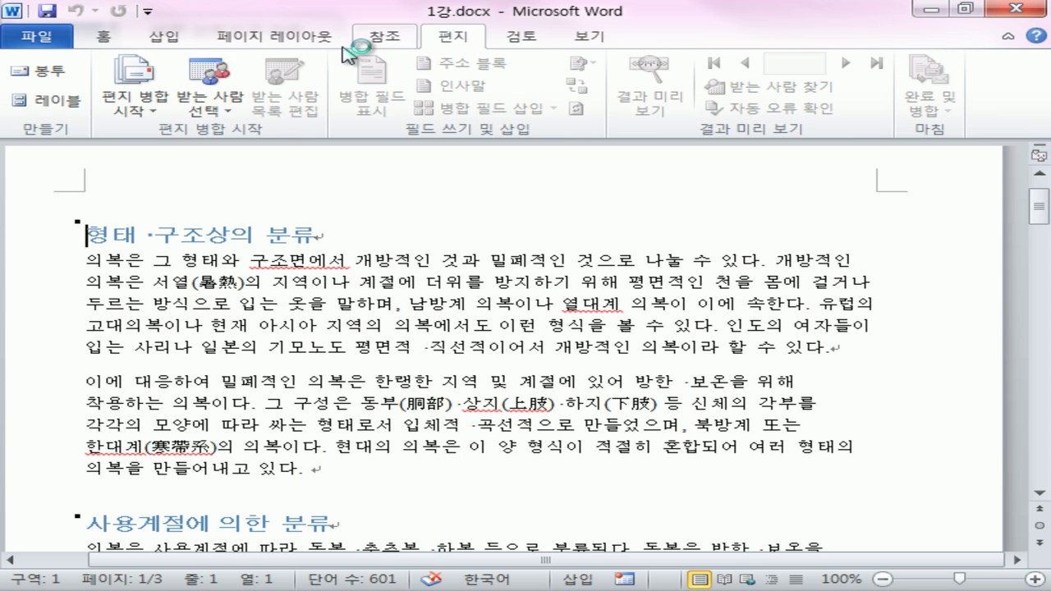
Select a passage spanning the first section's two paragraphs and display the Page Layout commands.
{"action": "left_click_drag", "start_coordinate": [359, 282], "coordinate": [586, 382]}
{"action": "left_click", "coordinate": [359, 41]}
{"action": "left_click", "coordinate": [317, 36]}
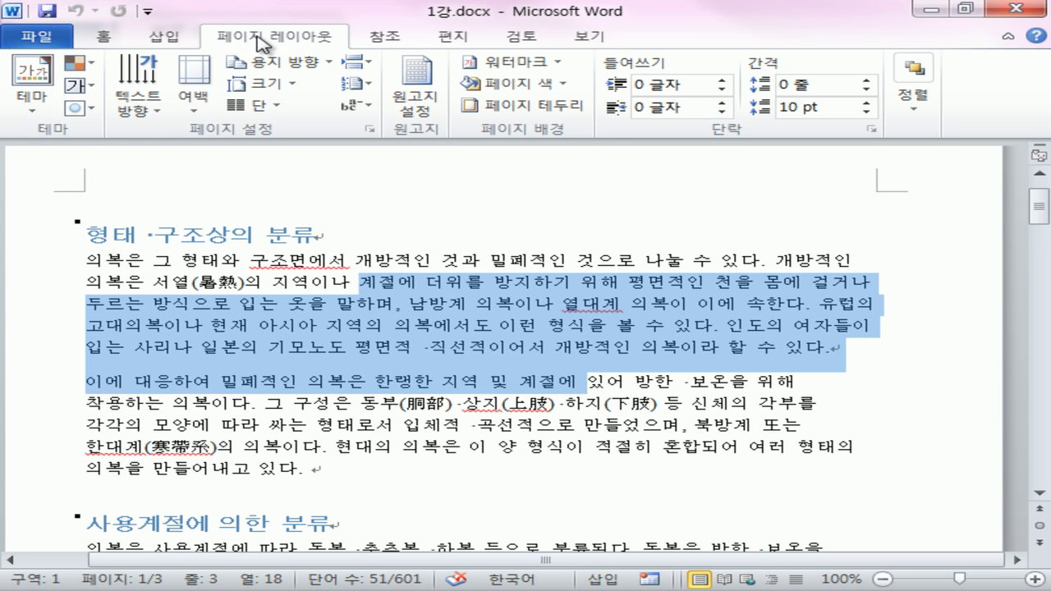
{"action": "mouse_move", "coordinate": [168, 130]}
{"action": "left_mouse_down"}
{"action": "mouse_move", "coordinate": [105, 137]}
{"action": "mouse_move", "coordinate": [172, 49]}
{"action": "mouse_move", "coordinate": [645, 116]}
{"action": "left_mouse_up"}
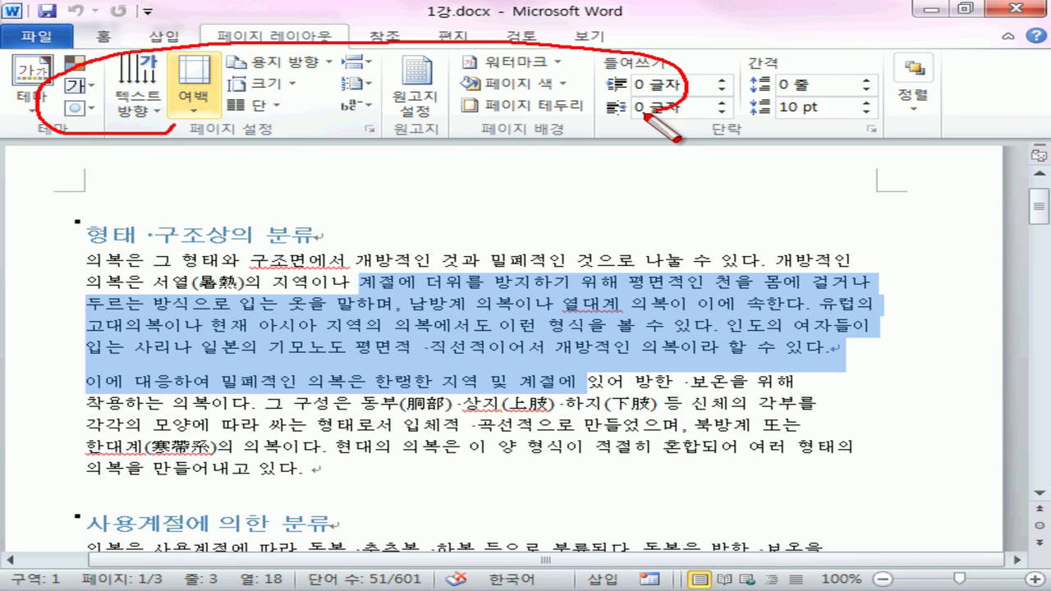
{"action": "key", "text": "Escape"}
Collapse the ribbon, clear the text selection and briefly display the Page Layout commands over the document.
{"action": "double_click", "coordinate": [264, 38]}
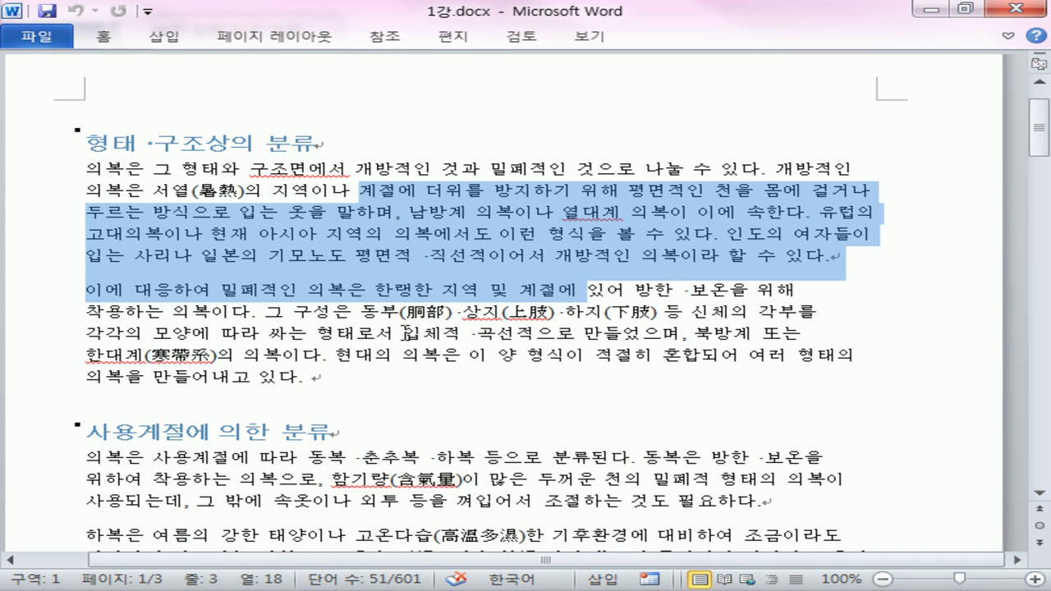
{"action": "left_click", "coordinate": [405, 332]}
{"action": "left_click", "coordinate": [293, 36]}
{"action": "left_click", "coordinate": [390, 199]}
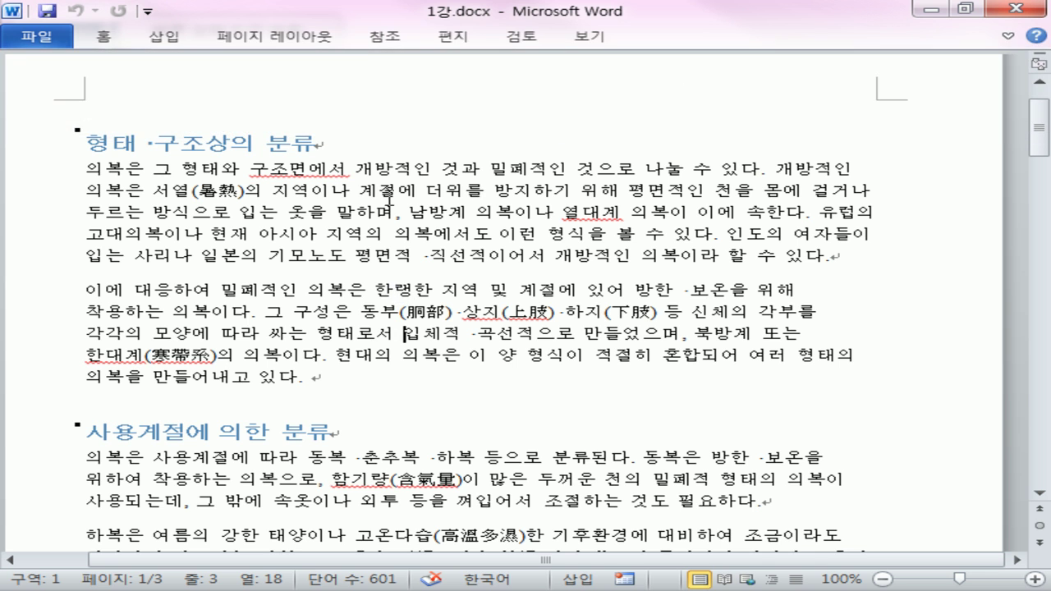
Expand the ribbon on the References commands, collapsing and expanding it once more.
{"action": "double_click", "coordinate": [390, 38]}
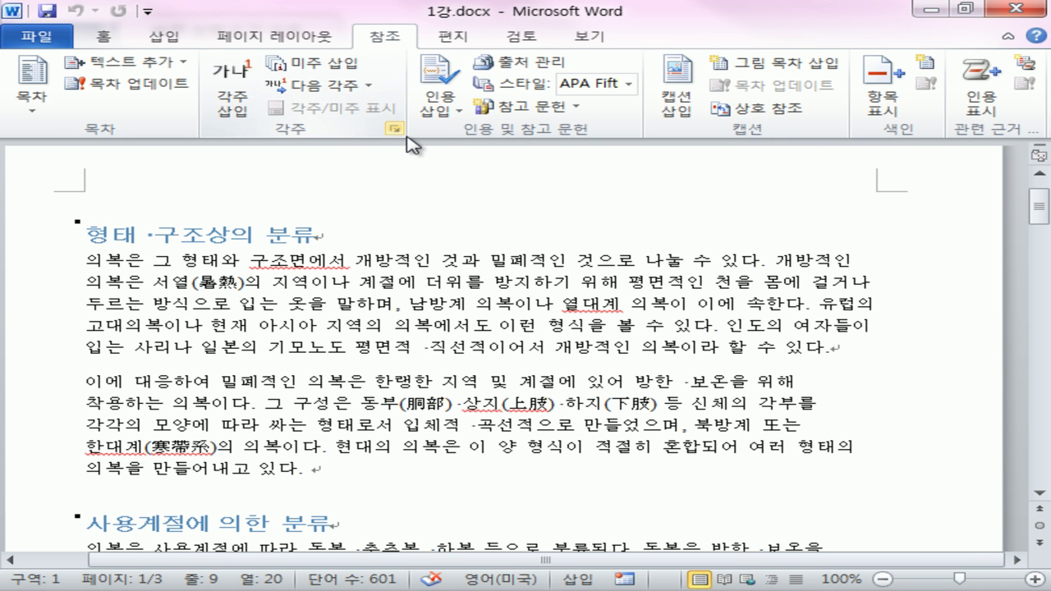
{"action": "double_click", "coordinate": [391, 40]}
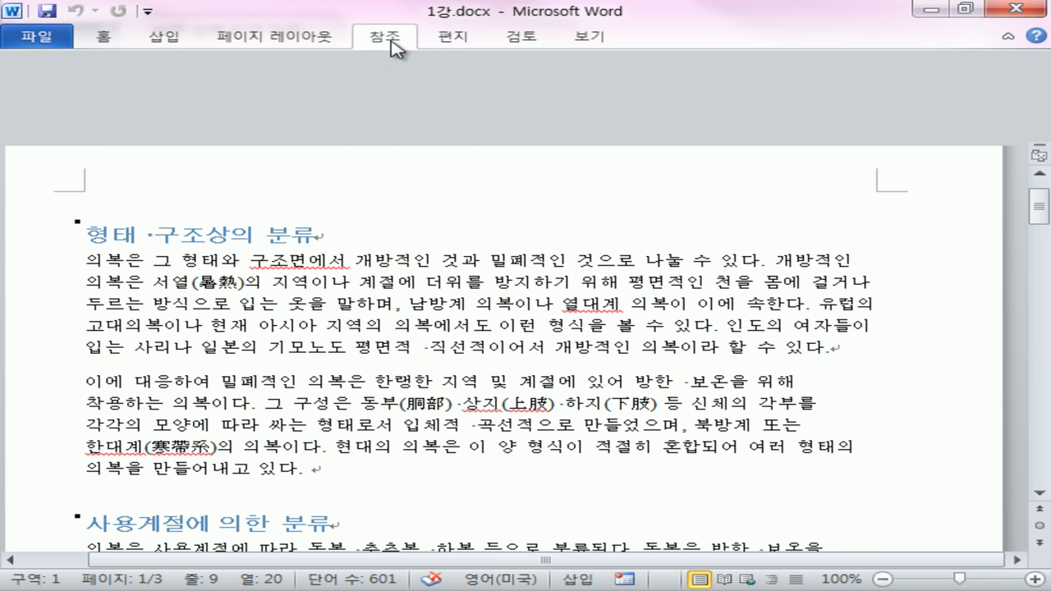
{"action": "double_click", "coordinate": [391, 40]}
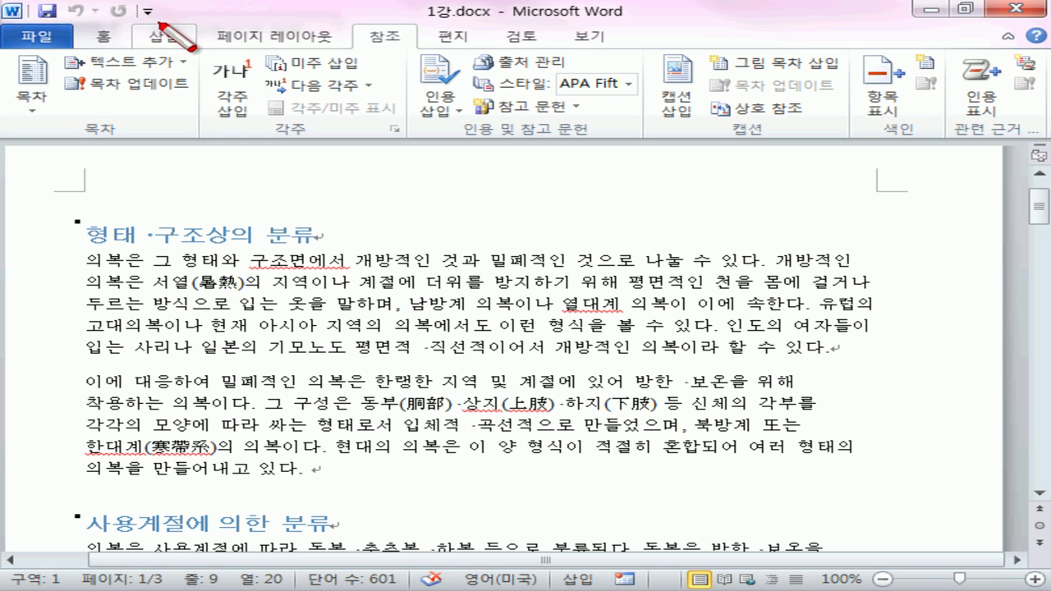
Add the Picture insertion command to the Quick Access Toolbar and remove it again.
{"action": "left_click_drag", "start_coordinate": [130, 25], "coordinate": [31, 24]}
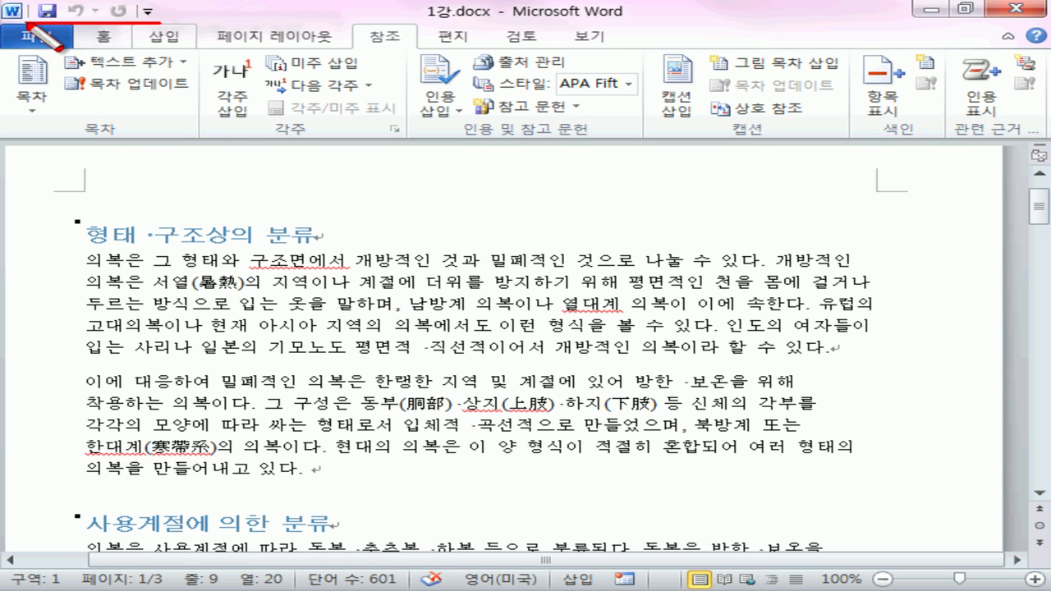
{"action": "left_click", "coordinate": [169, 39]}
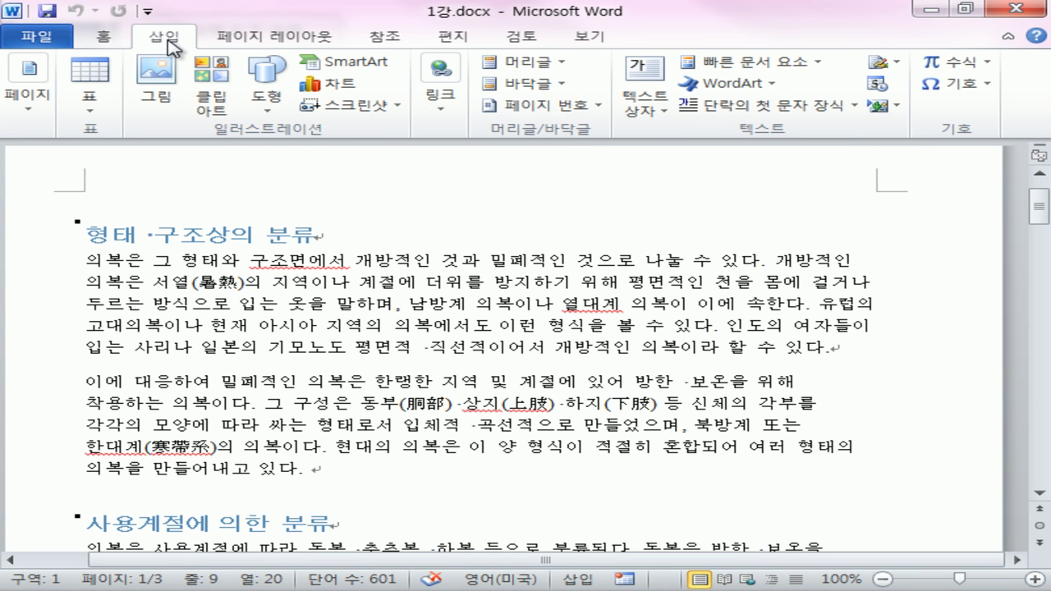
{"action": "right_click", "coordinate": [175, 80]}
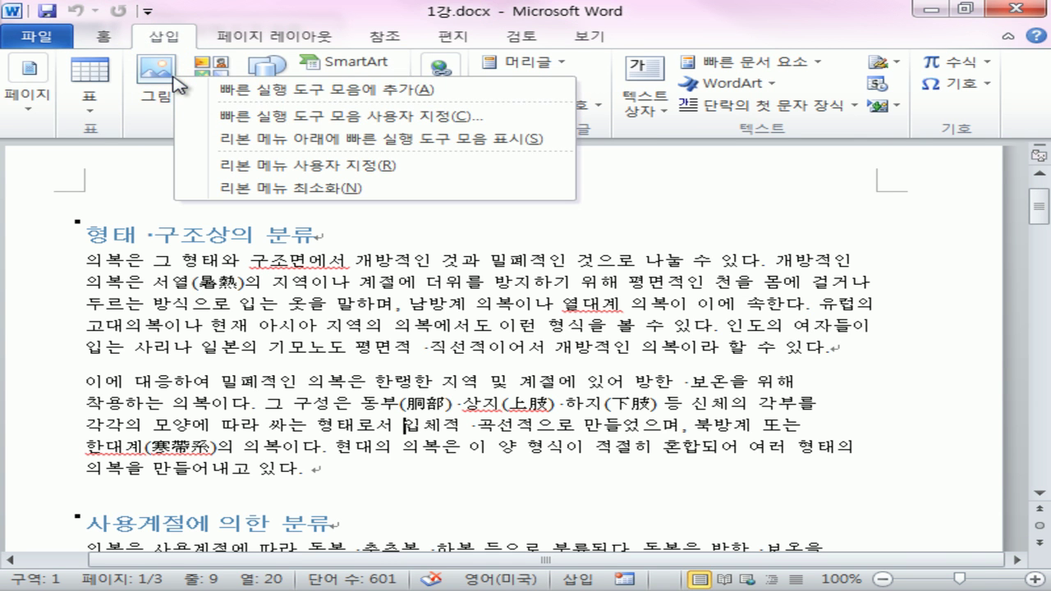
{"action": "left_click", "coordinate": [257, 95]}
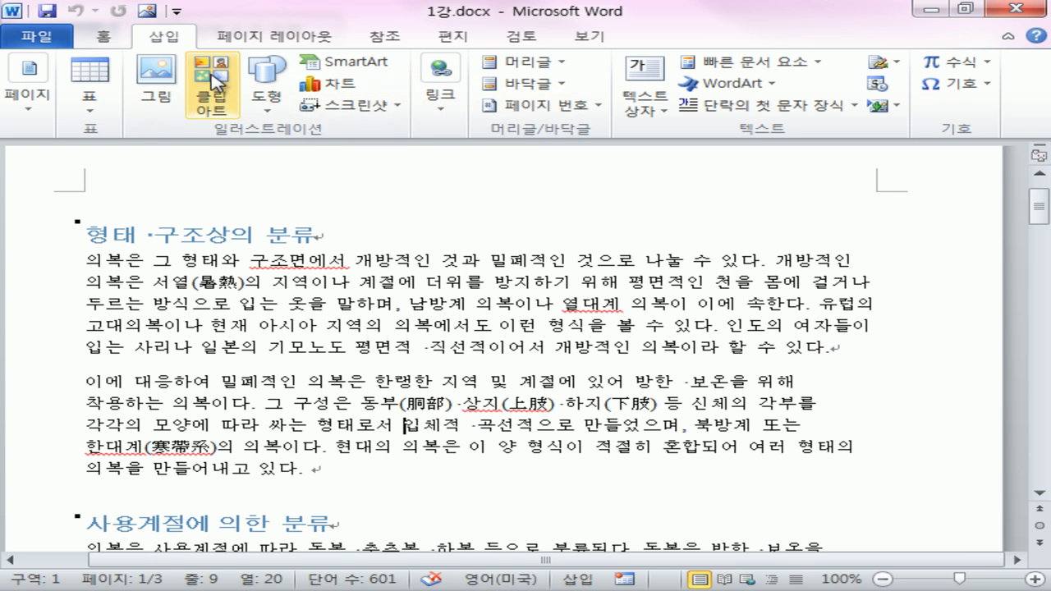
{"action": "right_click", "coordinate": [147, 17]}
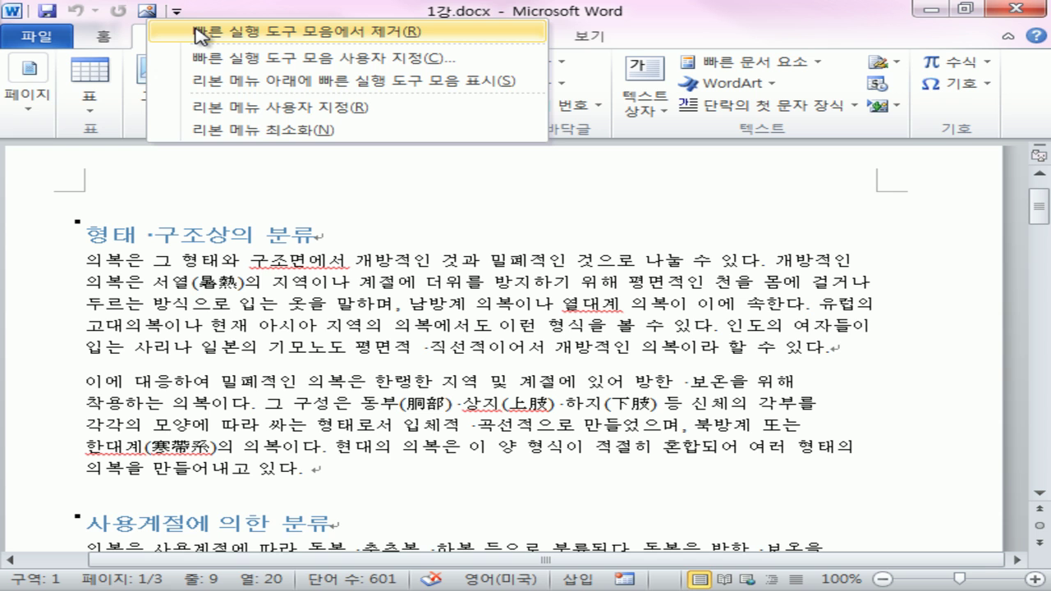
{"action": "left_click", "coordinate": [199, 33]}
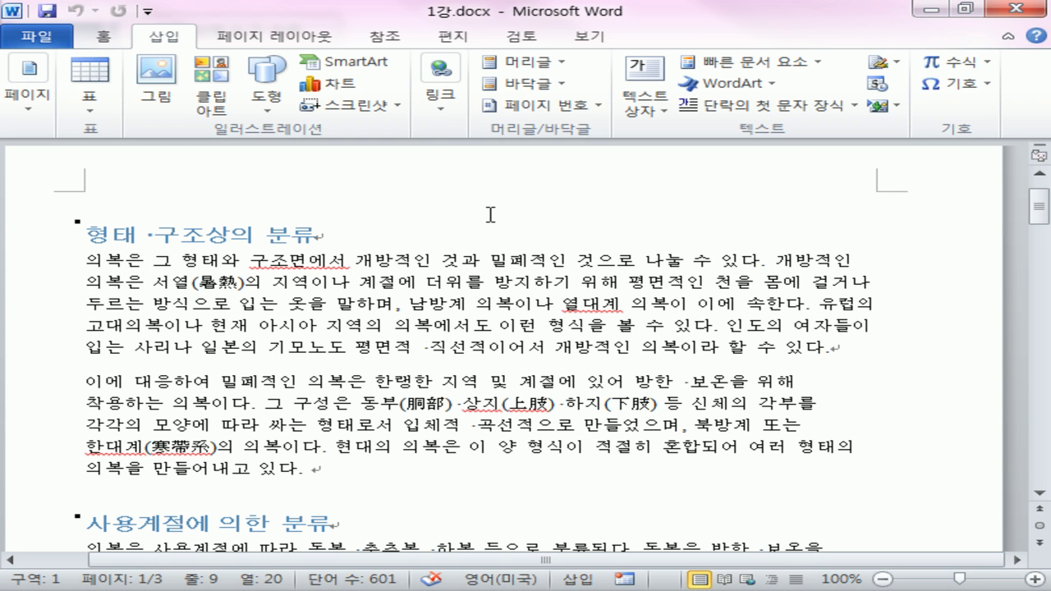
Go to the second page of the document and examine the section, page, line, column and word count indicators.
{"action": "left_click_drag", "start_coordinate": [491, 262], "coordinate": [496, 284]}
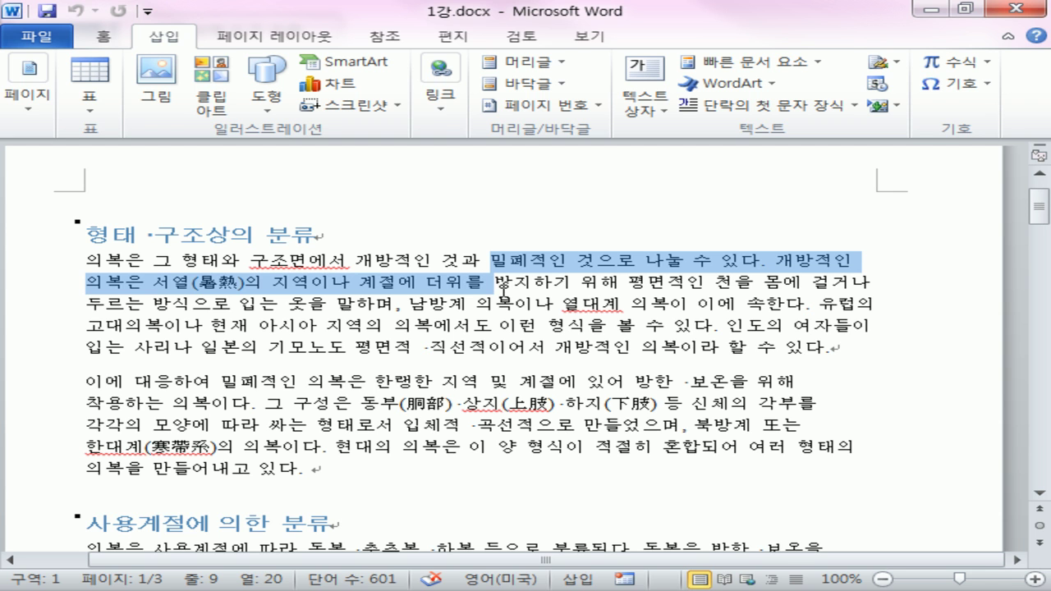
{"action": "left_click", "coordinate": [413, 312]}
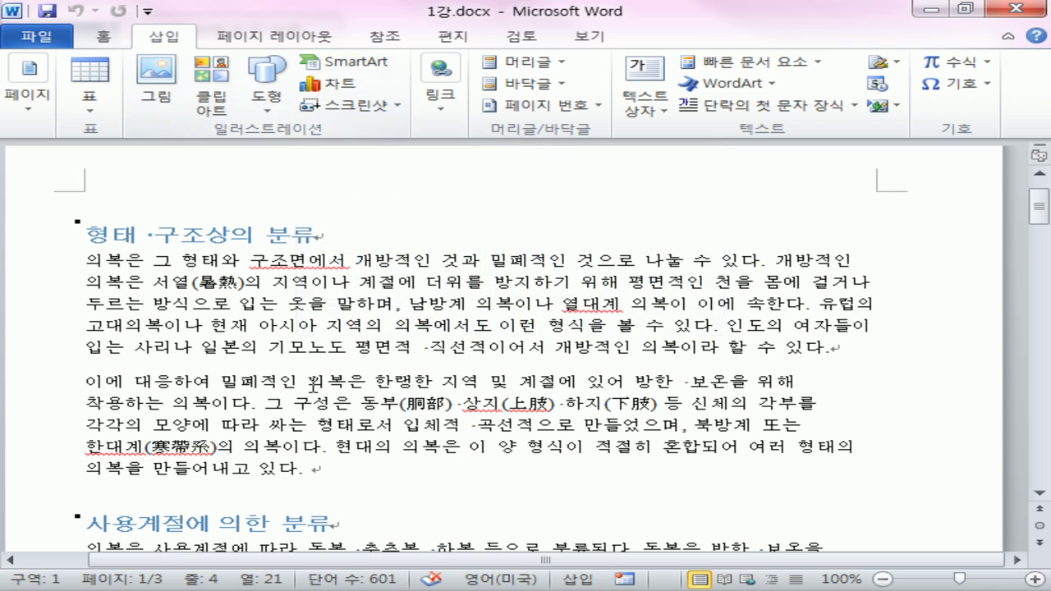
{"action": "left_click_drag", "start_coordinate": [1039, 209], "coordinate": [1021, 321]}
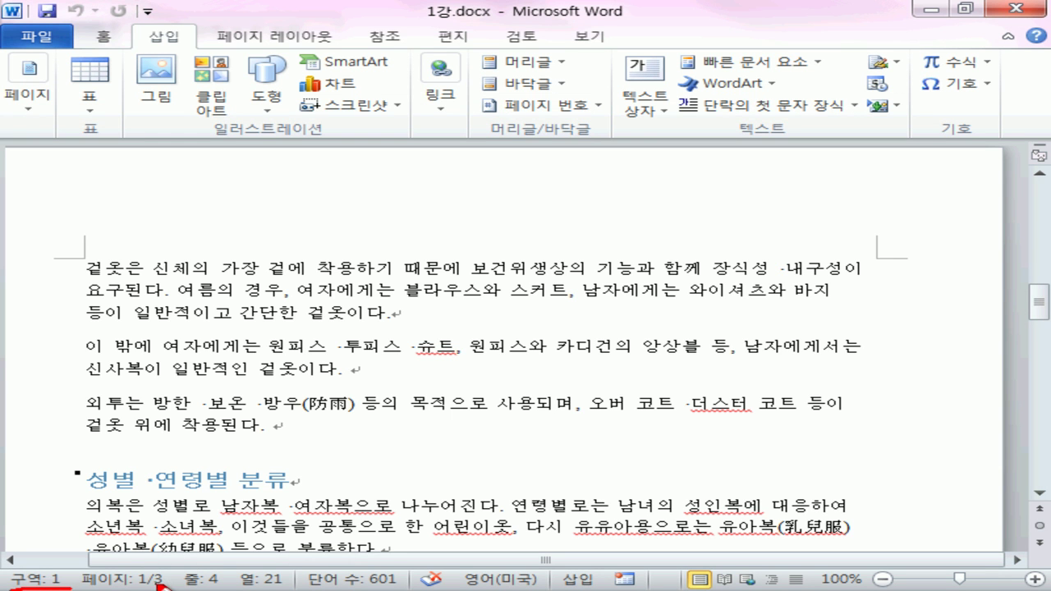
{"action": "left_click_drag", "start_coordinate": [139, 587], "coordinate": [306, 588]}
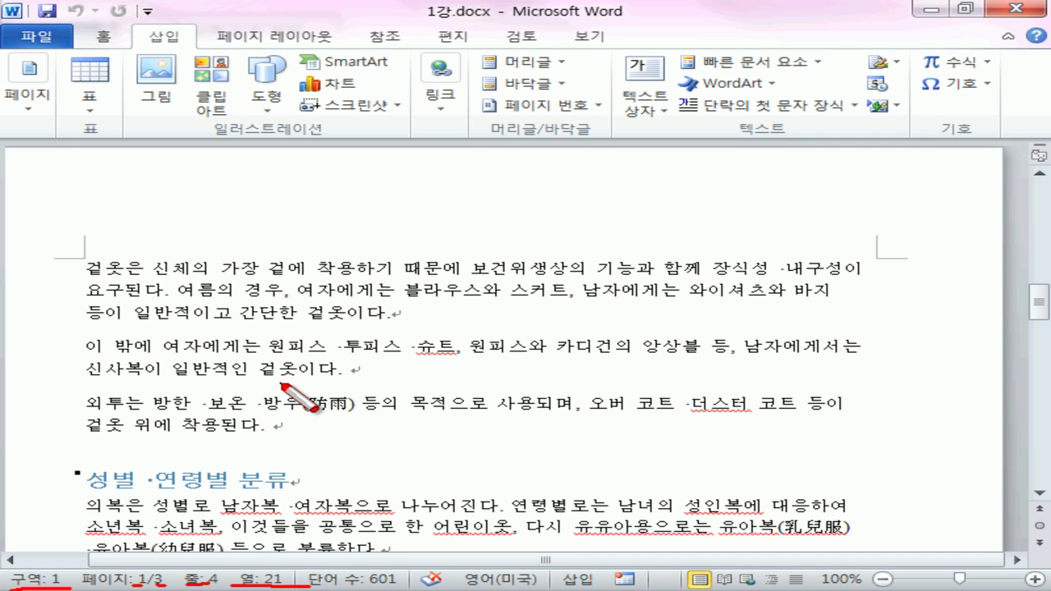
{"action": "mouse_move", "coordinate": [327, 585]}
{"action": "left_mouse_down"}
{"action": "mouse_move", "coordinate": [426, 566]}
{"action": "mouse_move", "coordinate": [332, 590]}
{"action": "left_mouse_up"}
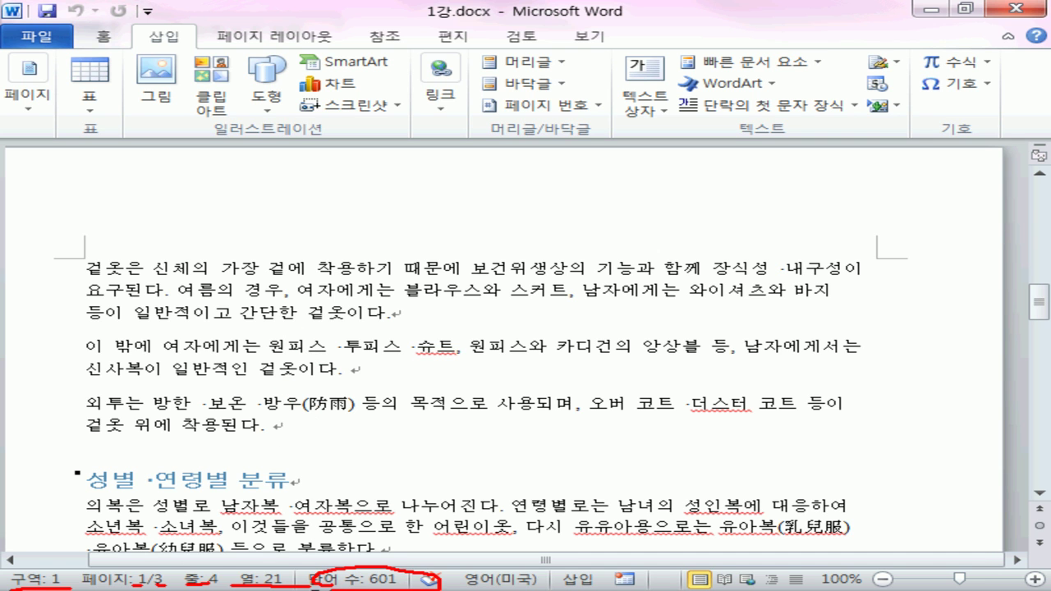
{"action": "mouse_move", "coordinate": [716, 565]}
{"action": "left_mouse_down"}
{"action": "mouse_move", "coordinate": [1025, 565]}
{"action": "mouse_move", "coordinate": [733, 588]}
{"action": "left_mouse_up"}
{"action": "key", "text": "Escape"}
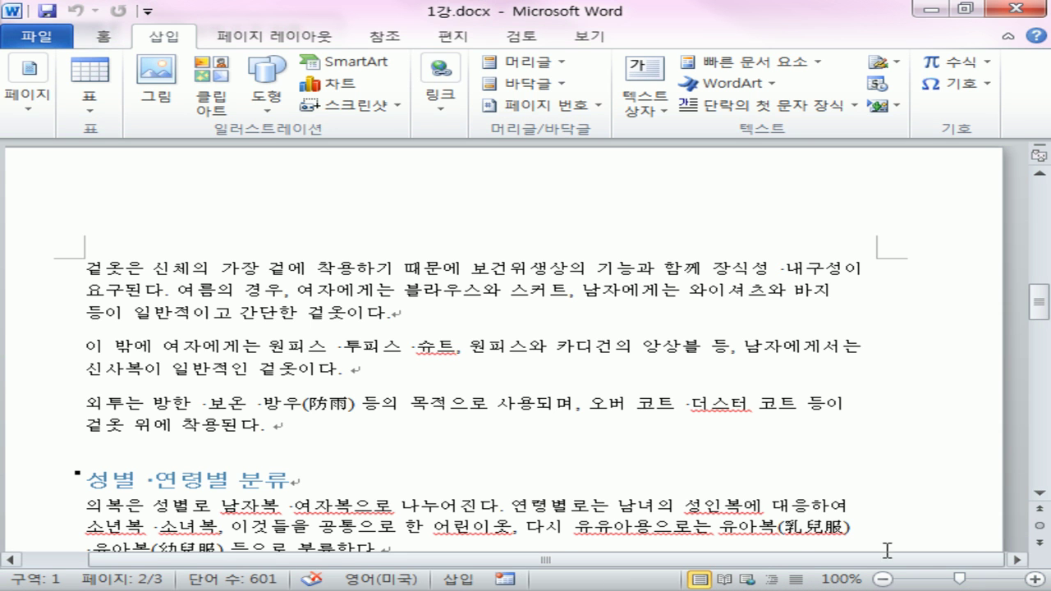
Enlarge the document zoom to 120% and bring it back to 100%.
{"action": "left_click", "coordinate": [1036, 579]}
{"action": "left_click", "coordinate": [1037, 579]}
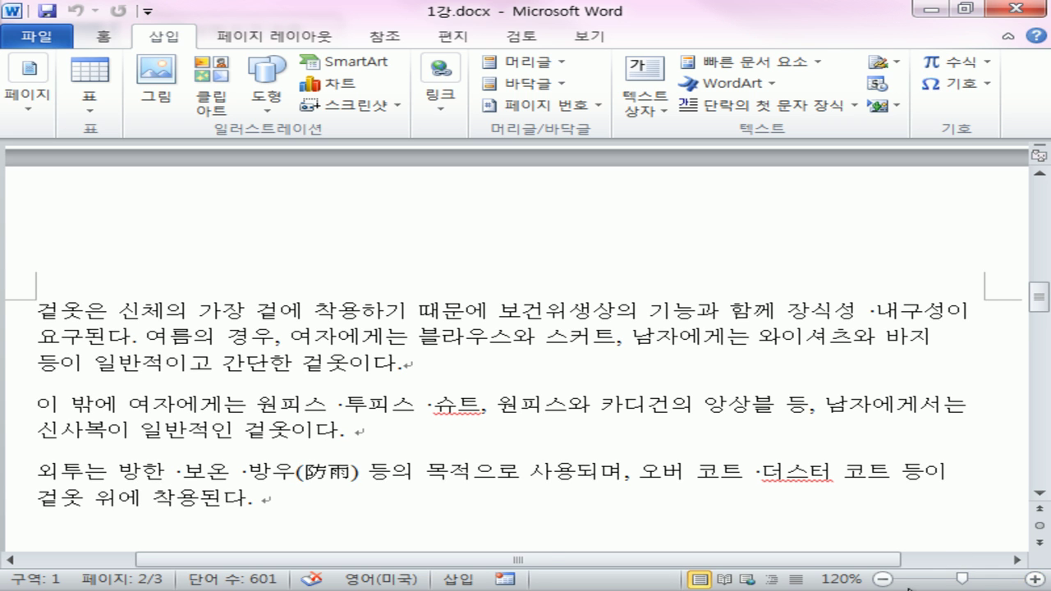
{"action": "left_click", "coordinate": [884, 580]}
{"action": "left_click", "coordinate": [884, 579]}
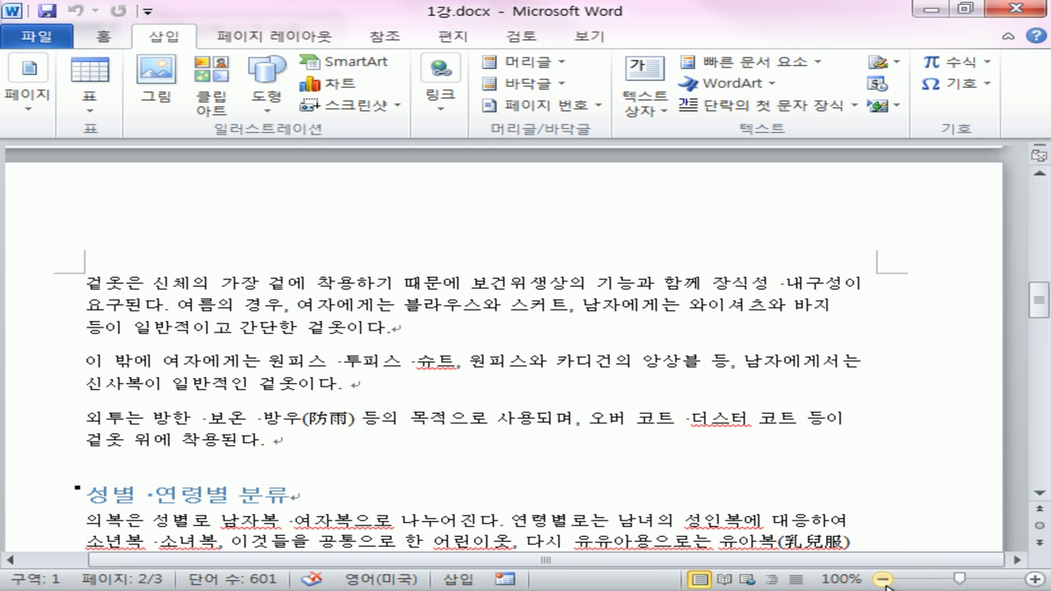
Set the document zoom to the 75% preset through the Zoom settings.
{"action": "mouse_move", "coordinate": [890, 585]}
{"action": "left_mouse_down"}
{"action": "mouse_move", "coordinate": [821, 588]}
{"action": "mouse_move", "coordinate": [874, 580]}
{"action": "mouse_move", "coordinate": [852, 589]}
{"action": "left_mouse_up"}
{"action": "key", "text": "Escape"}
{"action": "left_click", "coordinate": [844, 583]}
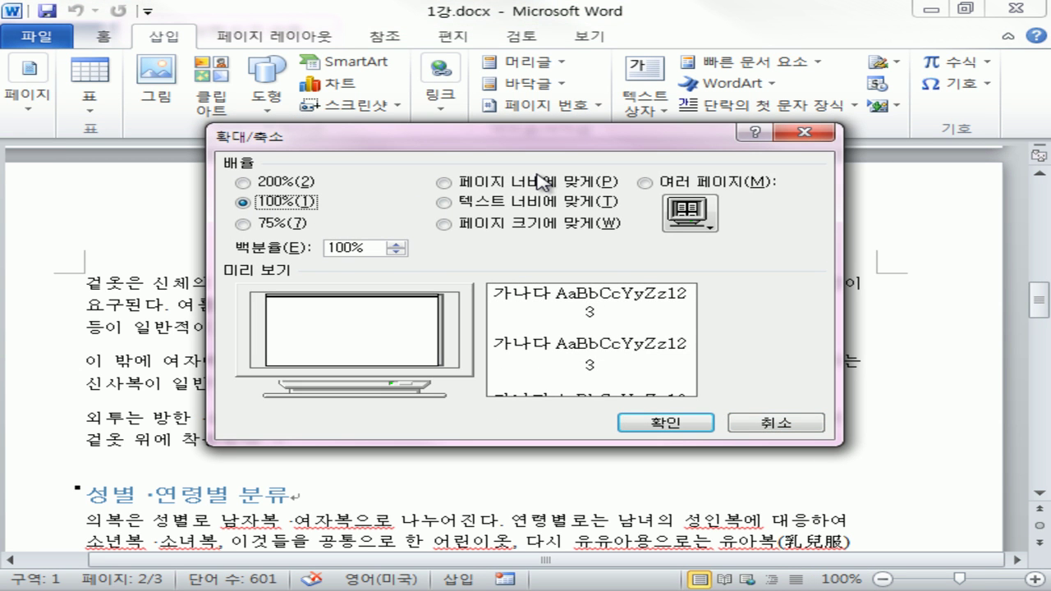
{"action": "left_click", "coordinate": [245, 225]}
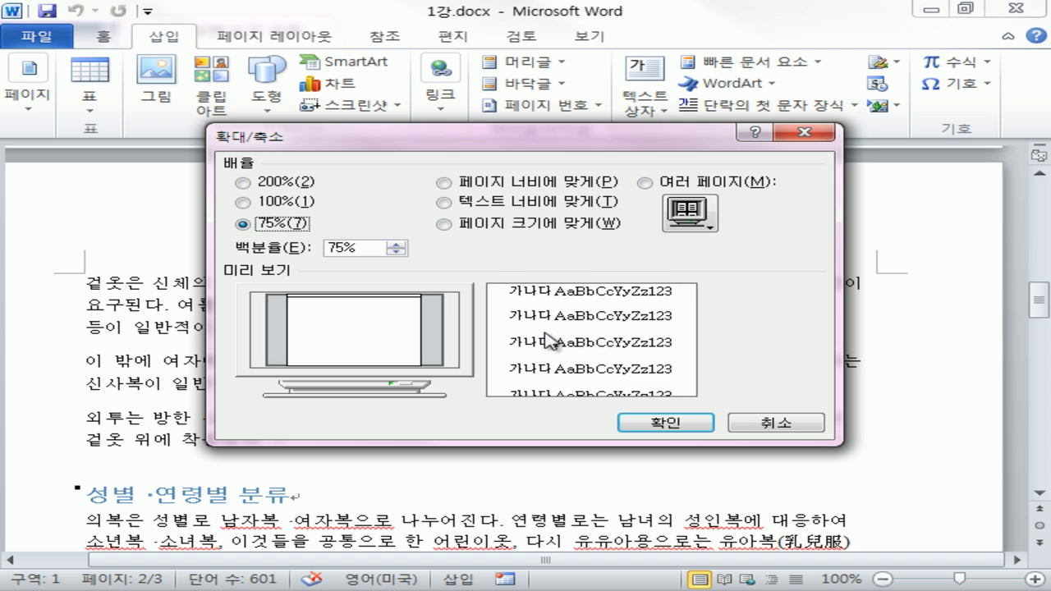
{"action": "left_click", "coordinate": [624, 419]}
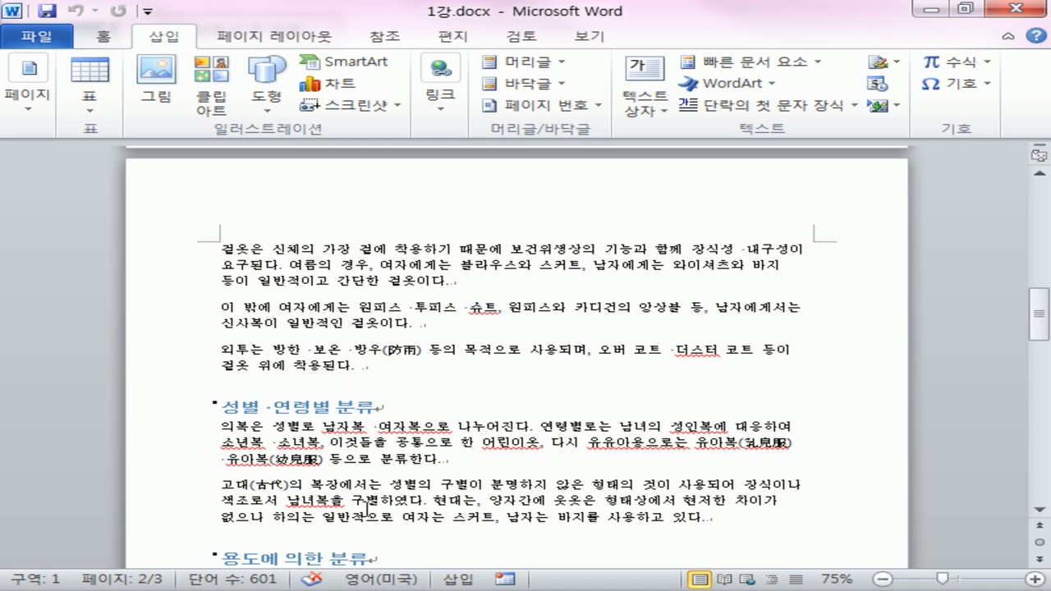
{"action": "key", "text": "ctrl+shift+d"}
{"action": "mouse_move", "coordinate": [196, 260]}
{"action": "left_mouse_down"}
{"action": "mouse_move", "coordinate": [202, 353]}
{"action": "mouse_move", "coordinate": [168, 386]}
{"action": "mouse_move", "coordinate": [193, 282]}
{"action": "left_mouse_up"}
{"action": "mouse_move", "coordinate": [483, 234]}
{"action": "left_mouse_down"}
{"action": "mouse_move", "coordinate": [490, 198]}
{"action": "mouse_move", "coordinate": [499, 218]}
{"action": "left_mouse_up"}
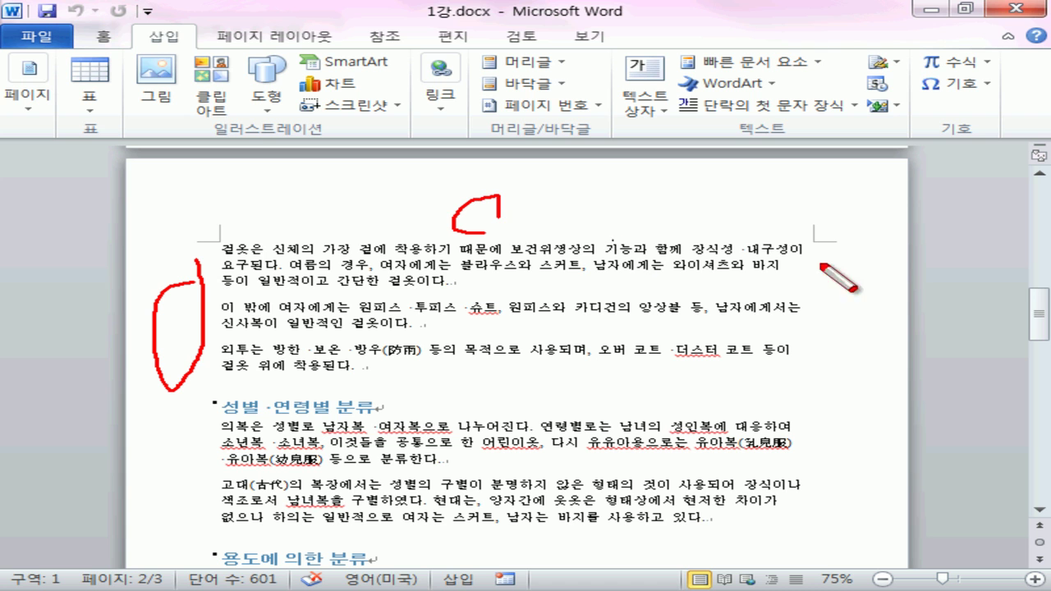
{"action": "mouse_move", "coordinate": [907, 394]}
{"action": "left_mouse_down"}
{"action": "mouse_move", "coordinate": [821, 373]}
{"action": "mouse_move", "coordinate": [875, 392]}
{"action": "left_mouse_up"}
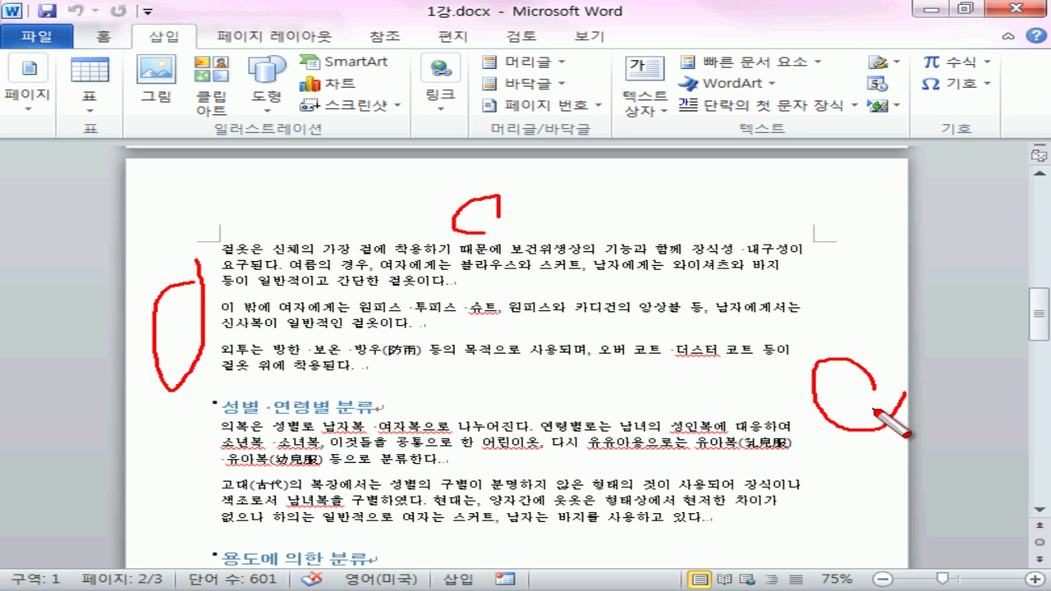
{"action": "key", "text": "Escape"}
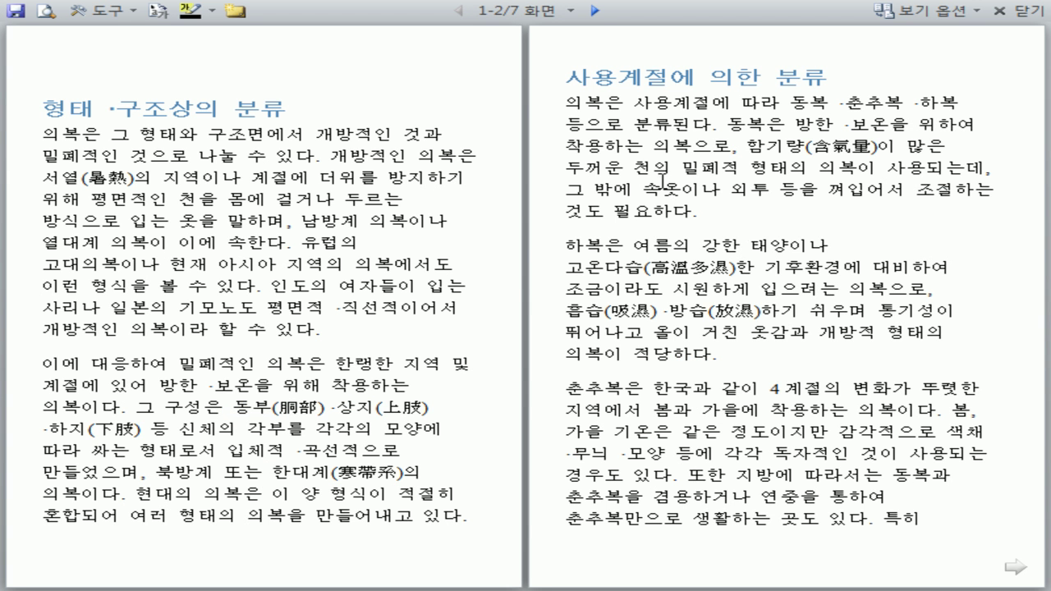
Page forward in Full Screen Reading and close it, and view the document in Web Layout up to the seasonal classification section.
{"action": "left_click", "coordinate": [591, 12]}
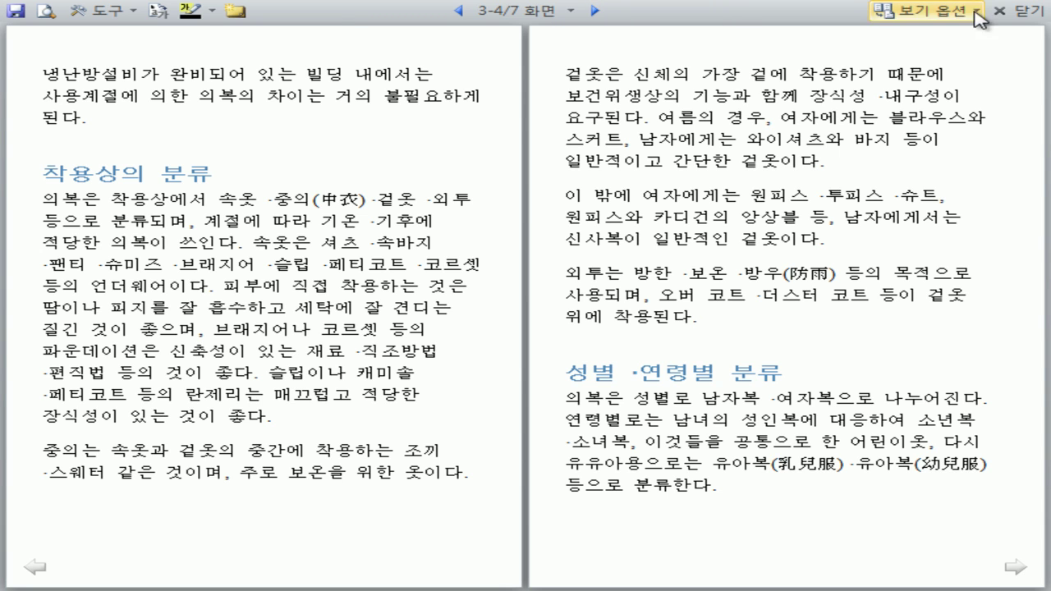
{"action": "left_click", "coordinate": [1025, 11]}
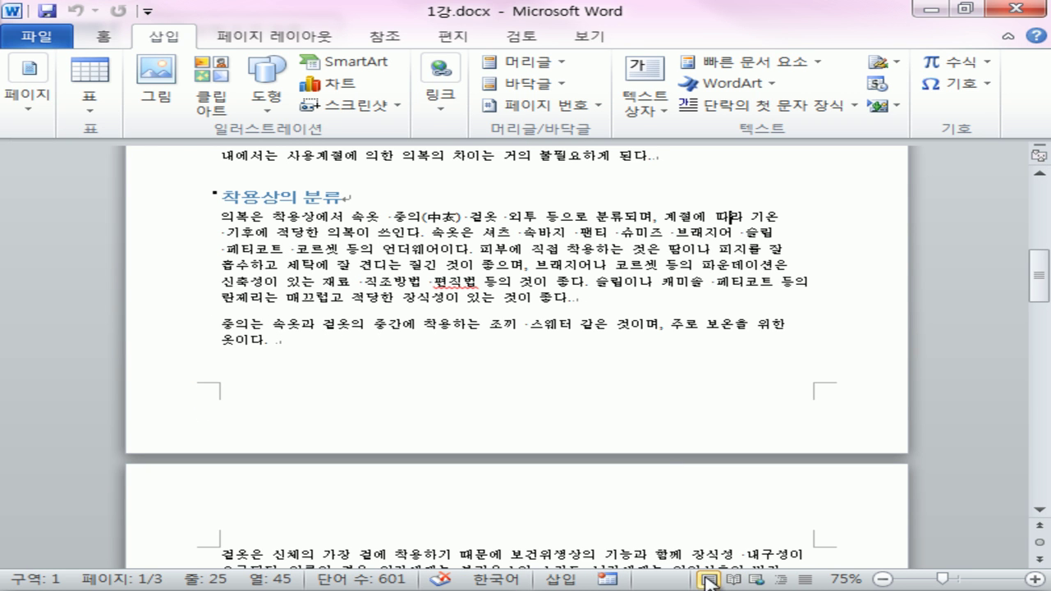
{"action": "left_click", "coordinate": [756, 579]}
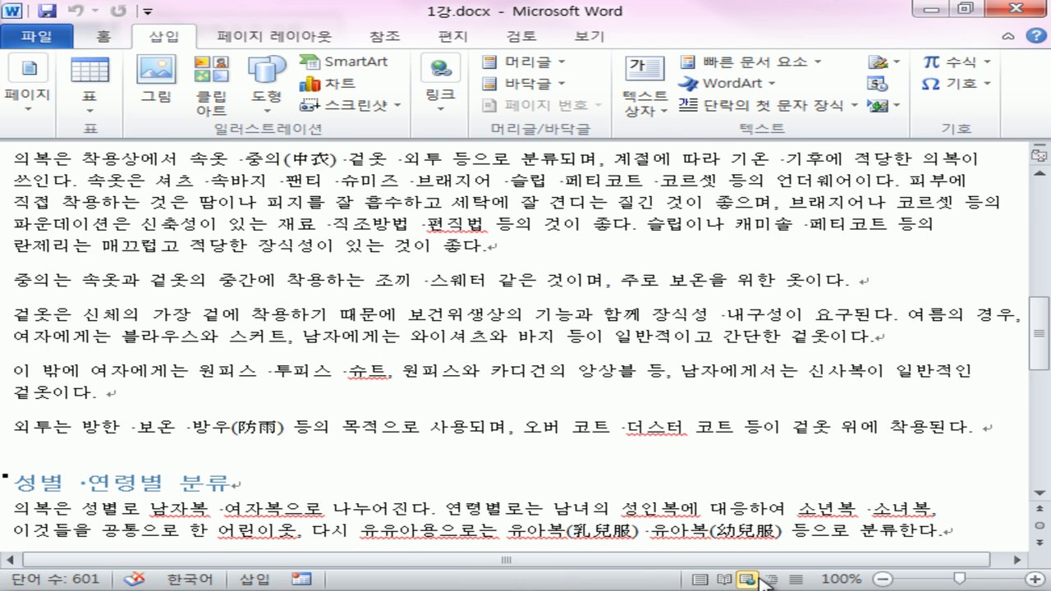
{"action": "scroll", "coordinate": [573, 380], "scroll_direction": "up", "scroll_amount": 10}
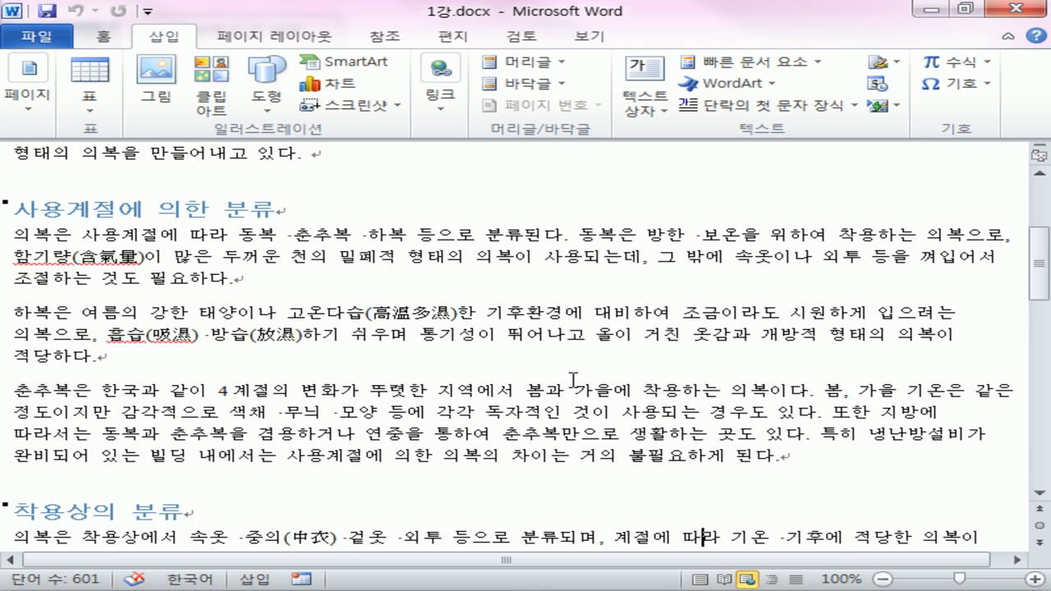
Switch the document to Outline view and inspect the outline levels of the first heading and its body paragraphs.
{"action": "left_click", "coordinate": [768, 578]}
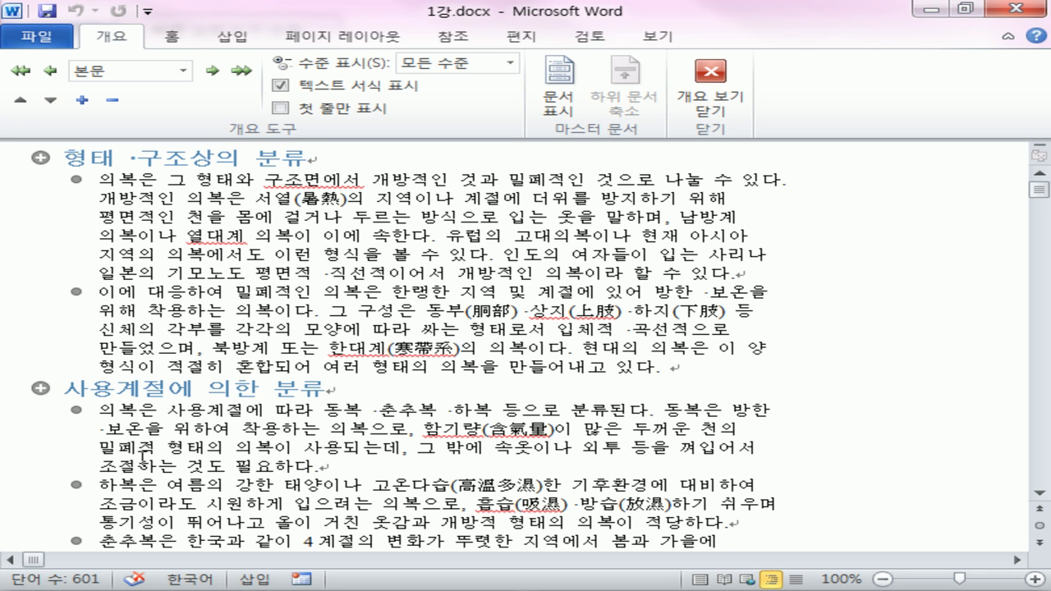
{"action": "left_click", "coordinate": [165, 157]}
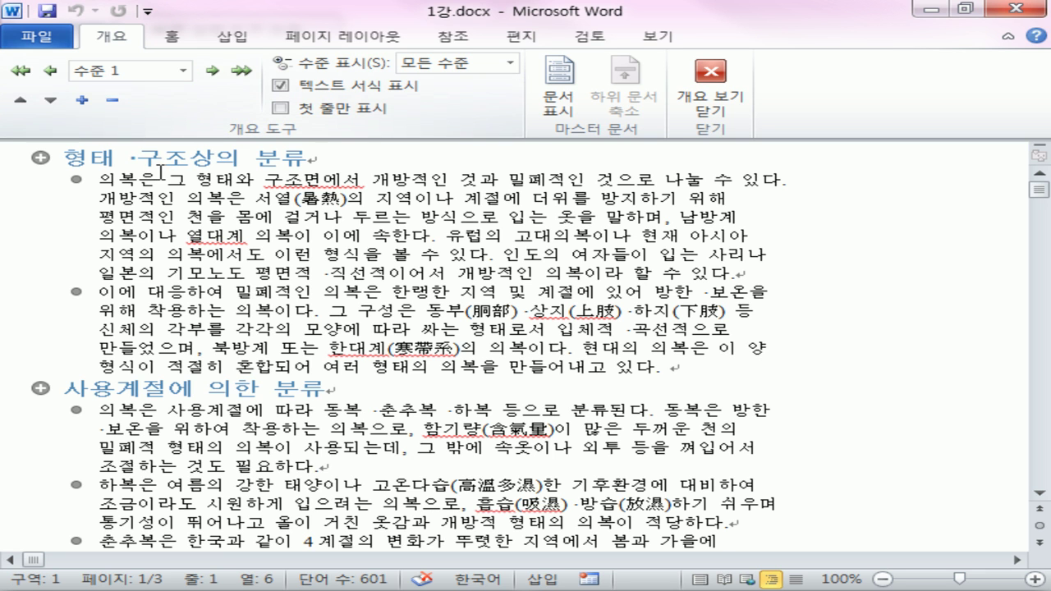
{"action": "left_click_drag", "start_coordinate": [176, 219], "coordinate": [441, 317]}
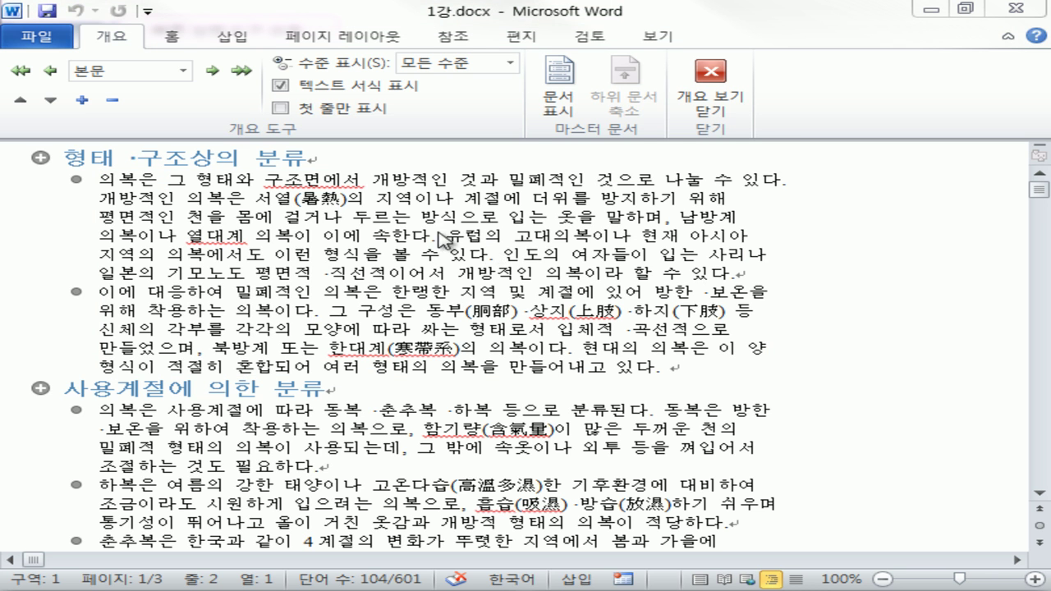
{"action": "left_click", "coordinate": [133, 214]}
{"action": "left_click", "coordinate": [612, 411]}
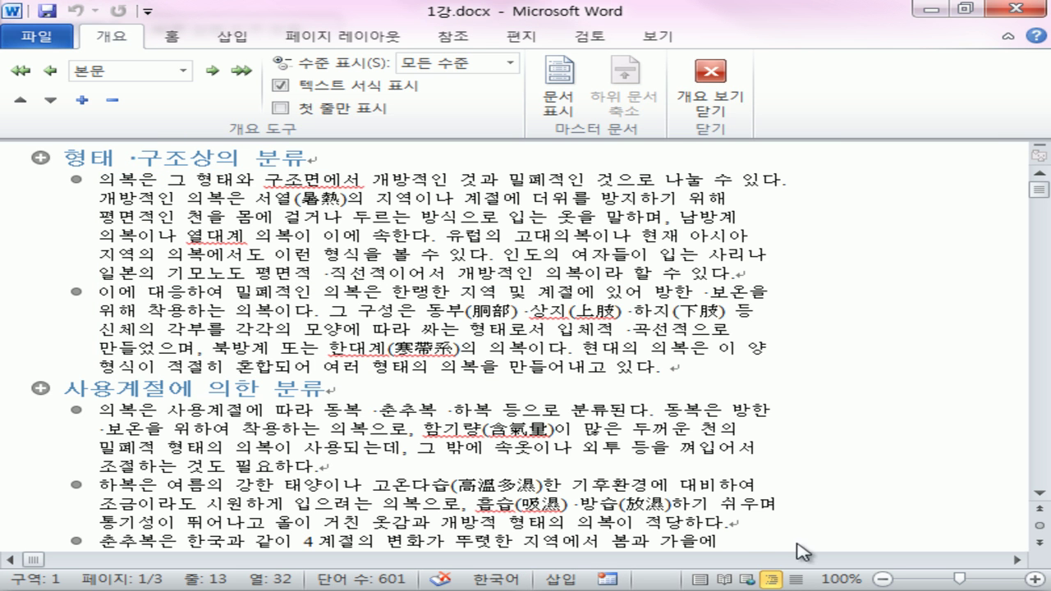
Switch the document to Draft view and enlarge its zoom to 30%.
{"action": "left_click", "coordinate": [796, 579]}
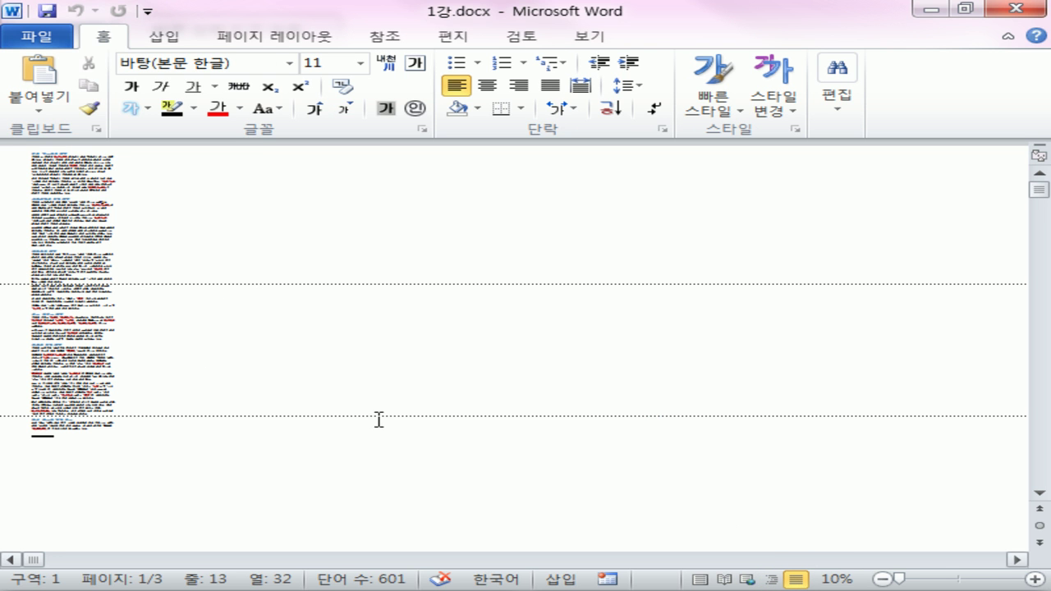
{"action": "left_click", "coordinate": [1036, 579]}
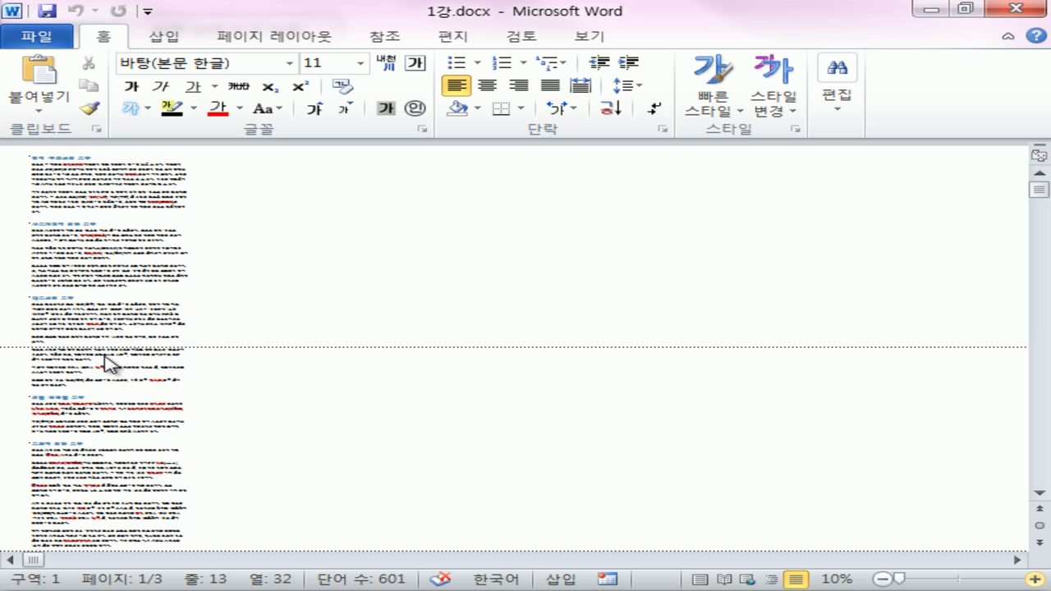
{"action": "mouse_move", "coordinate": [206, 347]}
{"action": "left_mouse_down"}
{"action": "mouse_move", "coordinate": [233, 353]}
{"action": "mouse_move", "coordinate": [217, 363]}
{"action": "left_mouse_up"}
{"action": "key", "text": "Escape"}
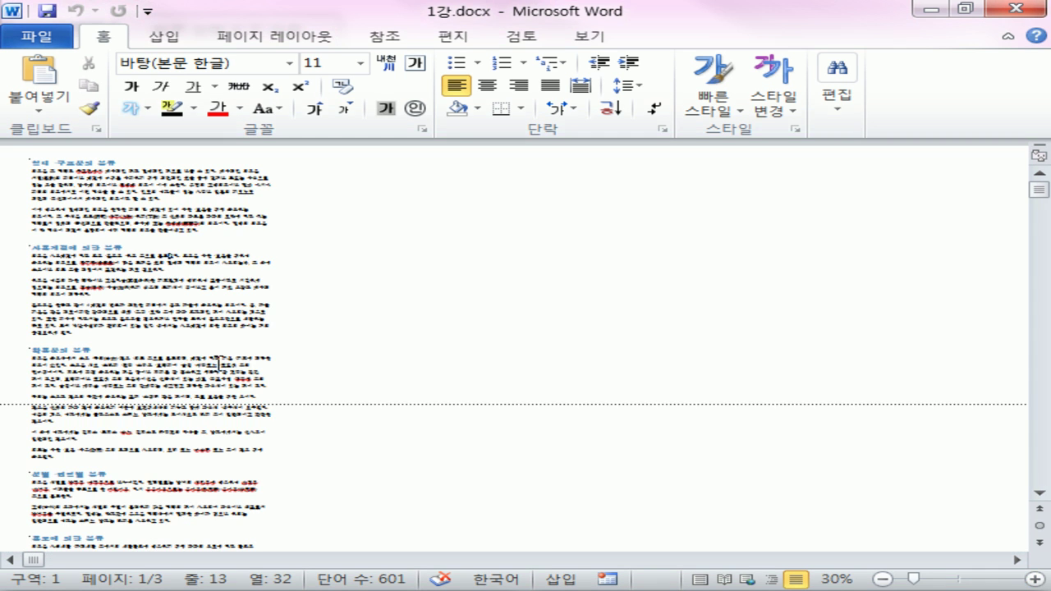
{"action": "left_click", "coordinate": [196, 331]}
{"action": "left_click", "coordinate": [442, 340]}
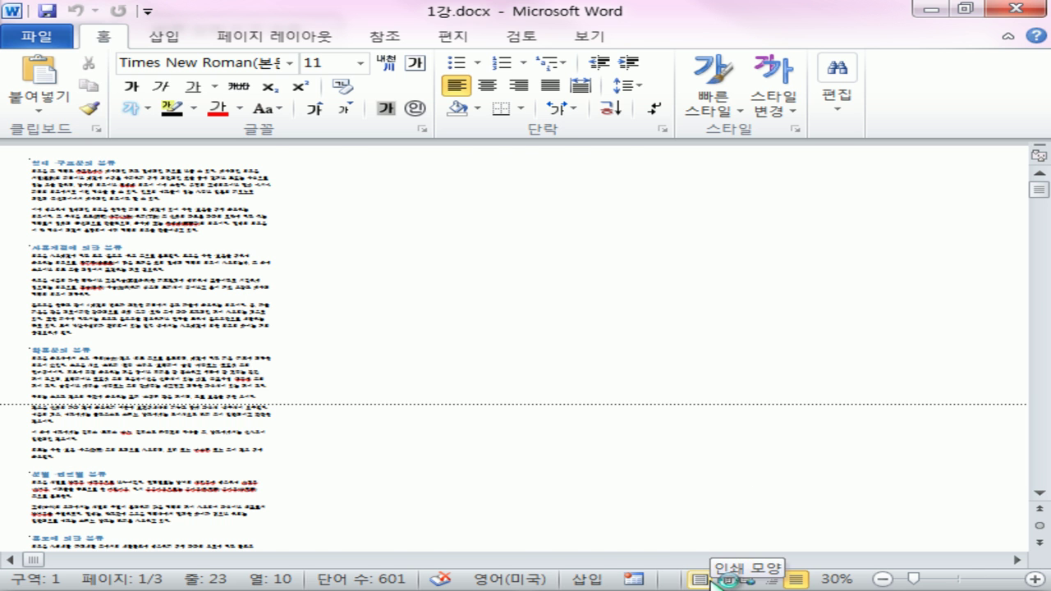
Return the document to Print Layout view and go back to the start of the text.
{"action": "left_click", "coordinate": [704, 579]}
{"action": "scroll", "coordinate": [739, 470], "scroll_direction": "up", "scroll_amount": 8}
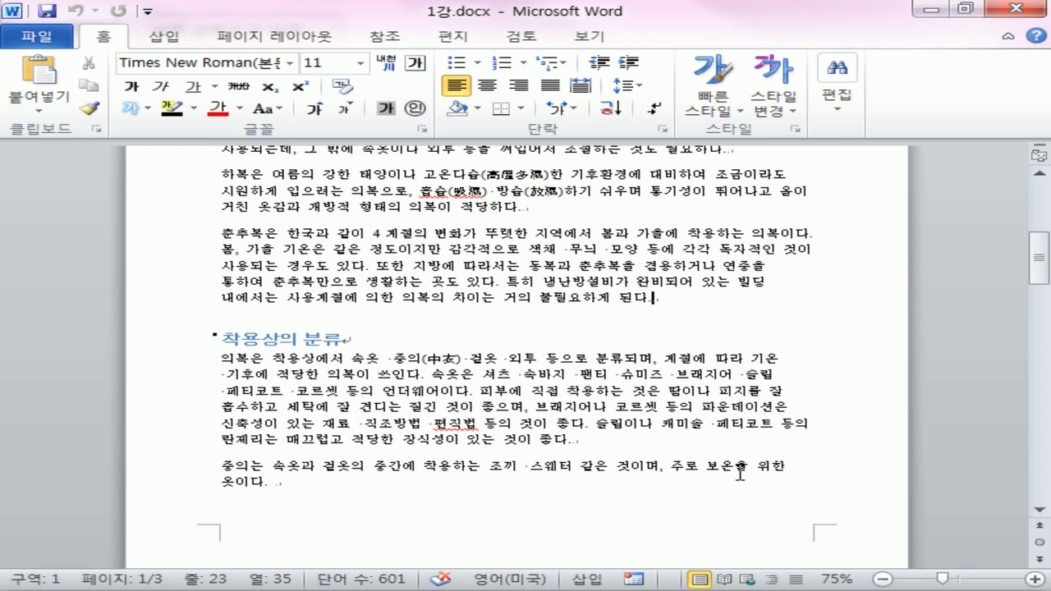
{"action": "scroll", "coordinate": [739, 473], "scroll_direction": "up", "scroll_amount": 3}
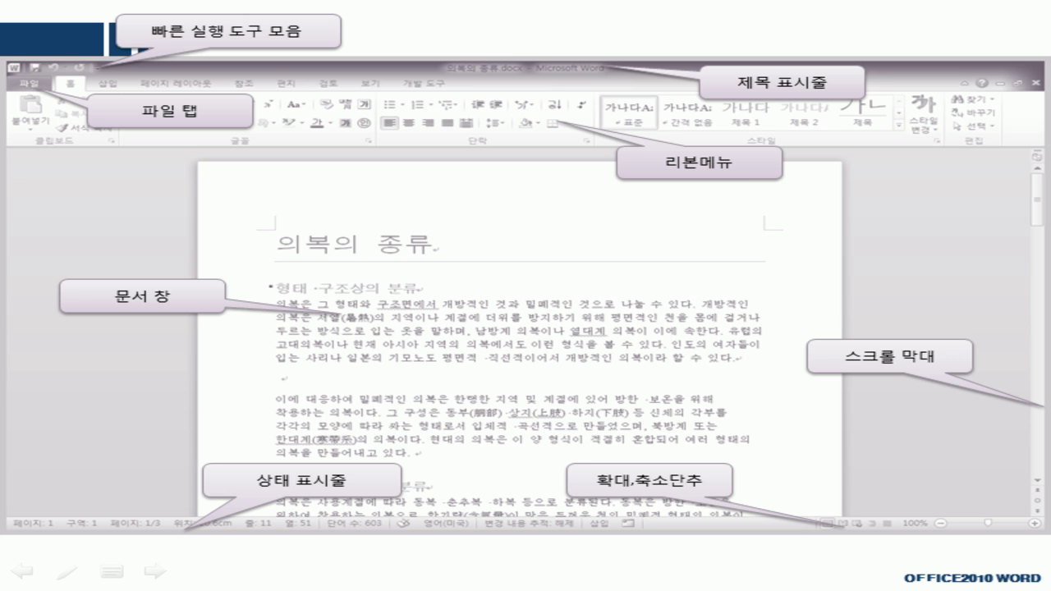
{"action": "left_click", "coordinate": [482, 212]}
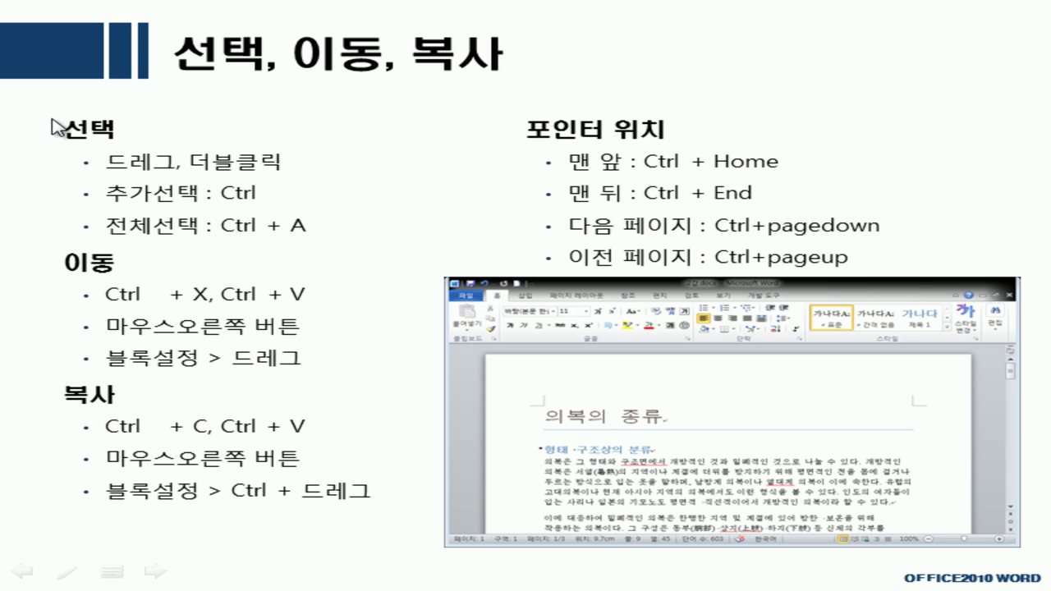
{"action": "key", "text": "ctrl+p"}
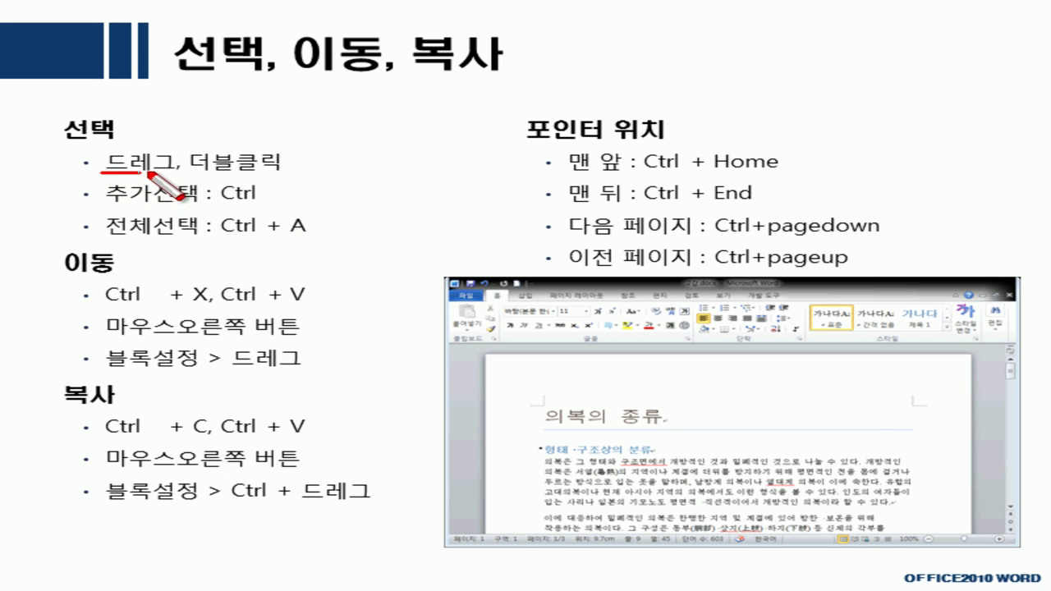
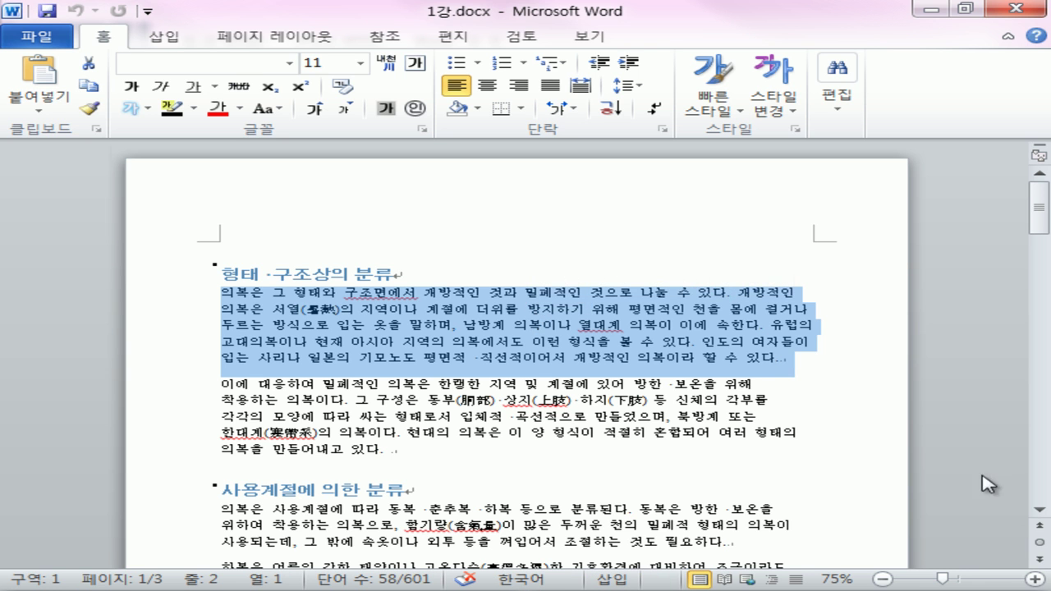
Enlarge the document zoom to 90%.
{"action": "left_click", "coordinate": [1036, 581]}
{"action": "left_click", "coordinate": [1037, 581]}
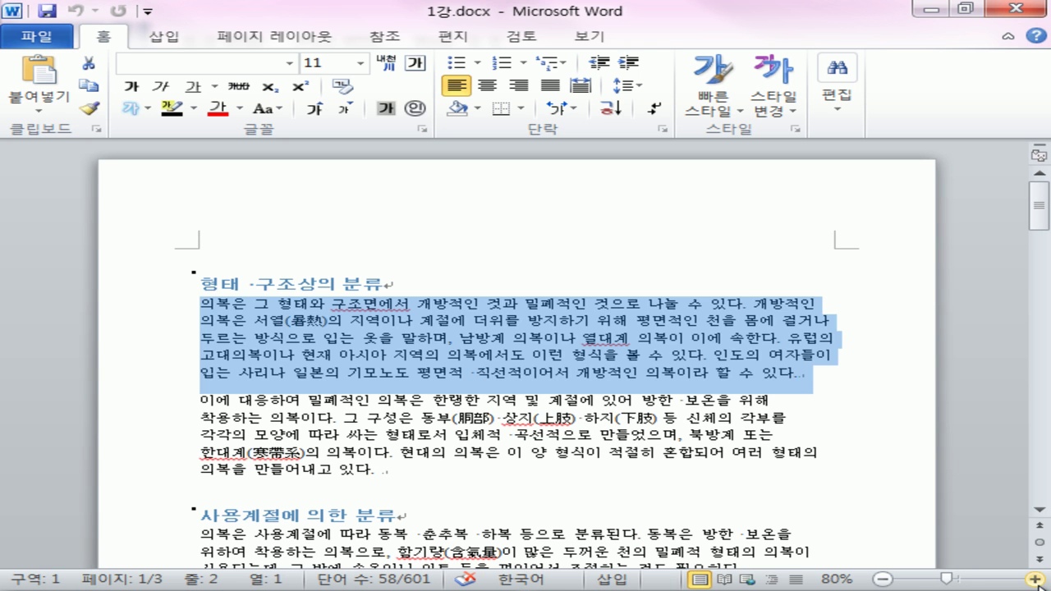
{"action": "left_click", "coordinate": [1037, 581]}
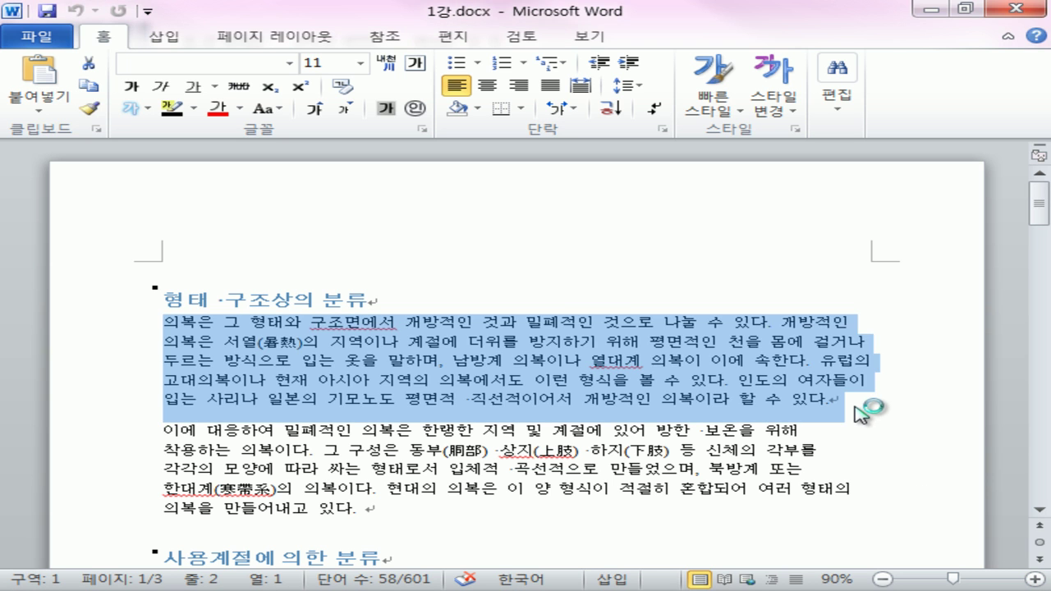
{"action": "mouse_move", "coordinate": [851, 413]}
{"action": "left_mouse_down"}
{"action": "mouse_move", "coordinate": [824, 414]}
{"action": "mouse_move", "coordinate": [835, 391]}
{"action": "mouse_move", "coordinate": [851, 410]}
{"action": "left_mouse_up"}
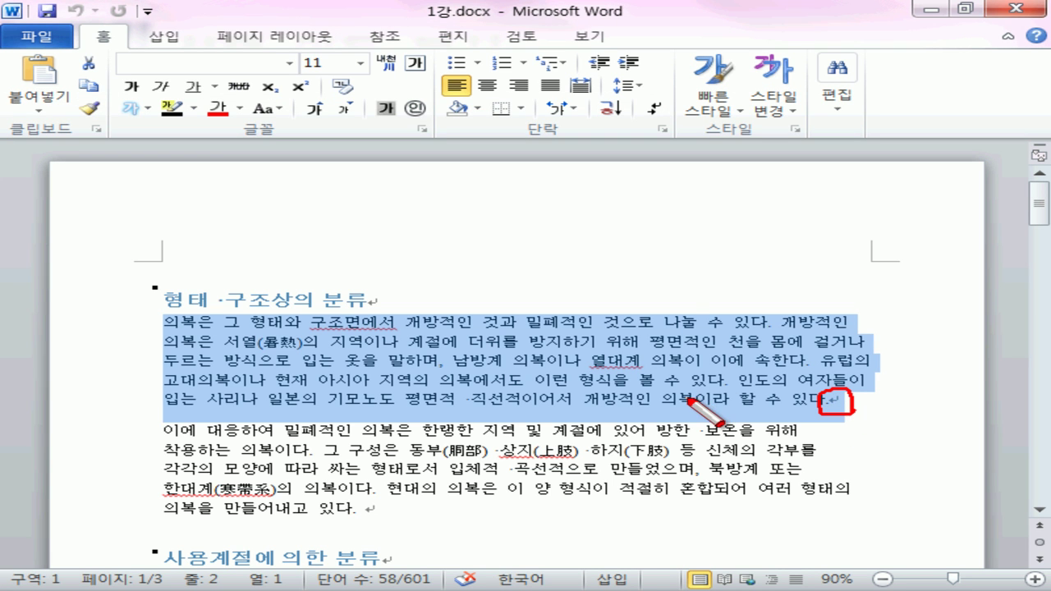
{"action": "key", "text": "Escape"}
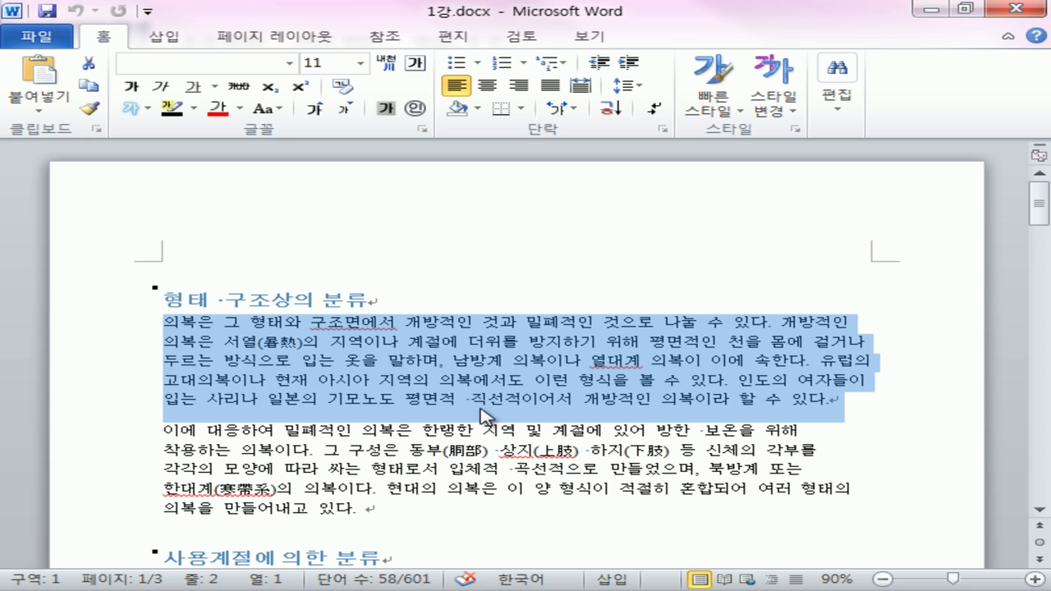
Select the fourth body line under the first heading, extend to its whole paragraph and finally to the entire document.
{"action": "left_click", "coordinate": [212, 404]}
{"action": "left_click", "coordinate": [97, 391]}
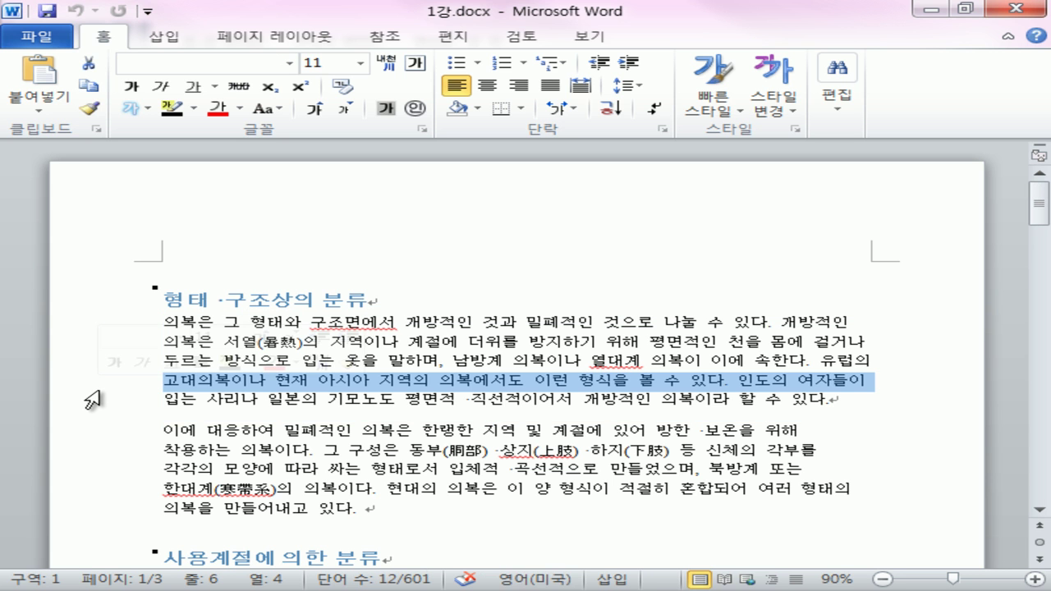
{"action": "double_click", "coordinate": [93, 400]}
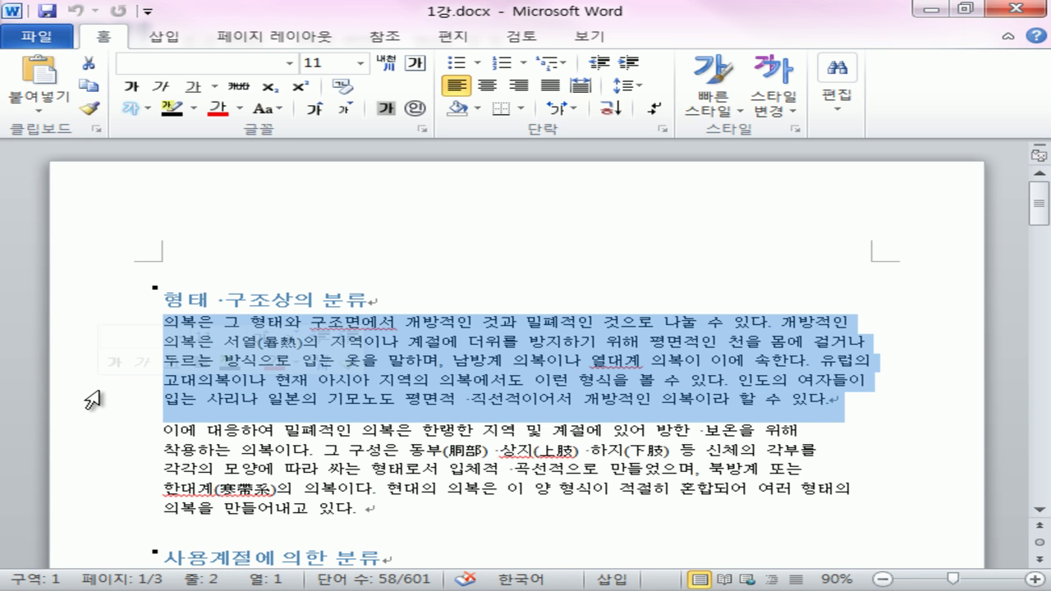
{"action": "triple_click", "coordinate": [93, 400]}
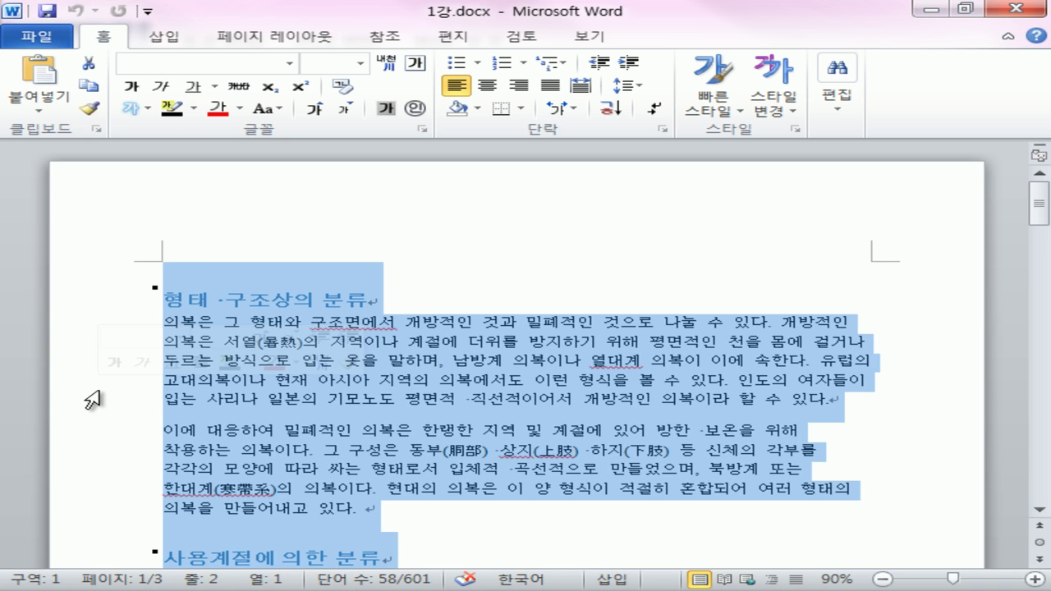
{"action": "scroll", "coordinate": [90, 400], "scroll_direction": "down", "scroll_amount": 1}
{"action": "scroll", "coordinate": [90, 400], "scroll_direction": "down", "scroll_amount": 6}
{"action": "scroll", "coordinate": [91, 400], "scroll_direction": "up", "scroll_amount": 7}
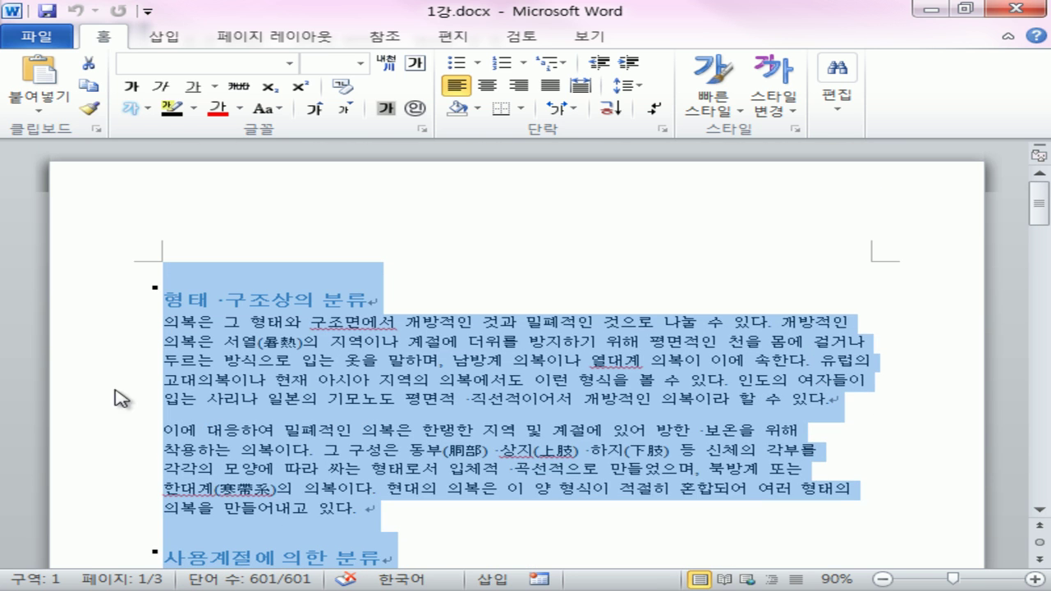
Colour the three phrases "옷을 말하며, 남방계", "(上肢) ·하지" and "따라 싸는 형태로서" standard red in one multiple selection.
{"action": "left_click", "coordinate": [348, 360]}
{"action": "left_click_drag", "start_coordinate": [347, 360], "coordinate": [515, 359]}
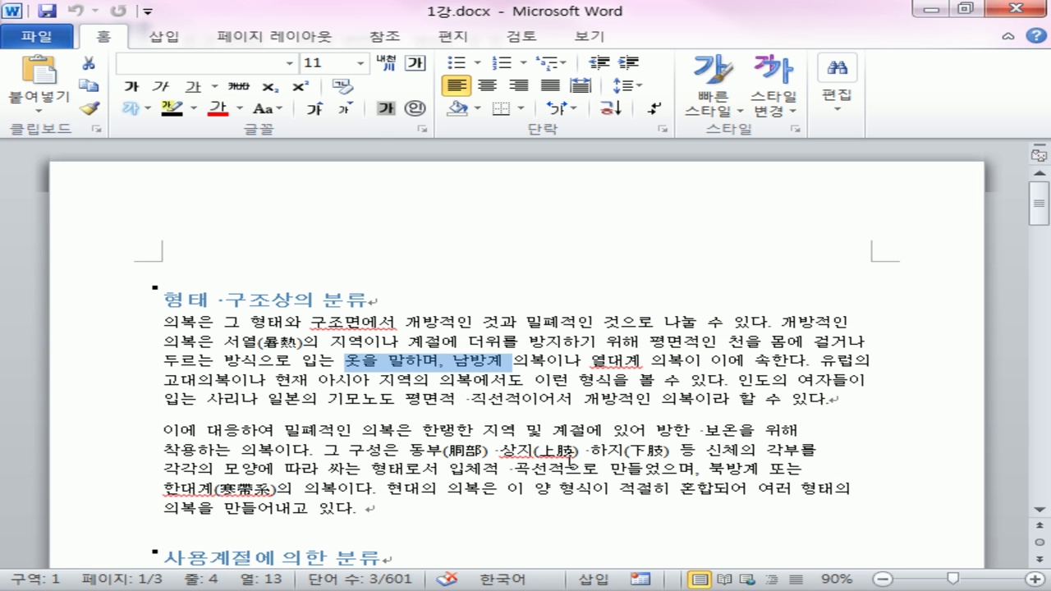
{"action": "left_click_drag", "start_coordinate": [535, 450], "coordinate": [624, 452]}
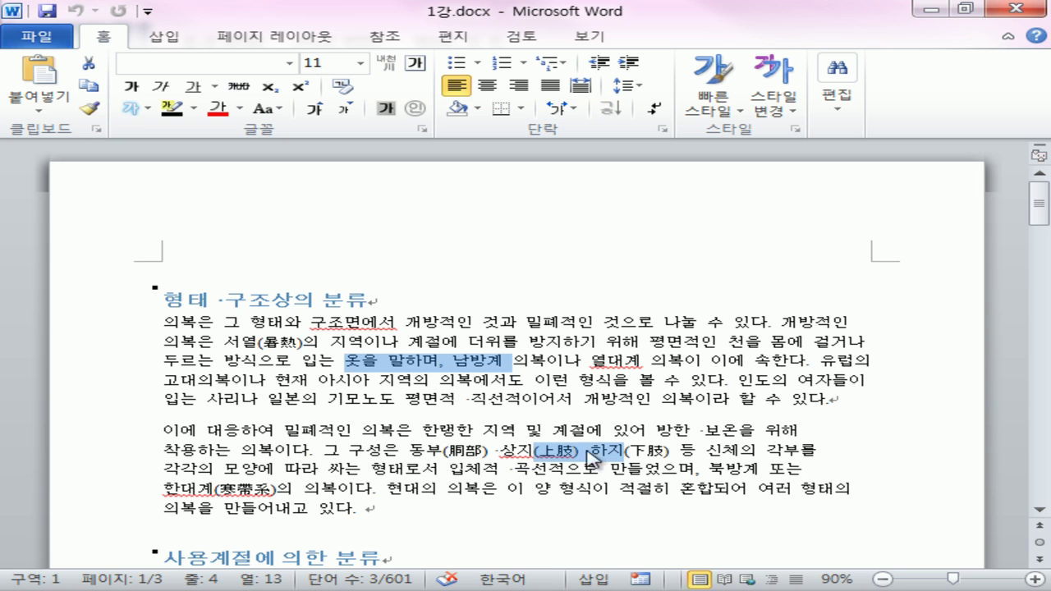
{"action": "left_click_drag", "start_coordinate": [448, 470], "coordinate": [310, 476]}
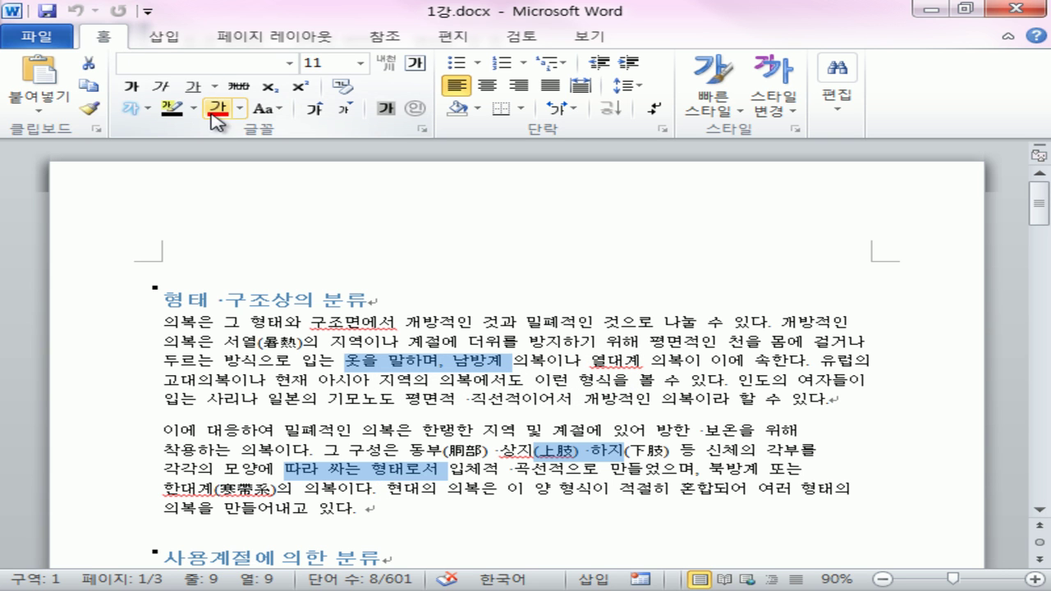
{"action": "left_click", "coordinate": [239, 109]}
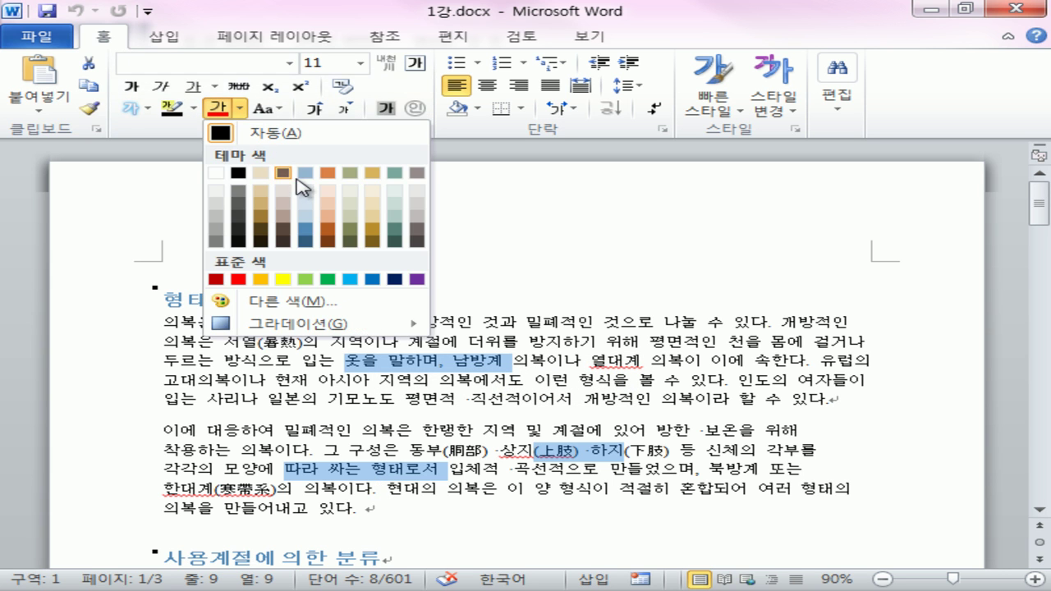
{"action": "left_click", "coordinate": [238, 279]}
{"action": "left_click", "coordinate": [586, 347]}
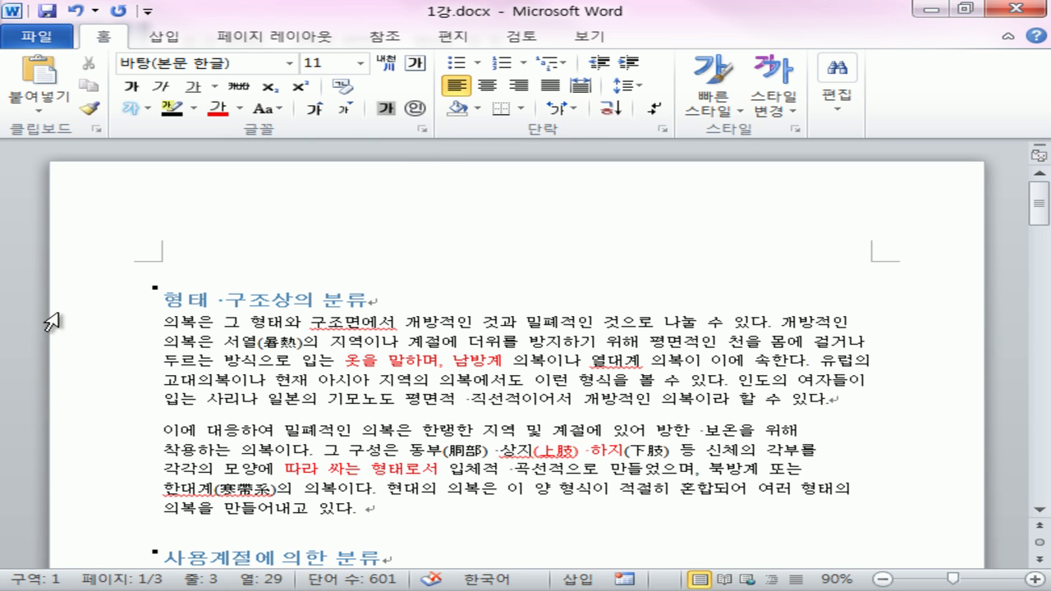
Select the headings "형태 ·구조상의 분류" and "사용계절에 의한 분류" together and set their font colour to theme orange.
{"action": "left_click", "coordinate": [83, 312]}
{"action": "scroll", "coordinate": [132, 360], "scroll_direction": "down", "scroll_amount": 1}
{"action": "left_click", "coordinate": [116, 521], "text": "ctrl"}
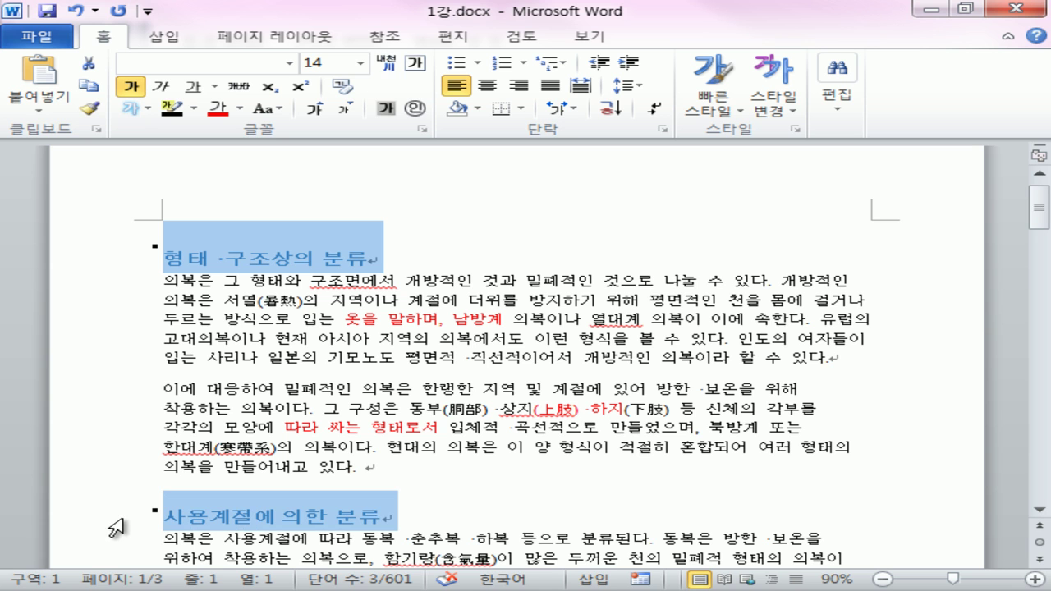
{"action": "left_click", "coordinate": [239, 108]}
{"action": "left_click", "coordinate": [329, 174]}
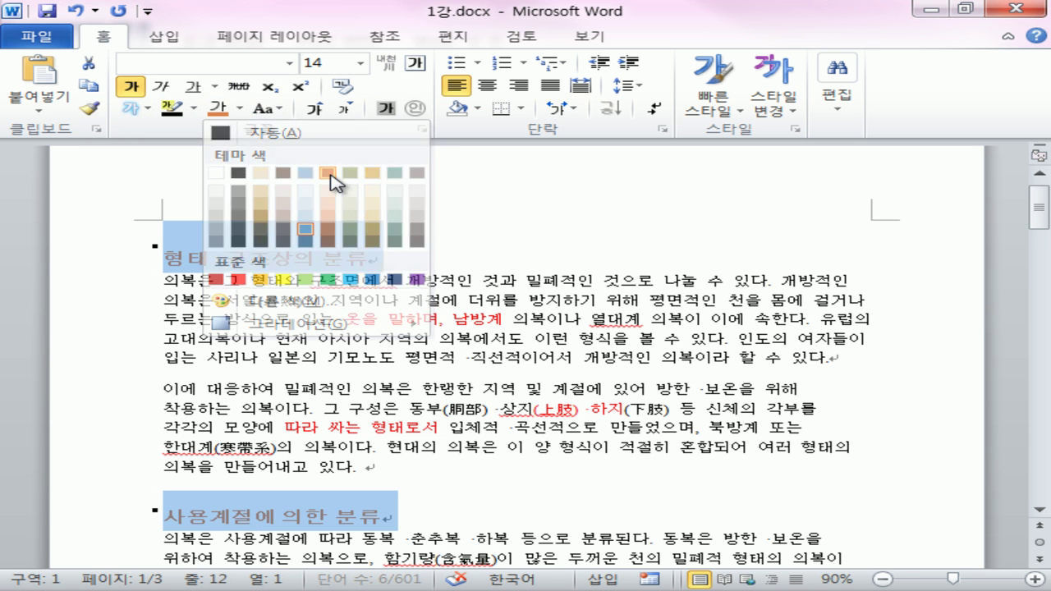
{"action": "left_click", "coordinate": [513, 362]}
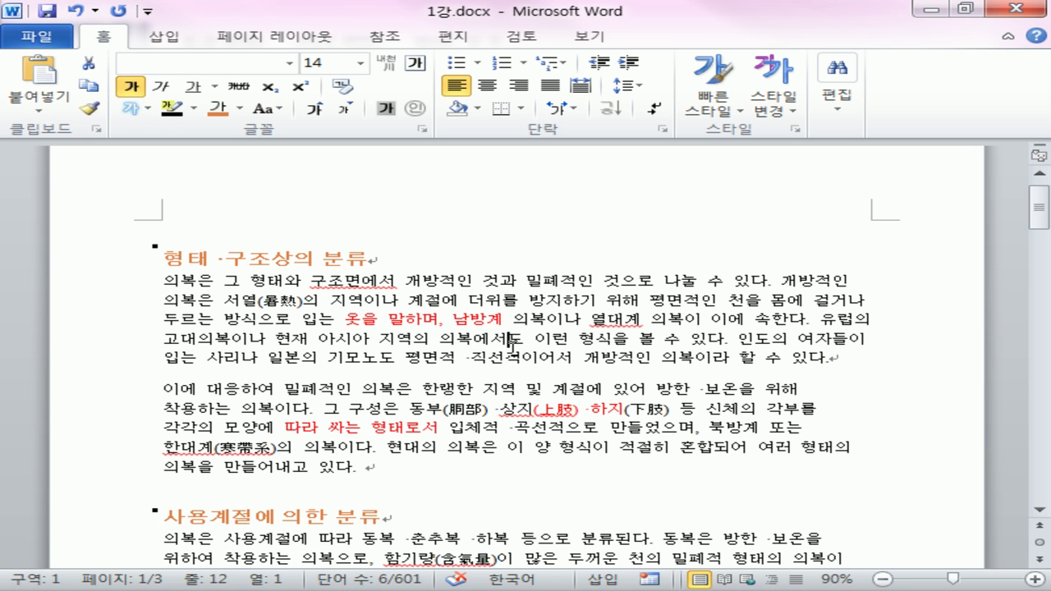
Select the entire document from the margin, deselect it, and select all of it again before clearing the selection.
{"action": "triple_click", "coordinate": [84, 339]}
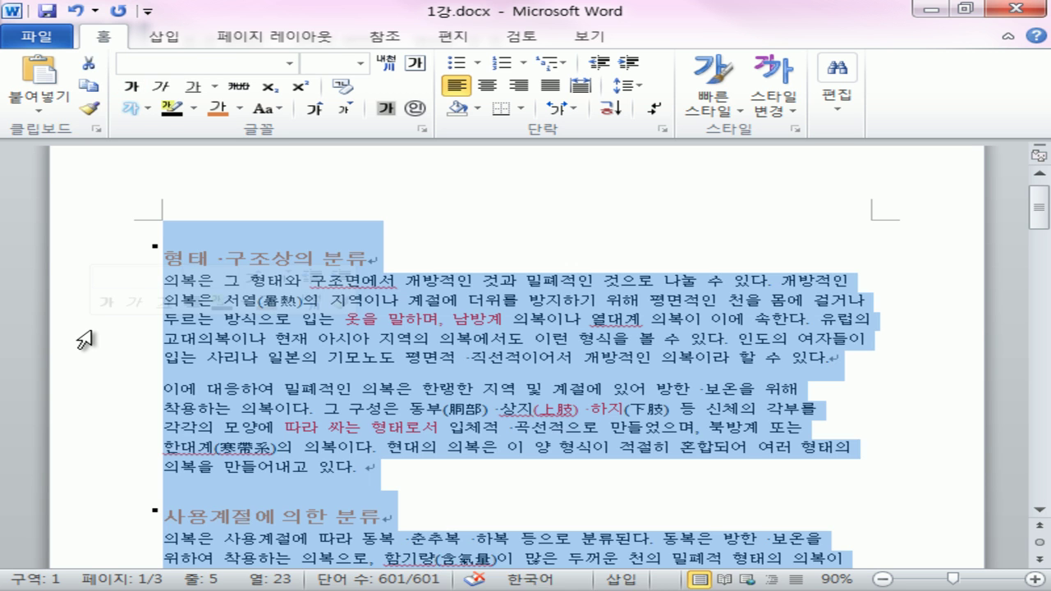
{"action": "left_click", "coordinate": [675, 410]}
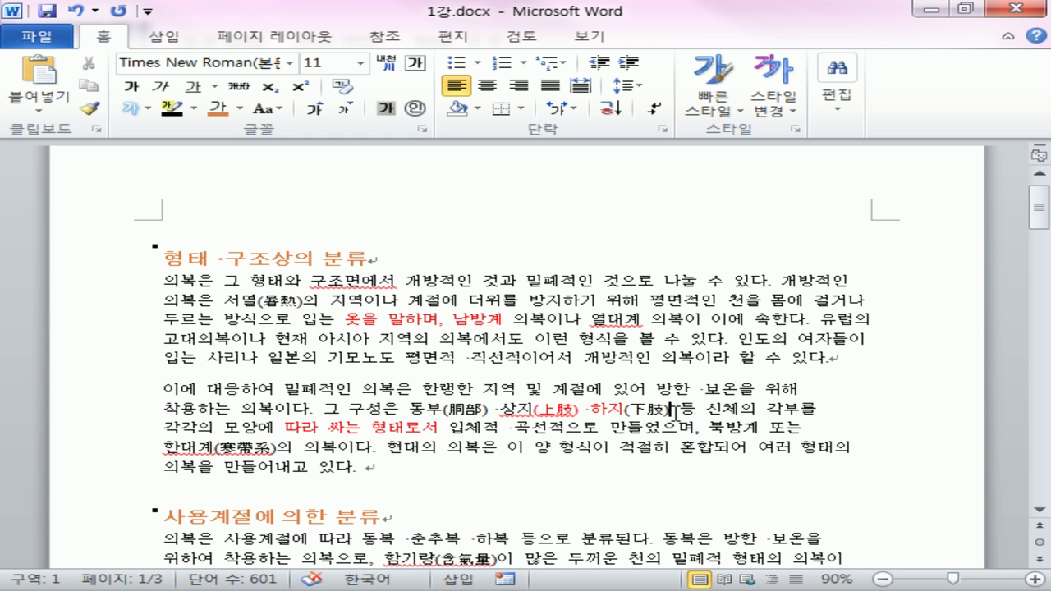
{"action": "key", "text": "ctrl+a"}
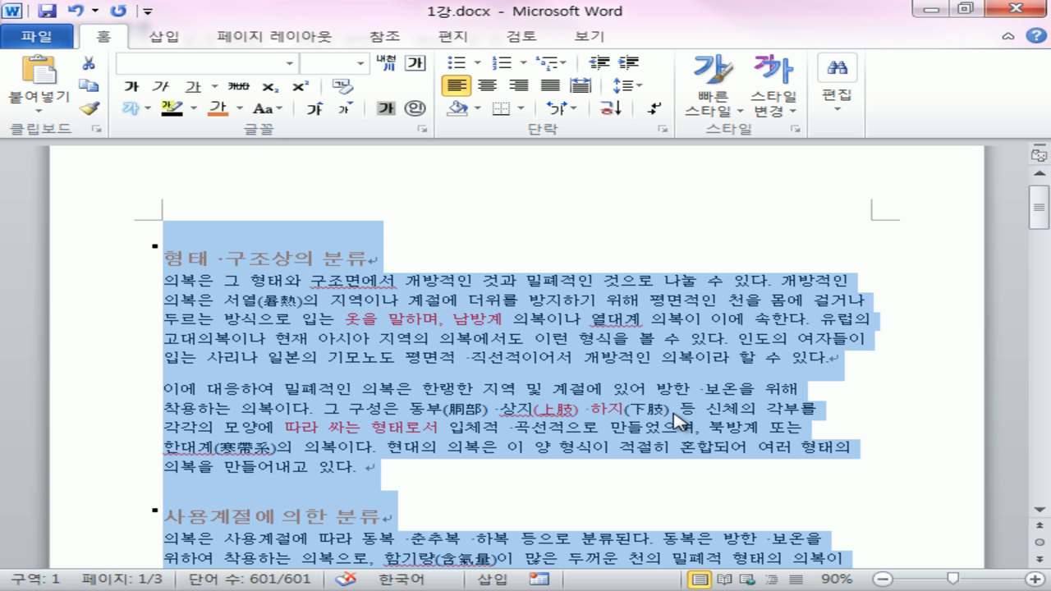
{"action": "left_click", "coordinate": [675, 415]}
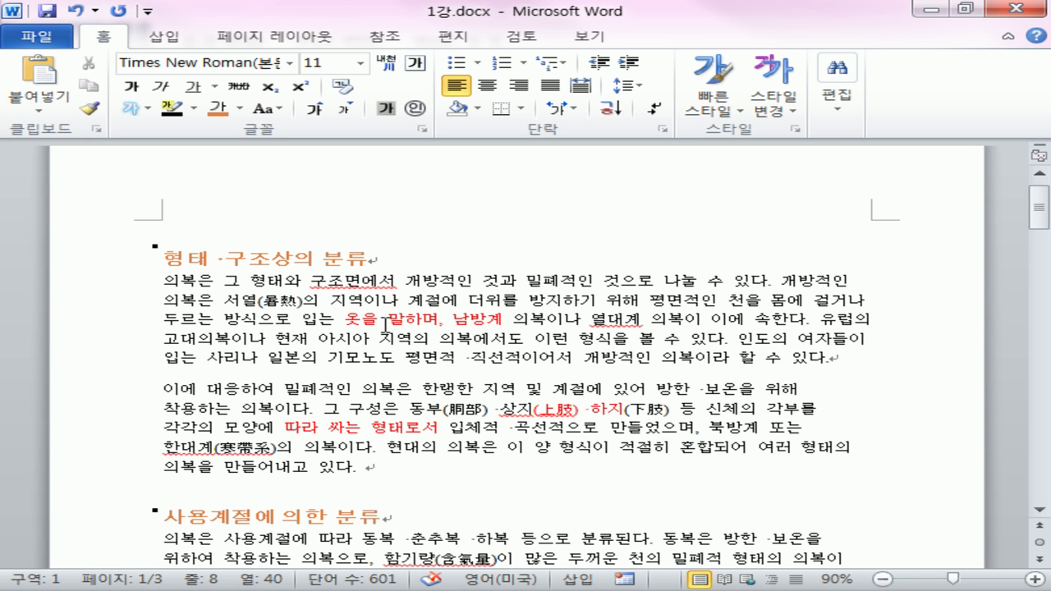
Move the red phrase "옷을 말하며, 남방계" into "의복이라" and from there between "방" and "지하기" in the second line.
{"action": "left_click_drag", "start_coordinate": [344, 319], "coordinate": [513, 321]}
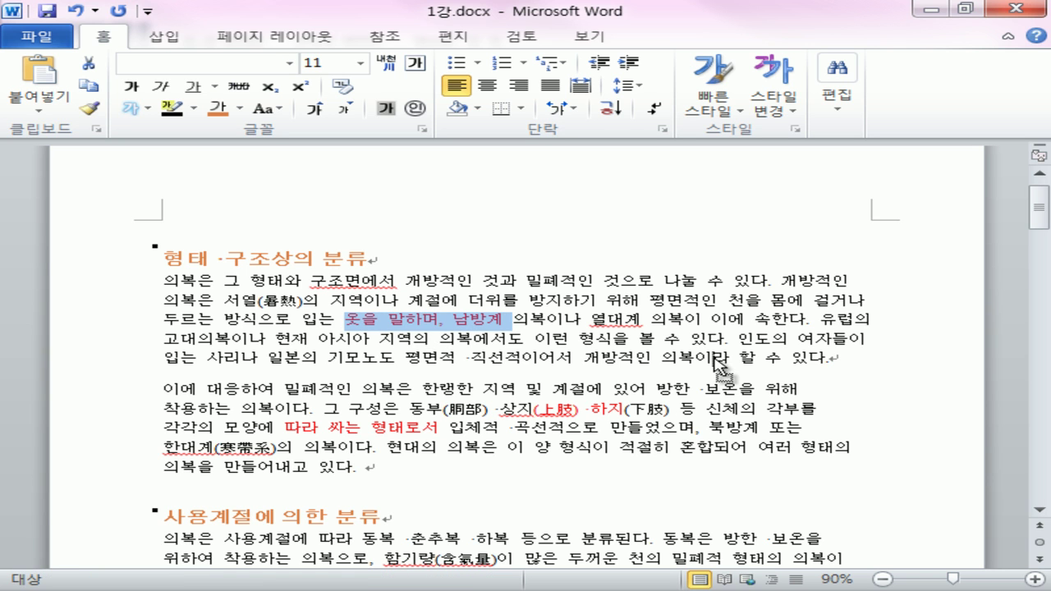
{"action": "left_click_drag", "start_coordinate": [720, 366], "coordinate": [552, 302]}
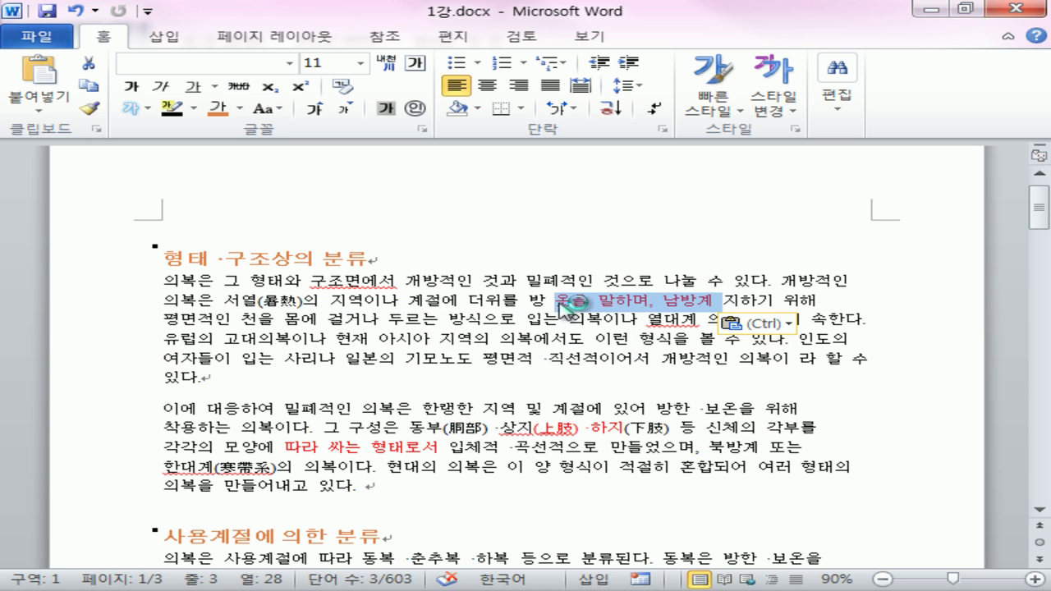
Cut the phrase "옷을 말하며, 남방계" and paste it as text only inside the word "아시아" in the first body paragraph.
{"action": "right_click", "coordinate": [635, 310]}
{"action": "left_click", "coordinate": [673, 210]}
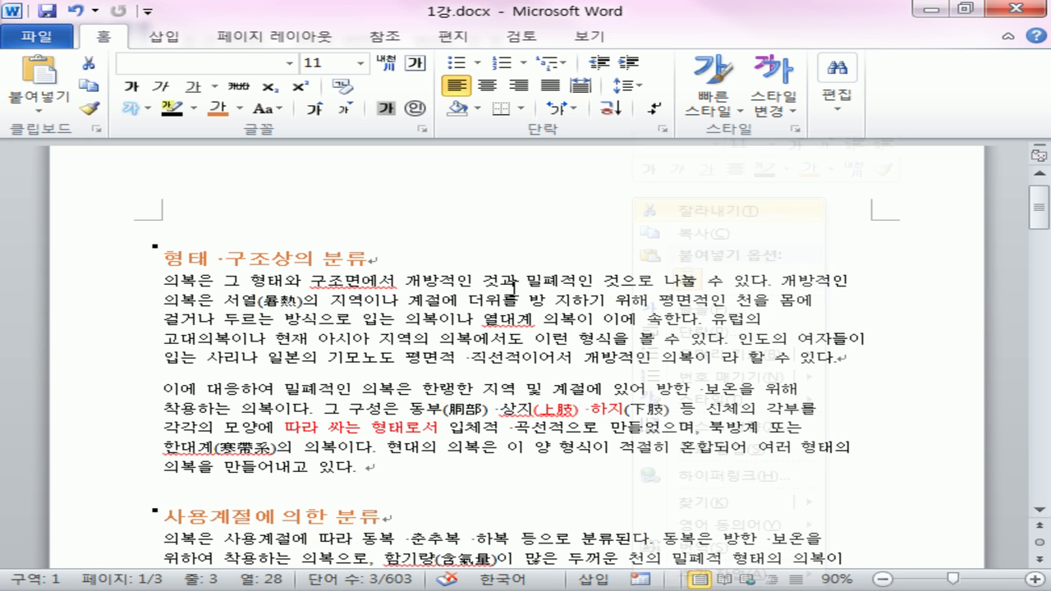
{"action": "left_click", "coordinate": [343, 339]}
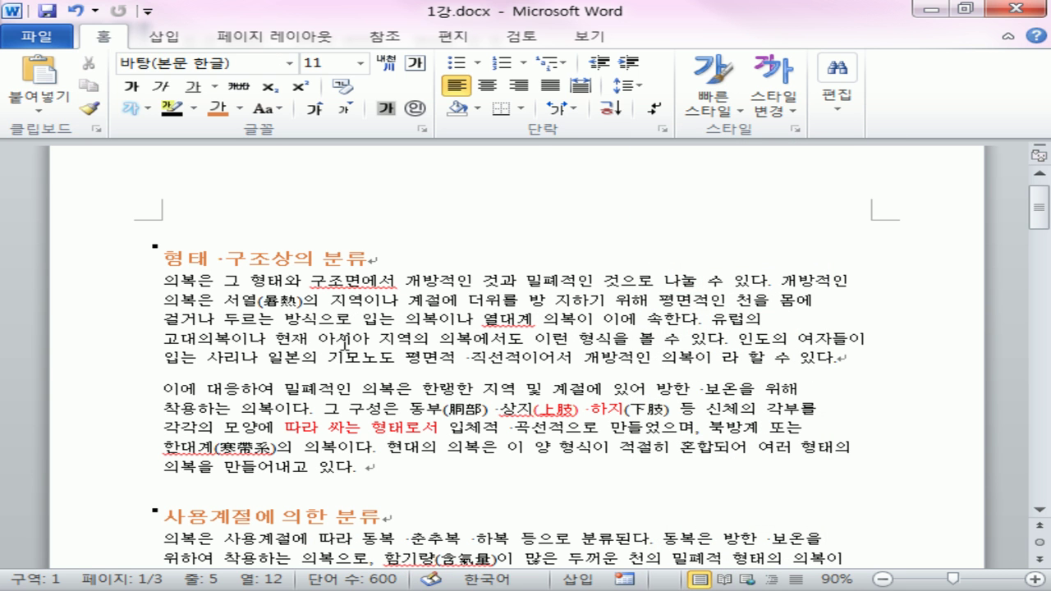
{"action": "right_click", "coordinate": [343, 344]}
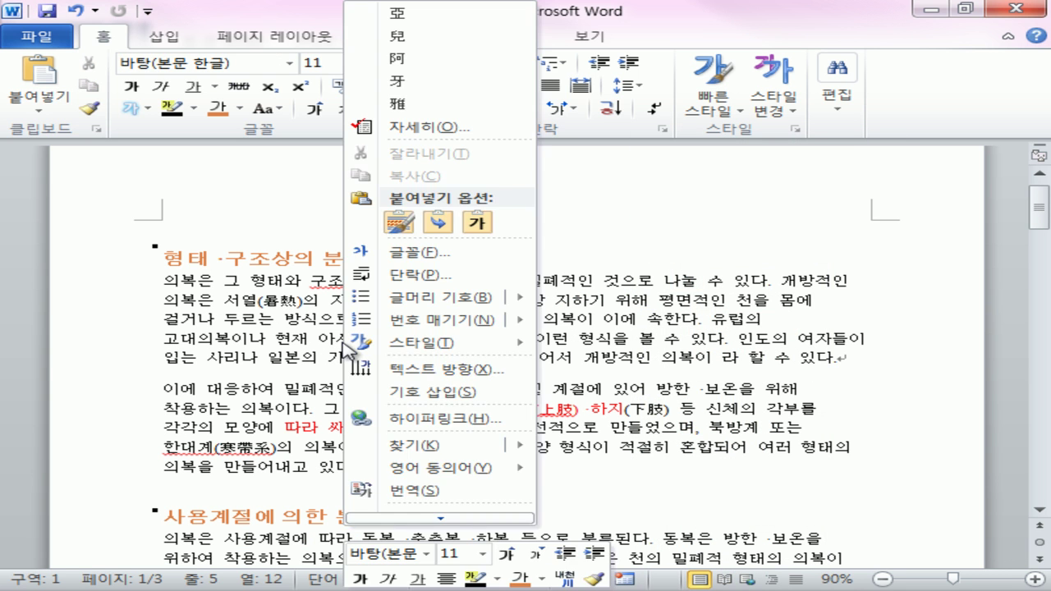
{"action": "left_click", "coordinate": [476, 220]}
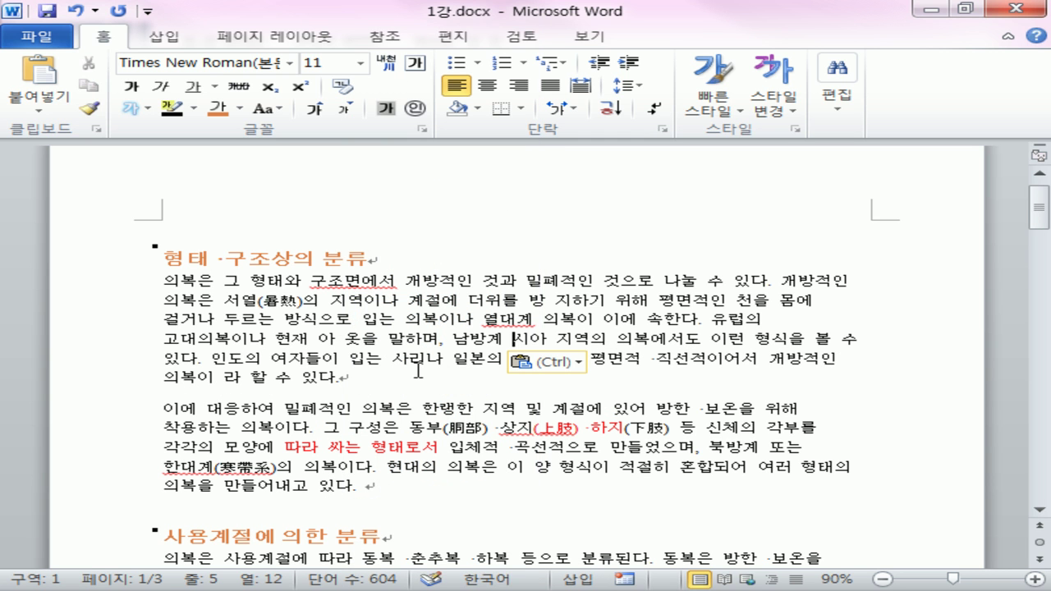
Compare the paste options for the phrase pasted inside "아시아" and set it to keep source formatting.
{"action": "left_click", "coordinate": [544, 361]}
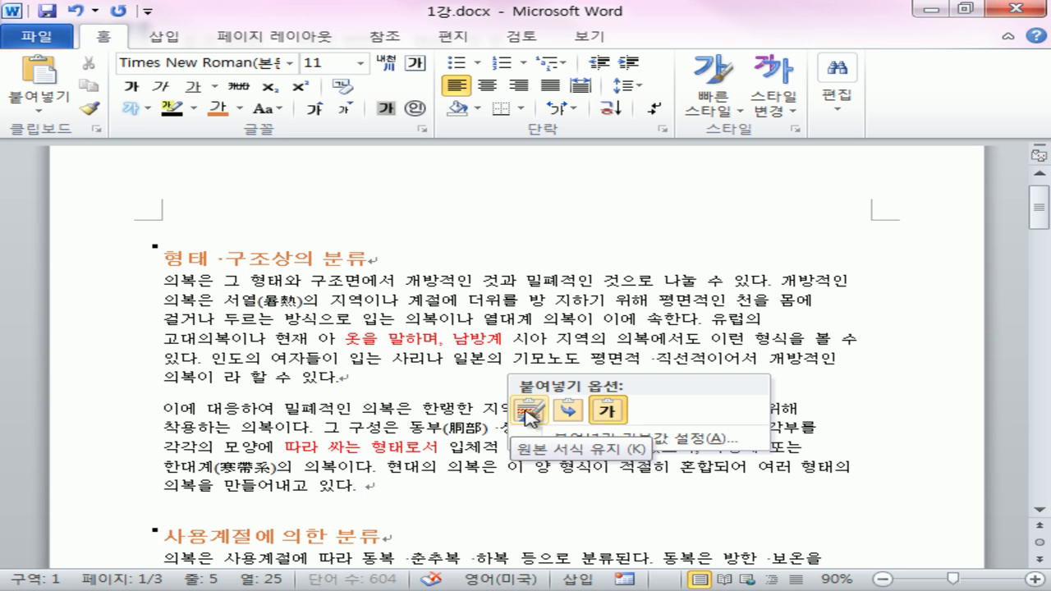
{"action": "left_click", "coordinate": [629, 406]}
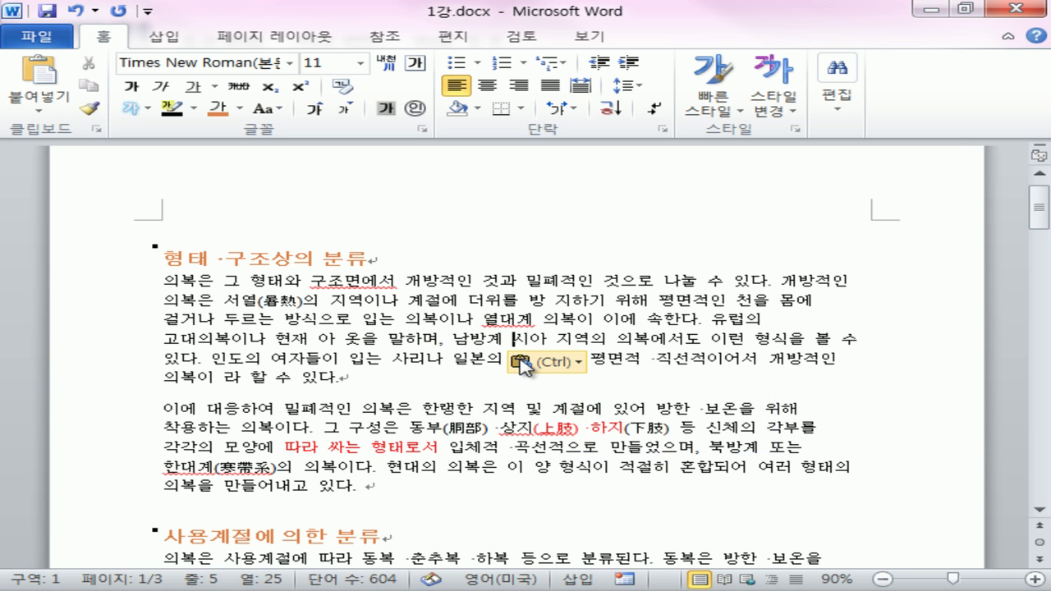
{"action": "left_click", "coordinate": [525, 363]}
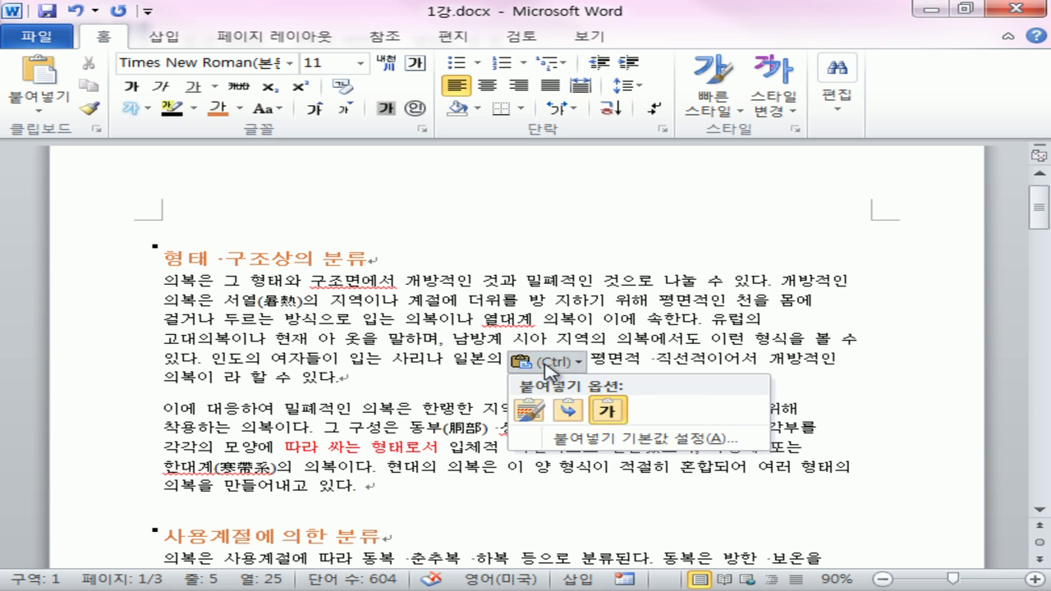
{"action": "left_click", "coordinate": [524, 407]}
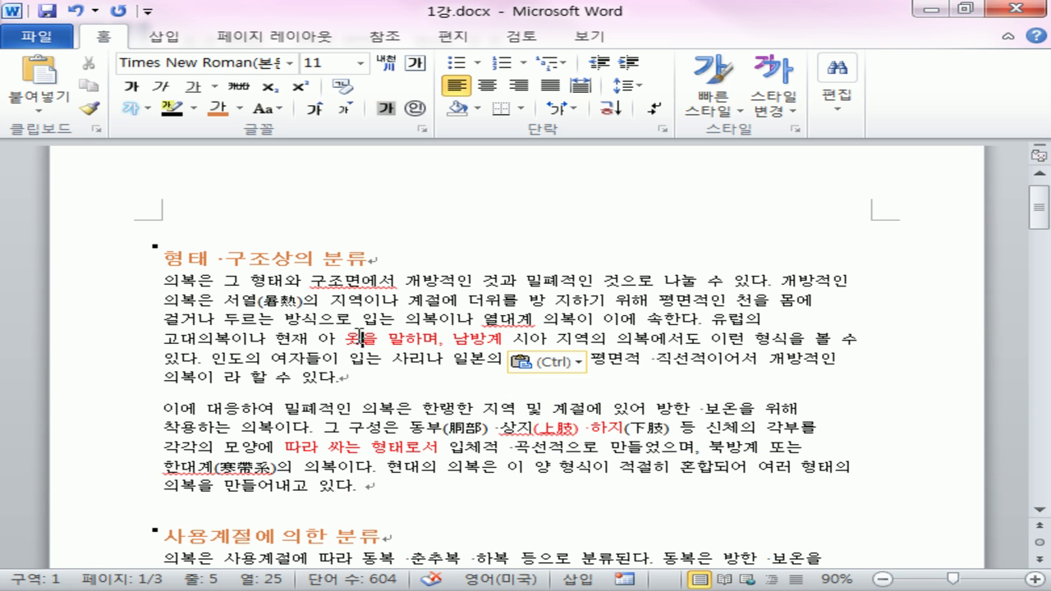
Copy the red phrase "옷을 말하며, 남방계" and paste it before "개방적인" in the last sentence of the first body paragraph.
{"action": "left_click_drag", "start_coordinate": [345, 338], "coordinate": [441, 345]}
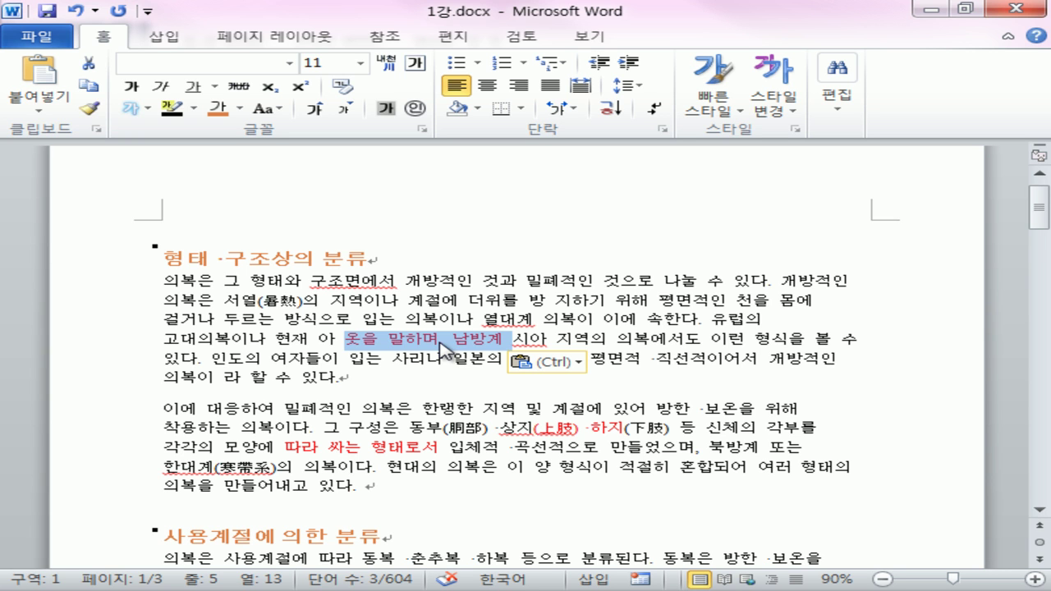
{"action": "key", "text": "ctrl+c"}
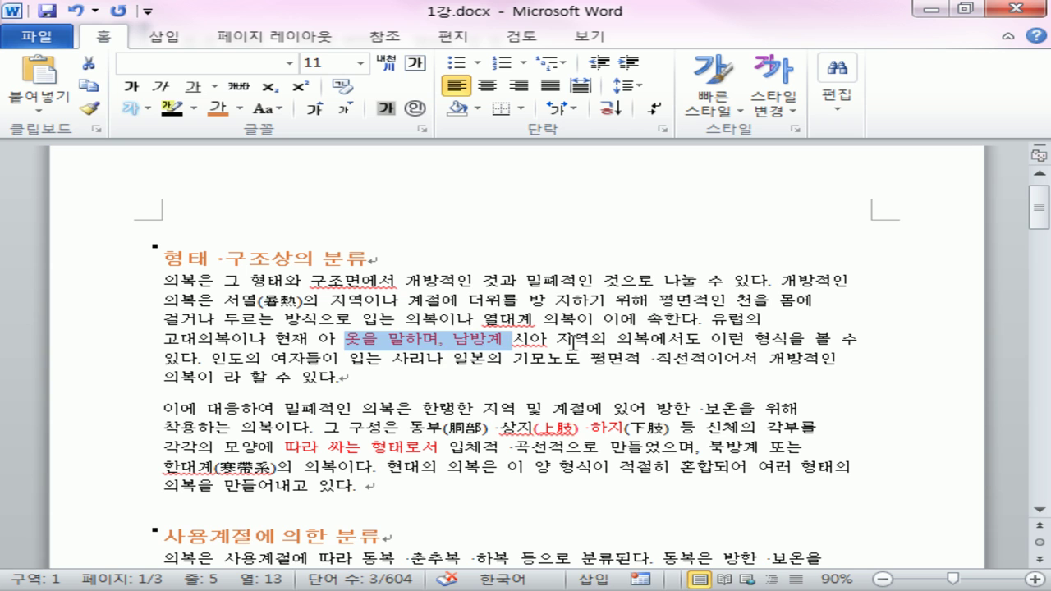
{"action": "left_click", "coordinate": [770, 355]}
{"action": "key", "text": "ctrl+v"}
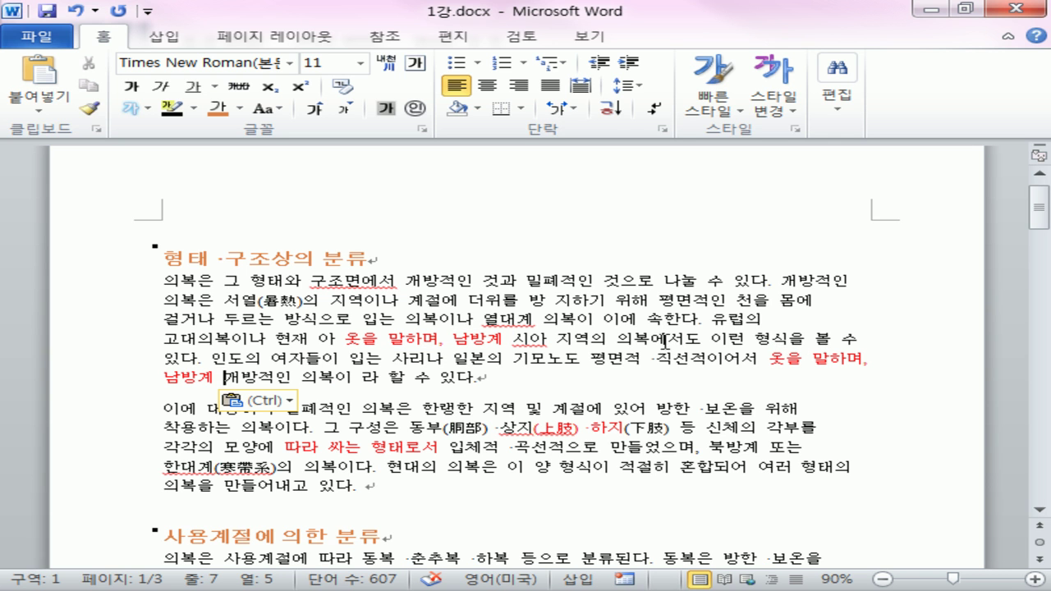
Place copies of "옷을 말하며, 남방계" between "평면" and "적인", before "계절에", and between "고대의복이" and "나".
{"action": "left_click_drag", "start_coordinate": [511, 338], "coordinate": [364, 338]}
{"action": "left_click_drag", "start_coordinate": [460, 347], "coordinate": [689, 314]}
{"action": "key", "text": "ctrl"}
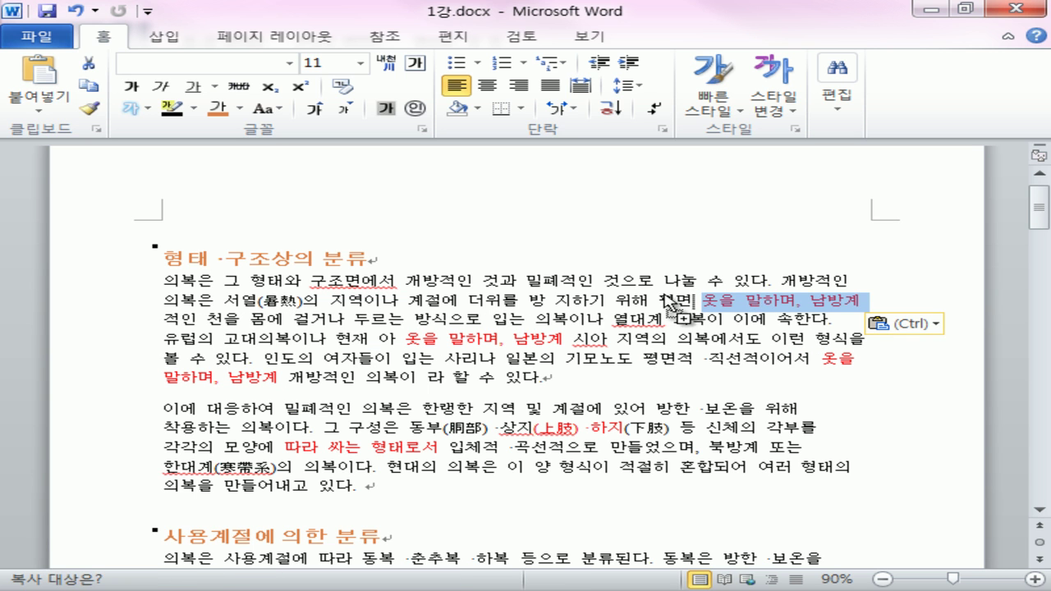
{"action": "left_click_drag", "start_coordinate": [404, 312], "coordinate": [489, 341]}
{"action": "right_click", "coordinate": [561, 340]}
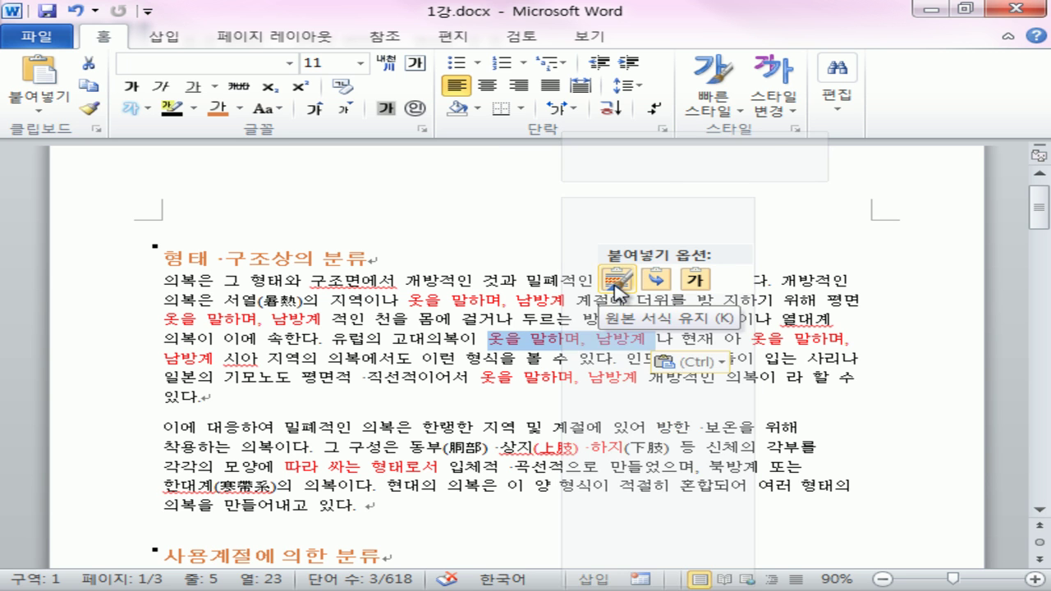
{"action": "left_click", "coordinate": [400, 471]}
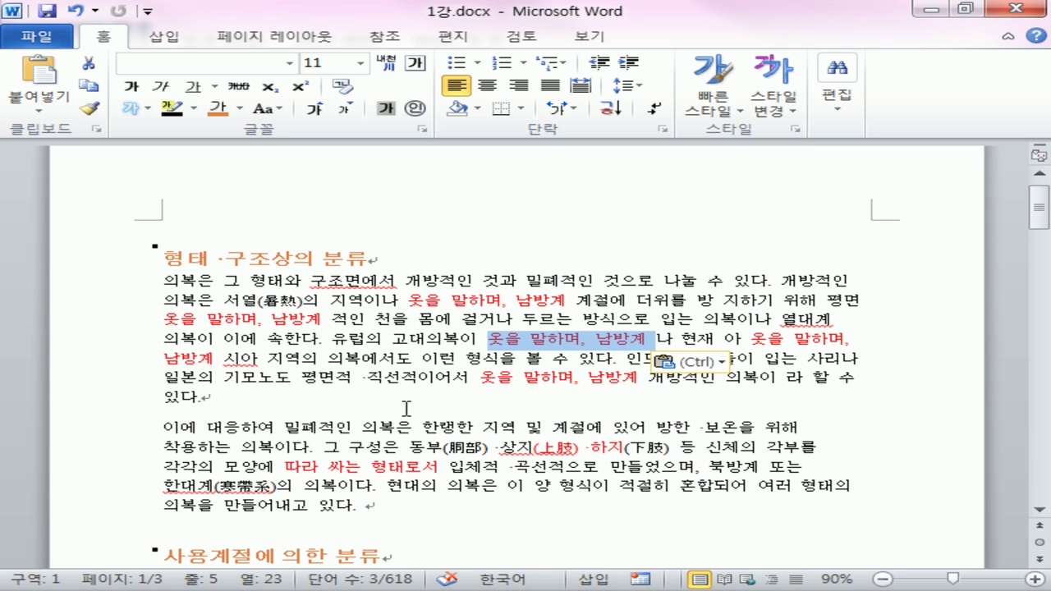
Place the cursor in the second body line and move it to the line's end and back to its start.
{"action": "left_click", "coordinate": [552, 302]}
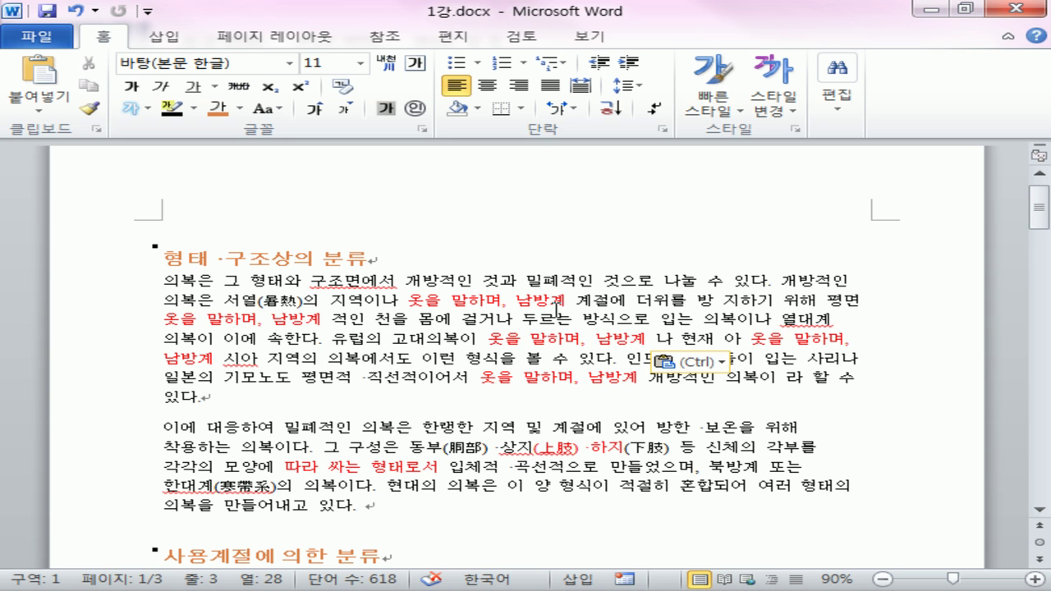
{"action": "key", "text": "End"}
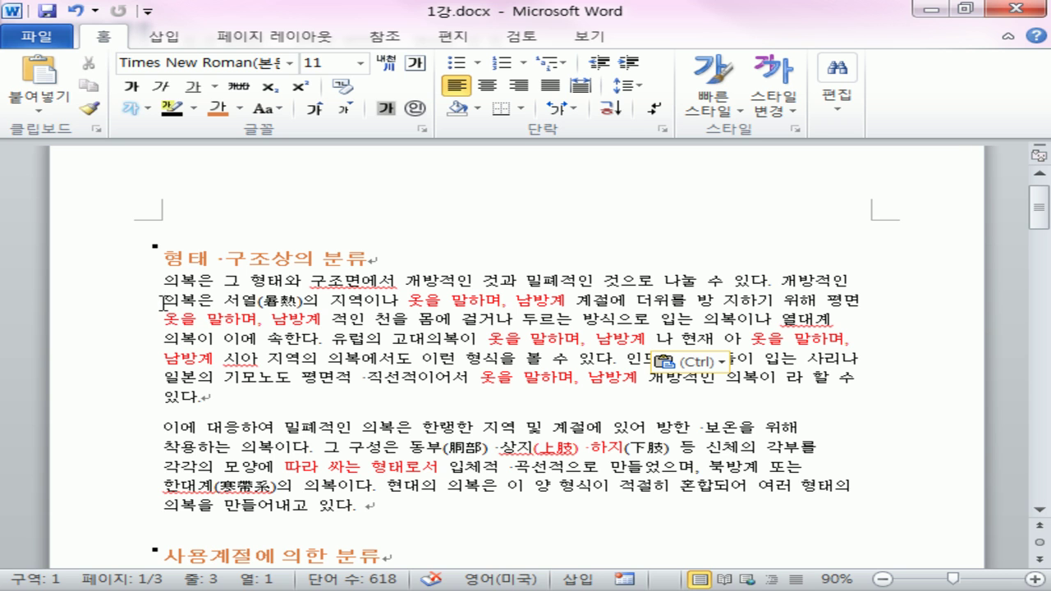
{"action": "left_click_drag", "start_coordinate": [168, 305], "coordinate": [877, 304]}
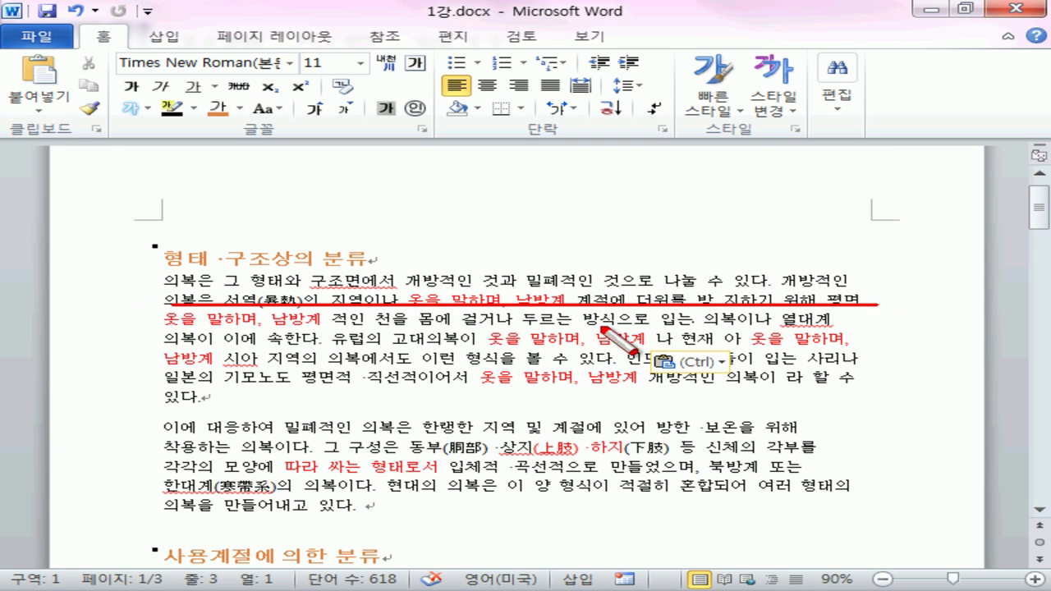
{"action": "left_click_drag", "start_coordinate": [164, 293], "coordinate": [161, 307]}
{"action": "key", "text": "Escape"}
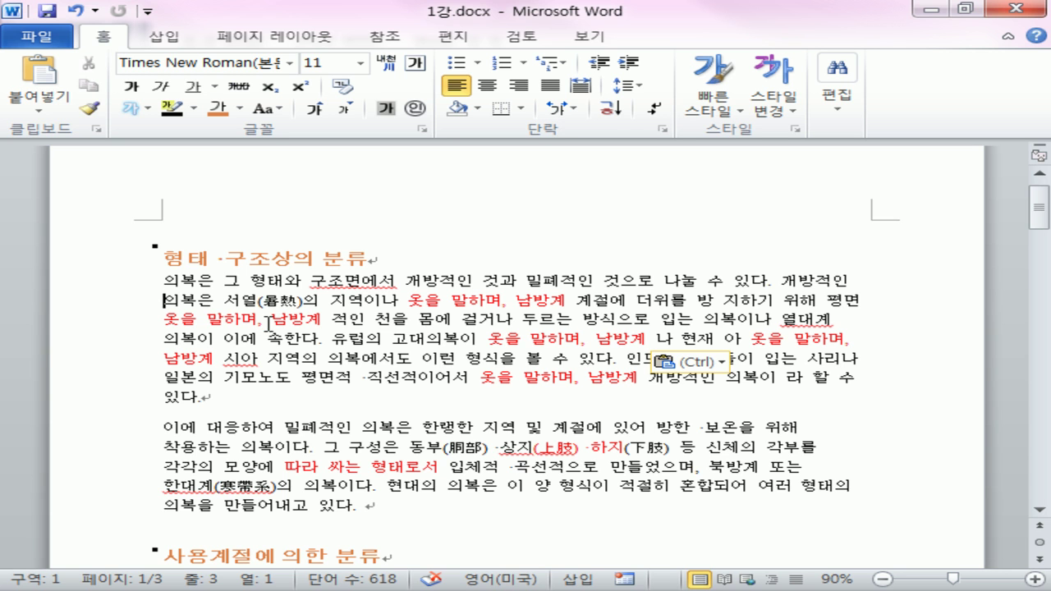
Jump the cursor to the very end of the document and return it to the beginning.
{"action": "key", "text": "ctrl+End"}
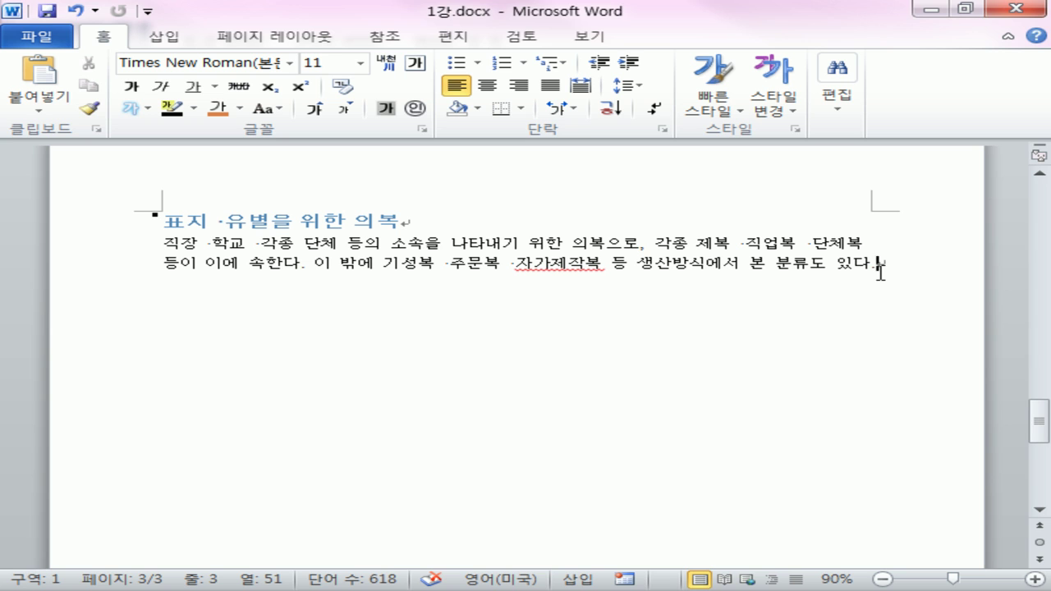
{"action": "key", "text": "ctrl+shift+d"}
{"action": "mouse_move", "coordinate": [867, 282]}
{"action": "left_mouse_down"}
{"action": "mouse_move", "coordinate": [851, 253]}
{"action": "mouse_move", "coordinate": [872, 291]}
{"action": "left_mouse_up"}
{"action": "key", "text": "ctrl+shift+d"}
{"action": "key", "text": "ctrl+Home"}
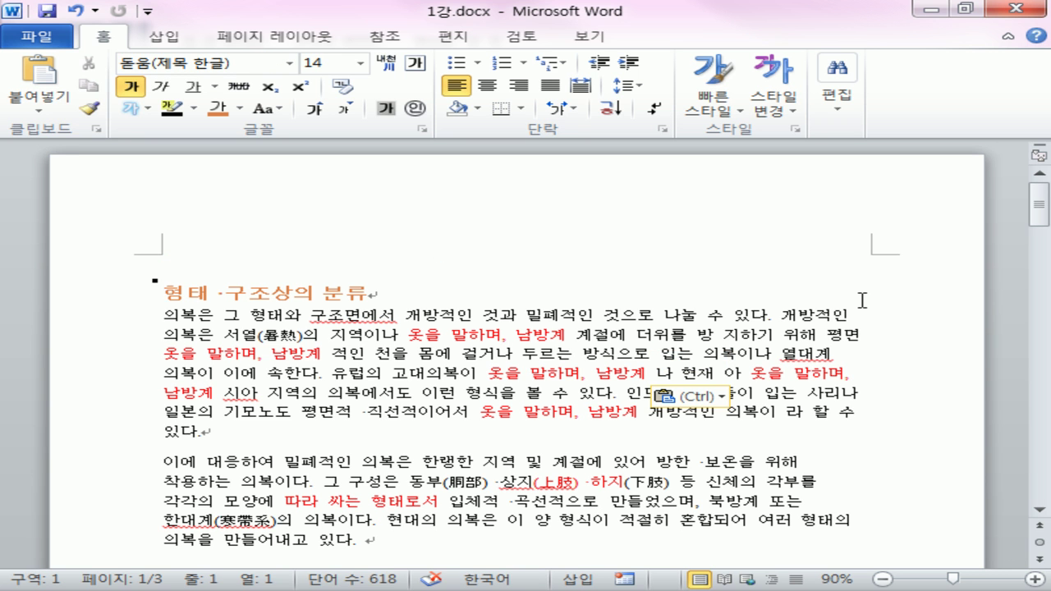
Move the cursor forward through the document page by page and back again.
{"action": "key", "text": "ctrl+Page_Down"}
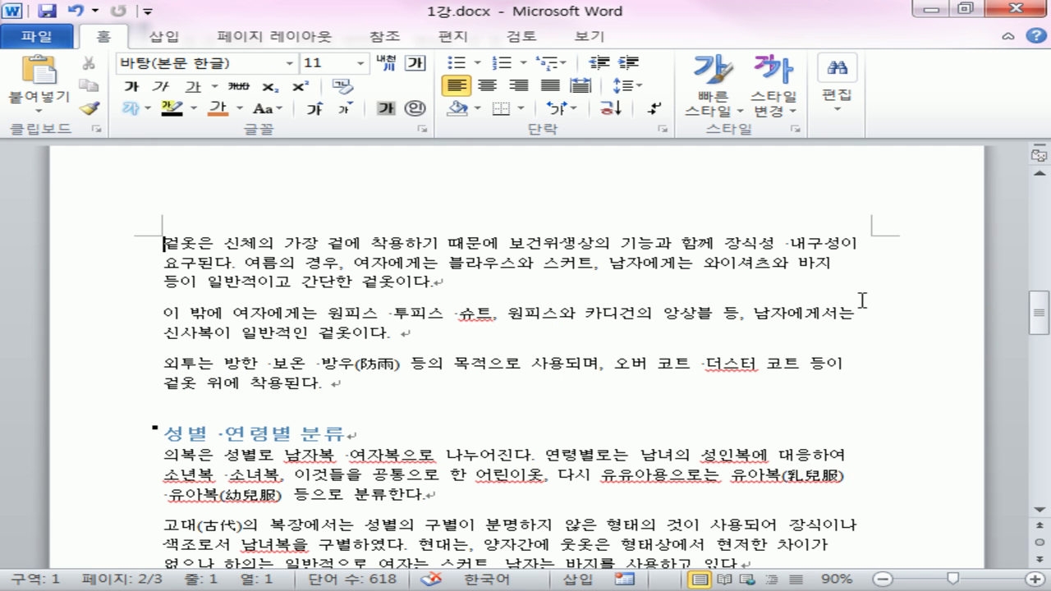
{"action": "key", "text": "ctrl+Page_Down"}
{"action": "key", "text": "ctrl+Page_Up"}
{"action": "key", "text": "ctrl+Page_Up"}
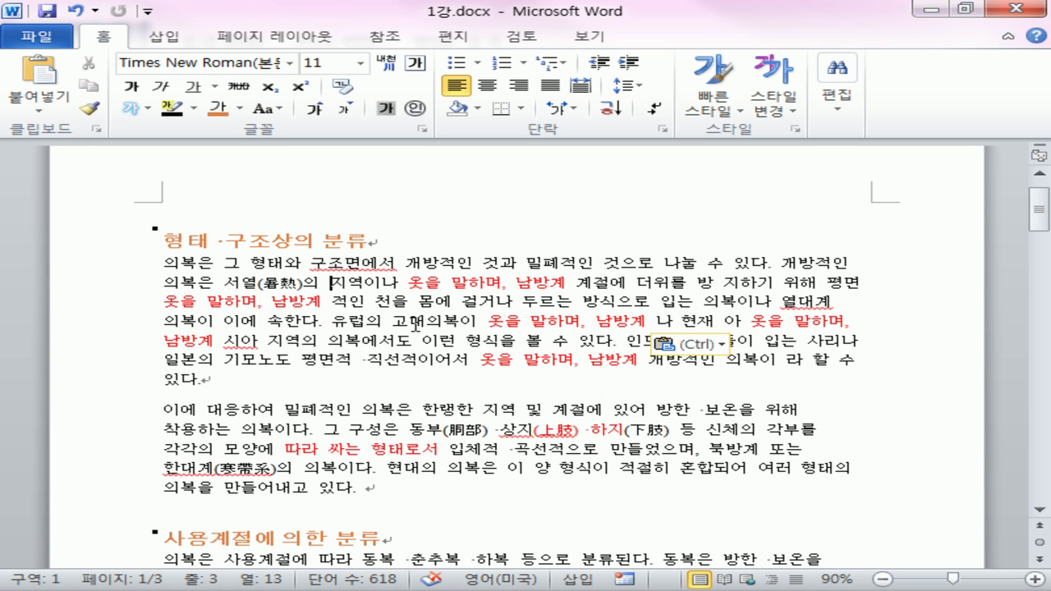
Delete the red phrase "옷을 말하며, 남방계" and the following "나" after "고대의복이", one character at a time forward from the cursor.
{"action": "left_click_drag", "start_coordinate": [502, 331], "coordinate": [594, 372]}
{"action": "left_click", "coordinate": [609, 431]}
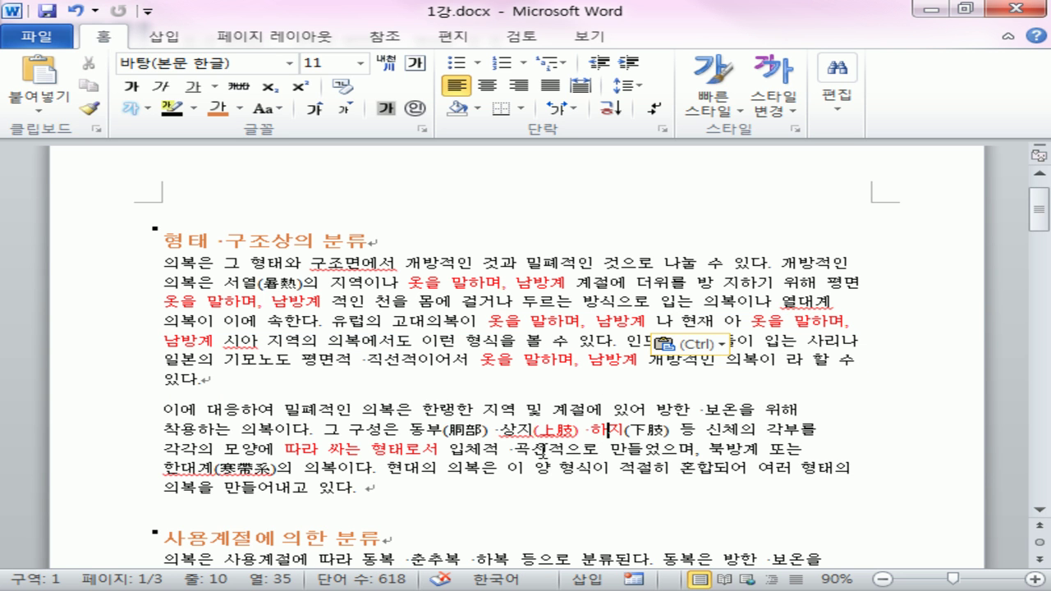
{"action": "left_click", "coordinate": [465, 322]}
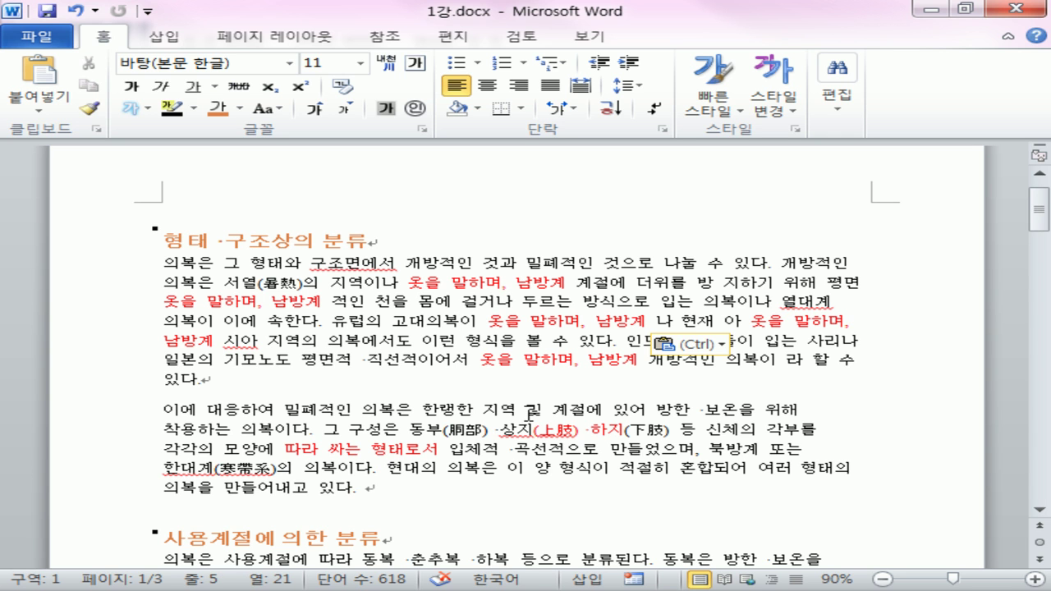
{"action": "left_click", "coordinate": [488, 319]}
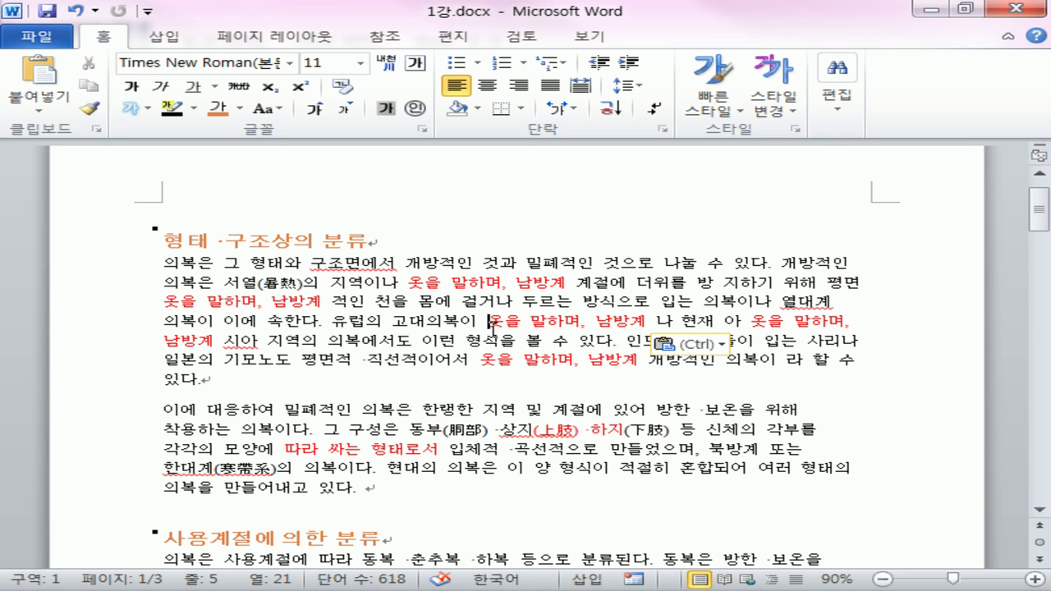
{"action": "left_click_drag", "start_coordinate": [486, 315], "coordinate": [491, 334]}
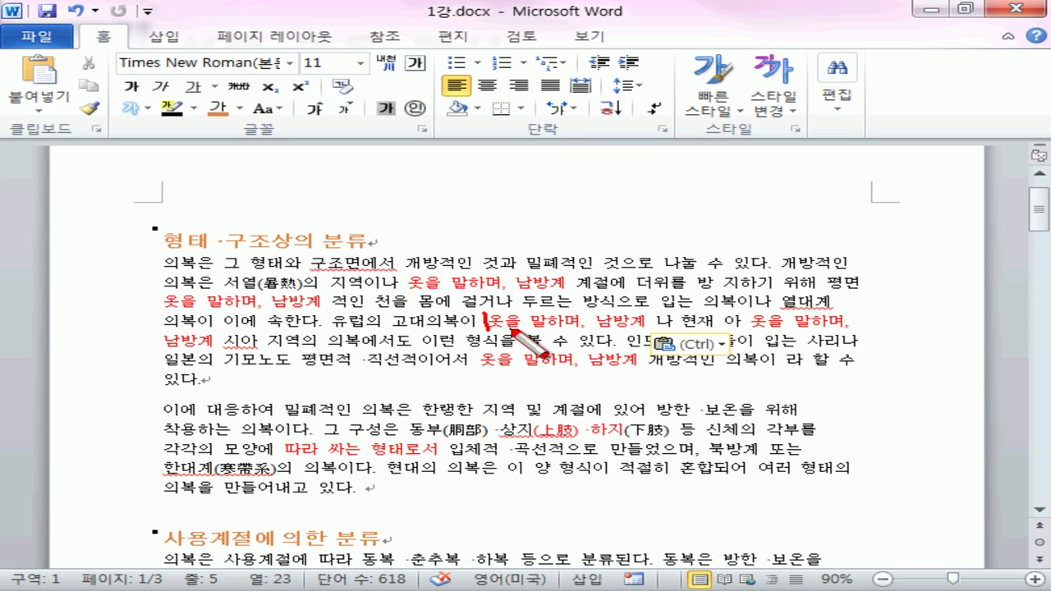
{"action": "left_click_drag", "start_coordinate": [493, 332], "coordinate": [634, 337]}
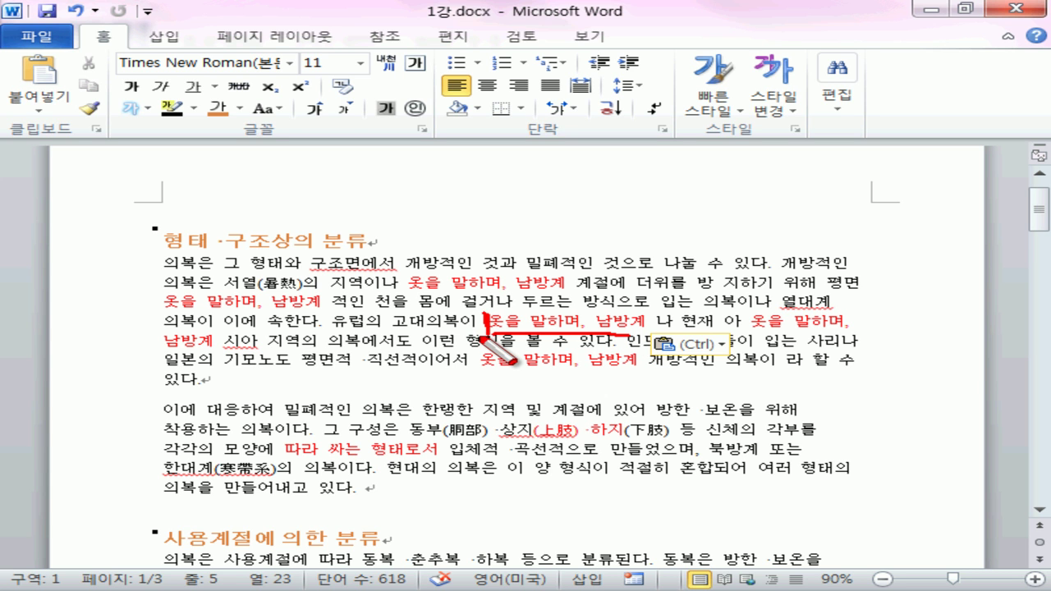
{"action": "mouse_move", "coordinate": [636, 241]}
{"action": "left_mouse_down"}
{"action": "mouse_move", "coordinate": [533, 240]}
{"action": "mouse_move", "coordinate": [561, 251]}
{"action": "left_mouse_up"}
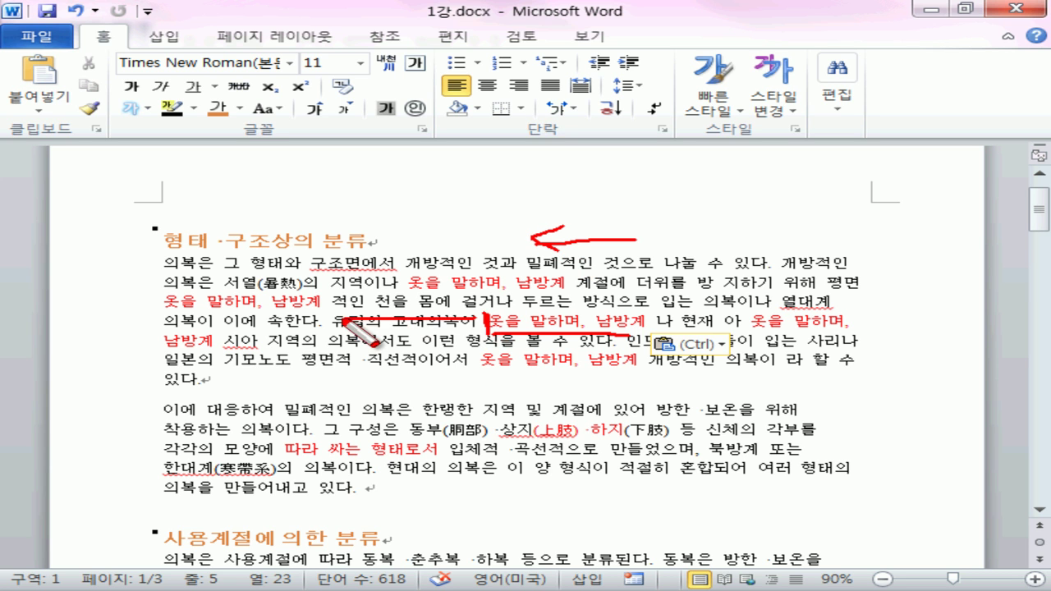
{"action": "left_click_drag", "start_coordinate": [316, 321], "coordinate": [417, 326]}
{"action": "key", "text": "Escape"}
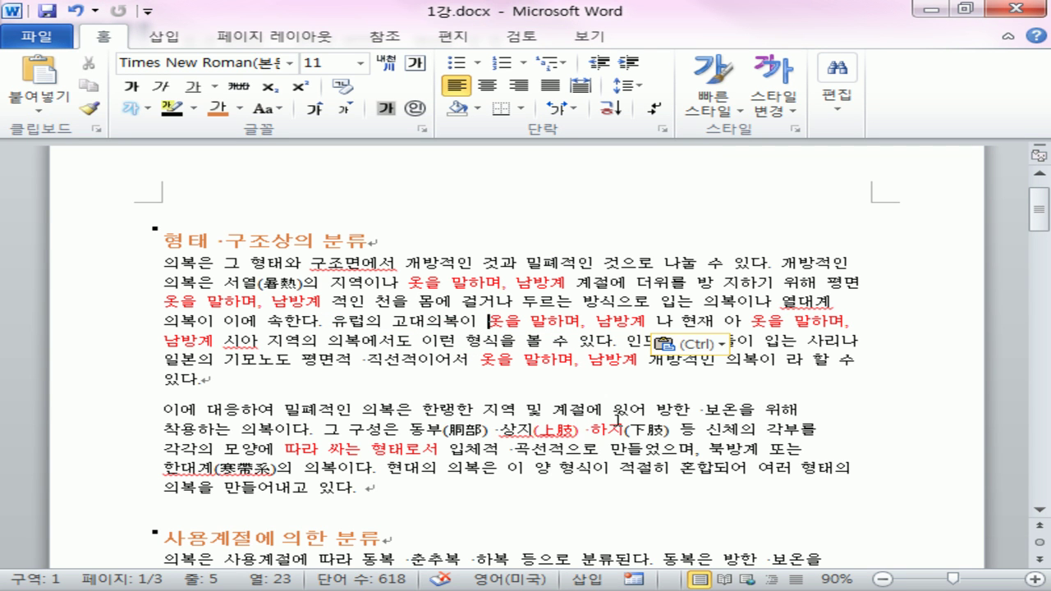
{"action": "key", "text": "Delete"}
{"action": "key", "text": "Delete"}
{"action": "key", "text": "Delete"}
{"action": "key", "text": "Delete"}
{"action": "key", "text": "Delete"}
{"action": "key", "text": "Delete"}
{"action": "key", "text": "Delete"}
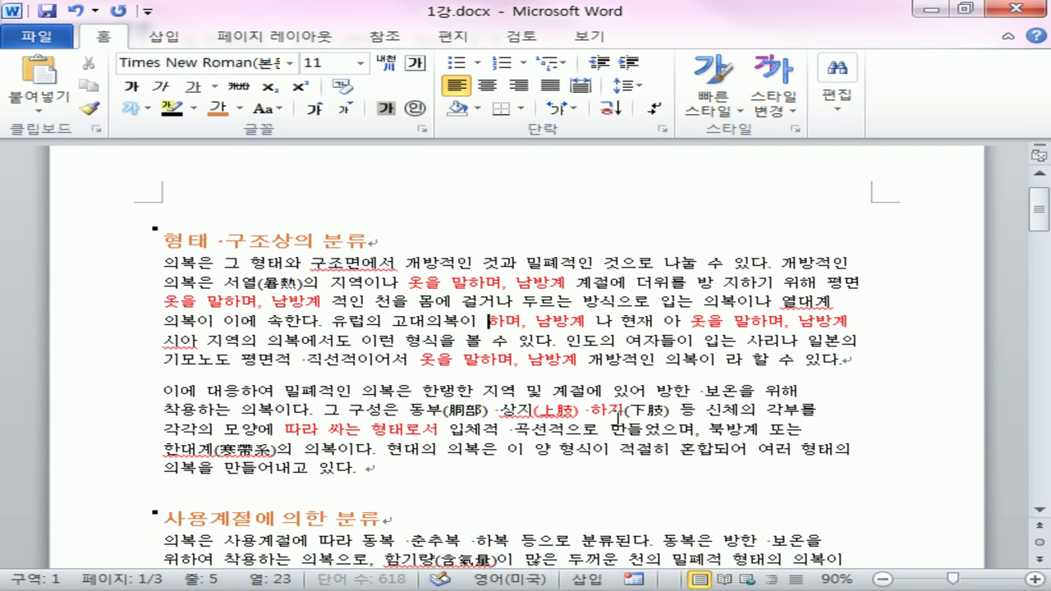
{"action": "key", "text": "Delete"}
{"action": "key", "text": "Delete"}
{"action": "key", "text": "Delete"}
{"action": "key", "text": "Delete"}
{"action": "key", "text": "Delete"}
{"action": "key", "text": "Delete"}
{"action": "key", "text": "Delete"}
{"action": "key", "text": "Delete"}
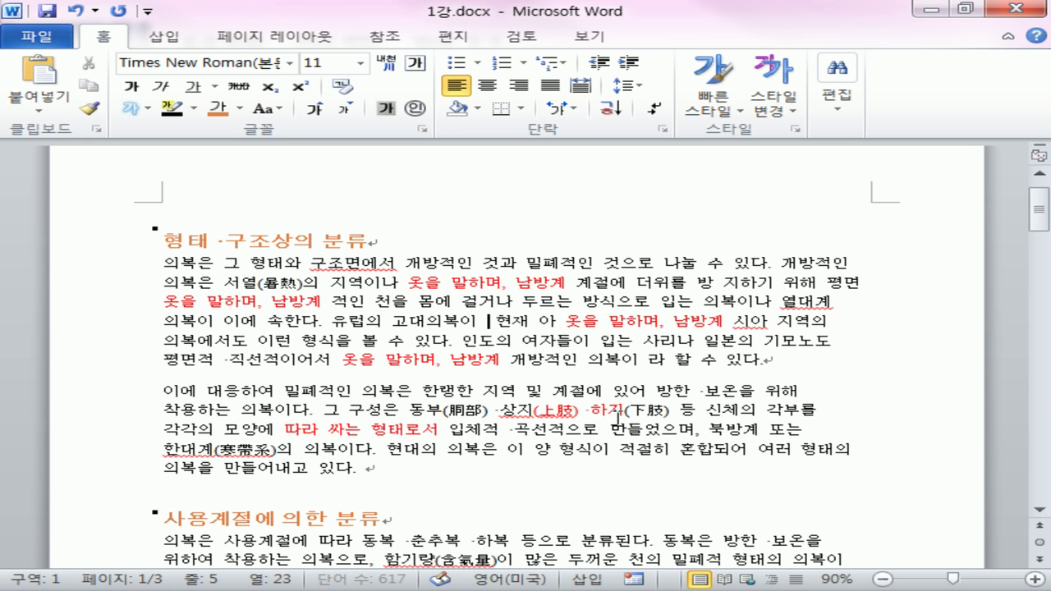
Erase the text from "속한다." through "고대의복이" and the "현" of "현재" in the fourth body line.
{"action": "key", "text": "BackSpace"}
{"action": "key", "text": "BackSpace"}
{"action": "key", "text": "BackSpace"}
{"action": "key", "text": "BackSpace"}
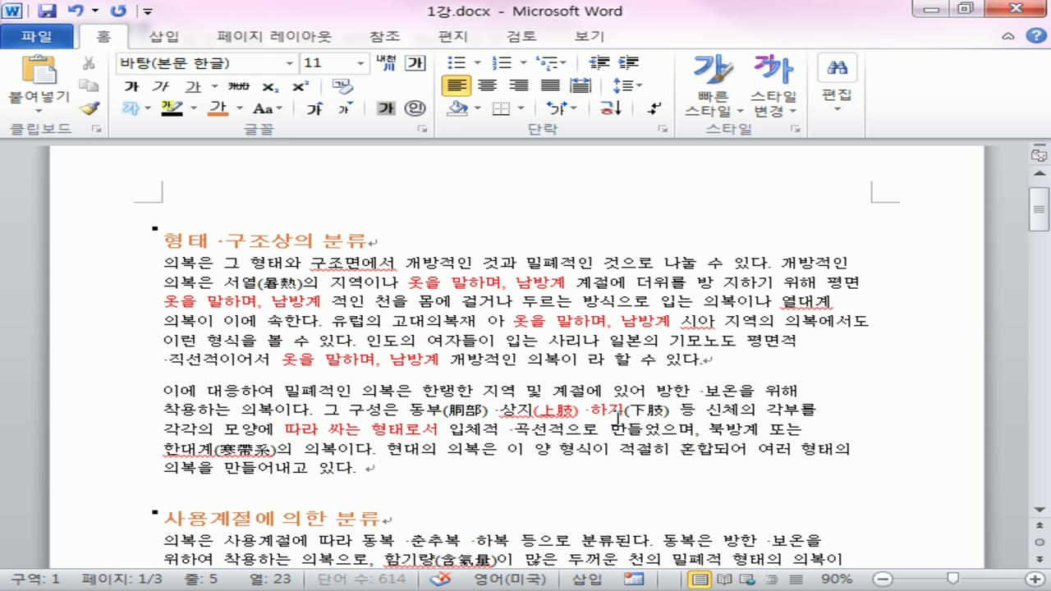
{"action": "key", "text": "BackSpace"}
{"action": "key", "text": "BackSpace"}
{"action": "key", "text": "BackSpace"}
{"action": "key", "text": "BackSpace"}
{"action": "key", "text": "BackSpace"}
{"action": "key", "text": "BackSpace"}
{"action": "key", "text": "BackSpace"}
{"action": "key", "text": "BackSpace"}
{"action": "key", "text": "BackSpace"}
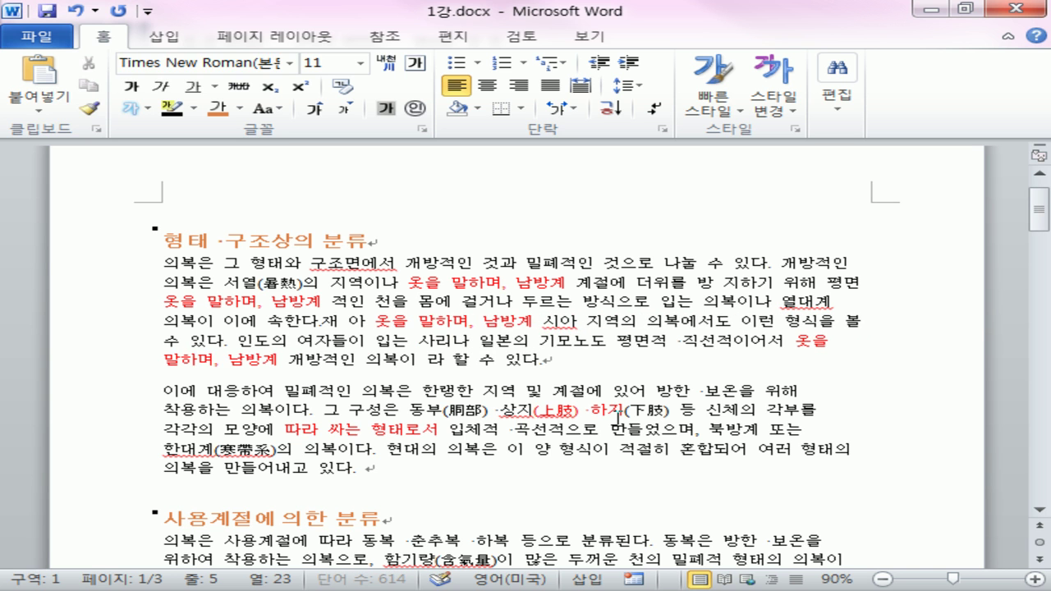
{"action": "key", "text": "BackSpace"}
{"action": "key", "text": "BackSpace"}
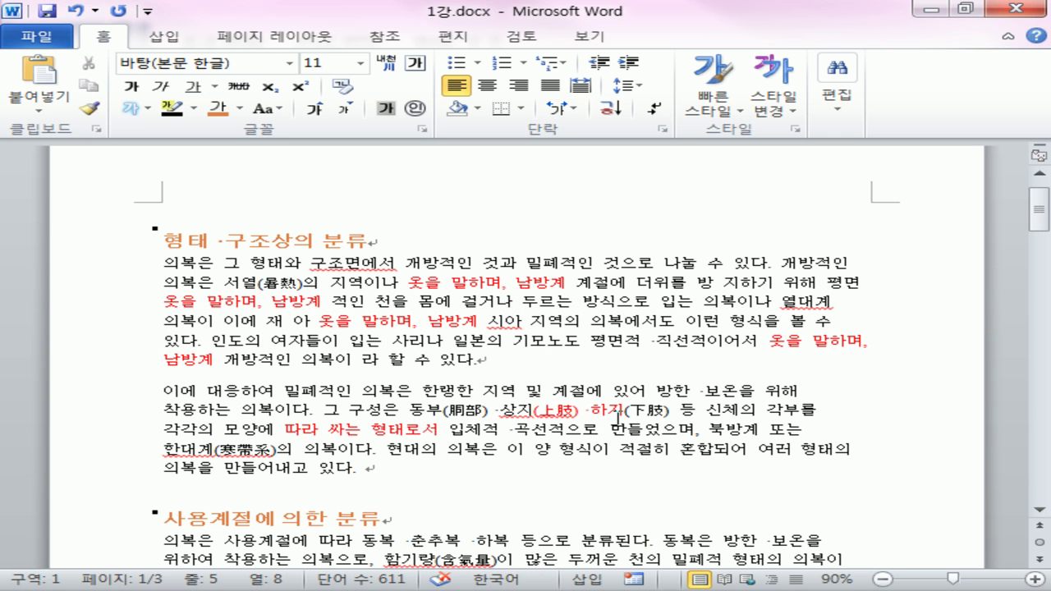
Select the whole first body paragraph from the margin, clear the selection, and select it again to delete it.
{"action": "double_click", "coordinate": [97, 345]}
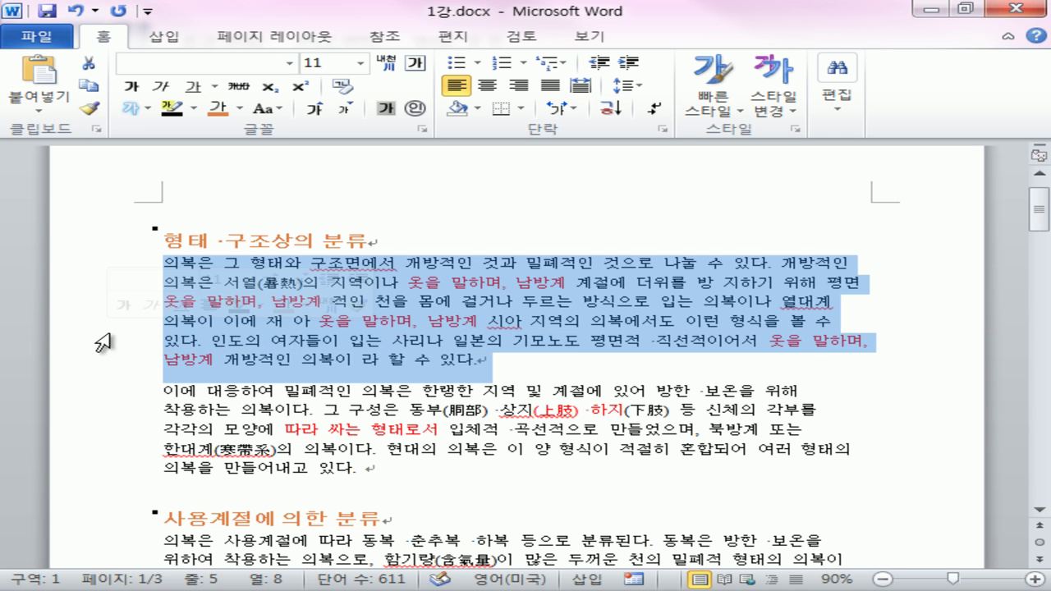
{"action": "left_click", "coordinate": [505, 466]}
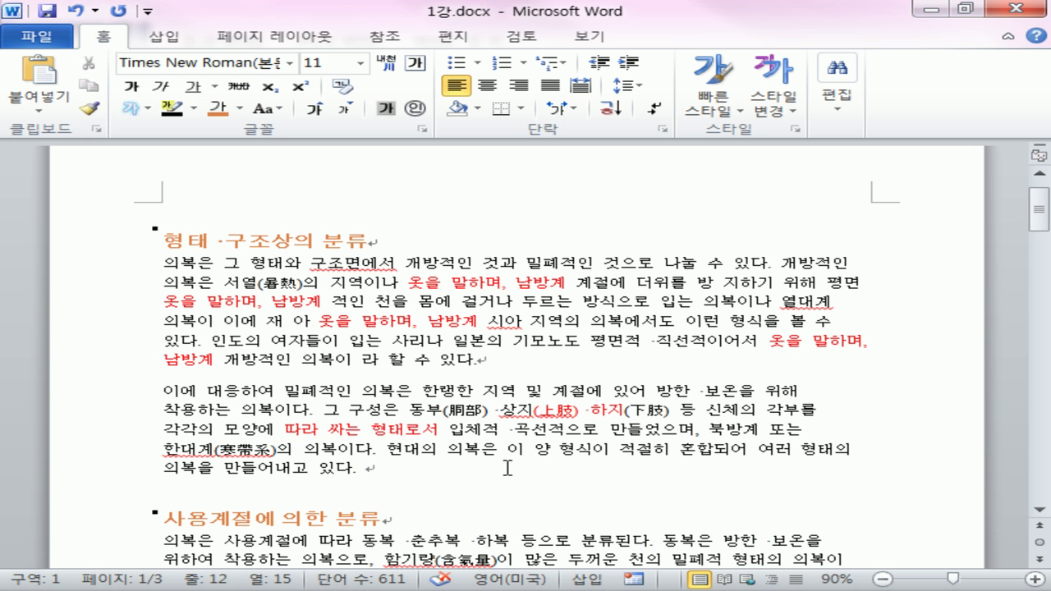
{"action": "double_click", "coordinate": [111, 304]}
{"action": "key", "text": "Delete"}
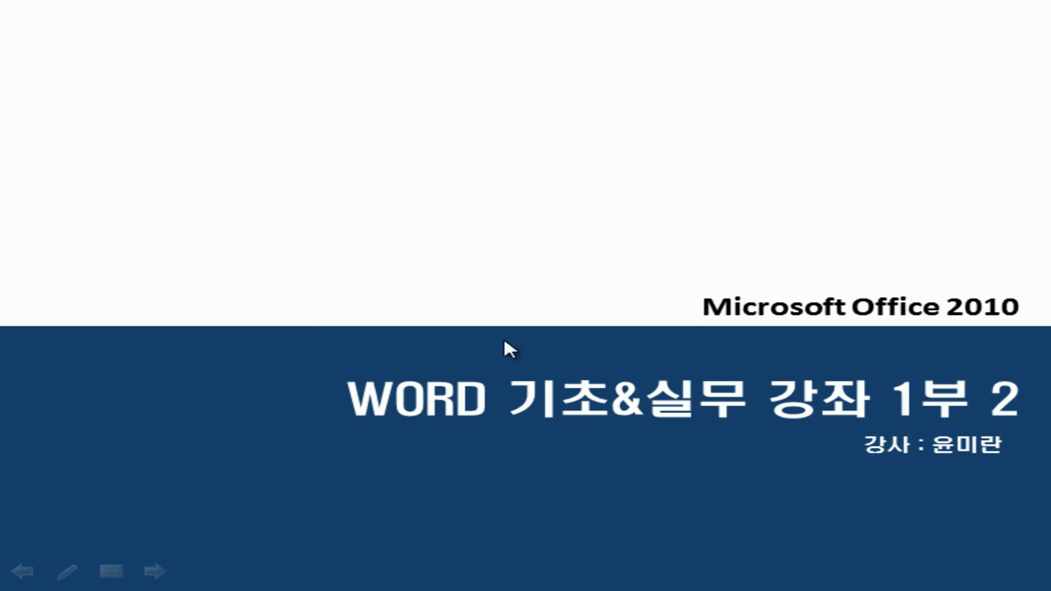
{"action": "left_click", "coordinate": [410, 322]}
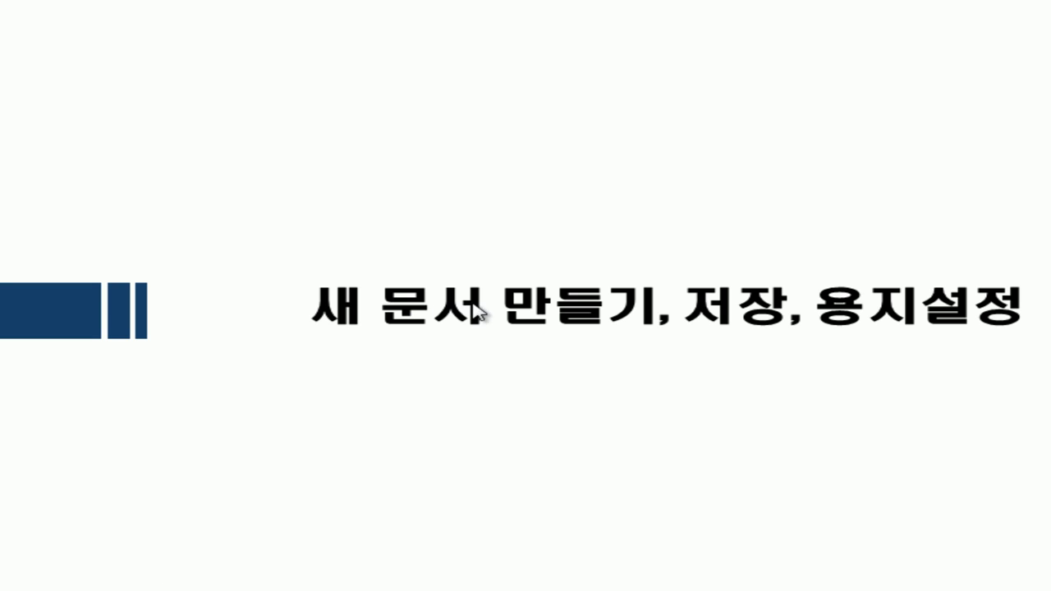
{"action": "left_click", "coordinate": [367, 339]}
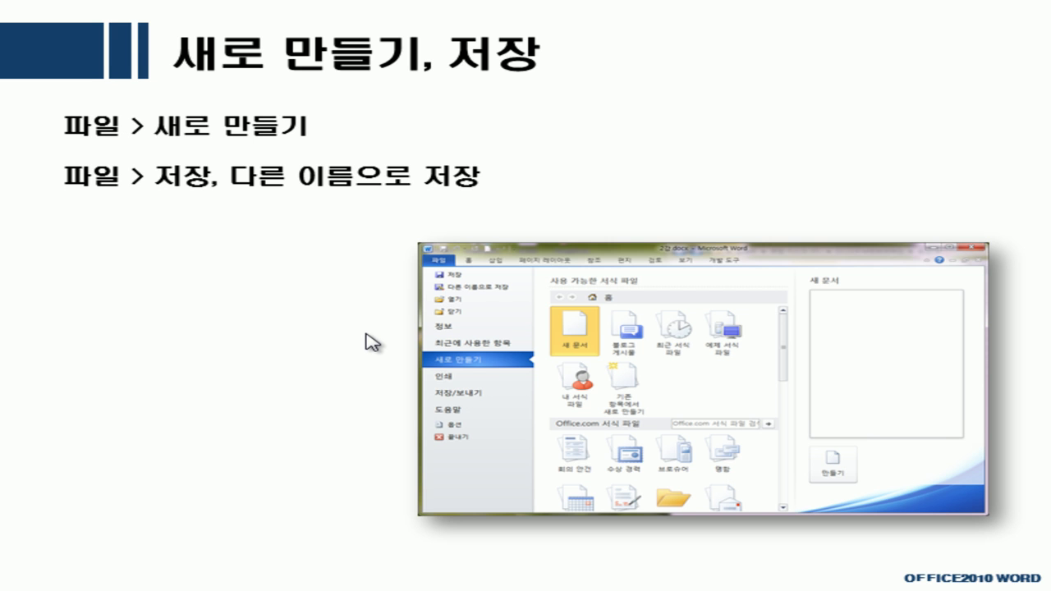
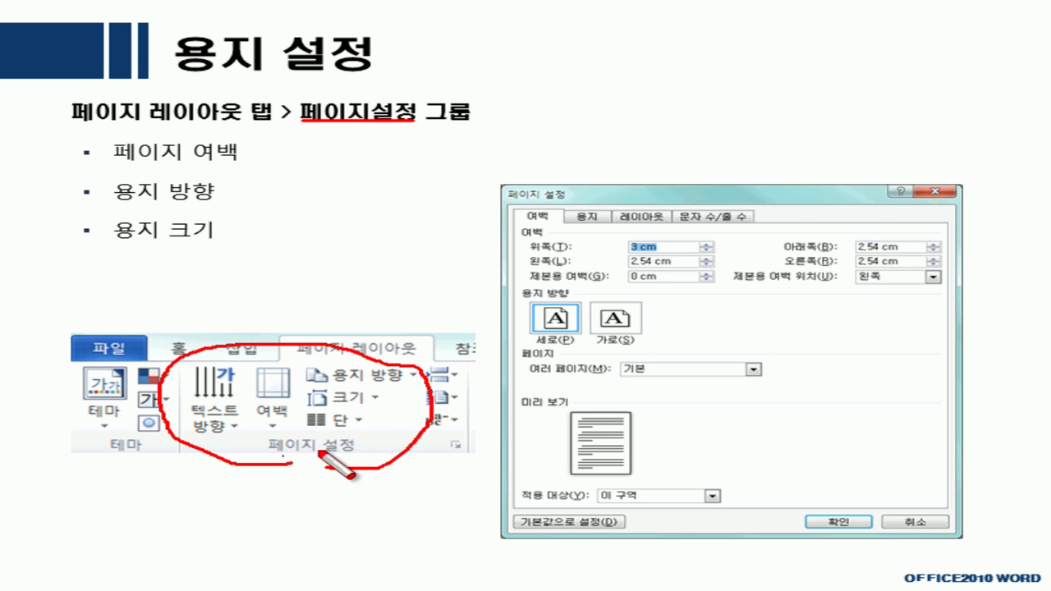
{"action": "mouse_move", "coordinate": [461, 430]}
{"action": "left_mouse_down"}
{"action": "mouse_move", "coordinate": [443, 457]}
{"action": "mouse_move", "coordinate": [471, 447]}
{"action": "left_mouse_up"}
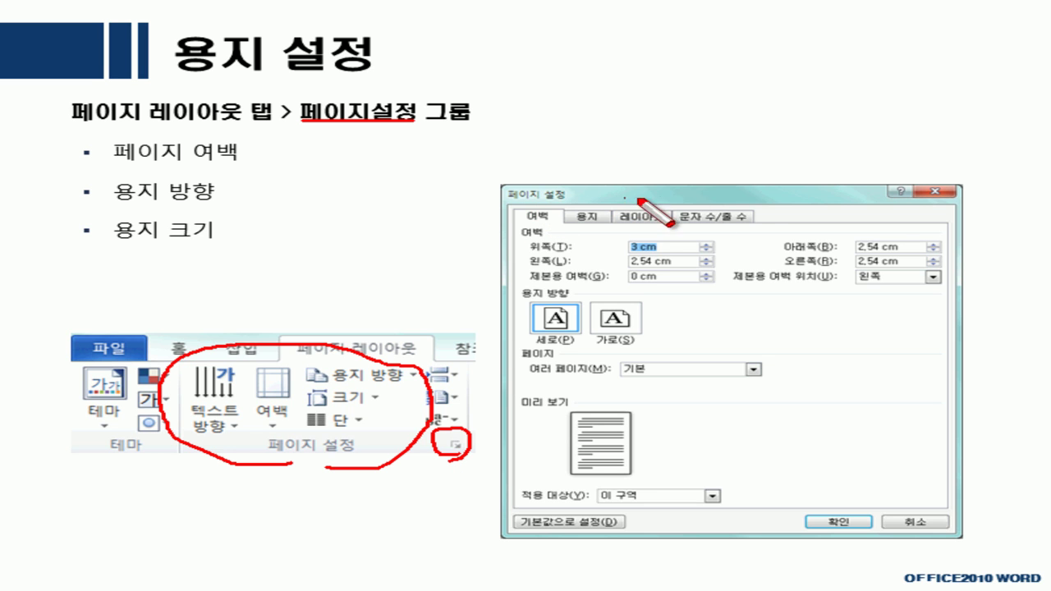
{"action": "key", "text": "e"}
{"action": "key", "text": "ctrl+a"}
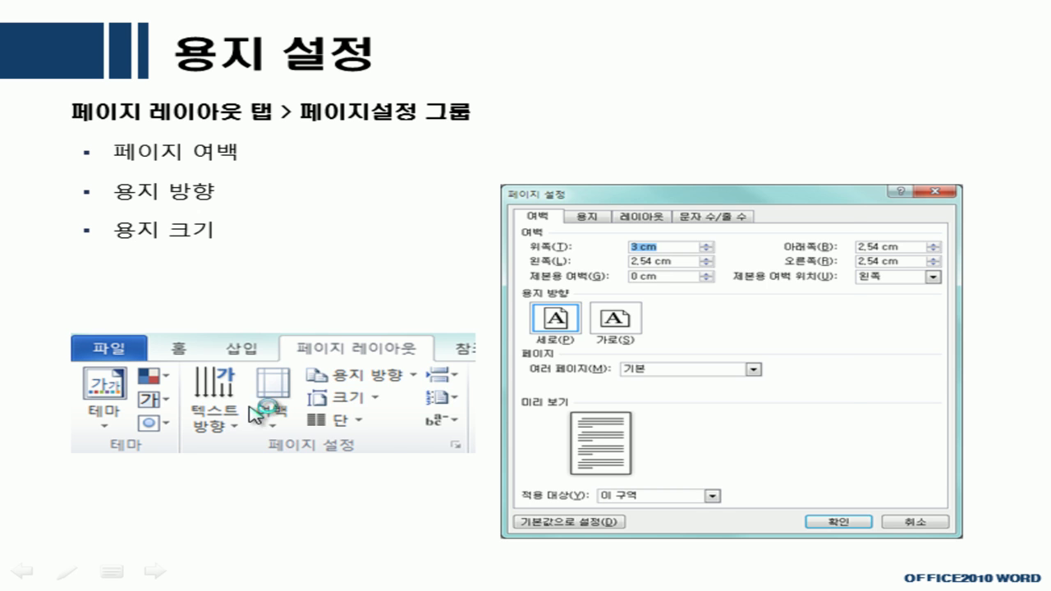
{"action": "left_click", "coordinate": [99, 421]}
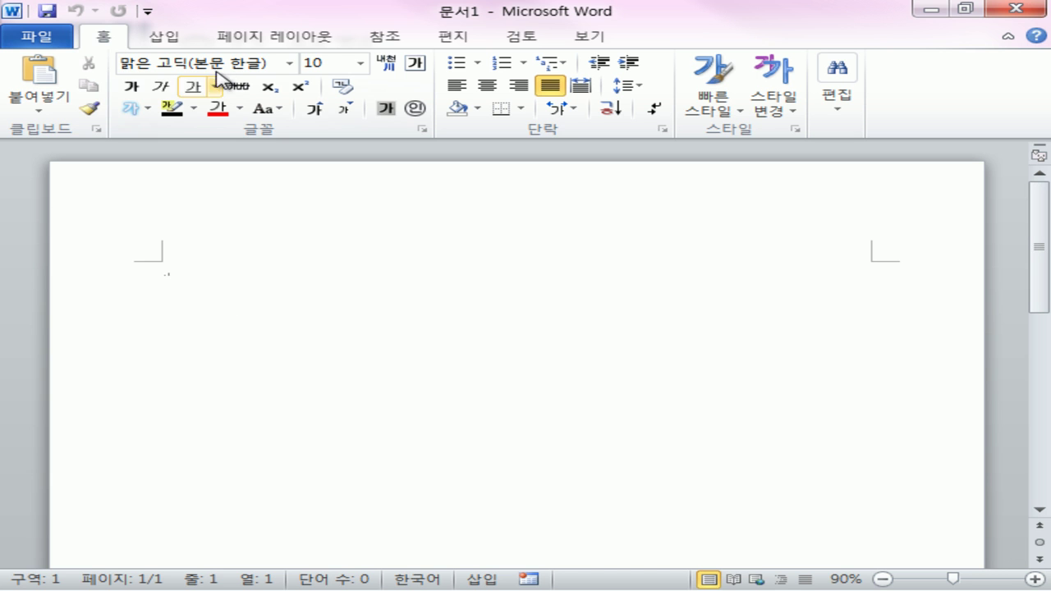
Apply the 좁게 margin preset of 1.27 cm on all sides and set the page orientation to 가로.
{"action": "left_click", "coordinate": [263, 38]}
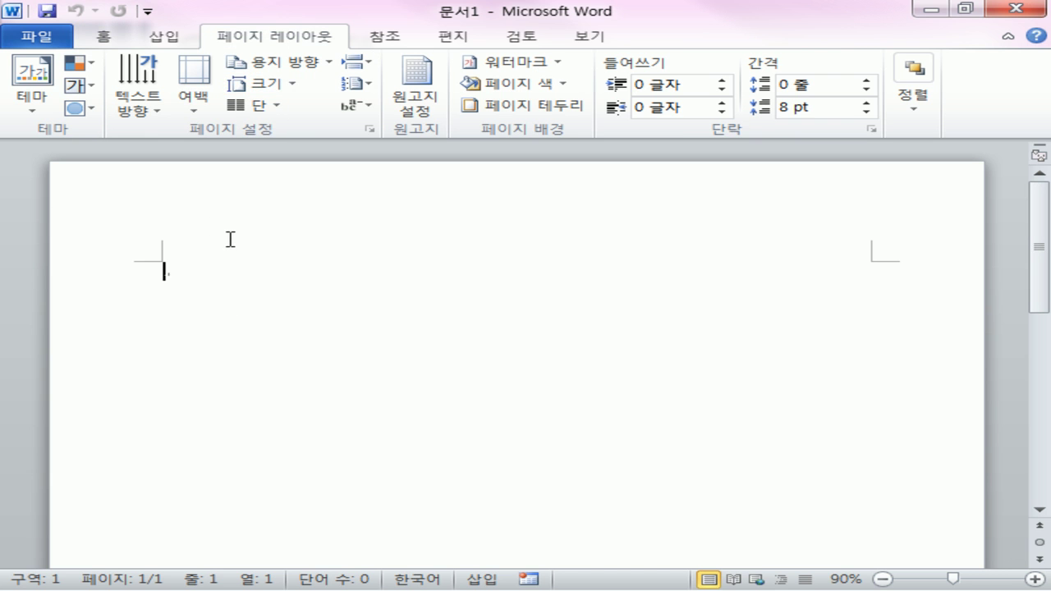
{"action": "left_click", "coordinate": [195, 103]}
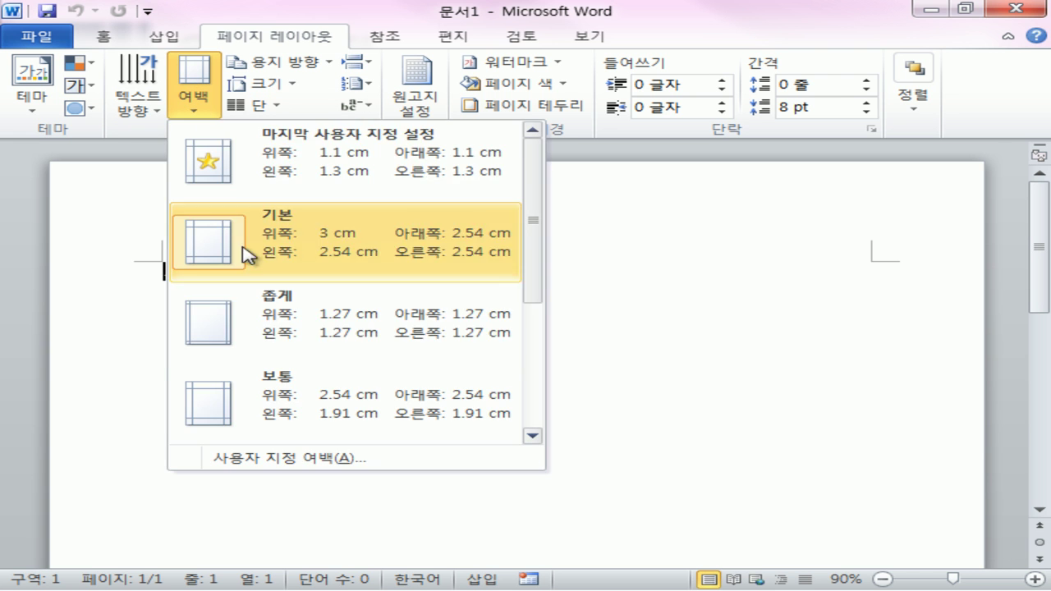
{"action": "left_click", "coordinate": [263, 326]}
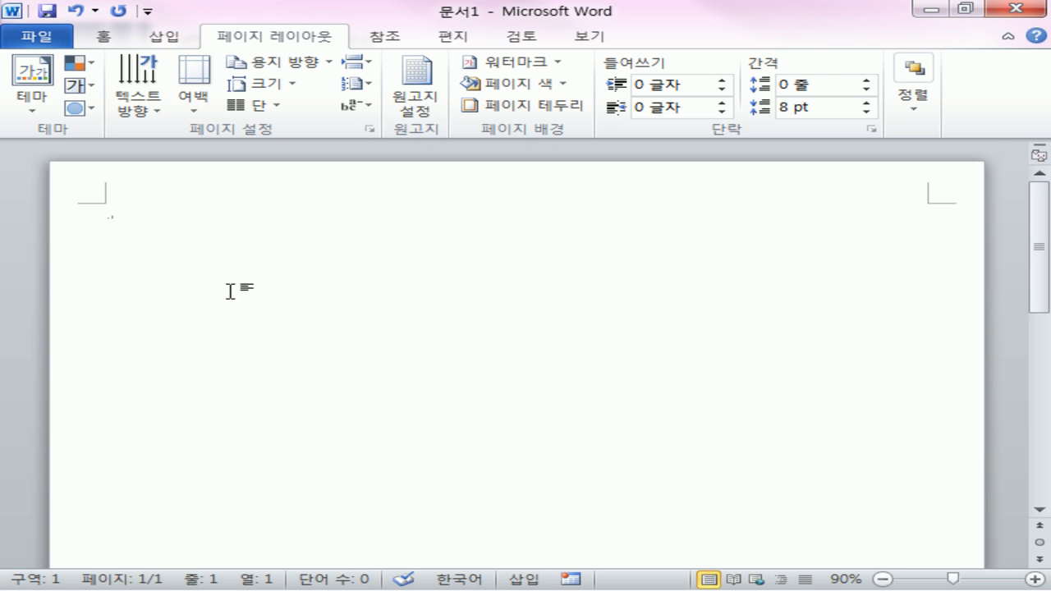
{"action": "left_click", "coordinate": [275, 63]}
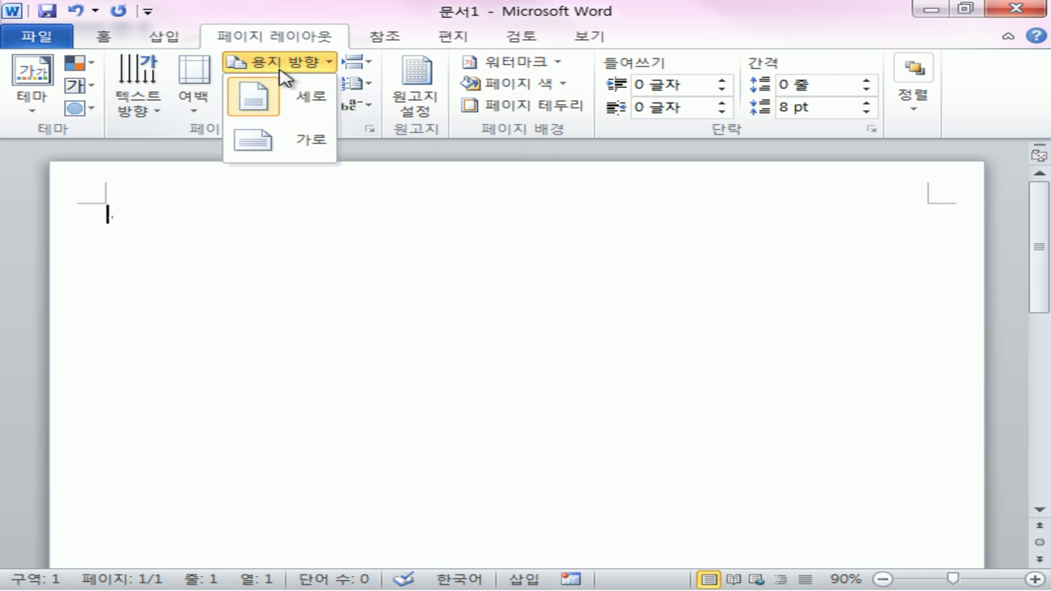
{"action": "left_click", "coordinate": [307, 140]}
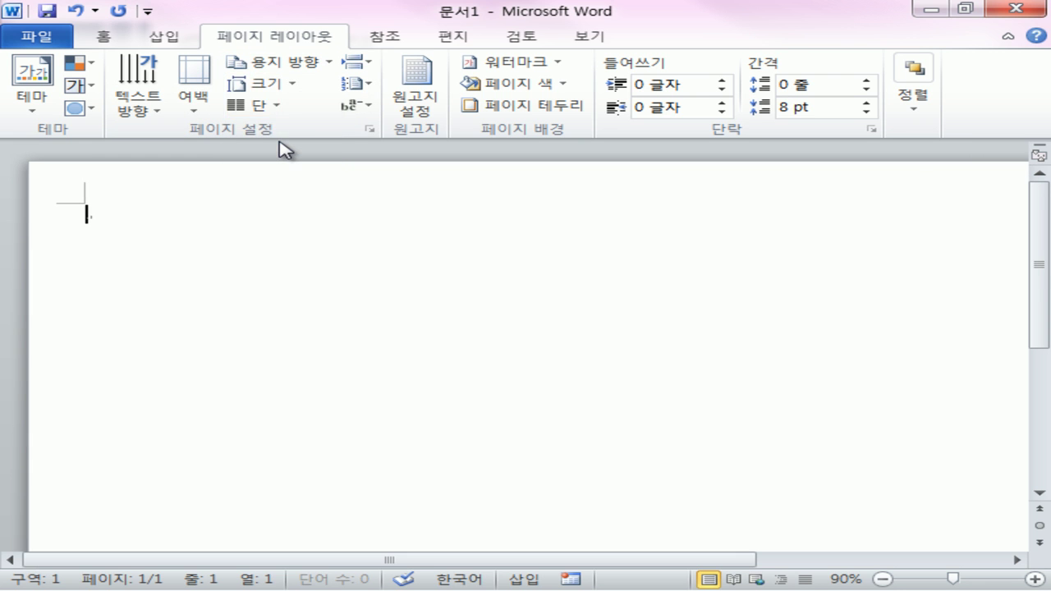
Look through the preset paper sizes and the margin and paper settings of the page setup.
{"action": "left_click", "coordinate": [267, 86]}
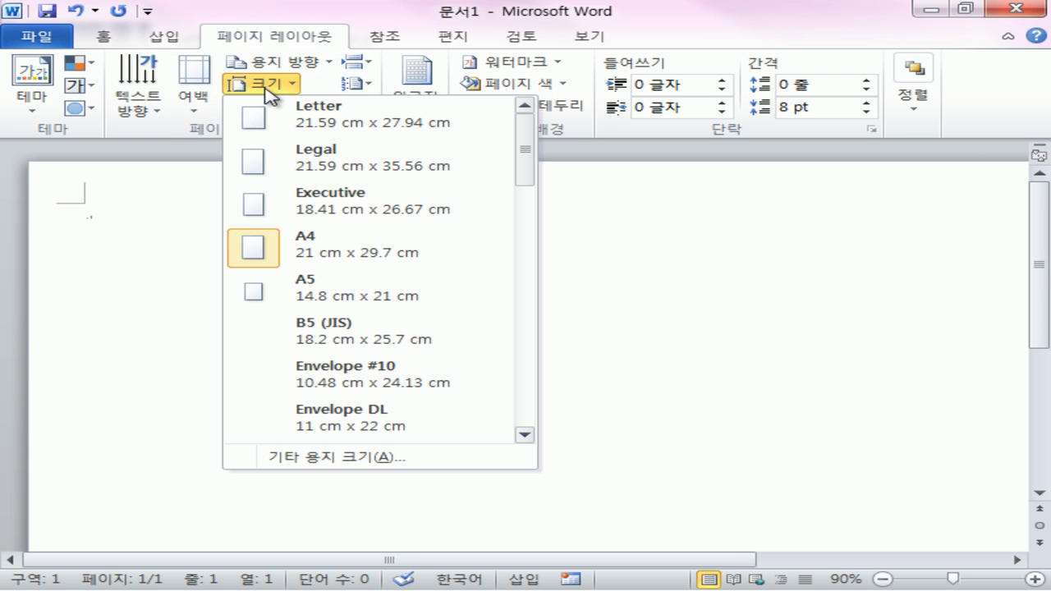
{"action": "left_click", "coordinate": [667, 415]}
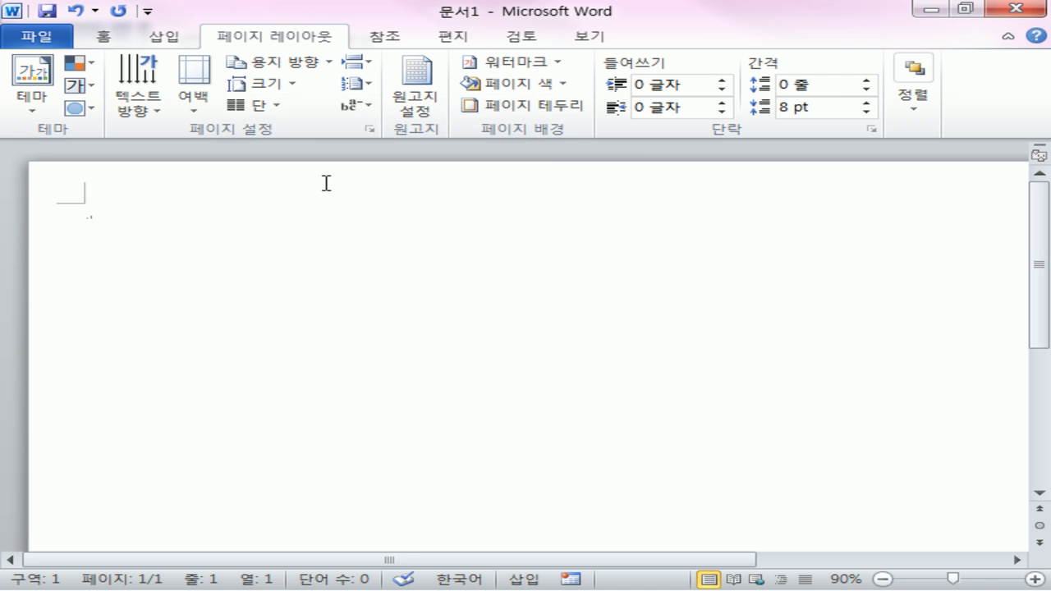
{"action": "left_click", "coordinate": [371, 131]}
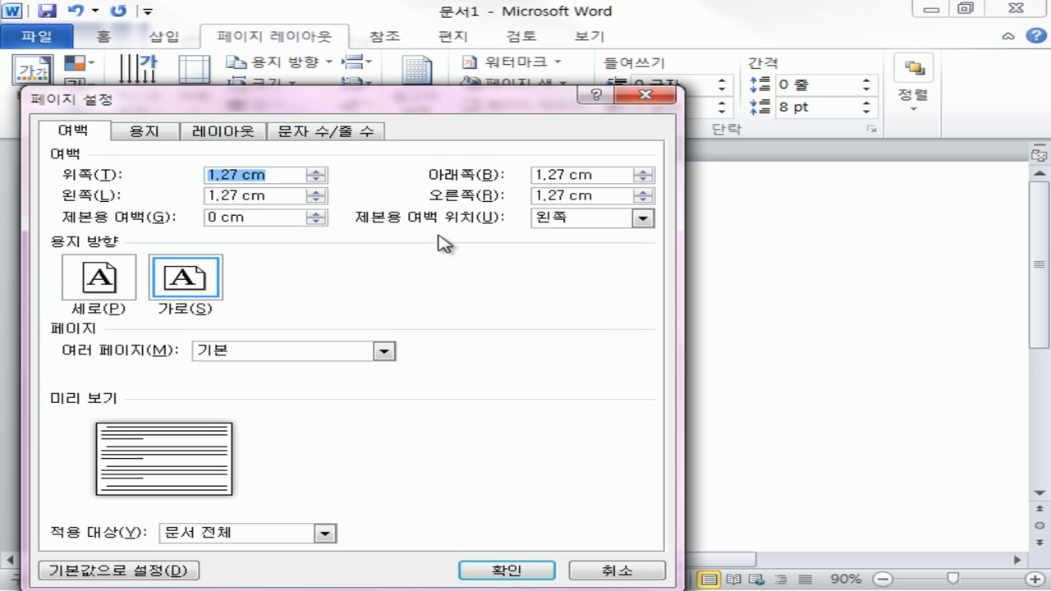
{"action": "left_click", "coordinate": [288, 175]}
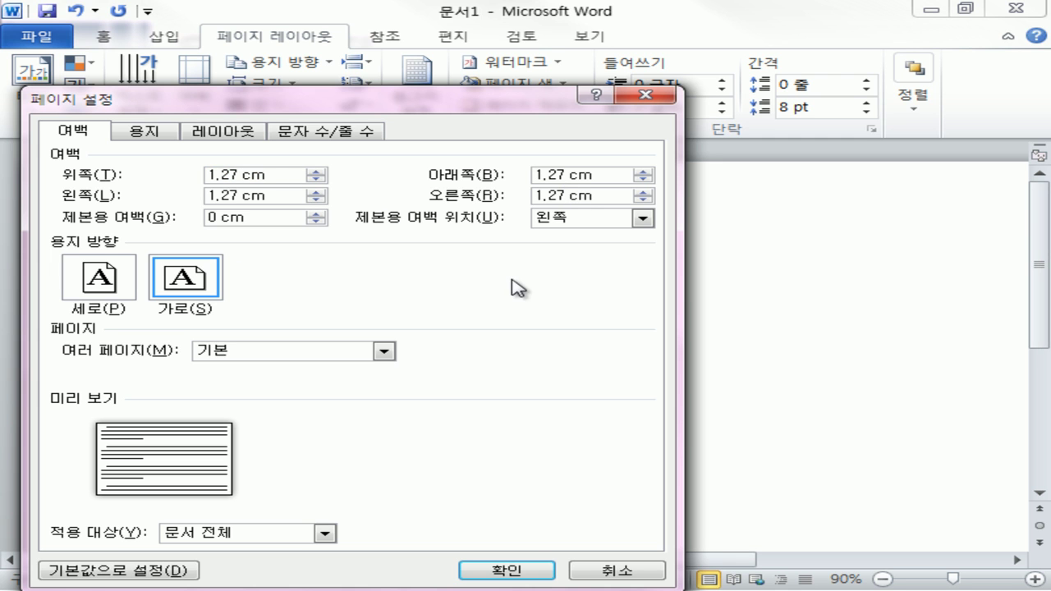
{"action": "left_click", "coordinate": [141, 136]}
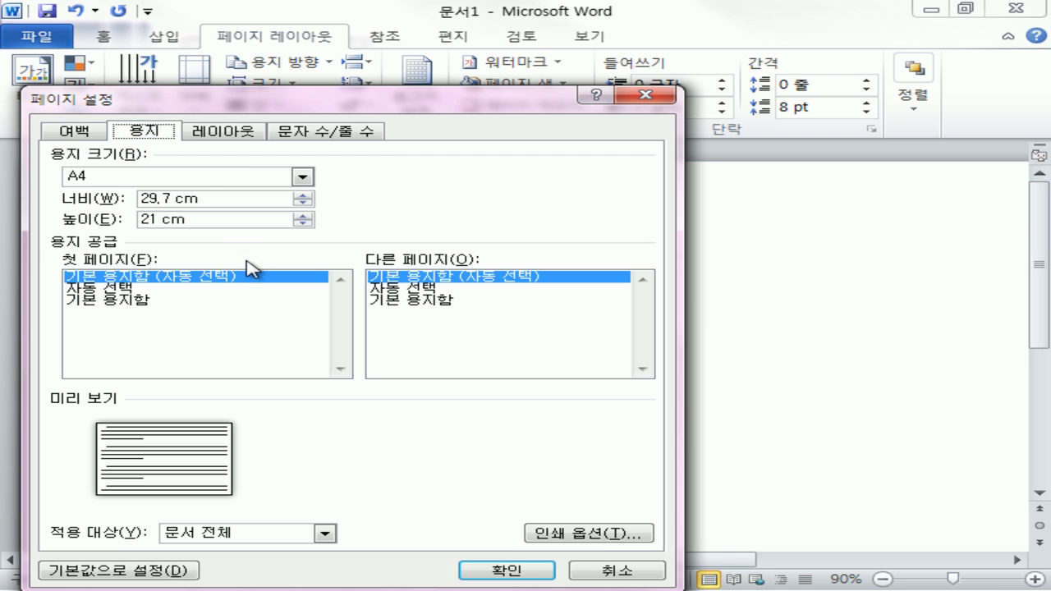
{"action": "mouse_move", "coordinate": [141, 185]}
{"action": "left_mouse_down"}
{"action": "mouse_move", "coordinate": [6, 189]}
{"action": "mouse_move", "coordinate": [205, 176]}
{"action": "mouse_move", "coordinate": [91, 197]}
{"action": "mouse_move", "coordinate": [146, 161]}
{"action": "left_mouse_up"}
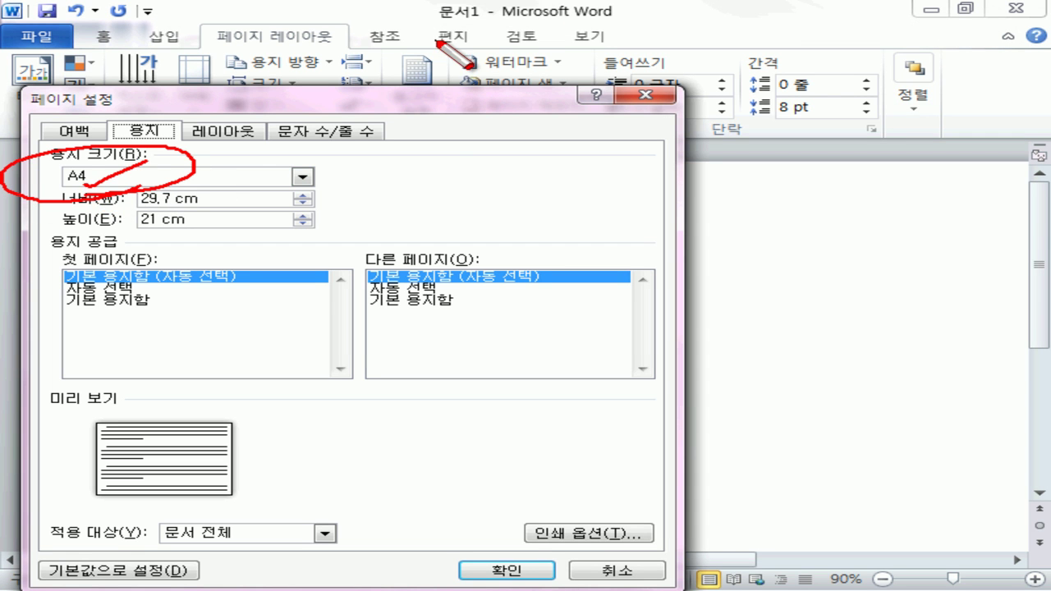
Examine the section, header/footer and vertical alignment settings in the page setup, return to the margins and close it without changes.
{"action": "left_click", "coordinate": [234, 129]}
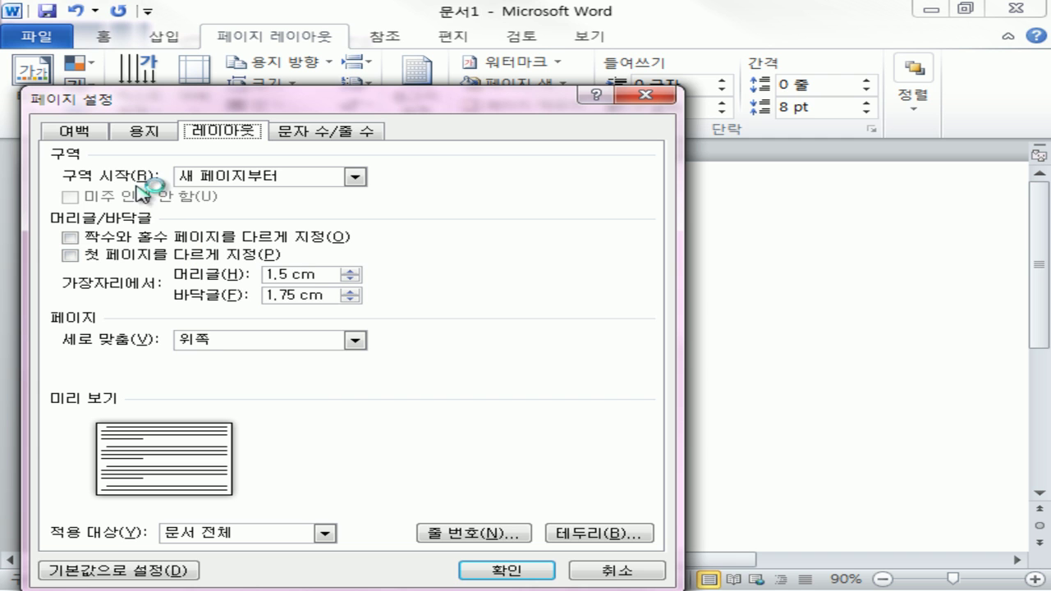
{"action": "key", "text": "ctrl+shift+d"}
{"action": "mouse_move", "coordinate": [415, 174]}
{"action": "left_mouse_down"}
{"action": "mouse_move", "coordinate": [468, 271]}
{"action": "mouse_move", "coordinate": [429, 474]}
{"action": "left_mouse_up"}
{"action": "mouse_move", "coordinate": [395, 204]}
{"action": "left_mouse_down"}
{"action": "mouse_move", "coordinate": [406, 194]}
{"action": "mouse_move", "coordinate": [432, 225]}
{"action": "left_mouse_up"}
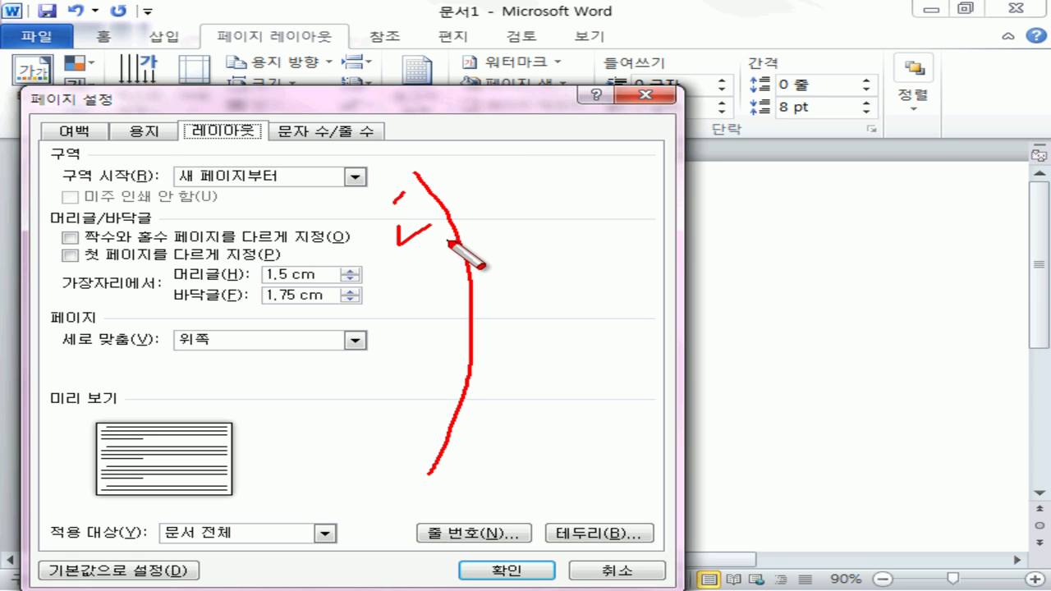
{"action": "key", "text": "Escape"}
{"action": "left_click", "coordinate": [145, 132]}
{"action": "left_click", "coordinate": [82, 131]}
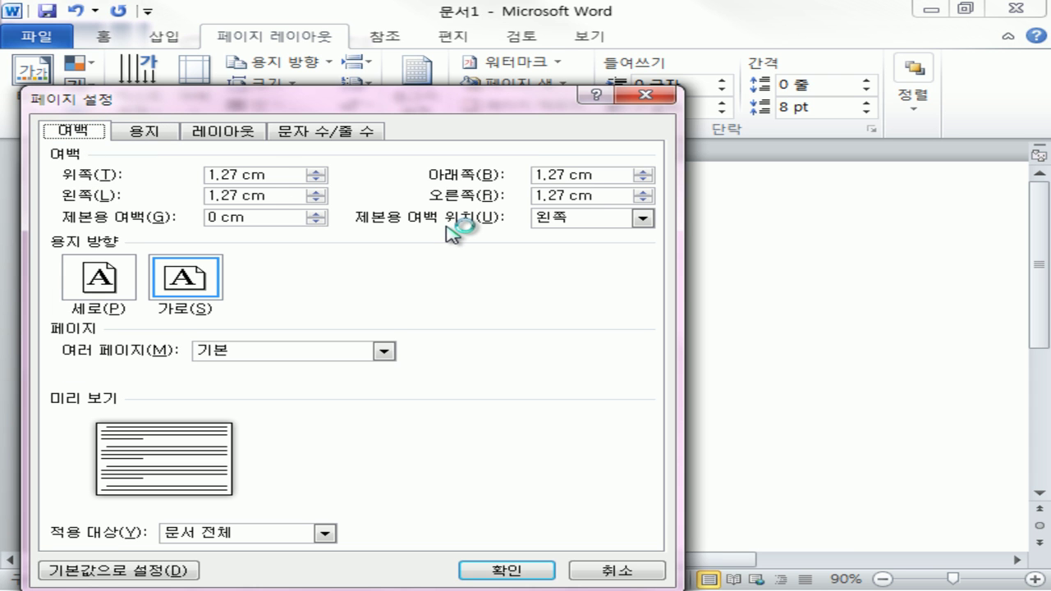
{"action": "left_click", "coordinate": [622, 570]}
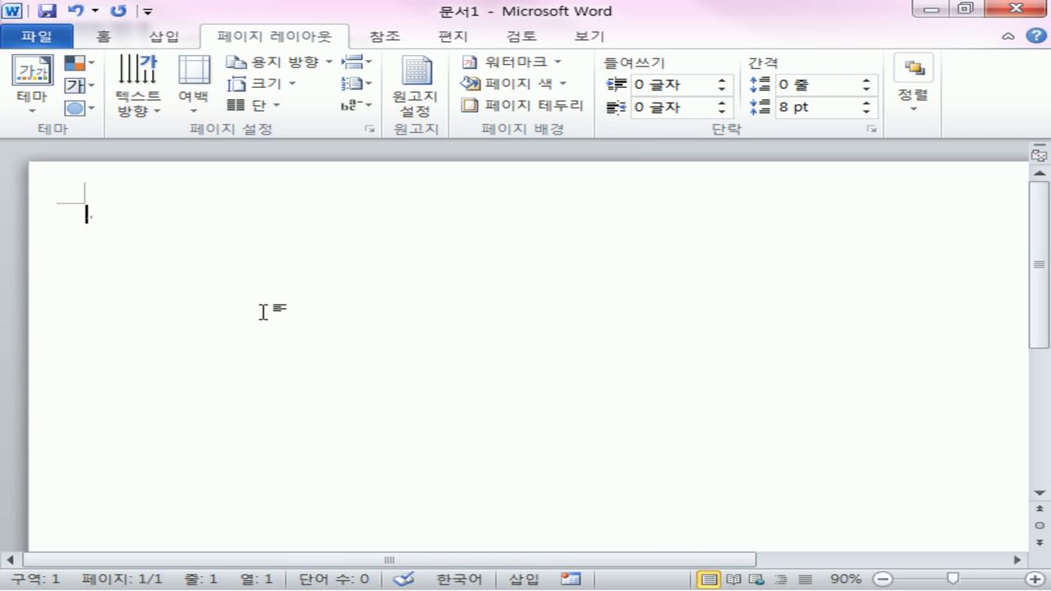
Enter "문서1" on the first line and save the document as 2강완성 in the 1부 > 1W예제파일 folder.
{"action": "type", "text": "문서1"}
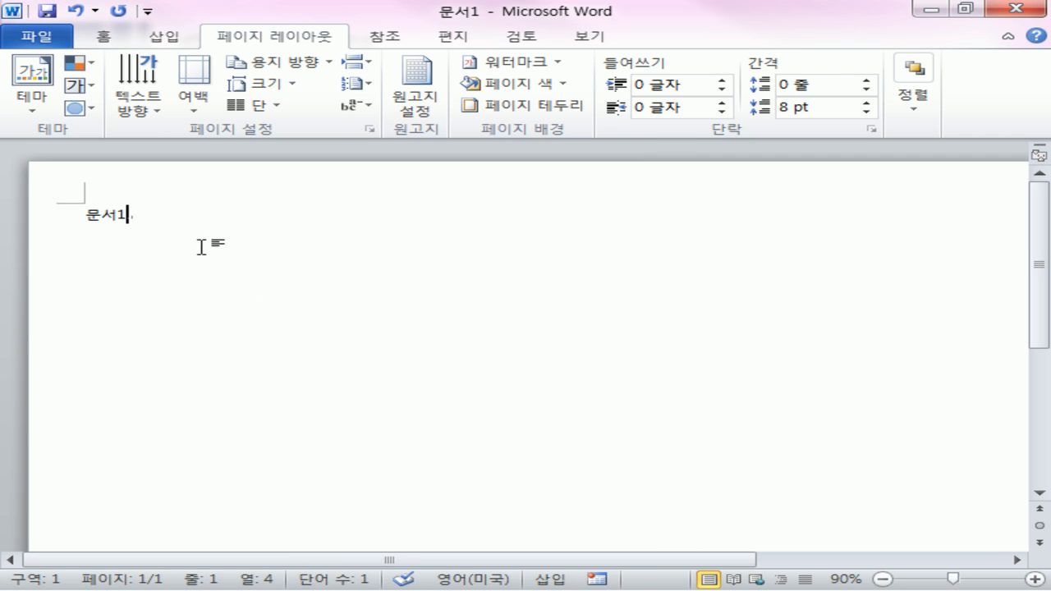
{"action": "left_click", "coordinate": [47, 18]}
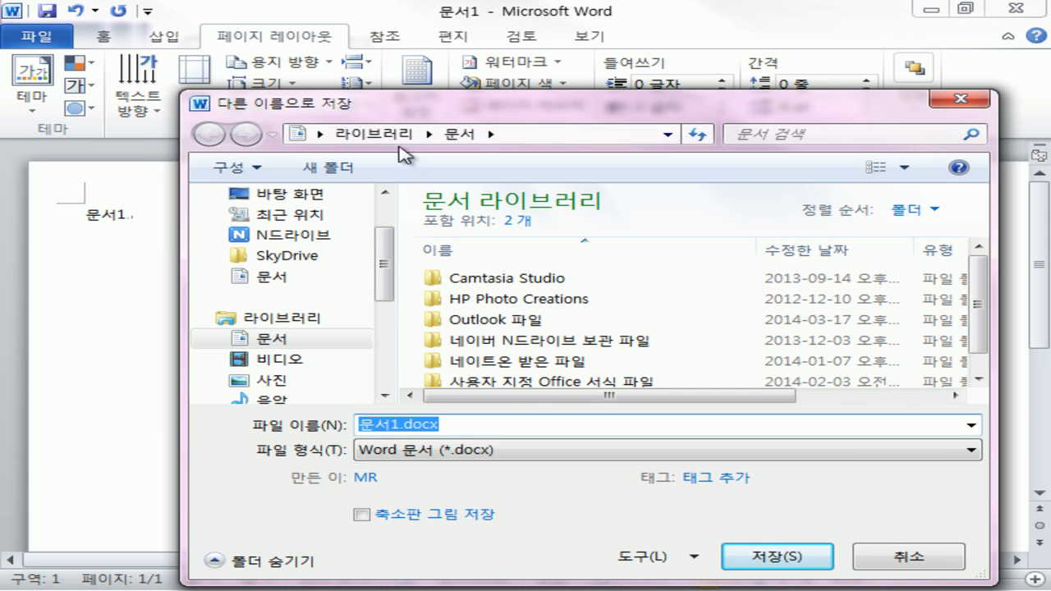
{"action": "left_click_drag", "start_coordinate": [385, 249], "coordinate": [384, 220]}
{"action": "left_click", "coordinate": [333, 264]}
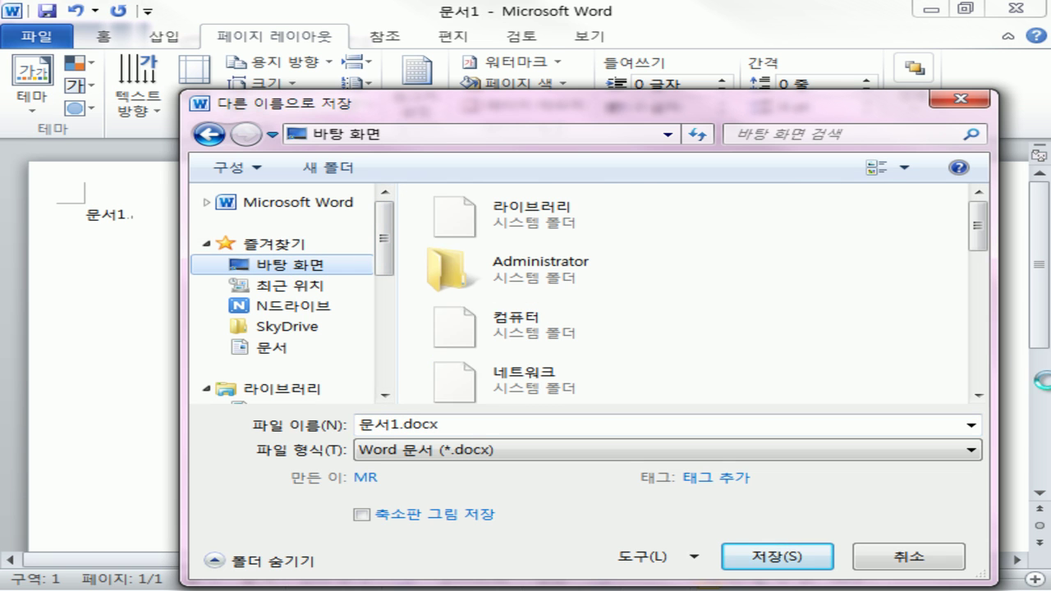
{"action": "left_click_drag", "start_coordinate": [976, 235], "coordinate": [980, 389]}
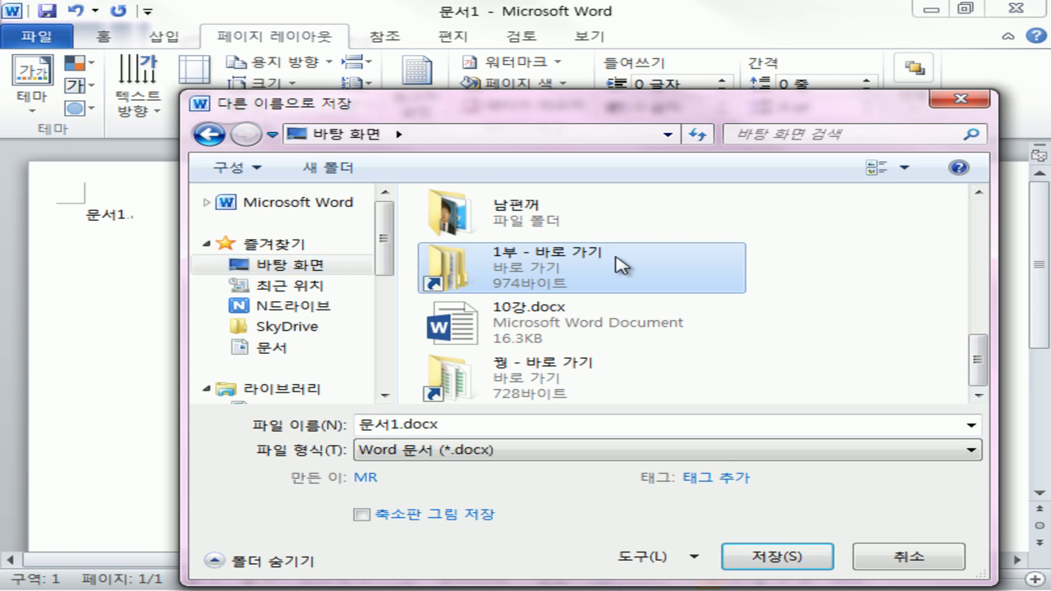
{"action": "double_click", "coordinate": [575, 251]}
{"action": "double_click", "coordinate": [439, 249]}
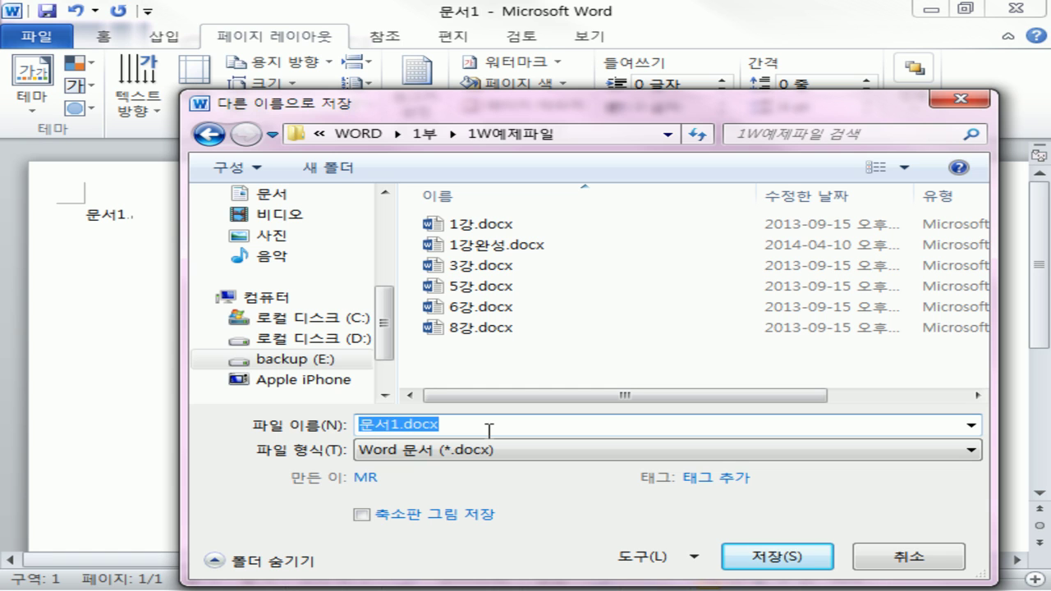
{"action": "type", "text": "ㅇ"}
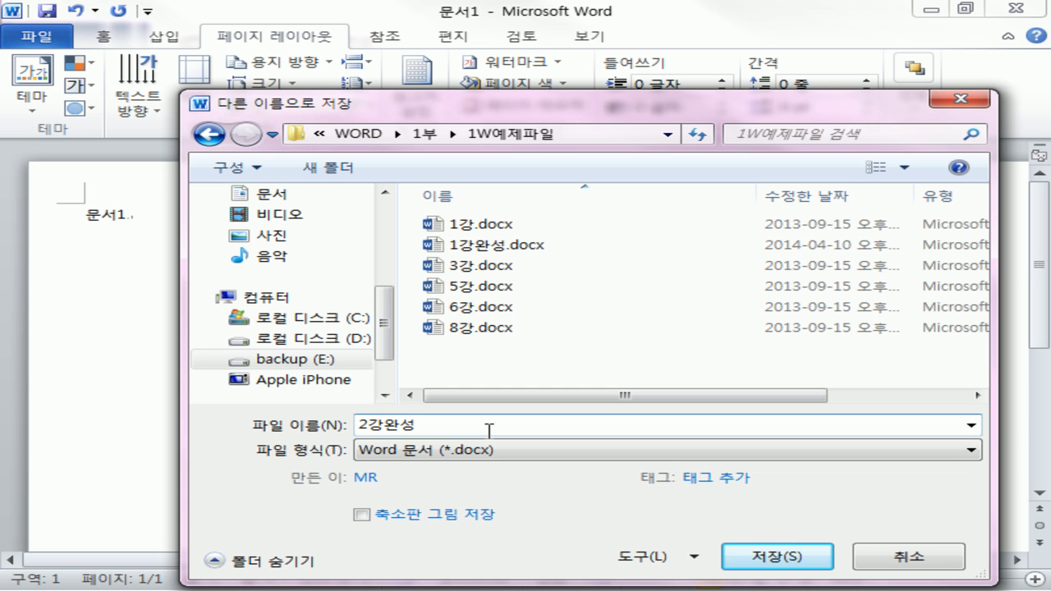
{"action": "type", "text": "강완성"}
{"action": "key", "text": "Return"}
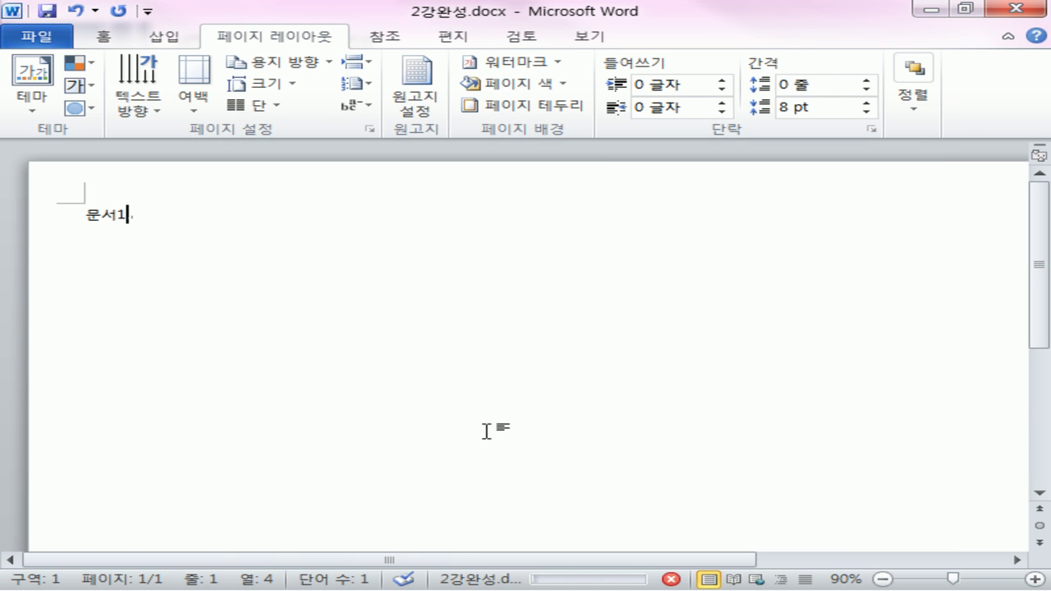
Change the first line's text to "문서수정" and save the document under the same name.
{"action": "key", "text": "BackSpace"}
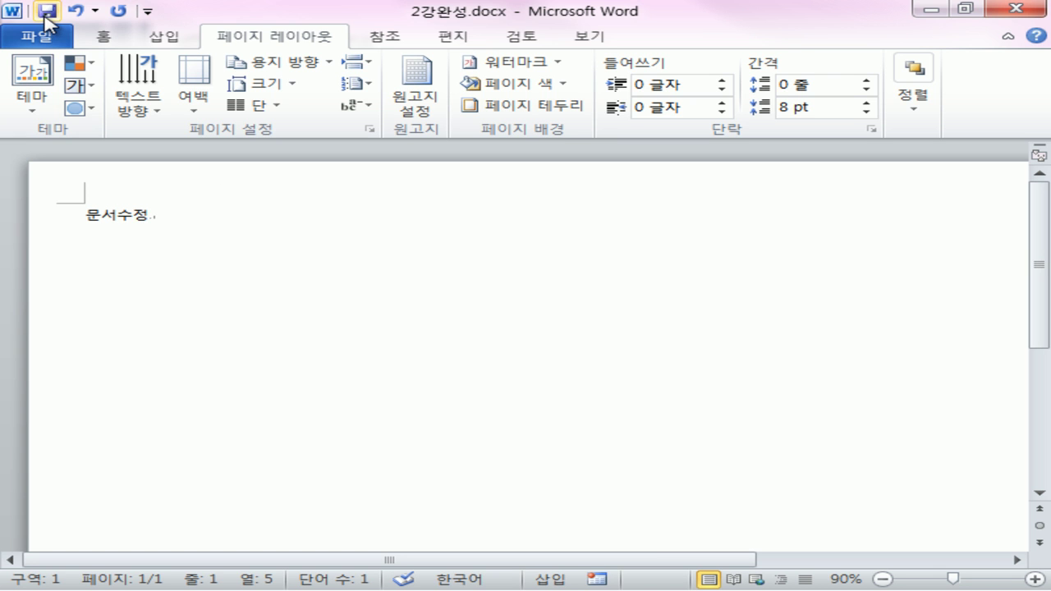
{"action": "left_click_drag", "start_coordinate": [401, 22], "coordinate": [485, 26]}
{"action": "key", "text": "Escape"}
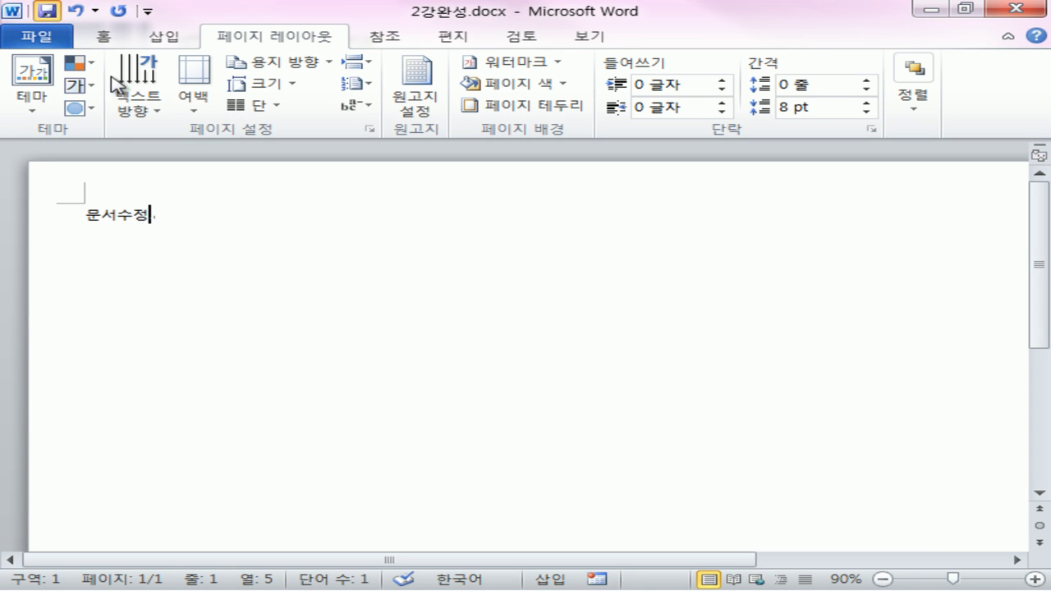
{"action": "left_click", "coordinate": [62, 16]}
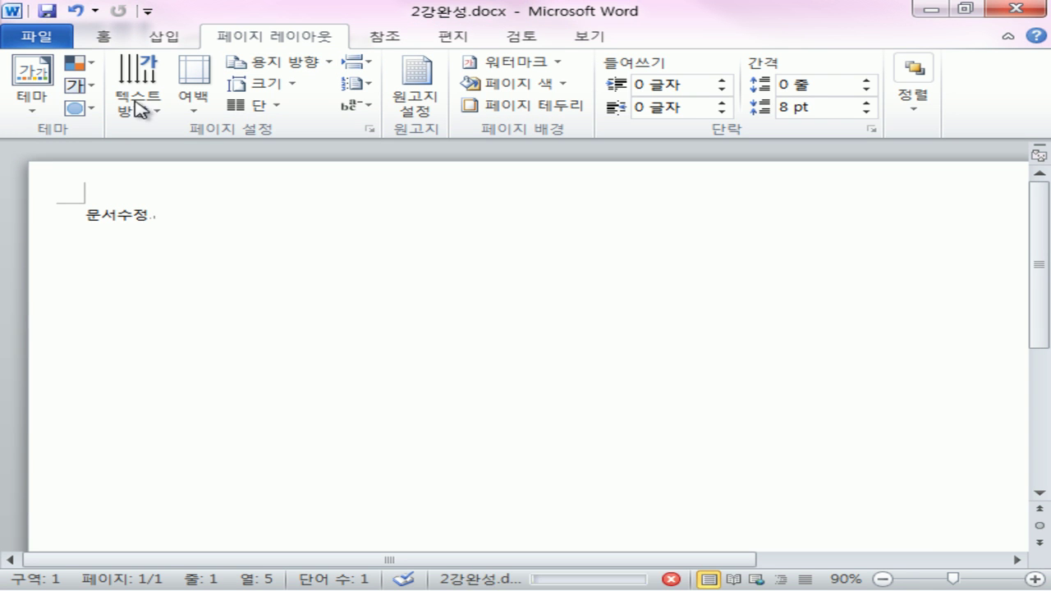
Start saving the document under another name and set the file format to Word 97-2003 문서 (*.doc).
{"action": "left_click", "coordinate": [54, 41]}
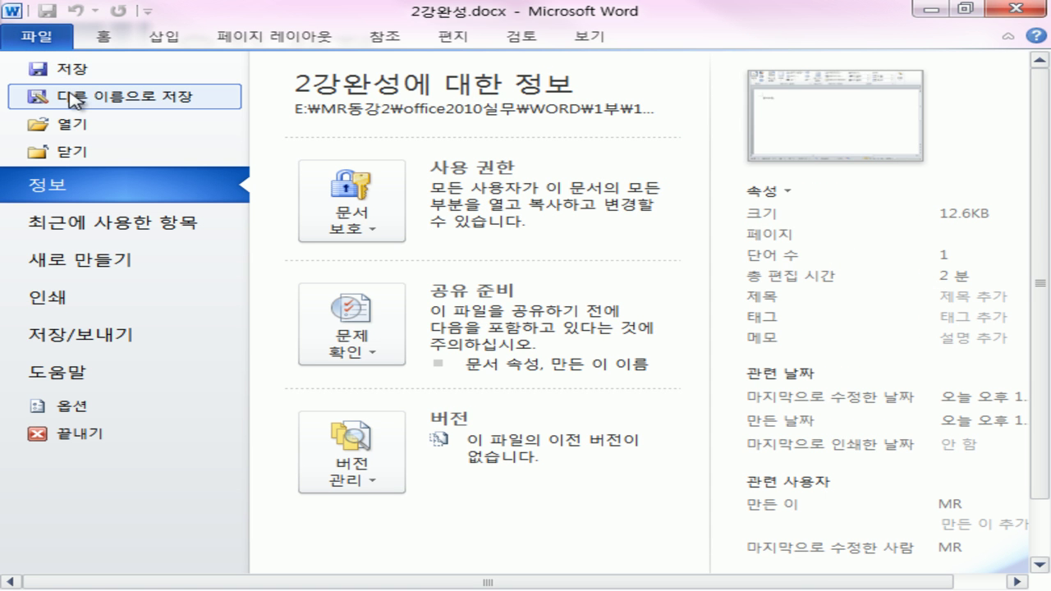
{"action": "left_click", "coordinate": [74, 99]}
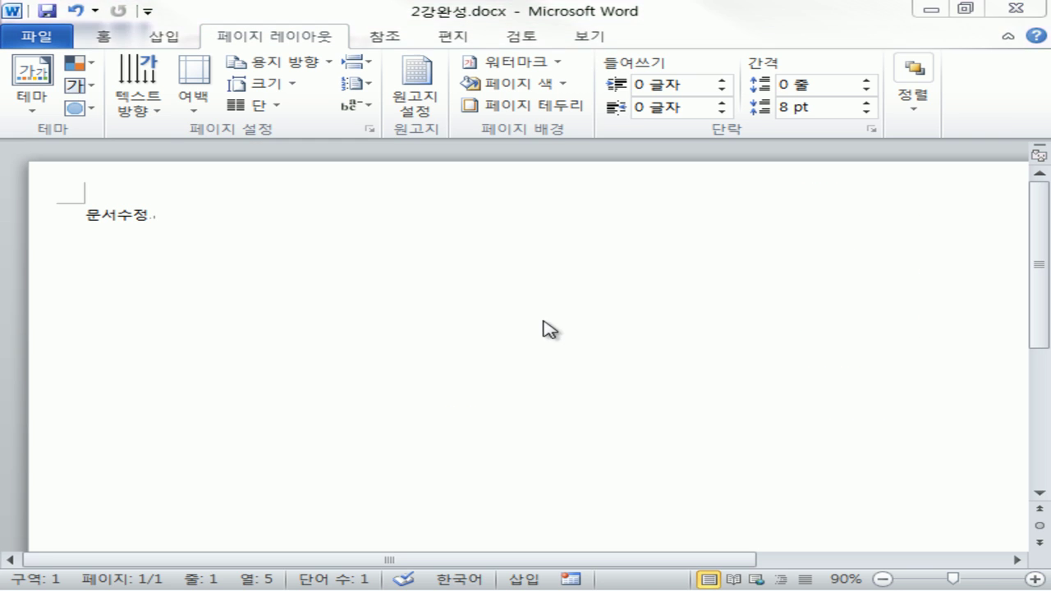
{"action": "left_click_drag", "start_coordinate": [340, 438], "coordinate": [457, 439]}
{"action": "left_click_drag", "start_coordinate": [353, 459], "coordinate": [601, 478]}
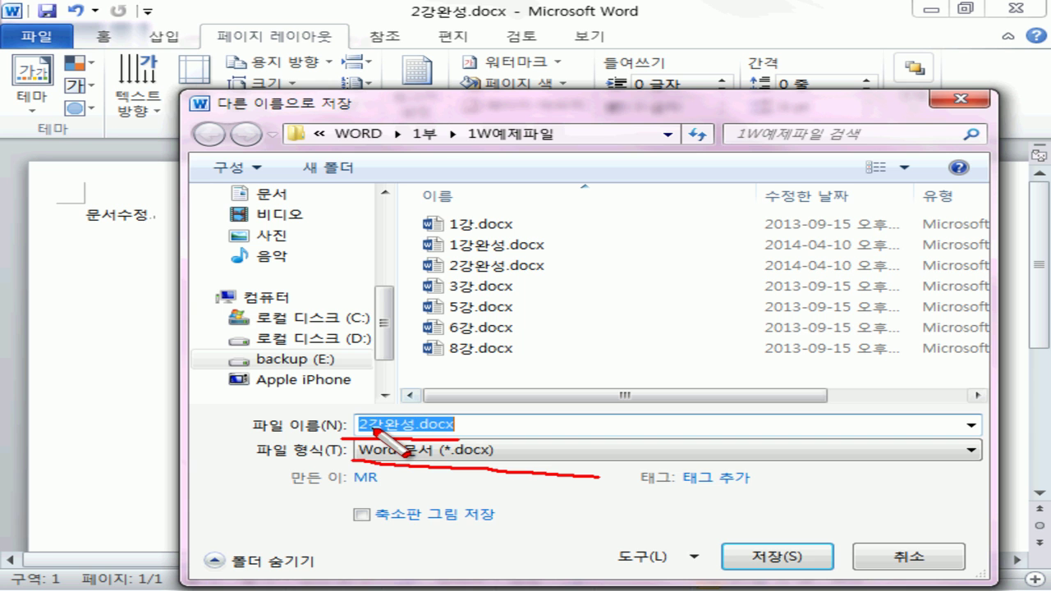
{"action": "left_click", "coordinate": [433, 458]}
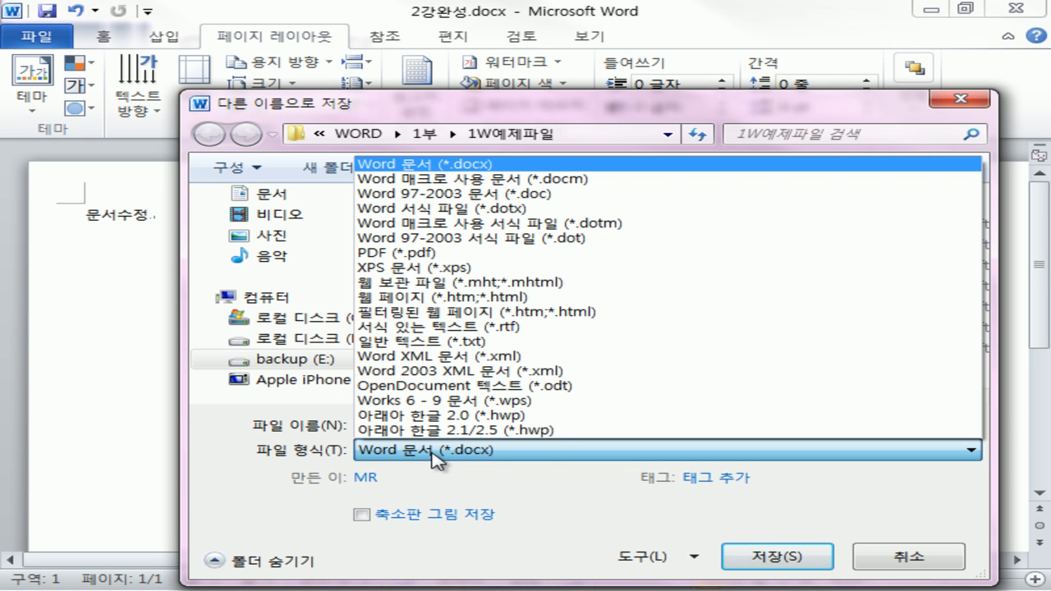
{"action": "left_click", "coordinate": [560, 193]}
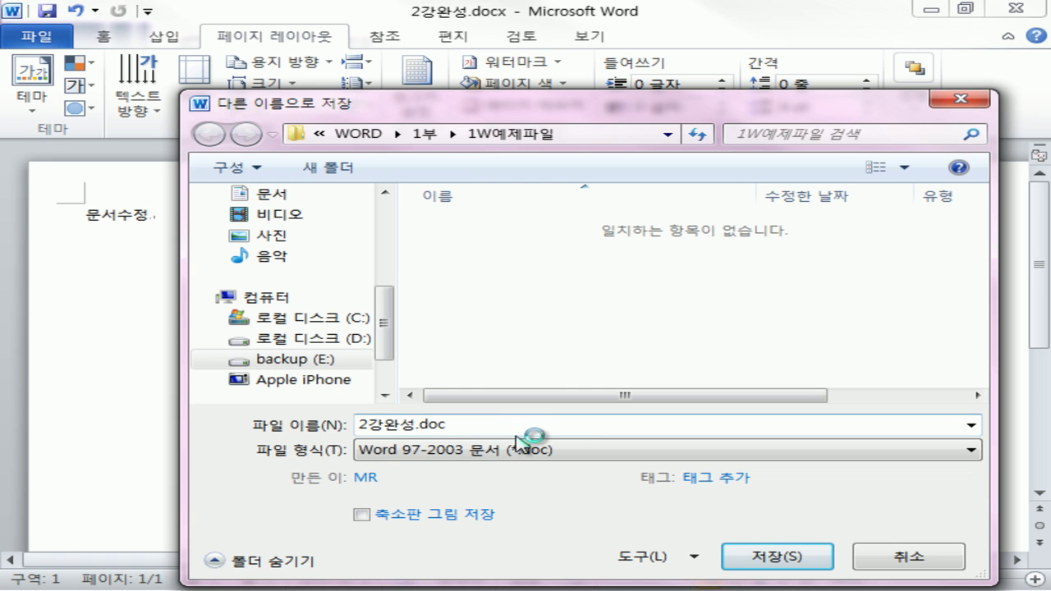
Name the copy 이전버전 and save it in the 1W예제파일 folder.
{"action": "double_click", "coordinate": [417, 425]}
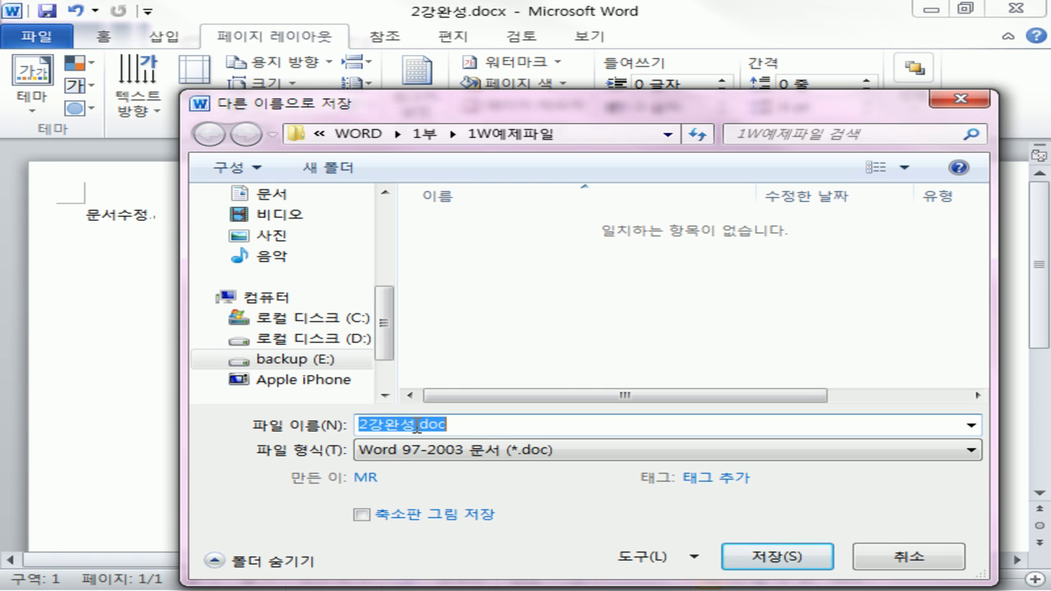
{"action": "type", "text": "ㅇ"}
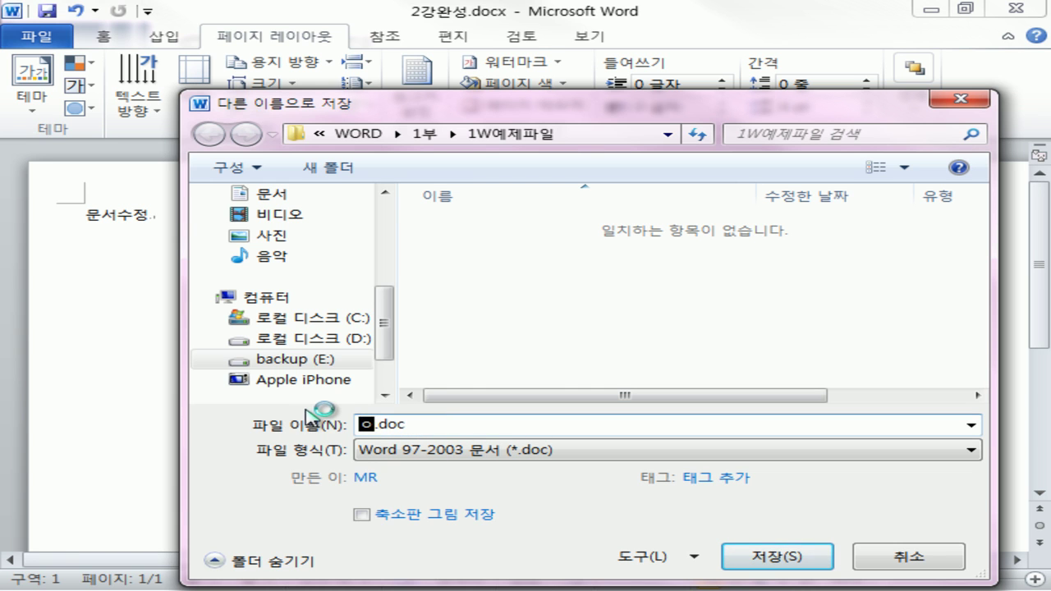
{"action": "type", "text": "이전버전"}
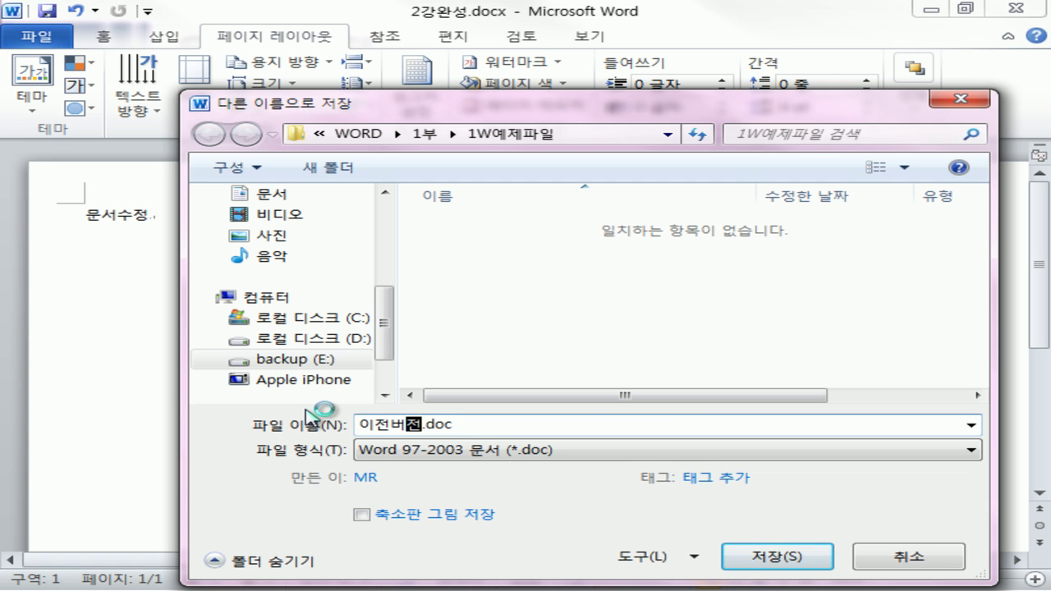
{"action": "left_click", "coordinate": [787, 565]}
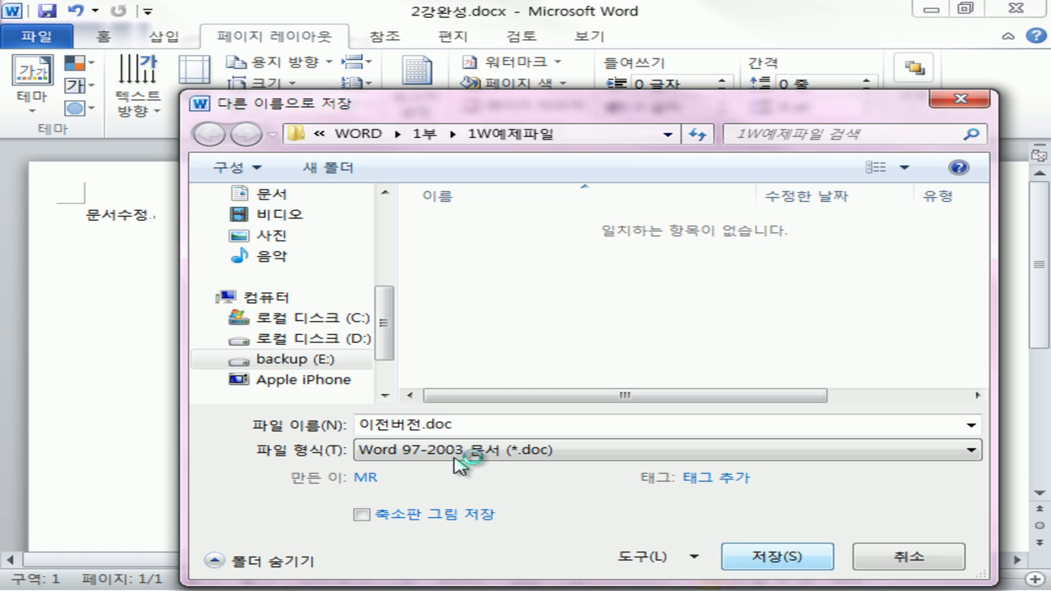
{"action": "left_click_drag", "start_coordinate": [343, 457], "coordinate": [649, 485]}
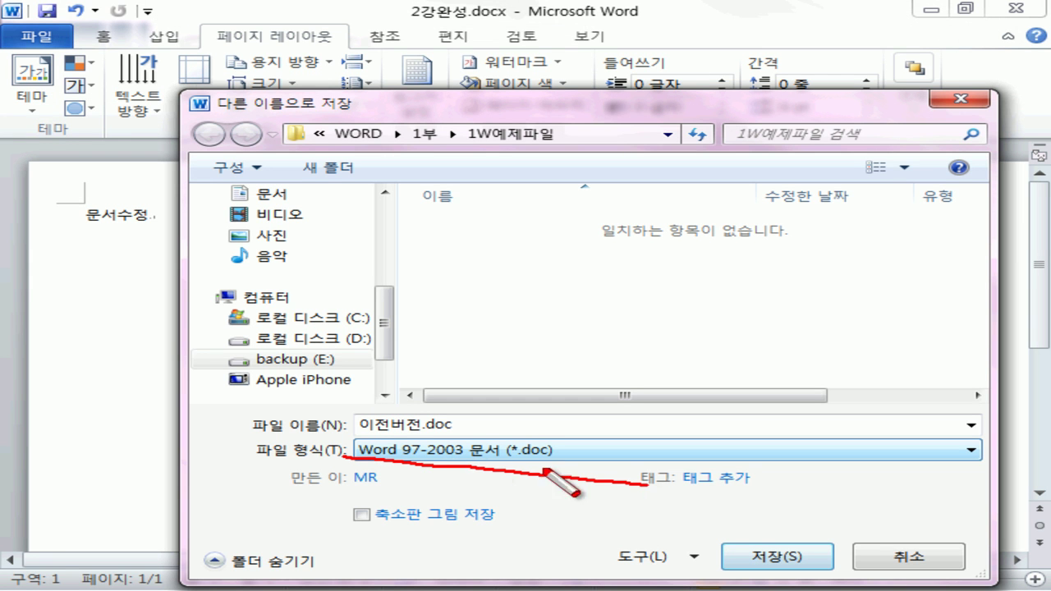
{"action": "key", "text": "Escape"}
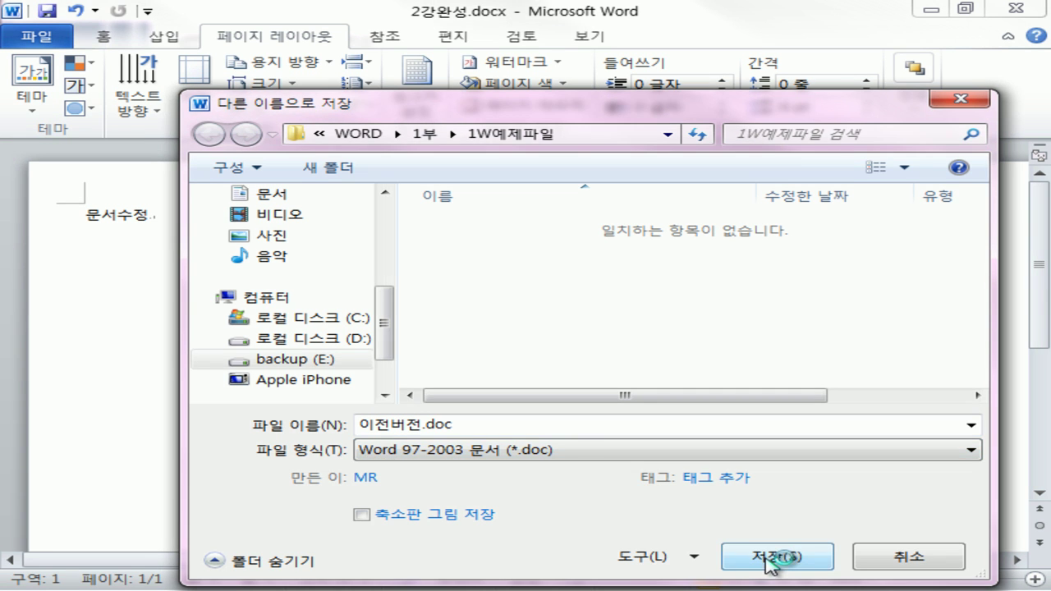
{"action": "left_click", "coordinate": [766, 559]}
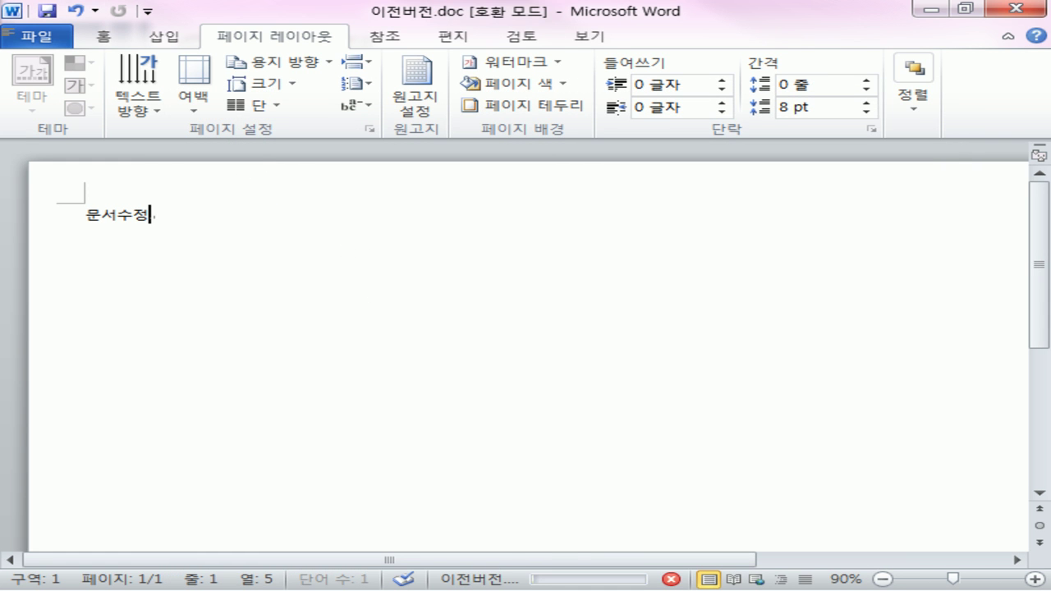
Browse the available templates for a new document and open the 계약서 category.
{"action": "left_click", "coordinate": [34, 37]}
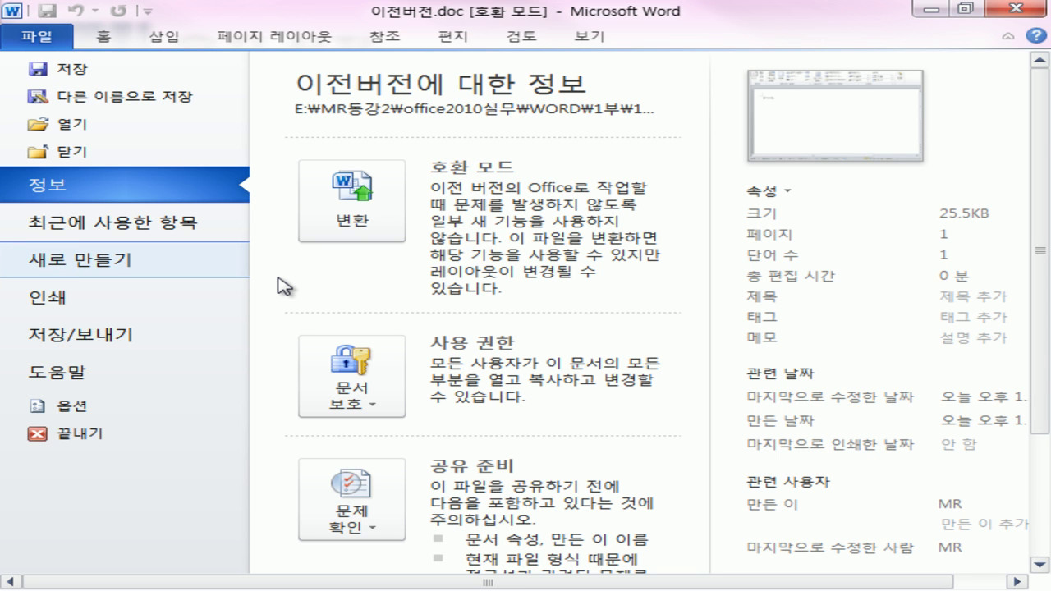
{"action": "left_click", "coordinate": [172, 271]}
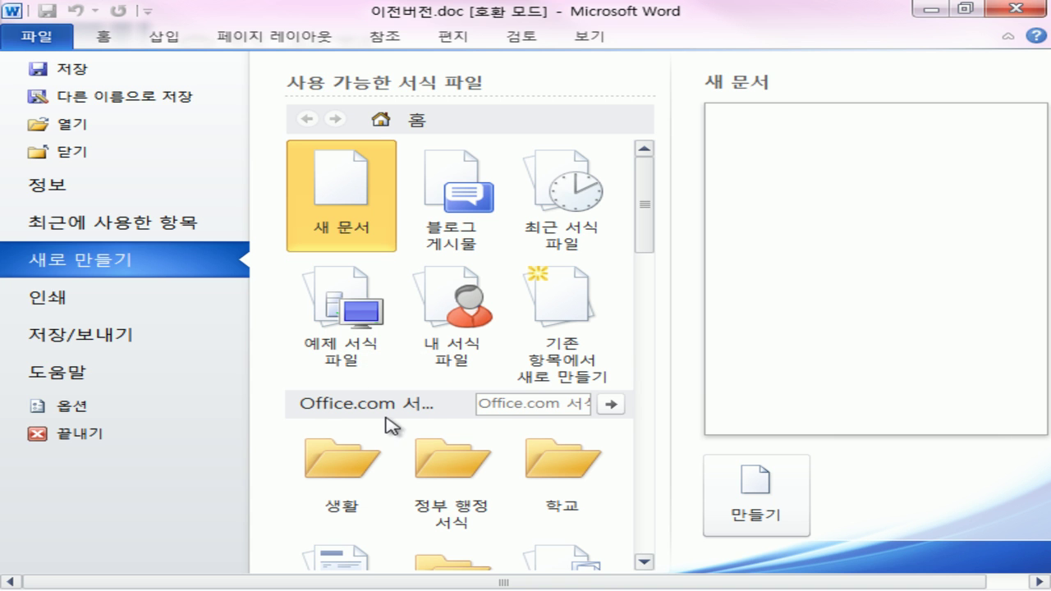
{"action": "left_click_drag", "start_coordinate": [653, 231], "coordinate": [667, 362]}
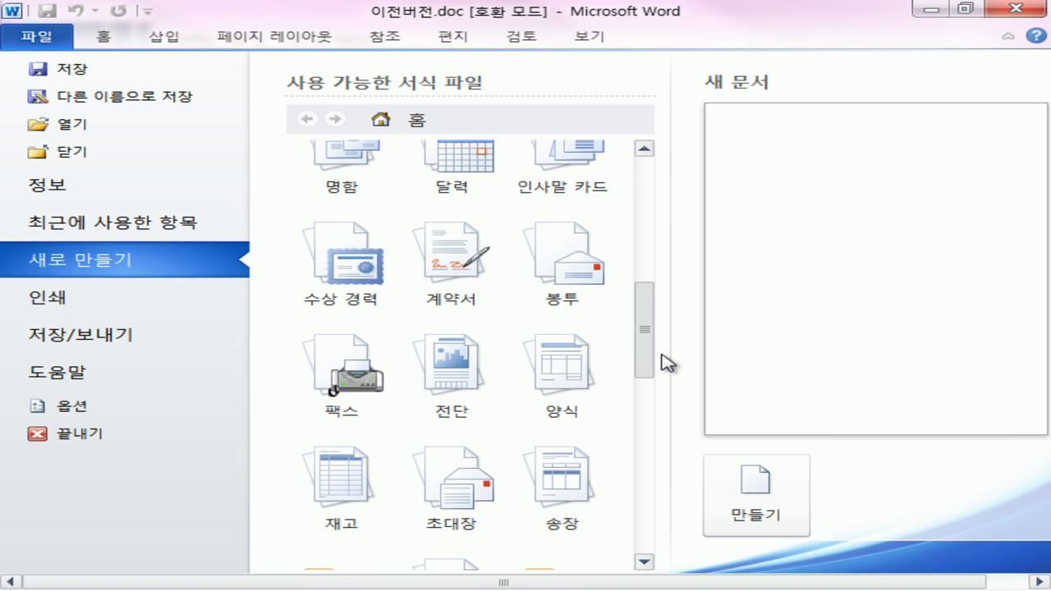
{"action": "left_click_drag", "start_coordinate": [667, 362], "coordinate": [665, 344]}
{"action": "left_click", "coordinate": [448, 326]}
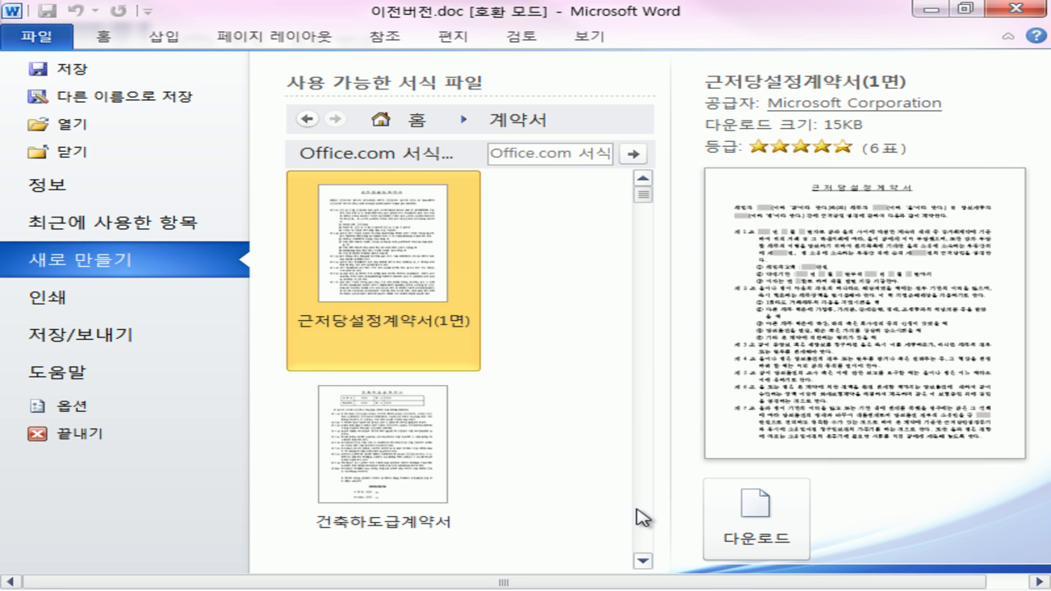
Create a document from the 근저당설정계약서(1면) template and look through its articles.
{"action": "scroll", "coordinate": [643, 514], "scroll_direction": "down", "scroll_amount": 2}
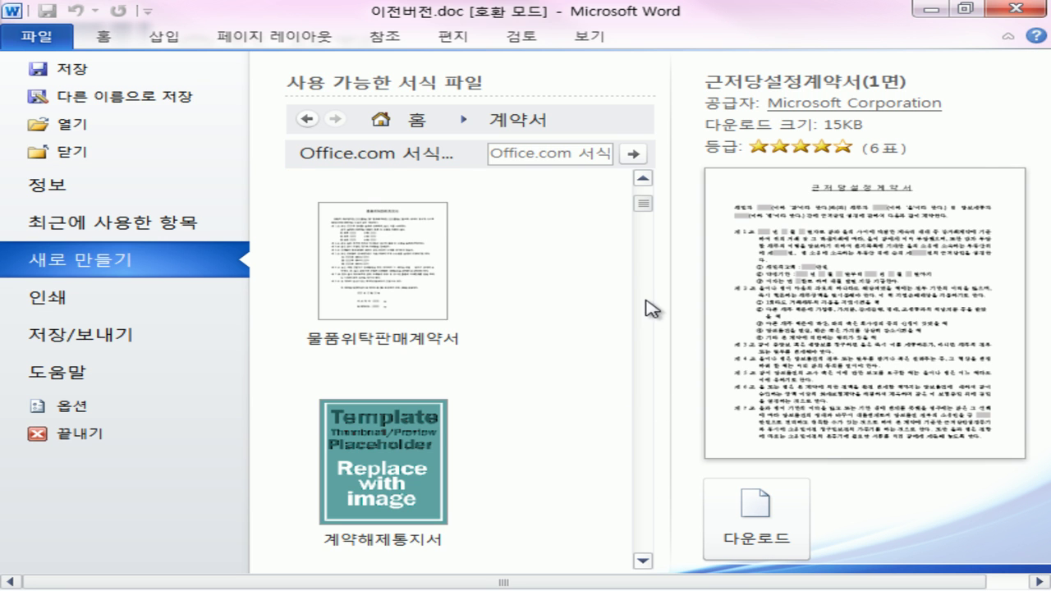
{"action": "left_click_drag", "start_coordinate": [645, 215], "coordinate": [645, 205]}
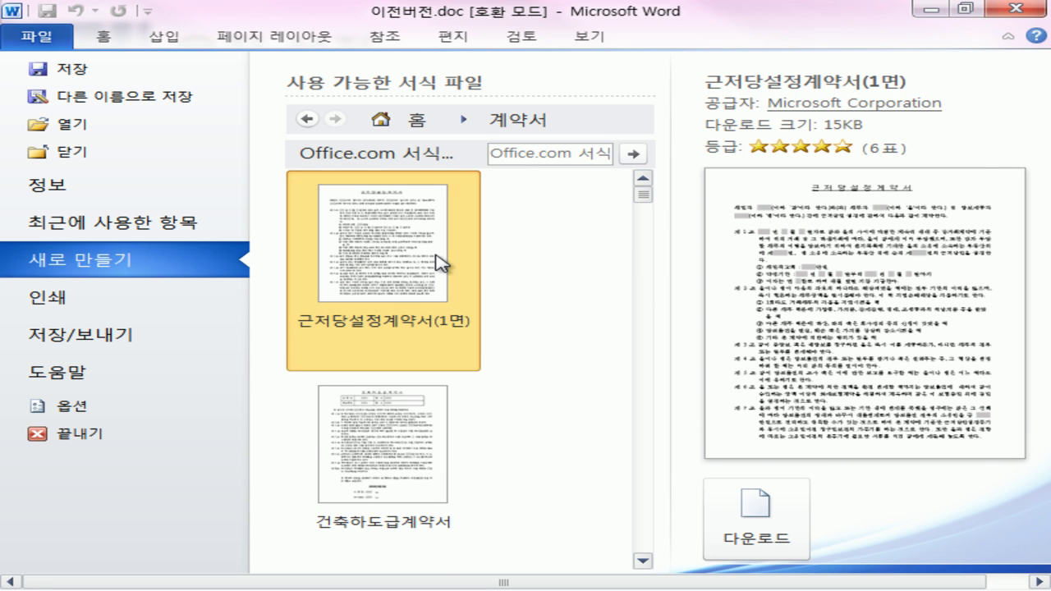
{"action": "left_click", "coordinate": [763, 548]}
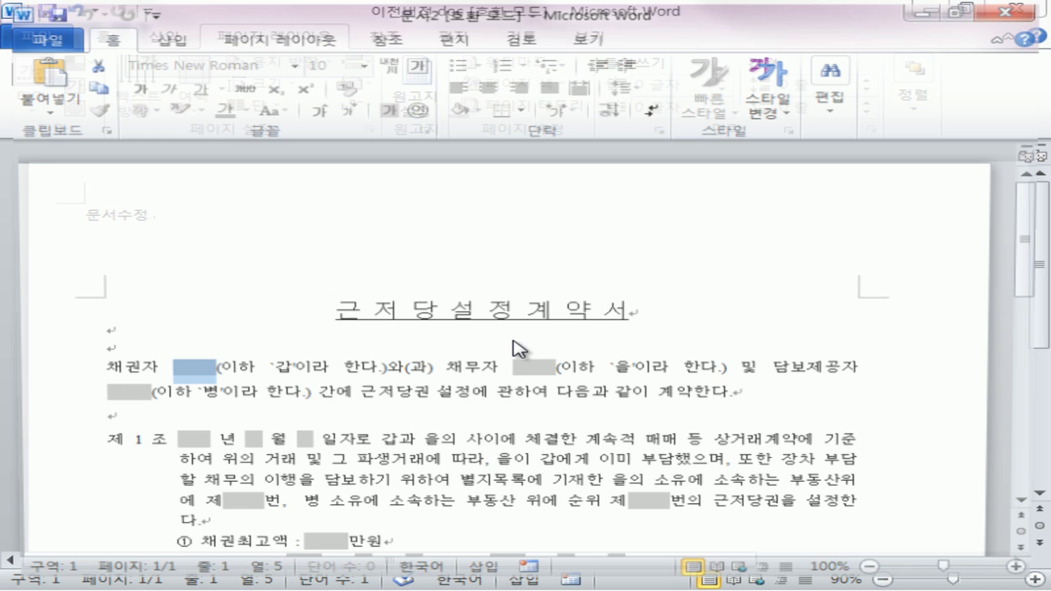
{"action": "scroll", "coordinate": [711, 498], "scroll_direction": "down", "scroll_amount": 9}
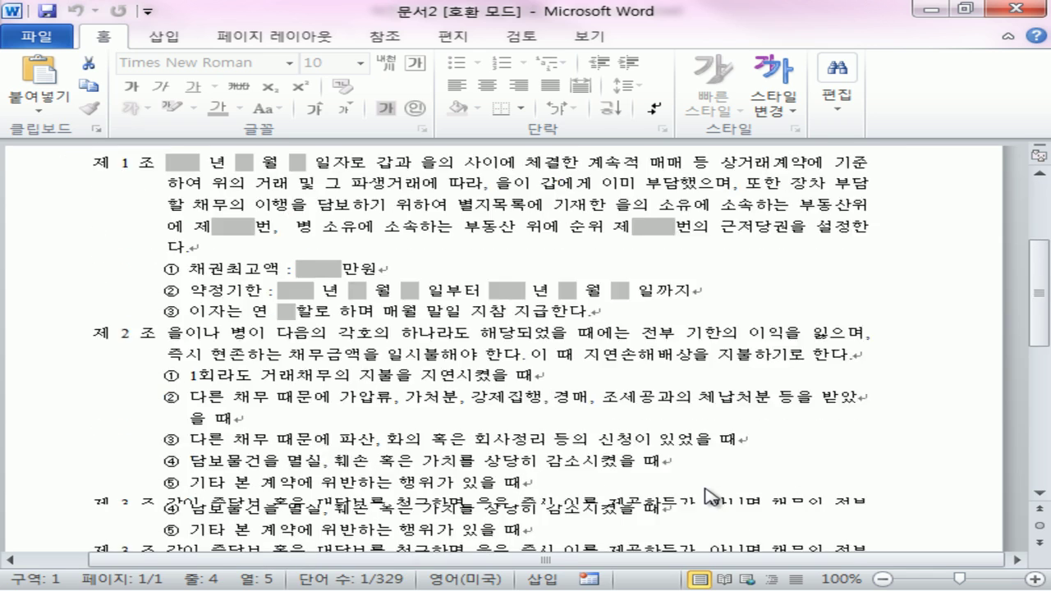
{"action": "scroll", "coordinate": [711, 497], "scroll_direction": "down", "scroll_amount": 3}
{"action": "scroll", "coordinate": [712, 495], "scroll_direction": "up", "scroll_amount": 12}
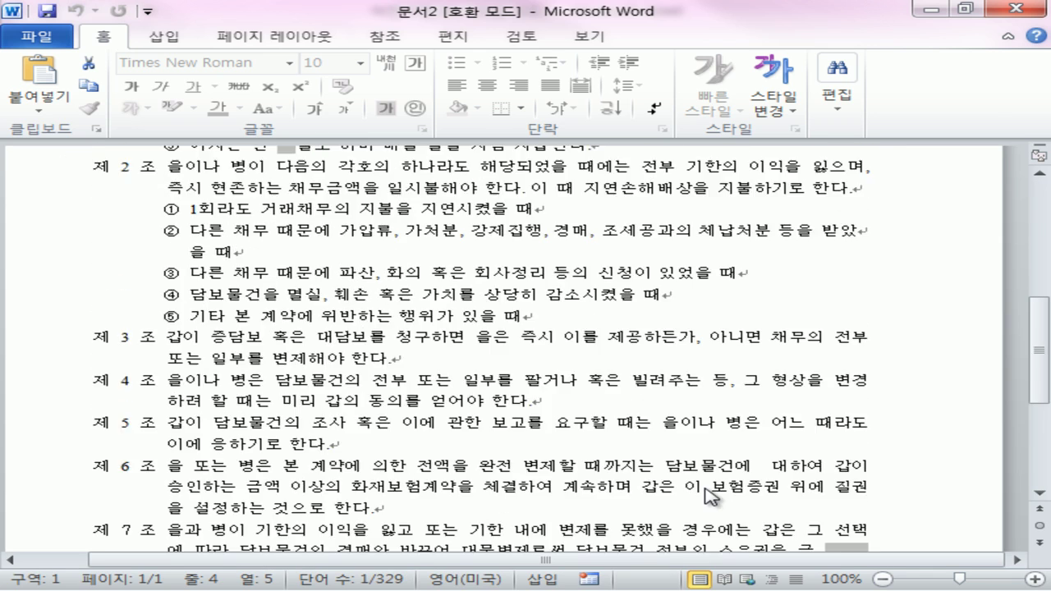
Create another document from the sample template 병합 편지(가을).
{"action": "left_click", "coordinate": [38, 40]}
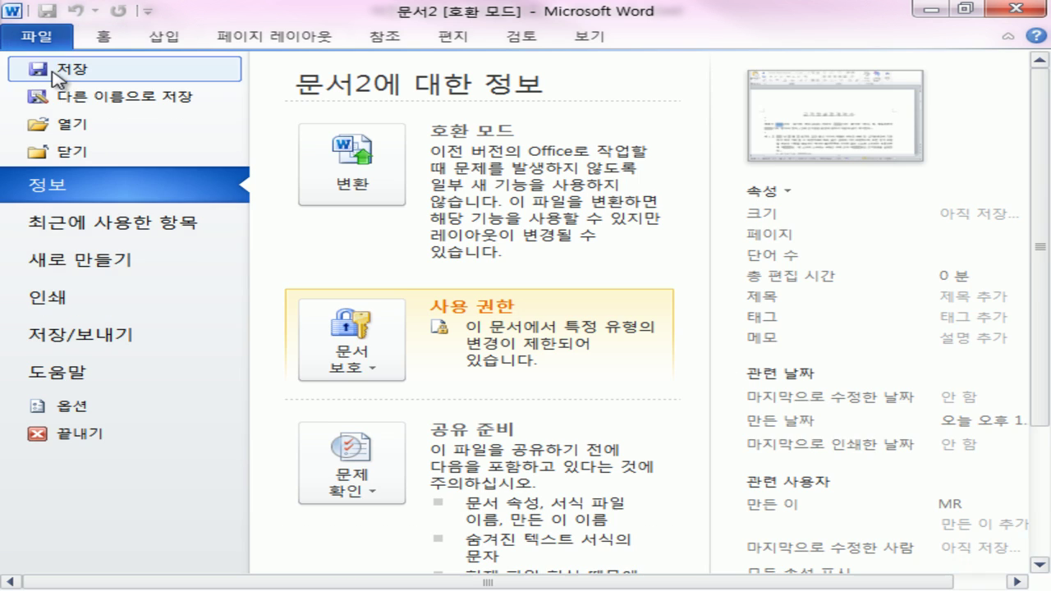
{"action": "left_click", "coordinate": [71, 261]}
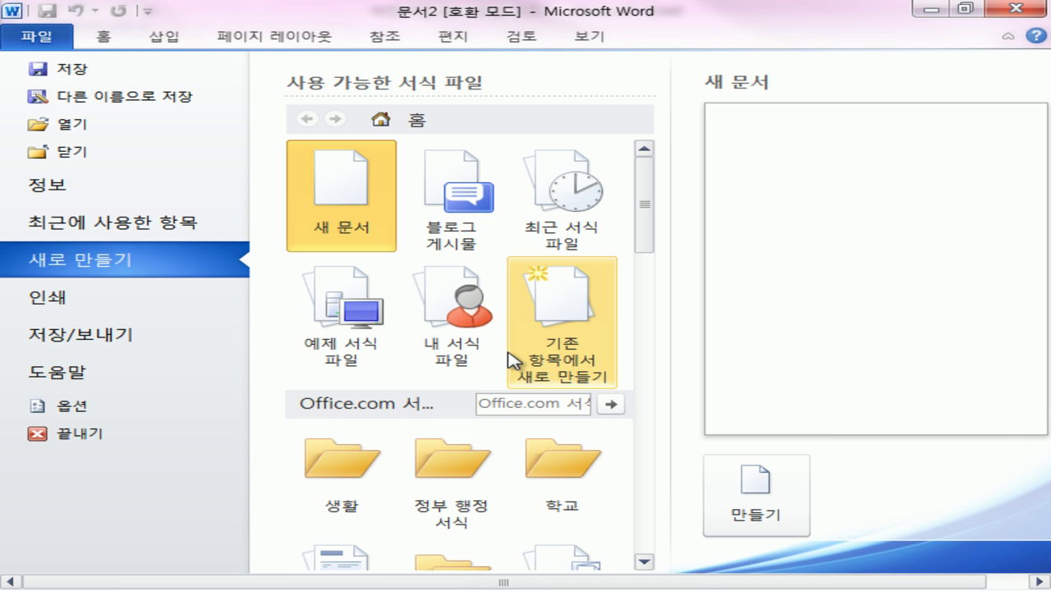
{"action": "left_click", "coordinate": [363, 305]}
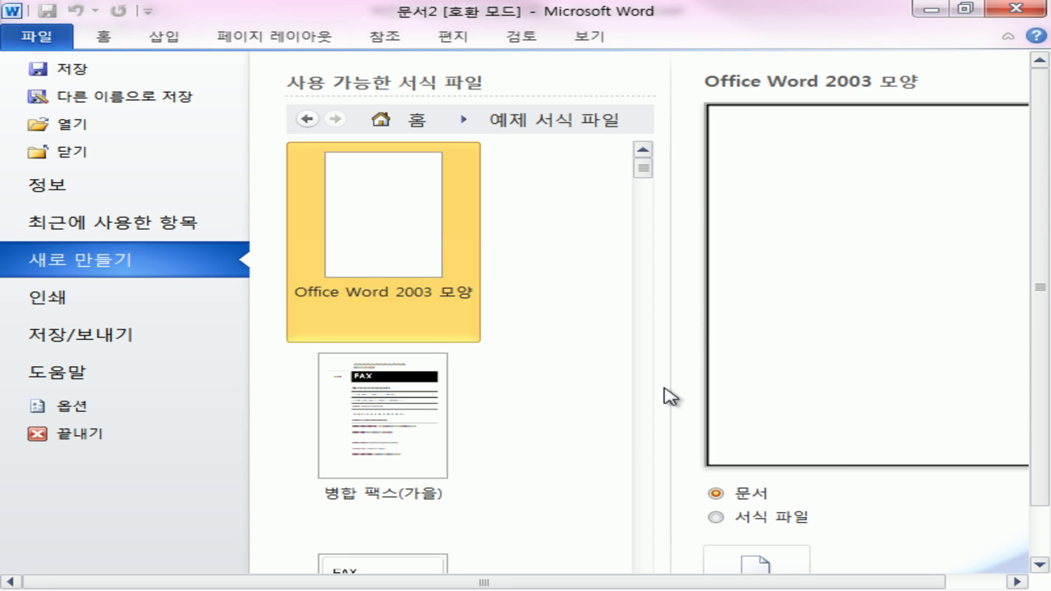
{"action": "left_click", "coordinate": [458, 449]}
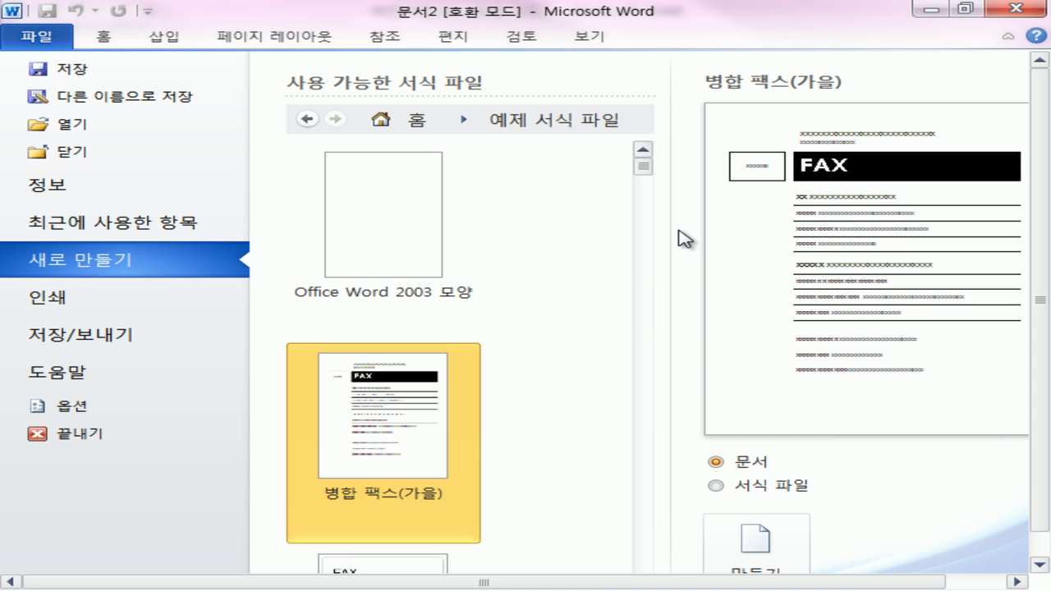
{"action": "left_click_drag", "start_coordinate": [643, 167], "coordinate": [646, 226]}
{"action": "left_click", "coordinate": [411, 188]}
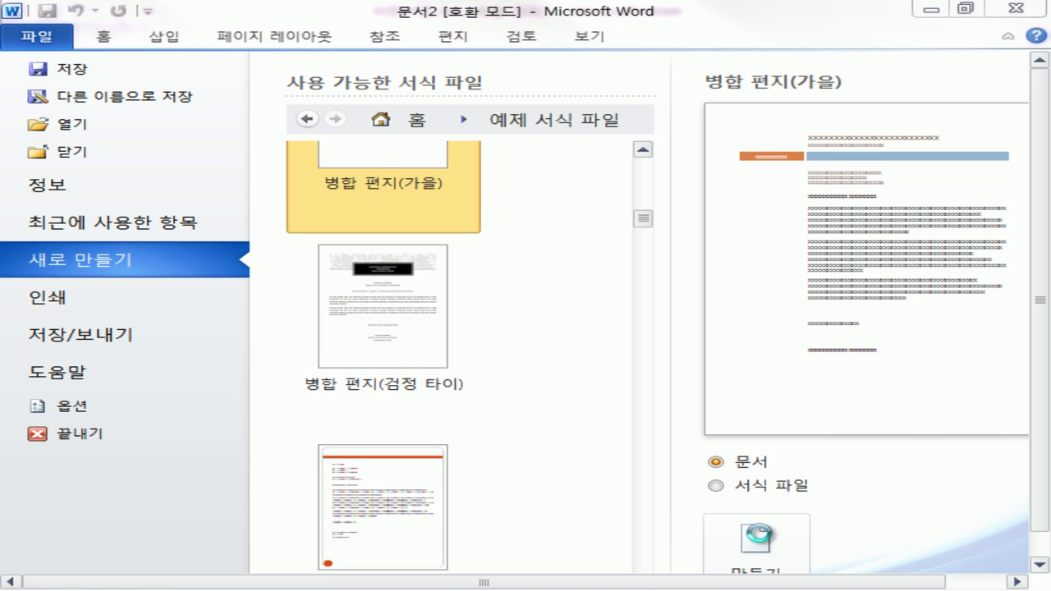
{"action": "left_click", "coordinate": [757, 543]}
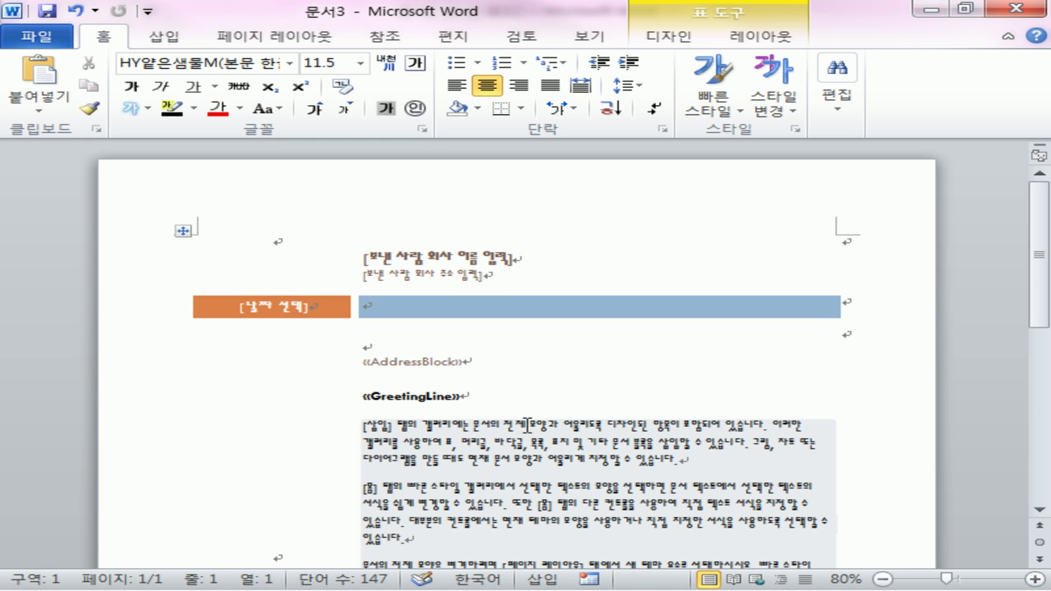
Return to the new-document templates and open the 달력 category.
{"action": "left_click", "coordinate": [37, 36]}
{"action": "left_click", "coordinate": [95, 260]}
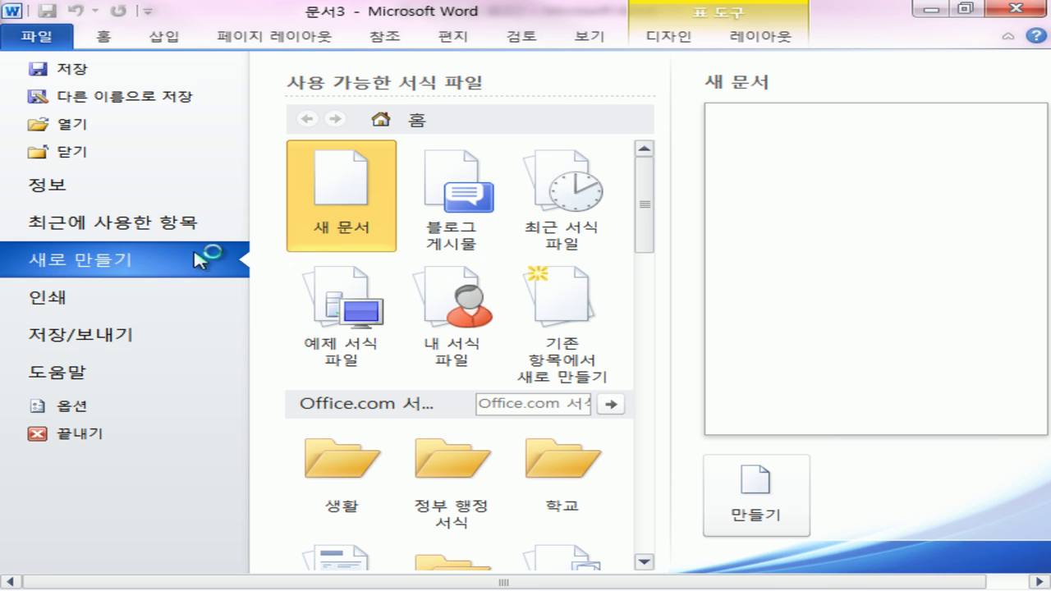
{"action": "left_click_drag", "start_coordinate": [650, 258], "coordinate": [653, 345]}
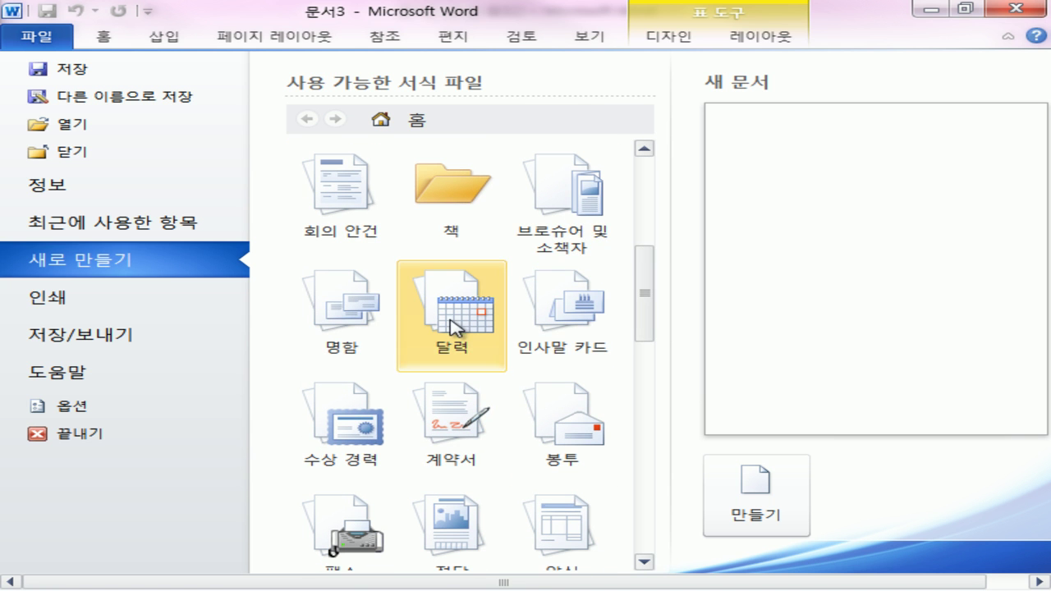
{"action": "left_click", "coordinate": [479, 298]}
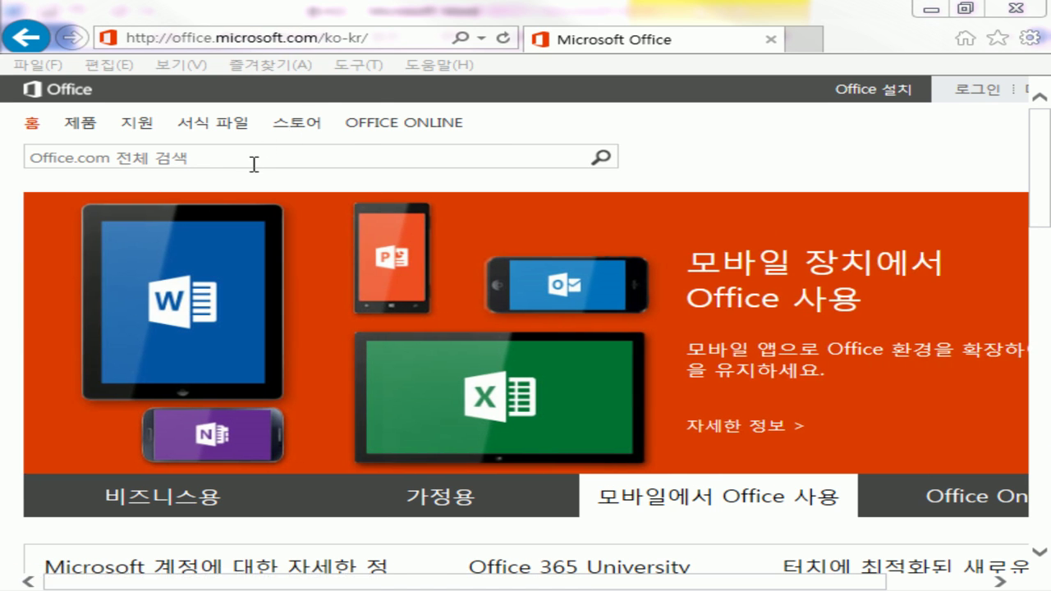
Switch to the Office.com website in Internet Explorer and show the Word templates in its 서식 파일 section.
{"action": "left_click", "coordinate": [254, 163]}
{"action": "left_click", "coordinate": [206, 127]}
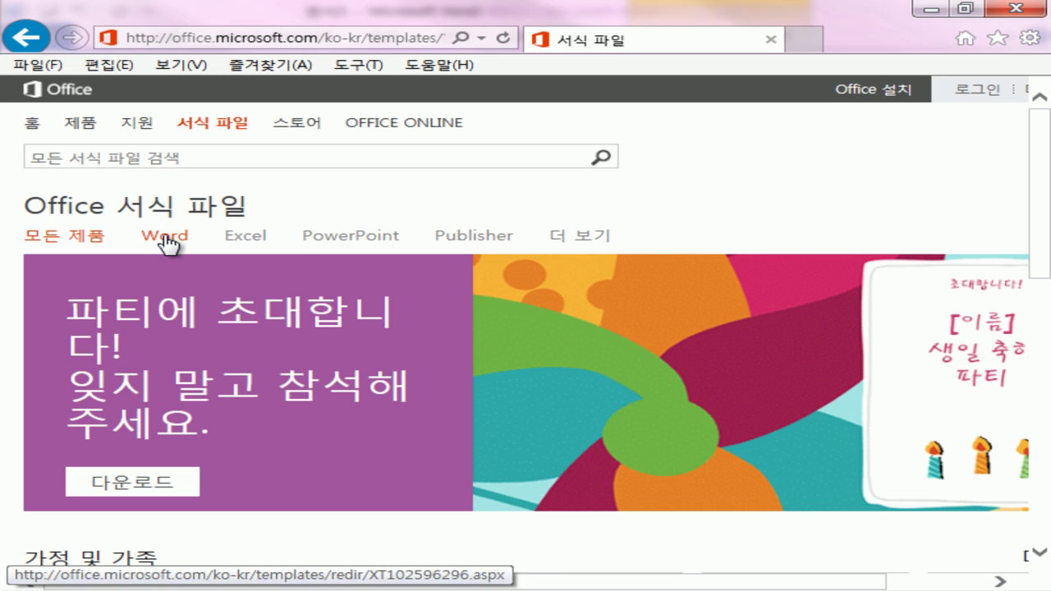
{"action": "left_click", "coordinate": [167, 237]}
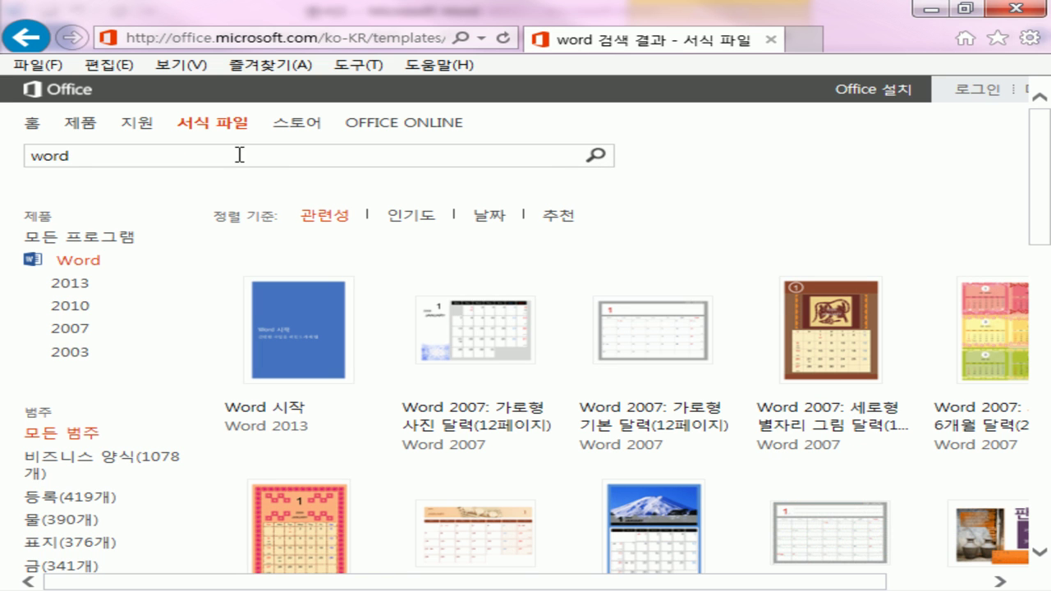
Replace the search term with 계약서 and search the Office.com templates for it.
{"action": "left_click", "coordinate": [179, 148]}
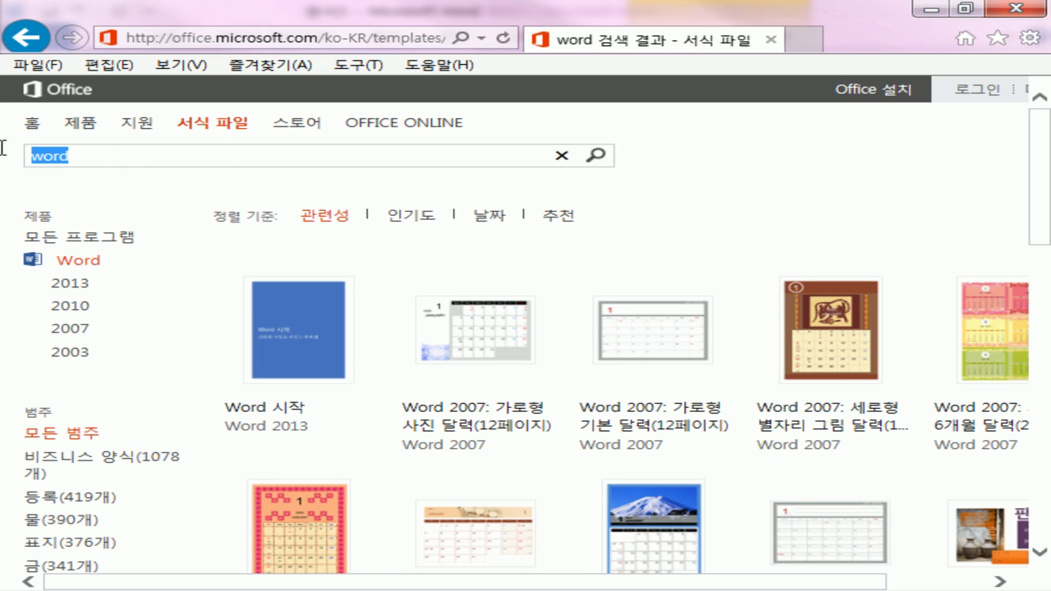
{"action": "left_click_drag", "start_coordinate": [21, 152], "coordinate": [200, 141]}
{"action": "type", "text": "rP"}
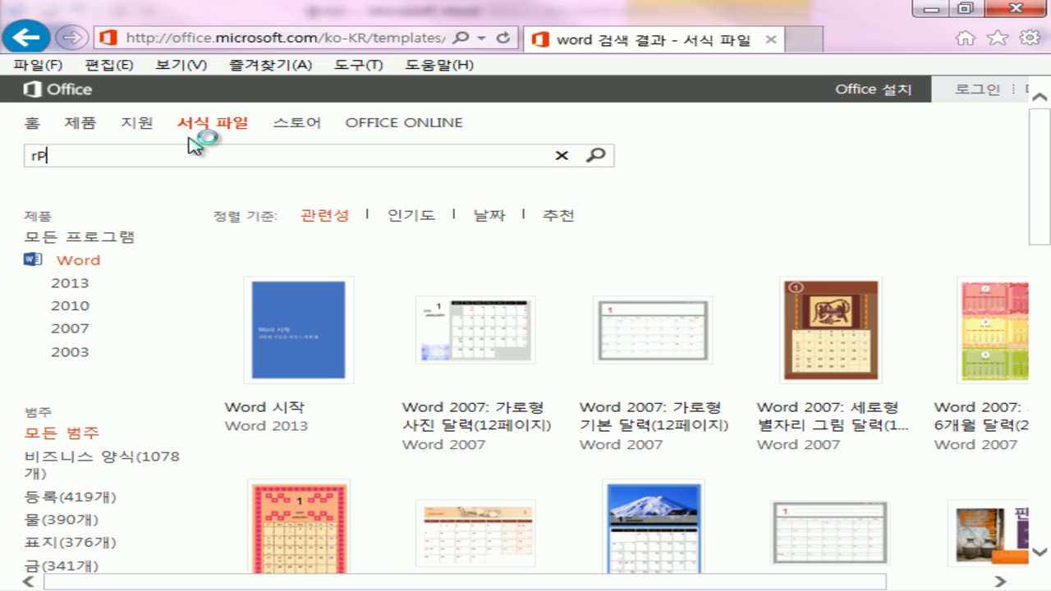
{"action": "type", "text": "약서"}
{"action": "key", "text": "Return"}
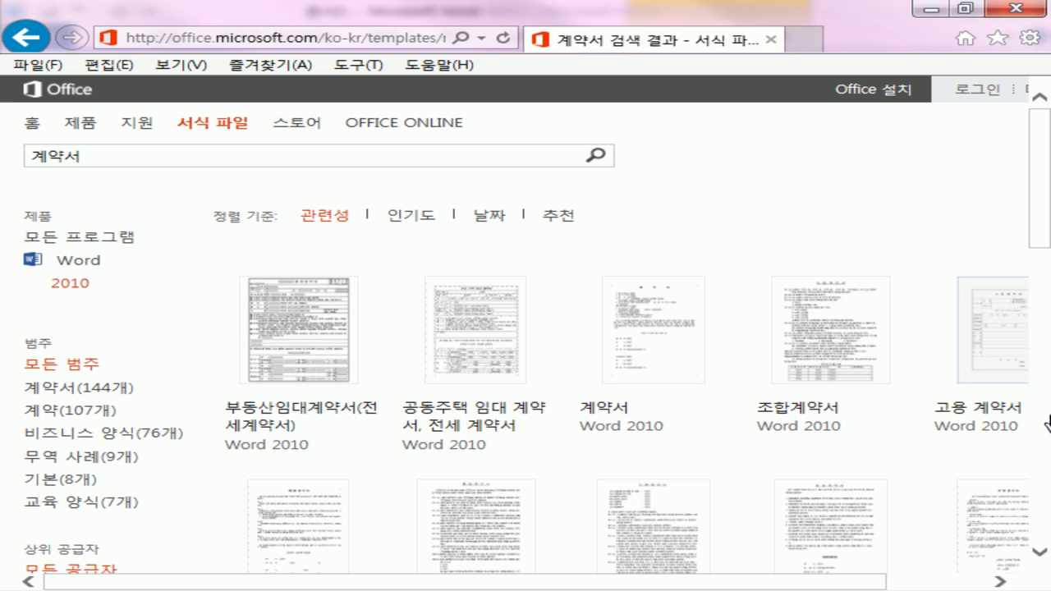
Look through the 계약서 template search results on the Office.com page.
{"action": "mouse_move", "coordinate": [299, 353]}
{"action": "scroll", "coordinate": [299, 353], "scroll_direction": "down", "scroll_amount": 6}
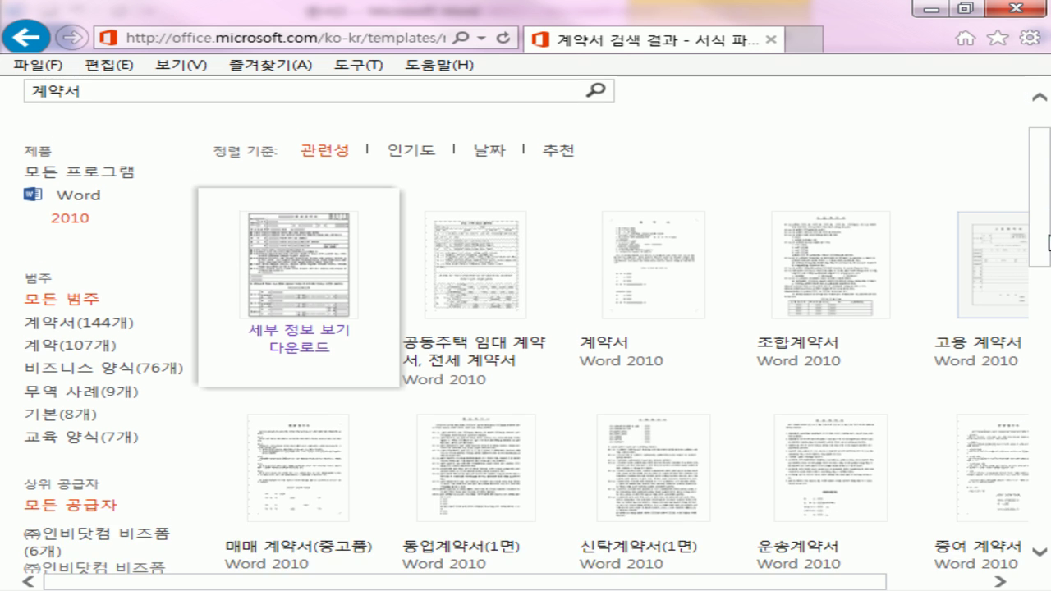
{"action": "scroll", "coordinate": [537, 326], "scroll_direction": "down", "scroll_amount": 3}
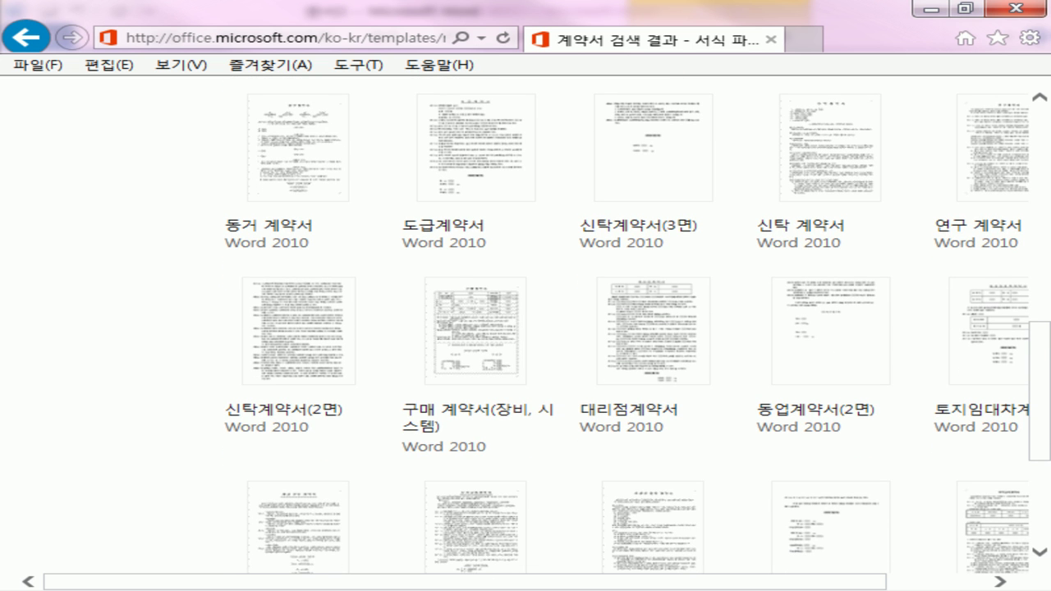
Switch back to Word and create a new blank document from the 새 문서 template.
{"action": "left_click", "coordinate": [934, 9]}
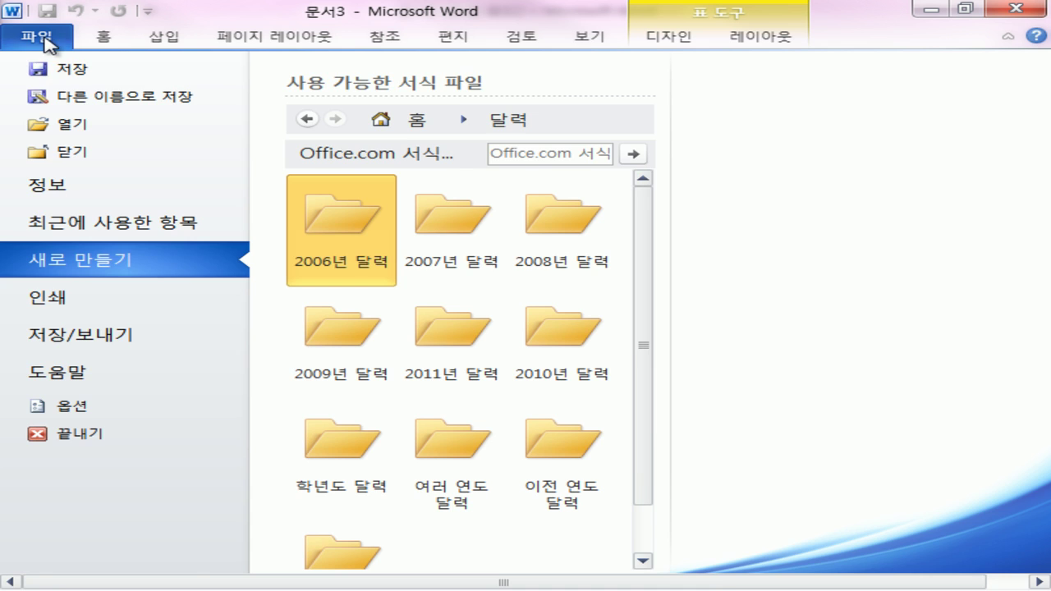
{"action": "left_click", "coordinate": [43, 38]}
{"action": "left_click", "coordinate": [805, 255]}
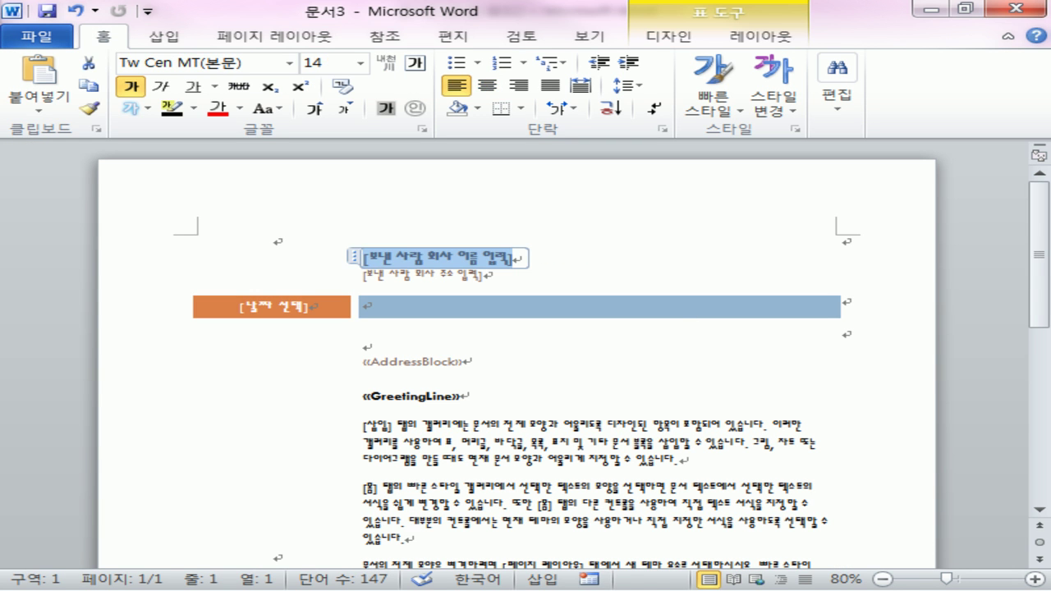
{"action": "left_click", "coordinate": [37, 36]}
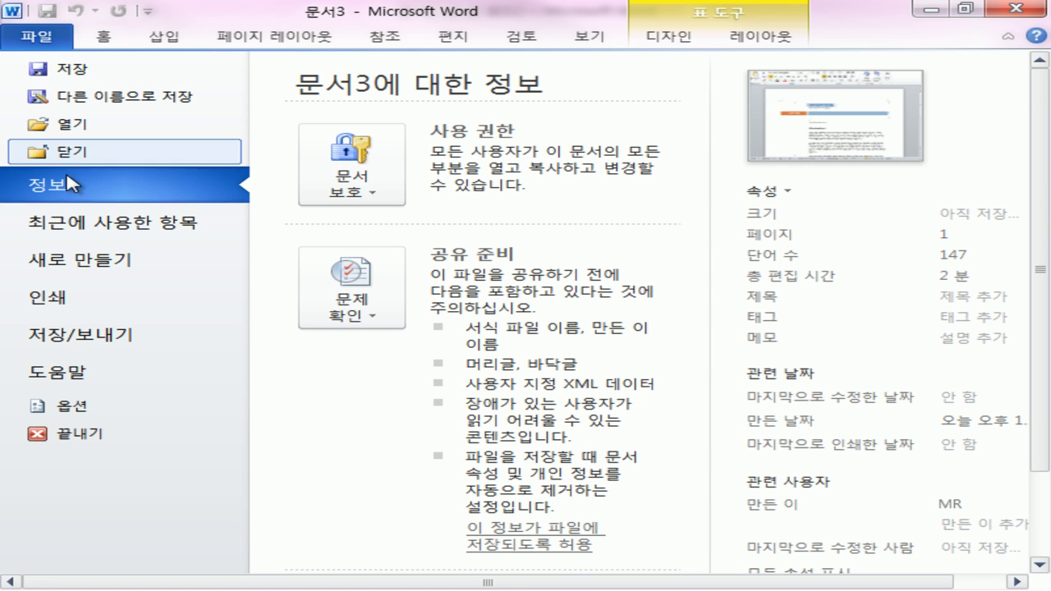
{"action": "left_click", "coordinate": [105, 261]}
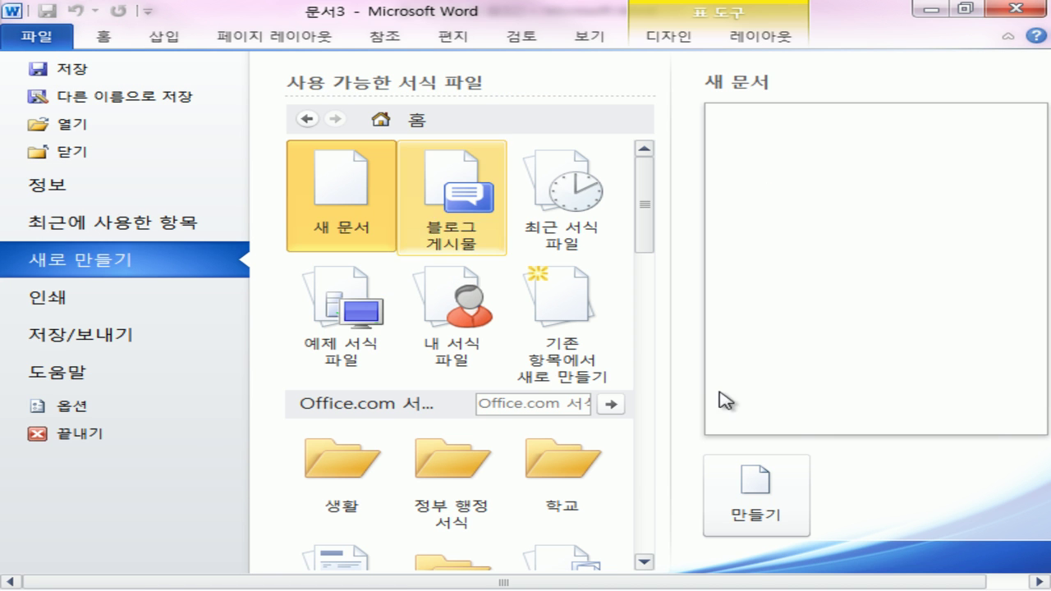
{"action": "left_click", "coordinate": [787, 498]}
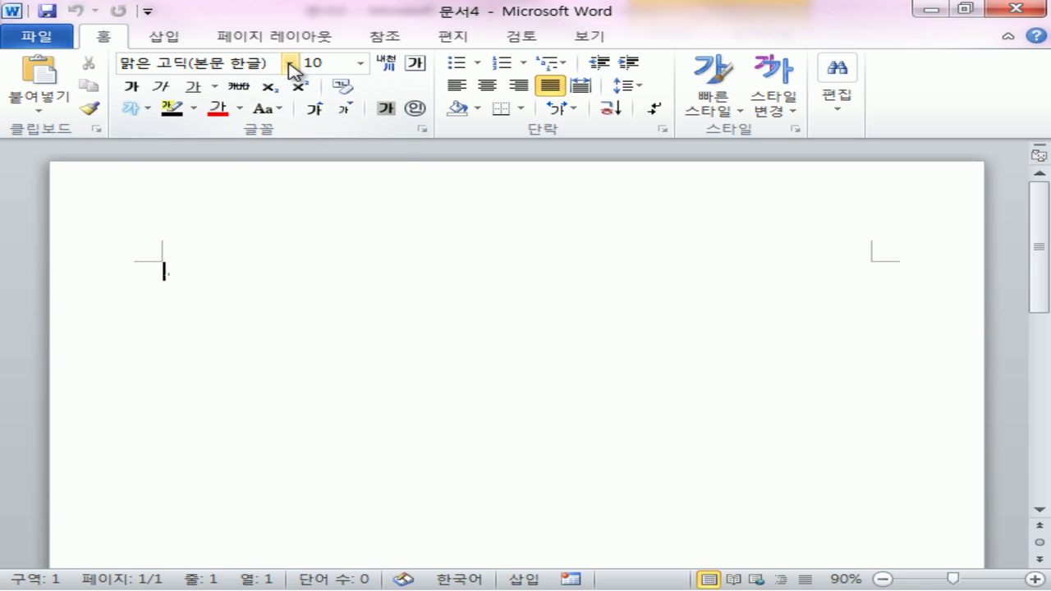
Examine the Korean font, style and set-as-default options in the Font dialog and close it without changes.
{"action": "left_click", "coordinate": [425, 133]}
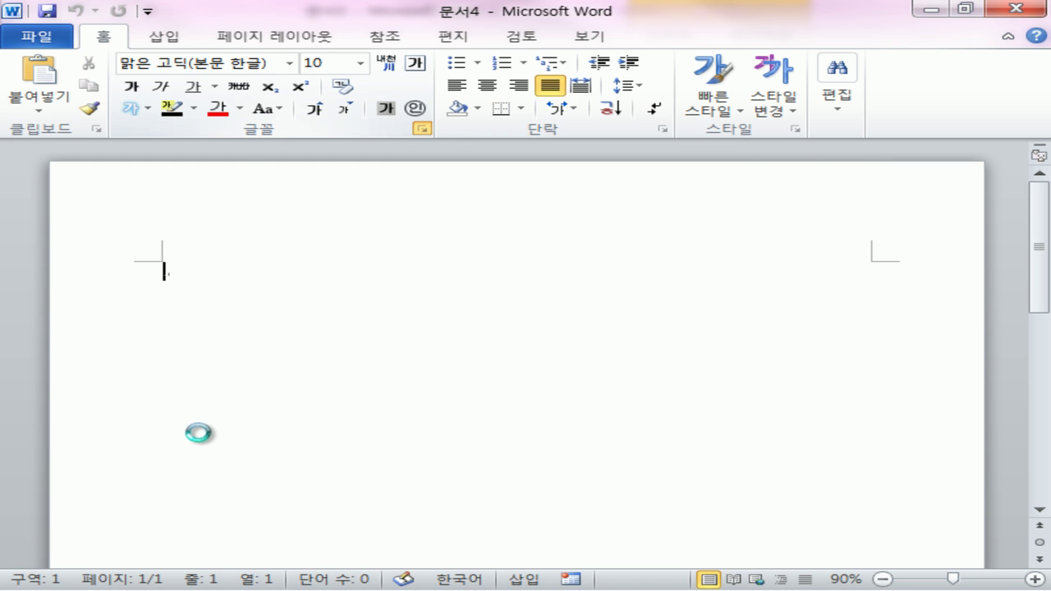
{"action": "mouse_move", "coordinate": [325, 513]}
{"action": "left_mouse_down"}
{"action": "mouse_move", "coordinate": [279, 468]}
{"action": "mouse_move", "coordinate": [268, 532]}
{"action": "left_mouse_up"}
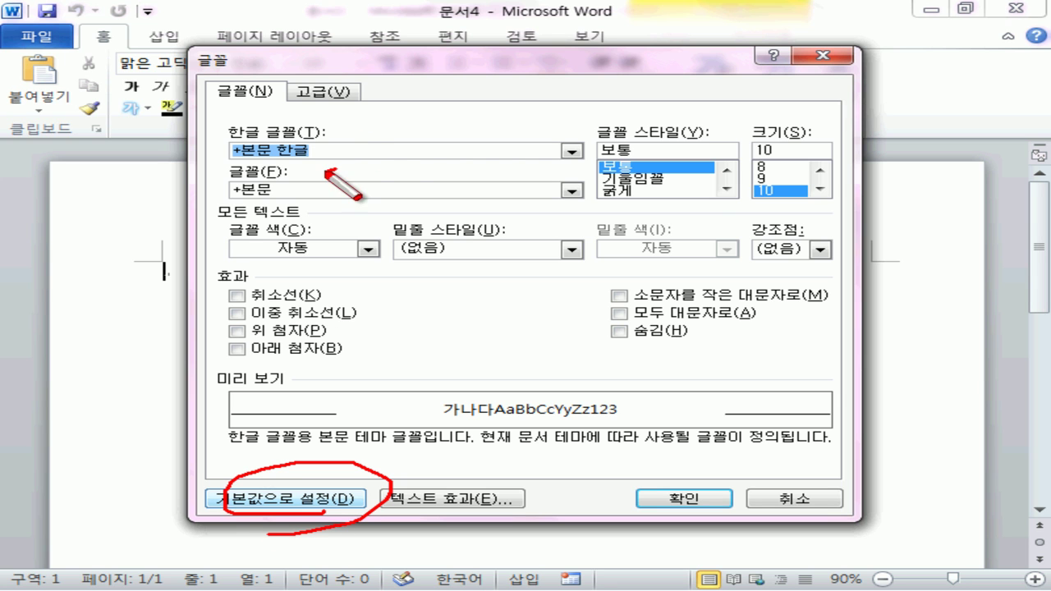
{"action": "left_click_drag", "start_coordinate": [335, 170], "coordinate": [377, 163]}
{"action": "left_click_drag", "start_coordinate": [681, 207], "coordinate": [701, 168]}
{"action": "left_click", "coordinate": [733, 194]}
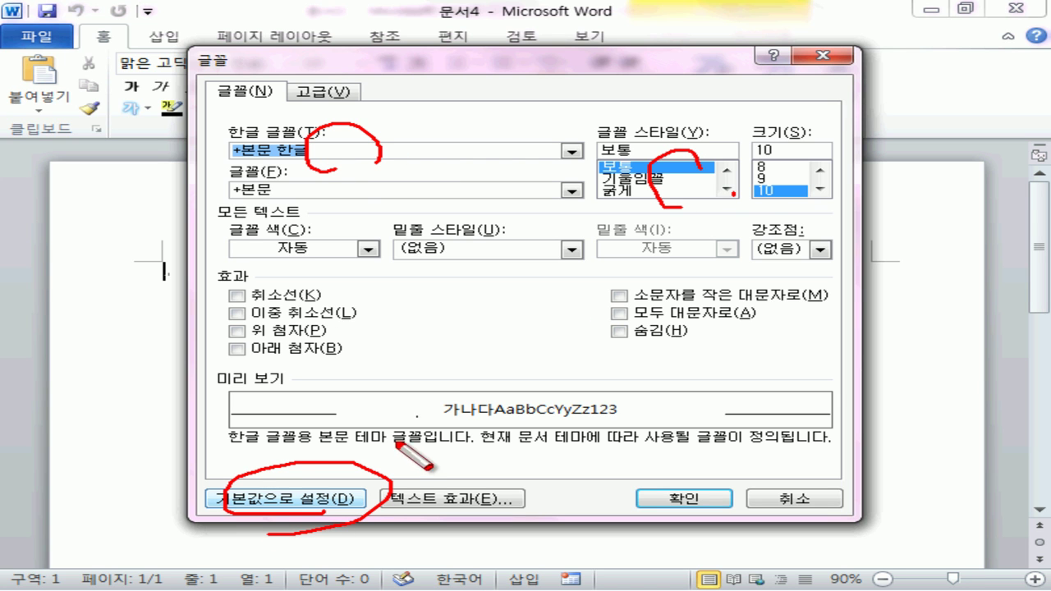
{"action": "mouse_move", "coordinate": [280, 505]}
{"action": "left_mouse_down"}
{"action": "mouse_move", "coordinate": [376, 511]}
{"action": "mouse_move", "coordinate": [288, 465]}
{"action": "mouse_move", "coordinate": [333, 509]}
{"action": "left_mouse_up"}
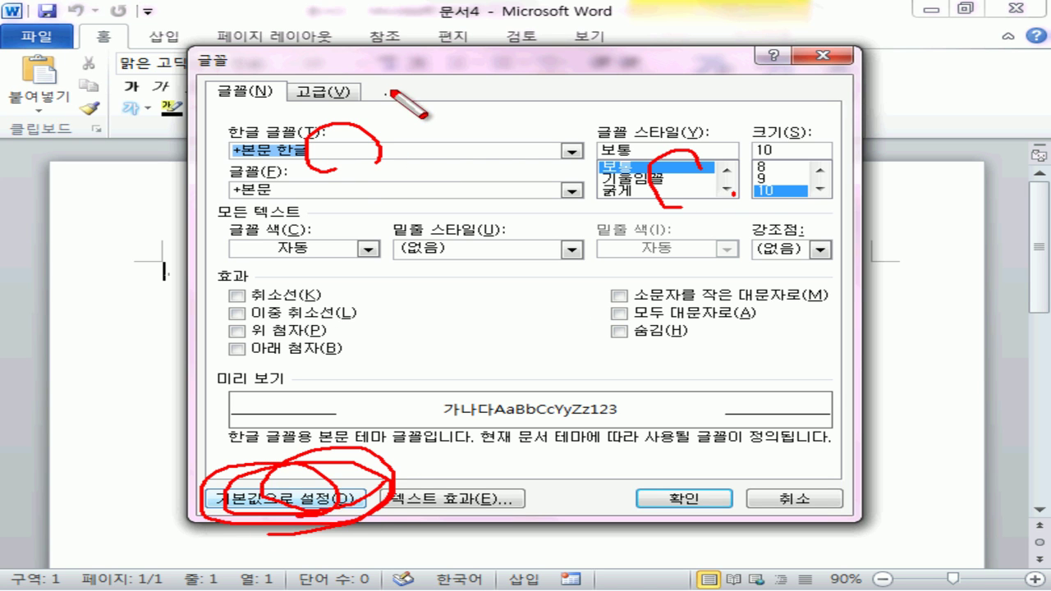
{"action": "mouse_move", "coordinate": [343, 168]}
{"action": "left_mouse_down"}
{"action": "mouse_move", "coordinate": [221, 169]}
{"action": "mouse_move", "coordinate": [375, 182]}
{"action": "left_mouse_up"}
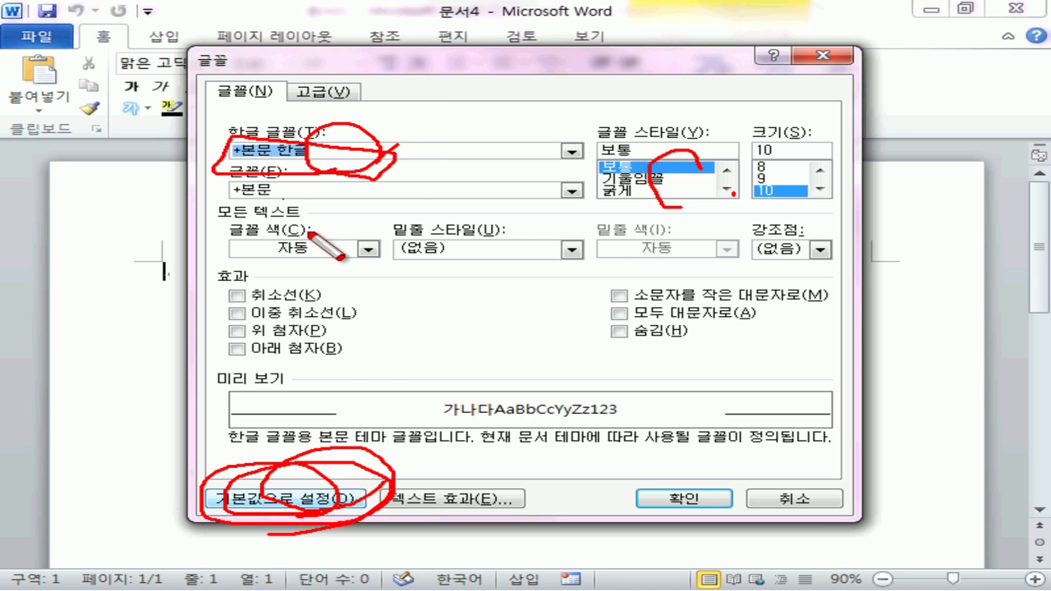
{"action": "key", "text": "Escape"}
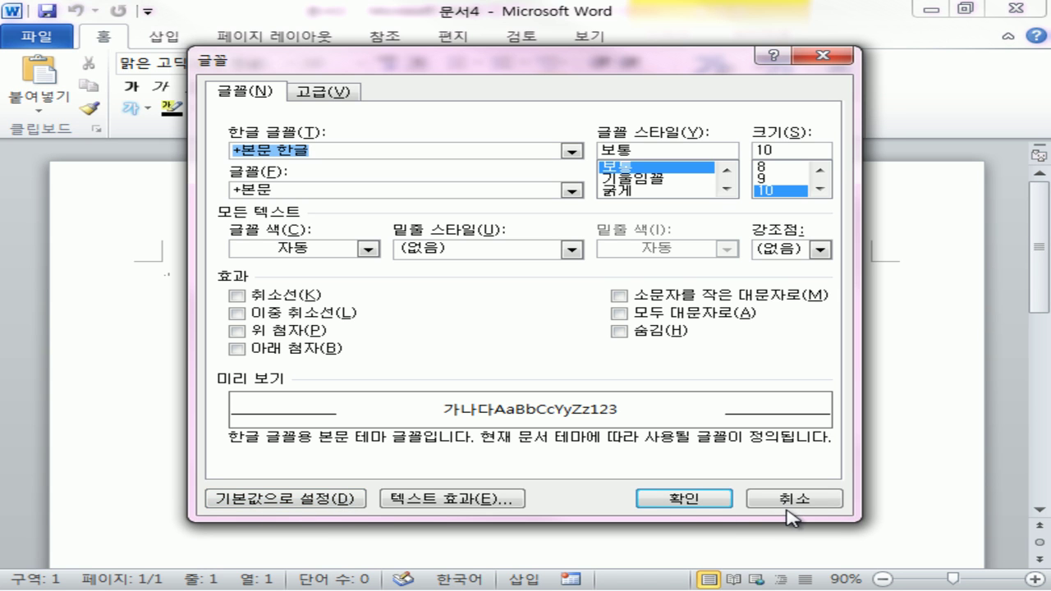
{"action": "left_click", "coordinate": [811, 501]}
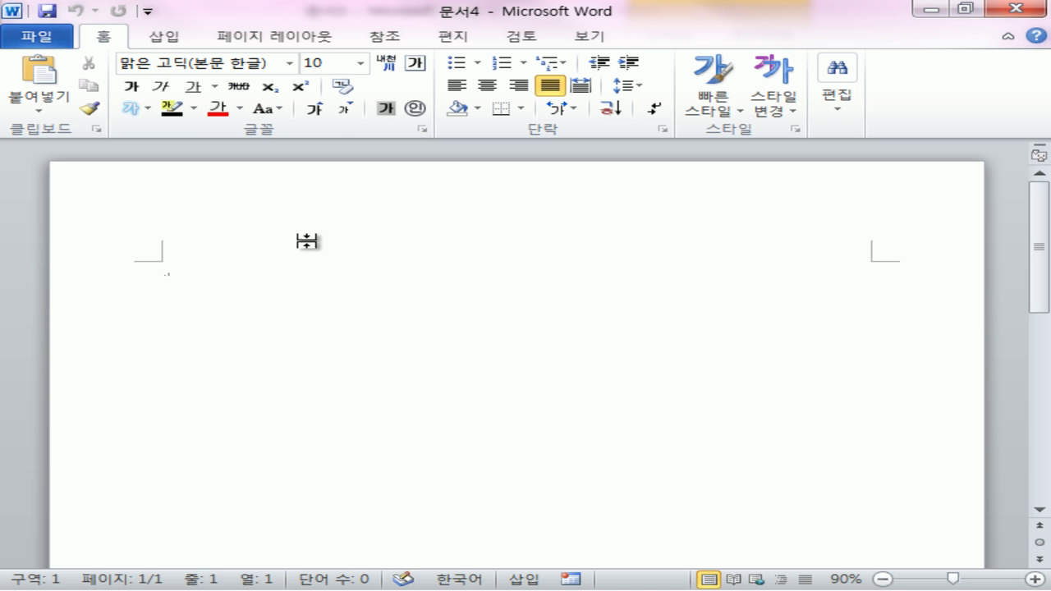
{"action": "key", "text": "ctrl+shift+d"}
{"action": "mouse_move", "coordinate": [70, 13]}
{"action": "left_mouse_down"}
{"action": "mouse_move", "coordinate": [9, 5]}
{"action": "mouse_move", "coordinate": [13, 46]}
{"action": "left_mouse_up"}
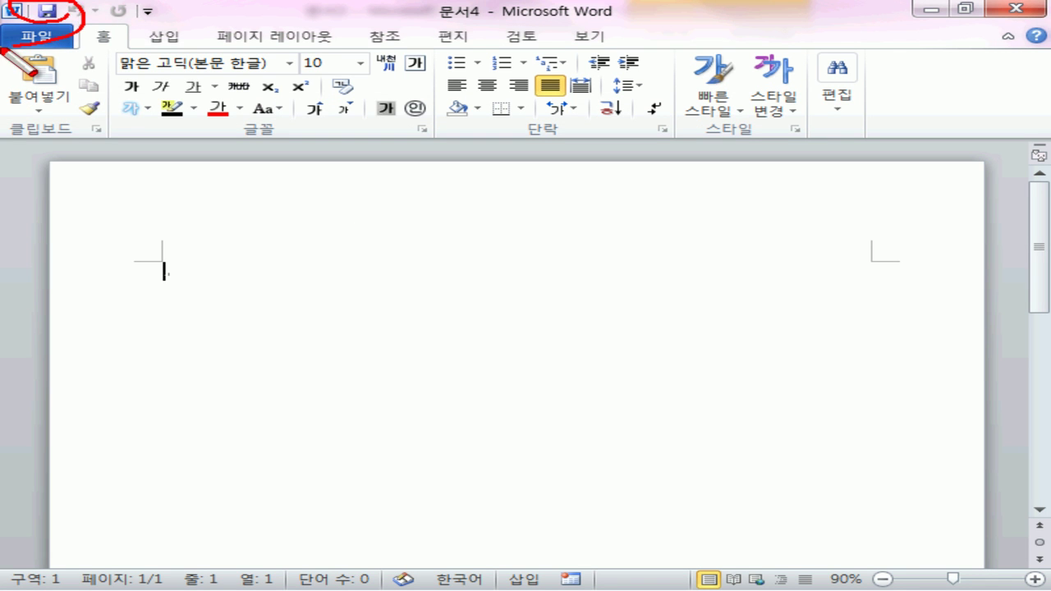
{"action": "key", "text": "Escape"}
{"action": "left_click", "coordinate": [302, 39]}
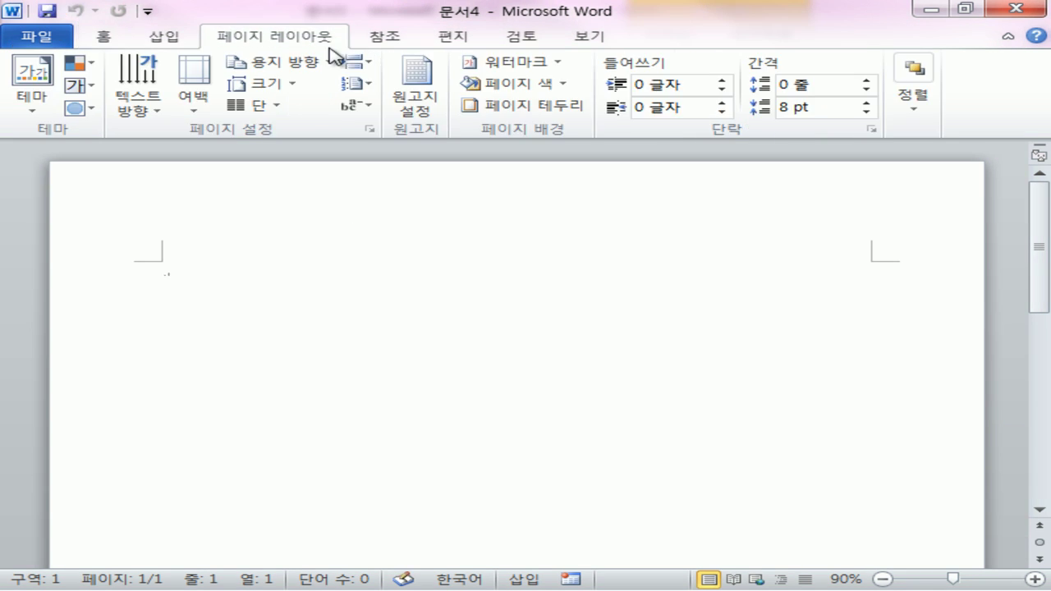
{"action": "left_click", "coordinate": [108, 37]}
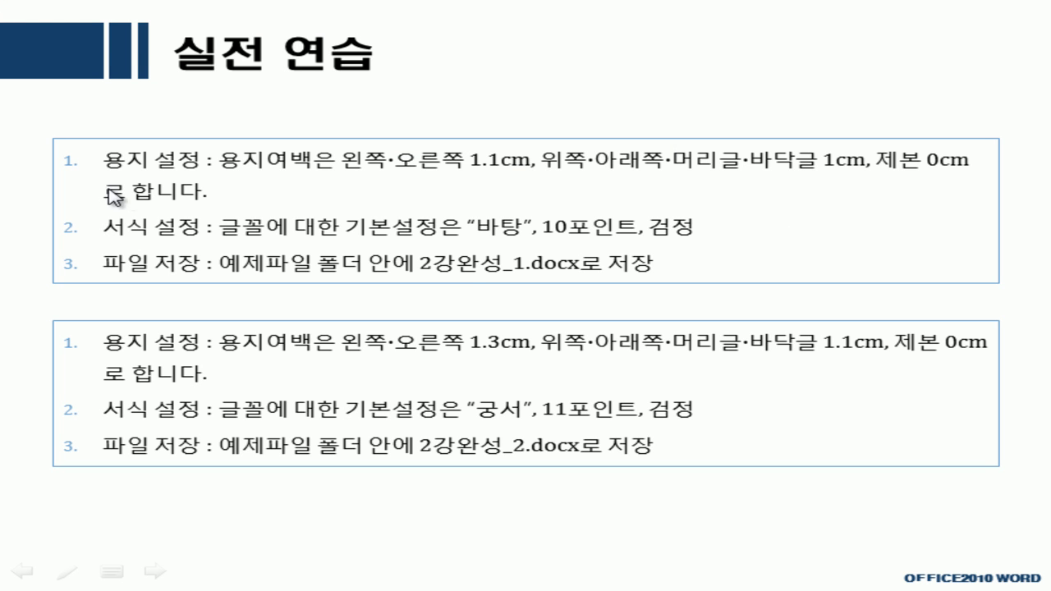
{"action": "key", "text": "ctrl+p"}
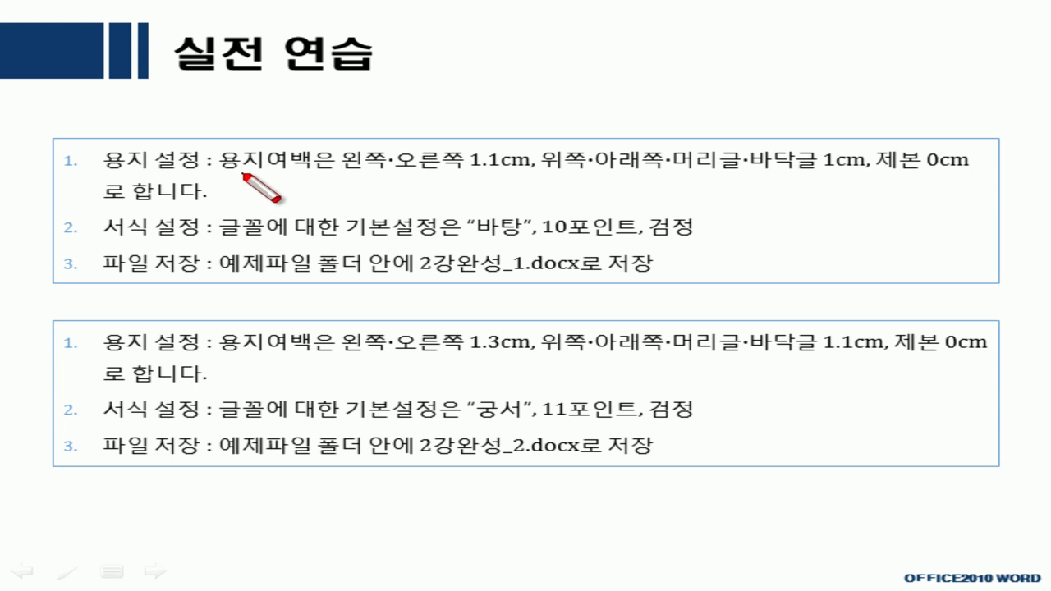
{"action": "left_click_drag", "start_coordinate": [364, 170], "coordinate": [507, 172]}
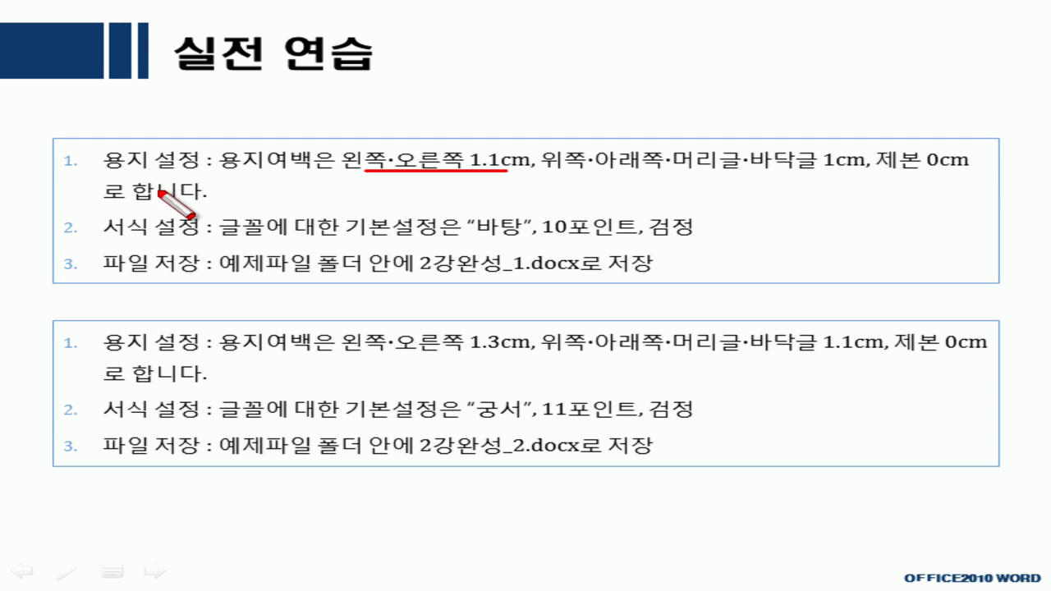
{"action": "left_click_drag", "start_coordinate": [165, 200], "coordinate": [220, 174]}
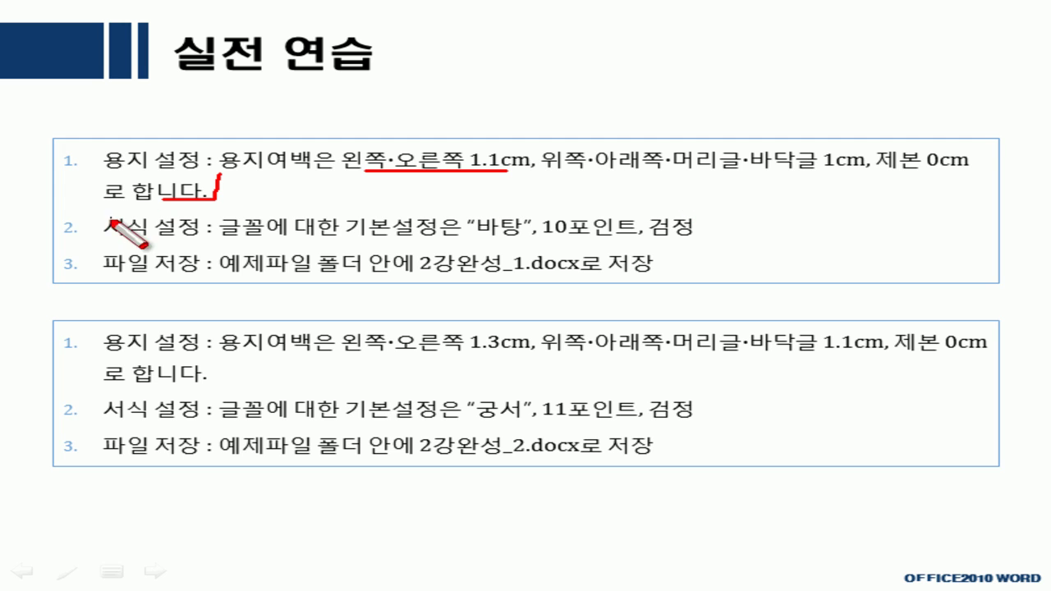
{"action": "left_click_drag", "start_coordinate": [230, 237], "coordinate": [724, 243]}
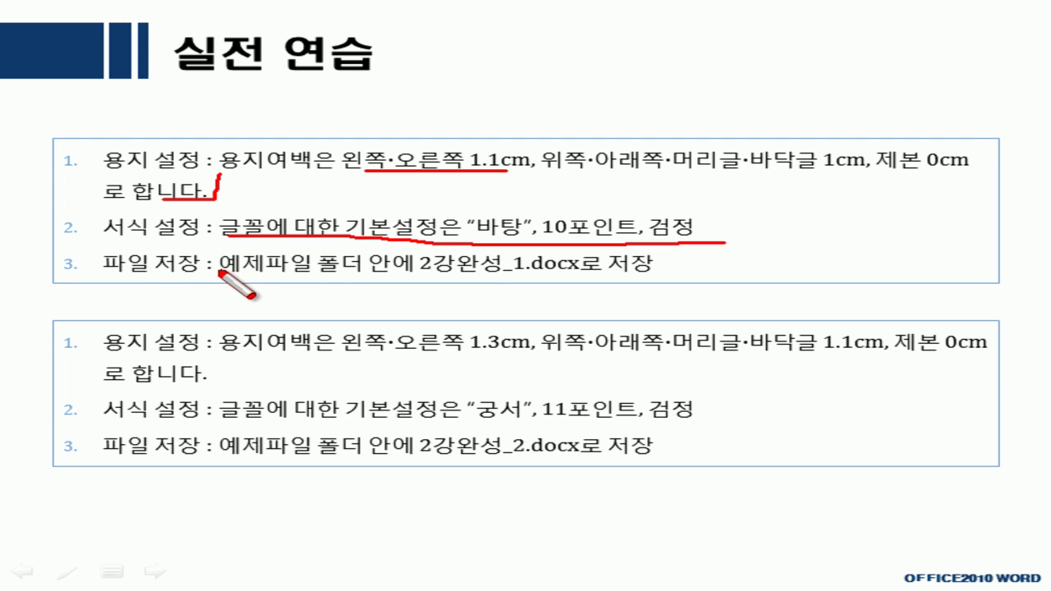
{"action": "left_click_drag", "start_coordinate": [425, 274], "coordinate": [629, 278]}
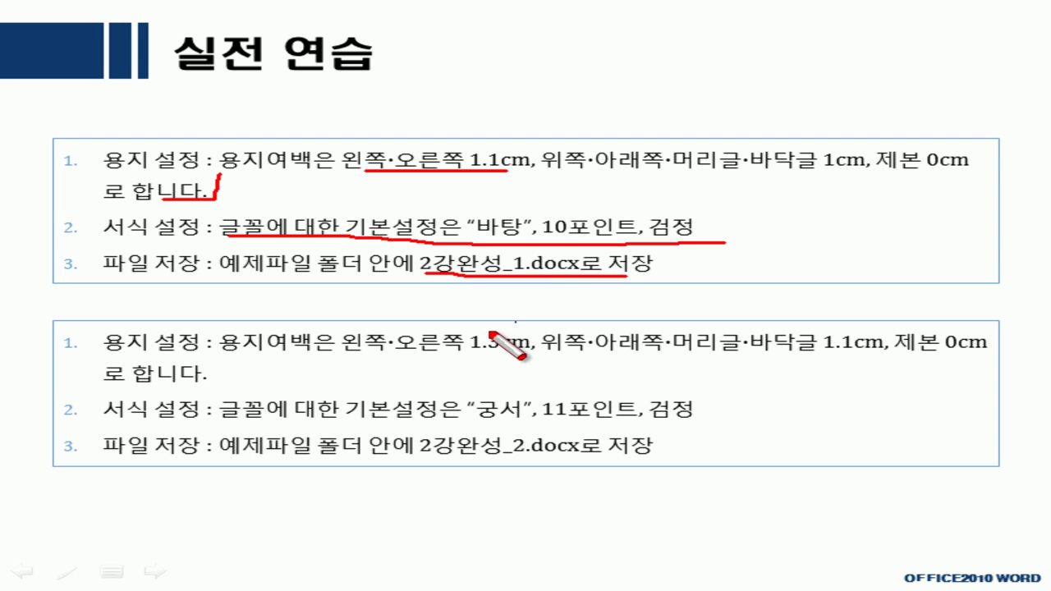
{"action": "mouse_move", "coordinate": [770, 213]}
{"action": "left_mouse_down"}
{"action": "mouse_move", "coordinate": [772, 261]}
{"action": "mouse_move", "coordinate": [642, 251]}
{"action": "left_mouse_up"}
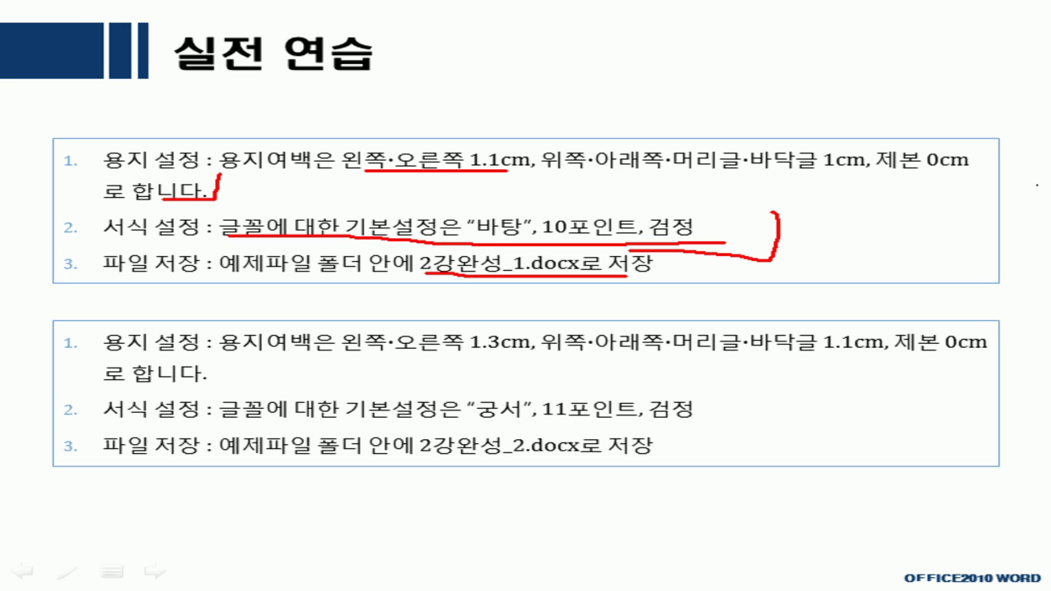
{"action": "key", "text": "e"}
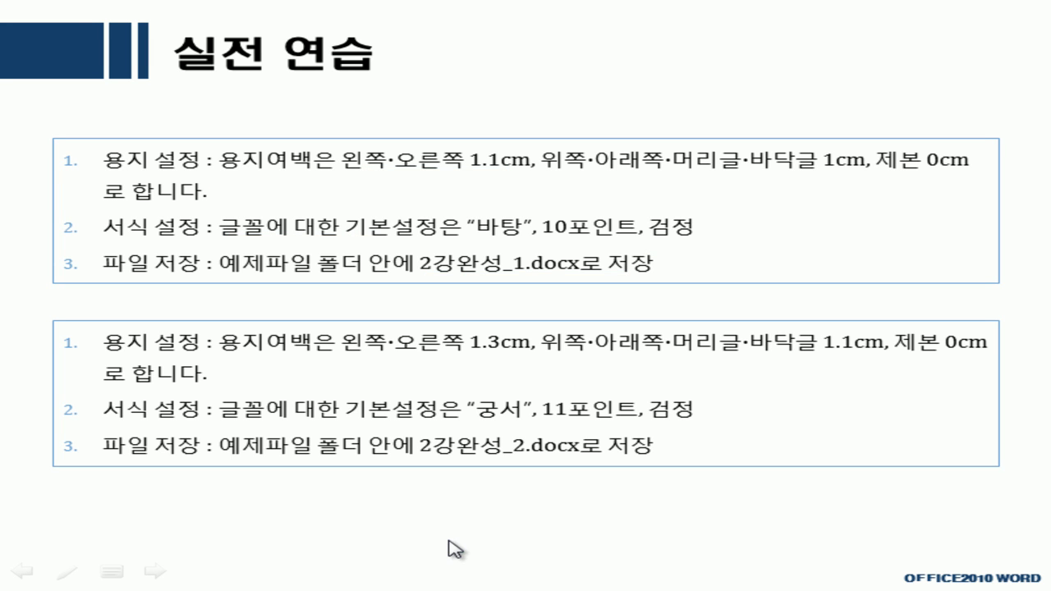
Switch to the blank Word document and enter page margins of 1 cm for top and bottom and 1.1 cm for left and right.
{"action": "key", "text": "alt+Tab"}
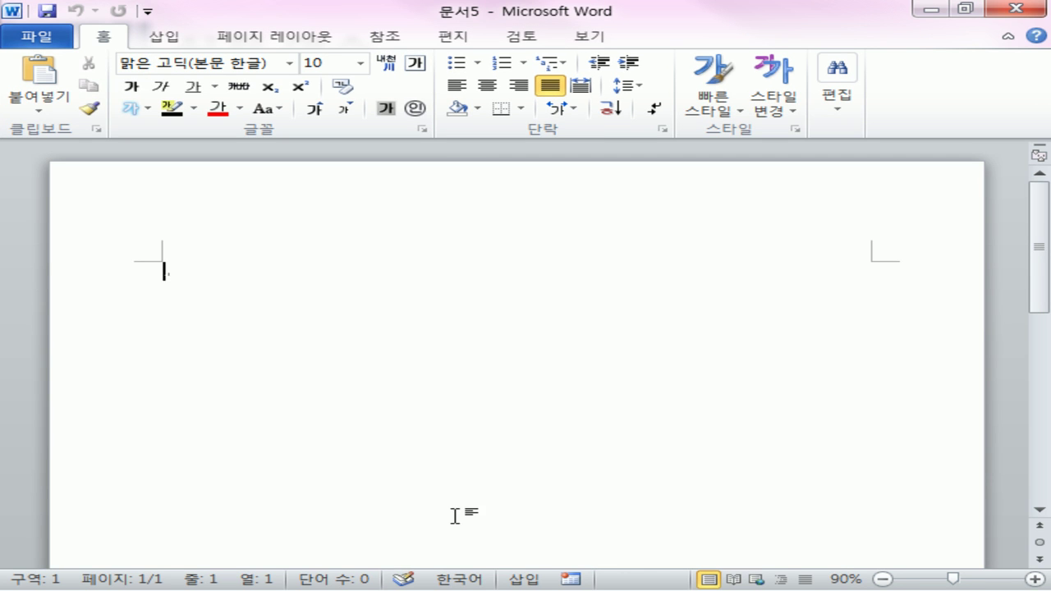
{"action": "left_click", "coordinate": [280, 39]}
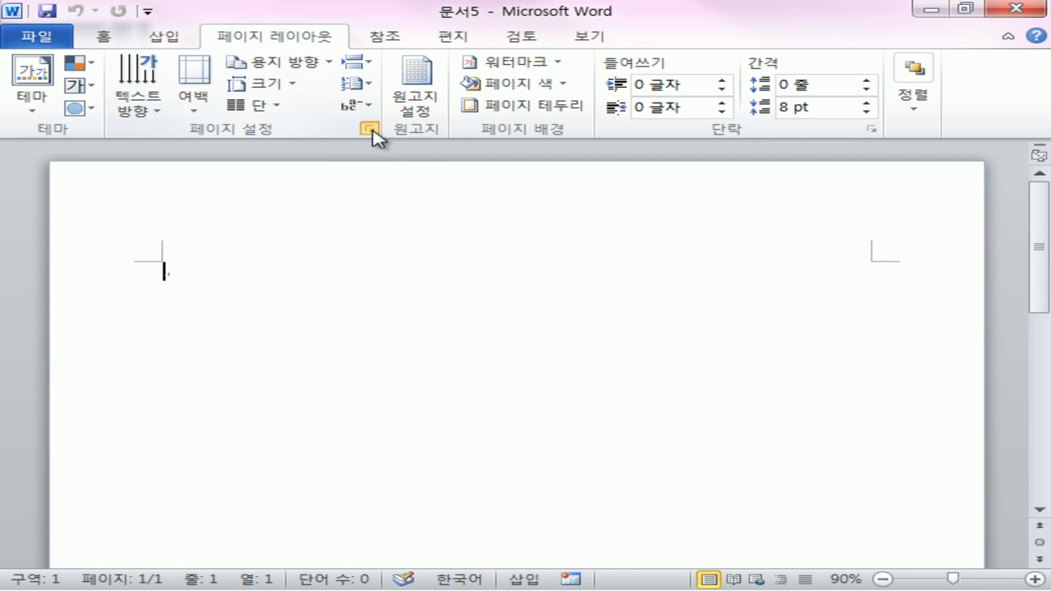
{"action": "left_click", "coordinate": [371, 129]}
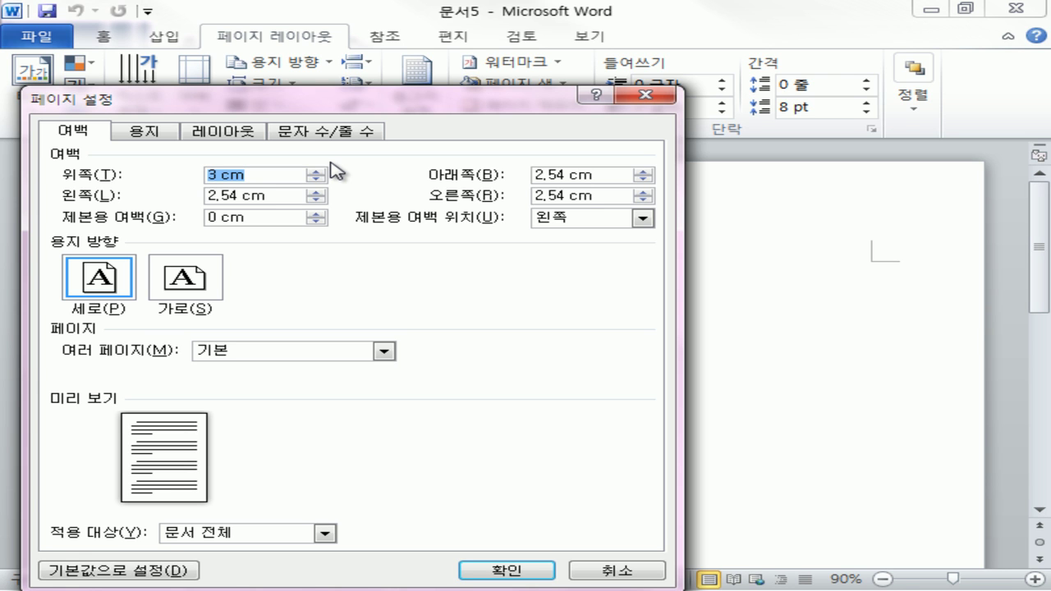
{"action": "type", "text": "1"}
{"action": "key", "text": "Tab"}
{"action": "type", "text": "1"}
{"action": "key", "text": "Tab"}
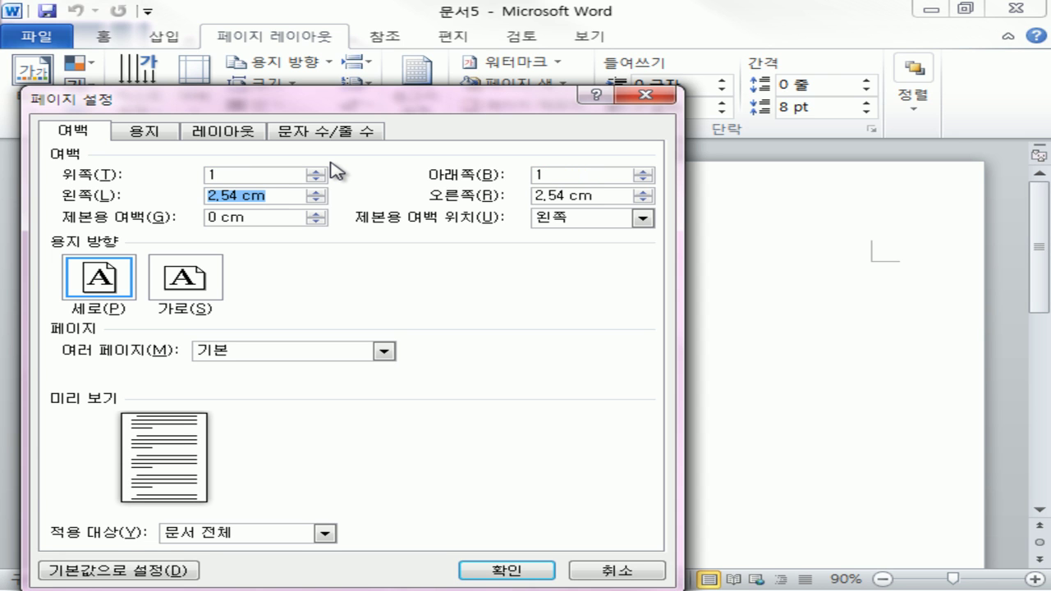
{"action": "type", "text": "1,1"}
{"action": "key", "text": "Tab"}
{"action": "type", "text": "1,1"}
{"action": "key", "text": "Tab"}
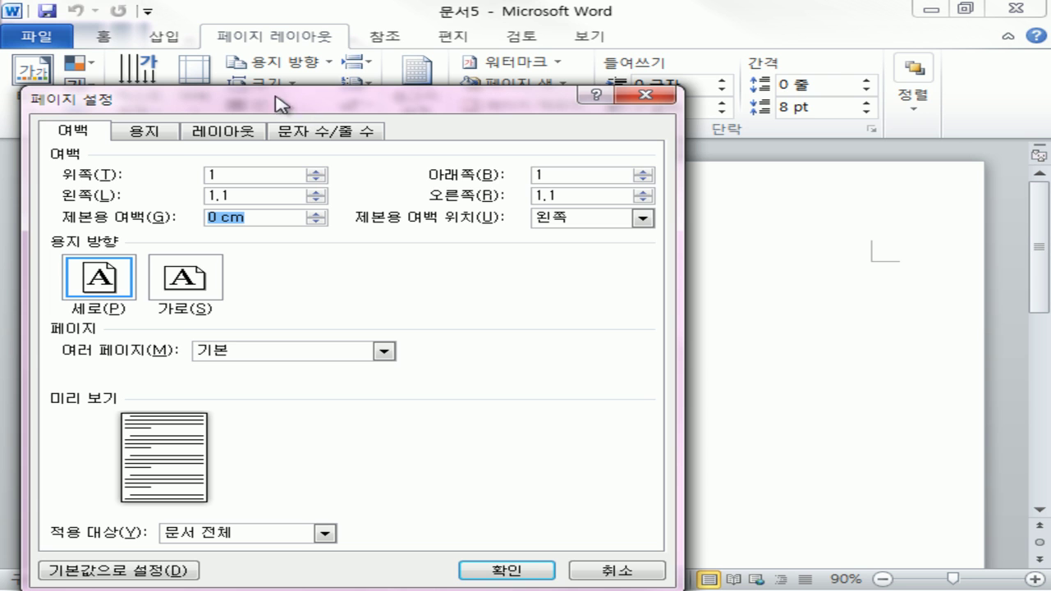
Check the paper size, set the header and footer distances from the edge to 1 cm, and apply the page setup.
{"action": "left_click", "coordinate": [155, 132]}
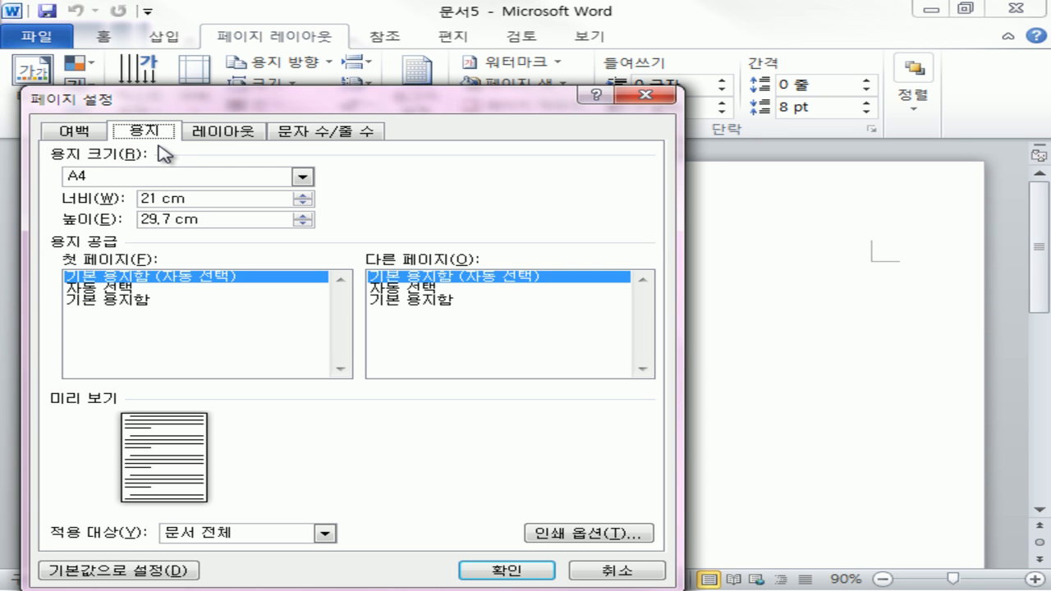
{"action": "left_click", "coordinate": [161, 148]}
{"action": "mouse_move", "coordinate": [893, 261]}
{"action": "left_mouse_down"}
{"action": "mouse_move", "coordinate": [789, 276]}
{"action": "mouse_move", "coordinate": [841, 240]}
{"action": "mouse_move", "coordinate": [789, 246]}
{"action": "mouse_move", "coordinate": [854, 265]}
{"action": "left_mouse_up"}
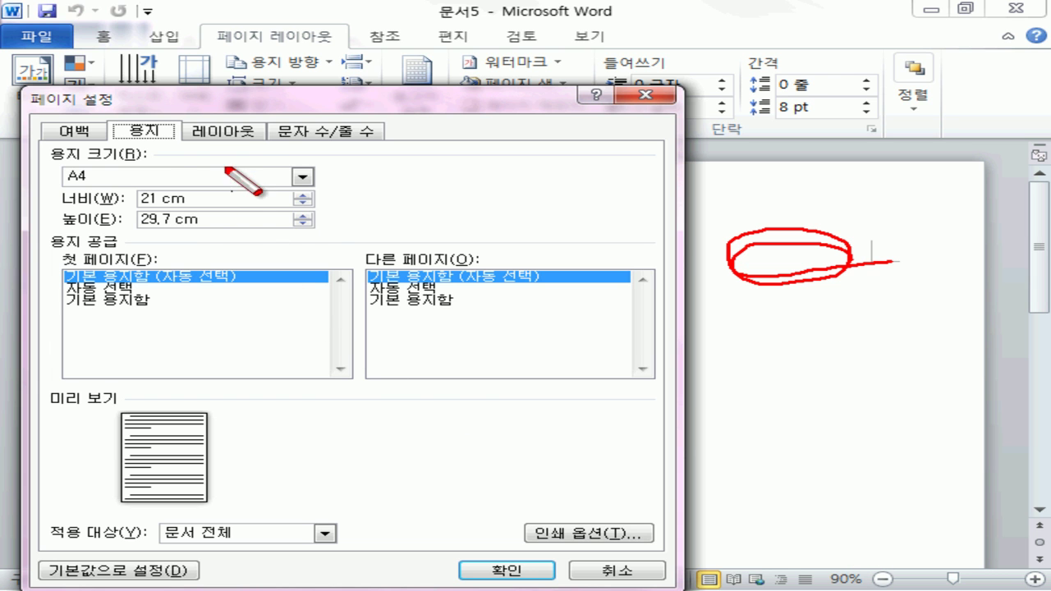
{"action": "left_click", "coordinate": [226, 138]}
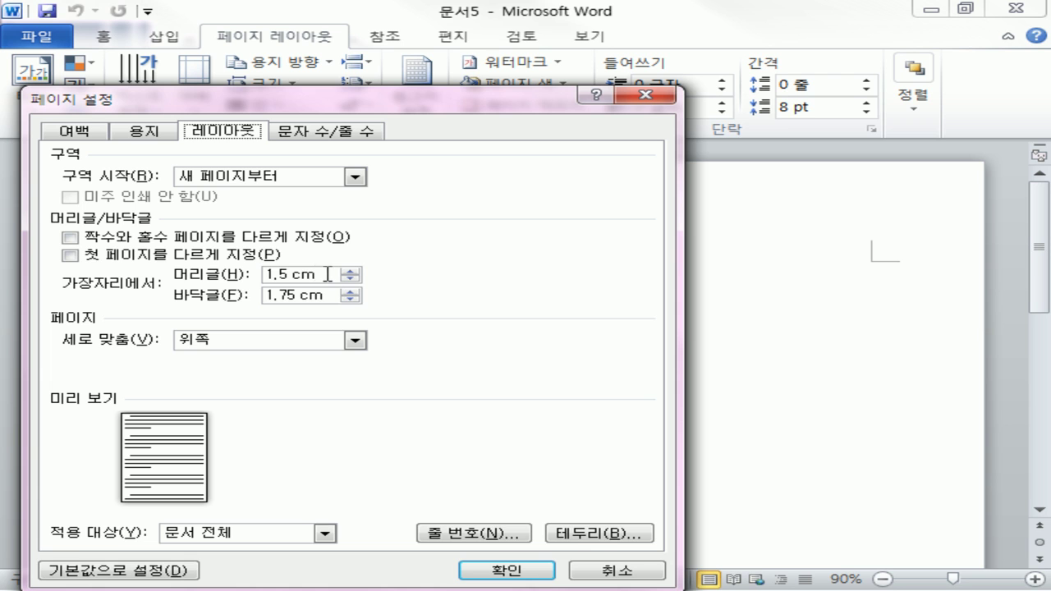
{"action": "left_click_drag", "start_coordinate": [328, 274], "coordinate": [95, 278]}
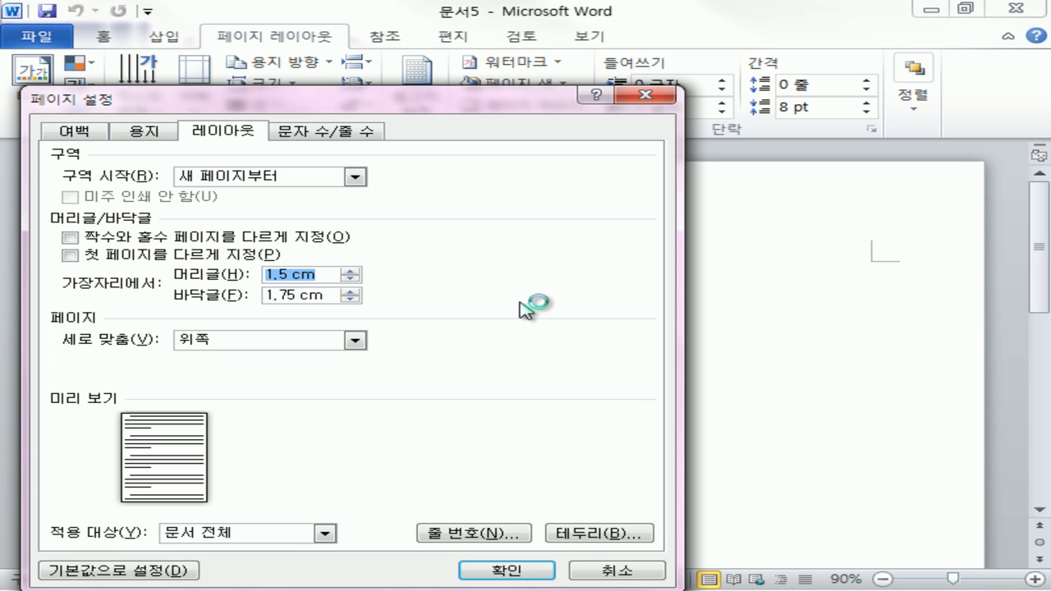
{"action": "type", "text": "1"}
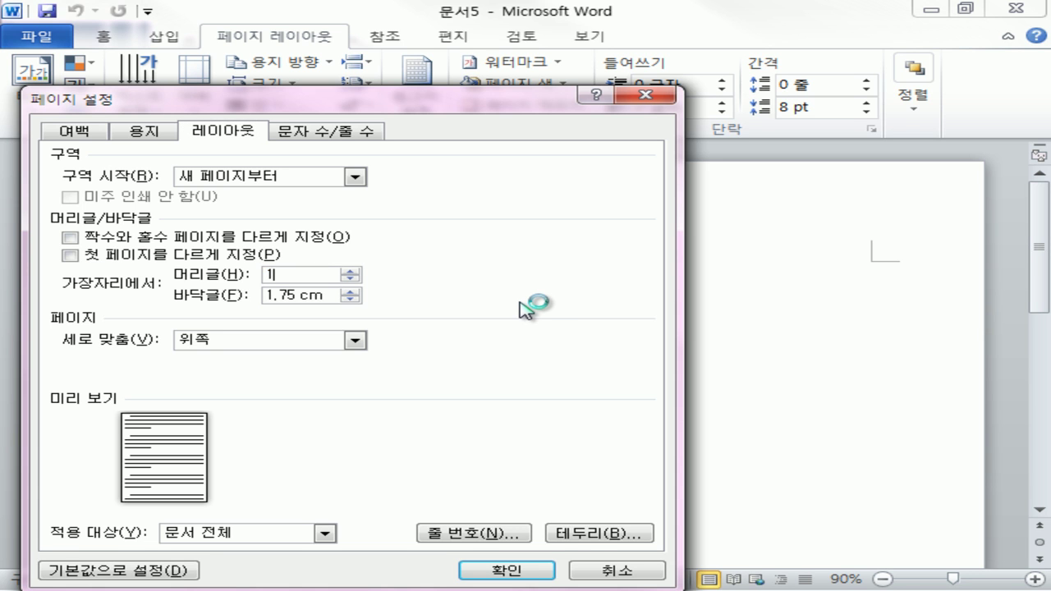
{"action": "key", "text": "Tab"}
{"action": "type", "text": "1"}
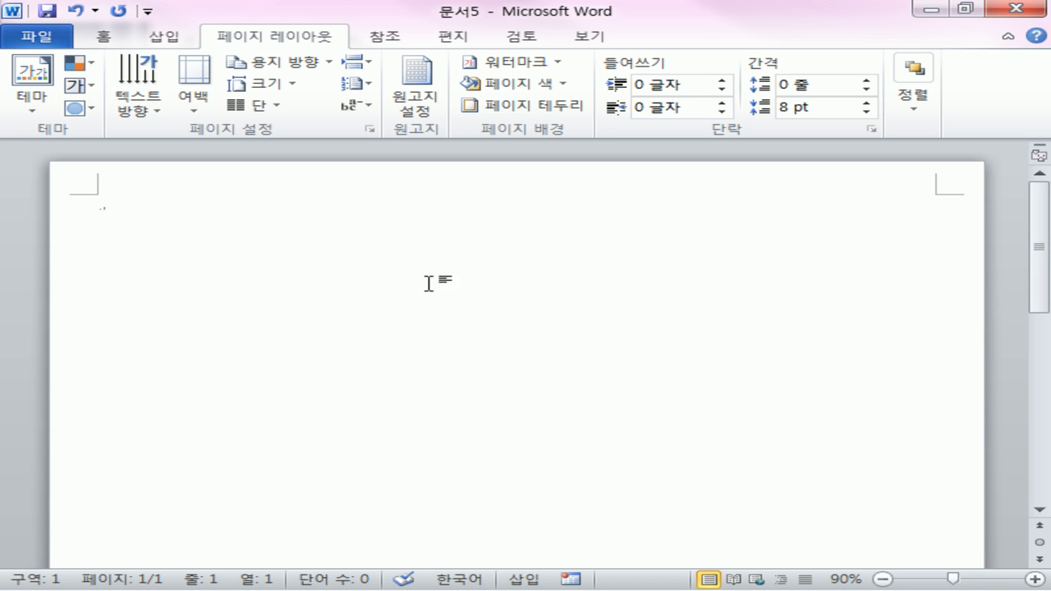
In the Font dialog, set the Korean font to 바탕.
{"action": "left_click", "coordinate": [105, 38]}
{"action": "left_click", "coordinate": [423, 130]}
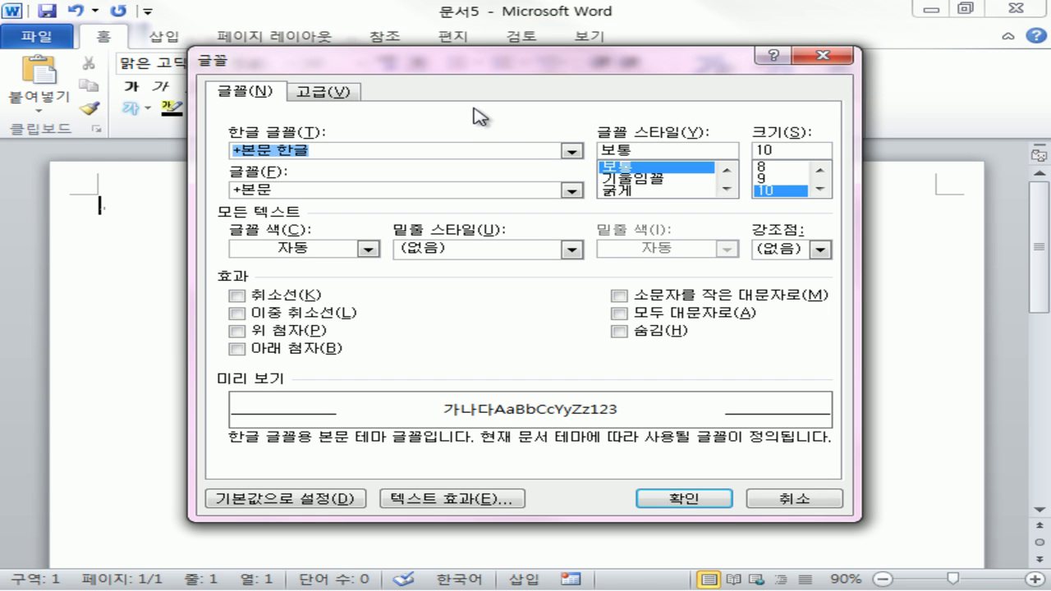
{"action": "left_click", "coordinate": [572, 151]}
{"action": "scroll", "coordinate": [460, 205], "scroll_direction": "down", "scroll_amount": 5}
{"action": "scroll", "coordinate": [459, 204], "scroll_direction": "down", "scroll_amount": 10}
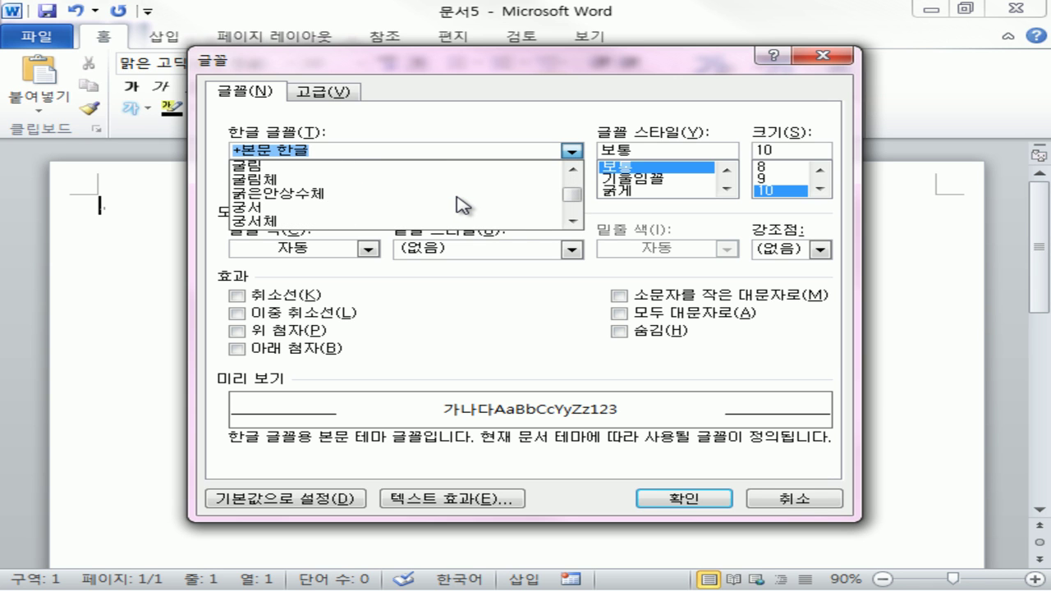
{"action": "scroll", "coordinate": [460, 204], "scroll_direction": "down", "scroll_amount": 3}
{"action": "scroll", "coordinate": [464, 204], "scroll_direction": "up", "scroll_amount": 5}
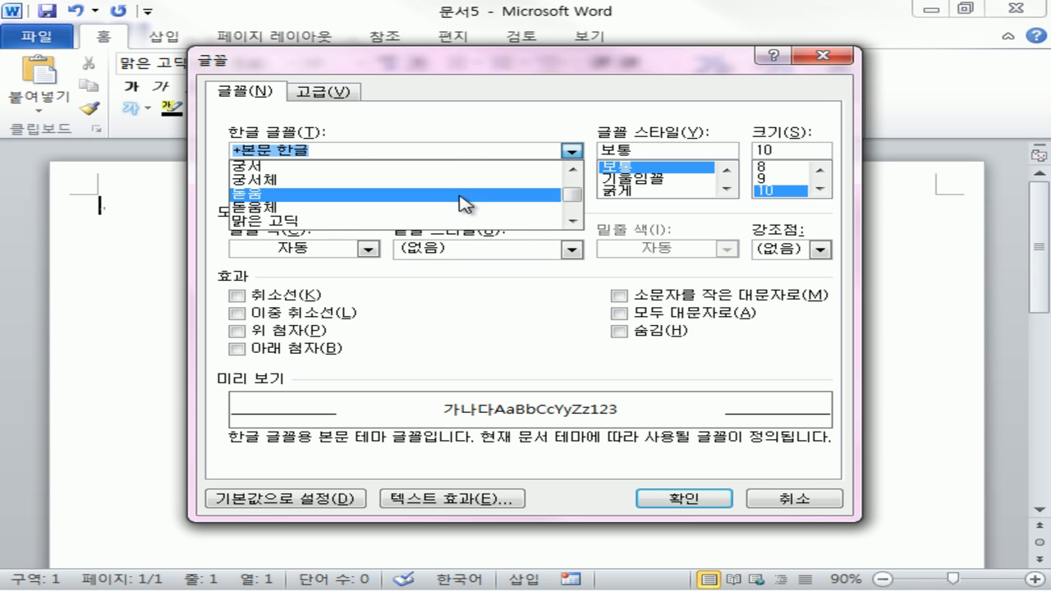
{"action": "scroll", "coordinate": [468, 203], "scroll_direction": "down", "scroll_amount": 3}
{"action": "scroll", "coordinate": [468, 203], "scroll_direction": "down", "scroll_amount": 8}
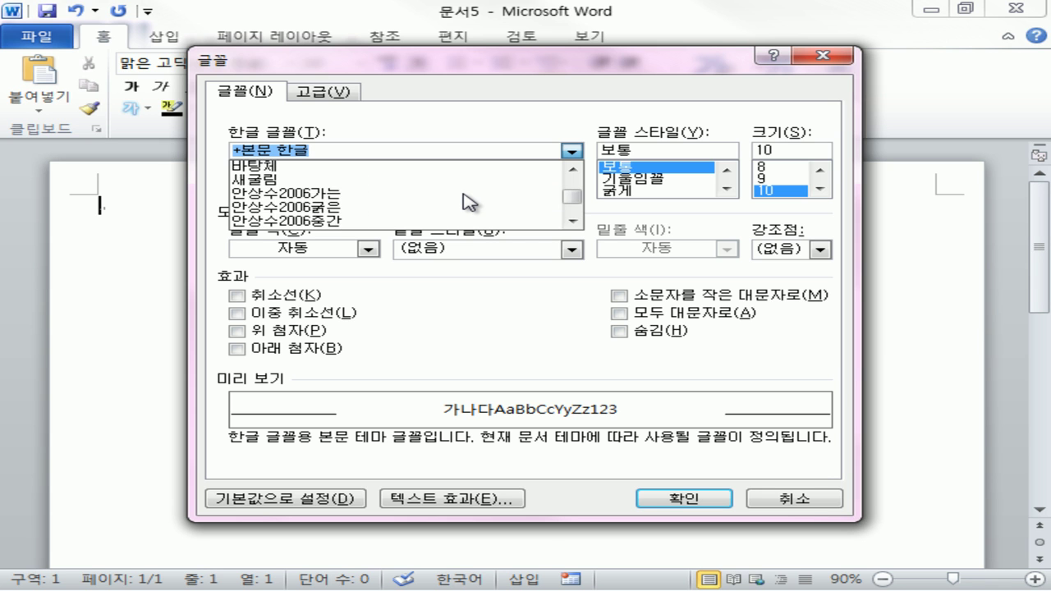
{"action": "scroll", "coordinate": [468, 203], "scroll_direction": "down", "scroll_amount": 10}
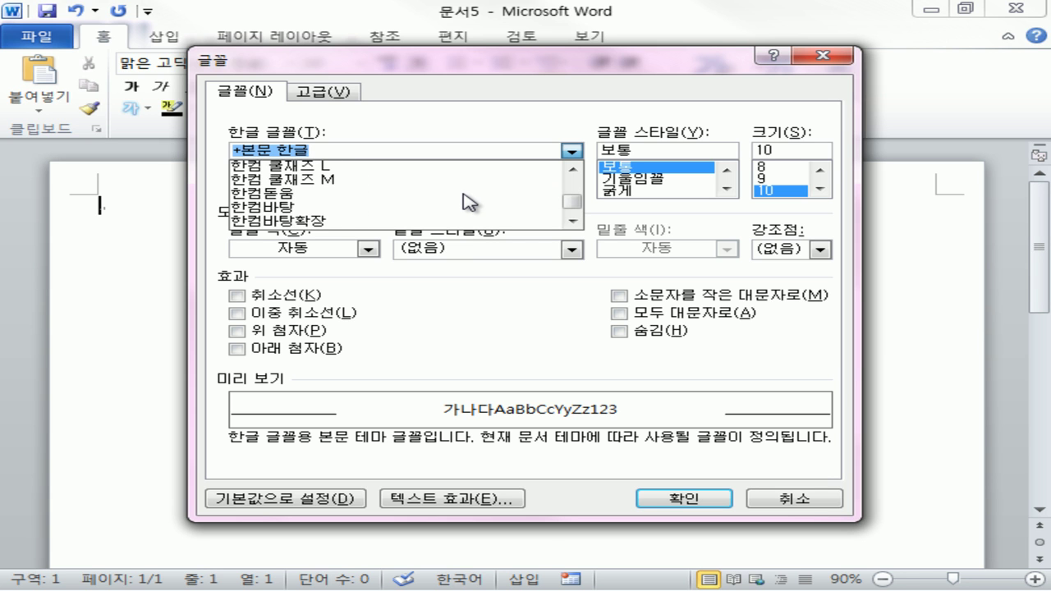
{"action": "scroll", "coordinate": [469, 203], "scroll_direction": "up", "scroll_amount": 11}
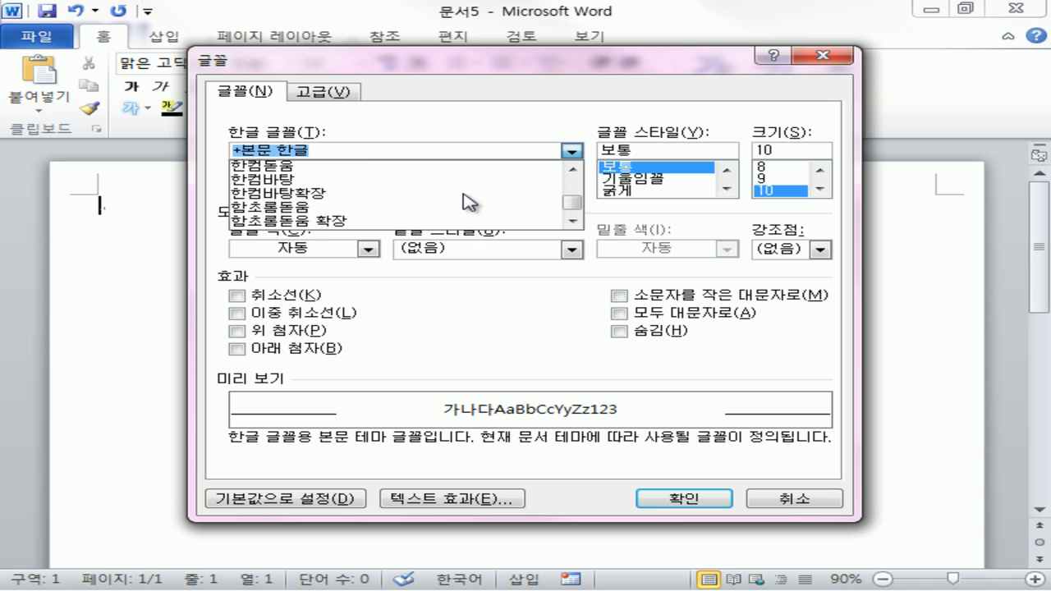
{"action": "scroll", "coordinate": [468, 203], "scroll_direction": "up", "scroll_amount": 5}
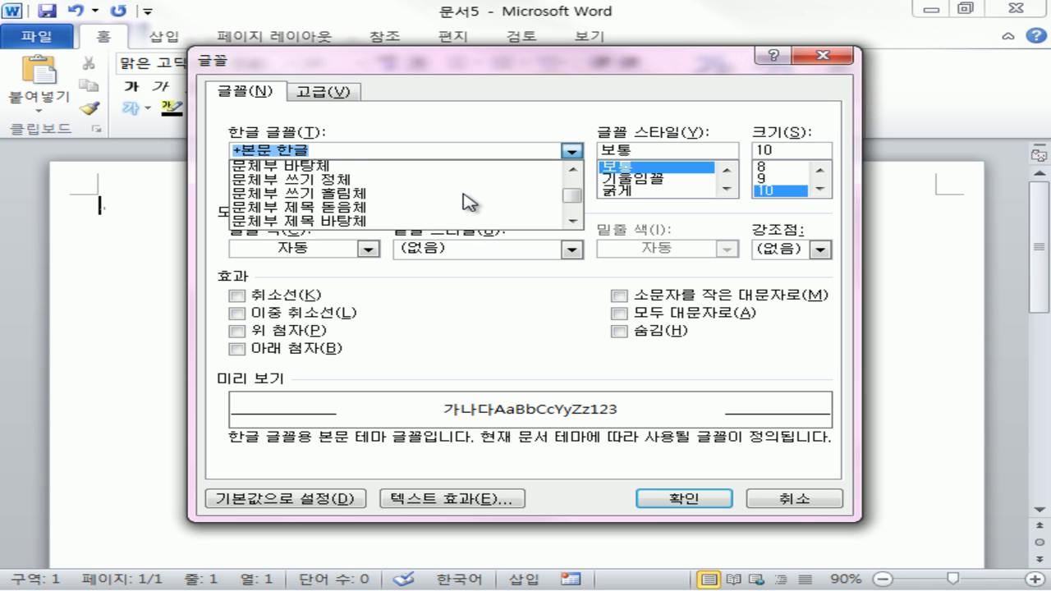
{"action": "left_click", "coordinate": [340, 209]}
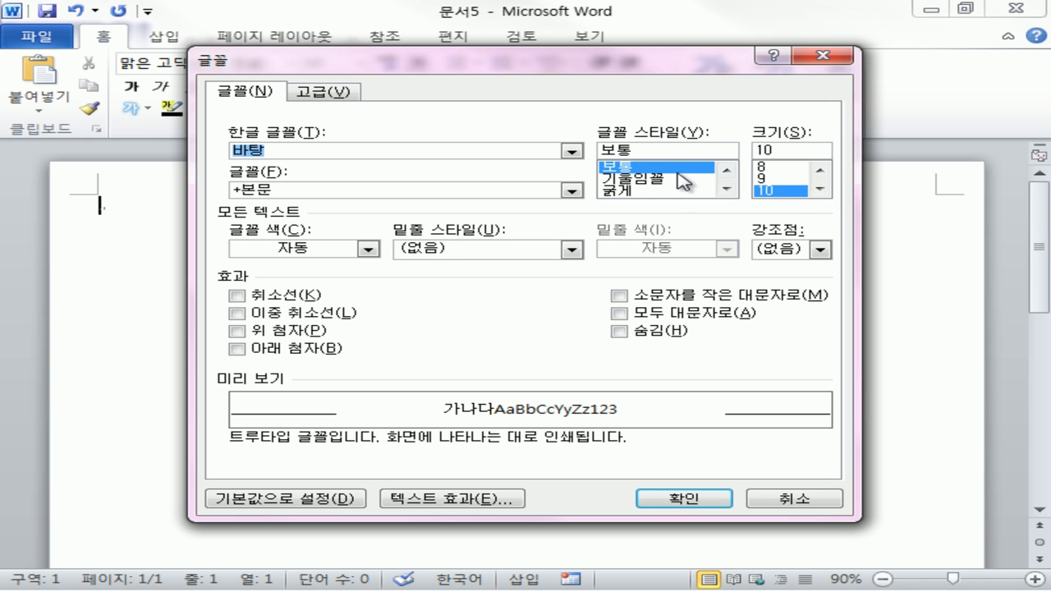
Keep the font size at 10 and set the font color to black from the theme colors.
{"action": "left_click", "coordinate": [786, 194]}
{"action": "key", "text": "ctrl+shift+d"}
{"action": "mouse_move", "coordinate": [776, 160]}
{"action": "left_mouse_down"}
{"action": "mouse_move", "coordinate": [786, 154]}
{"action": "mouse_move", "coordinate": [741, 176]}
{"action": "left_mouse_up"}
{"action": "key", "text": "Escape"}
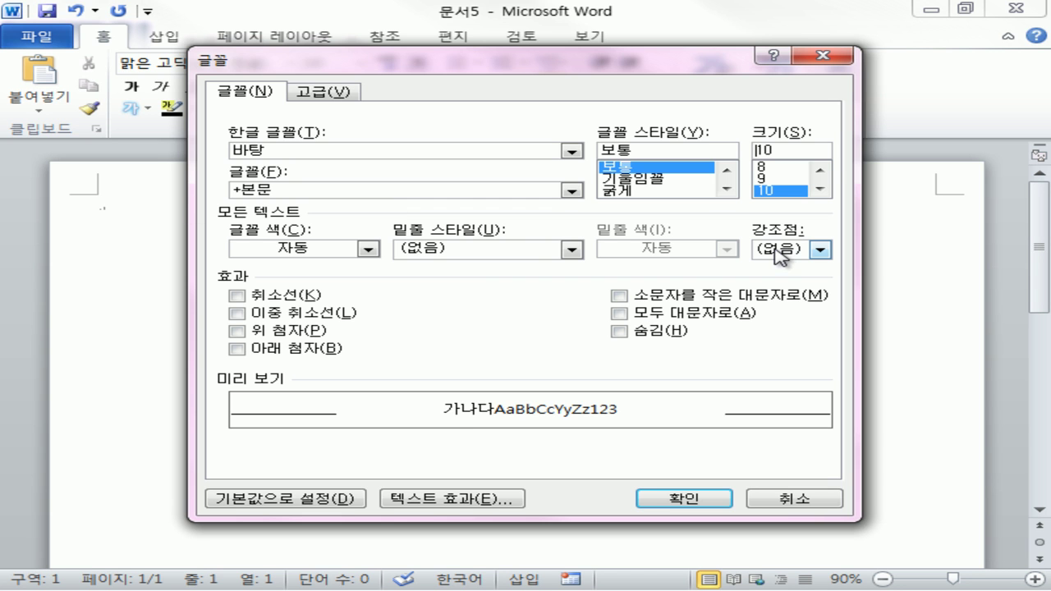
{"action": "left_click", "coordinate": [369, 250]}
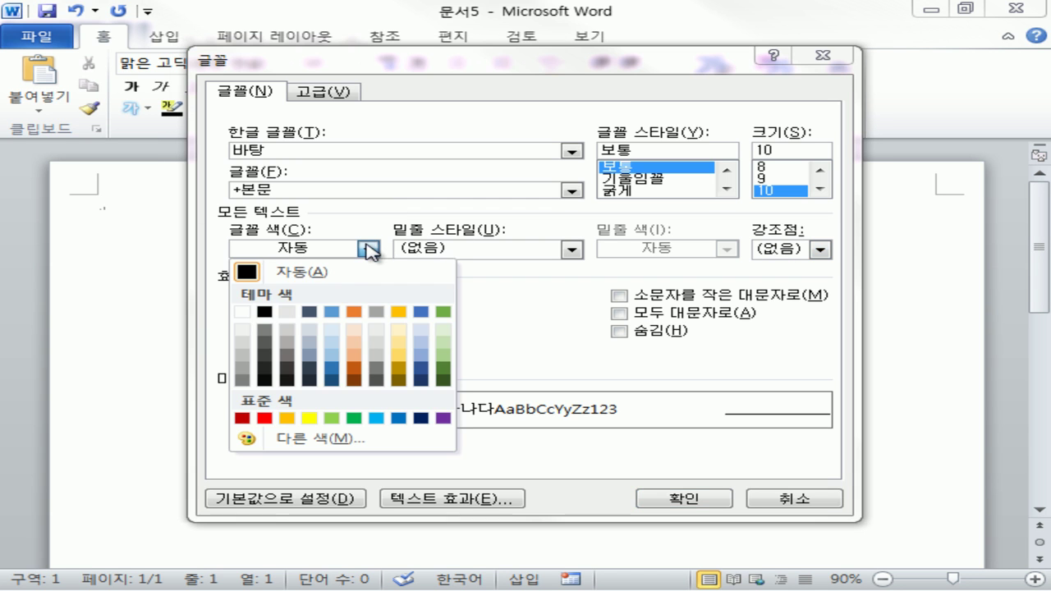
{"action": "left_click", "coordinate": [264, 312]}
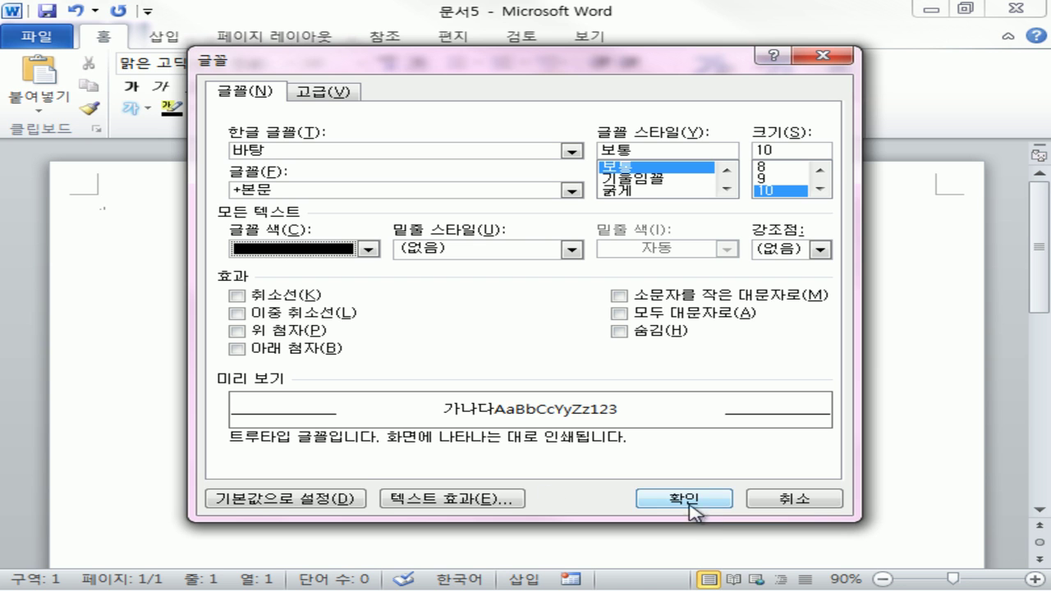
Set these font settings as the default for this document only (이 문서만).
{"action": "left_click", "coordinate": [308, 499]}
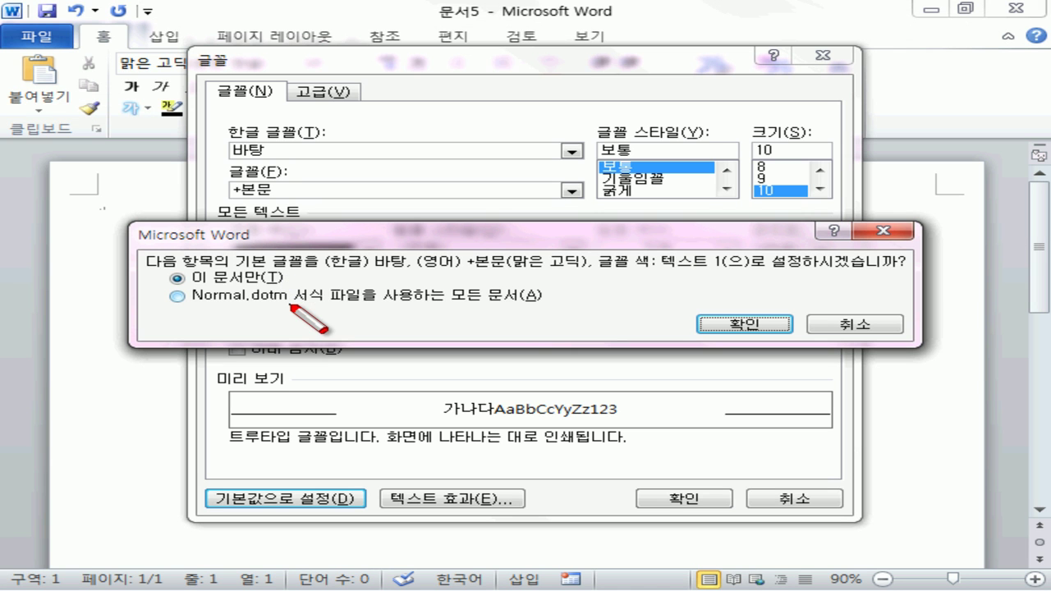
{"action": "left_click_drag", "start_coordinate": [291, 305], "coordinate": [494, 311]}
{"action": "left_click_drag", "start_coordinate": [214, 312], "coordinate": [251, 316]}
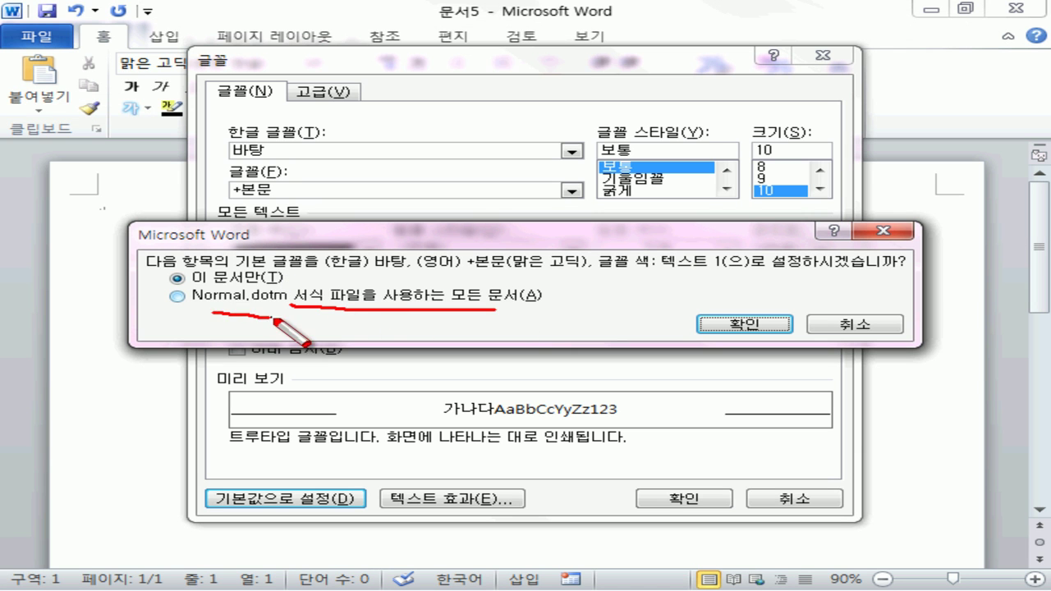
{"action": "left_click_drag", "start_coordinate": [495, 310], "coordinate": [519, 313]}
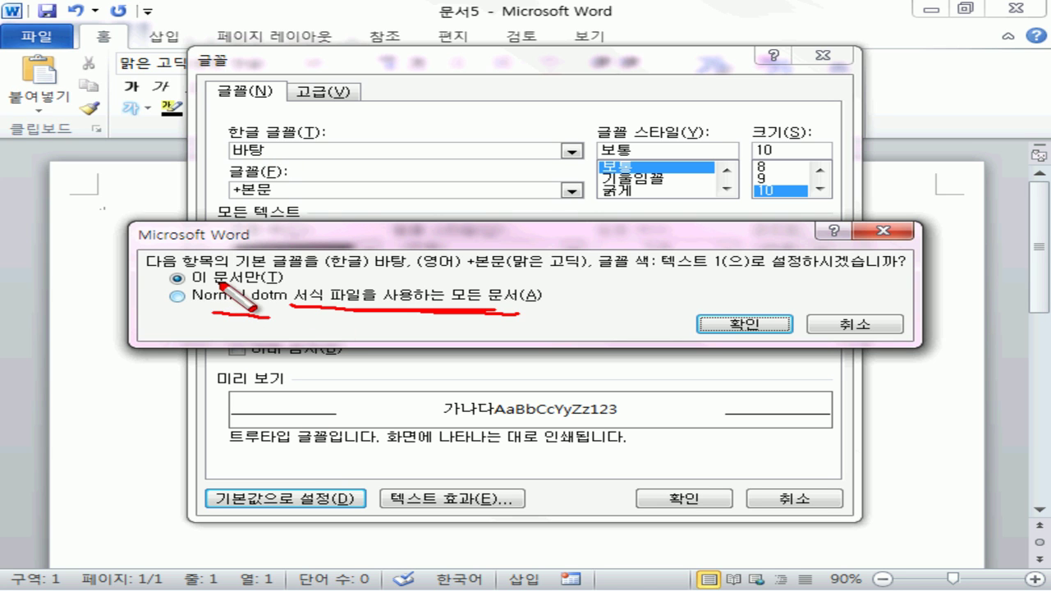
{"action": "left_click_drag", "start_coordinate": [293, 287], "coordinate": [355, 291]}
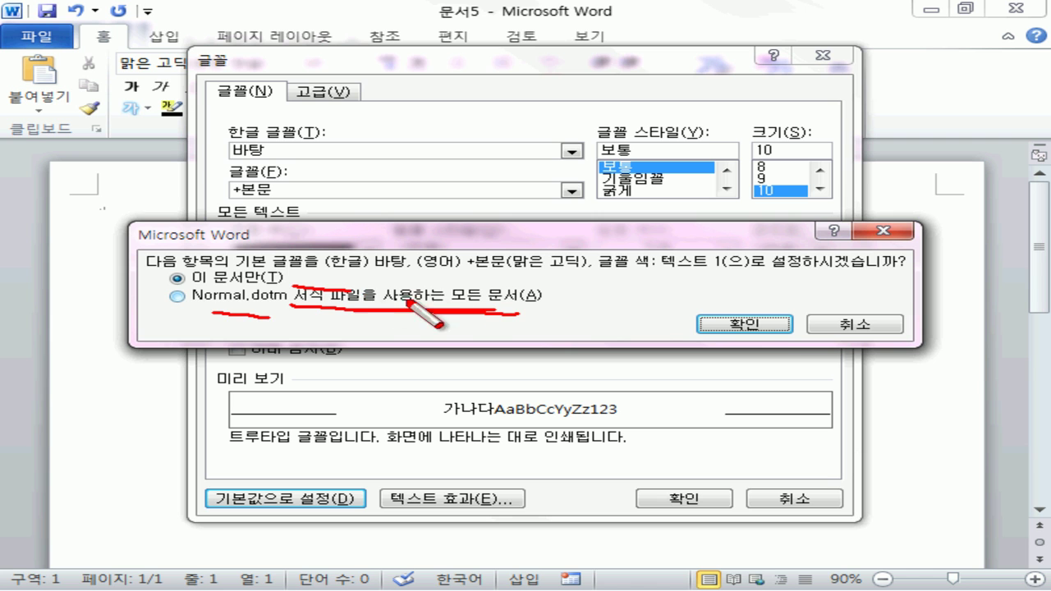
{"action": "left_click", "coordinate": [764, 324]}
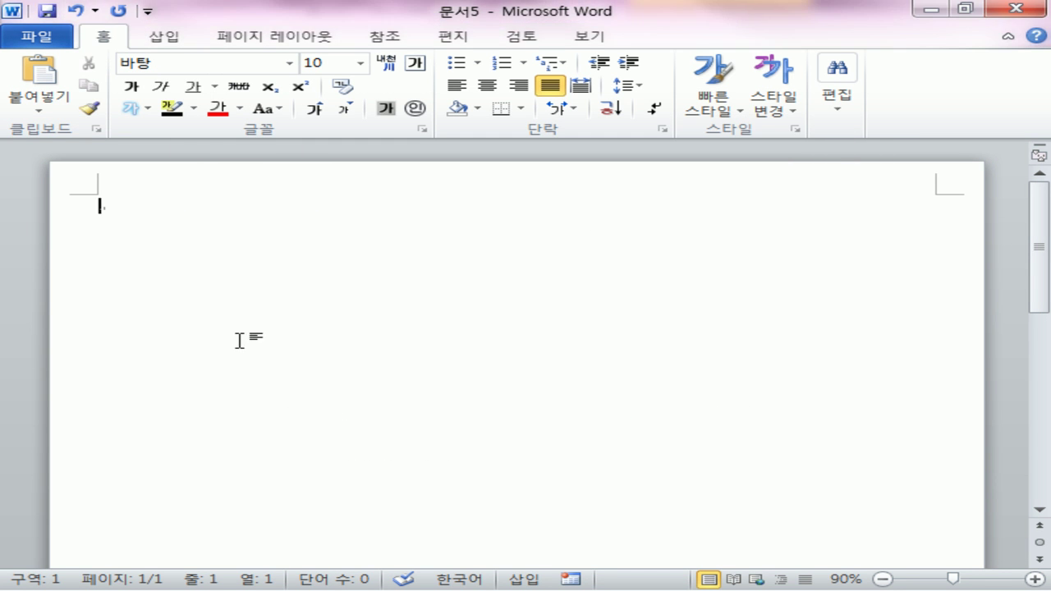
Save the document as 2강완성_1.docx in the 1W예제파일 folder.
{"action": "left_click", "coordinate": [47, 11]}
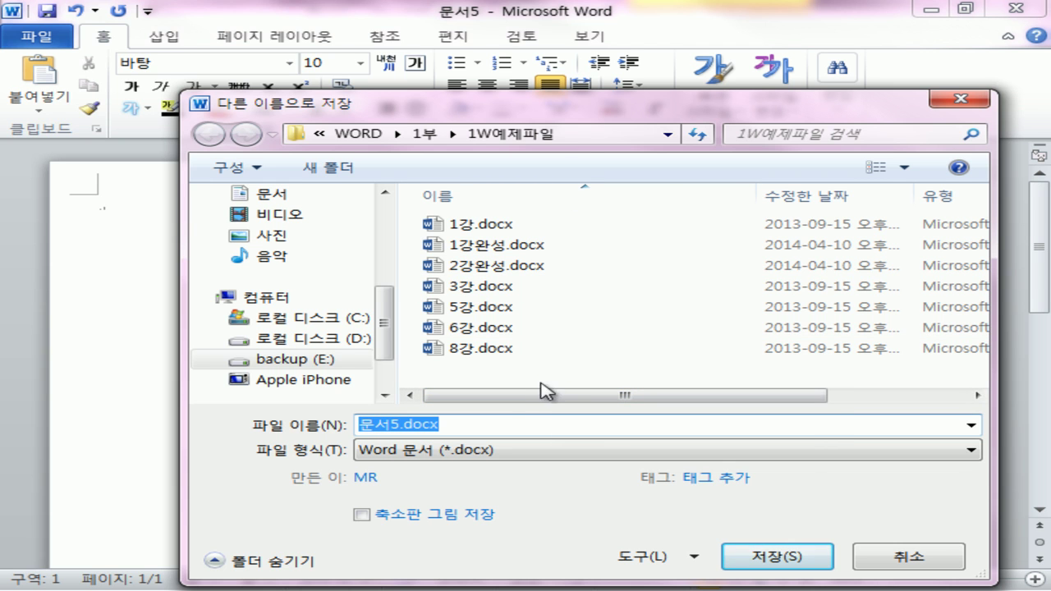
{"action": "type", "text": "2"}
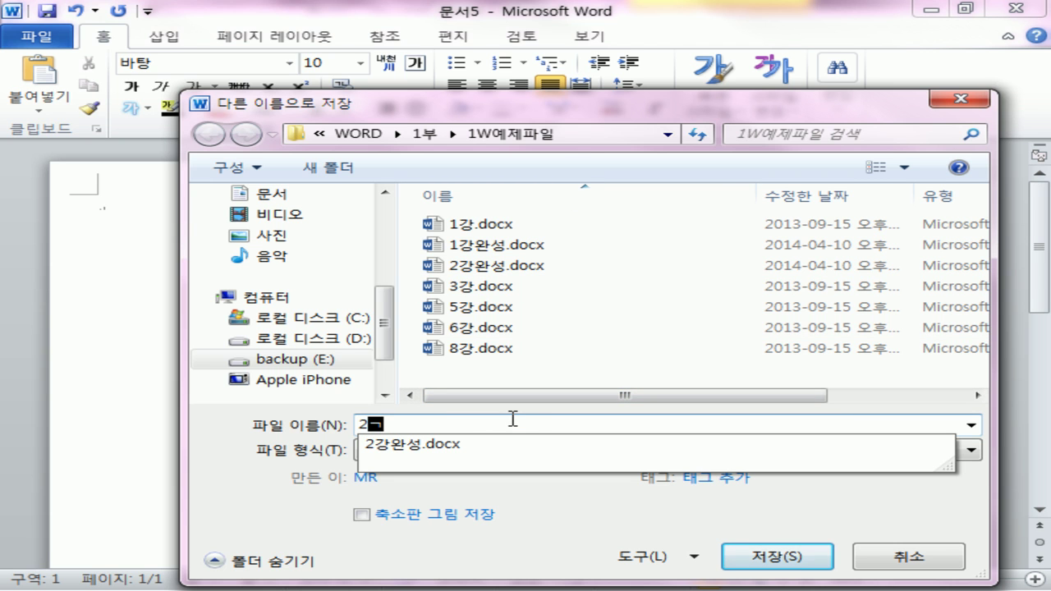
{"action": "type", "text": "강완서"}
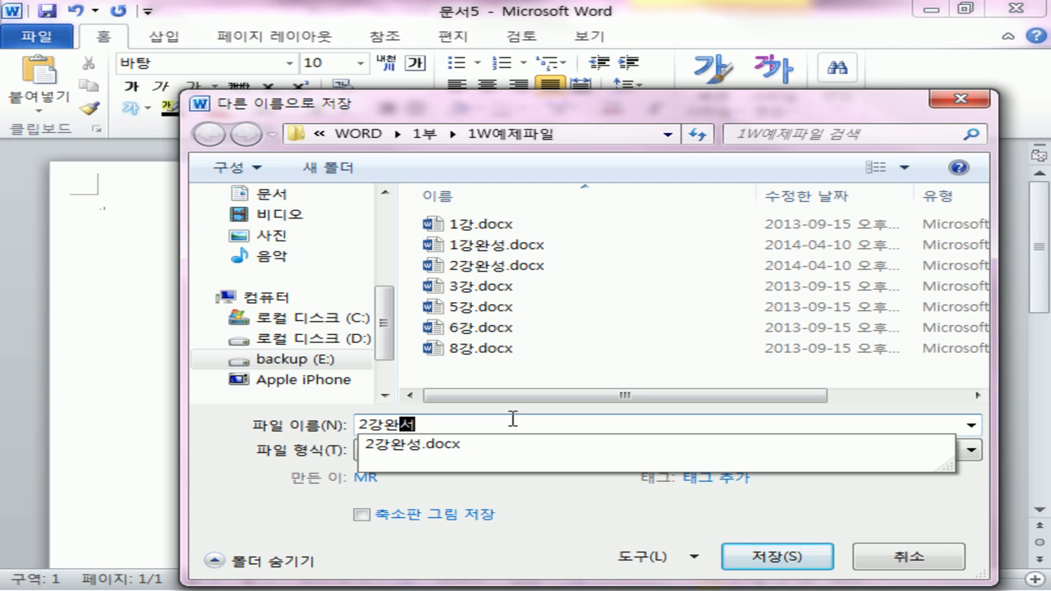
{"action": "type", "text": "_1"}
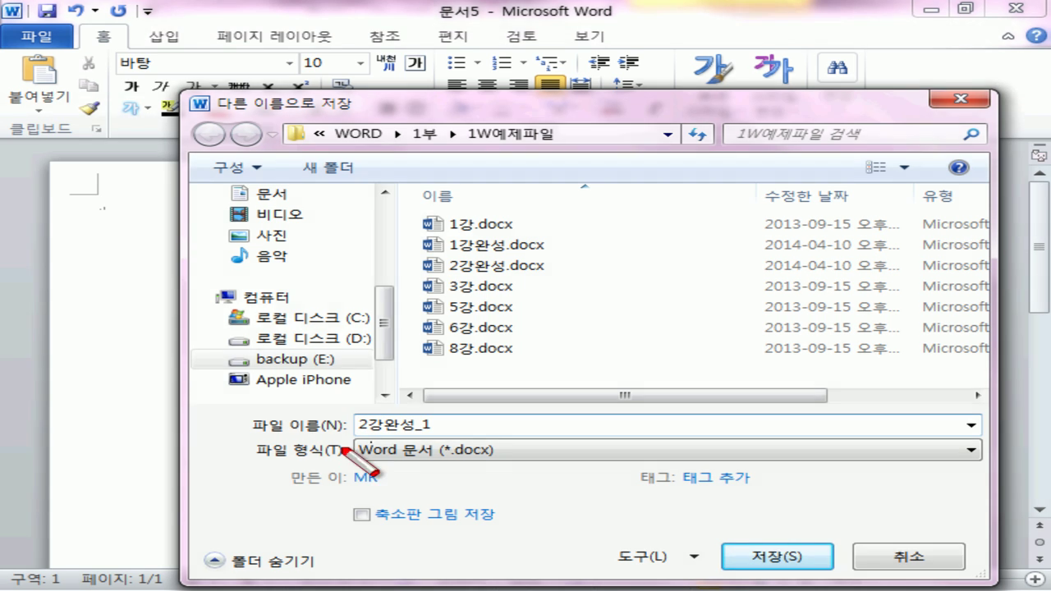
{"action": "left_click", "coordinate": [749, 550]}
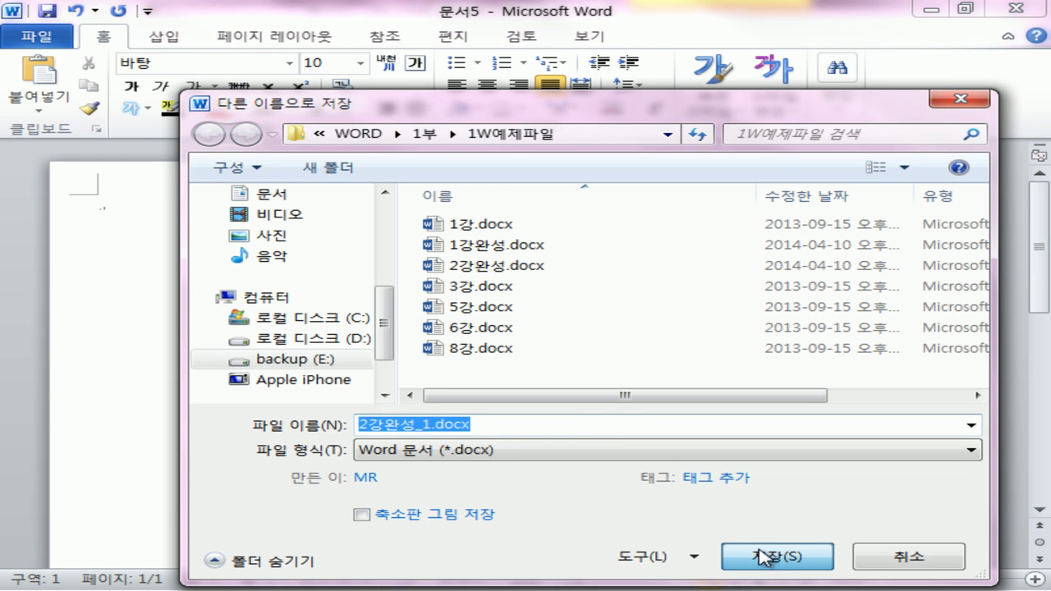
Create another blank document from the 새 문서 template.
{"action": "left_click", "coordinate": [60, 36]}
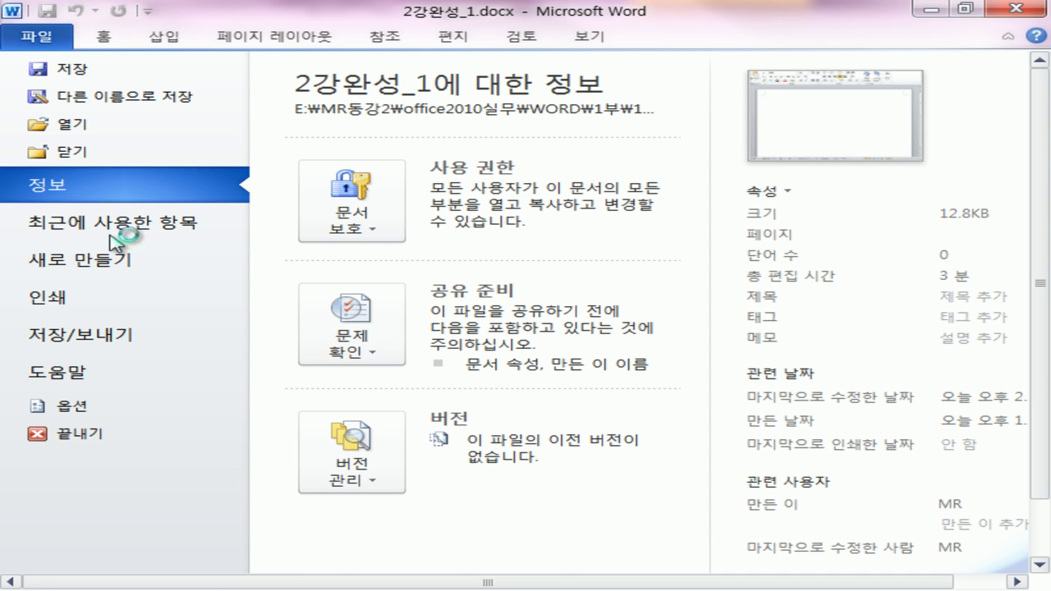
{"action": "left_click", "coordinate": [127, 261]}
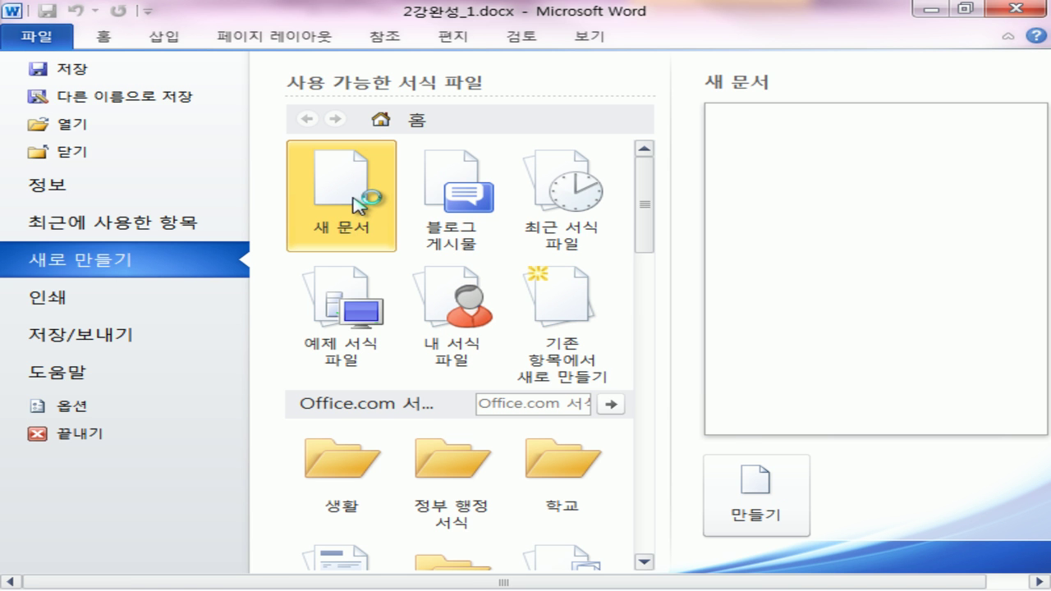
{"action": "left_click", "coordinate": [770, 497]}
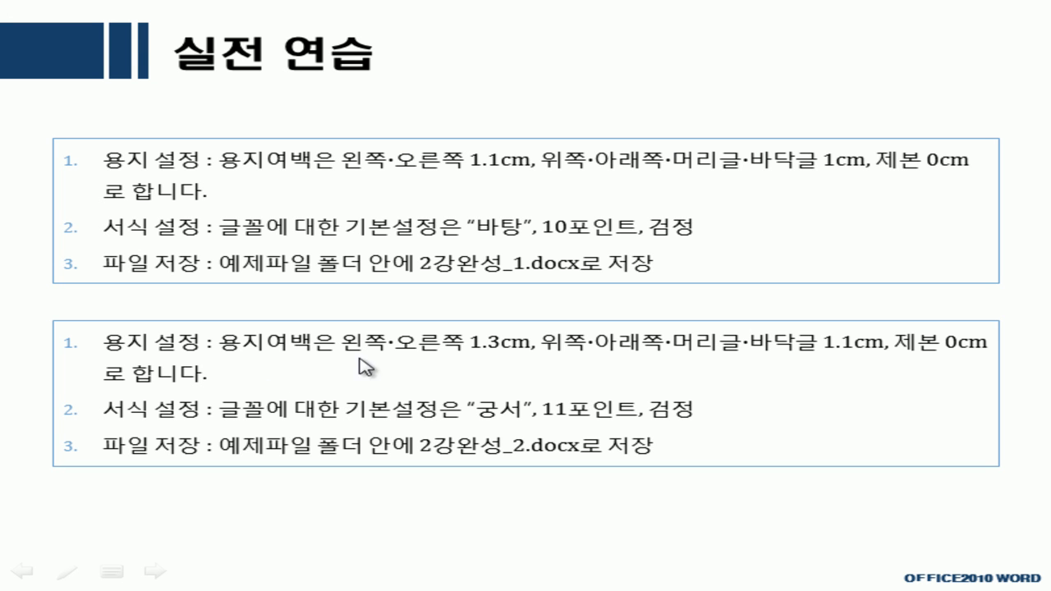
Review the margin, default font and file name requirements of the second exercise on the 실전 연습 slide, then return to Word.
{"action": "key", "text": "ctrl+p"}
{"action": "left_click_drag", "start_coordinate": [464, 353], "coordinate": [508, 355]}
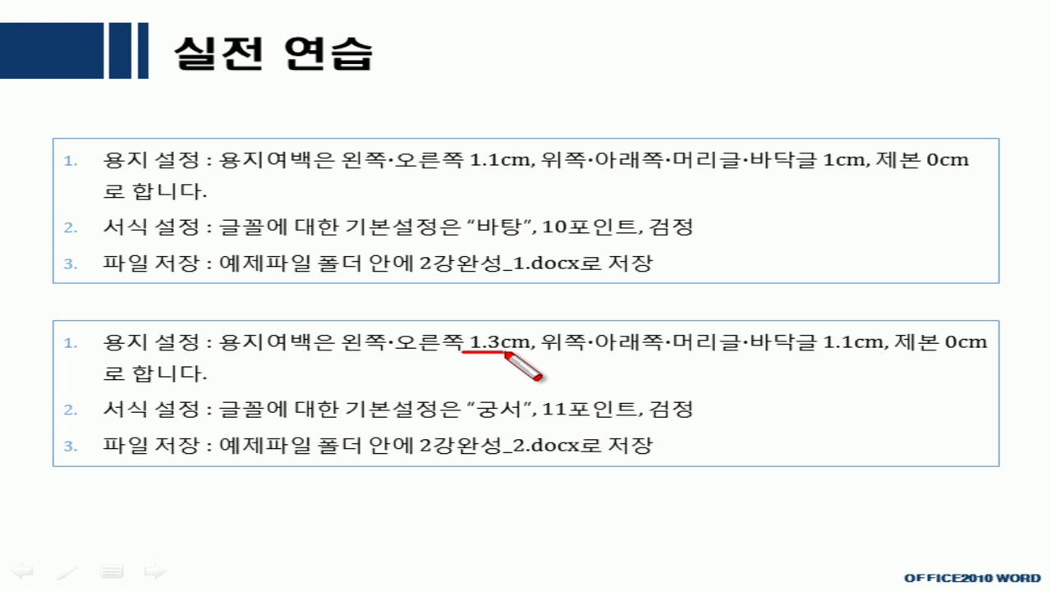
{"action": "left_click_drag", "start_coordinate": [824, 358], "coordinate": [889, 358]}
{"action": "left_click_drag", "start_coordinate": [470, 418], "coordinate": [705, 423]}
{"action": "left_click_drag", "start_coordinate": [565, 461], "coordinate": [393, 462]}
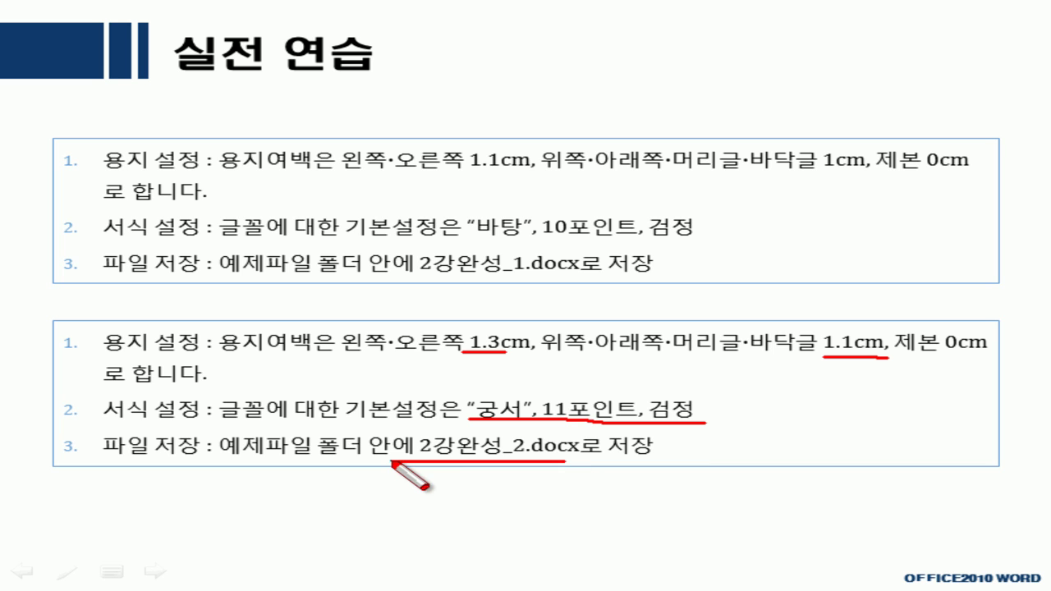
{"action": "key", "text": "Escape"}
{"action": "left_click", "coordinate": [589, 432]}
{"action": "left_click", "coordinate": [505, 379]}
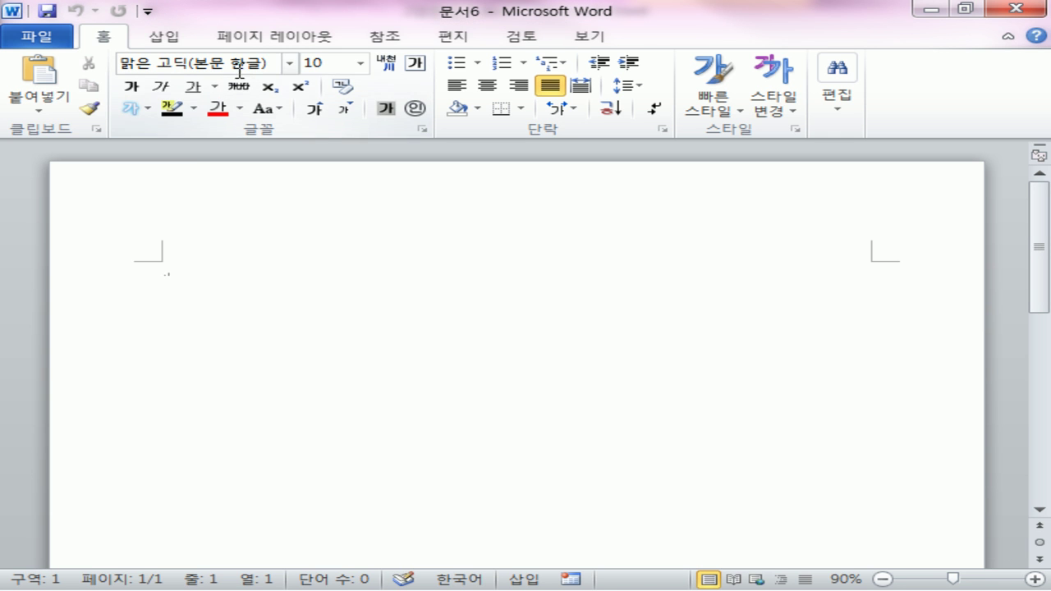
In the new document's page setup, enter top and bottom margins of 1.1 cm.
{"action": "left_click", "coordinate": [230, 47]}
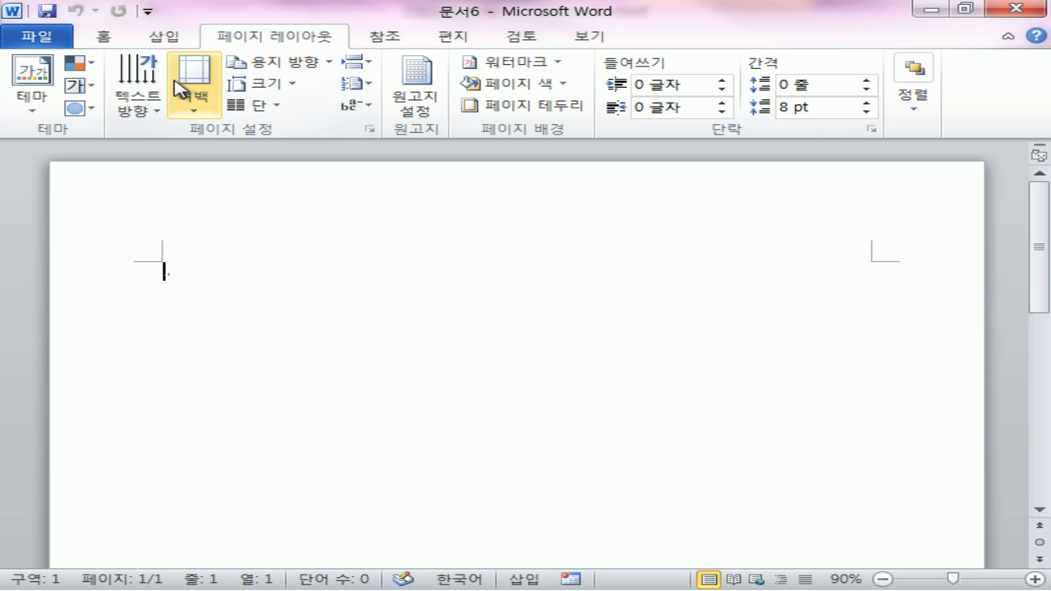
{"action": "left_click", "coordinate": [370, 129]}
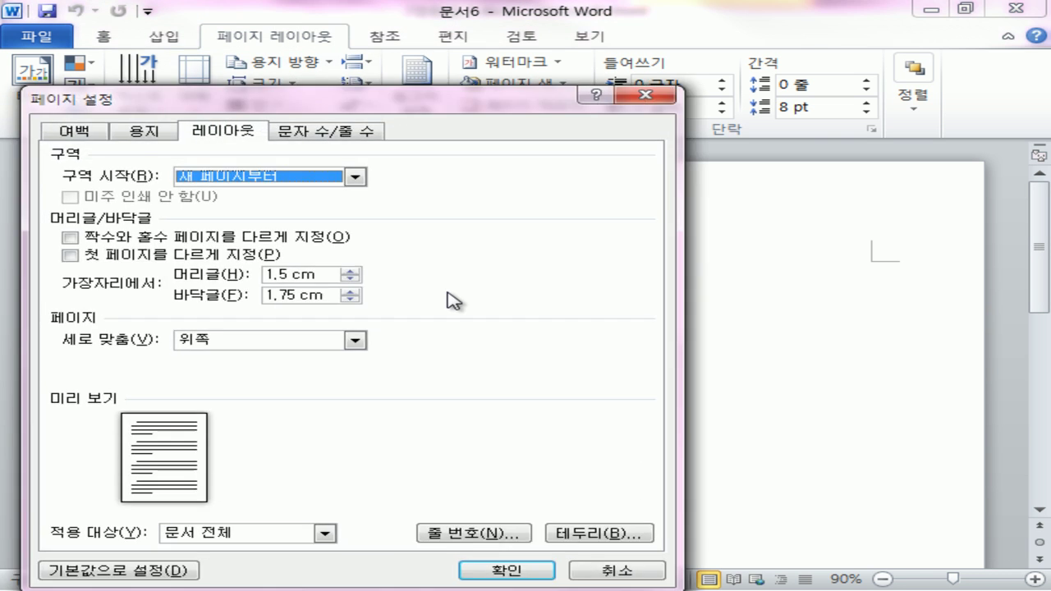
{"action": "left_click", "coordinate": [82, 131]}
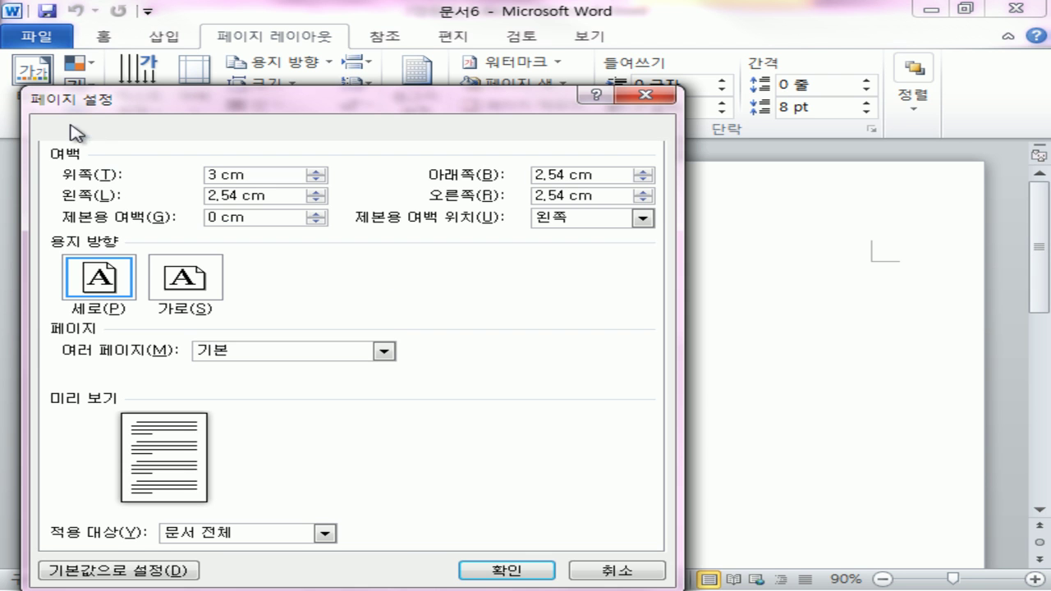
{"action": "left_click_drag", "start_coordinate": [267, 170], "coordinate": [72, 173]}
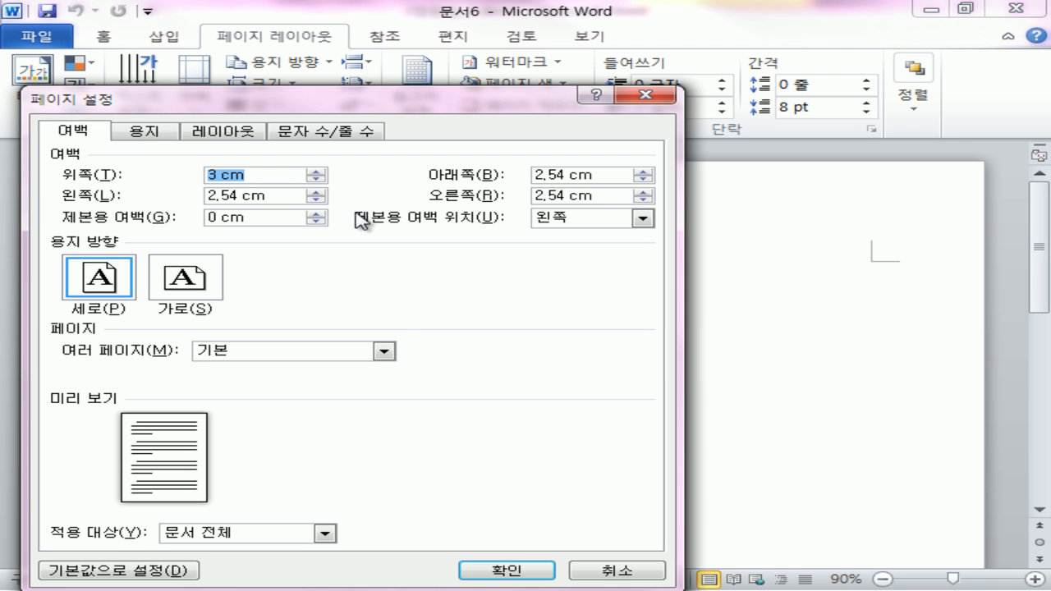
{"action": "type", "text": "1"}
{"action": "key", "text": "Tab"}
{"action": "type", "text": "1.1"}
{"action": "key", "text": "Tab"}
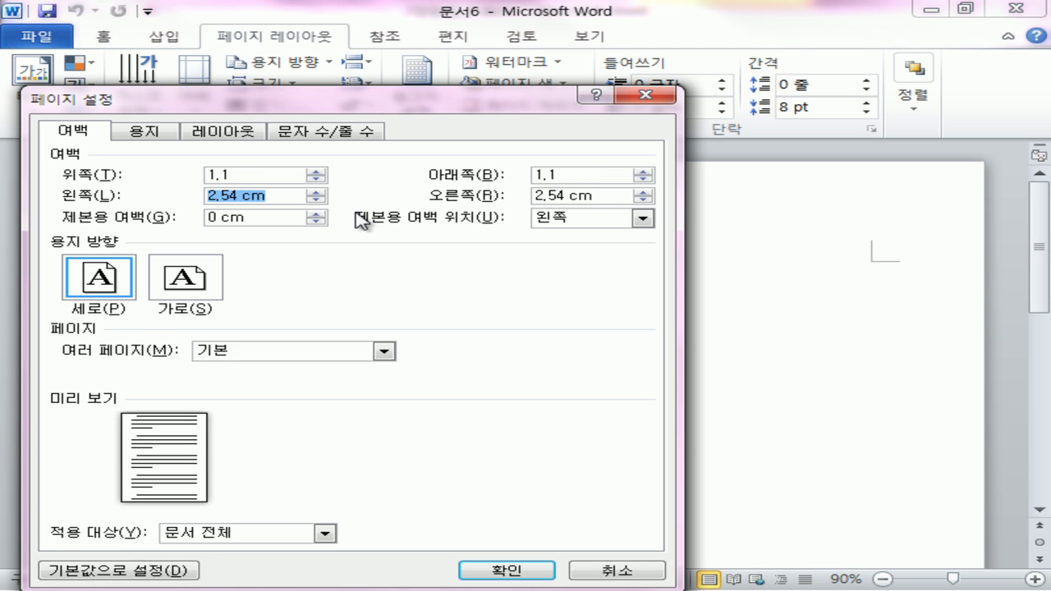
Enter left and right page margins of 1.3 cm.
{"action": "type", "text": "1.1"}
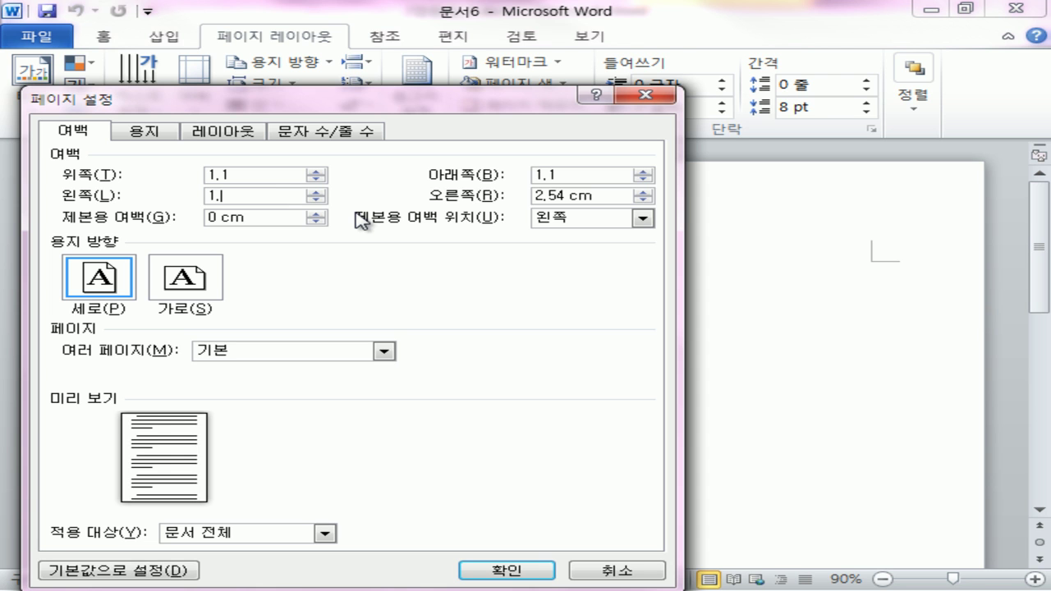
{"action": "type", "text": "3"}
{"action": "key", "text": "Tab"}
{"action": "type", "text": "1."}
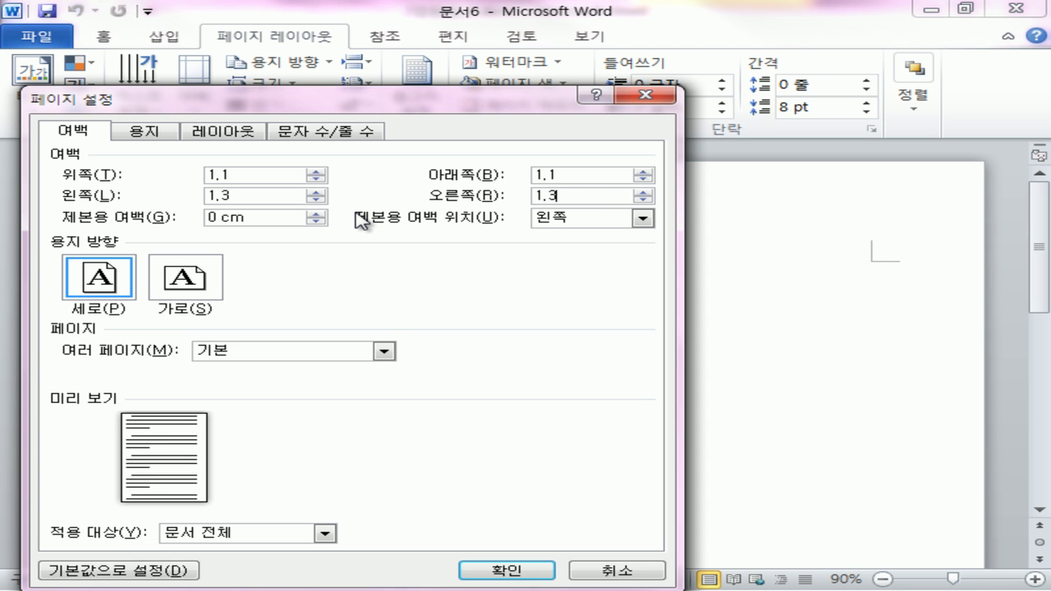
{"action": "type", "text": "3"}
{"action": "key", "text": "Tab"}
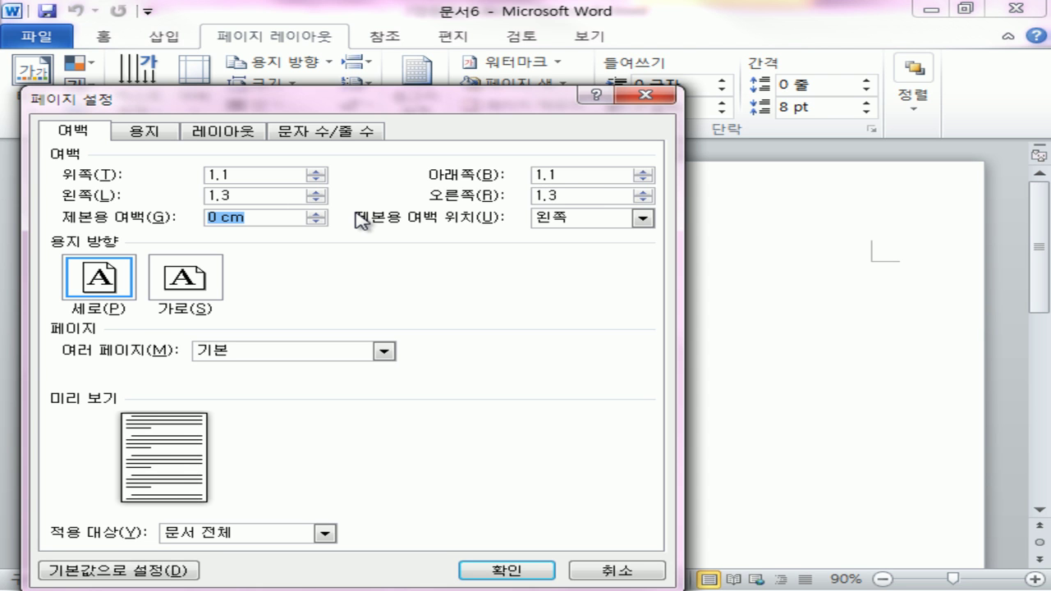
Set the header and footer distances from the page edge to 1.1 cm and apply the page setup.
{"action": "left_click", "coordinate": [235, 135]}
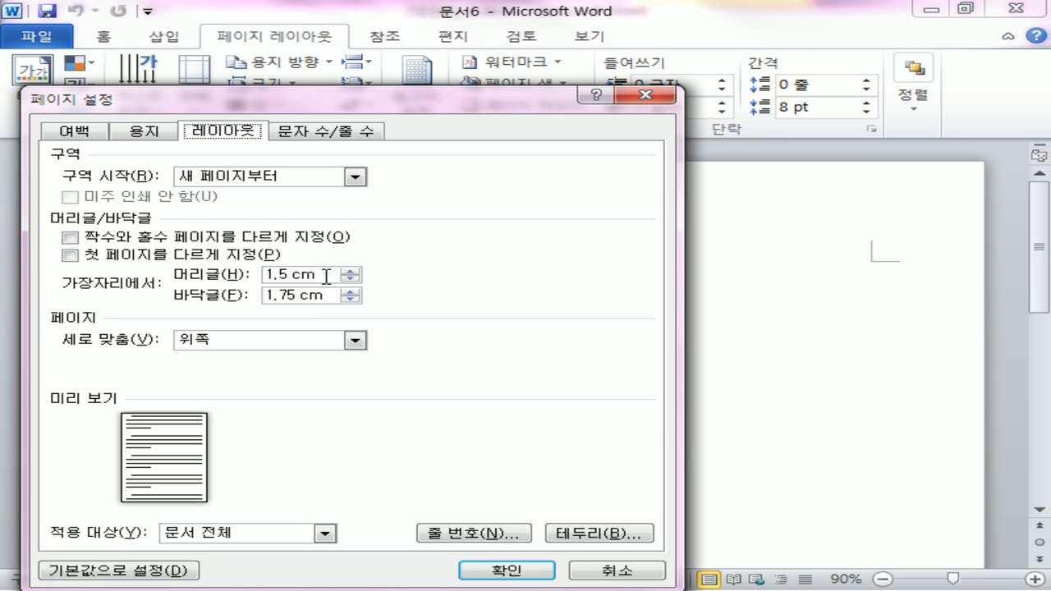
{"action": "left_click_drag", "start_coordinate": [323, 282], "coordinate": [115, 272]}
{"action": "type", "text": "1.1"}
{"action": "key", "text": "Tab"}
{"action": "type", "text": "1.1"}
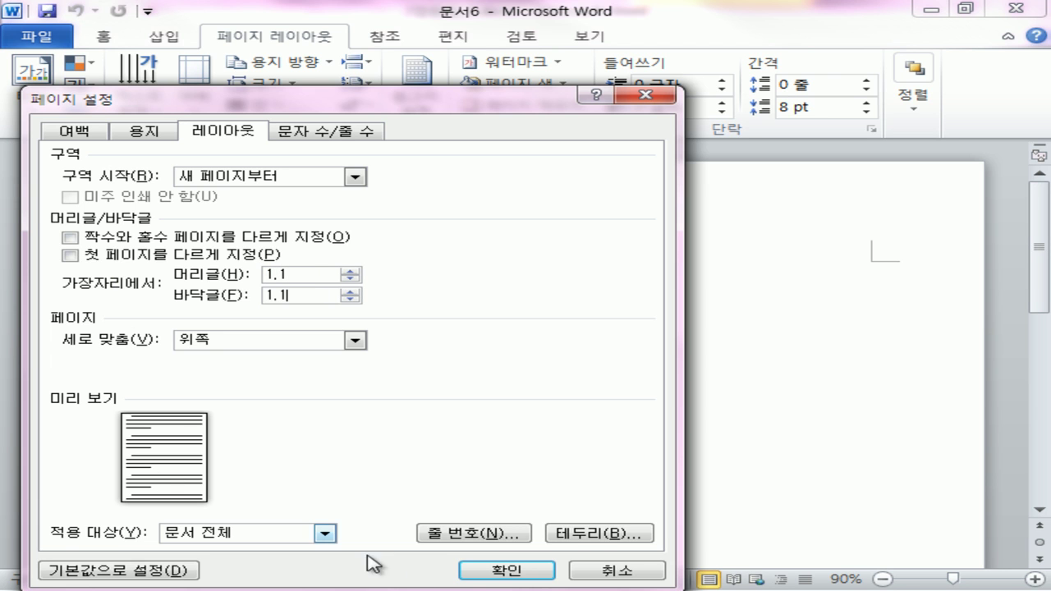
{"action": "left_click", "coordinate": [524, 570]}
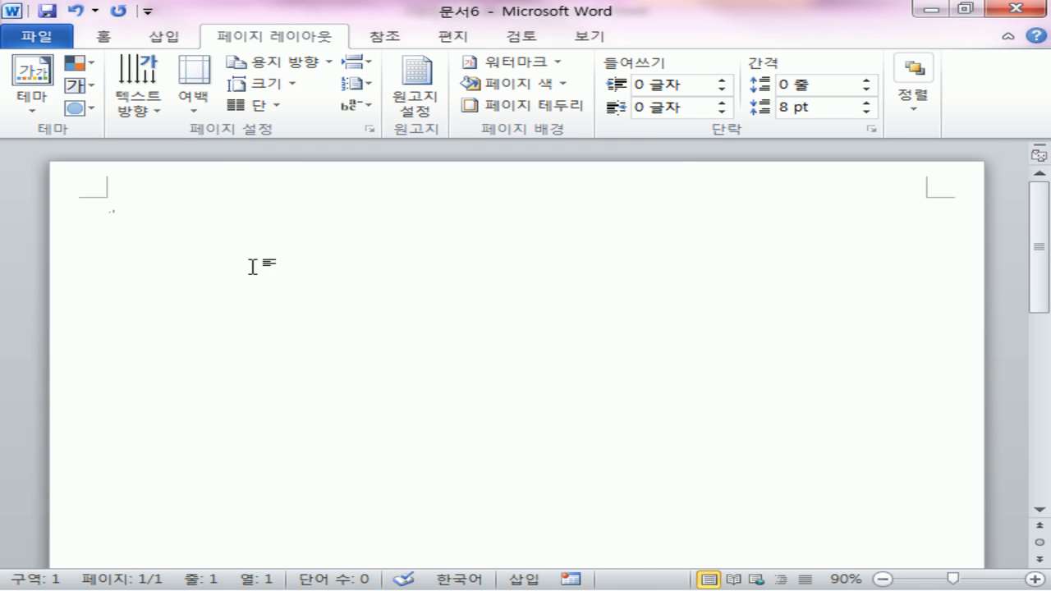
In the font settings, choose 궁서 as the Korean font and 11 as the size.
{"action": "left_click", "coordinate": [422, 129]}
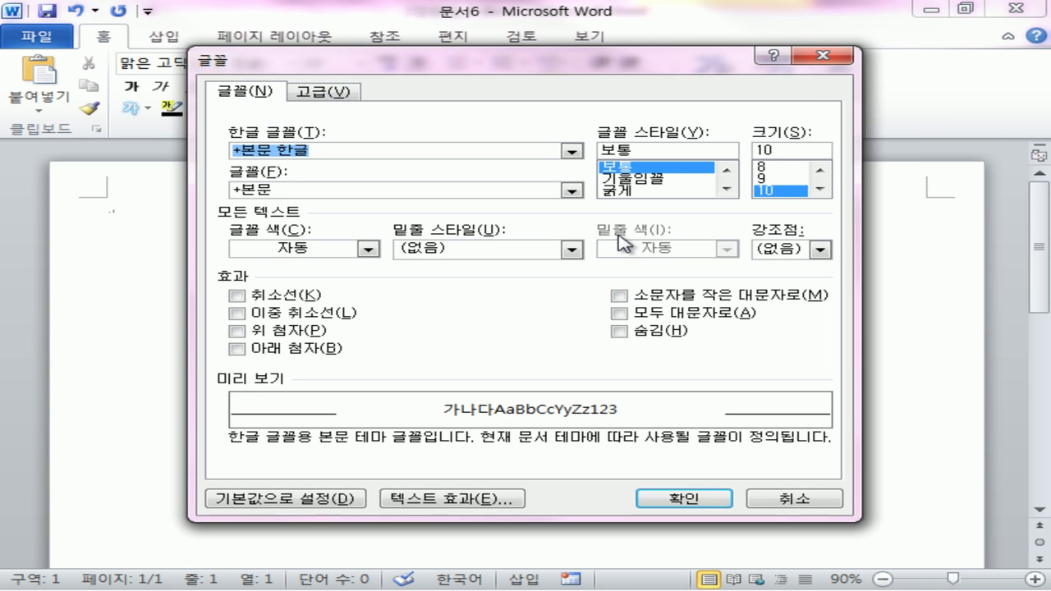
{"action": "left_click", "coordinate": [573, 151]}
{"action": "scroll", "coordinate": [468, 222], "scroll_direction": "down", "scroll_amount": 15}
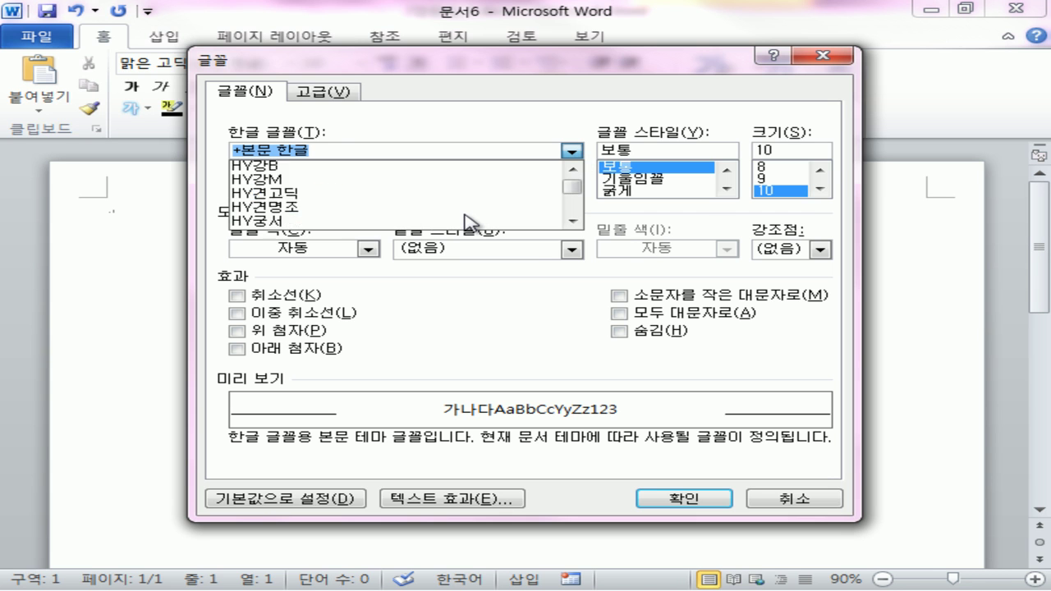
{"action": "scroll", "coordinate": [468, 222], "scroll_direction": "down", "scroll_amount": 10}
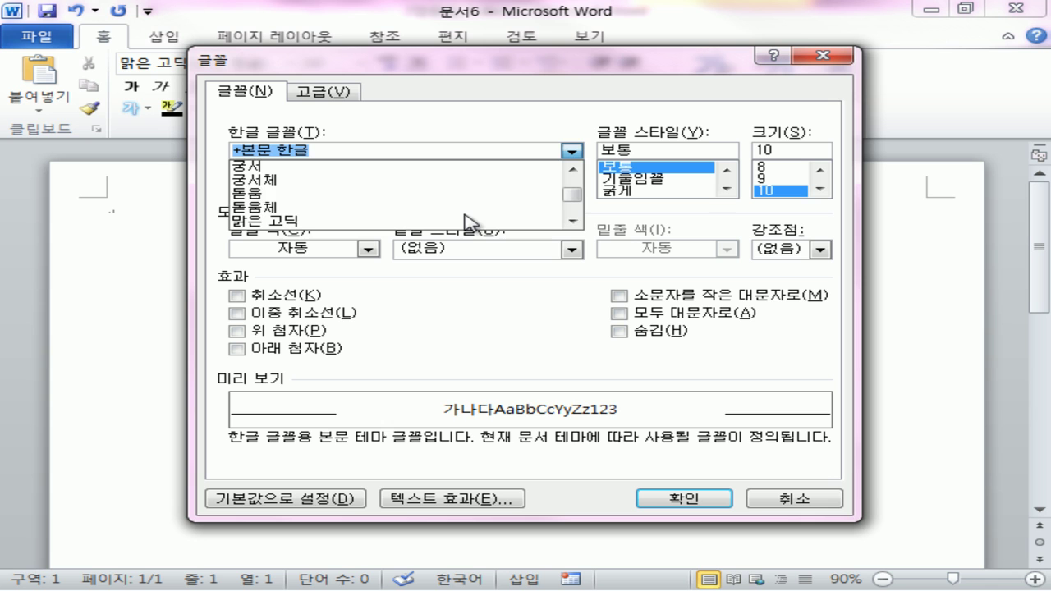
{"action": "left_click", "coordinate": [329, 167]}
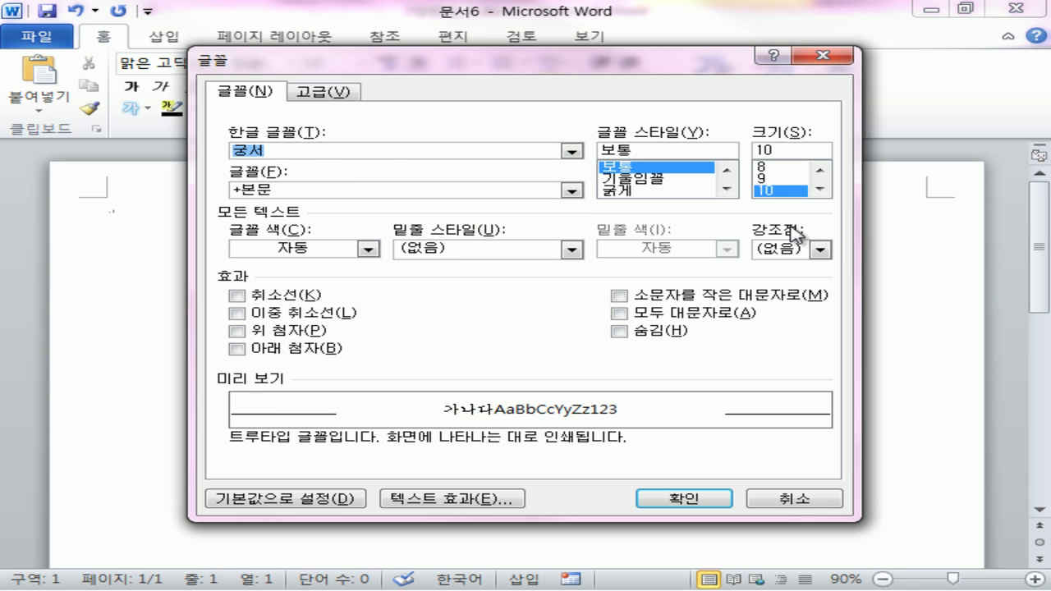
{"action": "left_click", "coordinate": [819, 188]}
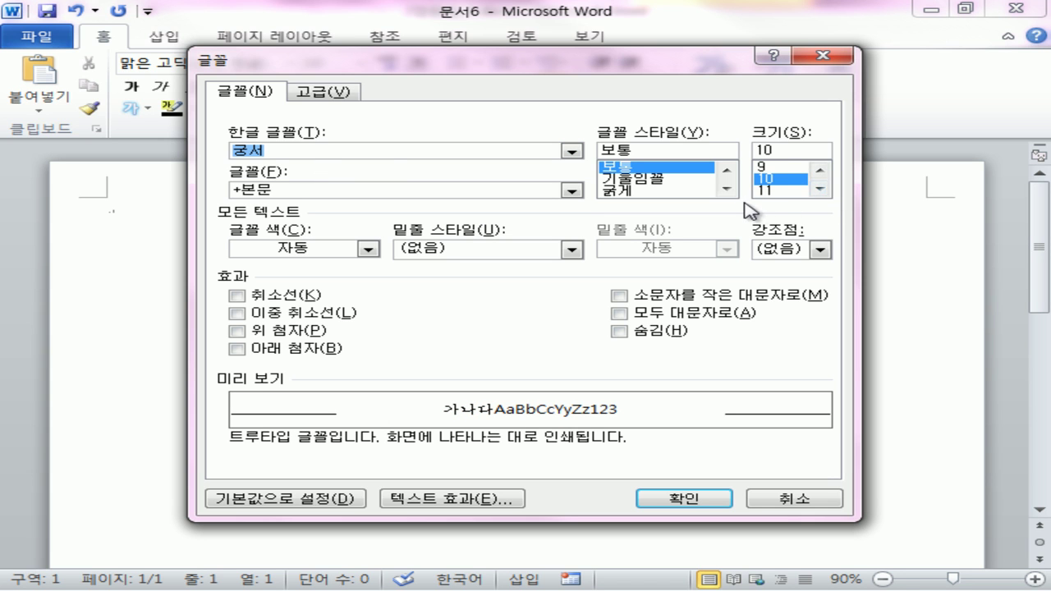
{"action": "left_click", "coordinate": [772, 191]}
Set the font colour to the black theme colour and make these font settings the default for this document only.
{"action": "left_click", "coordinate": [353, 251]}
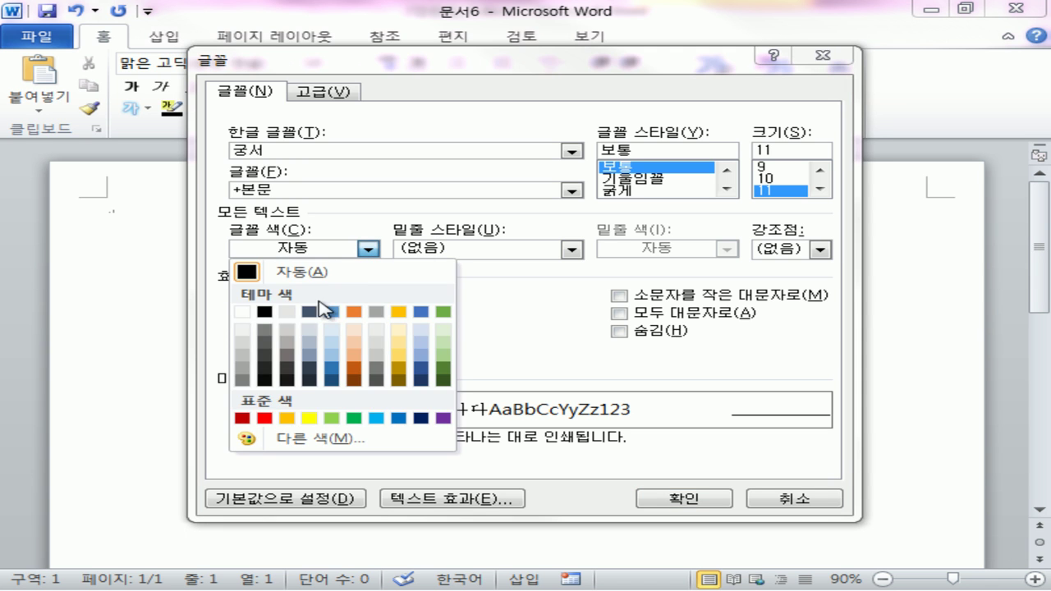
{"action": "left_click", "coordinate": [268, 316]}
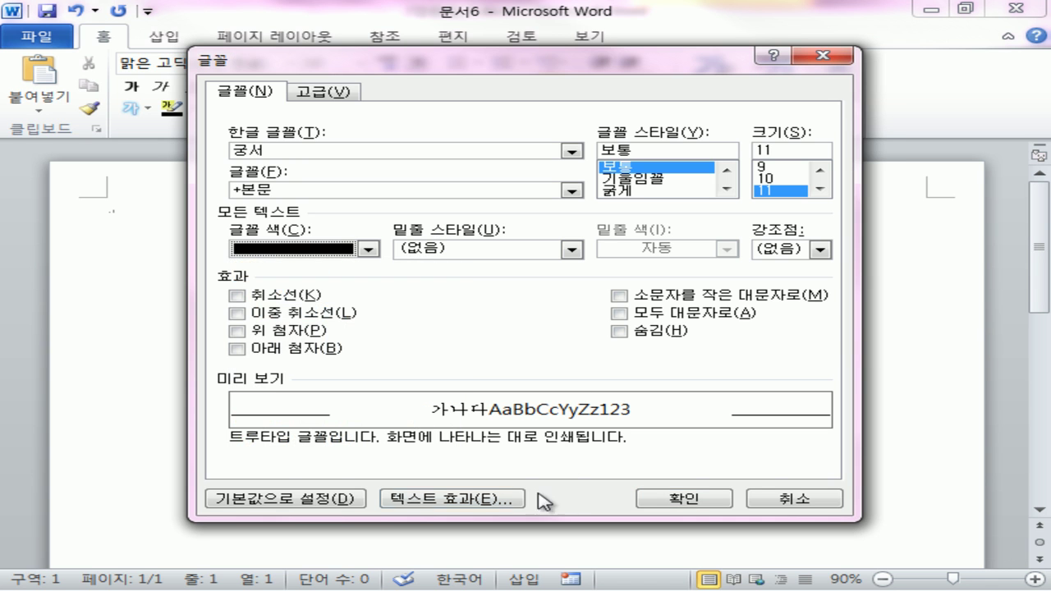
{"action": "left_click", "coordinate": [340, 500]}
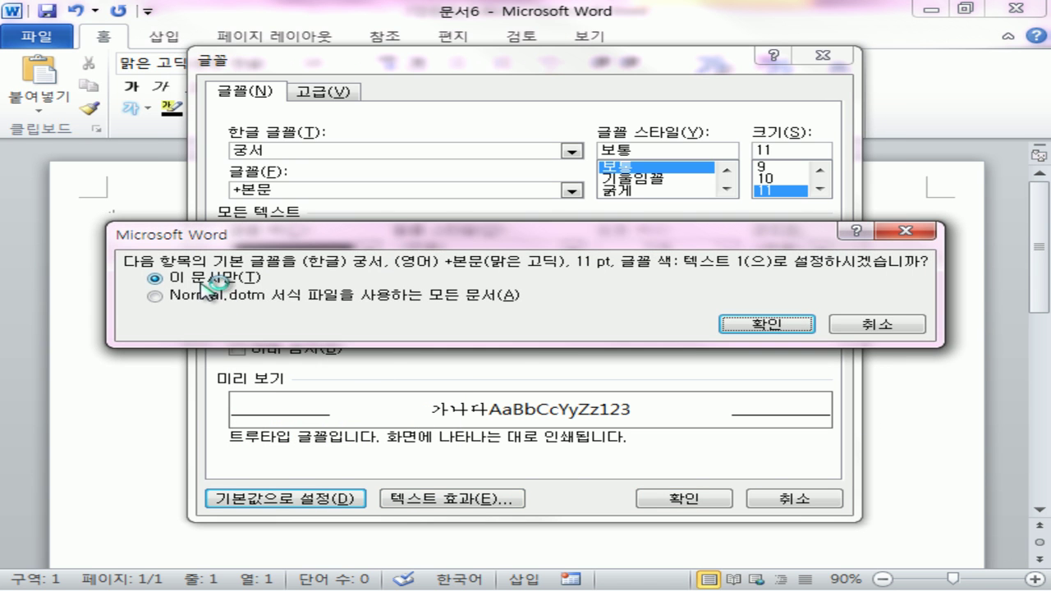
{"action": "left_click_drag", "start_coordinate": [156, 287], "coordinate": [379, 284]}
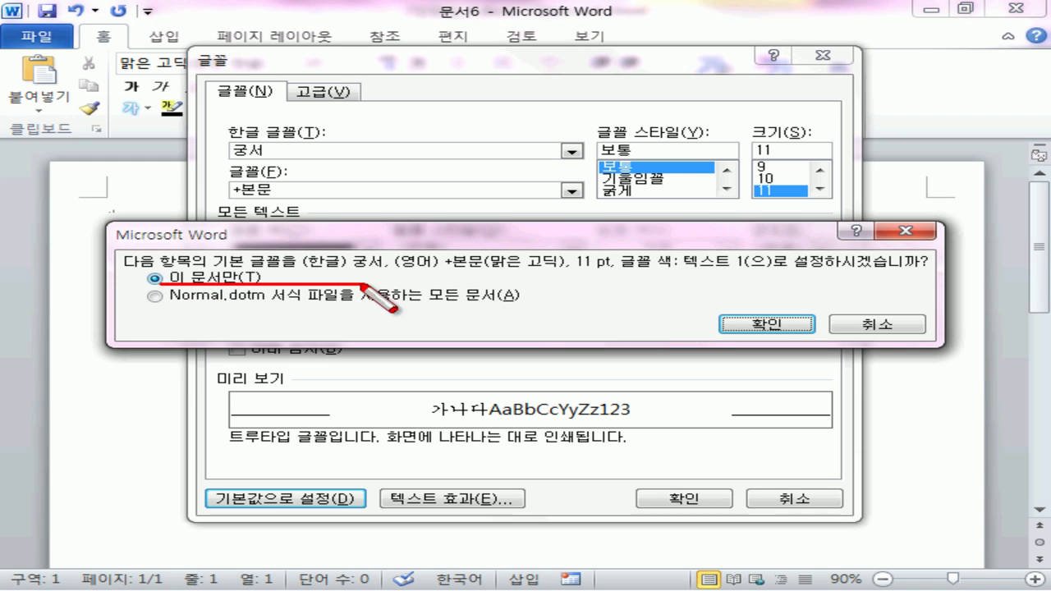
{"action": "left_click", "coordinate": [766, 324]}
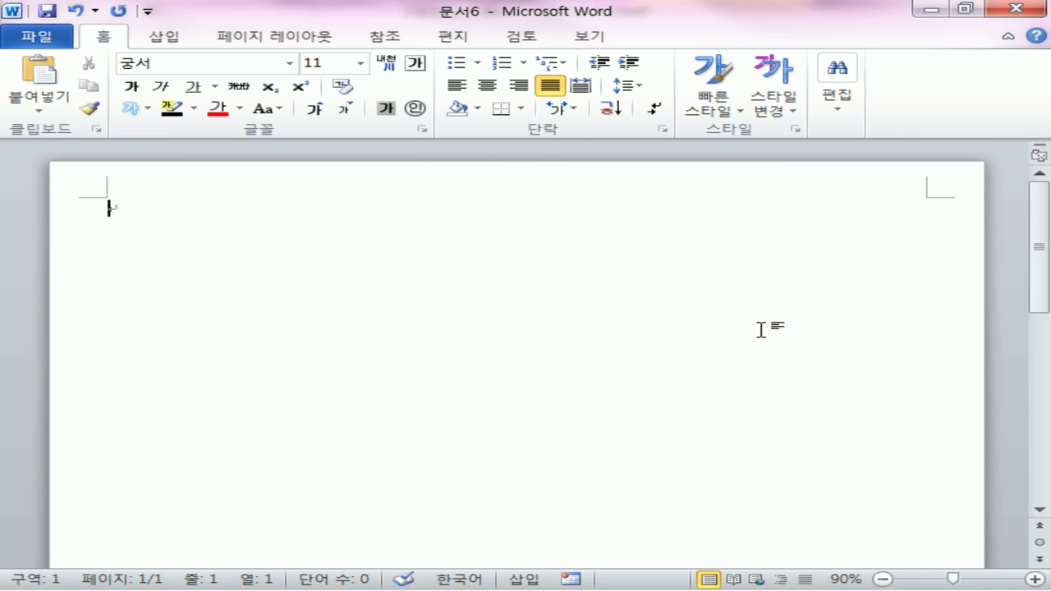
Save the document as 2강완성_2 in the 1W예제파일 folder.
{"action": "left_click", "coordinate": [52, 12]}
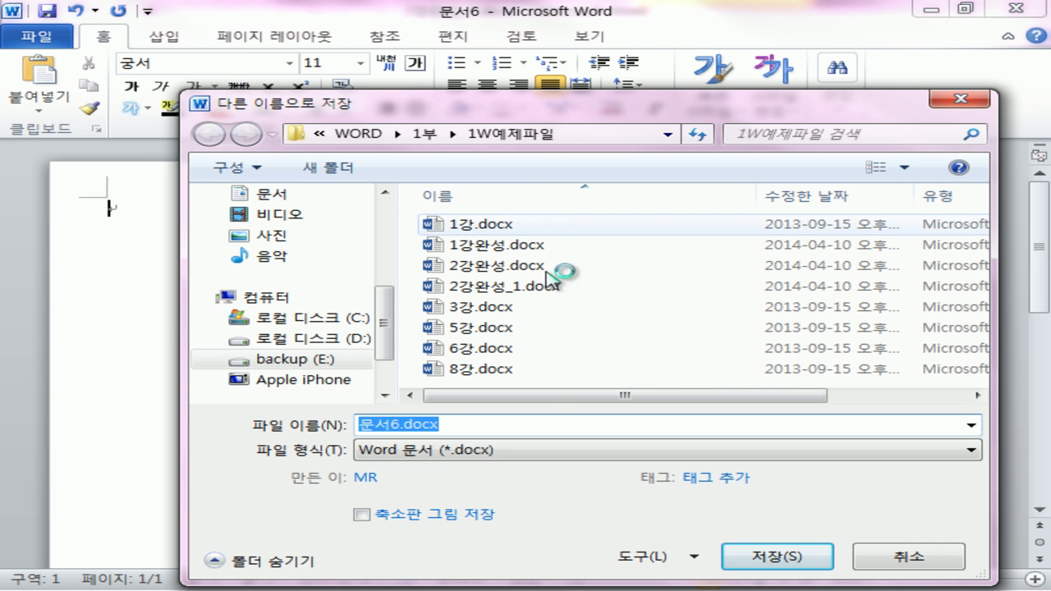
{"action": "type", "text": "2"}
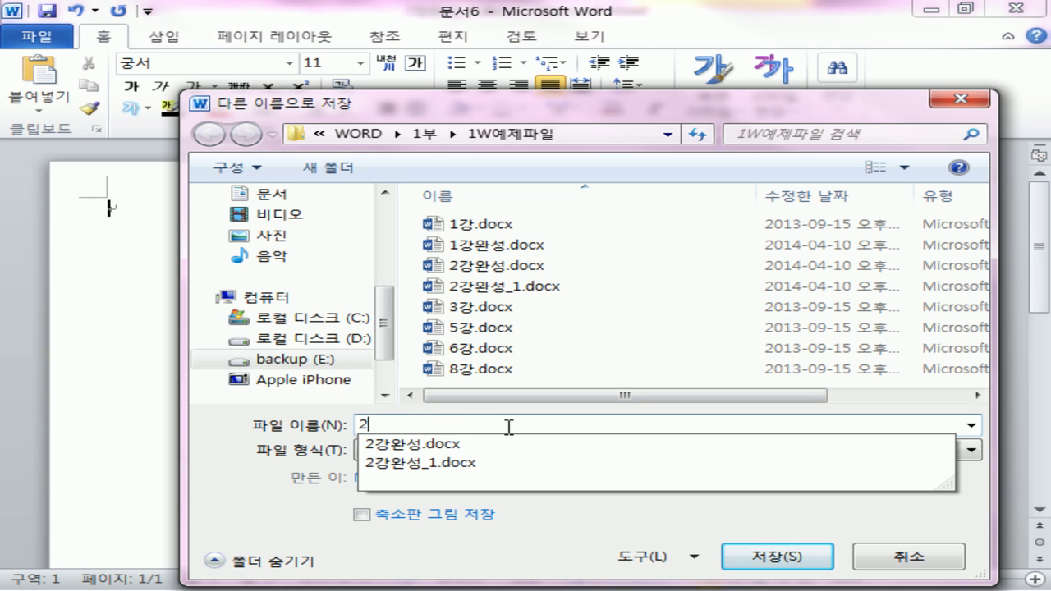
{"action": "type", "text": "가ㅇ와"}
{"action": "type", "text": "ㄴ성"}
{"action": "type", "text": "_2"}
{"action": "key", "text": "Return"}
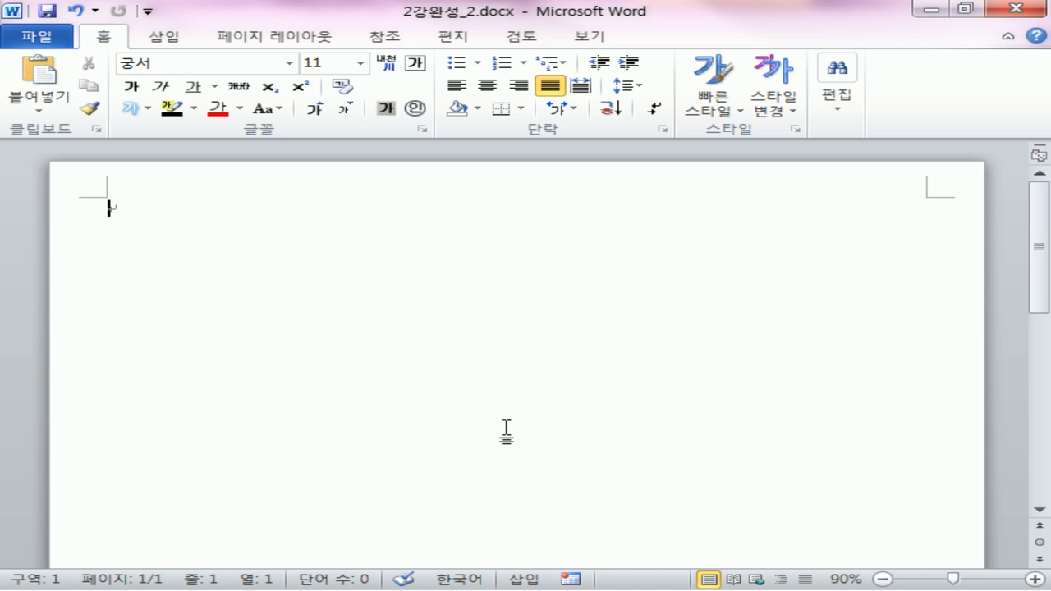
{"action": "left_click", "coordinate": [26, 34]}
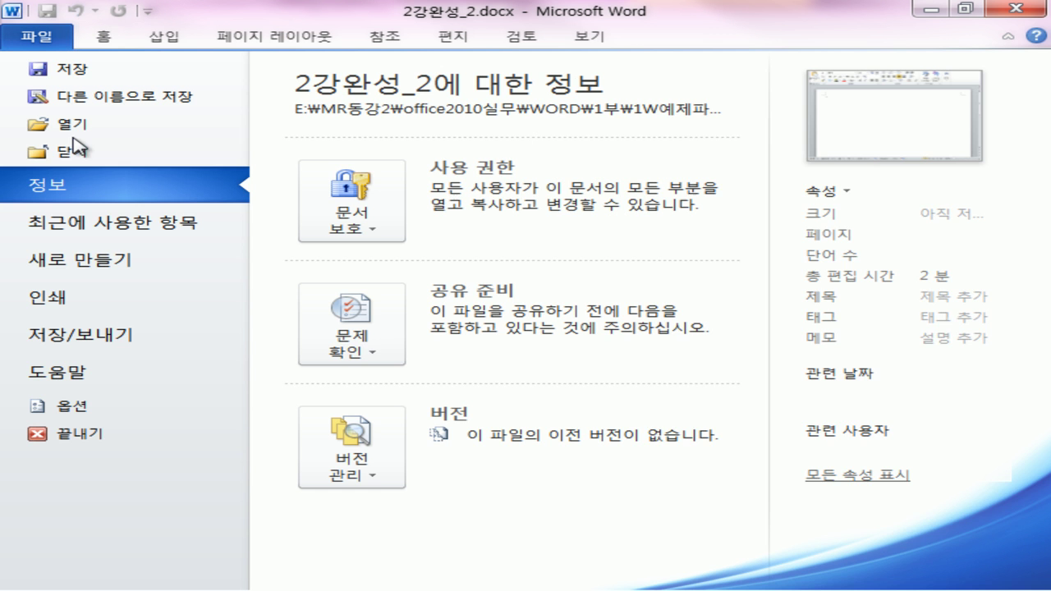
{"action": "left_click", "coordinate": [46, 261]}
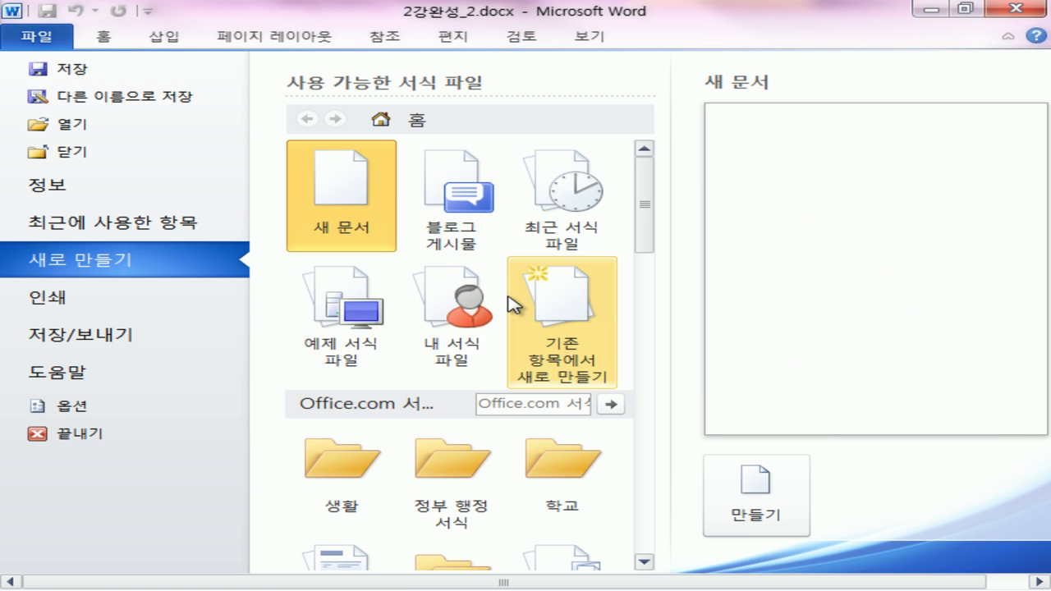
{"action": "left_click", "coordinate": [37, 37]}
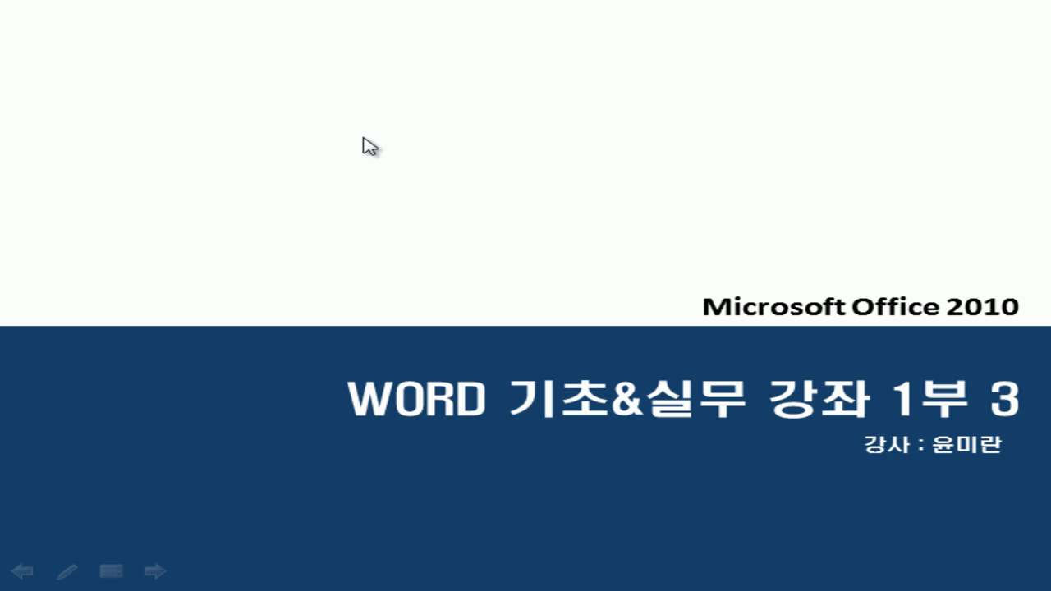
Review the 글꼴 꾸미기 and 글꼴 서식 slides on font formatting and format copying, then switch to 3강.docx in Word.
{"action": "left_click", "coordinate": [345, 173]}
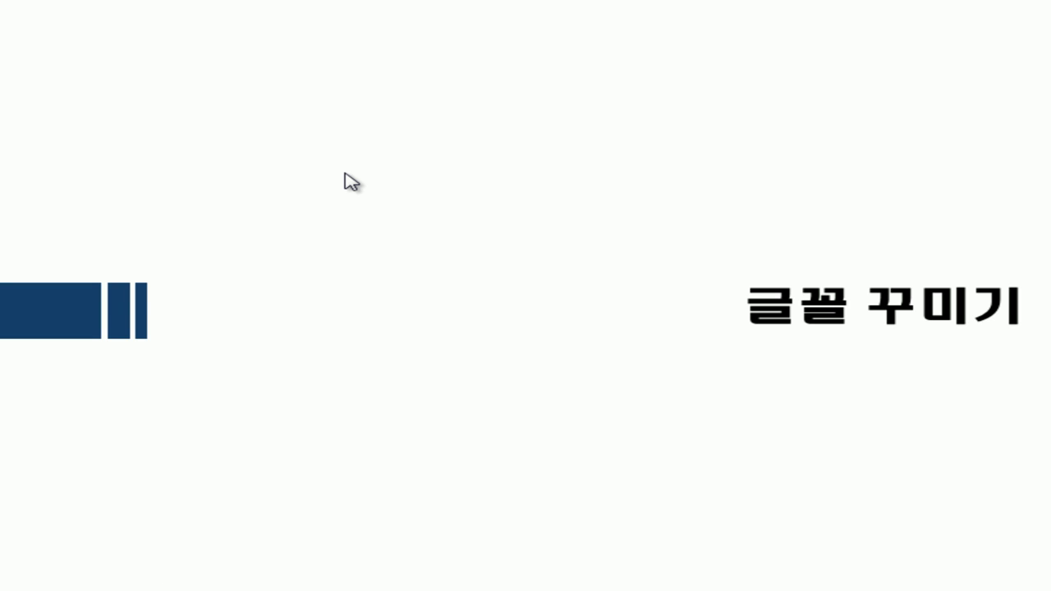
{"action": "left_click", "coordinate": [345, 174]}
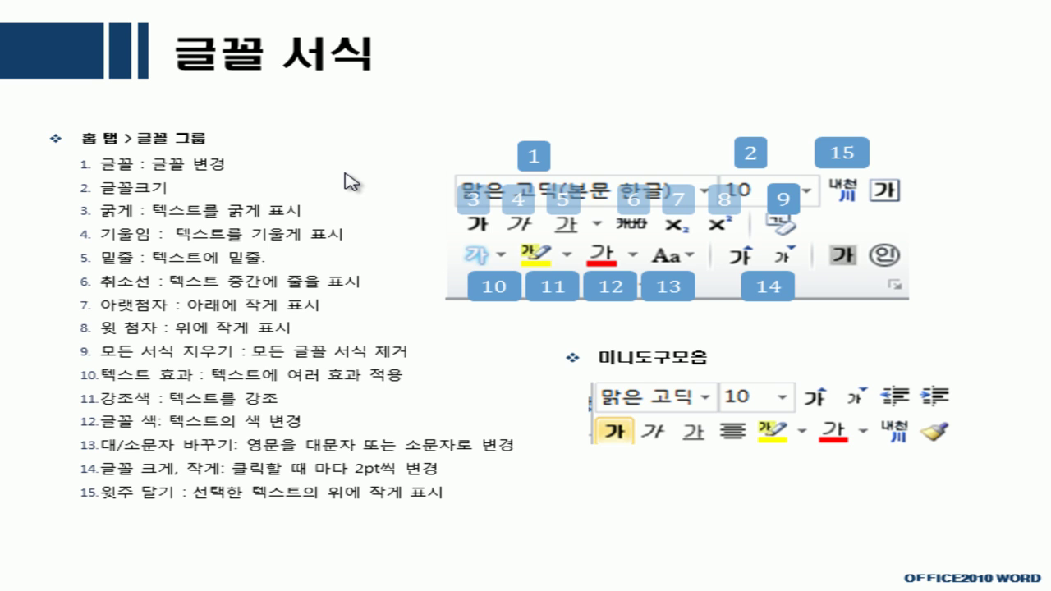
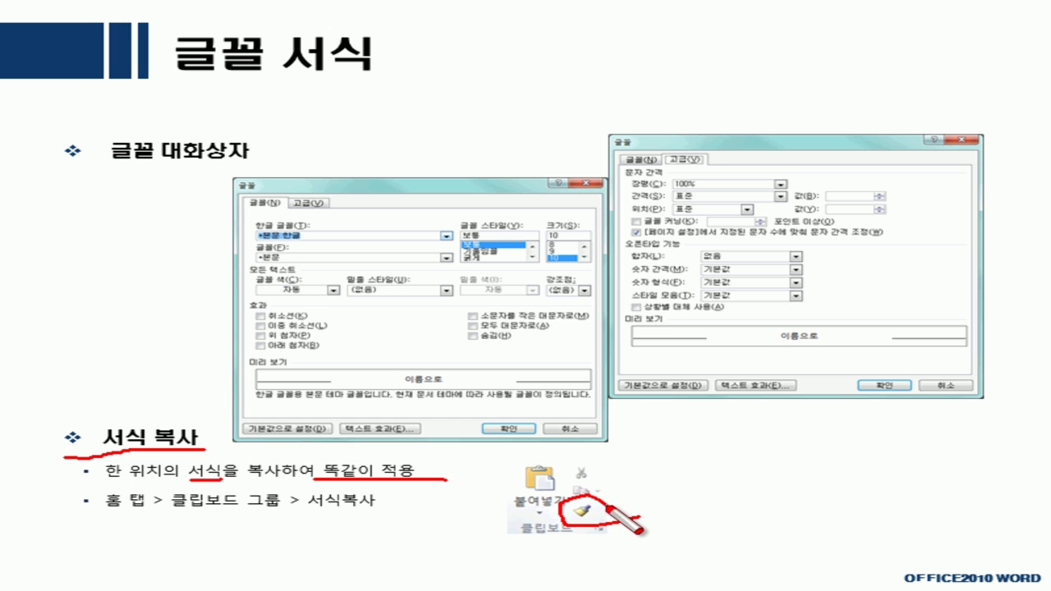
{"action": "left_click", "coordinate": [429, 210]}
{"action": "key", "text": "e"}
{"action": "key", "text": "ctrl+a"}
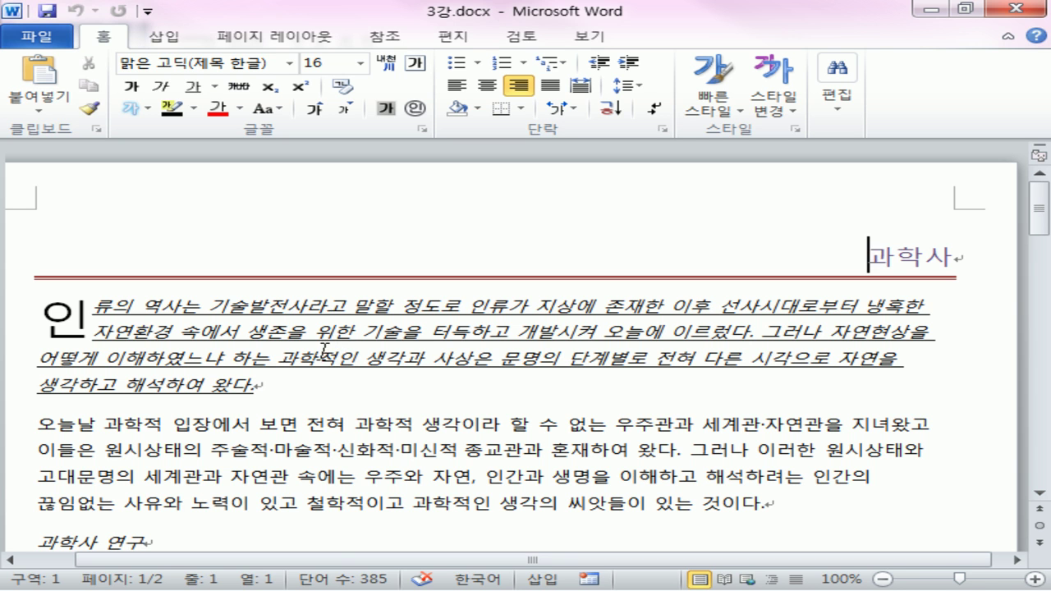
Select four separate phrases in the second paragraph, from "전혀 과학적 생각이라" to "과학적인 생각의", and set their font to 궁서.
{"action": "left_click_drag", "start_coordinate": [307, 426], "coordinate": [754, 423]}
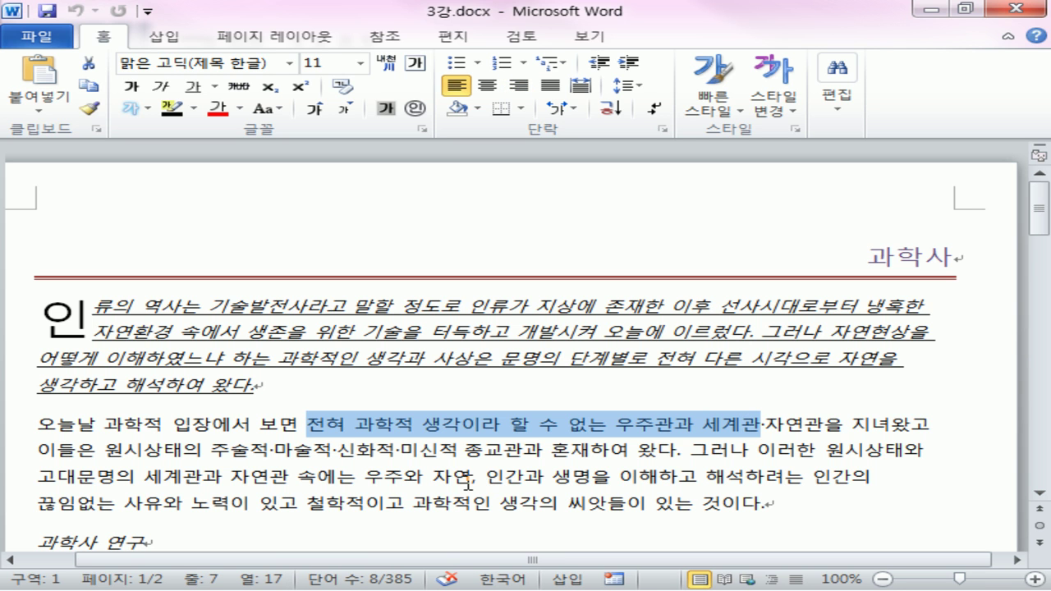
{"action": "left_click_drag", "start_coordinate": [365, 484], "coordinate": [144, 480]}
{"action": "left_click_drag", "start_coordinate": [486, 477], "coordinate": [618, 475]}
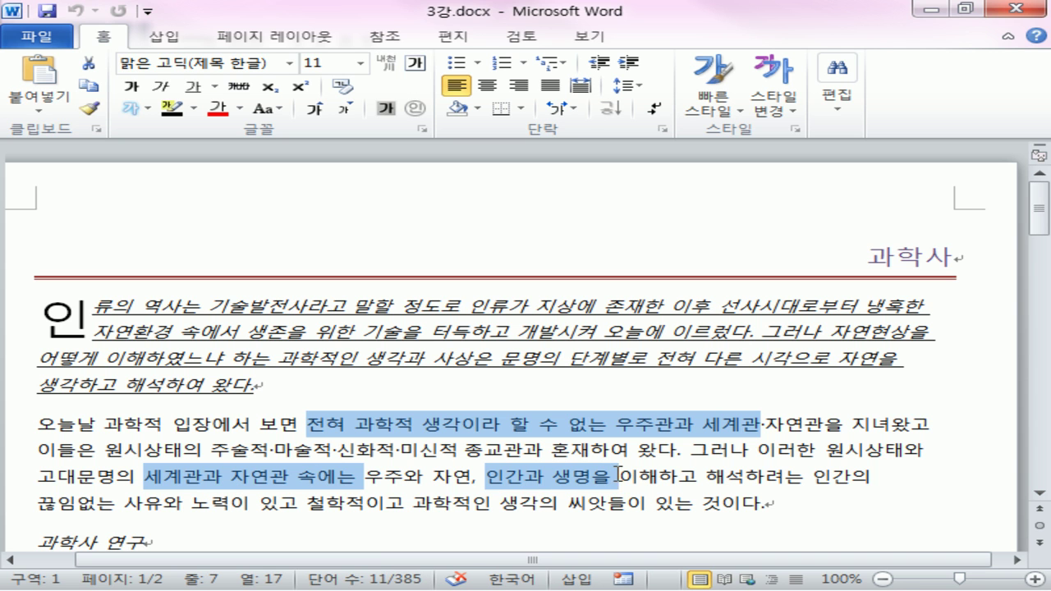
{"action": "left_click_drag", "start_coordinate": [525, 510], "coordinate": [461, 509]}
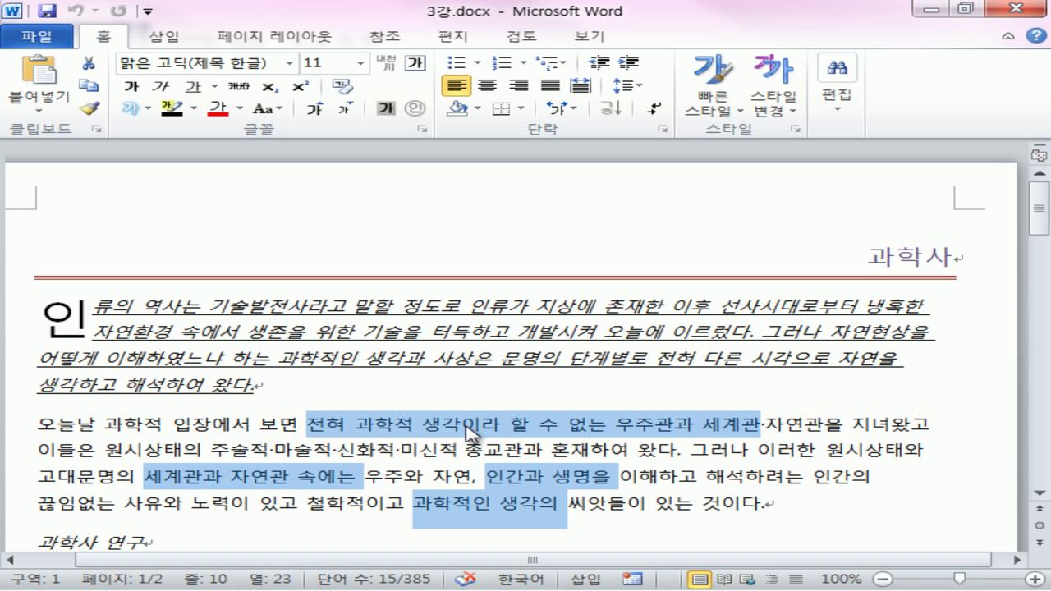
{"action": "left_click", "coordinate": [290, 64]}
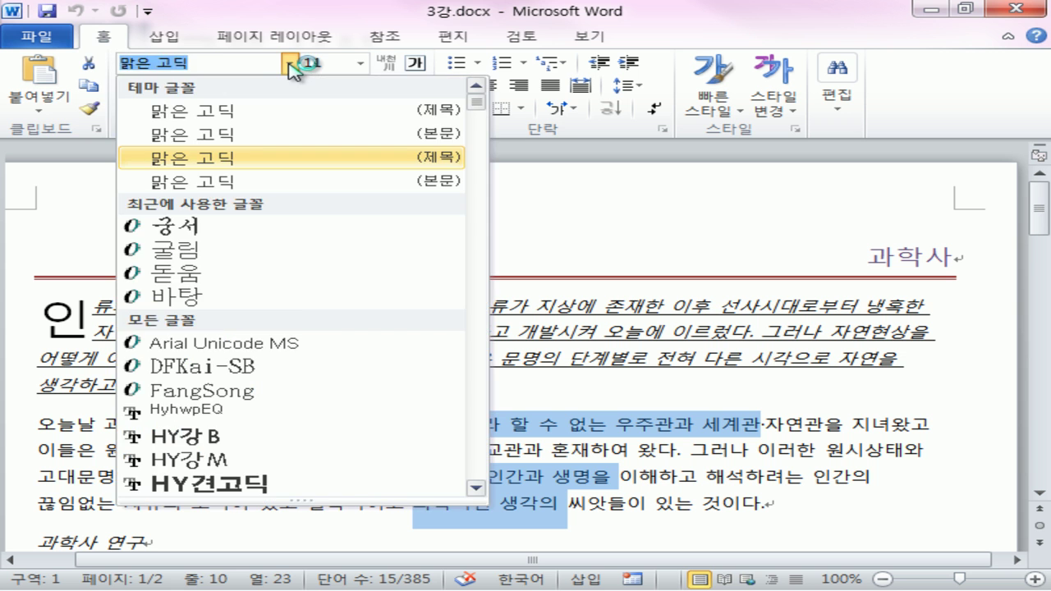
{"action": "left_click", "coordinate": [345, 156]}
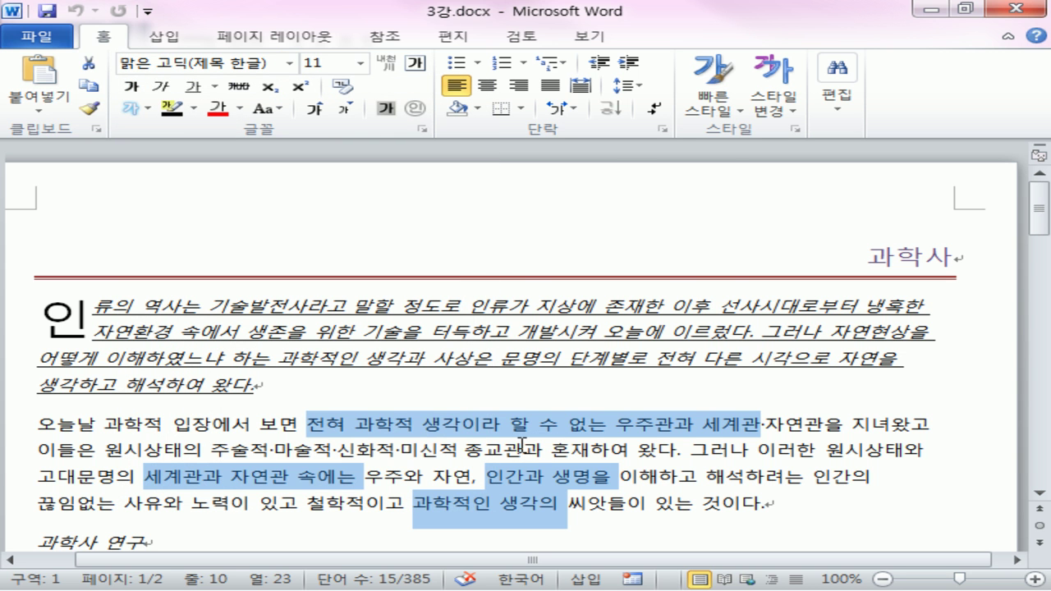
{"action": "right_click", "coordinate": [539, 430]}
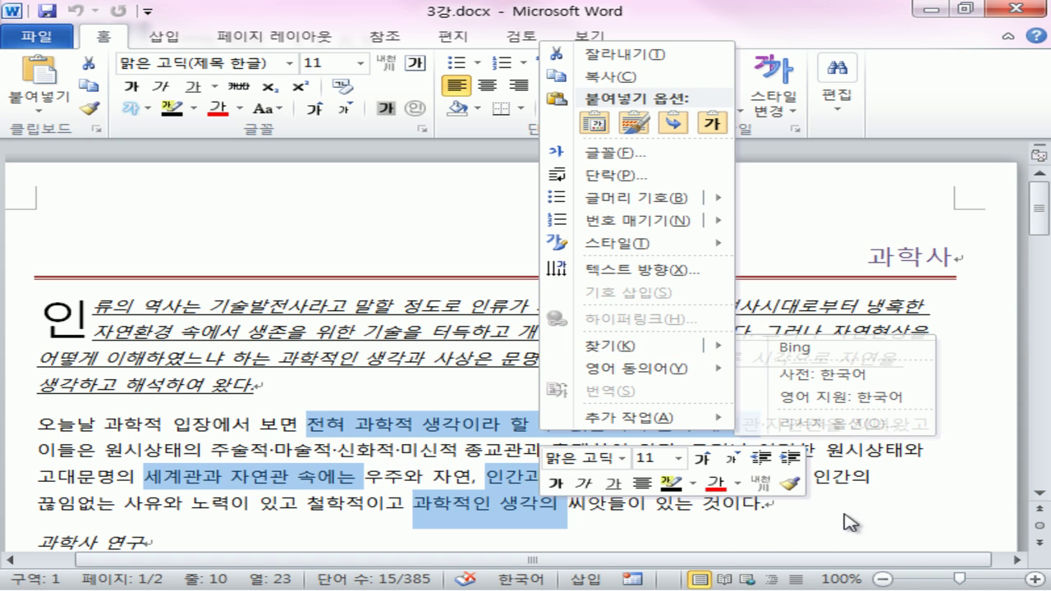
{"action": "left_click", "coordinate": [622, 457]}
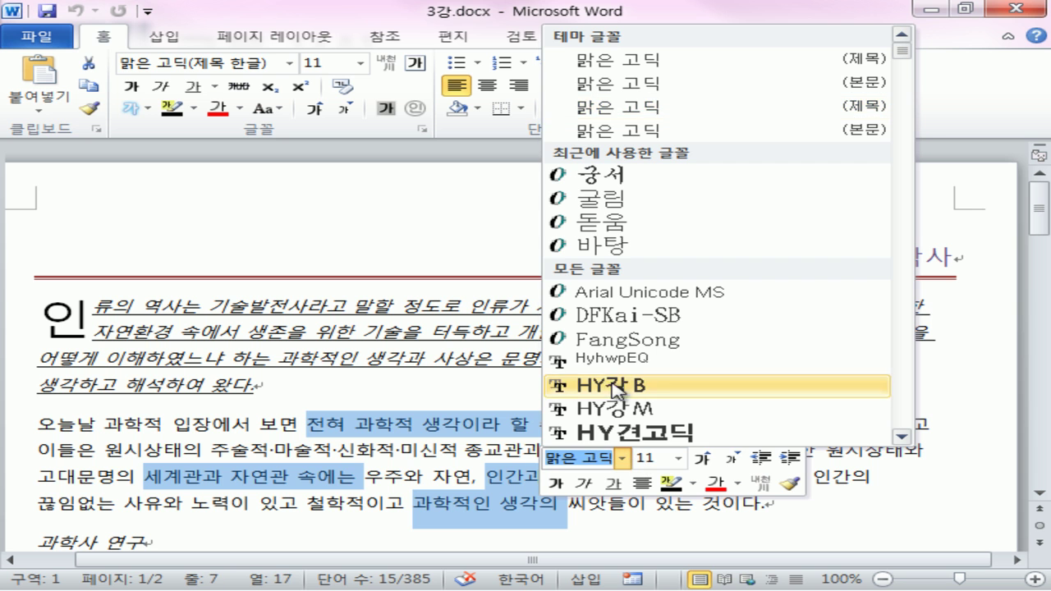
{"action": "left_click", "coordinate": [616, 175]}
Set the selected phrases to 16 pt, enlarge them one step, and shrink them two steps to 14 pt.
{"action": "left_click", "coordinate": [679, 457]}
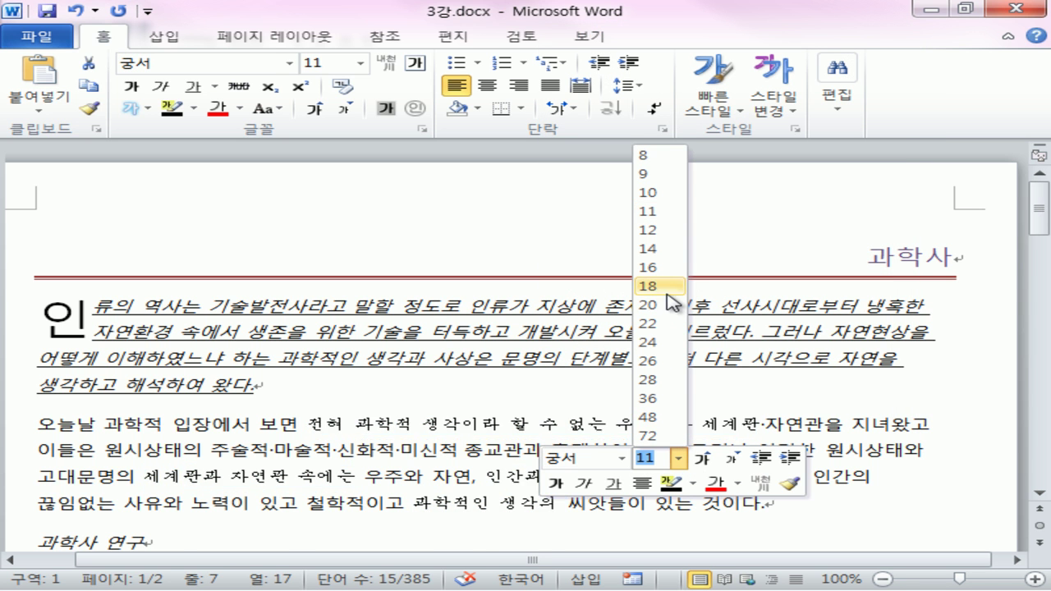
{"action": "left_click", "coordinate": [668, 267]}
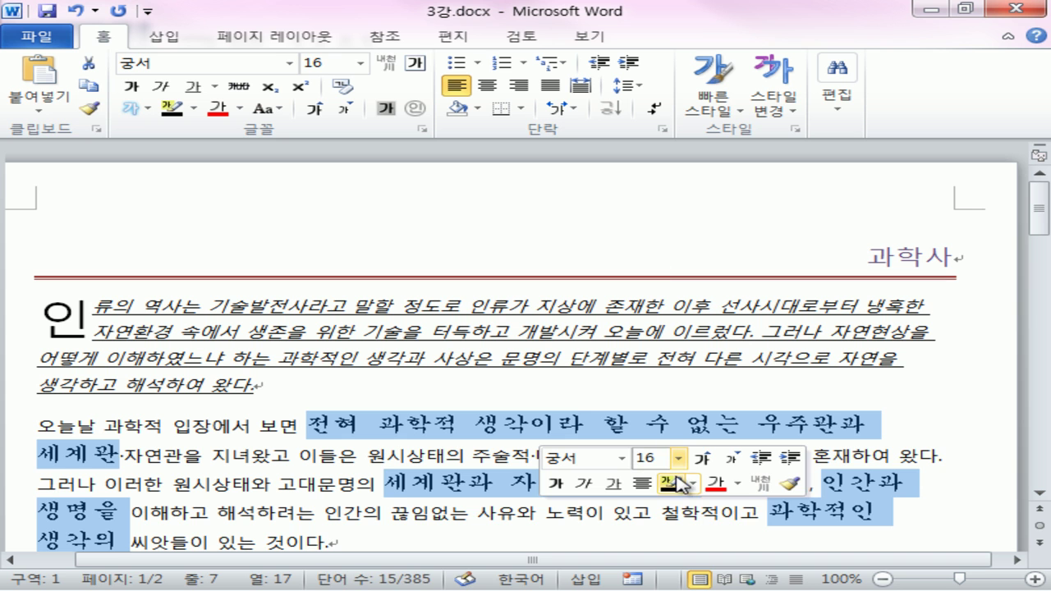
{"action": "left_click", "coordinate": [703, 460]}
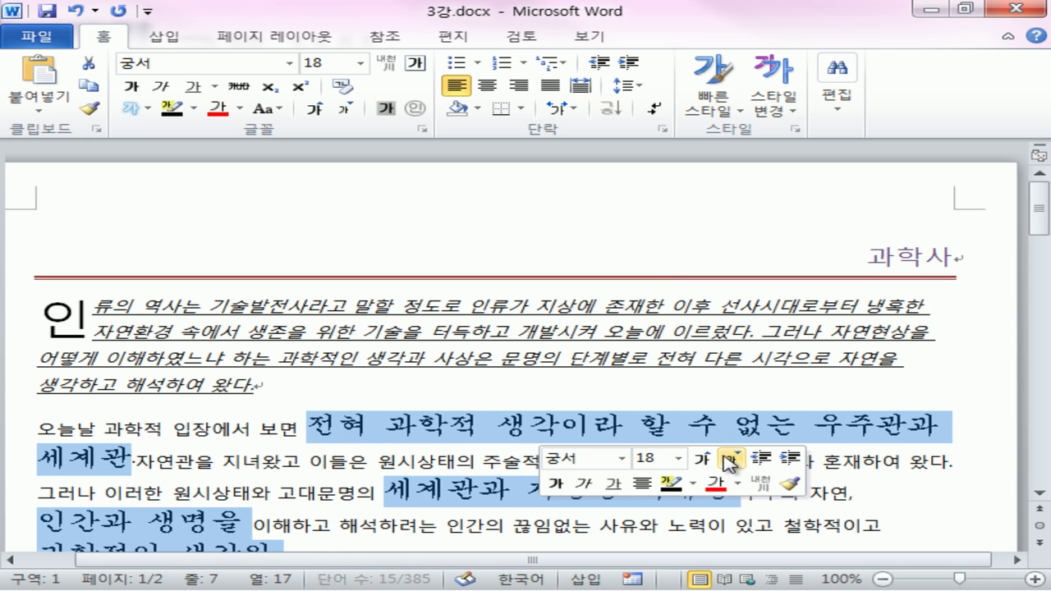
{"action": "left_click", "coordinate": [727, 462]}
{"action": "left_click", "coordinate": [727, 462]}
Apply bold, italic and underline to the selected phrases in the second paragraph.
{"action": "left_click", "coordinate": [557, 483]}
{"action": "left_click", "coordinate": [589, 488]}
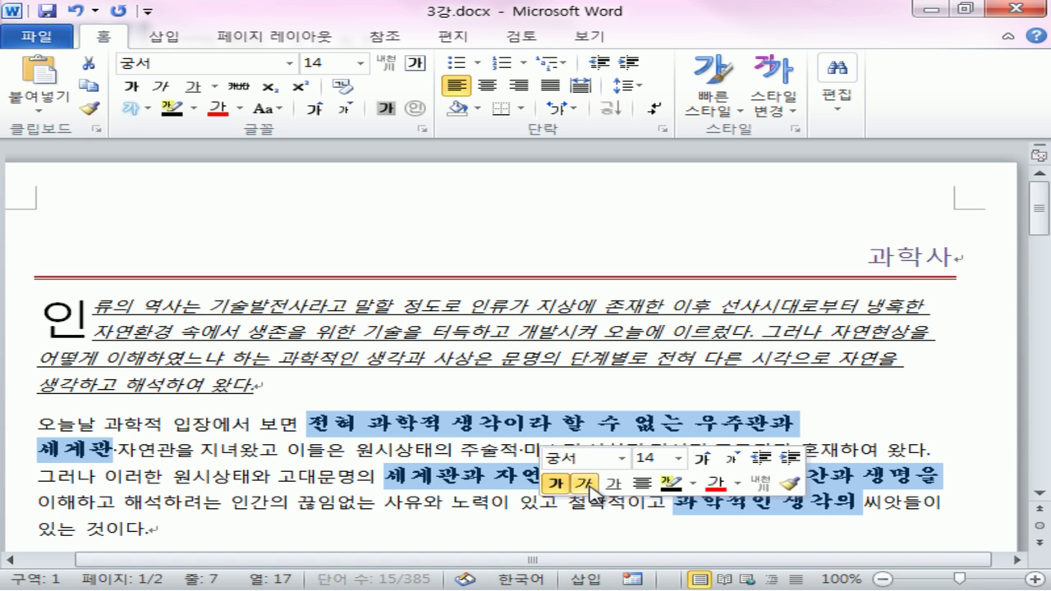
{"action": "left_click", "coordinate": [616, 484]}
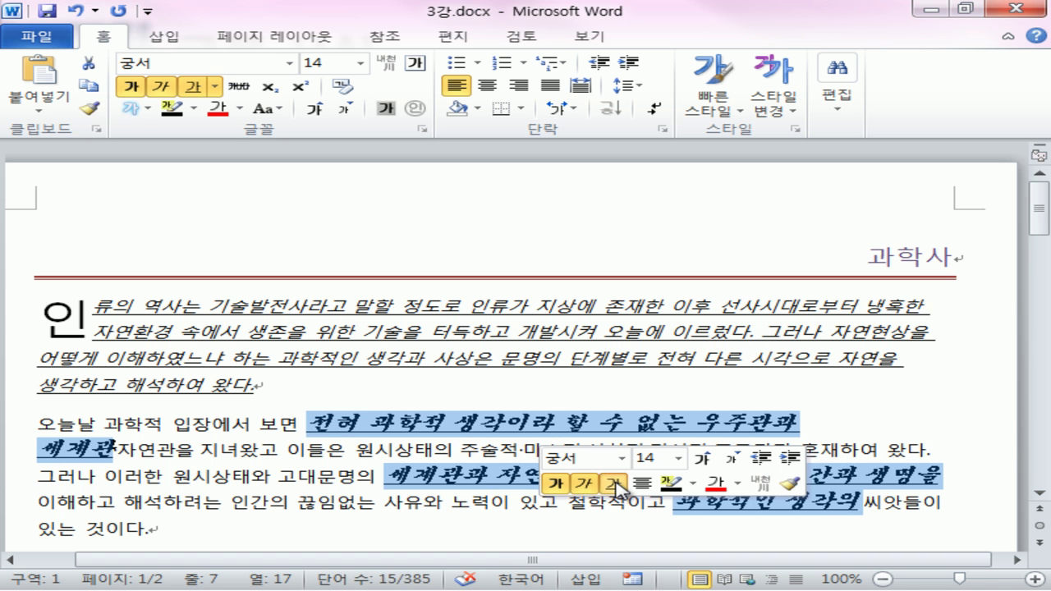
Turn off bold, italic and underline on the selected phrases in the second paragraph and reapply only italic and underline.
{"action": "left_click", "coordinate": [616, 485]}
{"action": "left_click", "coordinate": [587, 485]}
{"action": "left_click", "coordinate": [557, 482]}
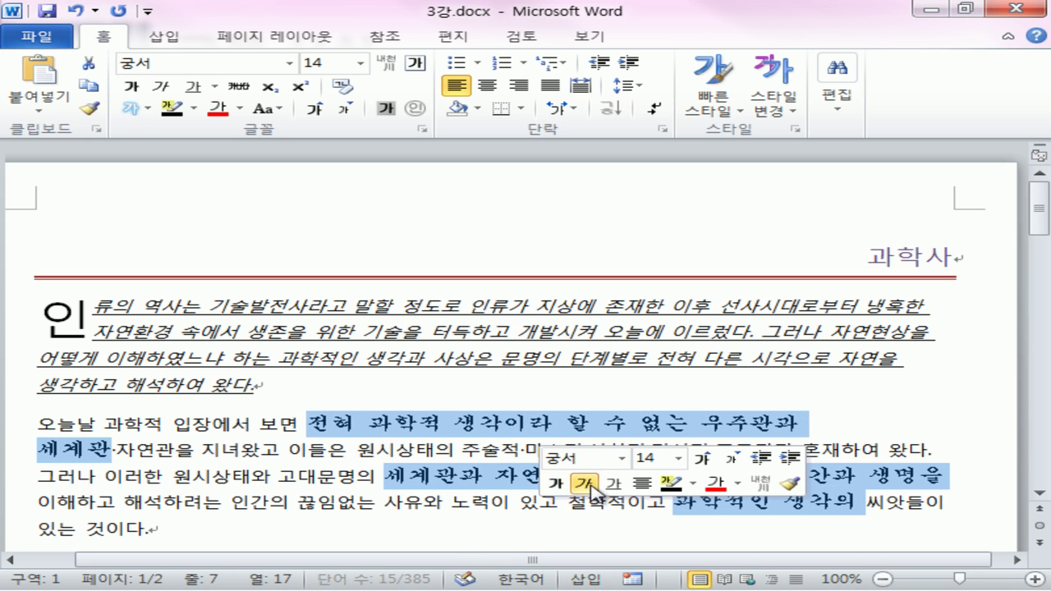
{"action": "left_click", "coordinate": [585, 485]}
{"action": "left_click", "coordinate": [614, 484]}
Highlight the selected phrases in the second paragraph in yellow and deselect them.
{"action": "left_click", "coordinate": [694, 484]}
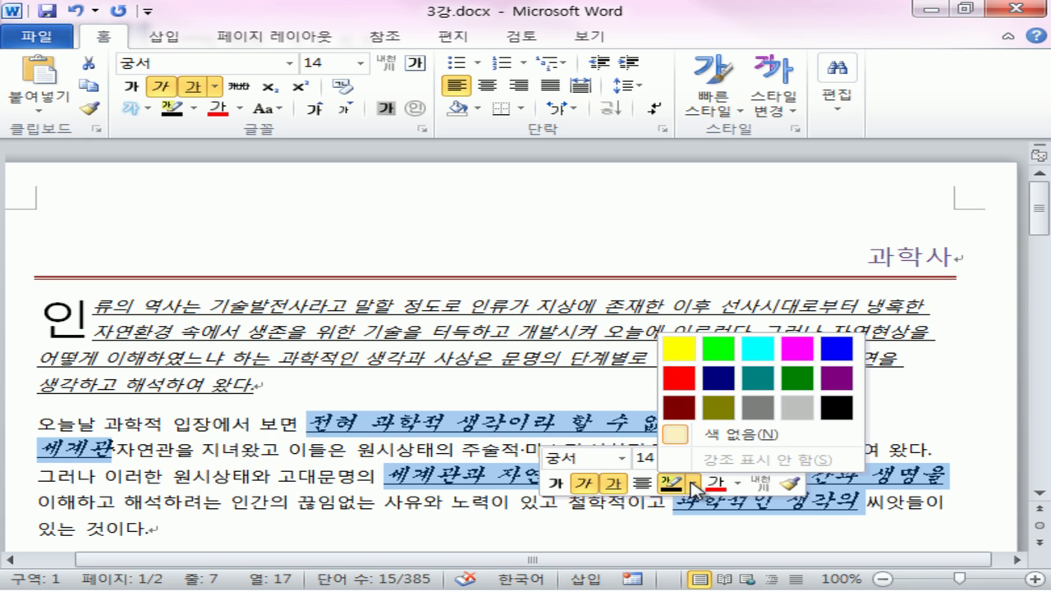
{"action": "left_click", "coordinate": [678, 349]}
{"action": "left_click", "coordinate": [706, 517]}
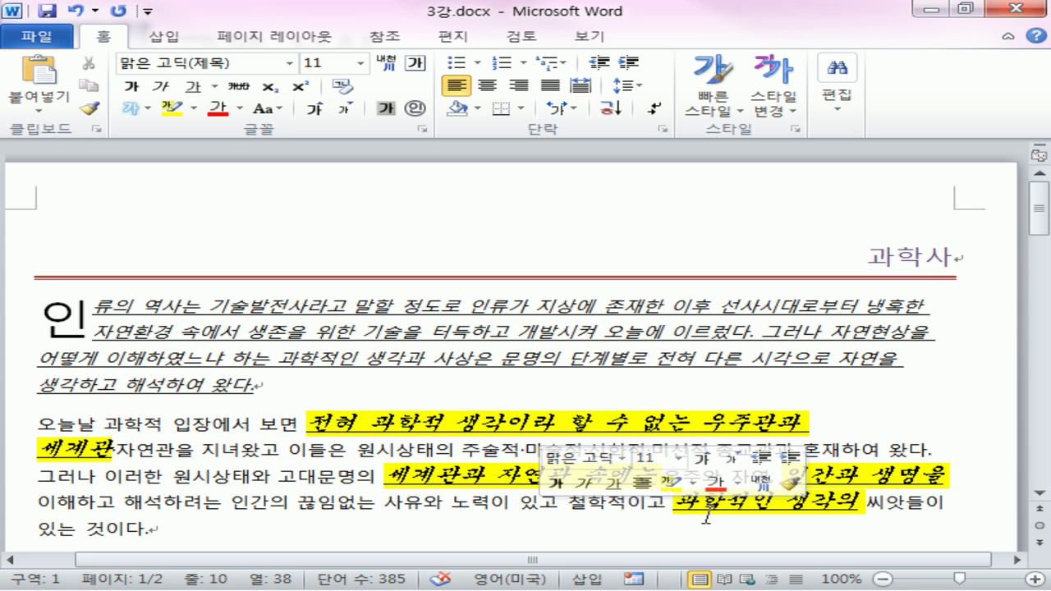
Set the font color of "생존을 위한 기술을 터득하고" in the first paragraph to the orange theme color.
{"action": "left_click", "coordinate": [740, 483]}
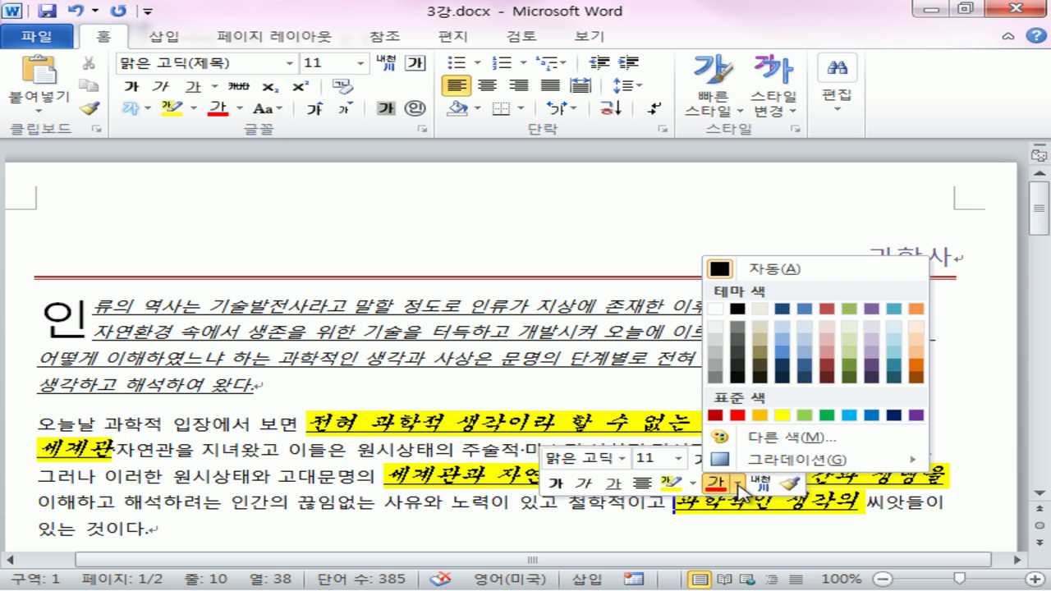
{"action": "left_click", "coordinate": [407, 486]}
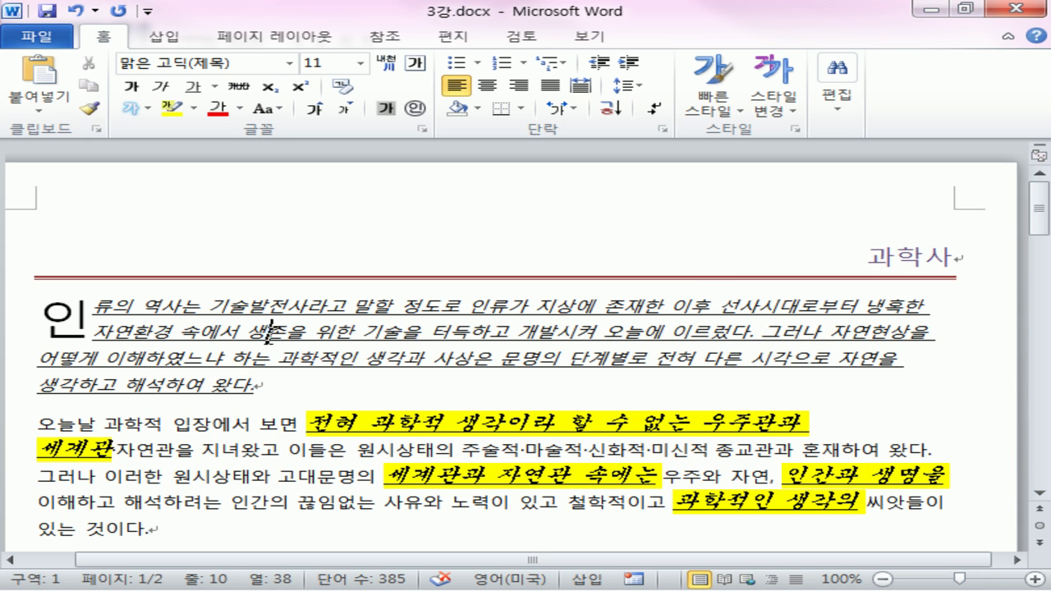
{"action": "left_click_drag", "start_coordinate": [271, 332], "coordinate": [480, 338]}
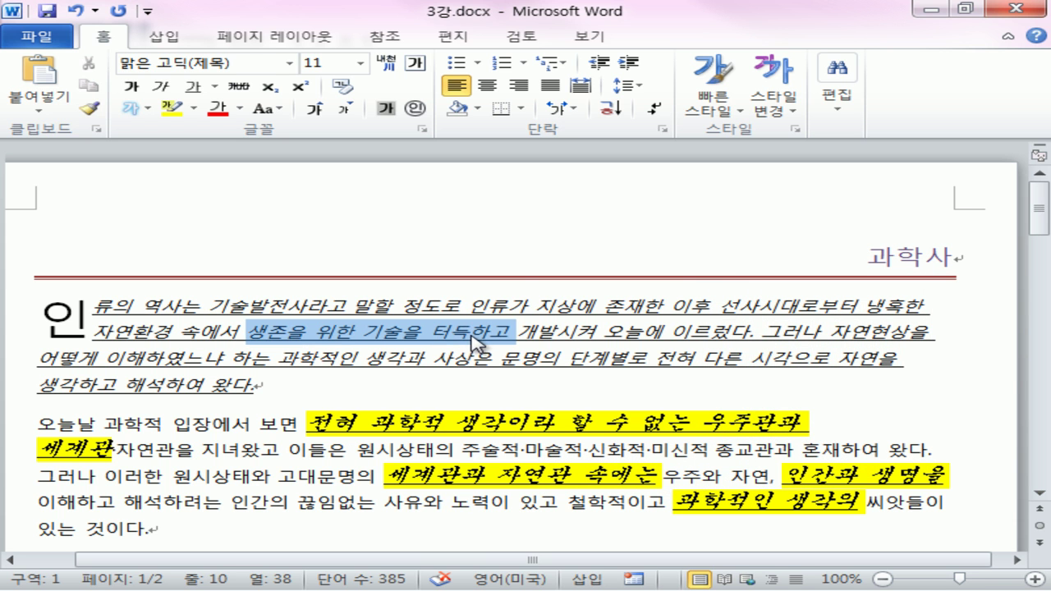
{"action": "left_click", "coordinate": [240, 108]}
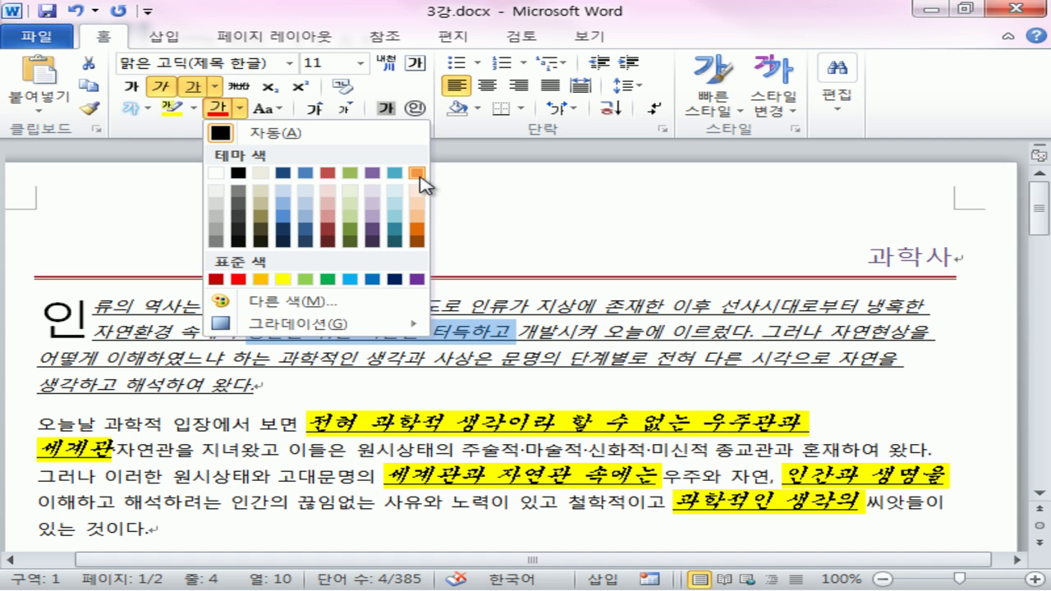
{"action": "left_click", "coordinate": [418, 174]}
Add the sample letters "aaaaaaaa" directly after the last sentence of the first paragraph.
{"action": "left_click", "coordinate": [367, 384]}
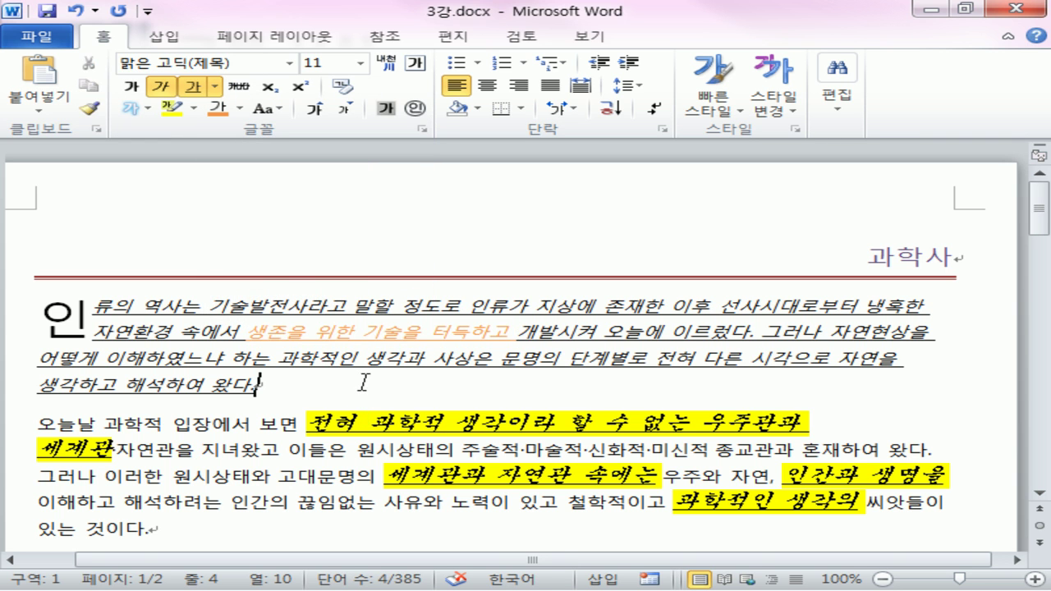
{"action": "type", "text": "ㅁㅁㅁ"}
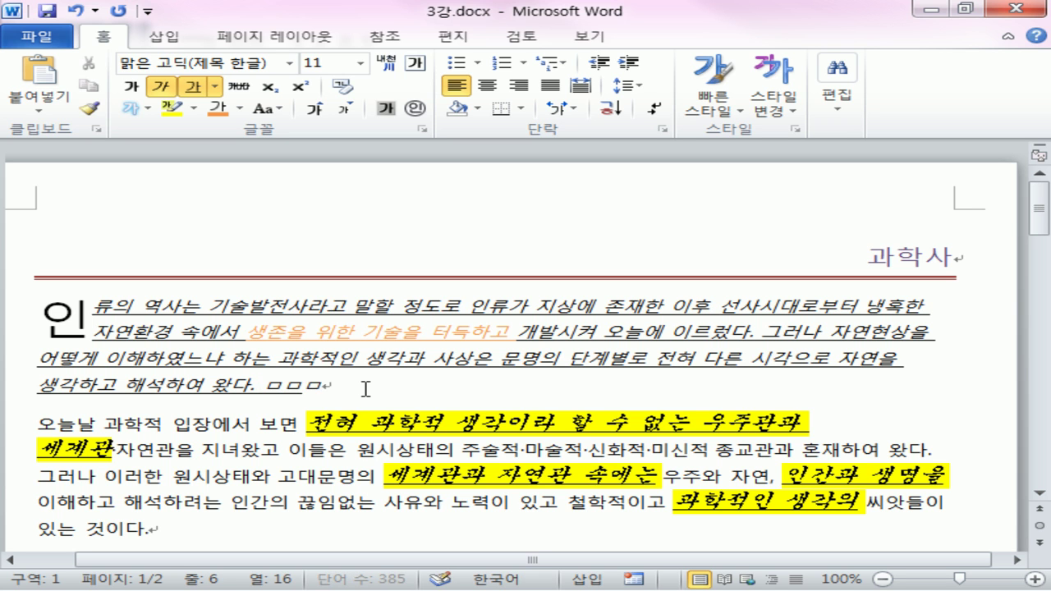
{"action": "key", "text": "BackSpace"}
{"action": "key", "text": "BackSpace"}
{"action": "key", "text": "BackSpace"}
{"action": "key", "text": "BackSpace"}
{"action": "key", "text": "Hangul"}
{"action": "type", "text": "aaaaaaaaa"}
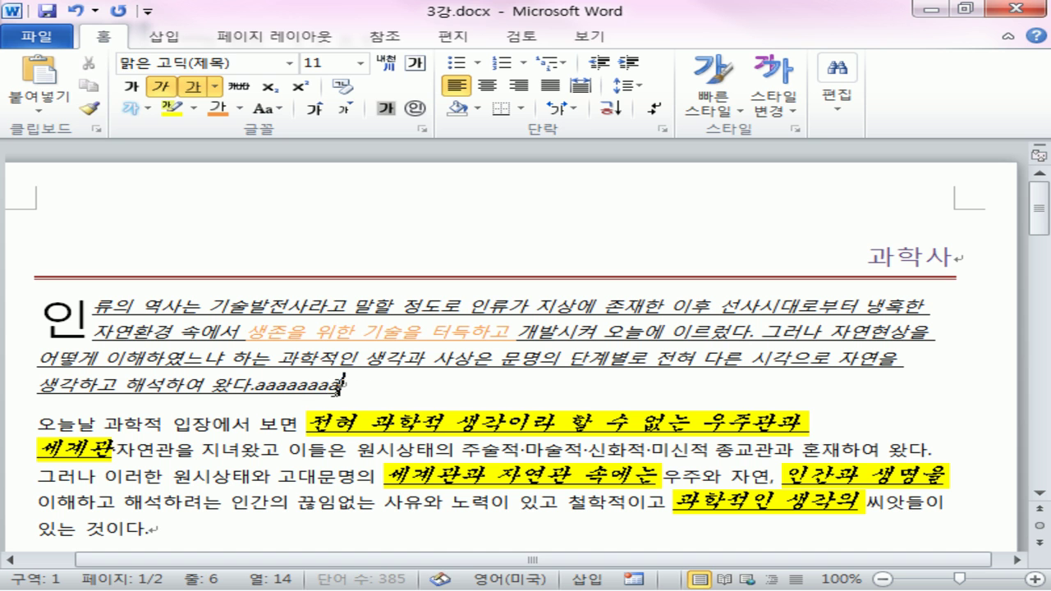
Convert the sample letters "aaaaaaaa" to uppercase (대문자로) and back to lowercase (소문자로).
{"action": "left_click_drag", "start_coordinate": [338, 384], "coordinate": [254, 386]}
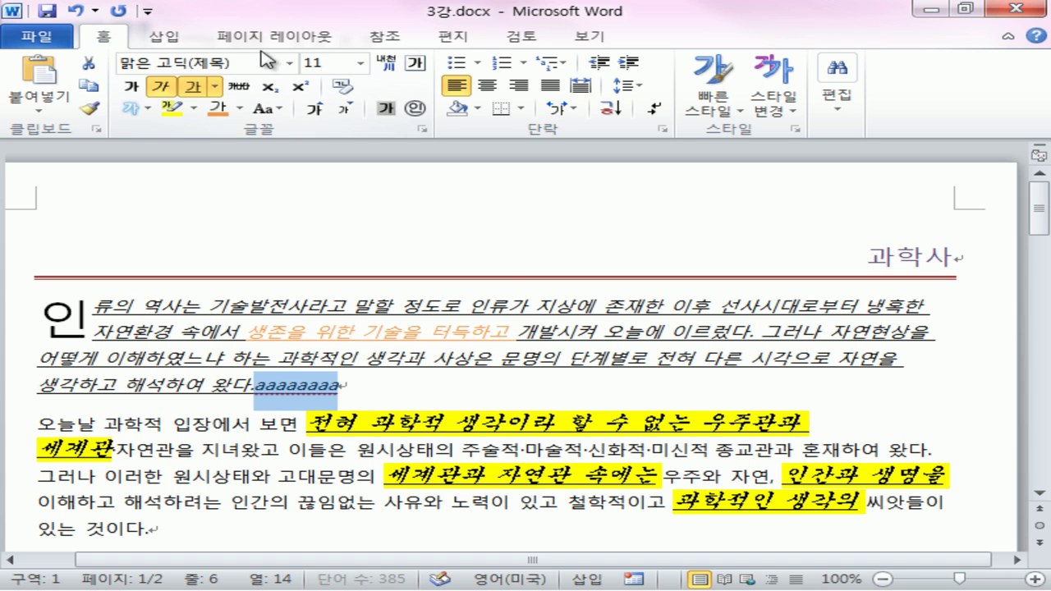
{"action": "left_click", "coordinate": [267, 109]}
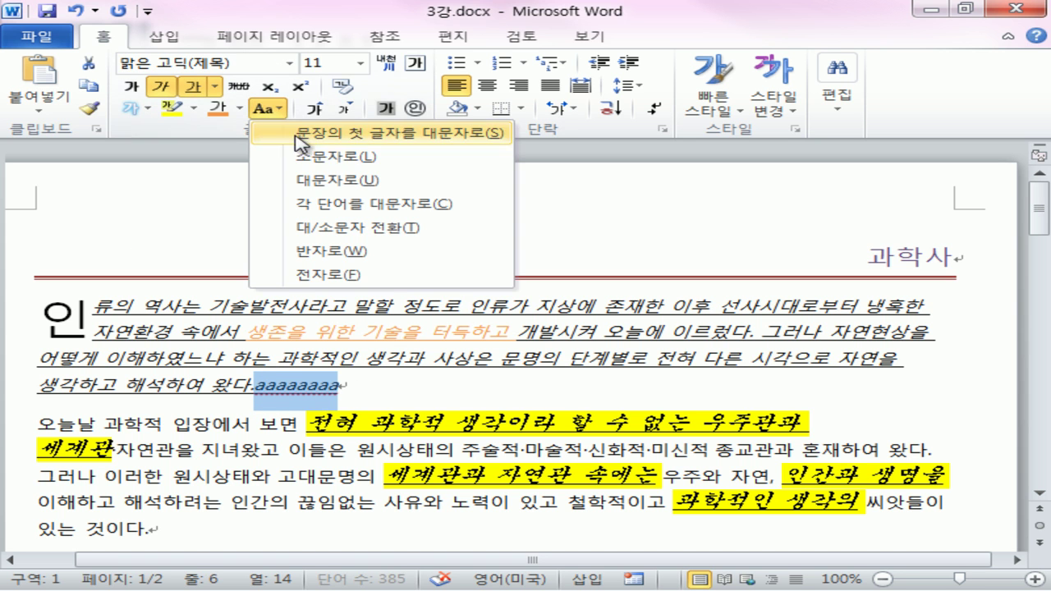
{"action": "left_click", "coordinate": [333, 179]}
{"action": "left_click", "coordinate": [271, 107]}
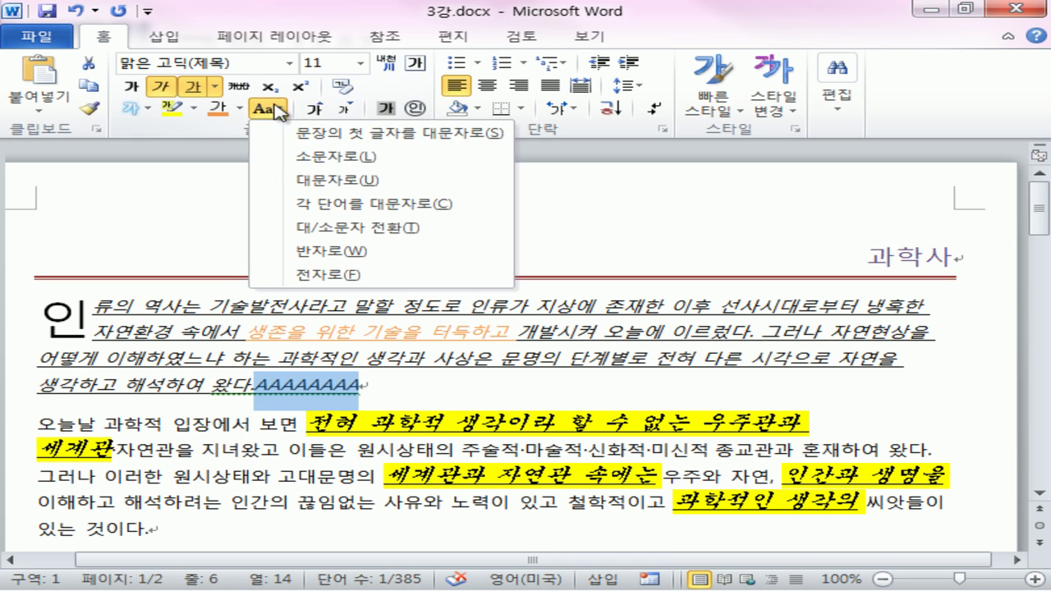
{"action": "left_click", "coordinate": [292, 156]}
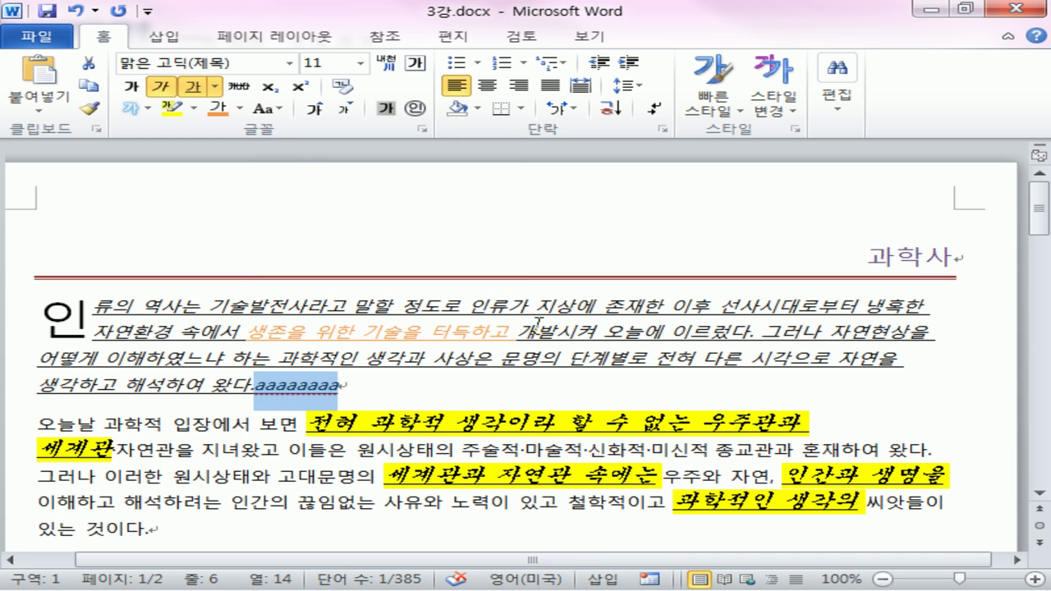
Format "개발시켜" in the first paragraph as superscript and "이르렀다." as subscript.
{"action": "left_click_drag", "start_coordinate": [539, 324], "coordinate": [606, 327]}
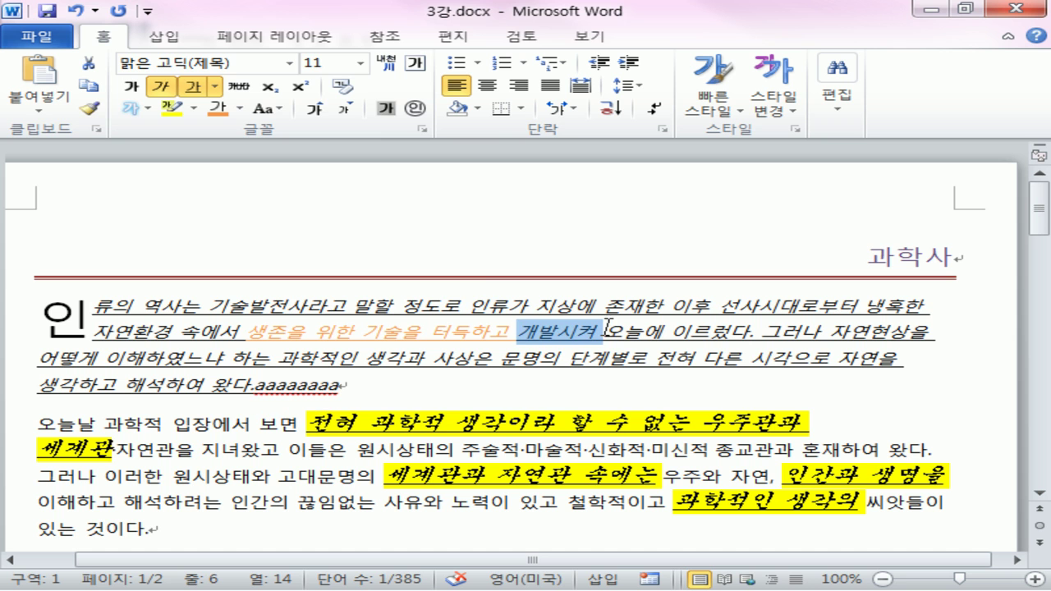
{"action": "left_click", "coordinate": [297, 91]}
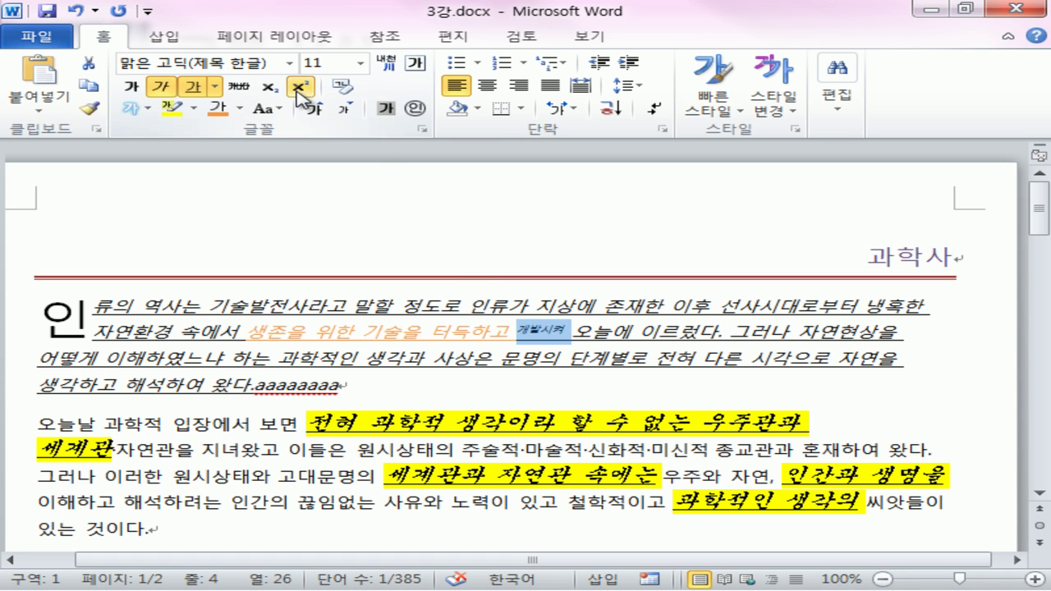
{"action": "left_click_drag", "start_coordinate": [641, 332], "coordinate": [721, 332]}
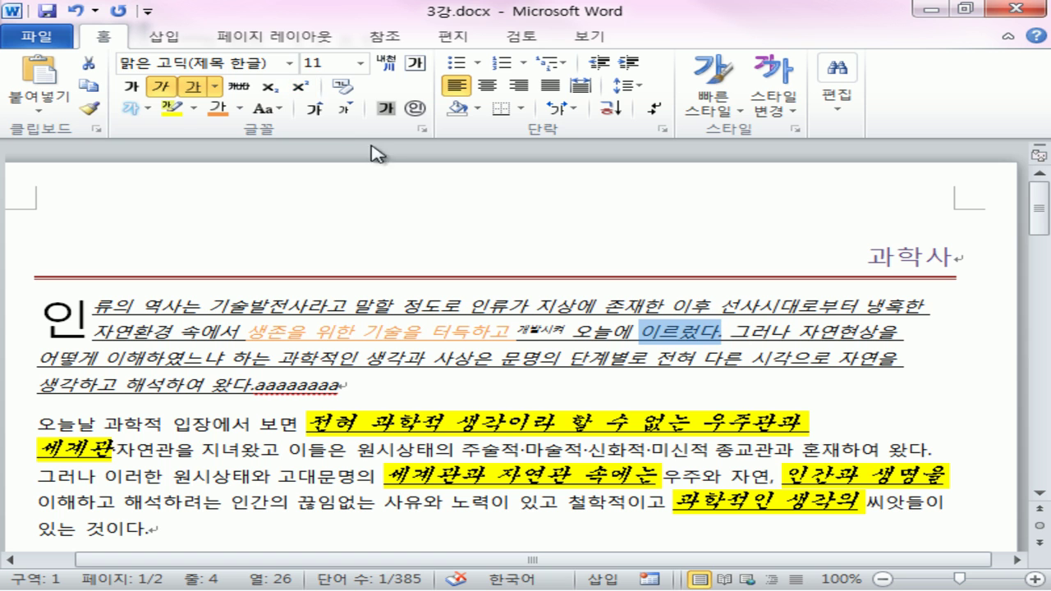
{"action": "left_click", "coordinate": [277, 92]}
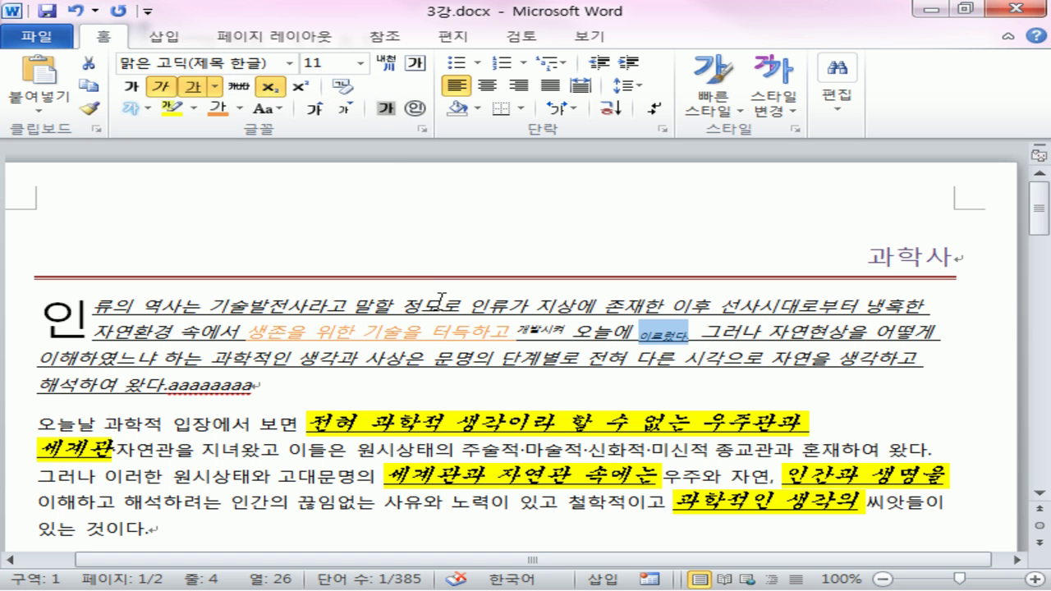
Try strikethrough on the text from "사상은" to the end of the first paragraph, and remove its underline and italic.
{"action": "left_click_drag", "start_coordinate": [364, 362], "coordinate": [261, 386]}
{"action": "left_click", "coordinate": [238, 85]}
{"action": "left_click", "coordinate": [238, 85]}
{"action": "left_click", "coordinate": [194, 89]}
{"action": "left_click", "coordinate": [158, 87]}
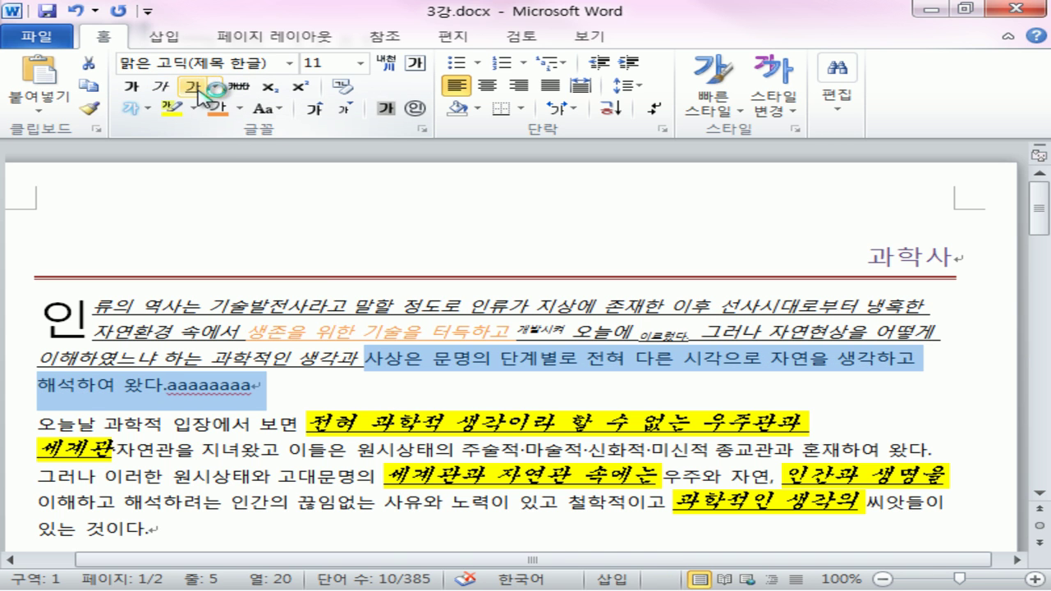
{"action": "left_click", "coordinate": [194, 90]}
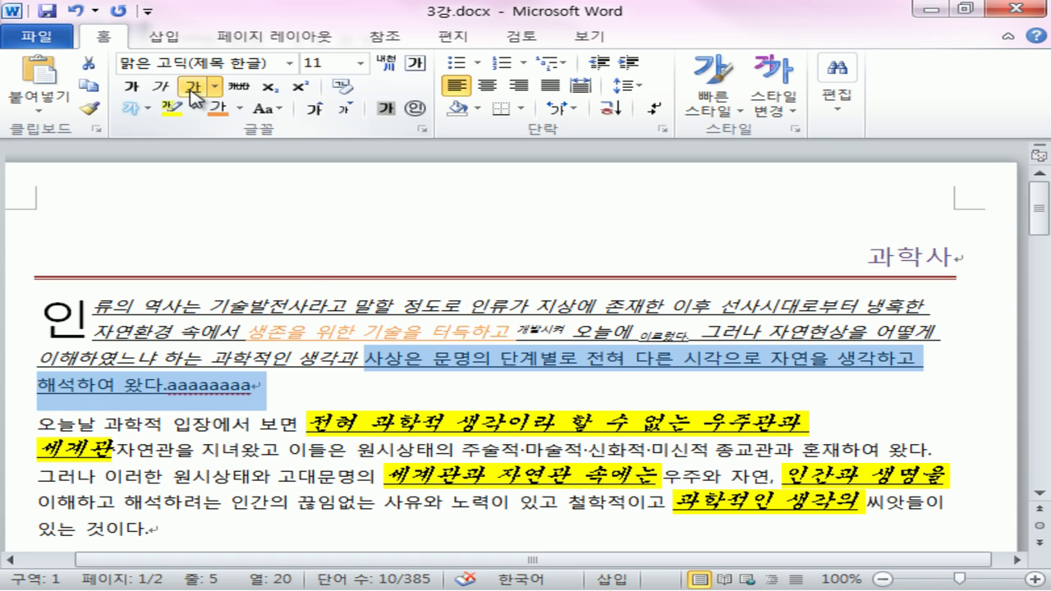
{"action": "left_click", "coordinate": [194, 92]}
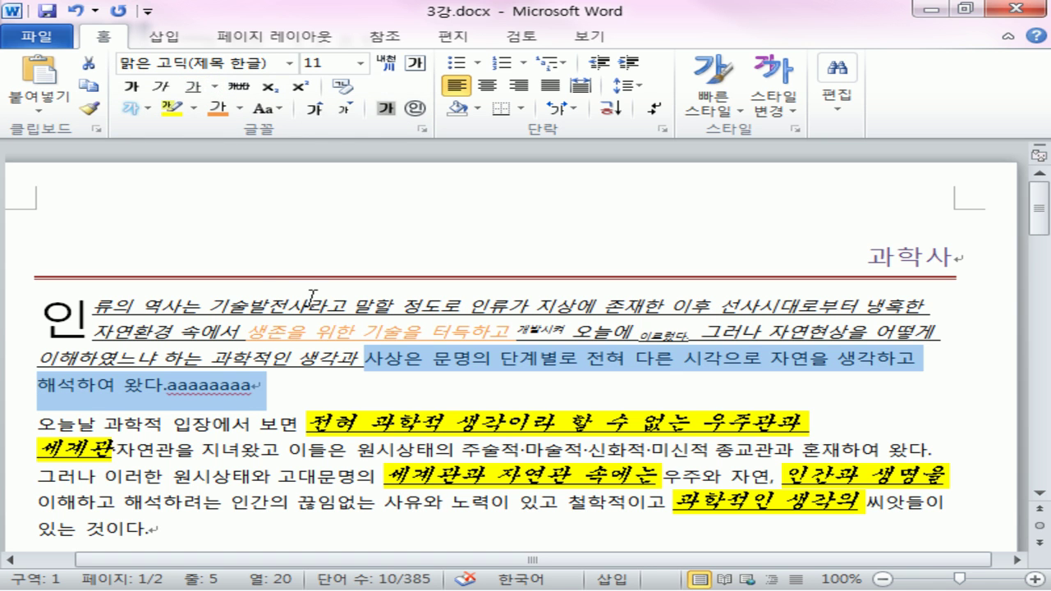
Clear all formatting from the last two lines of the first paragraph and from the whole second paragraph.
{"action": "left_click", "coordinate": [18, 314]}
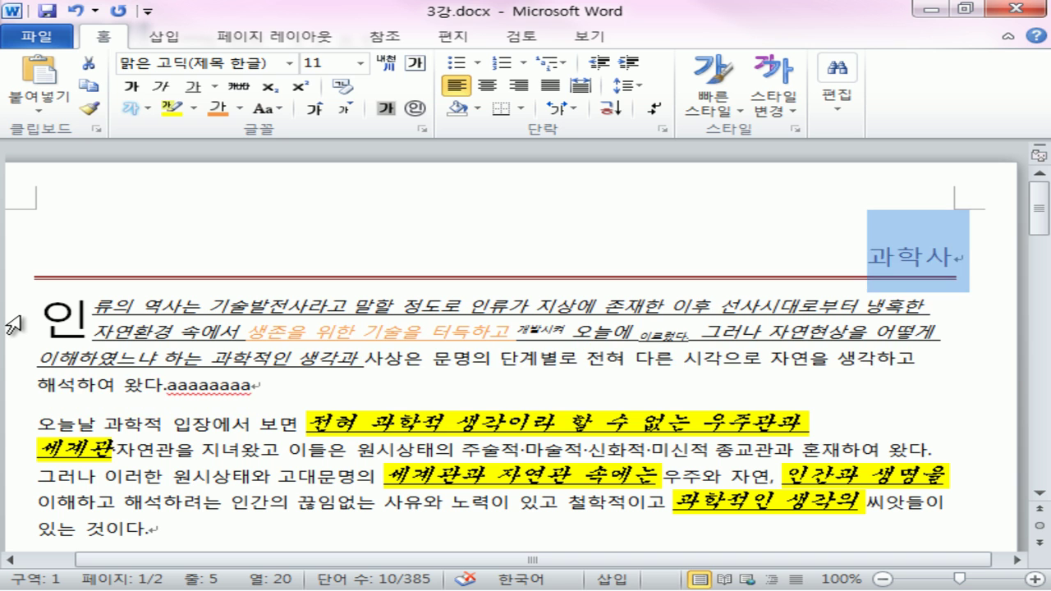
{"action": "left_click", "coordinate": [18, 363]}
{"action": "left_click_drag", "start_coordinate": [11, 372], "coordinate": [16, 396]}
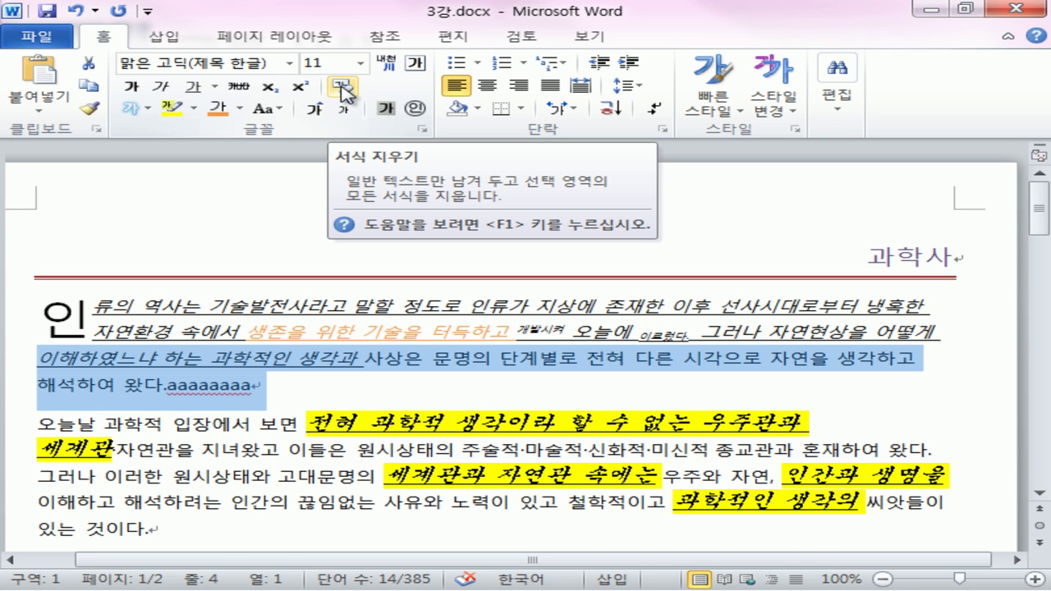
{"action": "left_click", "coordinate": [345, 88]}
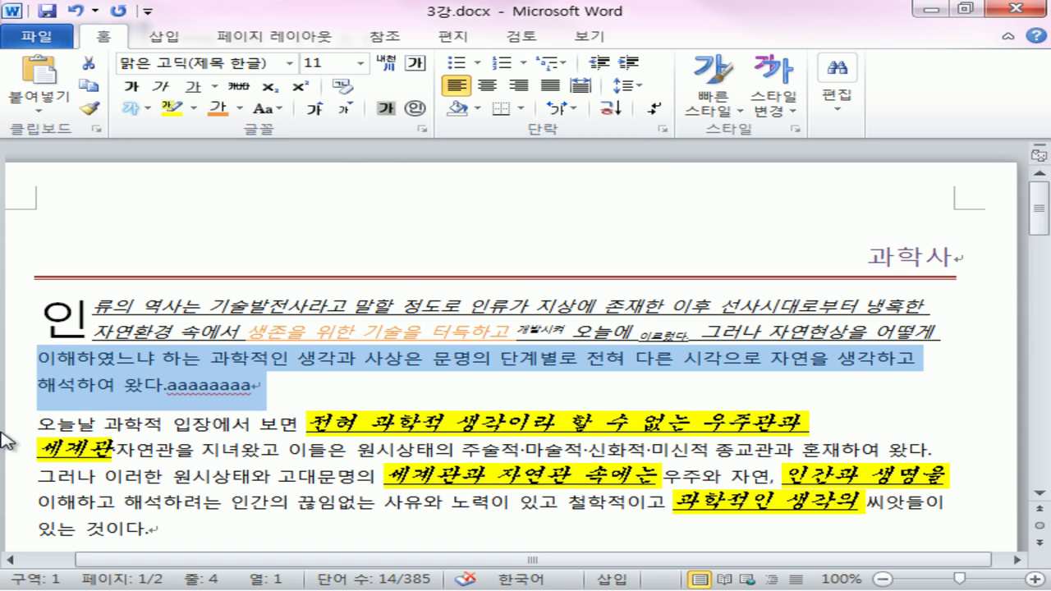
{"action": "left_click_drag", "start_coordinate": [4, 436], "coordinate": [5, 530]}
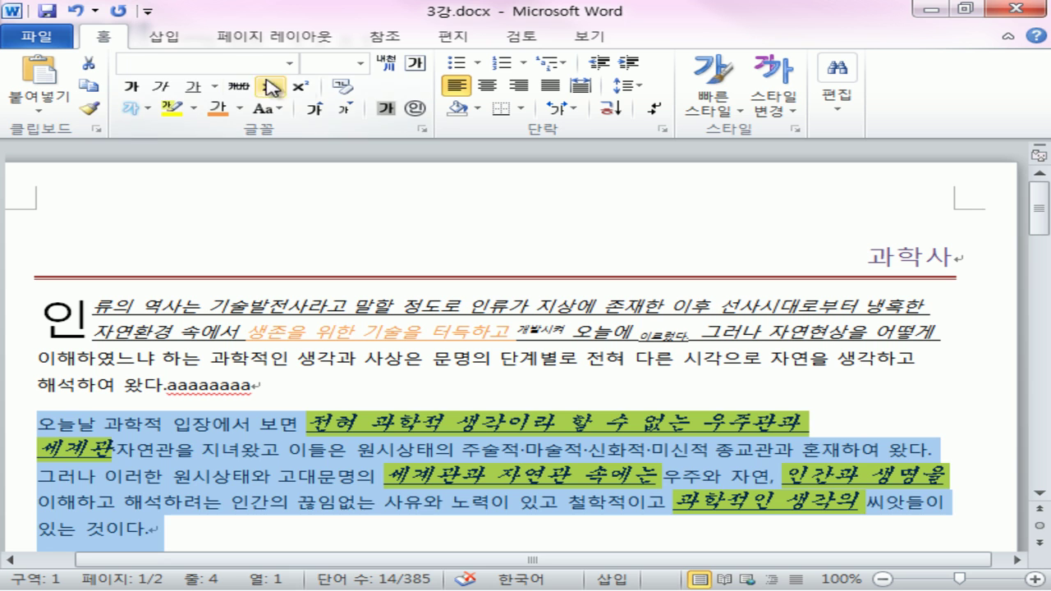
{"action": "left_click", "coordinate": [345, 88]}
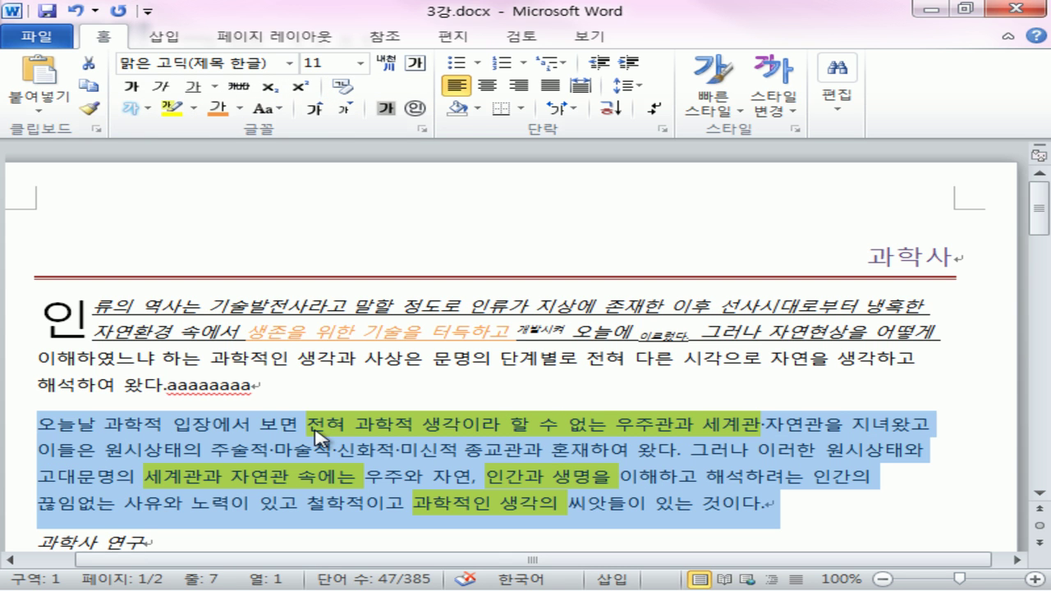
Remove the yellow highlighting from the second paragraph and deselect the text.
{"action": "mouse_move", "coordinate": [311, 429]}
{"action": "left_mouse_down"}
{"action": "mouse_move", "coordinate": [809, 454]}
{"action": "mouse_move", "coordinate": [826, 429]}
{"action": "left_mouse_up"}
{"action": "left_click_drag", "start_coordinate": [362, 420], "coordinate": [696, 425]}
{"action": "key", "text": "Escape"}
{"action": "left_click", "coordinate": [195, 109]}
{"action": "left_click", "coordinate": [176, 222]}
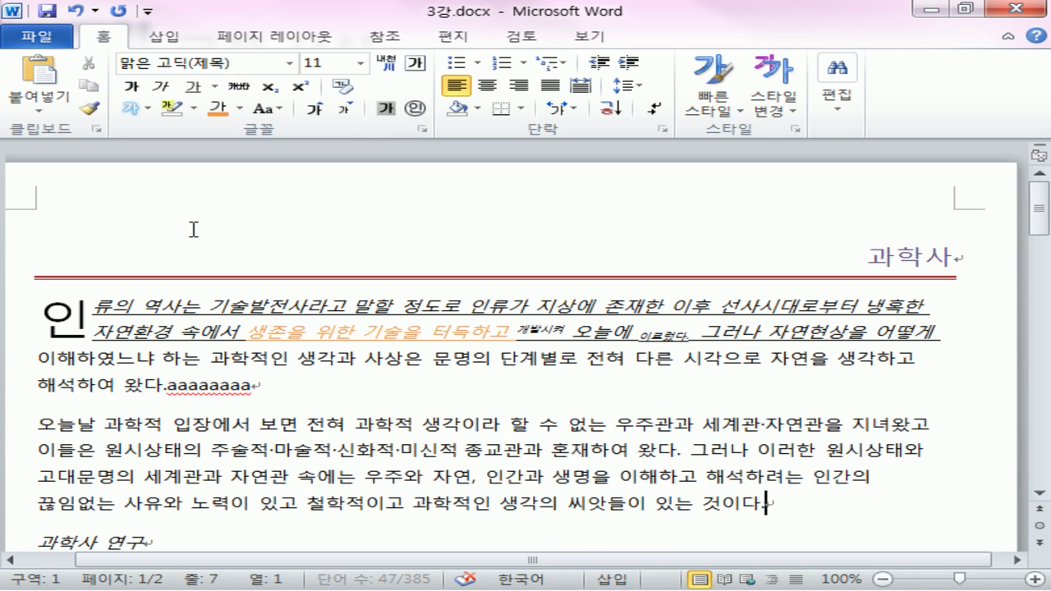
{"action": "left_click", "coordinate": [838, 491]}
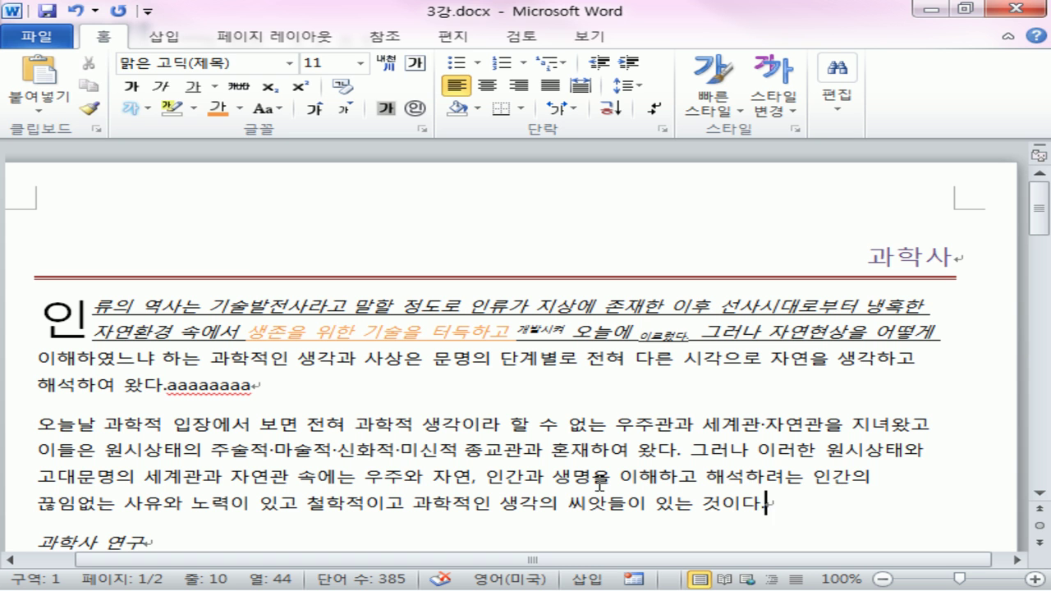
Open the detailed font settings for the whole second paragraph and choose HY견고딕 as the Korean font.
{"action": "triple_click", "coordinate": [27, 466]}
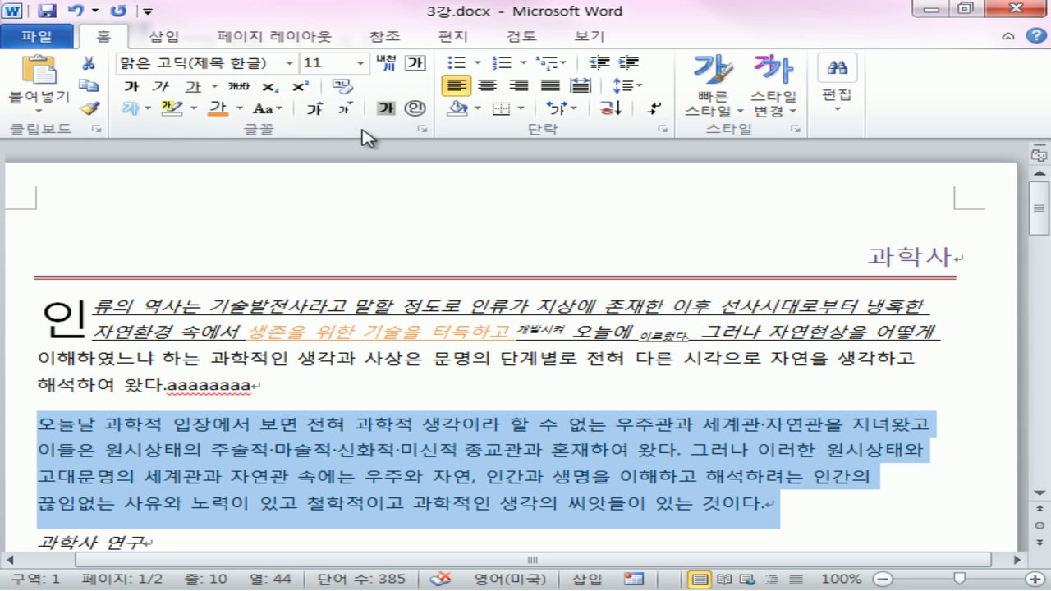
{"action": "left_click", "coordinate": [423, 129]}
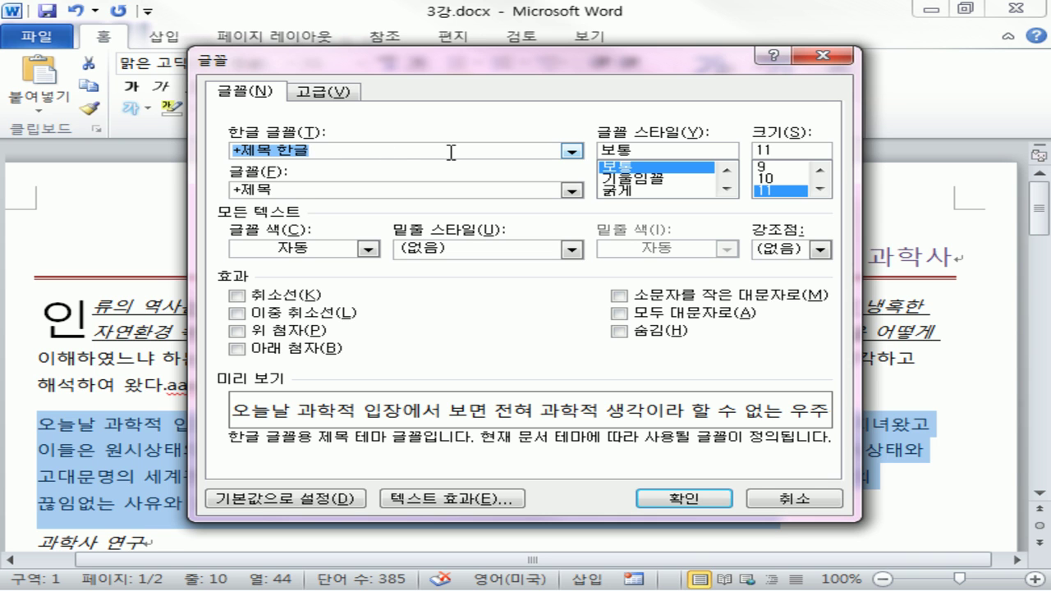
{"action": "left_click", "coordinate": [572, 153]}
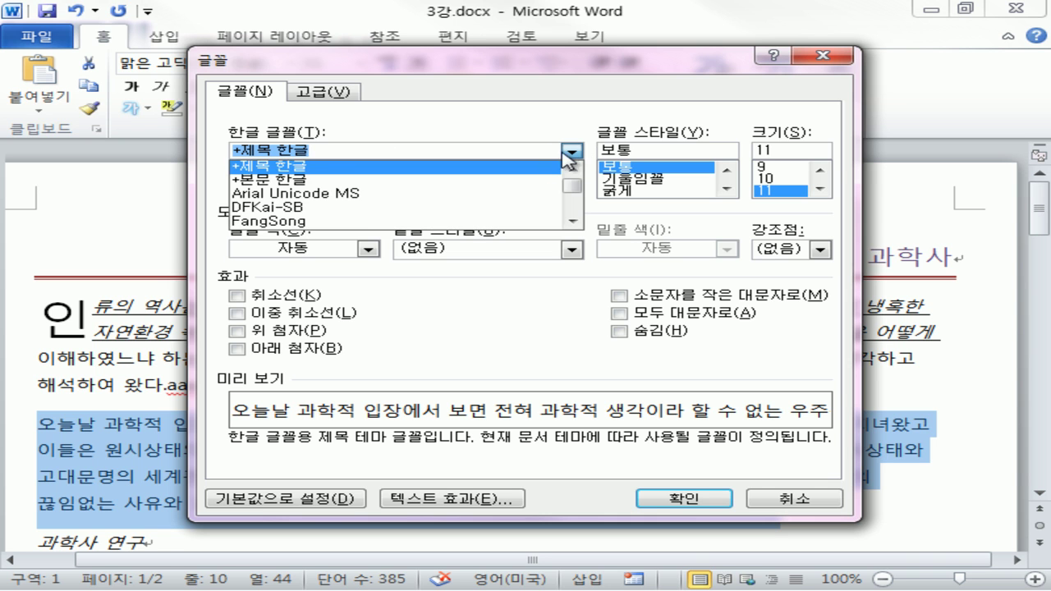
{"action": "scroll", "coordinate": [443, 226], "scroll_direction": "down", "scroll_amount": 3}
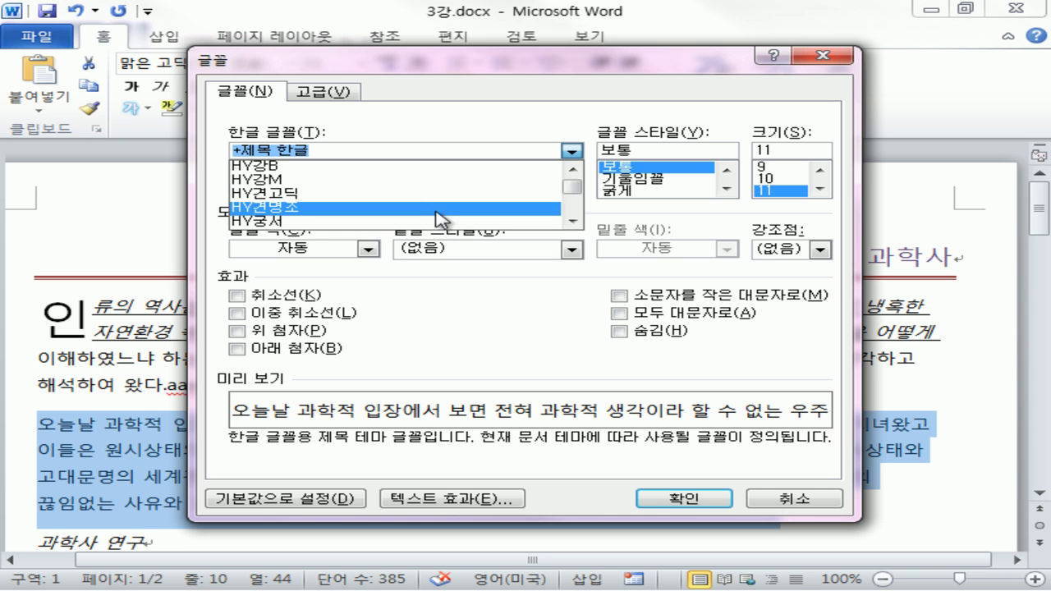
{"action": "left_click", "coordinate": [436, 198]}
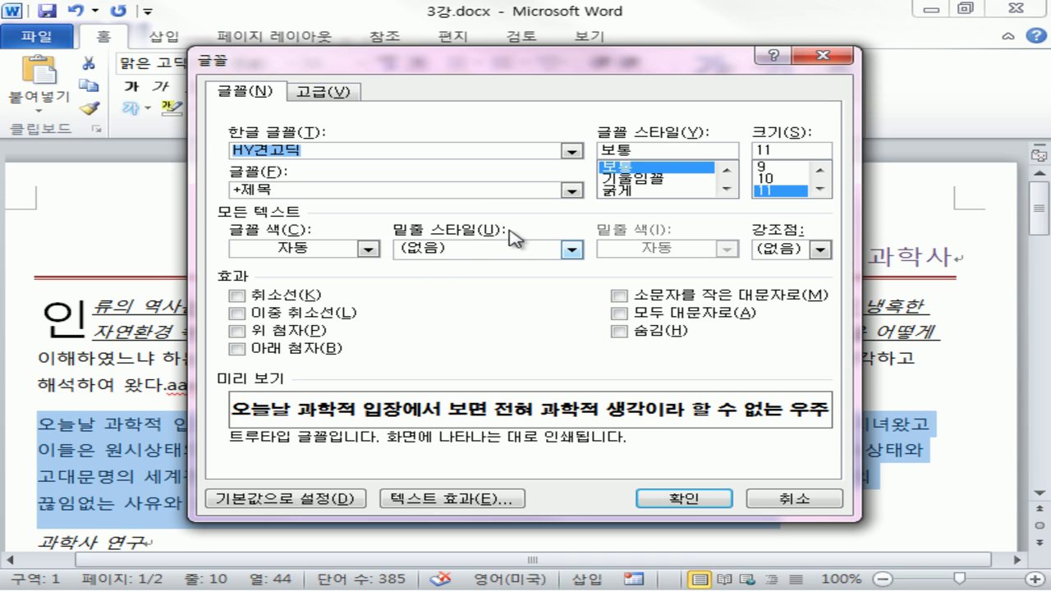
Try the italic and bold font styles for the second paragraph and choose 굵게 기울임꼴.
{"action": "left_click", "coordinate": [617, 177]}
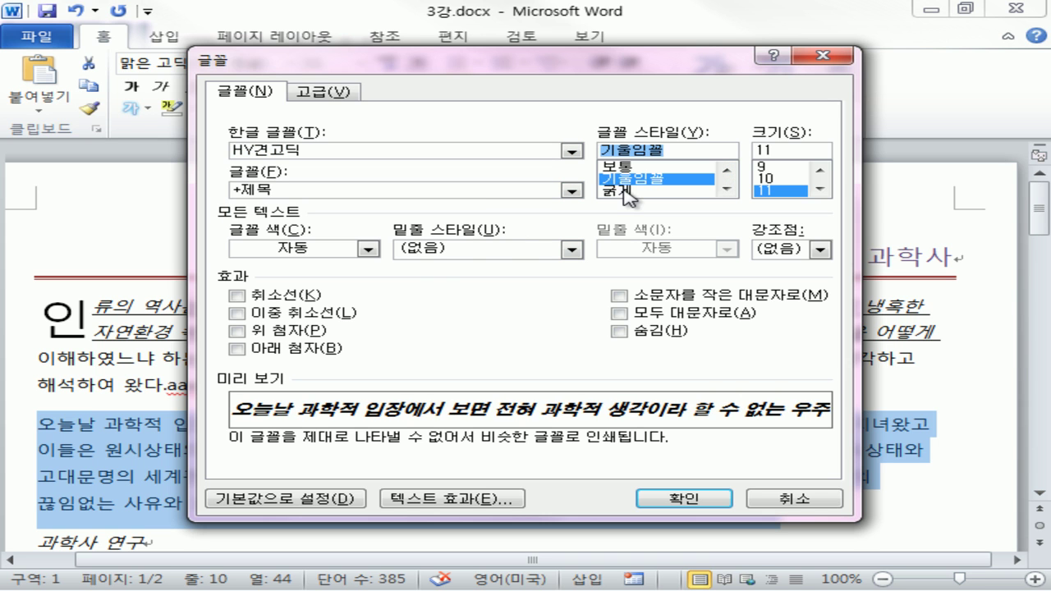
{"action": "left_click", "coordinate": [625, 190]}
{"action": "left_click", "coordinate": [660, 179]}
{"action": "left_click", "coordinate": [726, 189]}
{"action": "left_click", "coordinate": [697, 191]}
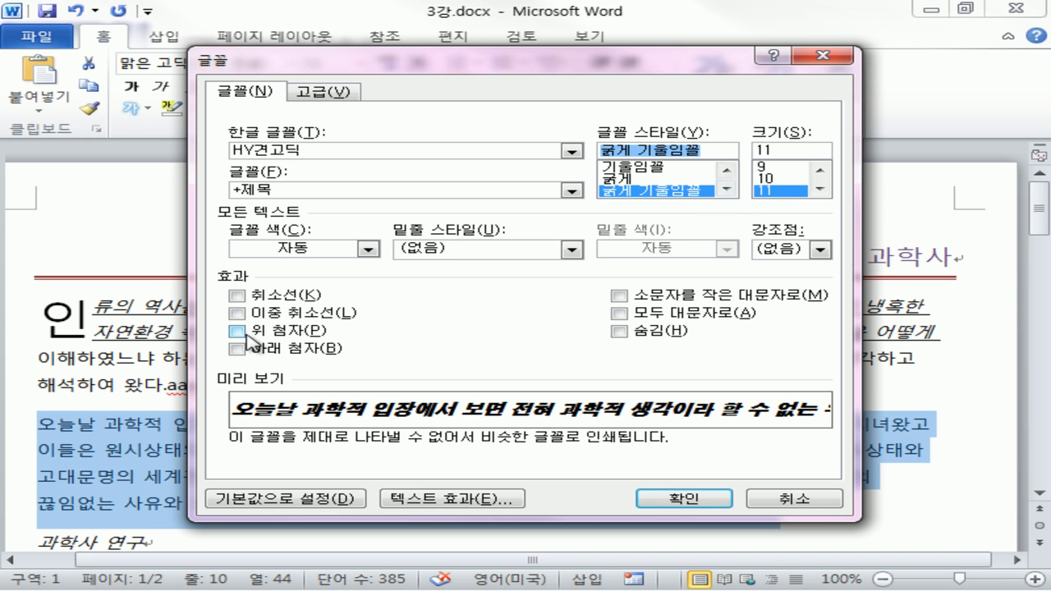
Give the second paragraph a dark blue font colour, a double underline coloured red and the small circle emphasis mark.
{"action": "left_click", "coordinate": [288, 253]}
{"action": "left_click", "coordinate": [317, 315]}
{"action": "left_click", "coordinate": [571, 250]}
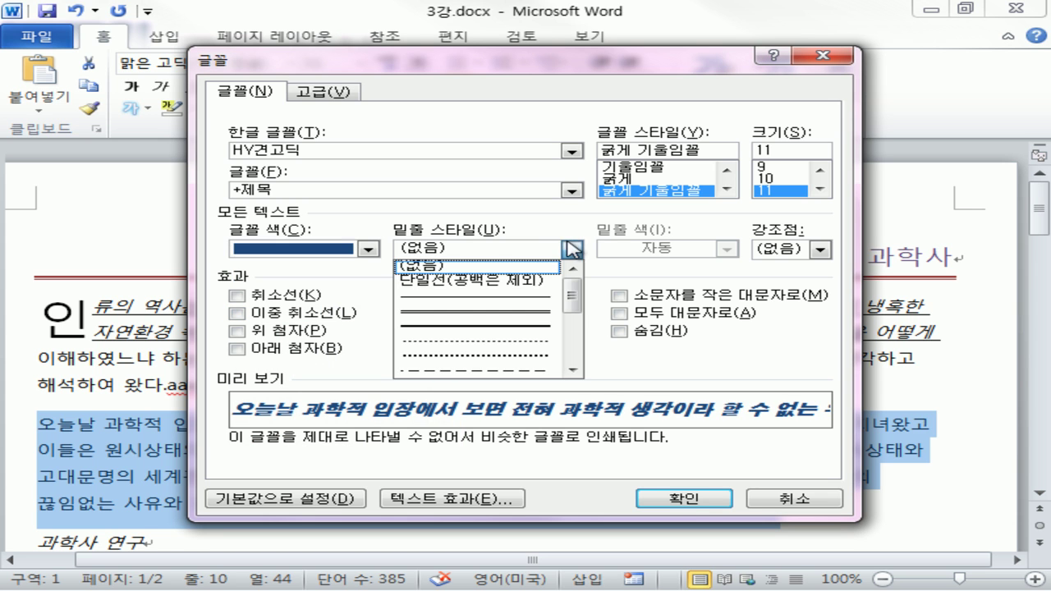
{"action": "left_click", "coordinate": [512, 312]}
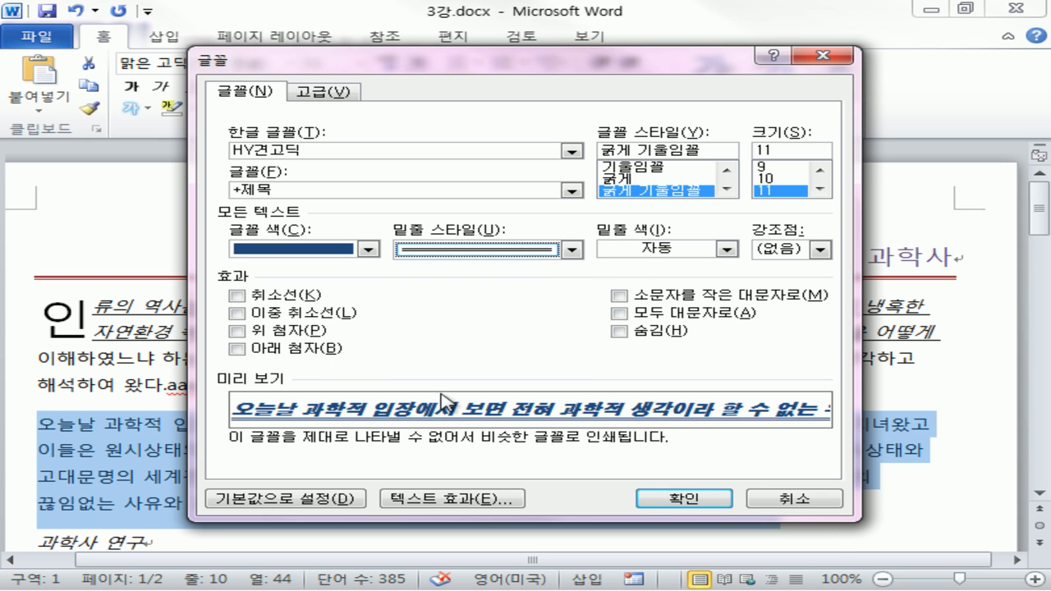
{"action": "left_click", "coordinate": [665, 248]}
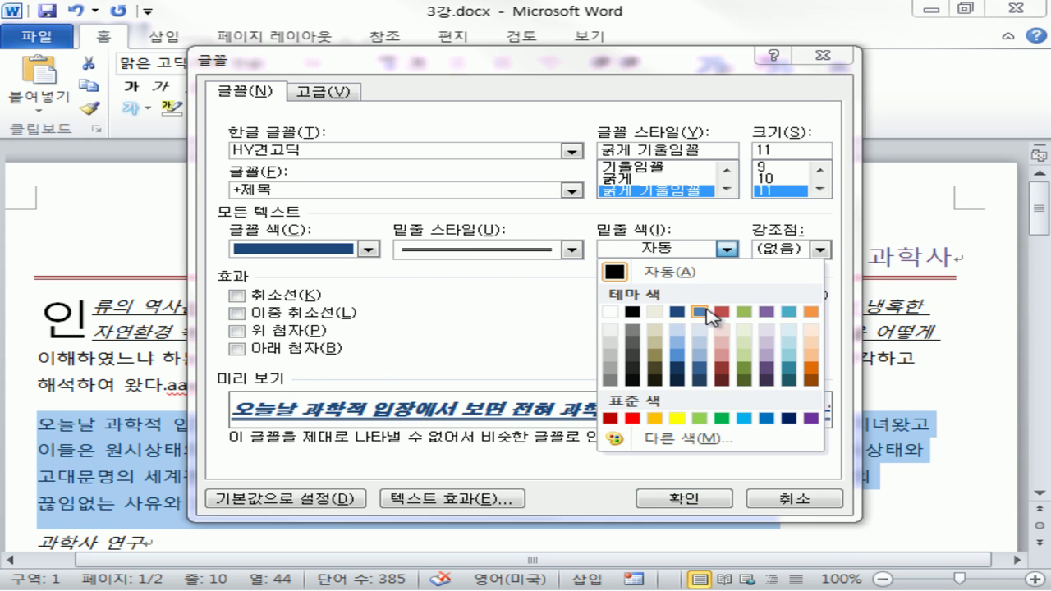
{"action": "left_click", "coordinate": [821, 250]}
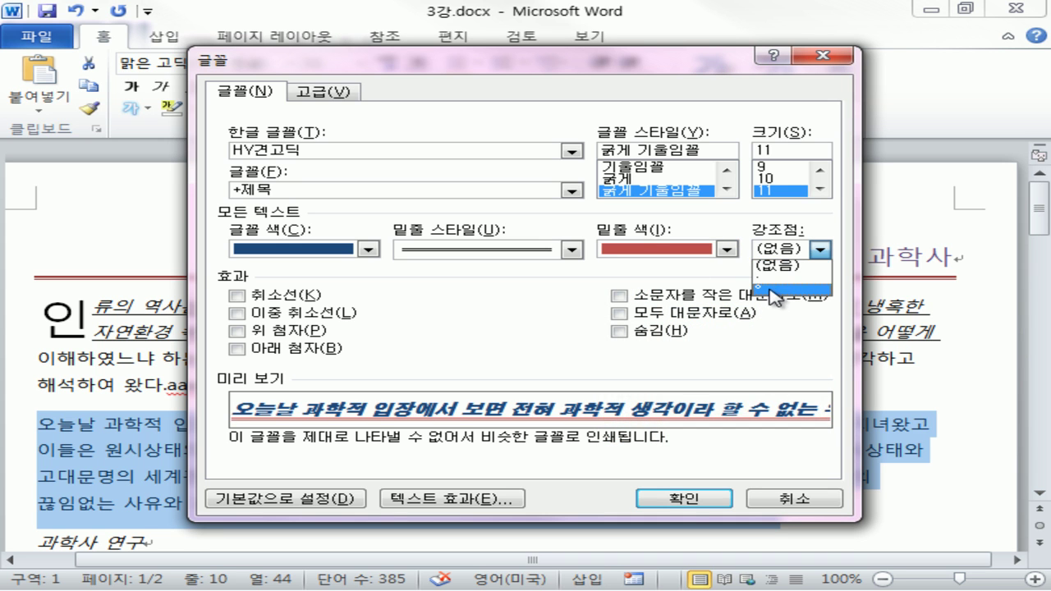
{"action": "left_click", "coordinate": [771, 290]}
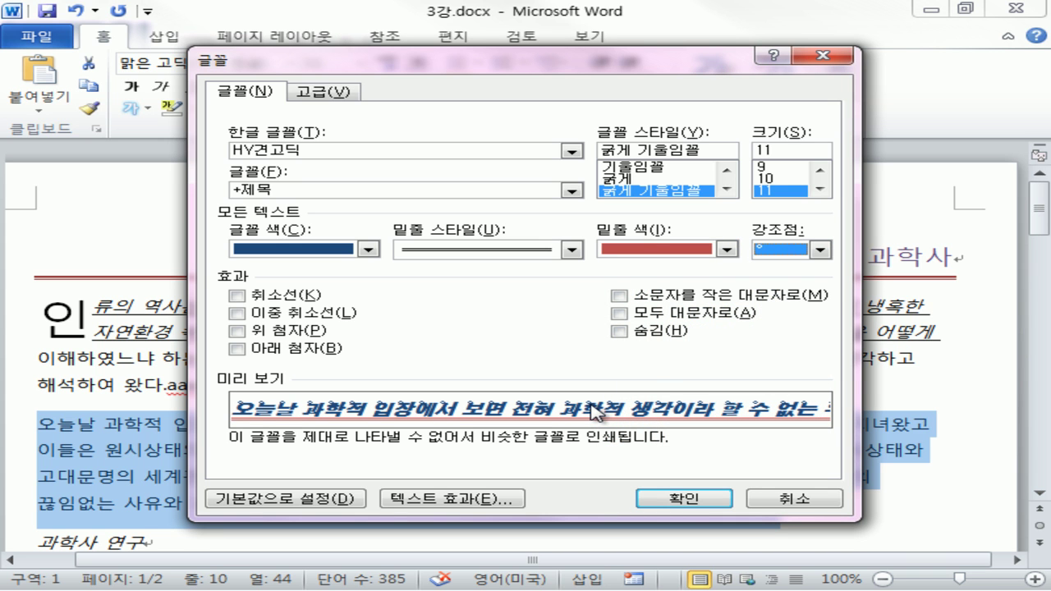
{"action": "key", "text": "ctrl+2"}
{"action": "left_click_drag", "start_coordinate": [287, 305], "coordinate": [361, 312]}
{"action": "left_click", "coordinate": [357, 330]}
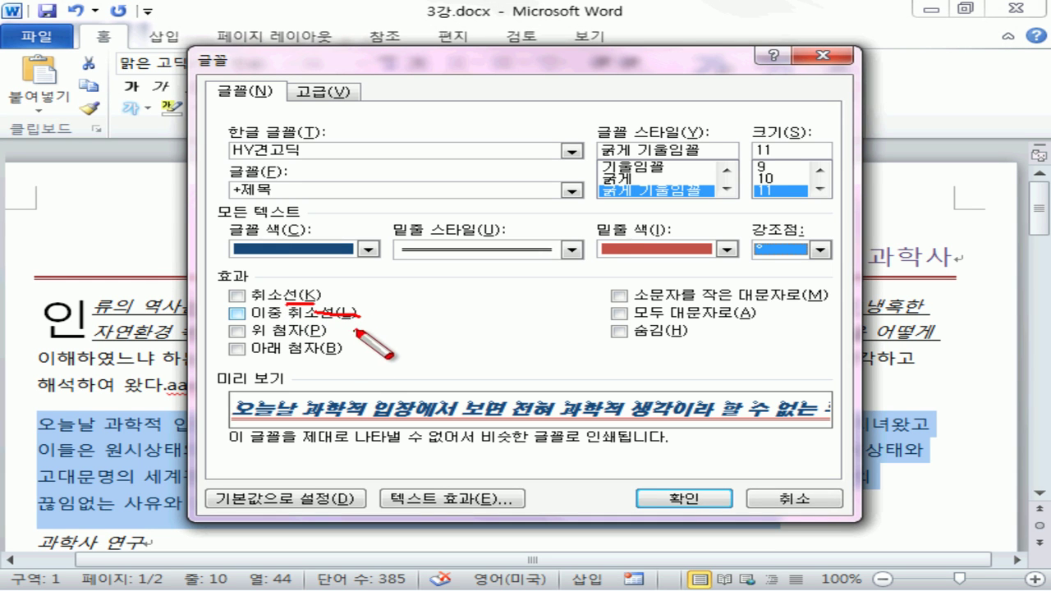
{"action": "key", "text": "Escape"}
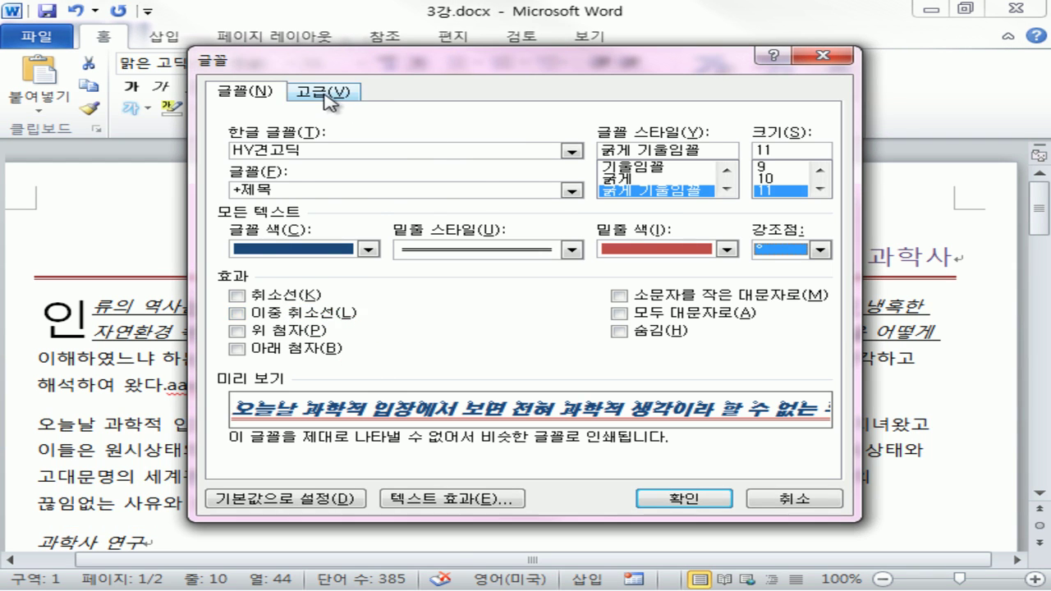
Set the second paragraph's character spacing (간격) to 넓게 with a value of 1.3 pt.
{"action": "left_click", "coordinate": [333, 92]}
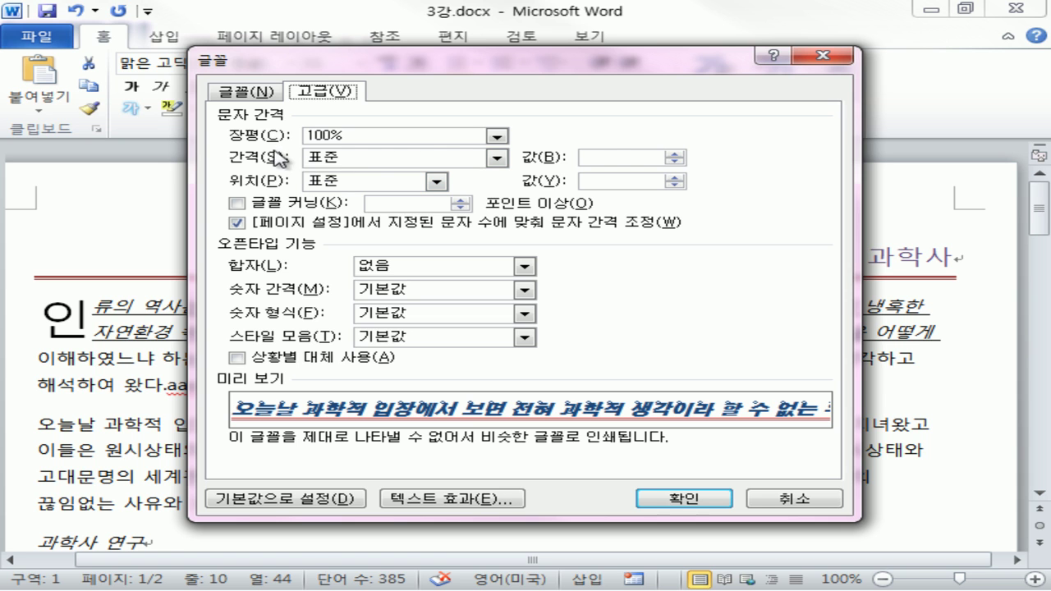
{"action": "left_click", "coordinate": [420, 161]}
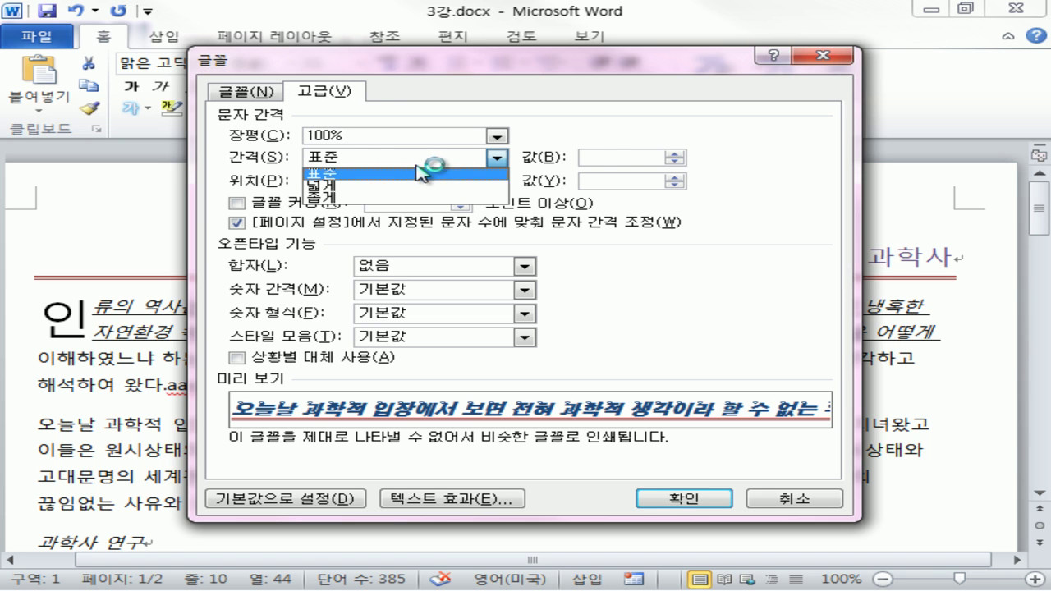
{"action": "left_click", "coordinate": [409, 187]}
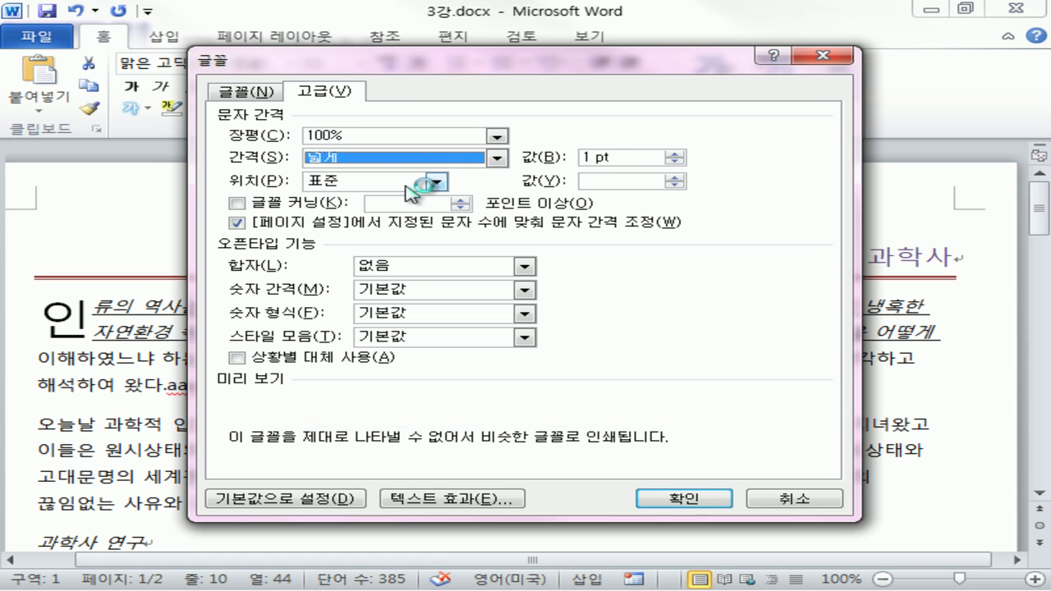
{"action": "left_click", "coordinate": [680, 154]}
{"action": "left_click", "coordinate": [681, 154]}
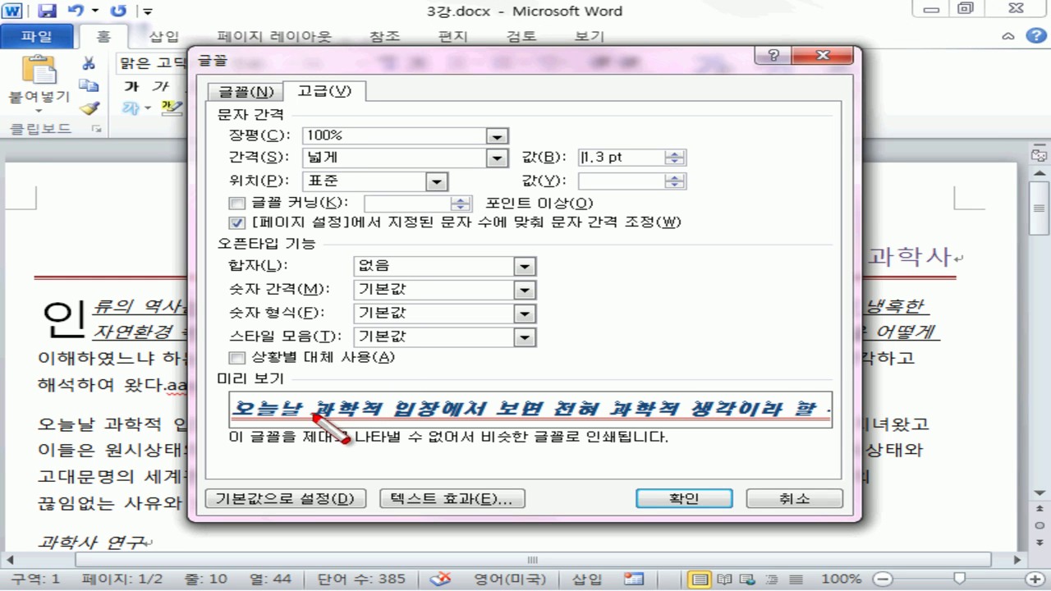
Set the character scale (장평) to 200% and apply the font settings to the second paragraph.
{"action": "left_click", "coordinate": [498, 136]}
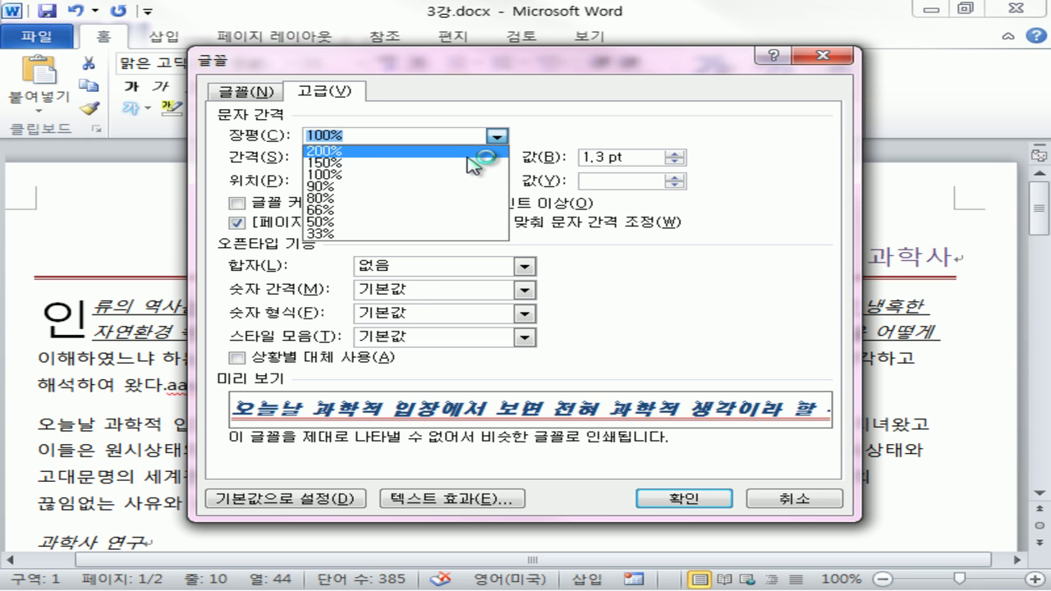
{"action": "left_click", "coordinate": [478, 153]}
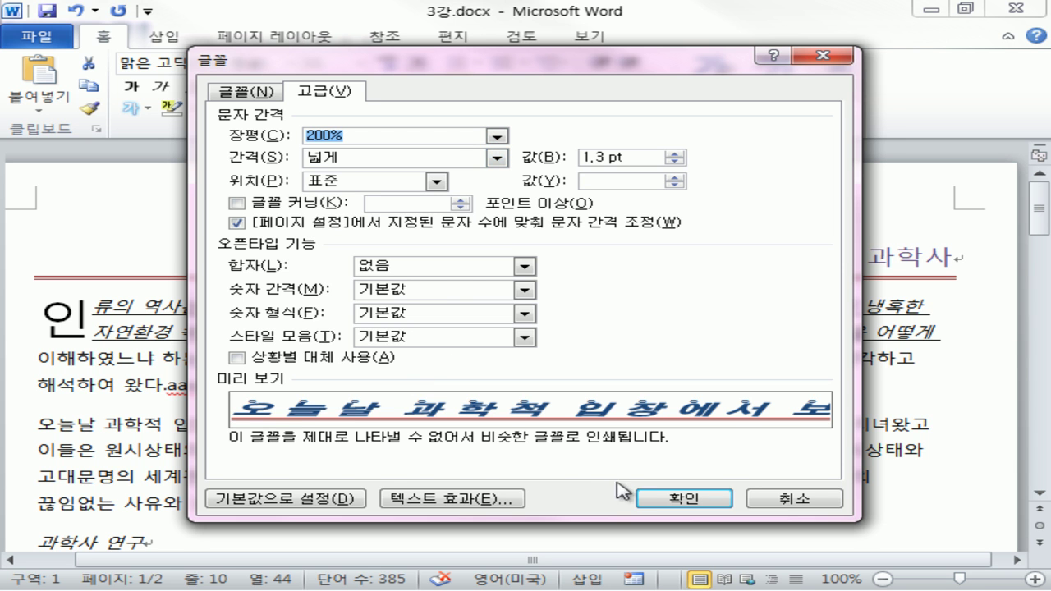
{"action": "left_click", "coordinate": [680, 499]}
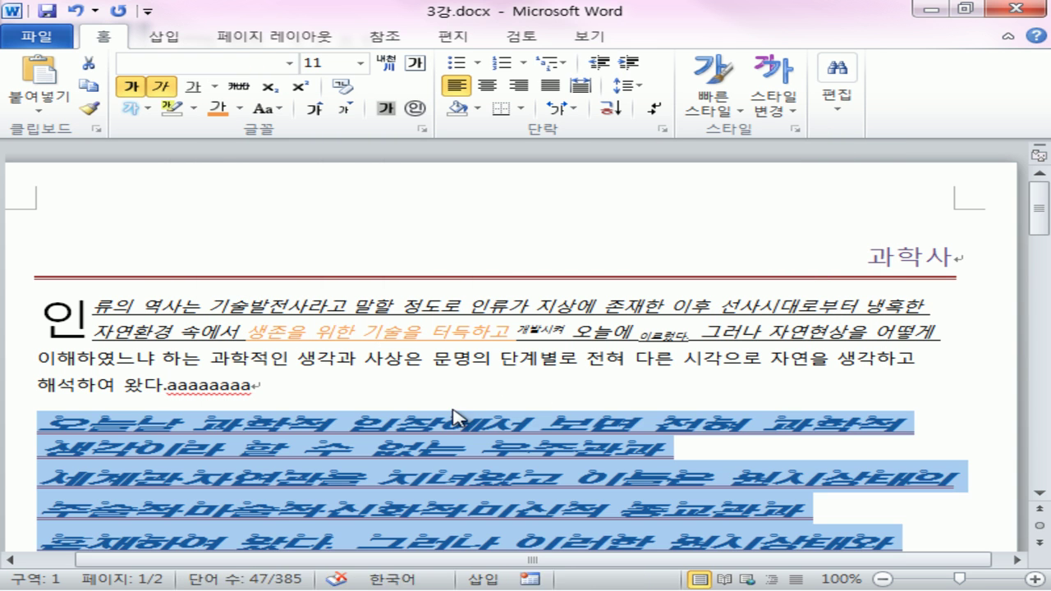
{"action": "key", "text": "ctrl+shift+d"}
{"action": "left_click_drag", "start_coordinate": [354, 436], "coordinate": [389, 434]}
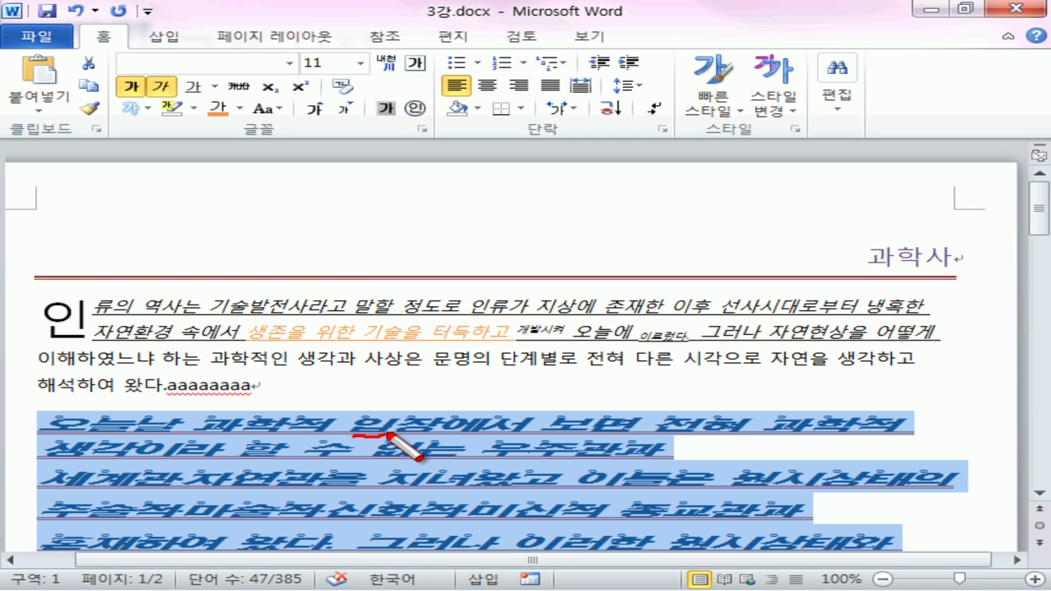
{"action": "key", "text": "Escape"}
Set the second paragraph's character scale (장평) to 100%, apply it and deselect the text.
{"action": "left_click", "coordinate": [423, 129]}
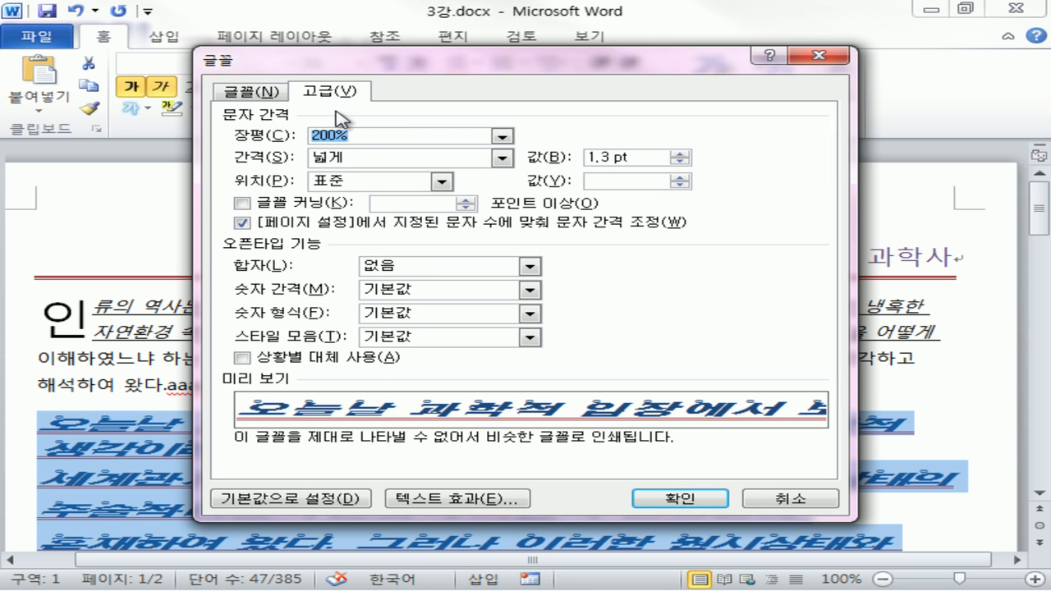
{"action": "left_click", "coordinate": [503, 136]}
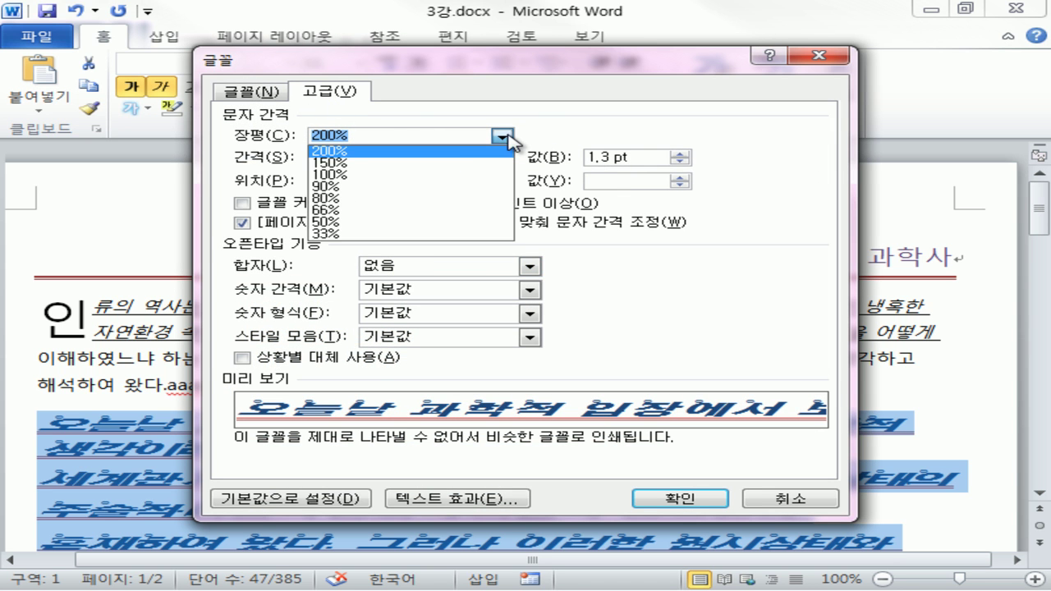
{"action": "left_click", "coordinate": [458, 174]}
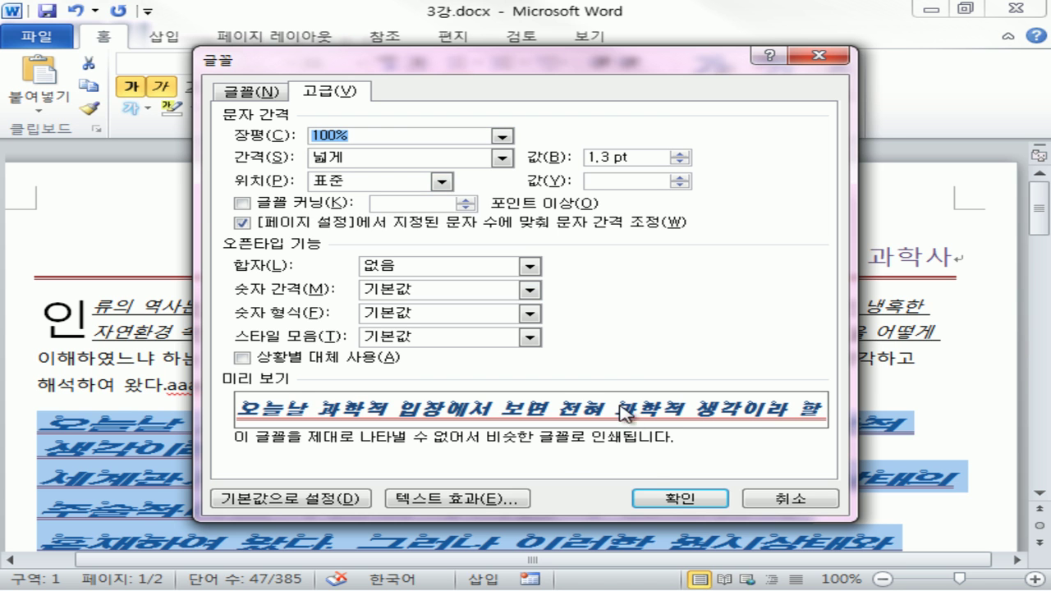
{"action": "left_click", "coordinate": [661, 501]}
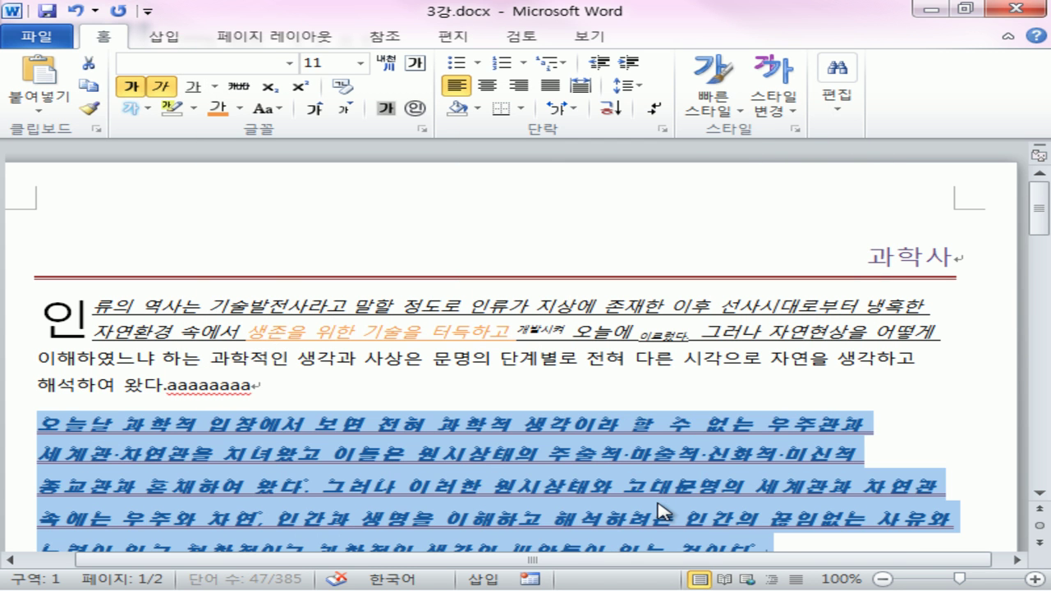
{"action": "left_click", "coordinate": [542, 380]}
{"action": "scroll", "coordinate": [556, 361], "scroll_direction": "down", "scroll_amount": 2}
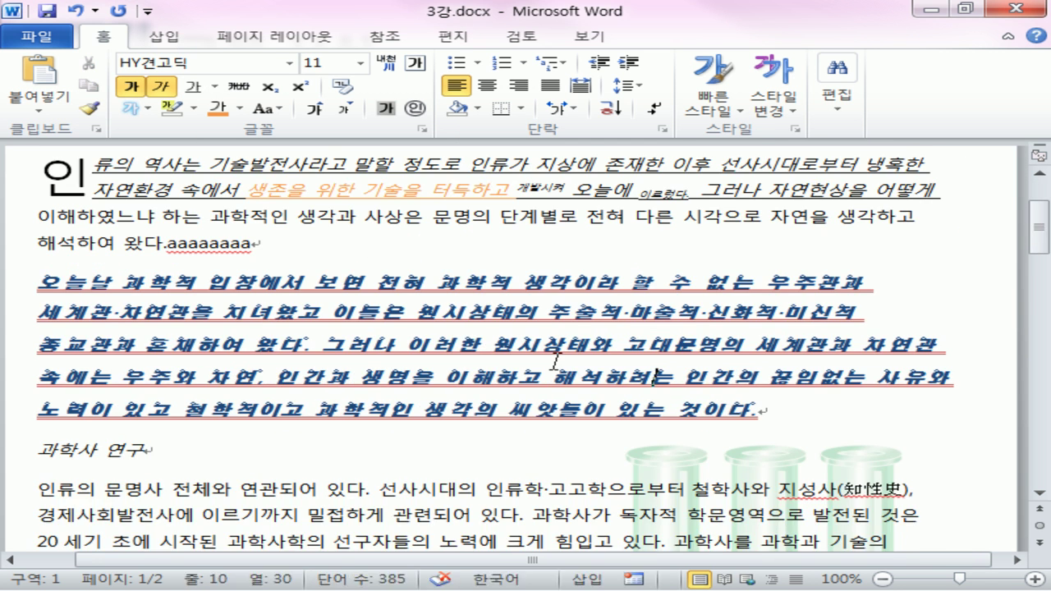
{"action": "scroll", "coordinate": [556, 361], "scroll_direction": "up", "scroll_amount": 1}
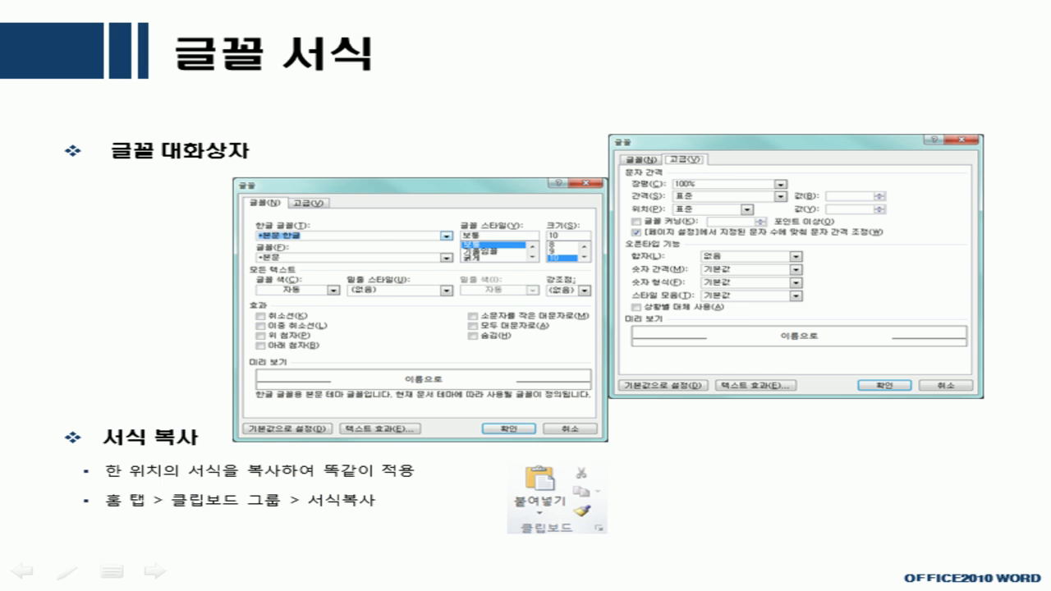
Return from the slide to 3강.docx and close the document without saving the changes.
{"action": "left_click", "coordinate": [793, 281]}
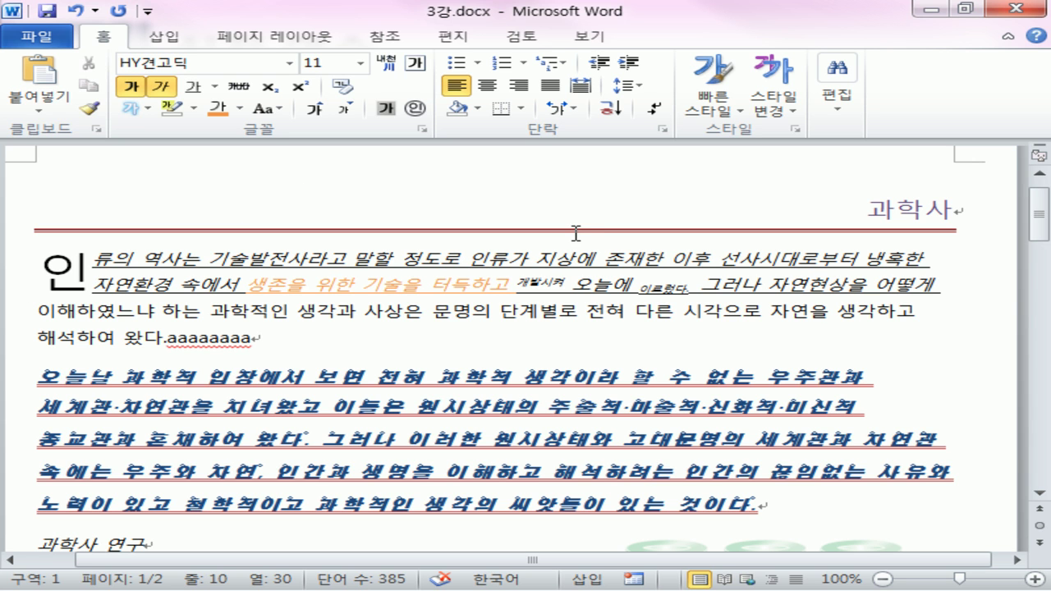
{"action": "left_click", "coordinate": [1016, 11]}
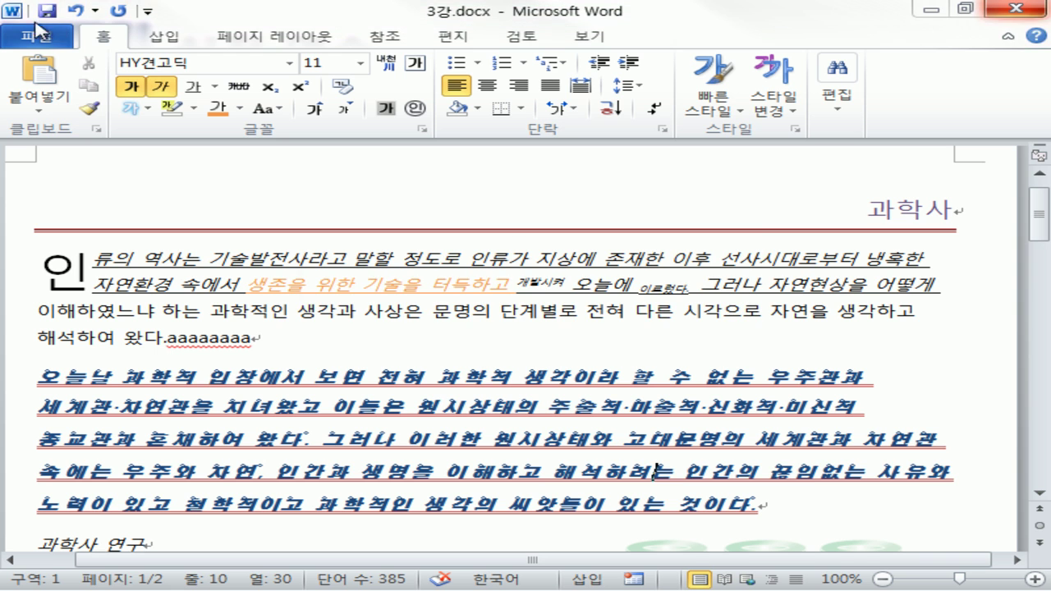
{"action": "left_click", "coordinate": [548, 327]}
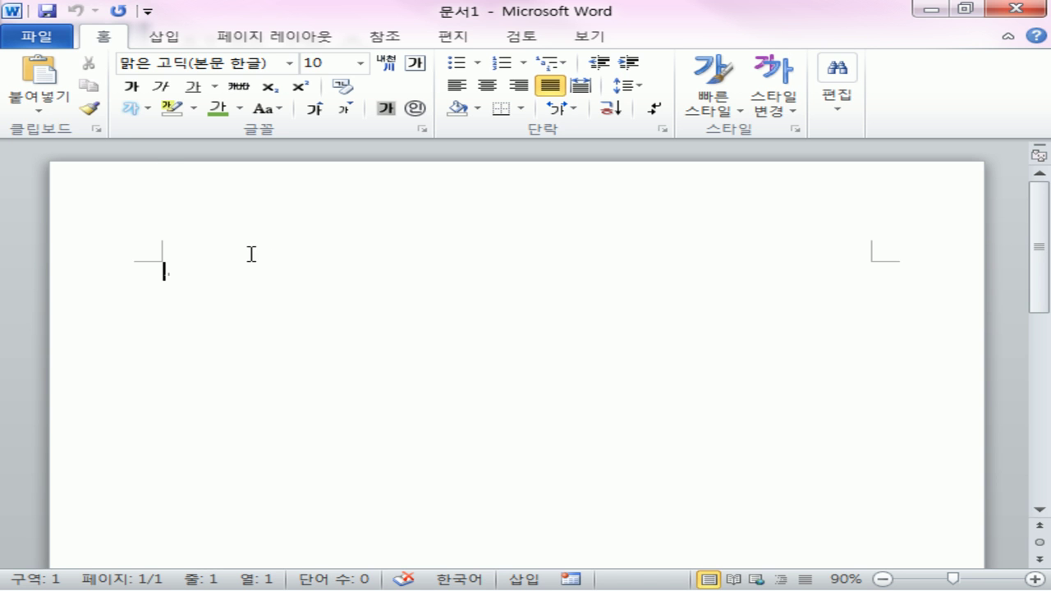
Reopen 3강.docx from the recently used documents.
{"action": "left_click", "coordinate": [41, 38]}
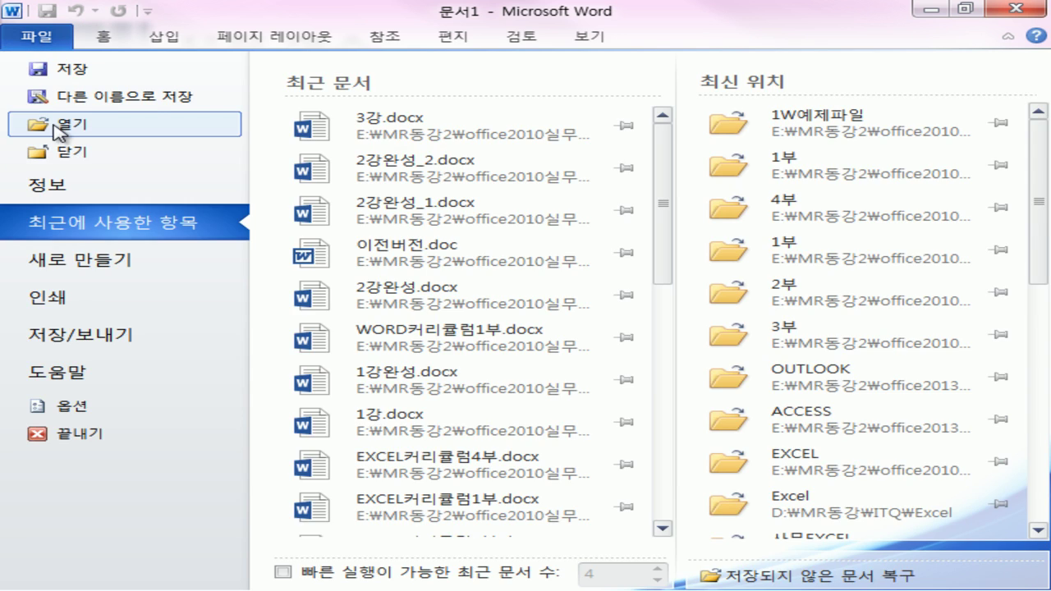
{"action": "left_click", "coordinate": [56, 126]}
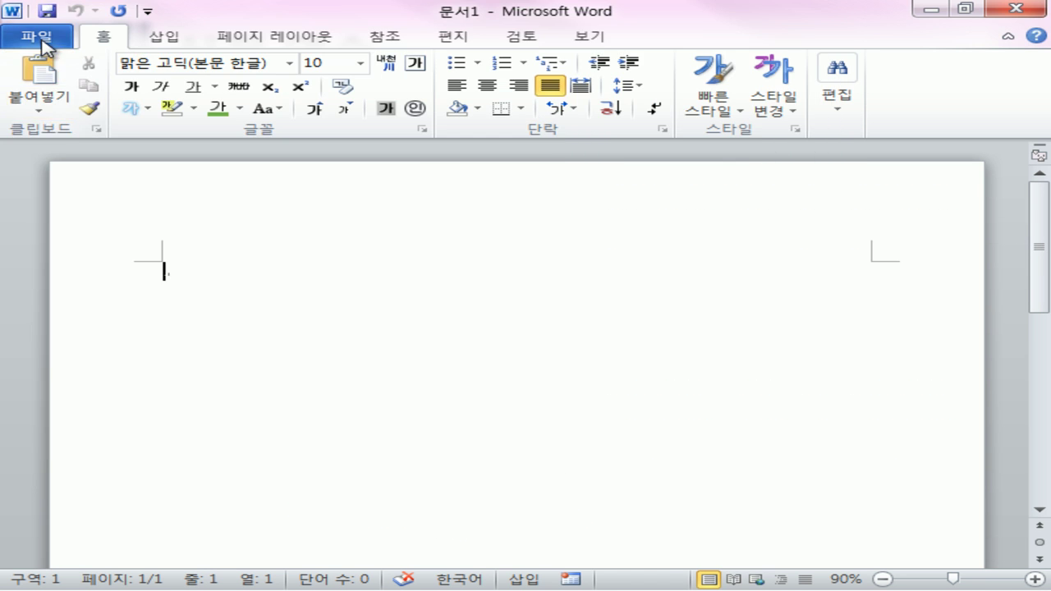
{"action": "left_click", "coordinate": [39, 38]}
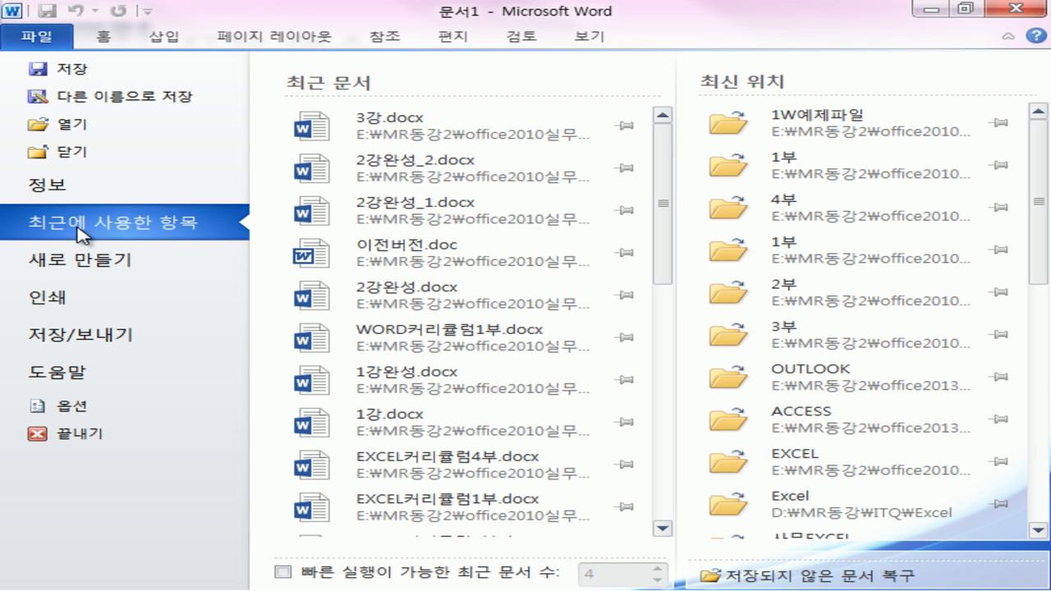
{"action": "left_click", "coordinate": [408, 145]}
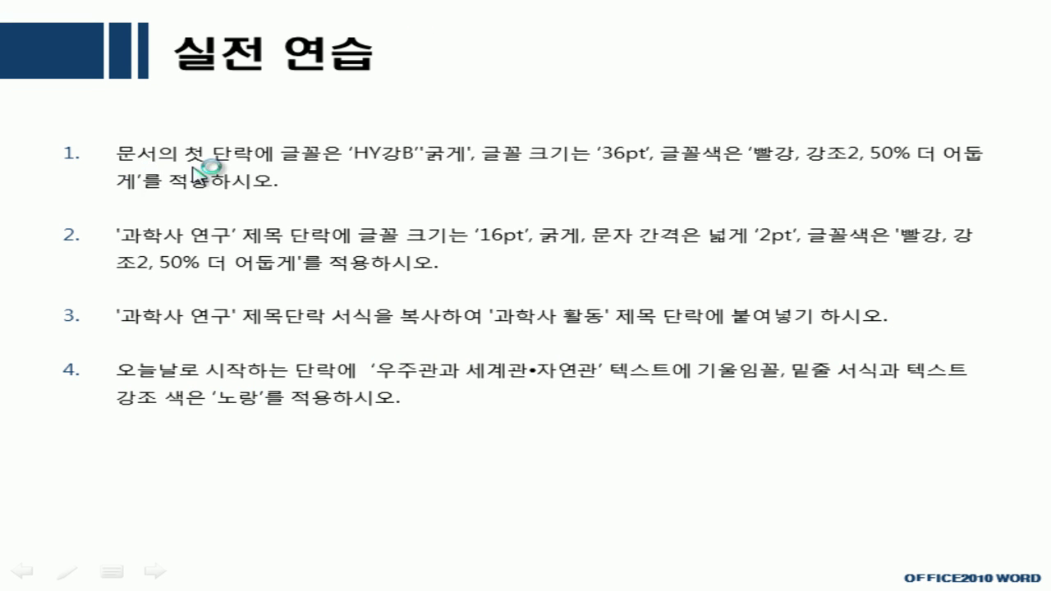
{"action": "key", "text": "ctrl+p"}
{"action": "left_click_drag", "start_coordinate": [208, 164], "coordinate": [237, 163]}
{"action": "mouse_move", "coordinate": [502, 63]}
{"action": "left_mouse_down"}
{"action": "mouse_move", "coordinate": [501, 85]}
{"action": "mouse_move", "coordinate": [465, 87]}
{"action": "left_mouse_up"}
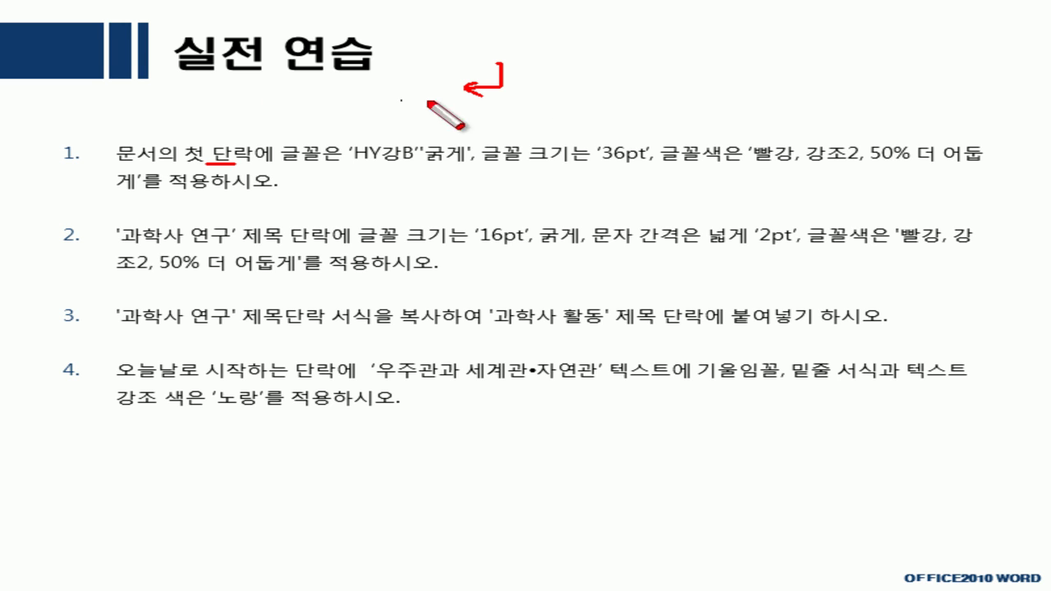
{"action": "mouse_move", "coordinate": [778, 35]}
{"action": "left_mouse_down"}
{"action": "mouse_move", "coordinate": [694, 37]}
{"action": "mouse_move", "coordinate": [787, 106]}
{"action": "mouse_move", "coordinate": [807, 37]}
{"action": "left_mouse_up"}
{"action": "left_click_drag", "start_coordinate": [651, 59], "coordinate": [616, 60]}
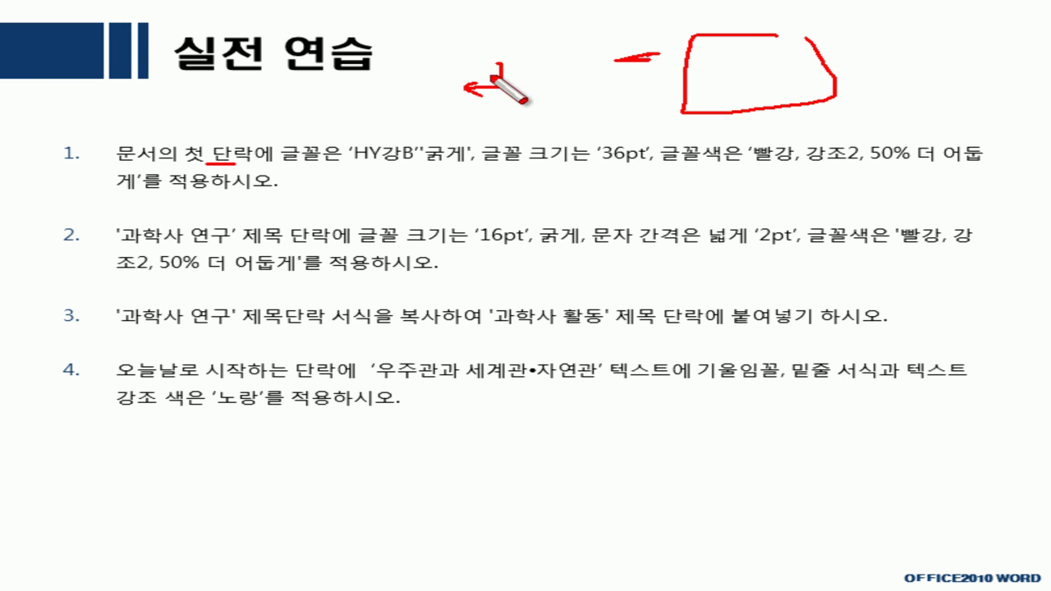
{"action": "left_click_drag", "start_coordinate": [393, 150], "coordinate": [635, 161]}
{"action": "left_click_drag", "start_coordinate": [328, 159], "coordinate": [697, 170]}
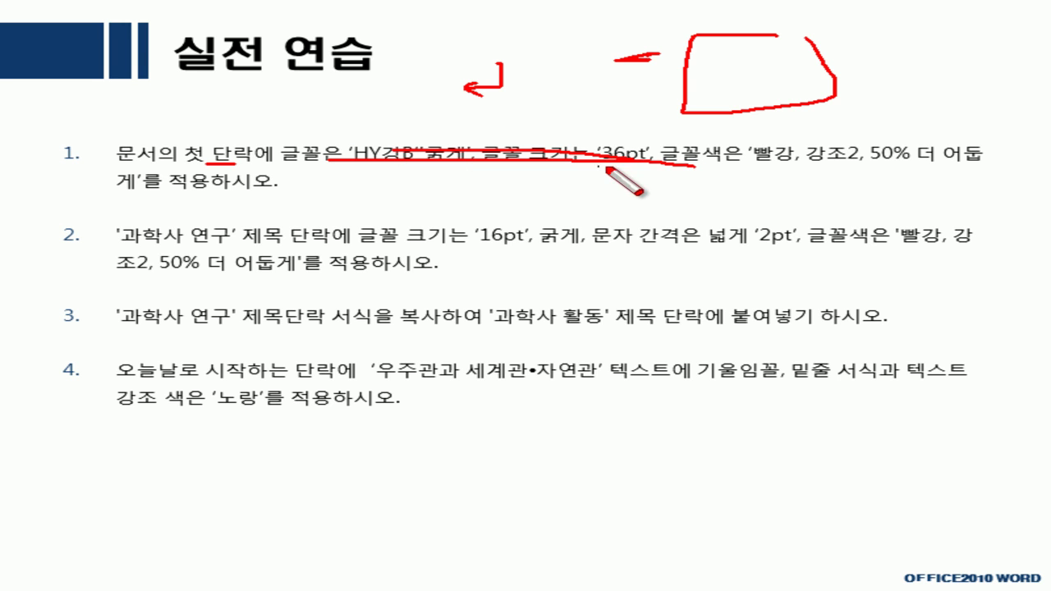
{"action": "left_click_drag", "start_coordinate": [777, 173], "coordinate": [929, 172]}
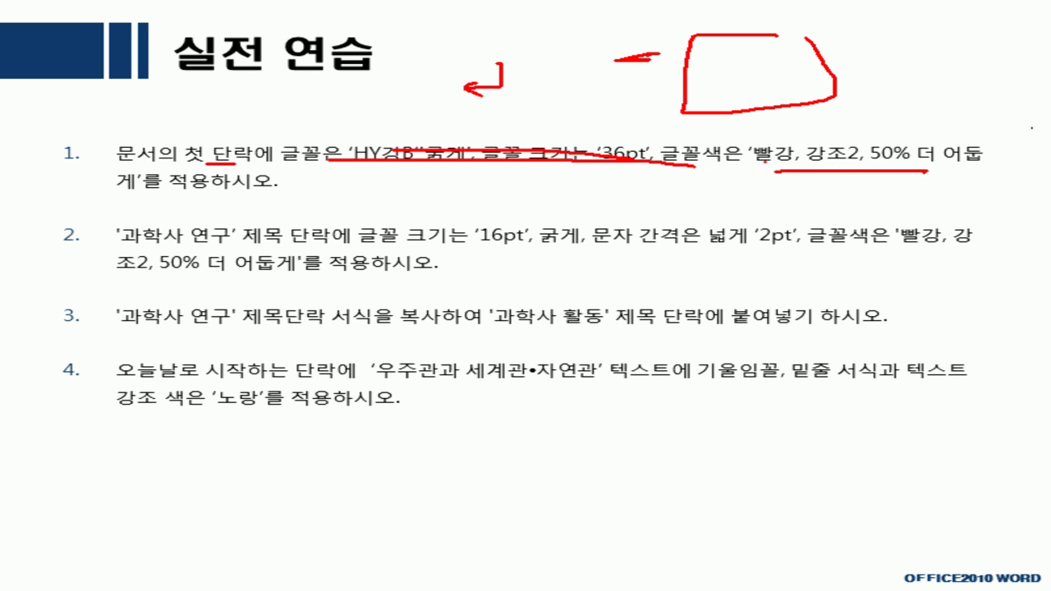
{"action": "key", "text": "e"}
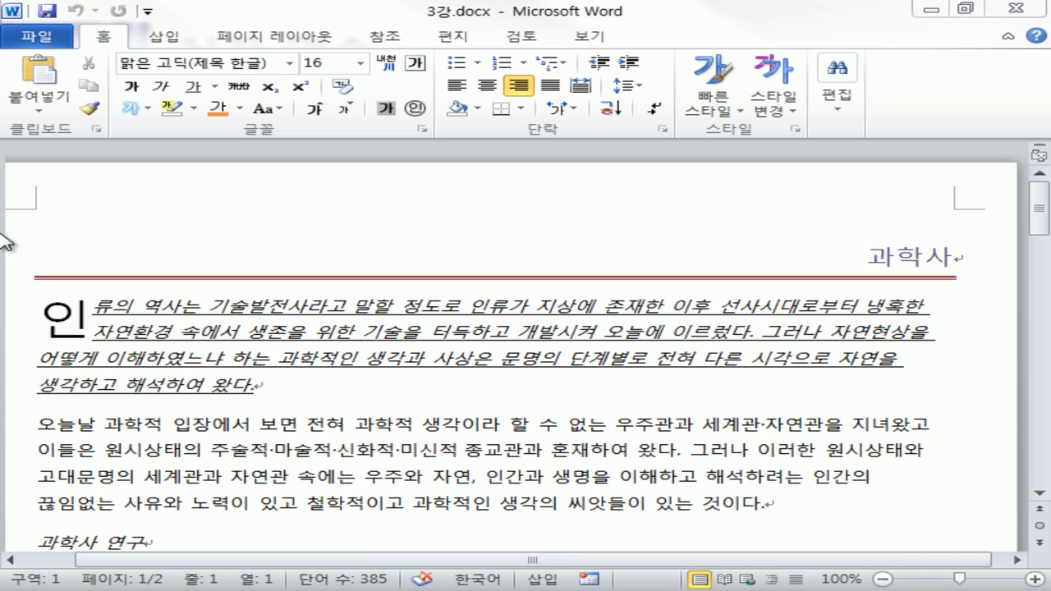
Set the title 과학사 at the start of the document to the HY강B font at 36 pt.
{"action": "left_click", "coordinate": [7, 276]}
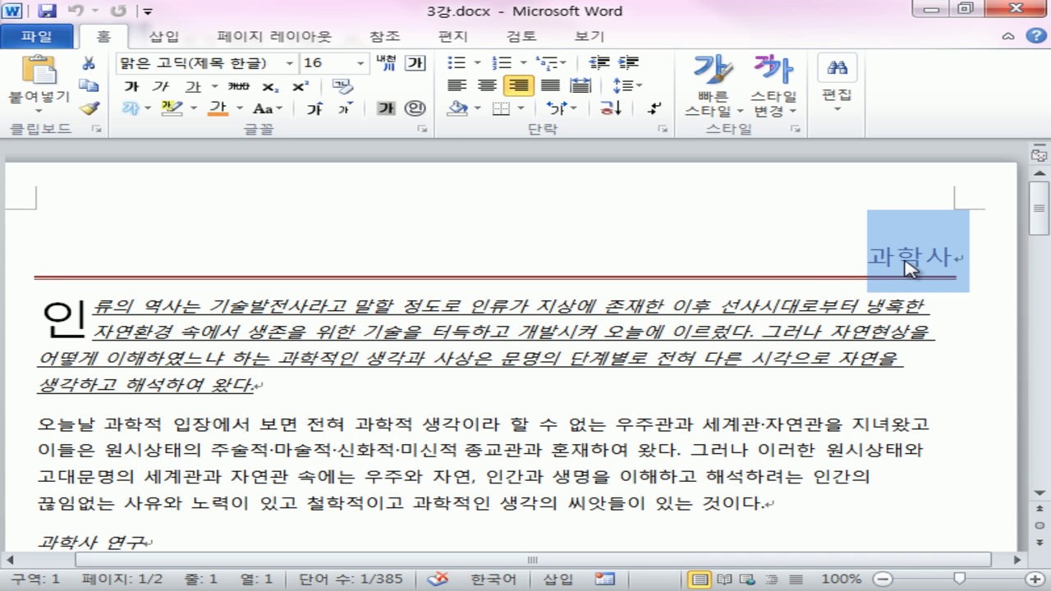
{"action": "left_click", "coordinate": [292, 64]}
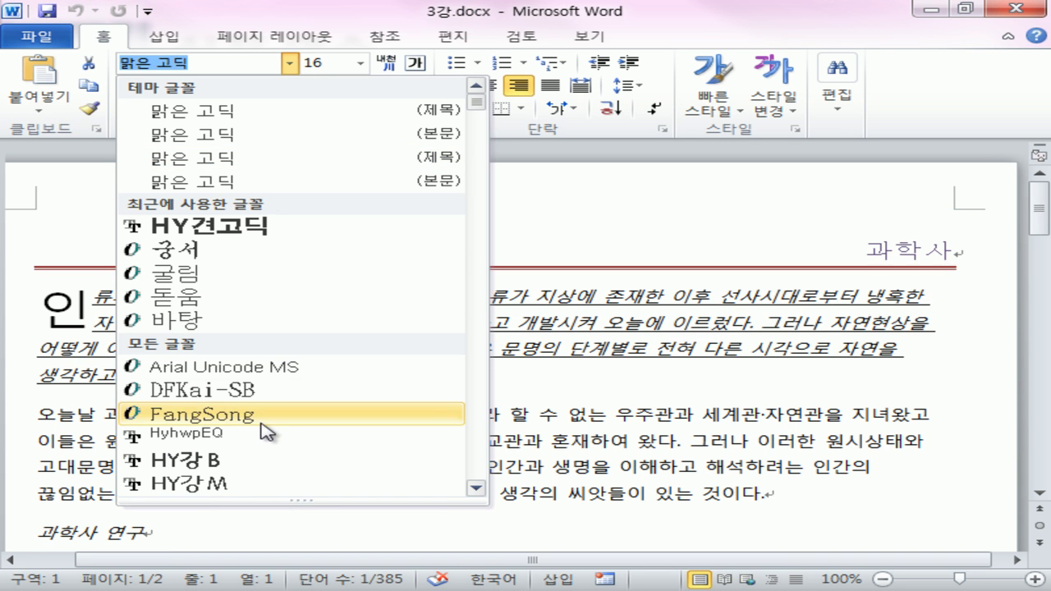
{"action": "scroll", "coordinate": [265, 431], "scroll_direction": "down", "scroll_amount": 1}
{"action": "left_click", "coordinate": [247, 386]}
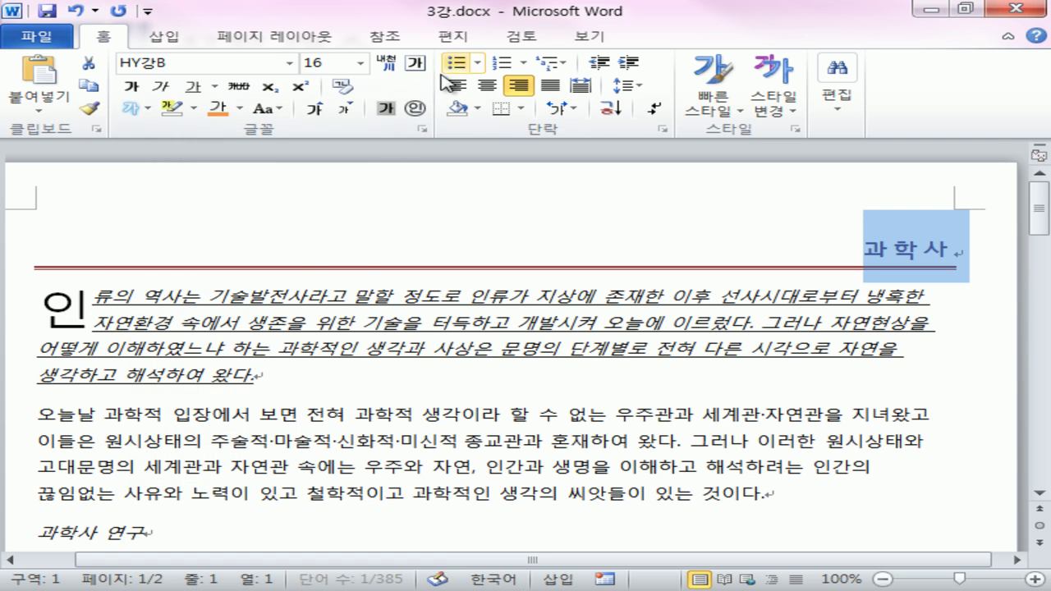
{"action": "left_click", "coordinate": [360, 63]}
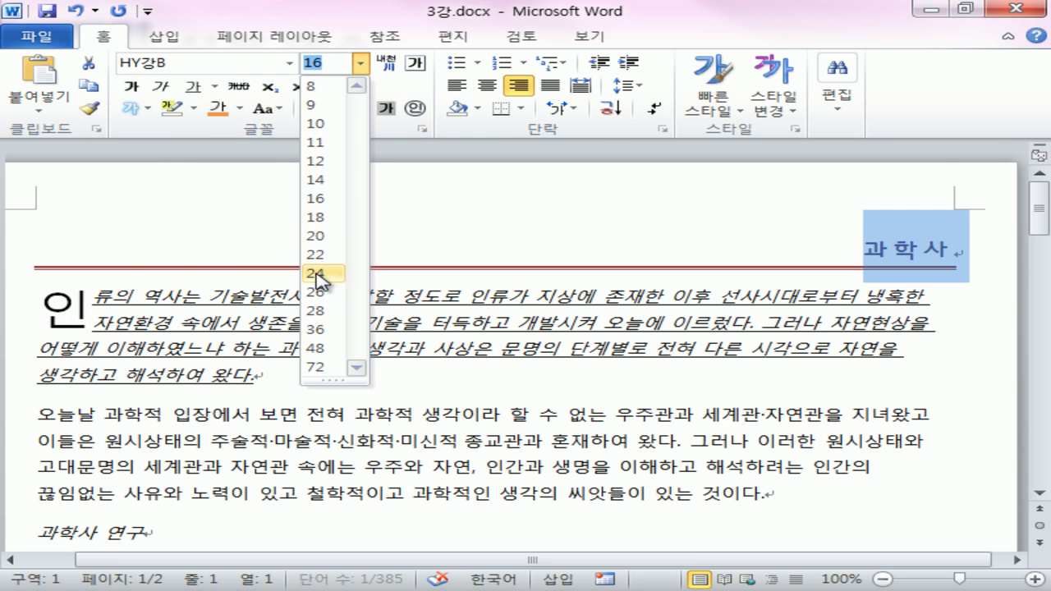
{"action": "left_click", "coordinate": [312, 331]}
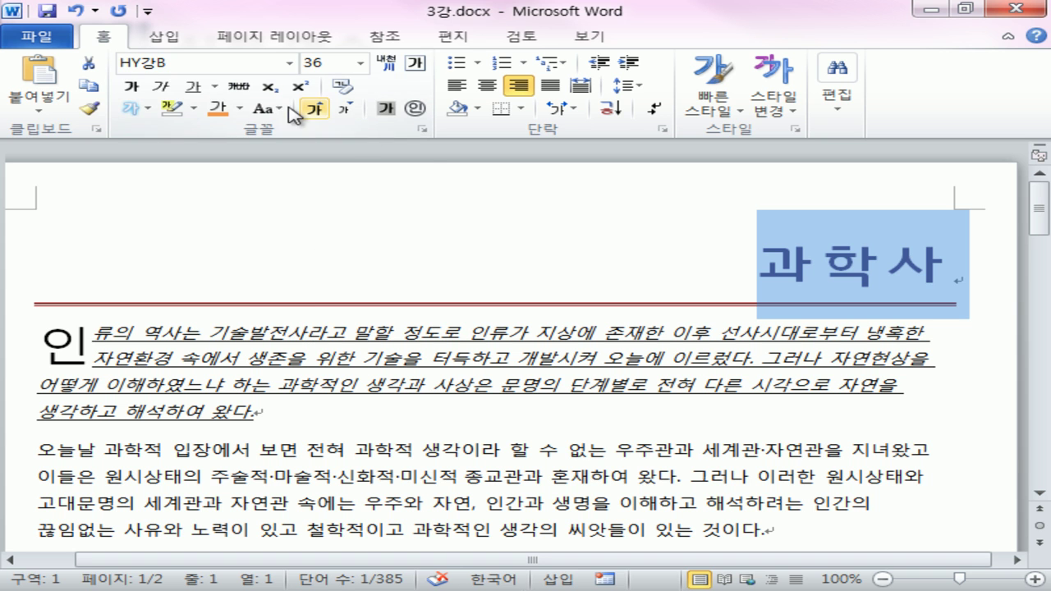
Colour the title 과학사 with the theme colour 빨강, 강조 2, 50% 더 어둡게 and deselect it.
{"action": "left_click", "coordinate": [242, 112]}
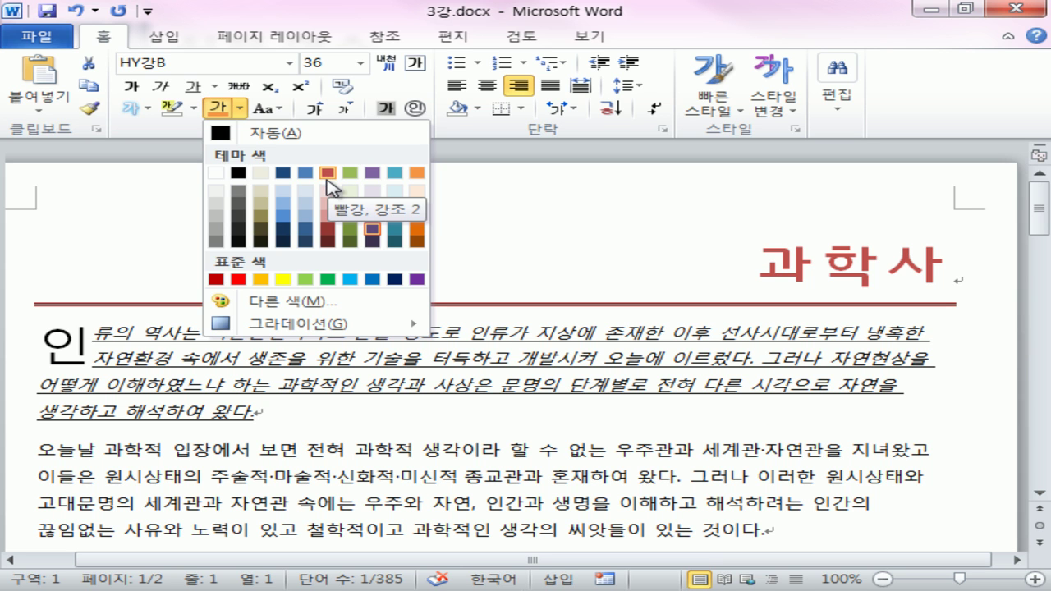
{"action": "left_click", "coordinate": [327, 242]}
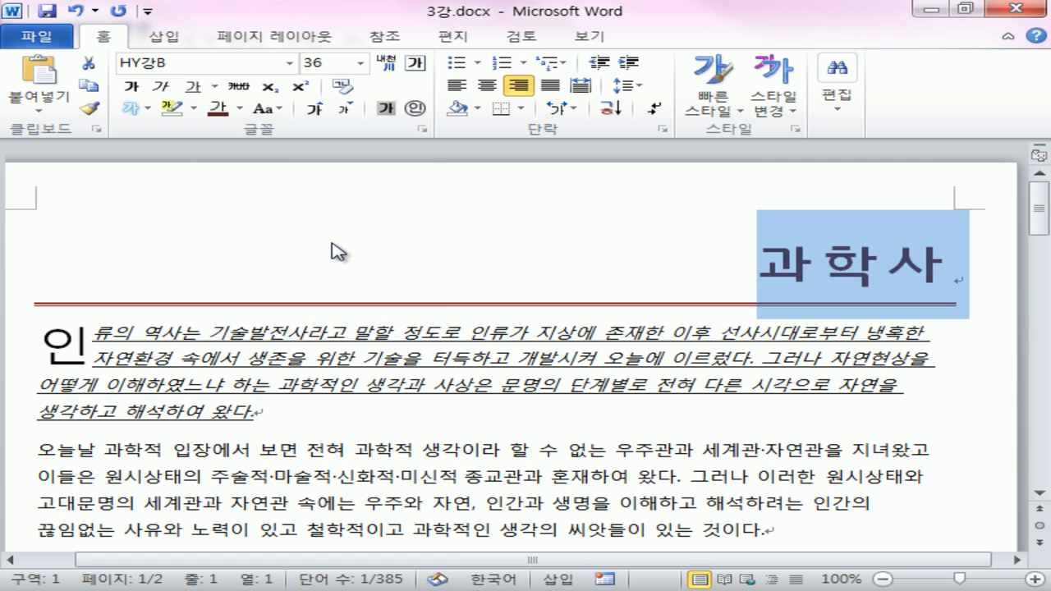
{"action": "left_click", "coordinate": [333, 241]}
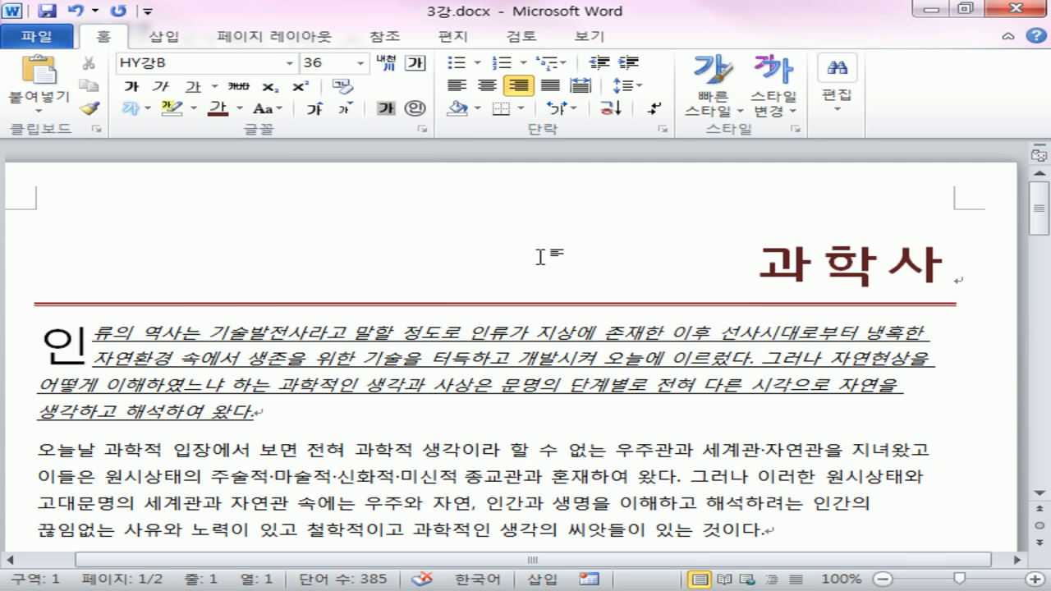
Set the 과학사 연구 heading to 16 pt and bold.
{"action": "scroll", "coordinate": [238, 252], "scroll_direction": "down", "scroll_amount": 4}
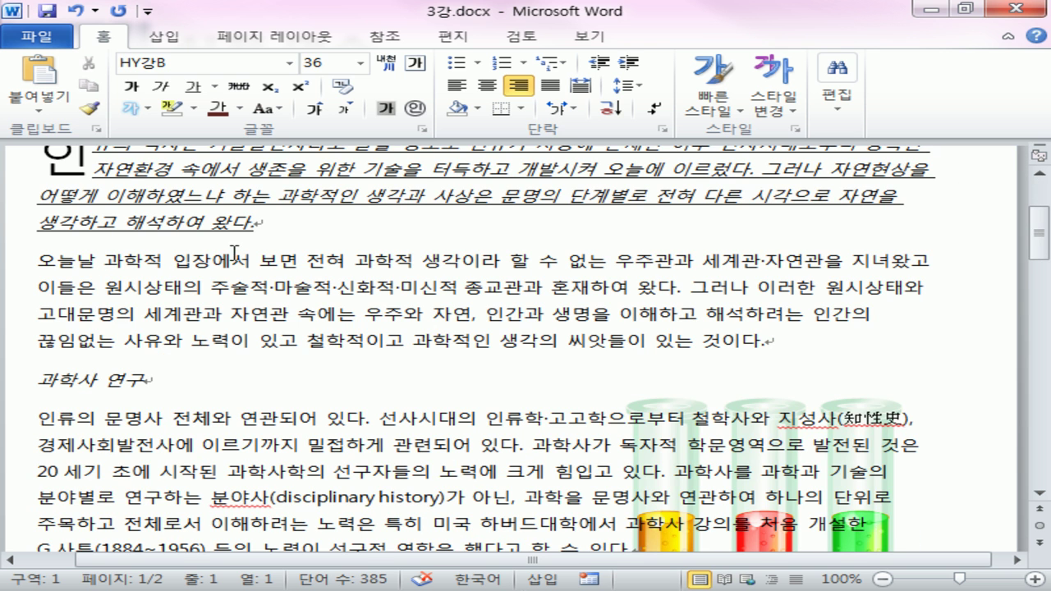
{"action": "left_click_drag", "start_coordinate": [23, 382], "coordinate": [99, 391]}
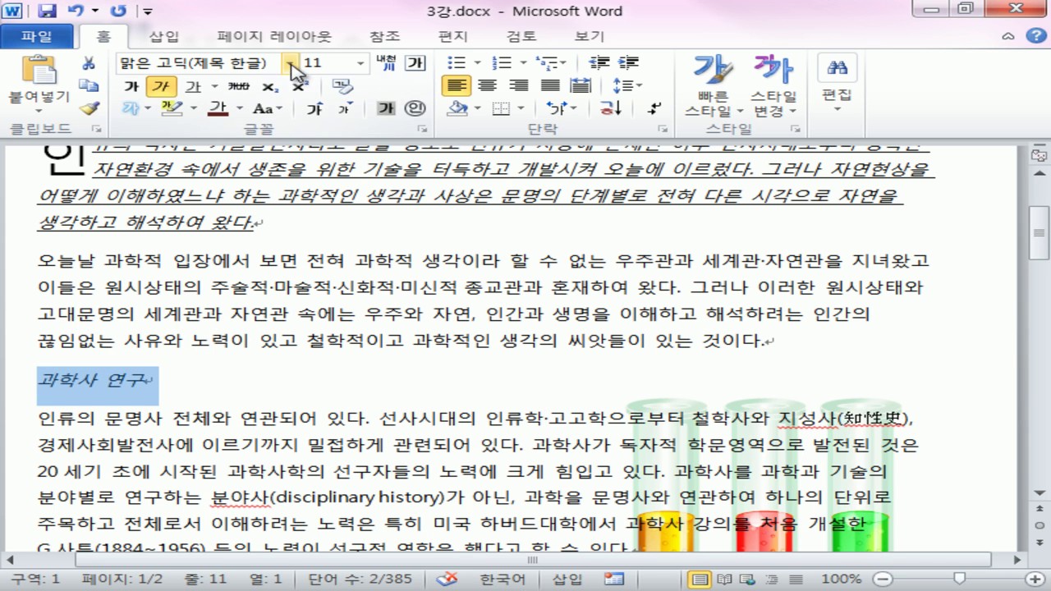
{"action": "left_click", "coordinate": [361, 63]}
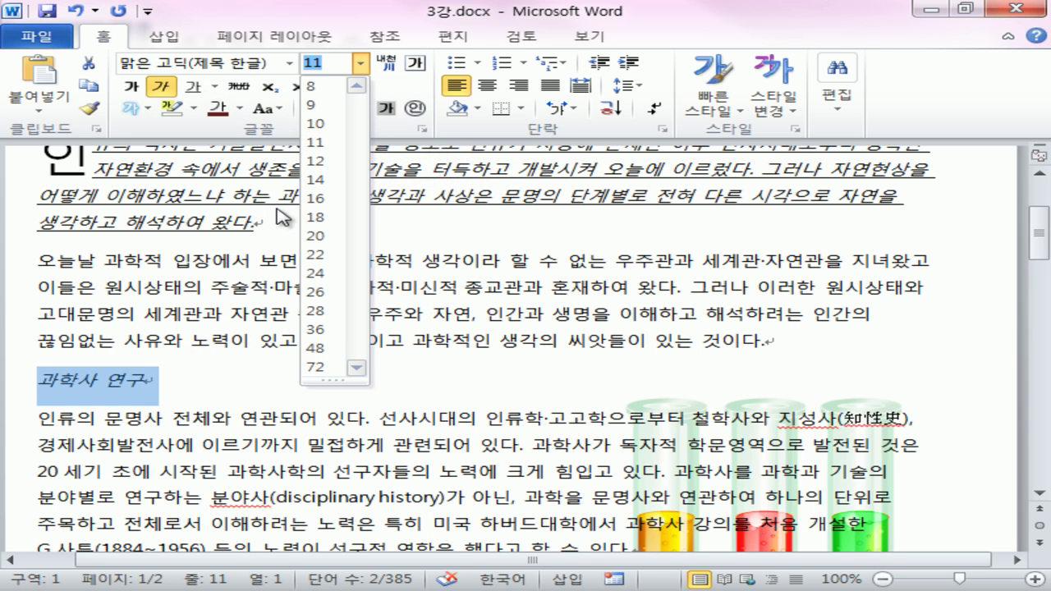
{"action": "left_click", "coordinate": [316, 198]}
{"action": "left_click", "coordinate": [134, 89]}
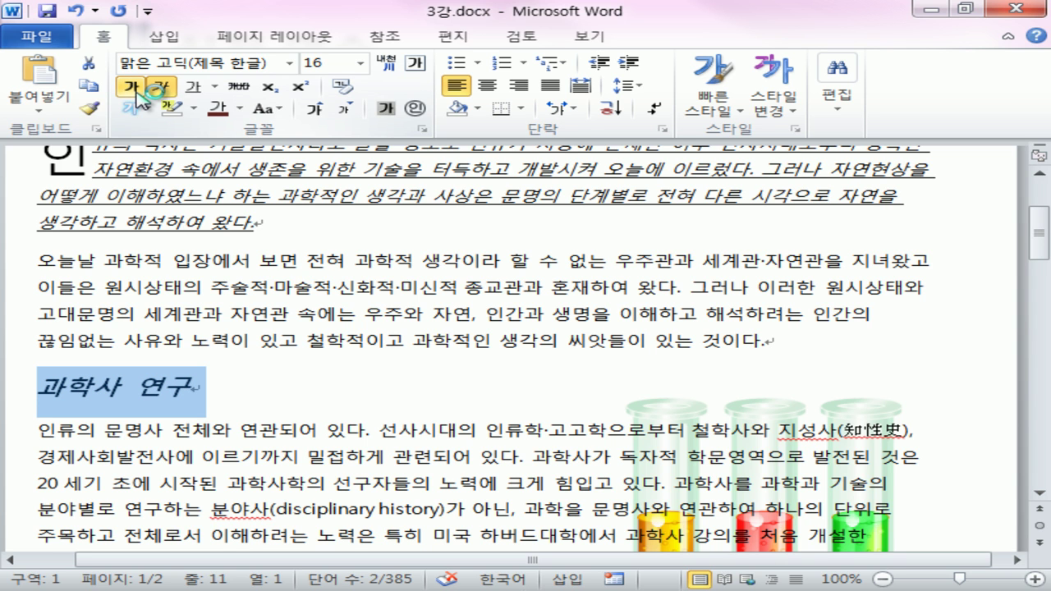
In the advanced font settings, set the 과학사 연구 heading's character spacing (간격) to 넓게 with a value of 2 pt.
{"action": "left_click", "coordinate": [422, 129]}
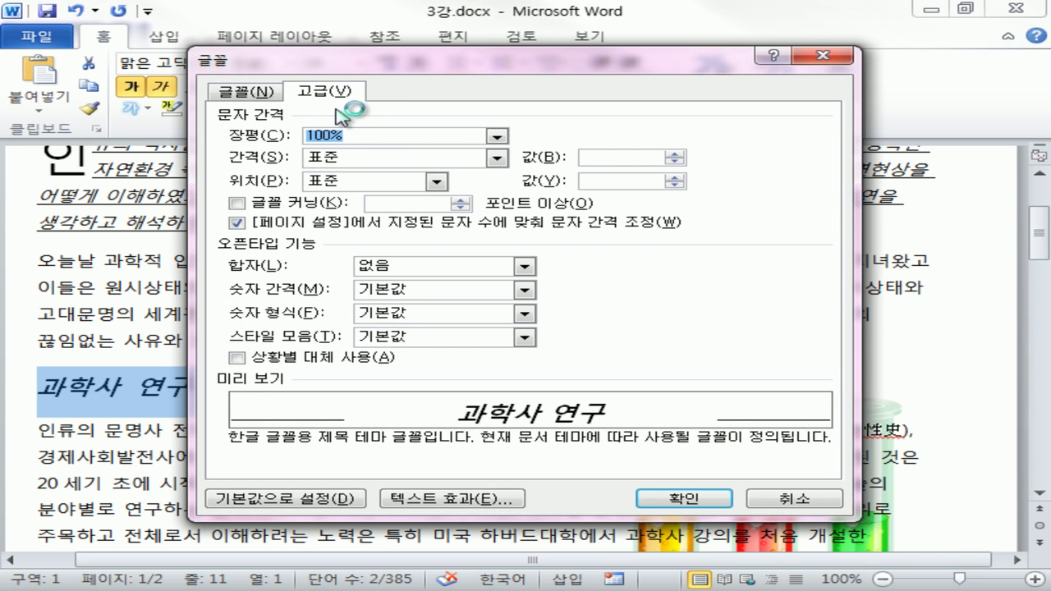
{"action": "left_click", "coordinate": [376, 159]}
{"action": "left_click", "coordinate": [430, 182]}
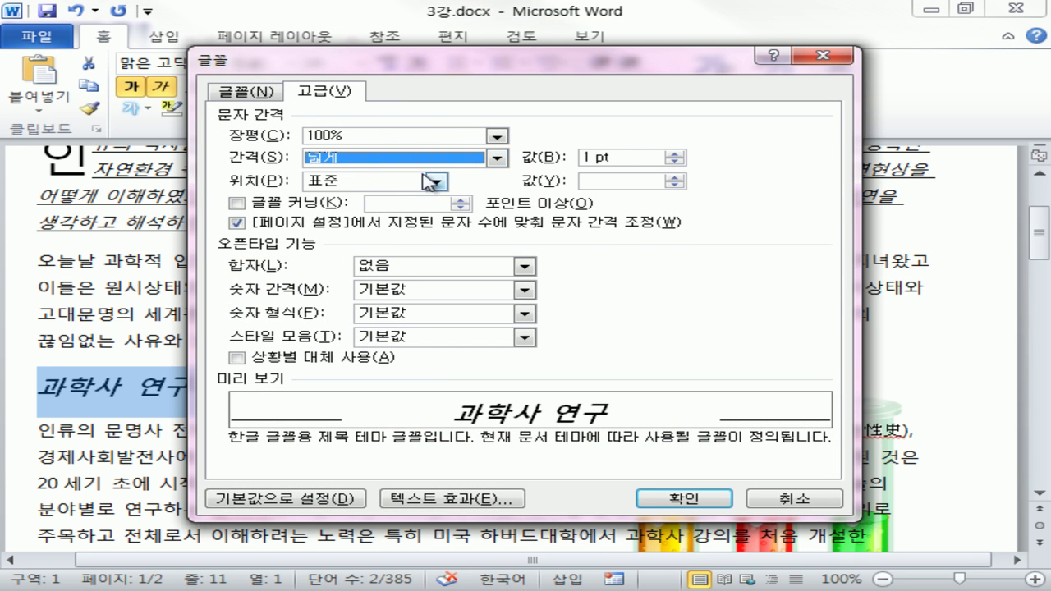
{"action": "left_click_drag", "start_coordinate": [591, 157], "coordinate": [581, 157]}
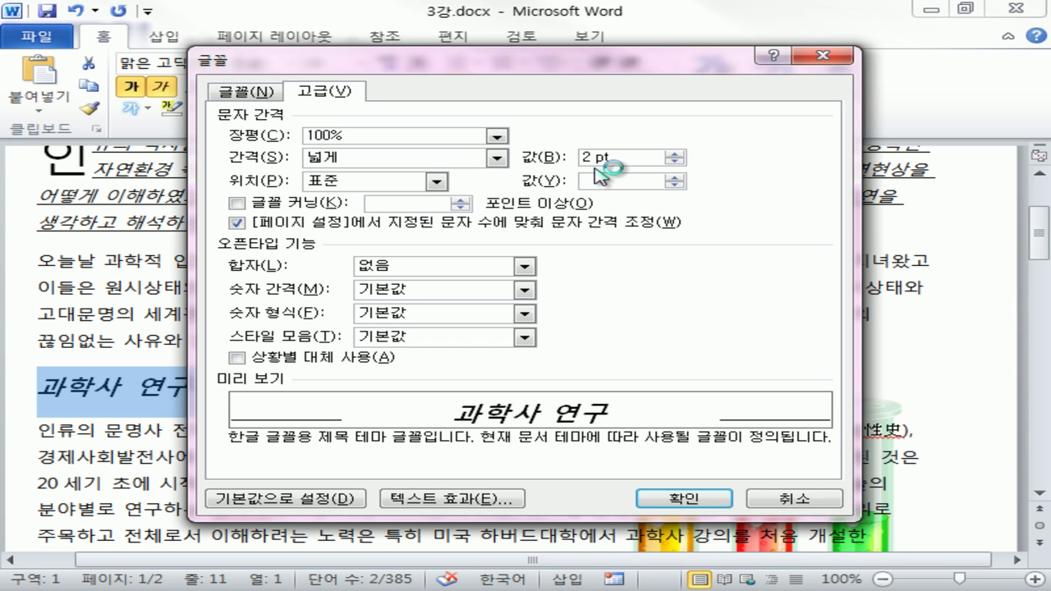
Set the 과학사 연구 heading's font colour to 빨강, 강조 2, 50% 더 어둡게 and apply the font settings.
{"action": "left_click", "coordinate": [240, 92]}
{"action": "left_click", "coordinate": [367, 249]}
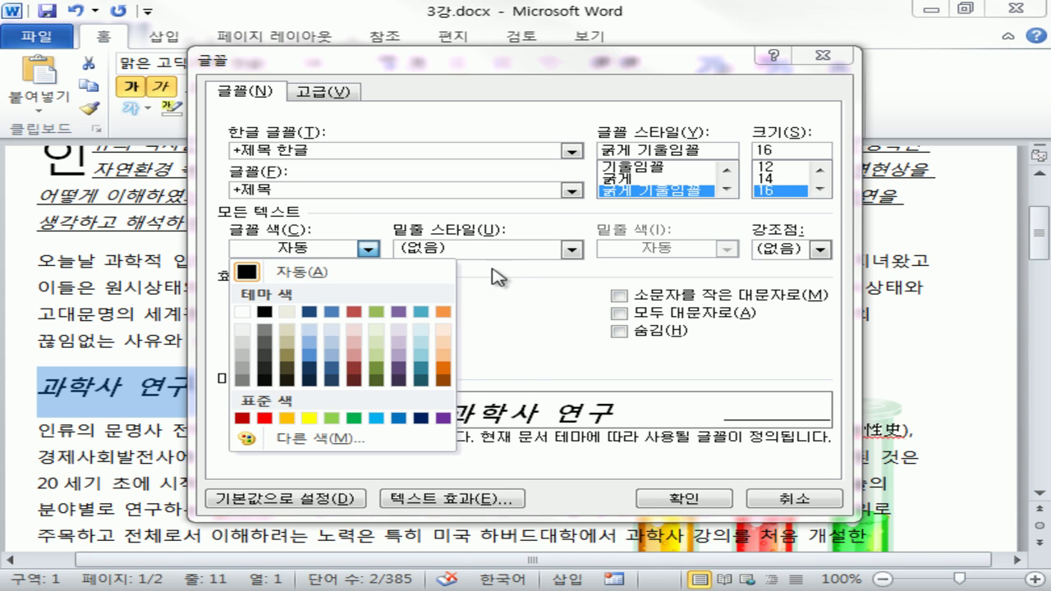
{"action": "left_click", "coordinate": [354, 381]}
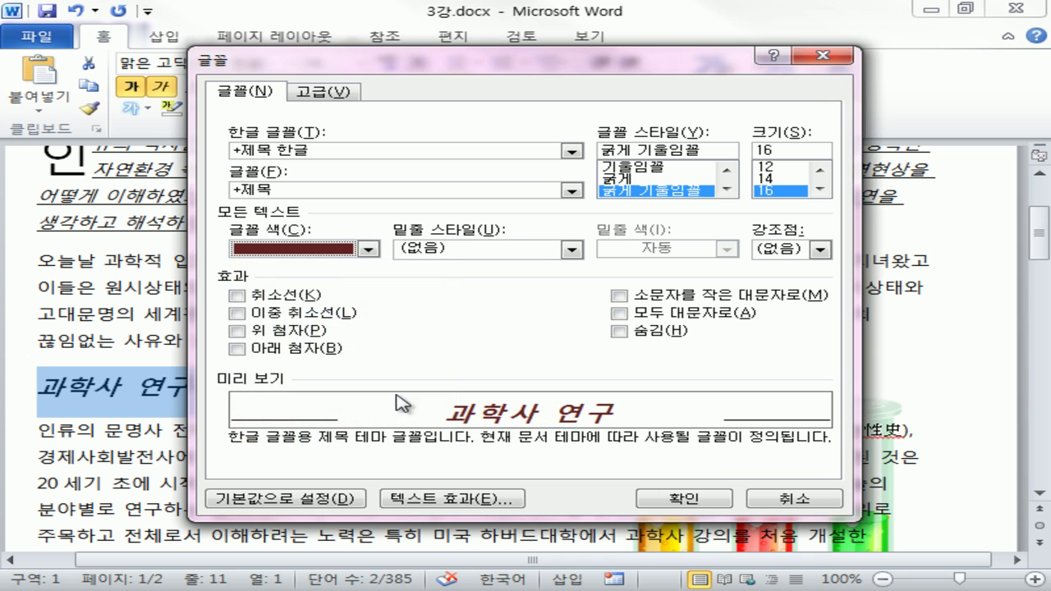
{"action": "left_click", "coordinate": [688, 498]}
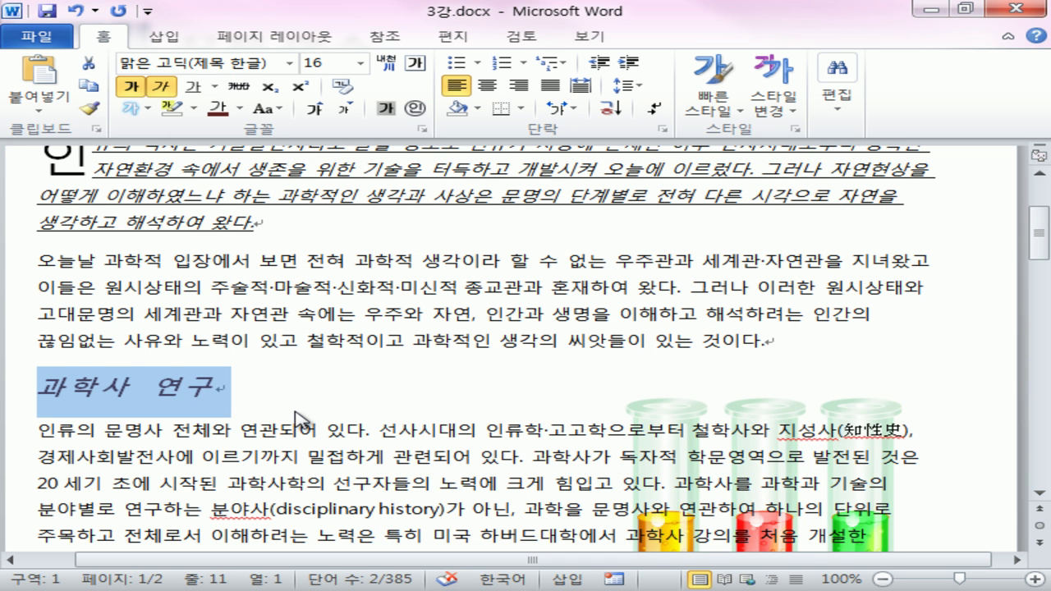
Switch to the 실전 연습 slide, underline the third task with the pen and erase the pen marks.
{"action": "key", "text": "alt+Tab"}
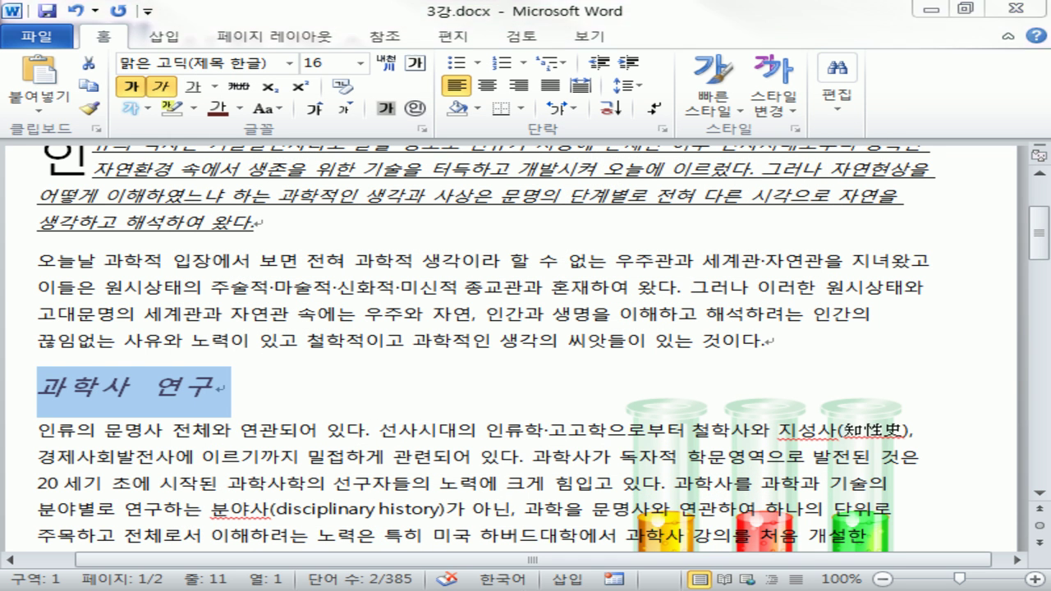
{"action": "key", "text": "ctrl+p"}
{"action": "left_click_drag", "start_coordinate": [109, 333], "coordinate": [634, 331]}
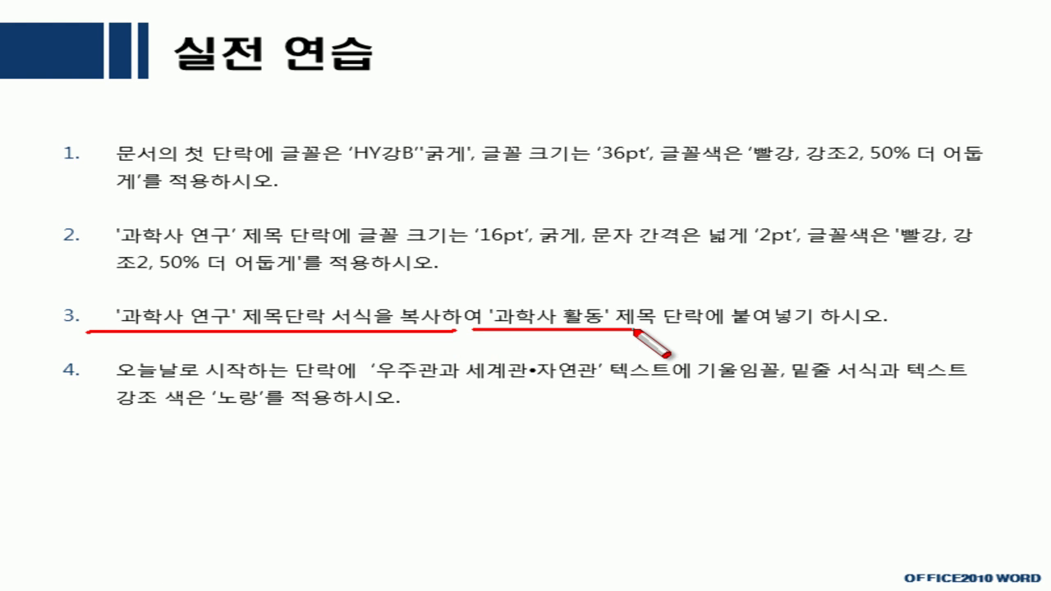
{"action": "key", "text": "ctrl+a"}
{"action": "key", "text": "e"}
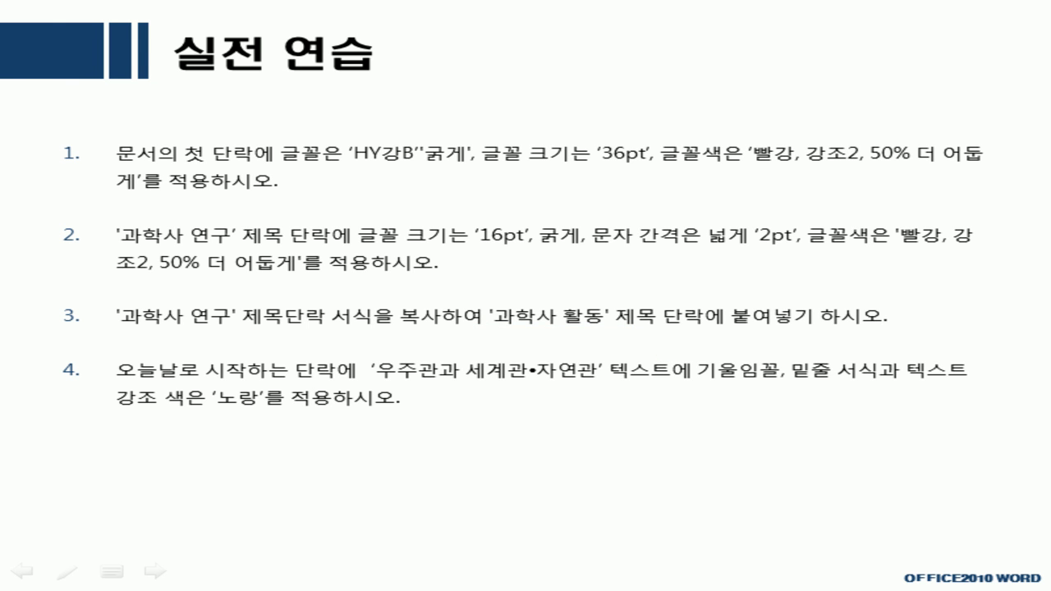
Return to 3강.docx in Word and copy the 과학사 연구 heading's formatting to the 과학사 활동 heading with Format Painter.
{"action": "key", "text": "alt+Tab"}
{"action": "left_click", "coordinate": [245, 397]}
{"action": "scroll", "coordinate": [259, 395], "scroll_direction": "down", "scroll_amount": 1}
{"action": "scroll", "coordinate": [260, 396], "scroll_direction": "down", "scroll_amount": 3}
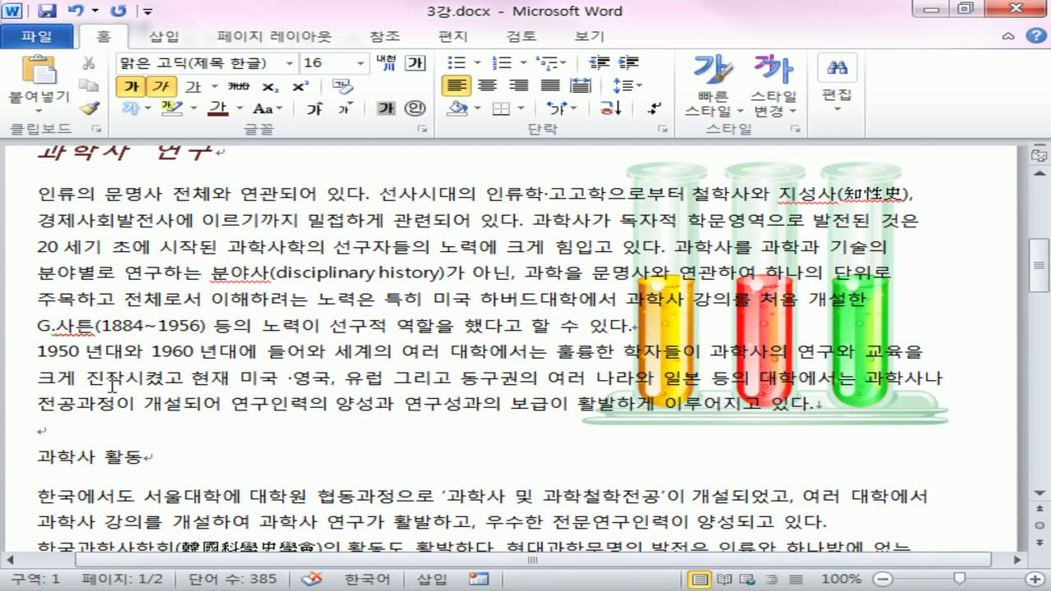
{"action": "left_click", "coordinate": [11, 475]}
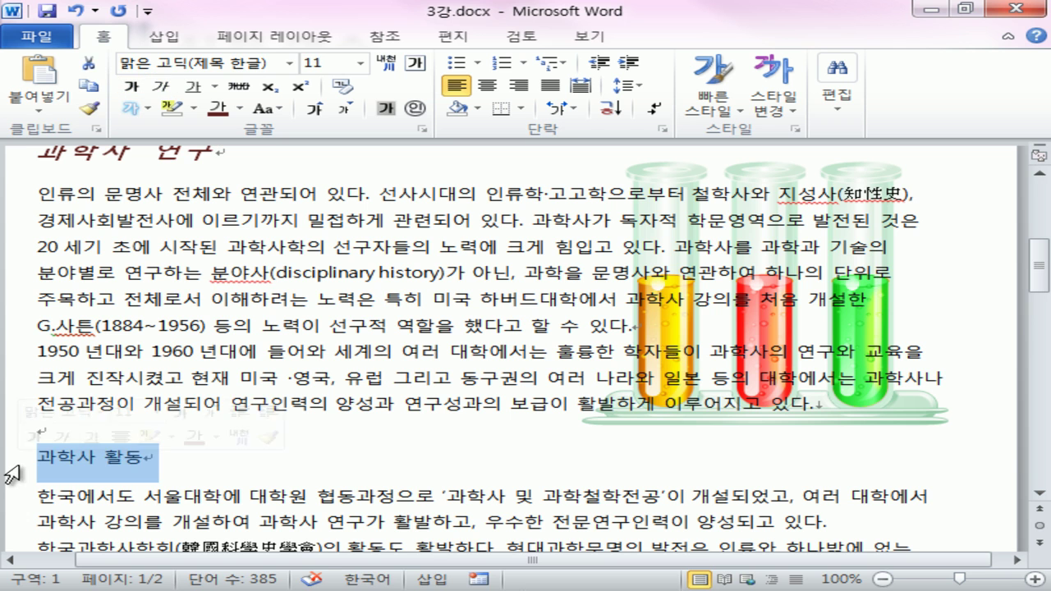
{"action": "left_click", "coordinate": [358, 317]}
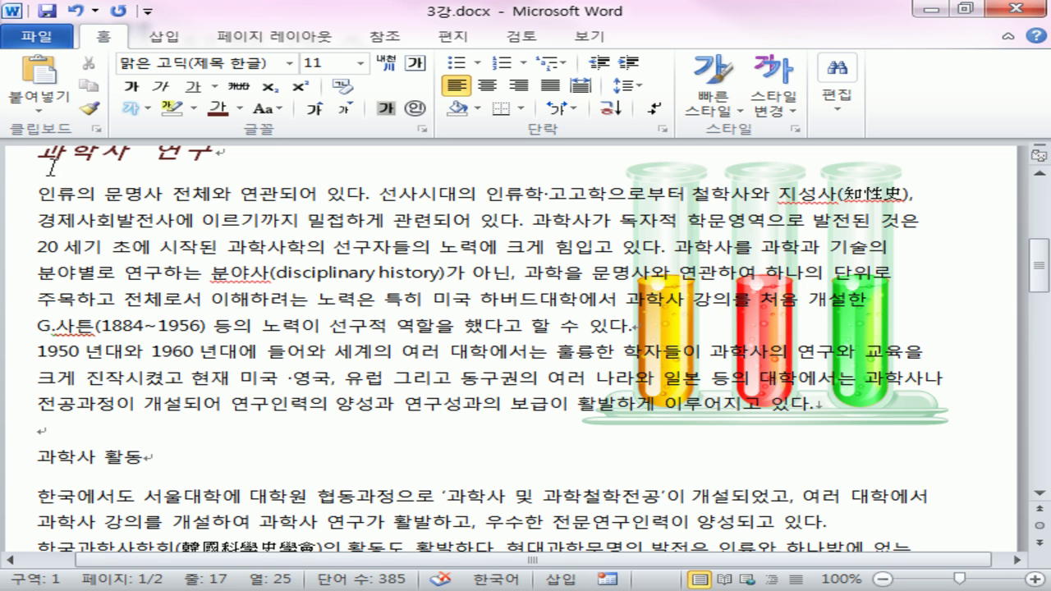
{"action": "left_click", "coordinate": [3, 166]}
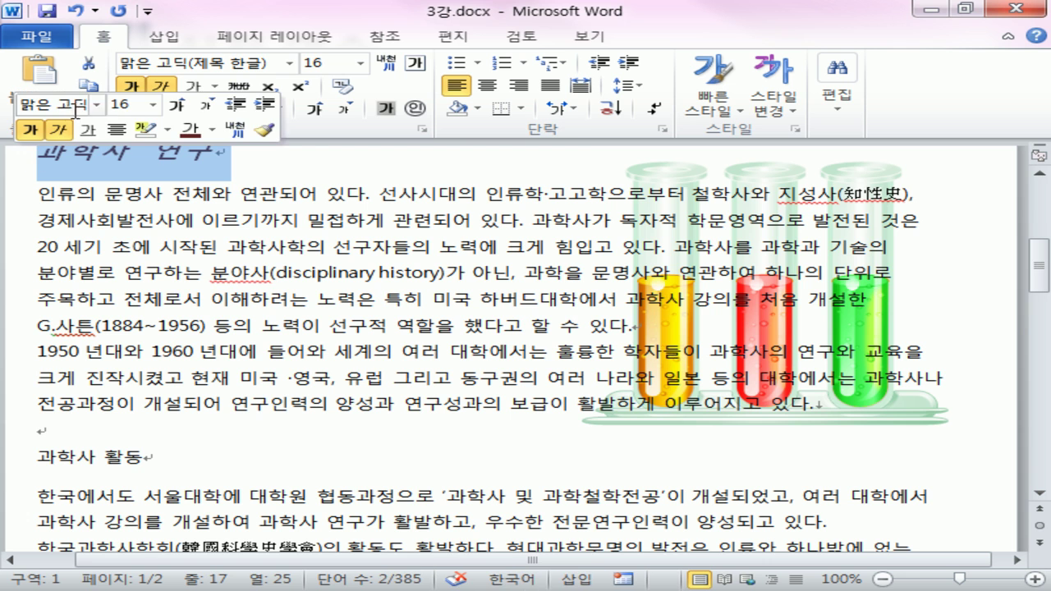
{"action": "left_click", "coordinate": [263, 132]}
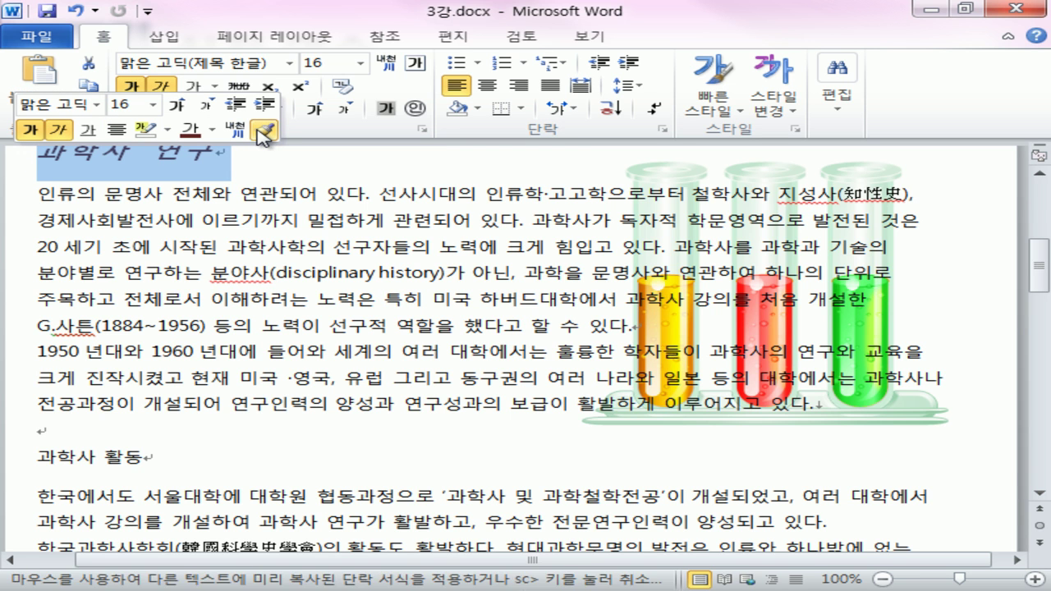
{"action": "left_click", "coordinate": [7, 466]}
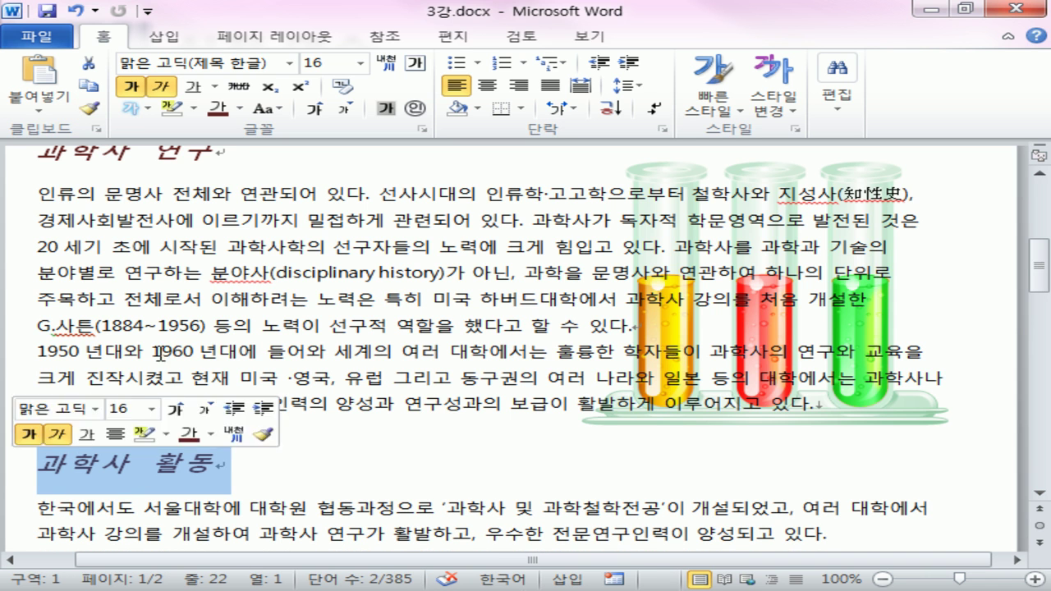
{"action": "mouse_move", "coordinate": [79, 123]}
{"action": "left_mouse_down"}
{"action": "mouse_move", "coordinate": [91, 96]}
{"action": "mouse_move", "coordinate": [102, 125]}
{"action": "left_mouse_up"}
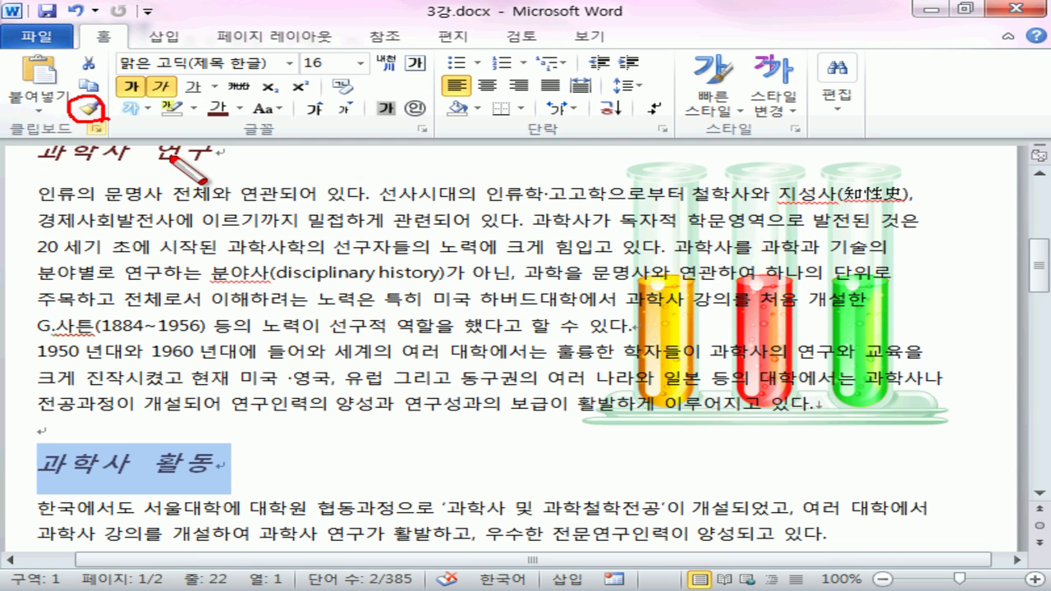
{"action": "left_click_drag", "start_coordinate": [119, 165], "coordinate": [20, 163]}
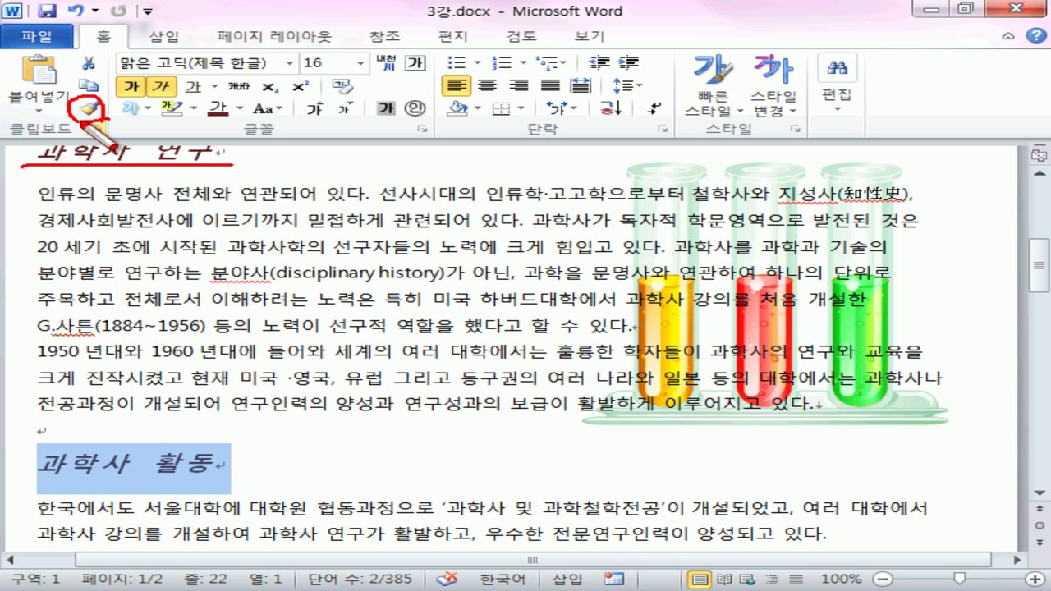
{"action": "key", "text": "Escape"}
{"action": "left_click", "coordinate": [90, 171]}
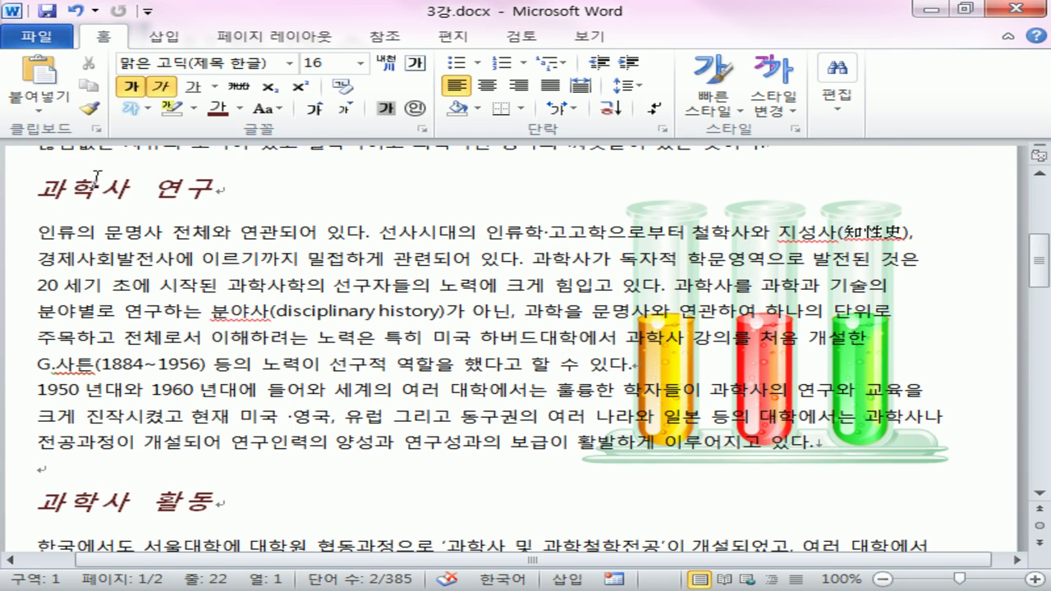
Undo the last format paste, then use Format Painter to copy the '과학사 연구' heading's formatting onto the '과학사 활동' heading.
{"action": "left_click", "coordinate": [74, 11]}
{"action": "left_click", "coordinate": [6, 210]}
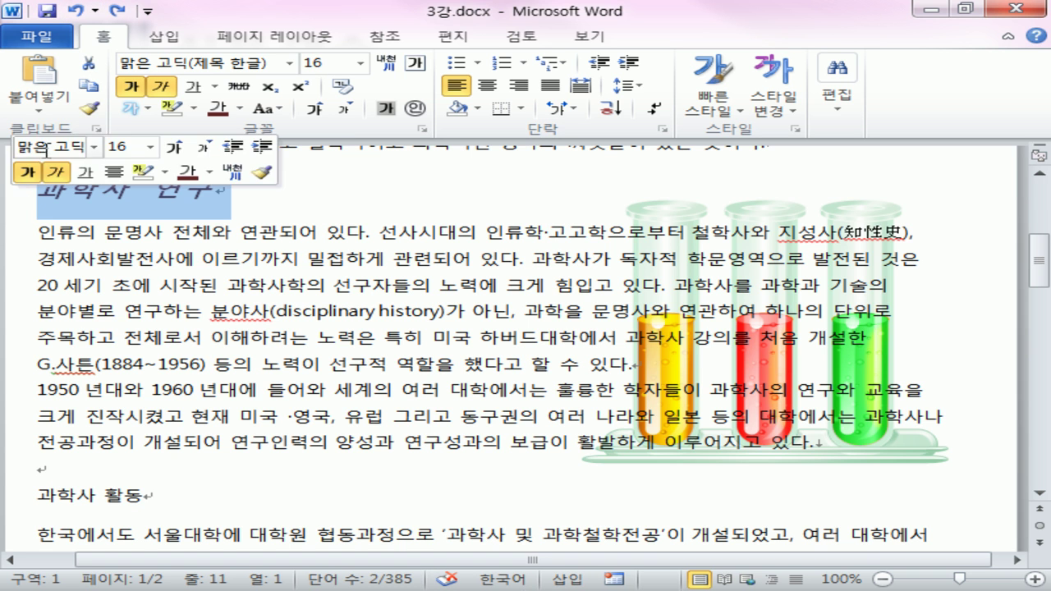
{"action": "left_click", "coordinate": [92, 115]}
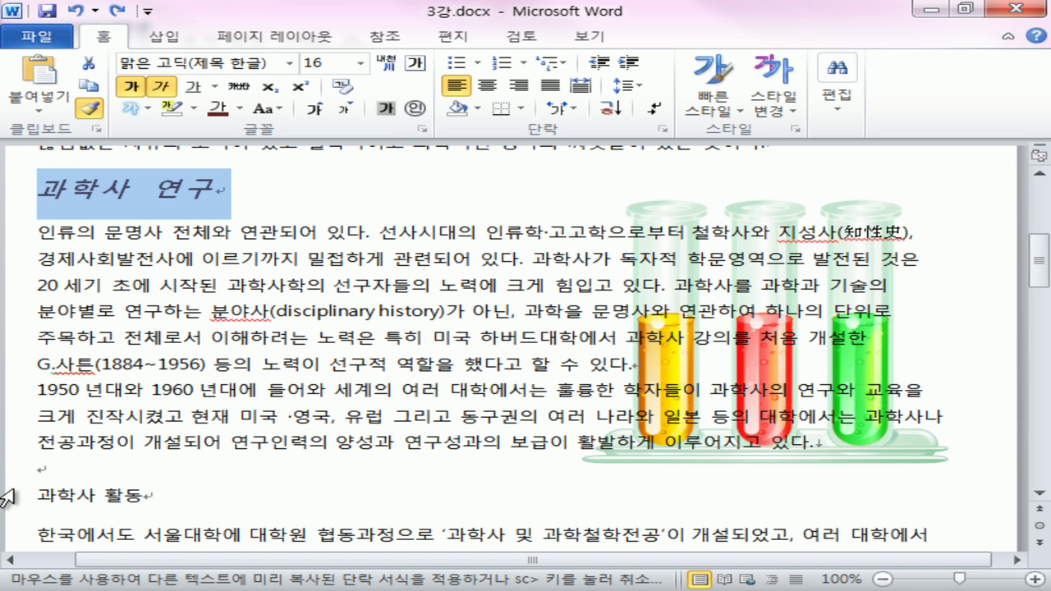
{"action": "mouse_move", "coordinate": [15, 492]}
{"action": "left_mouse_down"}
{"action": "mouse_move", "coordinate": [292, 493]}
{"action": "mouse_move", "coordinate": [361, 480]}
{"action": "left_mouse_up"}
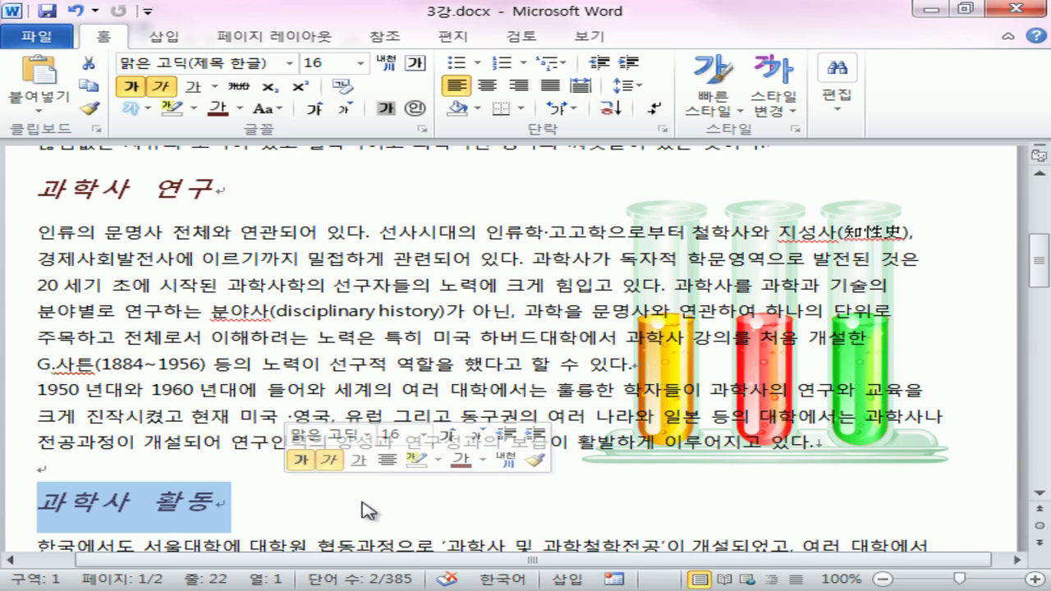
{"action": "left_click", "coordinate": [344, 503]}
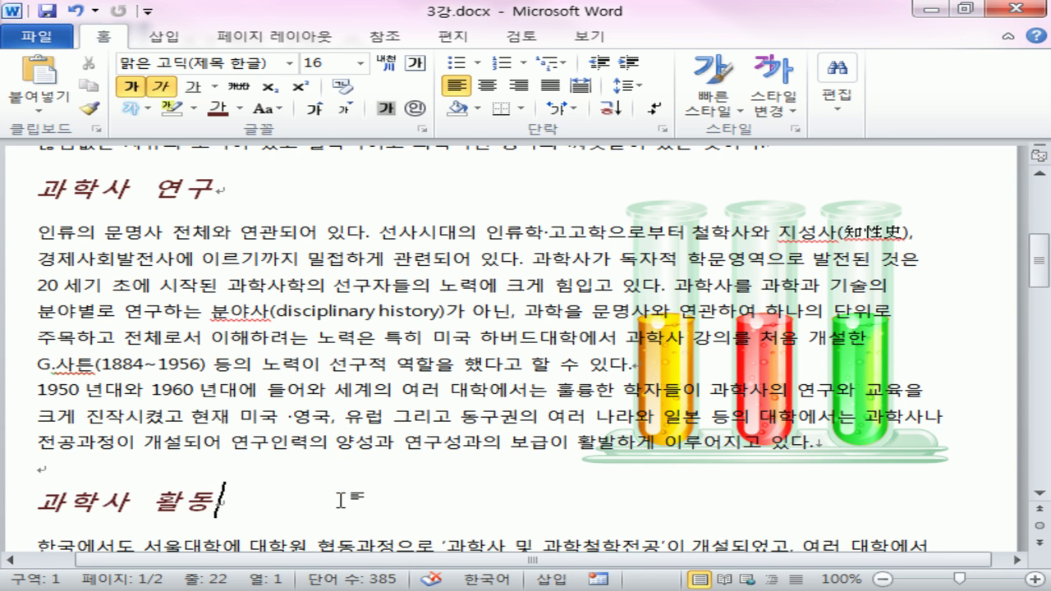
Copy the format of '하는 과학적인' onto '마술적·신화적', '혼재하여 왔다. 그러나', '인간과 생명을' and '해석하려는' with a locked Format Painter.
{"action": "scroll", "coordinate": [342, 500], "scroll_direction": "up", "scroll_amount": 3}
{"action": "left_click_drag", "start_coordinate": [231, 235], "coordinate": [362, 237]}
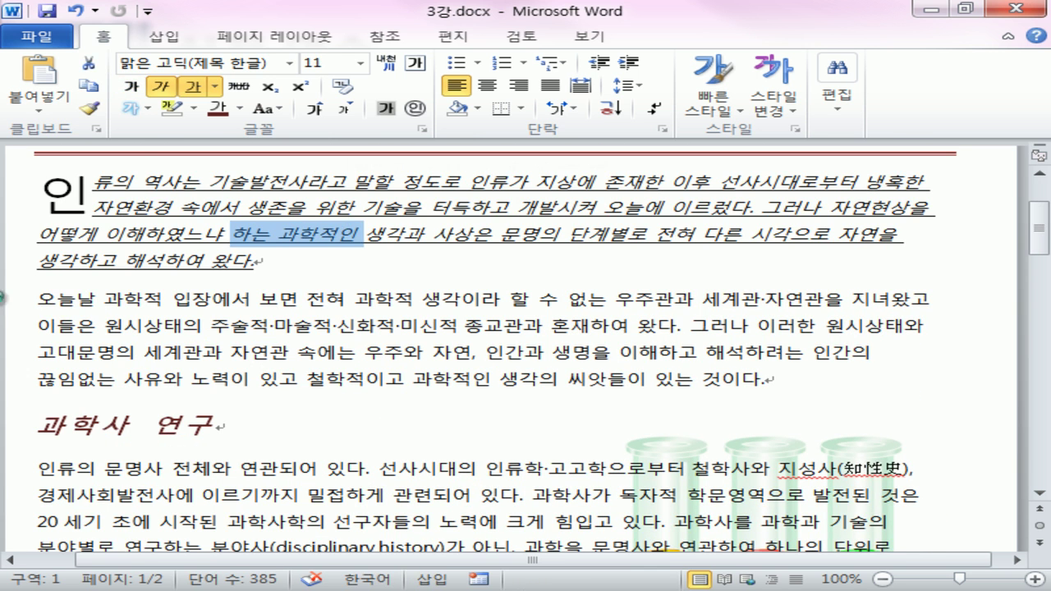
{"action": "left_click", "coordinate": [95, 110]}
{"action": "left_click_drag", "start_coordinate": [276, 326], "coordinate": [415, 320]}
{"action": "left_click_drag", "start_coordinate": [555, 326], "coordinate": [722, 328]}
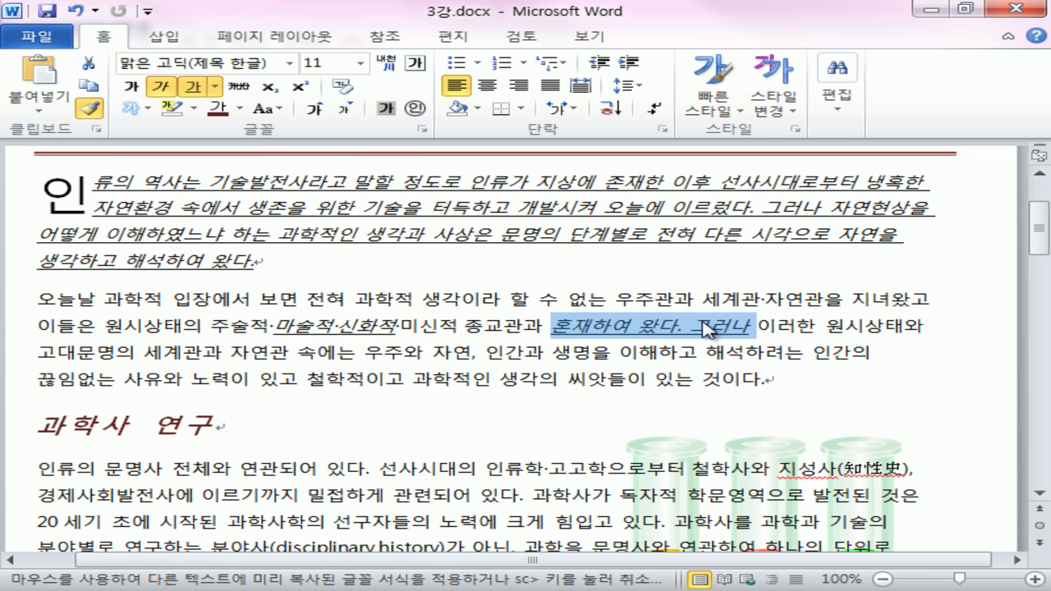
{"action": "left_click_drag", "start_coordinate": [587, 362], "coordinate": [497, 360]}
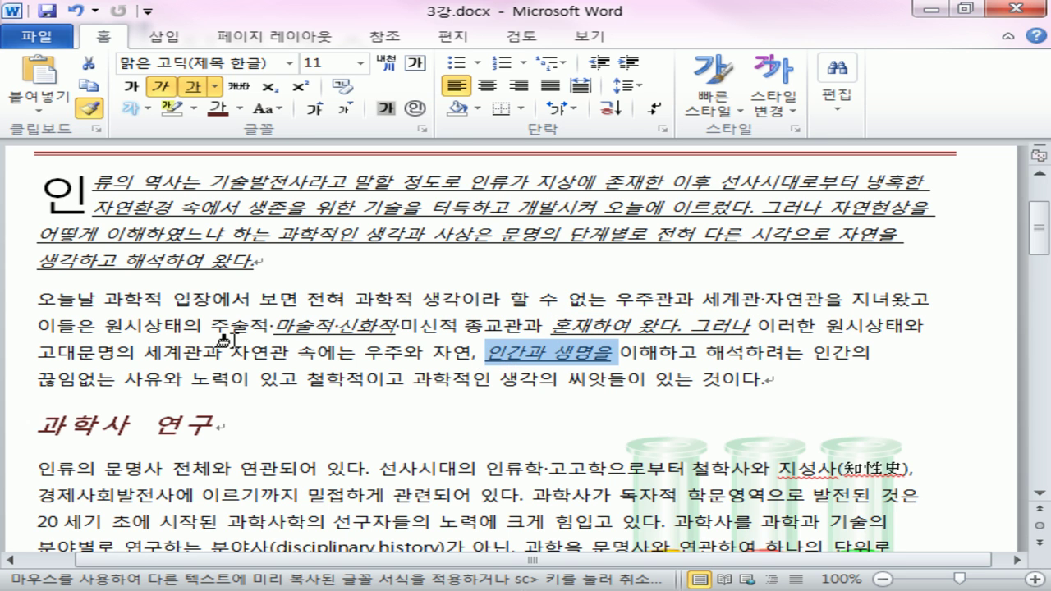
{"action": "left_click_drag", "start_coordinate": [774, 355], "coordinate": [697, 358]}
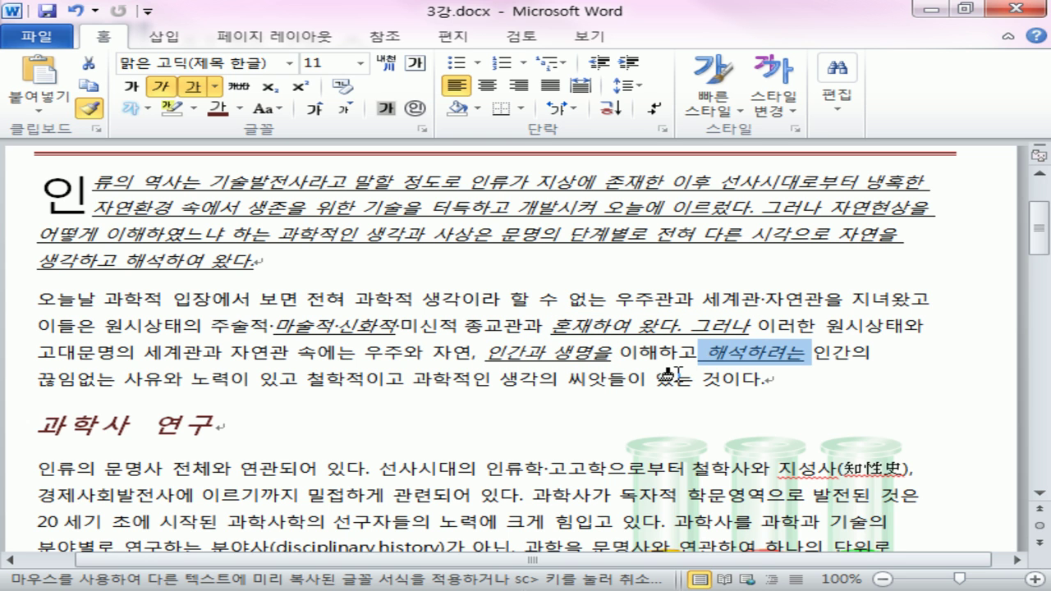
{"action": "key", "text": "Escape"}
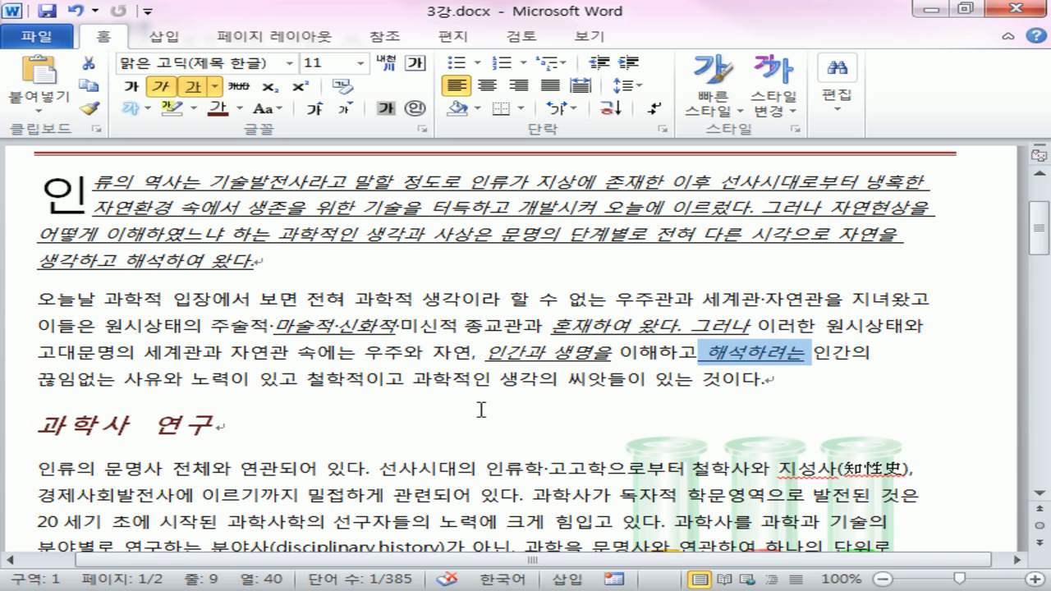
{"action": "left_click", "coordinate": [261, 299]}
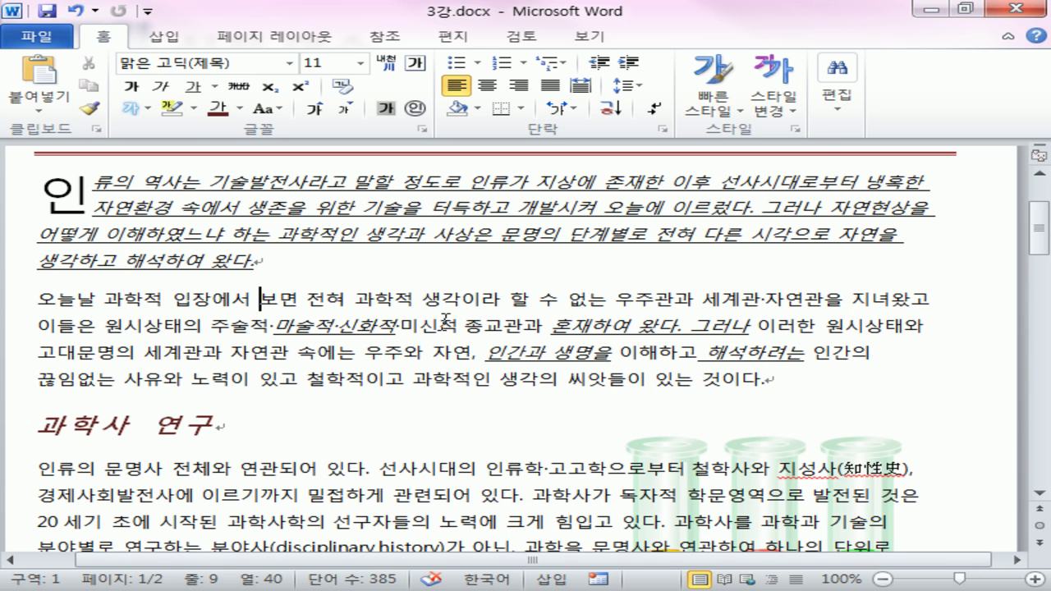
Undo the four format copies made in the paragraph beginning '오늘날'.
{"action": "left_click", "coordinate": [79, 11]}
{"action": "left_click", "coordinate": [79, 11]}
{"action": "left_click", "coordinate": [80, 10]}
{"action": "left_click", "coordinate": [80, 10]}
{"action": "left_click", "coordinate": [474, 381]}
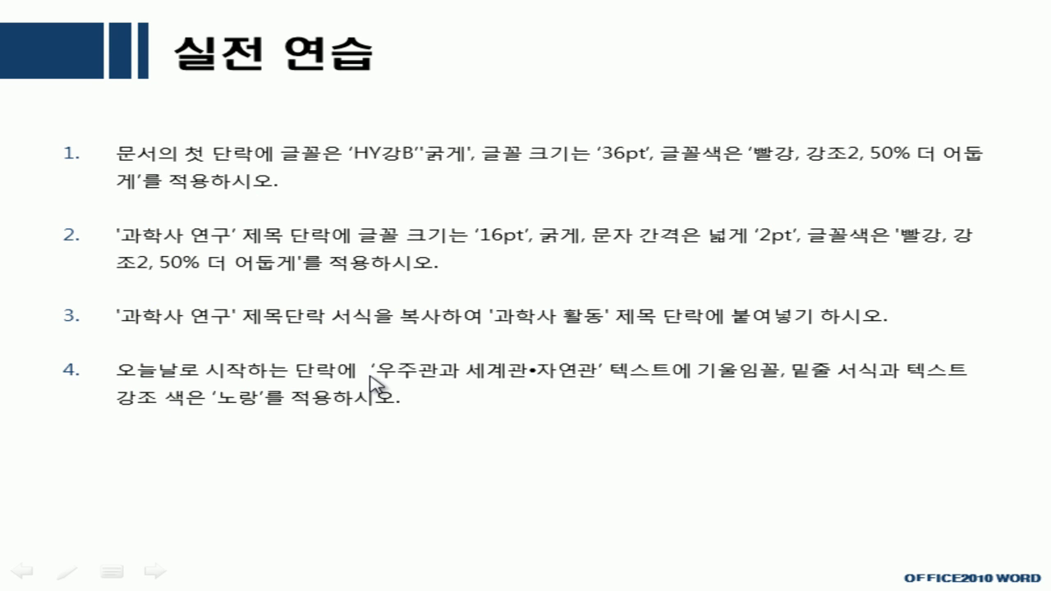
{"action": "key", "text": "ctrl+p"}
{"action": "left_click_drag", "start_coordinate": [715, 381], "coordinate": [947, 380]}
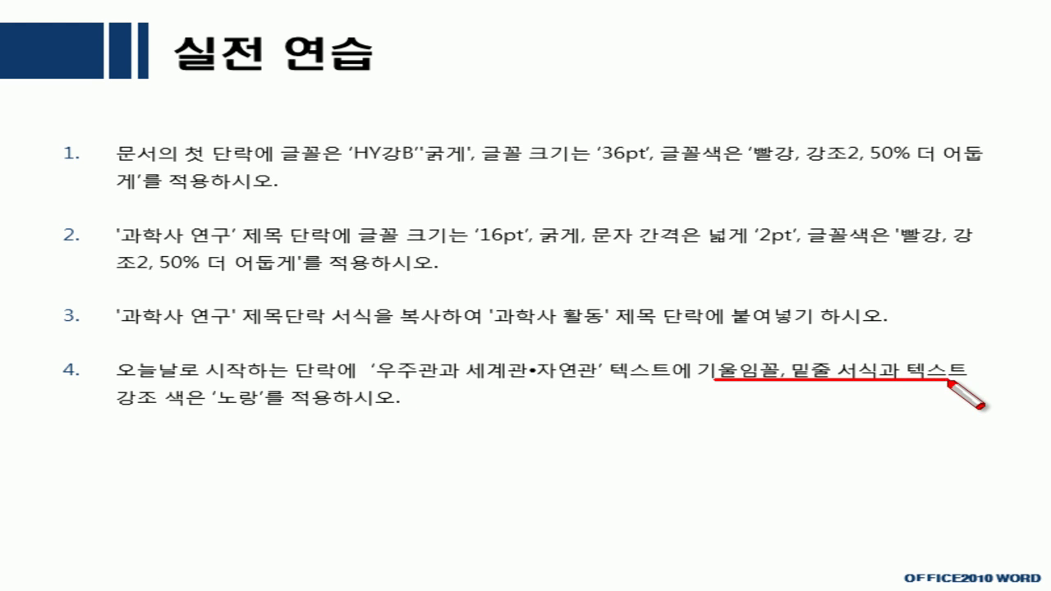
{"action": "left_click_drag", "start_coordinate": [100, 420], "coordinate": [411, 413]}
{"action": "key", "text": "e"}
{"action": "key", "text": "ctrl+a"}
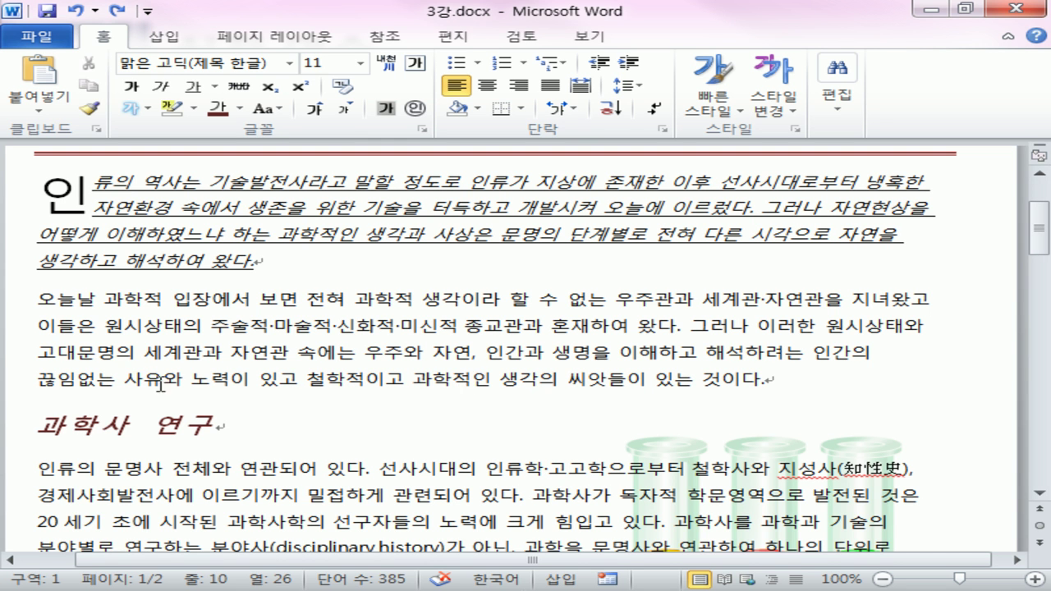
{"action": "left_click", "coordinate": [283, 299]}
{"action": "triple_click", "coordinate": [440, 335]}
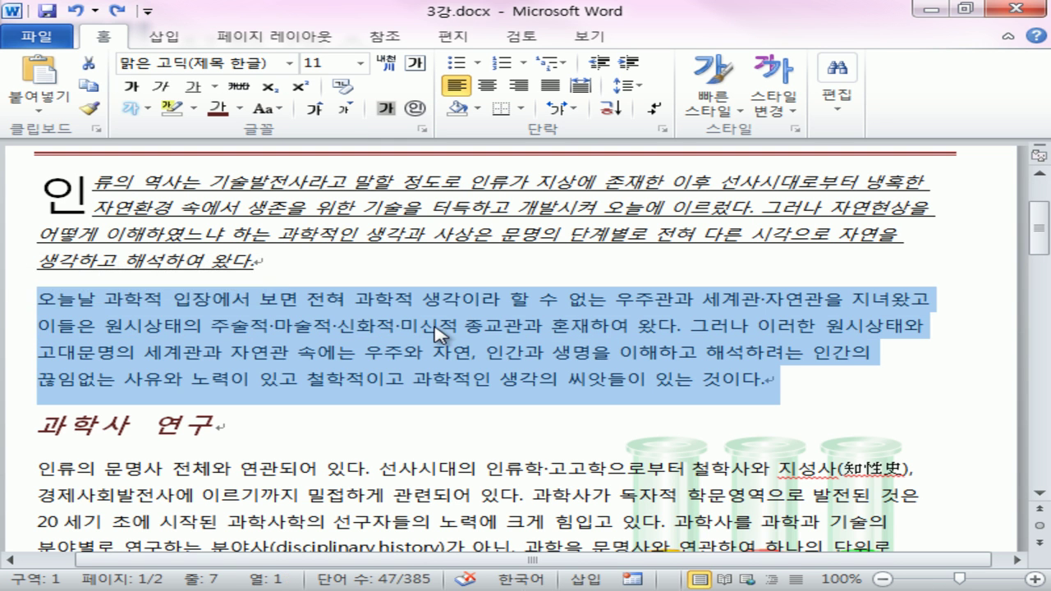
{"action": "left_click", "coordinate": [558, 327]}
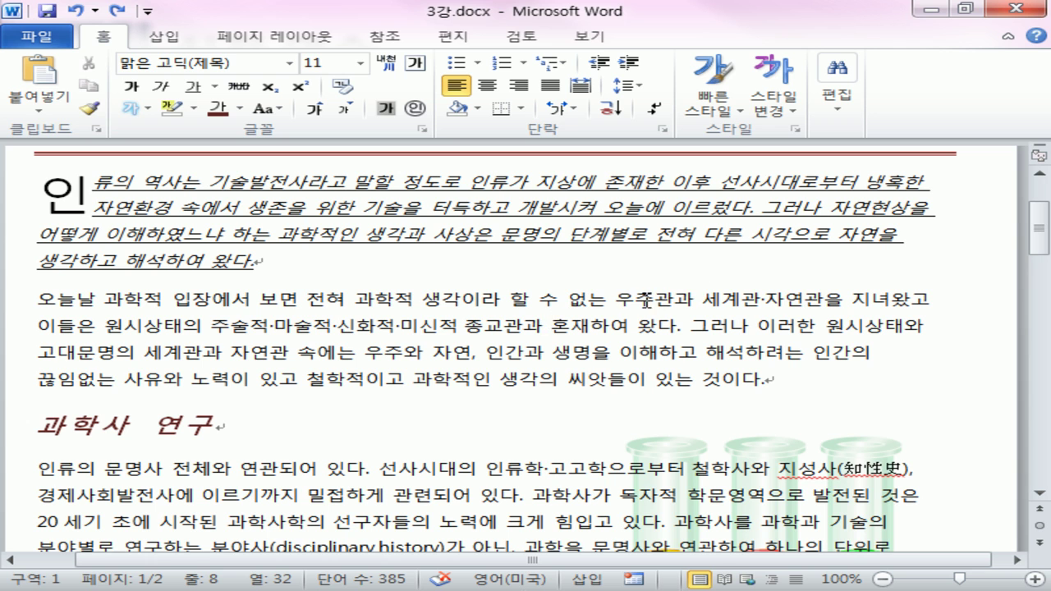
Format '우주관과 세계관·자연관' in the '오늘날' paragraph as italic and underlined with a yellow text highlight.
{"action": "left_click_drag", "start_coordinate": [617, 301], "coordinate": [824, 300]}
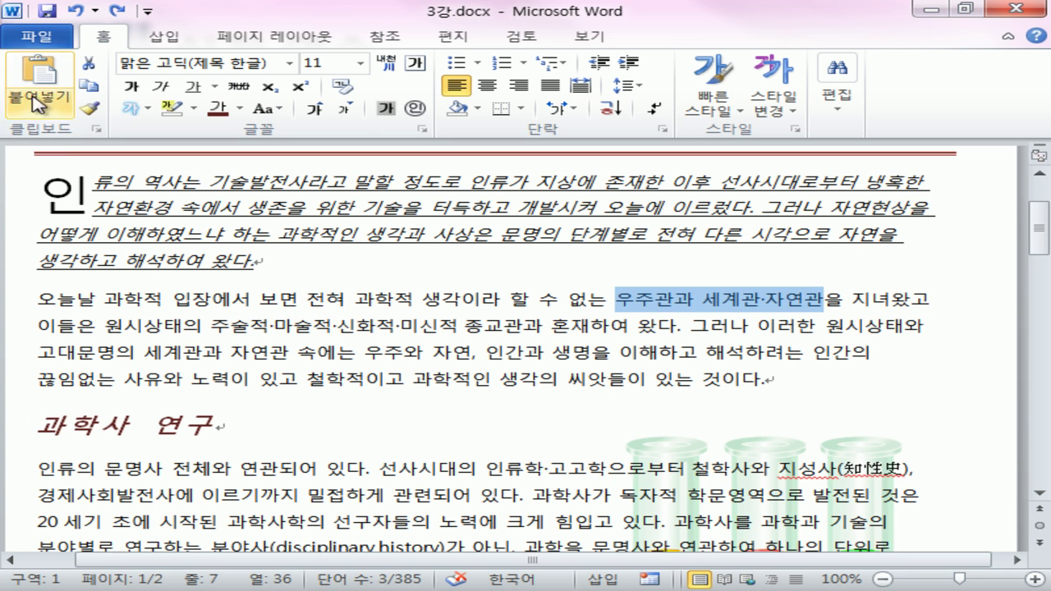
{"action": "left_click", "coordinate": [162, 87]}
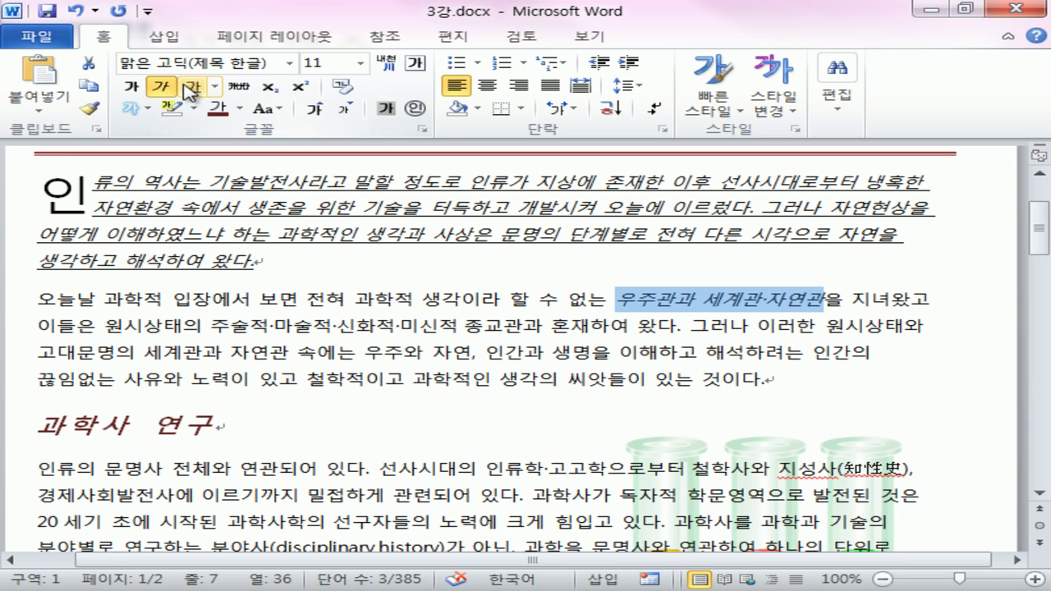
{"action": "left_click", "coordinate": [191, 89]}
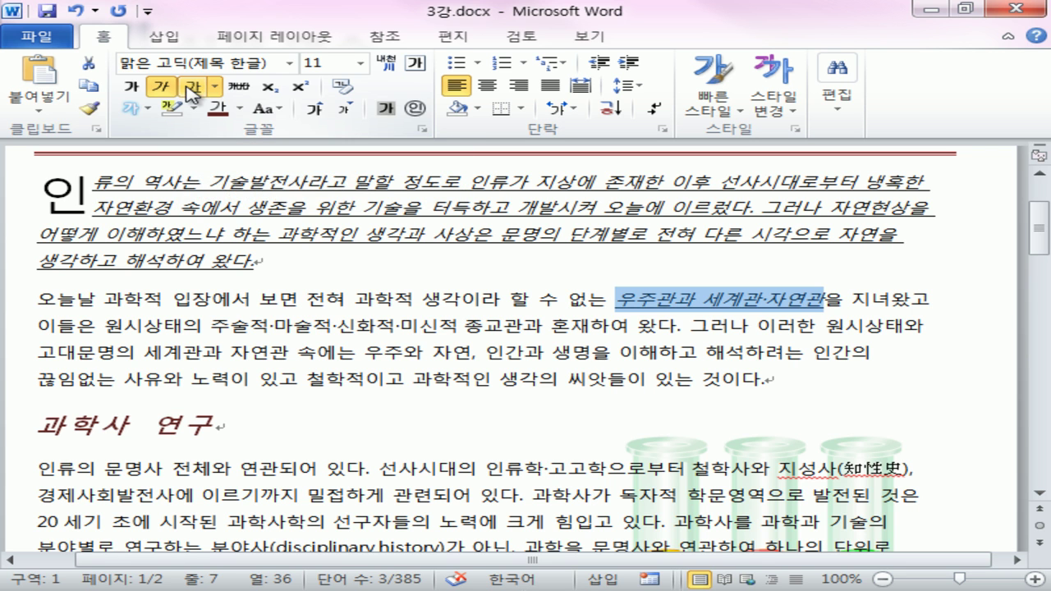
{"action": "left_click", "coordinate": [195, 108]}
{"action": "left_click", "coordinate": [181, 134]}
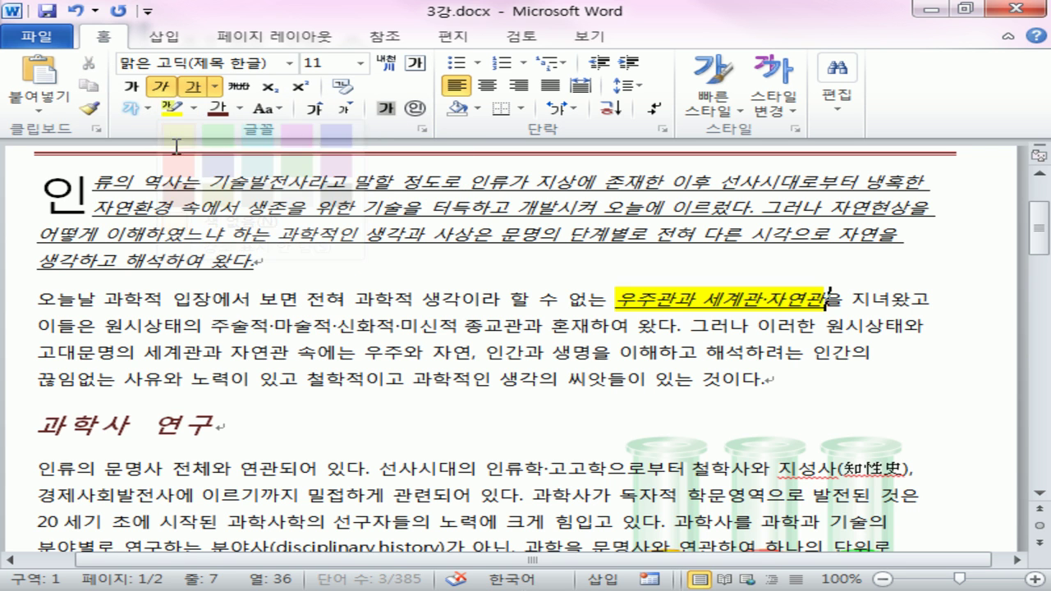
{"action": "left_click", "coordinate": [393, 395]}
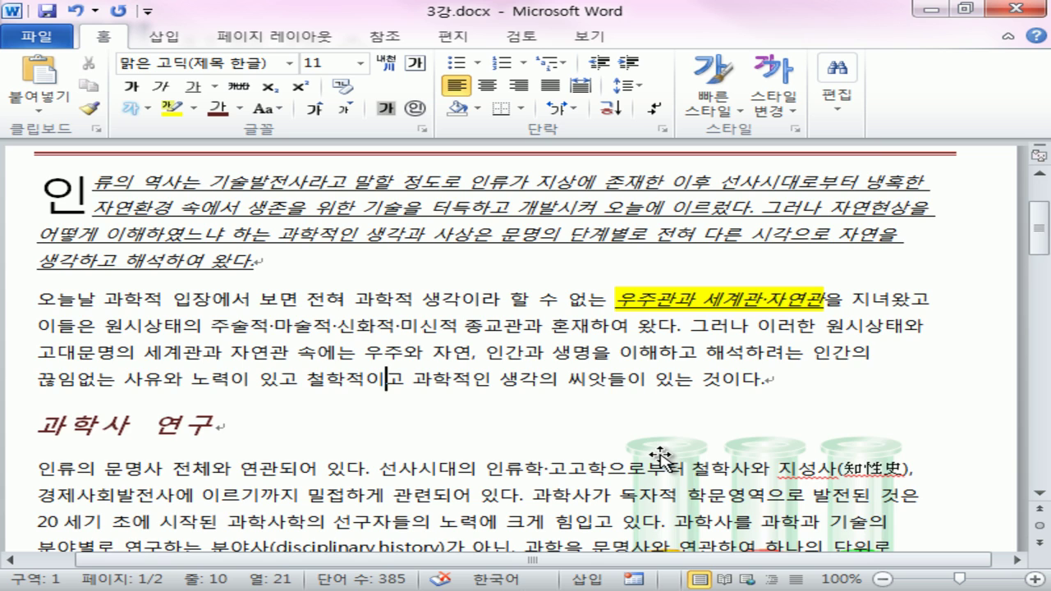
Save the document under the new name 3강완성 in the 1W예제파일 folder, keeping the Word document format.
{"action": "scroll", "coordinate": [661, 456], "scroll_direction": "up", "scroll_amount": 1}
{"action": "scroll", "coordinate": [661, 456], "scroll_direction": "down", "scroll_amount": 3}
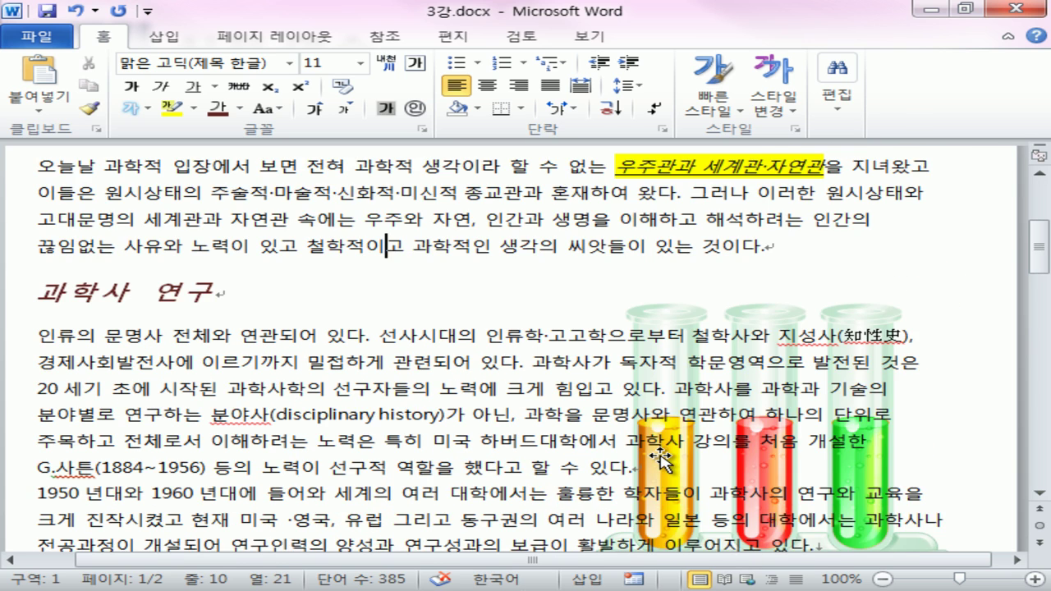
{"action": "scroll", "coordinate": [478, 327], "scroll_direction": "up", "scroll_amount": 3}
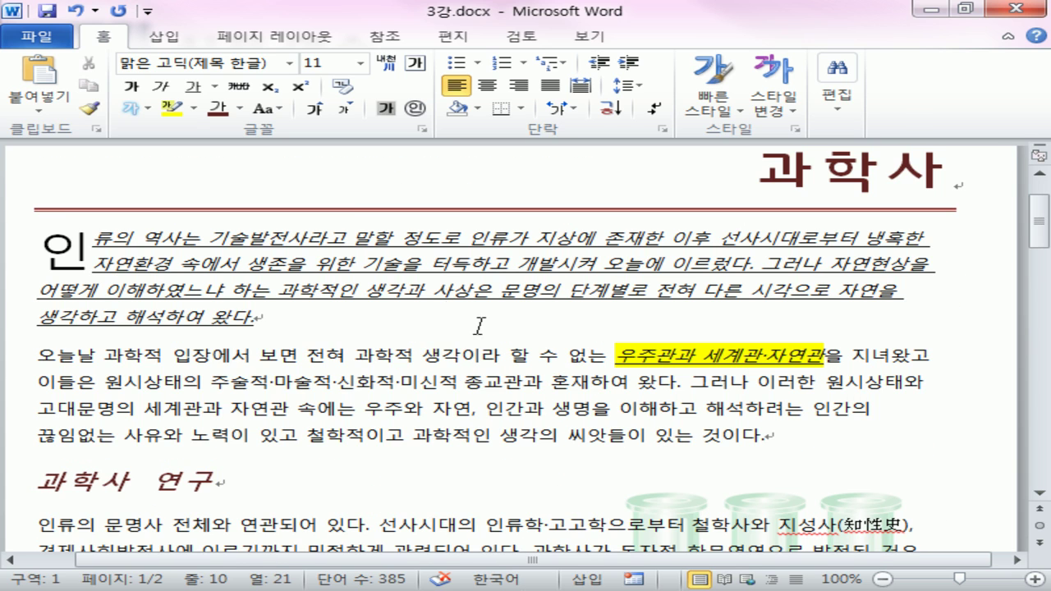
{"action": "left_click", "coordinate": [42, 37]}
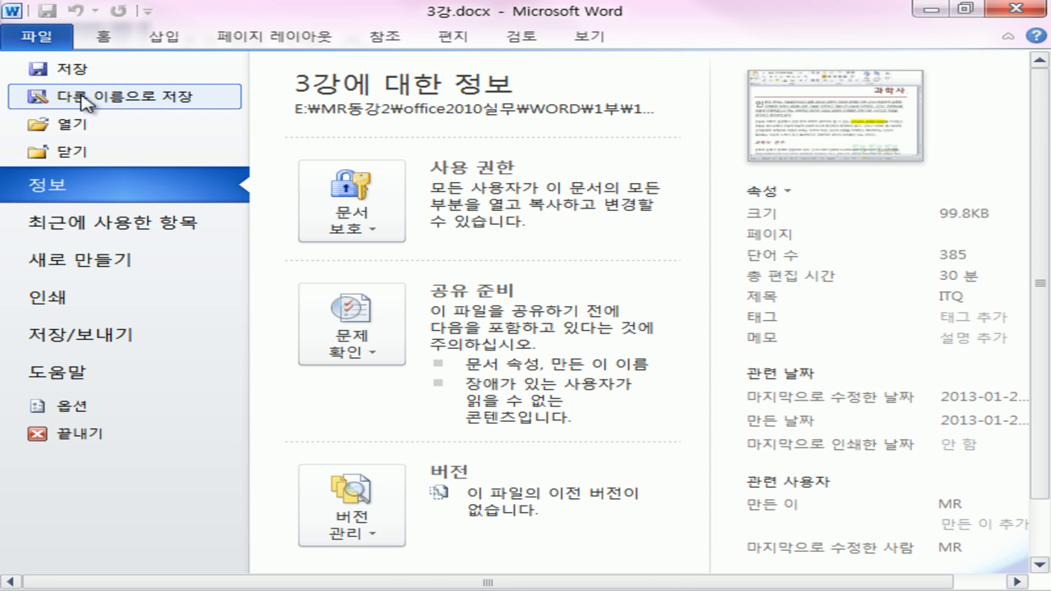
{"action": "key", "text": "Escape"}
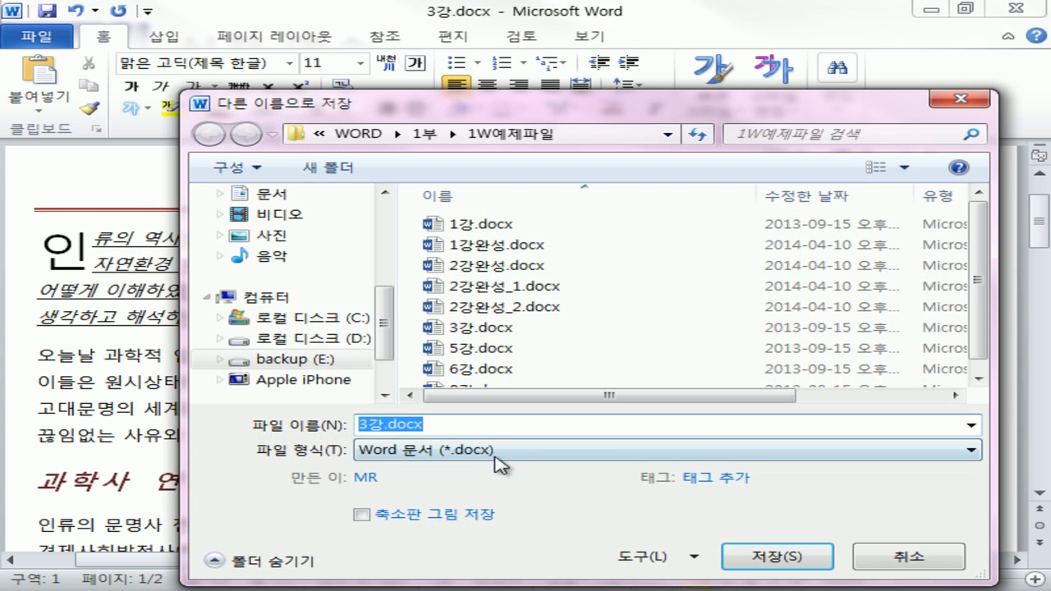
{"action": "left_click", "coordinate": [506, 452]}
{"action": "left_click", "coordinate": [507, 451]}
{"action": "left_click_drag", "start_coordinate": [424, 423], "coordinate": [374, 419]}
{"action": "type", "text": "강ㄷ"}
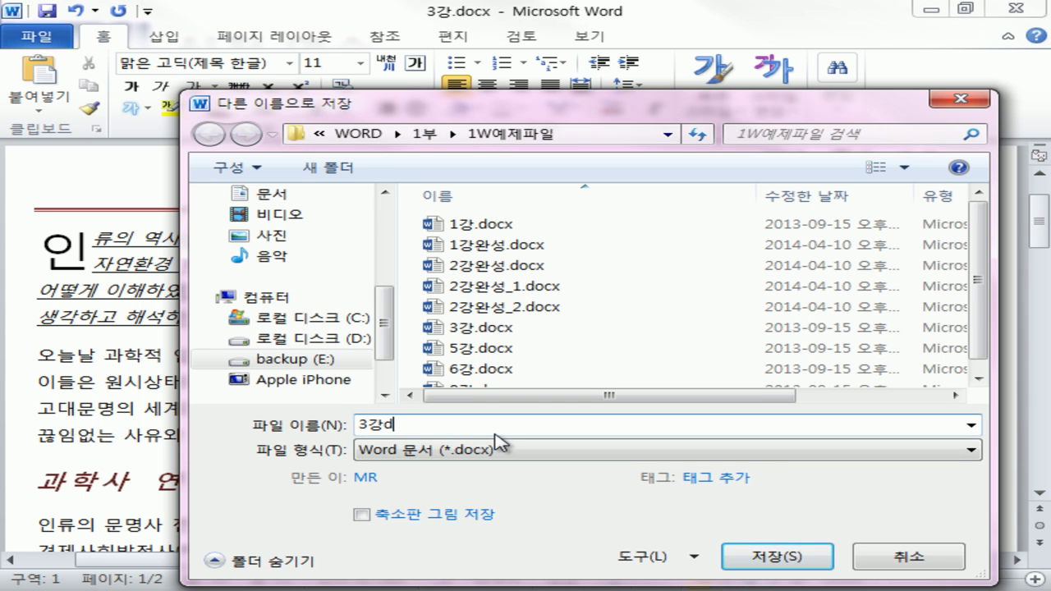
{"action": "key", "text": "BackSpace"}
{"action": "type", "text": "완성"}
{"action": "key", "text": "Return"}
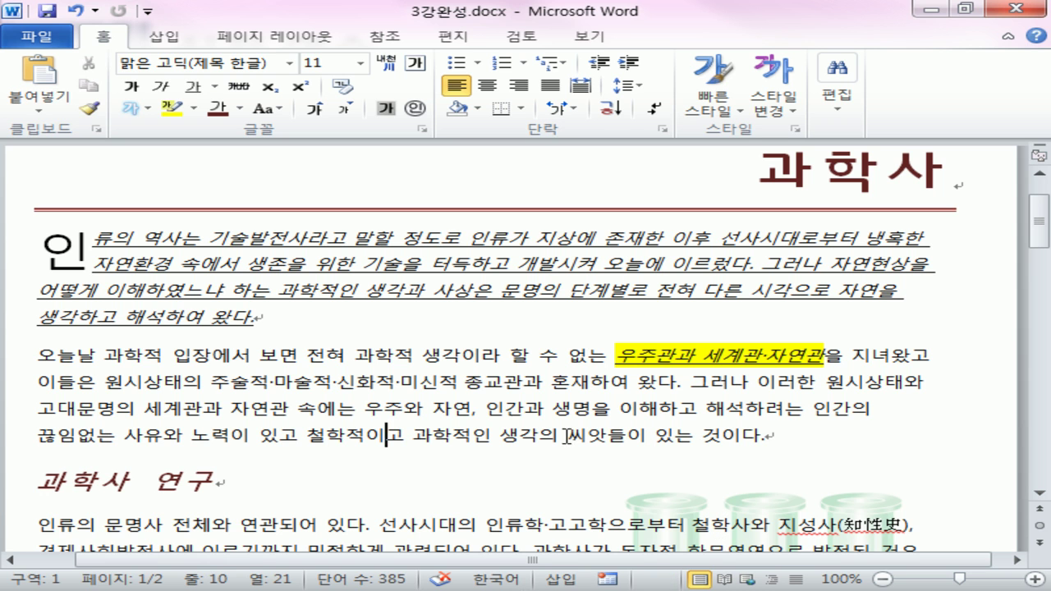
Place the cursor before '종교관과' and extend the selection backwards word by word to '이들은' at the line's start.
{"action": "left_click_drag", "start_coordinate": [292, 375], "coordinate": [472, 407]}
{"action": "left_click", "coordinate": [467, 382]}
{"action": "left_click", "coordinate": [538, 416]}
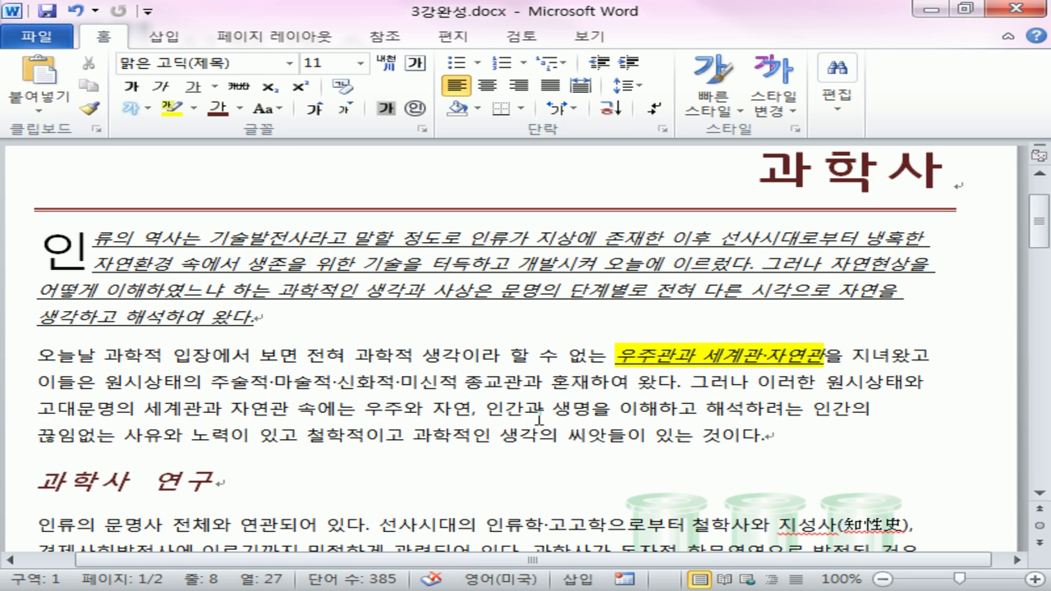
{"action": "key", "text": "ctrl+shift+Left"}
{"action": "key", "text": "ctrl+shift+Left"}
{"action": "key", "text": "ctrl+shift+Left"}
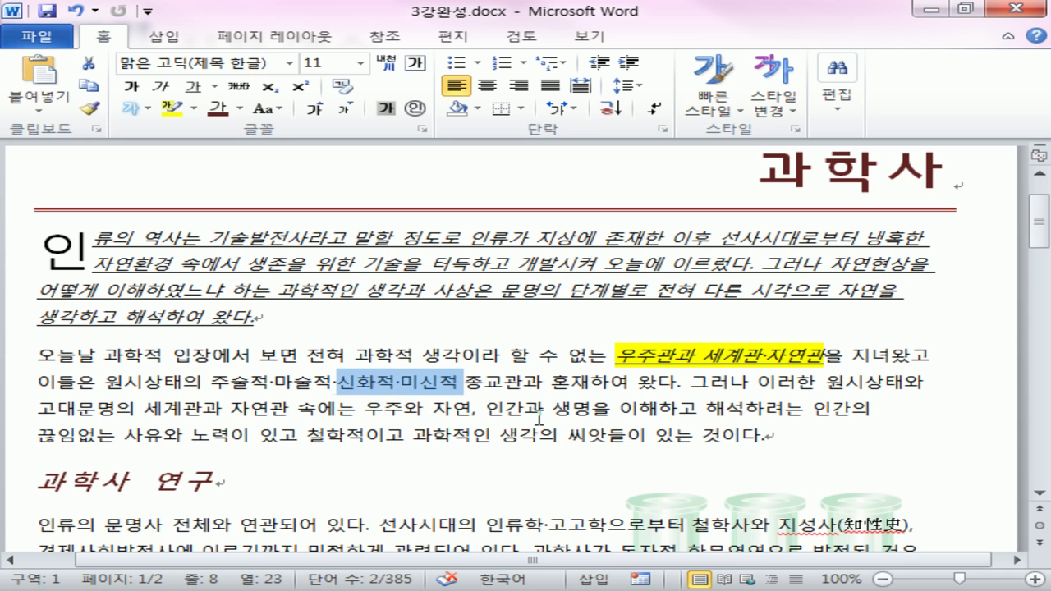
{"action": "key", "text": "ctrl+shift+Left"}
{"action": "key", "text": "ctrl+shift+Left"}
{"action": "key", "text": "ctrl+shift+Left"}
{"action": "key", "text": "ctrl+shift+Left"}
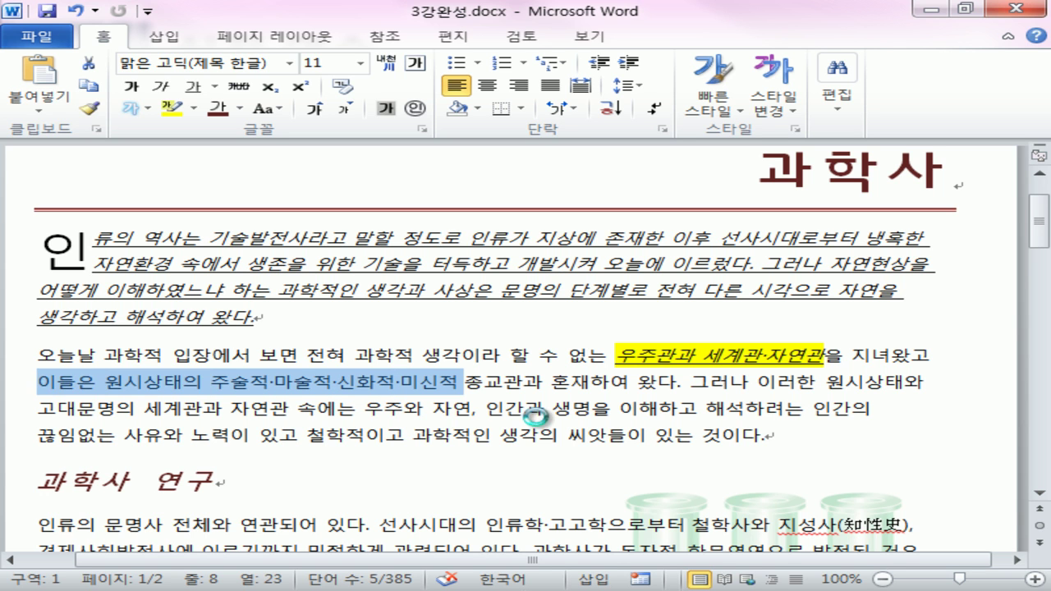
Shrink the selection back to its starting point and extend it forwards word by word from '종교관과' through '그러나'.
{"action": "key", "text": "ctrl+shift+Right"}
{"action": "key", "text": "ctrl+shift+Right"}
{"action": "key", "text": "ctrl+shift+Right"}
{"action": "key", "text": "ctrl+shift+Right"}
{"action": "key", "text": "ctrl+shift+Right"}
{"action": "key", "text": "ctrl+shift+Right"}
{"action": "key", "text": "ctrl+shift+Right"}
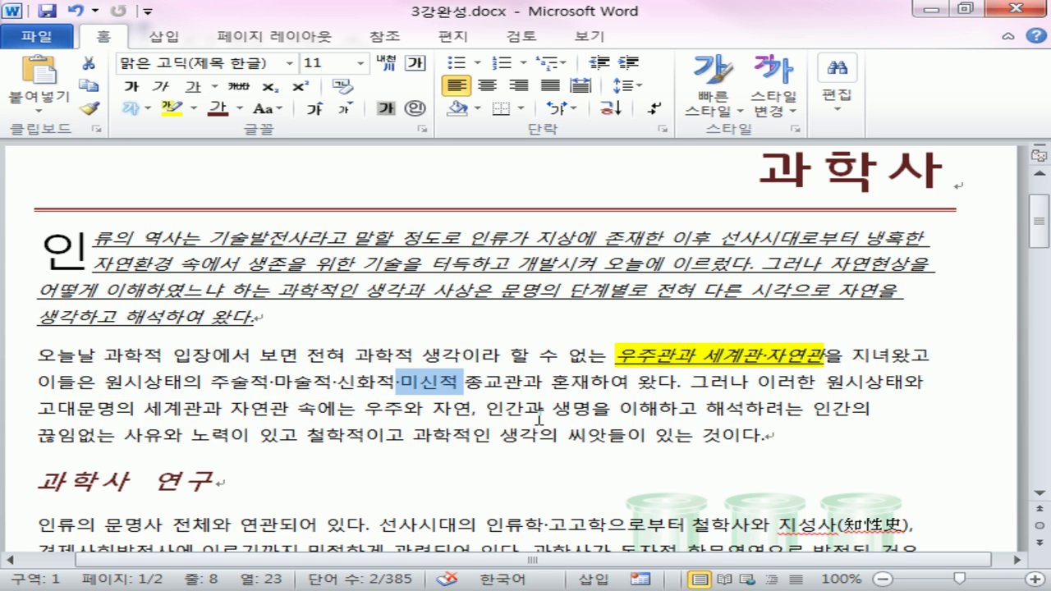
{"action": "key", "text": "ctrl+shift+Right"}
{"action": "key", "text": "ctrl+shift+Right"}
{"action": "key", "text": "ctrl+shift+Right"}
{"action": "key", "text": "ctrl+shift+Right"}
{"action": "key", "text": "ctrl+shift+Right"}
{"action": "key", "text": "ctrl+shift+Right"}
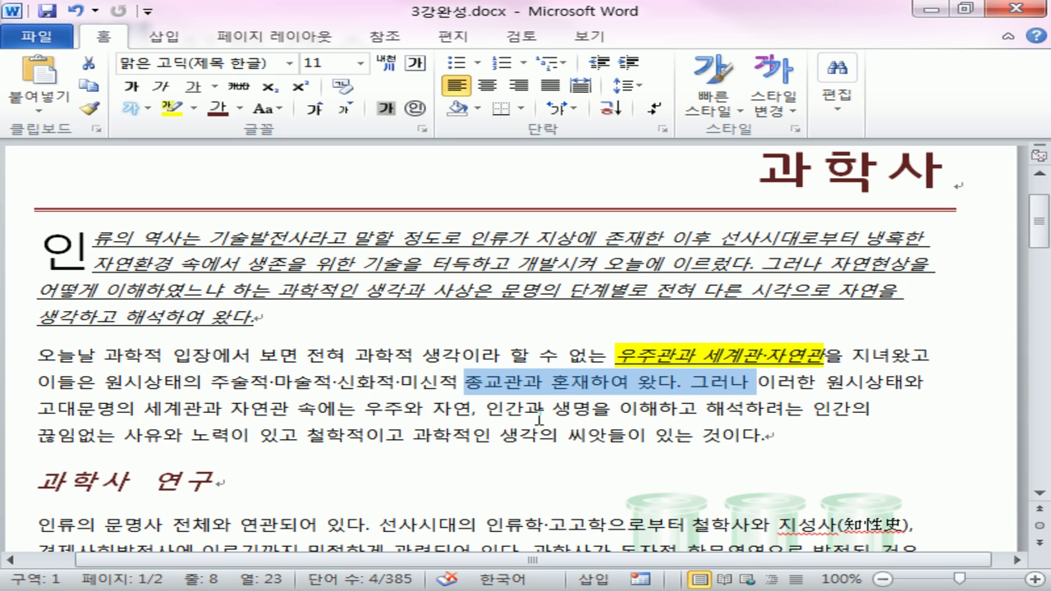
Reverse the selection word by word past its starting point so that only '미신적' is selected.
{"action": "key", "text": "ctrl+shift+Left"}
{"action": "key", "text": "ctrl+shift+Left"}
{"action": "key", "text": "ctrl+shift+Left"}
{"action": "key", "text": "ctrl+shift+Left"}
{"action": "key", "text": "ctrl+shift+Left"}
{"action": "key", "text": "ctrl+shift+Left"}
{"action": "key", "text": "ctrl+shift+Left"}
{"action": "key", "text": "ctrl+shift+Left"}
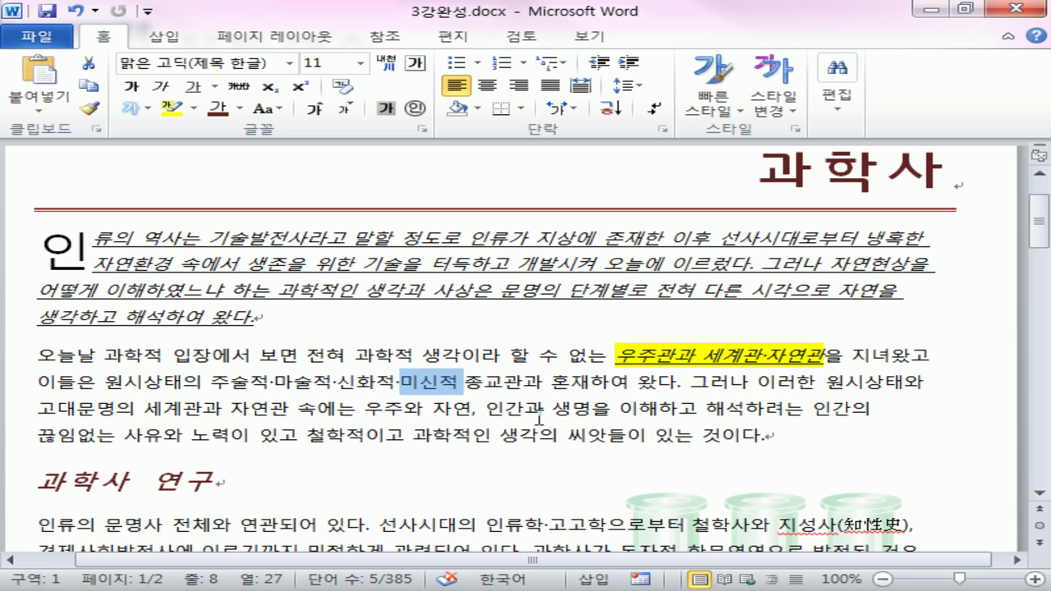
Extend the selection backwards word by word from '미신적' to '이들은' at the start of the line.
{"action": "key", "text": "ctrl+shift+Left"}
{"action": "key", "text": "ctrl+shift+Left"}
{"action": "key", "text": "ctrl+shift+Left"}
{"action": "key", "text": "ctrl+shift+Left"}
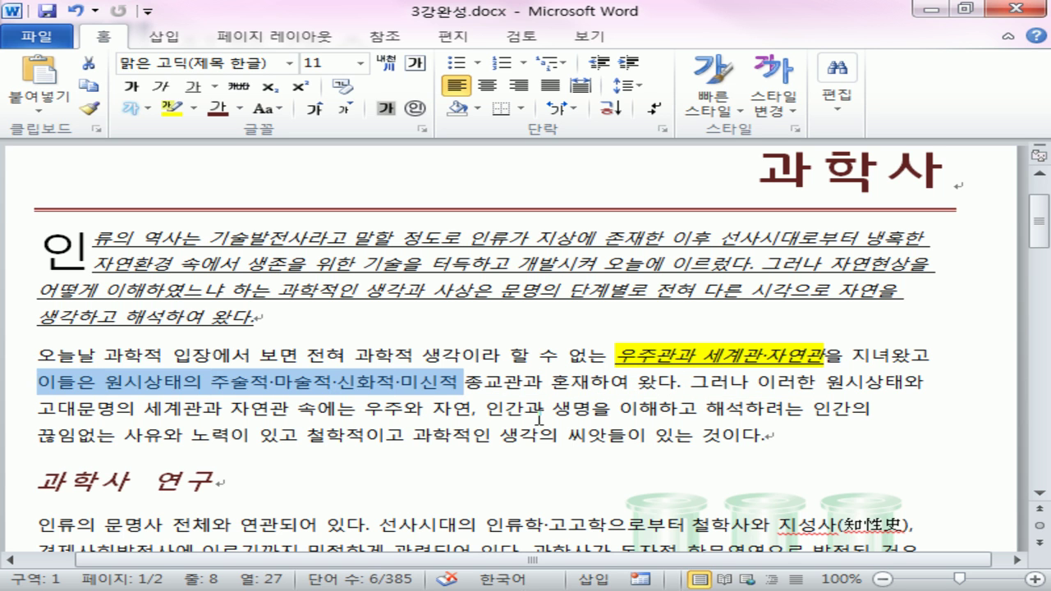
Shrink the selection word by word back to its starting point before '종교관과'.
{"action": "key", "text": "ctrl+shift+Right"}
{"action": "key", "text": "ctrl+shift+Right"}
{"action": "key", "text": "ctrl+shift+Right"}
{"action": "key", "text": "ctrl+shift+Right"}
{"action": "key", "text": "ctrl+shift+Right"}
{"action": "key", "text": "ctrl+shift+Right"}
{"action": "key", "text": "ctrl+shift+Right"}
{"action": "key", "text": "ctrl+shift+Right"}
{"action": "key", "text": "ctrl+shift+Right"}
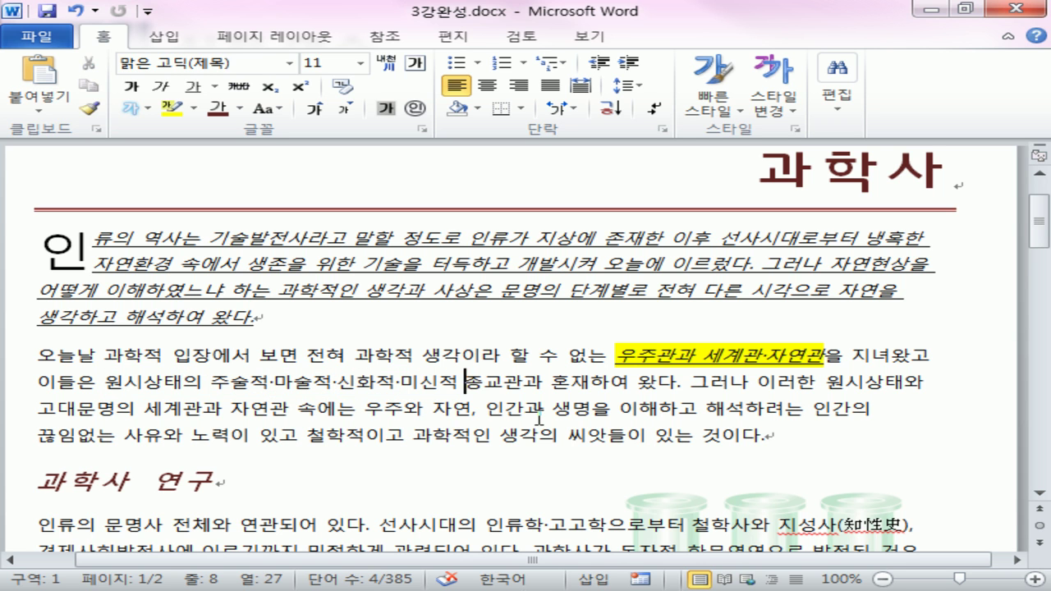
Starting before '종교관과', extend the selection forwards character by character through '혼재하여 왔다.'.
{"action": "key", "text": "Left"}
{"action": "key", "text": "shift+Right"}
{"action": "key", "text": "shift+Right"}
{"action": "key", "text": "shift+Right"}
{"action": "key", "text": "shift+Right"}
{"action": "key", "text": "shift+Right"}
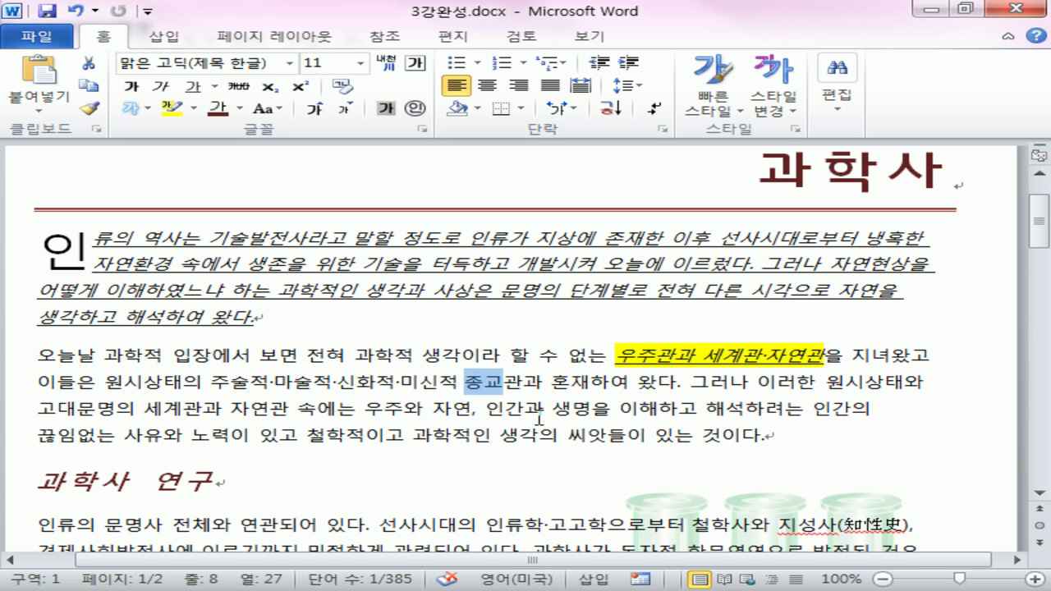
{"action": "key", "text": "shift+Right"}
{"action": "key", "text": "shift+Right"}
{"action": "key", "text": "shift+Right"}
{"action": "key", "text": "shift+Right"}
{"action": "key", "text": "shift+Right"}
{"action": "key", "text": "shift+Right"}
{"action": "key", "text": "shift+Right"}
{"action": "key", "text": "shift+Right"}
{"action": "key", "text": "shift+Right"}
{"action": "key", "text": "shift+Right"}
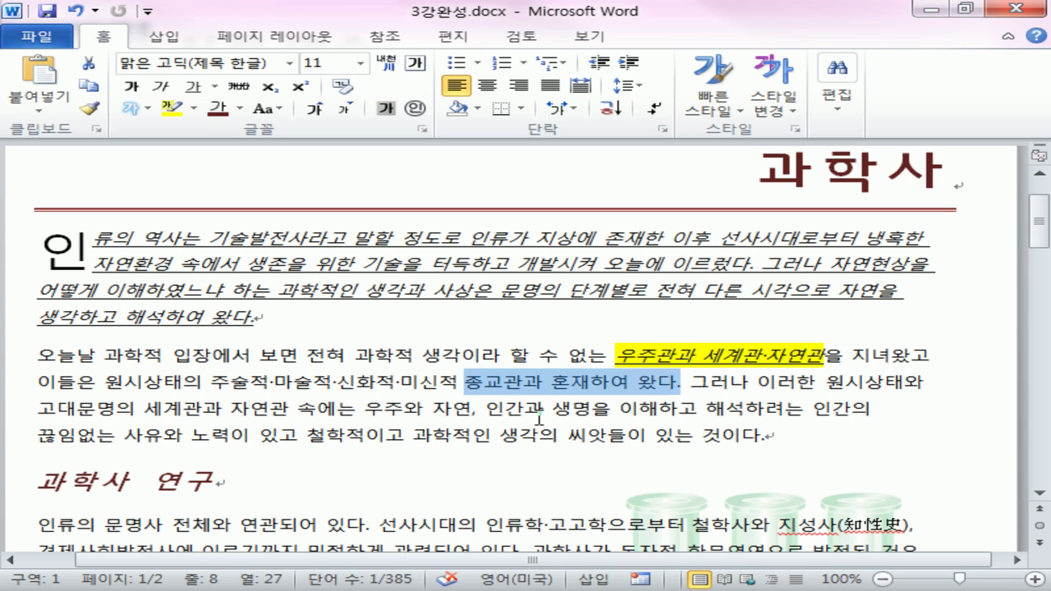
Extend the selection down line by line, reduce it again, and collapse it to the cursor before '종교관과'.
{"action": "key", "text": "shift+Down"}
{"action": "key", "text": "shift+Down"}
{"action": "key", "text": "shift+Up"}
{"action": "key", "text": "shift+Up"}
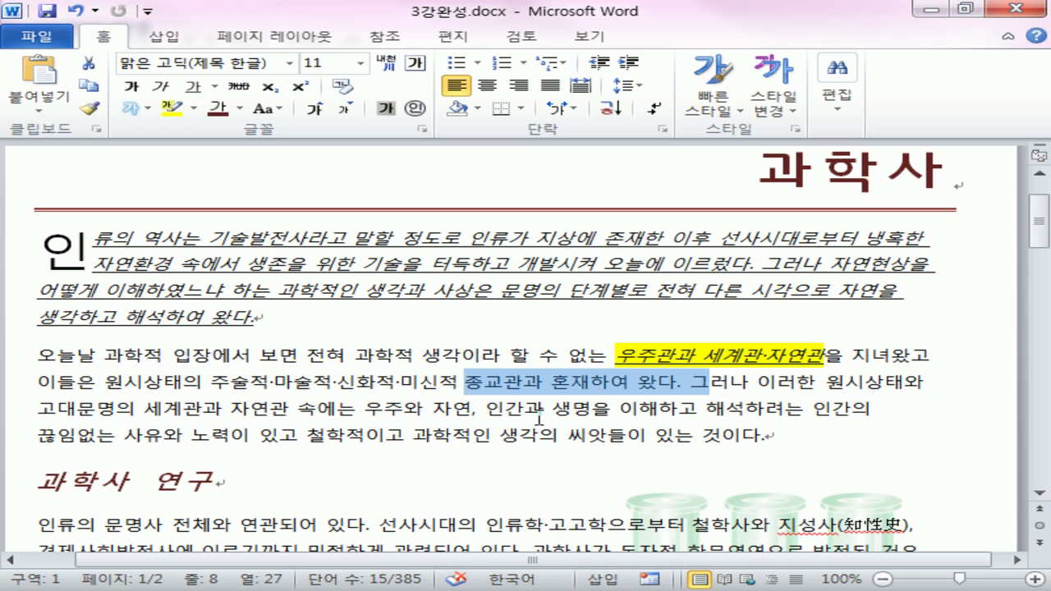
{"action": "key", "text": "shift+Left"}
{"action": "key", "text": "Left"}
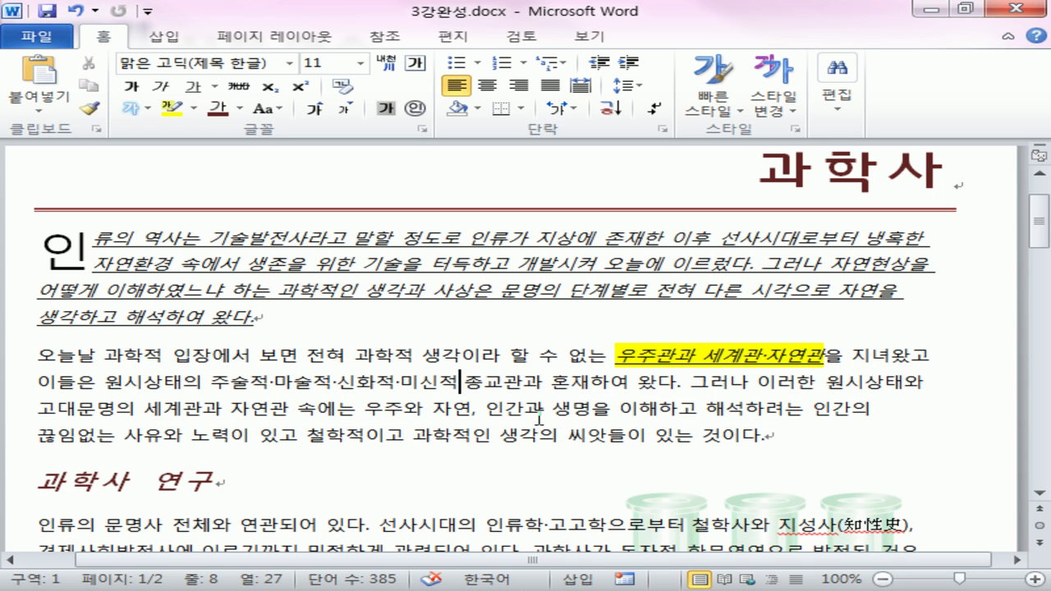
Select from '종교관과' downwards line by line through the '과학사 연구' heading.
{"action": "key", "text": "shift+Right"}
{"action": "key", "text": "shift+Right"}
{"action": "key", "text": "shift+Right"}
{"action": "key", "text": "shift+Down"}
{"action": "key", "text": "shift+Down"}
{"action": "key", "text": "shift+Down"}
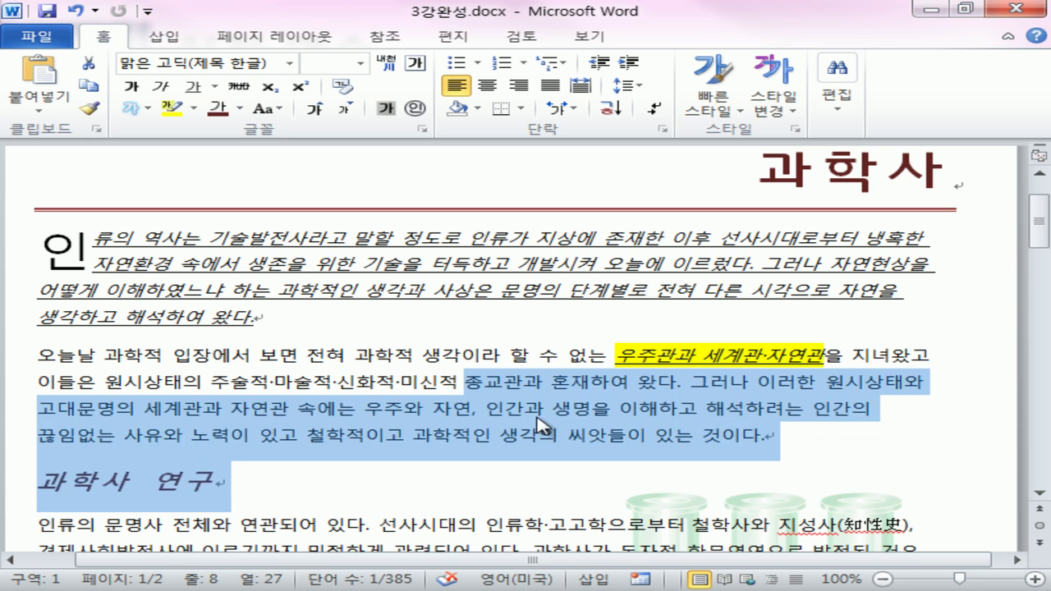
Reverse the selection line by line up into the opening paragraph, shrink it downwards again, and clear it.
{"action": "key", "text": "shift+Up"}
{"action": "key", "text": "shift+Up"}
{"action": "key", "text": "shift+Up"}
{"action": "key", "text": "shift+Up"}
{"action": "key", "text": "shift+Up"}
{"action": "key", "text": "shift+Up"}
{"action": "key", "text": "shift+Up"}
{"action": "key", "text": "shift+Down"}
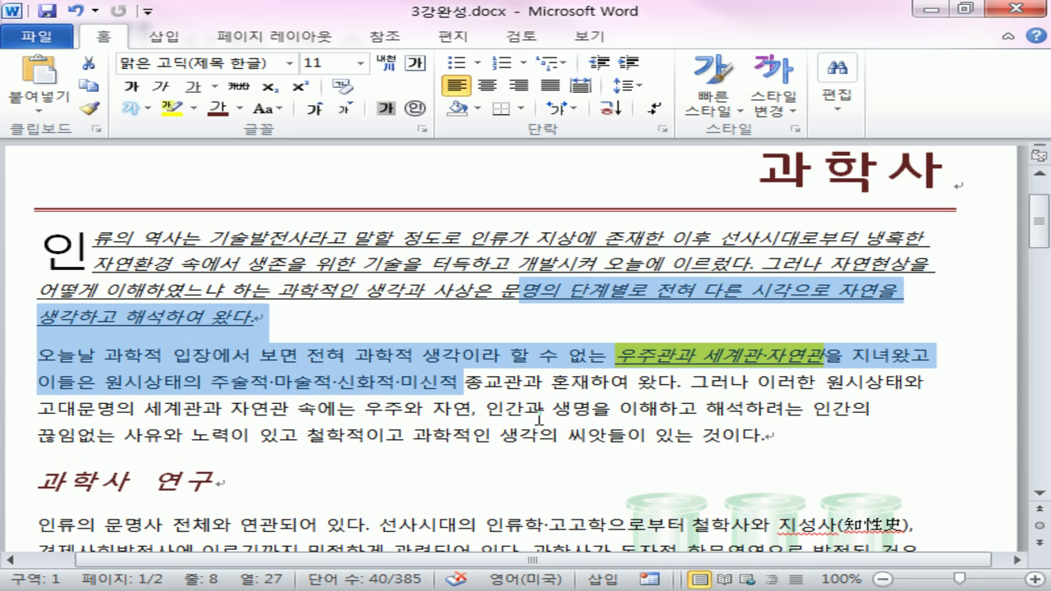
{"action": "key", "text": "shift+Down"}
{"action": "key", "text": "shift+Down"}
{"action": "left_click", "coordinate": [542, 411]}
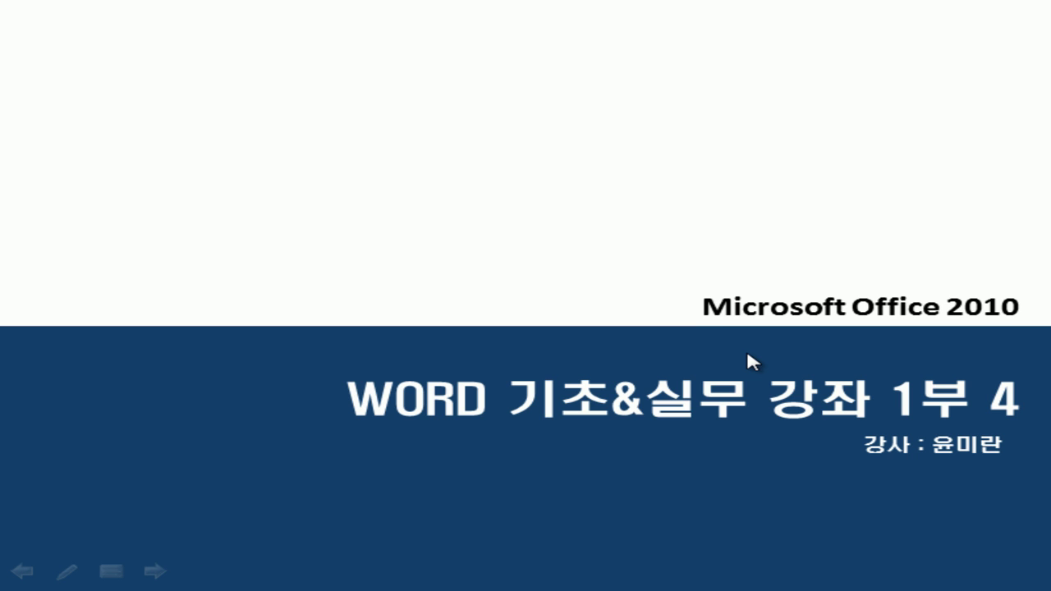
{"action": "left_click", "coordinate": [747, 353]}
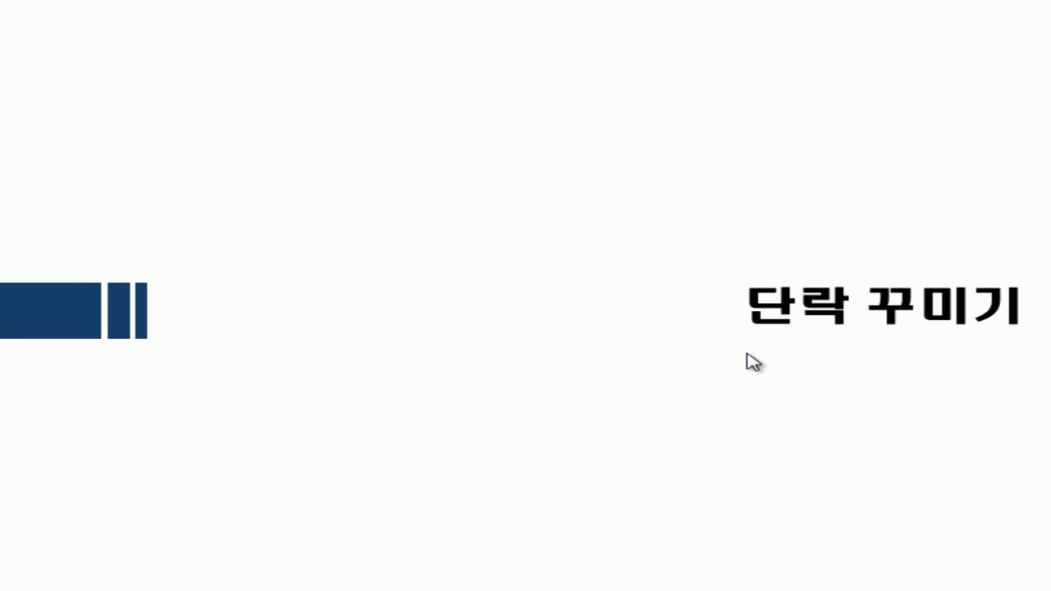
{"action": "left_click", "coordinate": [482, 386]}
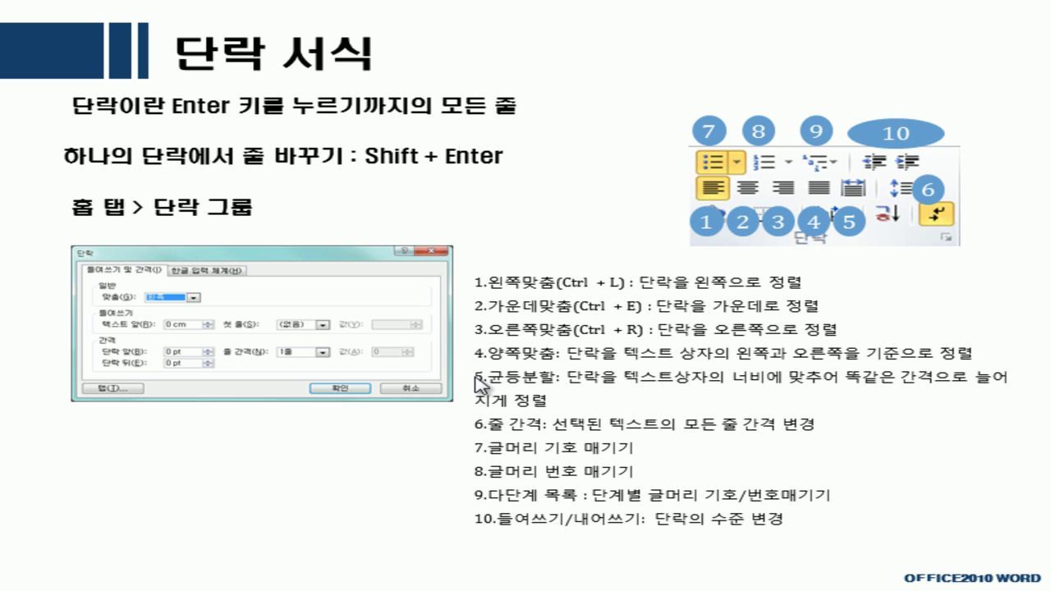
{"action": "key", "text": "ctrl+p"}
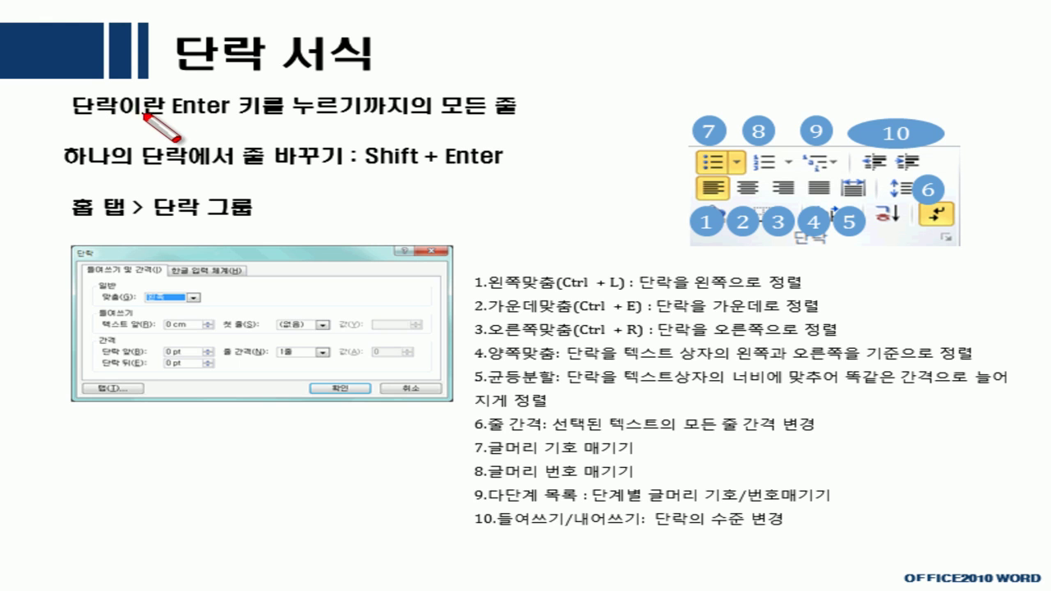
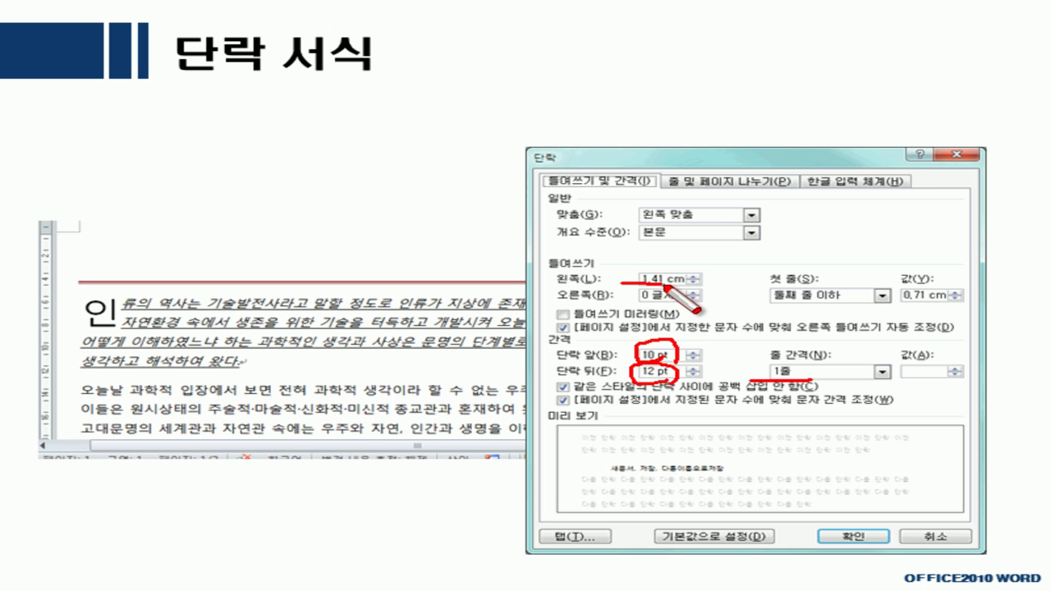
{"action": "left_click_drag", "start_coordinate": [772, 306], "coordinate": [936, 304]}
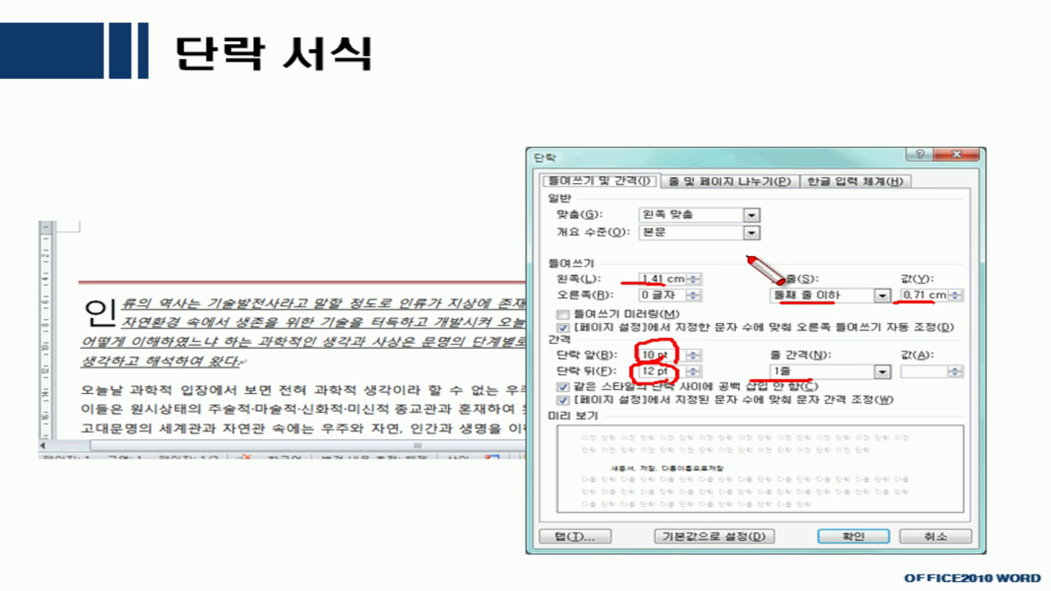
{"action": "left_click_drag", "start_coordinate": [726, 220], "coordinate": [620, 223]}
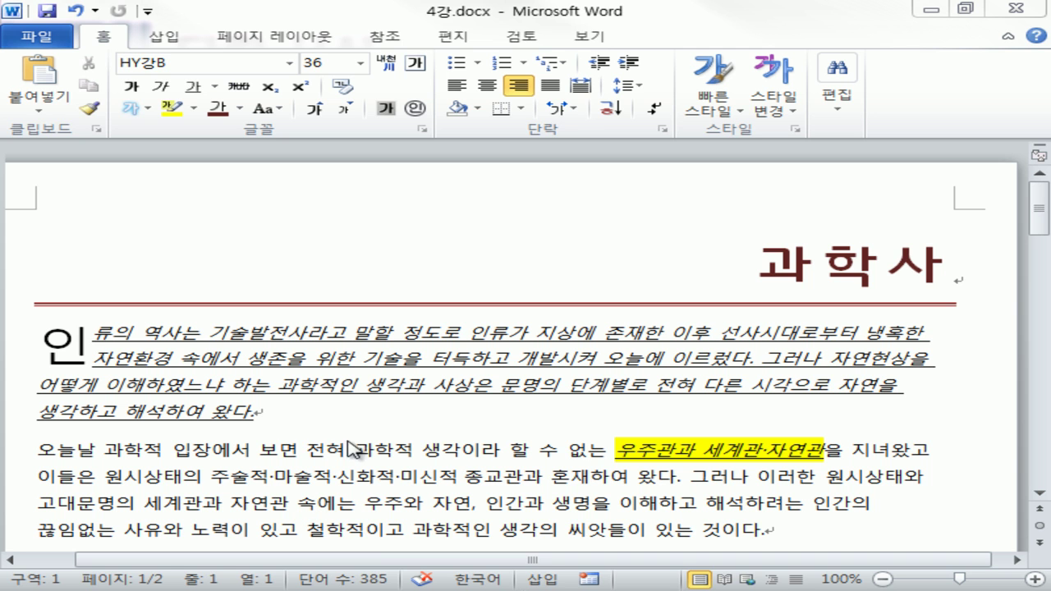
{"action": "mouse_move", "coordinate": [276, 420]}
{"action": "left_mouse_down"}
{"action": "mouse_move", "coordinate": [280, 401]}
{"action": "mouse_move", "coordinate": [280, 420]}
{"action": "left_mouse_up"}
{"action": "mouse_move", "coordinate": [990, 281]}
{"action": "left_mouse_down"}
{"action": "mouse_move", "coordinate": [968, 252]}
{"action": "mouse_move", "coordinate": [993, 275]}
{"action": "left_mouse_up"}
{"action": "key", "text": "Escape"}
Select in turn the '과학사' title paragraph, the paragraph starting '인류의', and the paragraph starting '오늘날'.
{"action": "left_click", "coordinate": [7, 293]}
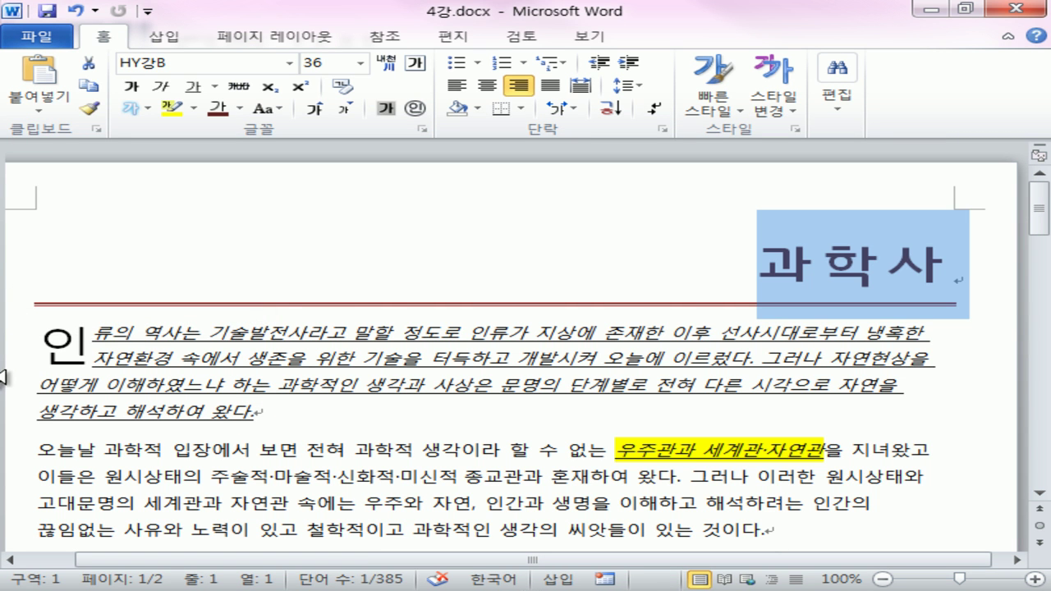
{"action": "double_click", "coordinate": [12, 403]}
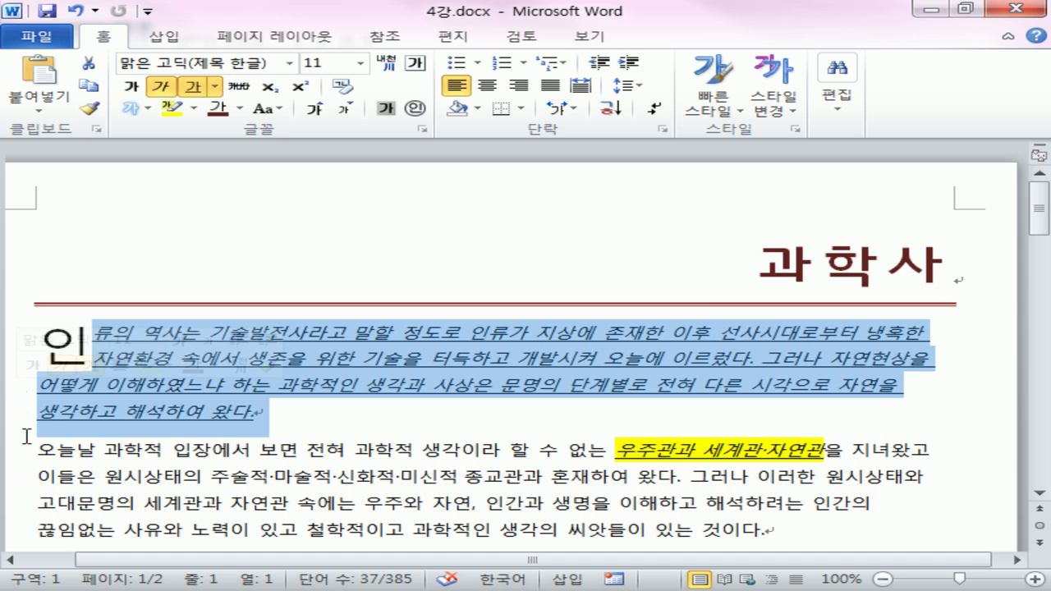
{"action": "left_click", "coordinate": [3, 503]}
{"action": "double_click", "coordinate": [24, 497]}
{"action": "scroll", "coordinate": [32, 484], "scroll_direction": "down", "scroll_amount": 2}
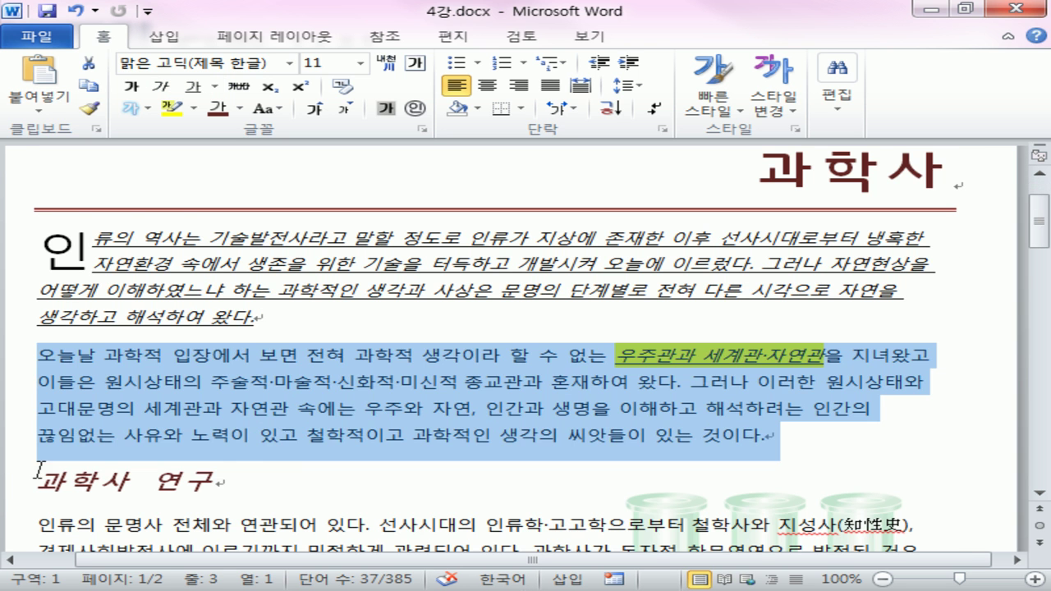
Add an empty paragraph after the text ending '것이다.' and start a new paragraph at '그러나 이러한'.
{"action": "left_click", "coordinate": [874, 435]}
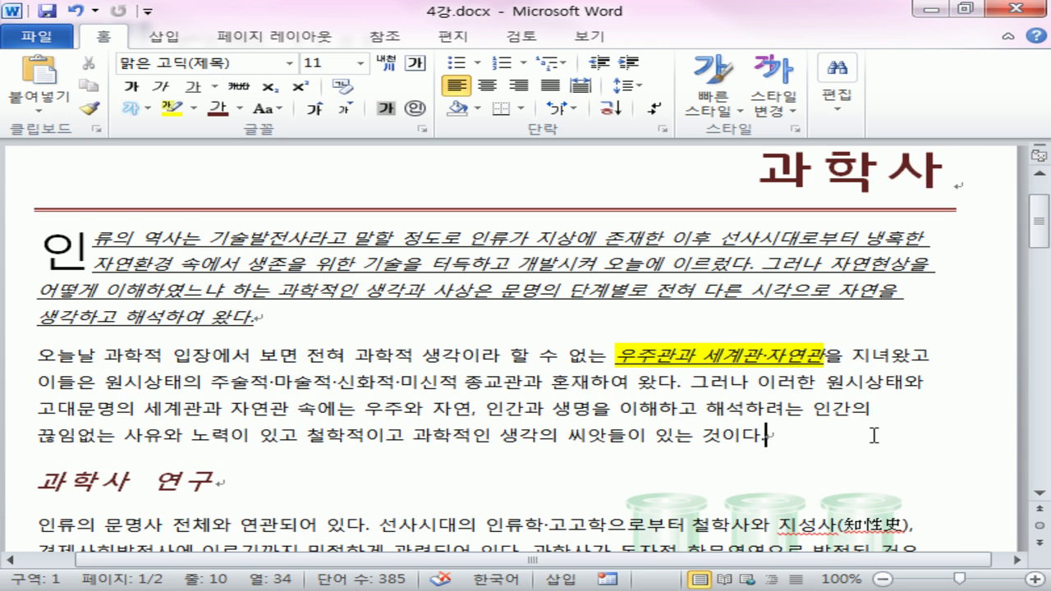
{"action": "key", "text": "Return"}
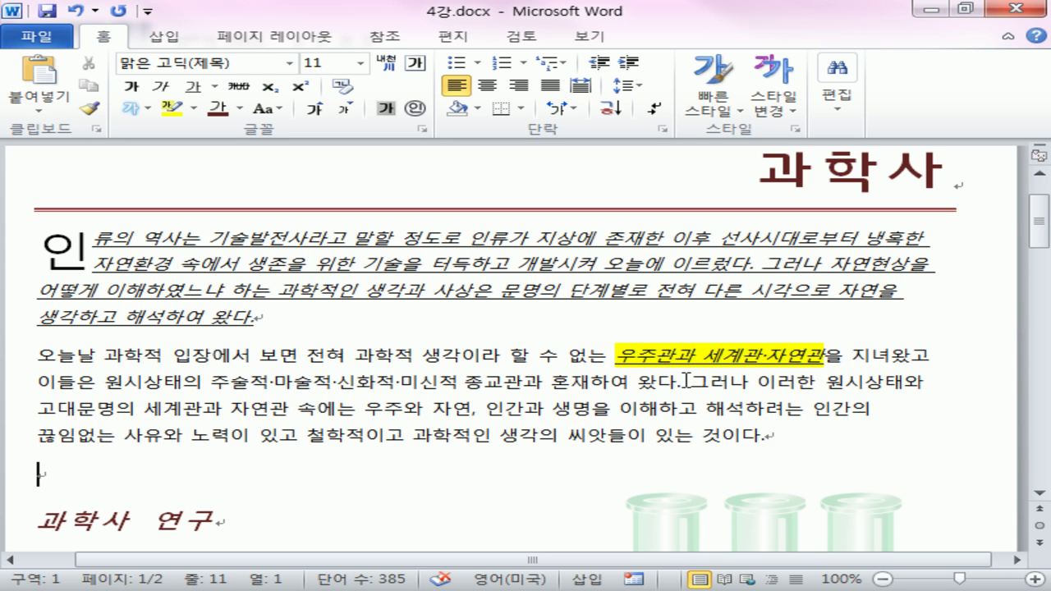
{"action": "key", "text": "Return"}
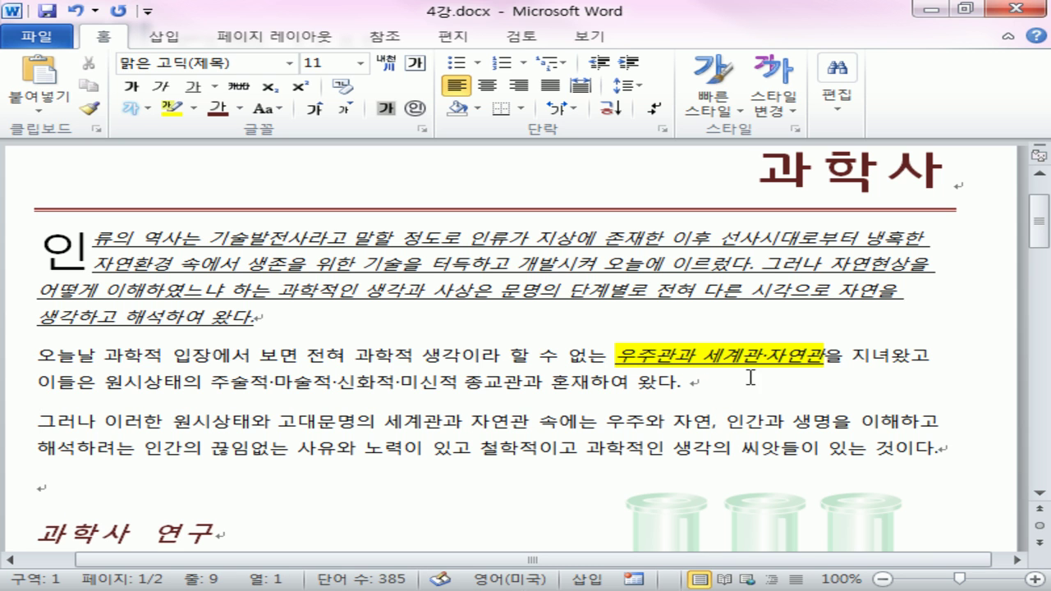
{"action": "key", "text": "ctrl+2"}
{"action": "mouse_move", "coordinate": [719, 394]}
{"action": "left_mouse_down"}
{"action": "mouse_move", "coordinate": [683, 391]}
{"action": "mouse_move", "coordinate": [697, 376]}
{"action": "mouse_move", "coordinate": [716, 399]}
{"action": "left_mouse_up"}
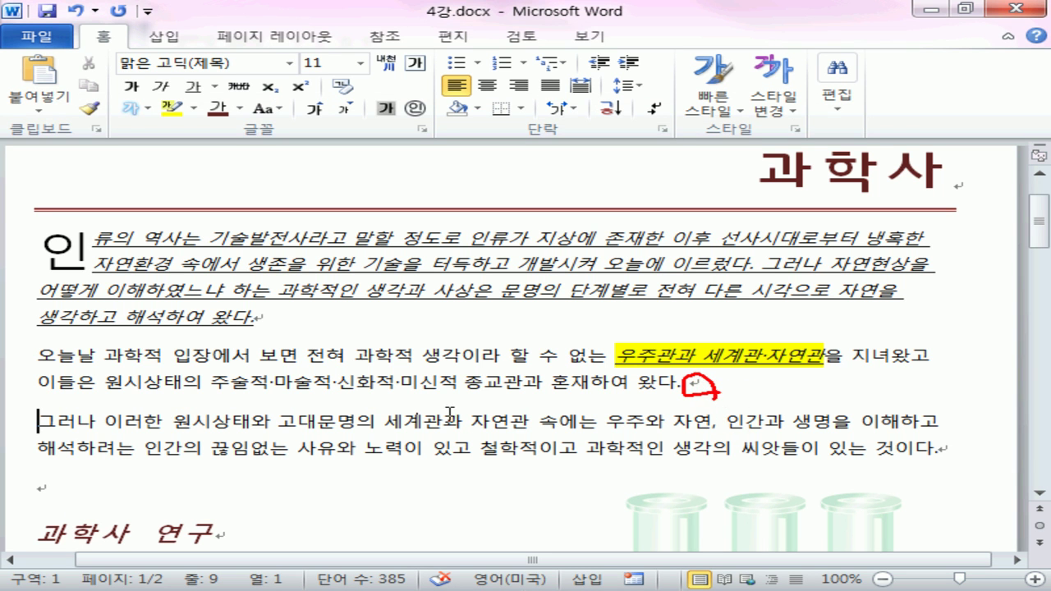
Select the paragraph starting '오늘날' and the one starting '그러나' separately to check the extent of each.
{"action": "double_click", "coordinate": [7, 382]}
{"action": "triple_click", "coordinate": [12, 447]}
{"action": "double_click", "coordinate": [12, 448]}
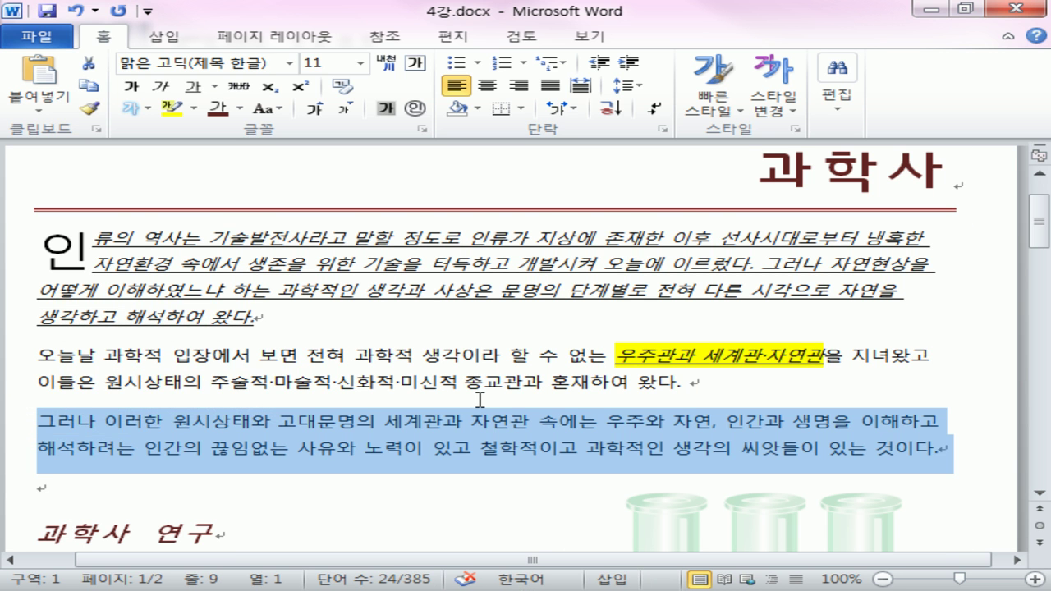
Replace the paragraph break before '그러나' with a manual line break, and check the paragraph's extent by selecting it.
{"action": "left_click", "coordinate": [484, 390]}
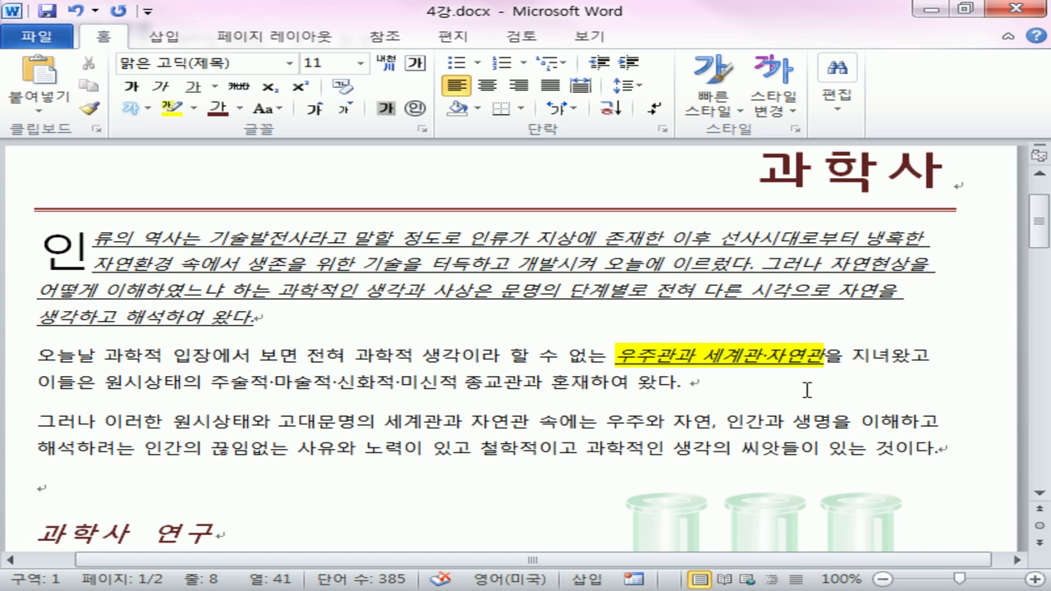
{"action": "key", "text": "Delete"}
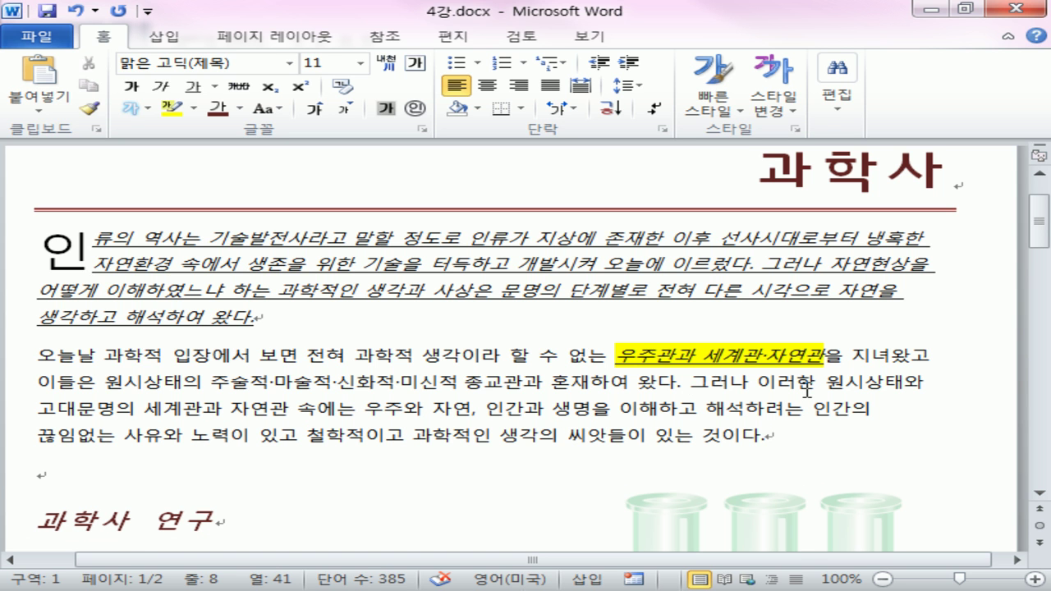
{"action": "key", "text": "shift+Return"}
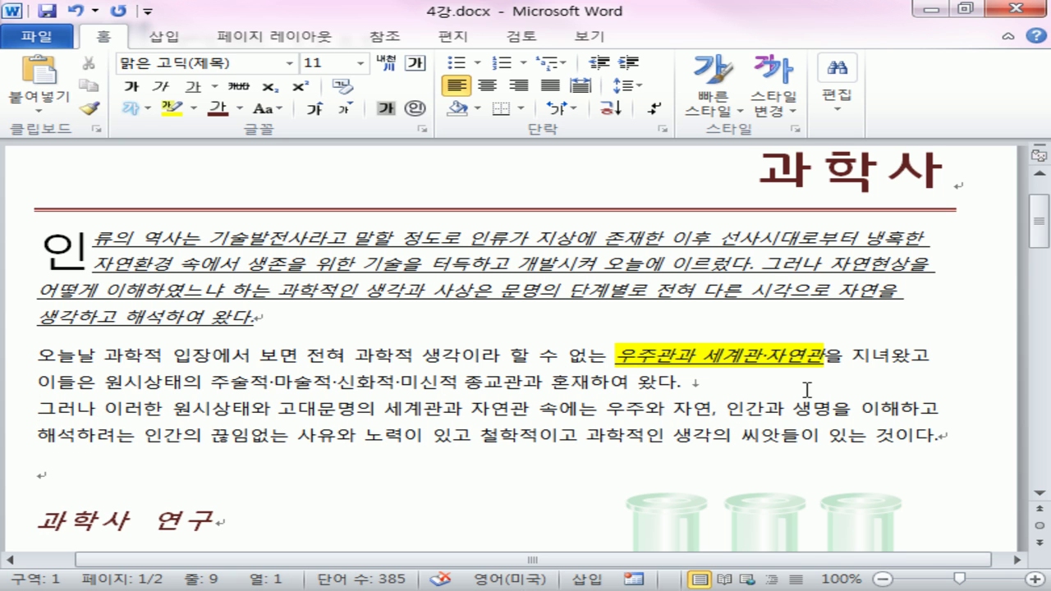
{"action": "mouse_move", "coordinate": [695, 371]}
{"action": "left_mouse_down"}
{"action": "mouse_move", "coordinate": [695, 389]}
{"action": "mouse_move", "coordinate": [713, 385]}
{"action": "left_mouse_up"}
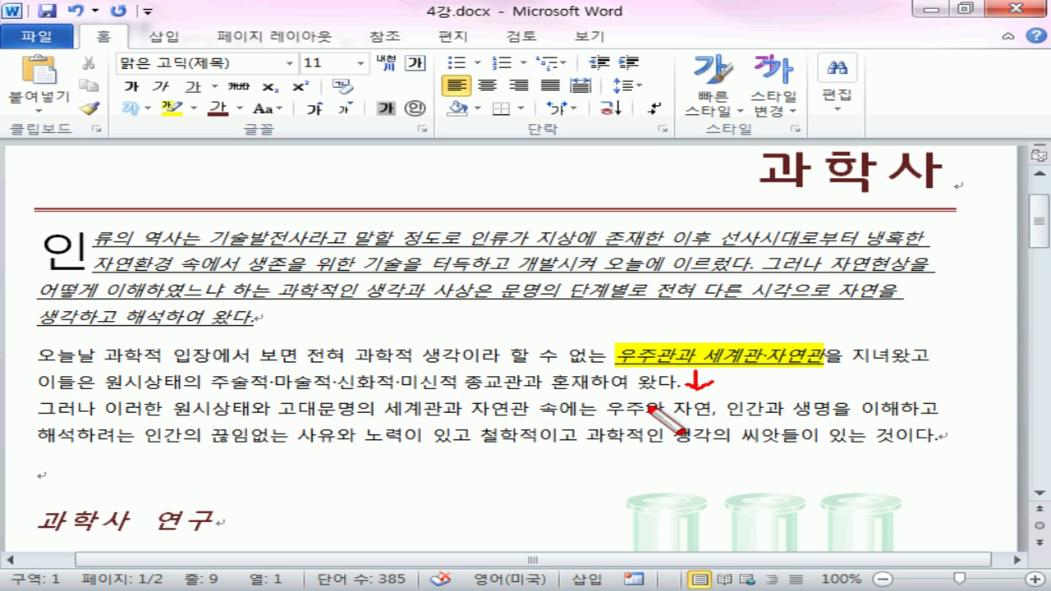
{"action": "key", "text": "Escape"}
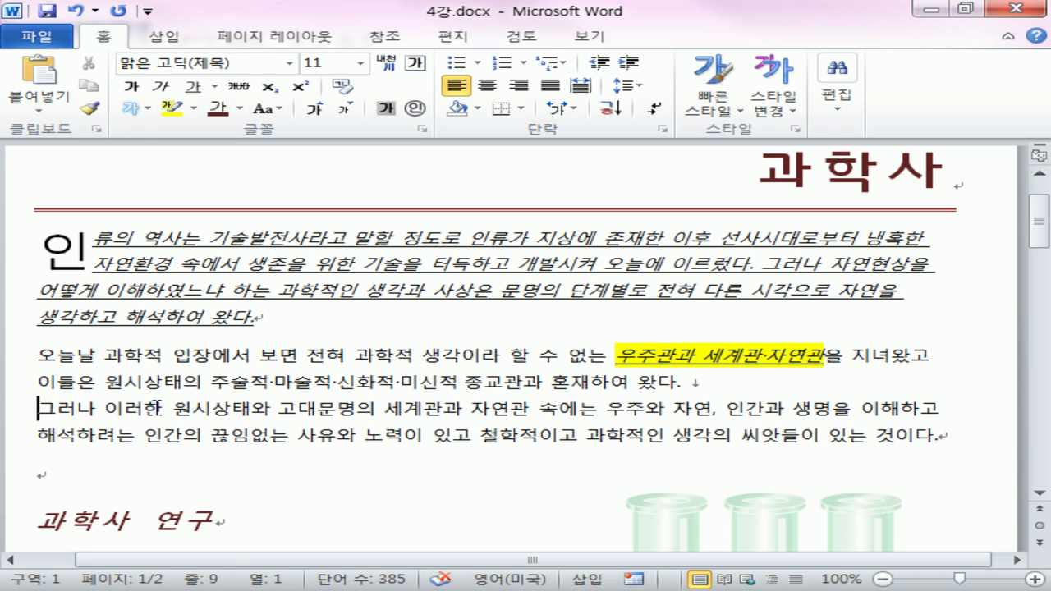
{"action": "double_click", "coordinate": [11, 410]}
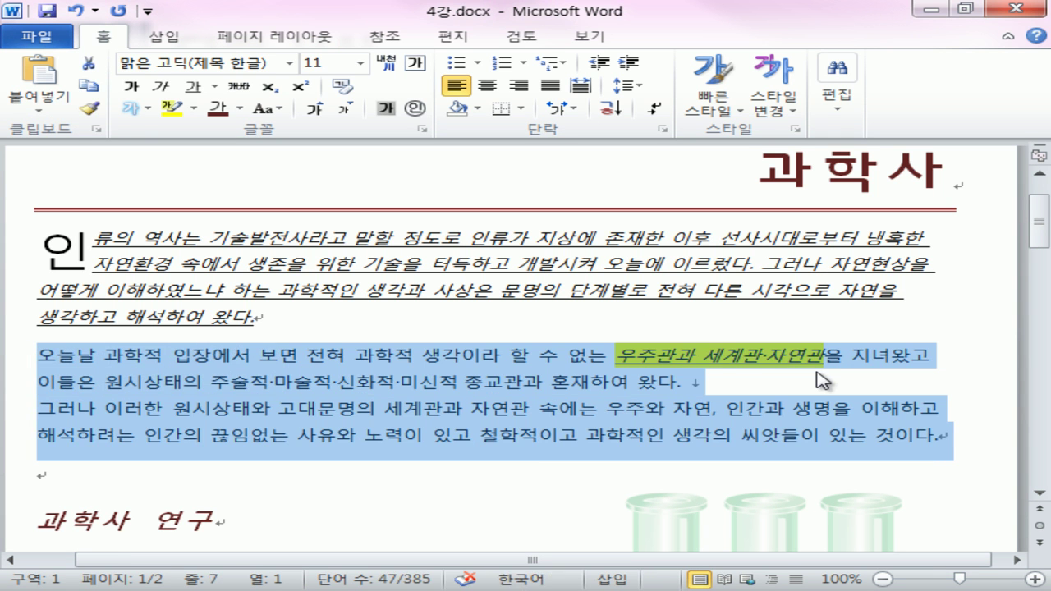
{"action": "left_click", "coordinate": [815, 437]}
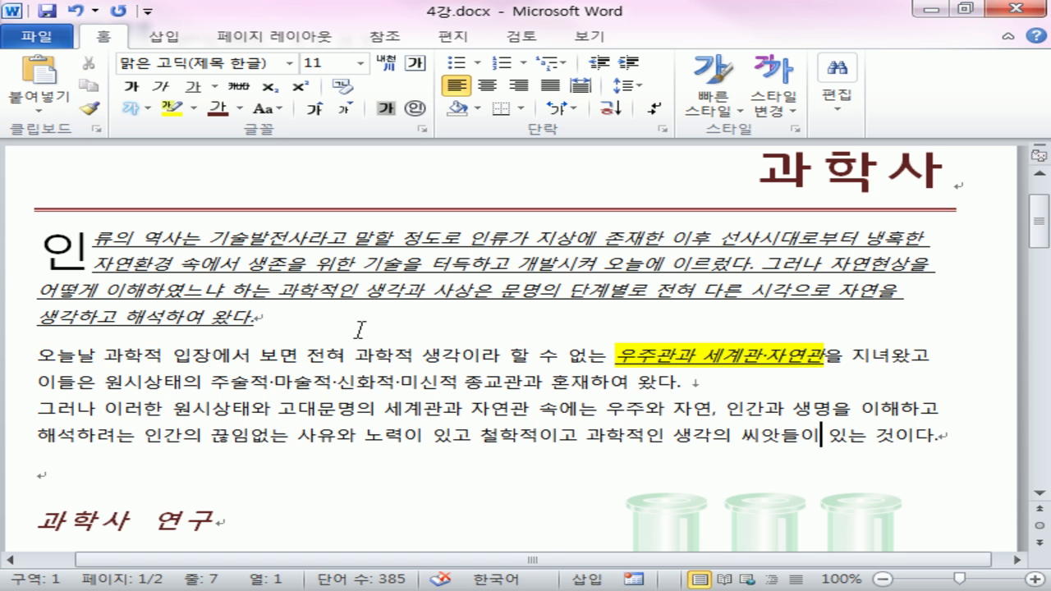
Select everything from the '과학사' title through the paragraph ending '것이다.' and left-align it.
{"action": "left_click", "coordinate": [11, 259]}
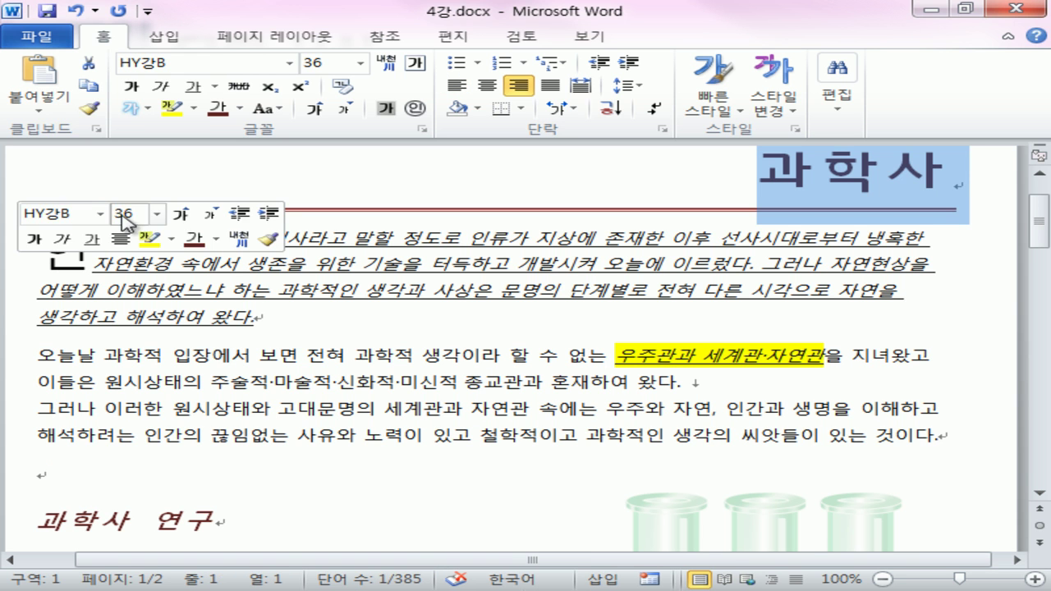
{"action": "mouse_move", "coordinate": [9, 204]}
{"action": "left_mouse_down"}
{"action": "mouse_move", "coordinate": [23, 387]}
{"action": "mouse_move", "coordinate": [54, 437]}
{"action": "left_mouse_up"}
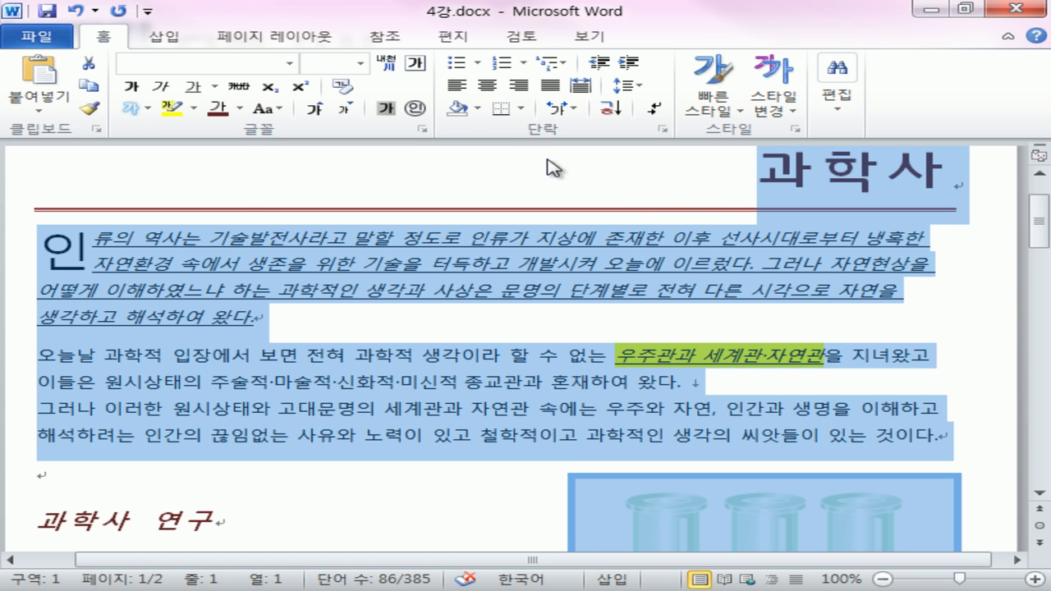
{"action": "left_click", "coordinate": [459, 94]}
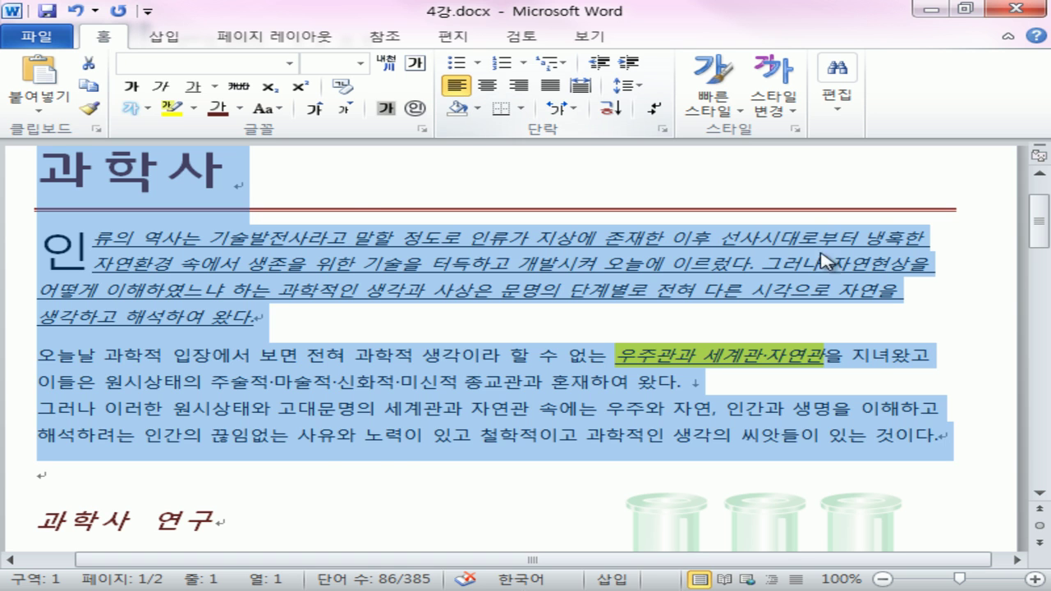
{"action": "key", "text": "ctrl+shift+d"}
{"action": "mouse_move", "coordinate": [925, 224]}
{"action": "left_mouse_down"}
{"action": "mouse_move", "coordinate": [933, 251]}
{"action": "mouse_move", "coordinate": [903, 300]}
{"action": "mouse_move", "coordinate": [933, 372]}
{"action": "left_mouse_up"}
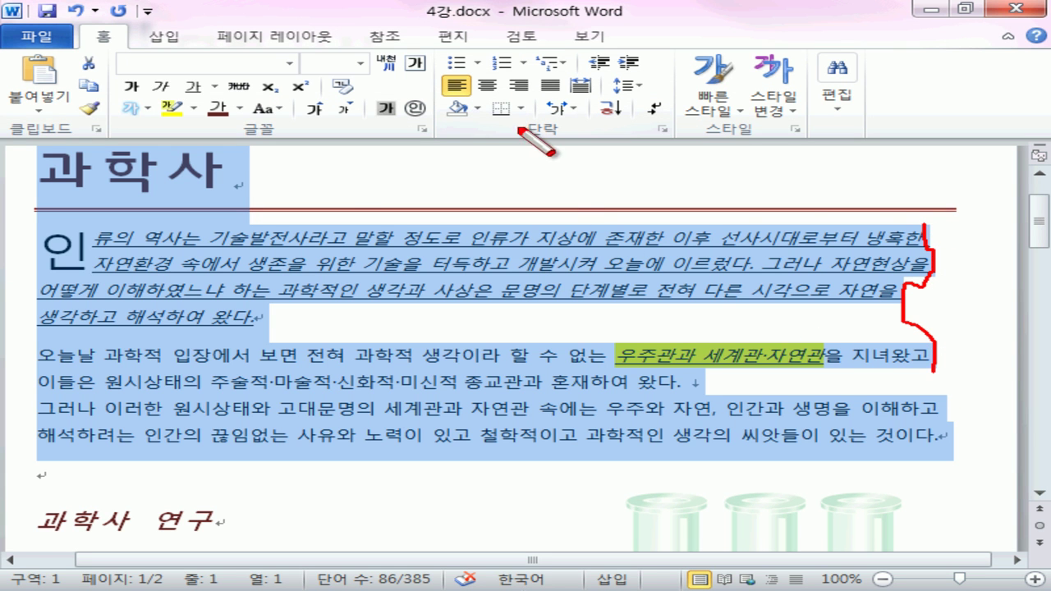
Center the selected title and body paragraphs, and change their alignment to right.
{"action": "key", "text": "Escape"}
{"action": "left_click", "coordinate": [488, 85]}
{"action": "left_click", "coordinate": [518, 86]}
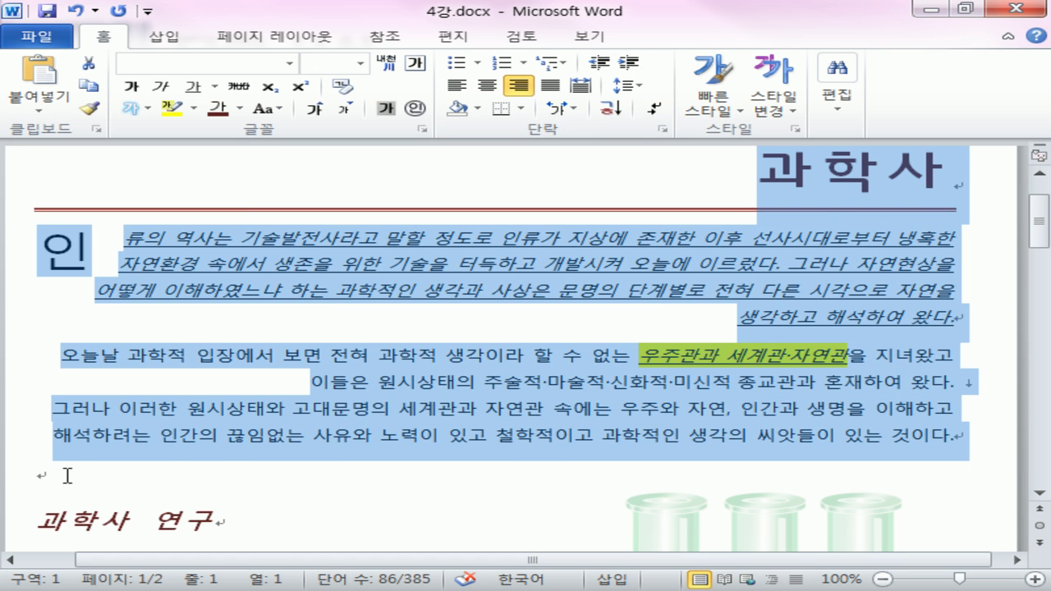
Justify the selected title and body paragraphs, and change their alignment to distributed.
{"action": "key", "text": "ctrl+2"}
{"action": "left_click_drag", "start_coordinate": [951, 148], "coordinate": [952, 460]}
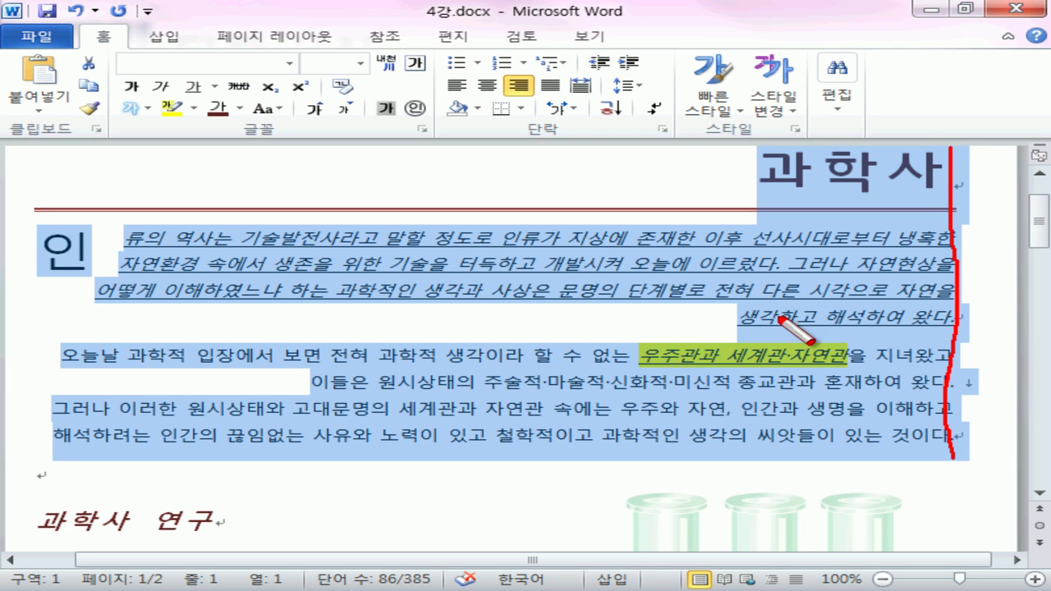
{"action": "key", "text": "Escape"}
{"action": "left_click", "coordinate": [551, 87]}
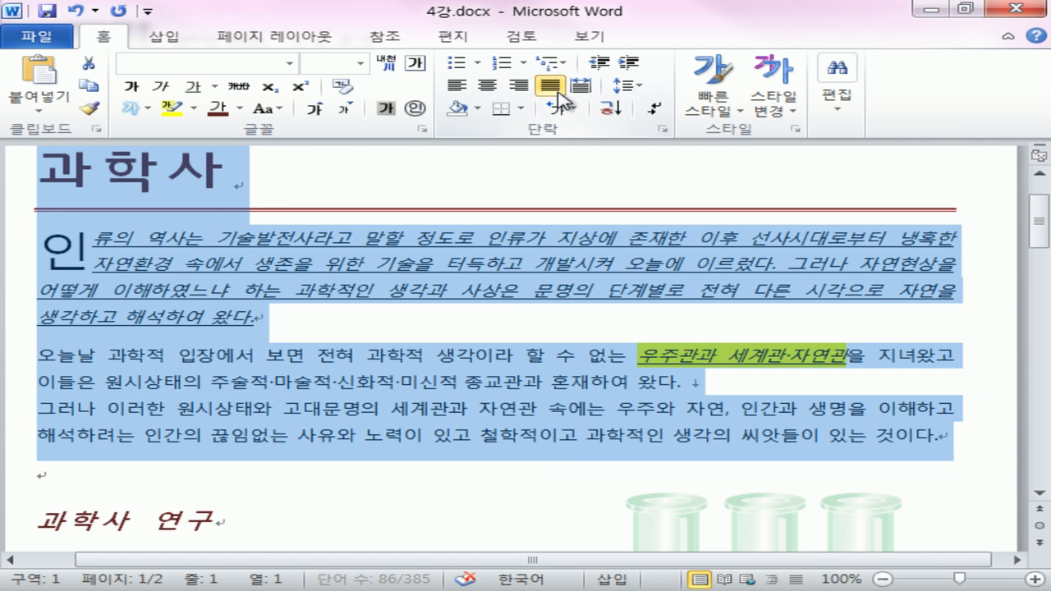
{"action": "key", "text": "ctrl+2"}
{"action": "left_click_drag", "start_coordinate": [47, 163], "coordinate": [33, 466]}
{"action": "left_click_drag", "start_coordinate": [953, 177], "coordinate": [961, 475]}
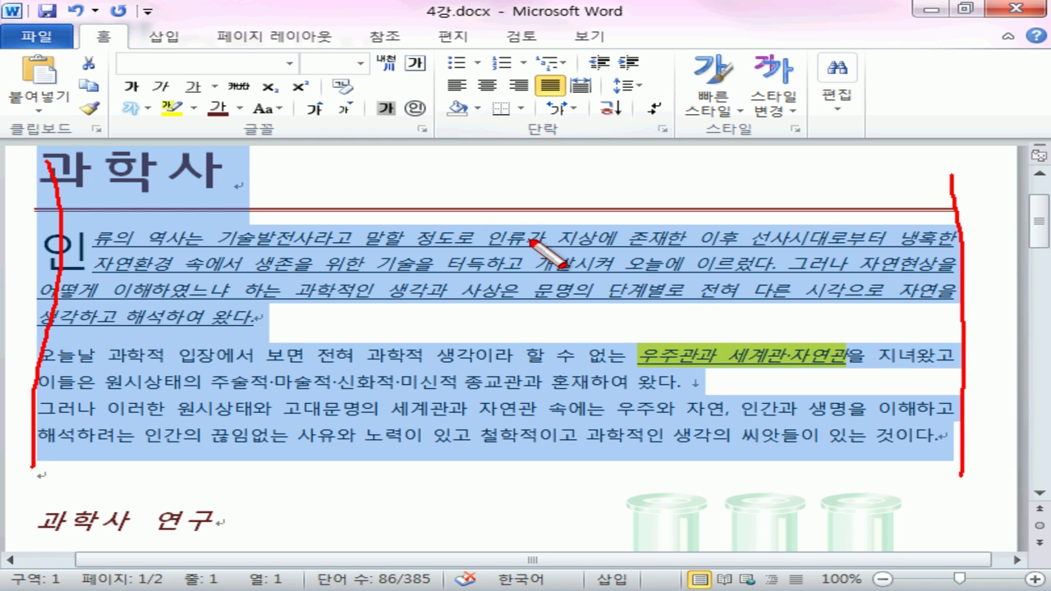
{"action": "key", "text": "Escape"}
{"action": "left_click", "coordinate": [582, 84]}
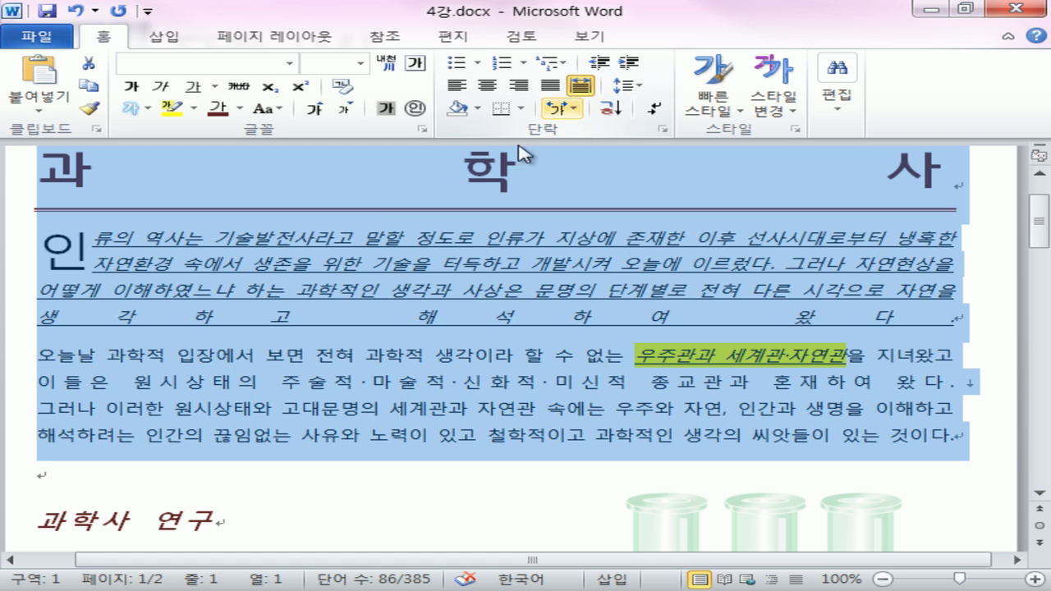
Set the line spacing of the selected title and body paragraphs to 1.0 and justify them.
{"action": "key", "text": "ctrl+shift+d"}
{"action": "mouse_move", "coordinate": [59, 329]}
{"action": "left_mouse_down"}
{"action": "mouse_move", "coordinate": [105, 344]}
{"action": "mouse_move", "coordinate": [165, 342]}
{"action": "mouse_move", "coordinate": [189, 326]}
{"action": "mouse_move", "coordinate": [259, 343]}
{"action": "mouse_move", "coordinate": [328, 329]}
{"action": "mouse_move", "coordinate": [443, 340]}
{"action": "left_mouse_up"}
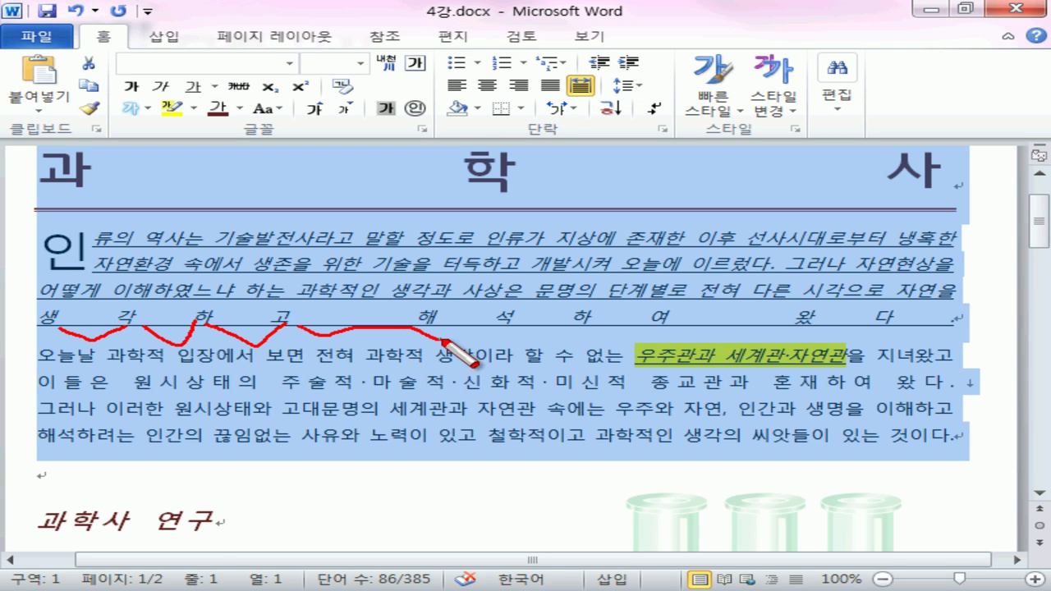
{"action": "key", "text": "Escape"}
{"action": "left_click", "coordinate": [627, 85]}
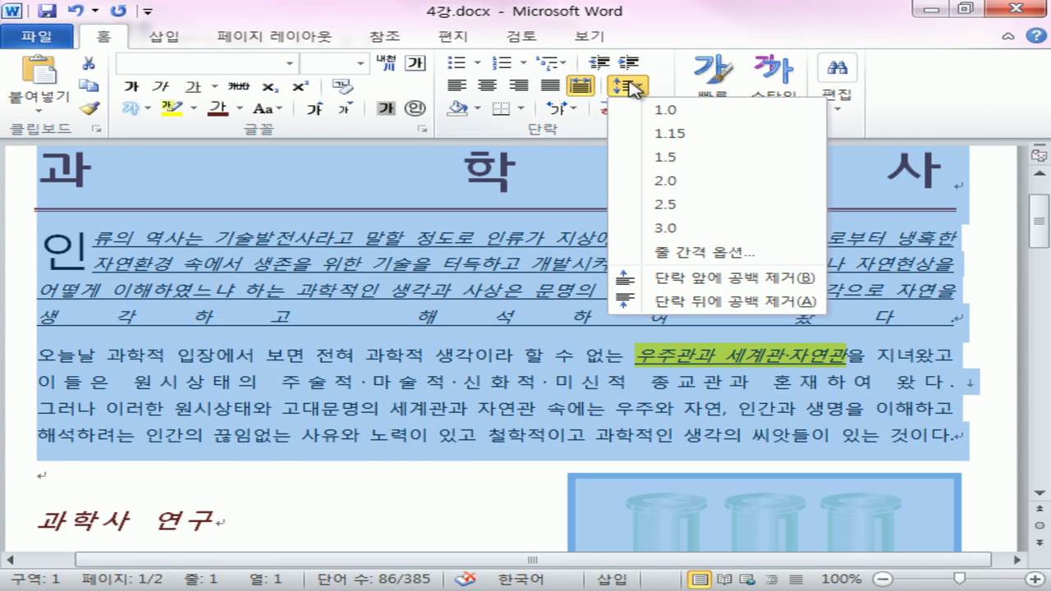
{"action": "left_click", "coordinate": [662, 110]}
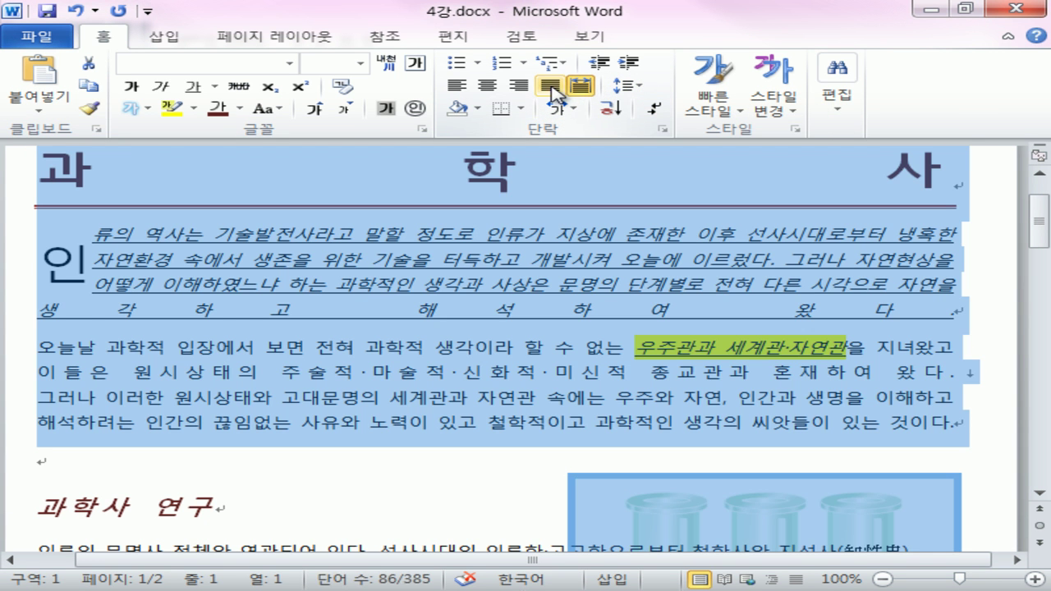
{"action": "left_click", "coordinate": [550, 86]}
Try line spacings of 1.15 and 2.0 on the selected title and body paragraphs.
{"action": "left_click", "coordinate": [629, 85]}
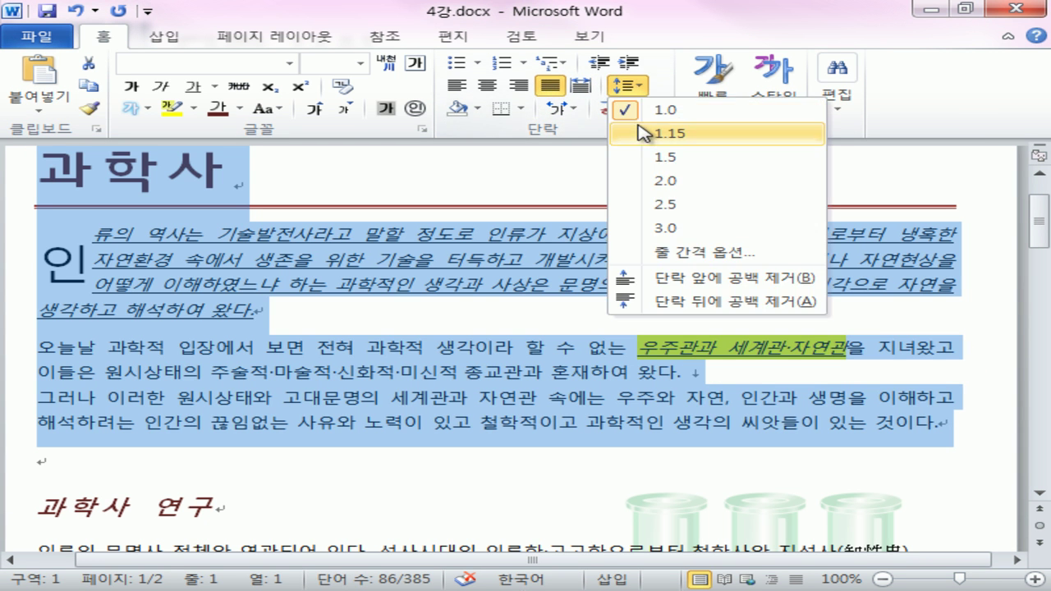
{"action": "left_click", "coordinate": [649, 133]}
{"action": "left_click", "coordinate": [641, 88]}
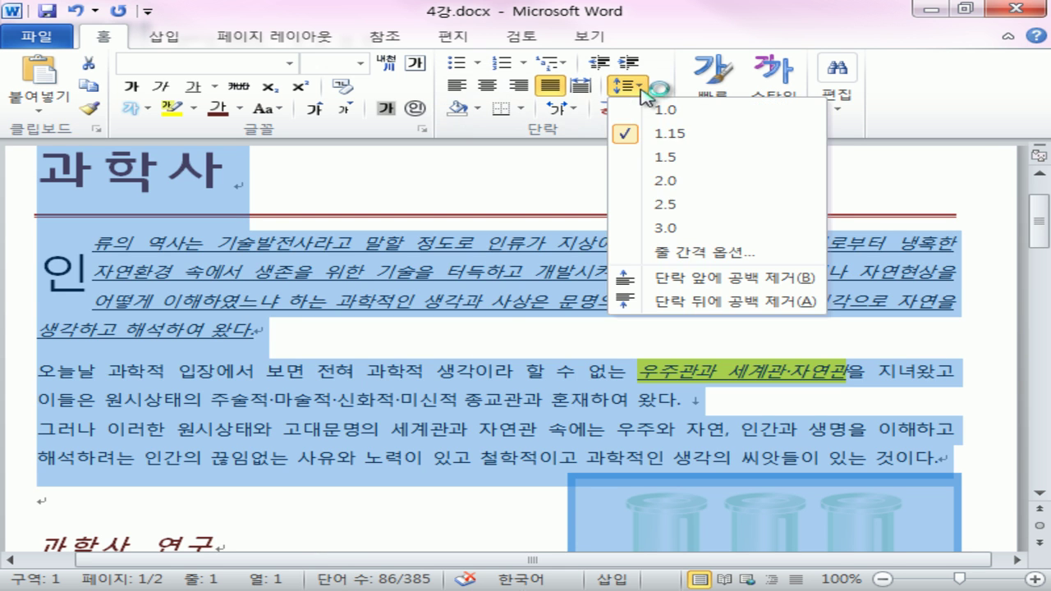
{"action": "left_click", "coordinate": [666, 177]}
Set the line spacing of the selected title and body paragraphs back to 1.0.
{"action": "key", "text": "ctrl+shift+d"}
{"action": "mouse_move", "coordinate": [437, 309]}
{"action": "left_mouse_down"}
{"action": "mouse_move", "coordinate": [471, 335]}
{"action": "mouse_move", "coordinate": [483, 374]}
{"action": "left_mouse_up"}
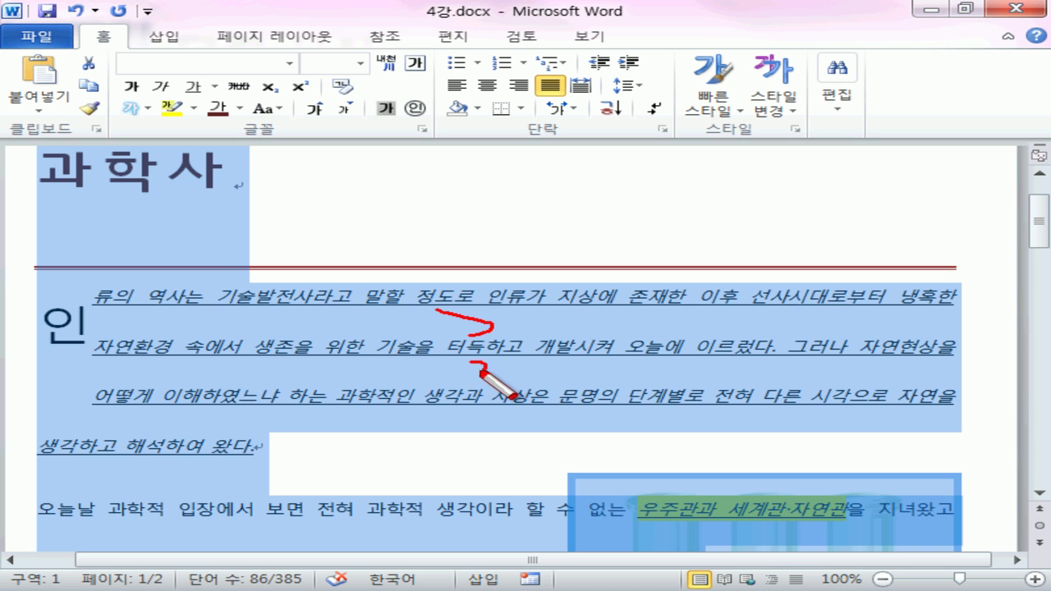
{"action": "key", "text": "Escape"}
{"action": "left_click", "coordinate": [626, 86]}
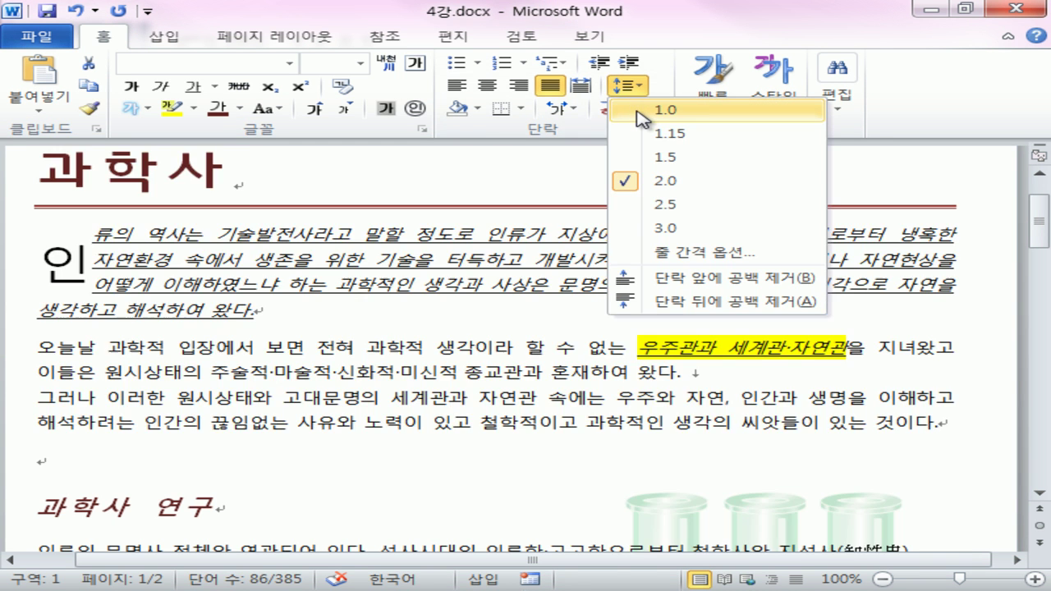
{"action": "left_click", "coordinate": [640, 110]}
Try filled round bullets and 1. 2. 3. numbering on the selected title and body paragraphs, and undo the list formatting.
{"action": "key", "text": "ctrl+a"}
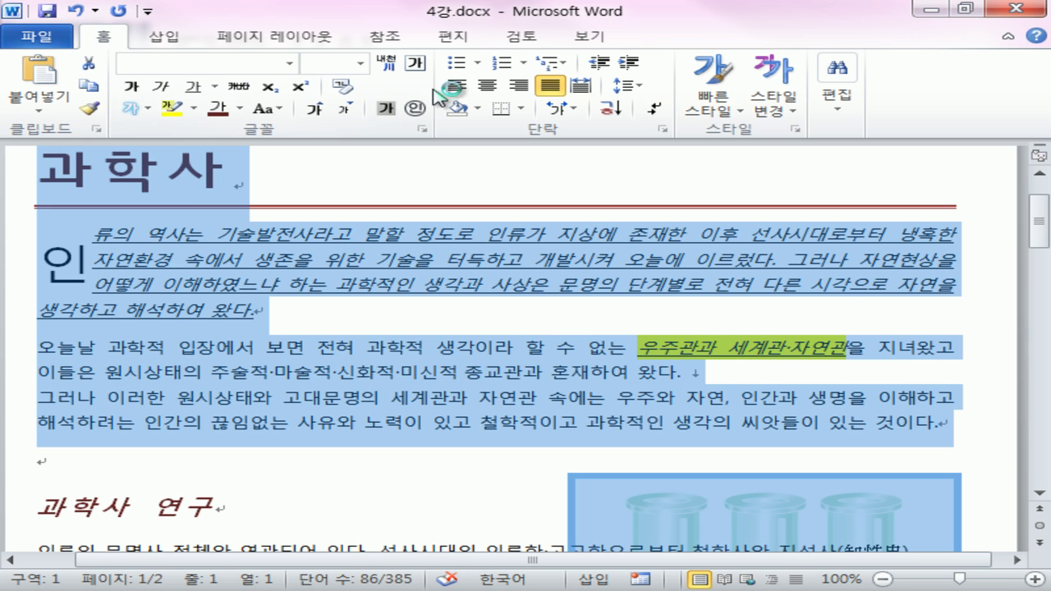
{"action": "left_click", "coordinate": [478, 63]}
{"action": "left_click", "coordinate": [539, 114]}
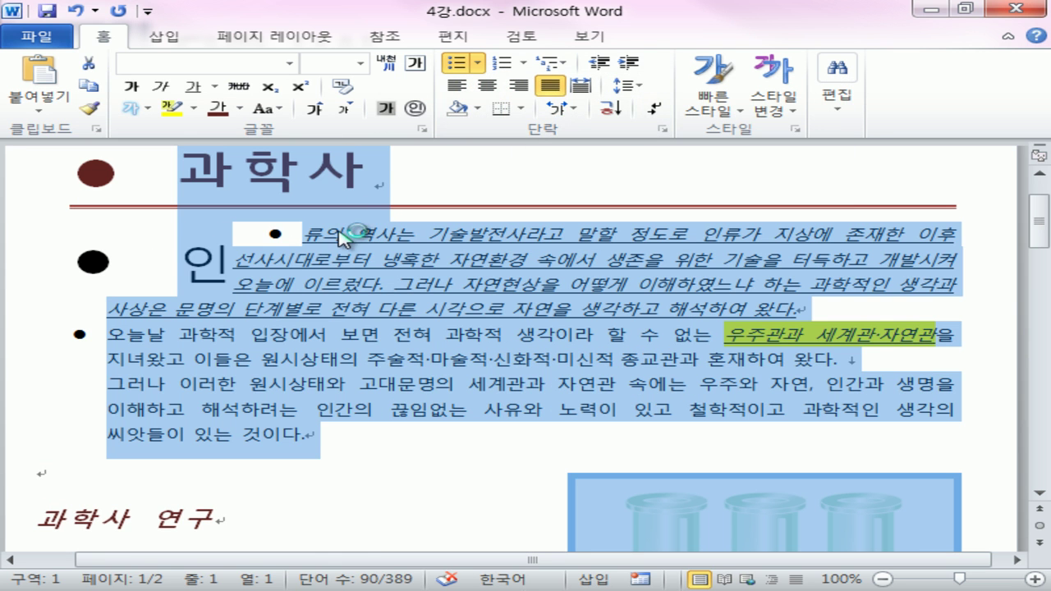
{"action": "left_click", "coordinate": [523, 63]}
{"action": "left_click", "coordinate": [647, 146]}
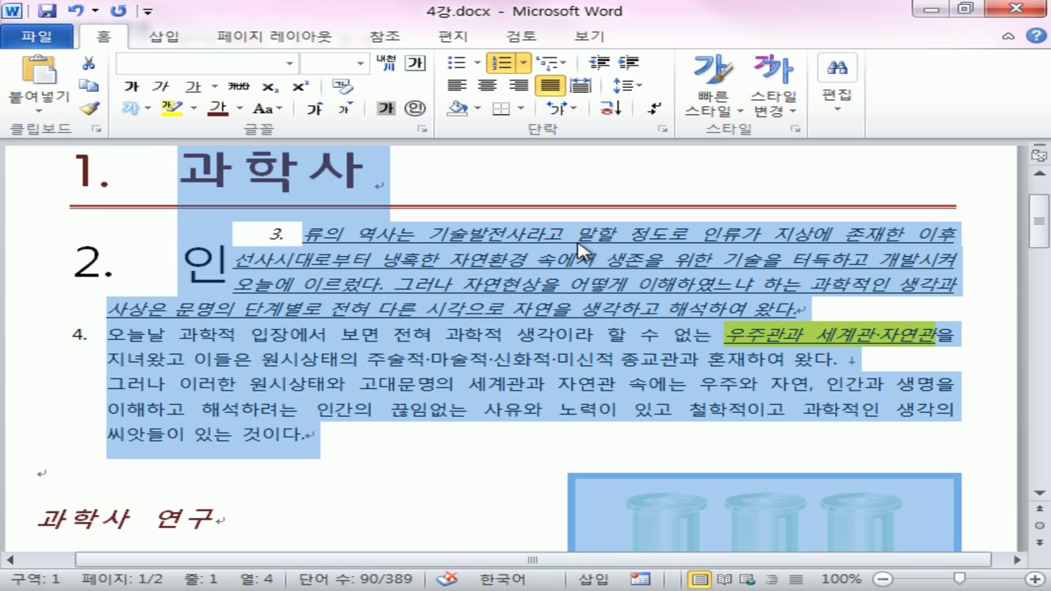
{"action": "key", "text": "ctrl+z"}
{"action": "left_click", "coordinate": [422, 371]}
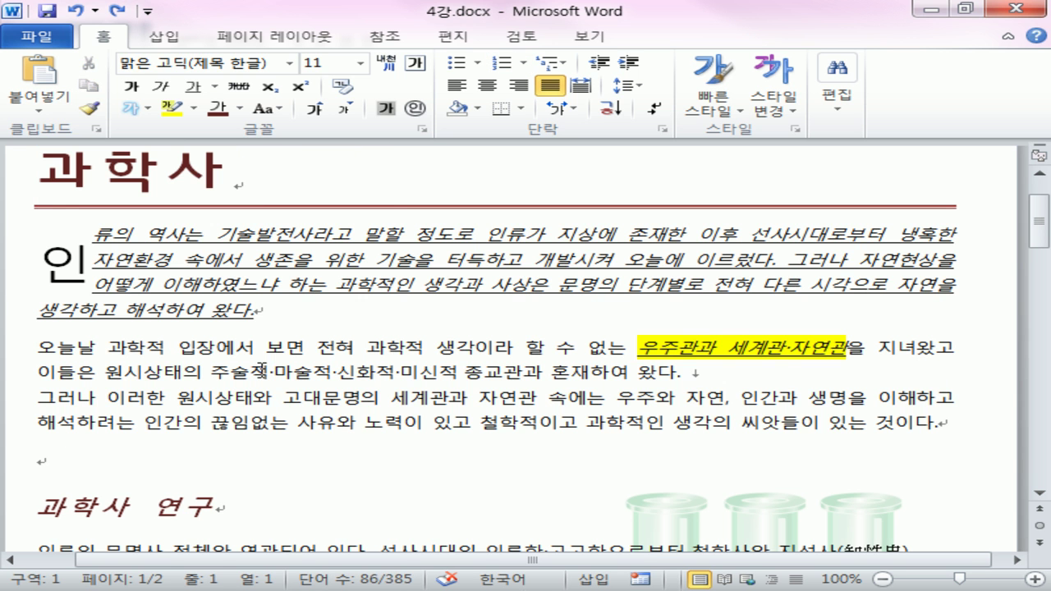
Replace the manual line break before '그러나' with a paragraph break.
{"action": "left_click", "coordinate": [738, 362]}
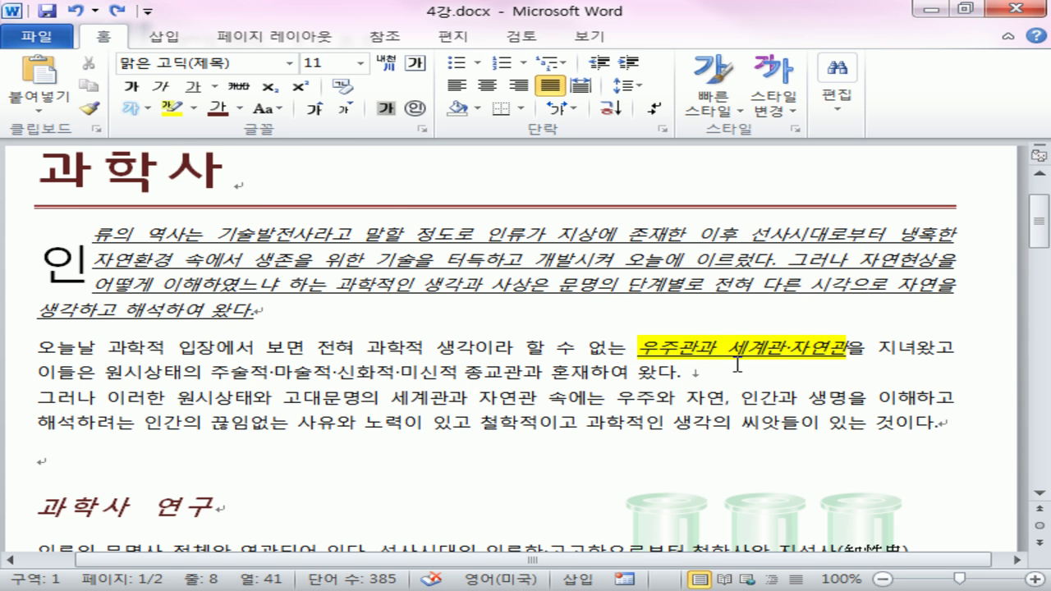
{"action": "key", "text": "Delete"}
{"action": "key", "text": "Return"}
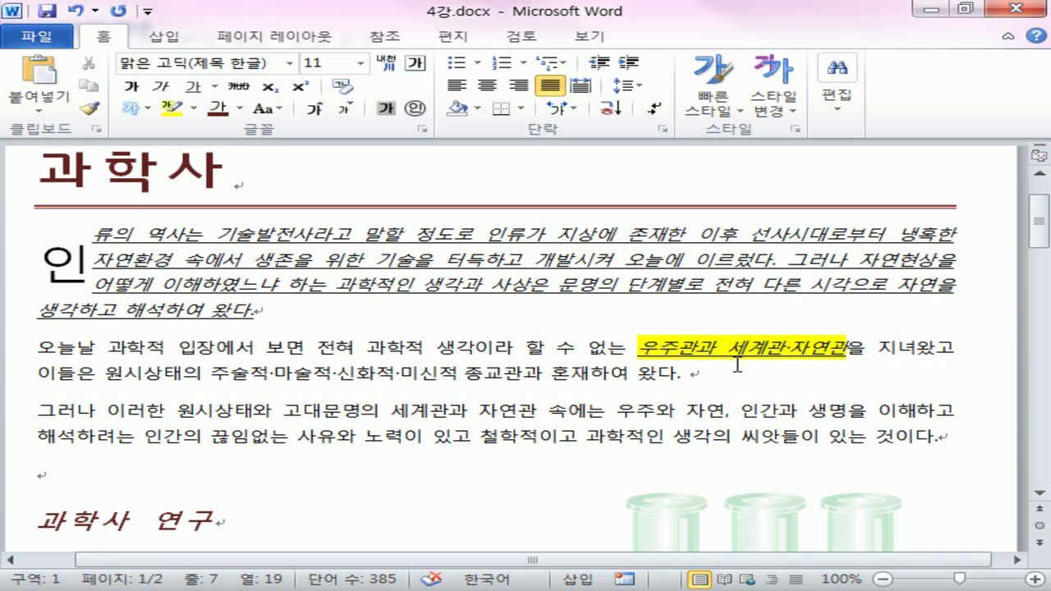
Split the '오늘날' paragraph into separate paragraphs after '전혀' and after '과학적 생각이라 할'.
{"action": "key", "text": "Return"}
{"action": "key", "text": "Down"}
{"action": "key", "text": "Down"}
{"action": "key", "text": "Down"}
{"action": "key", "text": "Up"}
{"action": "key", "text": "Right"}
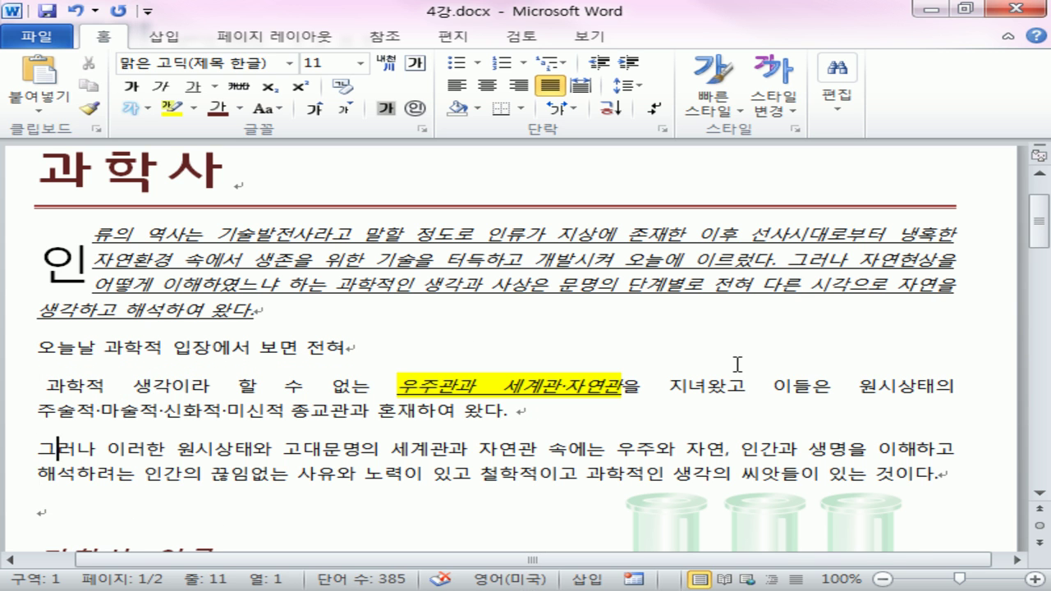
{"action": "key", "text": "Right"}
{"action": "key", "text": "Right"}
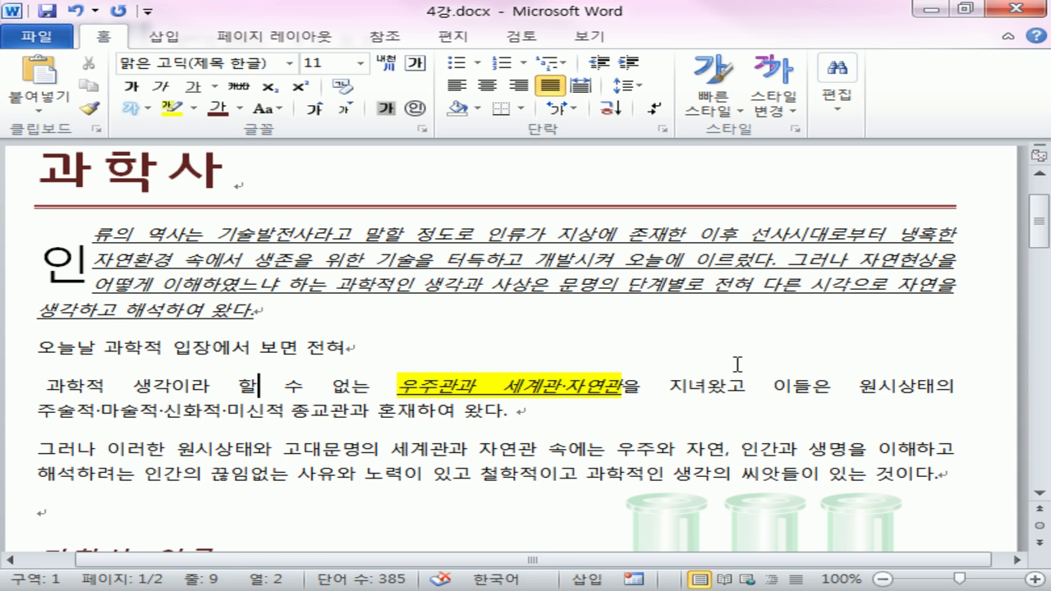
{"action": "key", "text": "Return"}
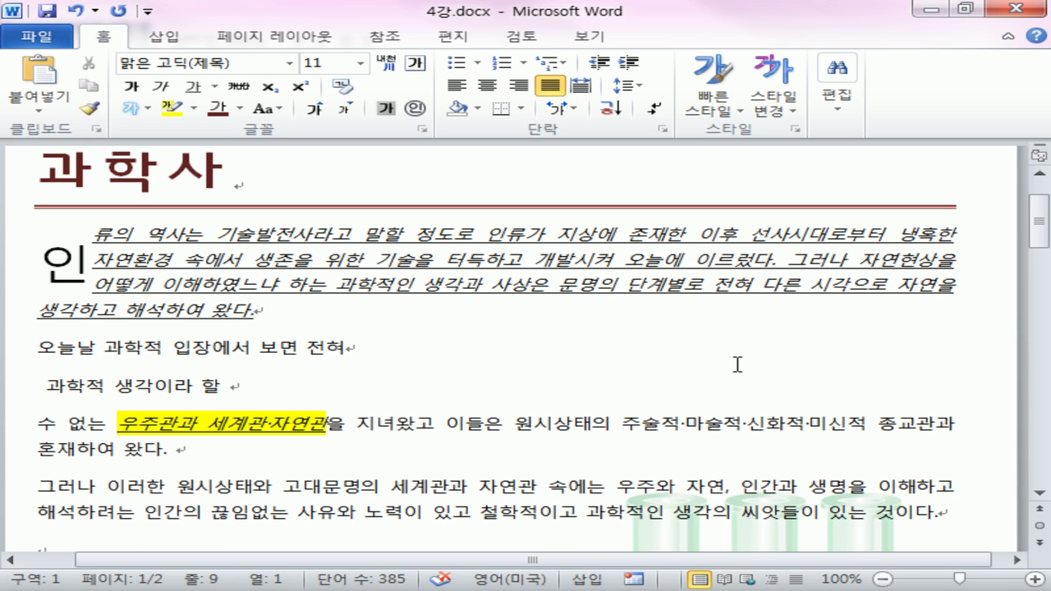
Split the paragraph starting '수 없는' after '우주관과 세계관·자연관을 지'.
{"action": "key", "text": "Right"}
{"action": "key", "text": "Right"}
{"action": "key", "text": "Right"}
{"action": "key", "text": "Right"}
{"action": "key", "text": "Right"}
{"action": "key", "text": "Right"}
{"action": "key", "text": "Right"}
{"action": "key", "text": "Right"}
{"action": "key", "text": "Right"}
{"action": "key", "text": "Right"}
{"action": "key", "text": "Right"}
{"action": "key", "text": "Right"}
{"action": "key", "text": "Right"}
{"action": "key", "text": "Right"}
{"action": "key", "text": "Right"}
{"action": "key", "text": "Right"}
{"action": "key", "text": "Right"}
{"action": "key", "text": "Right"}
{"action": "key", "text": "Right"}
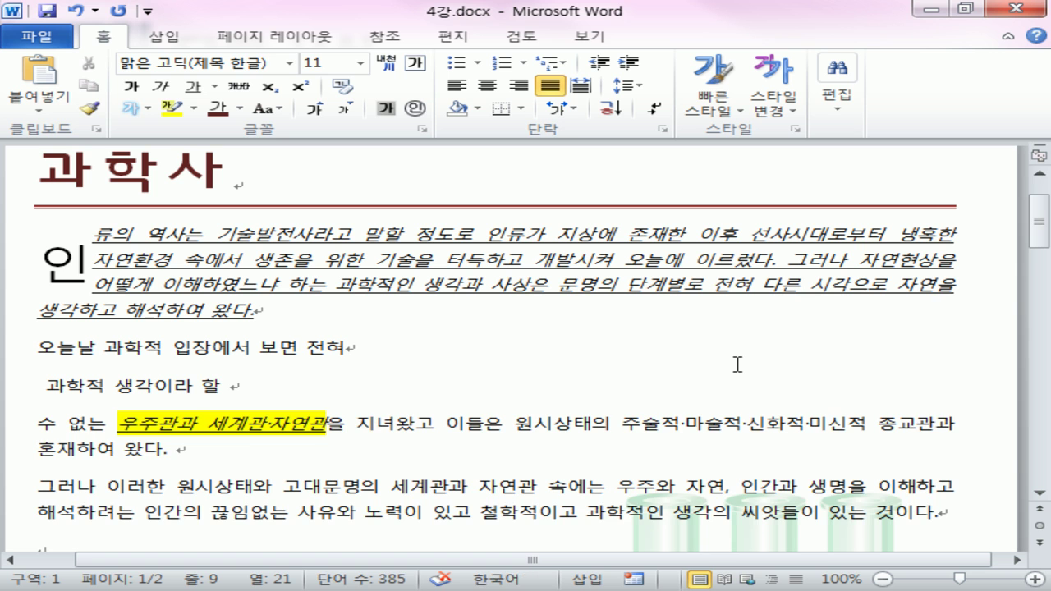
{"action": "key", "text": "Return"}
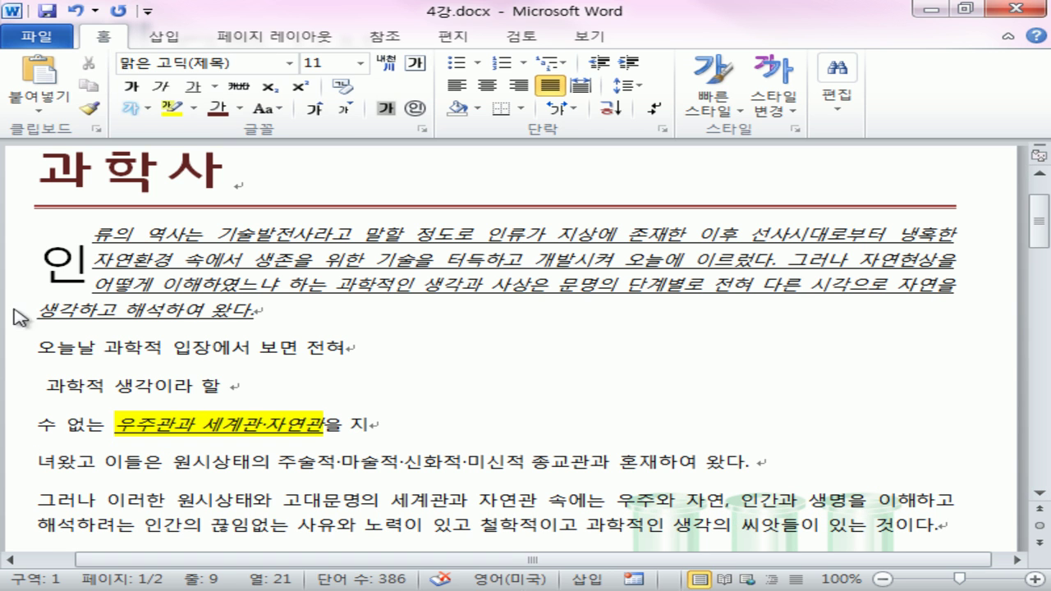
Number the four short paragraphs from '오늘날' to '혼재하여 왔다.' in 1. 2. 3. style, and demote the last two items one level.
{"action": "left_click_drag", "start_coordinate": [4, 359], "coordinate": [16, 485]}
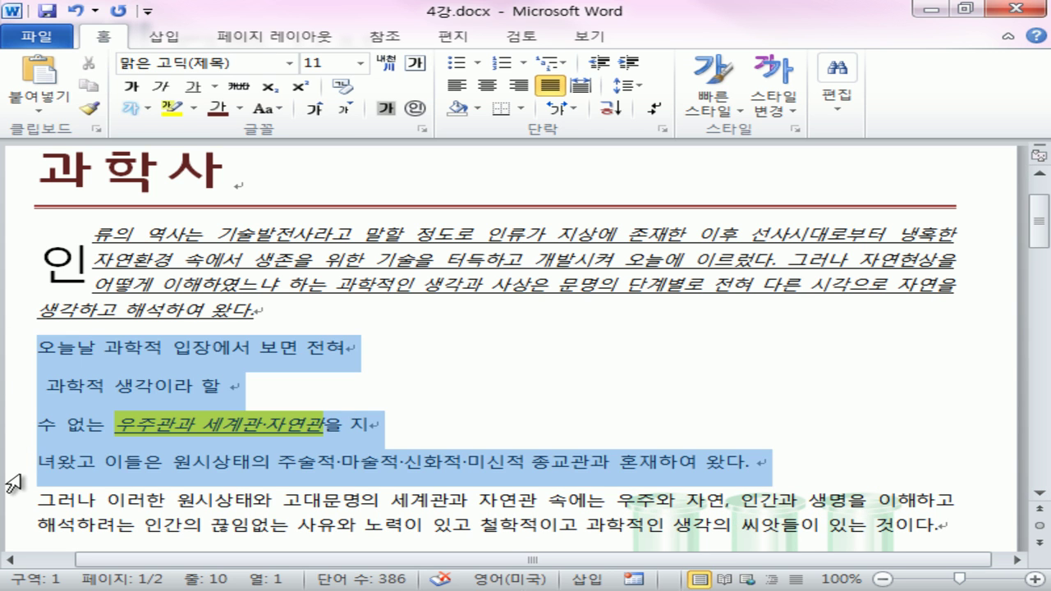
{"action": "left_click", "coordinate": [520, 63]}
{"action": "left_click", "coordinate": [654, 239]}
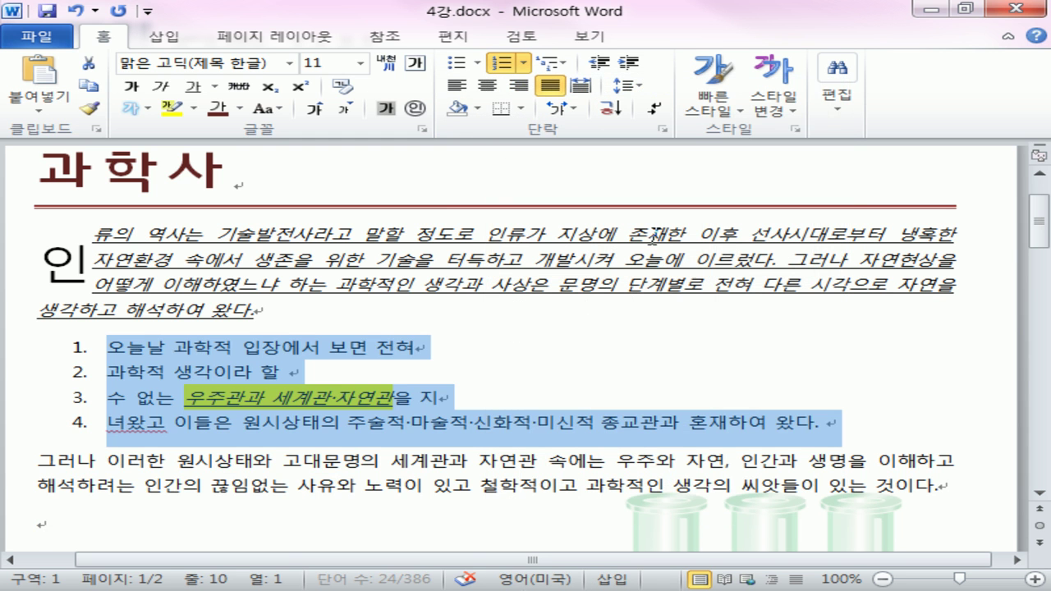
{"action": "left_click", "coordinate": [631, 376]}
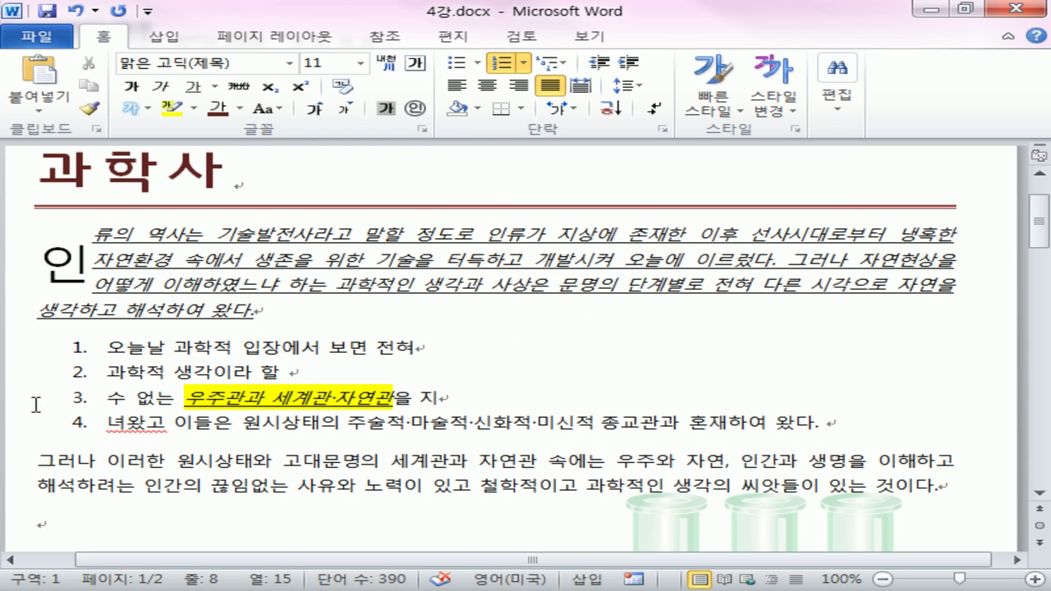
{"action": "left_click_drag", "start_coordinate": [106, 402], "coordinate": [851, 411]}
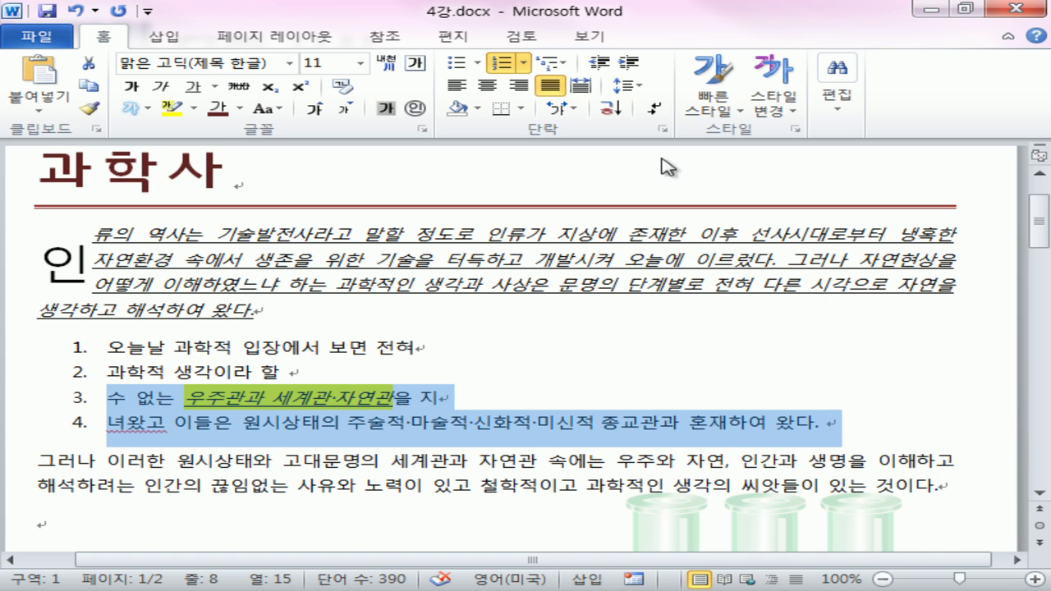
{"action": "left_click", "coordinate": [632, 66]}
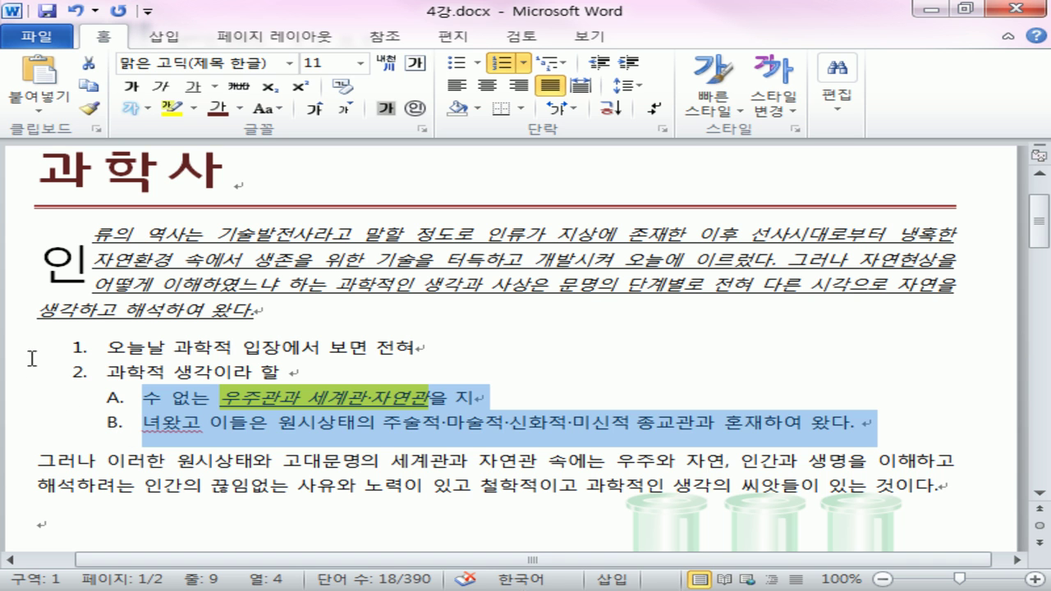
Demote the last list item, starting '녀왔고', one more list level.
{"action": "left_click", "coordinate": [235, 427]}
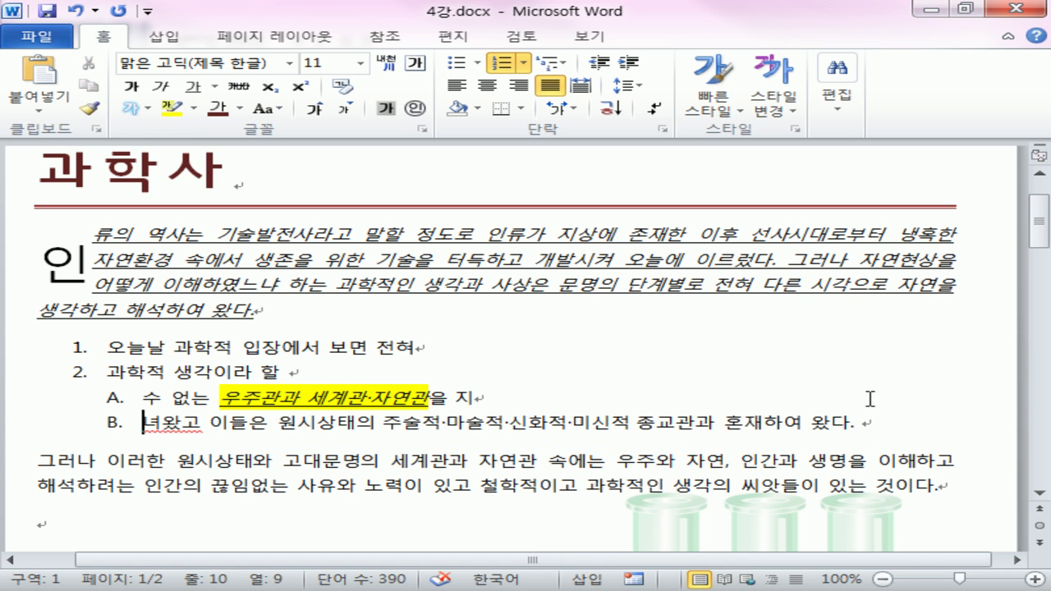
{"action": "left_click_drag", "start_coordinate": [141, 424], "coordinate": [908, 418]}
{"action": "left_click", "coordinate": [628, 62]}
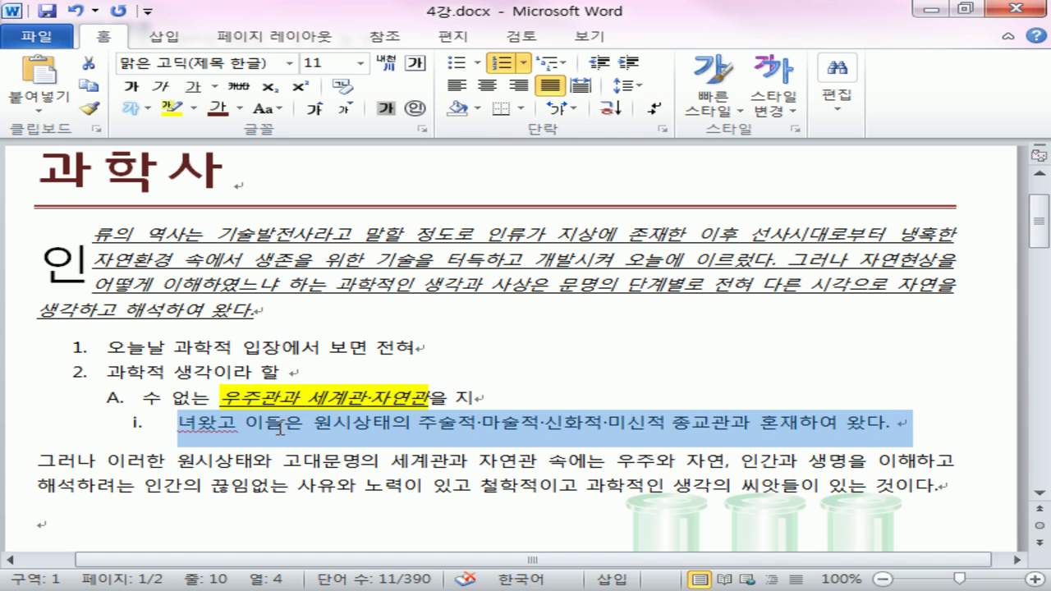
Apply the 1, 1.1, 1.1.1 multilevel list format to all four items, and change it to the 1., 1.1., 1.1.1. format.
{"action": "left_click_drag", "start_coordinate": [33, 354], "coordinate": [986, 438]}
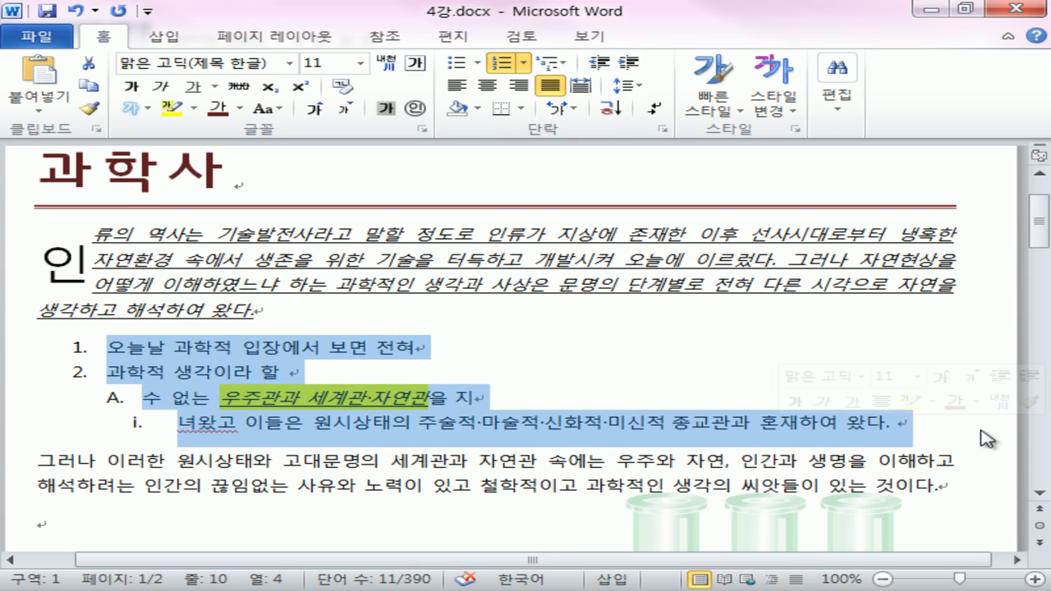
{"action": "left_click", "coordinate": [562, 67]}
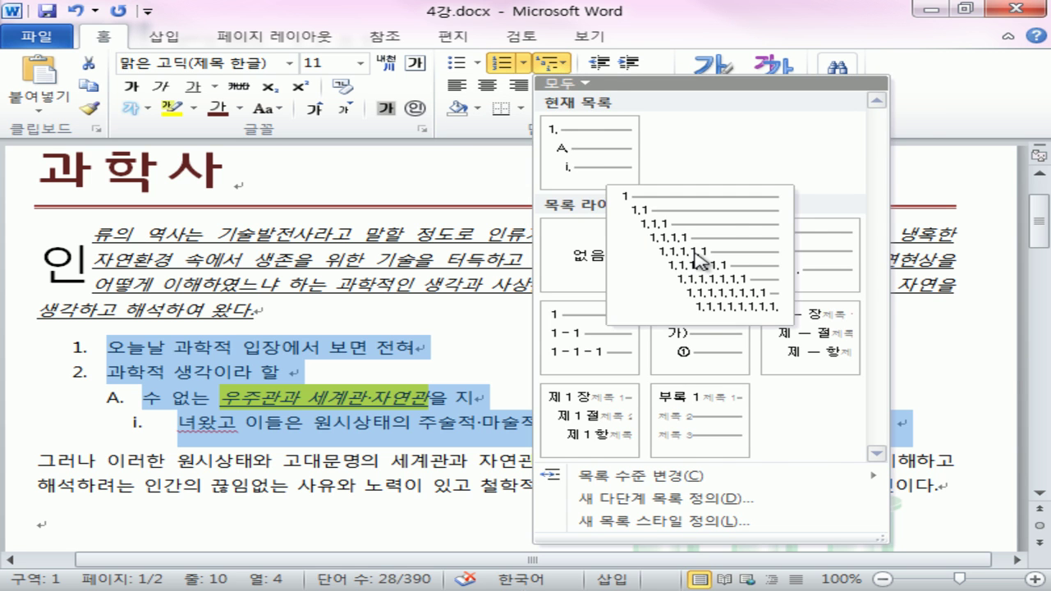
{"action": "left_click", "coordinate": [696, 260]}
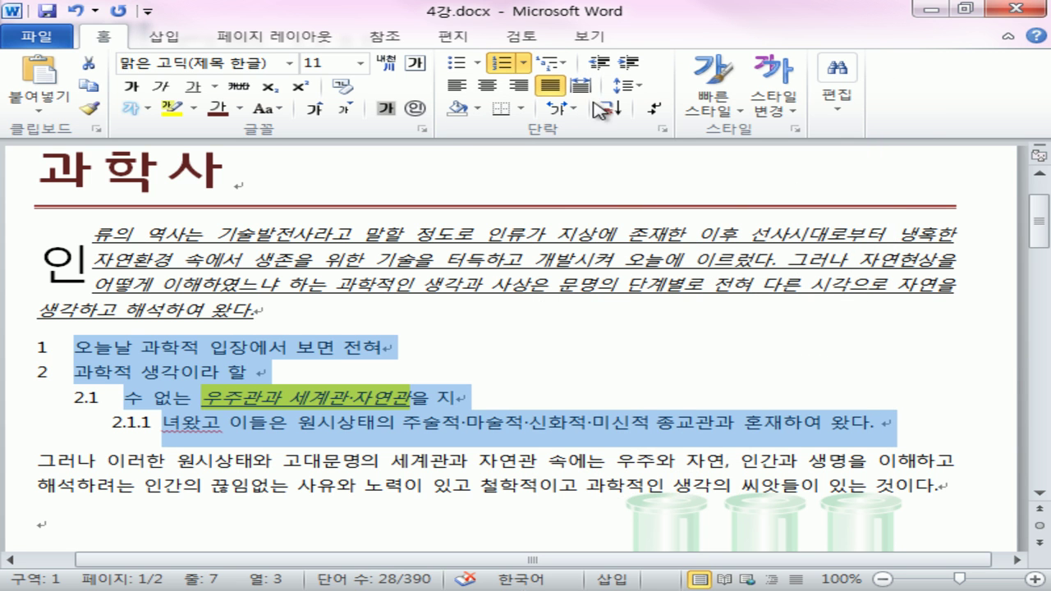
{"action": "left_click", "coordinate": [548, 64]}
{"action": "left_click", "coordinate": [807, 269]}
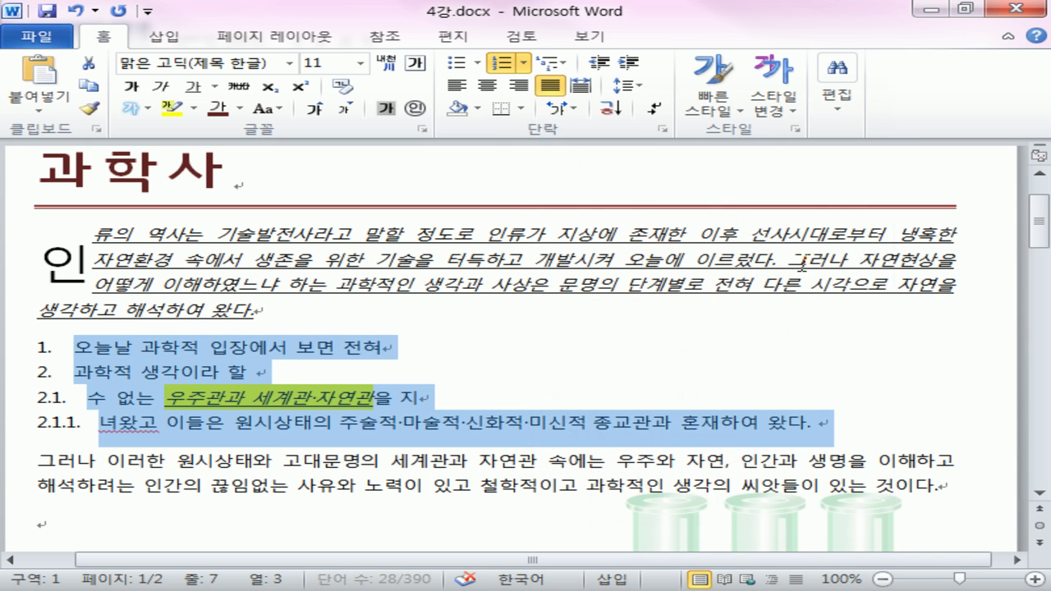
{"action": "left_click", "coordinate": [692, 375]}
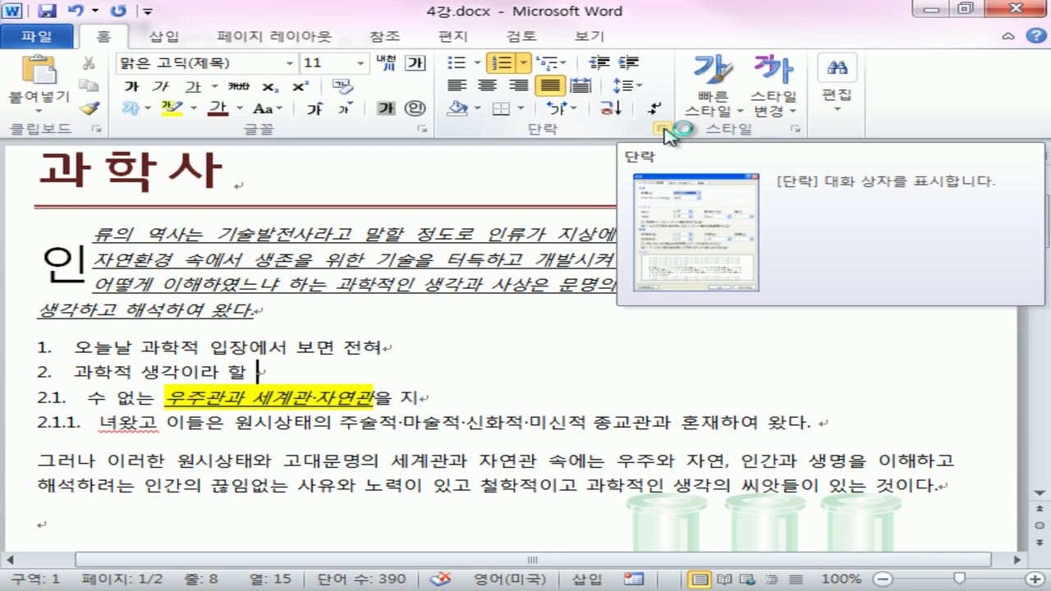
Undo the multilevel list formats and the extra demotion of the last list item.
{"action": "key", "text": "ctrl+z"}
{"action": "key", "text": "ctrl+z"}
{"action": "key", "text": "ctrl+z"}
{"action": "key", "text": "ctrl+z"}
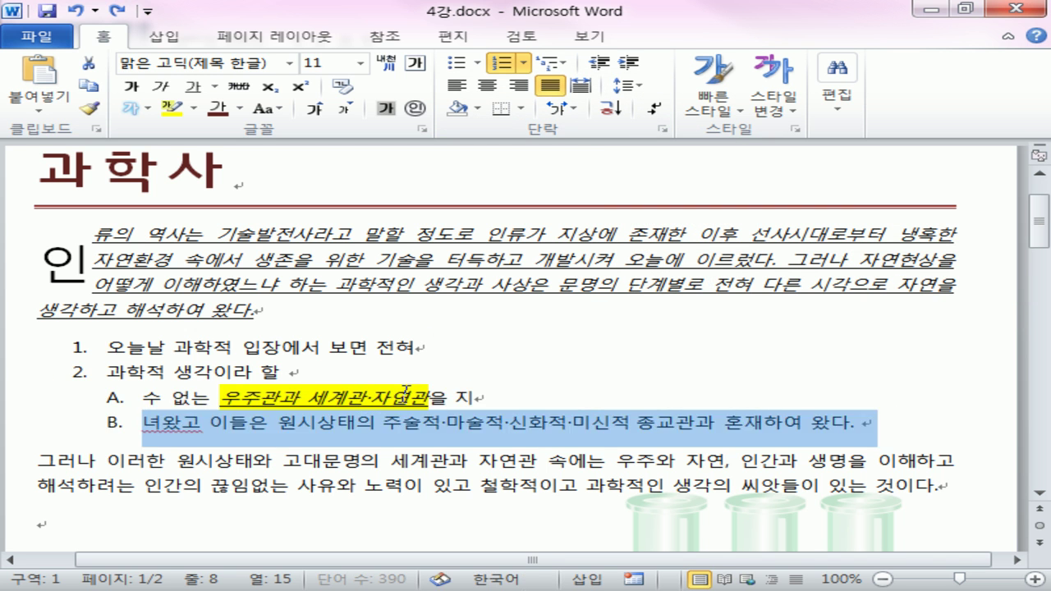
Undo the numbering and the latest paragraph splits in the text starting '오늘날' and '과학적 생각이라 할'.
{"action": "key", "text": "ctrl+z"}
{"action": "key", "text": "ctrl+z"}
{"action": "key", "text": "ctrl+z"}
{"action": "key", "text": "ctrl+z"}
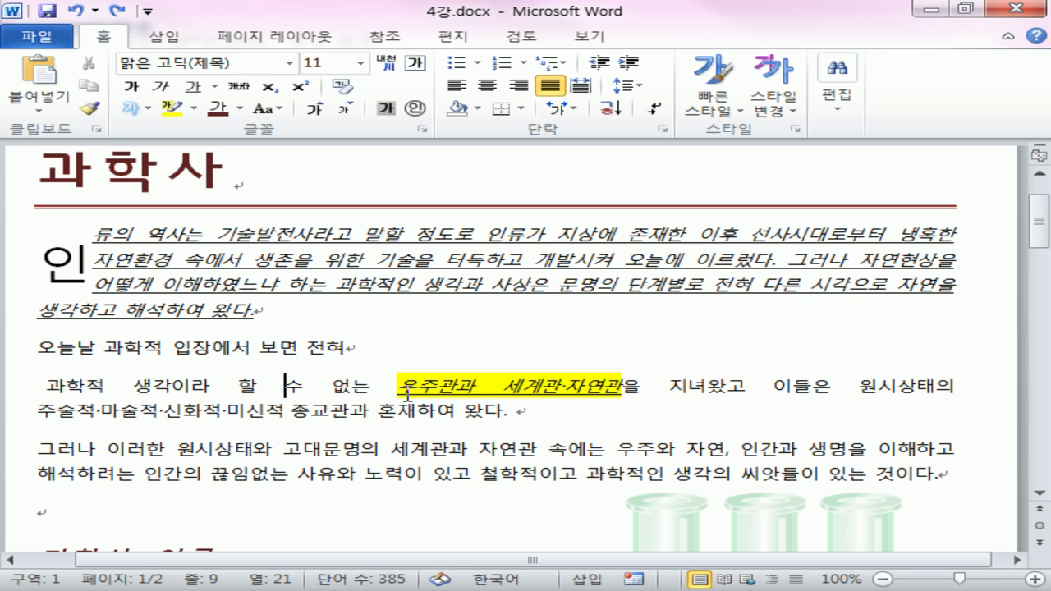
{"action": "key", "text": "ctrl+z"}
{"action": "key", "text": "ctrl+z"}
{"action": "key", "text": "ctrl+z"}
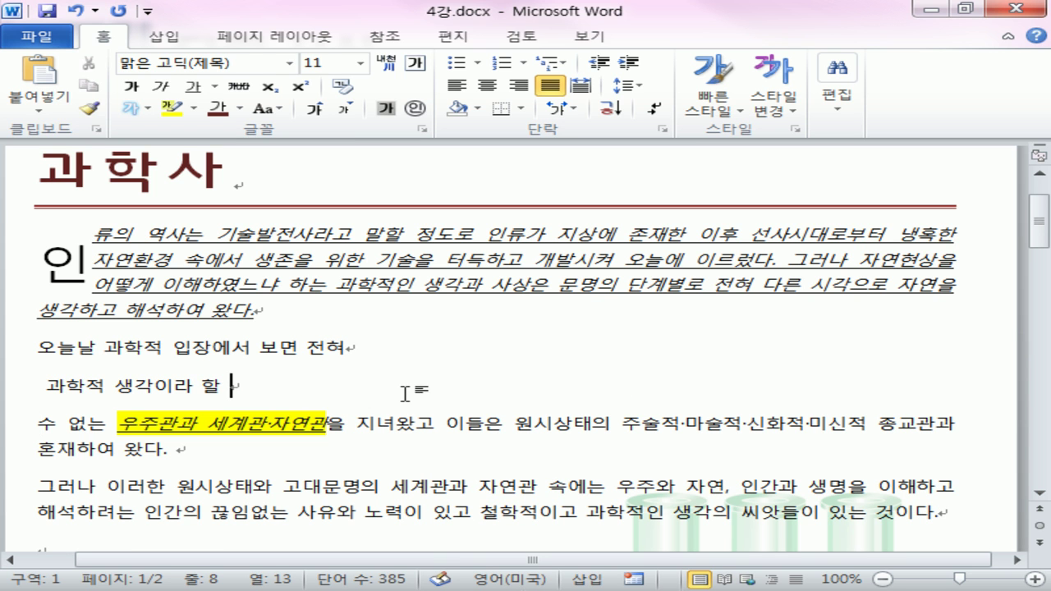
Set the line spacing of the underlined italic paragraph below the '과학사' title to 1.5줄.
{"action": "left_click", "coordinate": [116, 244]}
{"action": "left_click", "coordinate": [3, 258]}
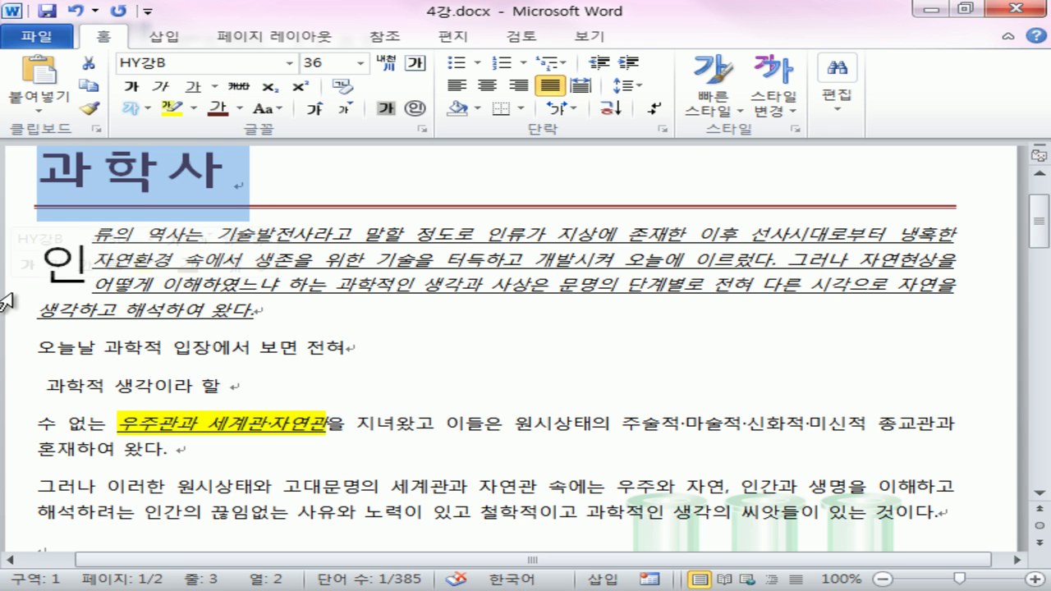
{"action": "triple_click", "coordinate": [11, 291]}
{"action": "left_click", "coordinate": [12, 291]}
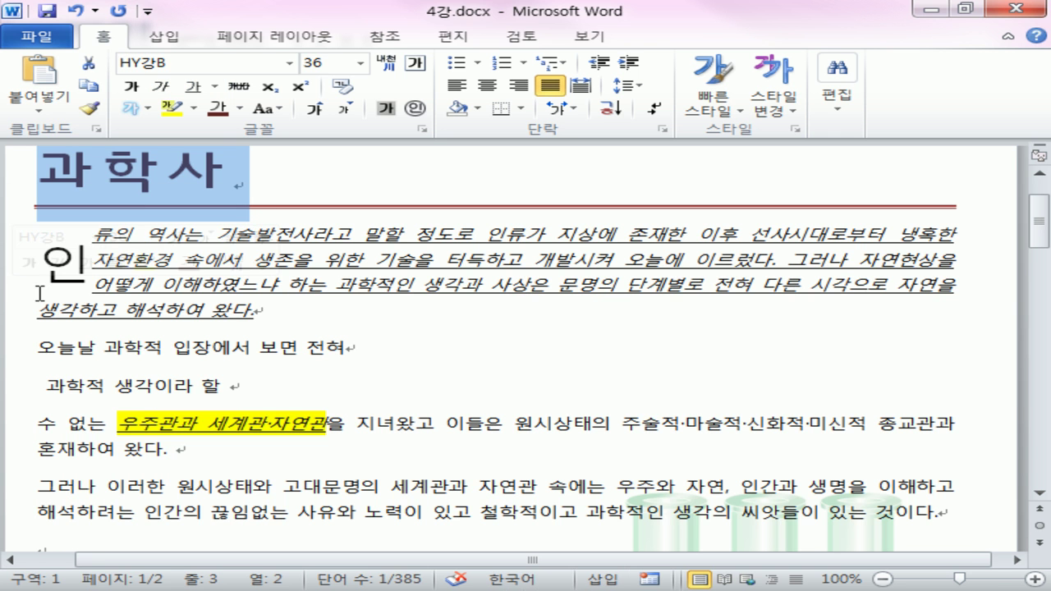
{"action": "left_click", "coordinate": [39, 292]}
{"action": "double_click", "coordinate": [9, 305]}
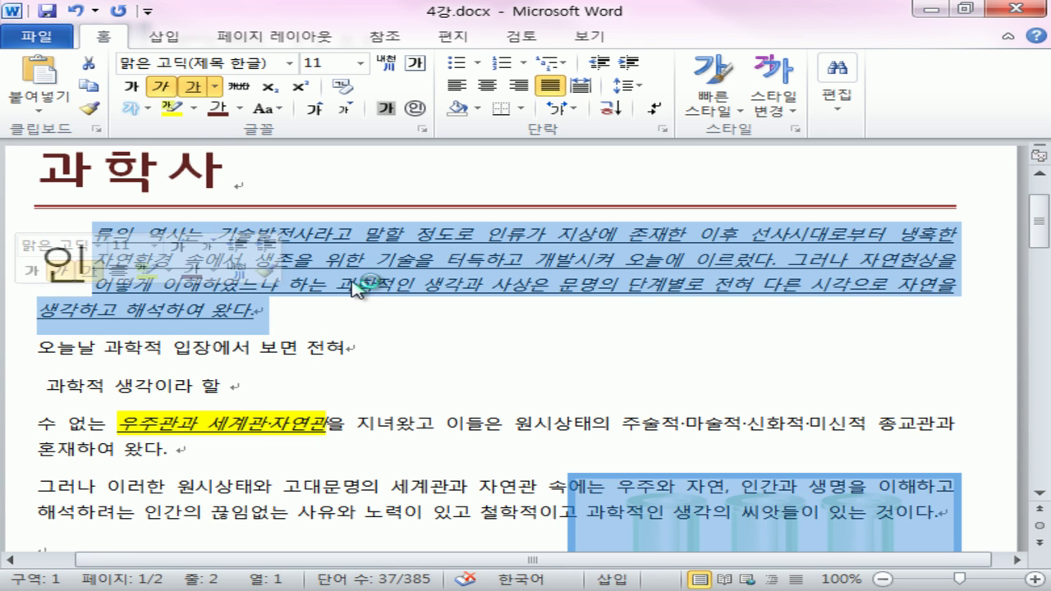
{"action": "left_click", "coordinate": [665, 131]}
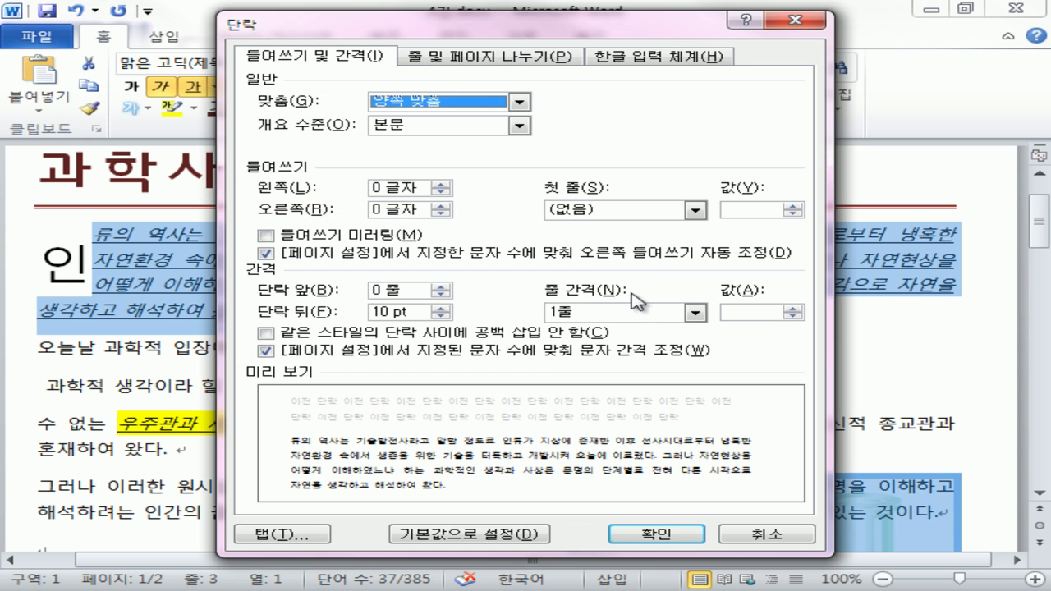
{"action": "left_click", "coordinate": [618, 318]}
{"action": "left_click", "coordinate": [610, 345]}
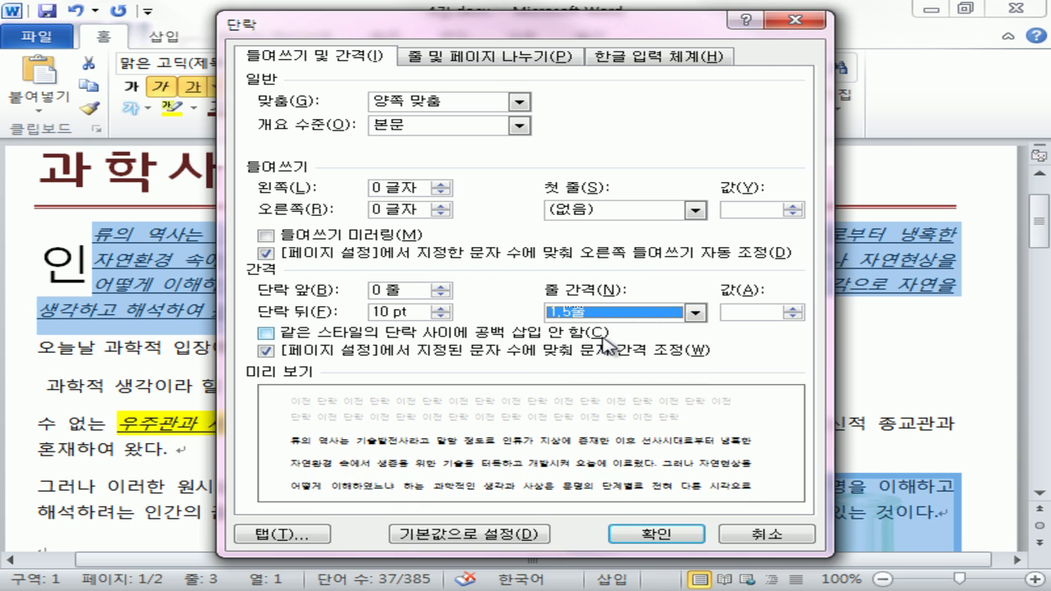
{"action": "left_click", "coordinate": [657, 534]}
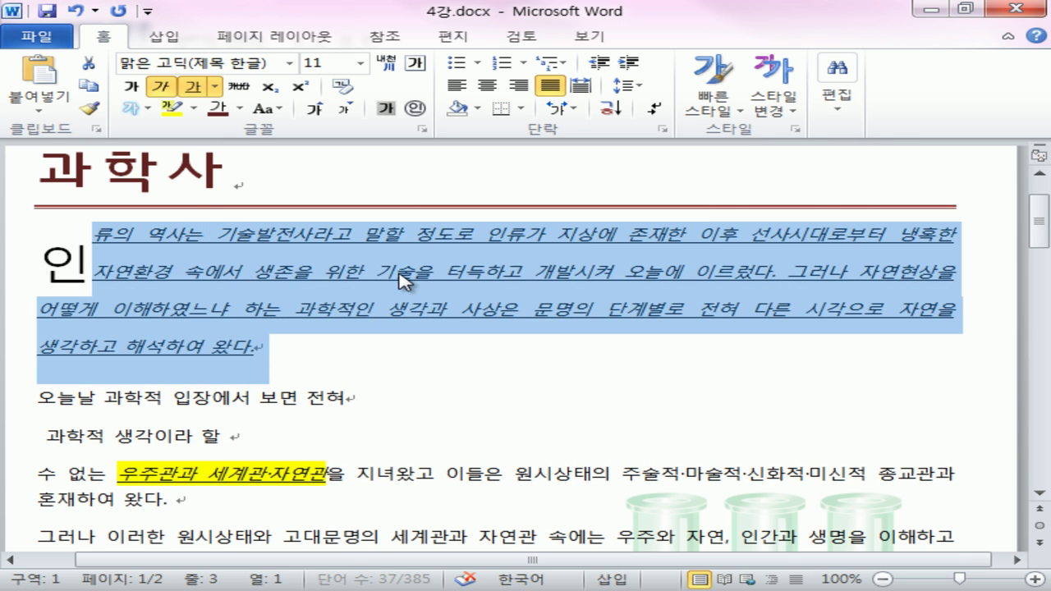
{"action": "key", "text": "ctrl+2"}
{"action": "left_click_drag", "start_coordinate": [420, 253], "coordinate": [425, 300]}
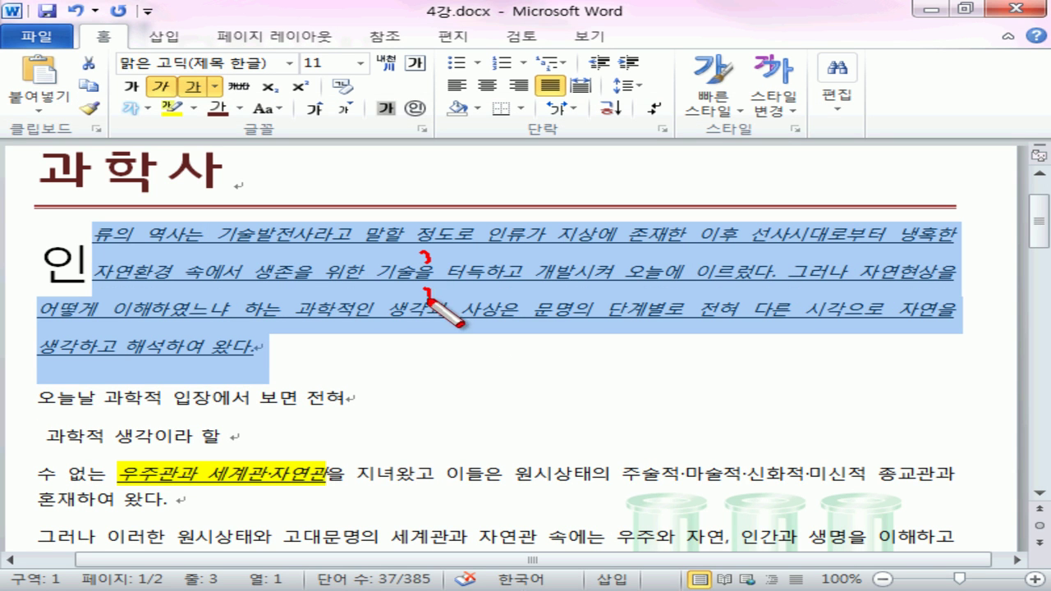
{"action": "key", "text": "Escape"}
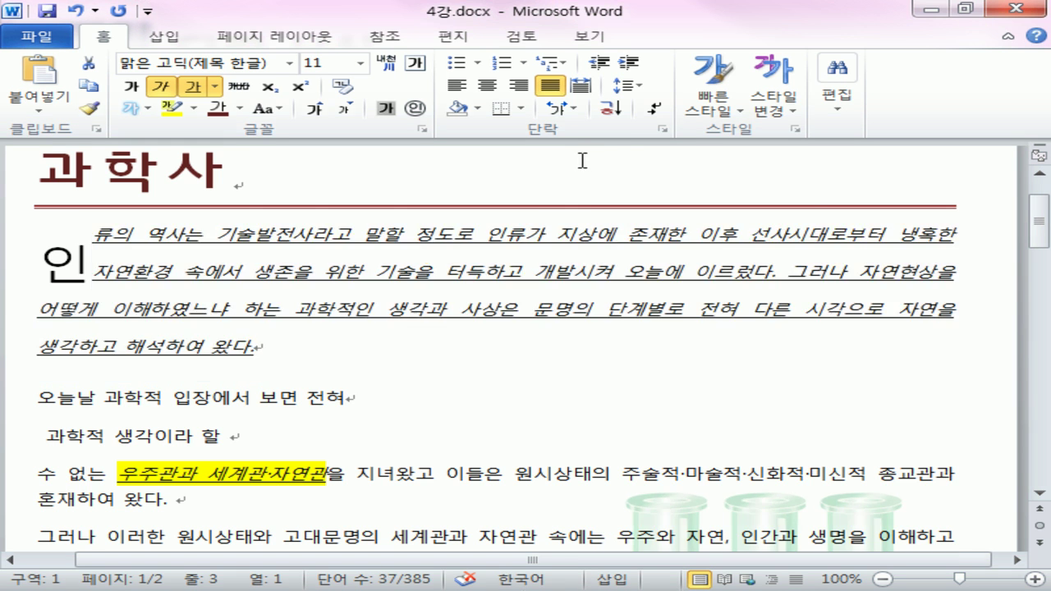
Set the spacing of the underlined italic paragraph to 42 줄 before and 12 pt after.
{"action": "left_click", "coordinate": [660, 130]}
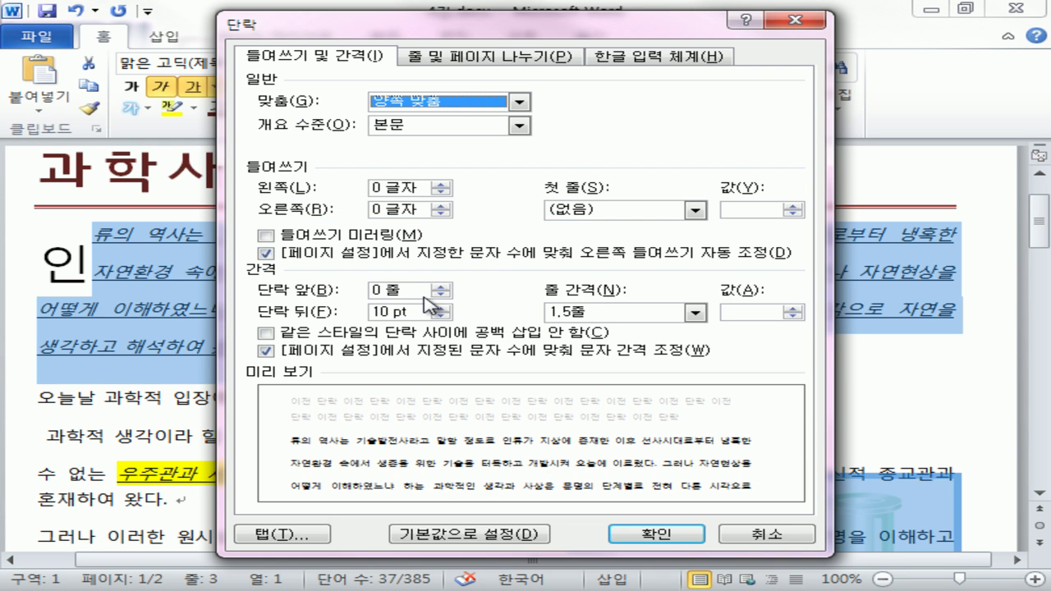
{"action": "left_click_drag", "start_coordinate": [442, 287], "coordinate": [442, 287]}
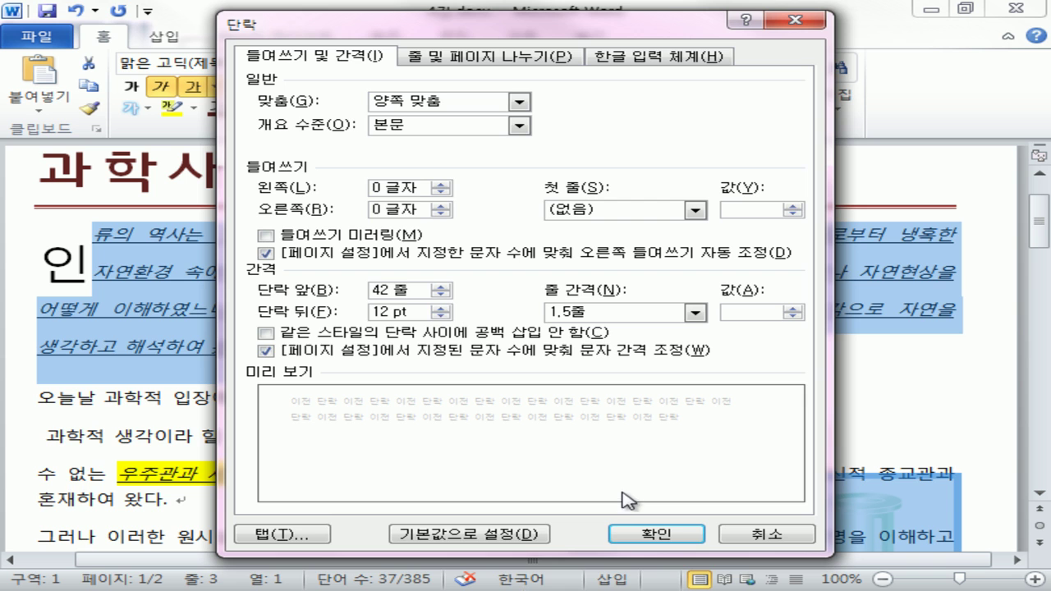
{"action": "left_click", "coordinate": [649, 536]}
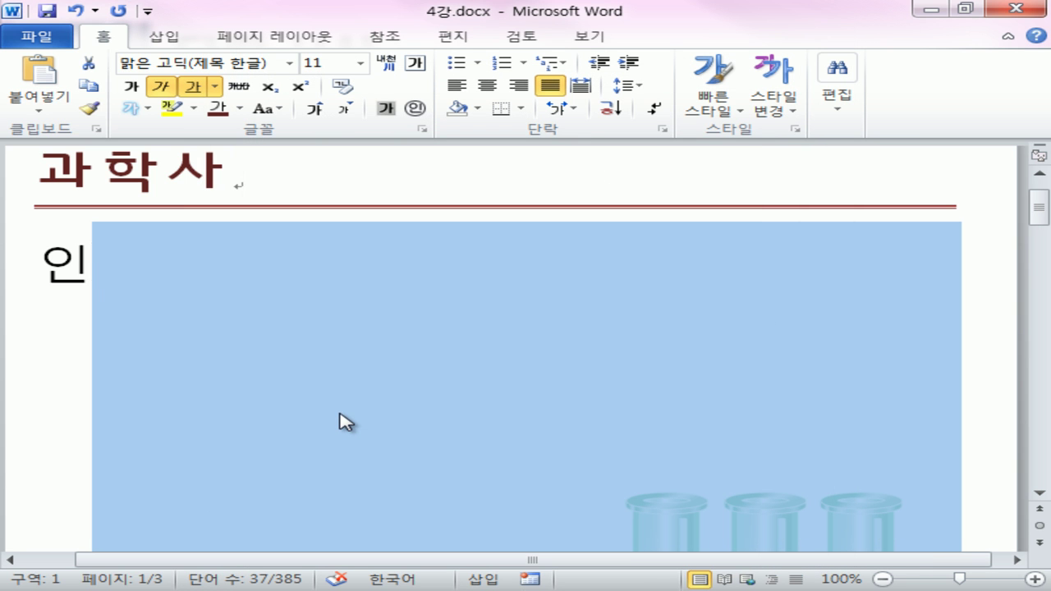
Examine the space above and below the underlined italic paragraph.
{"action": "scroll", "coordinate": [343, 410], "scroll_direction": "down", "scroll_amount": 8}
{"action": "mouse_move", "coordinate": [297, 420]}
{"action": "left_mouse_down"}
{"action": "mouse_move", "coordinate": [402, 347]}
{"action": "mouse_move", "coordinate": [460, 185]}
{"action": "mouse_move", "coordinate": [410, 159]}
{"action": "left_mouse_up"}
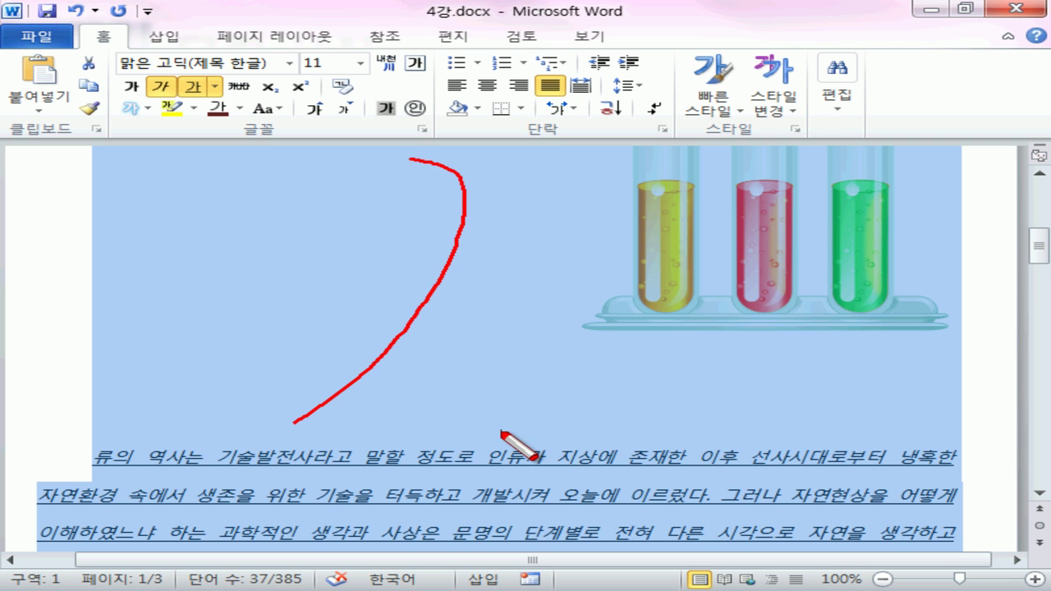
{"action": "key", "text": "Escape"}
{"action": "scroll", "coordinate": [504, 433], "scroll_direction": "down", "scroll_amount": 4}
{"action": "key", "text": "ctrl+2"}
{"action": "mouse_move", "coordinate": [112, 402]}
{"action": "left_mouse_down"}
{"action": "mouse_move", "coordinate": [138, 410]}
{"action": "mouse_move", "coordinate": [123, 427]}
{"action": "left_mouse_up"}
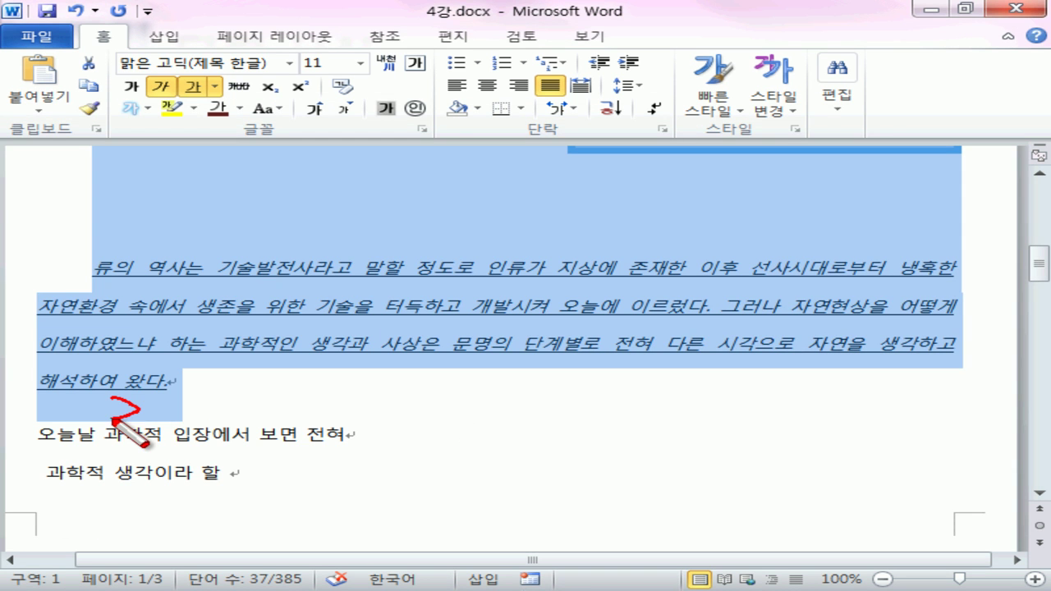
{"action": "left_click_drag", "start_coordinate": [232, 238], "coordinate": [182, 151]}
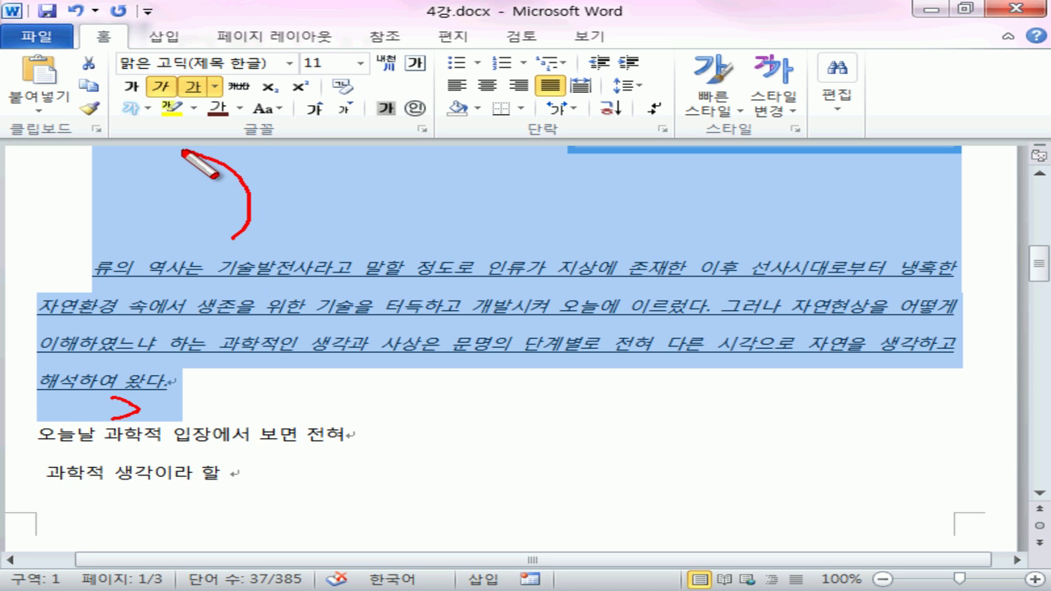
{"action": "key", "text": "Escape"}
Indent the underlined italic paragraph by 2 글자 from the left.
{"action": "left_click", "coordinate": [661, 130]}
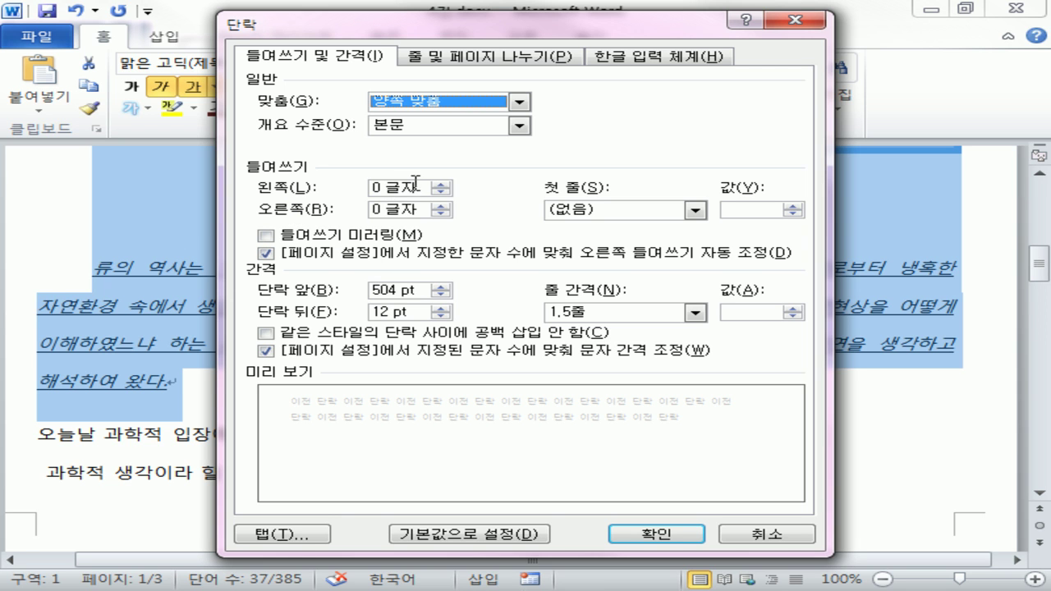
{"action": "left_click", "coordinate": [441, 184]}
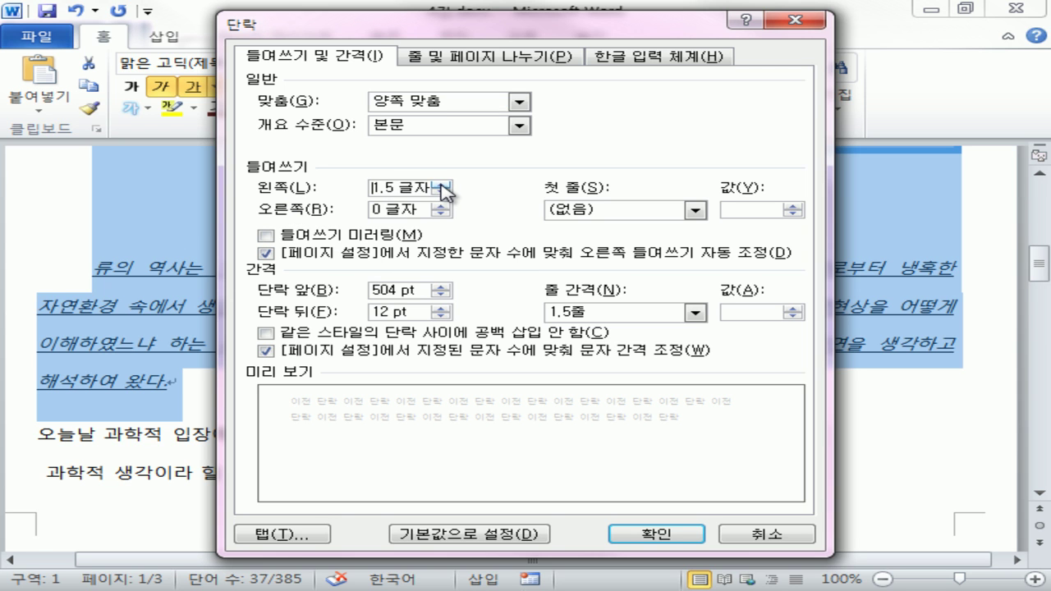
{"action": "left_click", "coordinate": [657, 536]}
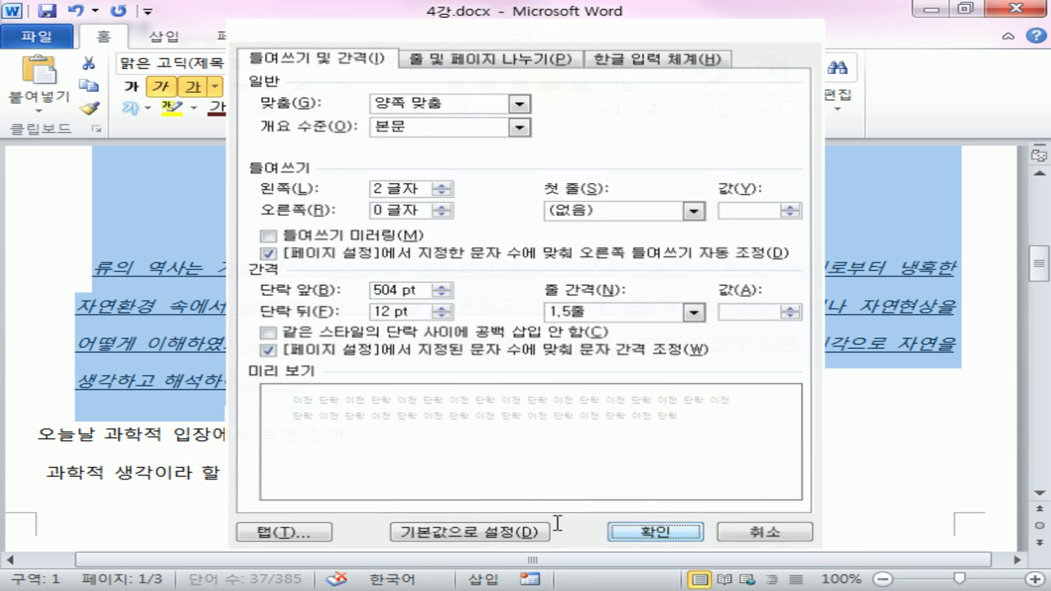
{"action": "left_click", "coordinate": [637, 422]}
Give the paragraph starting '그러나 이러한 원시상태와' a first-line indent (첫 줄) of 1 글자.
{"action": "scroll", "coordinate": [206, 382], "scroll_direction": "down", "scroll_amount": 3}
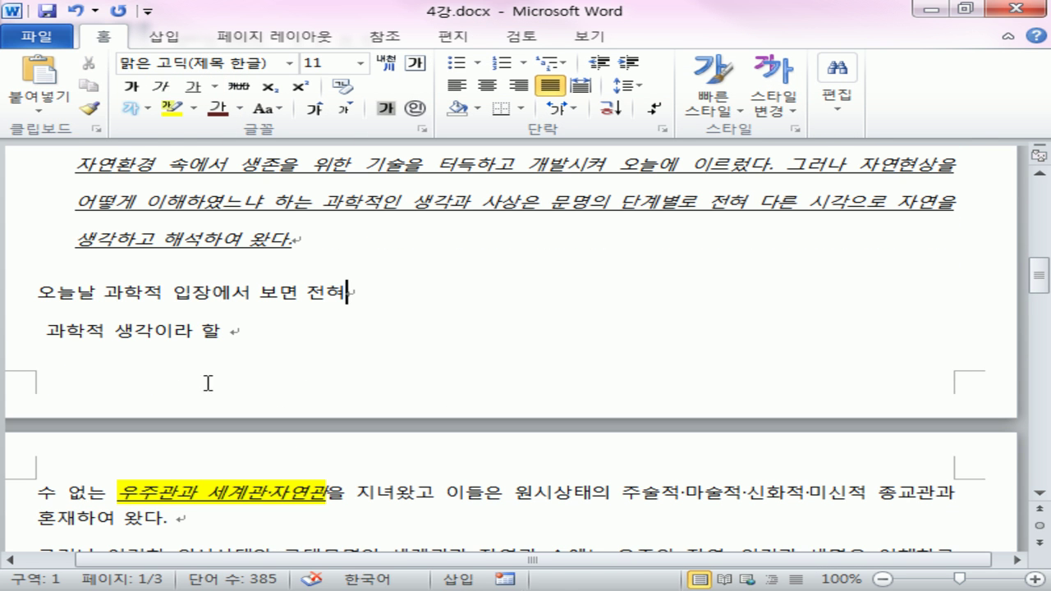
{"action": "scroll", "coordinate": [165, 406], "scroll_direction": "down", "scroll_amount": 4}
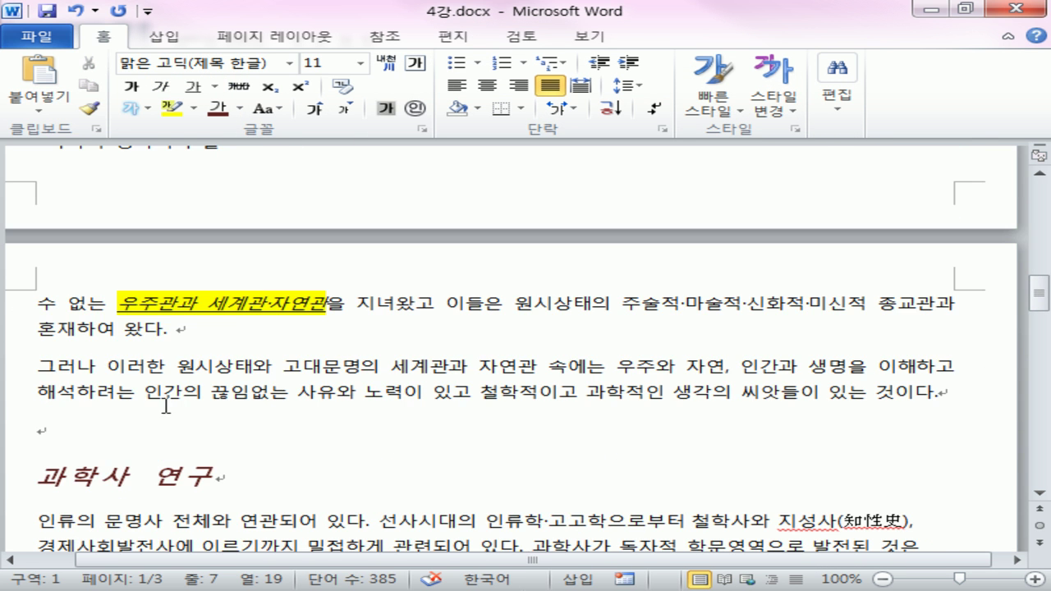
{"action": "left_click_drag", "start_coordinate": [11, 376], "coordinate": [11, 393]}
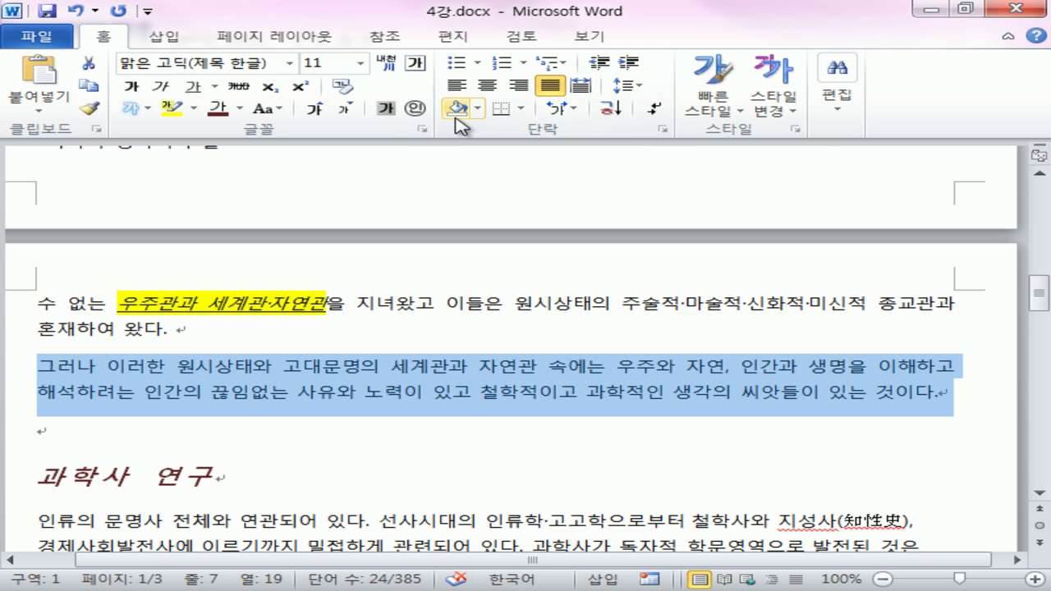
{"action": "left_click", "coordinate": [661, 130]}
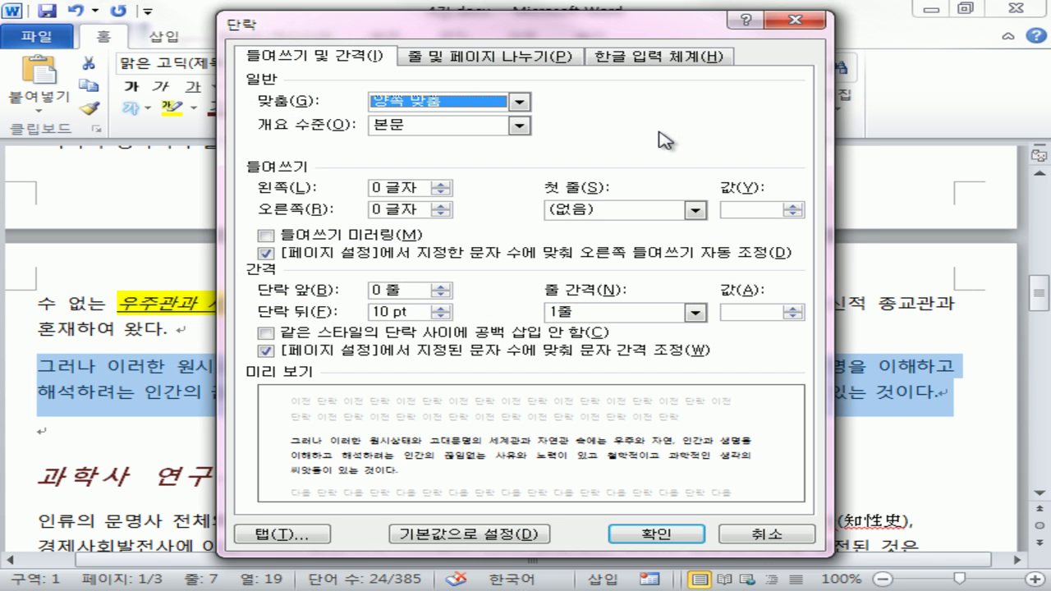
{"action": "left_click", "coordinate": [572, 205]}
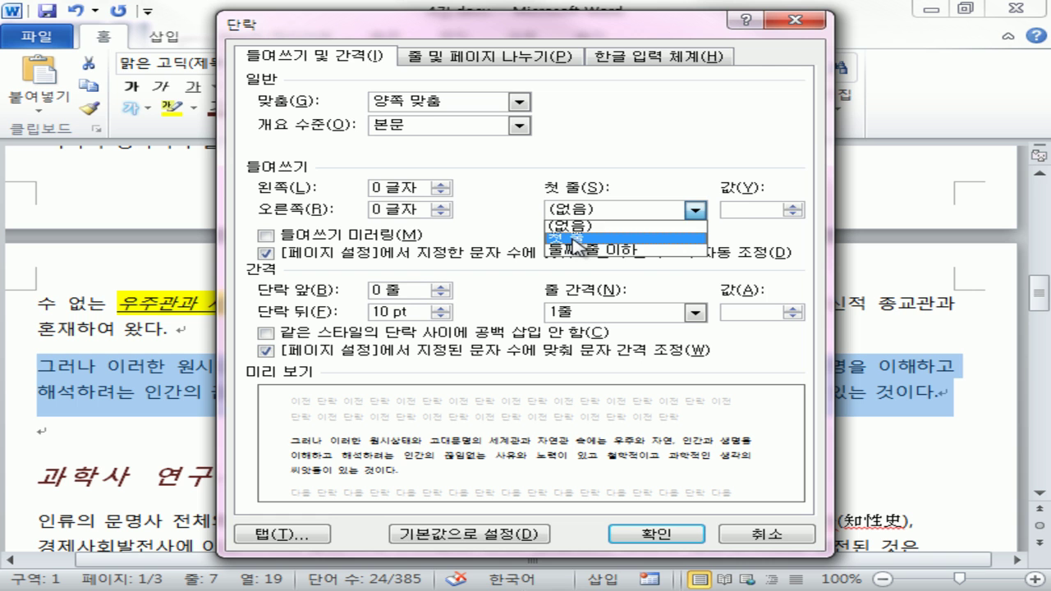
{"action": "left_click", "coordinate": [577, 239]}
{"action": "left_click", "coordinate": [669, 534]}
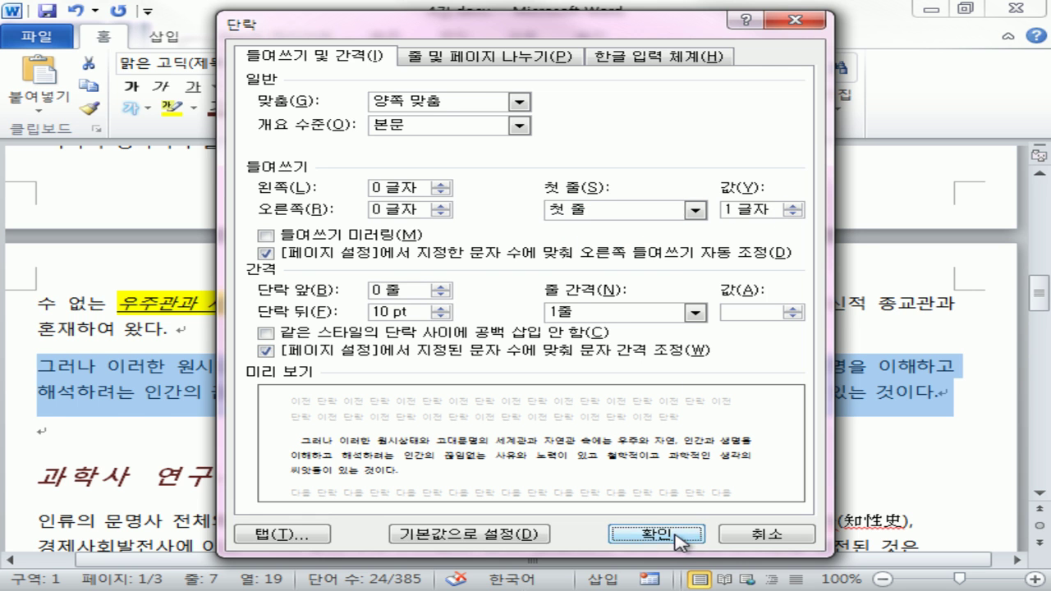
{"action": "key", "text": "ctrl+shift+d"}
{"action": "left_click_drag", "start_coordinate": [37, 374], "coordinate": [59, 377]}
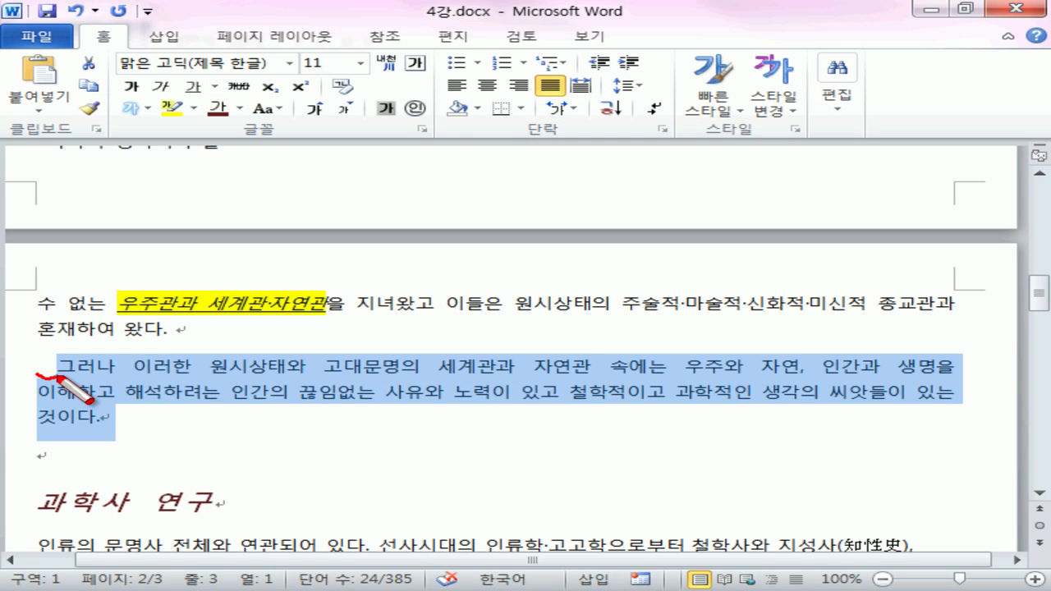
{"action": "key", "text": "Escape"}
Close 4강.docx without saving the changes and reopen it from the recent documents.
{"action": "left_click", "coordinate": [605, 375]}
{"action": "scroll", "coordinate": [612, 386], "scroll_direction": "up", "scroll_amount": 5}
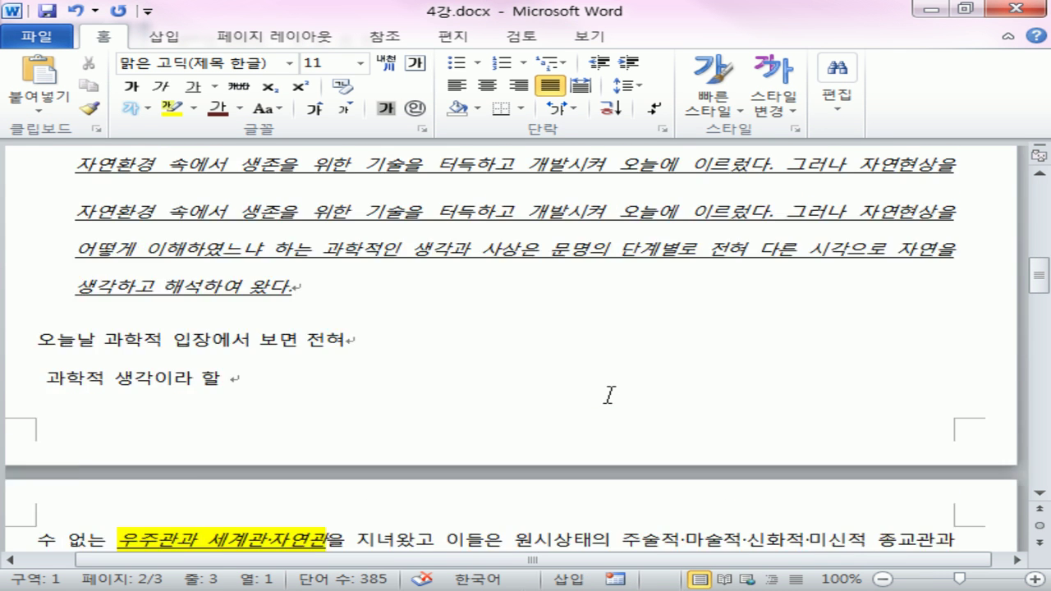
{"action": "scroll", "coordinate": [609, 395], "scroll_direction": "up", "scroll_amount": 15}
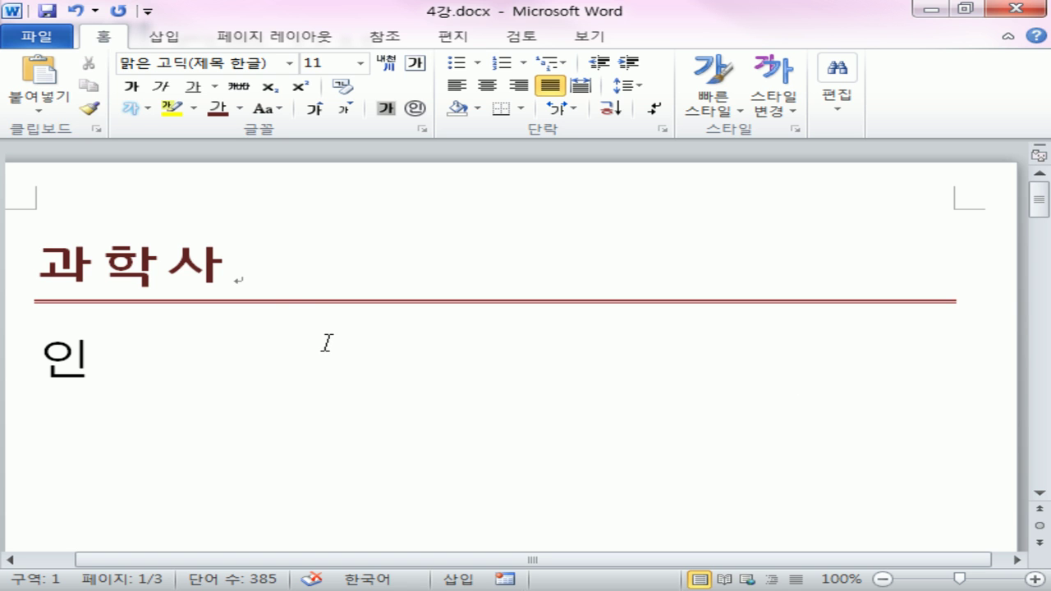
{"action": "left_click", "coordinate": [66, 38]}
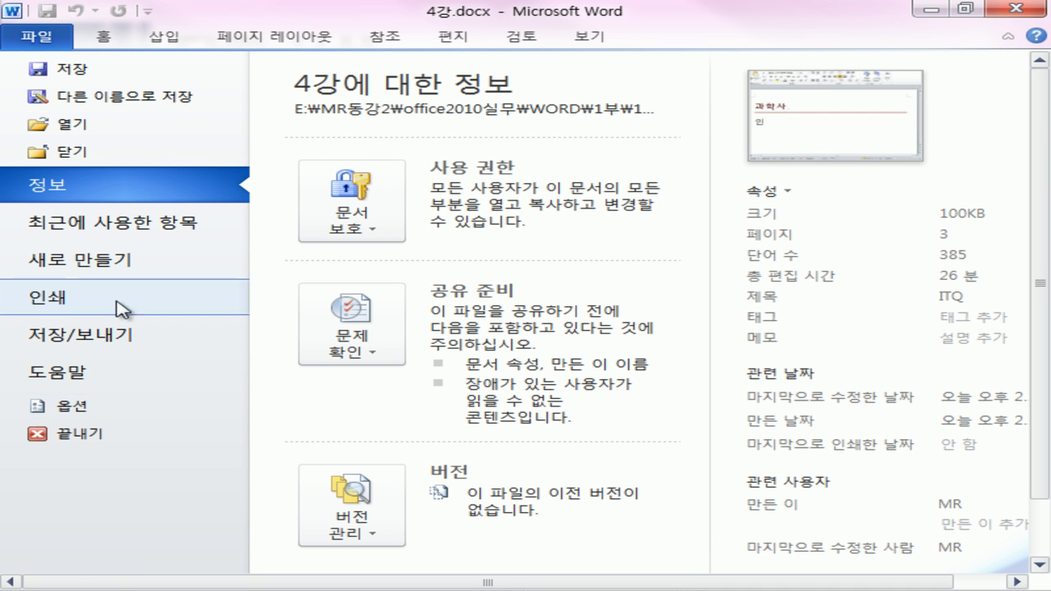
{"action": "left_click", "coordinate": [74, 161]}
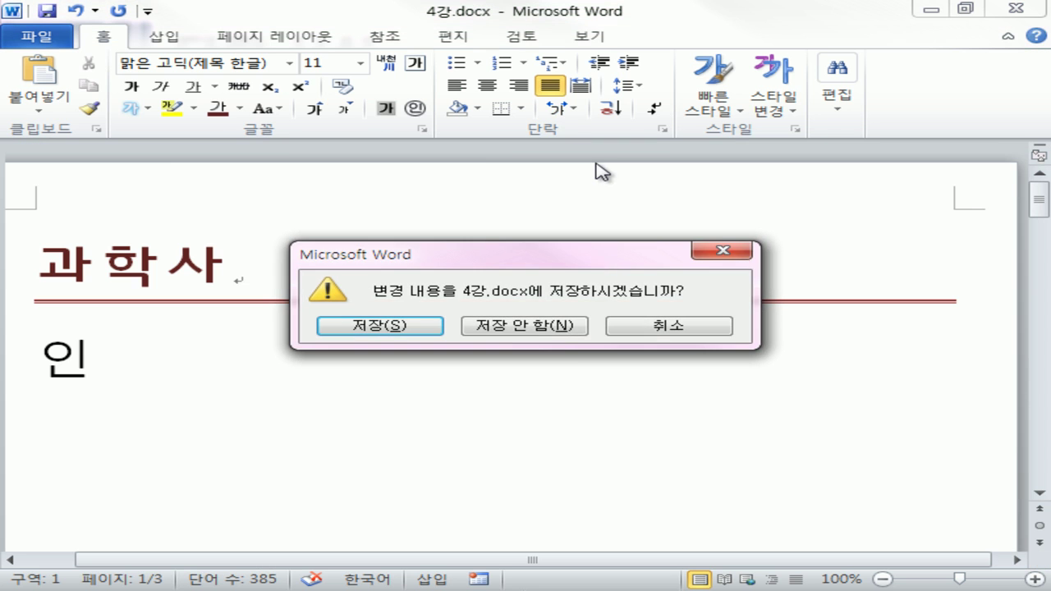
{"action": "left_click", "coordinate": [566, 327]}
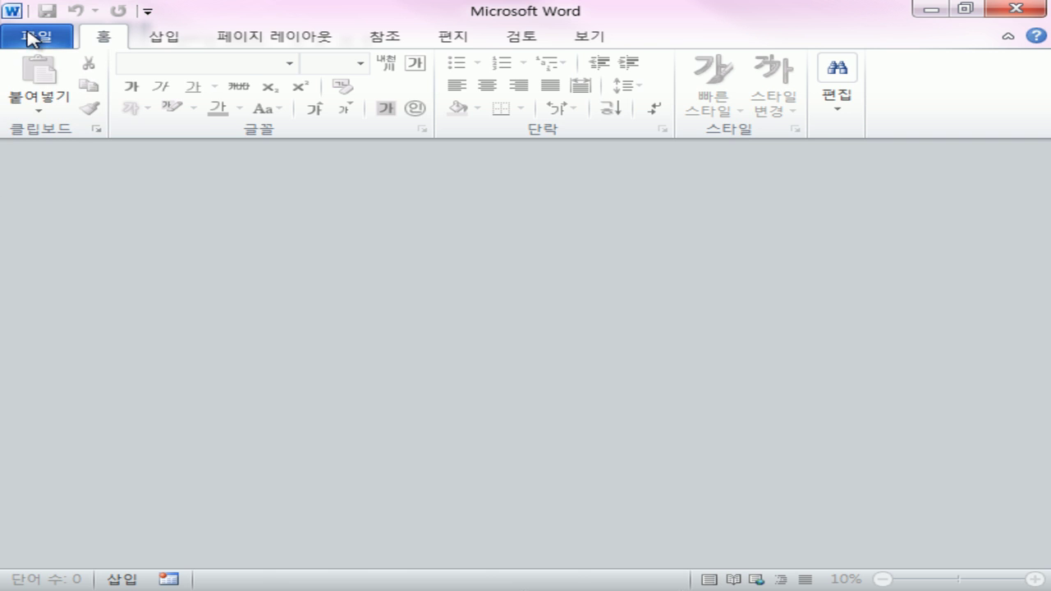
{"action": "left_click", "coordinate": [32, 38]}
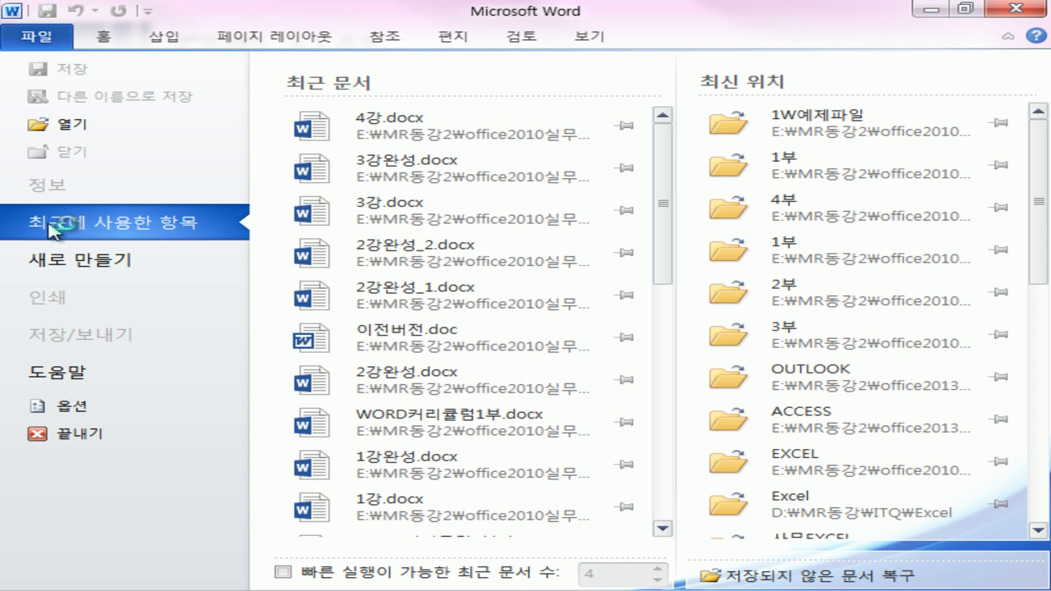
{"action": "left_click", "coordinate": [384, 129]}
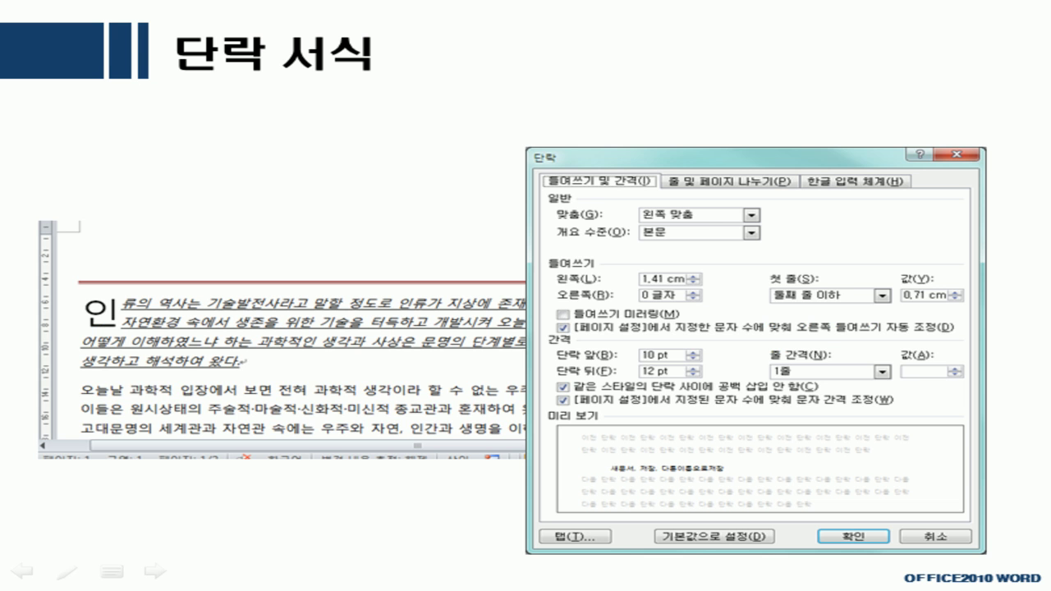
{"action": "left_click", "coordinate": [386, 206]}
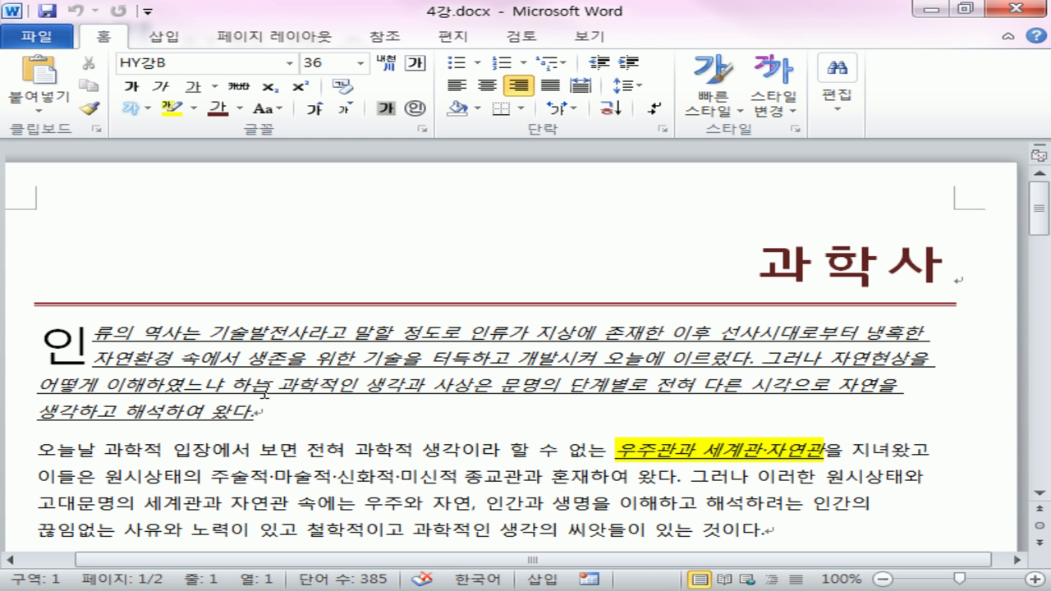
Clear all formatting from the underlined italic paragraph below the title.
{"action": "double_click", "coordinate": [10, 386]}
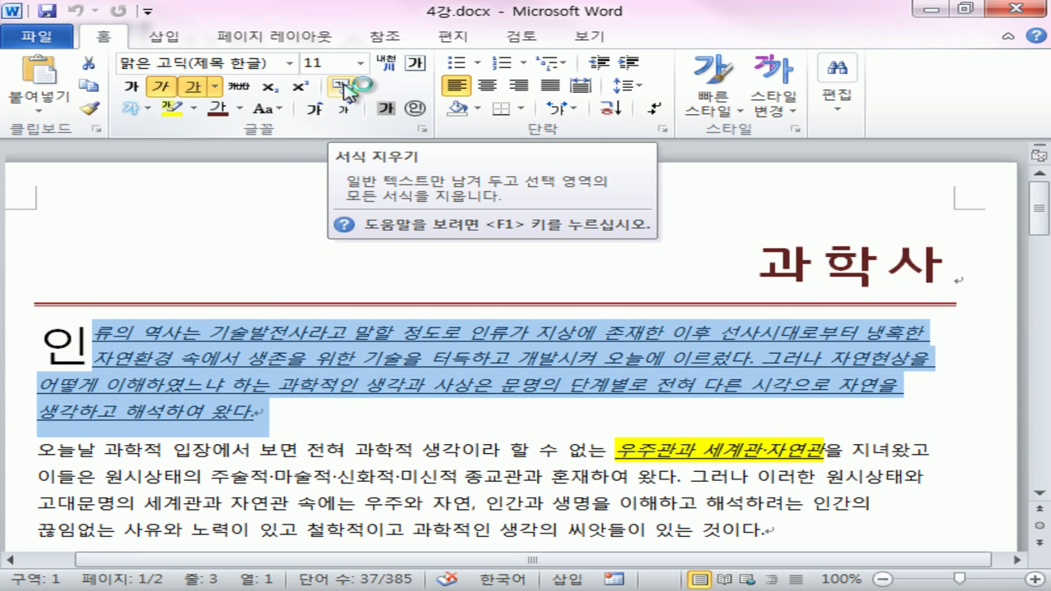
{"action": "left_click", "coordinate": [344, 85]}
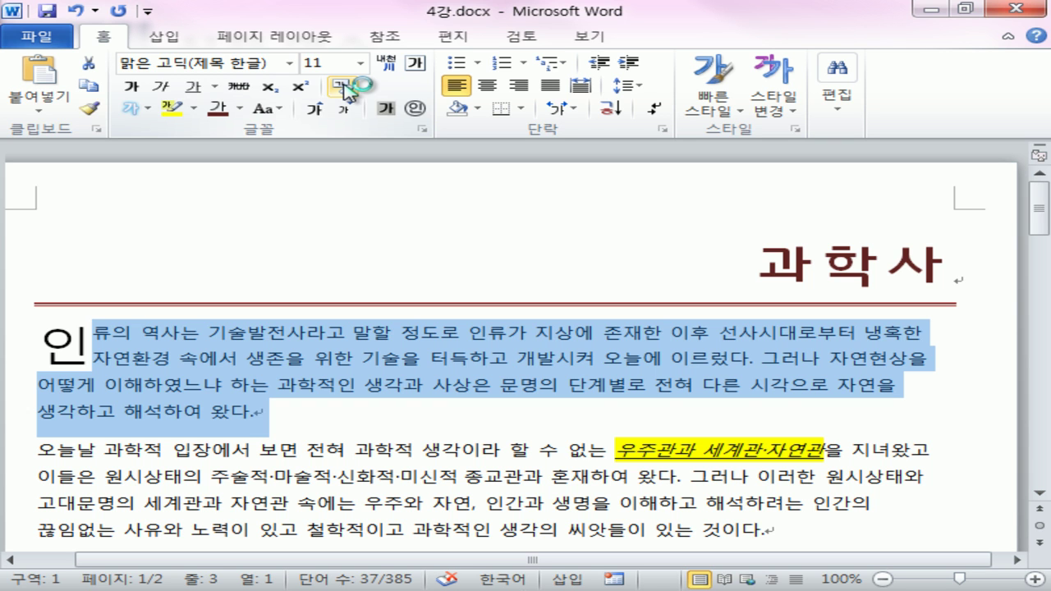
Set the alignment of the title '과학사' to 균등 분할 in its paragraph settings.
{"action": "left_click_drag", "start_coordinate": [772, 264], "coordinate": [954, 260]}
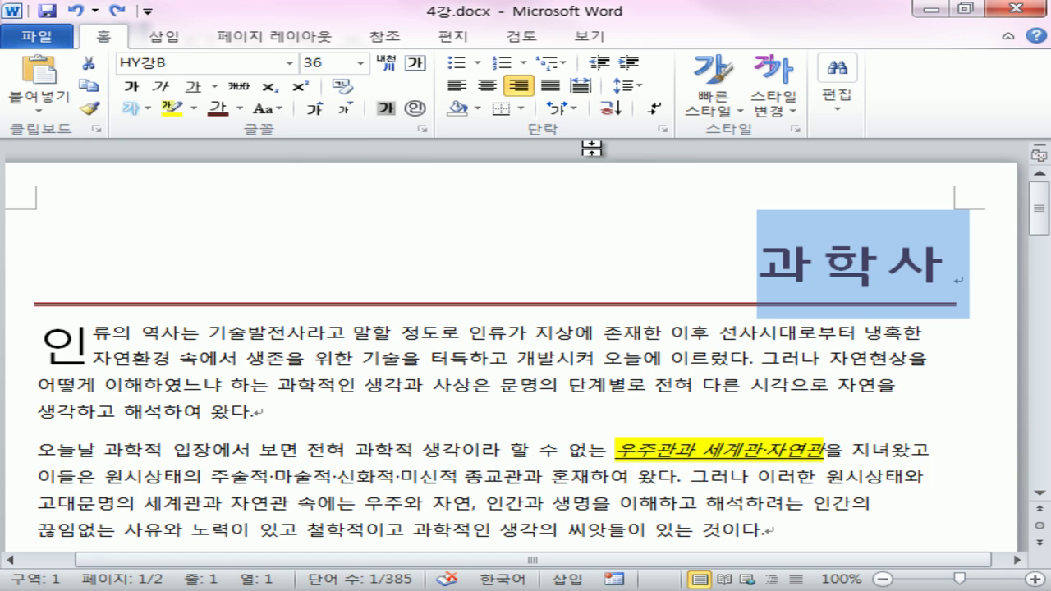
{"action": "left_click", "coordinate": [658, 129]}
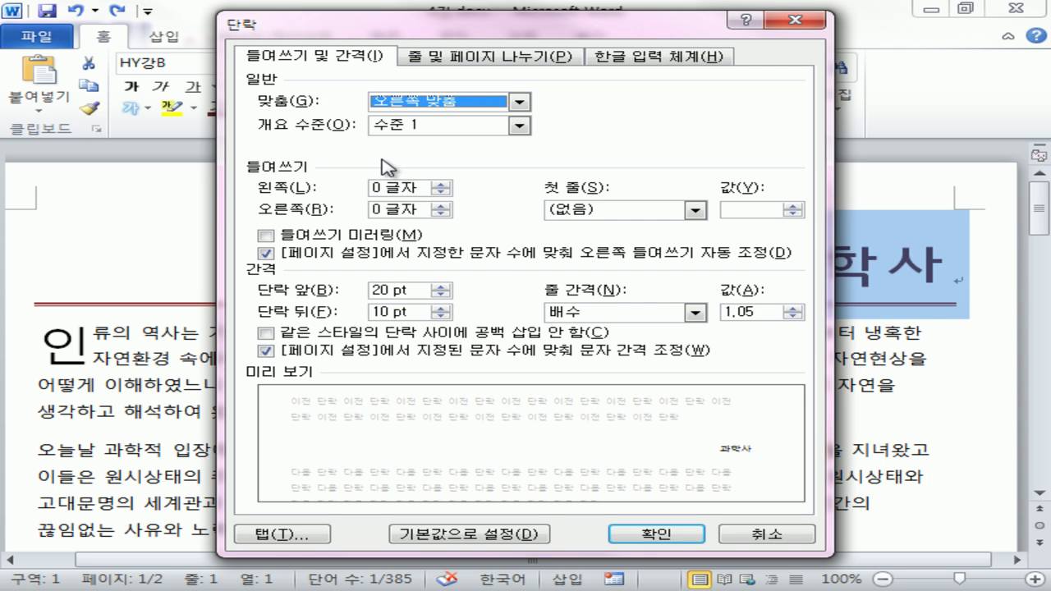
{"action": "left_click", "coordinate": [437, 103]}
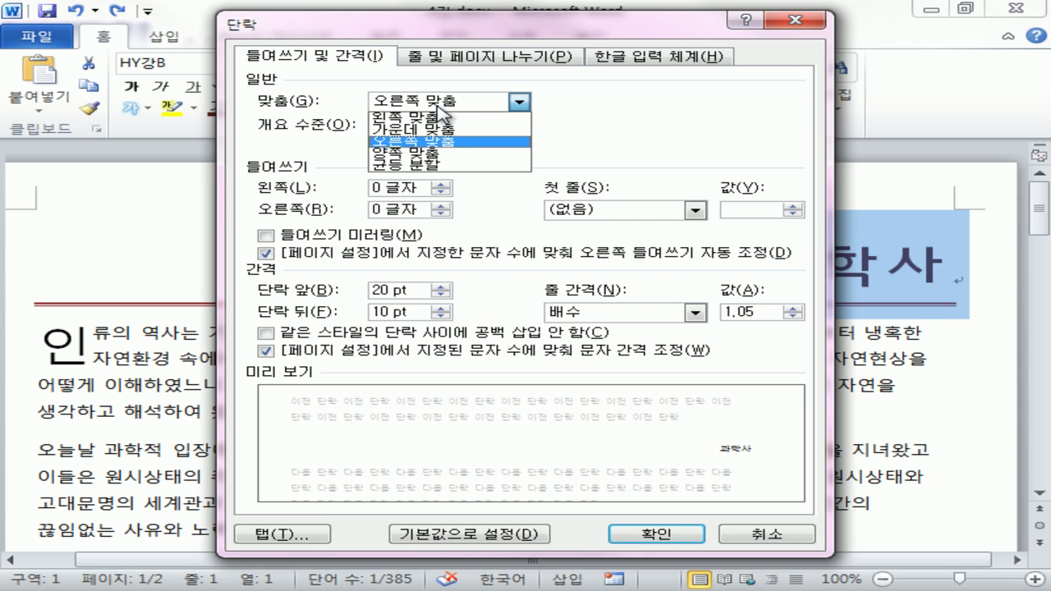
{"action": "left_click", "coordinate": [411, 167]}
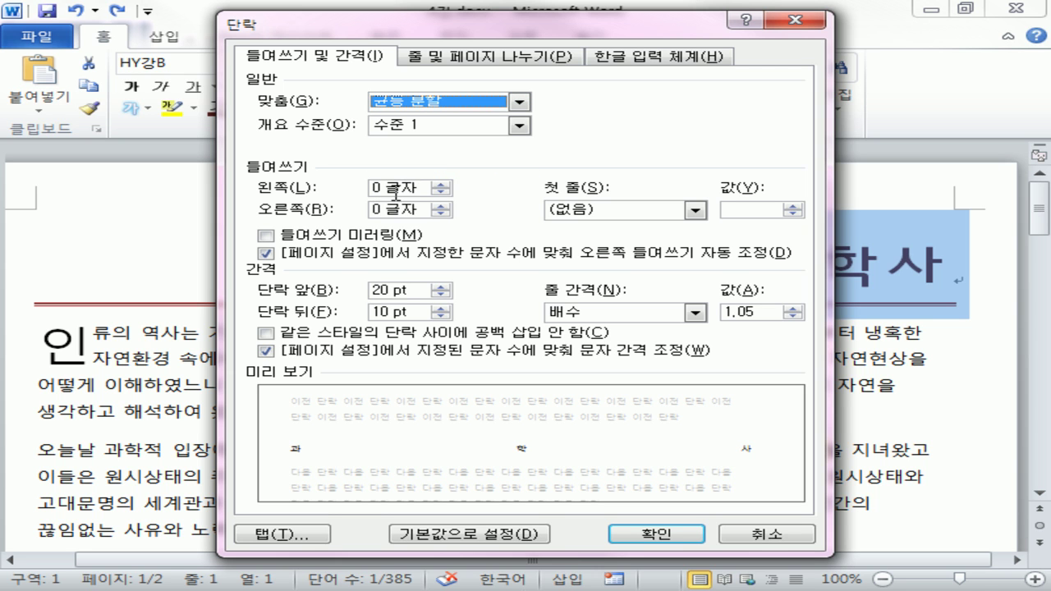
Indent the title '과학사' by 6 글자 from both the left and the right and apply the paragraph settings.
{"action": "left_click_drag", "start_coordinate": [387, 190], "coordinate": [334, 185]}
{"action": "type", "text": "6"}
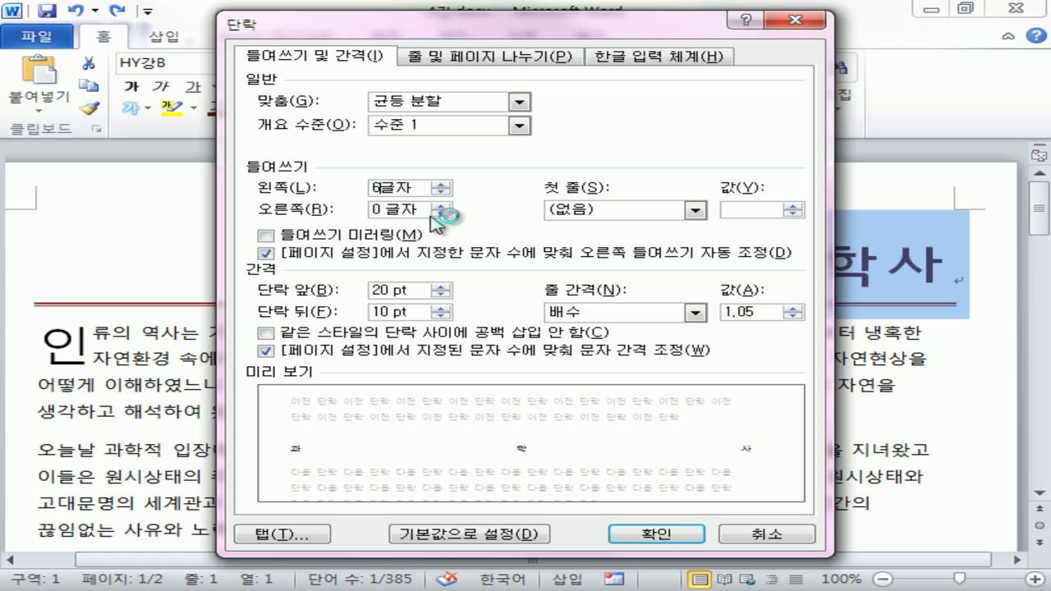
{"action": "left_click_drag", "start_coordinate": [385, 215], "coordinate": [346, 202]}
{"action": "type", "text": "6"}
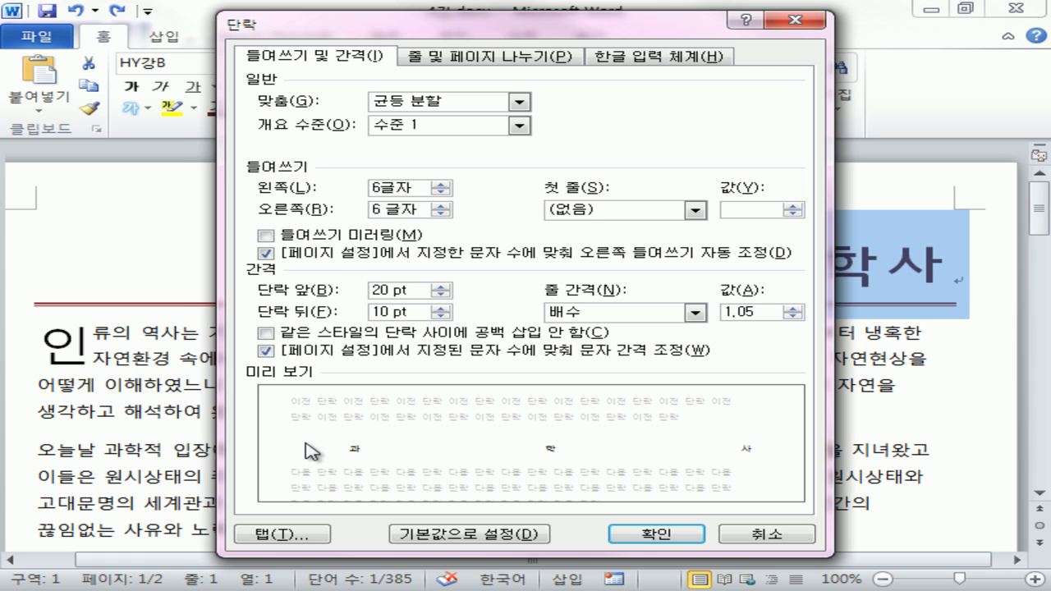
{"action": "left_click_drag", "start_coordinate": [294, 450], "coordinate": [345, 452]}
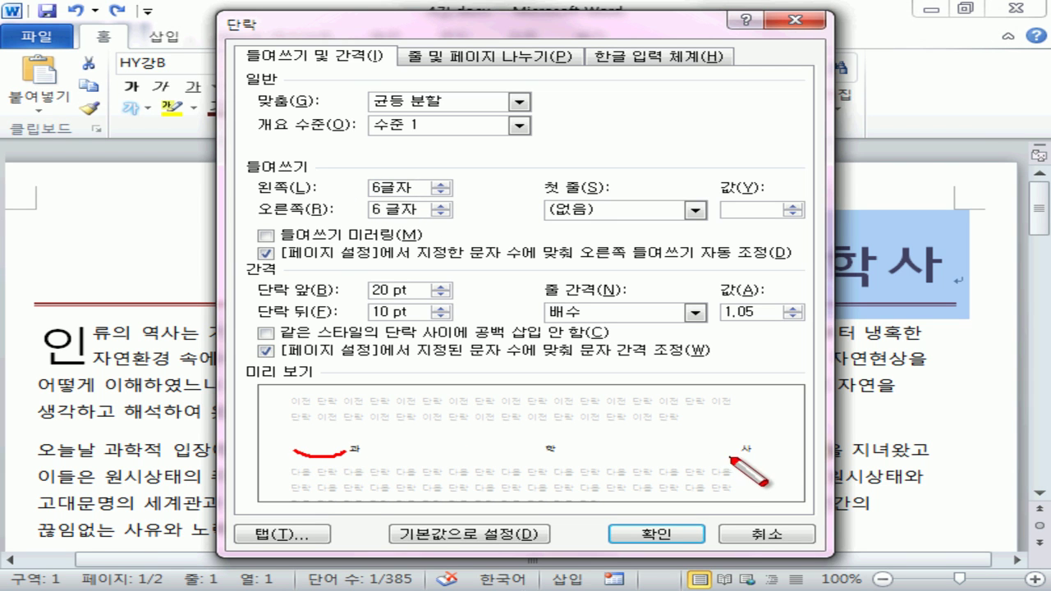
{"action": "mouse_move", "coordinate": [765, 438]}
{"action": "left_mouse_down"}
{"action": "mouse_move", "coordinate": [698, 456]}
{"action": "mouse_move", "coordinate": [676, 448]}
{"action": "left_mouse_up"}
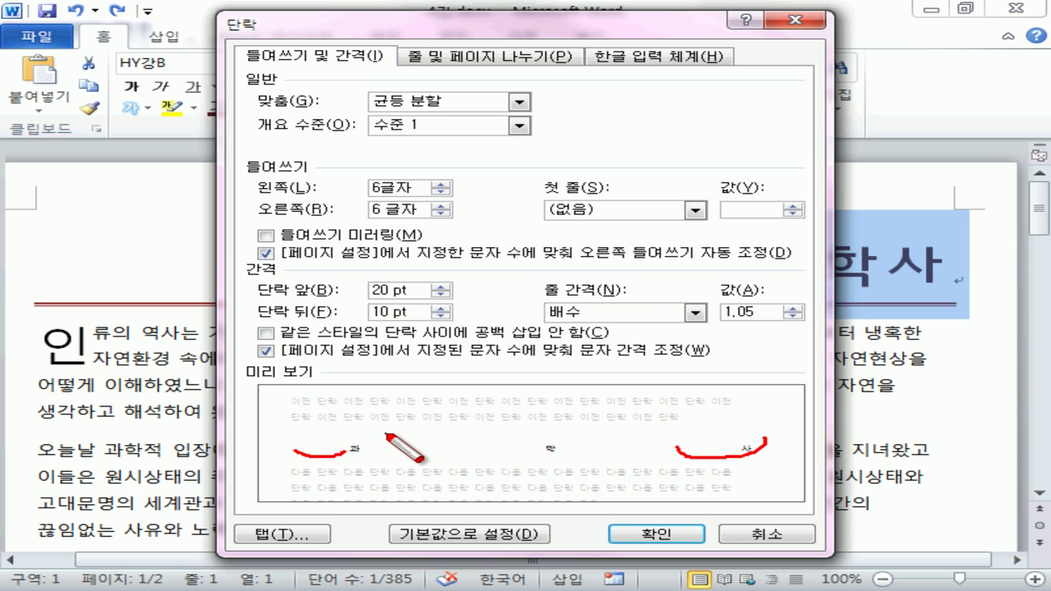
{"action": "left_click_drag", "start_coordinate": [387, 438], "coordinate": [390, 427]}
{"action": "left_click_drag", "start_coordinate": [534, 452], "coordinate": [536, 435]}
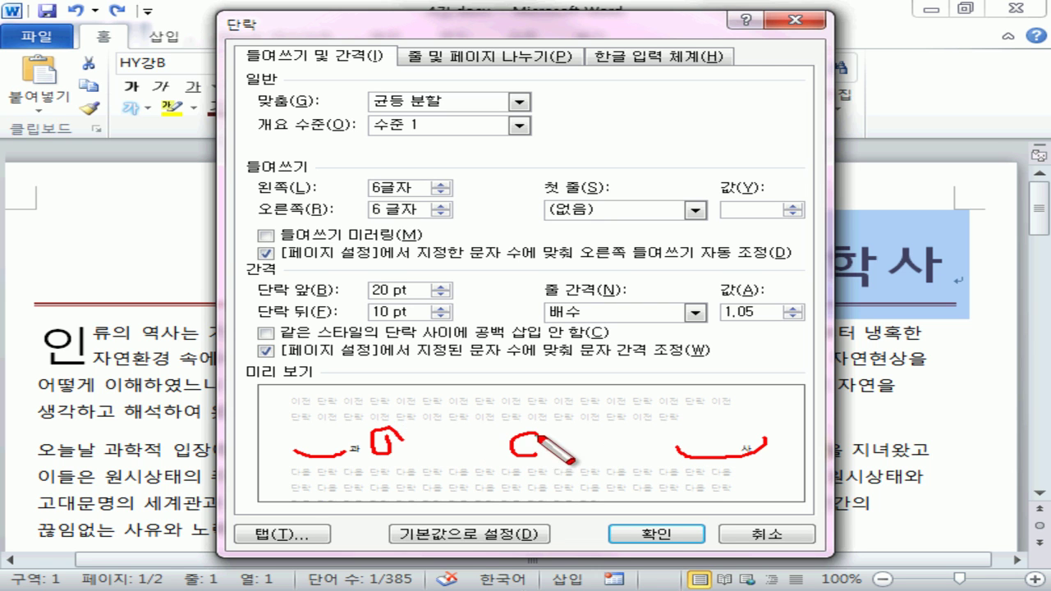
{"action": "mouse_move", "coordinate": [672, 457]}
{"action": "left_mouse_down"}
{"action": "mouse_move", "coordinate": [635, 424]}
{"action": "mouse_move", "coordinate": [633, 459]}
{"action": "left_mouse_up"}
{"action": "key", "text": "Escape"}
{"action": "left_click", "coordinate": [620, 534]}
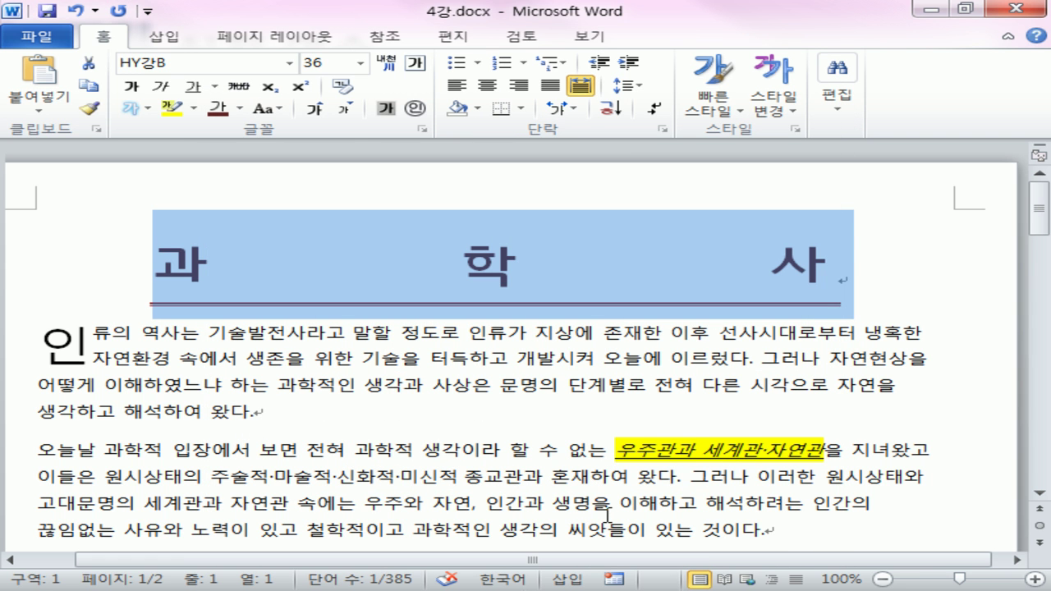
Right-align (오른쪽 맞춤) the headings '과학사 연구' and '과학사 활동' together with a right indent of 2 글자.
{"action": "left_click", "coordinate": [377, 418]}
{"action": "scroll", "coordinate": [207, 400], "scroll_direction": "down", "scroll_amount": 3}
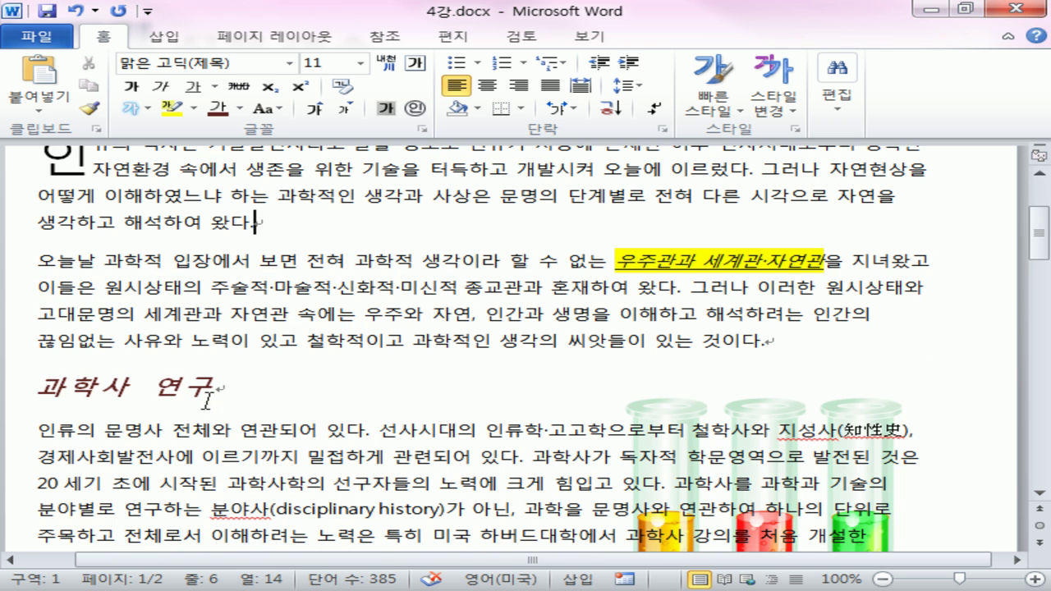
{"action": "left_click", "coordinate": [12, 395]}
{"action": "scroll", "coordinate": [64, 386], "scroll_direction": "down", "scroll_amount": 3}
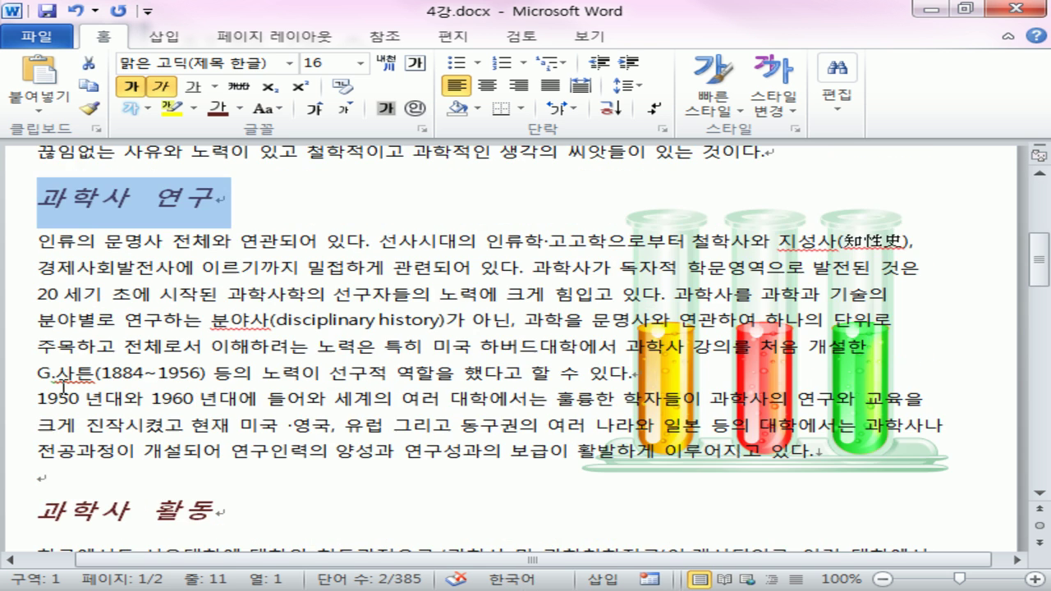
{"action": "left_click", "coordinate": [8, 522], "text": "ctrl"}
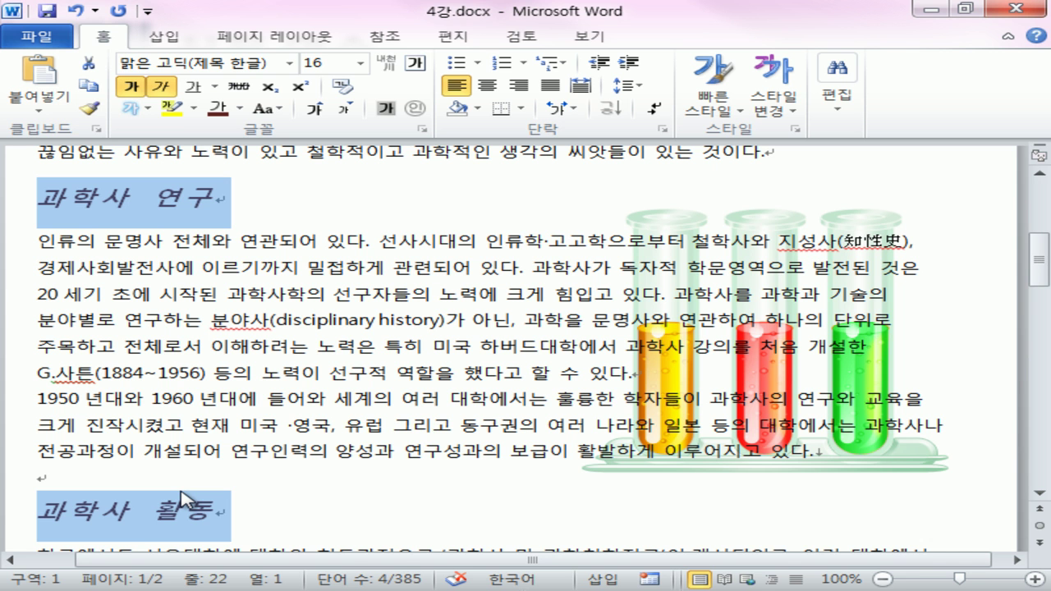
{"action": "left_click", "coordinate": [662, 130]}
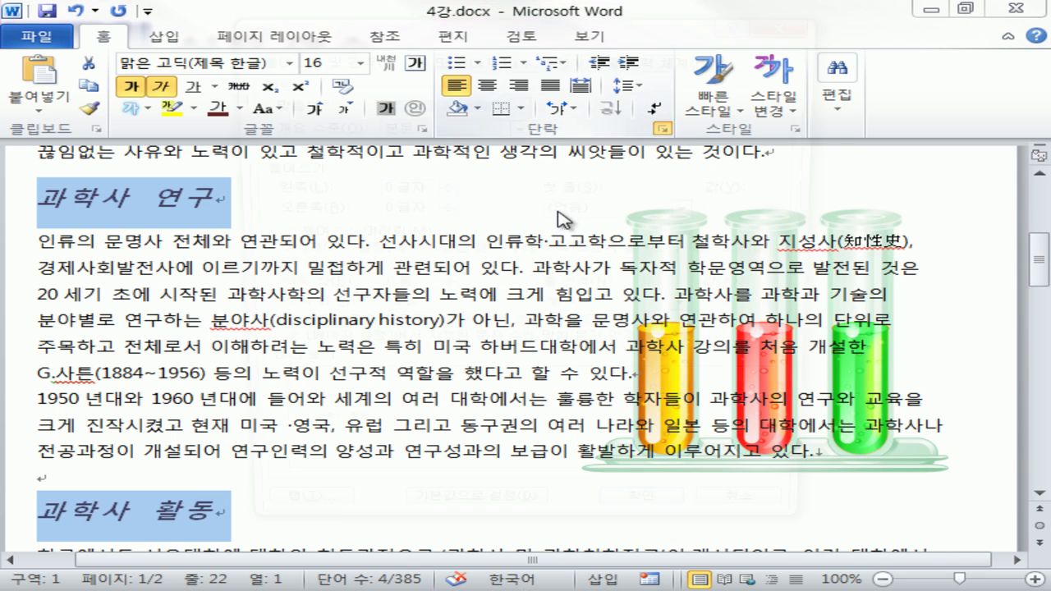
{"action": "left_click_drag", "start_coordinate": [384, 211], "coordinate": [342, 206]}
{"action": "type", "text": "1"}
{"action": "left_click", "coordinate": [449, 103]}
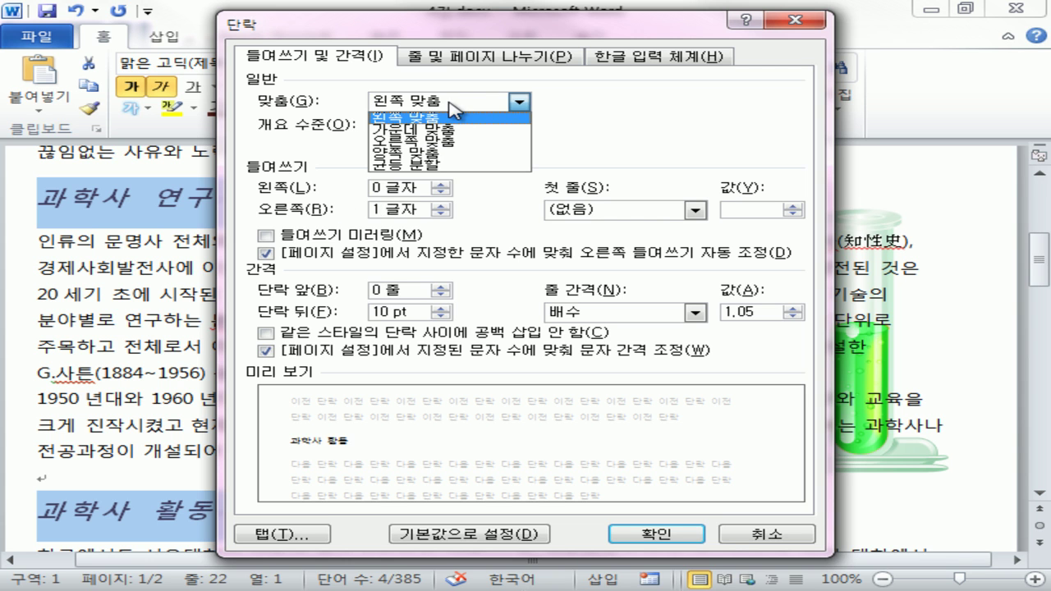
{"action": "left_click", "coordinate": [415, 141]}
{"action": "left_click", "coordinate": [441, 206]}
{"action": "left_click", "coordinate": [441, 206]}
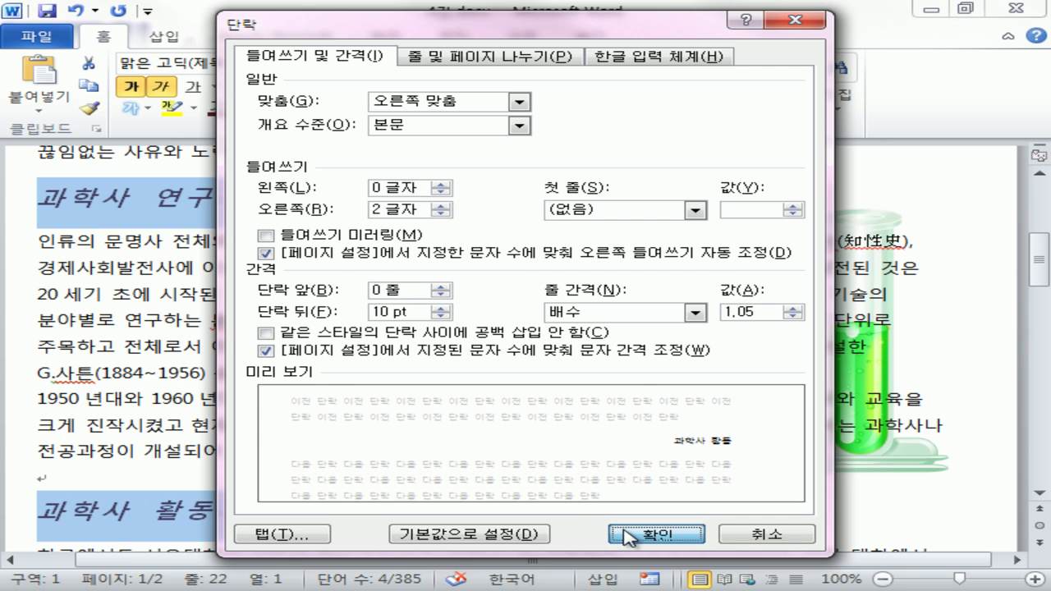
{"action": "left_click", "coordinate": [621, 528]}
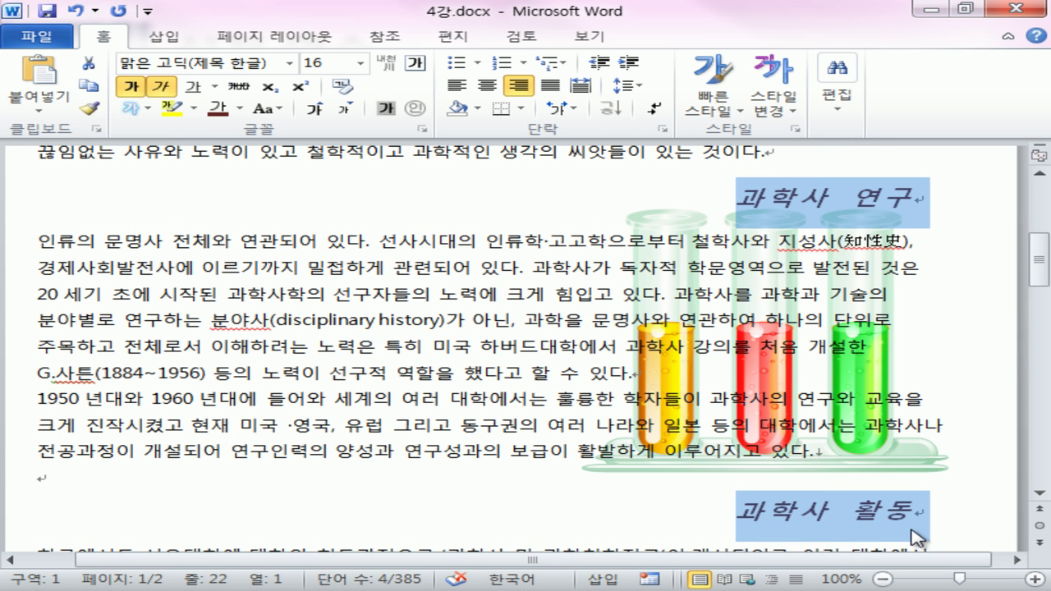
{"action": "left_click", "coordinate": [795, 401]}
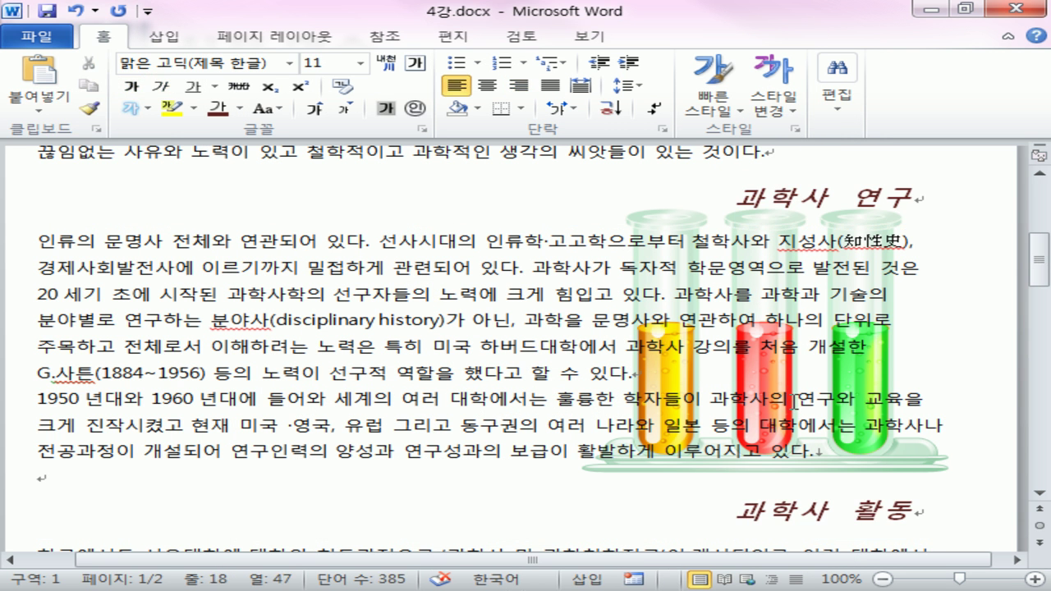
Give the two body paragraphs under '과학사 연구' a first-line indent (첫 줄) of 1 글자.
{"action": "scroll", "coordinate": [795, 402], "scroll_direction": "down", "scroll_amount": 1}
{"action": "scroll", "coordinate": [795, 402], "scroll_direction": "up", "scroll_amount": 6}
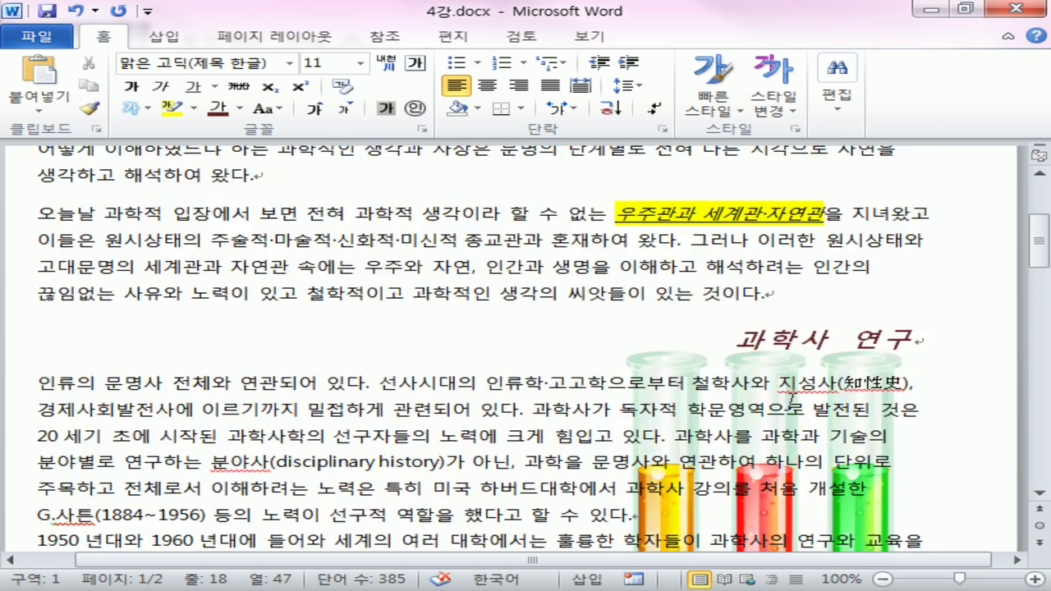
{"action": "scroll", "coordinate": [795, 402], "scroll_direction": "down", "scroll_amount": 5}
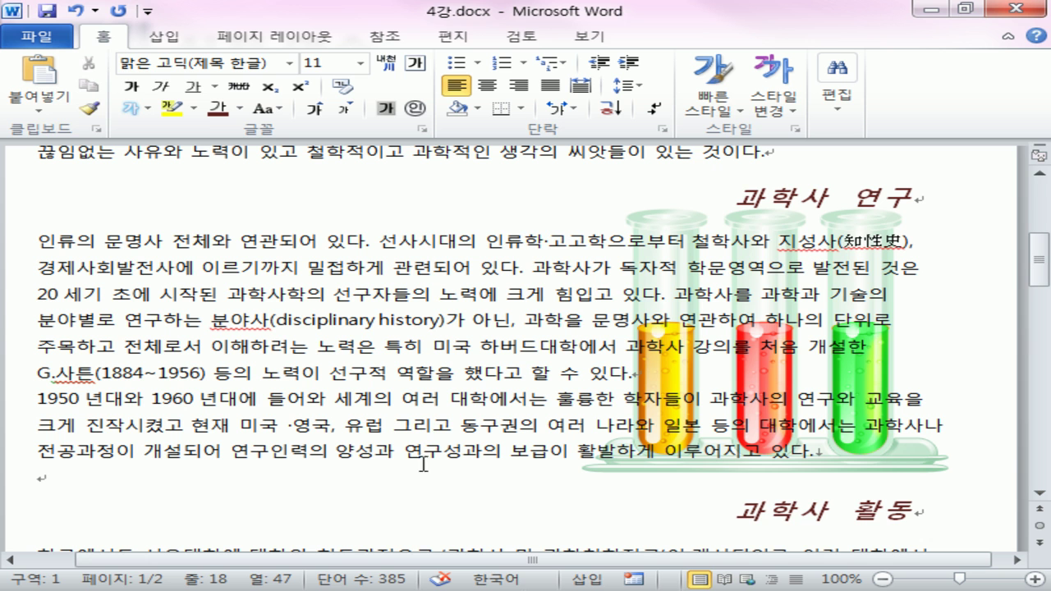
{"action": "left_click_drag", "start_coordinate": [33, 243], "coordinate": [915, 451]}
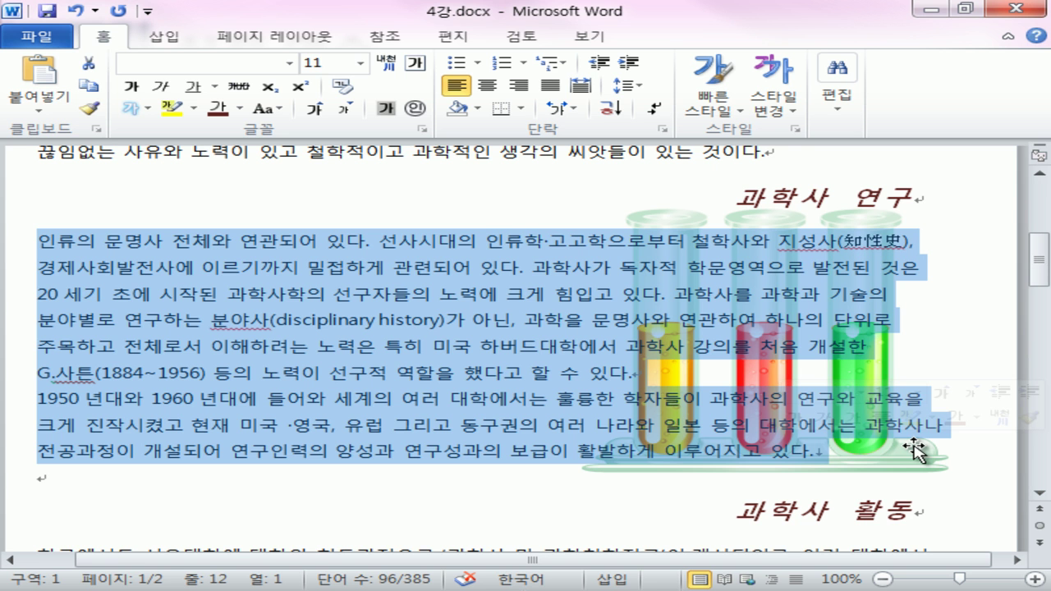
{"action": "left_click", "coordinate": [662, 129]}
{"action": "left_click", "coordinate": [621, 212]}
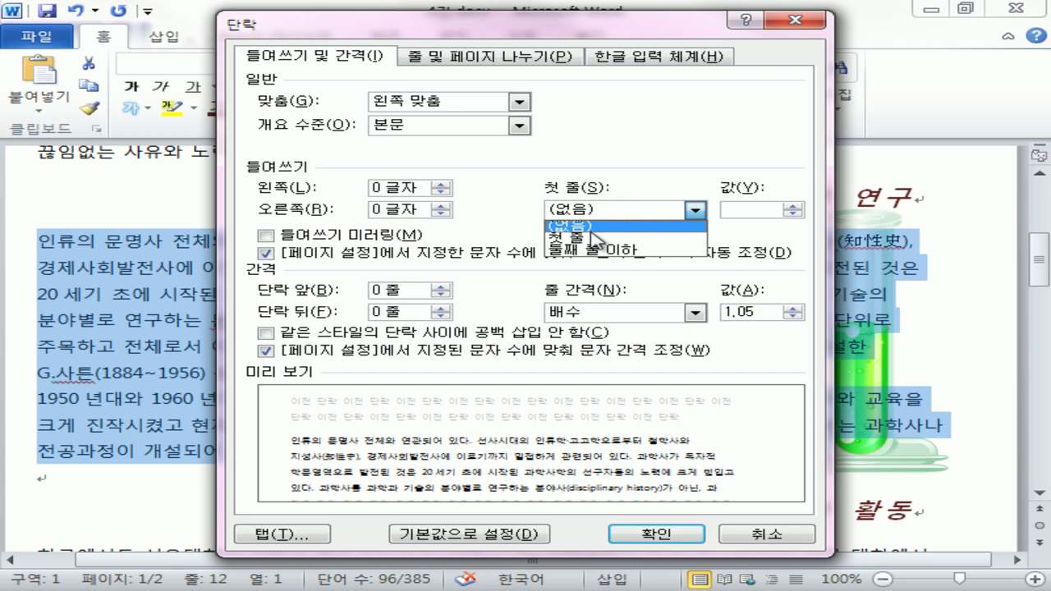
{"action": "left_click", "coordinate": [602, 237]}
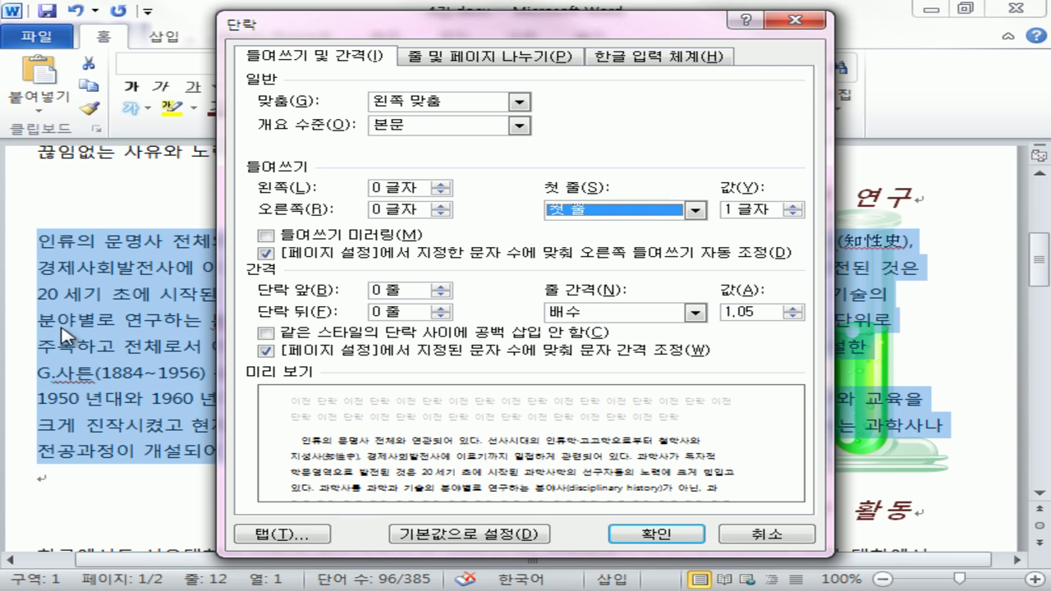
{"action": "mouse_move", "coordinate": [35, 222]}
{"action": "left_mouse_down"}
{"action": "mouse_move", "coordinate": [35, 244]}
{"action": "mouse_move", "coordinate": [57, 230]}
{"action": "left_mouse_up"}
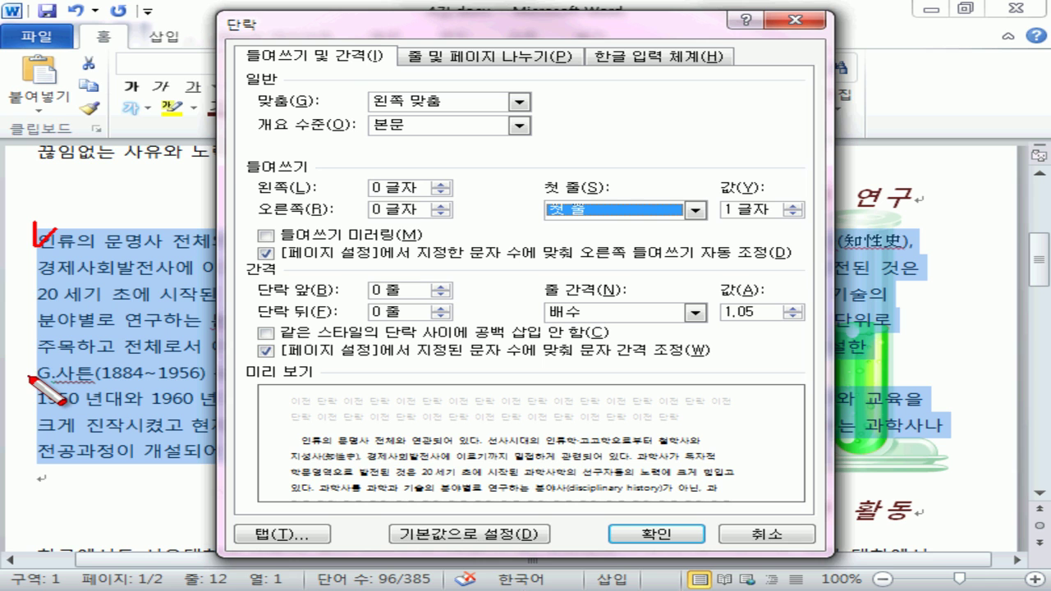
{"action": "mouse_move", "coordinate": [30, 373]}
{"action": "left_mouse_down"}
{"action": "mouse_move", "coordinate": [37, 380]}
{"action": "mouse_move", "coordinate": [55, 364]}
{"action": "left_mouse_up"}
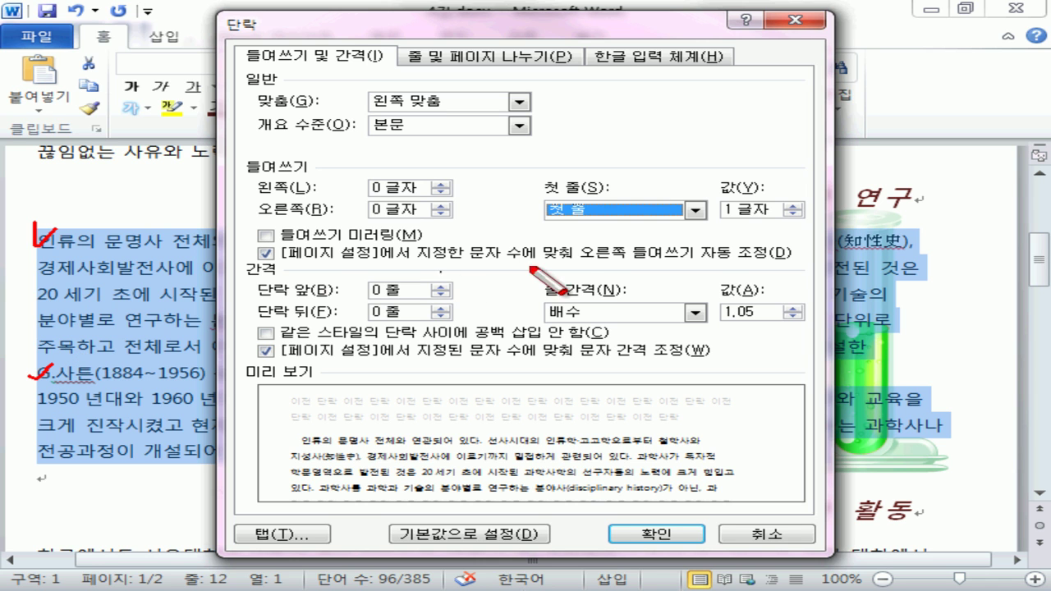
{"action": "mouse_move", "coordinate": [743, 194]}
{"action": "left_mouse_down"}
{"action": "mouse_move", "coordinate": [765, 217]}
{"action": "mouse_move", "coordinate": [703, 233]}
{"action": "left_mouse_up"}
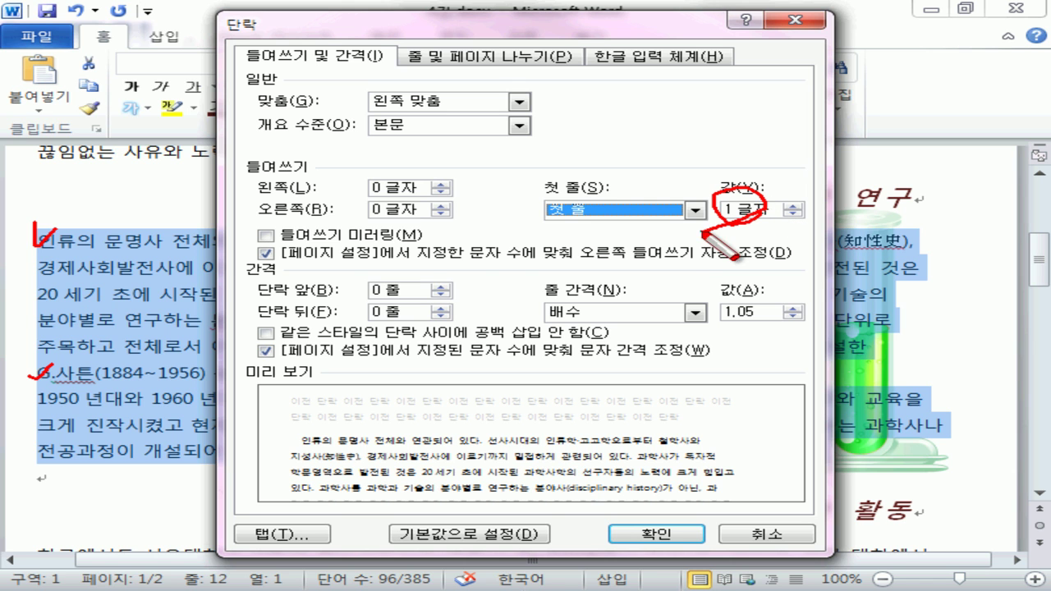
Set the spacing after (단락 뒤) the two '과학사 연구' body paragraphs to 10pt.
{"action": "mouse_move", "coordinate": [339, 317]}
{"action": "left_mouse_down"}
{"action": "mouse_move", "coordinate": [450, 320]}
{"action": "mouse_move", "coordinate": [349, 314]}
{"action": "left_mouse_up"}
{"action": "key", "text": "Escape"}
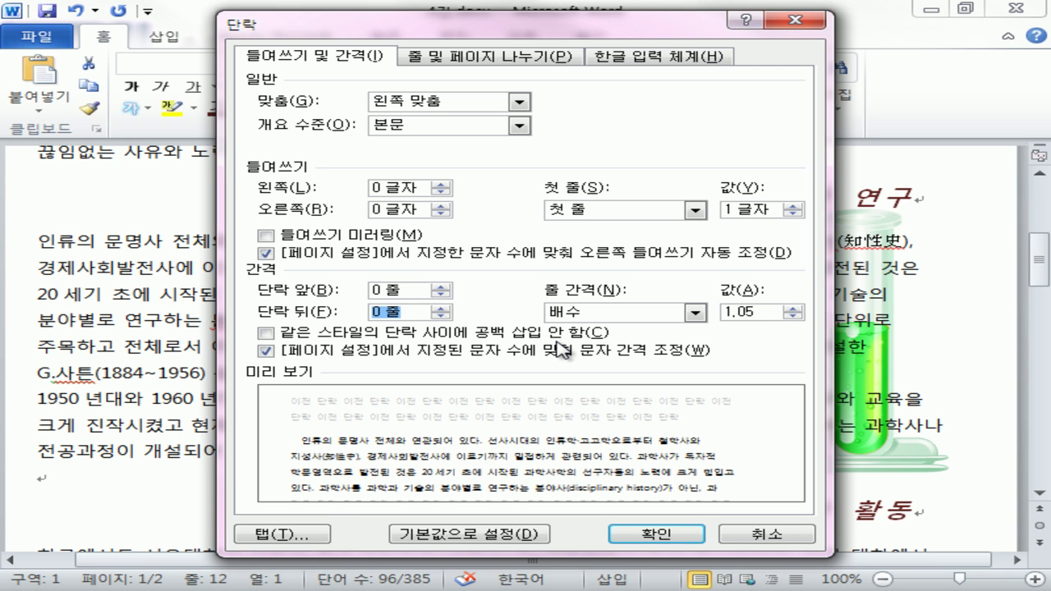
{"action": "type", "text": "10pt"}
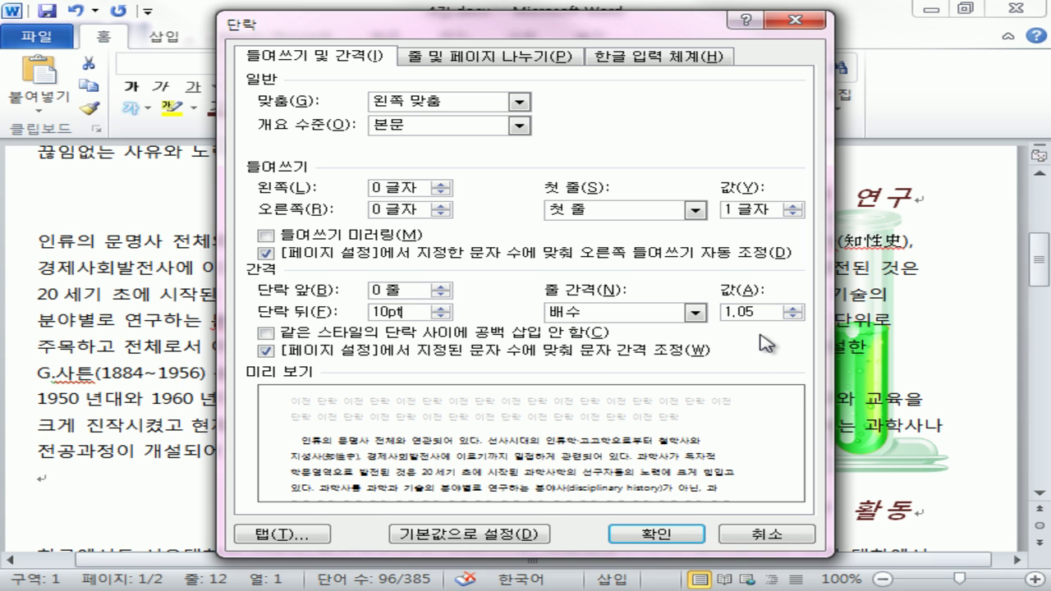
Set the line spacing of the two '과학사 연구' body paragraphs to 고정 with a value of 1.3줄 and apply the settings.
{"action": "left_click", "coordinate": [696, 317]}
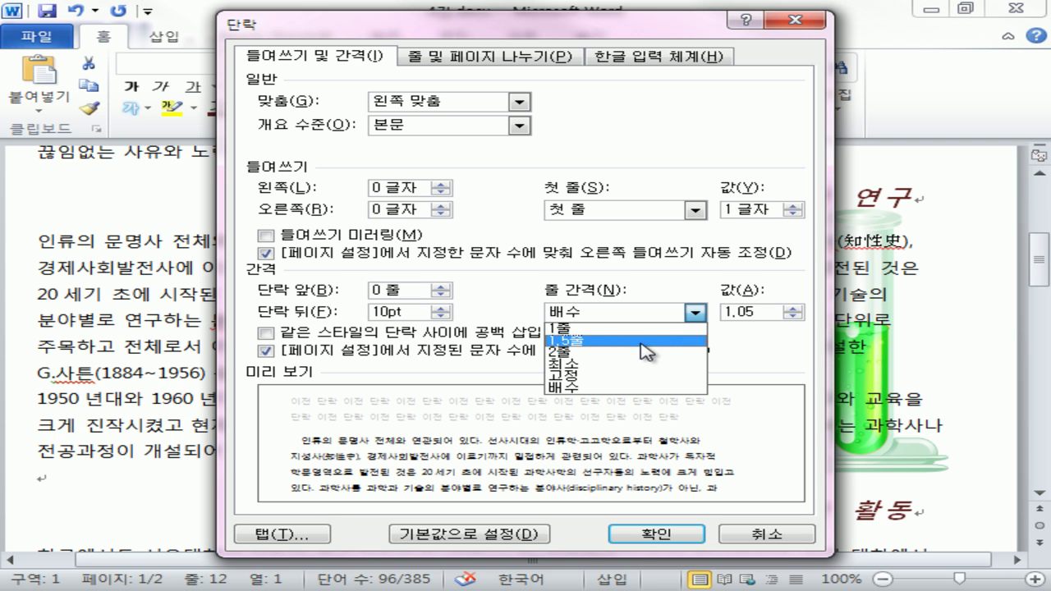
{"action": "left_click", "coordinate": [622, 375]}
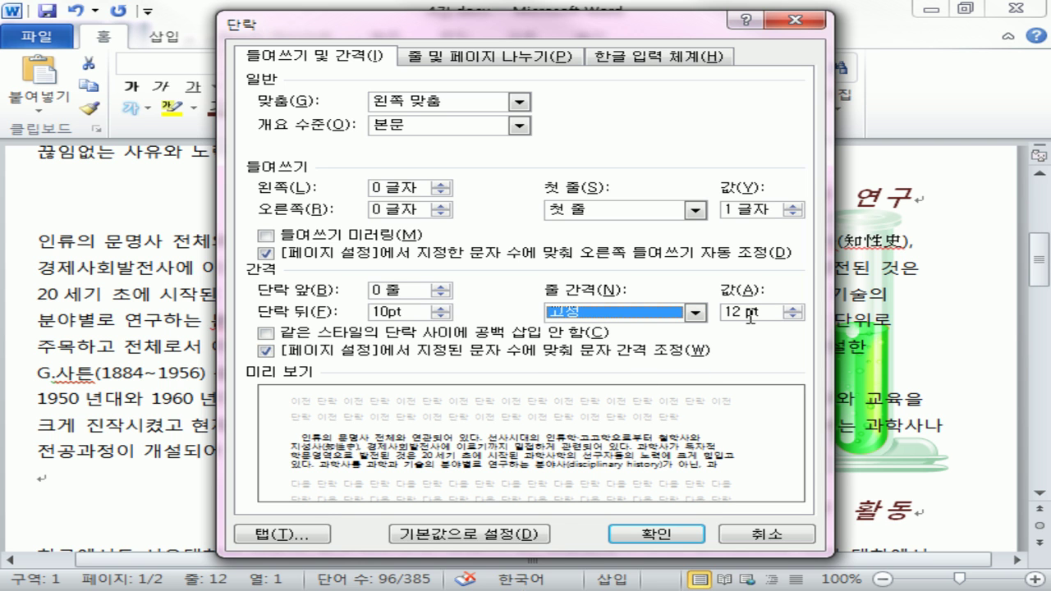
{"action": "key", "text": "Tab"}
{"action": "type", "text": "1"}
{"action": "type", "text": ".3ㅈ"}
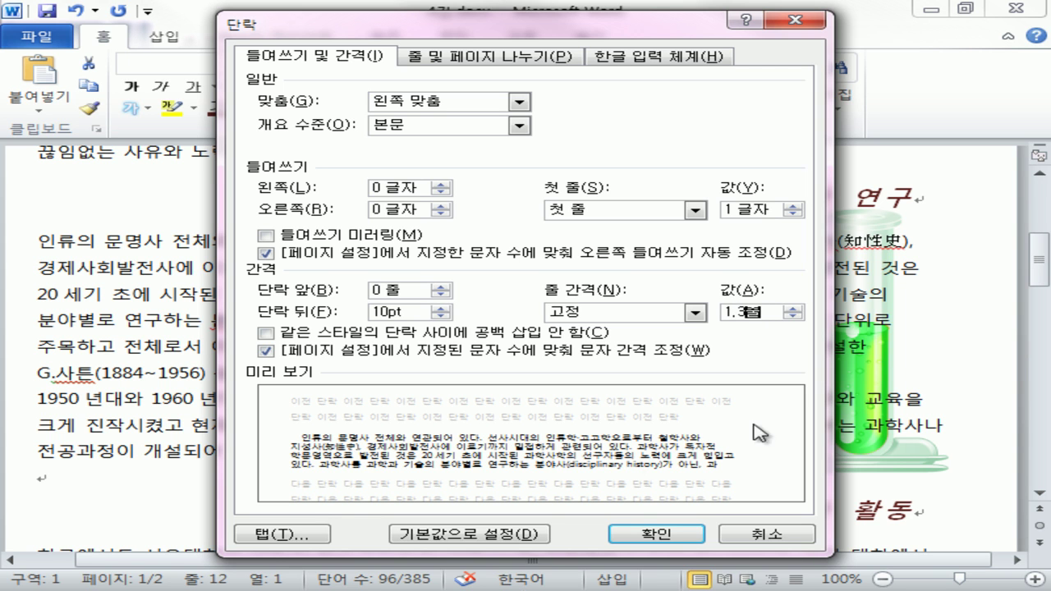
{"action": "left_click", "coordinate": [630, 535]}
{"action": "left_click", "coordinate": [630, 535]}
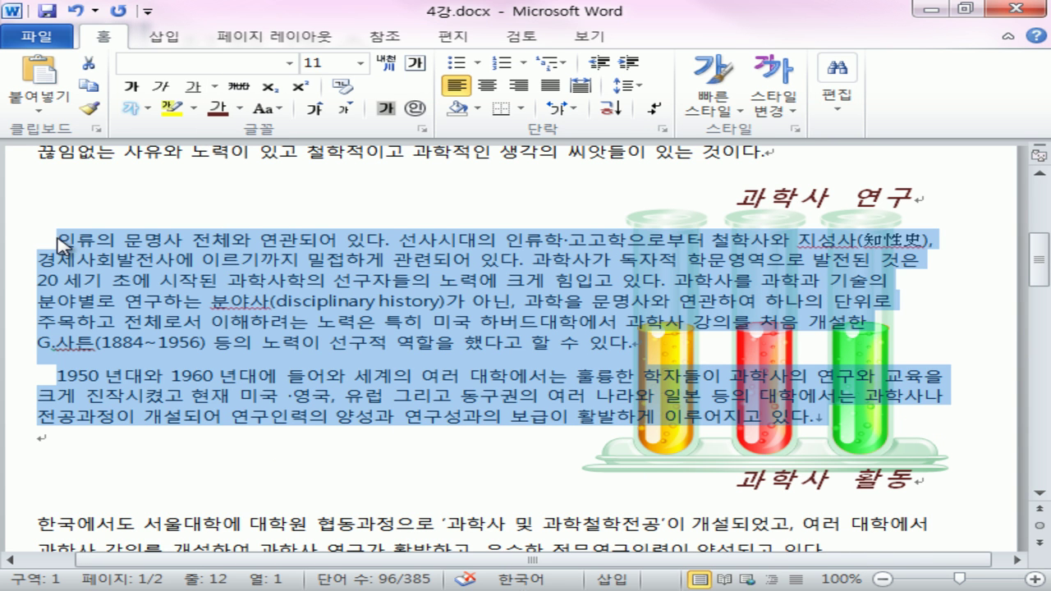
{"action": "left_click_drag", "start_coordinate": [43, 245], "coordinate": [53, 245]}
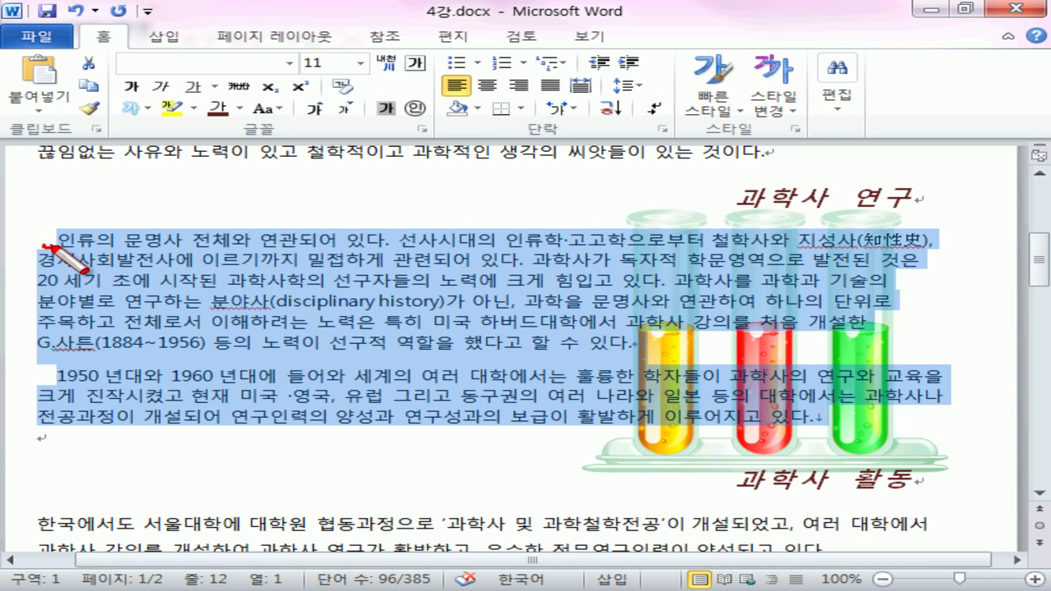
{"action": "mouse_move", "coordinate": [38, 376]}
{"action": "left_mouse_down"}
{"action": "mouse_move", "coordinate": [45, 383]}
{"action": "mouse_move", "coordinate": [55, 371]}
{"action": "left_mouse_up"}
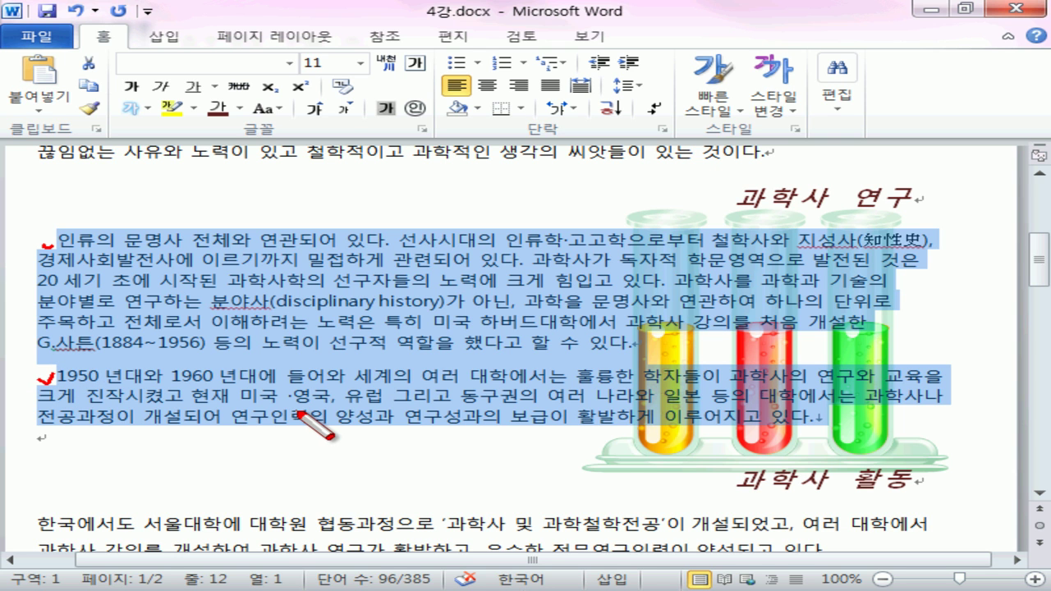
{"action": "mouse_move", "coordinate": [175, 362]}
{"action": "left_mouse_down"}
{"action": "mouse_move", "coordinate": [197, 363]}
{"action": "mouse_move", "coordinate": [200, 380]}
{"action": "left_mouse_up"}
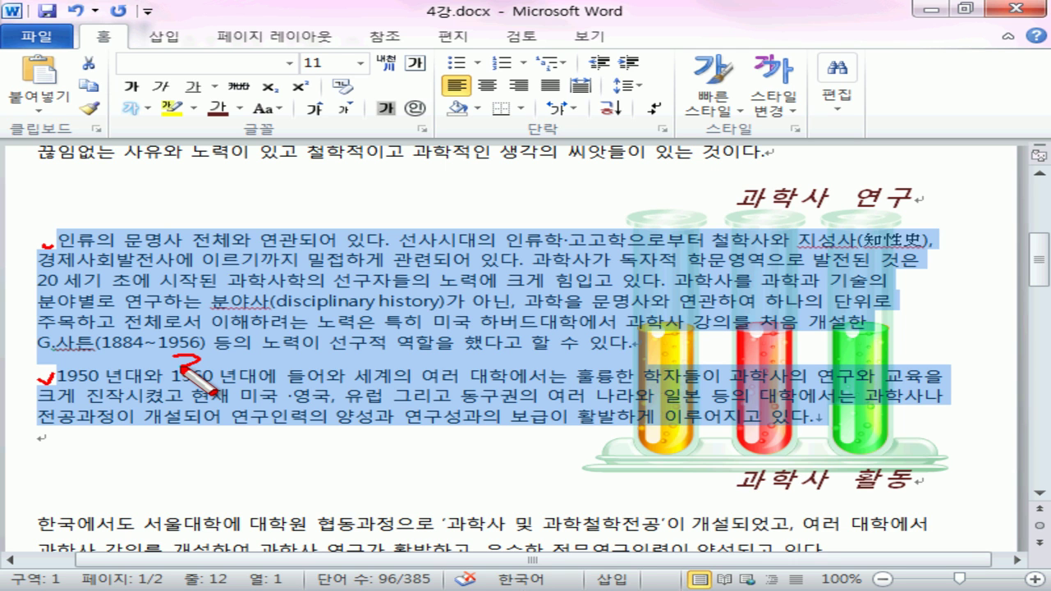
{"action": "mouse_move", "coordinate": [363, 327]}
{"action": "left_mouse_down"}
{"action": "mouse_move", "coordinate": [370, 337]}
{"action": "mouse_move", "coordinate": [423, 312]}
{"action": "left_mouse_up"}
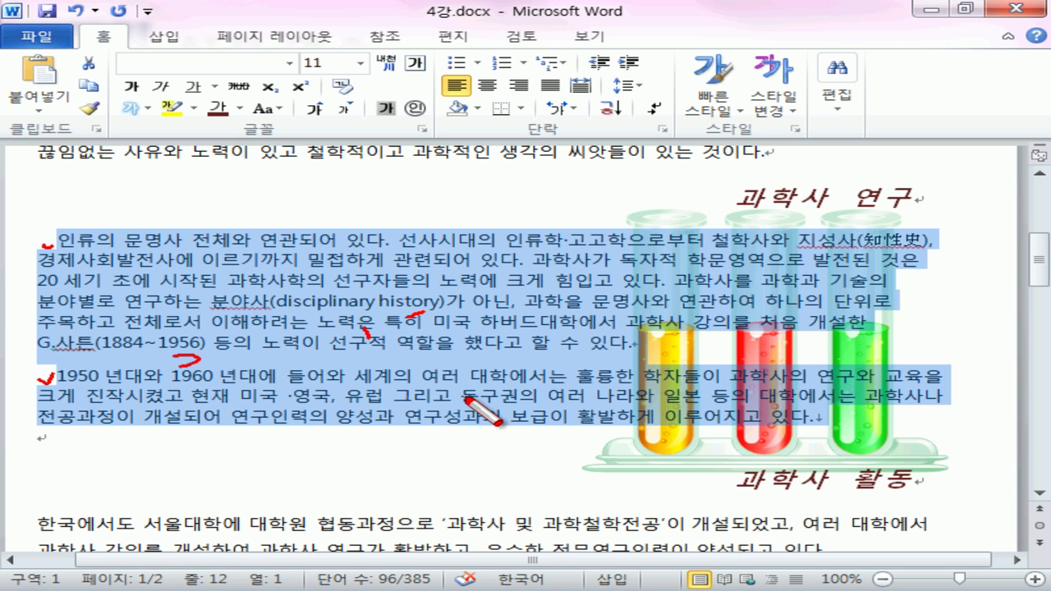
{"action": "key", "text": "Escape"}
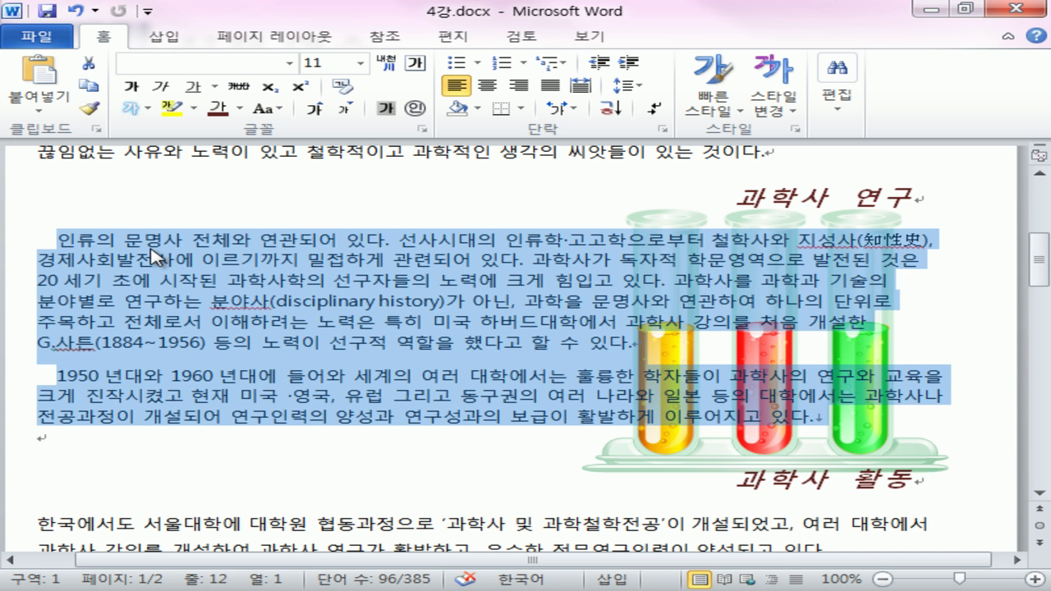
Copy the paragraph formatting of the '과학사 연구' body text onto all body paragraphs under '과학사 활동' with Format Painter.
{"action": "left_click", "coordinate": [92, 109]}
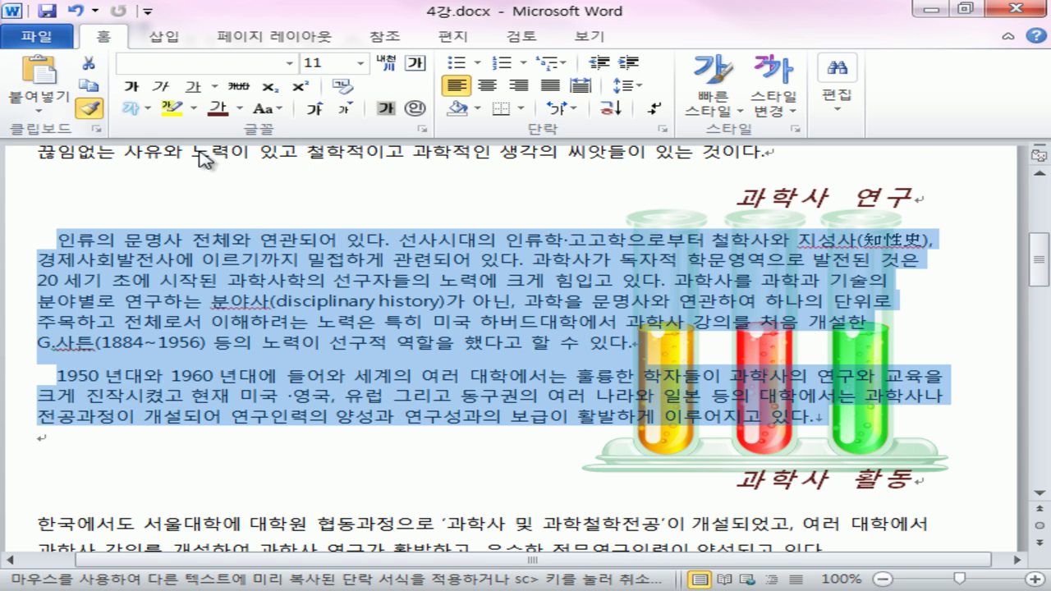
{"action": "scroll", "coordinate": [645, 401], "scroll_direction": "down", "scroll_amount": 2}
{"action": "scroll", "coordinate": [633, 396], "scroll_direction": "down", "scroll_amount": 2}
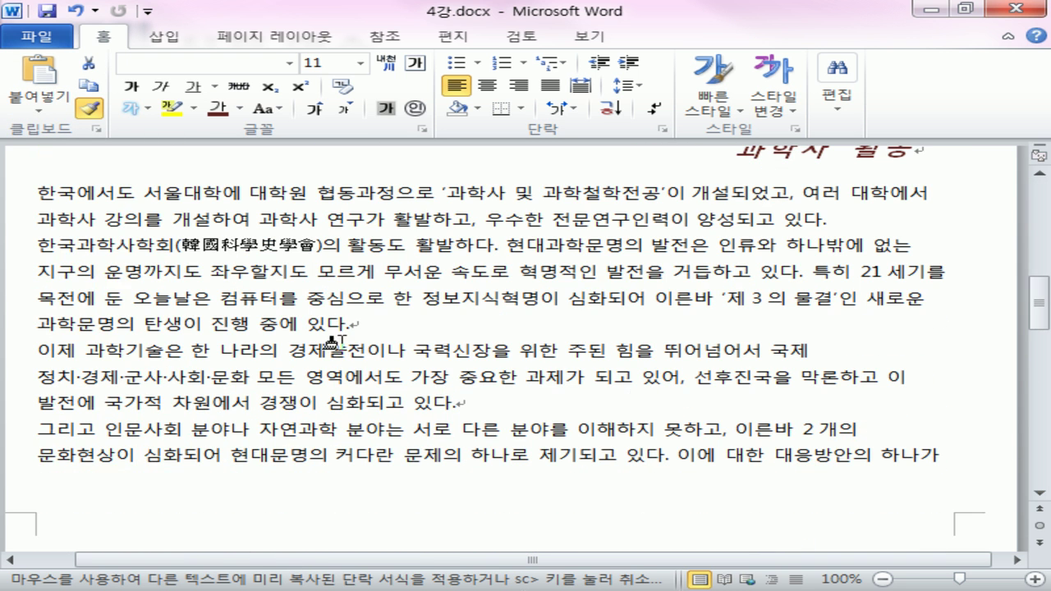
{"action": "mouse_move", "coordinate": [38, 193]}
{"action": "left_mouse_down"}
{"action": "mouse_move", "coordinate": [575, 245]}
{"action": "mouse_move", "coordinate": [814, 429]}
{"action": "mouse_move", "coordinate": [850, 493]}
{"action": "mouse_move", "coordinate": [858, 489]}
{"action": "left_mouse_up"}
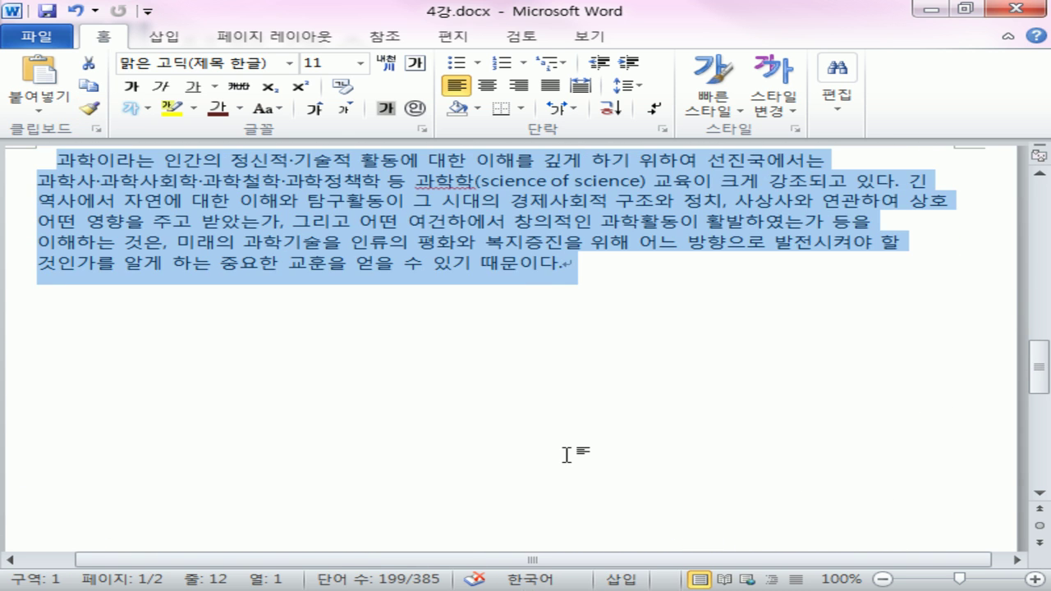
{"action": "scroll", "coordinate": [567, 456], "scroll_direction": "up", "scroll_amount": 4}
{"action": "scroll", "coordinate": [569, 462], "scroll_direction": "up", "scroll_amount": 5}
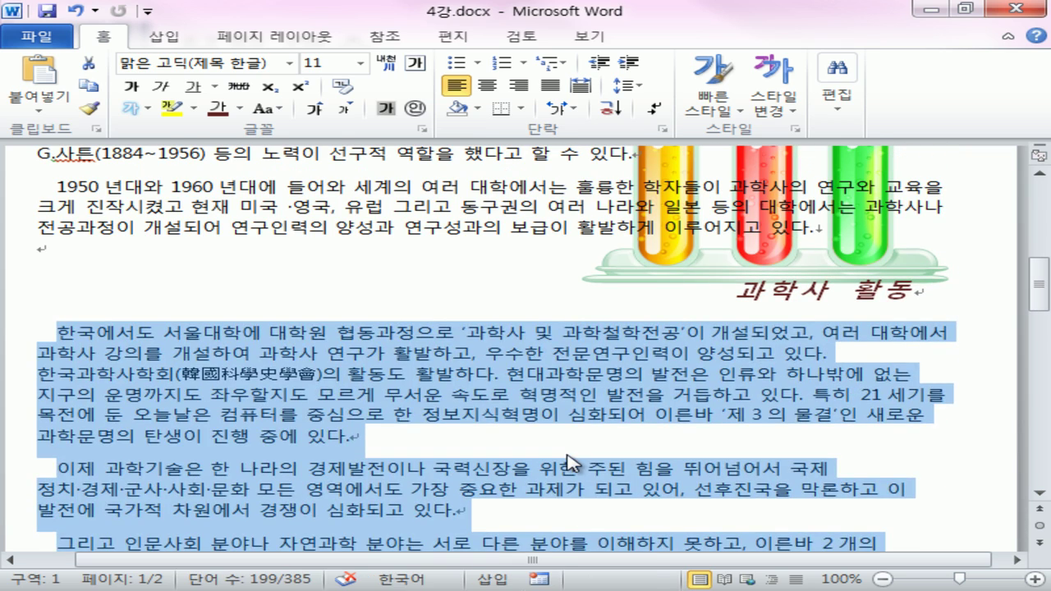
{"action": "left_click", "coordinate": [731, 435]}
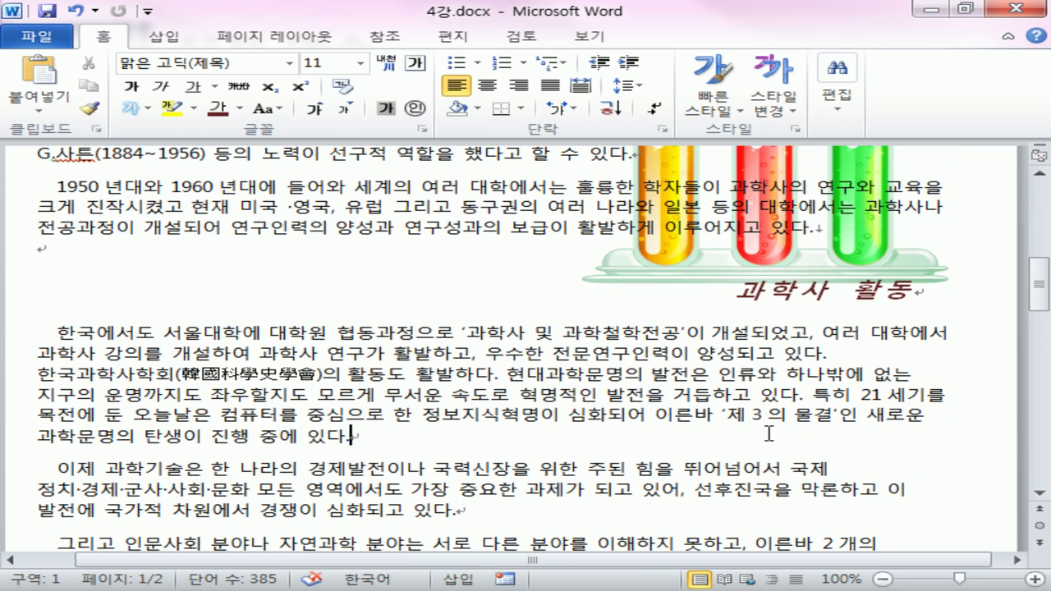
{"action": "scroll", "coordinate": [804, 447], "scroll_direction": "up", "scroll_amount": 10}
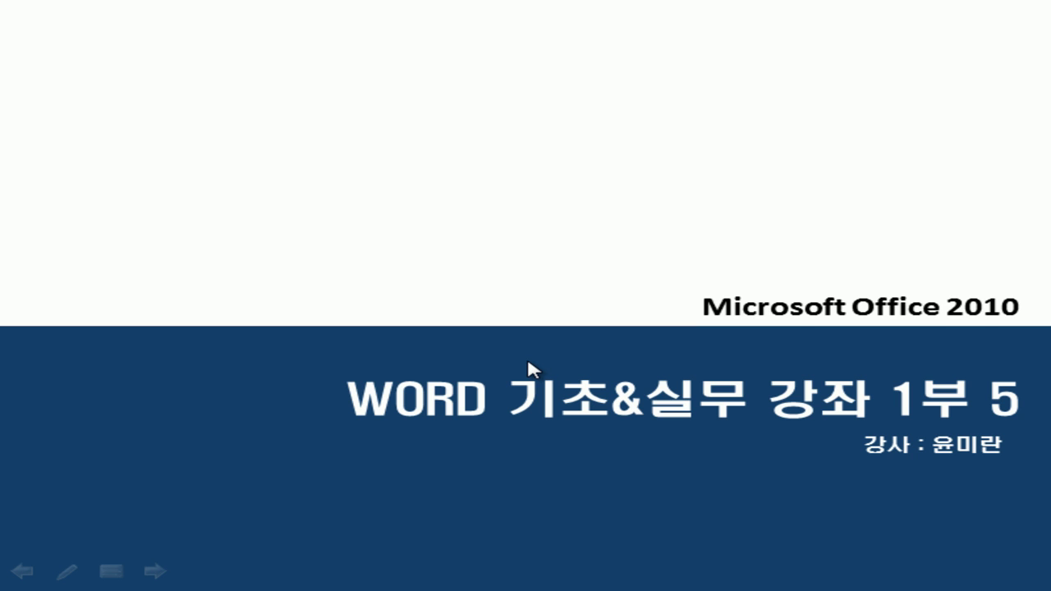
{"action": "left_click", "coordinate": [527, 361]}
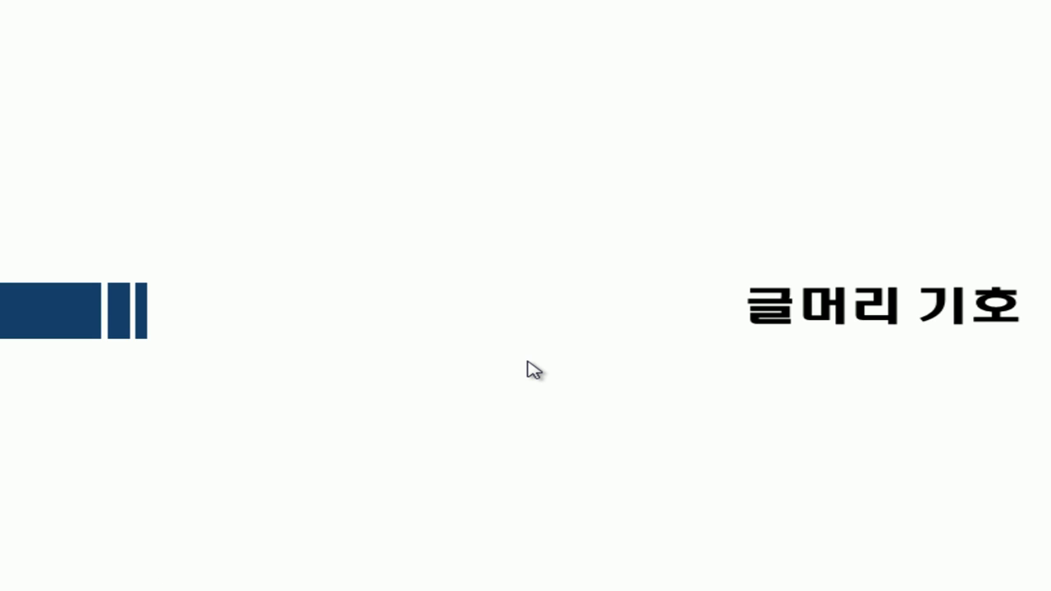
{"action": "left_click", "coordinate": [527, 361]}
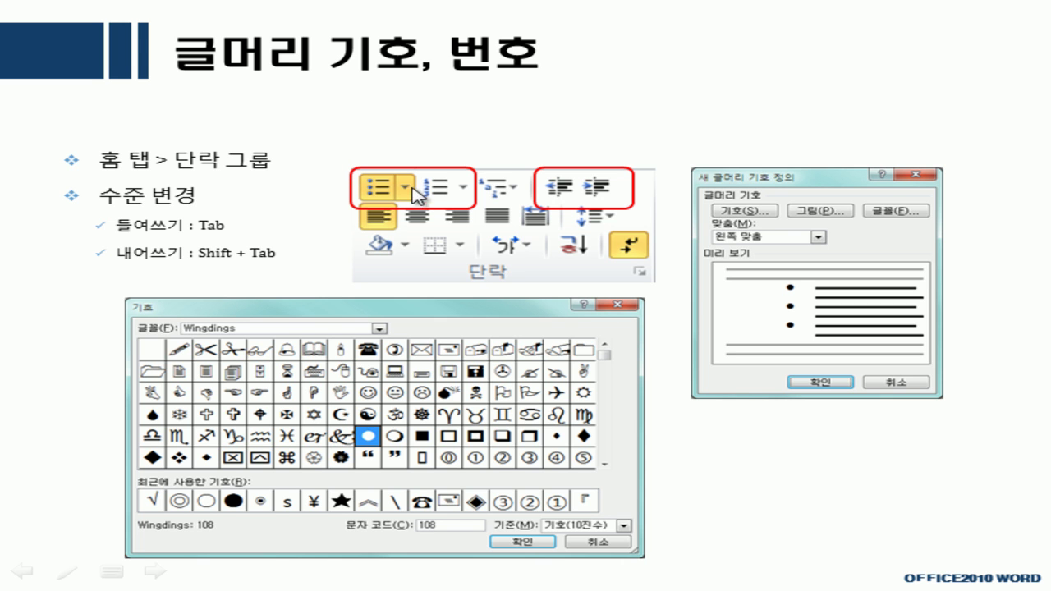
{"action": "key", "text": "ctrl+p"}
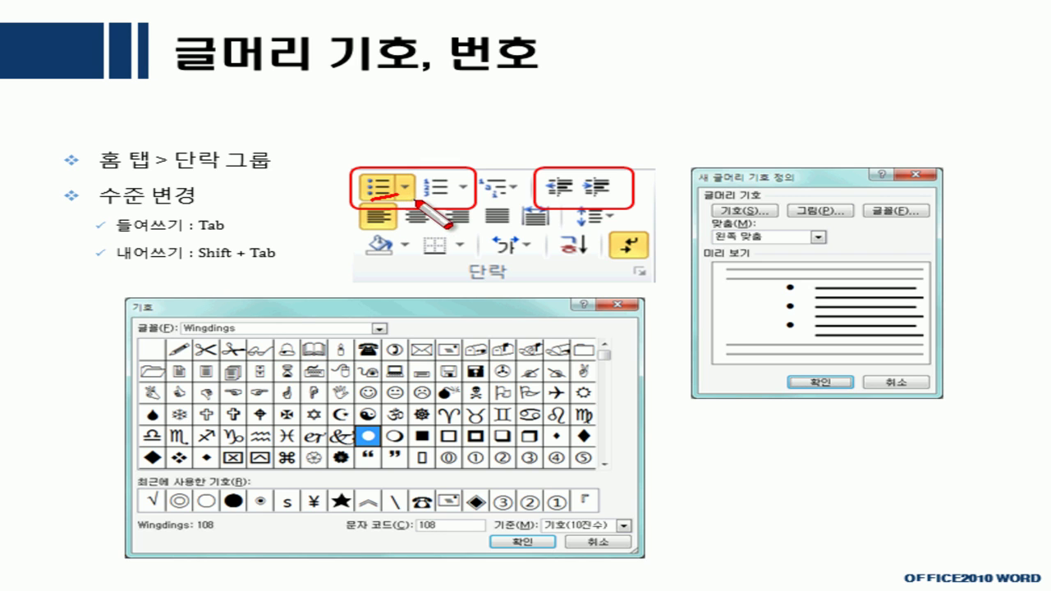
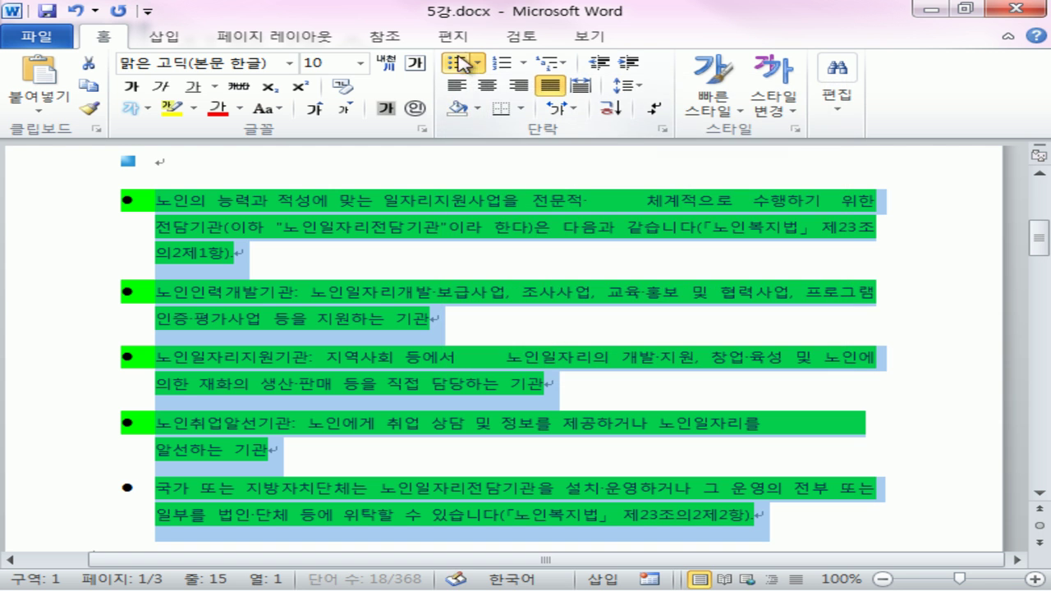
Define a new bullet for the five selected paragraphs using the Wingdings sad-face symbol (문자 코드 76).
{"action": "left_click", "coordinate": [477, 63]}
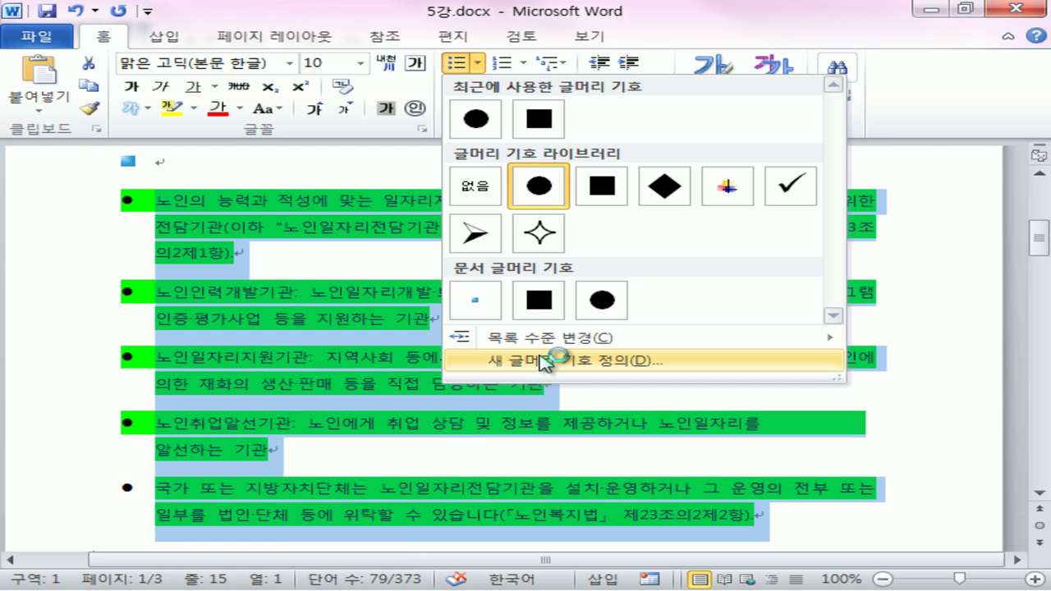
{"action": "left_click", "coordinate": [542, 361]}
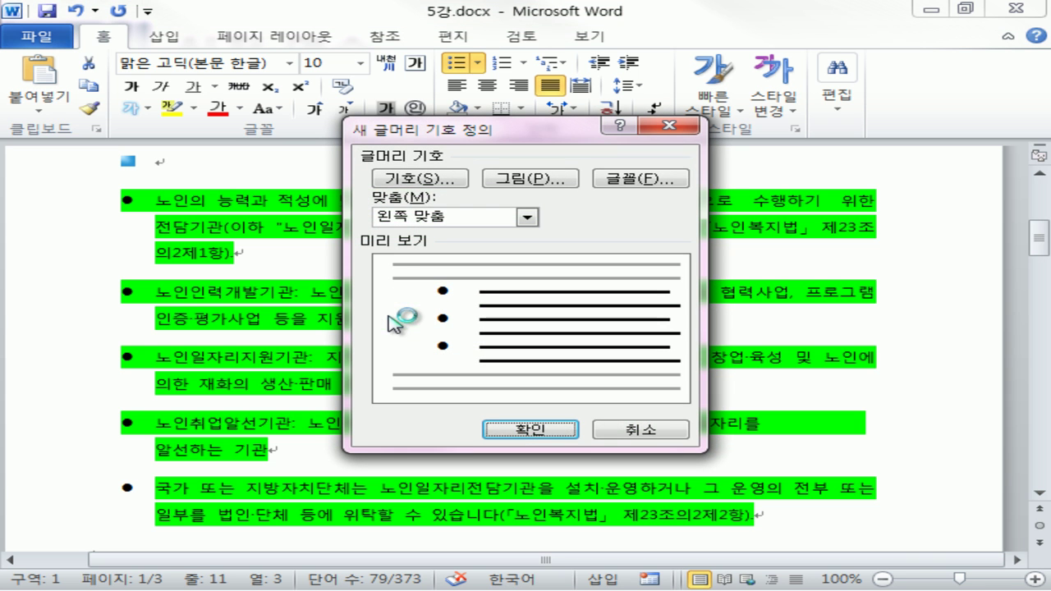
{"action": "left_click", "coordinate": [406, 181]}
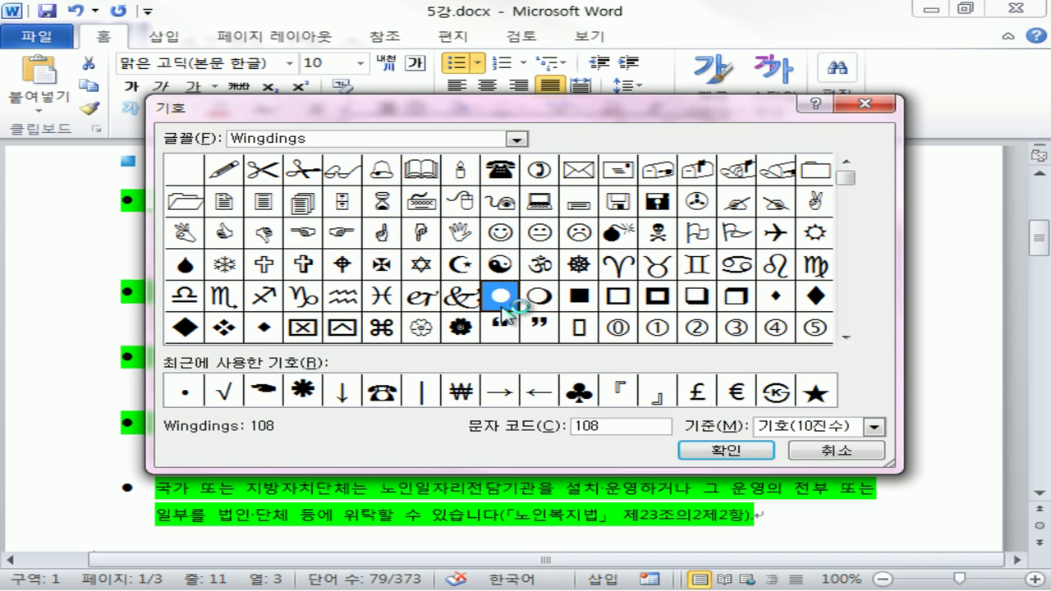
{"action": "left_click", "coordinate": [579, 234]}
{"action": "left_click", "coordinate": [700, 450]}
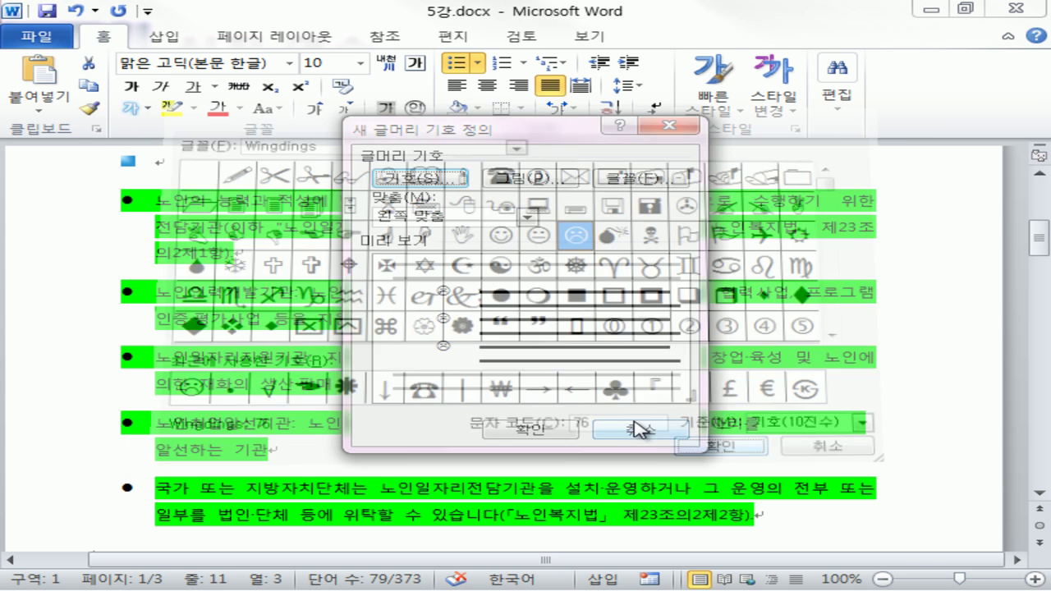
{"action": "left_click", "coordinate": [561, 431]}
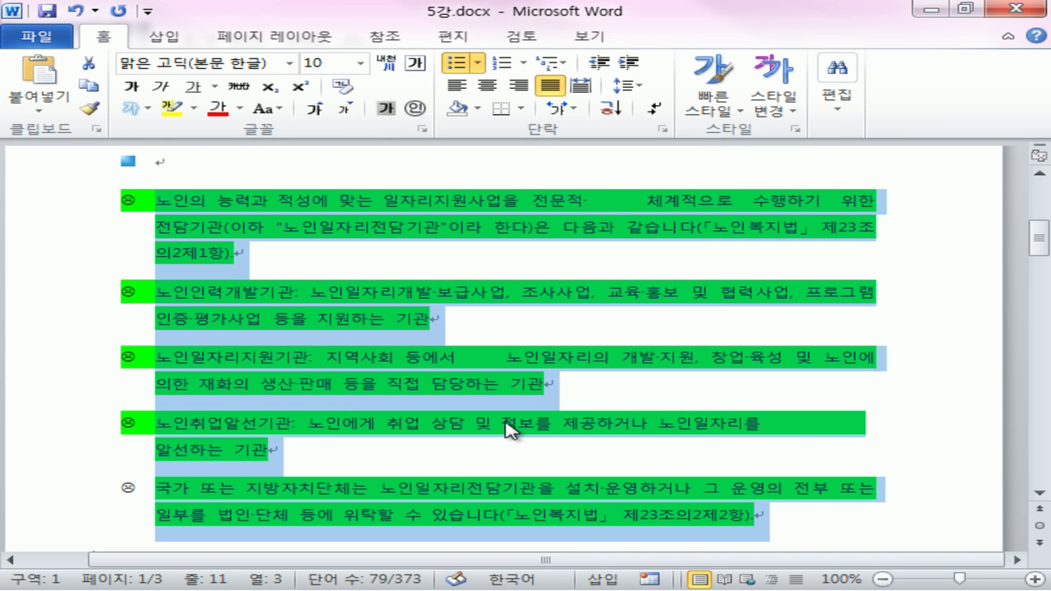
Define a new picture bullet for the five selected paragraphs by importing 3278.JPG from the picture library.
{"action": "left_click", "coordinate": [477, 64]}
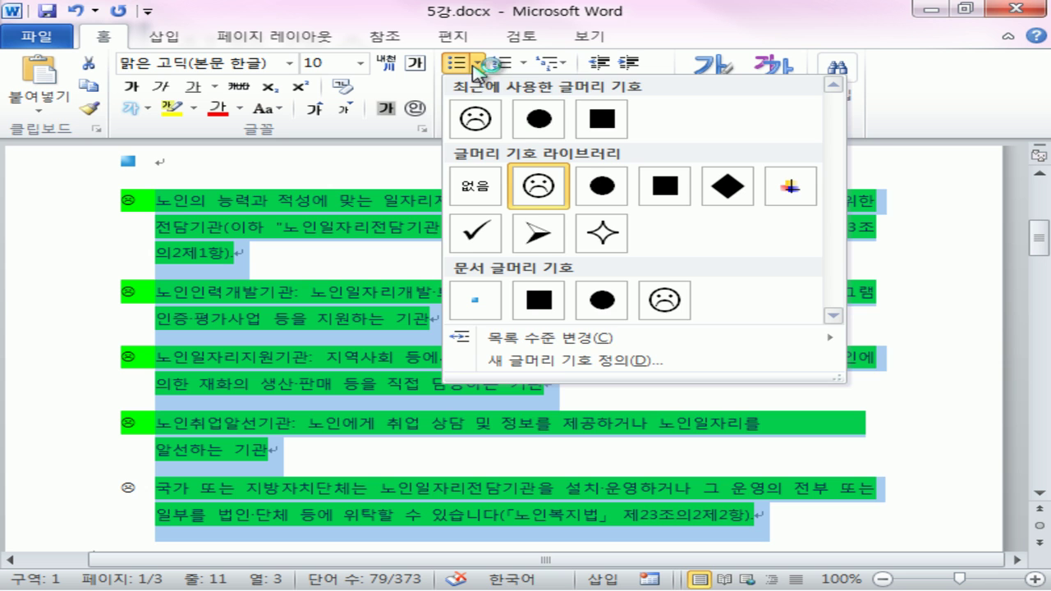
{"action": "left_click", "coordinate": [558, 359]}
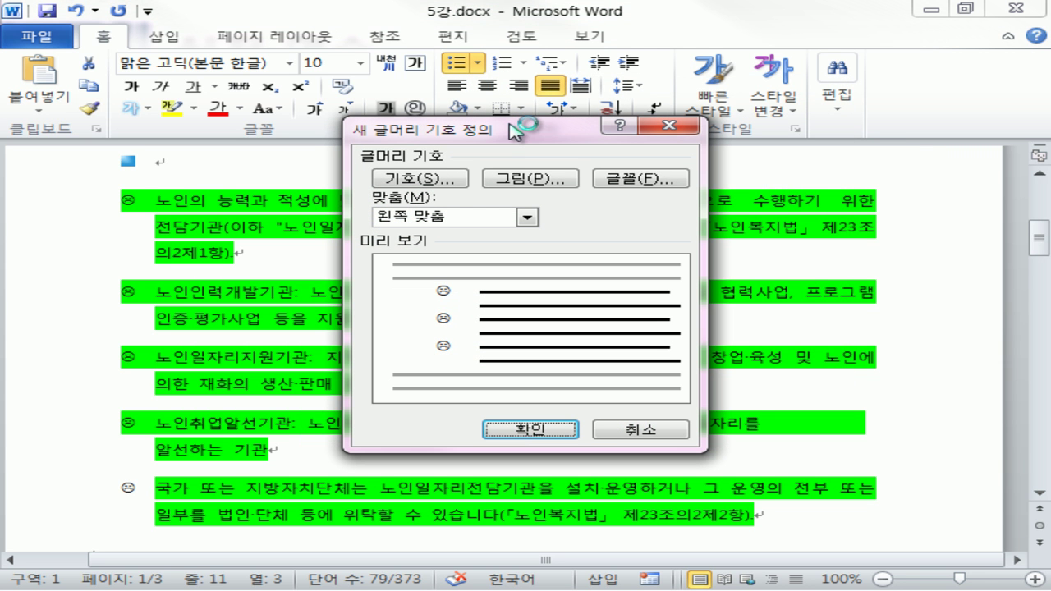
{"action": "left_click", "coordinate": [526, 177]}
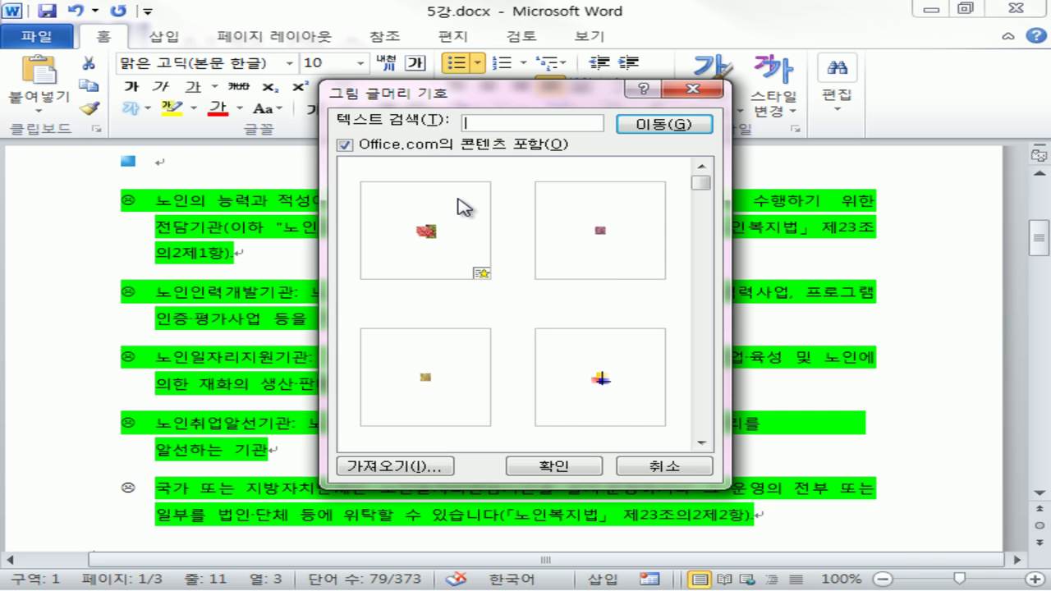
{"action": "left_click", "coordinate": [464, 207]}
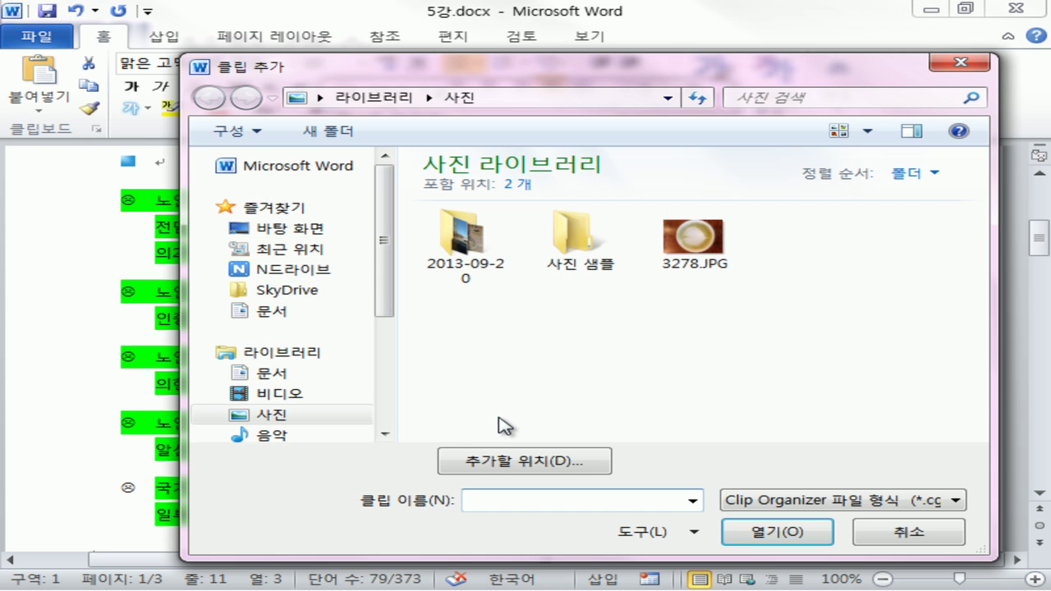
{"action": "double_click", "coordinate": [693, 239]}
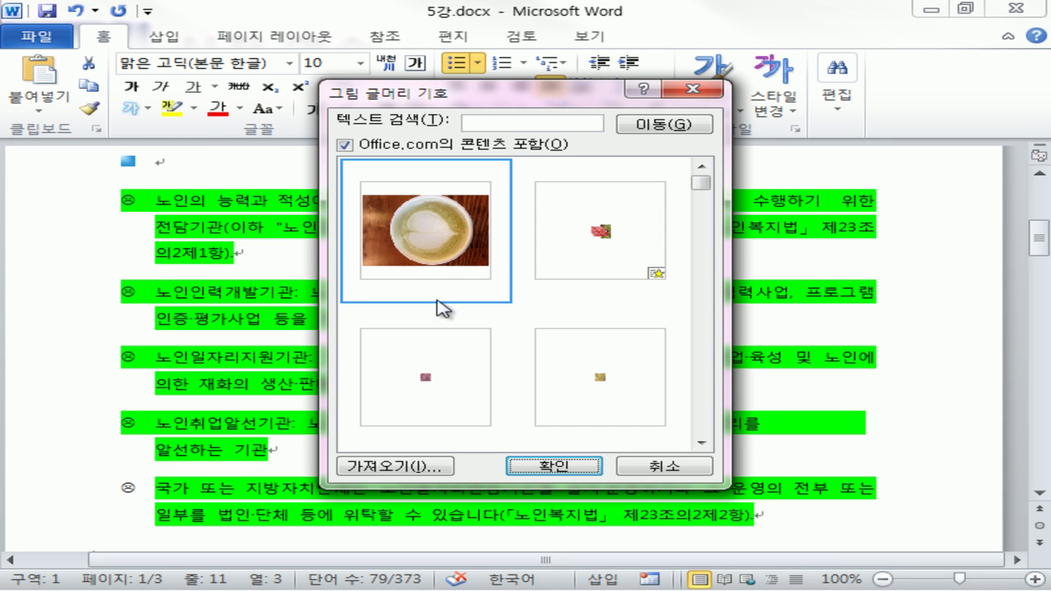
{"action": "left_click", "coordinate": [545, 467]}
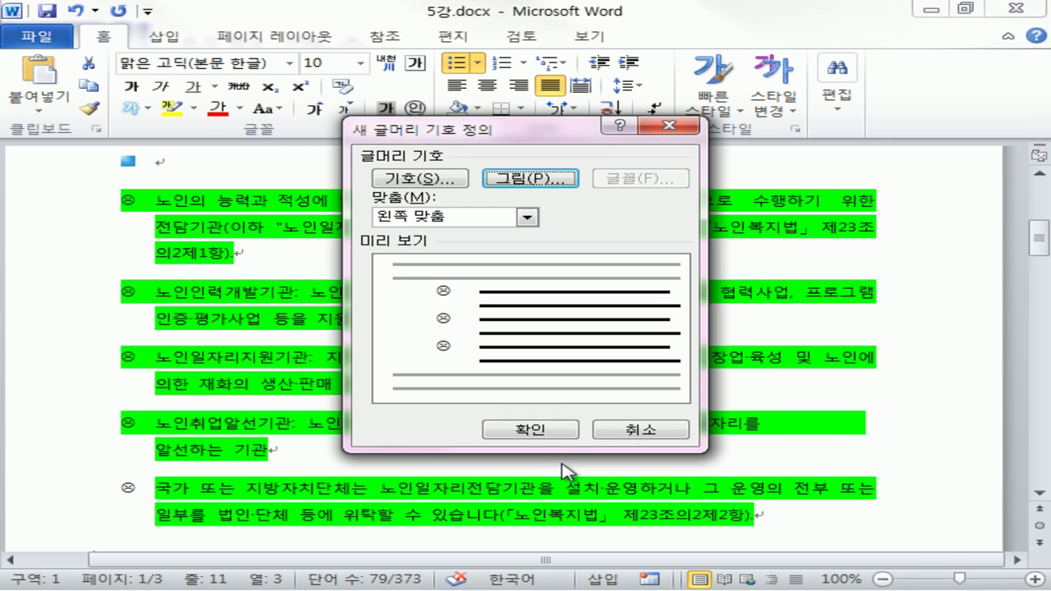
{"action": "left_click", "coordinate": [540, 432]}
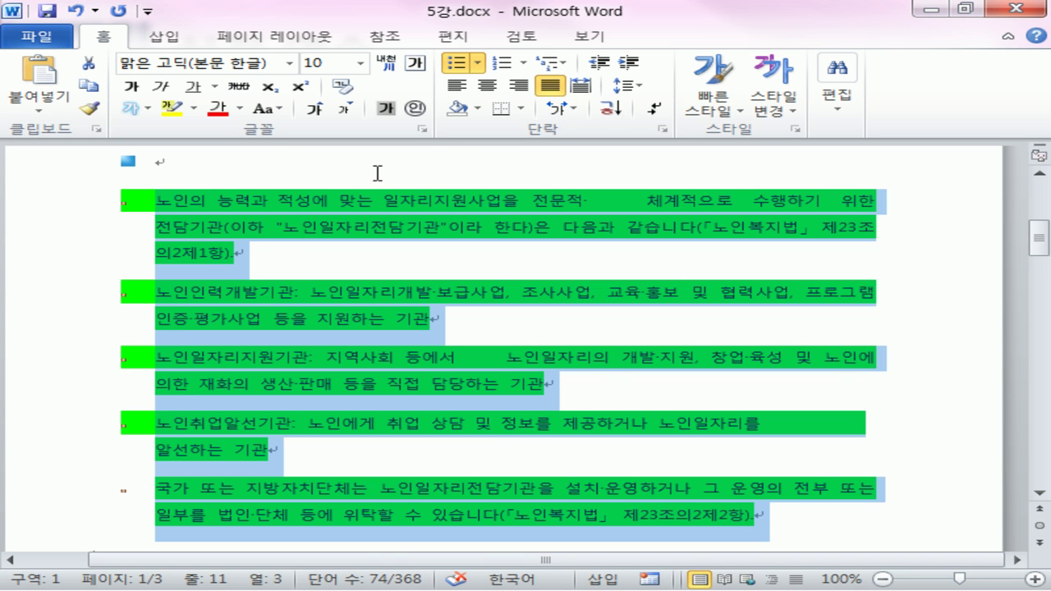
Number the five selected paragraphs in the 가) 나) 다) style and define a new number format that reads 가>.
{"action": "left_click", "coordinate": [523, 63]}
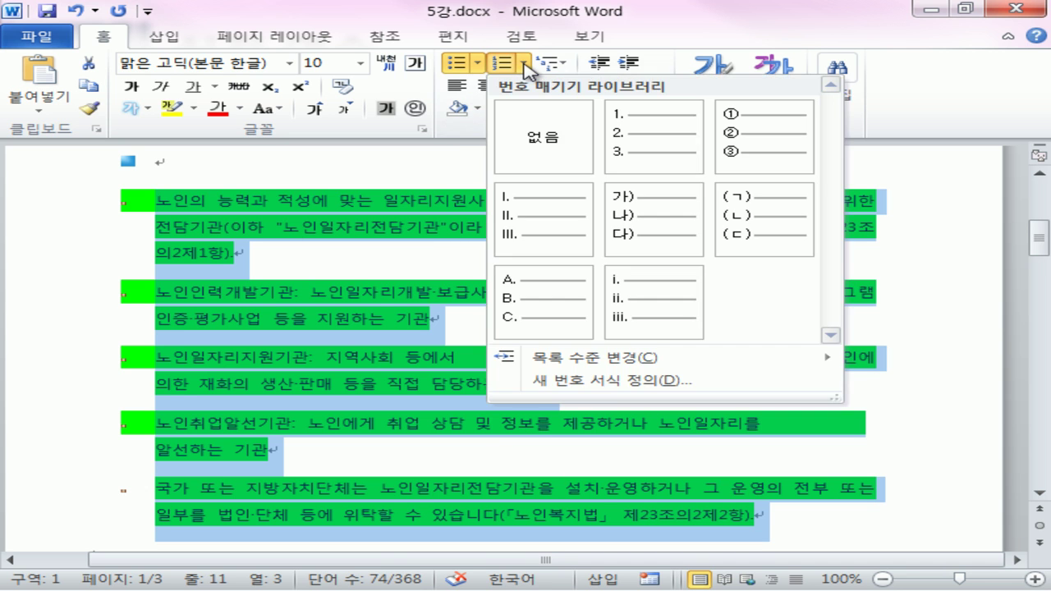
{"action": "left_click", "coordinate": [630, 223]}
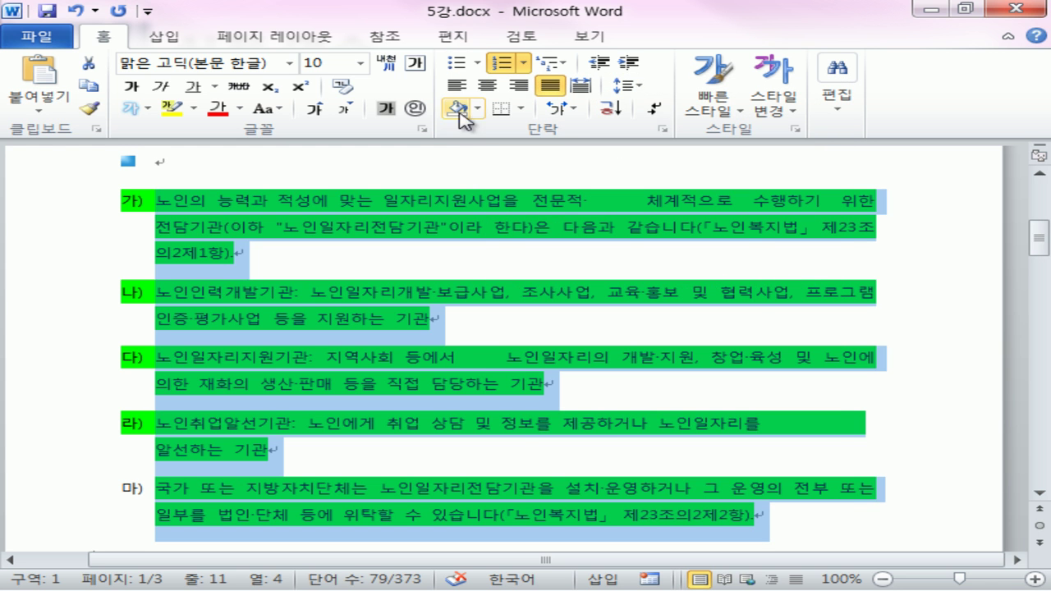
{"action": "left_click", "coordinate": [523, 63]}
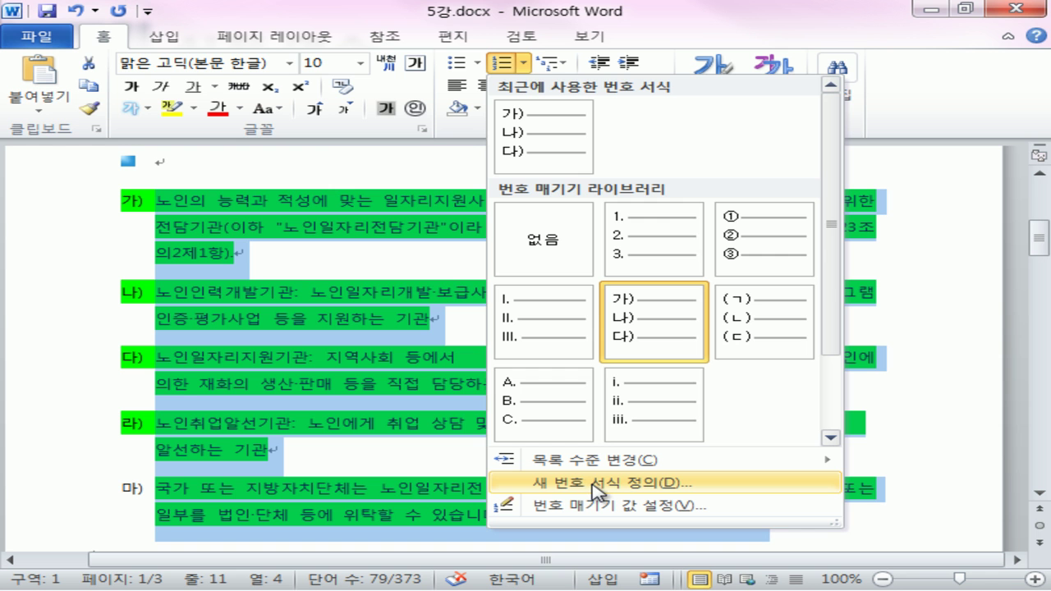
{"action": "left_click", "coordinate": [597, 486]}
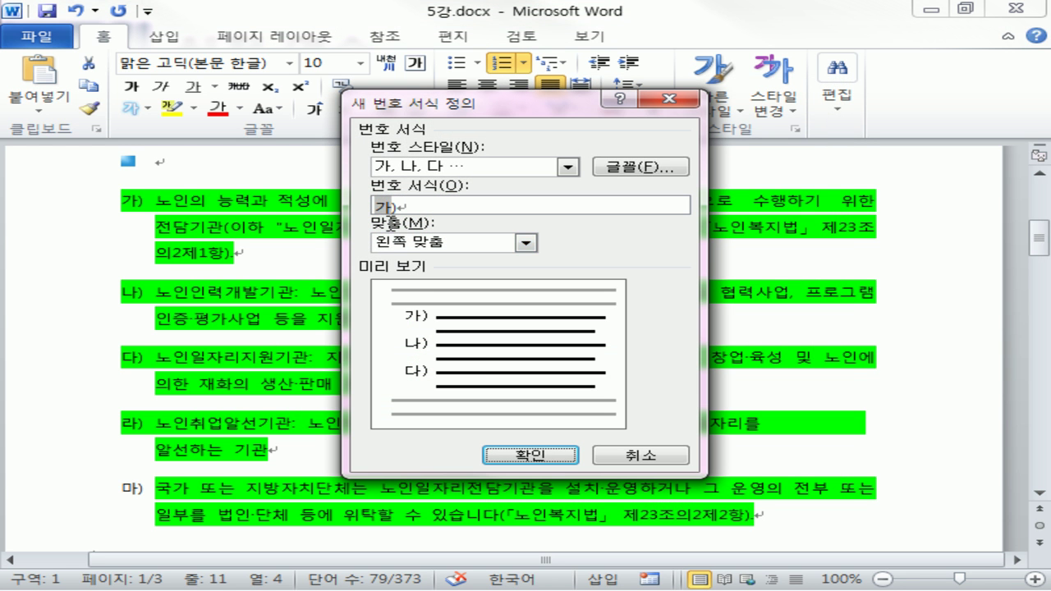
{"action": "left_click", "coordinate": [392, 203]}
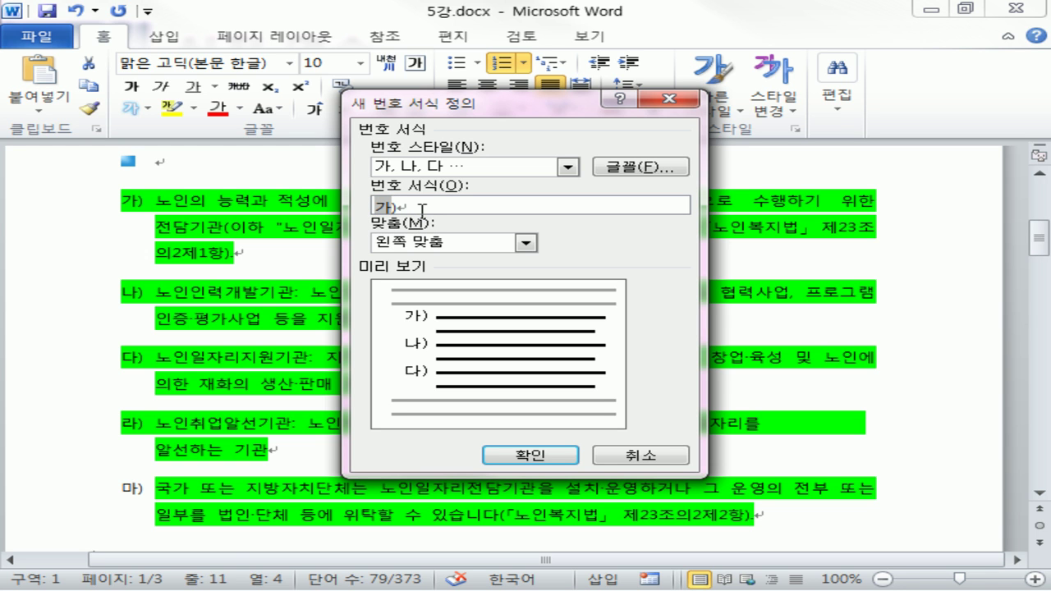
{"action": "key", "text": "BackSpace"}
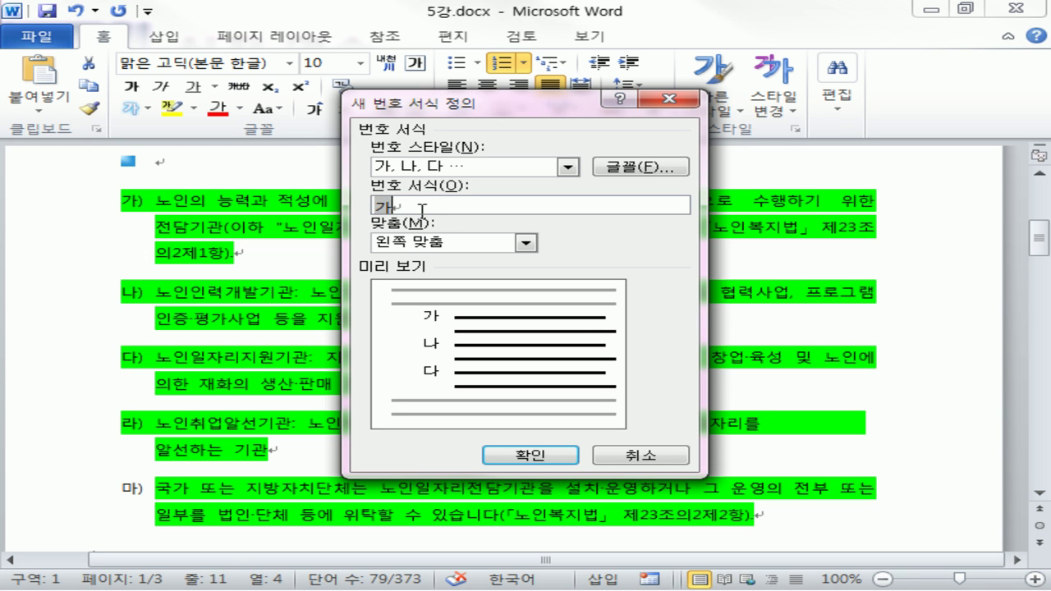
{"action": "type", "text": ">"}
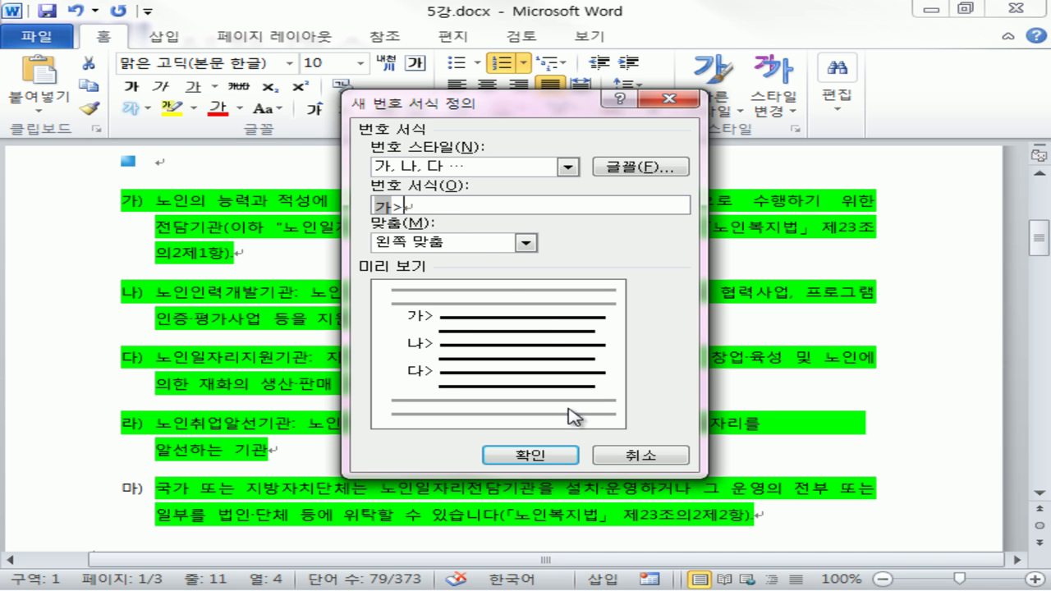
{"action": "left_click", "coordinate": [549, 457]}
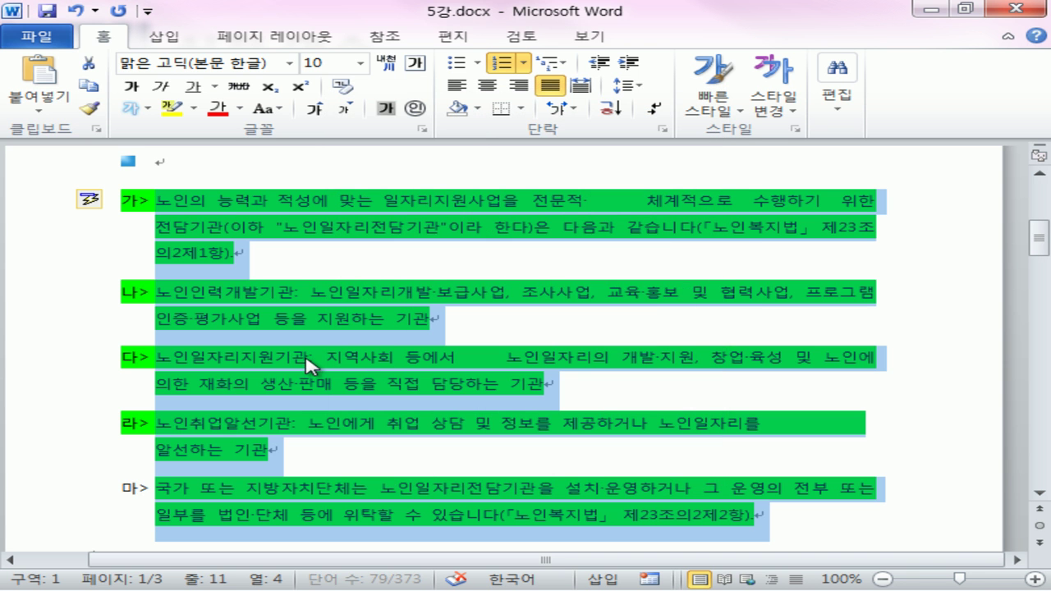
Set the five selected paragraphs' numbering to start a new list at 다.
{"action": "left_click", "coordinate": [524, 64]}
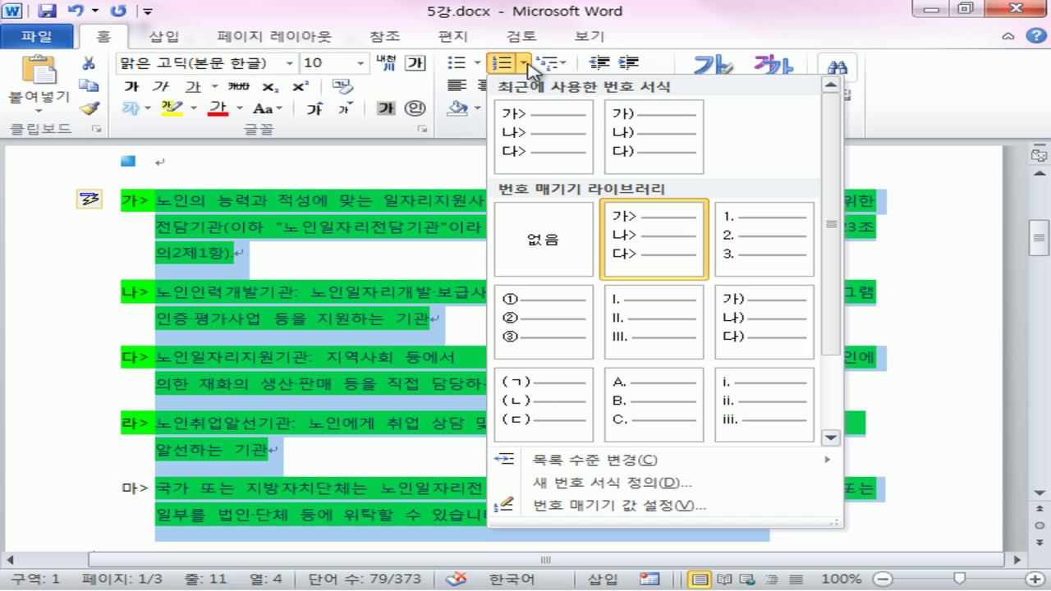
{"action": "left_click", "coordinate": [581, 508]}
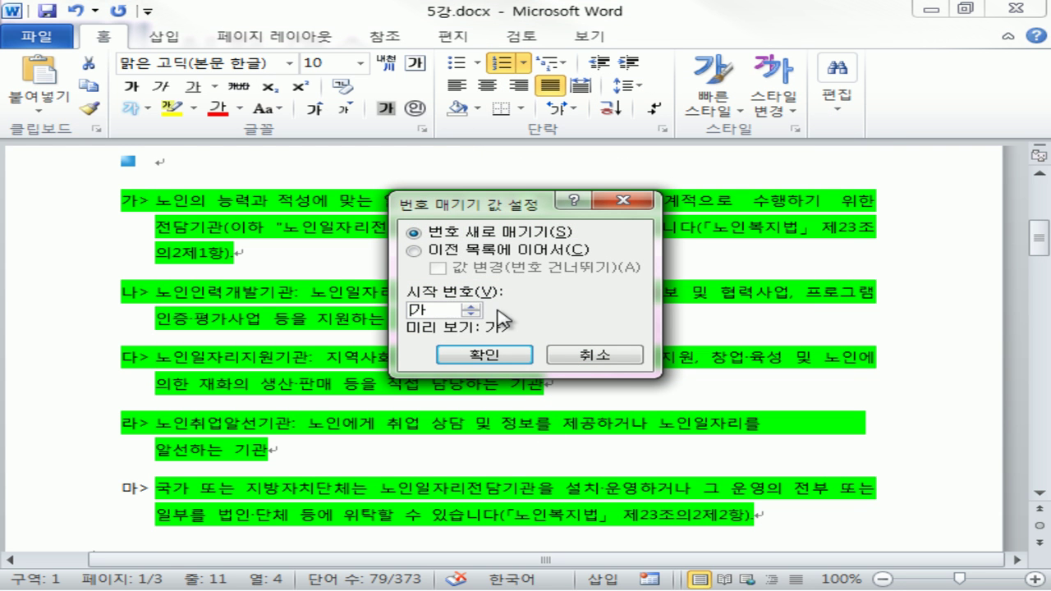
{"action": "left_click", "coordinate": [483, 354]}
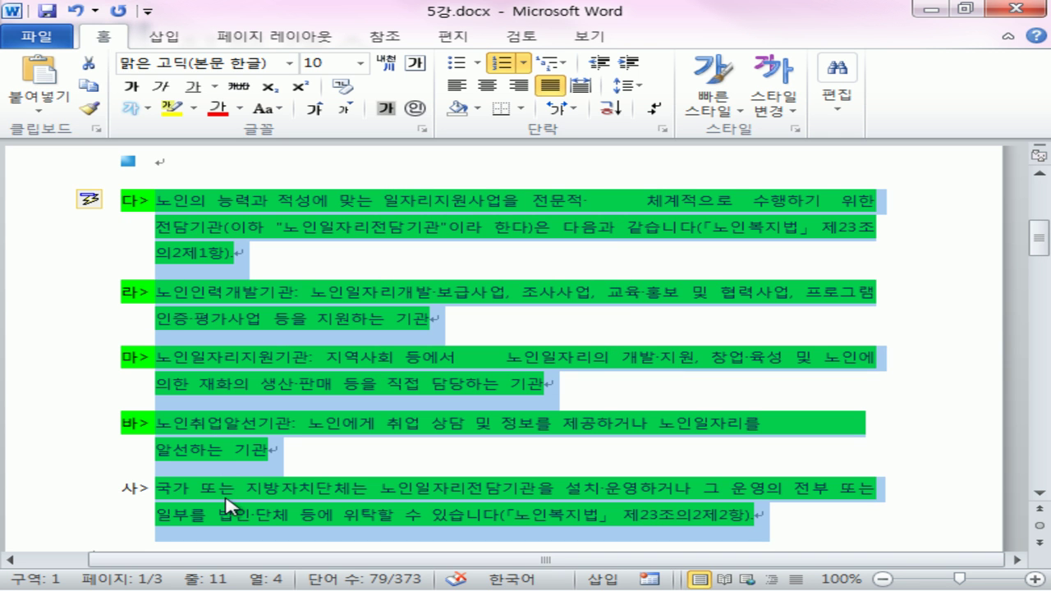
{"action": "left_click", "coordinate": [264, 479]}
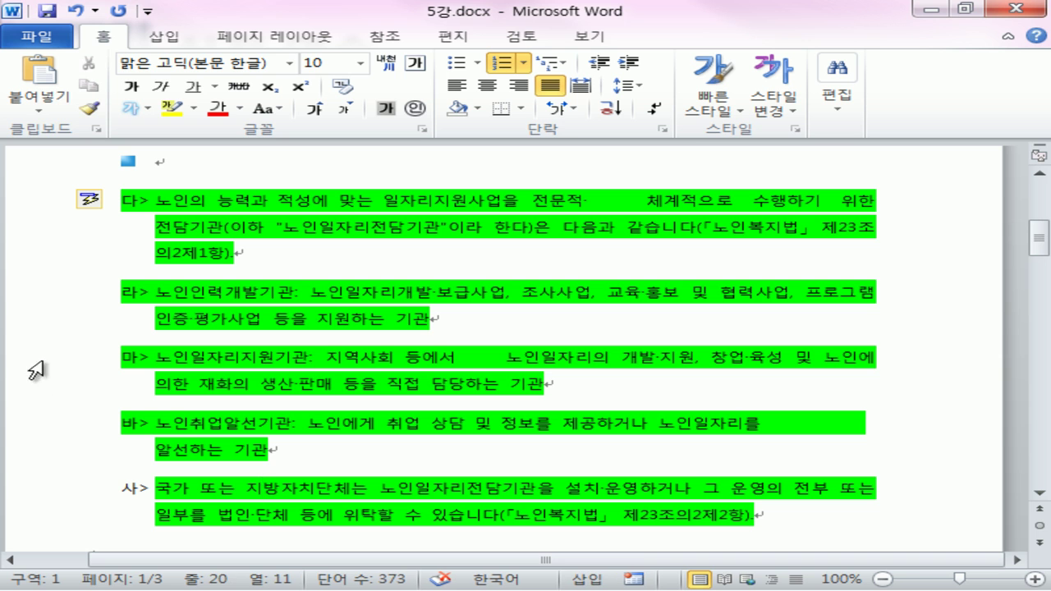
Demote the 노인인력개발기관 and 노인일자리지원기관 paragraphs one list level and number them in the ①②③ style.
{"action": "left_click_drag", "start_coordinate": [95, 304], "coordinate": [599, 378]}
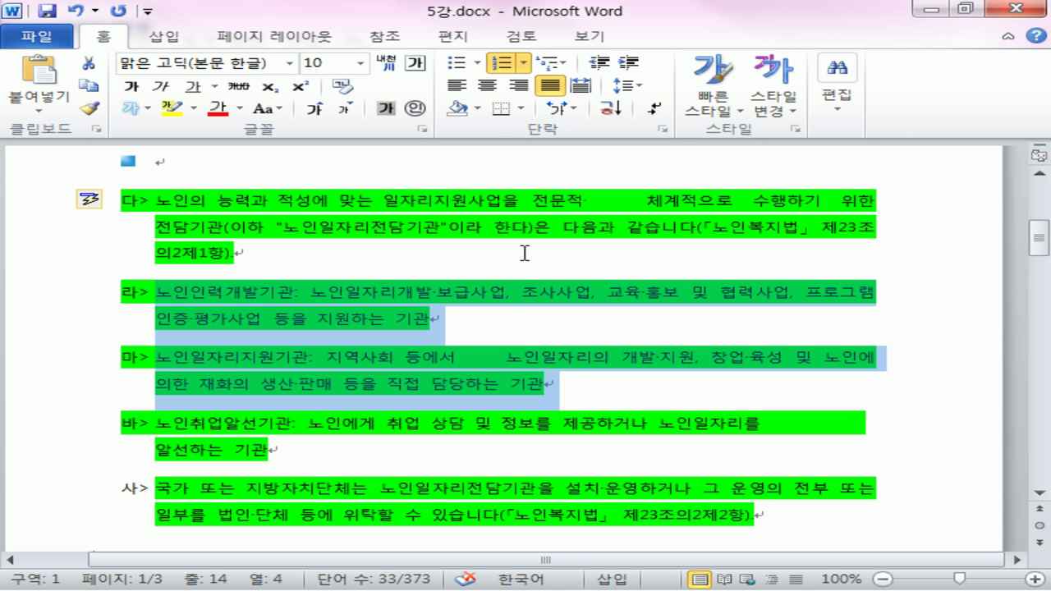
{"action": "left_click", "coordinate": [626, 66]}
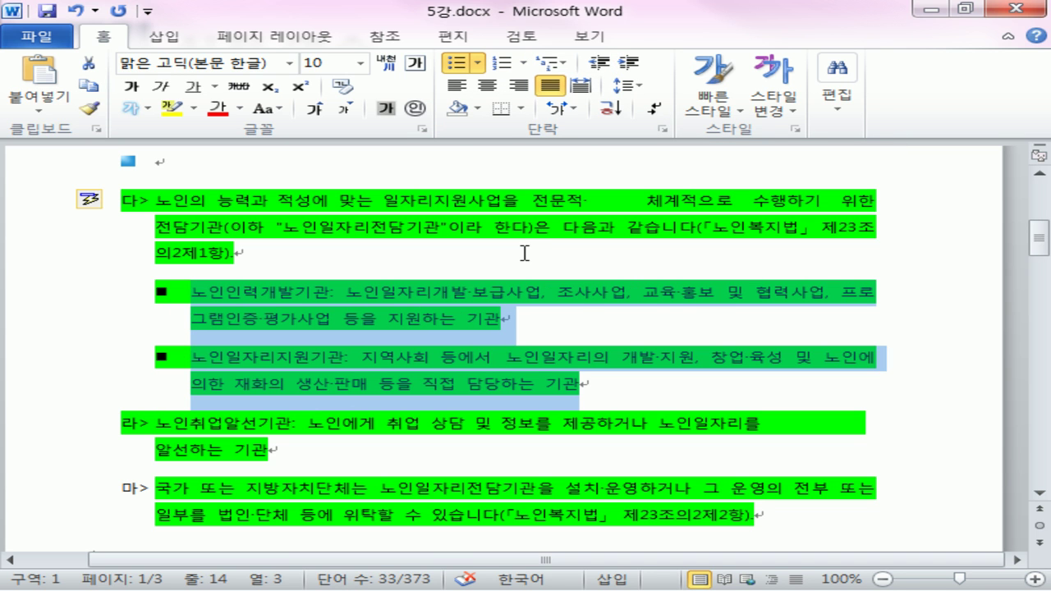
{"action": "left_click", "coordinate": [602, 66]}
{"action": "left_click", "coordinate": [624, 65]}
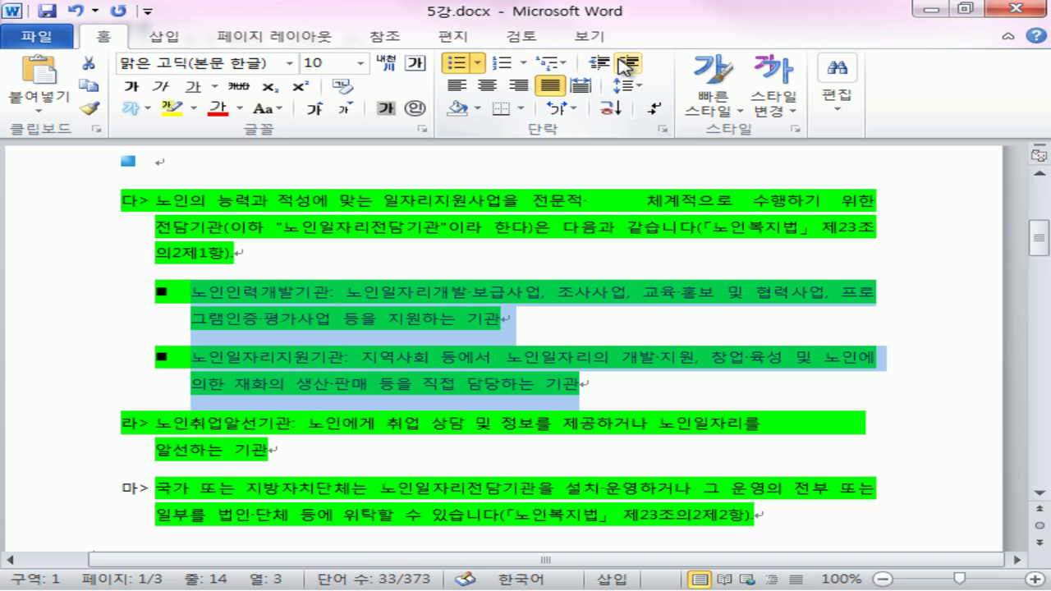
{"action": "left_click", "coordinate": [603, 66]}
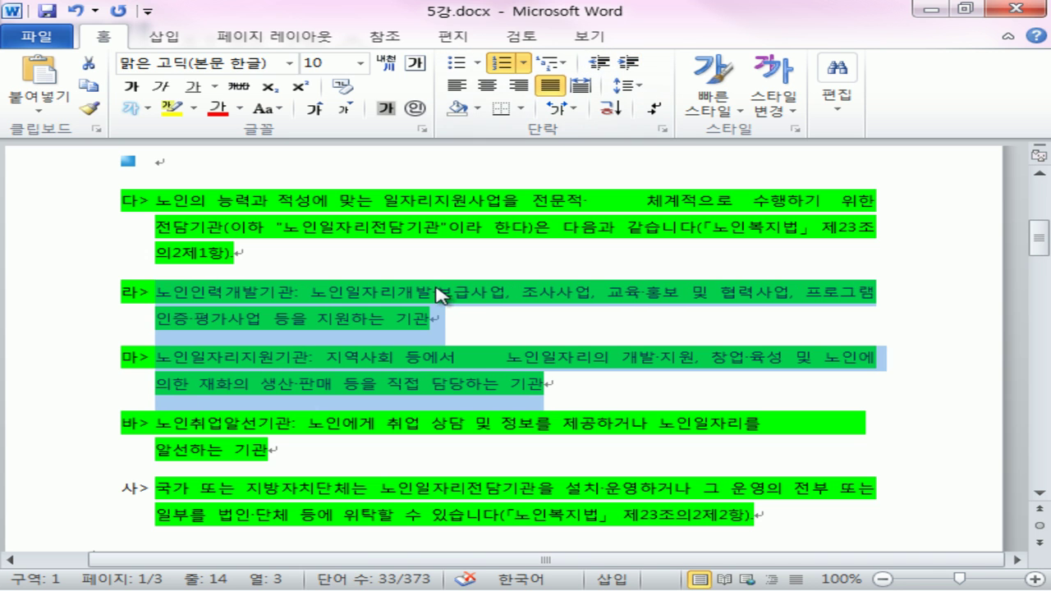
{"action": "key", "text": "ctrl+z"}
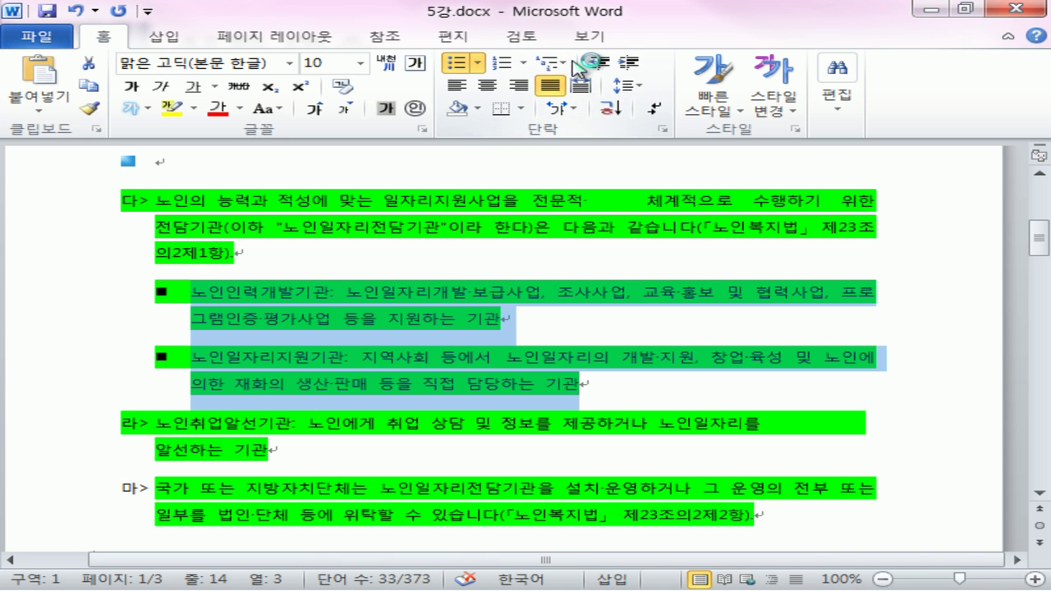
{"action": "left_click", "coordinate": [525, 65]}
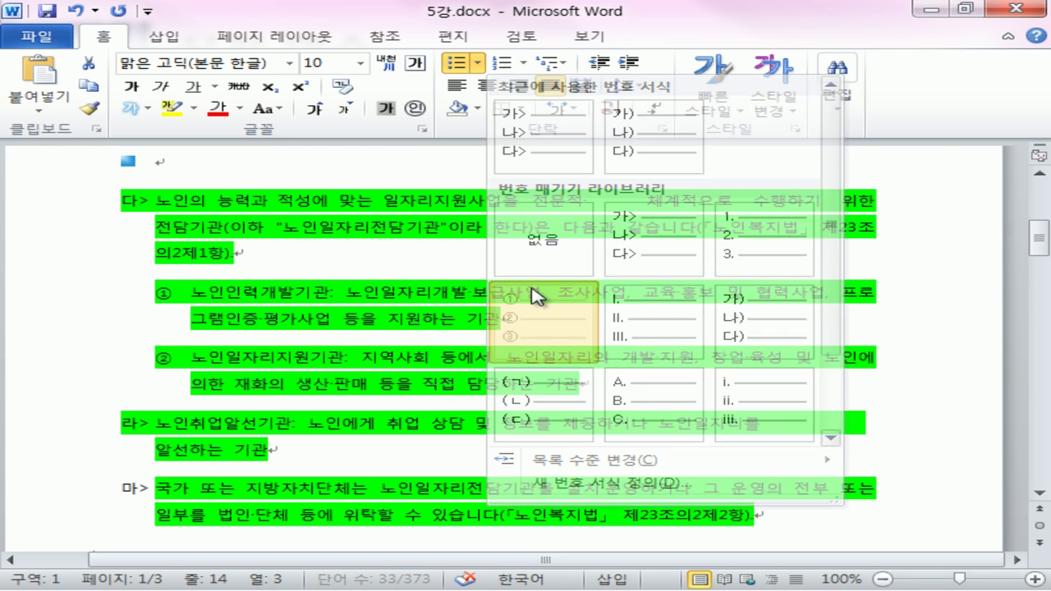
{"action": "left_click", "coordinate": [538, 316]}
Define a new list style for the five numbered paragraphs with level 2 in the 01, 02, 03 number style.
{"action": "left_click_drag", "start_coordinate": [74, 208], "coordinate": [815, 513]}
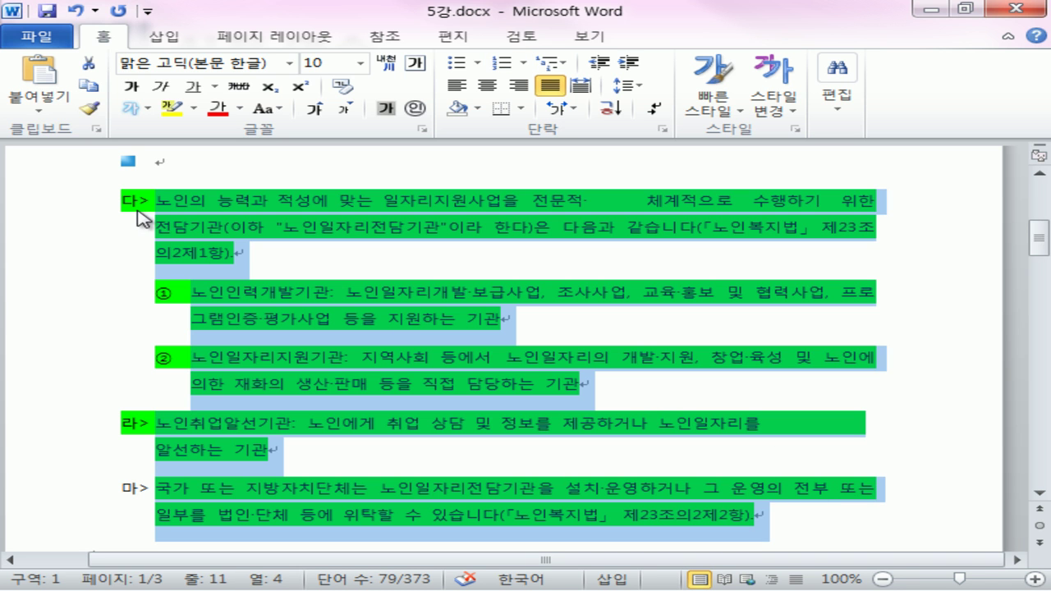
{"action": "left_click", "coordinate": [563, 66]}
{"action": "mouse_move", "coordinate": [622, 367]}
{"action": "mouse_move", "coordinate": [618, 425]}
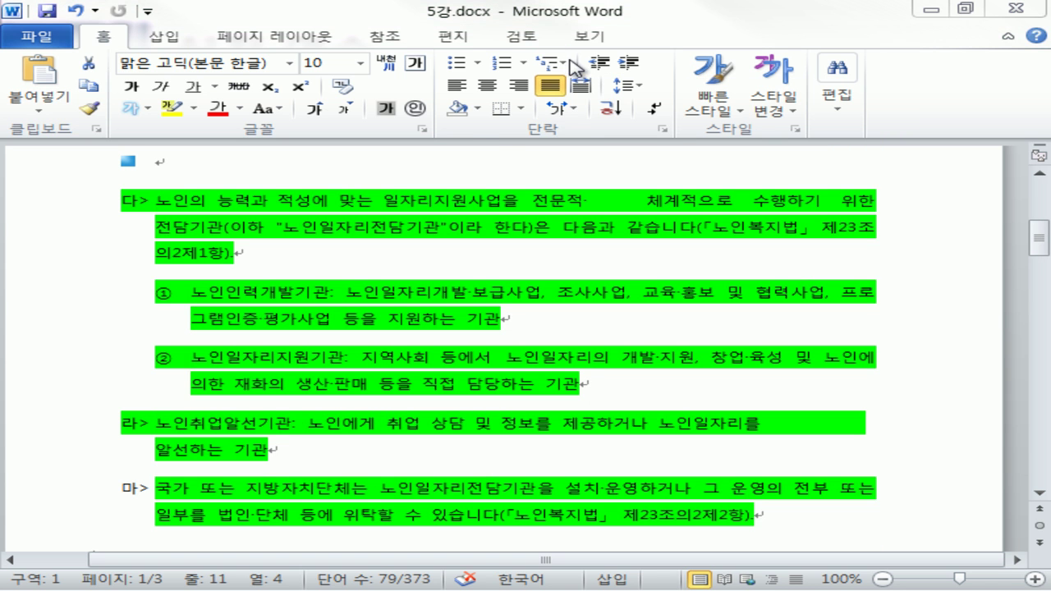
{"action": "left_click", "coordinate": [568, 68]}
{"action": "left_click", "coordinate": [568, 67]}
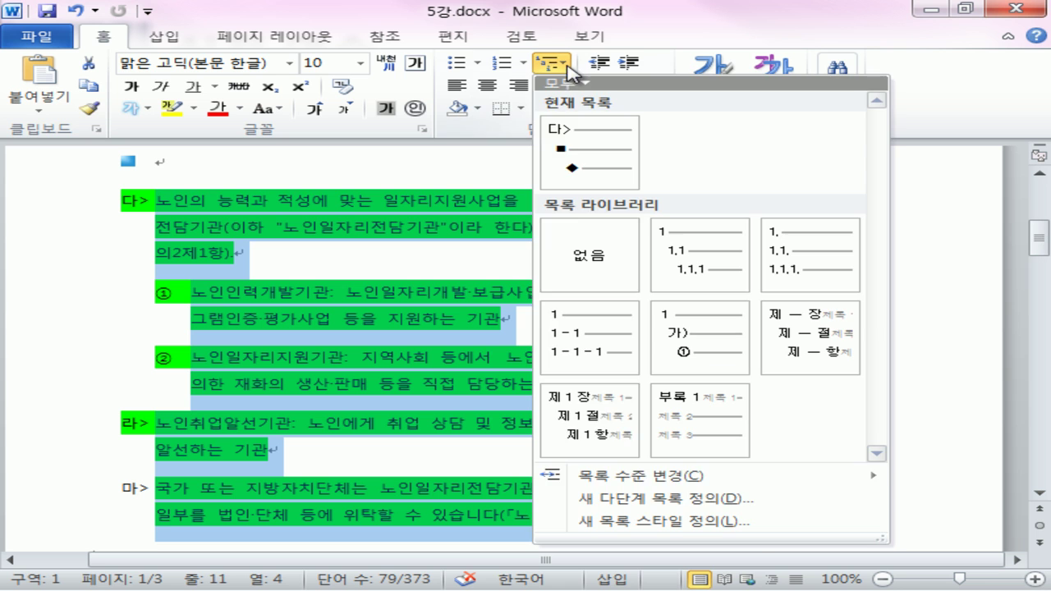
{"action": "left_click", "coordinate": [641, 529]}
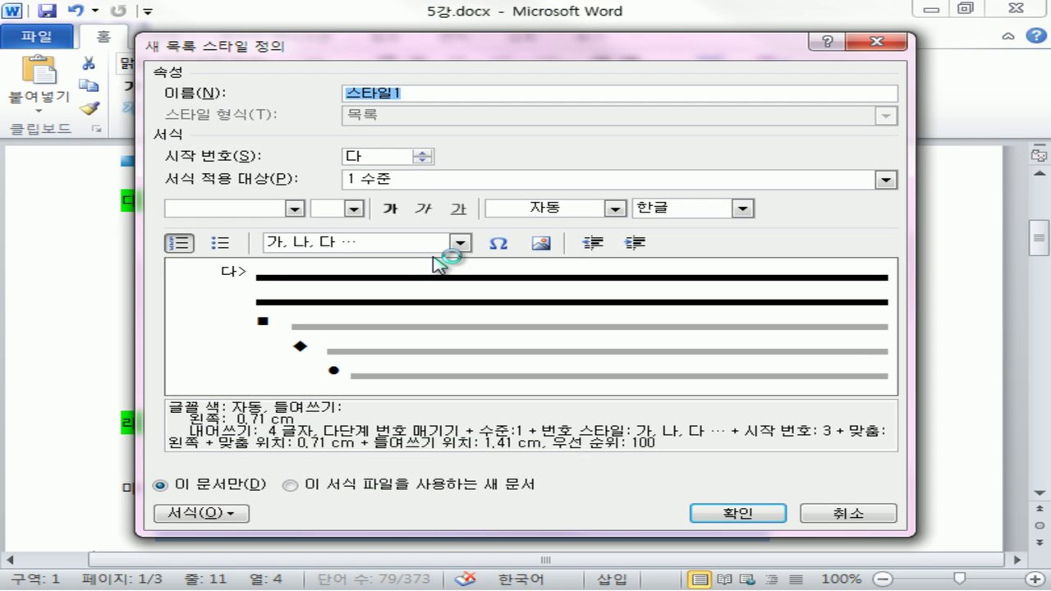
{"action": "left_click", "coordinate": [433, 181]}
{"action": "left_click", "coordinate": [419, 210]}
{"action": "left_click", "coordinate": [355, 250]}
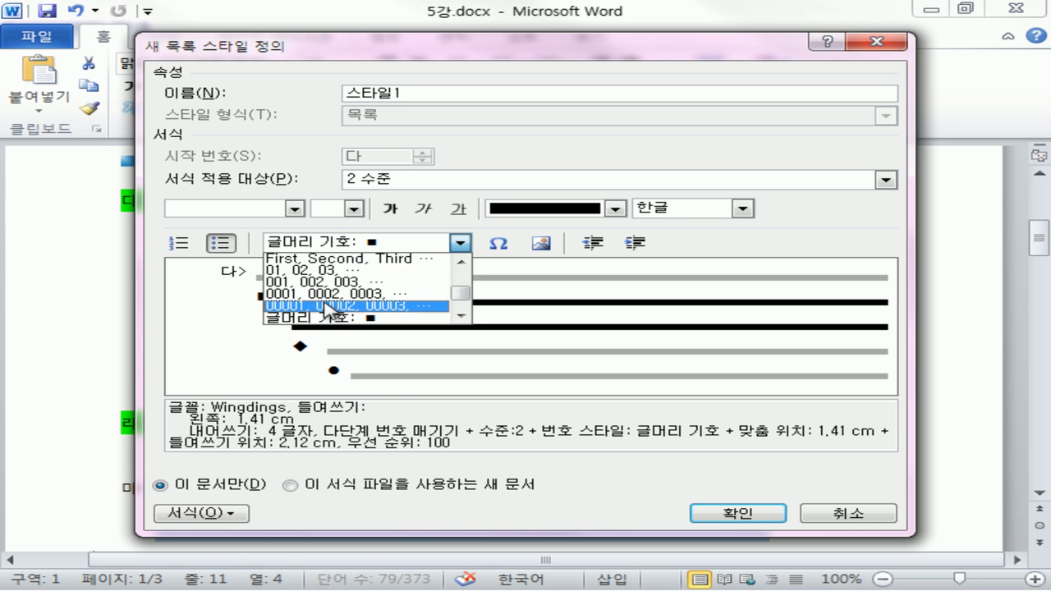
{"action": "left_click", "coordinate": [329, 271]}
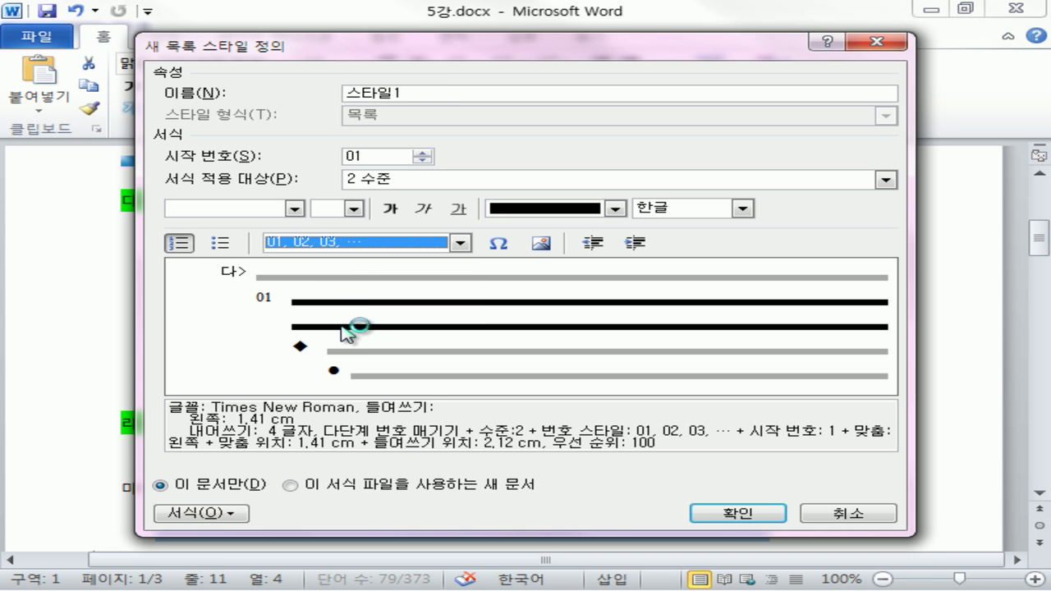
{"action": "left_click", "coordinate": [738, 514]}
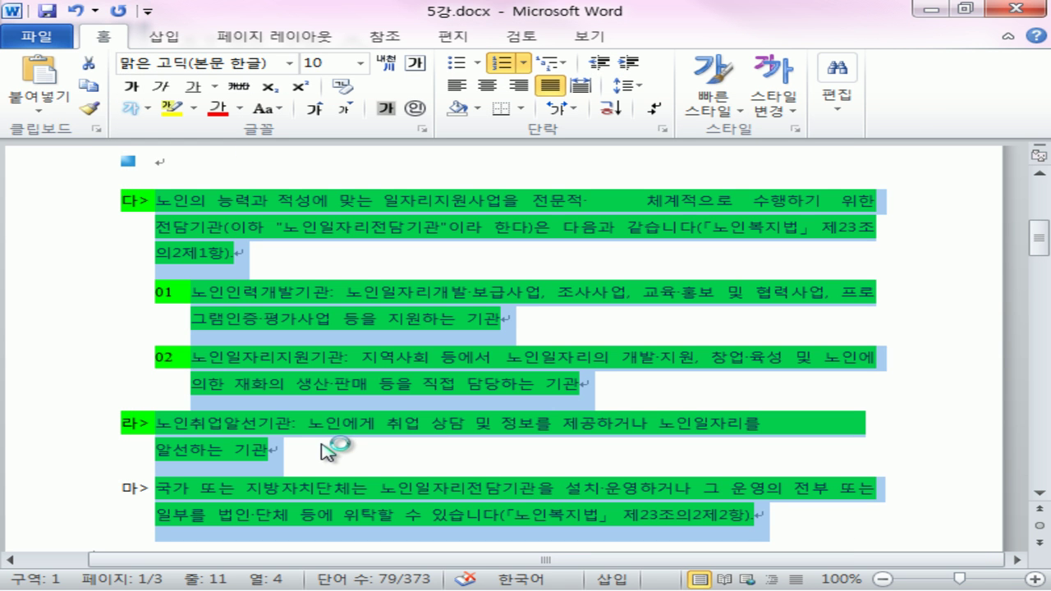
{"action": "left_click", "coordinate": [386, 435]}
Apply the document's current multilevel list (다>, 01, ◆) to the three 설명 lines in the table's 사회공헌형 row.
{"action": "scroll", "coordinate": [402, 431], "scroll_direction": "down", "scroll_amount": 12}
{"action": "scroll", "coordinate": [409, 426], "scroll_direction": "down", "scroll_amount": 7}
{"action": "left_click_drag", "start_coordinate": [495, 265], "coordinate": [714, 366]}
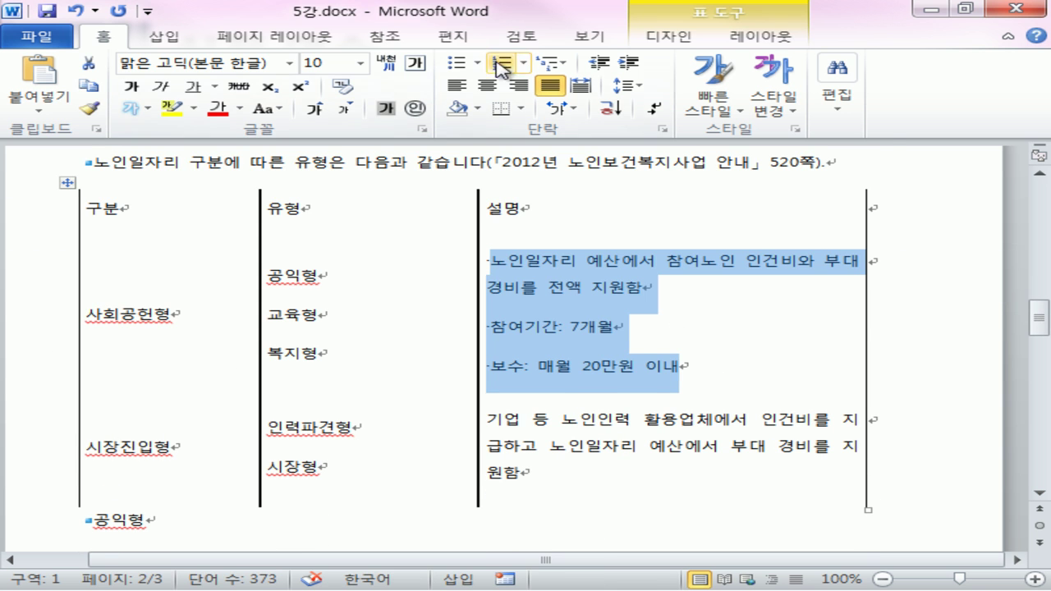
{"action": "left_click", "coordinate": [552, 63]}
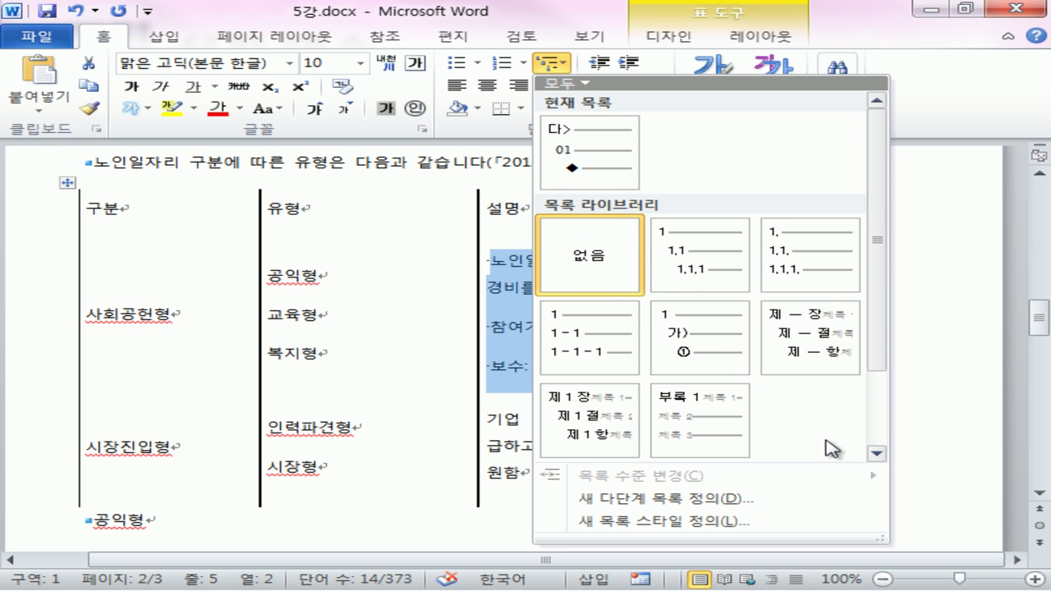
{"action": "left_click", "coordinate": [612, 180]}
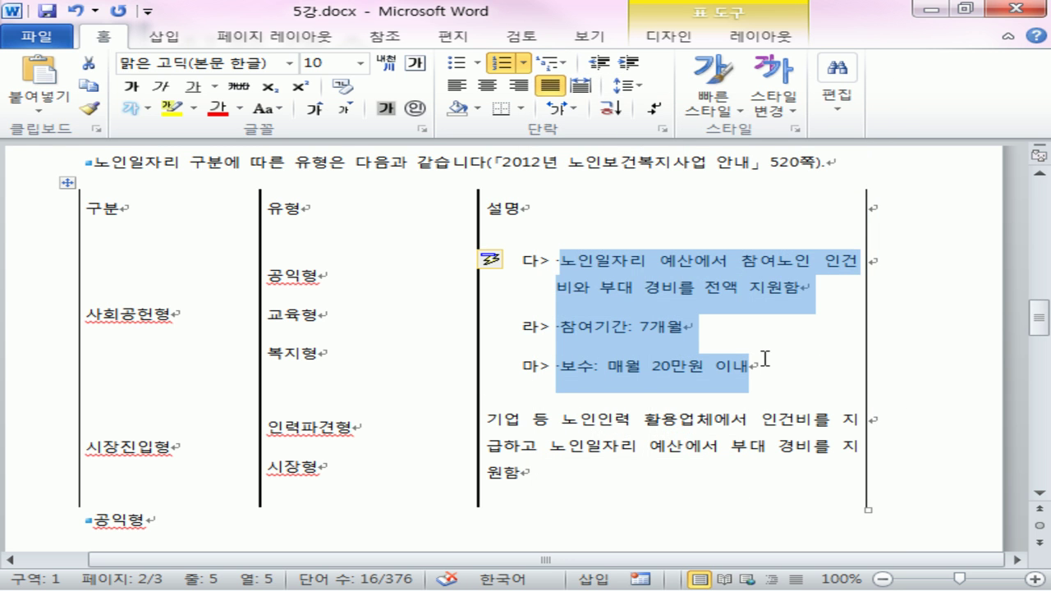
Demote the '참여기간: 7개월' item in the table one list level.
{"action": "left_click", "coordinate": [764, 359]}
{"action": "left_click_drag", "start_coordinate": [724, 333], "coordinate": [584, 326]}
{"action": "key", "text": "Tab"}
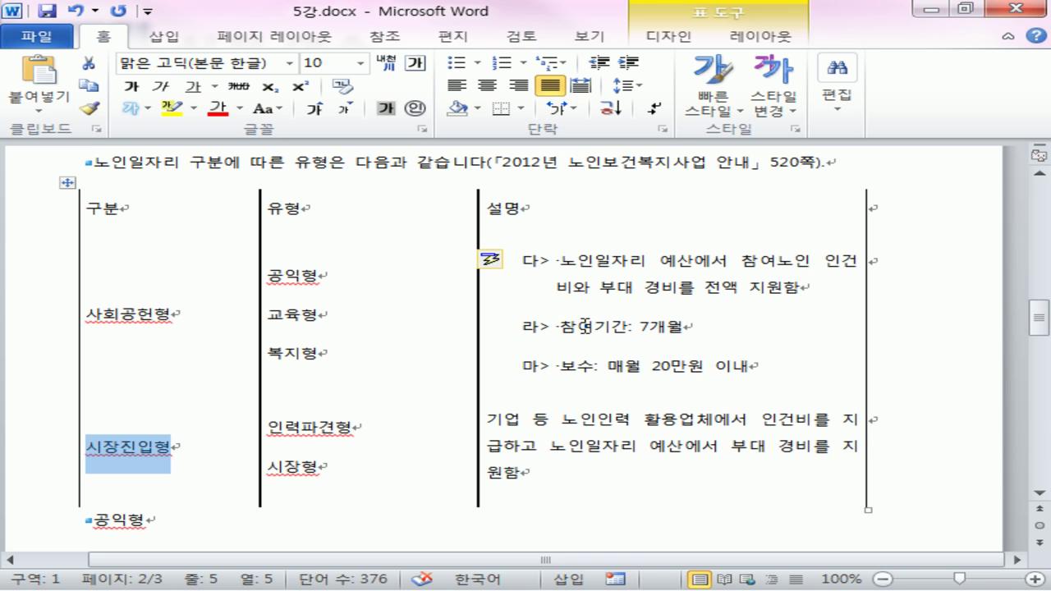
{"action": "left_click", "coordinate": [694, 325]}
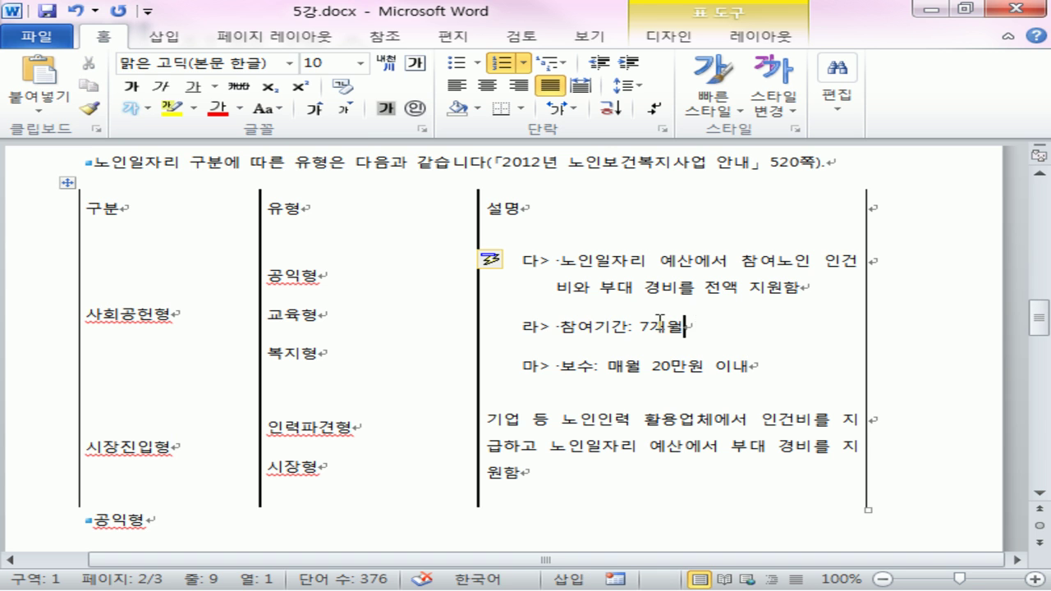
{"action": "left_click", "coordinate": [565, 326]}
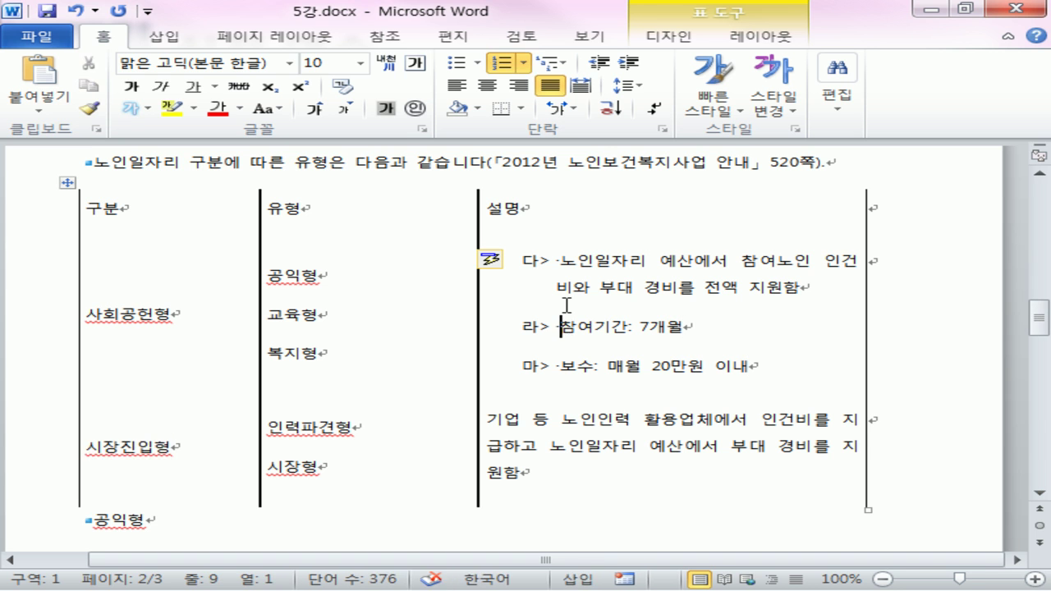
{"action": "left_click", "coordinate": [629, 63]}
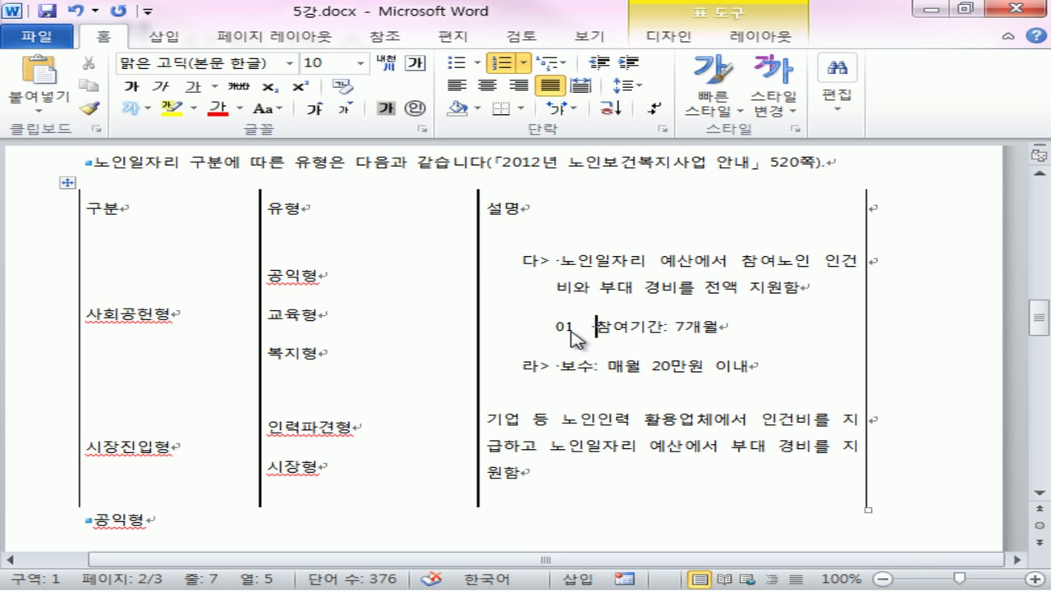
Define a new multilevel list for the paragraphs from '- 공공서비스' through 복지형, with level 1 in the 일, 이, 삼 style followed by ].
{"action": "scroll", "coordinate": [725, 306], "scroll_direction": "down", "scroll_amount": 5}
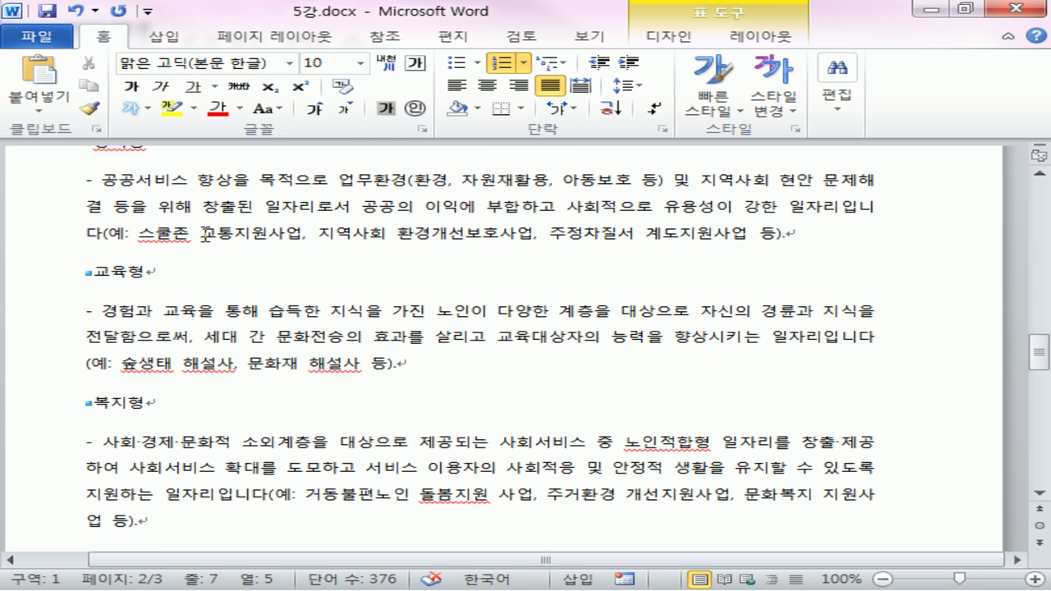
{"action": "left_click_drag", "start_coordinate": [103, 174], "coordinate": [832, 254]}
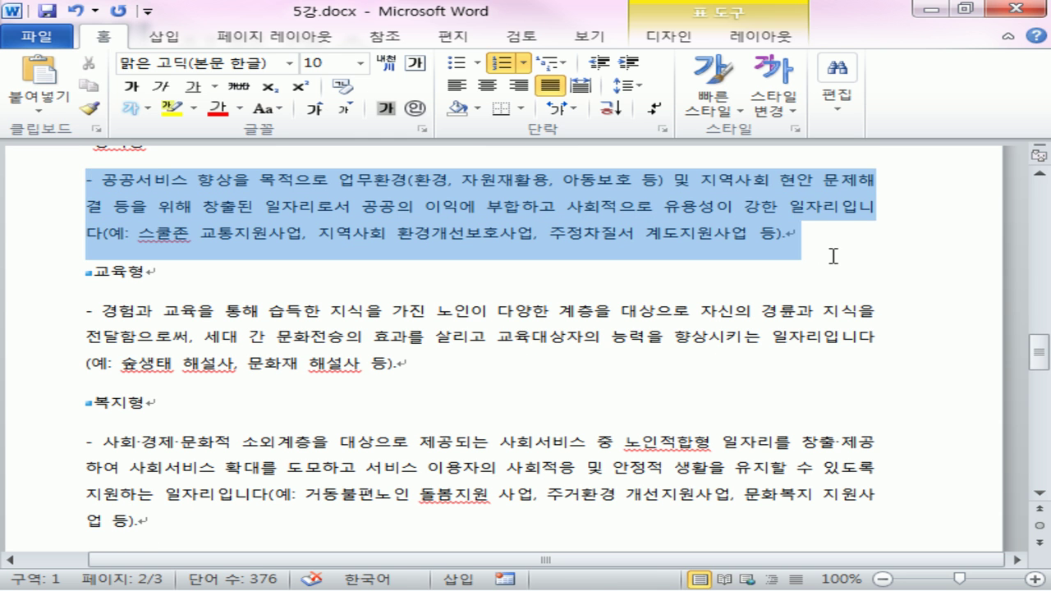
{"action": "left_click", "coordinate": [507, 233]}
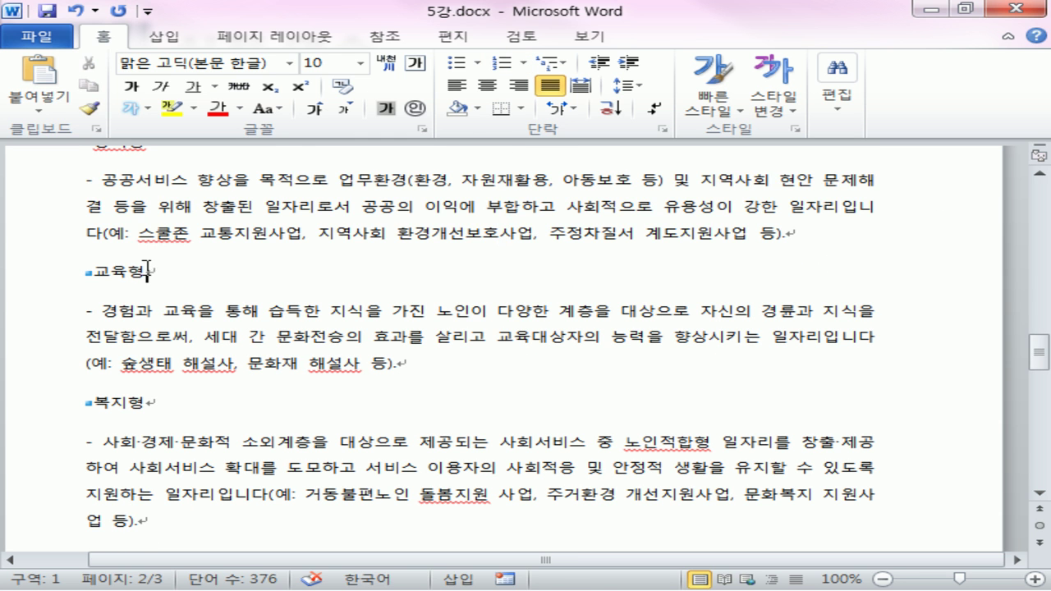
{"action": "left_click_drag", "start_coordinate": [79, 179], "coordinate": [806, 417]}
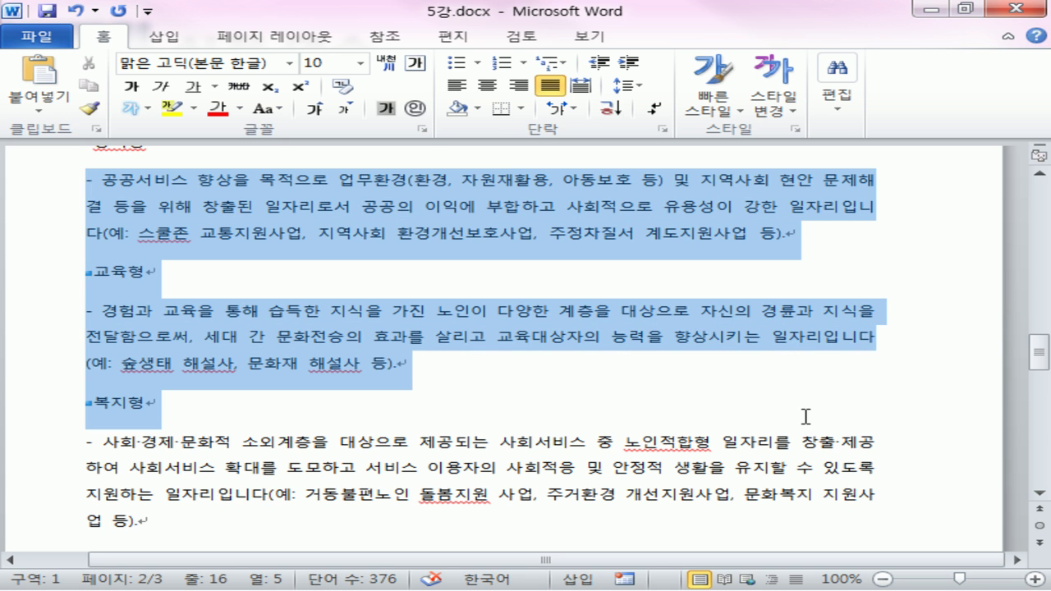
{"action": "left_click", "coordinate": [550, 63]}
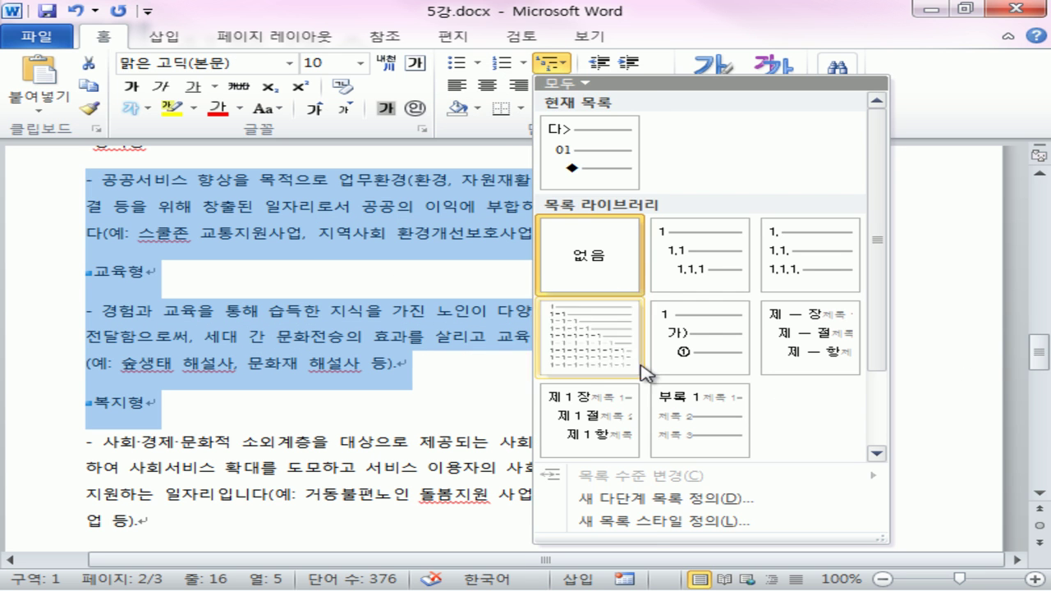
{"action": "left_click", "coordinate": [665, 499]}
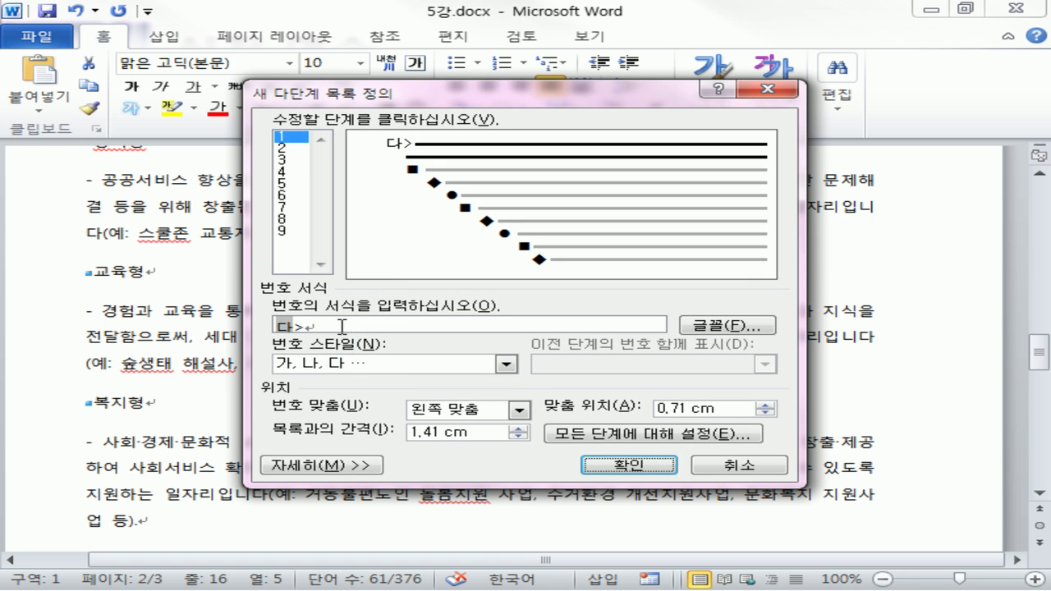
{"action": "left_click", "coordinate": [308, 370]}
{"action": "left_click", "coordinate": [322, 396]}
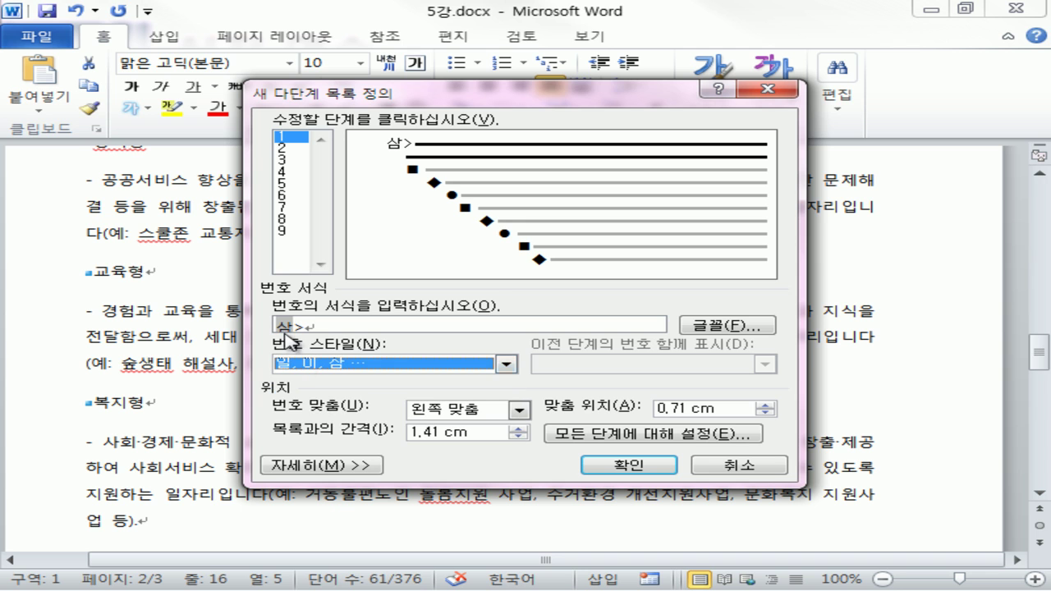
{"action": "left_click", "coordinate": [320, 324]}
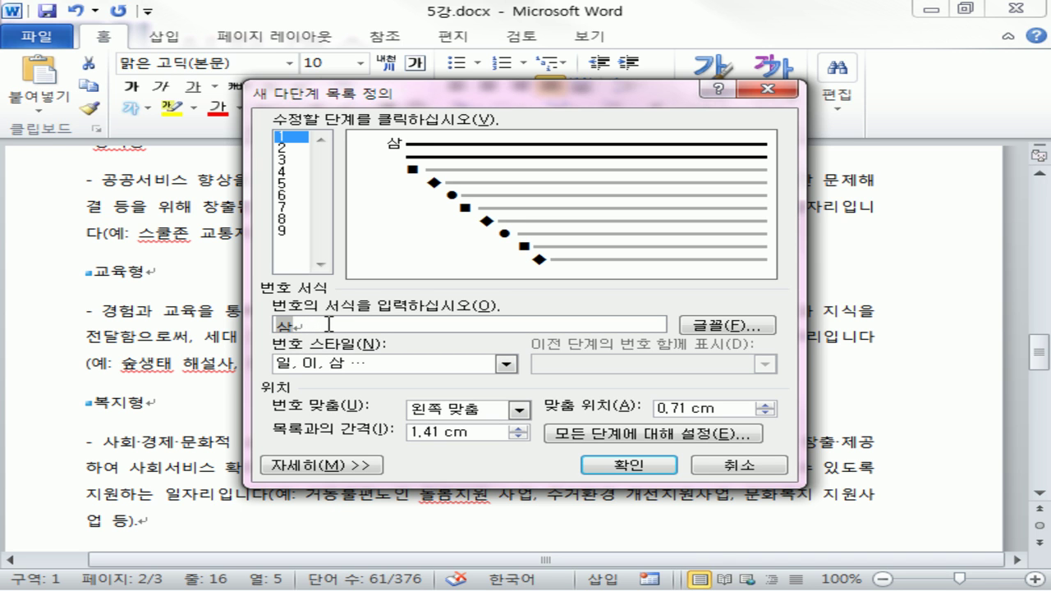
Set level 2 of the new multilevel list to the 01, 02, 03 number style aligned at 1.6 cm and apply the list.
{"action": "left_click", "coordinate": [288, 149]}
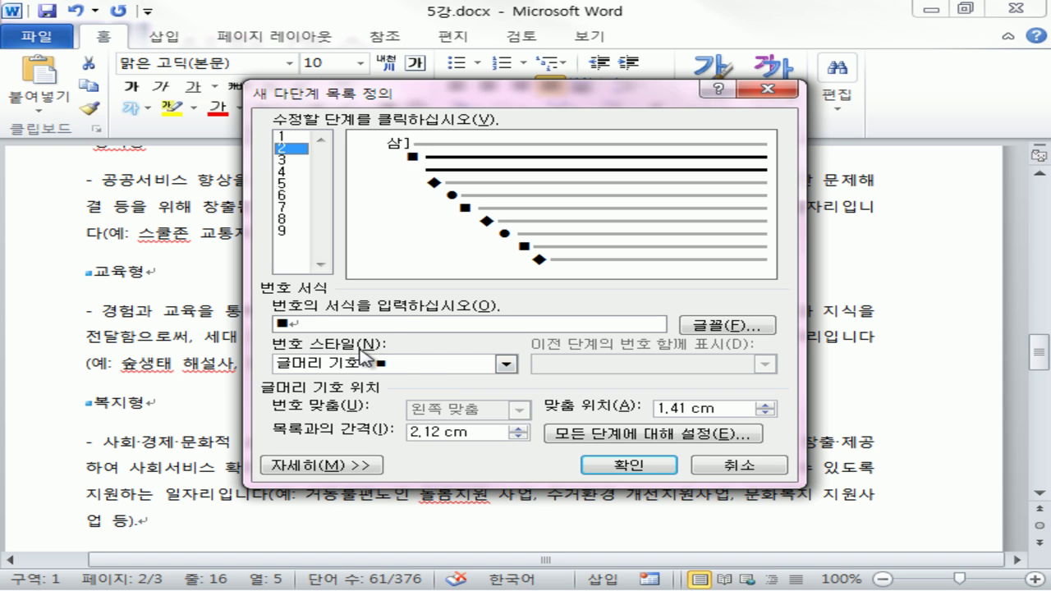
{"action": "left_click", "coordinate": [373, 363]}
{"action": "left_click", "coordinate": [377, 400]}
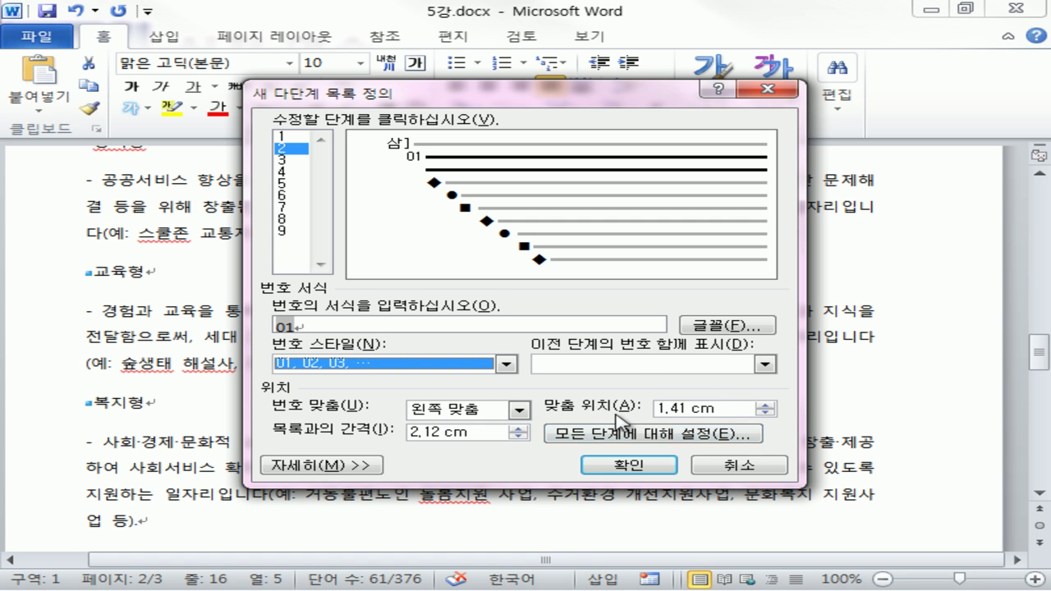
{"action": "left_click", "coordinate": [766, 405]}
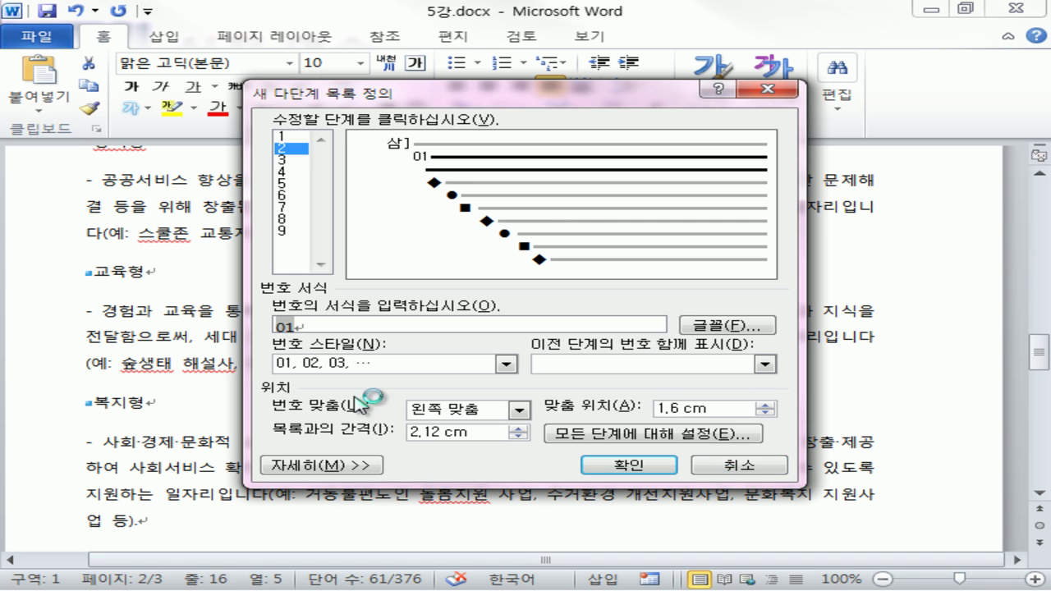
{"action": "left_click", "coordinate": [620, 465]}
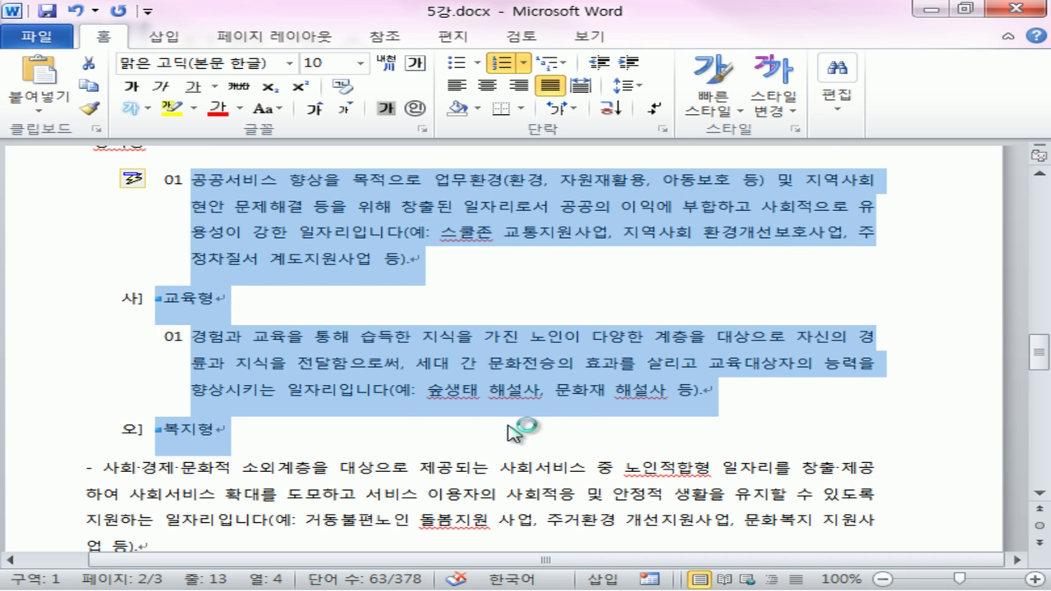
Split the 01 paragraph under 공익형 after '창출된' and the 01 paragraph under 교육형 after '전달함' into separate list items.
{"action": "left_click", "coordinate": [473, 358]}
{"action": "scroll", "coordinate": [458, 352], "scroll_direction": "up", "scroll_amount": 1}
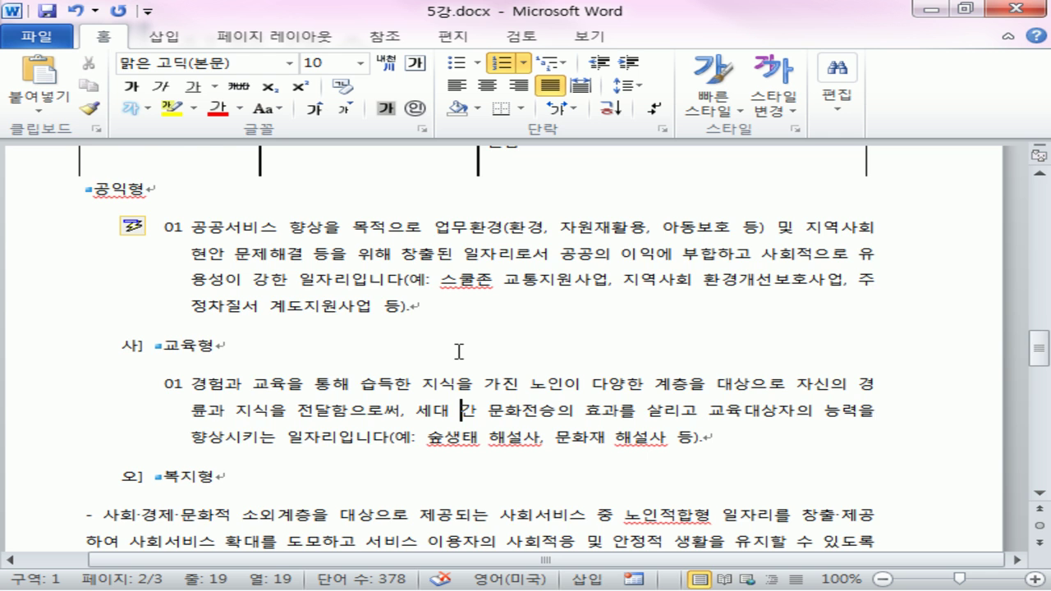
{"action": "scroll", "coordinate": [458, 351], "scroll_direction": "down", "scroll_amount": 1}
{"action": "scroll", "coordinate": [276, 287], "scroll_direction": "up", "scroll_amount": 1}
{"action": "left_click", "coordinate": [428, 254]}
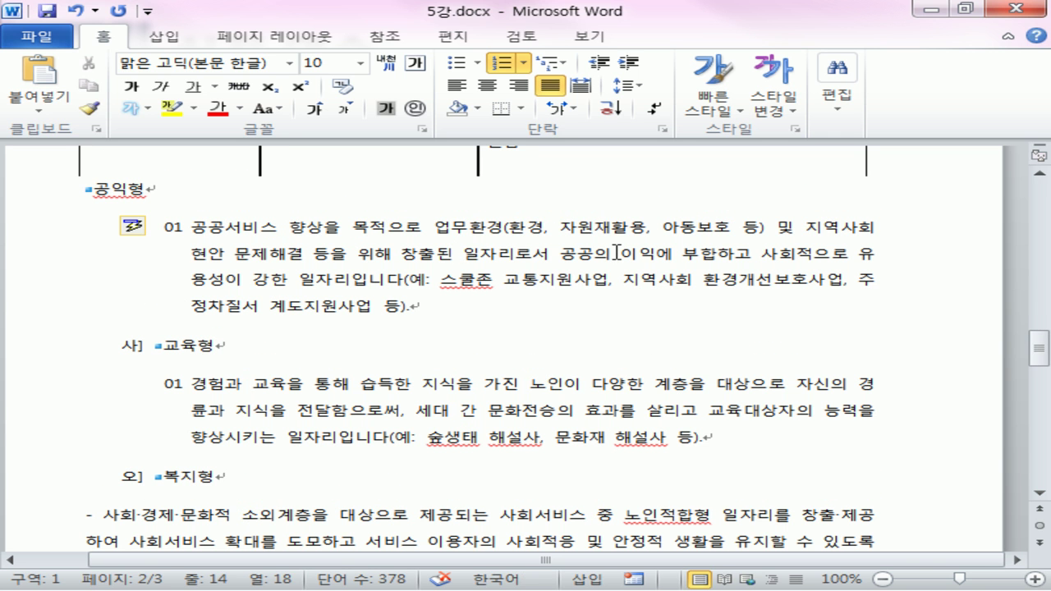
{"action": "key", "text": "Return"}
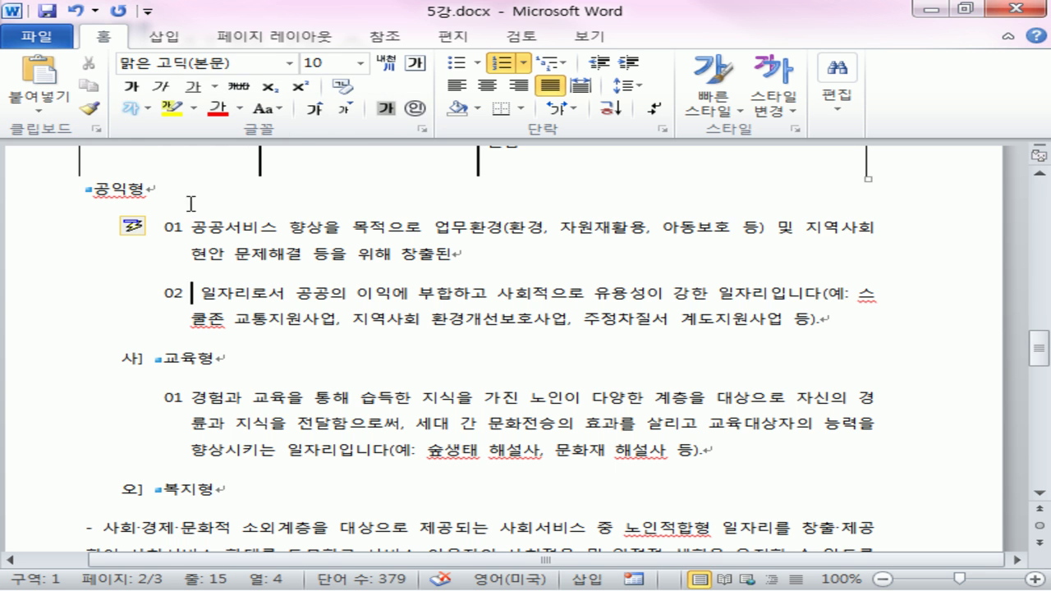
{"action": "scroll", "coordinate": [247, 312], "scroll_direction": "down", "scroll_amount": 1}
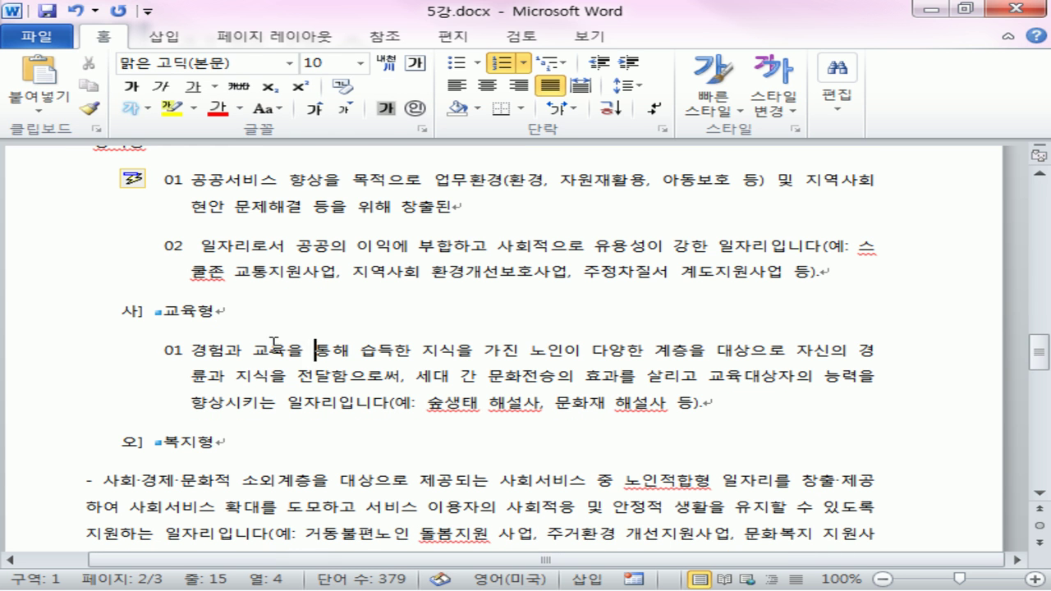
{"action": "left_click", "coordinate": [348, 376]}
{"action": "key", "text": "Return"}
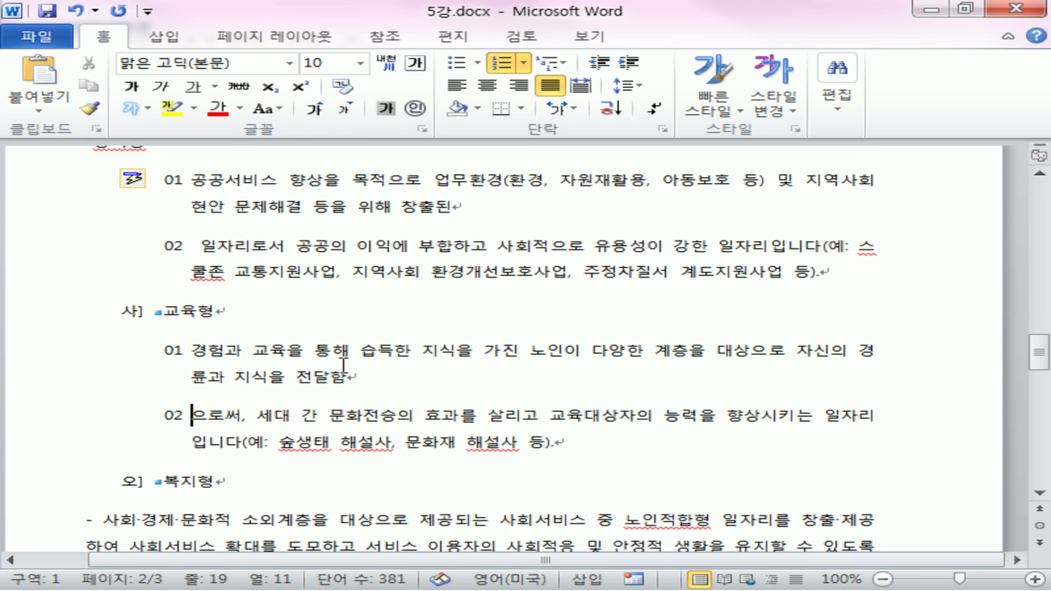
Promote the 교육형 section's second item, starting with '으로써', one list level.
{"action": "left_click_drag", "start_coordinate": [564, 441], "coordinate": [216, 426]}
{"action": "key", "text": "shift+Tab"}
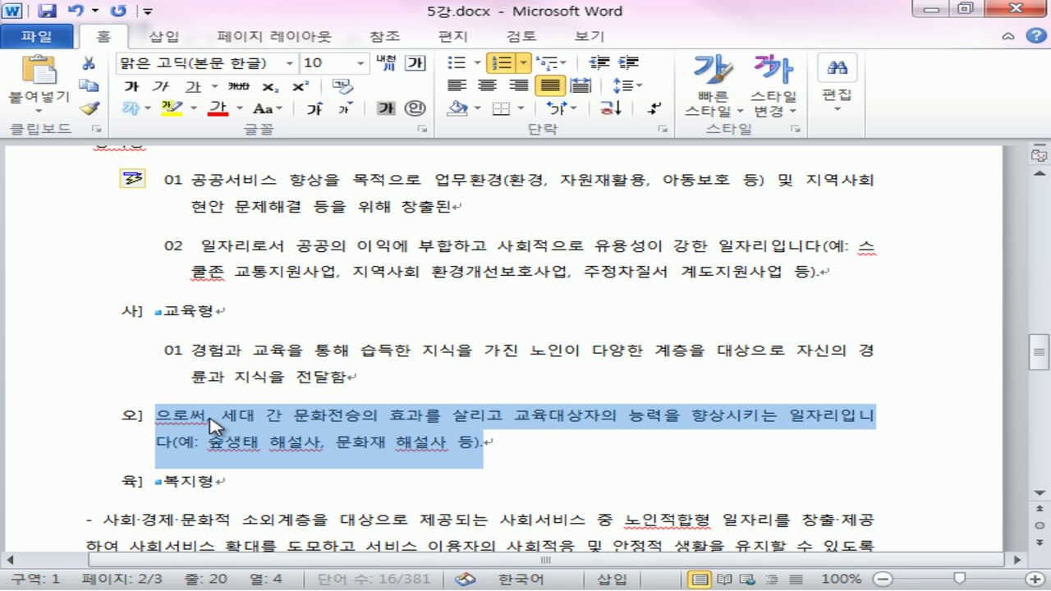
{"action": "key", "text": "ctrl+2"}
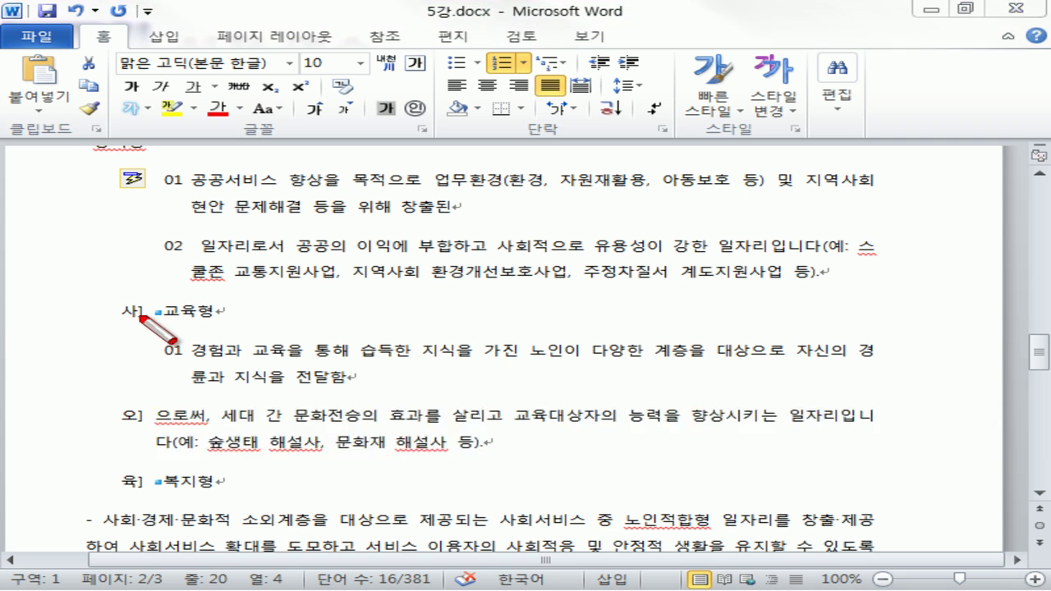
{"action": "mouse_move", "coordinate": [123, 322]}
{"action": "left_mouse_down"}
{"action": "mouse_move", "coordinate": [144, 324]}
{"action": "mouse_move", "coordinate": [142, 340]}
{"action": "left_mouse_up"}
{"action": "mouse_move", "coordinate": [142, 428]}
{"action": "left_mouse_down"}
{"action": "mouse_move", "coordinate": [138, 436]}
{"action": "mouse_move", "coordinate": [131, 396]}
{"action": "mouse_move", "coordinate": [153, 444]}
{"action": "left_mouse_up"}
{"action": "key", "text": "Escape"}
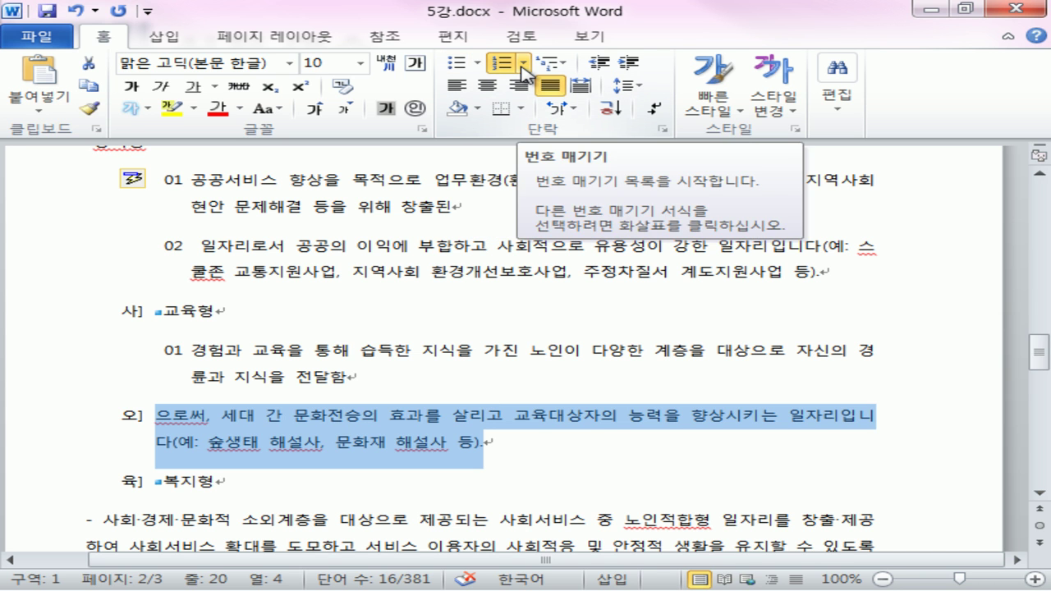
{"action": "left_click", "coordinate": [565, 66]}
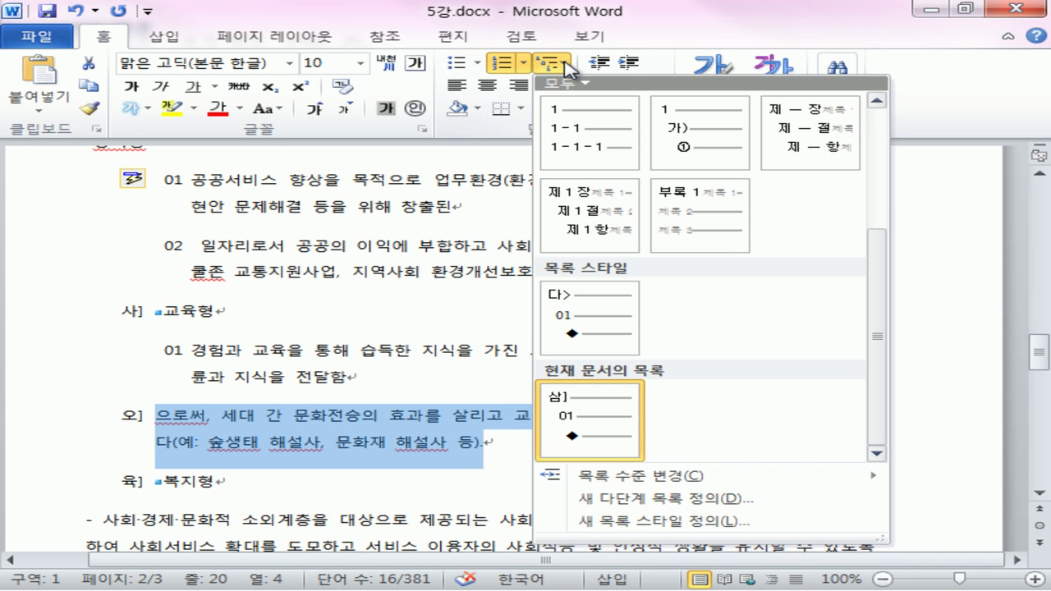
{"action": "left_click", "coordinate": [565, 65]}
{"action": "left_click", "coordinate": [565, 65]}
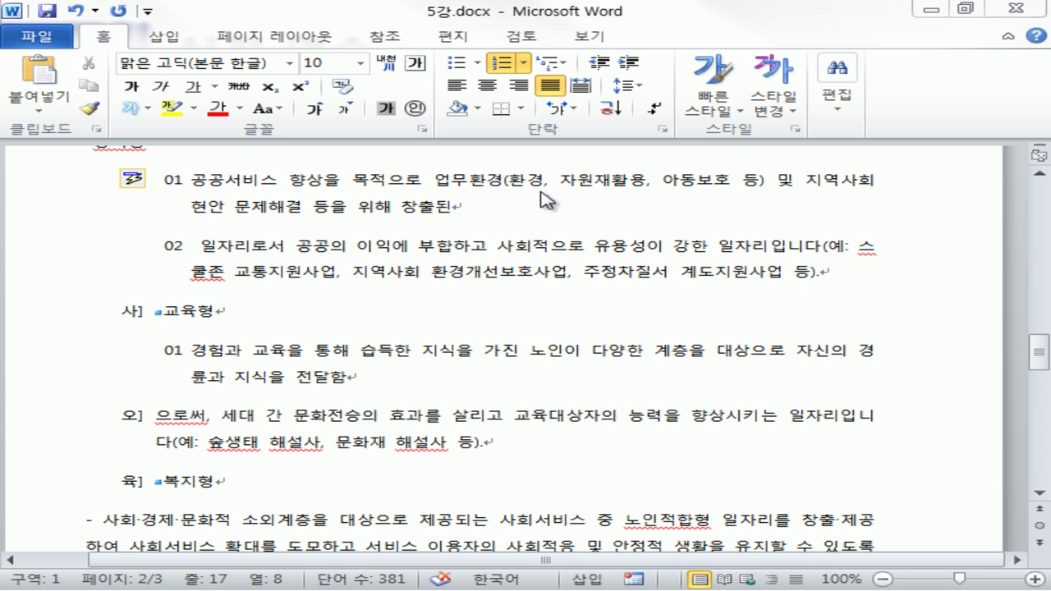
{"action": "left_click", "coordinate": [696, 341]}
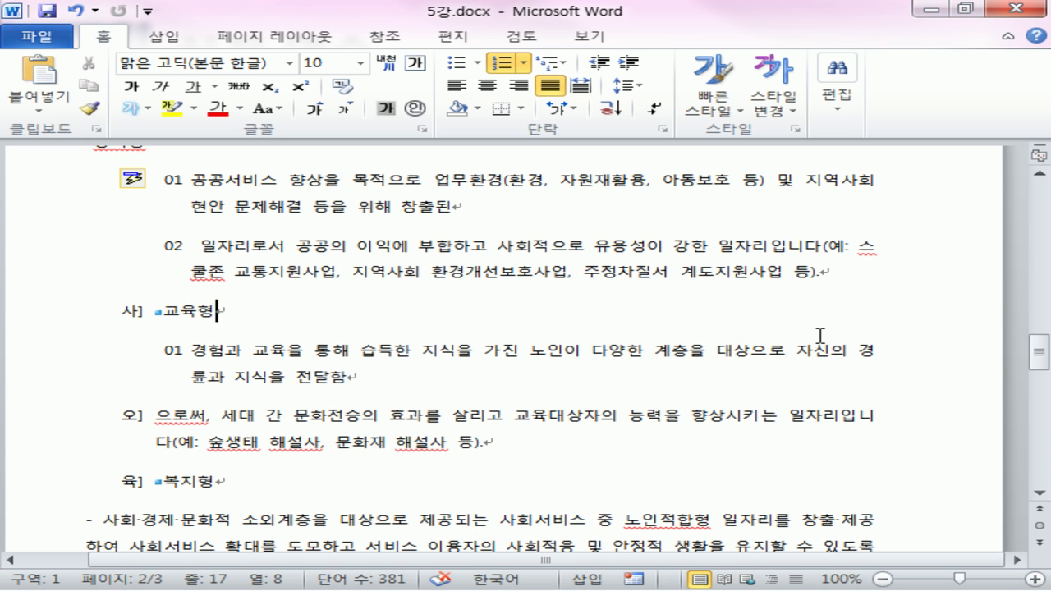
Close the document without saving the changes and reopen 5강.docx from the recent documents.
{"action": "left_click", "coordinate": [59, 48]}
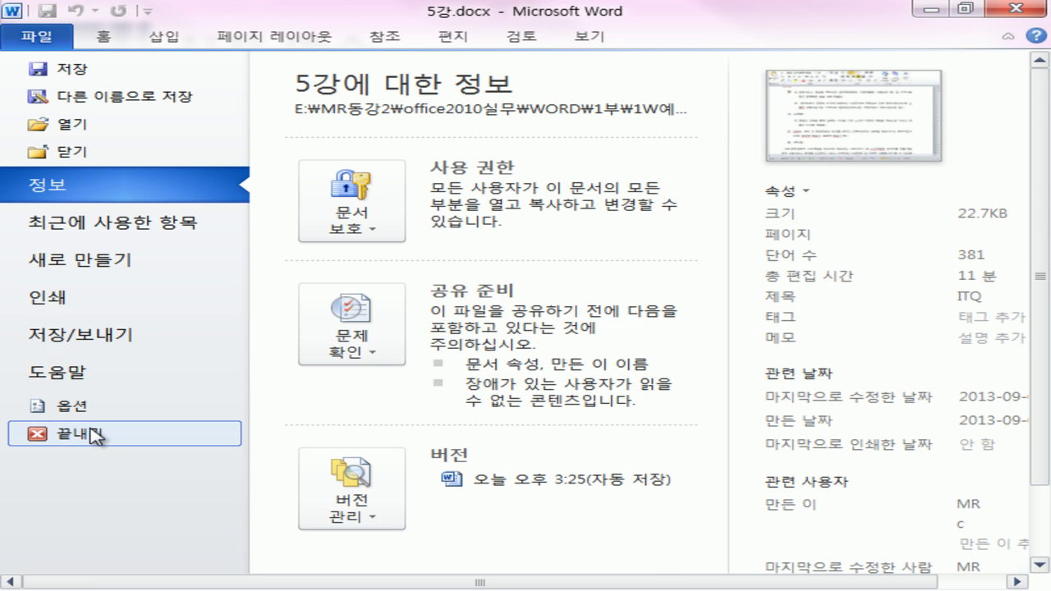
{"action": "left_click", "coordinate": [56, 151]}
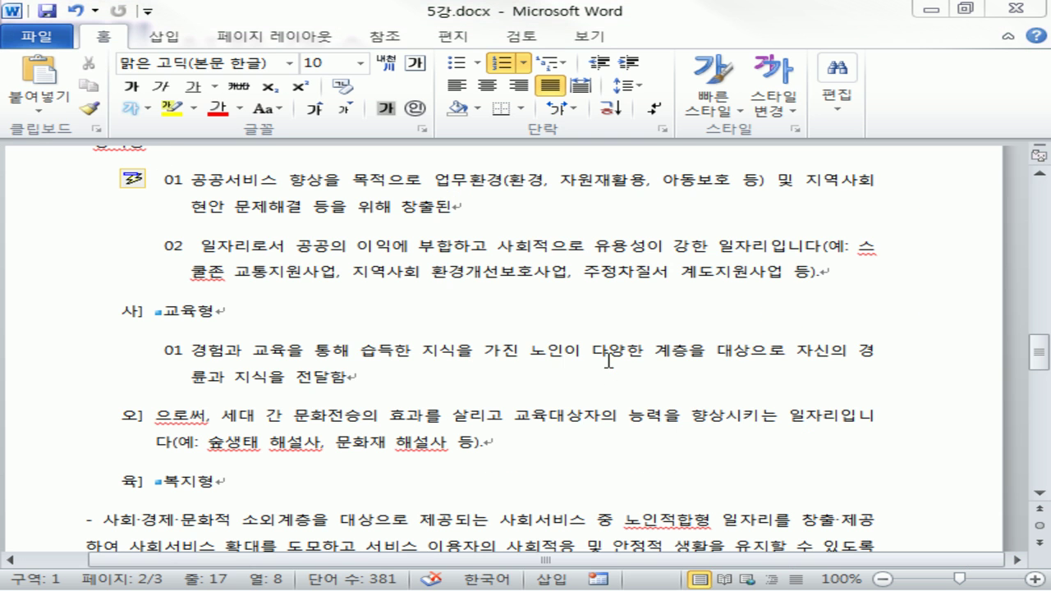
{"action": "left_click", "coordinate": [491, 338]}
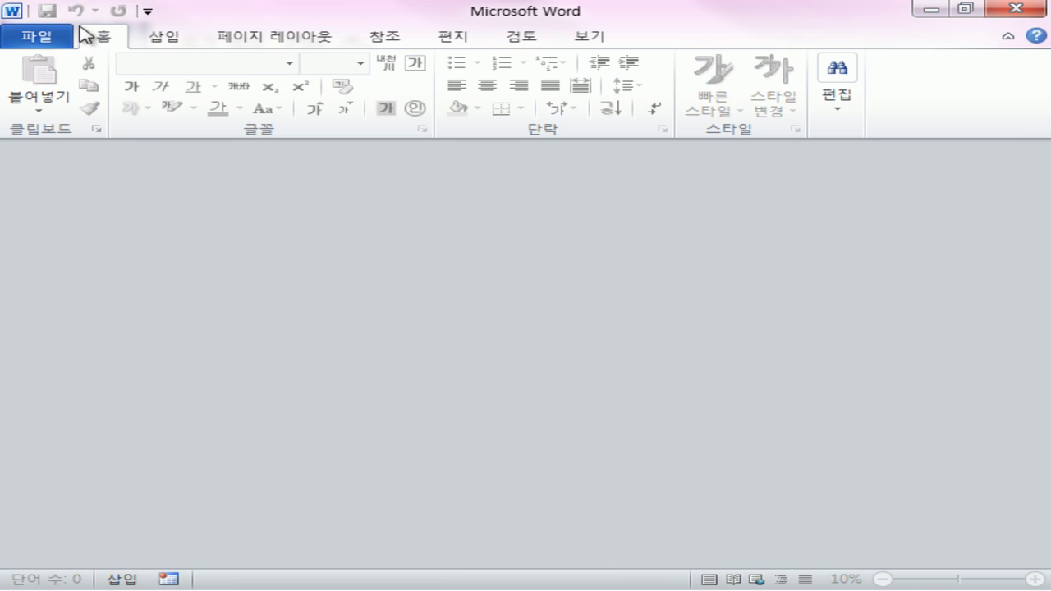
{"action": "left_click", "coordinate": [38, 39]}
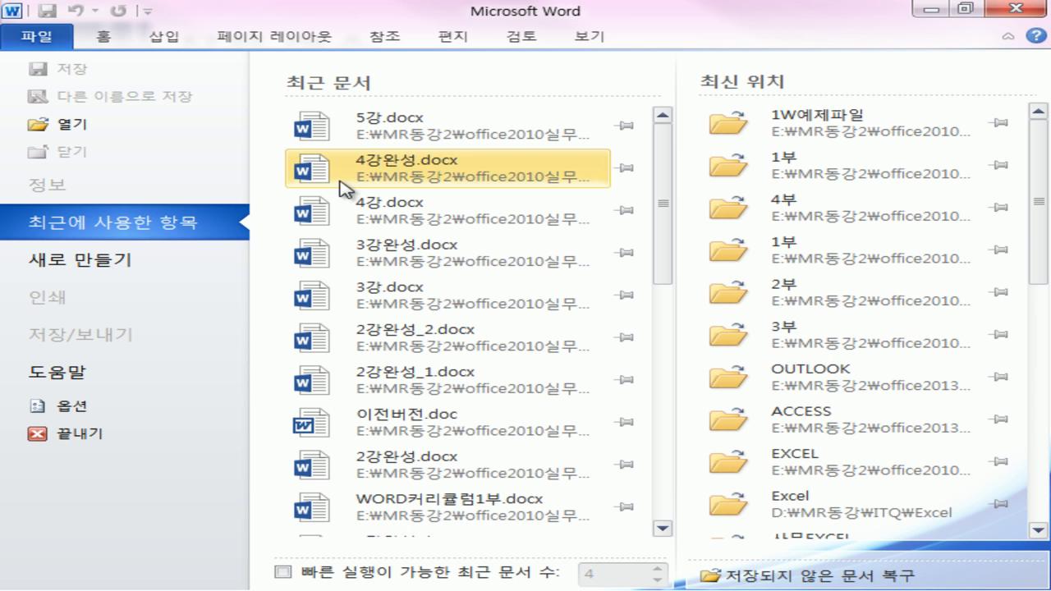
{"action": "left_click", "coordinate": [301, 204]}
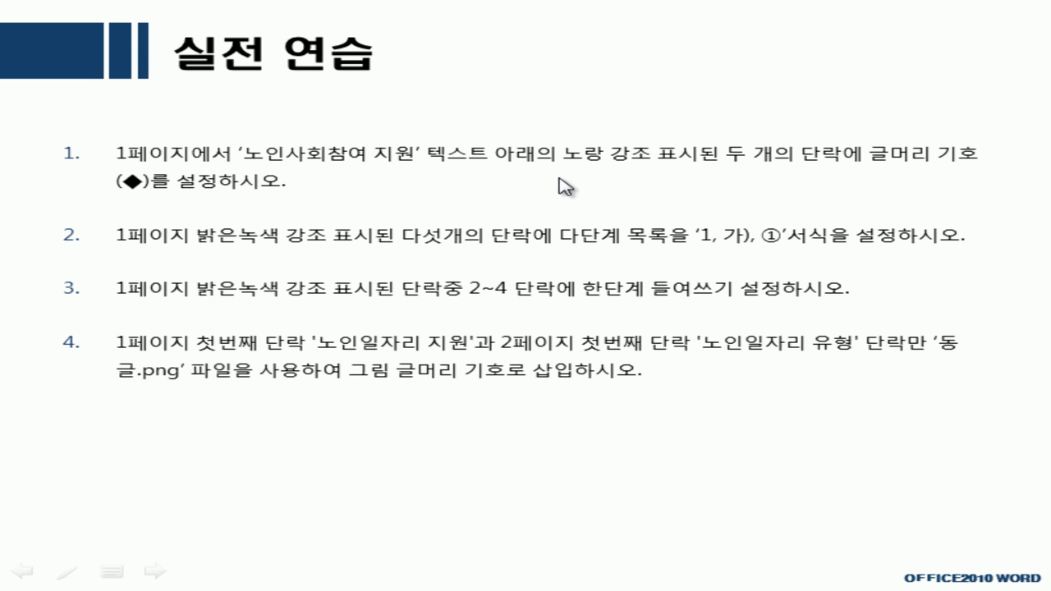
{"action": "key", "text": "ctrl+p"}
{"action": "mouse_move", "coordinate": [592, 162]}
{"action": "left_mouse_down"}
{"action": "mouse_move", "coordinate": [801, 162]}
{"action": "mouse_move", "coordinate": [735, 165]}
{"action": "mouse_move", "coordinate": [875, 127]}
{"action": "mouse_move", "coordinate": [744, 176]}
{"action": "mouse_move", "coordinate": [698, 174]}
{"action": "left_mouse_up"}
{"action": "left_click_drag", "start_coordinate": [895, 171], "coordinate": [959, 171]}
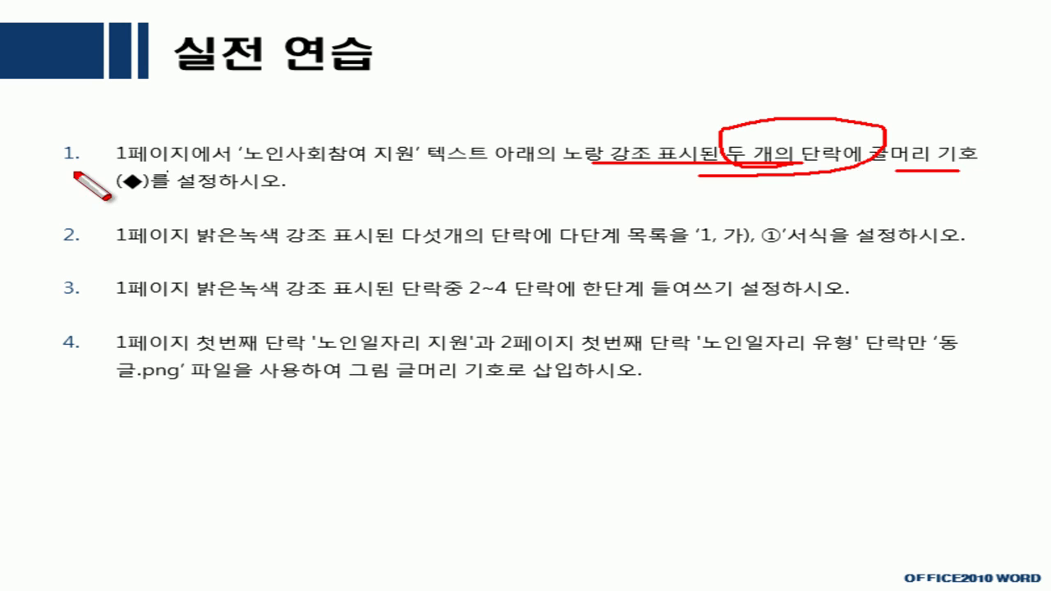
{"action": "left_click_drag", "start_coordinate": [86, 195], "coordinate": [166, 201]}
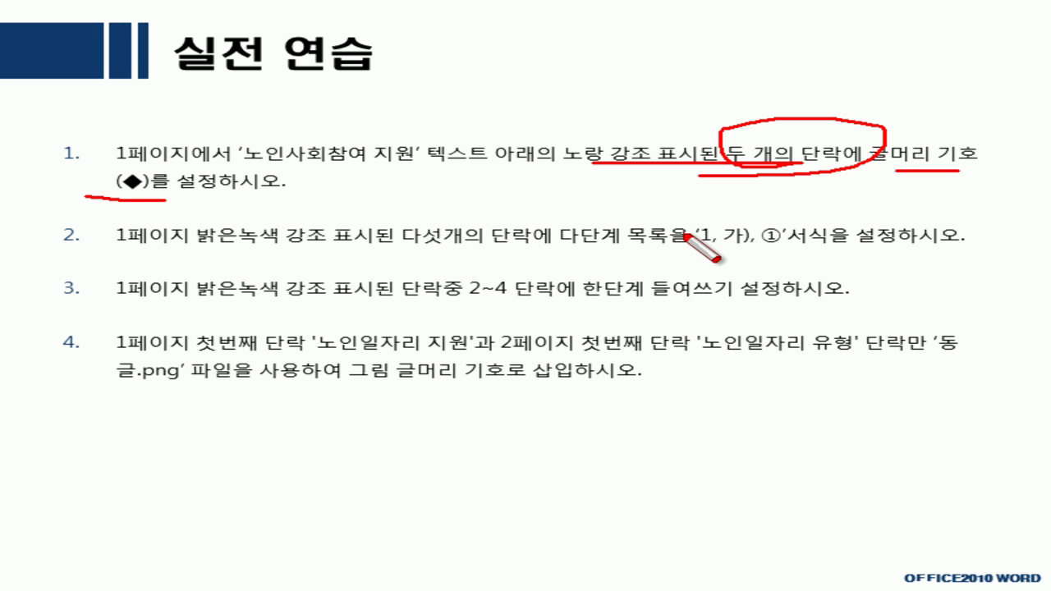
{"action": "key", "text": "Escape"}
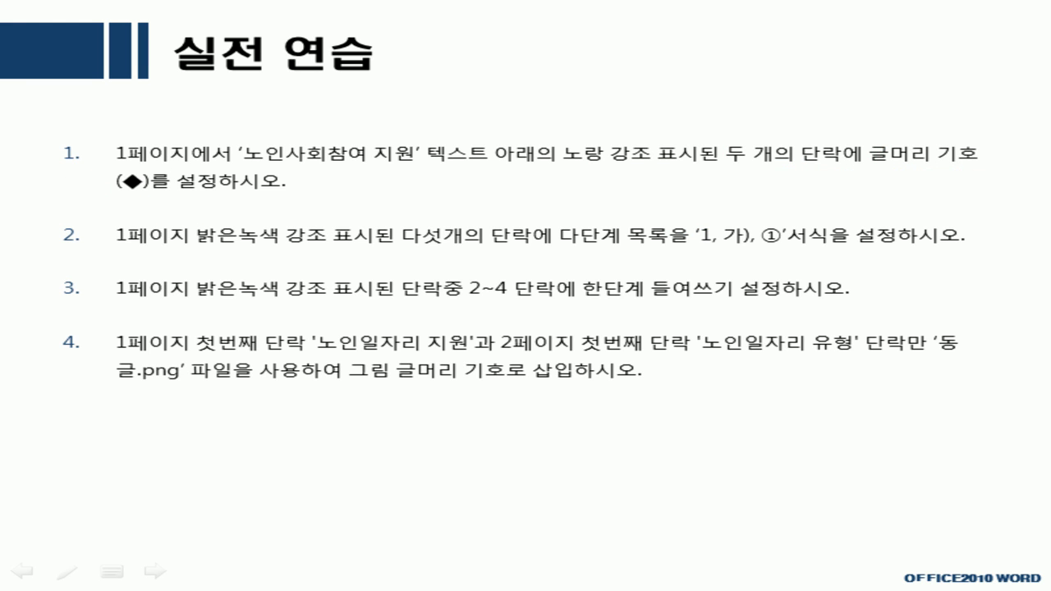
Switch to Word and apply the ◆ bullet to the two yellow-highlighted paragraphs below '노인사회참여 지원' on page 1.
{"action": "key", "text": "alt+Tab"}
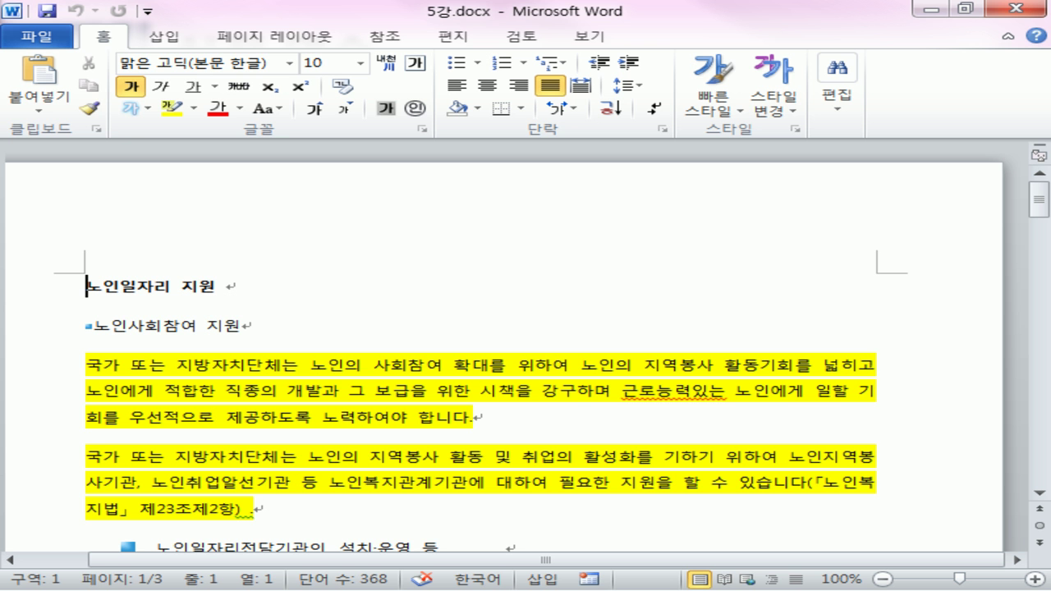
{"action": "left_click", "coordinate": [451, 289]}
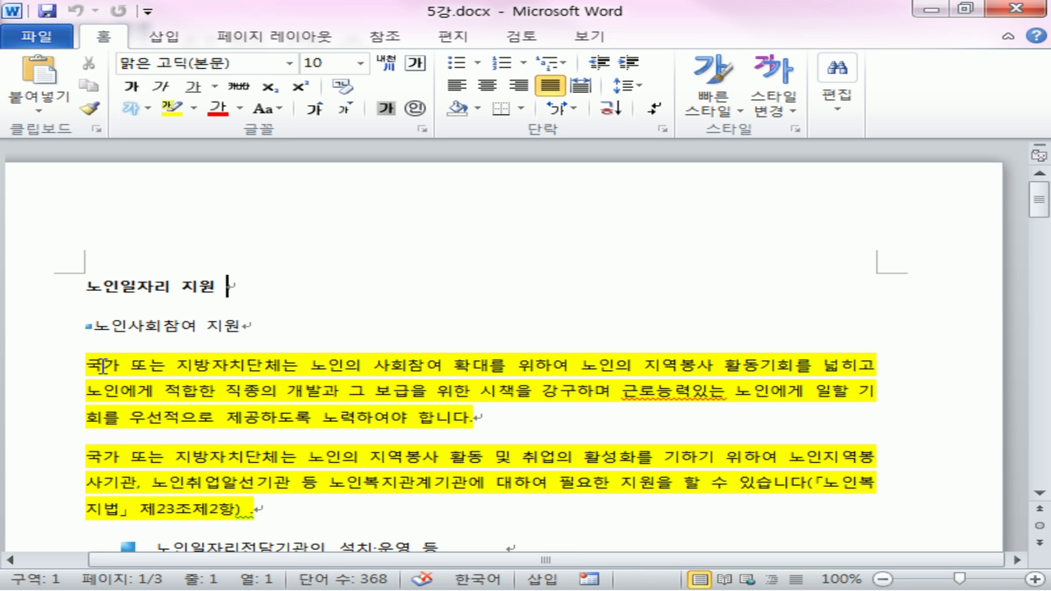
{"action": "left_click", "coordinate": [68, 369]}
{"action": "left_click_drag", "start_coordinate": [61, 378], "coordinate": [316, 516]}
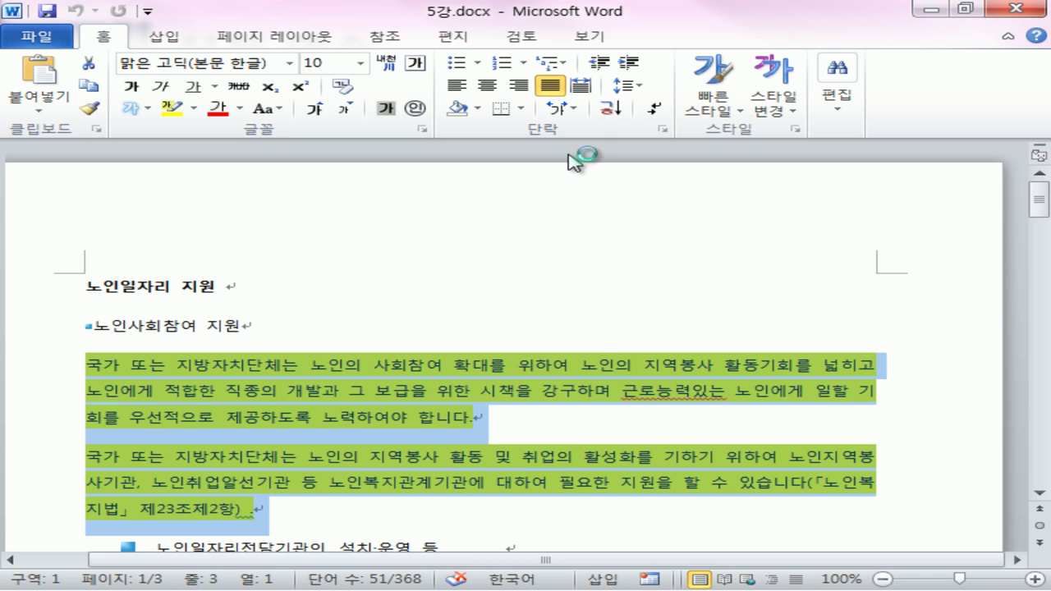
{"action": "left_click", "coordinate": [478, 67]}
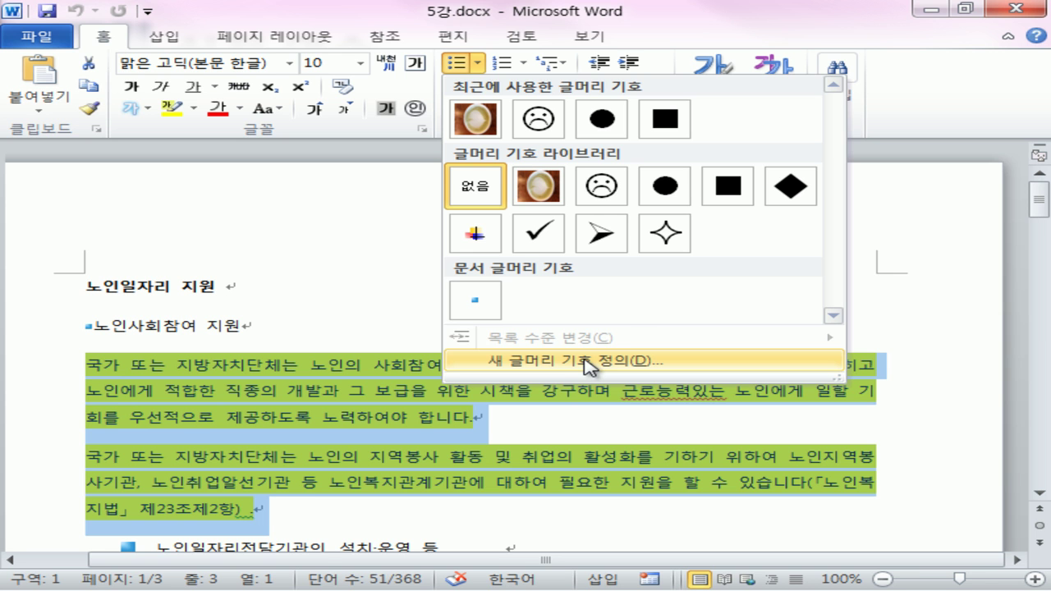
{"action": "left_click", "coordinate": [793, 191]}
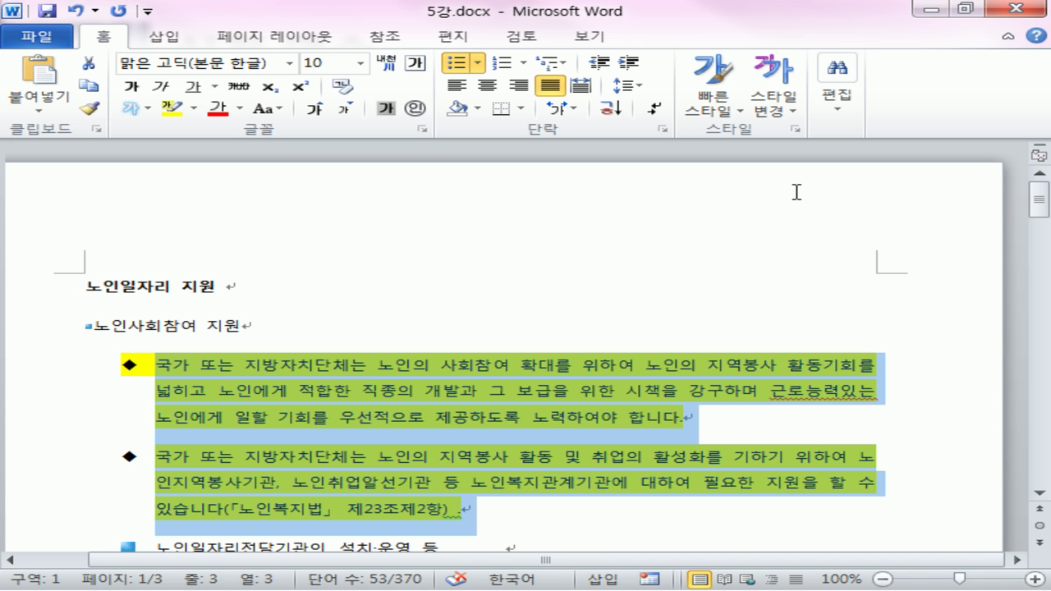
{"action": "left_click", "coordinate": [457, 330]}
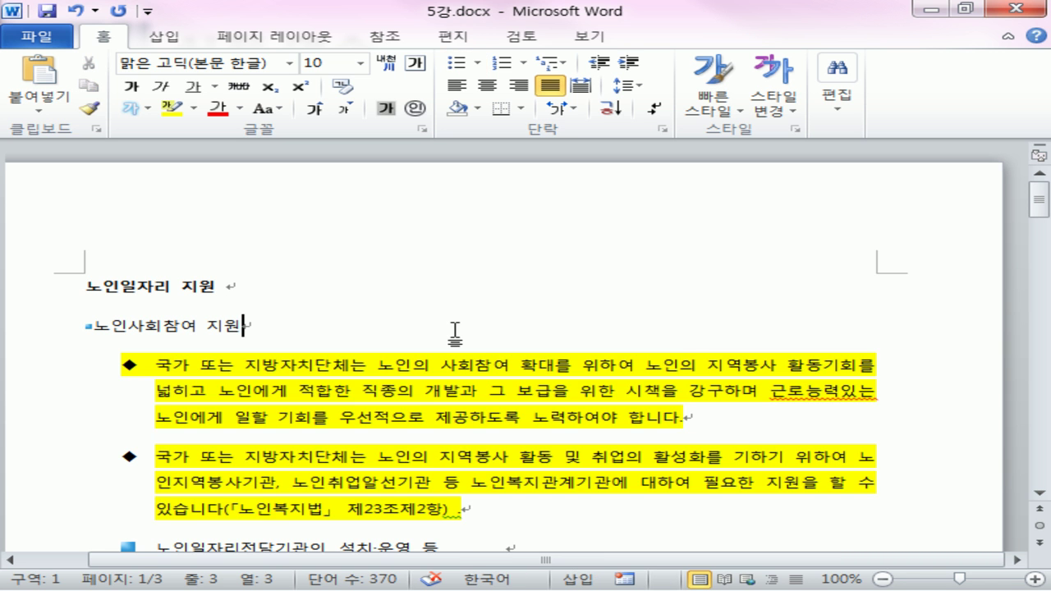
Apply the library's 1, 가), ① multilevel list to the five bright-green highlighted paragraphs on page 1.
{"action": "scroll", "coordinate": [457, 329], "scroll_direction": "down", "scroll_amount": 8}
{"action": "scroll", "coordinate": [458, 329], "scroll_direction": "down", "scroll_amount": 1}
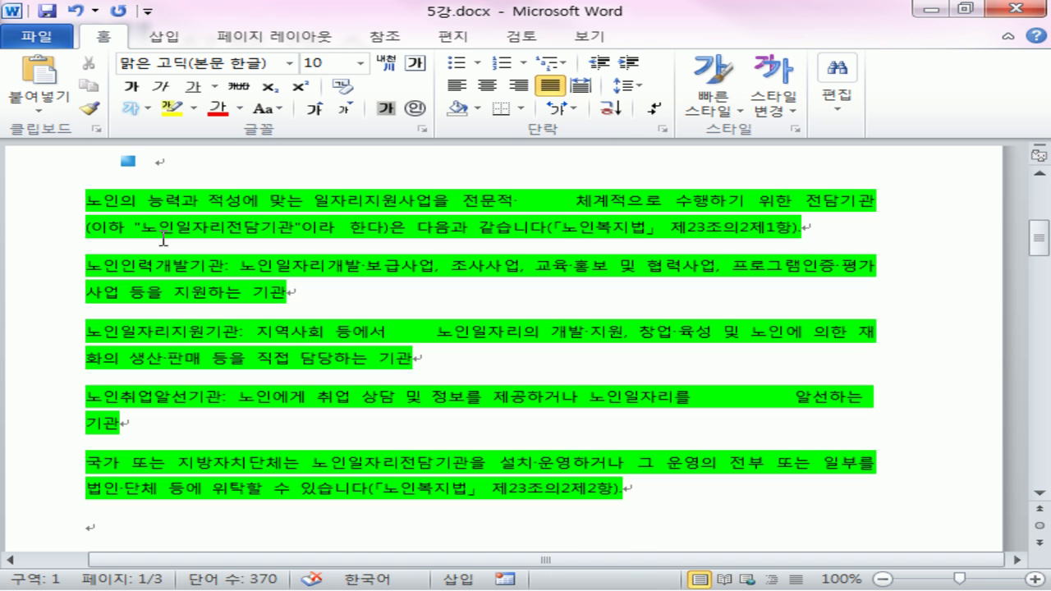
{"action": "left_click_drag", "start_coordinate": [85, 201], "coordinate": [761, 496]}
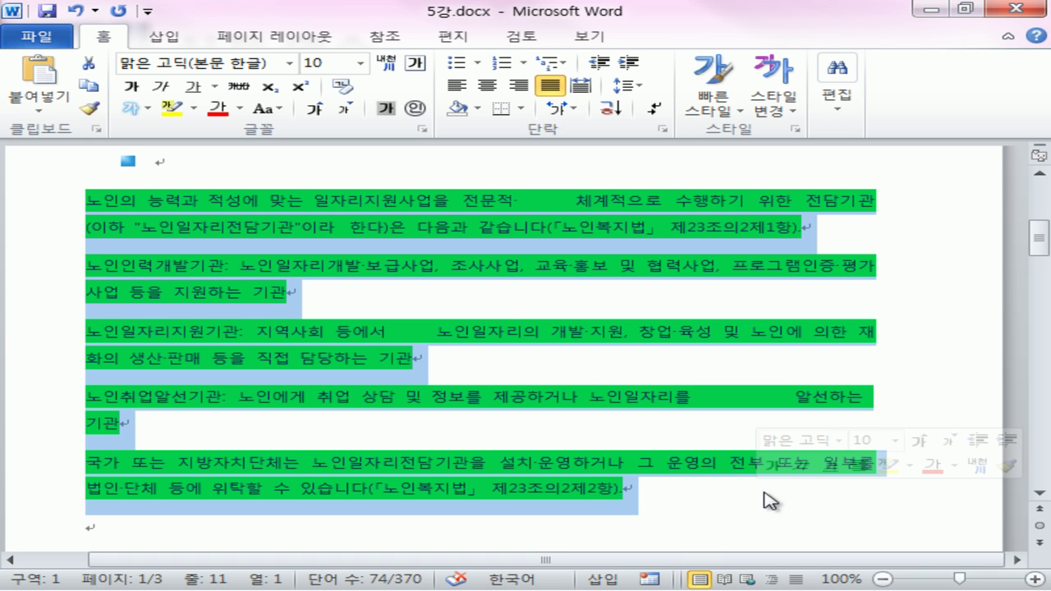
{"action": "left_click", "coordinate": [558, 66]}
{"action": "mouse_move", "coordinate": [731, 347]}
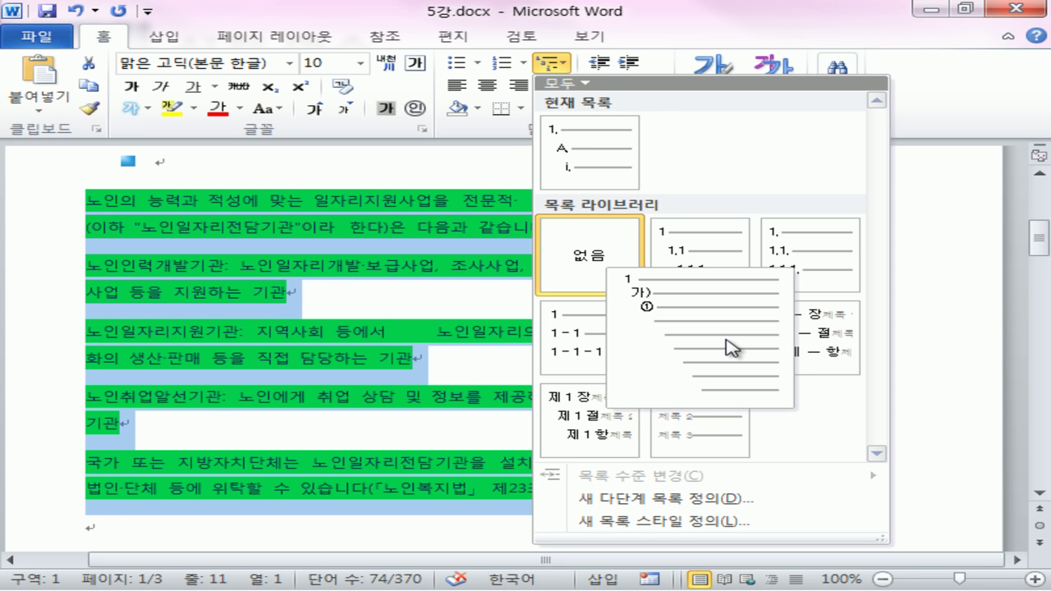
{"action": "left_click", "coordinate": [731, 347]}
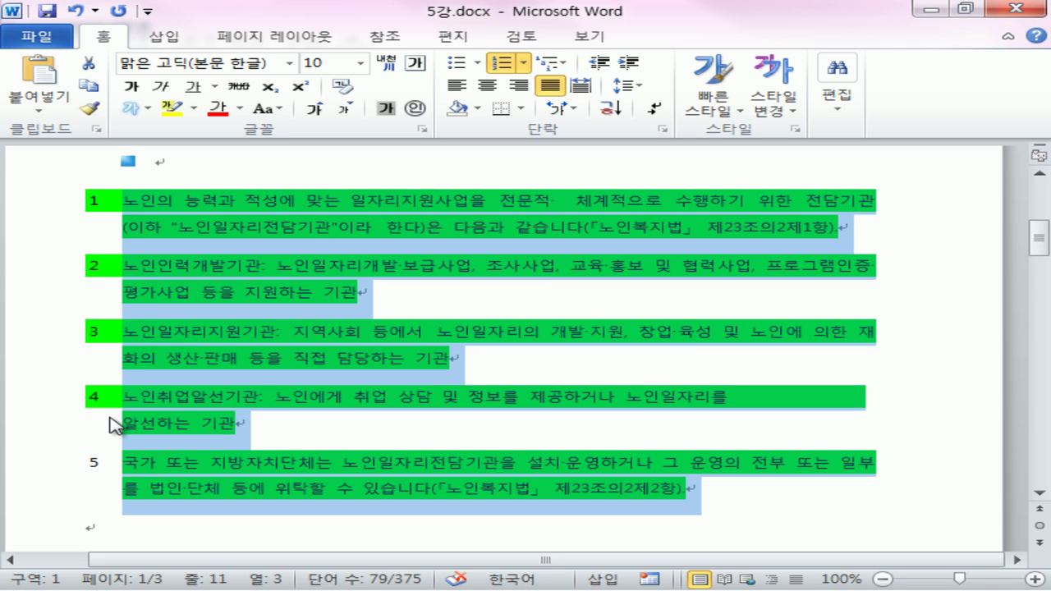
{"action": "left_click", "coordinate": [515, 378]}
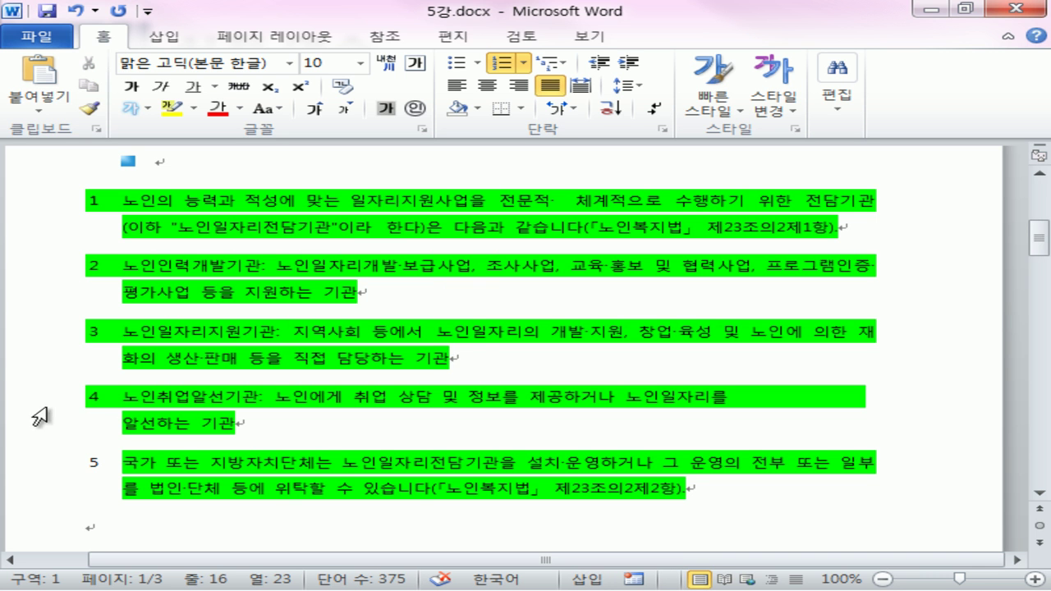
Indent the second to fourth bright-green highlighted paragraphs on page 1 by one level.
{"action": "left_click", "coordinate": [46, 280]}
{"action": "left_click_drag", "start_coordinate": [47, 282], "coordinate": [78, 439]}
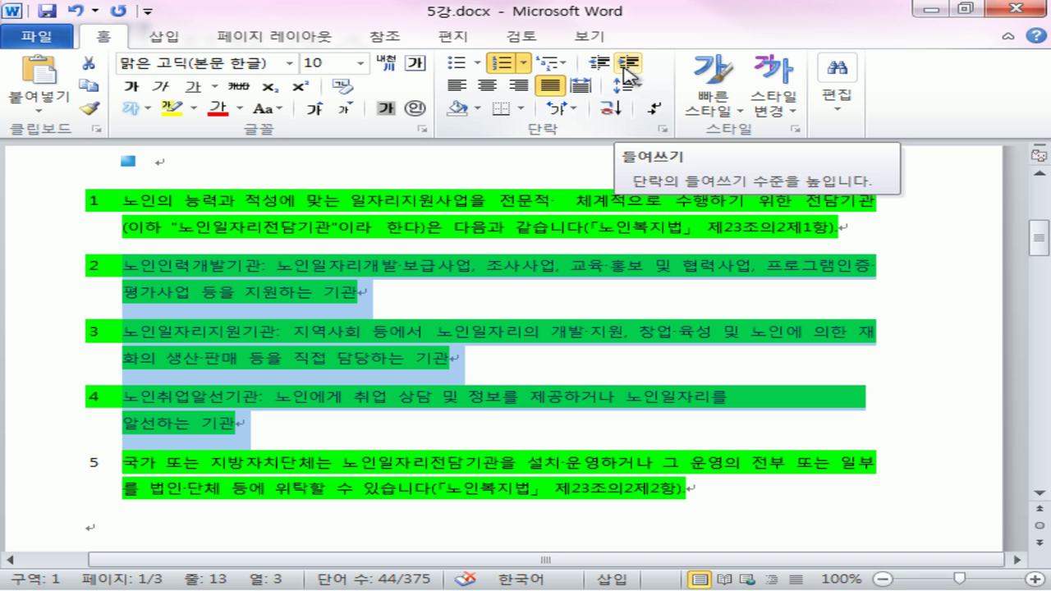
{"action": "key", "text": "ctrl+2"}
{"action": "mouse_move", "coordinate": [628, 74]}
{"action": "left_mouse_down"}
{"action": "mouse_move", "coordinate": [620, 56]}
{"action": "mouse_move", "coordinate": [637, 72]}
{"action": "left_mouse_up"}
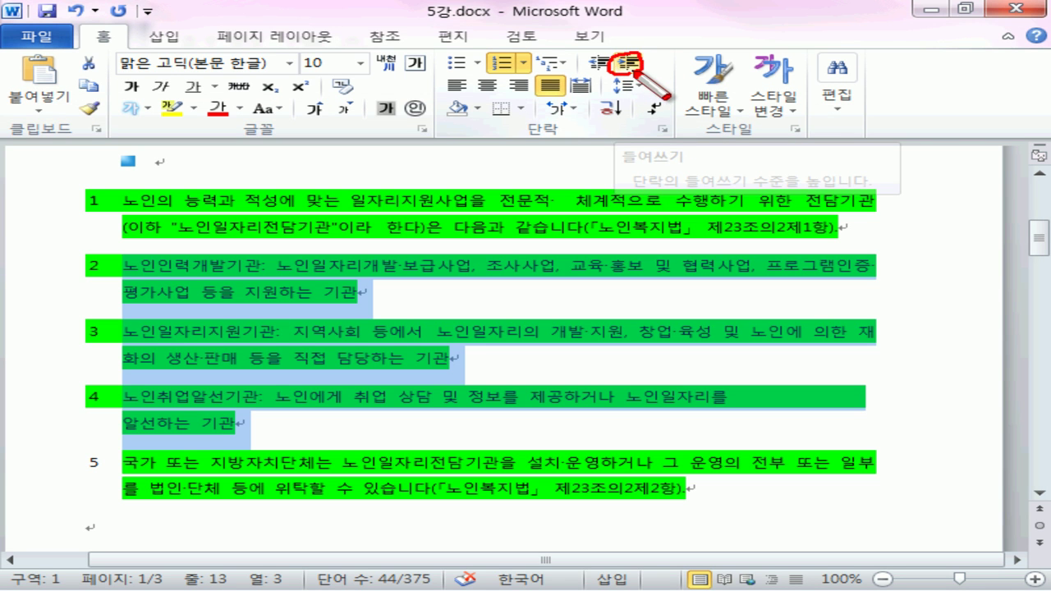
{"action": "key", "text": "Escape"}
{"action": "left_click", "coordinate": [628, 63]}
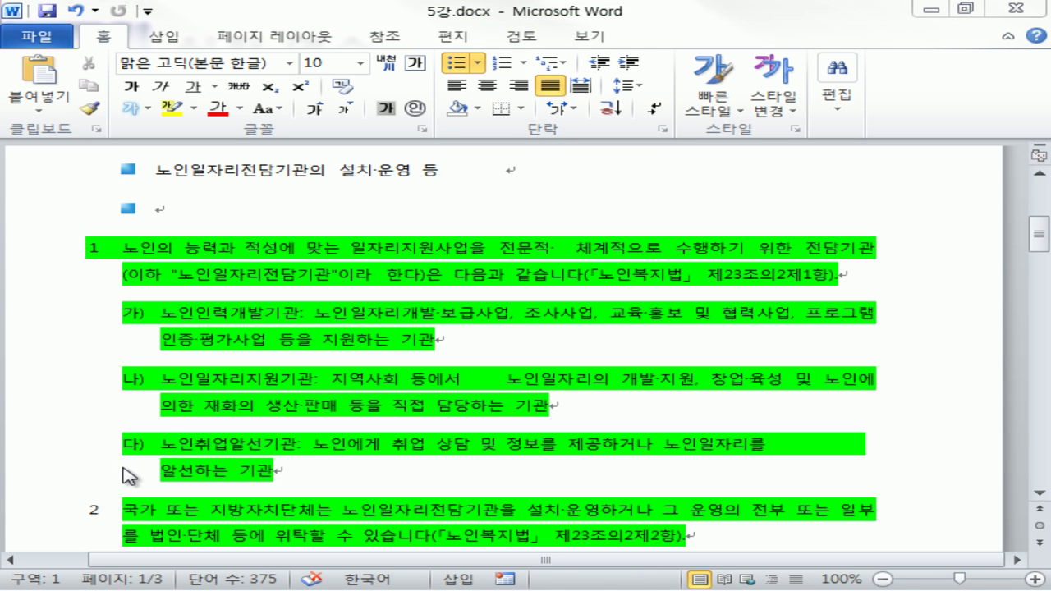
{"action": "left_click", "coordinate": [620, 368]}
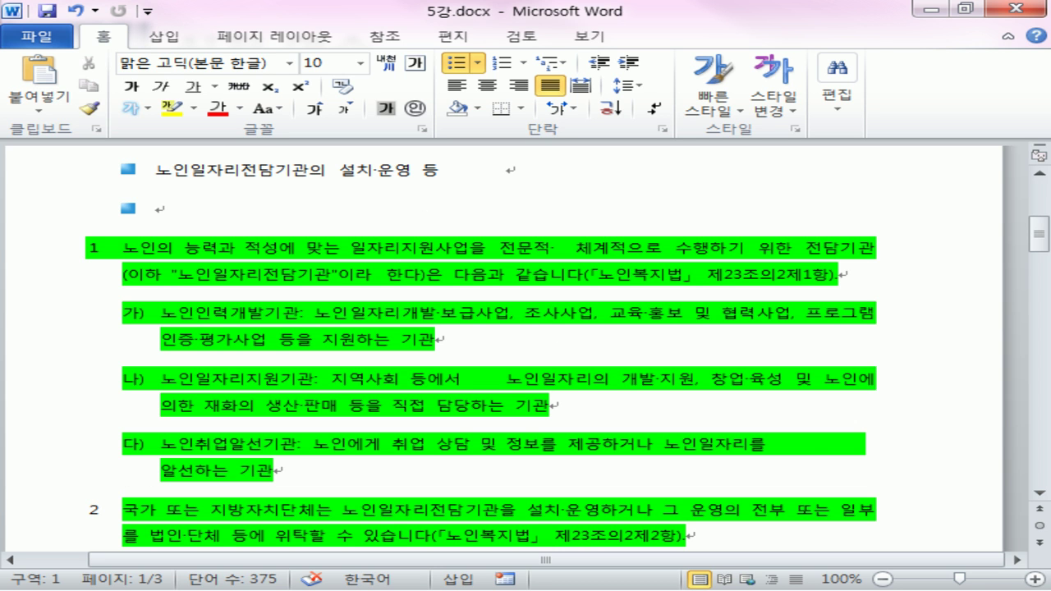
{"action": "left_click", "coordinate": [454, 431]}
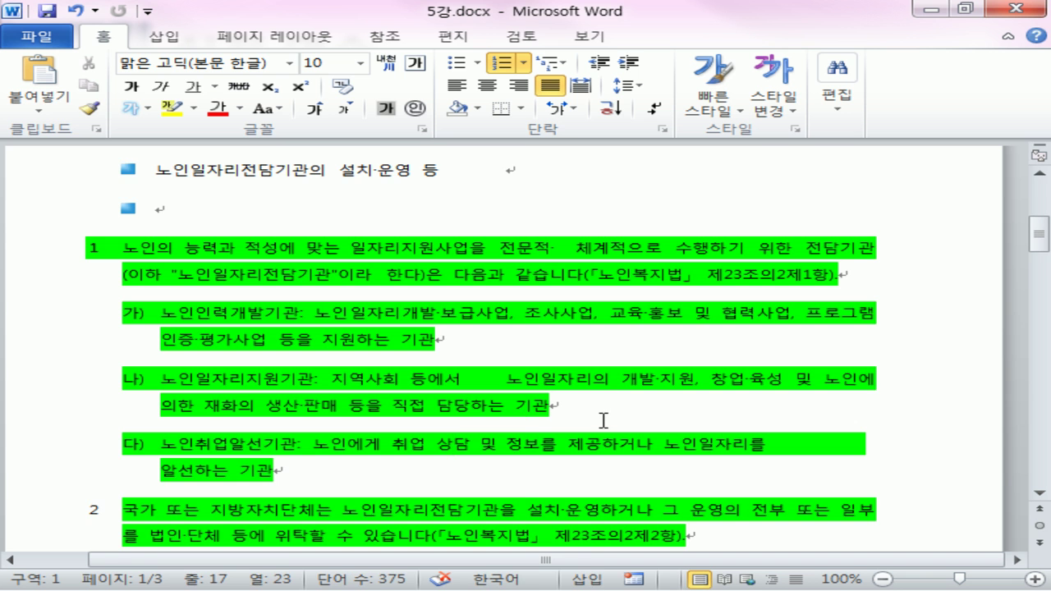
Select the first paragraph of page 1, '노인일자리 지원', together with the first paragraph of page 2, '노인일자리 유형'.
{"action": "scroll", "coordinate": [603, 420], "scroll_direction": "up", "scroll_amount": 3}
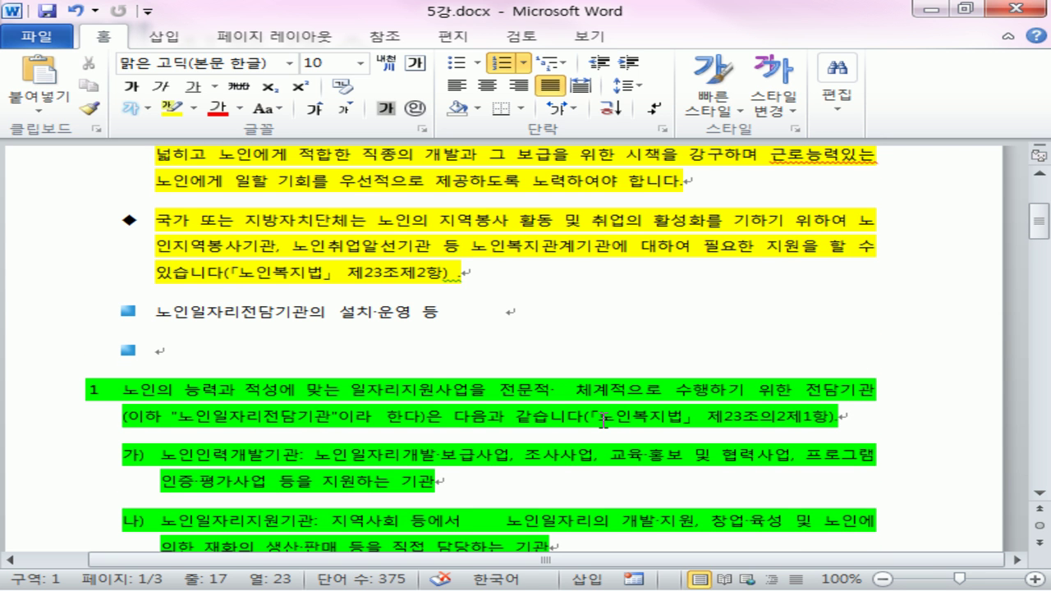
{"action": "scroll", "coordinate": [604, 420], "scroll_direction": "down", "scroll_amount": 4}
{"action": "scroll", "coordinate": [604, 420], "scroll_direction": "up", "scroll_amount": 3}
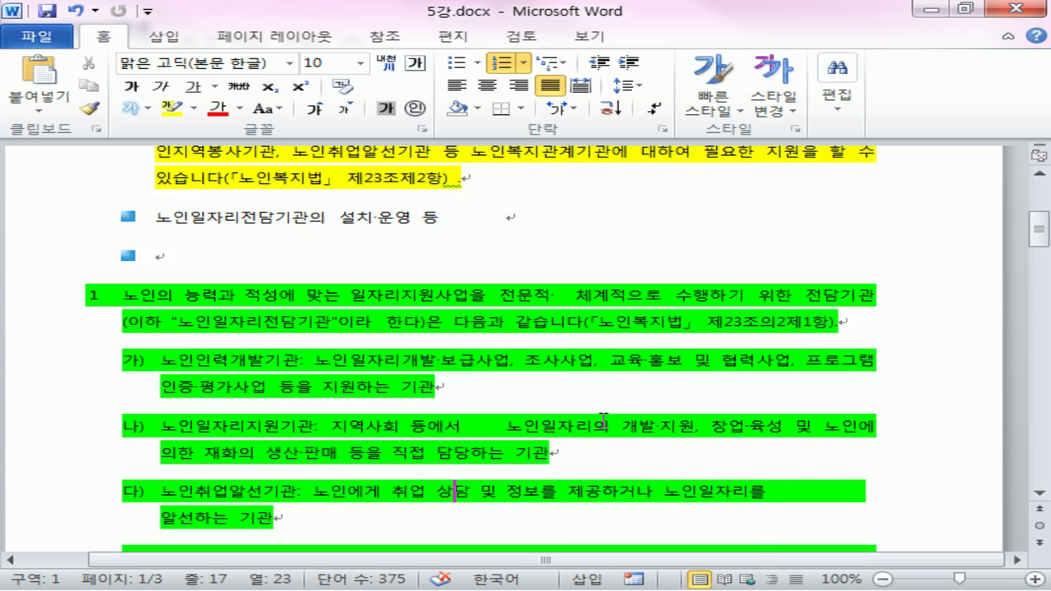
{"action": "scroll", "coordinate": [604, 420], "scroll_direction": "down", "scroll_amount": 6}
{"action": "scroll", "coordinate": [604, 419], "scroll_direction": "down", "scroll_amount": 4}
{"action": "scroll", "coordinate": [604, 419], "scroll_direction": "up", "scroll_amount": 16}
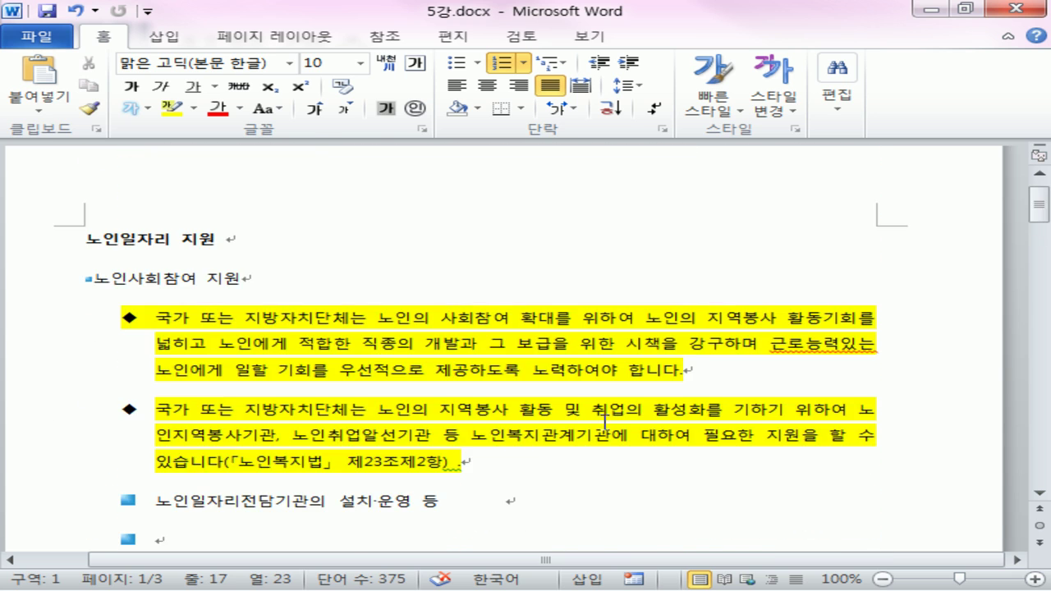
{"action": "left_click", "coordinate": [37, 244]}
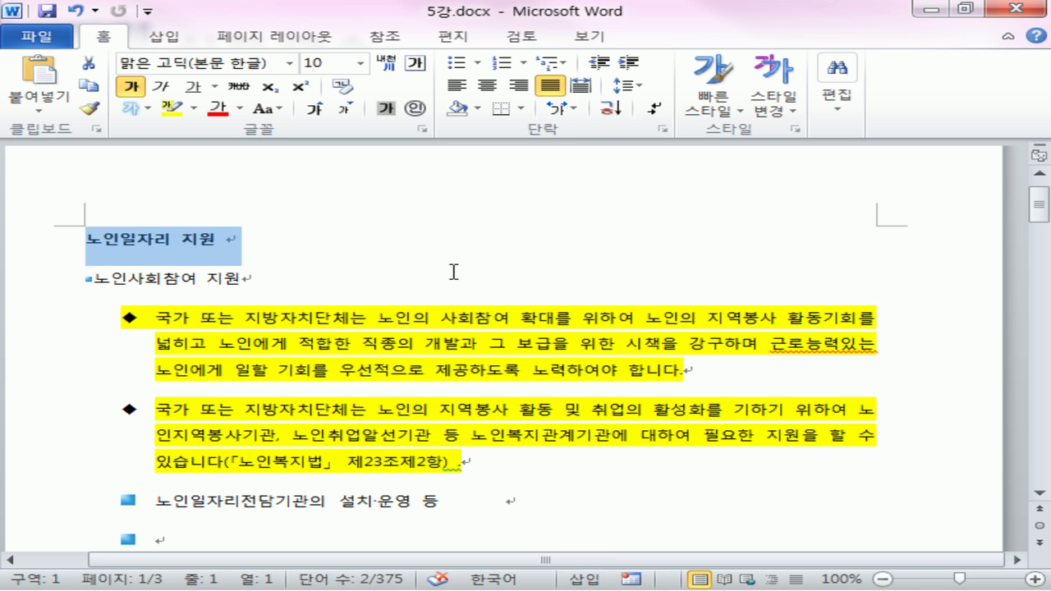
{"action": "scroll", "coordinate": [453, 272], "scroll_direction": "down", "scroll_amount": 20}
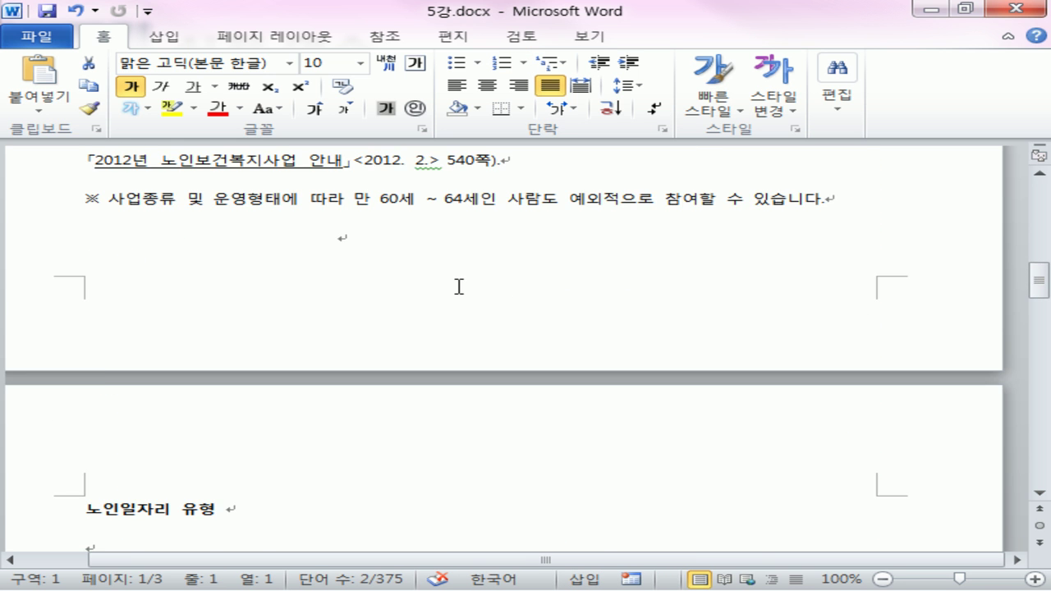
{"action": "scroll", "coordinate": [456, 287], "scroll_direction": "down", "scroll_amount": 3}
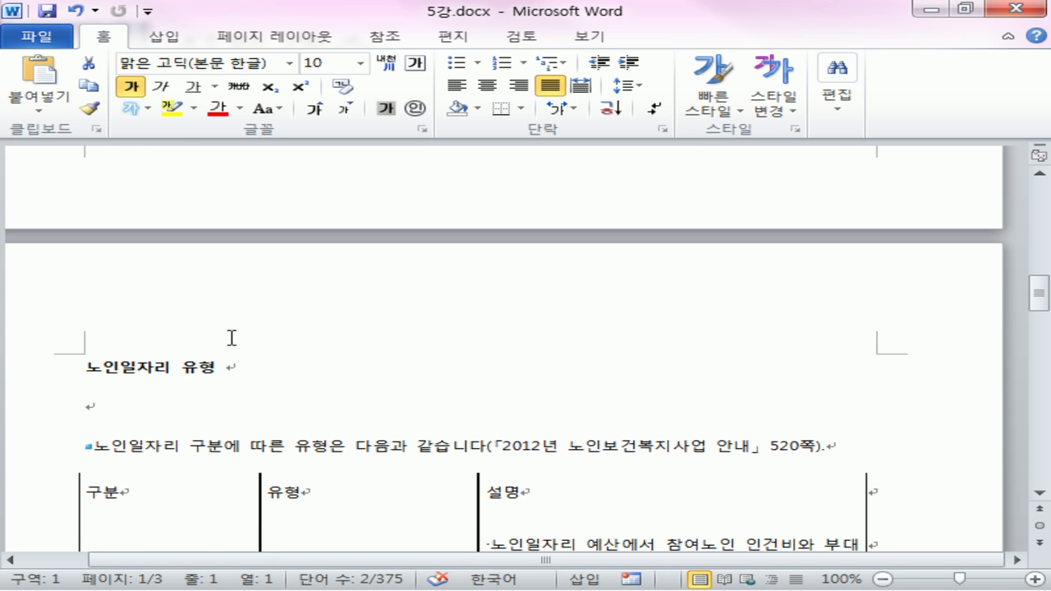
{"action": "left_click", "coordinate": [43, 371]}
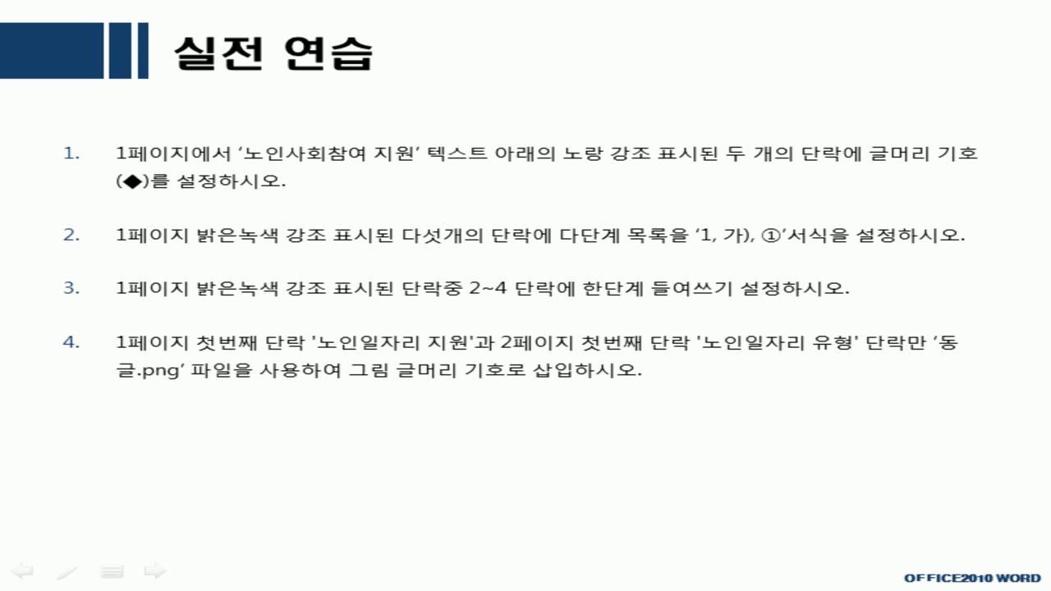
Check the picture file required by task 4 on the exercise slide and return to Word.
{"action": "key", "text": "ctrl+p"}
{"action": "left_click_drag", "start_coordinate": [936, 346], "coordinate": [961, 347]}
{"action": "mouse_move", "coordinate": [110, 388]}
{"action": "left_mouse_down"}
{"action": "mouse_move", "coordinate": [199, 382]}
{"action": "mouse_move", "coordinate": [209, 358]}
{"action": "left_mouse_up"}
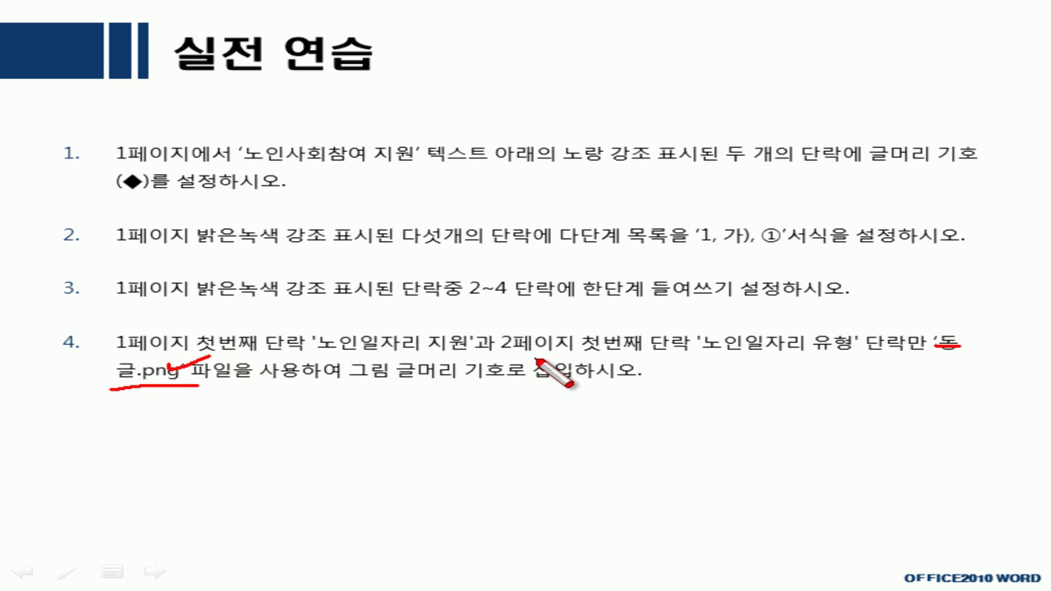
{"action": "key", "text": "e"}
{"action": "key", "text": "Escape"}
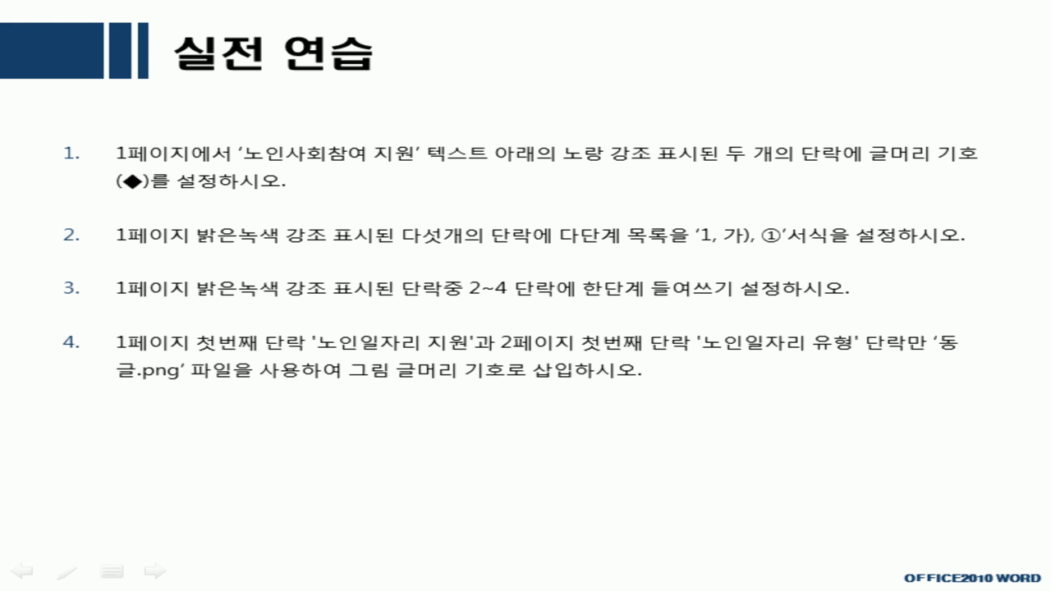
{"action": "key", "text": "alt+Tab"}
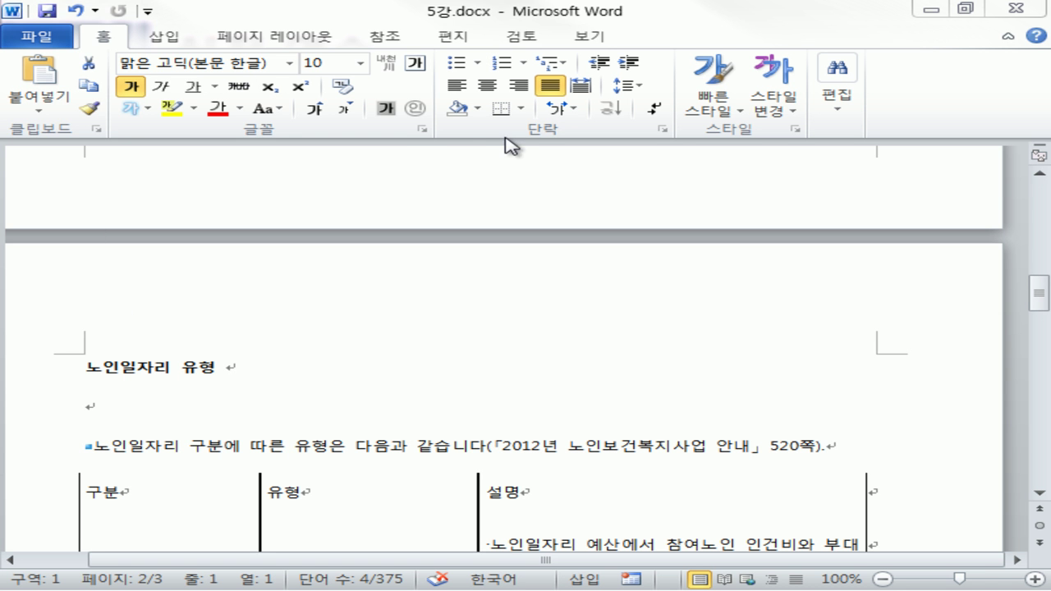
Start defining a new picture bullet for the two selected headings and import 동글.png from the 1부 > 1W예제파일 folder.
{"action": "left_click", "coordinate": [522, 67]}
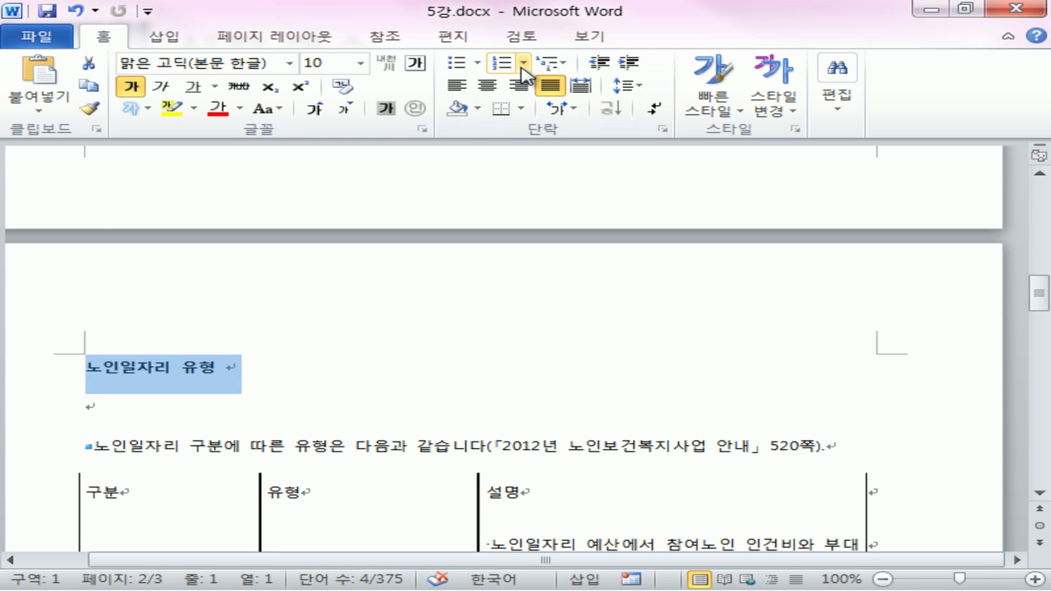
{"action": "left_click", "coordinate": [477, 63]}
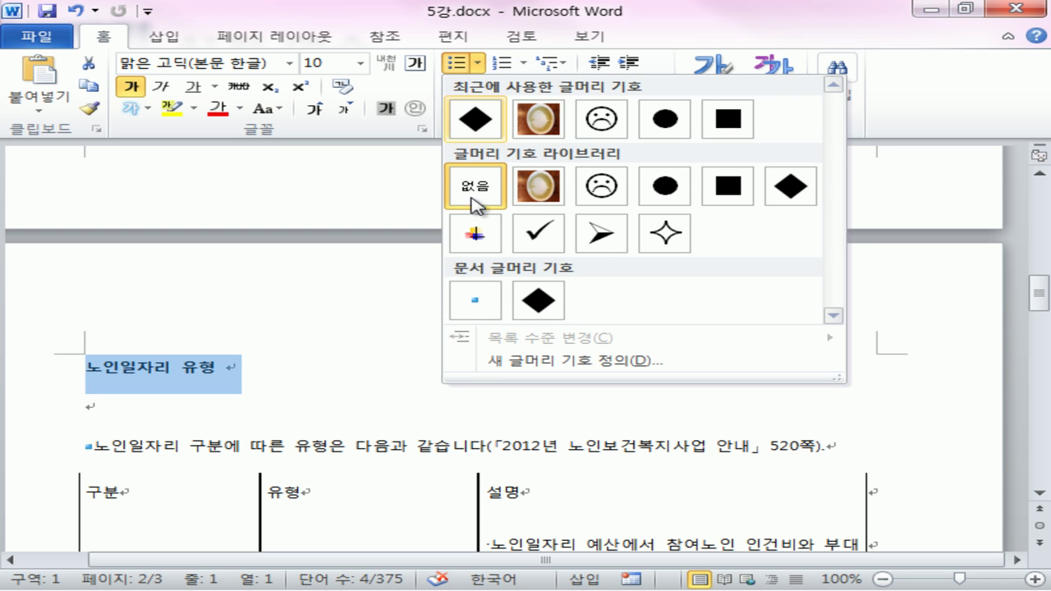
{"action": "left_click", "coordinate": [506, 360]}
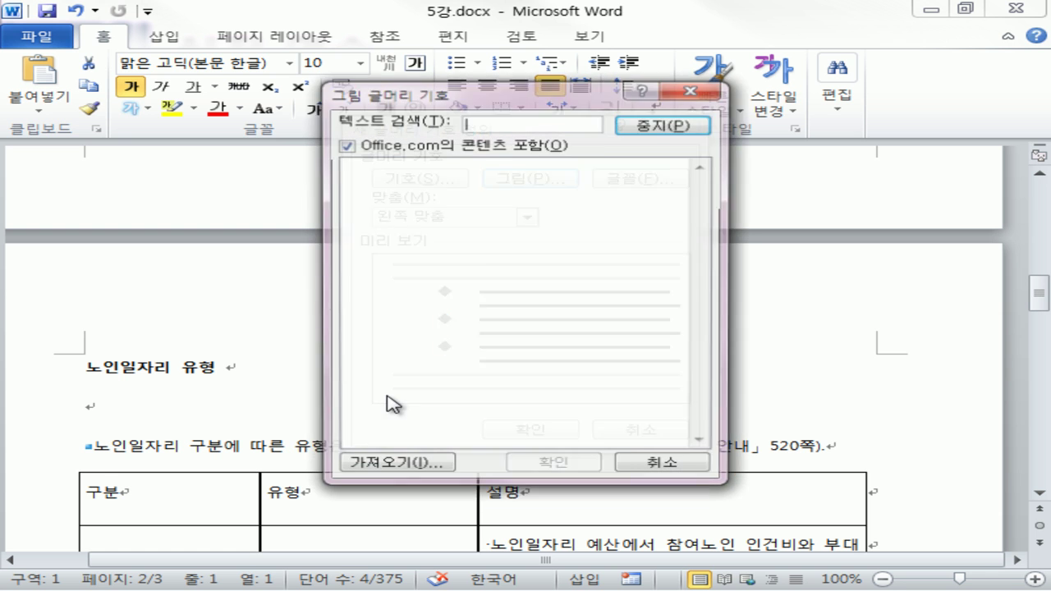
{"action": "left_click", "coordinate": [378, 468]}
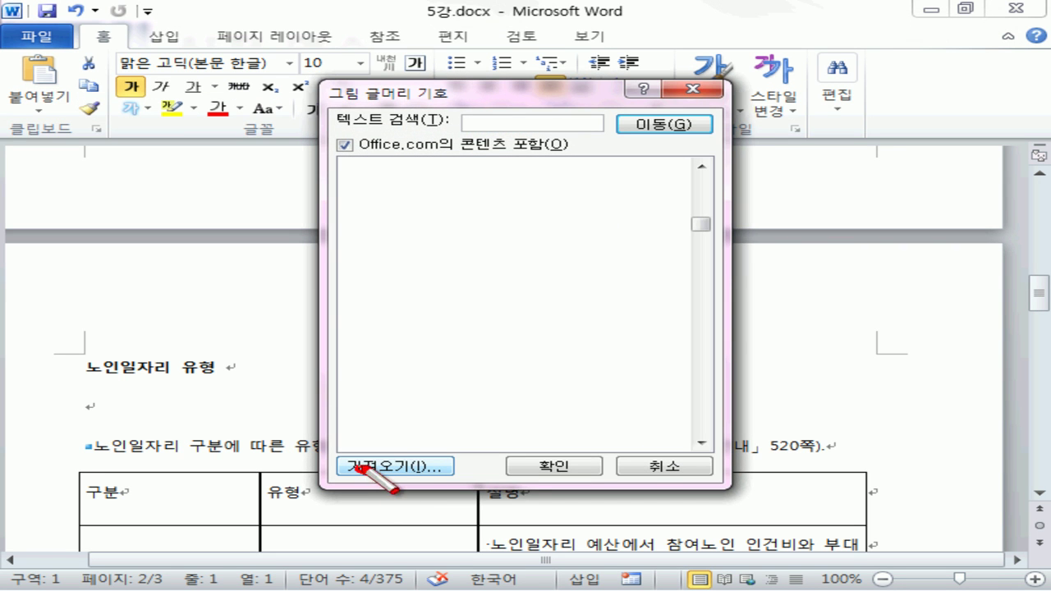
{"action": "left_click", "coordinate": [397, 467]}
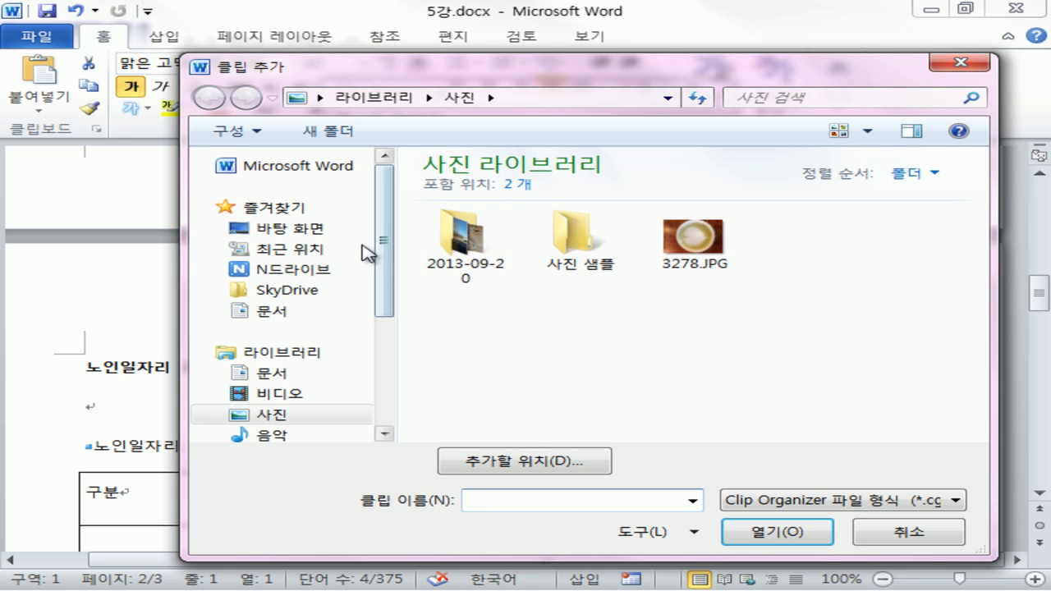
{"action": "left_click", "coordinate": [312, 228]}
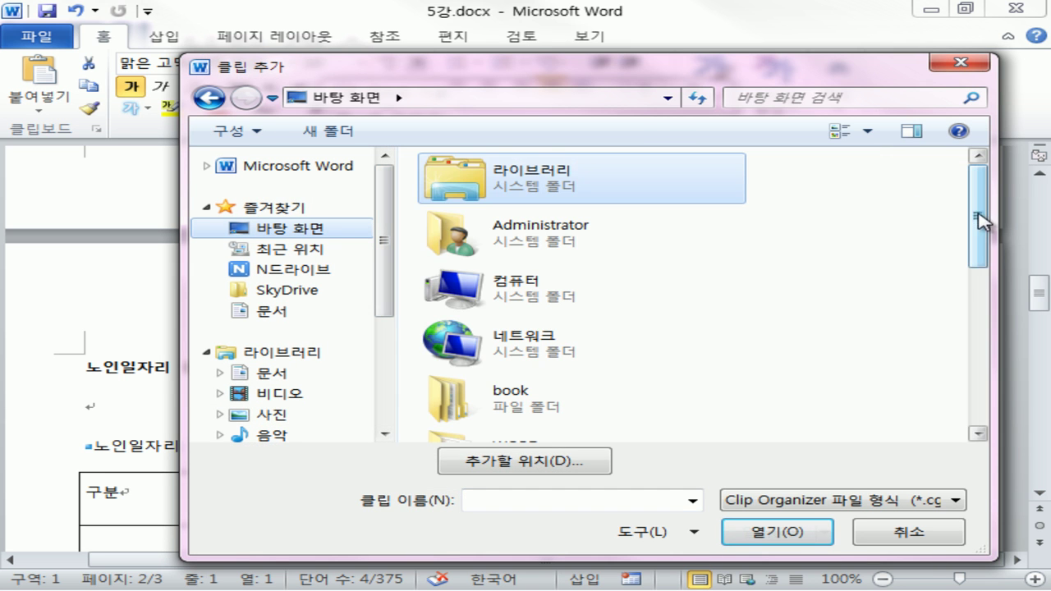
{"action": "scroll", "coordinate": [925, 212], "scroll_direction": "down", "scroll_amount": 5}
{"action": "scroll", "coordinate": [900, 356], "scroll_direction": "down", "scroll_amount": 1}
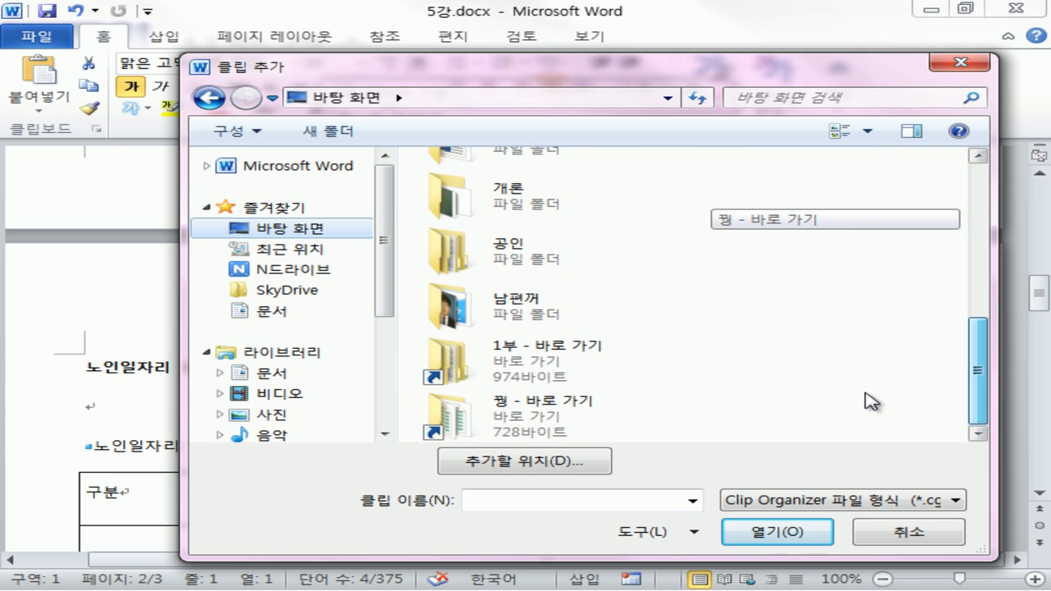
{"action": "double_click", "coordinate": [575, 370]}
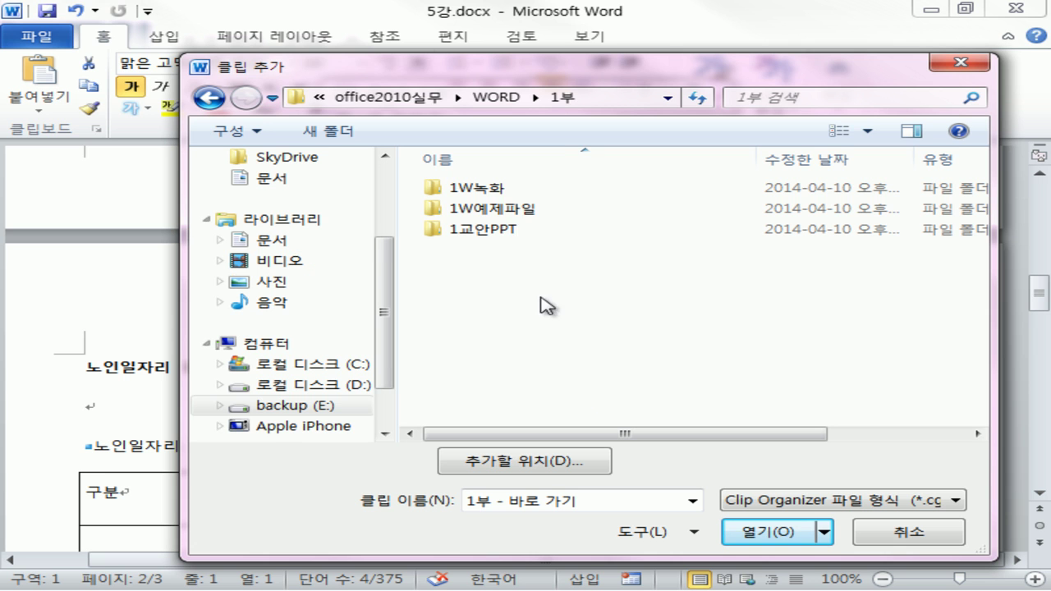
{"action": "left_click", "coordinate": [509, 210]}
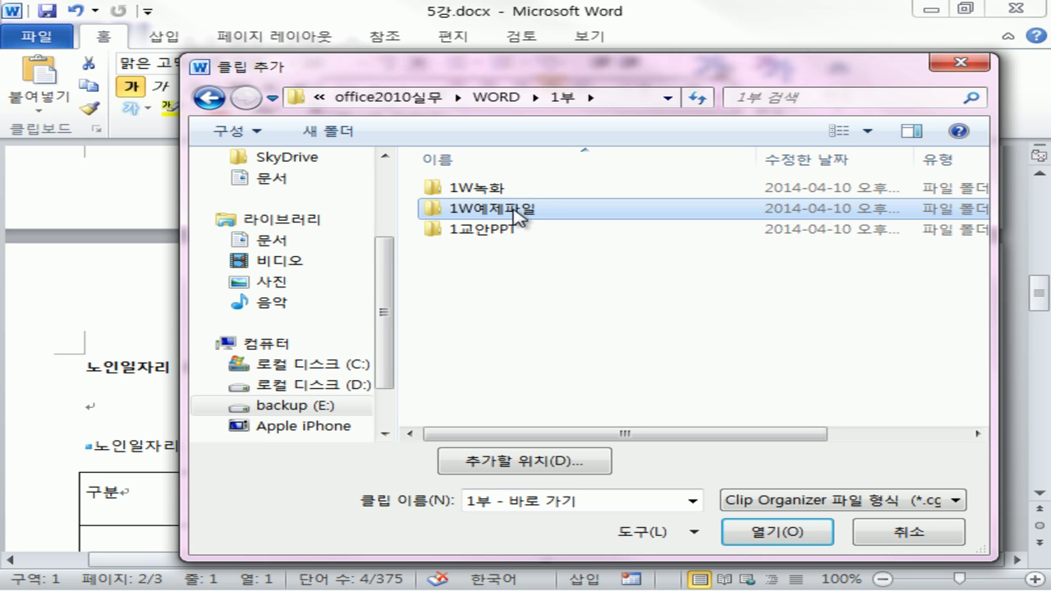
{"action": "double_click", "coordinate": [515, 215]}
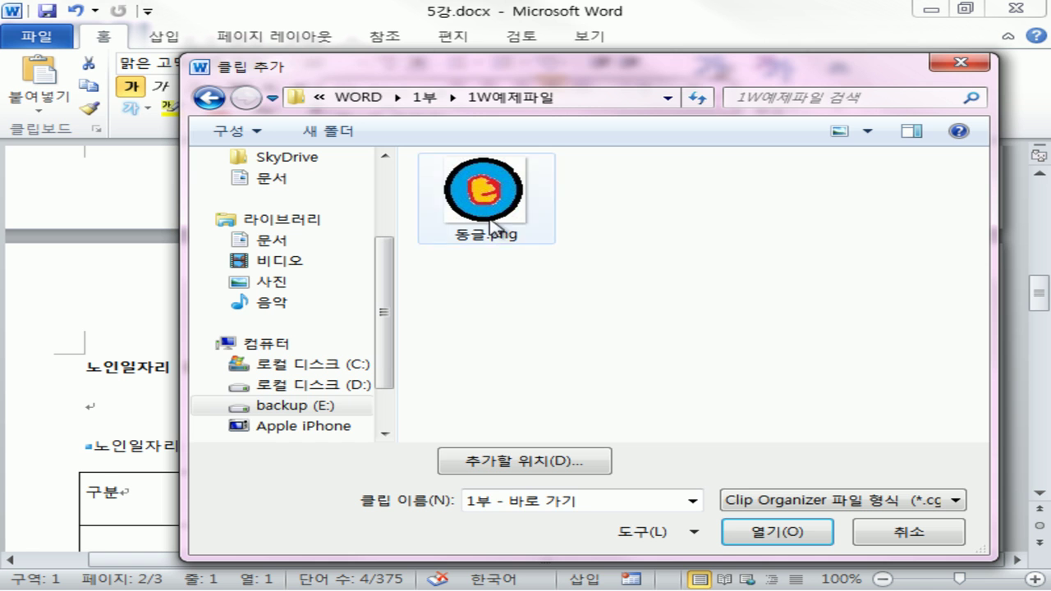
{"action": "left_click", "coordinate": [509, 235]}
{"action": "left_click", "coordinate": [724, 532]}
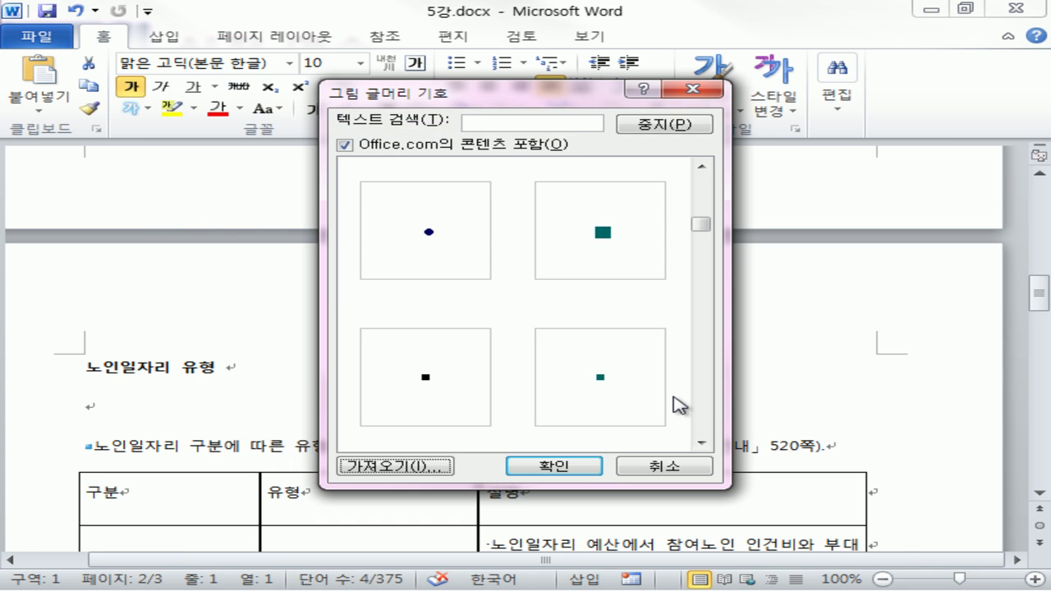
Choose the imported 동글.png picture and apply it as the bullet of both selected headings.
{"action": "left_click", "coordinate": [605, 194]}
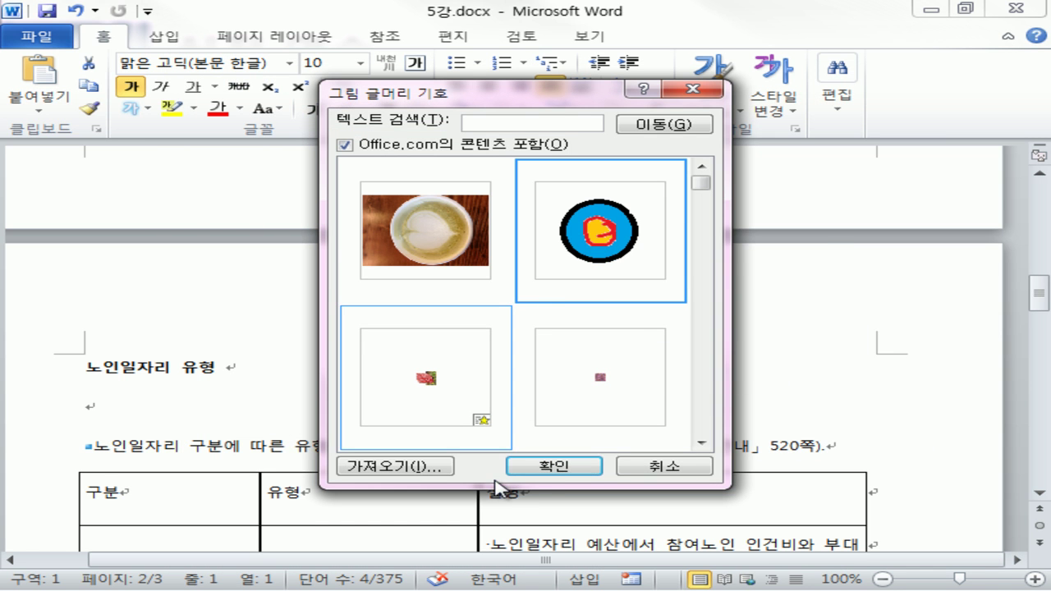
{"action": "left_click", "coordinate": [535, 471]}
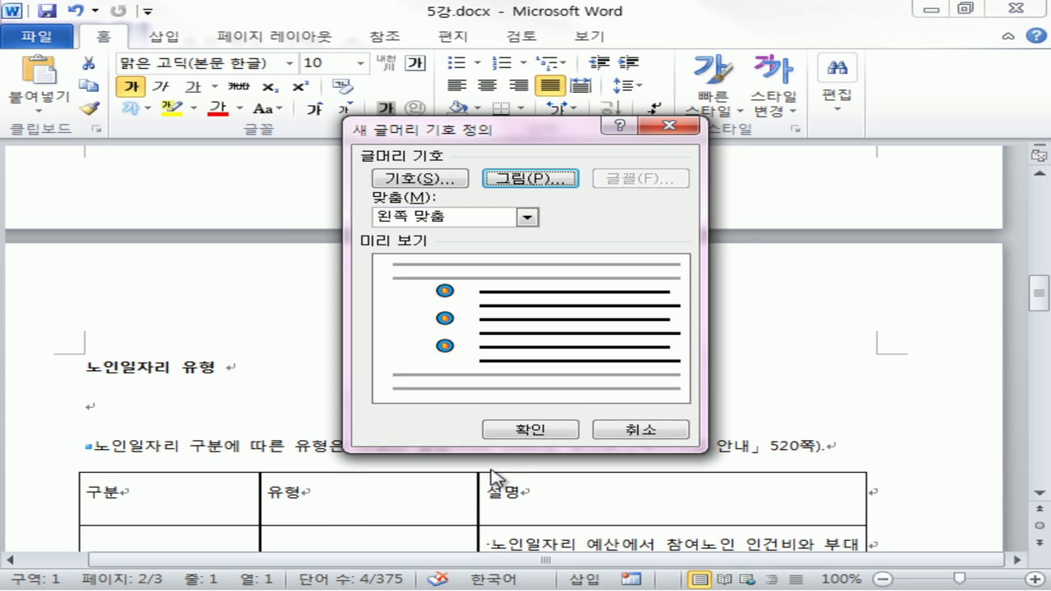
{"action": "left_click", "coordinate": [530, 429]}
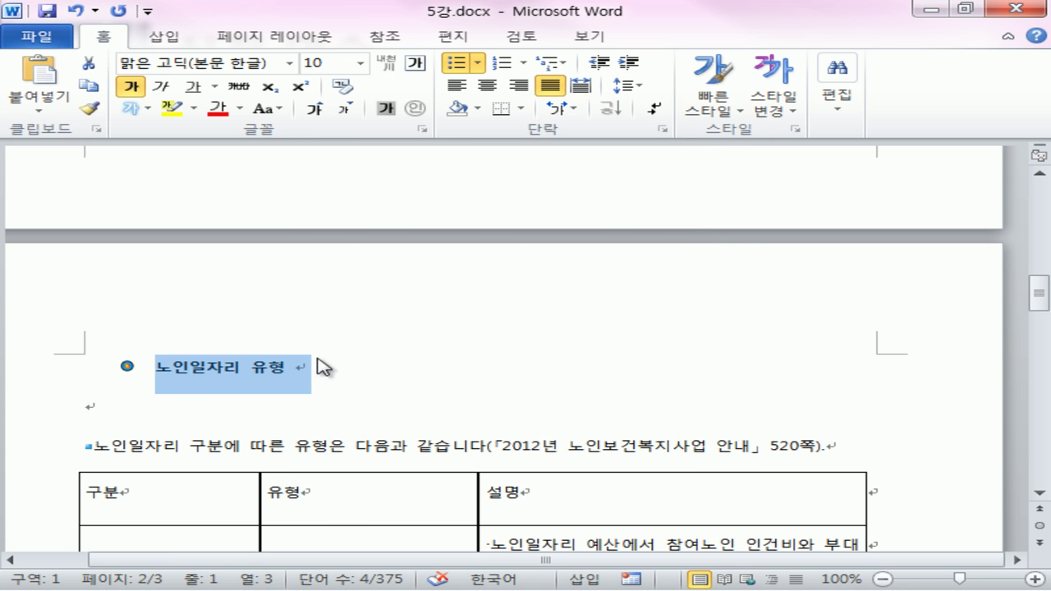
{"action": "left_click", "coordinate": [403, 364]}
{"action": "scroll", "coordinate": [400, 357], "scroll_direction": "down", "scroll_amount": 2}
{"action": "scroll", "coordinate": [400, 357], "scroll_direction": "up", "scroll_amount": 4}
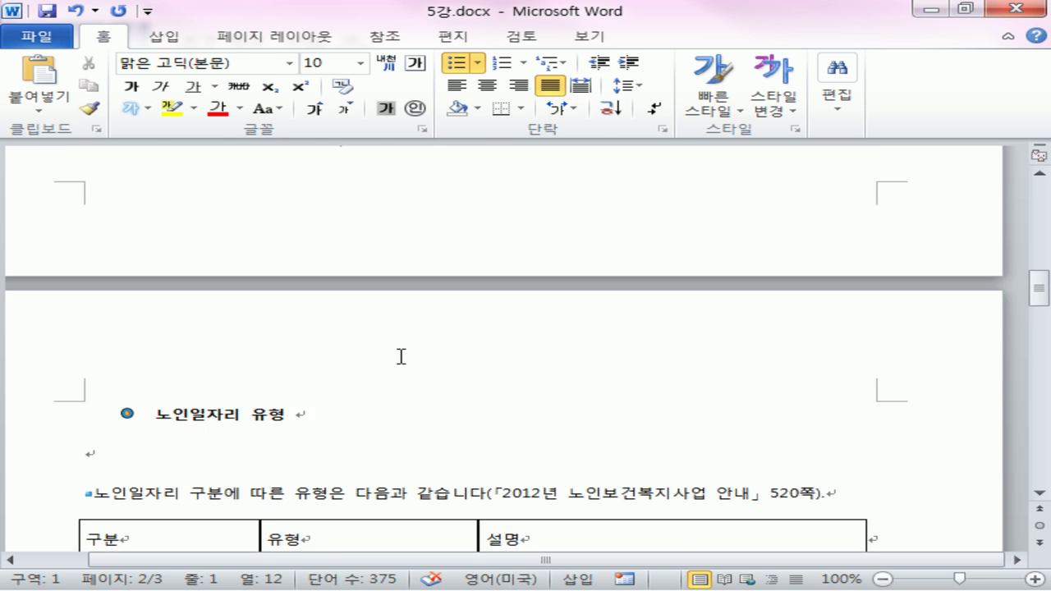
Save the document under the new name 5강완성 in the 1W예제파일 folder.
{"action": "left_click", "coordinate": [32, 40]}
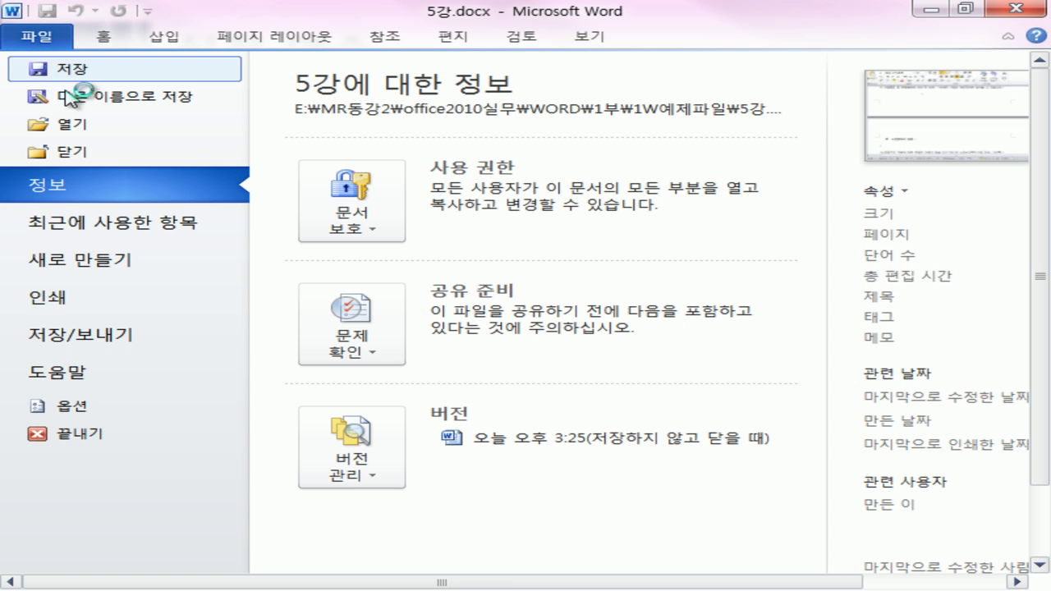
{"action": "left_click", "coordinate": [70, 97]}
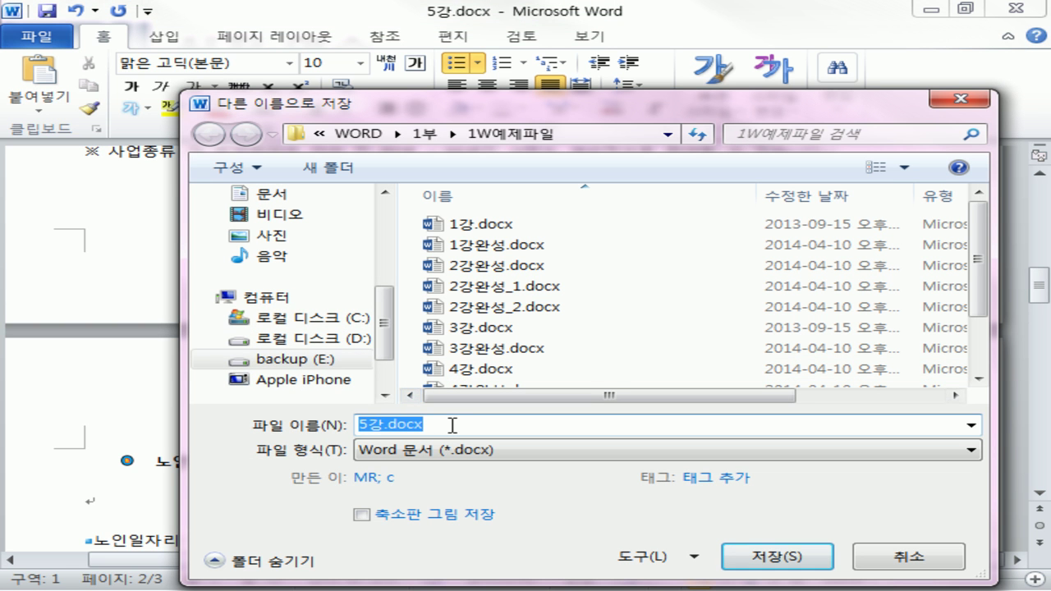
{"action": "type", "text": "5가ㅇㅇ"}
{"action": "type", "text": "서"}
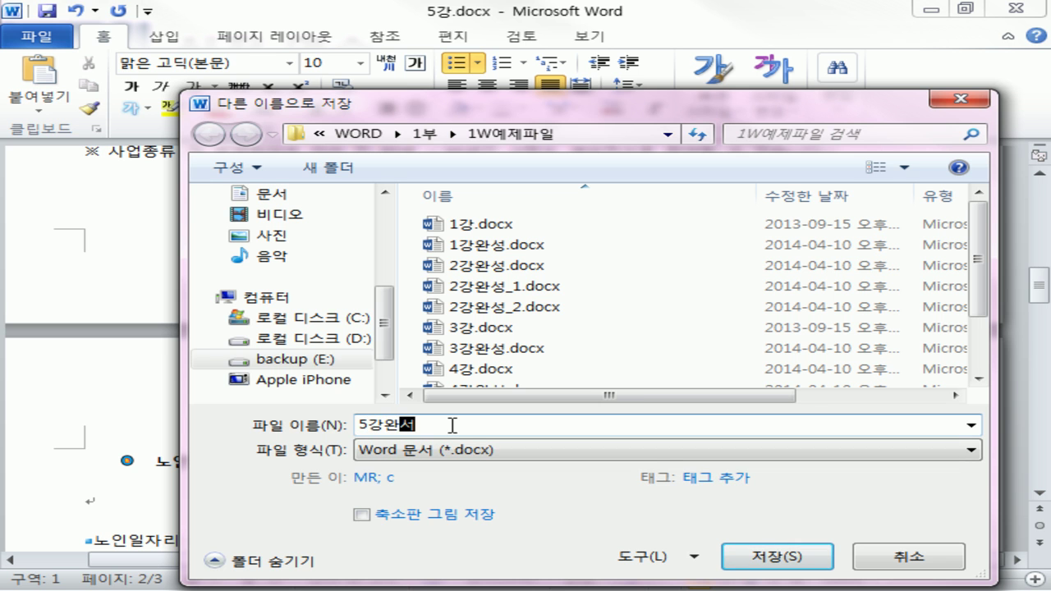
{"action": "type", "text": "ㅇ"}
{"action": "key", "text": "Return"}
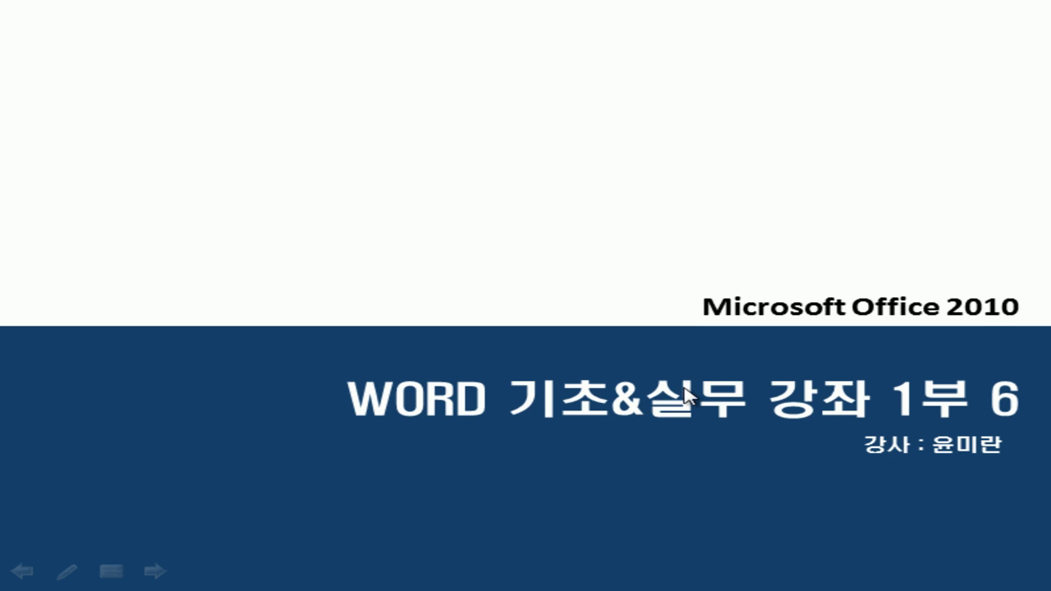
{"action": "left_click", "coordinate": [304, 280]}
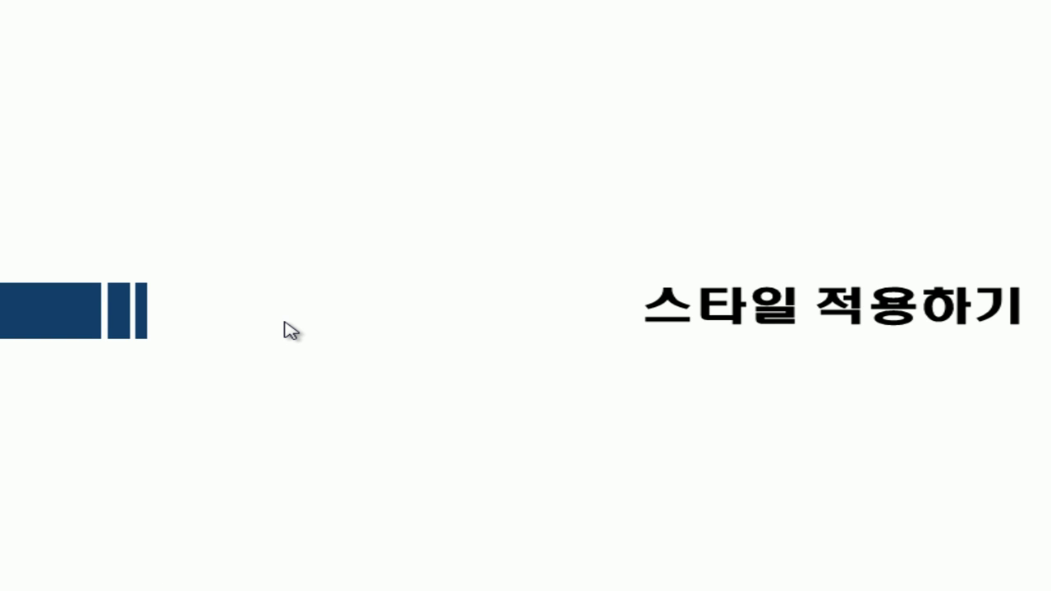
{"action": "left_click", "coordinate": [290, 330]}
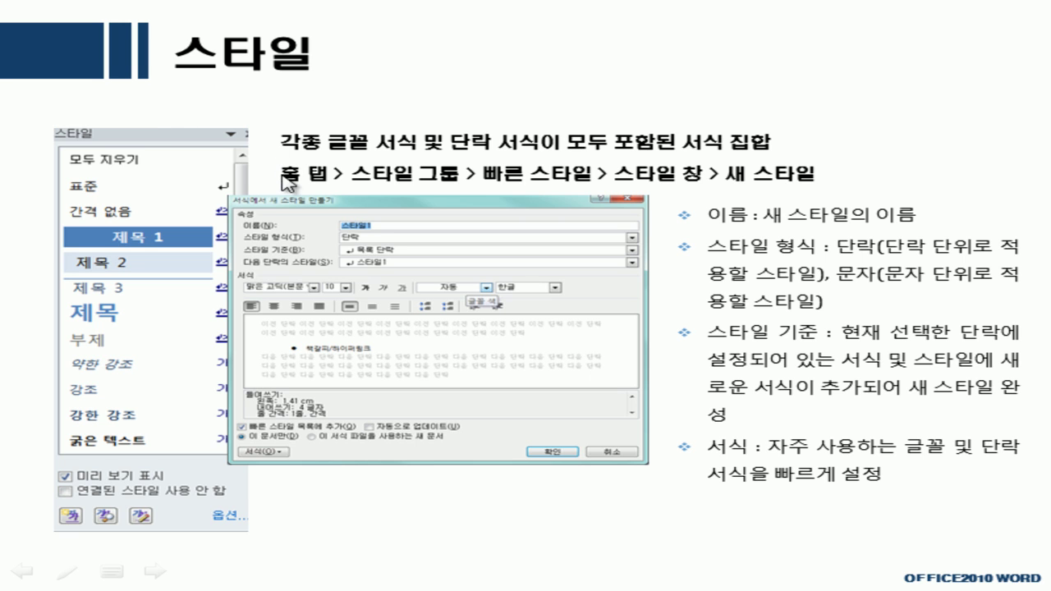
{"action": "key", "text": "ctrl+p"}
{"action": "left_click_drag", "start_coordinate": [382, 178], "coordinate": [566, 173]}
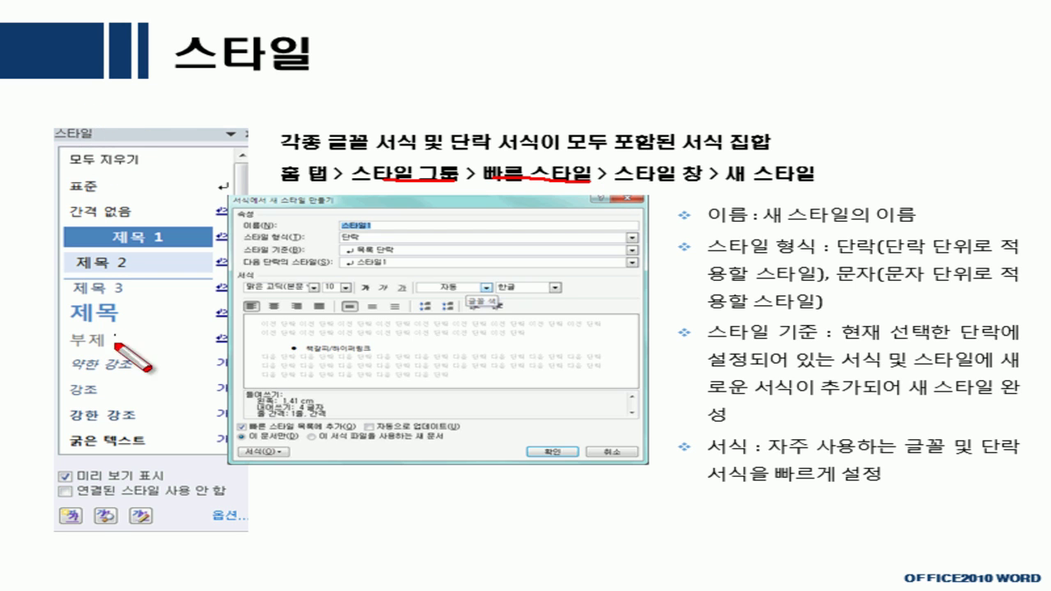
{"action": "mouse_move", "coordinate": [62, 529]}
{"action": "left_mouse_down"}
{"action": "mouse_move", "coordinate": [57, 502]}
{"action": "mouse_move", "coordinate": [86, 511]}
{"action": "mouse_move", "coordinate": [82, 535]}
{"action": "left_mouse_up"}
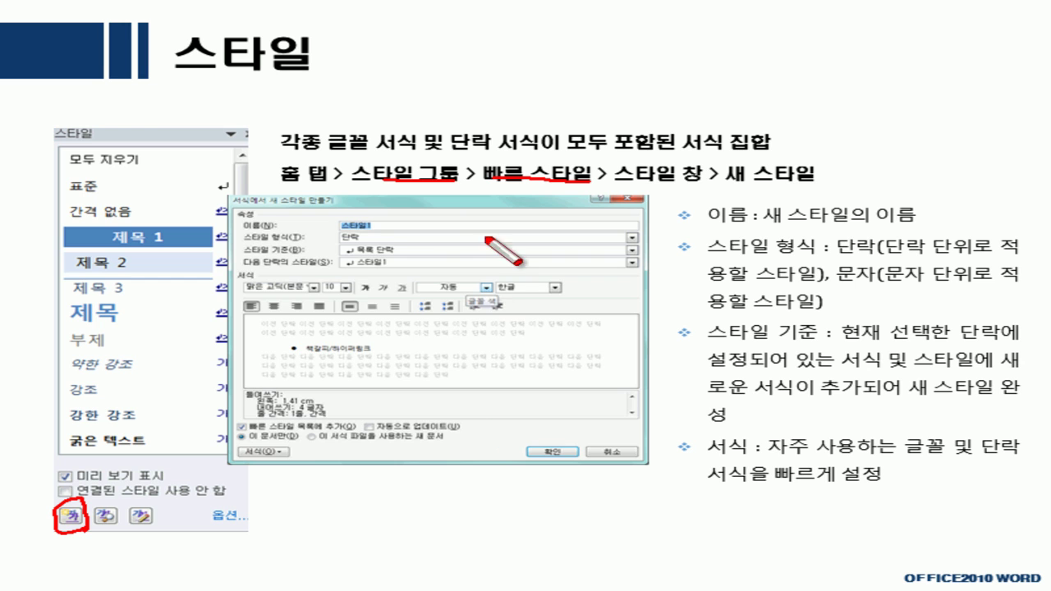
{"action": "left_click_drag", "start_coordinate": [763, 220], "coordinate": [887, 215]}
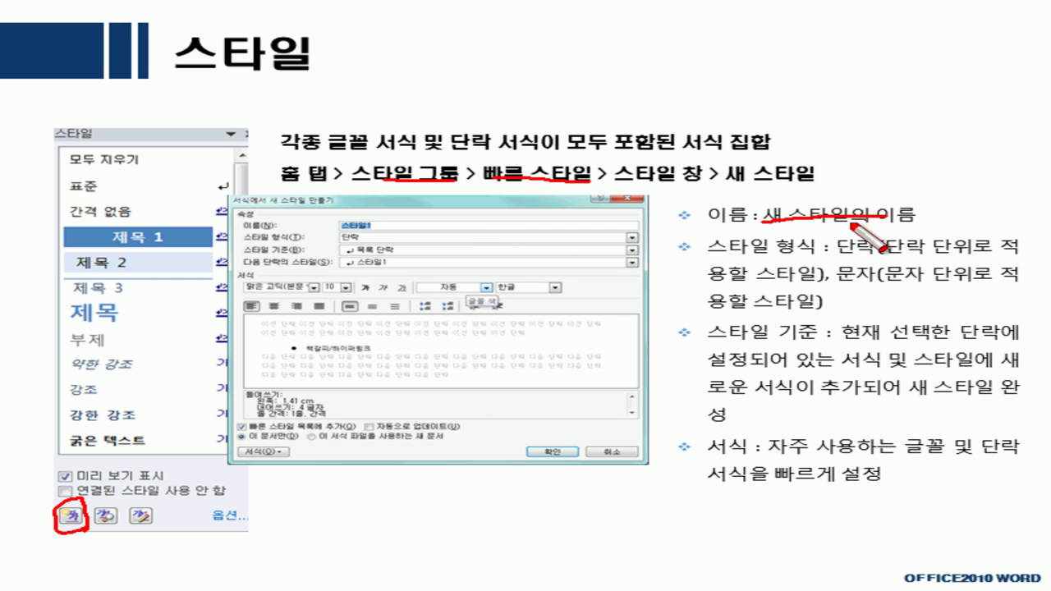
{"action": "mouse_move", "coordinate": [826, 256]}
{"action": "left_mouse_down"}
{"action": "mouse_move", "coordinate": [869, 259]}
{"action": "mouse_move", "coordinate": [885, 284]}
{"action": "left_mouse_up"}
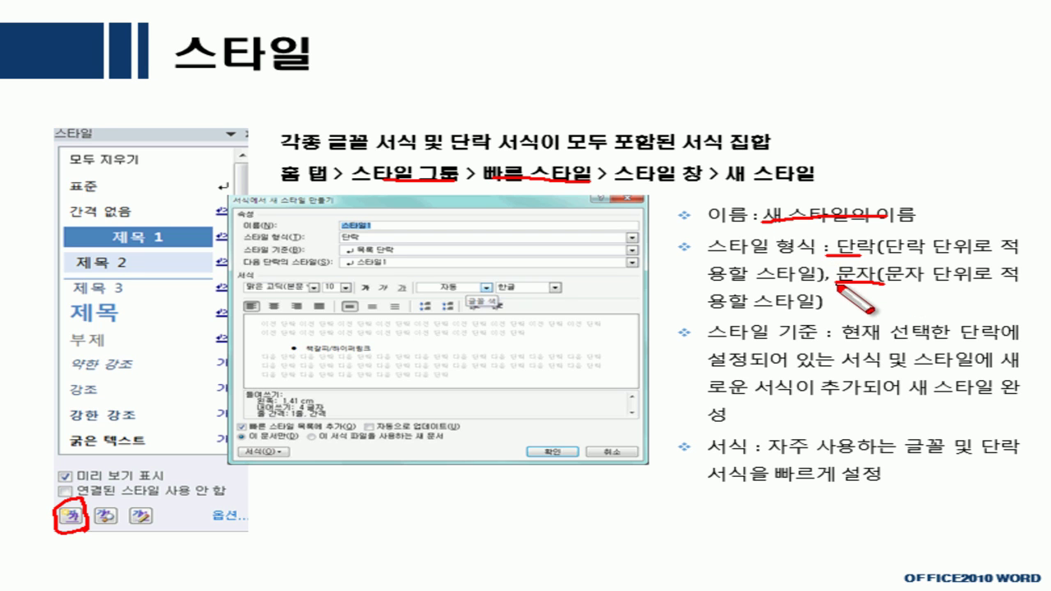
{"action": "left_click_drag", "start_coordinate": [843, 366], "coordinate": [885, 367]}
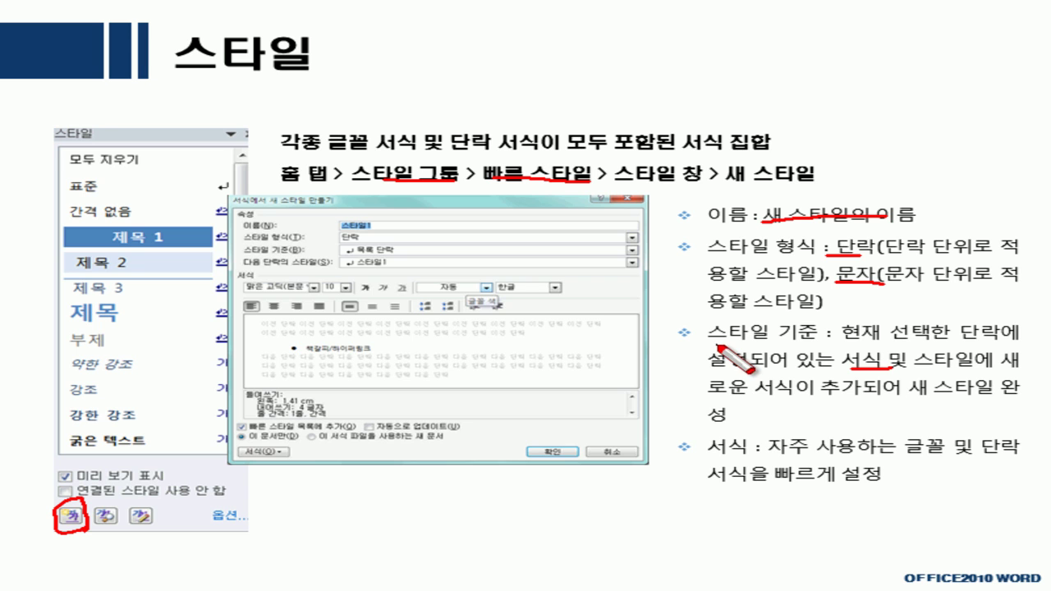
{"action": "left_click_drag", "start_coordinate": [678, 355], "coordinate": [678, 376]}
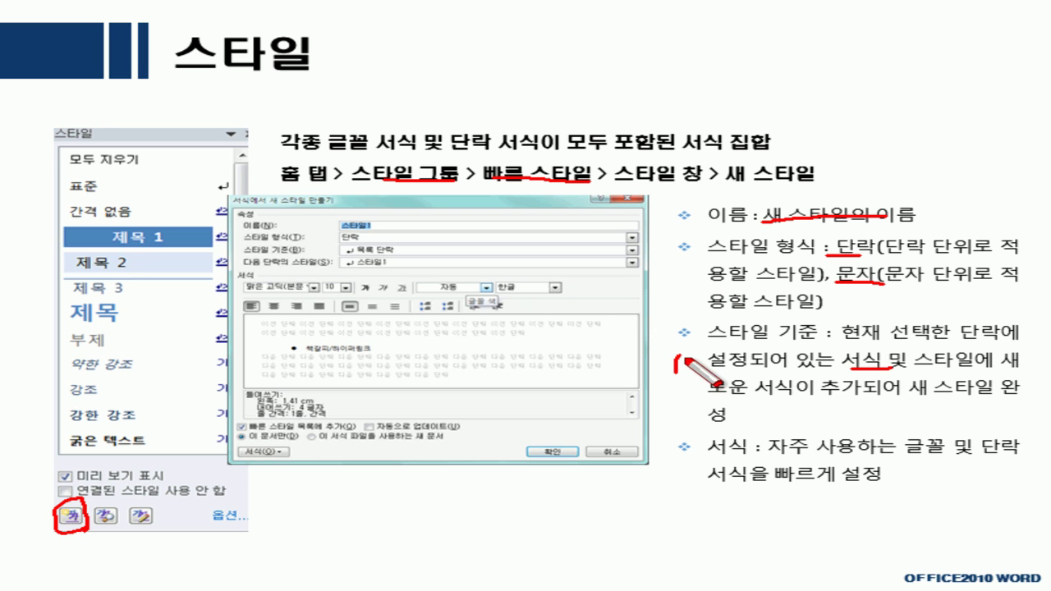
{"action": "left_click_drag", "start_coordinate": [679, 354], "coordinate": [681, 375]}
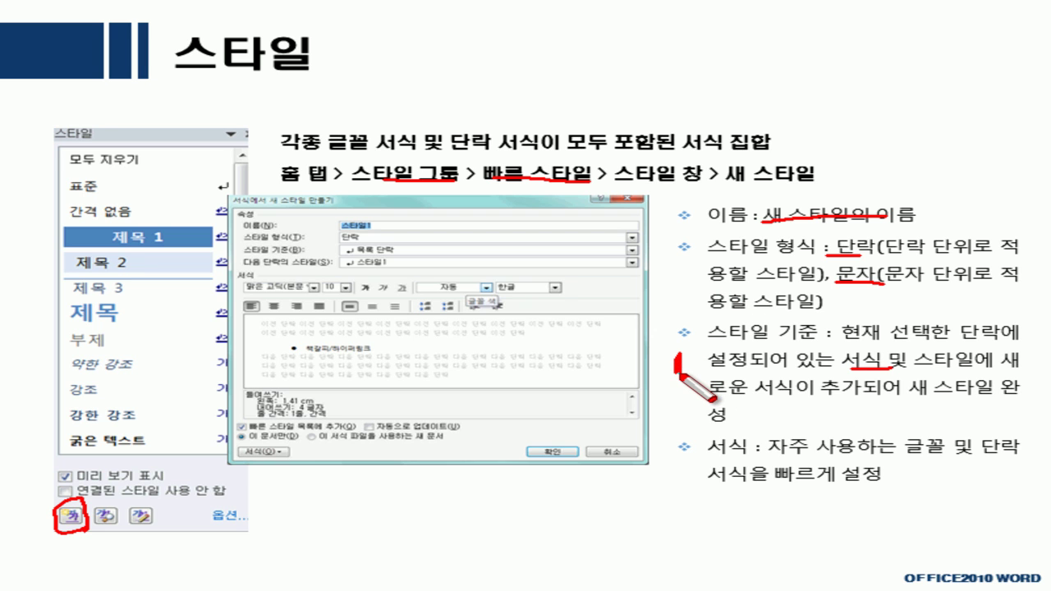
{"action": "mouse_move", "coordinate": [394, 312]}
{"action": "left_mouse_down"}
{"action": "mouse_move", "coordinate": [350, 322]}
{"action": "mouse_move", "coordinate": [311, 298]}
{"action": "mouse_move", "coordinate": [463, 310]}
{"action": "mouse_move", "coordinate": [448, 320]}
{"action": "mouse_move", "coordinate": [332, 322]}
{"action": "mouse_move", "coordinate": [267, 304]}
{"action": "mouse_move", "coordinate": [392, 281]}
{"action": "mouse_move", "coordinate": [506, 289]}
{"action": "mouse_move", "coordinate": [509, 306]}
{"action": "mouse_move", "coordinate": [387, 312]}
{"action": "left_mouse_up"}
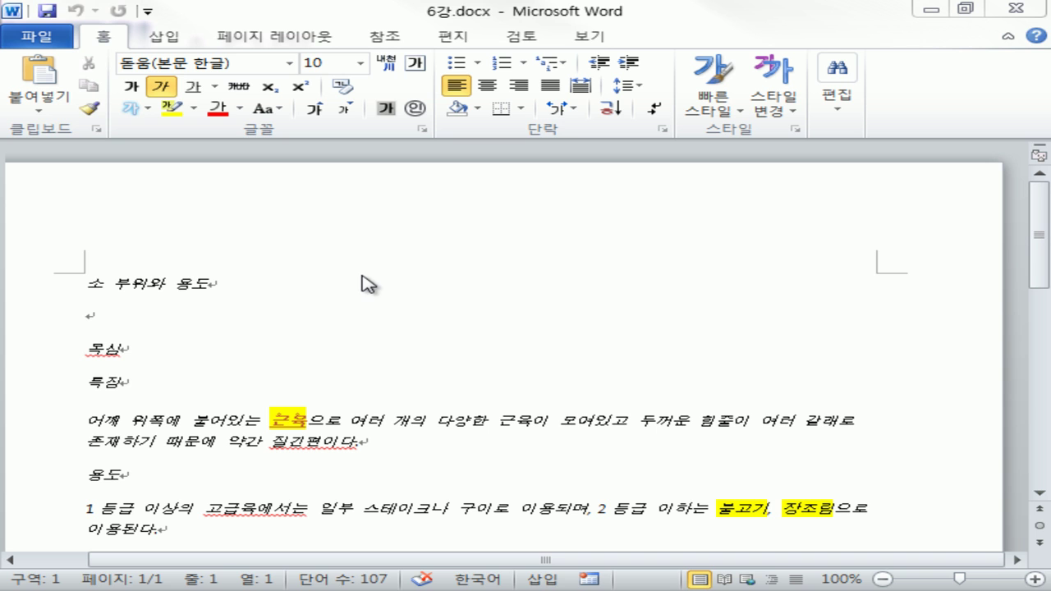
Start a new style from the title line 소 부위와 용도 in 6강.docx and name it 소부위제목.
{"action": "left_click", "coordinate": [95, 285]}
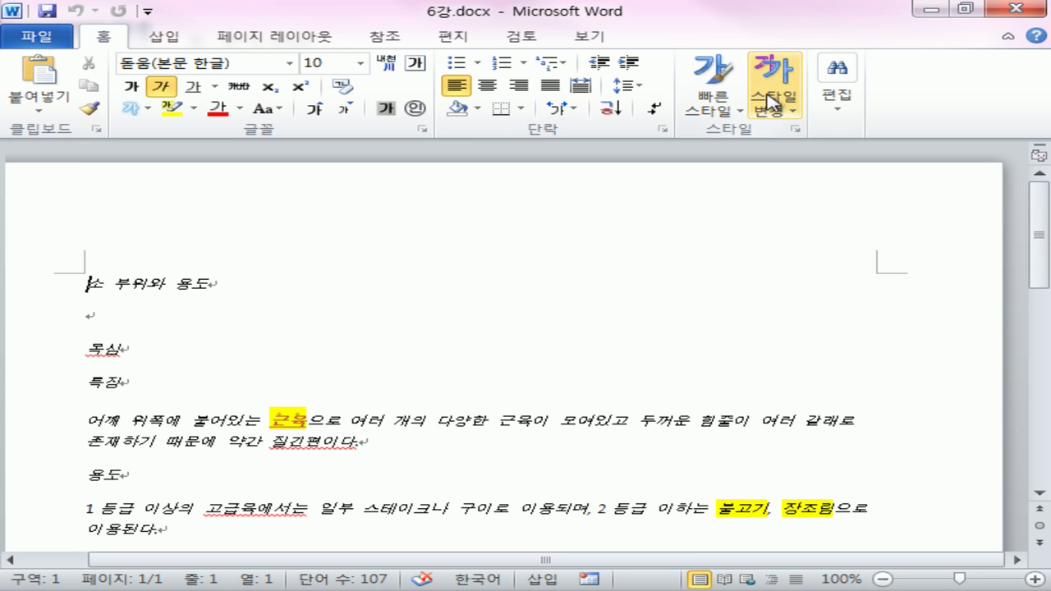
{"action": "left_click", "coordinate": [794, 131]}
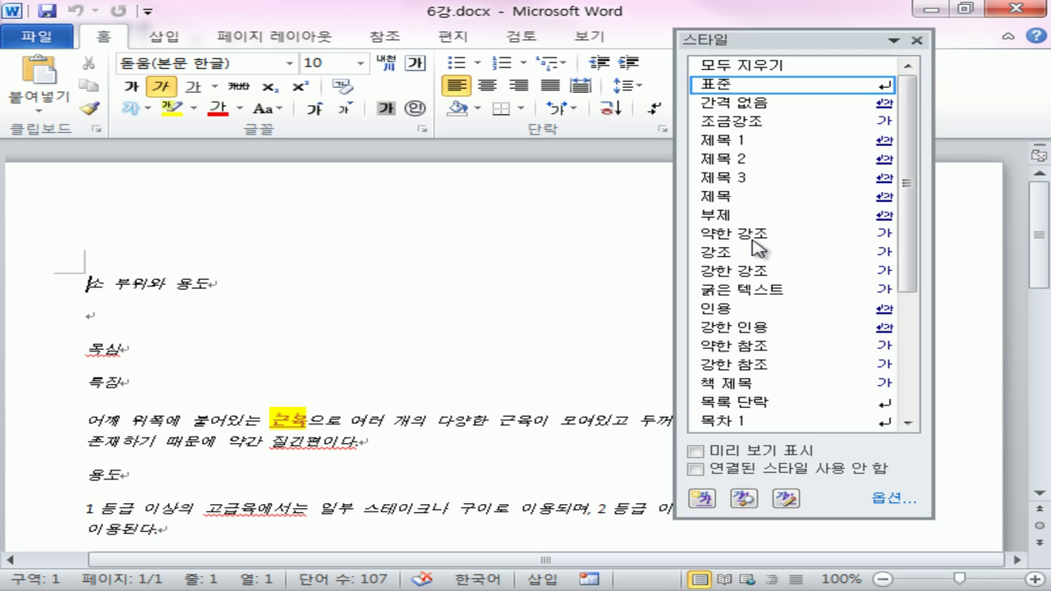
{"action": "left_click_drag", "start_coordinate": [764, 46], "coordinate": [805, 49]}
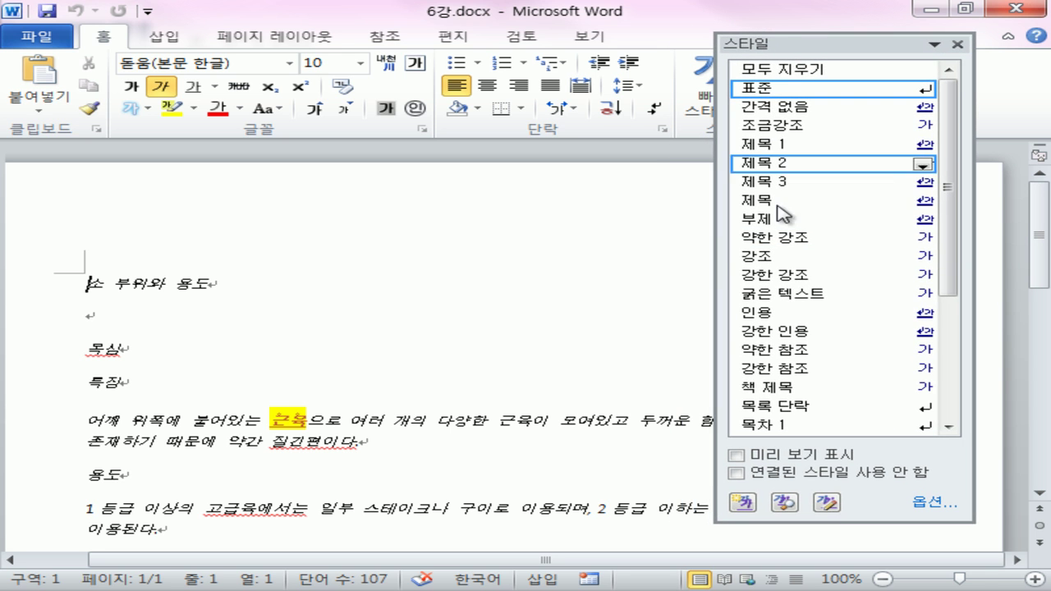
{"action": "left_click", "coordinate": [743, 505]}
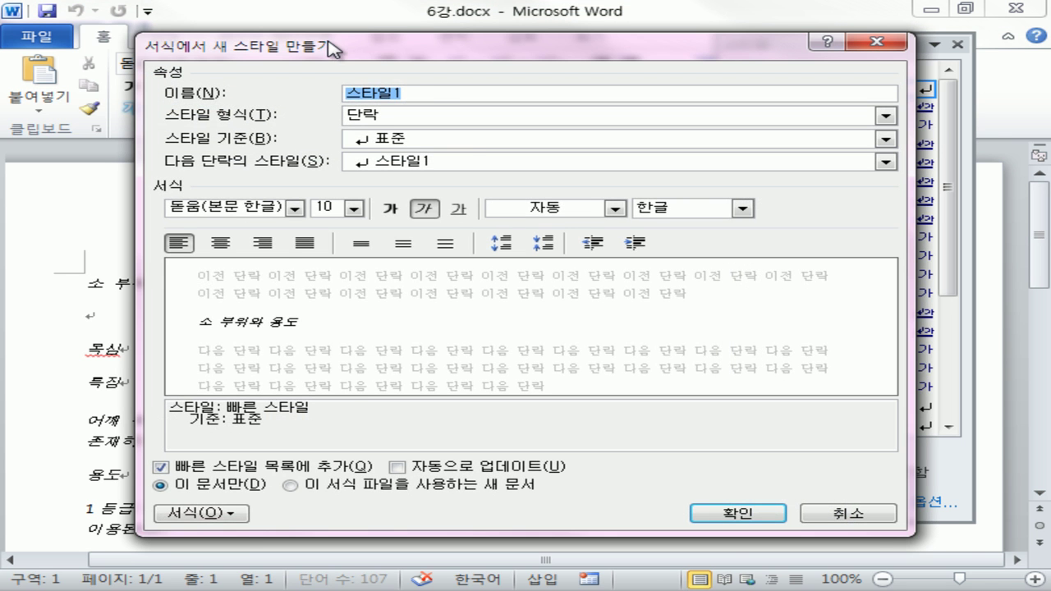
{"action": "left_click_drag", "start_coordinate": [336, 49], "coordinate": [440, 82]}
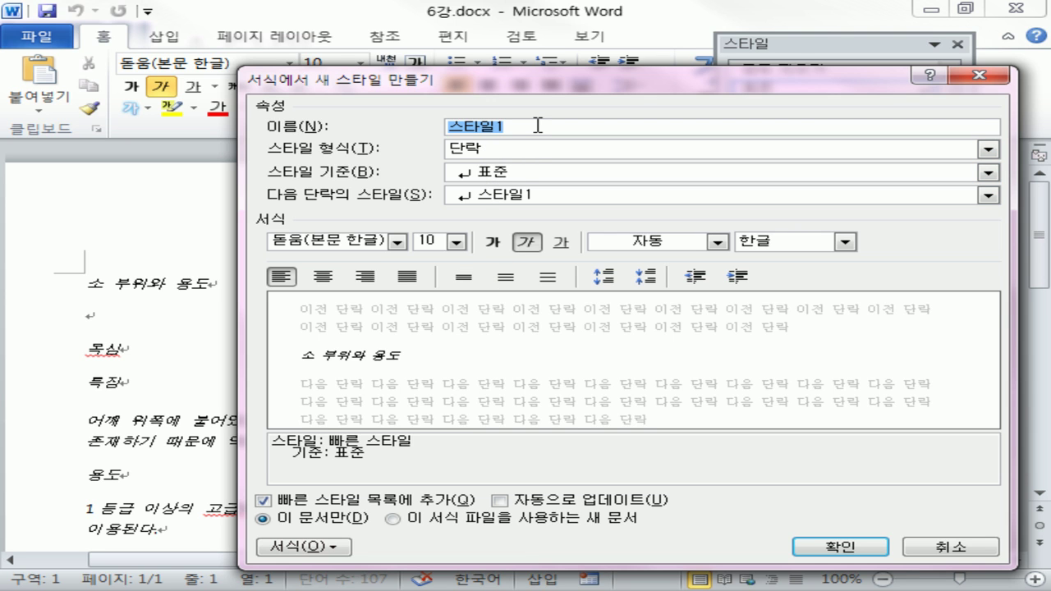
{"action": "type", "text": "소"}
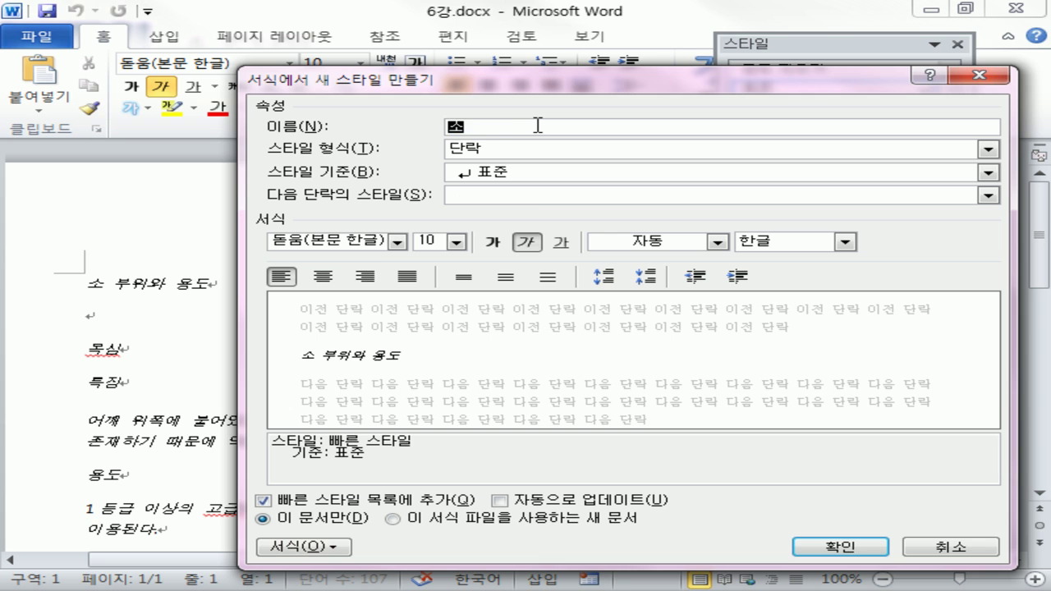
{"action": "key", "text": "BackSpace"}
{"action": "key", "text": "BackSpace"}
{"action": "type", "text": "ㅅ"}
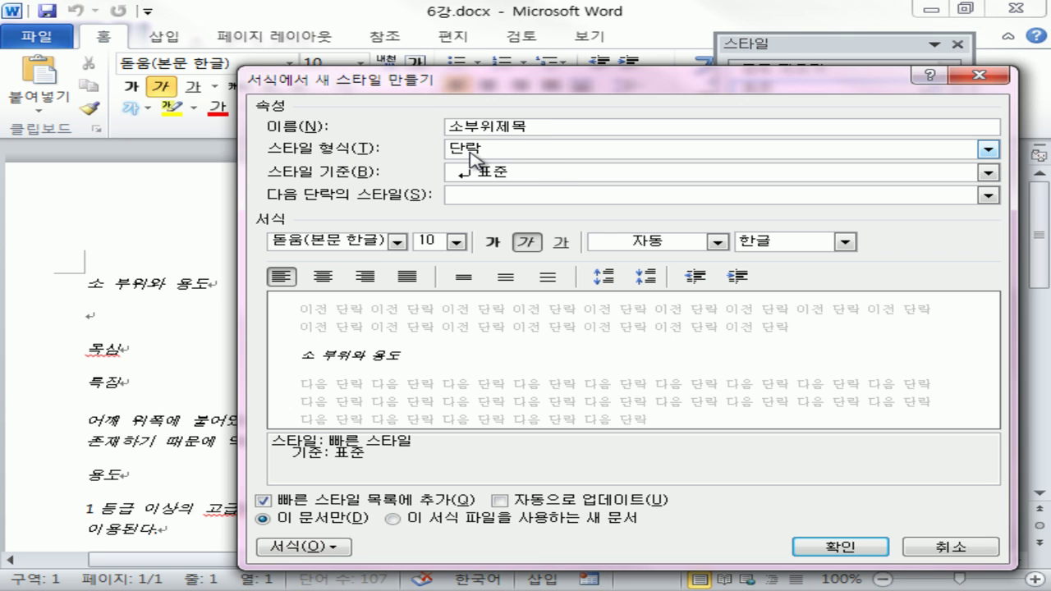
{"action": "key", "text": "ctrl+shift+d"}
{"action": "left_click_drag", "start_coordinate": [489, 154], "coordinate": [451, 158]}
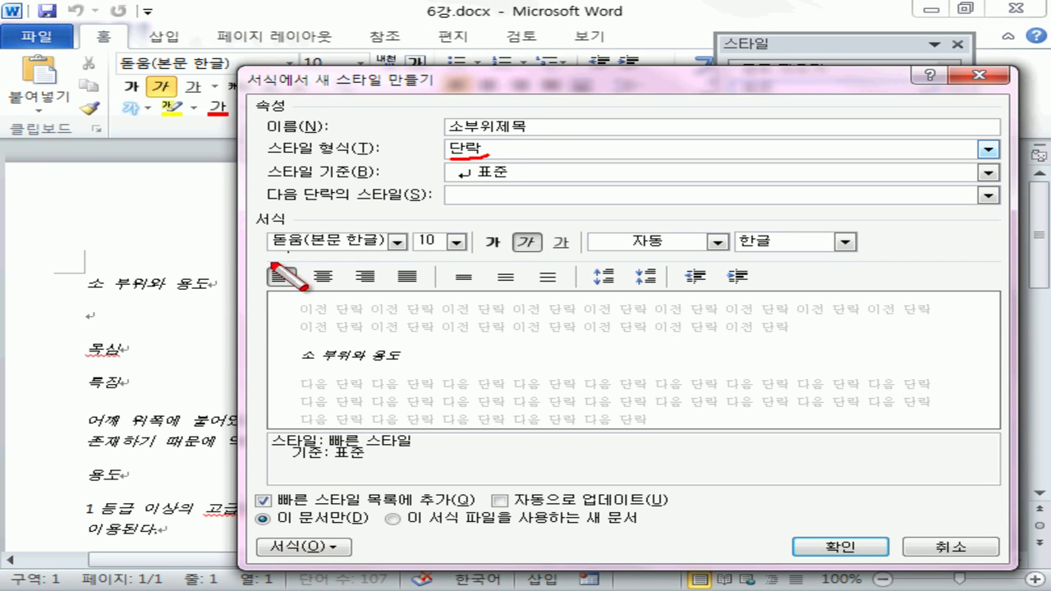
{"action": "left_click_drag", "start_coordinate": [241, 282], "coordinate": [206, 303]}
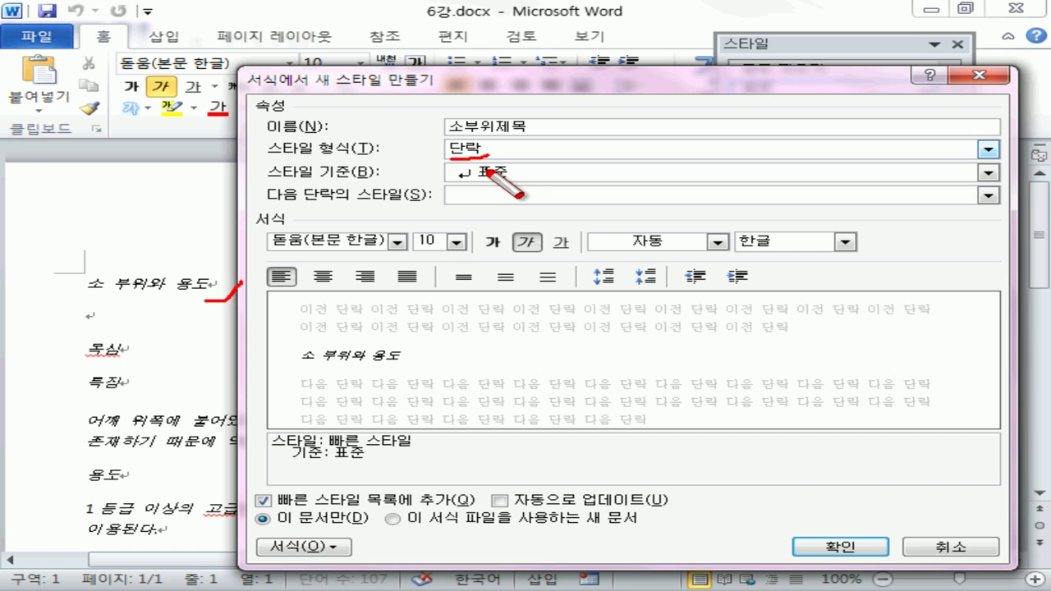
{"action": "key", "text": "Escape"}
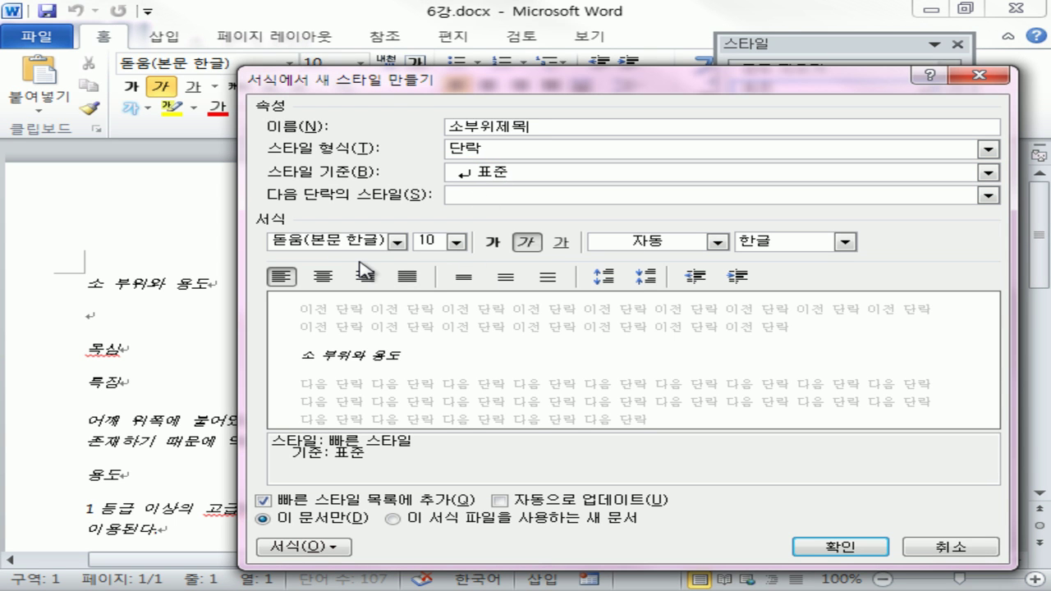
Format the 소부위제목 style with HY견고딕 font, 22 pt, bold, the purple 강조색 3 font colour and centred alignment.
{"action": "left_click", "coordinate": [397, 242]}
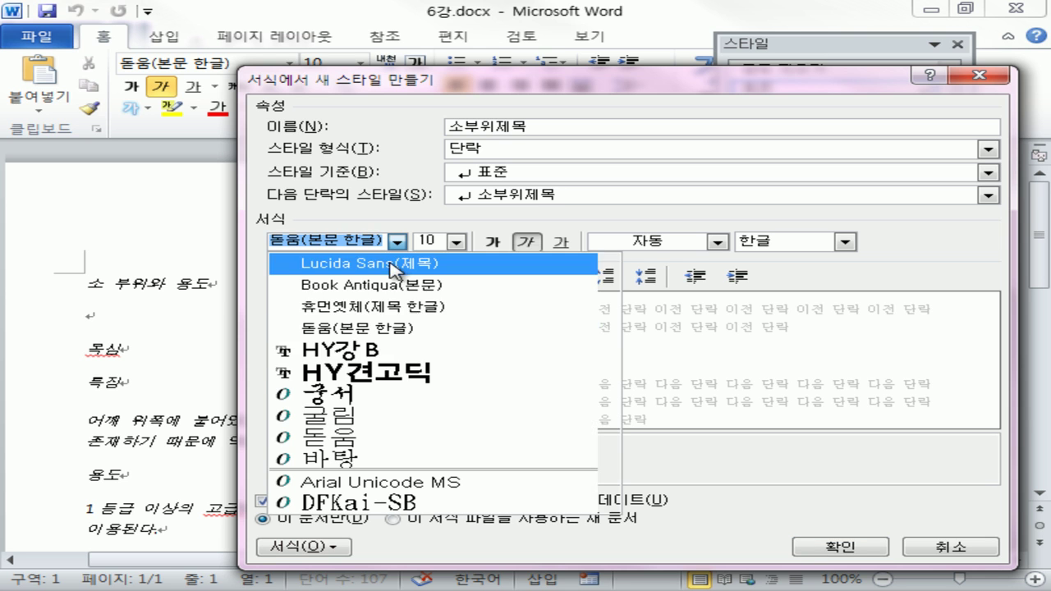
{"action": "left_click", "coordinate": [361, 376]}
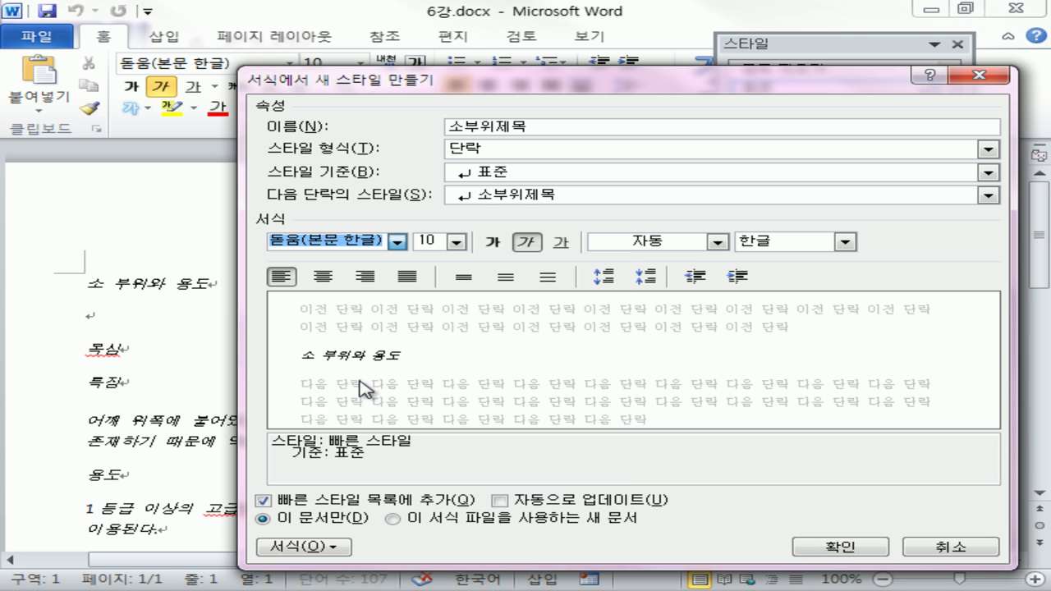
{"action": "left_click", "coordinate": [457, 242]}
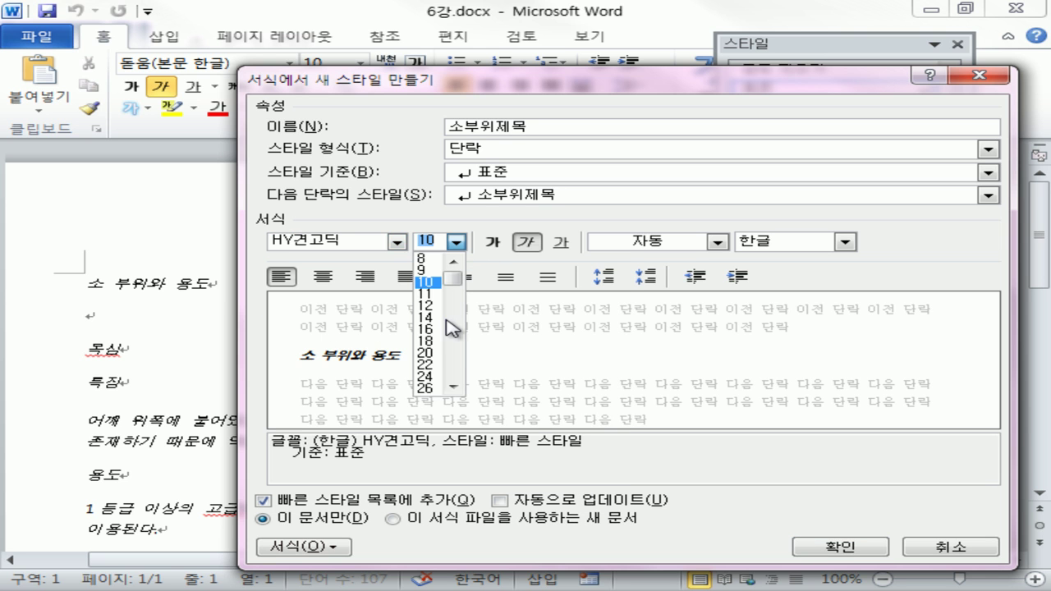
{"action": "left_click", "coordinate": [429, 366]}
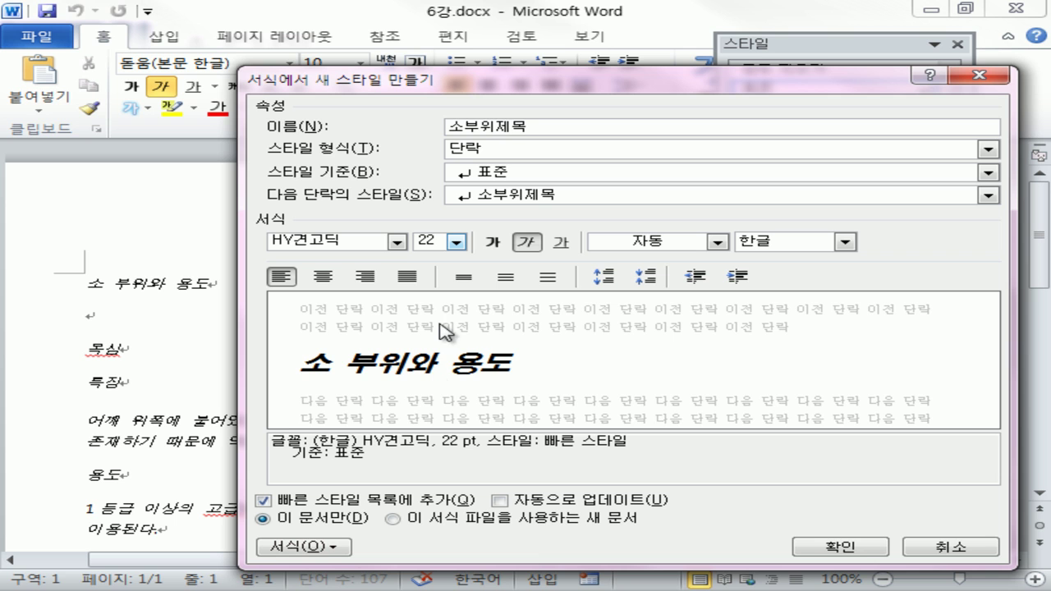
{"action": "left_click", "coordinate": [494, 243]}
{"action": "left_click", "coordinate": [718, 243]}
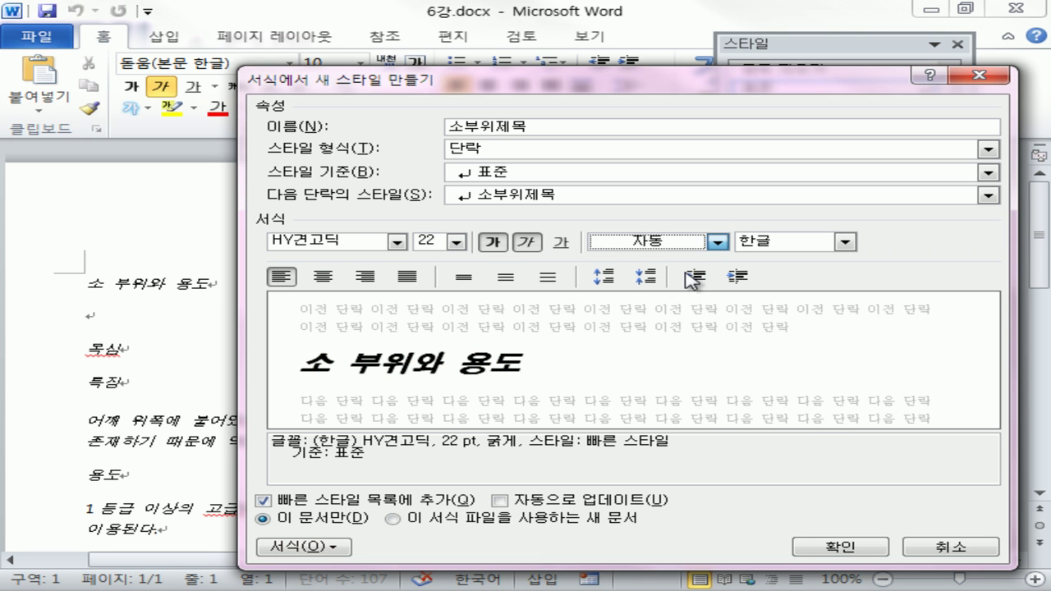
{"action": "left_click", "coordinate": [735, 304]}
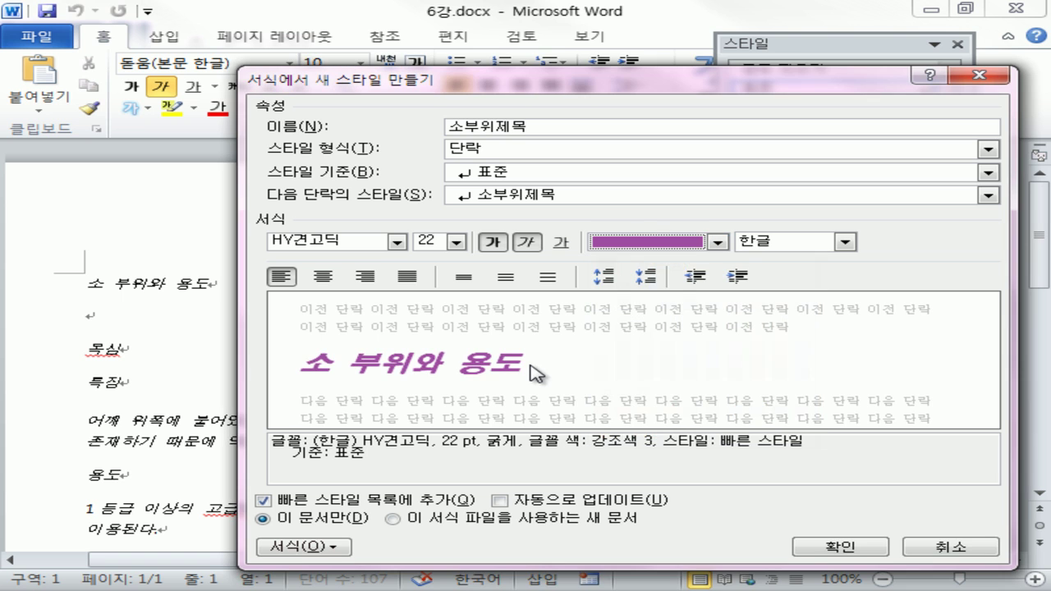
{"action": "left_click", "coordinate": [323, 276]}
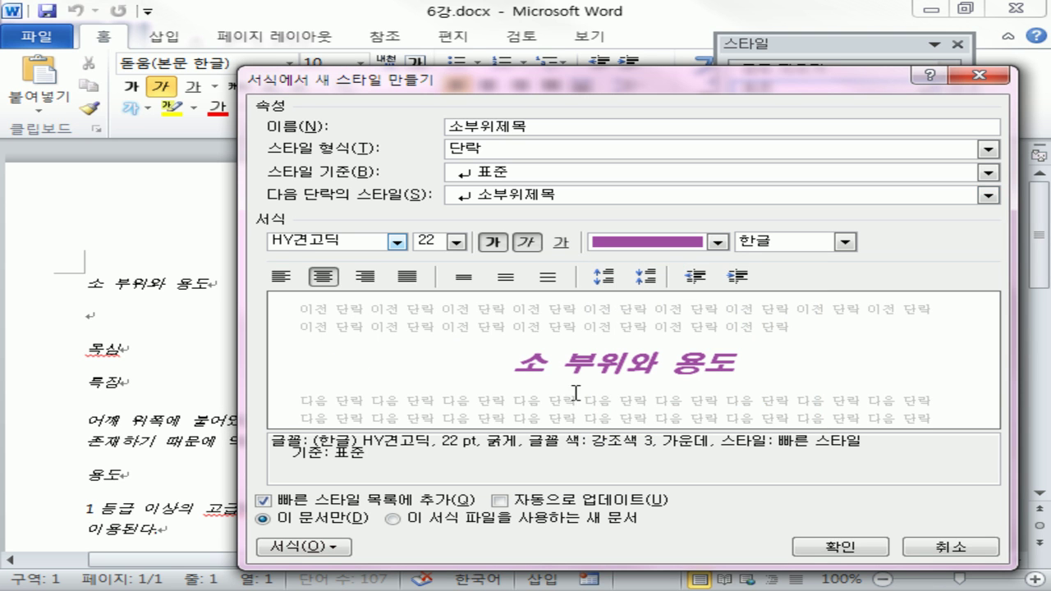
Set the style's left and right indents to 6 글자 and its alignment to 균등 분할, and create the style.
{"action": "left_click", "coordinate": [301, 547]}
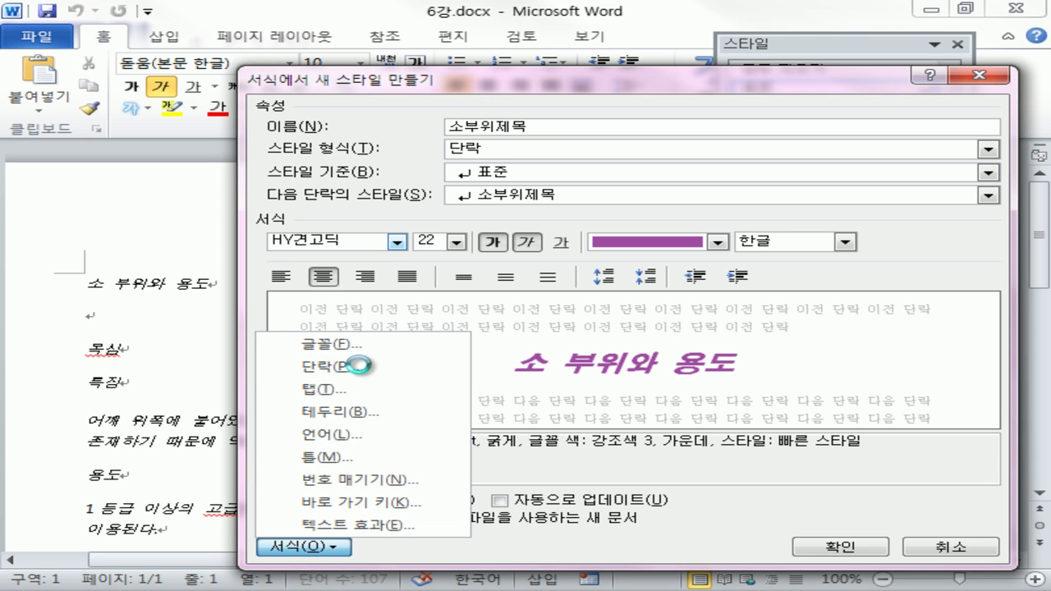
{"action": "left_click", "coordinate": [362, 370]}
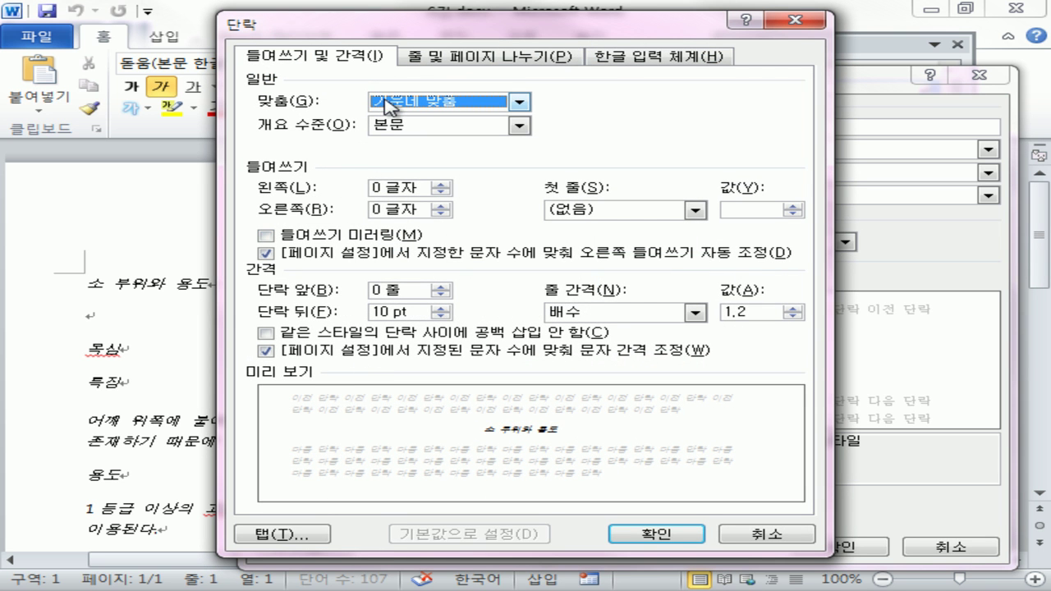
{"action": "double_click", "coordinate": [386, 188]}
{"action": "type", "text": "6"}
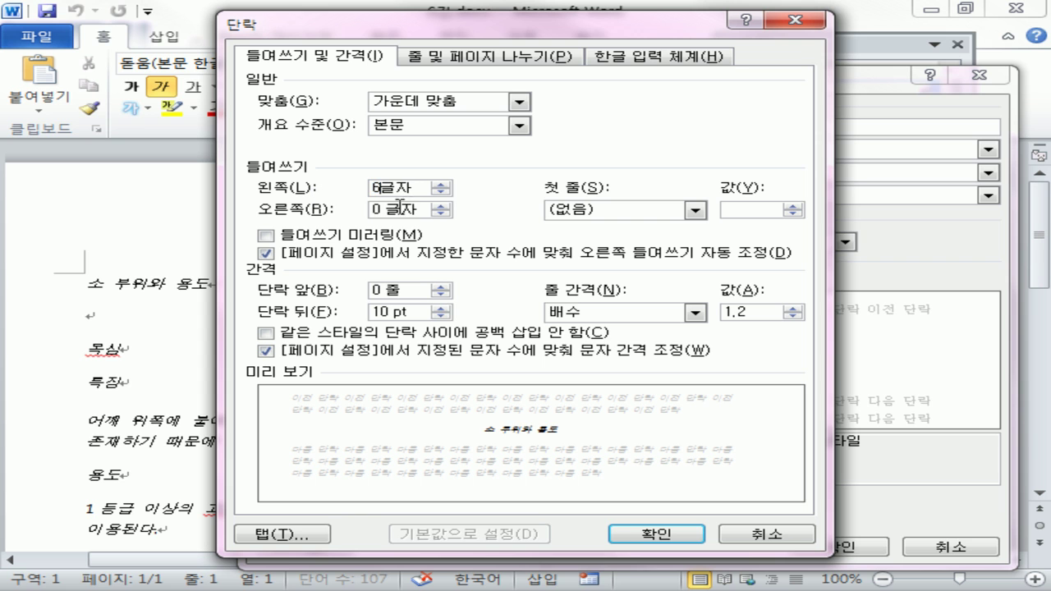
{"action": "double_click", "coordinate": [379, 210]}
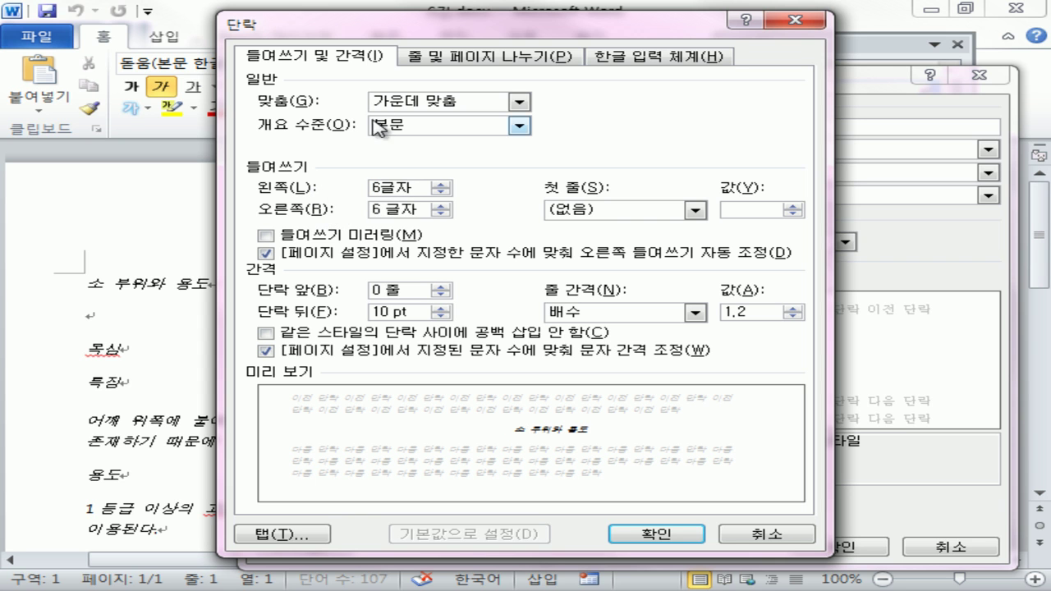
{"action": "left_click", "coordinate": [414, 105]}
{"action": "left_click", "coordinate": [431, 177]}
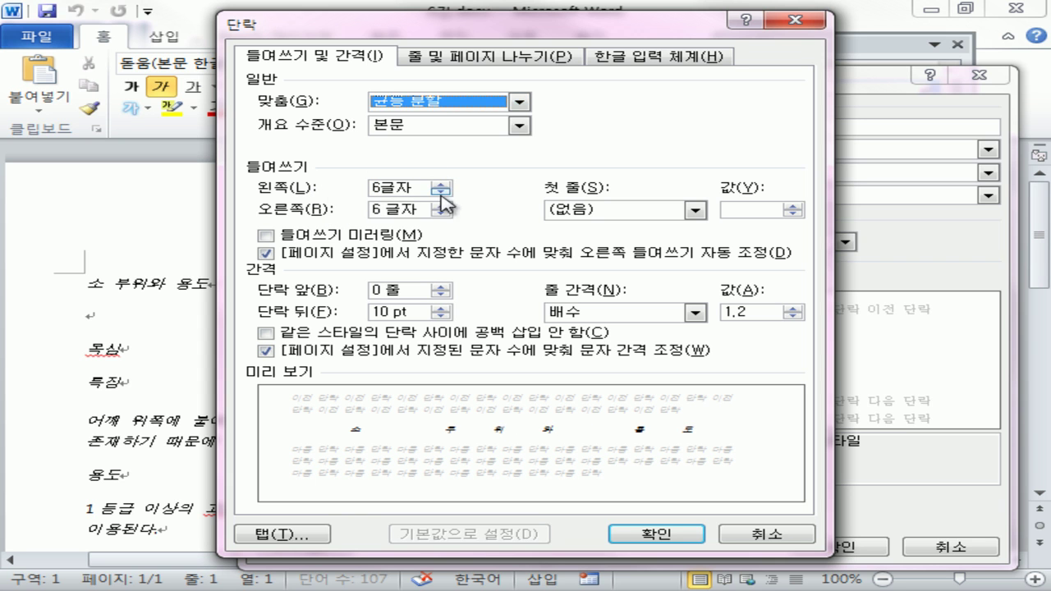
{"action": "left_click", "coordinate": [637, 538]}
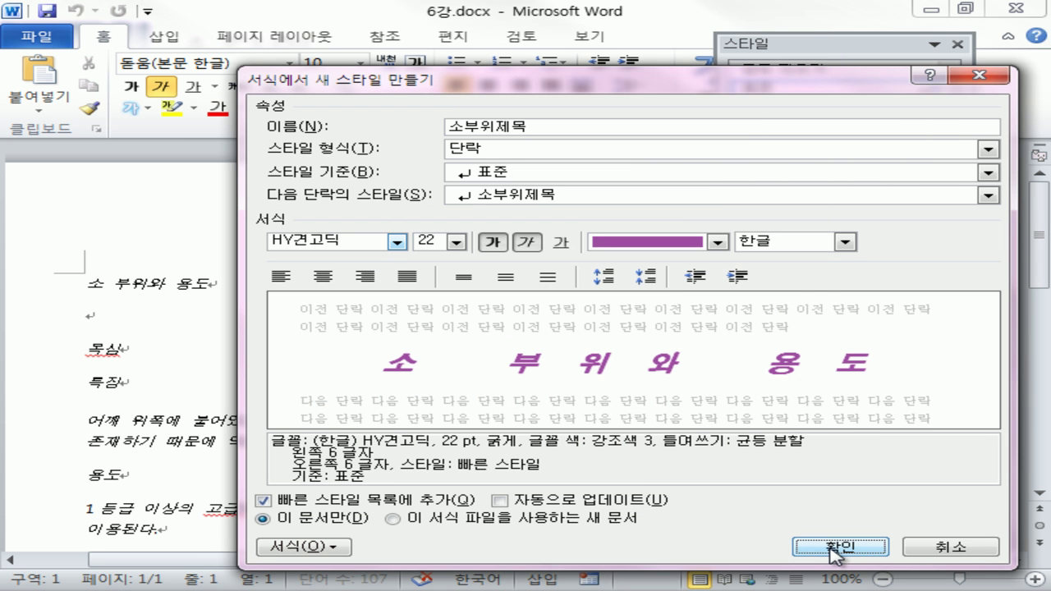
{"action": "left_click", "coordinate": [834, 549]}
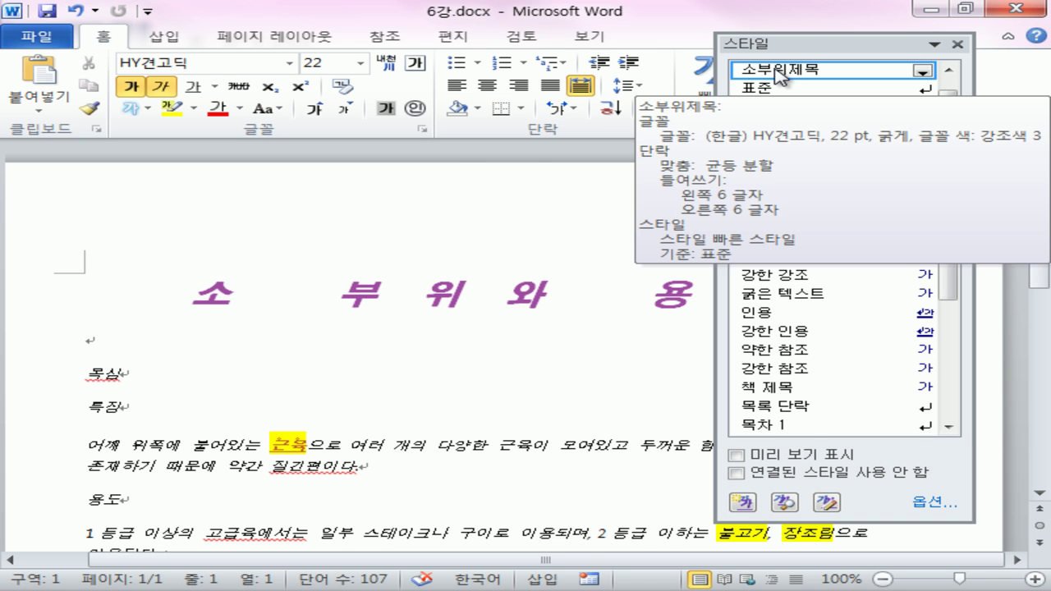
Apply the 소부위제목 style to the 용도 and 목심 subheadings below the title.
{"action": "left_click", "coordinate": [476, 363]}
{"action": "scroll", "coordinate": [474, 359], "scroll_direction": "down", "scroll_amount": 3}
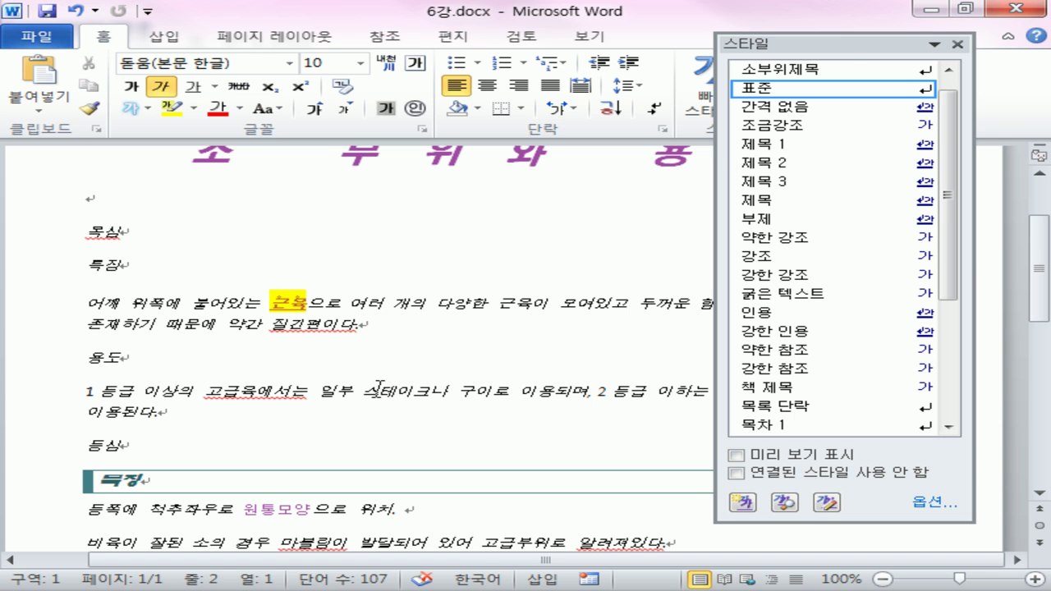
{"action": "left_click", "coordinate": [17, 359]}
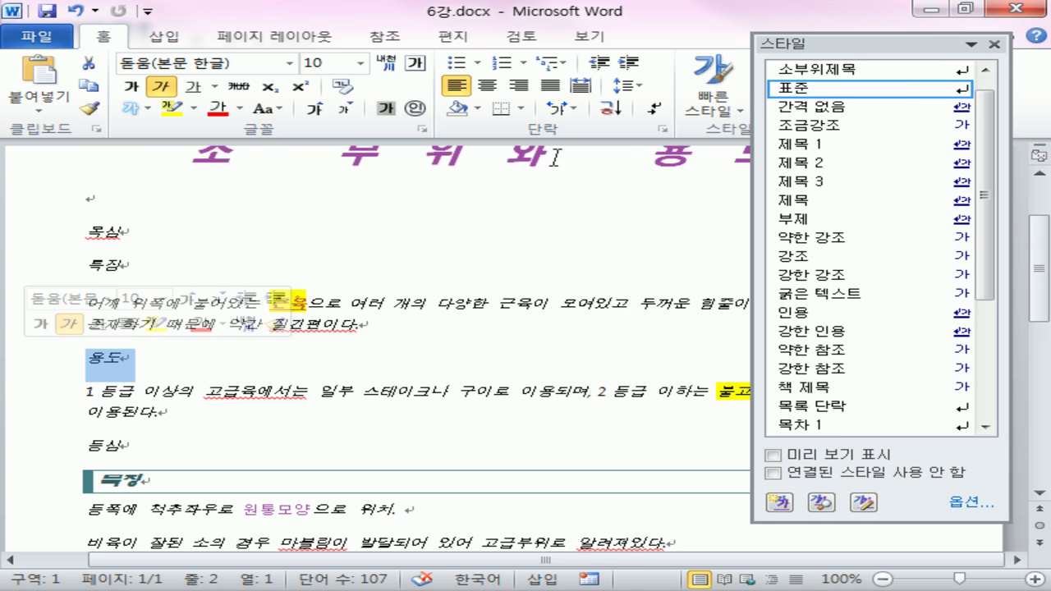
{"action": "left_click", "coordinate": [817, 69]}
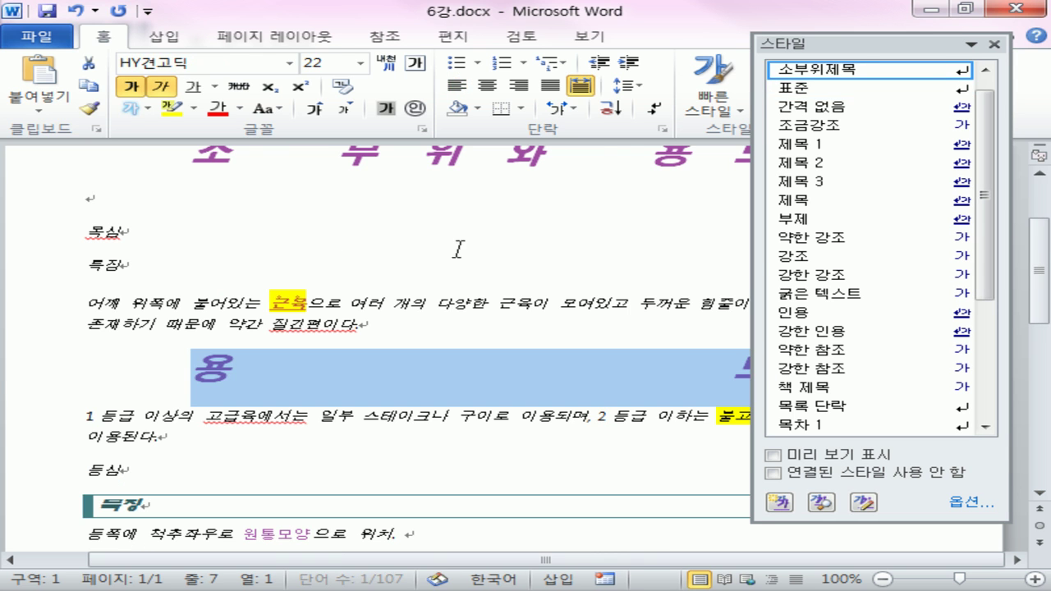
{"action": "left_click", "coordinate": [36, 243]}
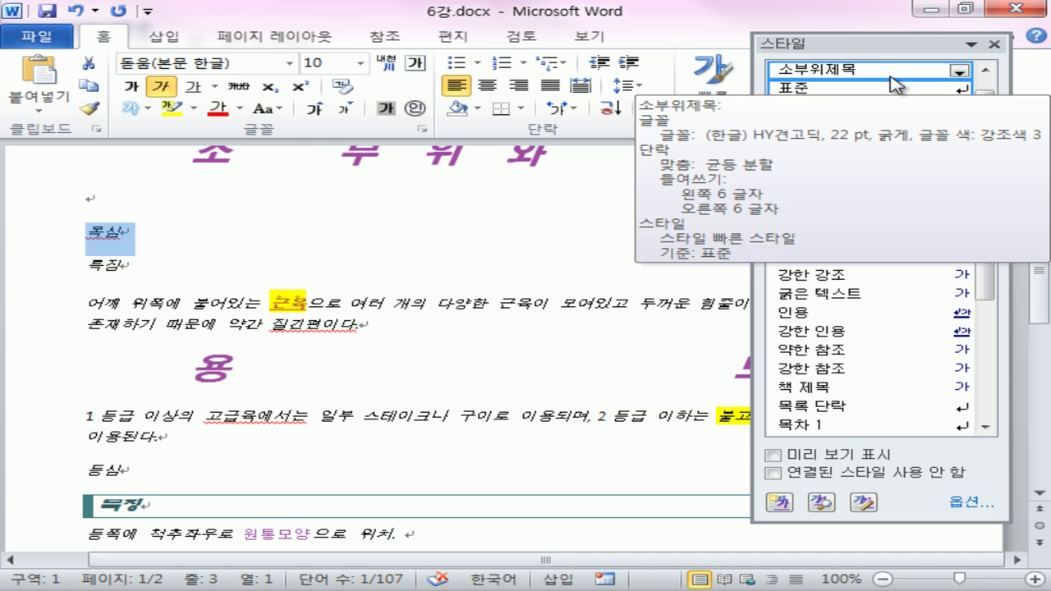
{"action": "left_click", "coordinate": [895, 72]}
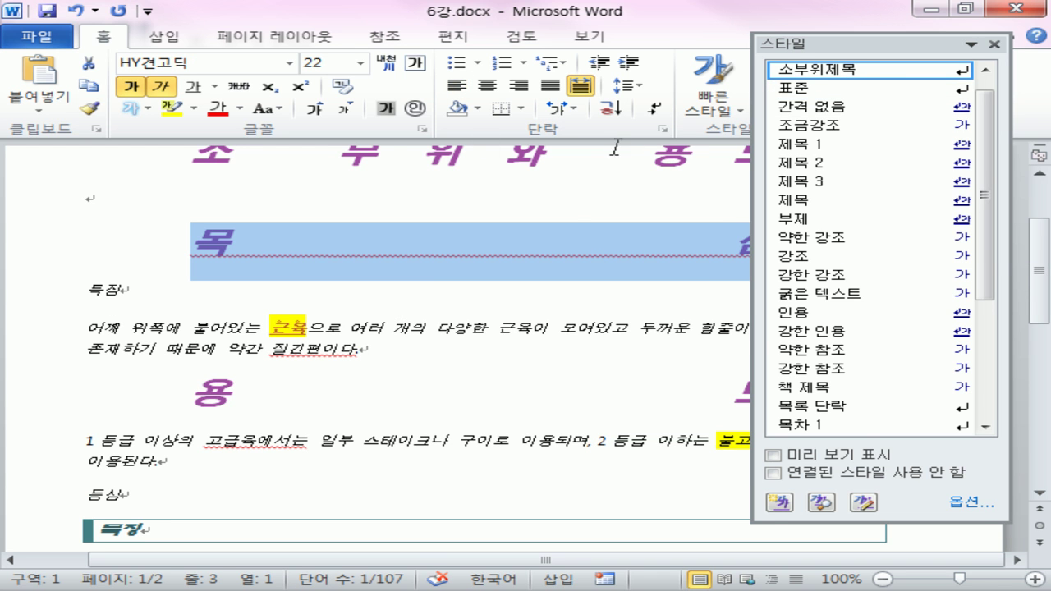
{"action": "left_click", "coordinate": [584, 249]}
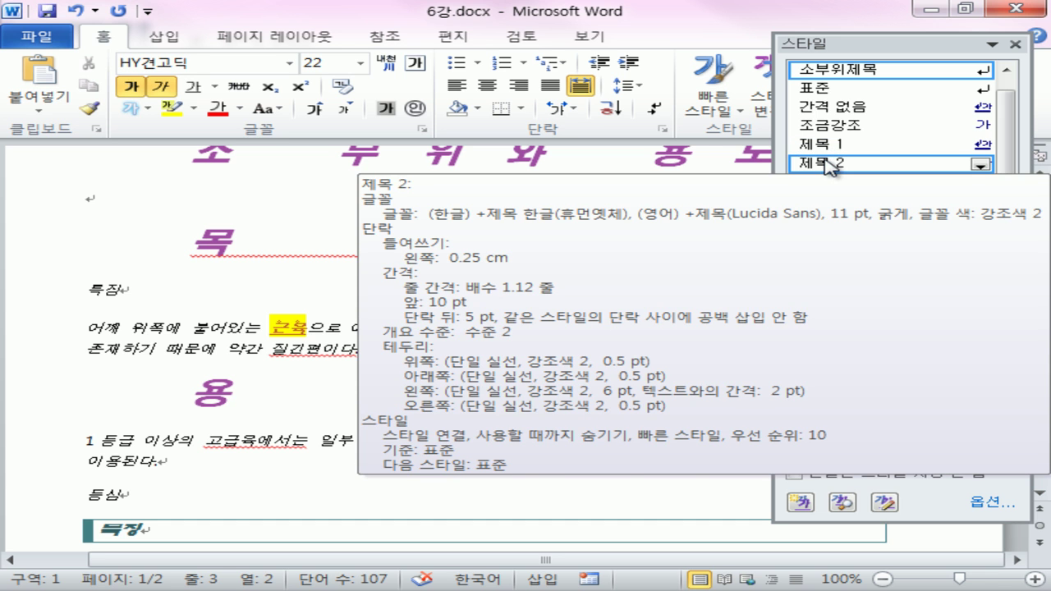
Apply the 제목 1 style to the 목심 and 용도 subheadings instead of 소부위제목.
{"action": "left_click", "coordinate": [3, 261]}
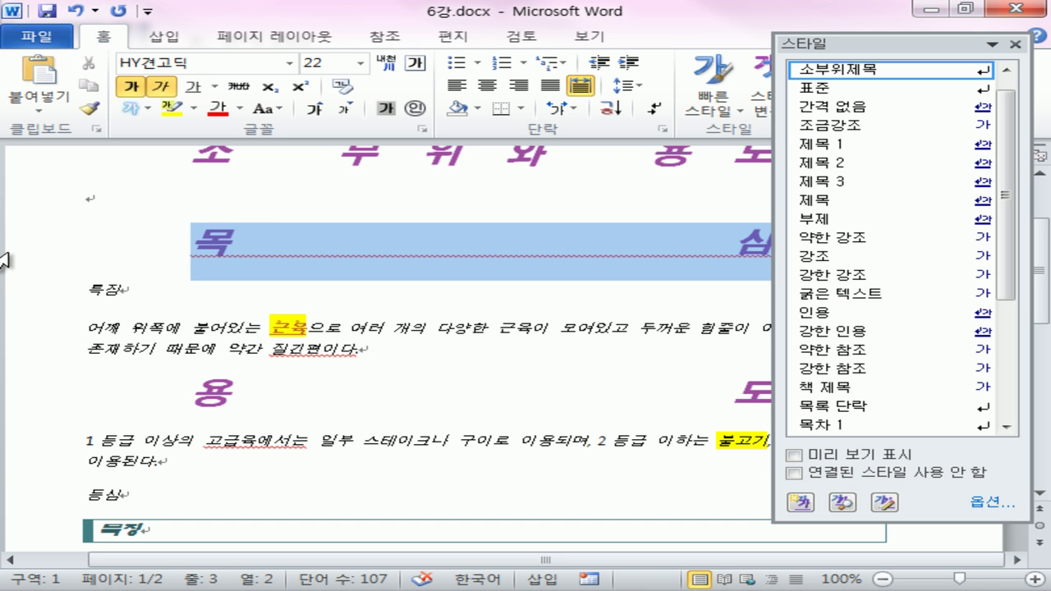
{"action": "left_click", "coordinate": [834, 148]}
{"action": "left_click", "coordinate": [23, 393]}
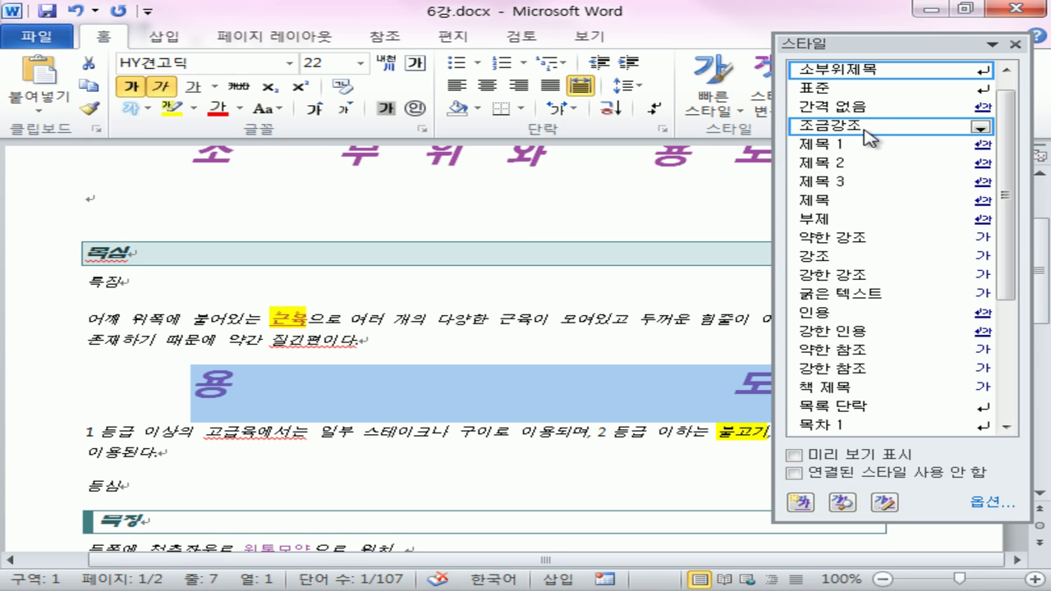
{"action": "left_click", "coordinate": [843, 149]}
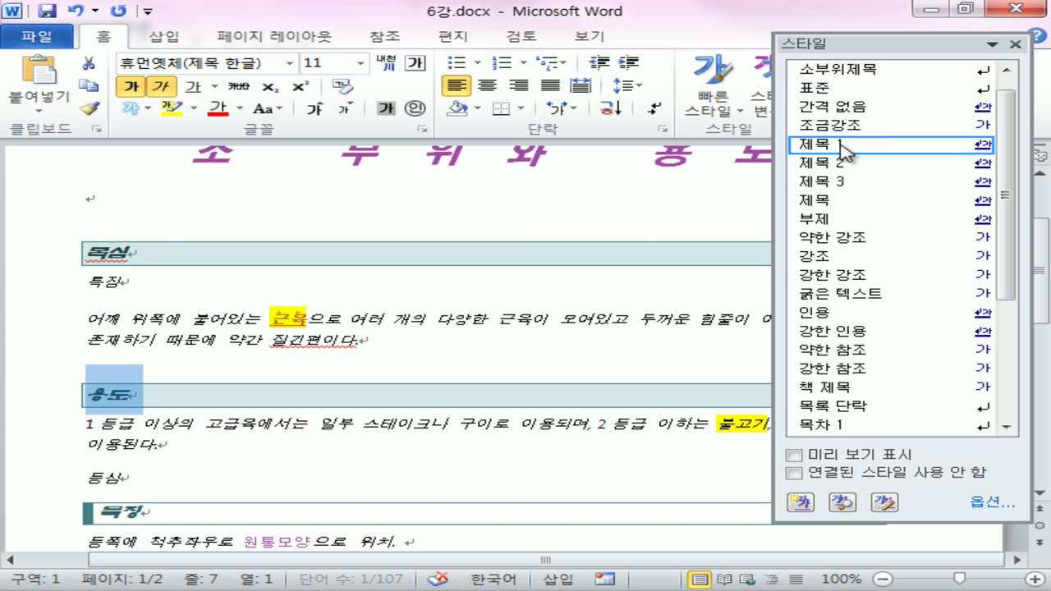
{"action": "left_click", "coordinate": [438, 362]}
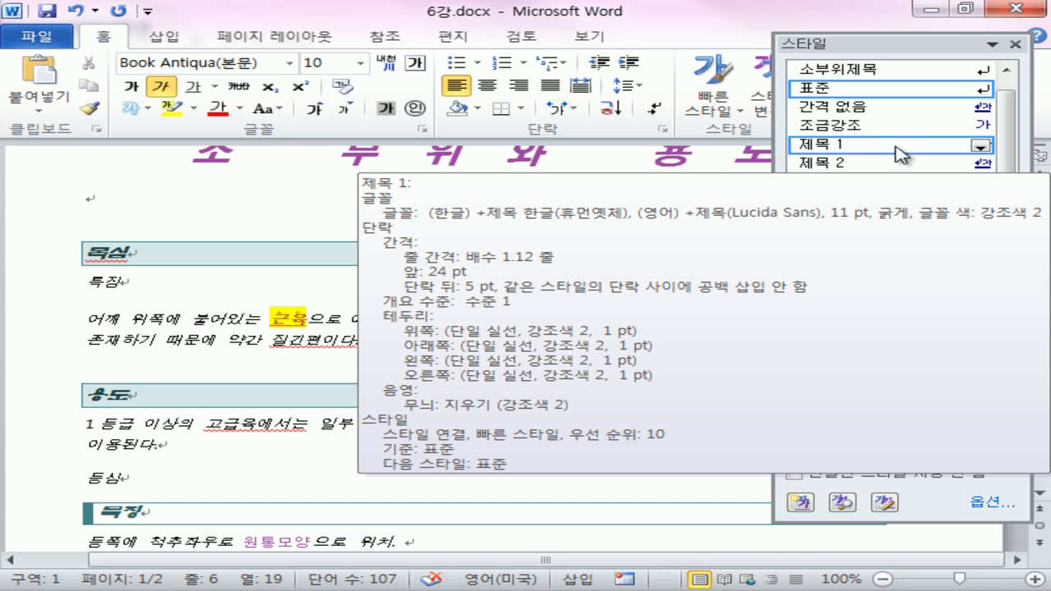
Open the 제목 1 style for modification and change its font colour to the purple 강조색 3.
{"action": "left_click", "coordinate": [980, 146]}
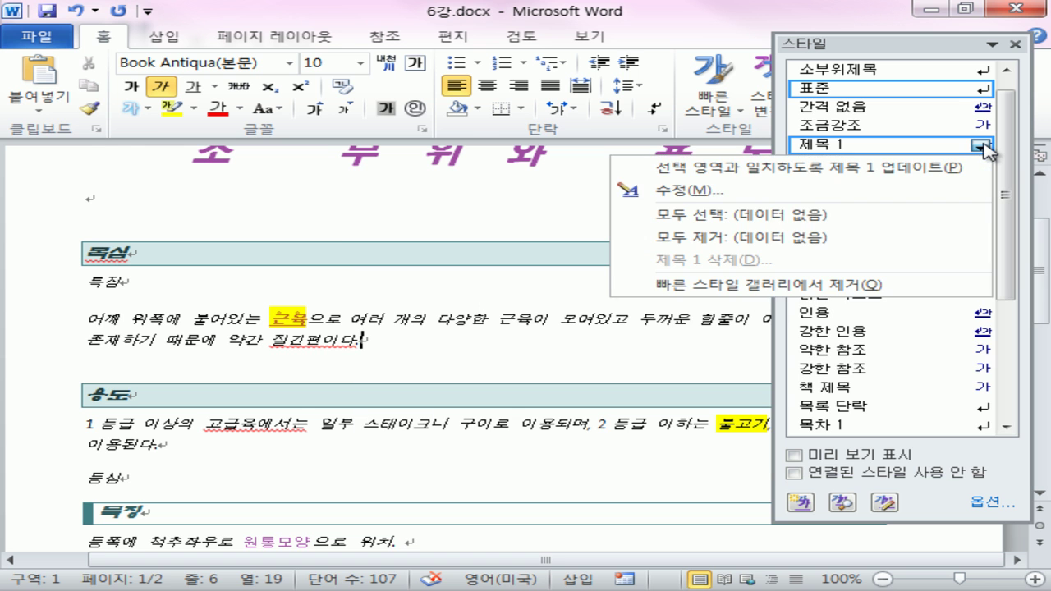
{"action": "left_click", "coordinate": [733, 202]}
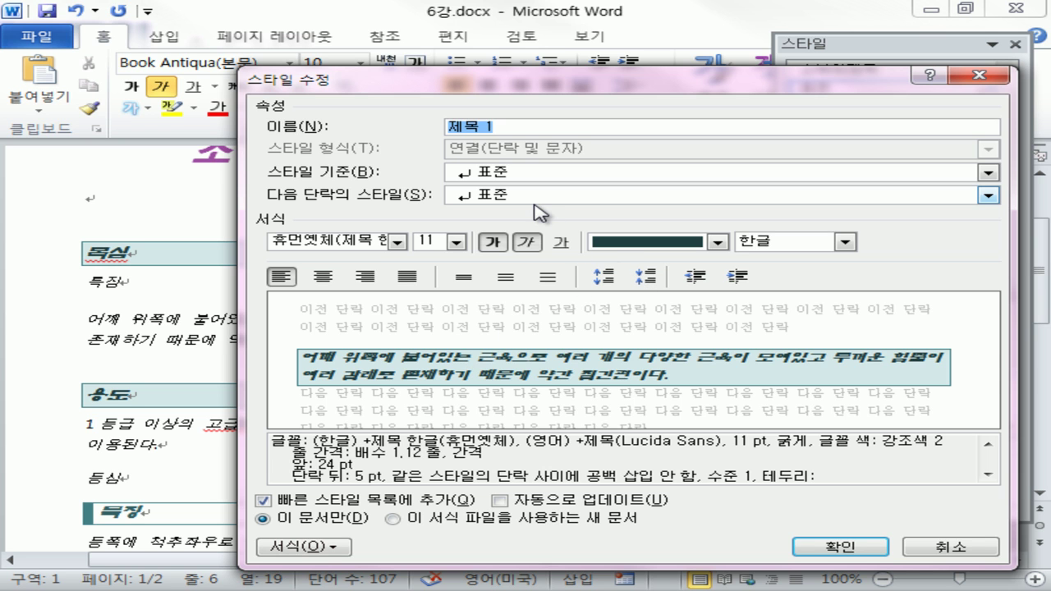
{"action": "key", "text": "ctrl+shift+d"}
{"action": "mouse_move", "coordinate": [499, 134]}
{"action": "left_mouse_down"}
{"action": "mouse_move", "coordinate": [458, 143]}
{"action": "mouse_move", "coordinate": [511, 105]}
{"action": "mouse_move", "coordinate": [518, 121]}
{"action": "left_mouse_up"}
{"action": "left_click", "coordinate": [144, 256]}
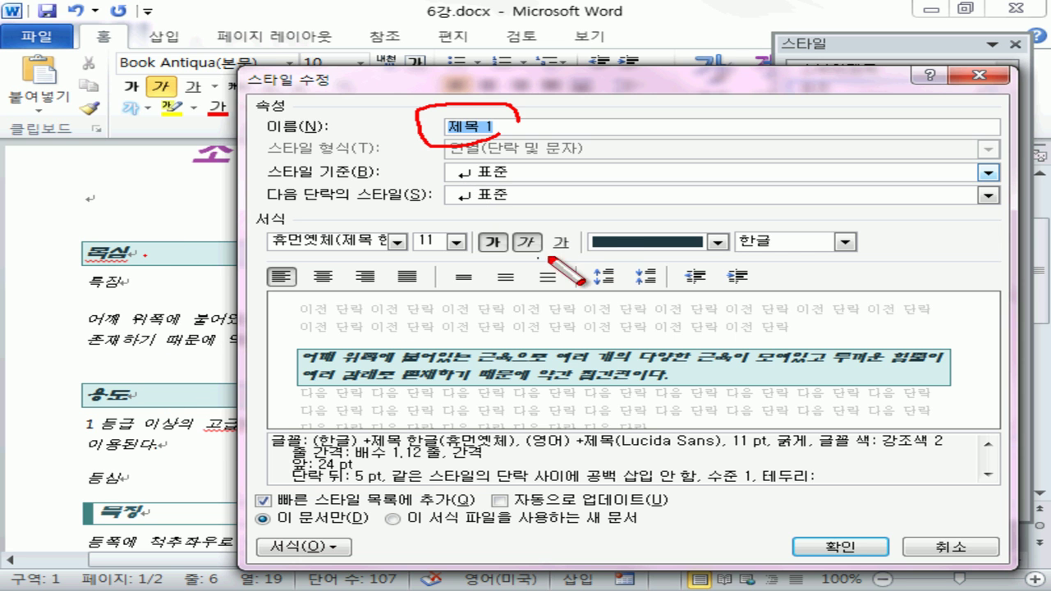
{"action": "key", "text": "Escape"}
{"action": "left_click", "coordinate": [719, 242]}
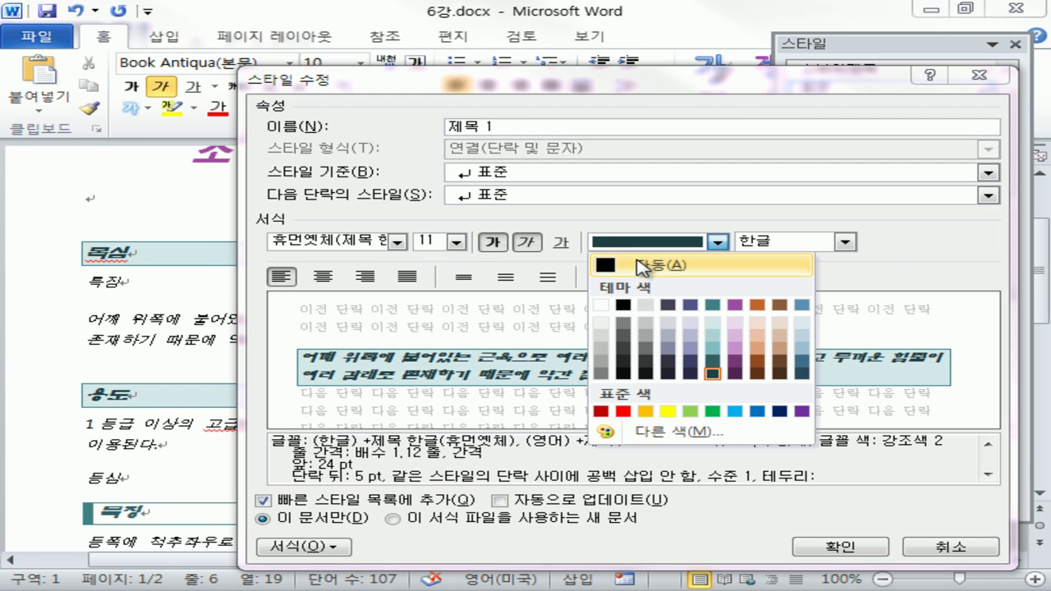
{"action": "left_click", "coordinate": [736, 309]}
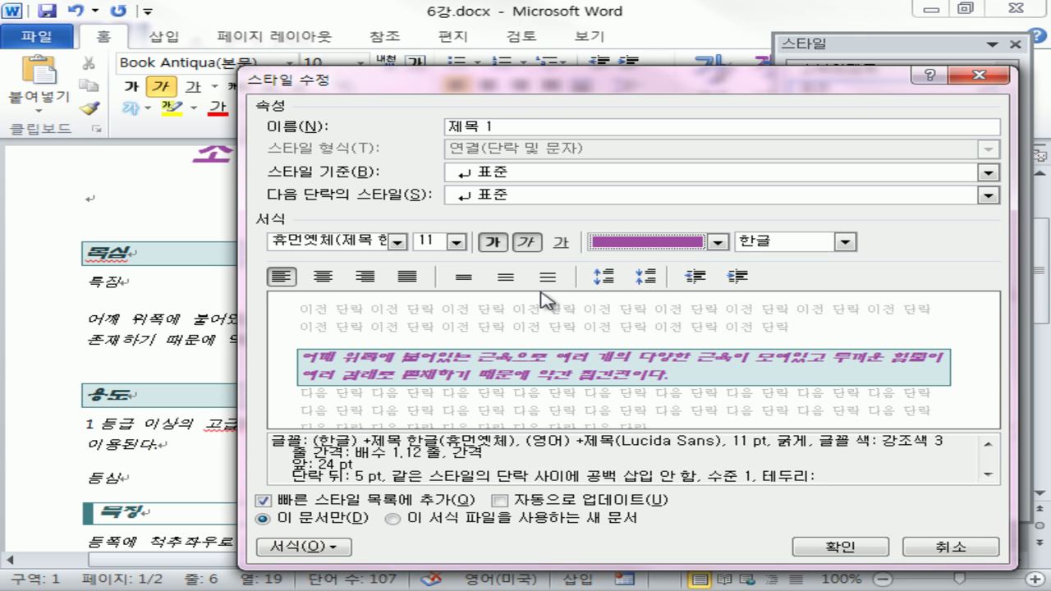
Set the 제목 1 style's paragraph alignment to 가운데 맞춤 and save the style changes.
{"action": "left_click", "coordinate": [328, 546]}
{"action": "left_click", "coordinate": [380, 367]}
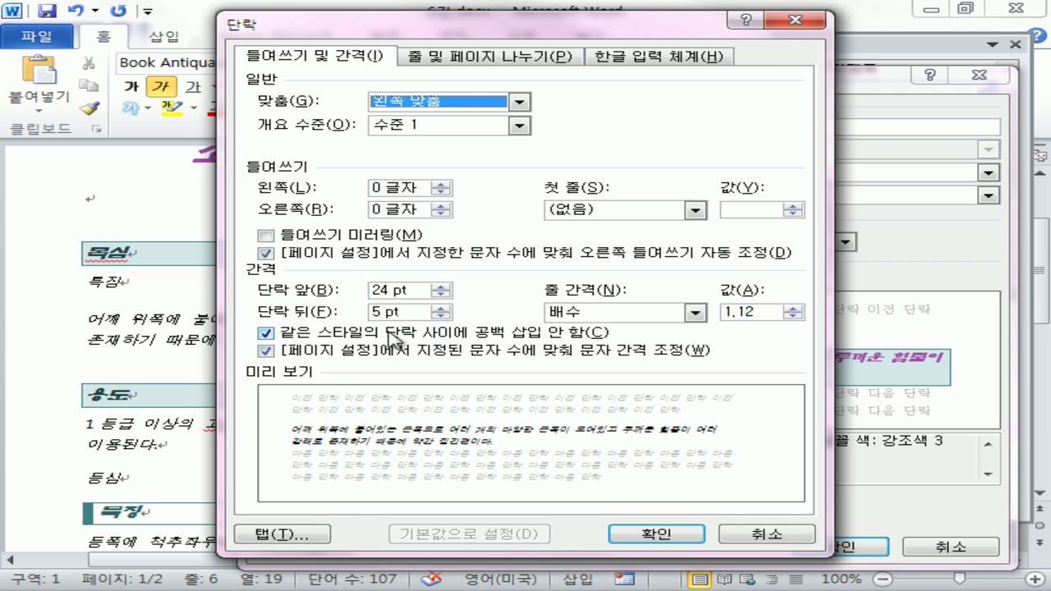
{"action": "left_click", "coordinate": [520, 101]}
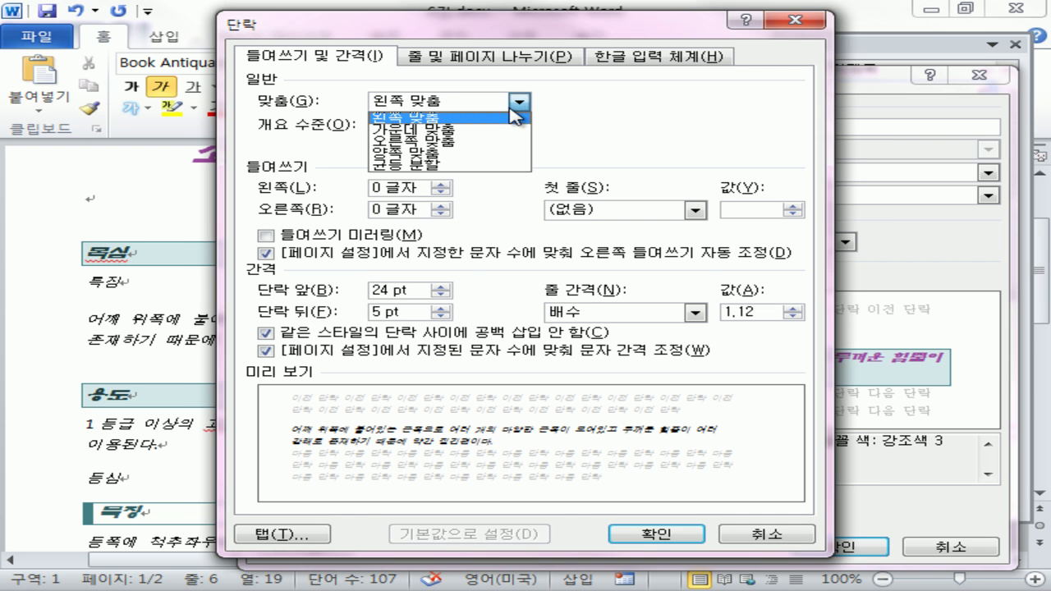
{"action": "left_click", "coordinate": [465, 134]}
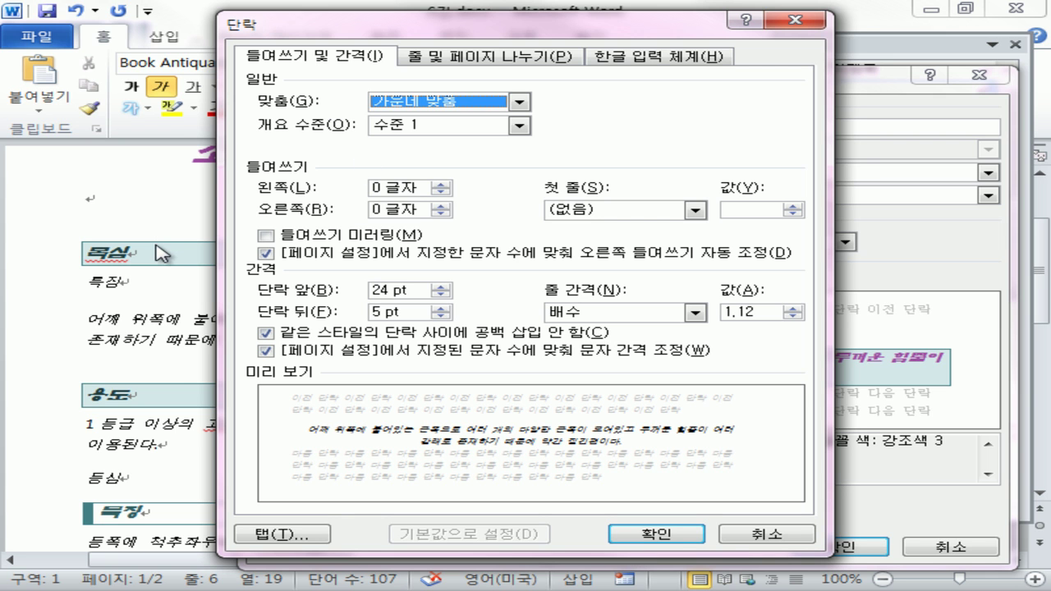
{"action": "left_click_drag", "start_coordinate": [105, 264], "coordinate": [150, 263]}
{"action": "mouse_move", "coordinate": [133, 378]}
{"action": "left_mouse_down"}
{"action": "mouse_move", "coordinate": [88, 417]}
{"action": "mouse_move", "coordinate": [115, 381]}
{"action": "mouse_move", "coordinate": [137, 411]}
{"action": "left_mouse_up"}
{"action": "left_click", "coordinate": [651, 532]}
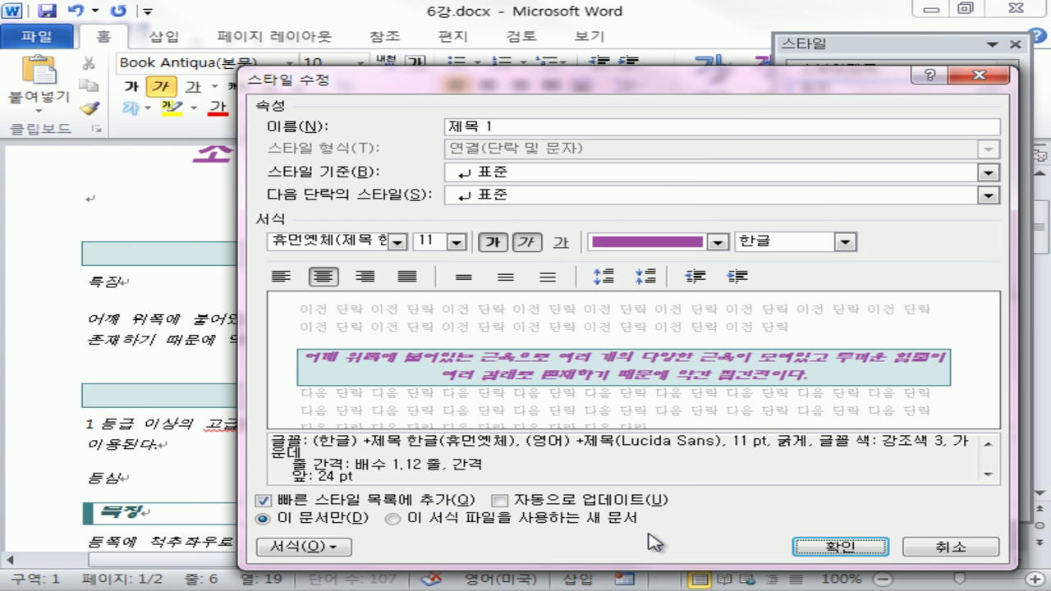
{"action": "left_click", "coordinate": [803, 548]}
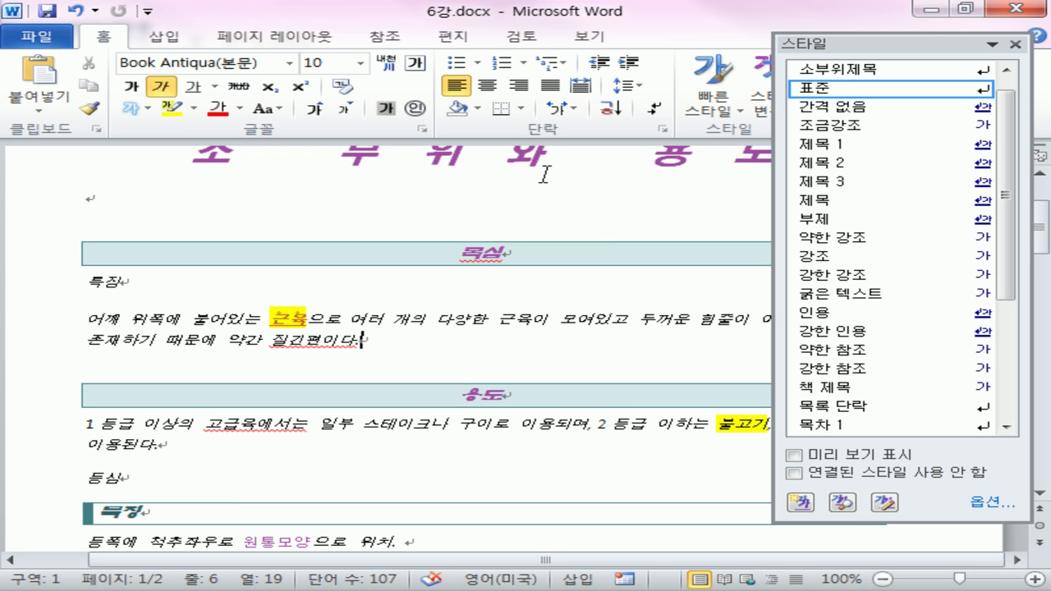
{"action": "key", "text": "ctrl+2"}
{"action": "mouse_move", "coordinate": [549, 174]}
{"action": "left_mouse_down"}
{"action": "mouse_move", "coordinate": [434, 188]}
{"action": "mouse_move", "coordinate": [511, 151]}
{"action": "mouse_move", "coordinate": [549, 174]}
{"action": "left_mouse_up"}
{"action": "mouse_move", "coordinate": [525, 275]}
{"action": "left_mouse_down"}
{"action": "mouse_move", "coordinate": [521, 238]}
{"action": "mouse_move", "coordinate": [530, 267]}
{"action": "left_mouse_up"}
{"action": "left_click_drag", "start_coordinate": [519, 408], "coordinate": [474, 382]}
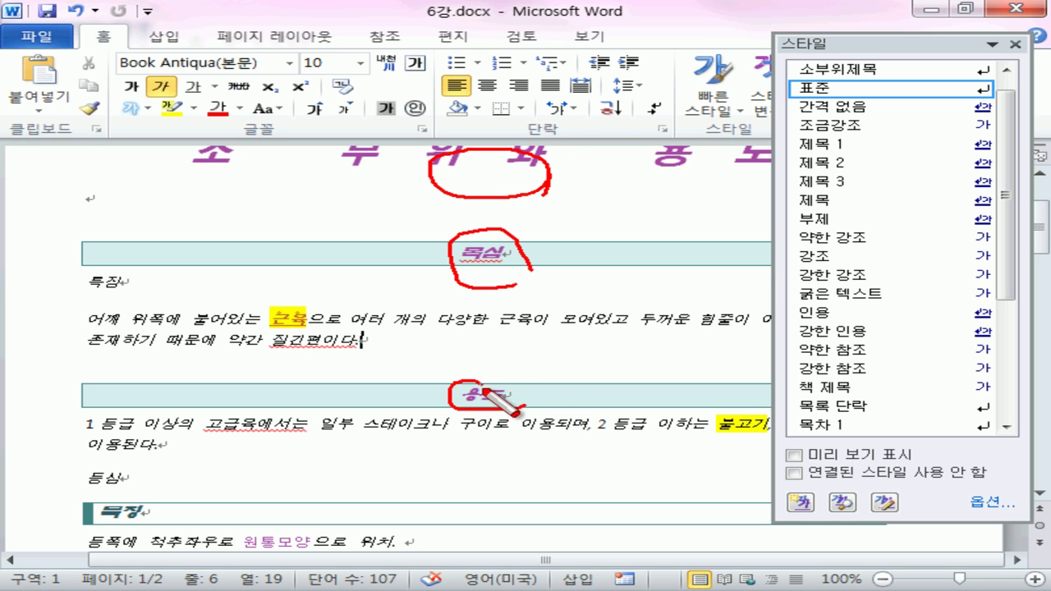
{"action": "left_click_drag", "start_coordinate": [784, 171], "coordinate": [1012, 177]}
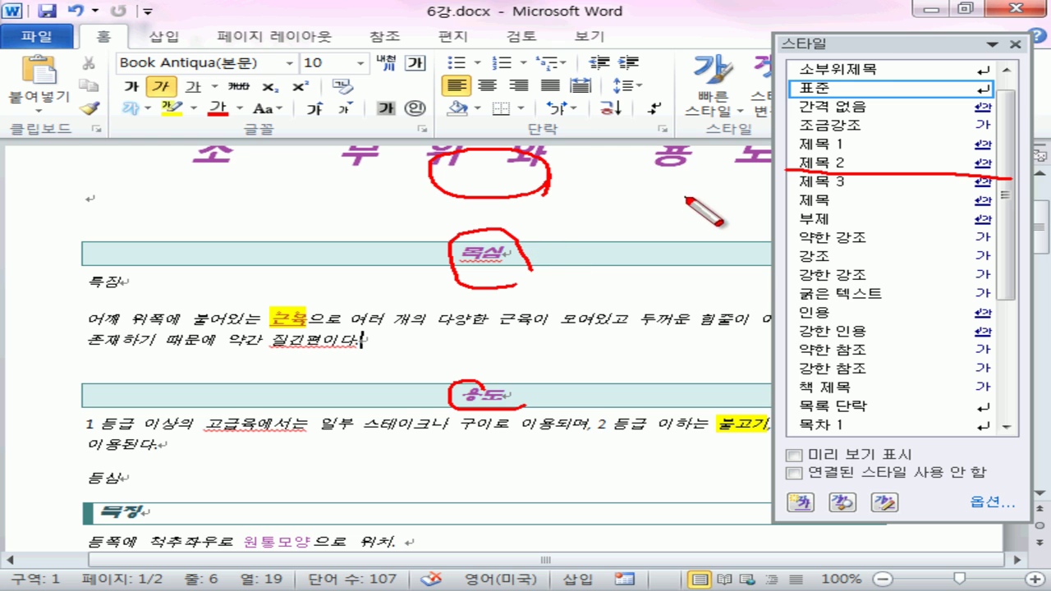
{"action": "mouse_move", "coordinate": [869, 47]}
{"action": "left_mouse_down"}
{"action": "mouse_move", "coordinate": [813, 63]}
{"action": "mouse_move", "coordinate": [779, 41]}
{"action": "mouse_move", "coordinate": [842, 45]}
{"action": "mouse_move", "coordinate": [831, 63]}
{"action": "left_mouse_up"}
{"action": "key", "text": "Escape"}
Select the 용도 and 목심 heading lines together.
{"action": "left_click", "coordinate": [516, 302]}
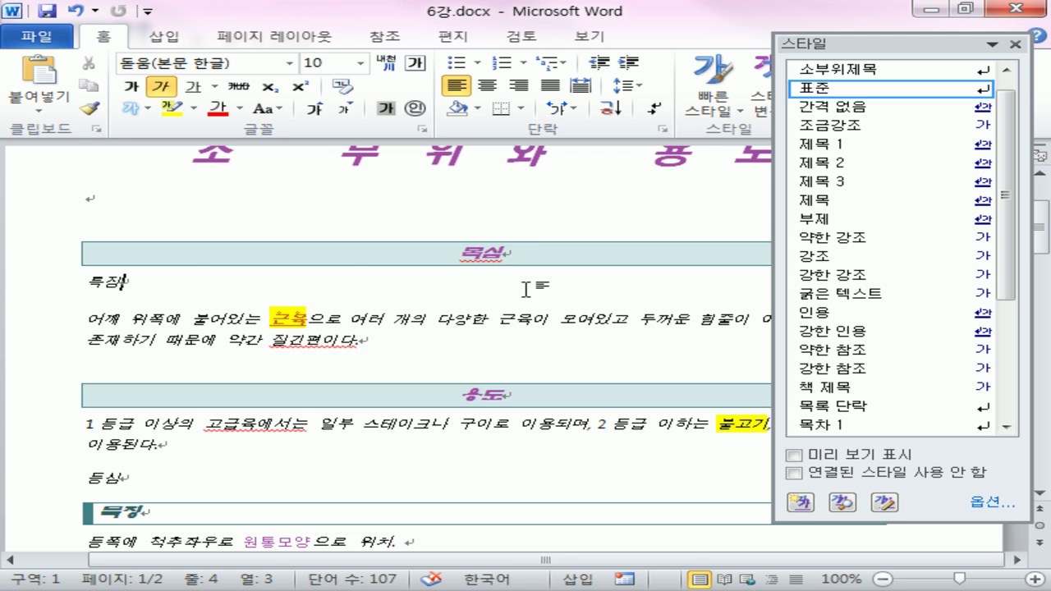
{"action": "scroll", "coordinate": [535, 321], "scroll_direction": "down", "scroll_amount": 4}
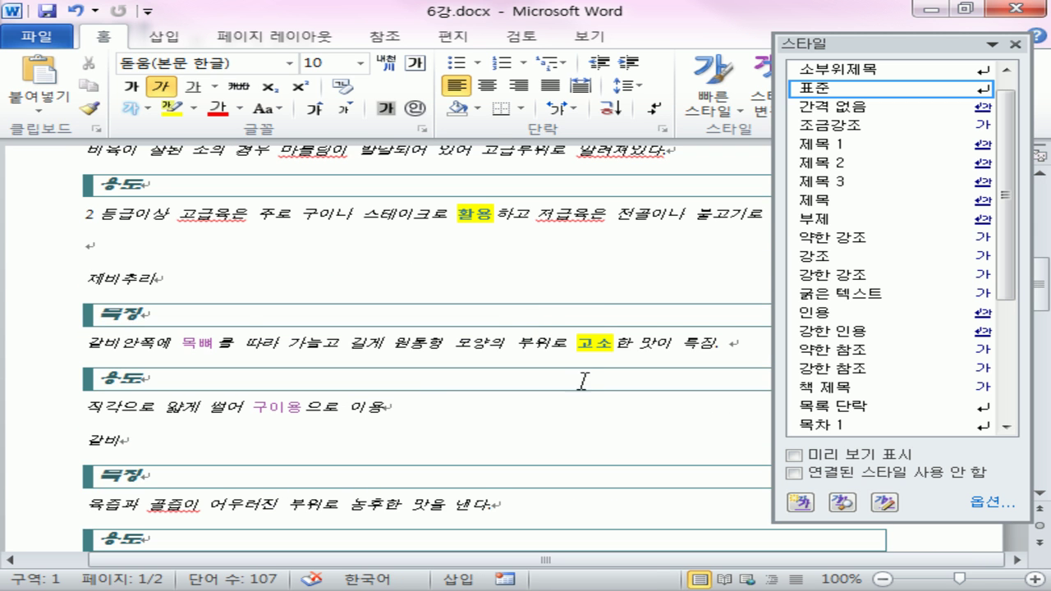
{"action": "scroll", "coordinate": [589, 385], "scroll_direction": "up", "scroll_amount": 1}
{"action": "scroll", "coordinate": [588, 384], "scroll_direction": "up", "scroll_amount": 5}
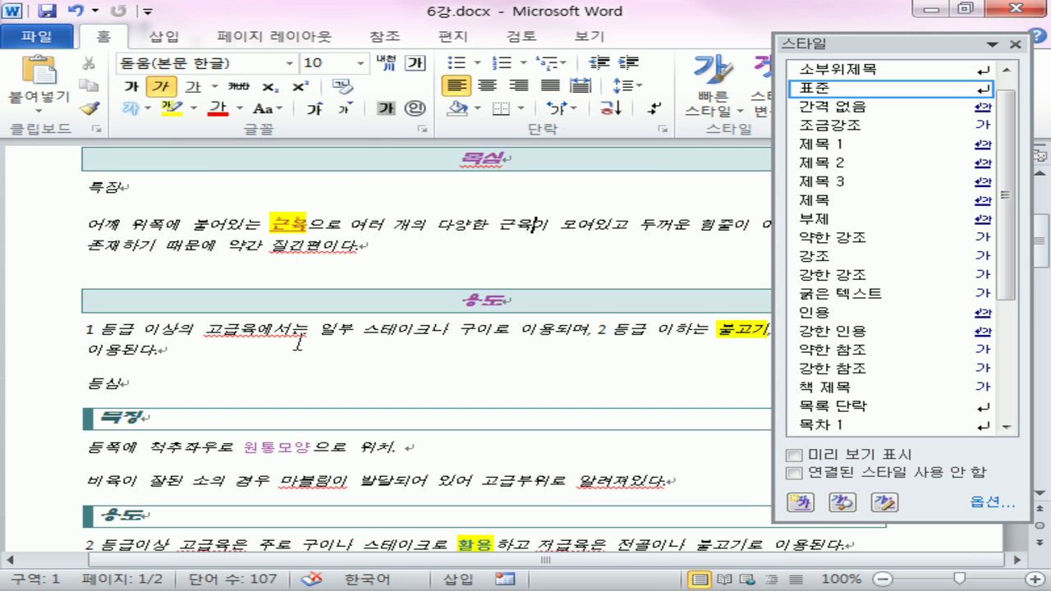
{"action": "left_click", "coordinate": [51, 312]}
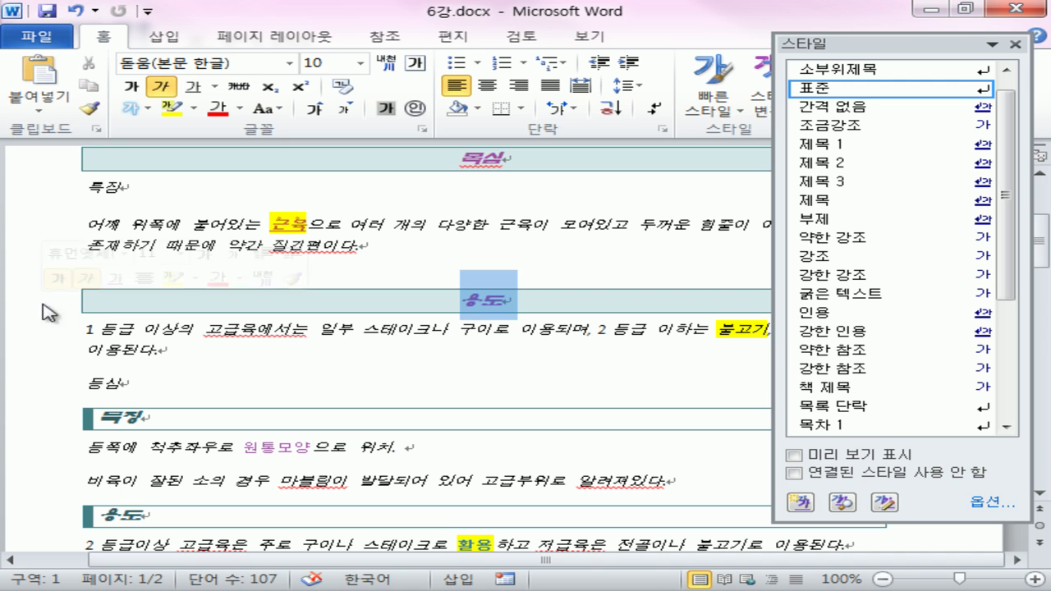
{"action": "left_click", "coordinate": [49, 171], "text": "ctrl"}
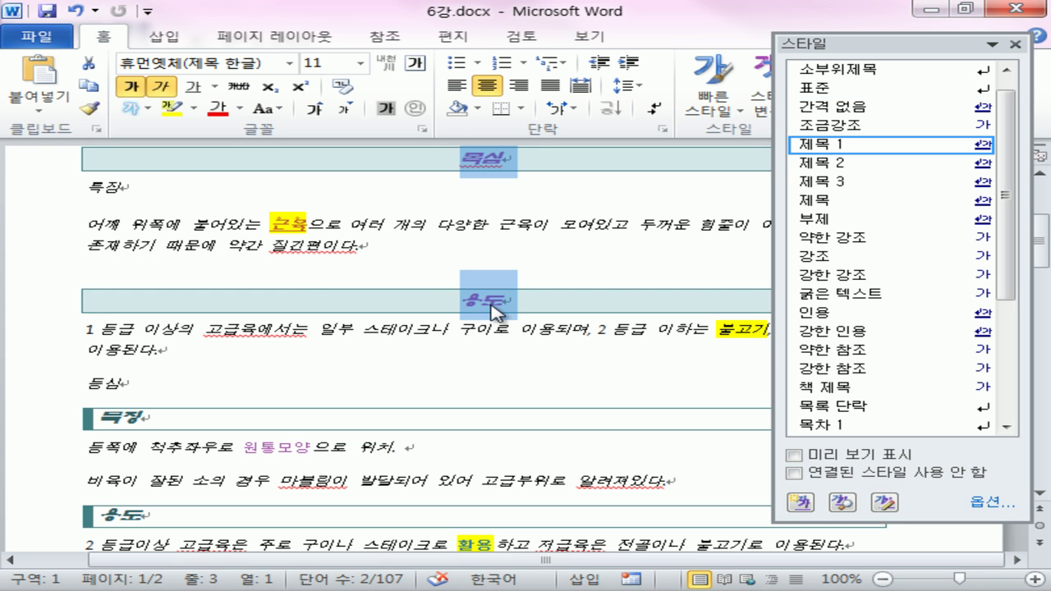
{"action": "left_click", "coordinate": [49, 171]}
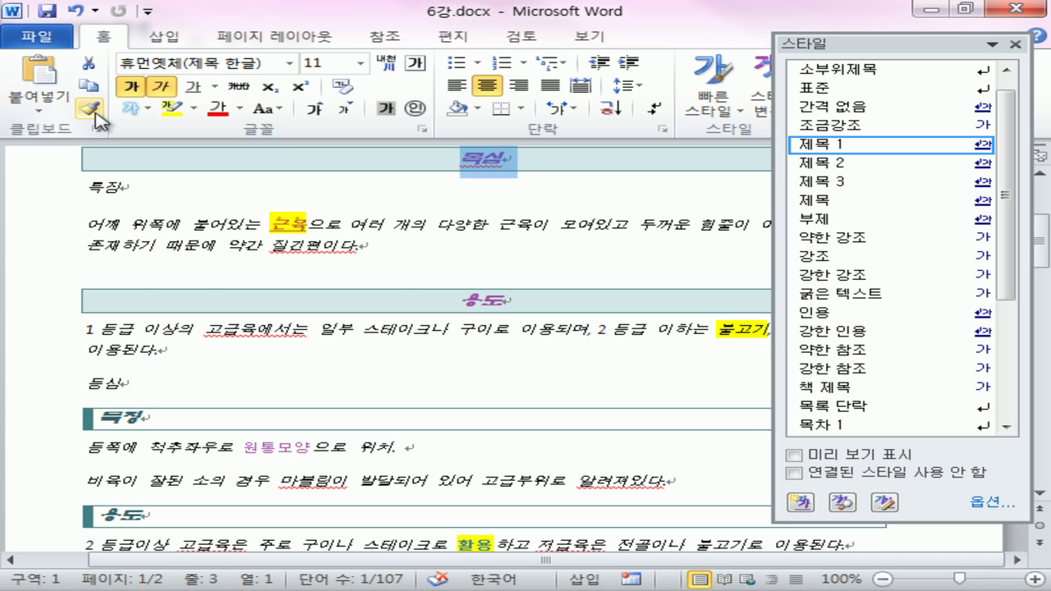
{"action": "left_click", "coordinate": [534, 184]}
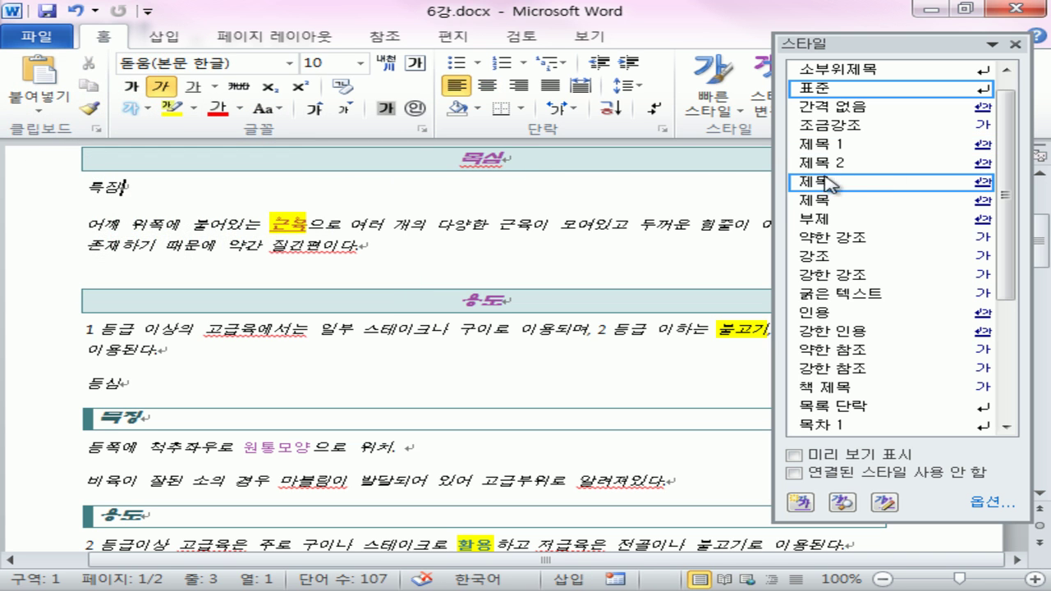
{"action": "left_click", "coordinate": [983, 146]}
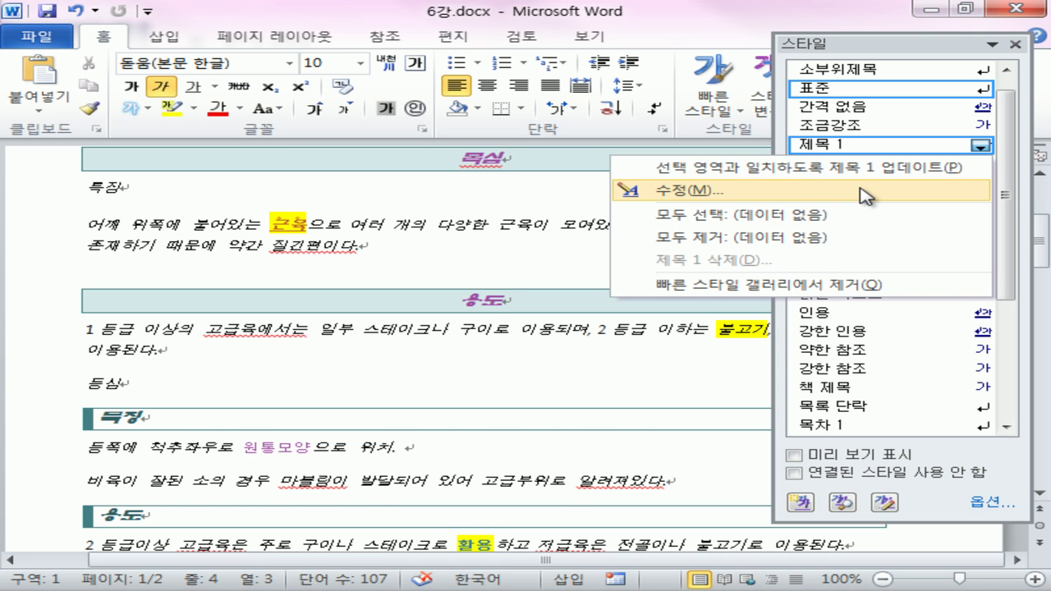
{"action": "left_click", "coordinate": [347, 214]}
Create a new style from the word 구이 in the 용도 paragraph, named 문자강조, with the character (문자) style type.
{"action": "scroll", "coordinate": [503, 254], "scroll_direction": "down", "scroll_amount": 2}
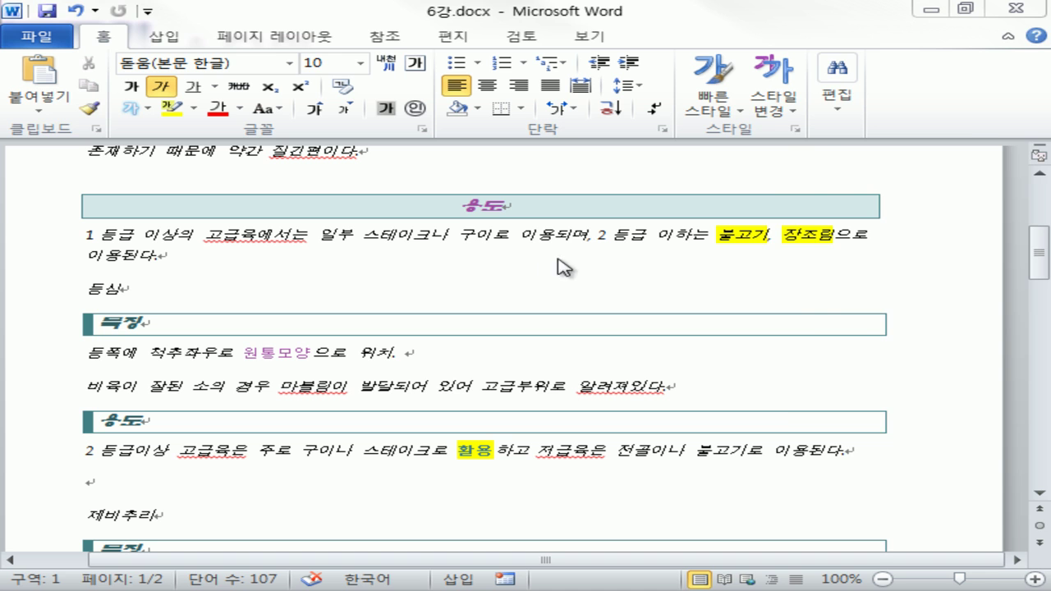
{"action": "left_click", "coordinate": [474, 244]}
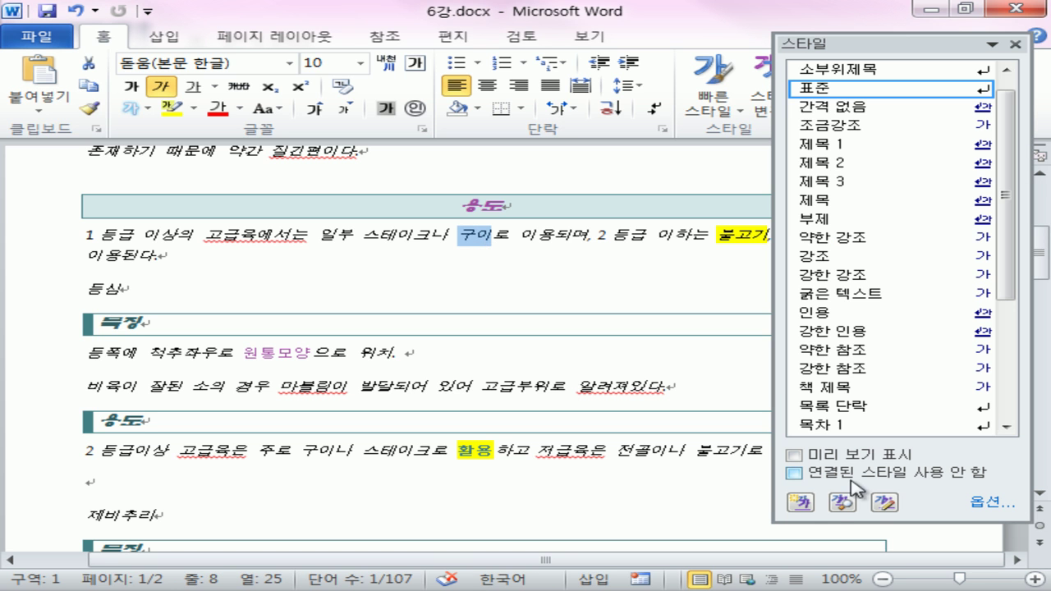
{"action": "left_click", "coordinate": [802, 502]}
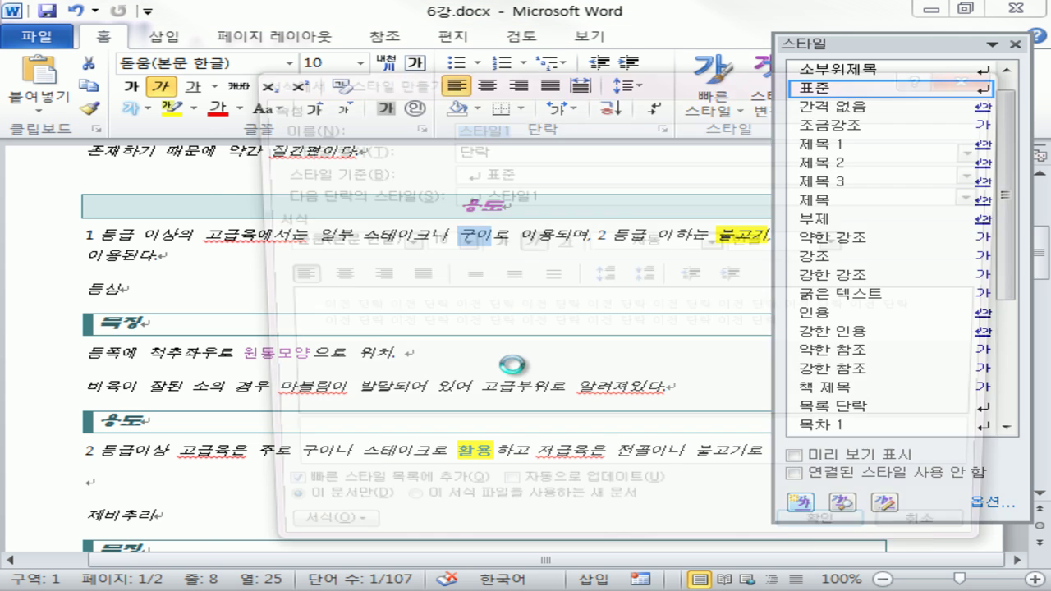
{"action": "type", "text": "ㄷ"}
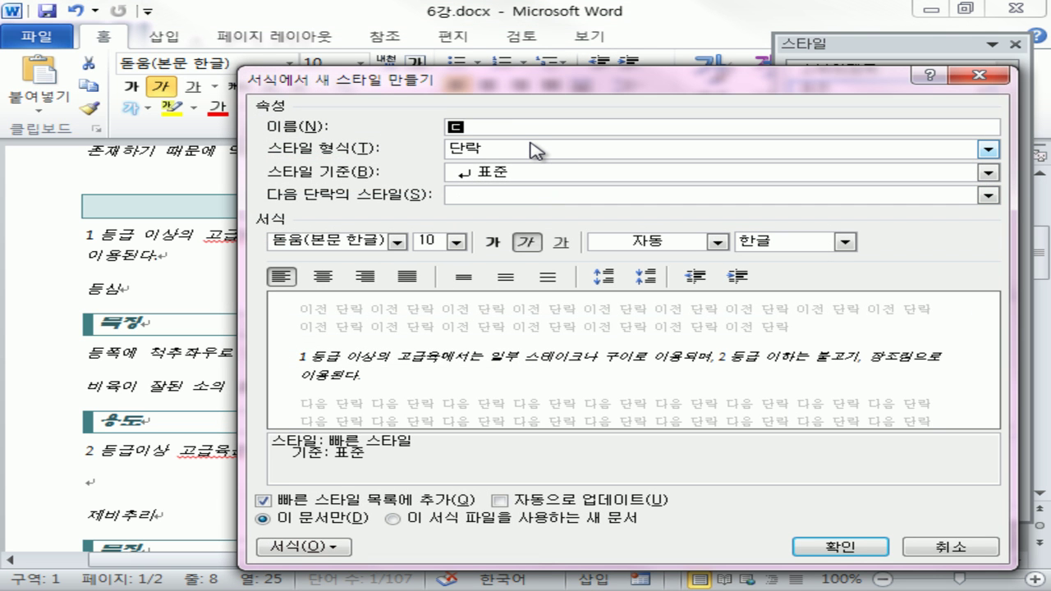
{"action": "key", "text": "BackSpace"}
{"action": "type", "text": "부"}
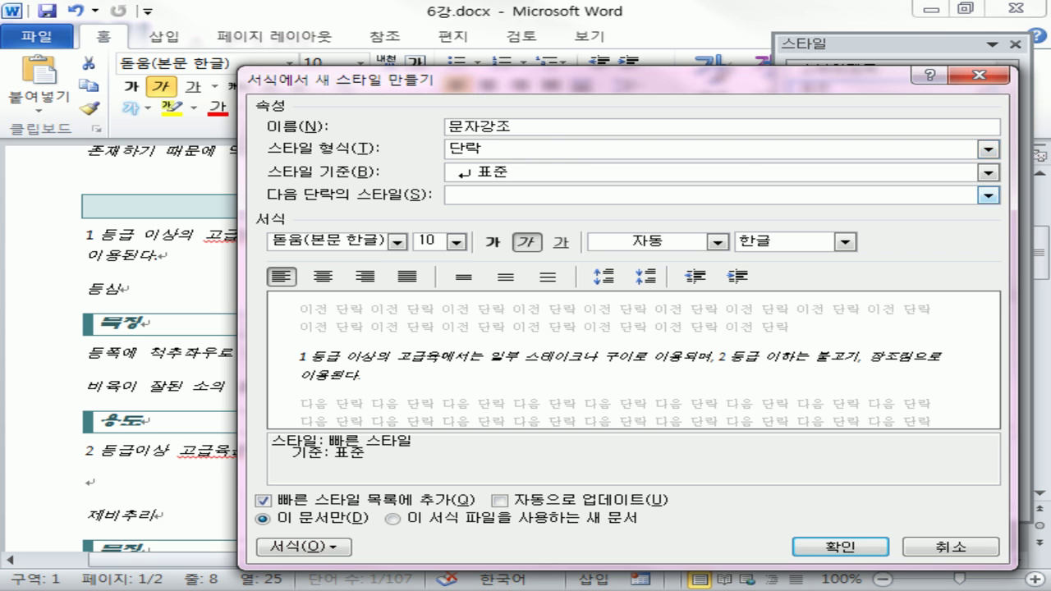
{"action": "left_click", "coordinate": [735, 153]}
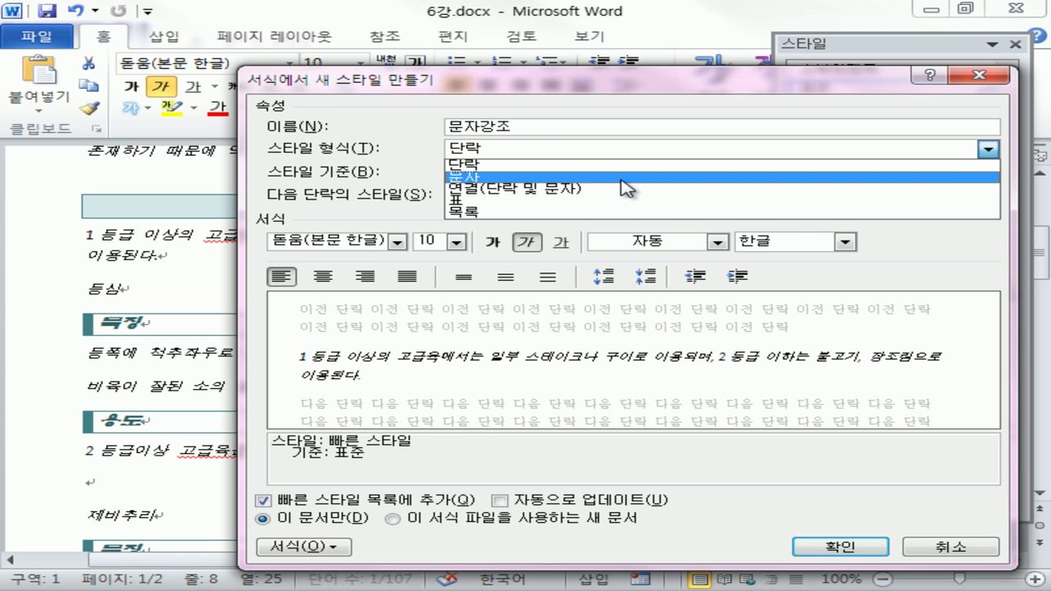
{"action": "left_click", "coordinate": [622, 179]}
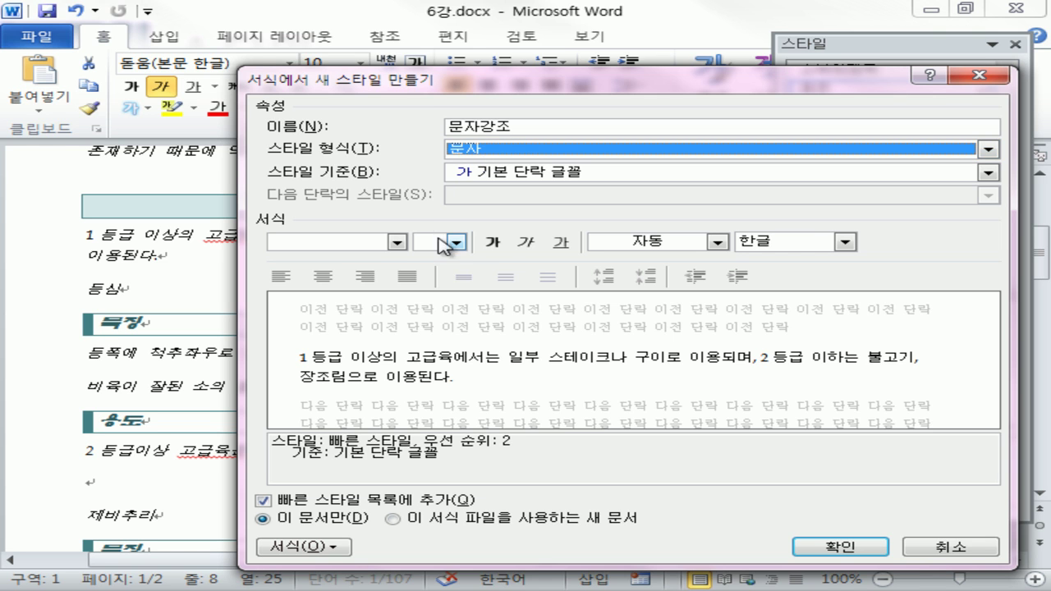
Make the new 문자강조 style bold, italic and underlined.
{"action": "left_click", "coordinate": [493, 242]}
{"action": "left_click", "coordinate": [526, 242]}
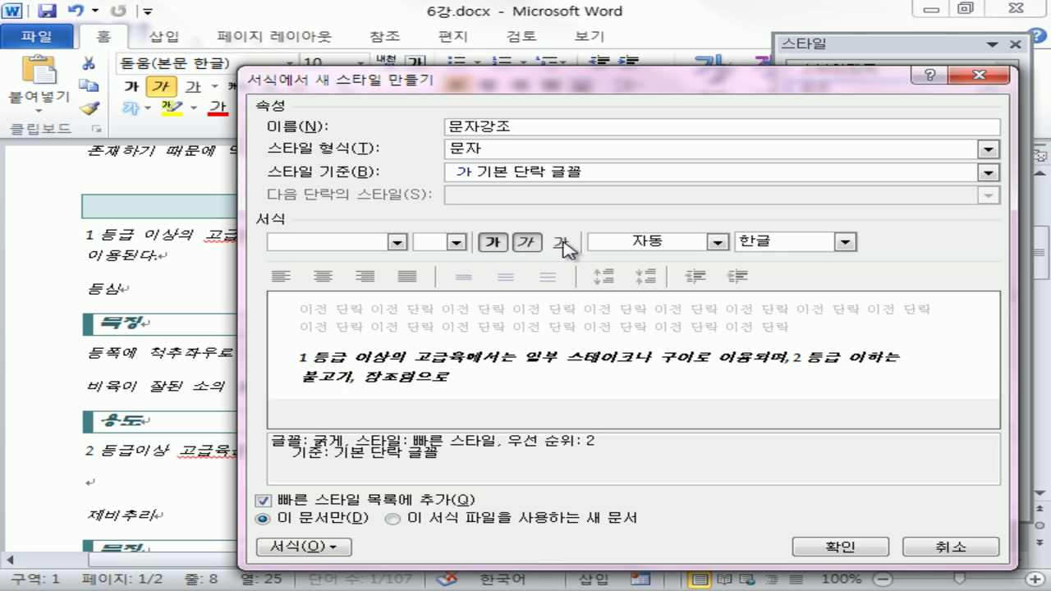
{"action": "left_click", "coordinate": [561, 242]}
In the new style's font settings, add the open-circle emphasis mark and set the font colour to the purple theme colour.
{"action": "left_click", "coordinate": [289, 546]}
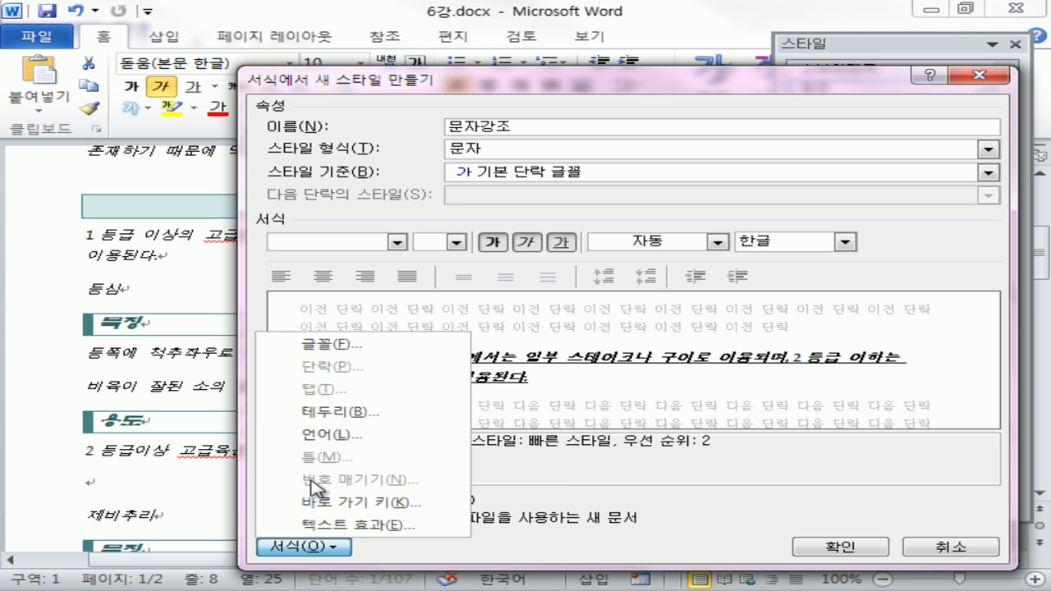
{"action": "left_click", "coordinate": [332, 350]}
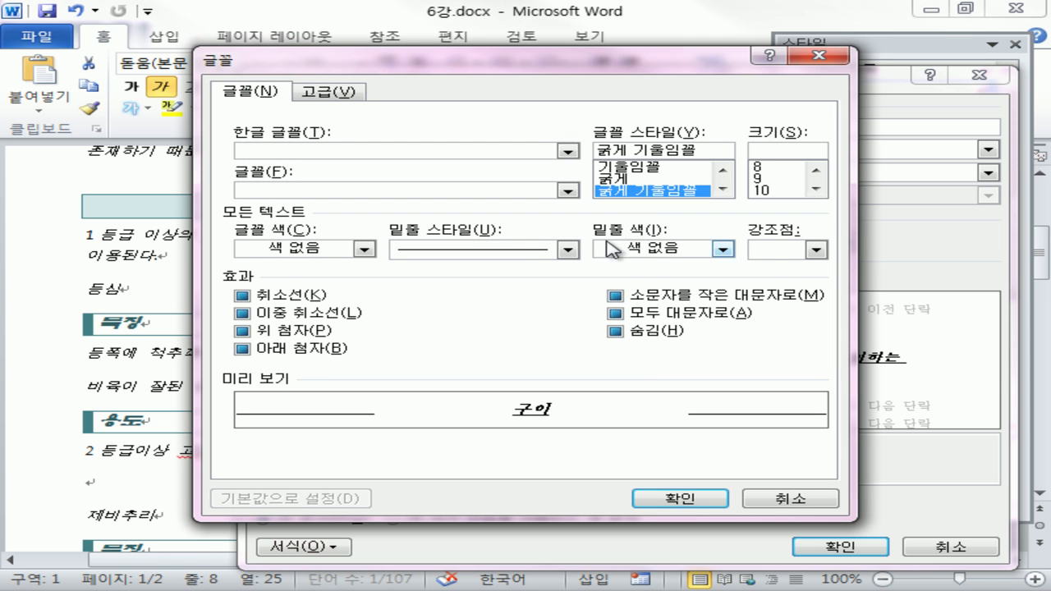
{"action": "left_click", "coordinate": [751, 250]}
{"action": "left_click", "coordinate": [767, 290]}
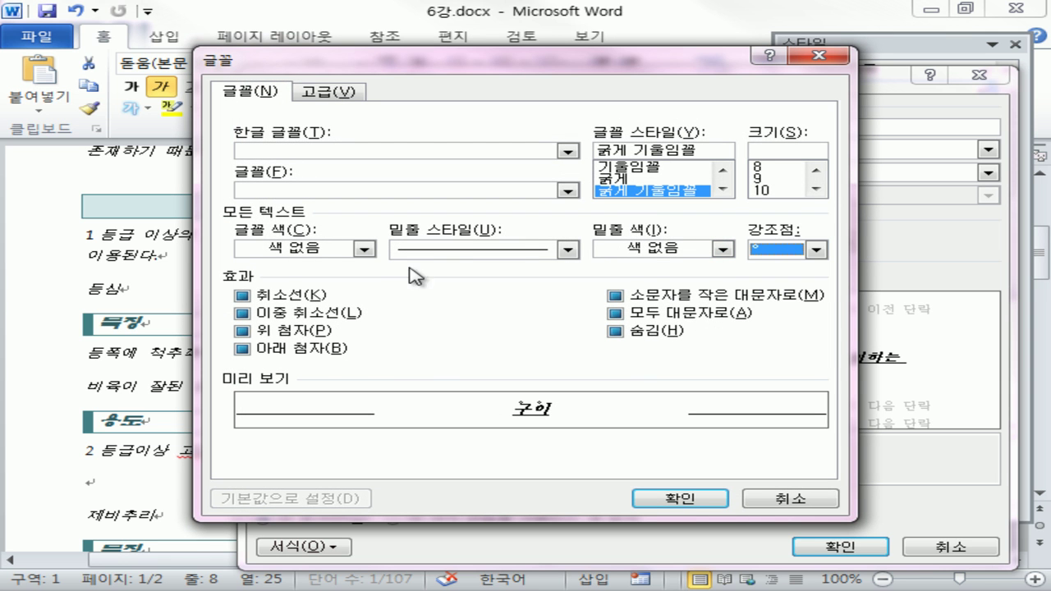
{"action": "left_click", "coordinate": [329, 252]}
{"action": "left_click", "coordinate": [382, 312]}
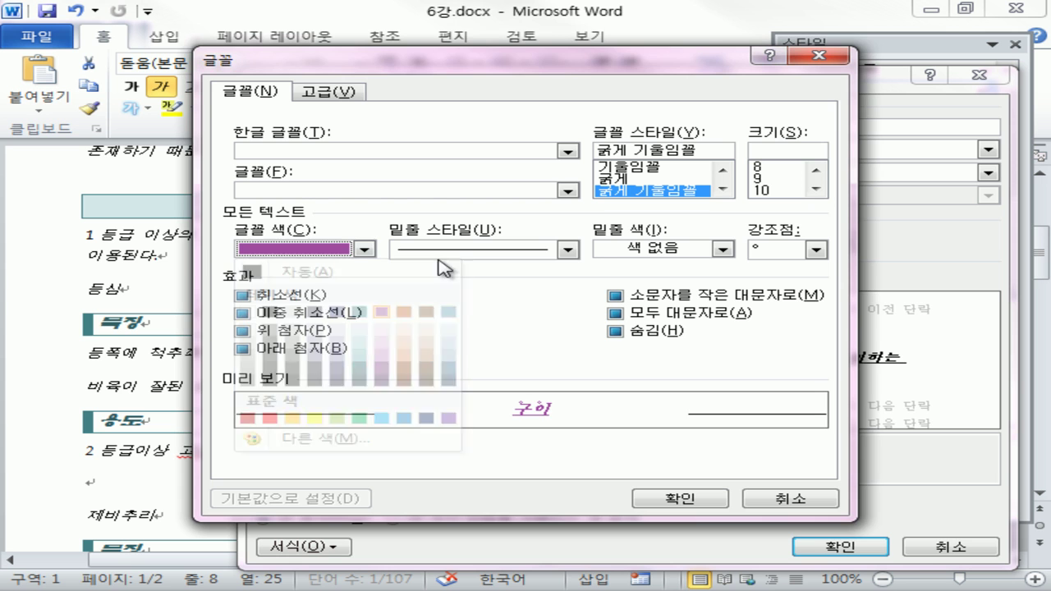
Give the style a double underline in the teal theme colour and finish creating 문자강조.
{"action": "left_click", "coordinate": [569, 250]}
{"action": "left_click", "coordinate": [453, 316]}
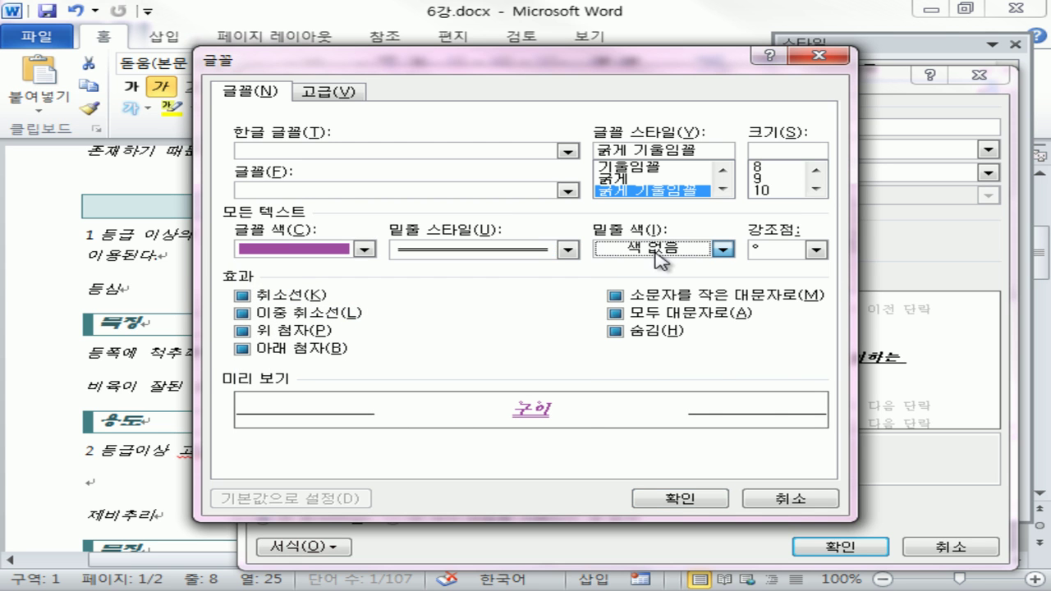
{"action": "left_click", "coordinate": [657, 251]}
{"action": "left_click", "coordinate": [727, 339]}
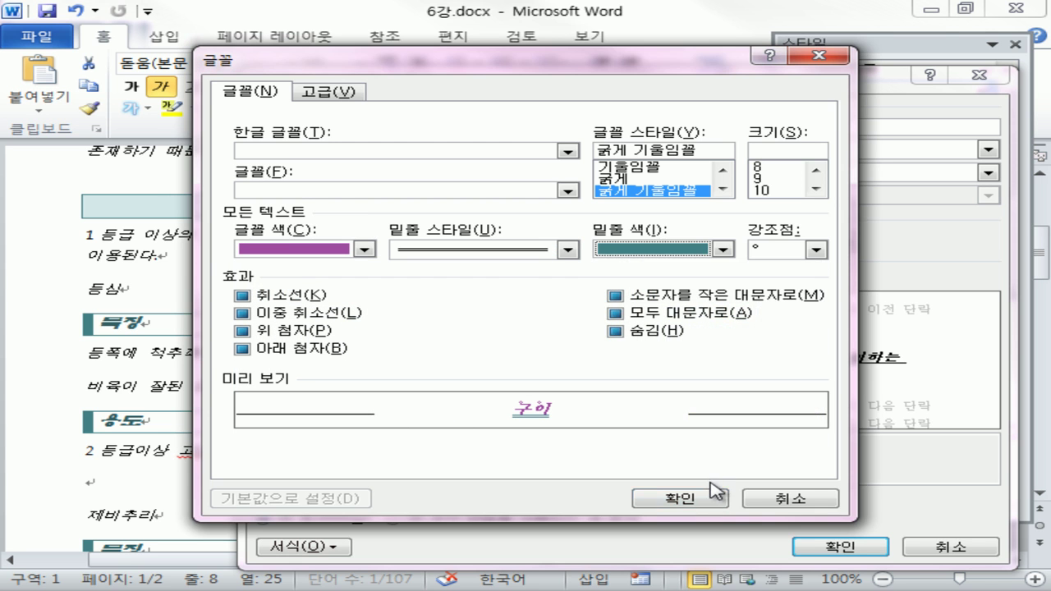
{"action": "left_click", "coordinate": [713, 497]}
{"action": "left_click", "coordinate": [839, 547]}
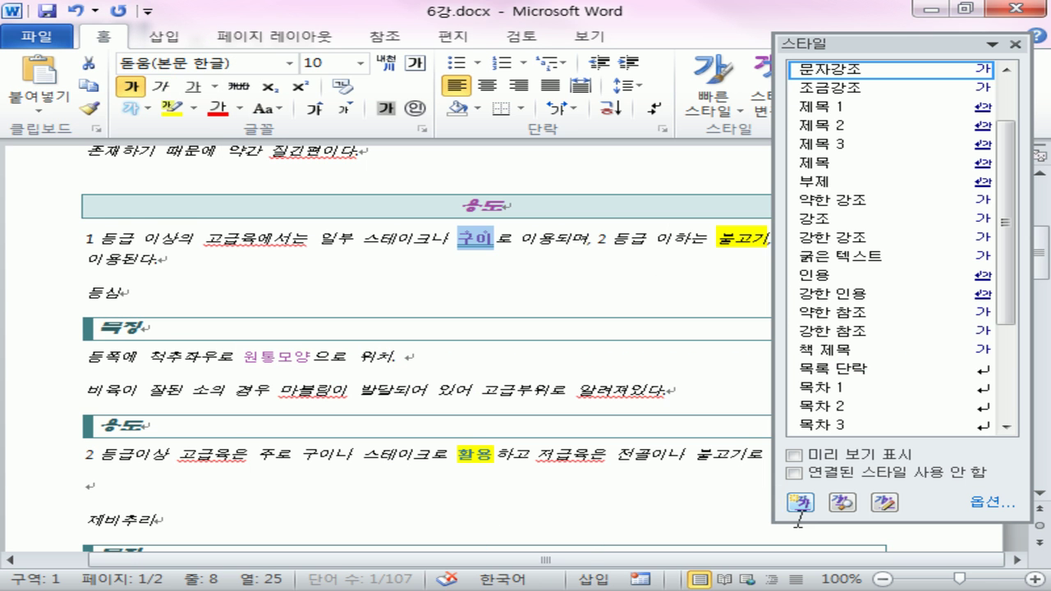
Apply the 문자강조 style to the passages 비육이 잘된 소의 경우 마블링이 발달되어 있어, 저급육은 전골이나 and 길게.
{"action": "left_click", "coordinate": [615, 298]}
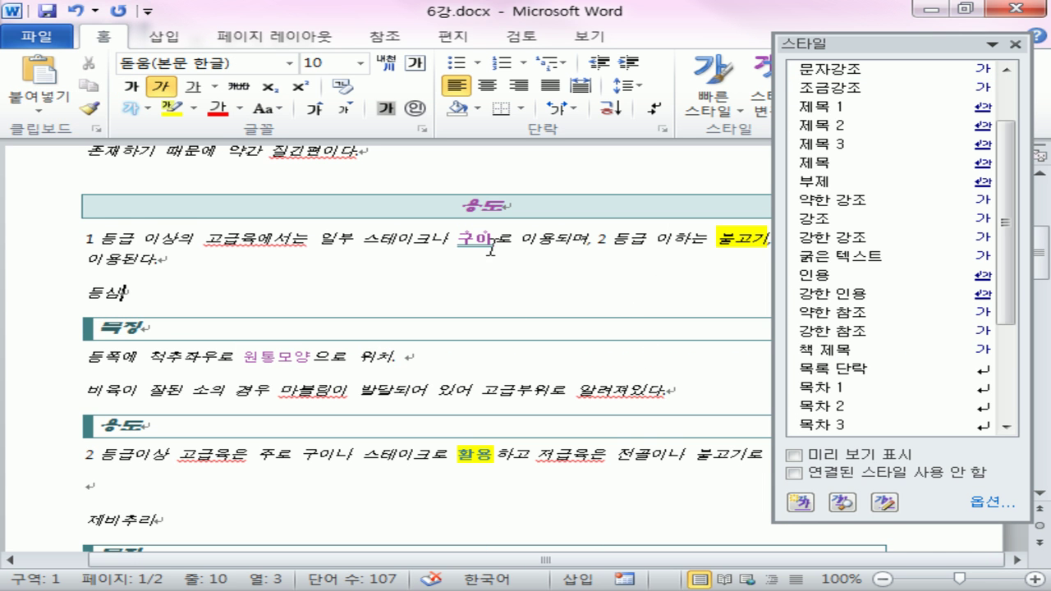
{"action": "left_click_drag", "start_coordinate": [455, 384], "coordinate": [515, 381]}
{"action": "scroll", "coordinate": [510, 396], "scroll_direction": "down", "scroll_amount": 2}
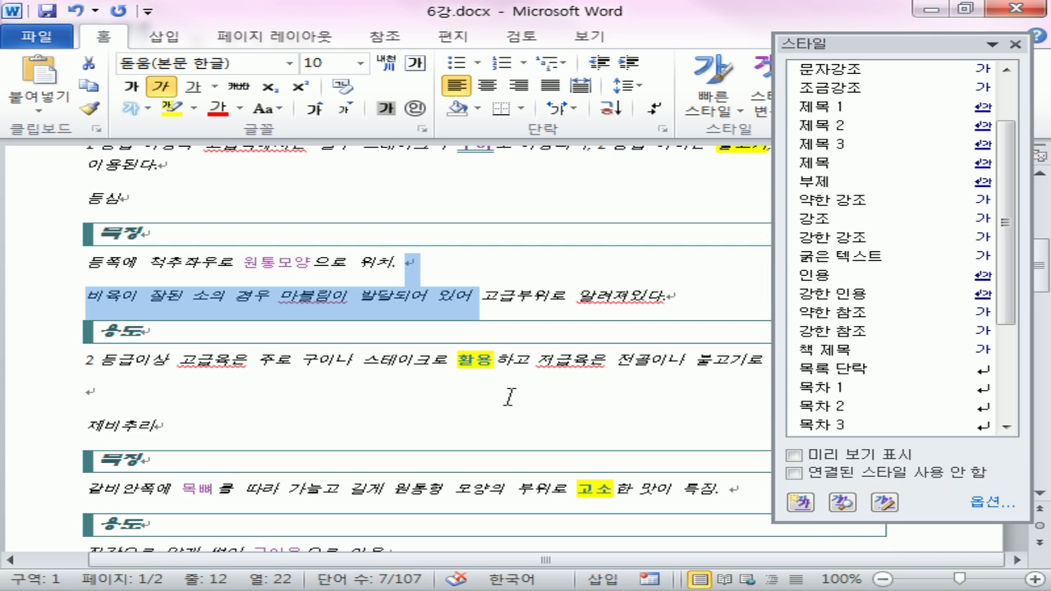
{"action": "left_click_drag", "start_coordinate": [578, 352], "coordinate": [690, 361]}
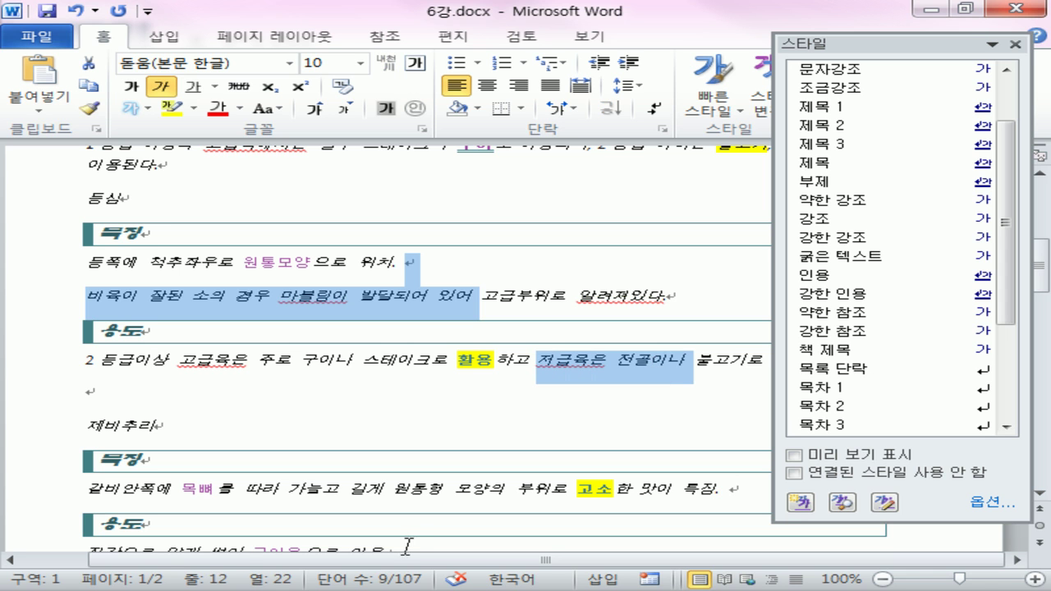
{"action": "left_click_drag", "start_coordinate": [393, 499], "coordinate": [338, 496]}
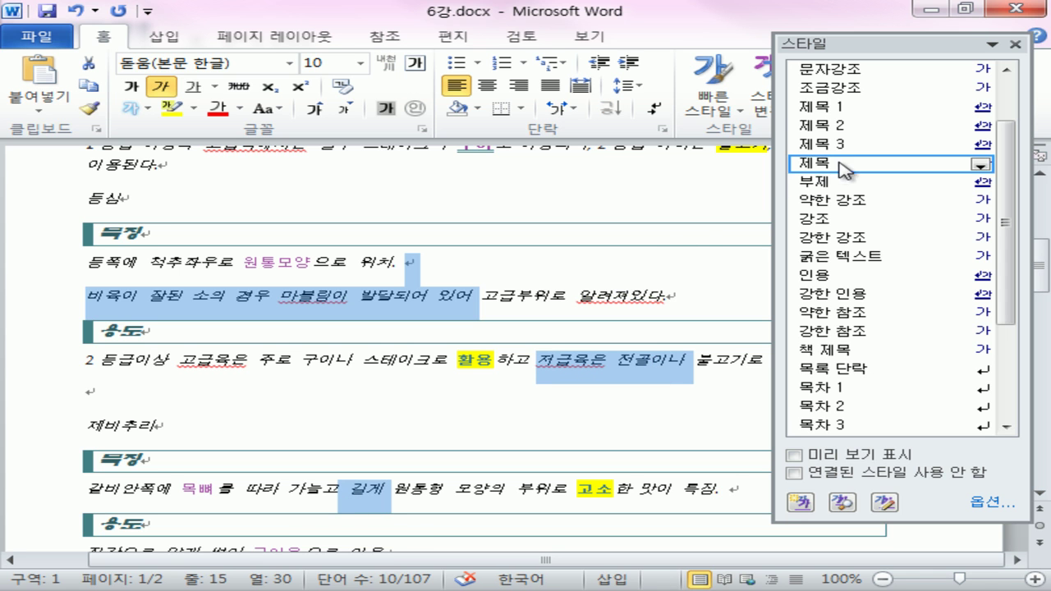
{"action": "left_click", "coordinate": [830, 69]}
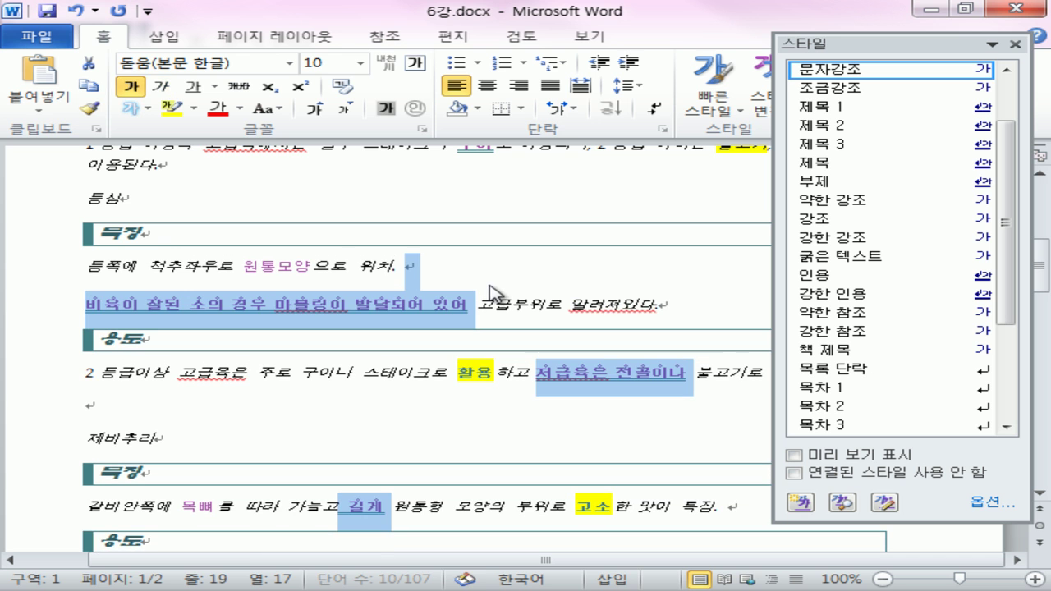
{"action": "left_click", "coordinate": [680, 302]}
Modify the 조금강조 style so that its font colour is red.
{"action": "scroll", "coordinate": [695, 298], "scroll_direction": "up", "scroll_amount": 2}
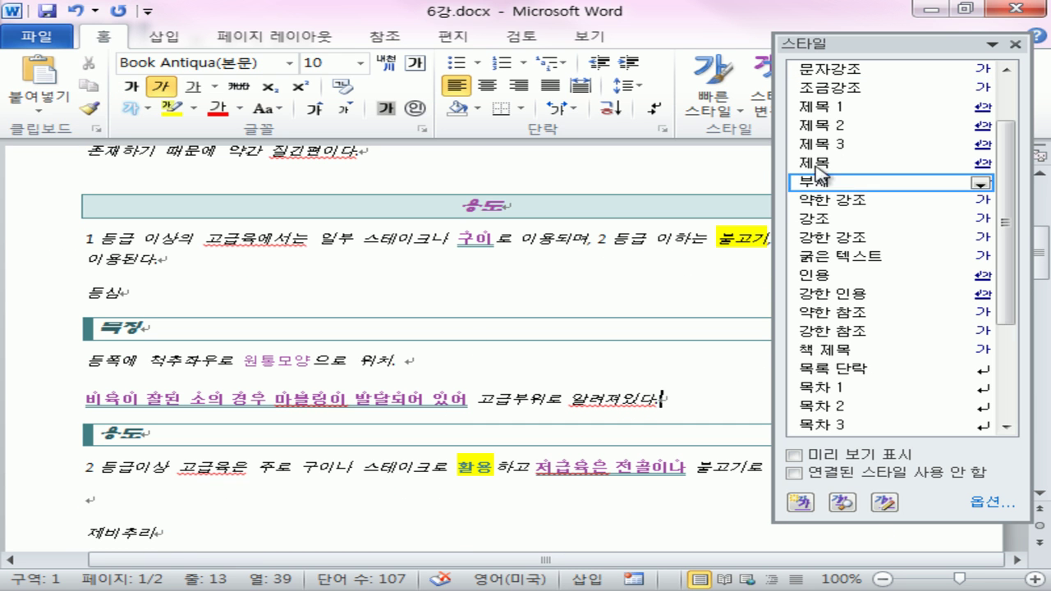
{"action": "left_click", "coordinate": [980, 90]}
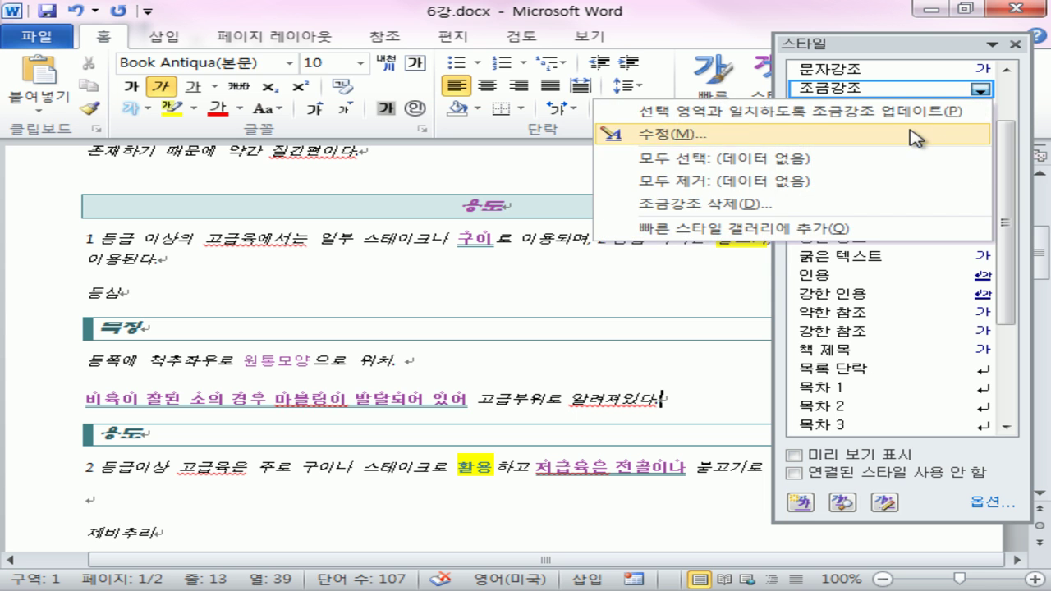
{"action": "left_click", "coordinate": [657, 134]}
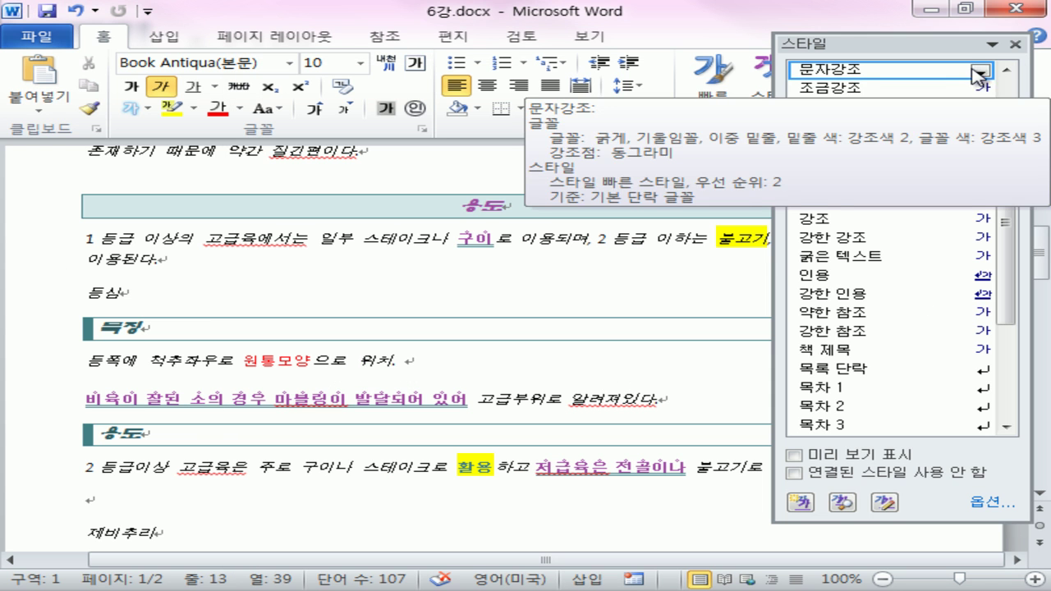
Modify the 문자강조 style so that its font colour is standard red.
{"action": "left_click", "coordinate": [980, 71]}
{"action": "left_click", "coordinate": [813, 115]}
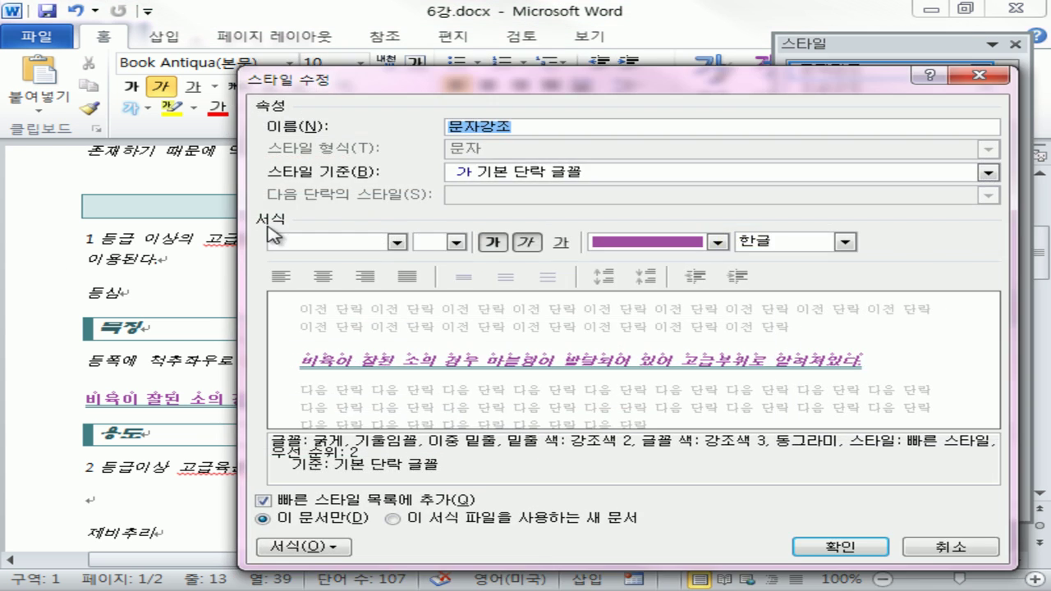
{"action": "left_click", "coordinate": [717, 242]}
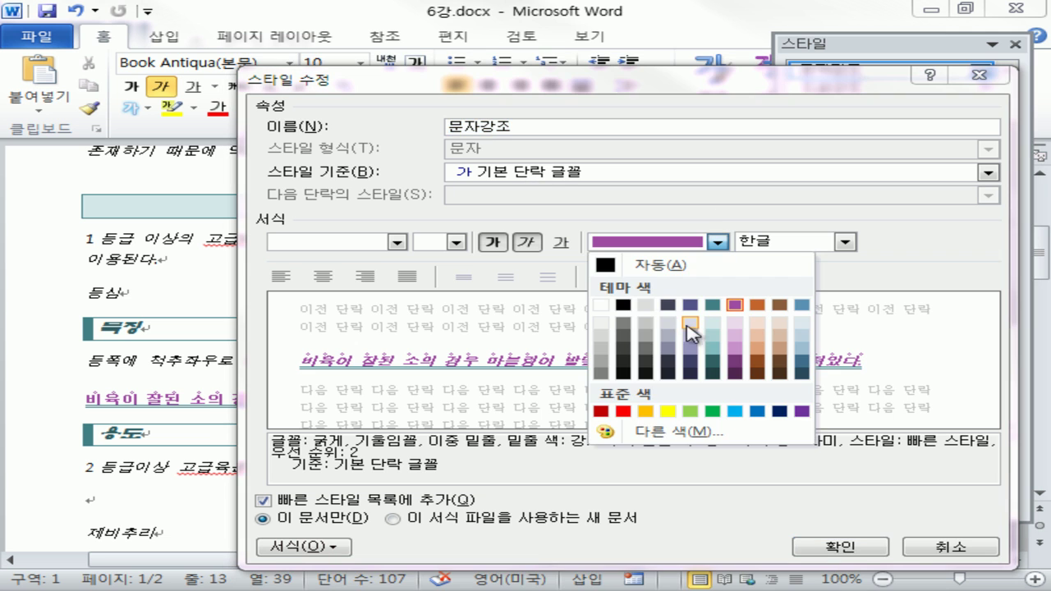
{"action": "left_click", "coordinate": [624, 412]}
{"action": "left_click", "coordinate": [829, 547]}
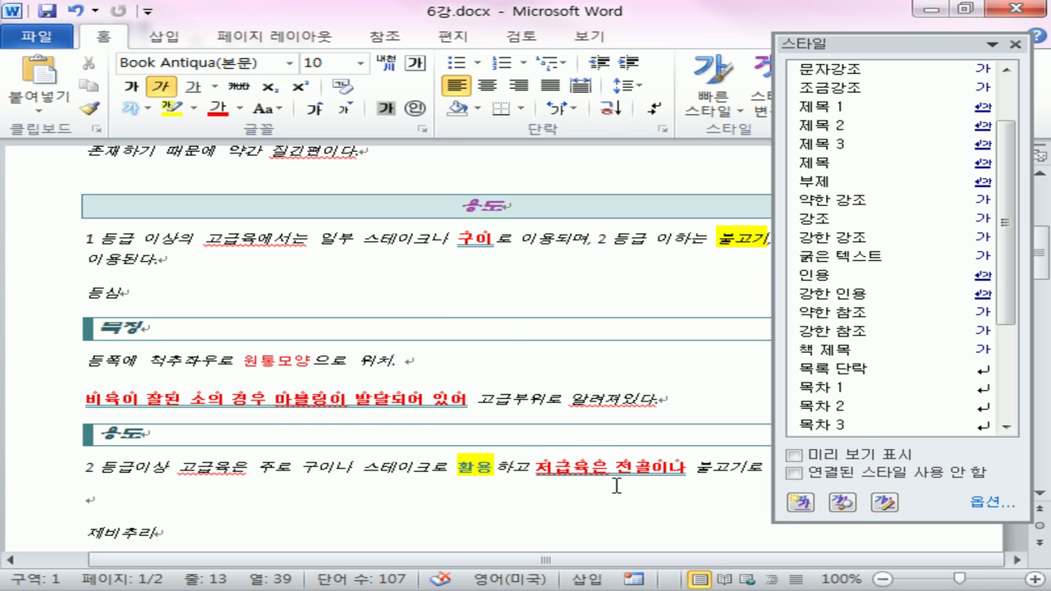
{"action": "scroll", "coordinate": [604, 488], "scroll_direction": "down", "scroll_amount": 4}
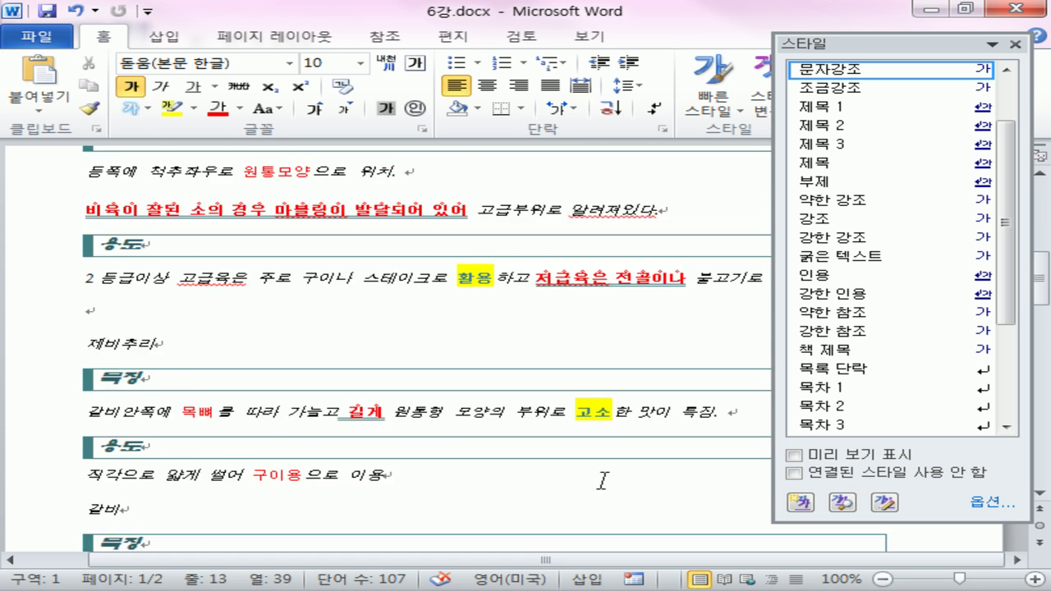
{"action": "scroll", "coordinate": [606, 481], "scroll_direction": "up", "scroll_amount": 9}
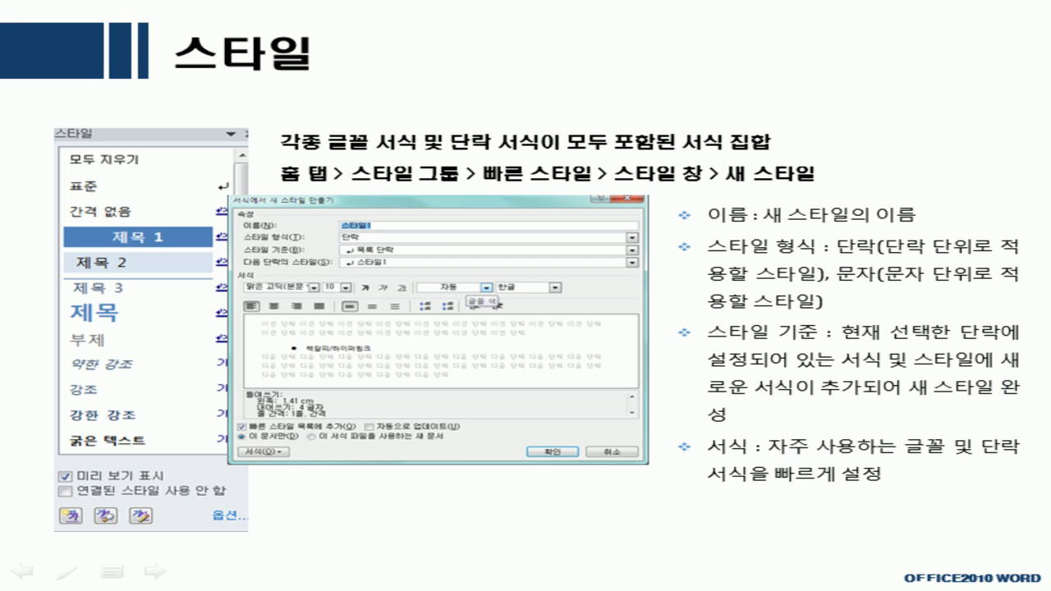
{"action": "left_click", "coordinate": [290, 276]}
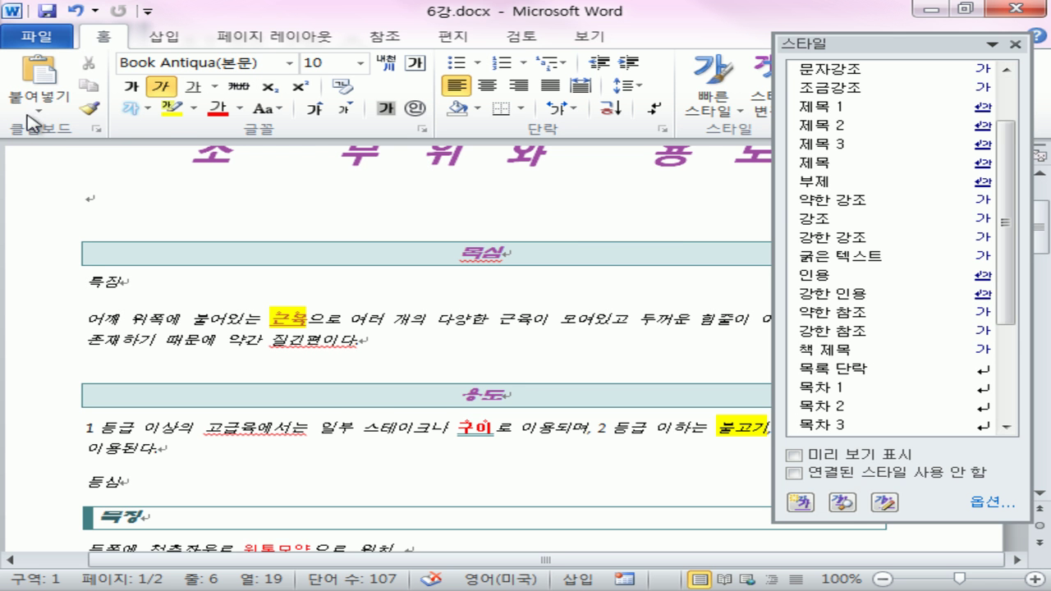
Close 6강.docx without saving its changes and reopen it from the recent documents.
{"action": "left_click", "coordinate": [36, 36]}
{"action": "left_click", "coordinate": [77, 152]}
{"action": "left_click", "coordinate": [564, 328]}
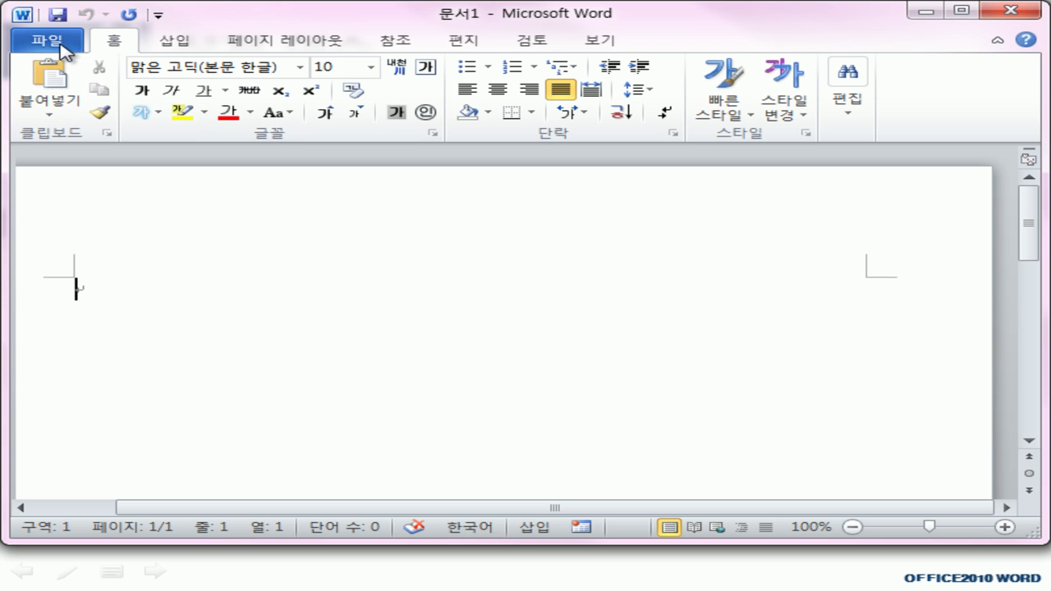
{"action": "left_click", "coordinate": [59, 46]}
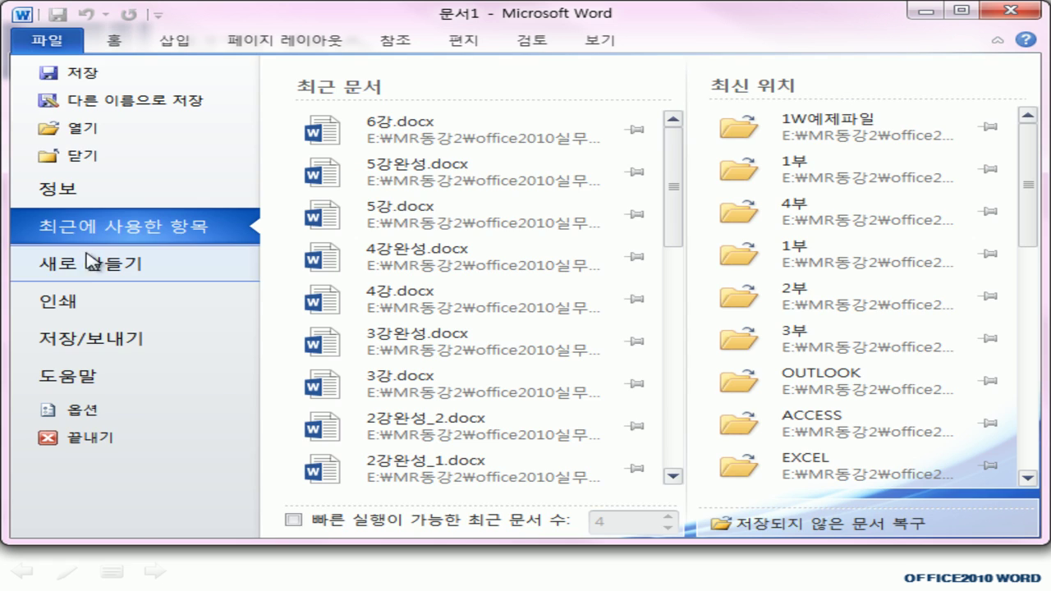
{"action": "left_click", "coordinate": [415, 138]}
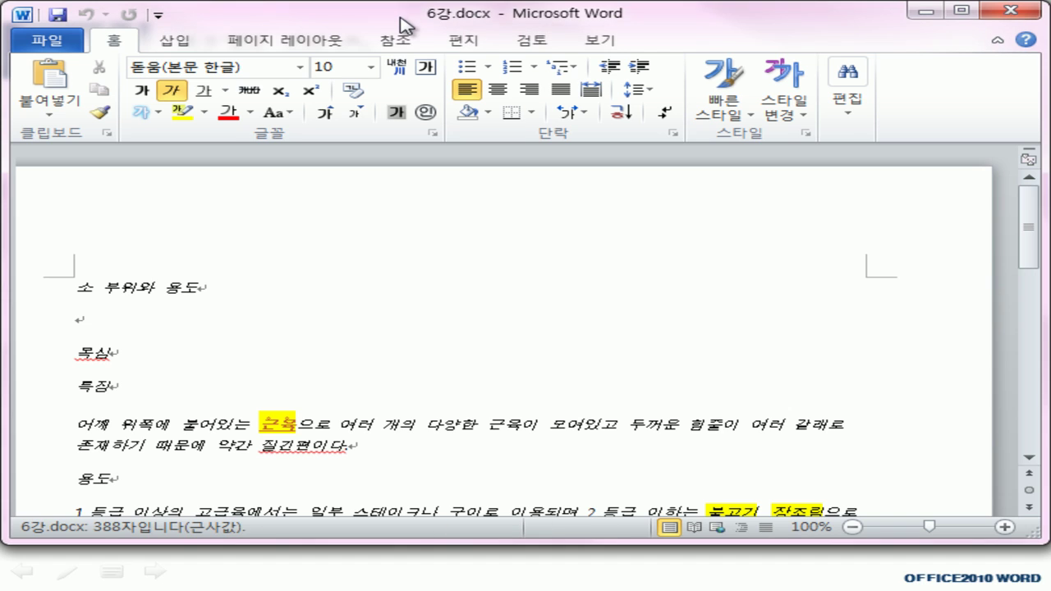
Maximize the document window of 6강.docx.
{"action": "double_click", "coordinate": [401, 18]}
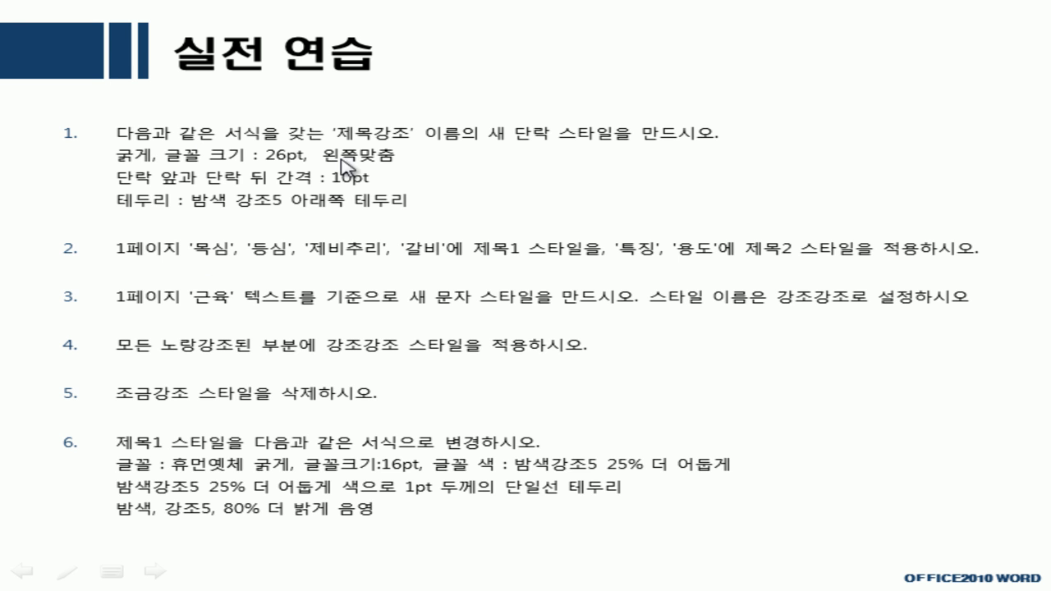
{"action": "key", "text": "ctrl+p"}
{"action": "left_click_drag", "start_coordinate": [332, 141], "coordinate": [432, 140]}
{"action": "left_click_drag", "start_coordinate": [542, 141], "coordinate": [685, 141]}
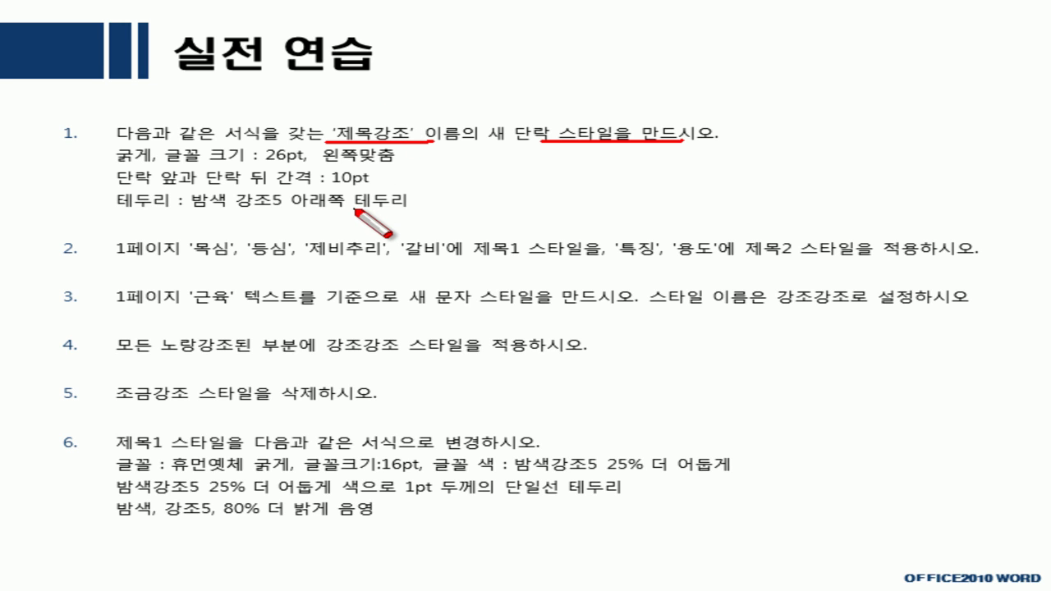
{"action": "left_click_drag", "start_coordinate": [425, 163], "coordinate": [420, 204]}
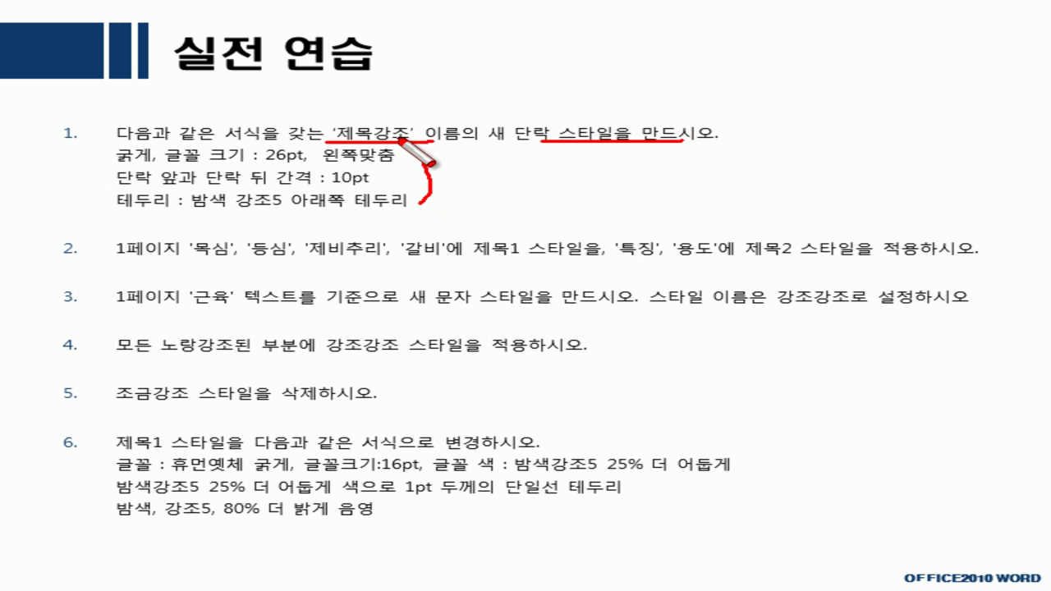
{"action": "left_click_drag", "start_coordinate": [181, 255], "coordinate": [529, 261]}
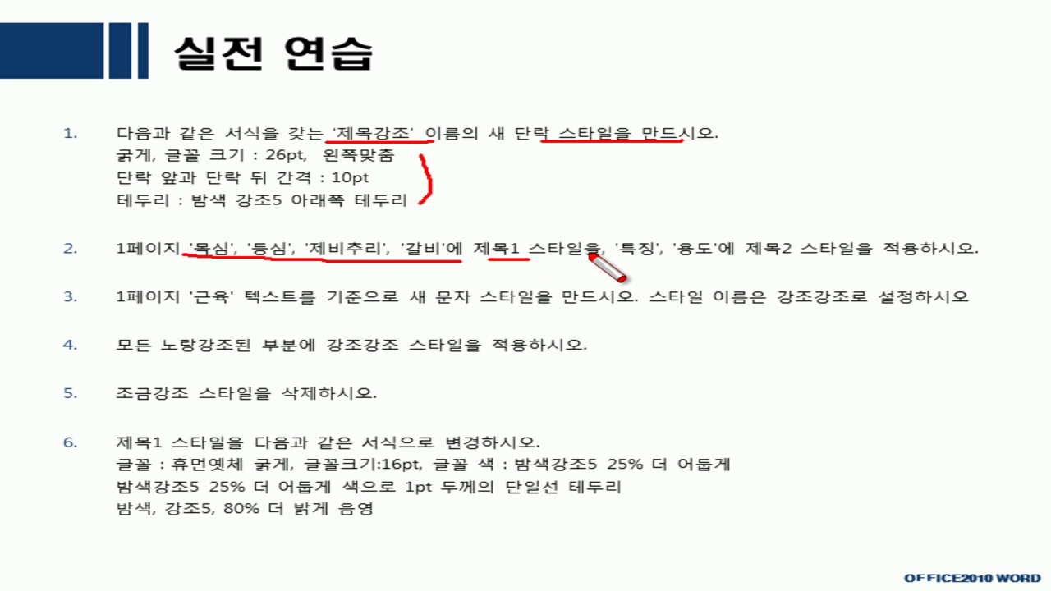
{"action": "left_click_drag", "start_coordinate": [617, 259], "coordinate": [811, 263]}
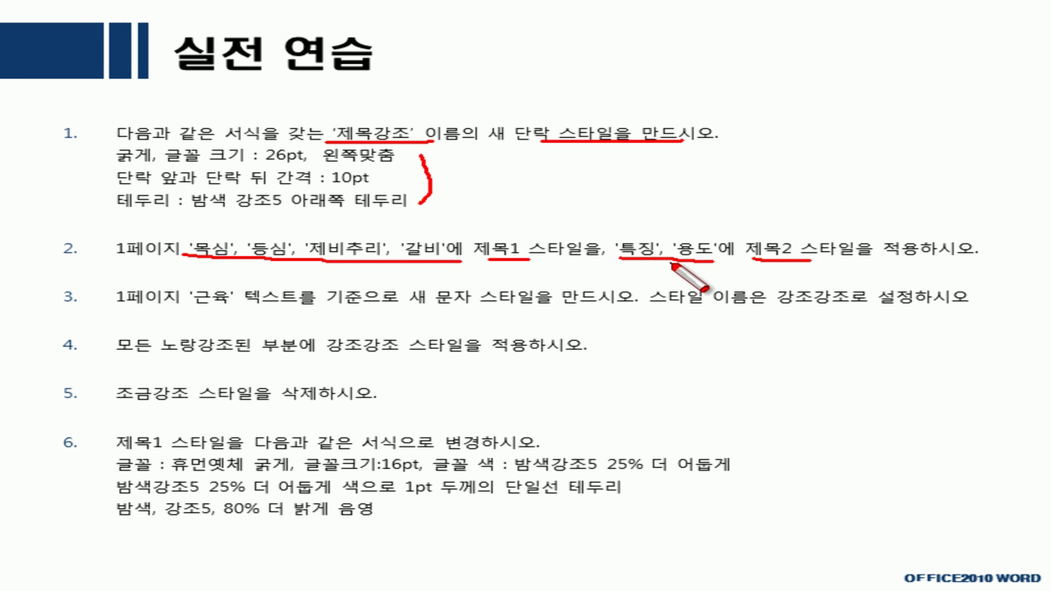
{"action": "key", "text": "Escape"}
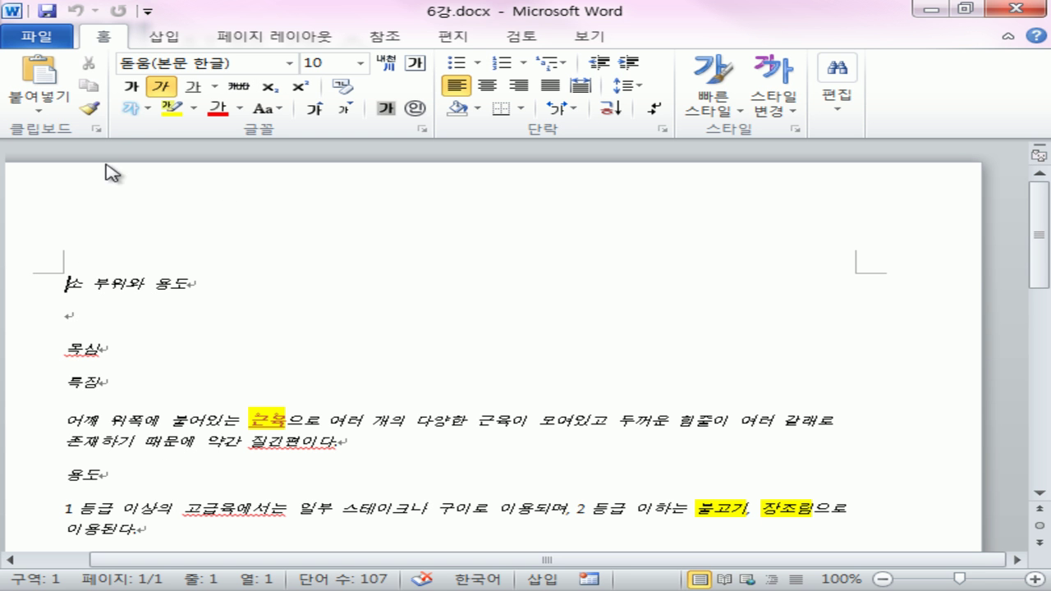
Start a new paragraph style named 제목강조 with bold text at a font size of 26.
{"action": "left_click", "coordinate": [794, 132]}
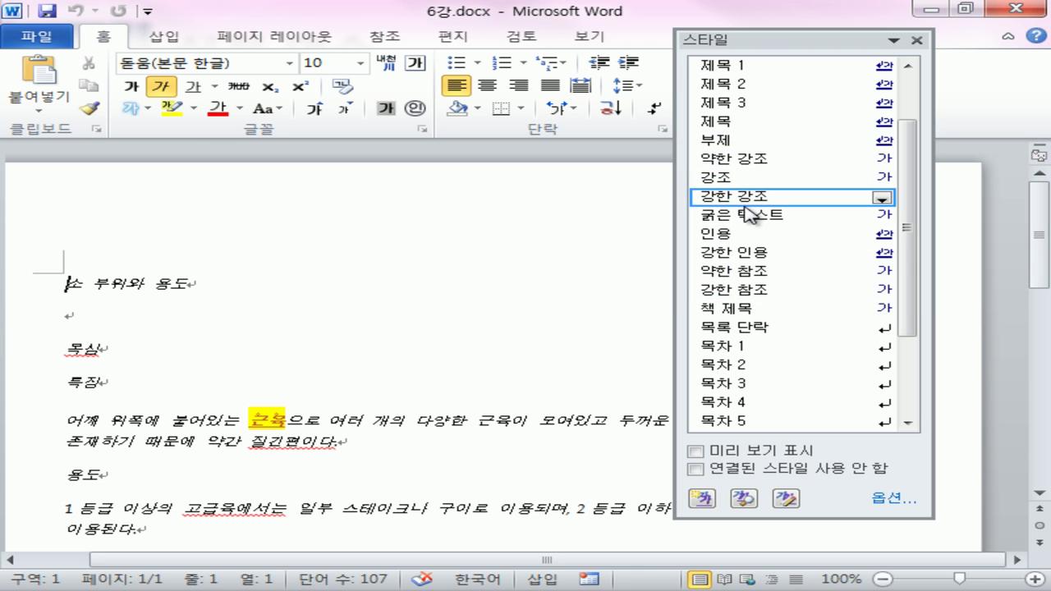
{"action": "left_click", "coordinate": [704, 500]}
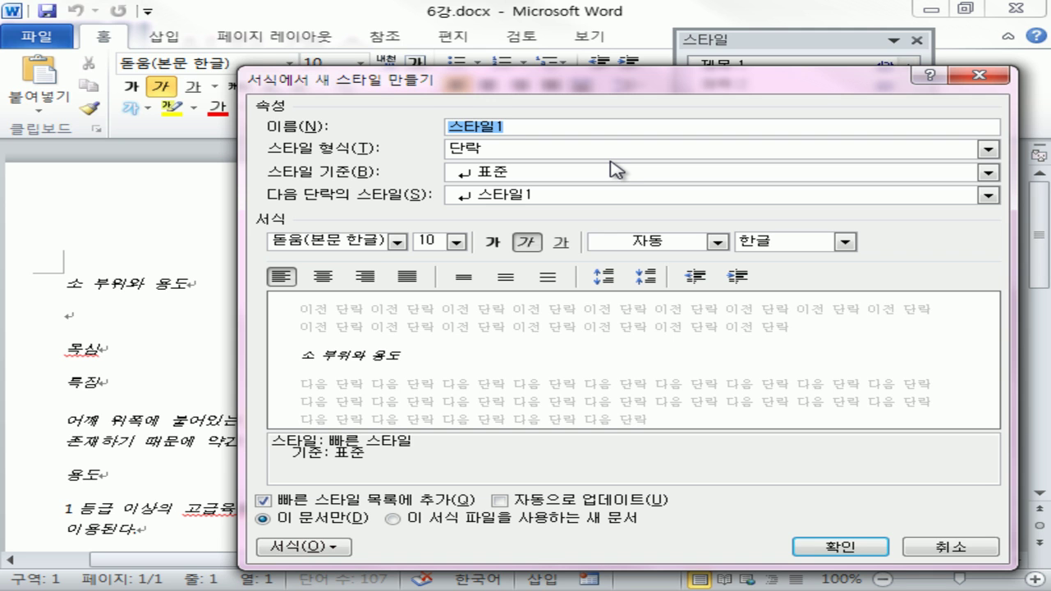
{"action": "type", "text": "ㅈ목가ㅇ좌"}
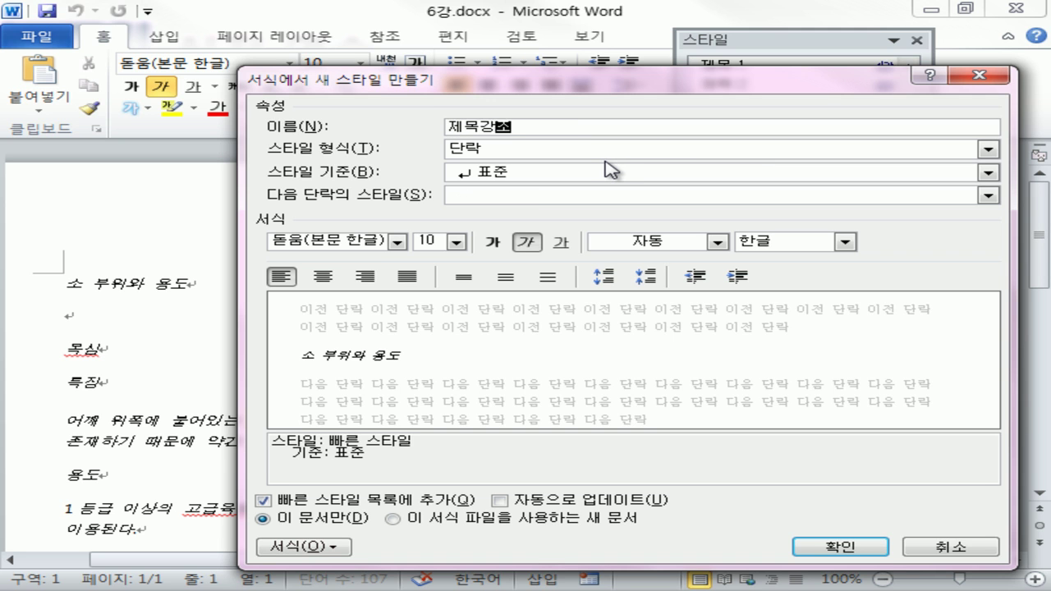
{"action": "key", "text": "ctrl+shift+d"}
{"action": "left_click_drag", "start_coordinate": [444, 158], "coordinate": [498, 165]}
{"action": "key", "text": "Escape"}
{"action": "left_click", "coordinate": [494, 243]}
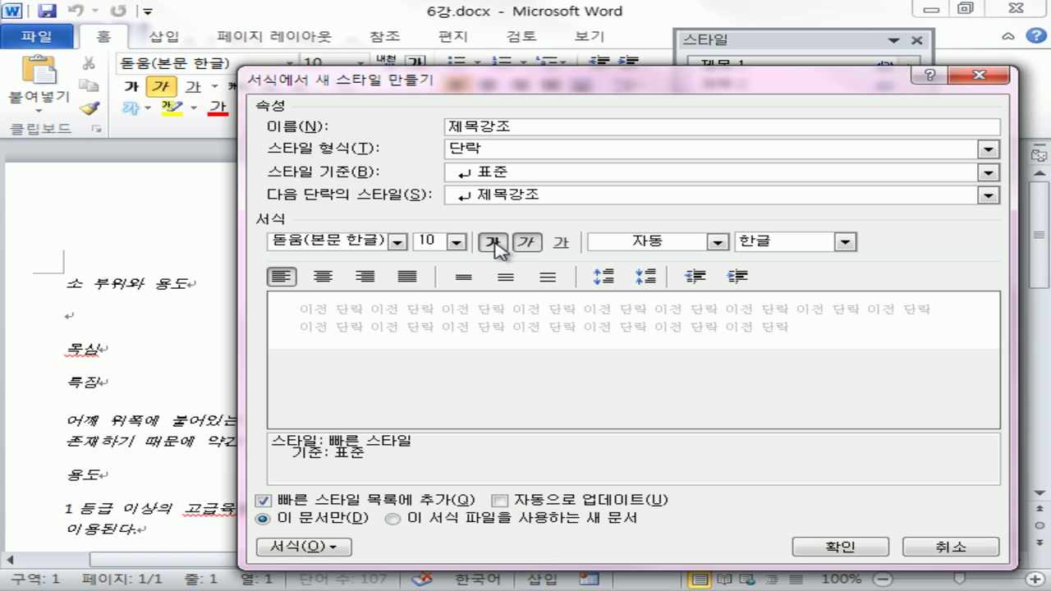
{"action": "left_click", "coordinate": [454, 244]}
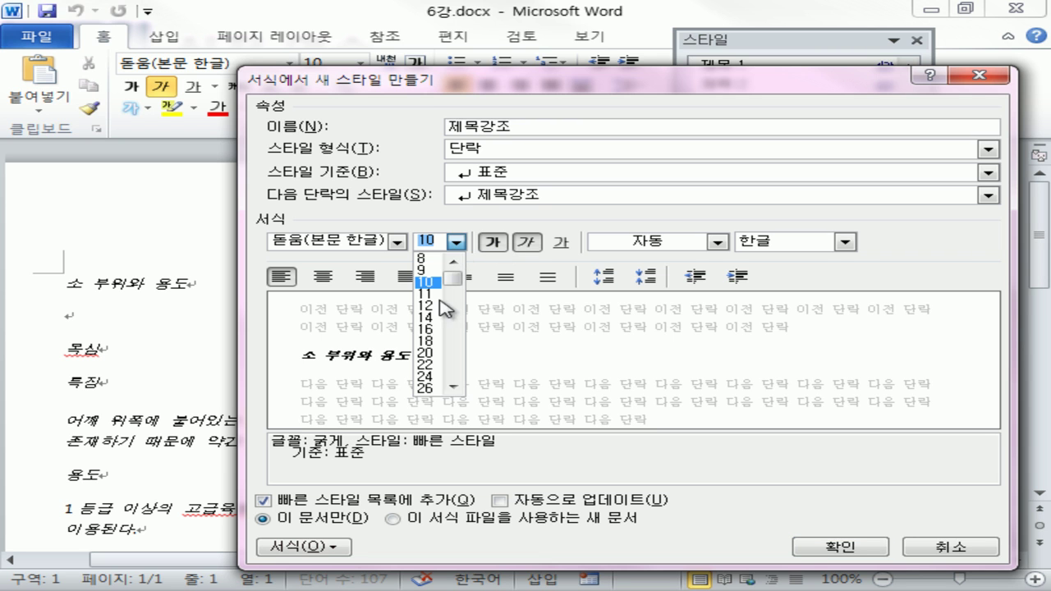
{"action": "left_click", "coordinate": [427, 389]}
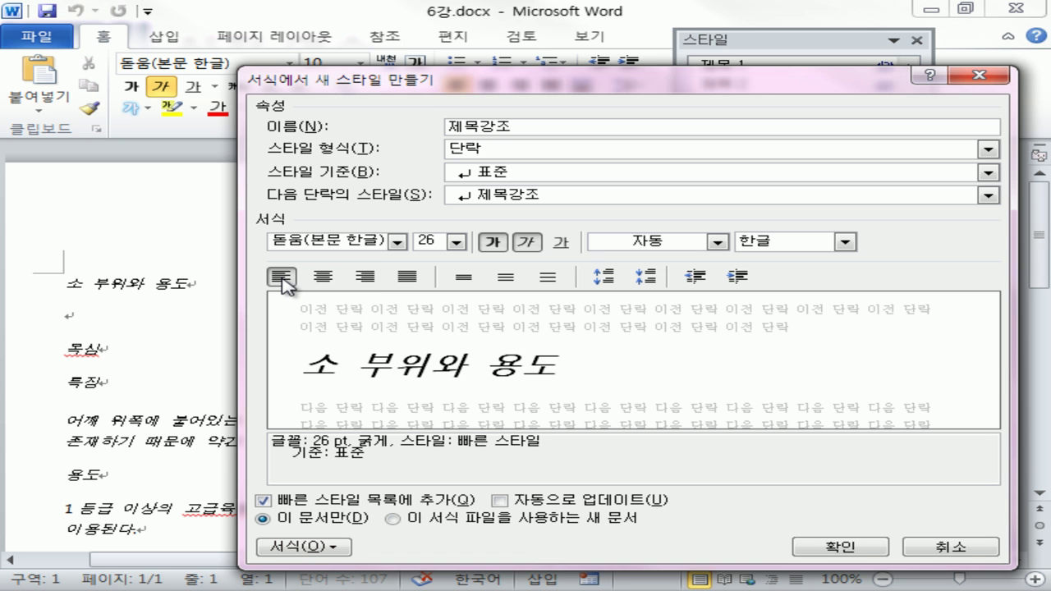
Set the spacing before the paragraph to 10pt in the new 제목강조 style.
{"action": "left_click", "coordinate": [306, 547]}
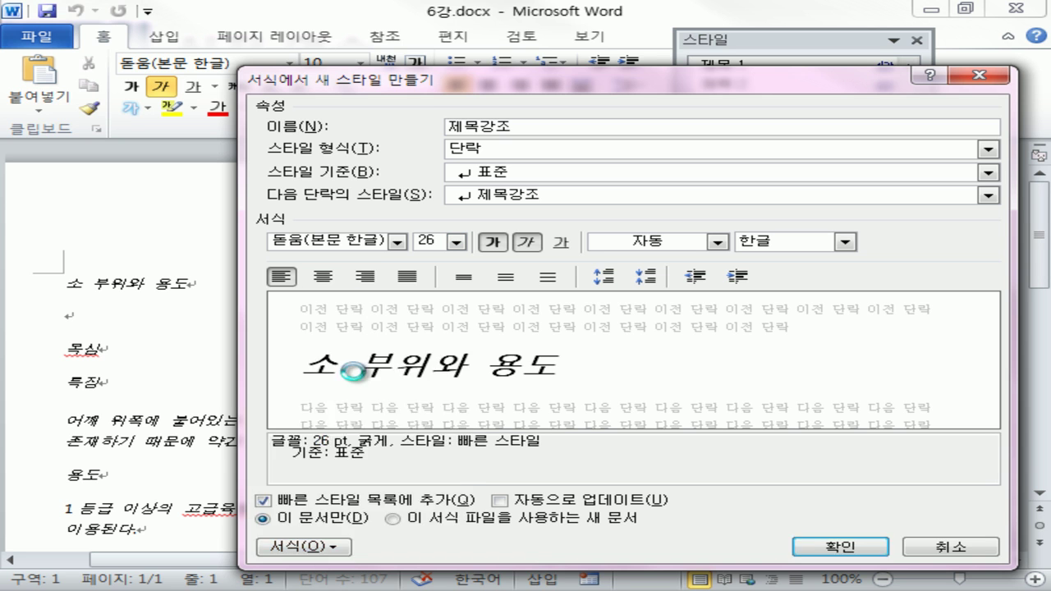
{"action": "left_click", "coordinate": [344, 367]}
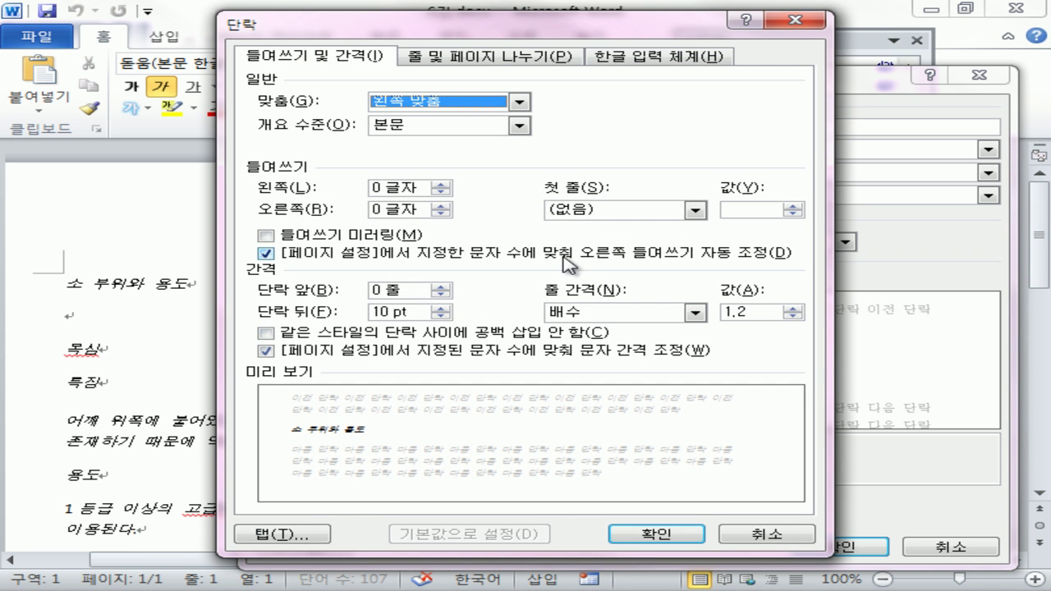
{"action": "left_click_drag", "start_coordinate": [411, 291], "coordinate": [206, 291]}
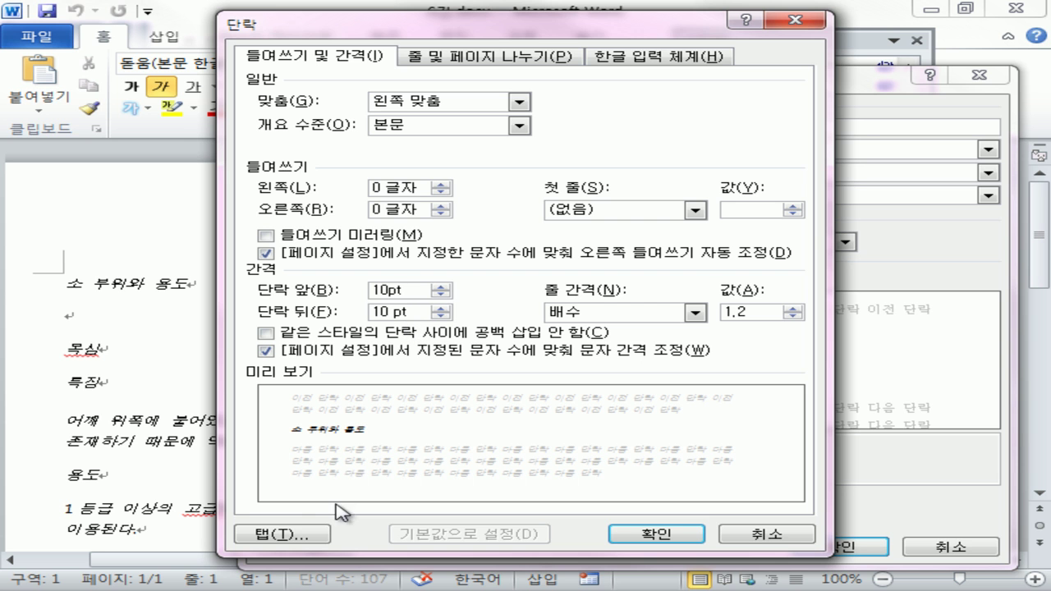
{"action": "left_click", "coordinate": [638, 533]}
Add a brown Accent 5 bottom border to the 제목강조 style and finish creating the style.
{"action": "left_click", "coordinate": [332, 547]}
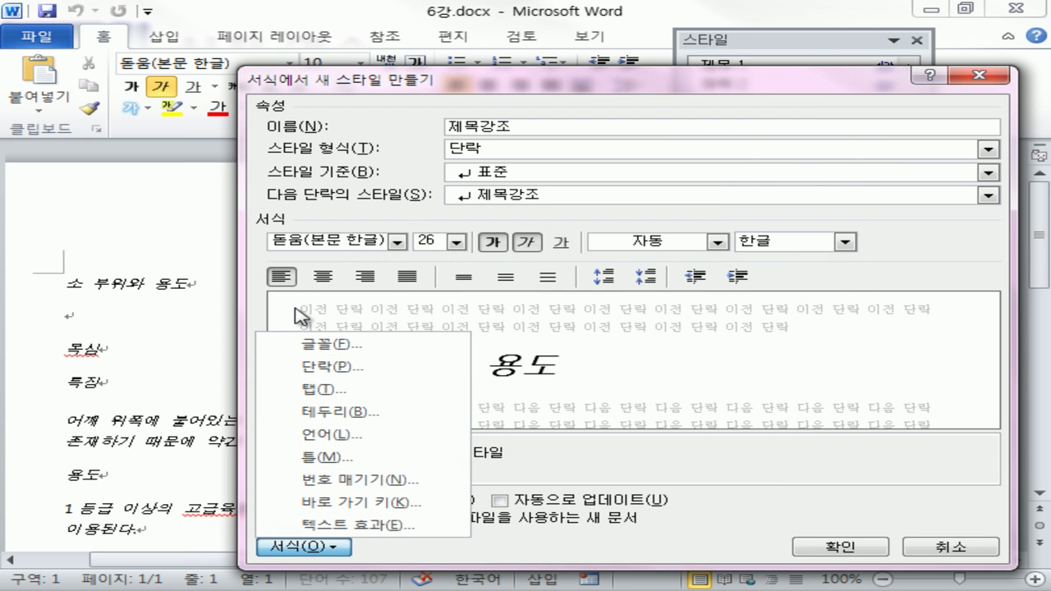
{"action": "left_click", "coordinate": [328, 410]}
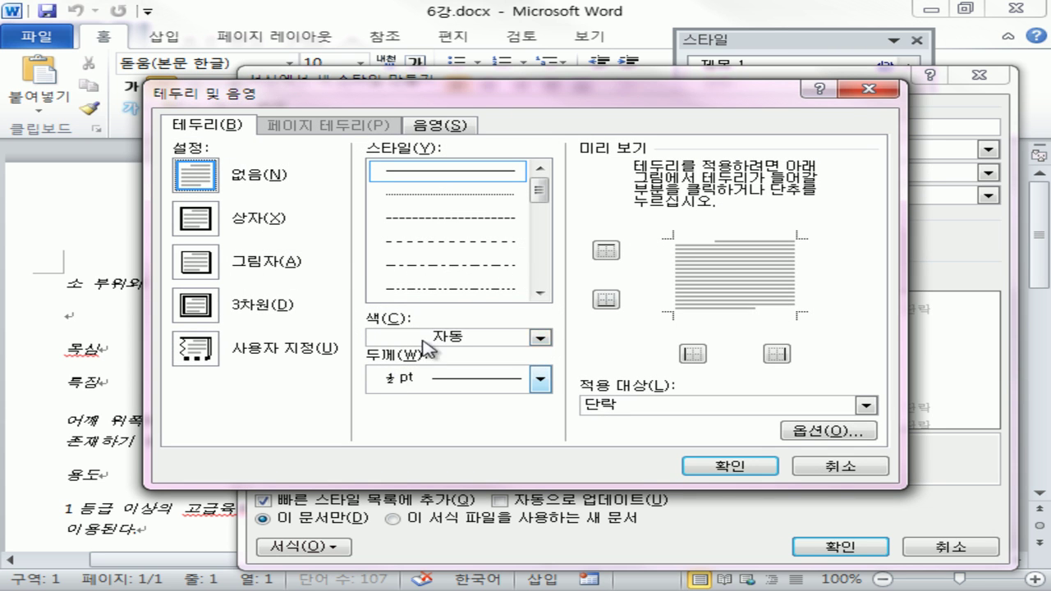
{"action": "left_click", "coordinate": [540, 338]}
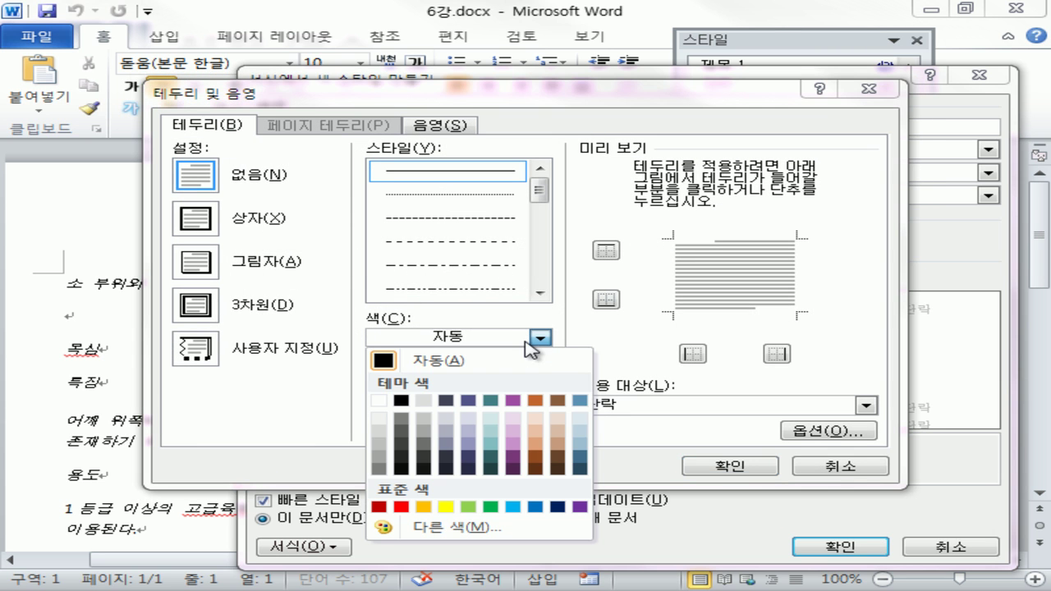
{"action": "left_click", "coordinate": [559, 402]}
{"action": "left_click", "coordinate": [692, 316]}
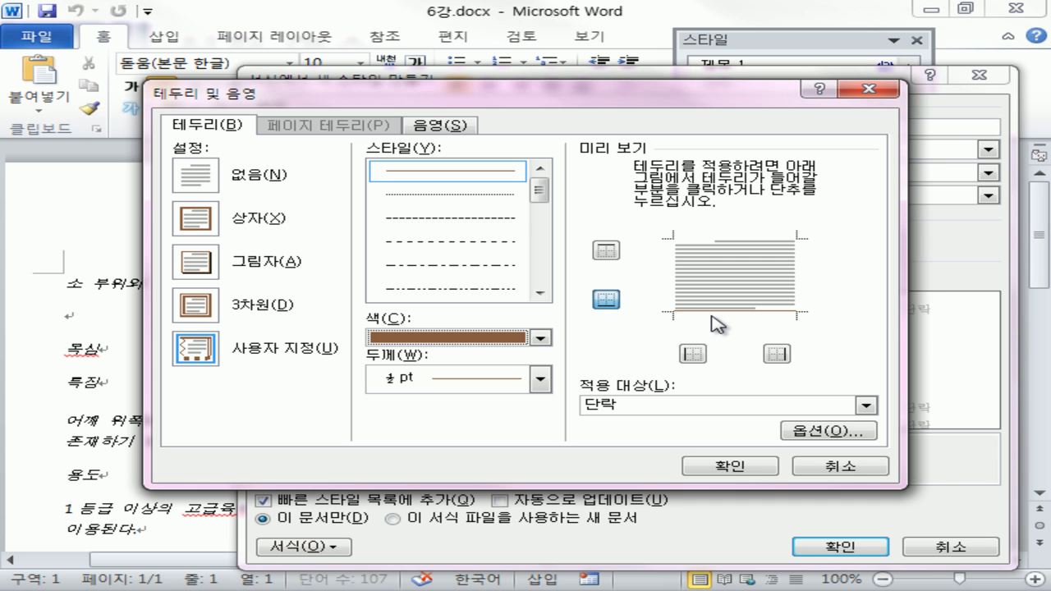
{"action": "key", "text": "ctrl+shift+d"}
{"action": "mouse_move", "coordinate": [487, 361]}
{"action": "left_mouse_down"}
{"action": "mouse_move", "coordinate": [428, 335]}
{"action": "mouse_move", "coordinate": [485, 362]}
{"action": "left_mouse_up"}
{"action": "mouse_move", "coordinate": [760, 307]}
{"action": "left_mouse_down"}
{"action": "mouse_move", "coordinate": [730, 321]}
{"action": "mouse_move", "coordinate": [773, 330]}
{"action": "left_mouse_up"}
{"action": "left_click", "coordinate": [756, 466]}
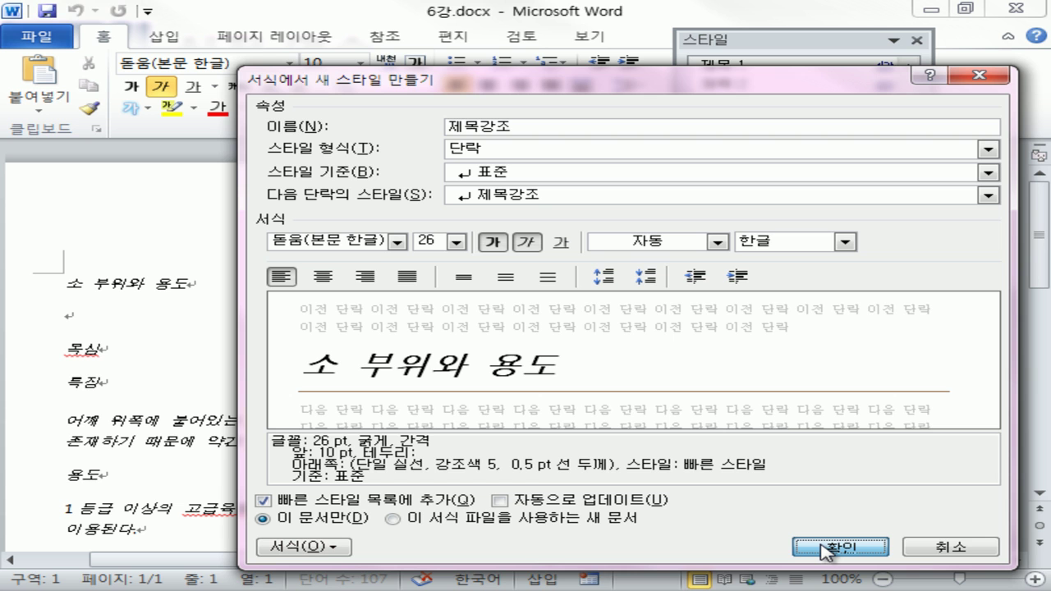
{"action": "left_click", "coordinate": [824, 548]}
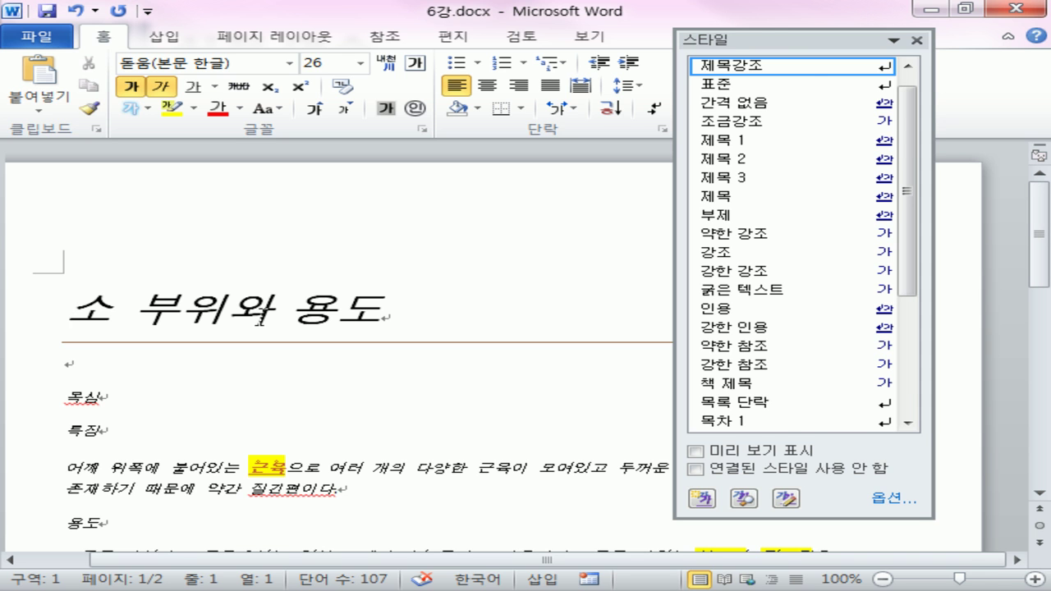
Apply the 제목 1 style to the headings 목심, 등심, 제비추리 and 갈비, and close the style list.
{"action": "left_click", "coordinate": [268, 378]}
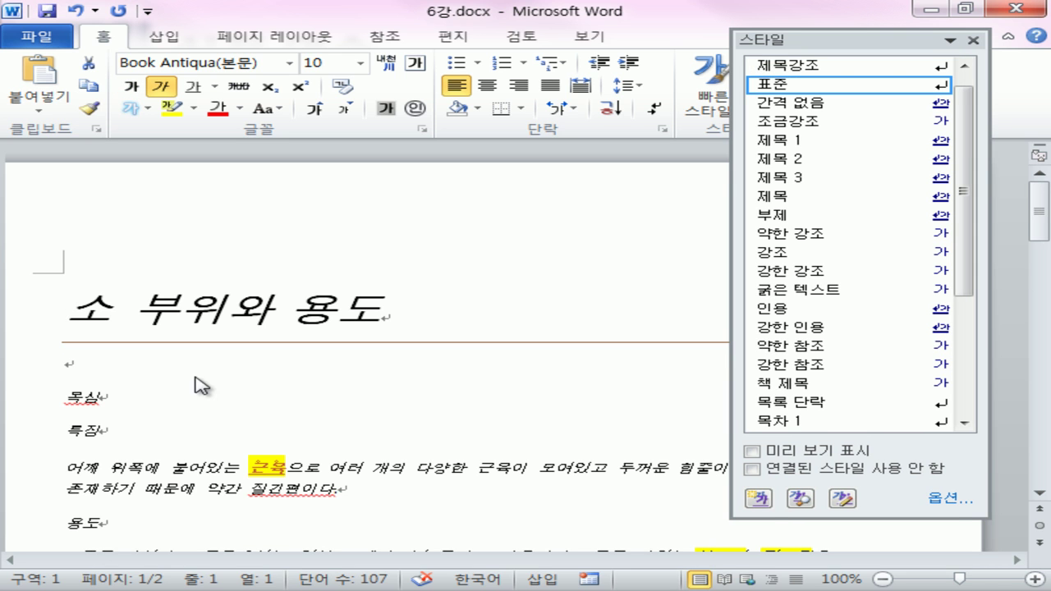
{"action": "scroll", "coordinate": [123, 383], "scroll_direction": "down", "scroll_amount": 3}
{"action": "left_click", "coordinate": [107, 378], "text": "ctrl"}
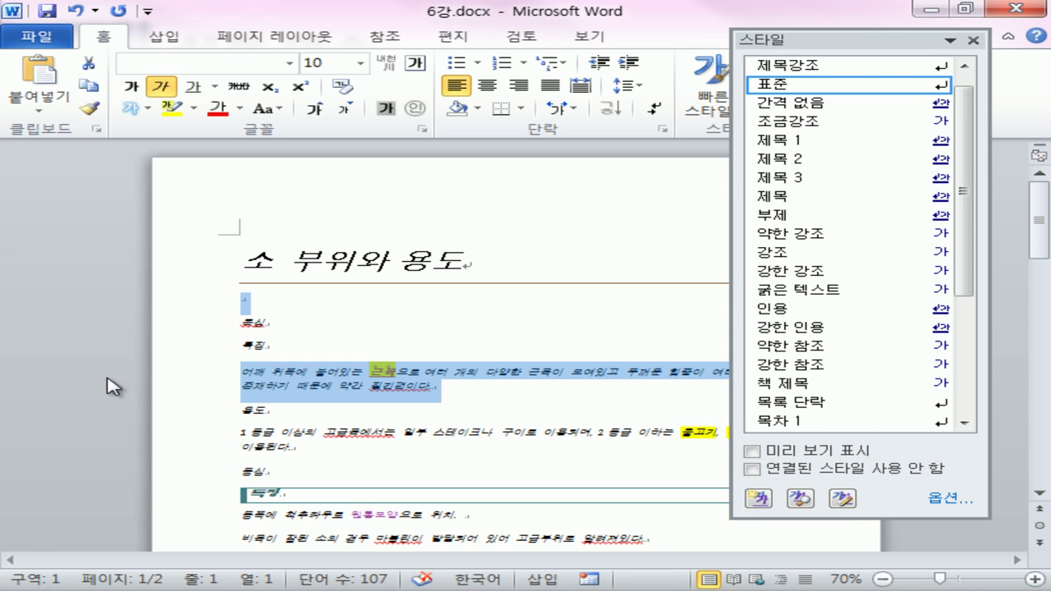
{"action": "left_click", "coordinate": [166, 329], "text": "ctrl"}
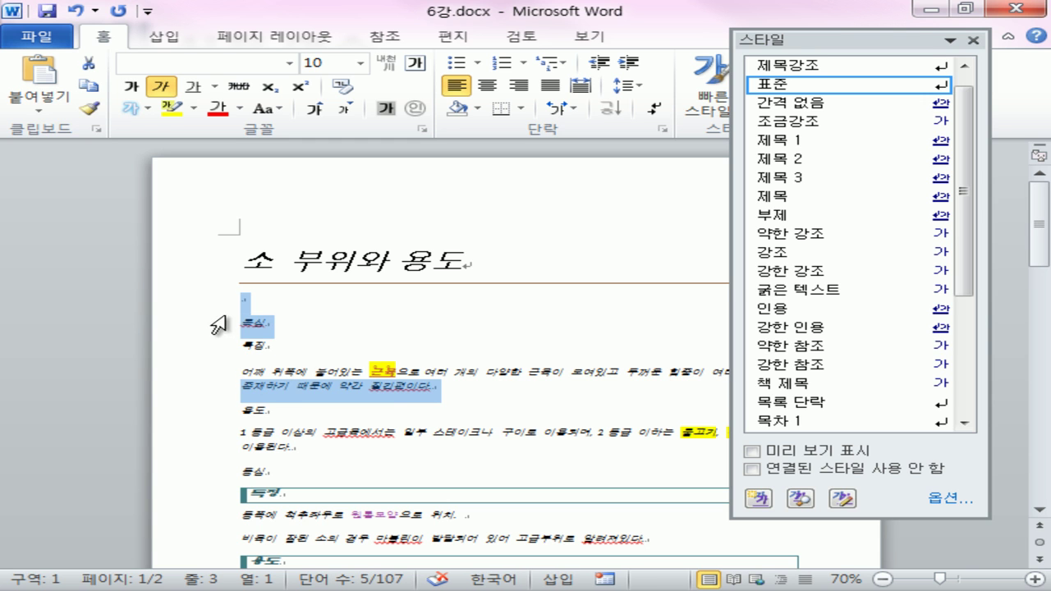
{"action": "left_click", "coordinate": [202, 333]}
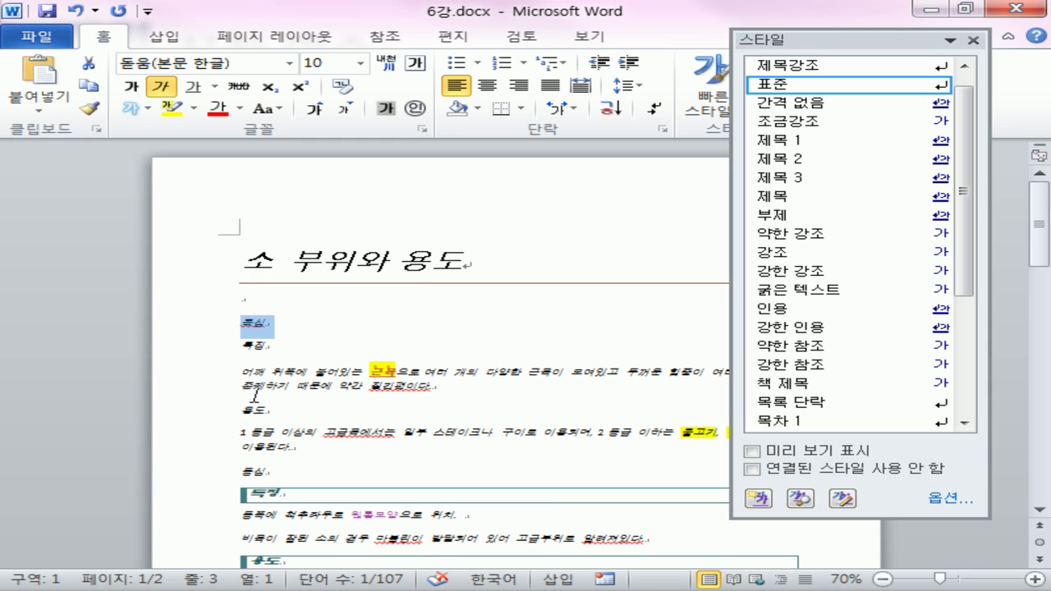
{"action": "scroll", "coordinate": [255, 396], "scroll_direction": "down", "scroll_amount": 2}
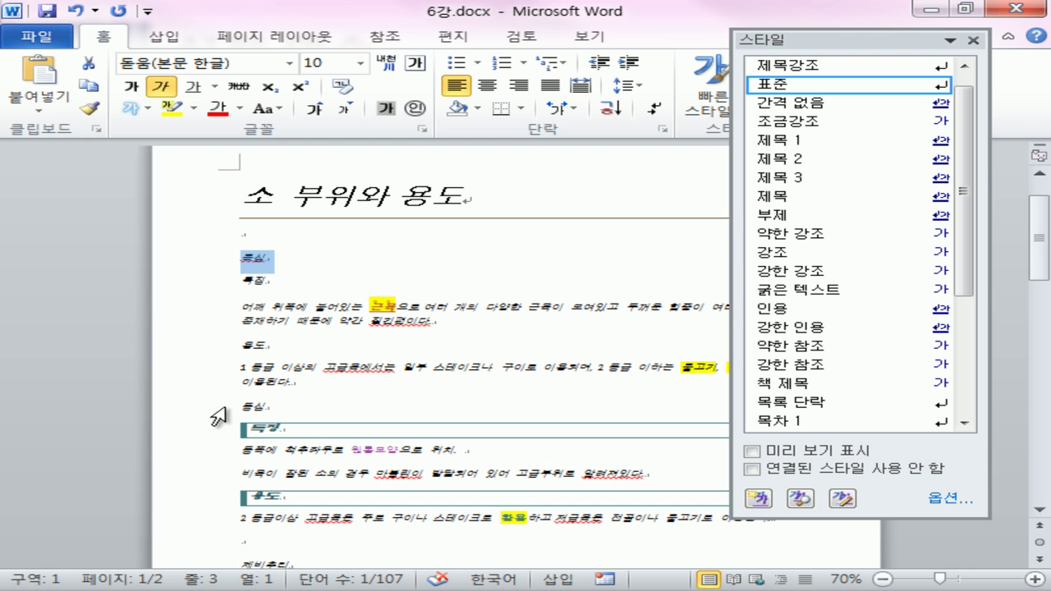
{"action": "left_click", "coordinate": [224, 407], "text": "ctrl"}
{"action": "scroll", "coordinate": [226, 414], "scroll_direction": "down", "scroll_amount": 2}
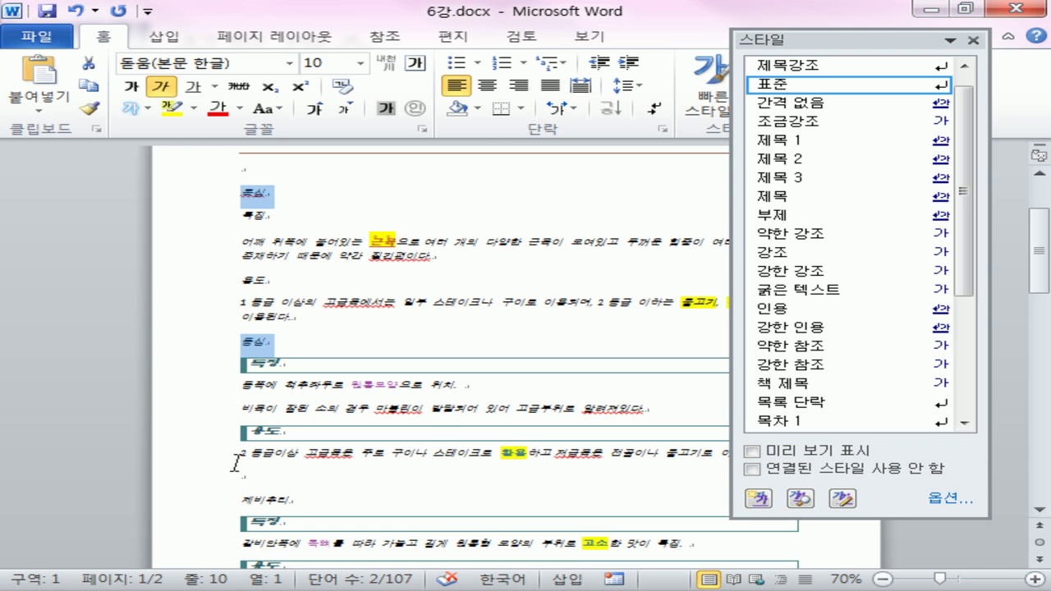
{"action": "left_click", "coordinate": [220, 498], "text": "ctrl"}
{"action": "scroll", "coordinate": [247, 460], "scroll_direction": "down", "scroll_amount": 4}
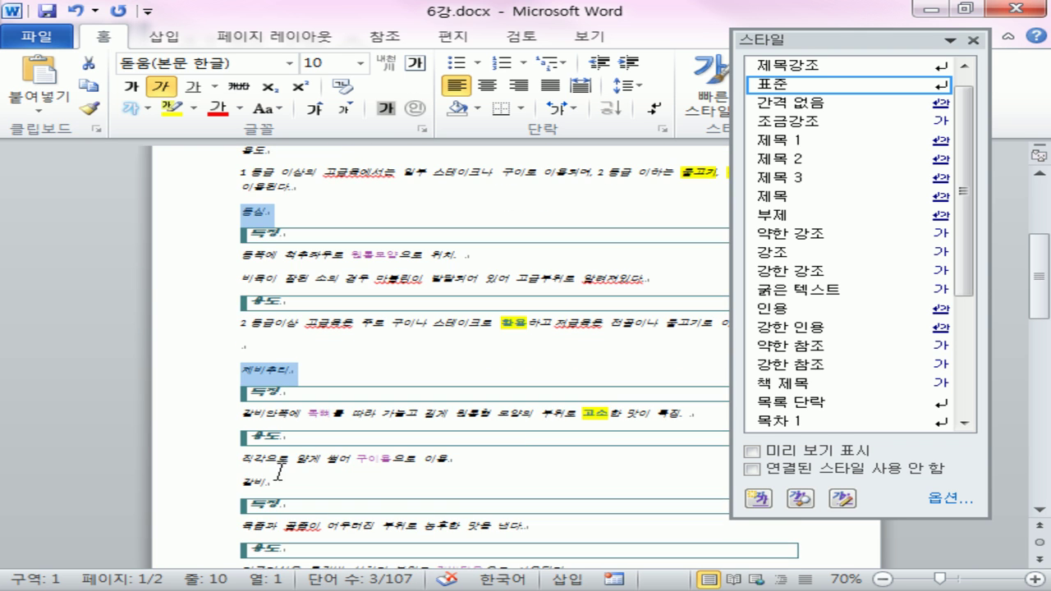
{"action": "left_click", "coordinate": [195, 487], "text": "ctrl"}
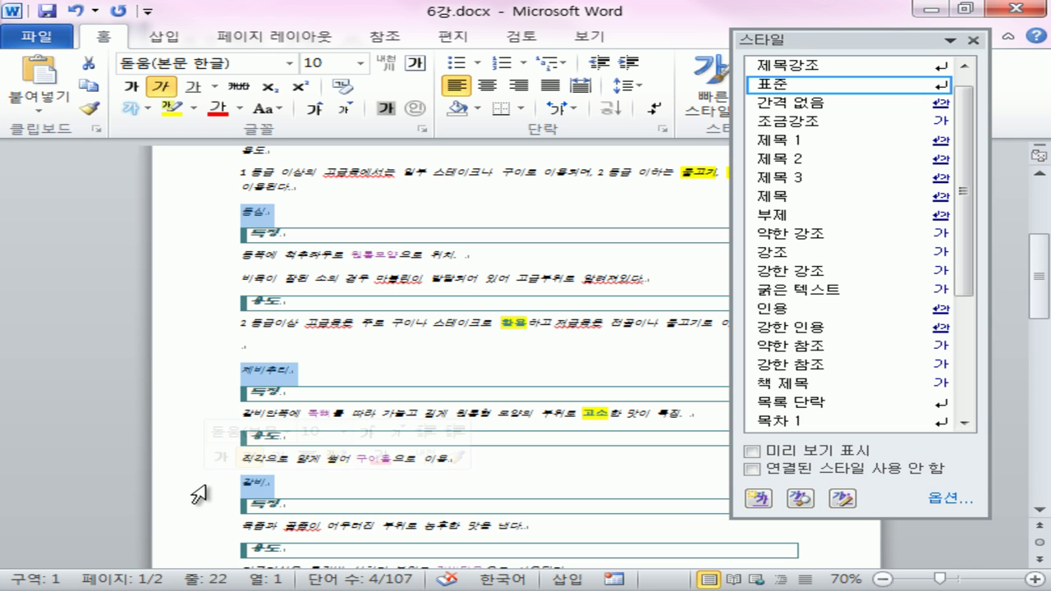
{"action": "left_click", "coordinate": [791, 143]}
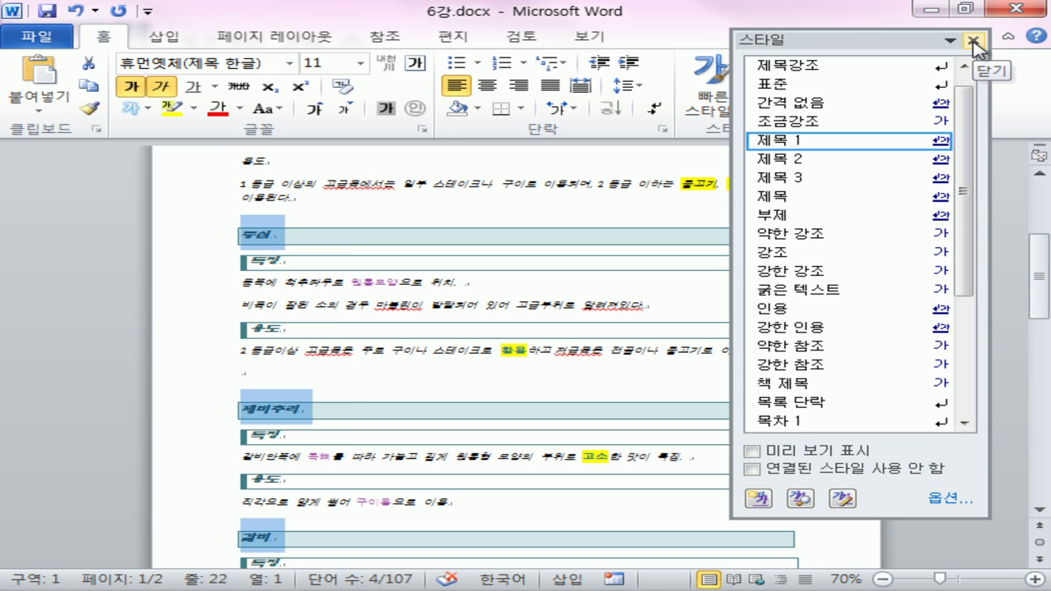
{"action": "left_click", "coordinate": [973, 41]}
{"action": "left_click", "coordinate": [692, 100]}
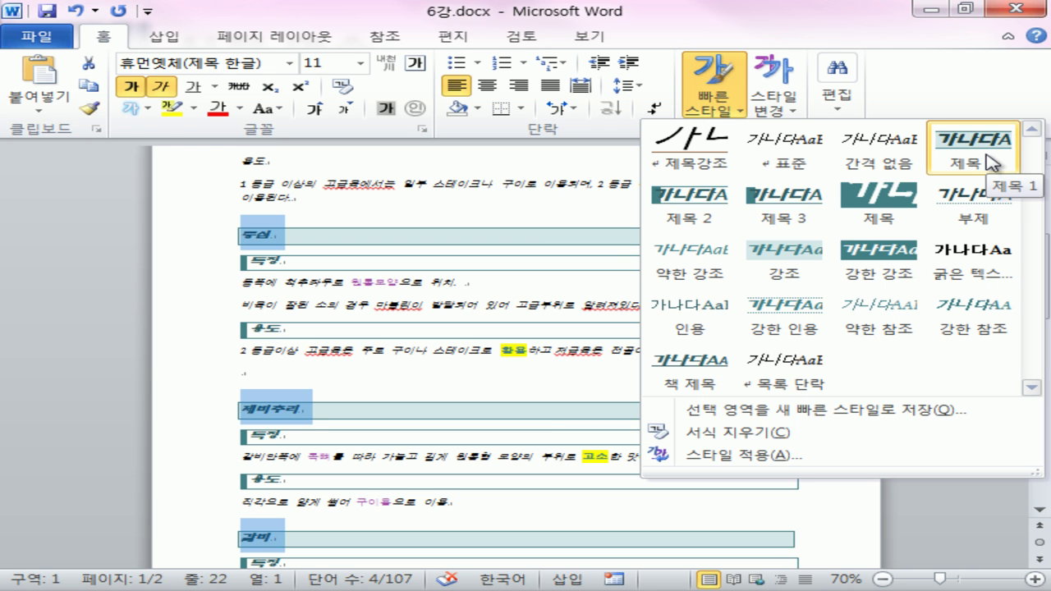
{"action": "left_click", "coordinate": [299, 238]}
{"action": "left_click", "coordinate": [213, 284]}
{"action": "left_click", "coordinate": [215, 269]}
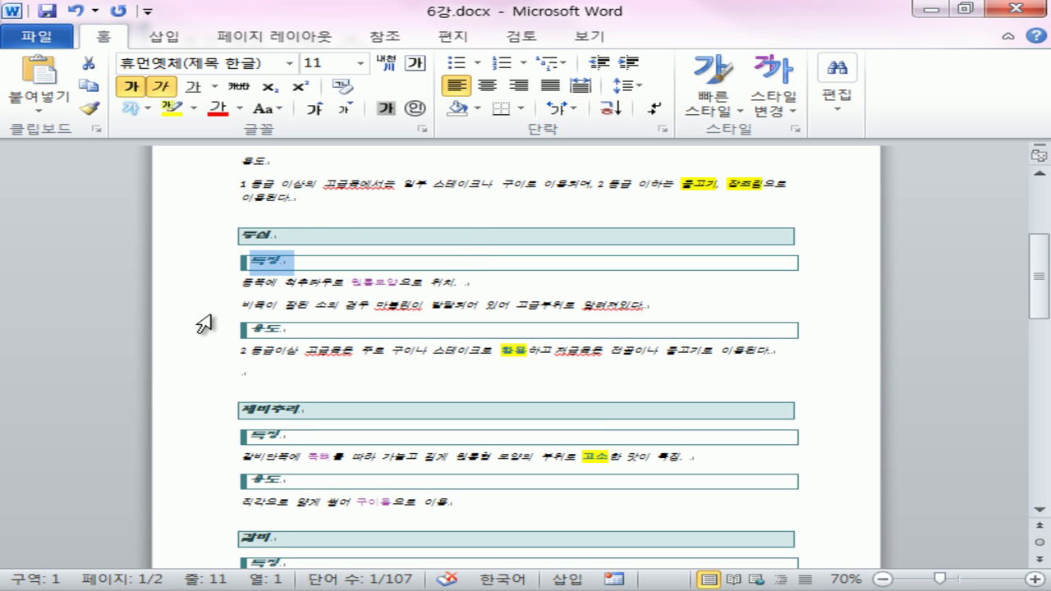
{"action": "left_click", "coordinate": [179, 186]}
Apply the 제목 2 style to the 특징 and 용도 lines in the 목심 section.
{"action": "scroll", "coordinate": [179, 197], "scroll_direction": "up", "scroll_amount": 2}
{"action": "left_click", "coordinate": [194, 205]}
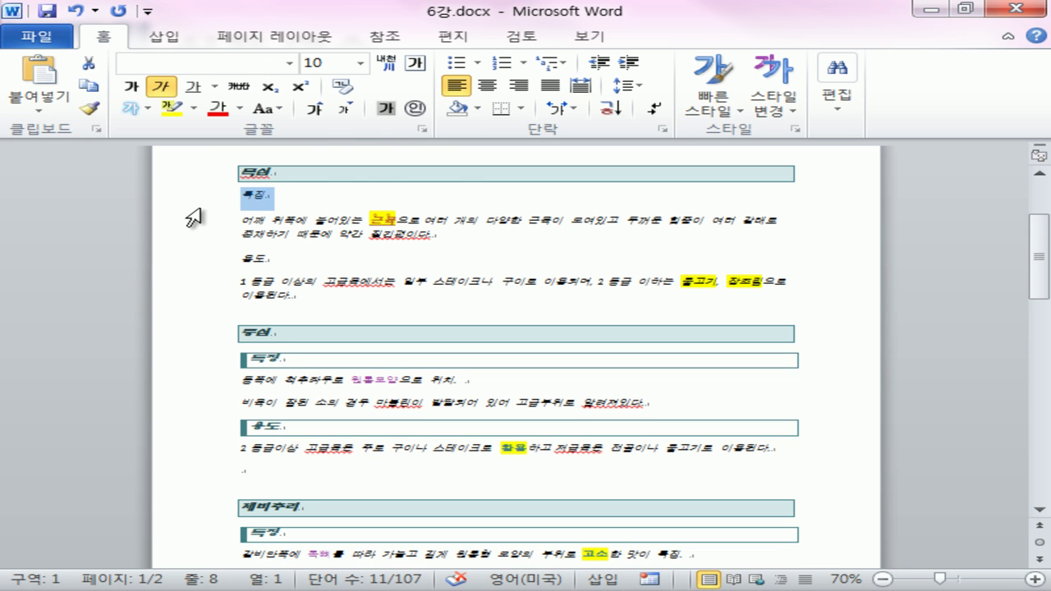
{"action": "left_click", "coordinate": [197, 263], "text": "ctrl"}
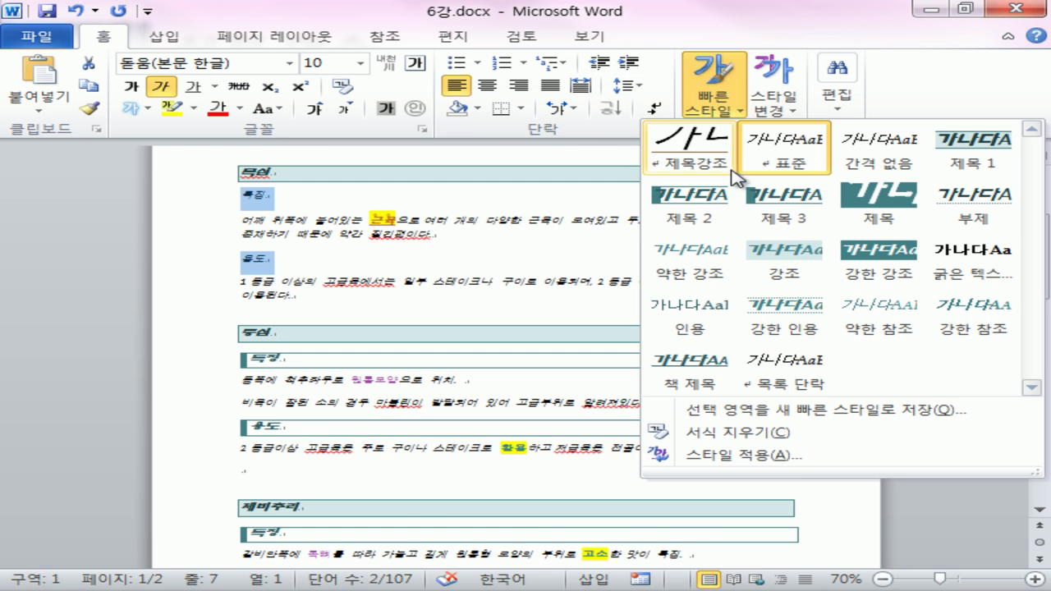
{"action": "left_click", "coordinate": [694, 103]}
{"action": "left_click", "coordinate": [723, 207]}
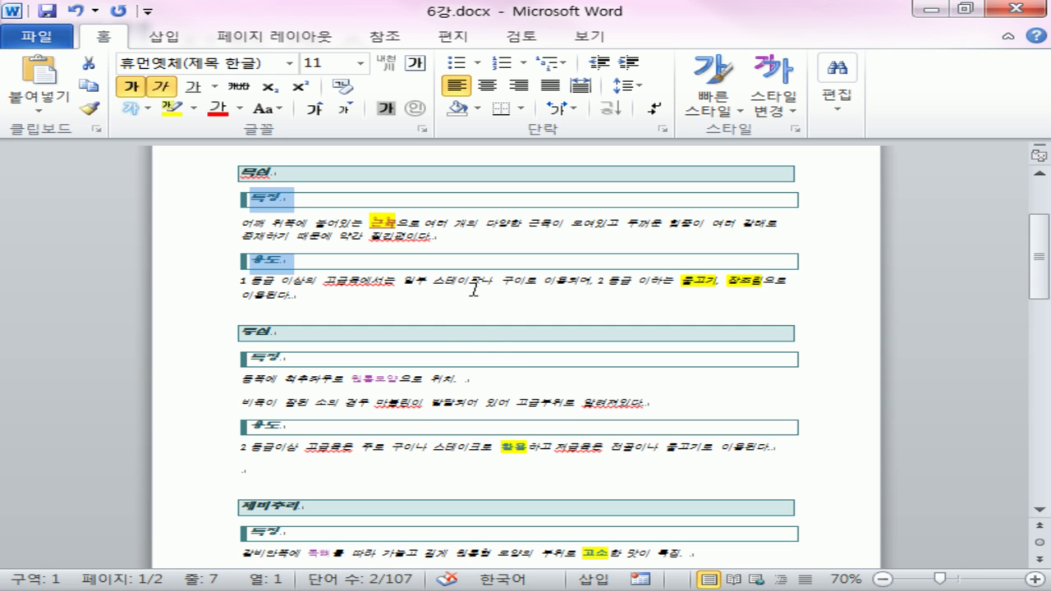
Start a new style based on the highlighted word 근육 in the 목심 section and set its style type to 문자.
{"action": "left_click_drag", "start_coordinate": [395, 220], "coordinate": [369, 221]}
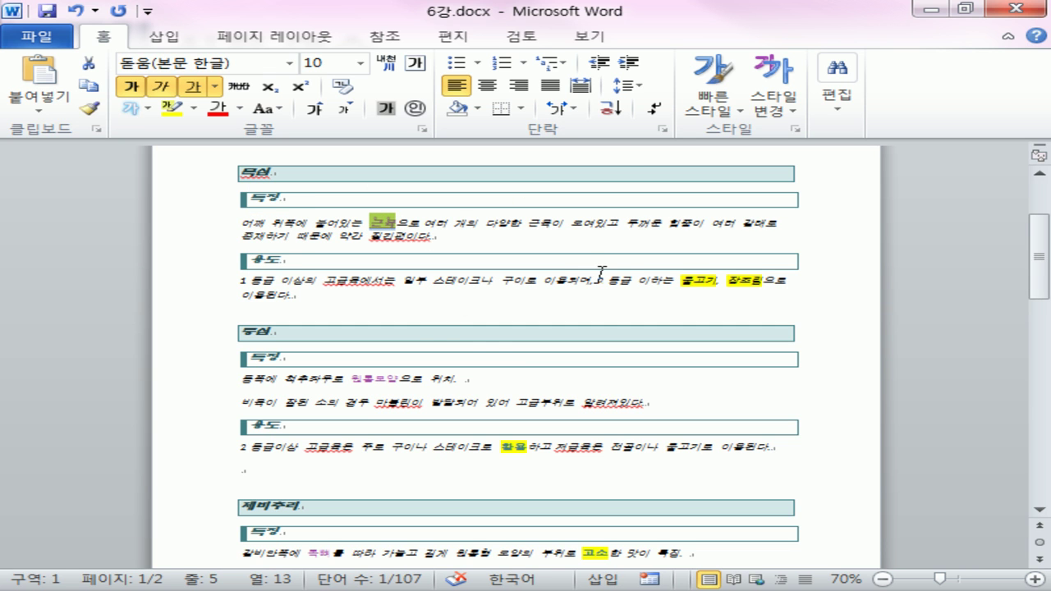
{"action": "left_click", "coordinate": [795, 129]}
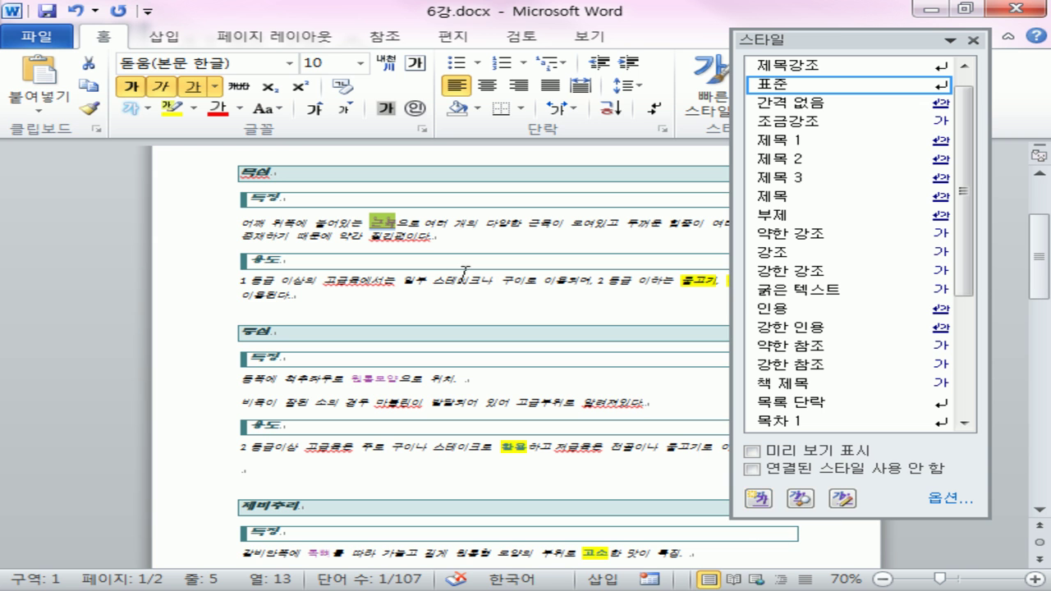
{"action": "left_click", "coordinate": [758, 498]}
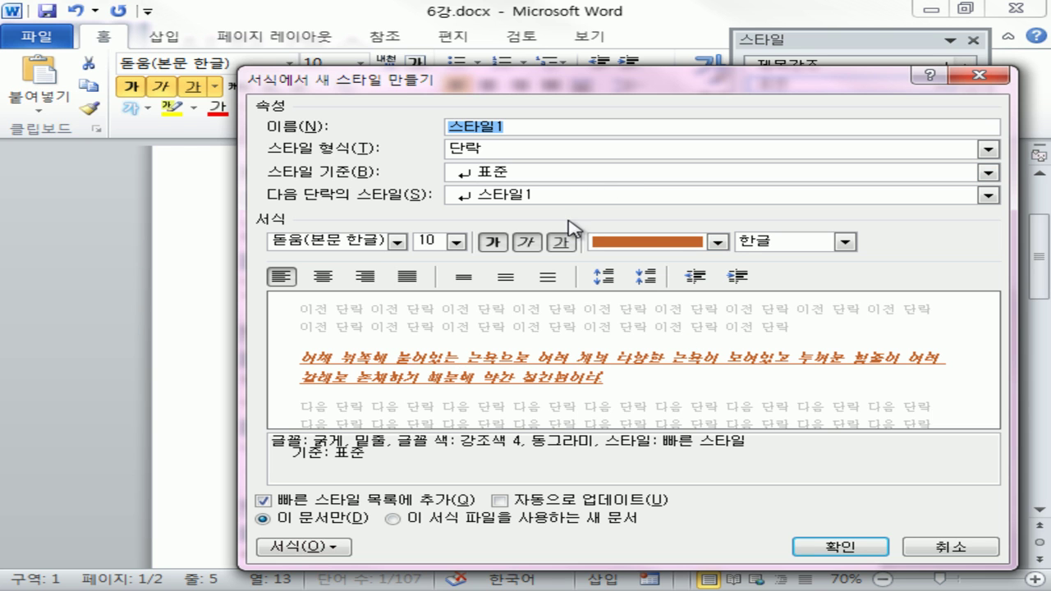
{"action": "key", "text": "ctrl+shift+d"}
{"action": "left_click_drag", "start_coordinate": [440, 155], "coordinate": [504, 157]}
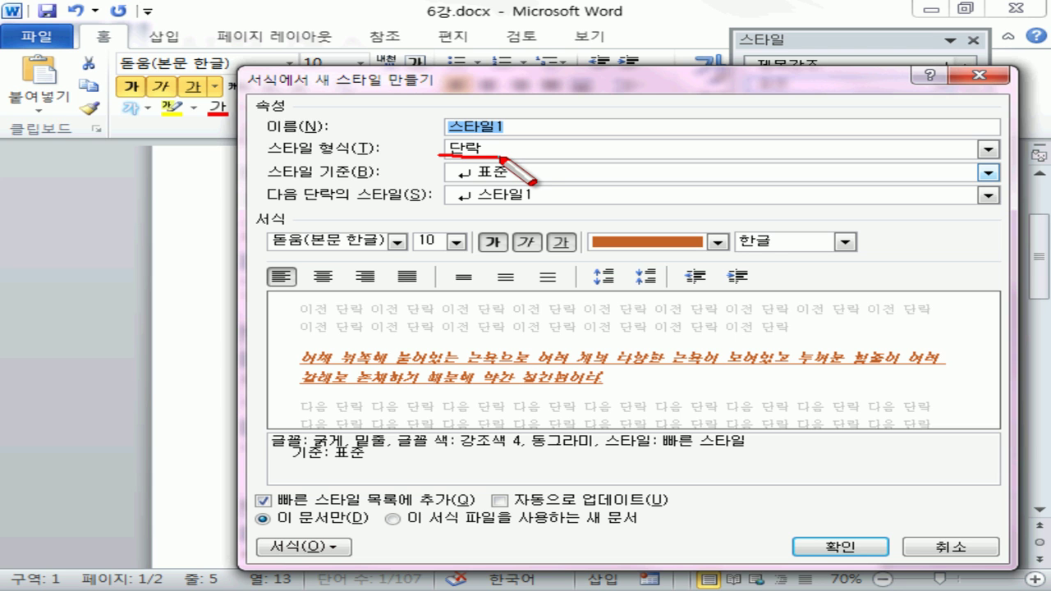
{"action": "key", "text": "Escape"}
{"action": "left_click", "coordinate": [493, 153]}
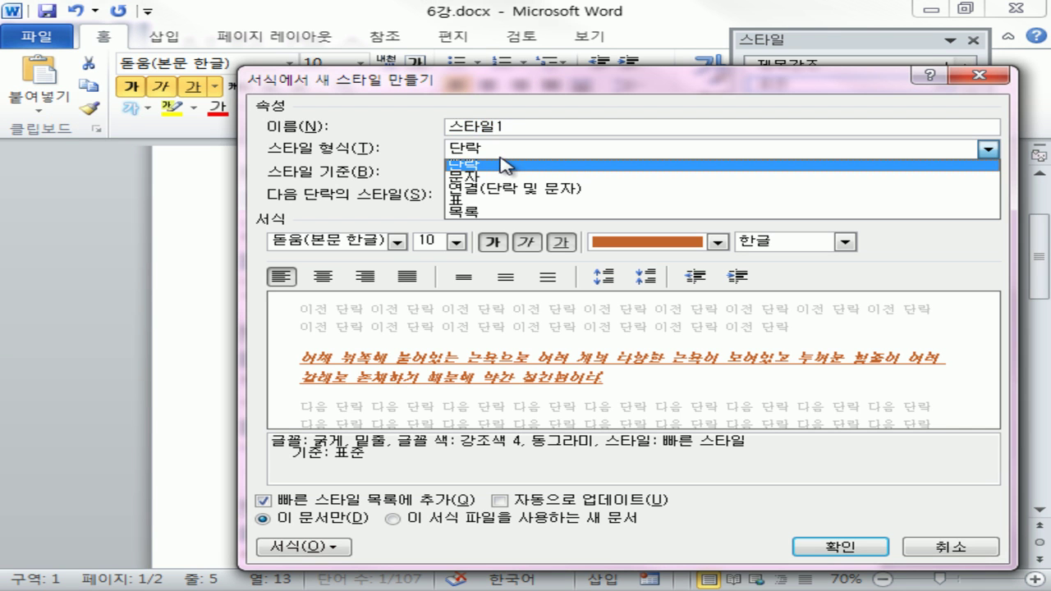
{"action": "left_click", "coordinate": [493, 173]}
Name the new character style 강조강조 and finish creating it.
{"action": "left_click", "coordinate": [542, 125]}
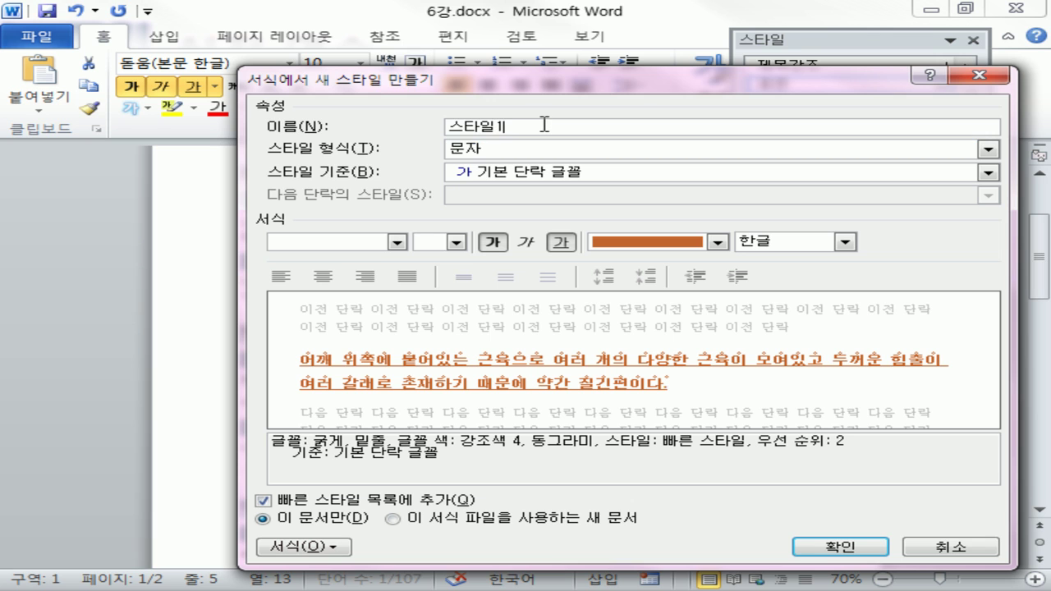
{"action": "left_click_drag", "start_coordinate": [543, 125], "coordinate": [284, 127]}
{"action": "type", "text": "r"}
{"action": "key", "text": "BackSpace"}
{"action": "type", "text": "강조강점"}
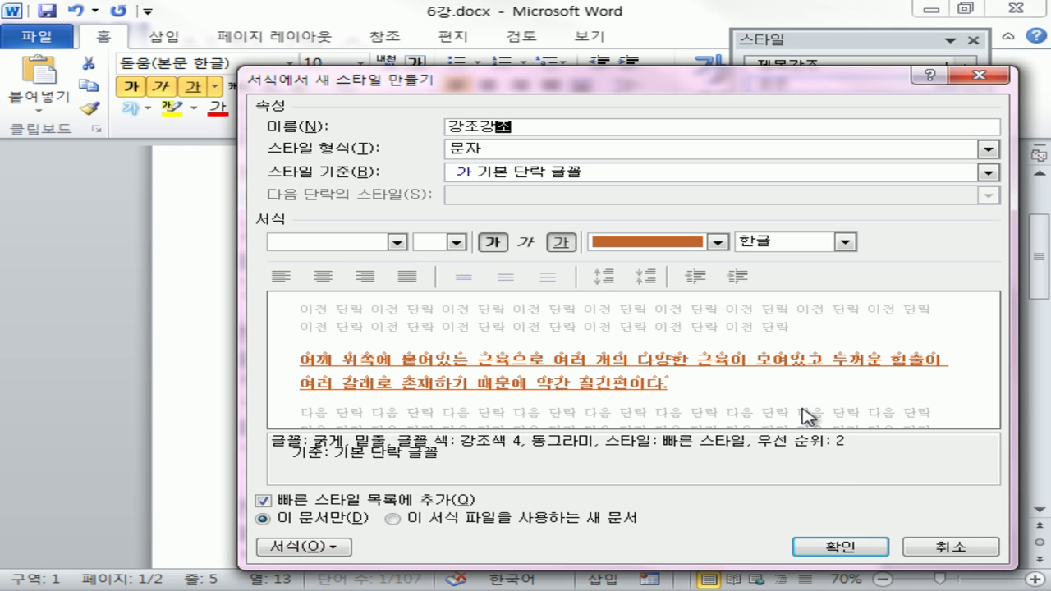
{"action": "left_click", "coordinate": [862, 546]}
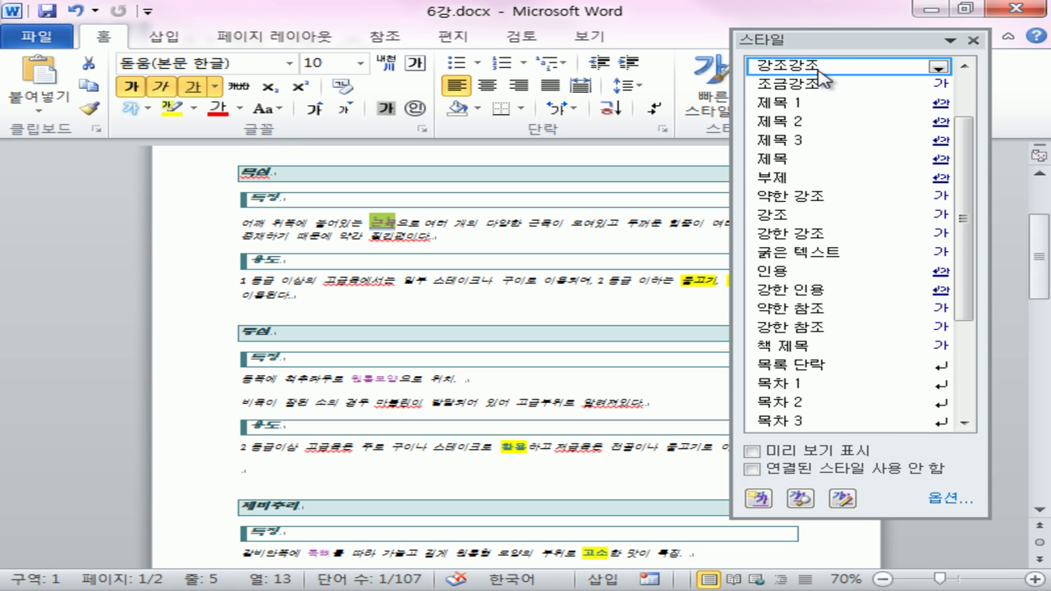
Apply the 강조강조 style to the yellow-highlighted words 불고기, 장조림, 활용 and 고소.
{"action": "mouse_move", "coordinate": [833, 66]}
{"action": "left_mouse_down"}
{"action": "mouse_move", "coordinate": [775, 86]}
{"action": "mouse_move", "coordinate": [746, 63]}
{"action": "mouse_move", "coordinate": [846, 71]}
{"action": "mouse_move", "coordinate": [927, 134]}
{"action": "mouse_move", "coordinate": [936, 168]}
{"action": "left_mouse_up"}
{"action": "key", "text": "Escape"}
{"action": "left_click", "coordinate": [676, 278]}
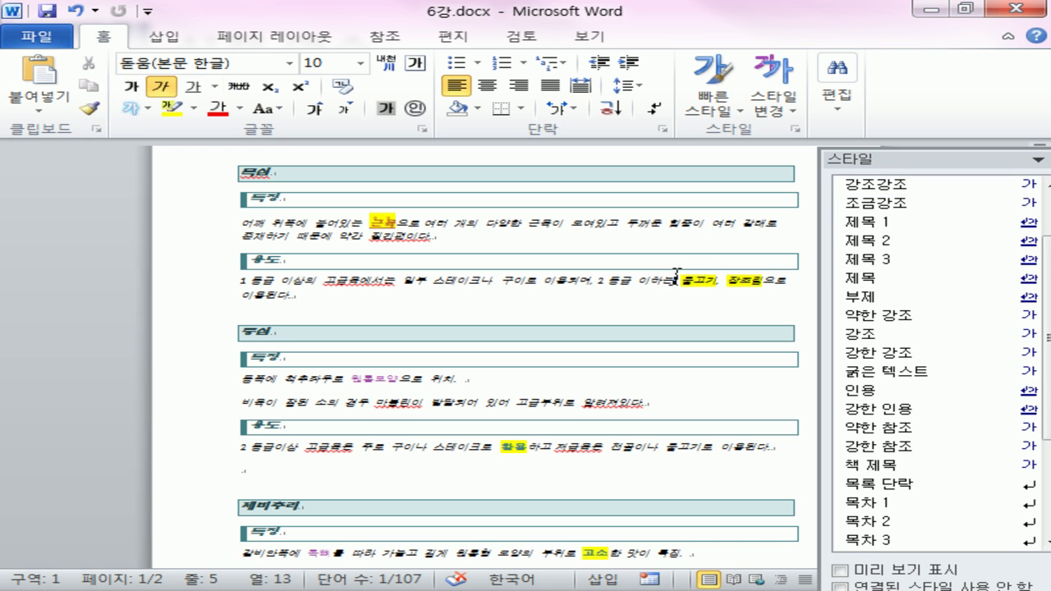
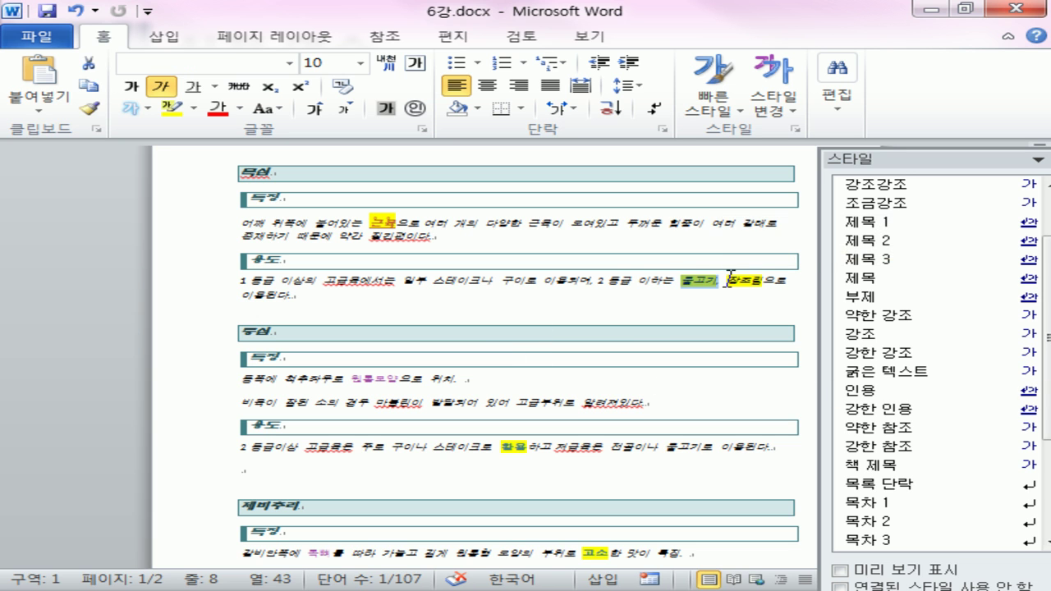
{"action": "left_click_drag", "start_coordinate": [729, 280], "coordinate": [752, 280]}
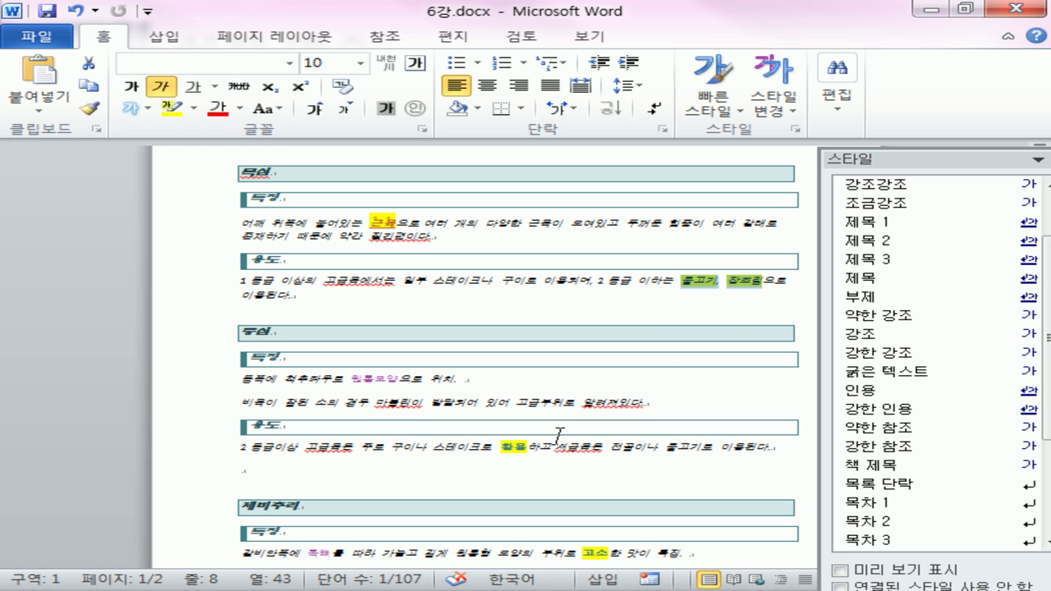
{"action": "left_click_drag", "start_coordinate": [507, 447], "coordinate": [526, 448]}
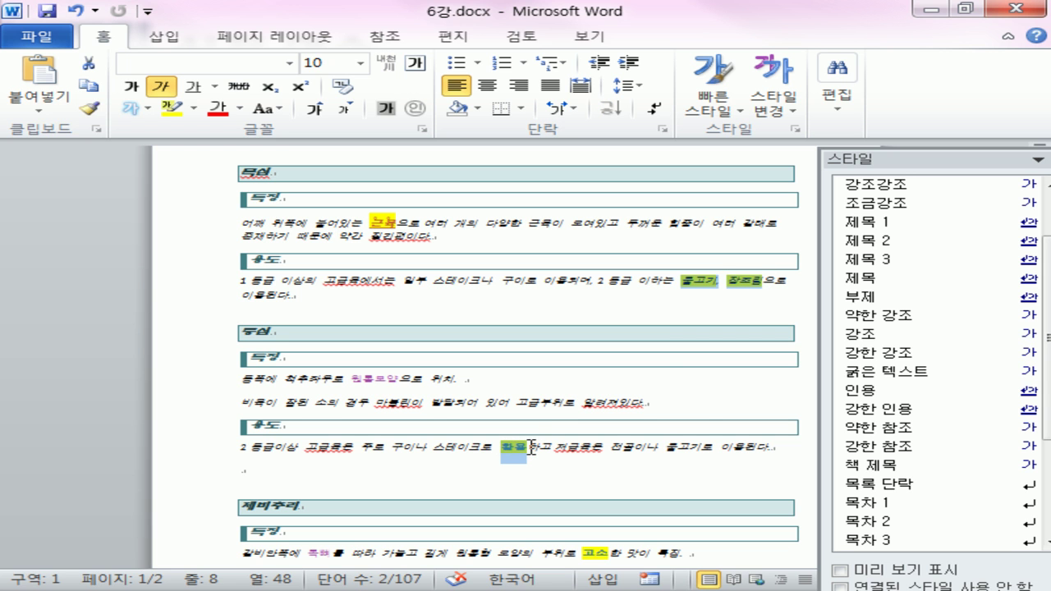
{"action": "scroll", "coordinate": [579, 472], "scroll_direction": "down", "scroll_amount": 5}
{"action": "scroll", "coordinate": [579, 474], "scroll_direction": "down", "scroll_amount": 3}
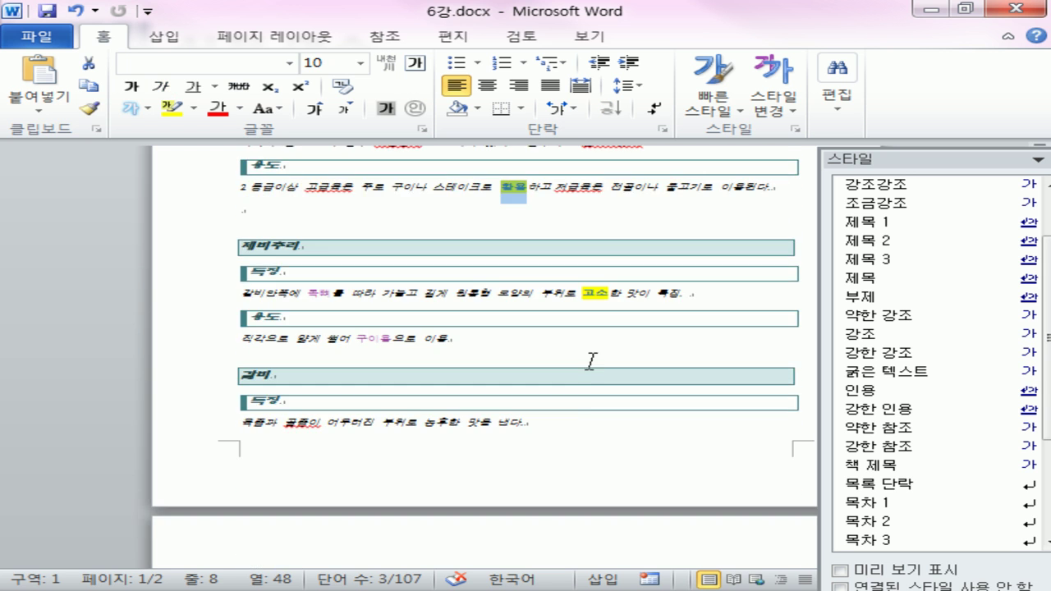
{"action": "left_click_drag", "start_coordinate": [582, 293], "coordinate": [611, 293]}
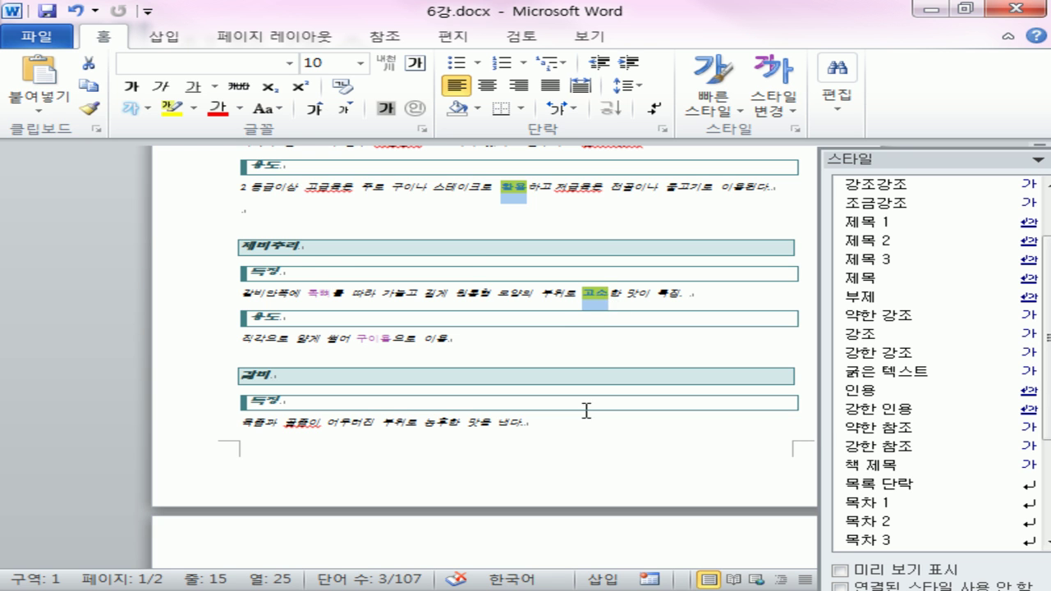
{"action": "scroll", "coordinate": [576, 427], "scroll_direction": "down", "scroll_amount": 8}
{"action": "scroll", "coordinate": [575, 431], "scroll_direction": "up", "scroll_amount": 14}
{"action": "scroll", "coordinate": [572, 421], "scroll_direction": "up", "scroll_amount": 1}
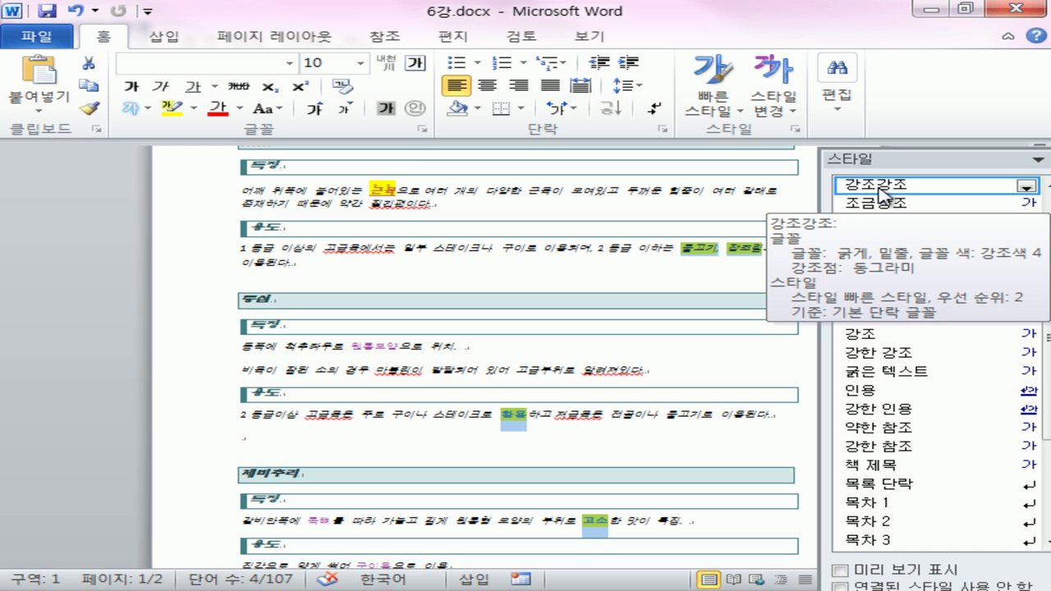
{"action": "left_click", "coordinate": [881, 196]}
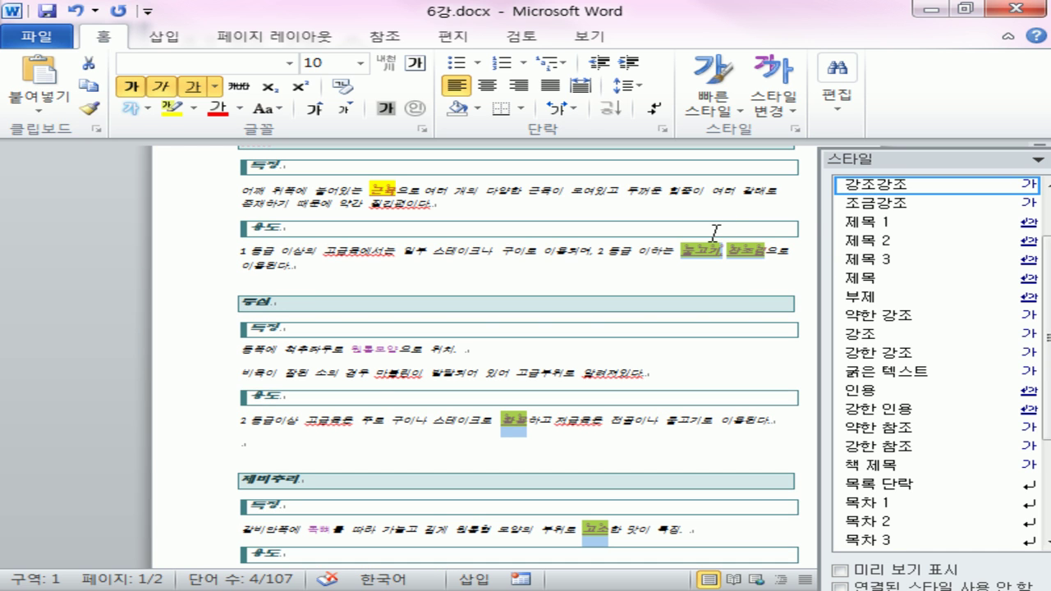
{"action": "left_click", "coordinate": [618, 254]}
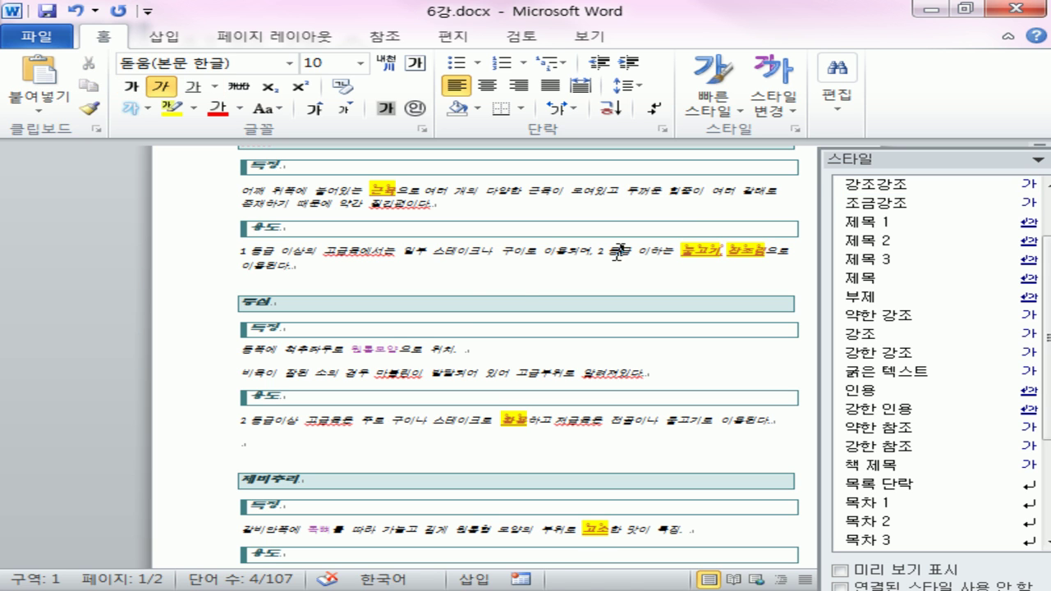
Delete the 조금강조 style from the document.
{"action": "left_click_drag", "start_coordinate": [387, 349], "coordinate": [361, 349]}
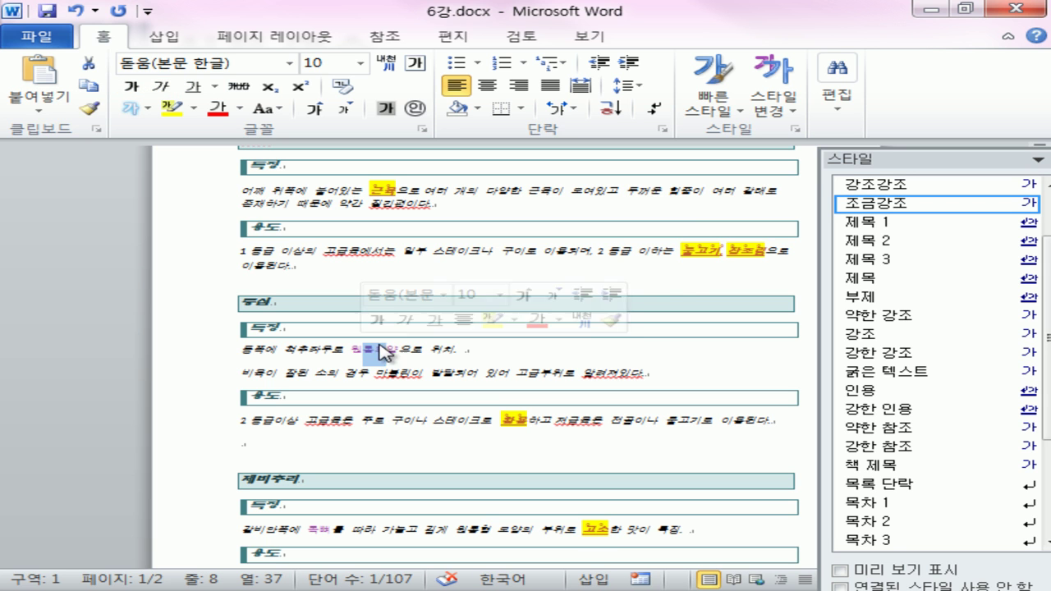
{"action": "left_click", "coordinate": [718, 276]}
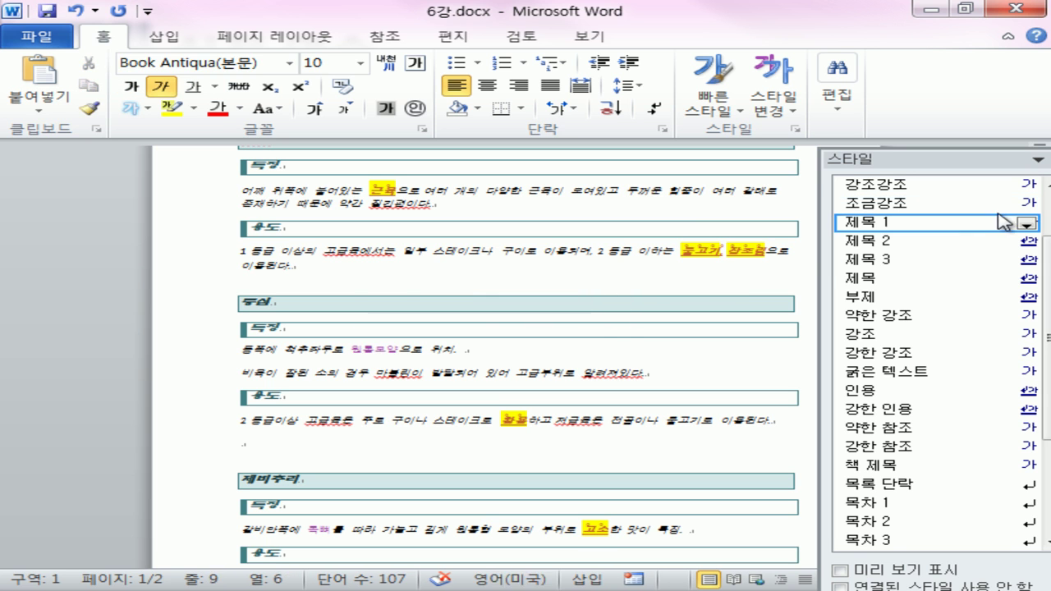
{"action": "left_click", "coordinate": [1026, 204]}
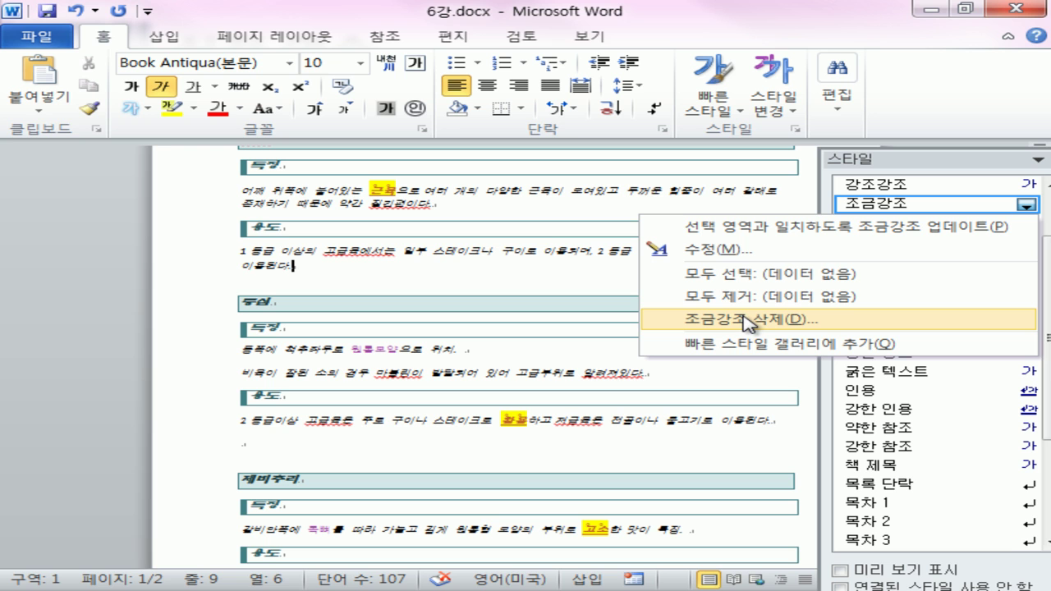
{"action": "key", "text": "ctrl+2"}
{"action": "mouse_move", "coordinate": [396, 359]}
{"action": "left_mouse_down"}
{"action": "mouse_move", "coordinate": [371, 331]}
{"action": "mouse_move", "coordinate": [410, 355]}
{"action": "left_mouse_up"}
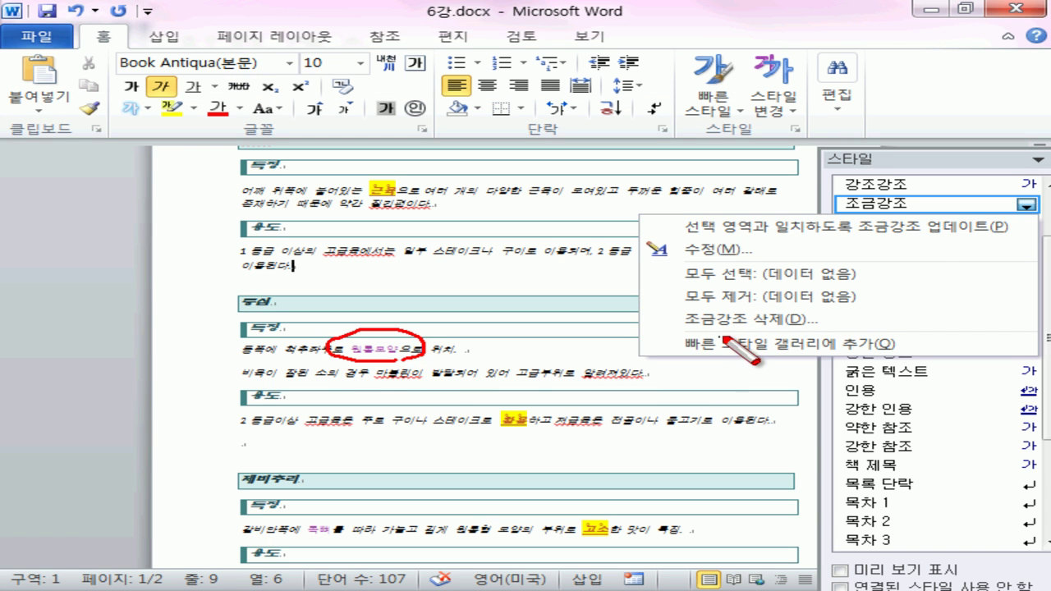
{"action": "key", "text": "Escape"}
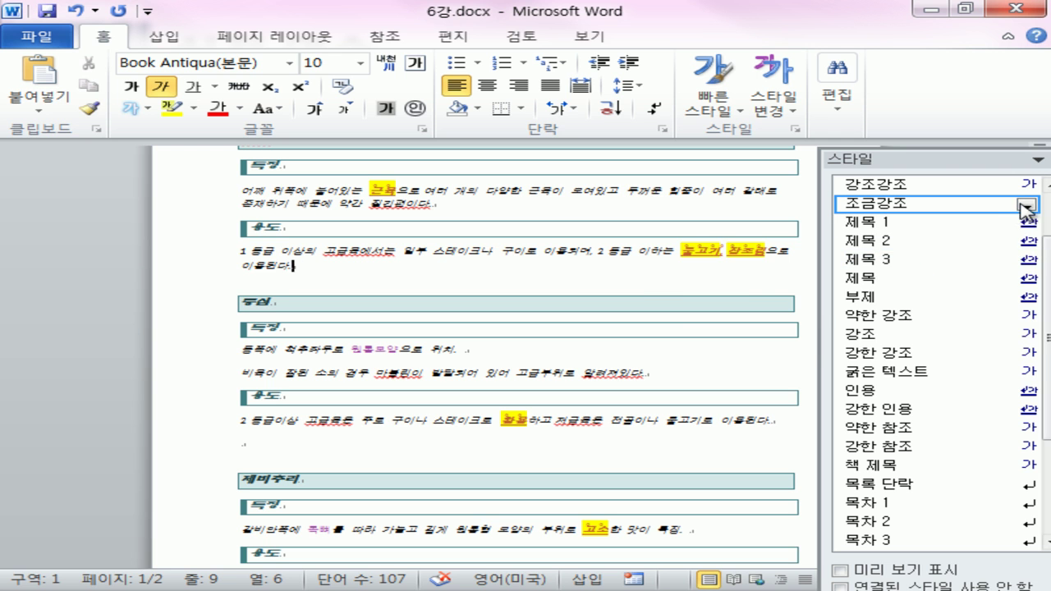
{"action": "left_click", "coordinate": [1028, 206]}
{"action": "left_click", "coordinate": [813, 323]}
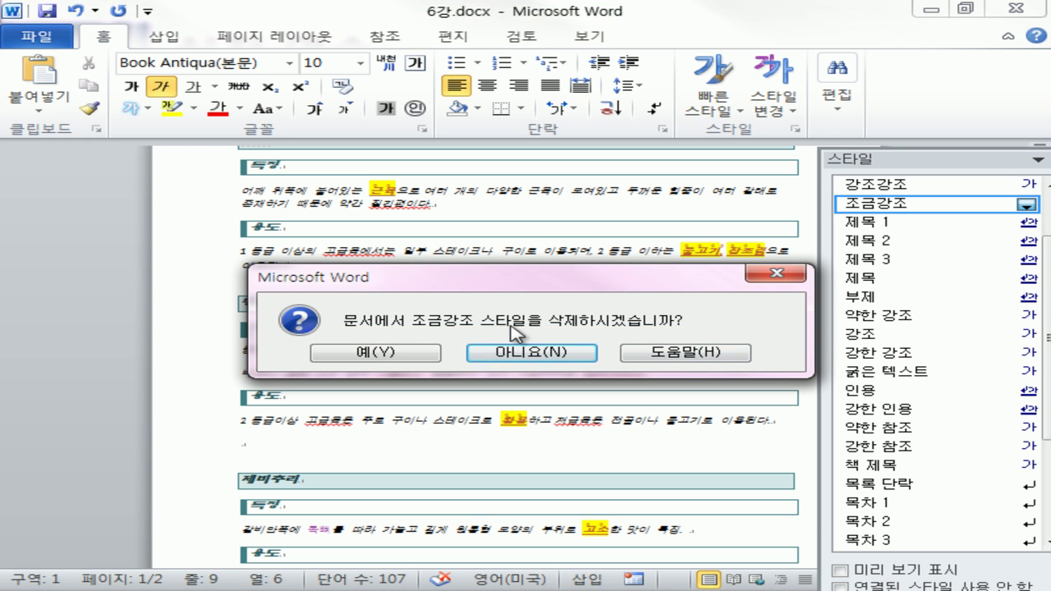
{"action": "left_click", "coordinate": [403, 354]}
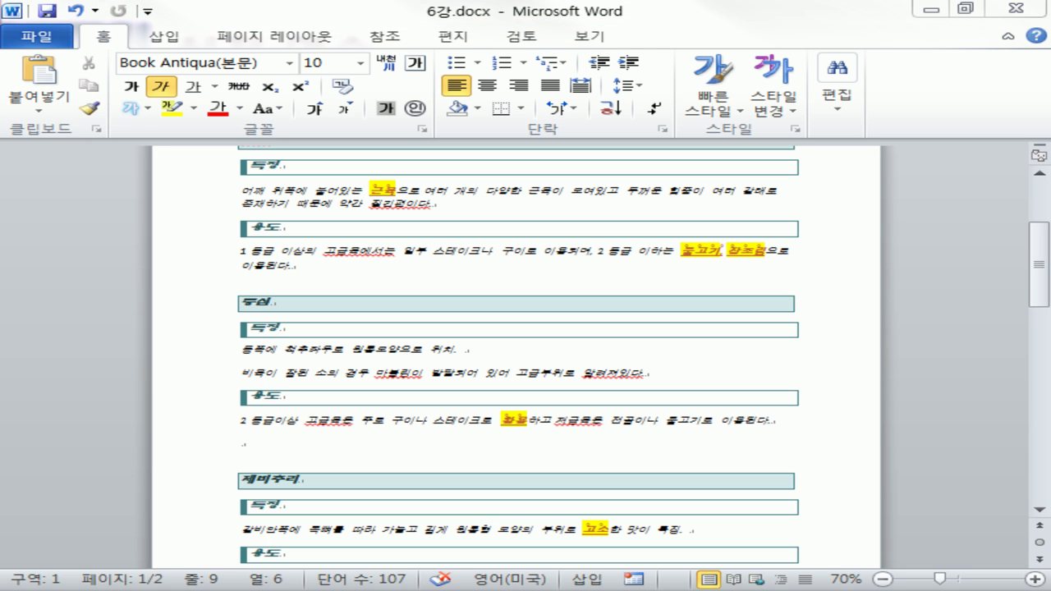
Open the 제목 1 style for modification.
{"action": "left_click", "coordinate": [822, 351]}
{"action": "left_click", "coordinate": [1026, 207]}
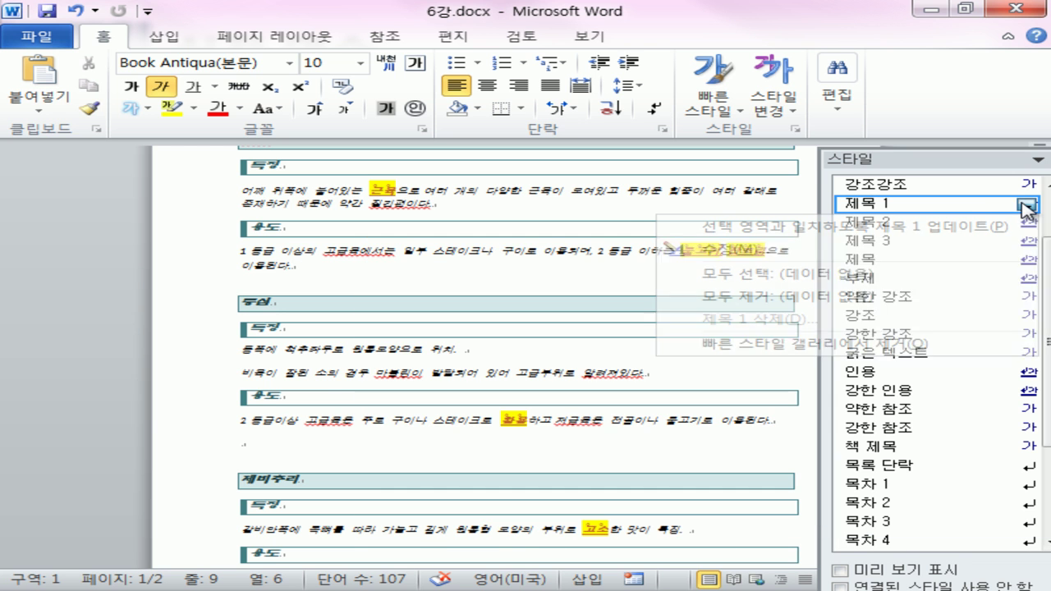
{"action": "left_click", "coordinate": [780, 250]}
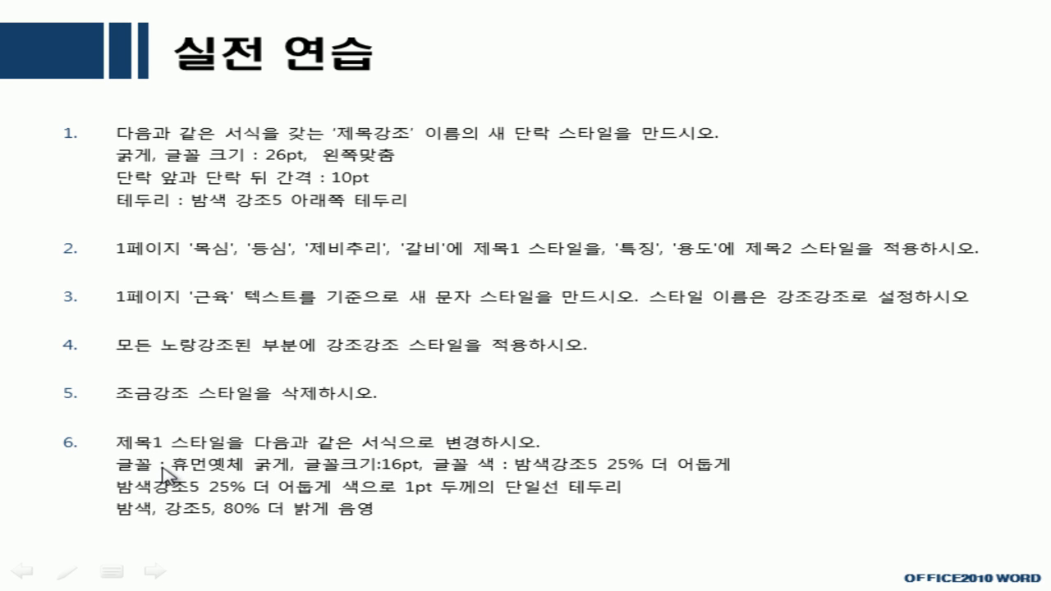
{"action": "key", "text": "ctrl+p"}
{"action": "left_click_drag", "start_coordinate": [165, 474], "coordinate": [280, 475]}
{"action": "left_click_drag", "start_coordinate": [379, 474], "coordinate": [427, 474]}
{"action": "left_click_drag", "start_coordinate": [515, 473], "coordinate": [726, 467]}
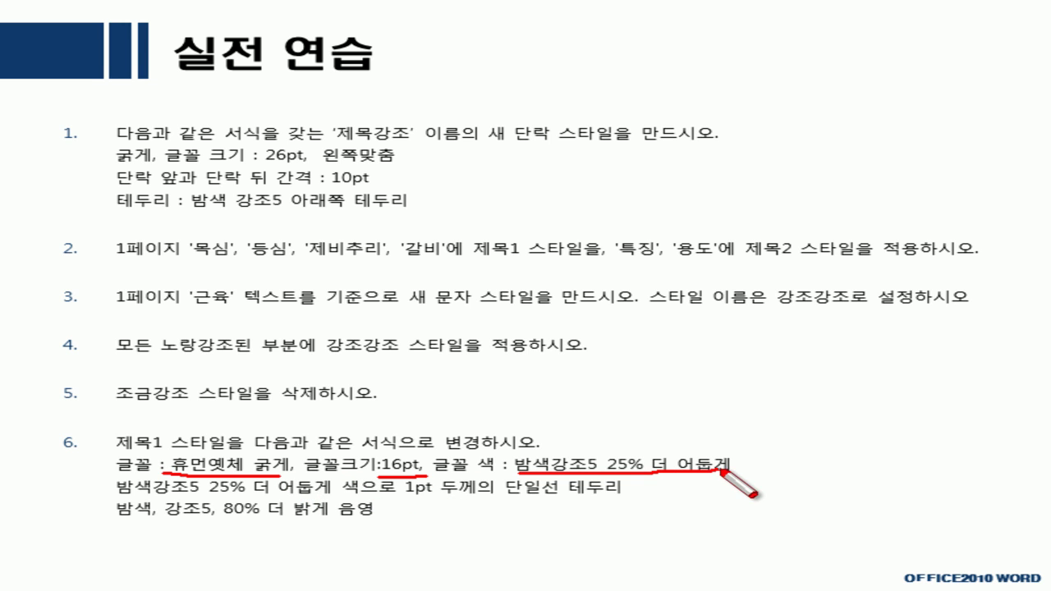
{"action": "left_click_drag", "start_coordinate": [117, 496], "coordinate": [672, 498]}
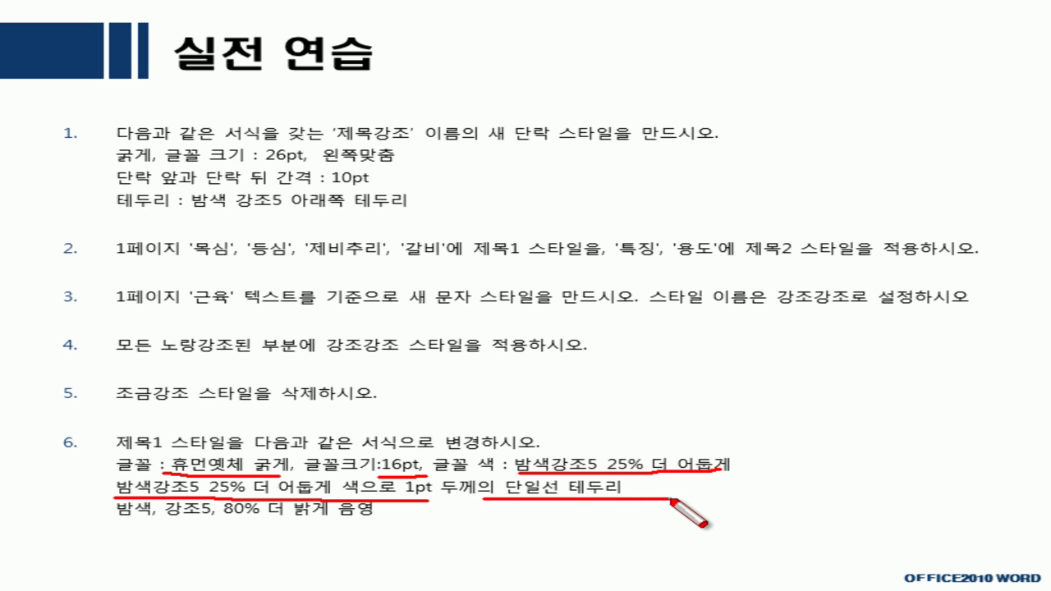
{"action": "mouse_move", "coordinate": [115, 520]}
{"action": "left_mouse_down"}
{"action": "mouse_move", "coordinate": [435, 518]}
{"action": "mouse_move", "coordinate": [291, 528]}
{"action": "mouse_move", "coordinate": [392, 534]}
{"action": "left_mouse_up"}
{"action": "key", "text": "Escape"}
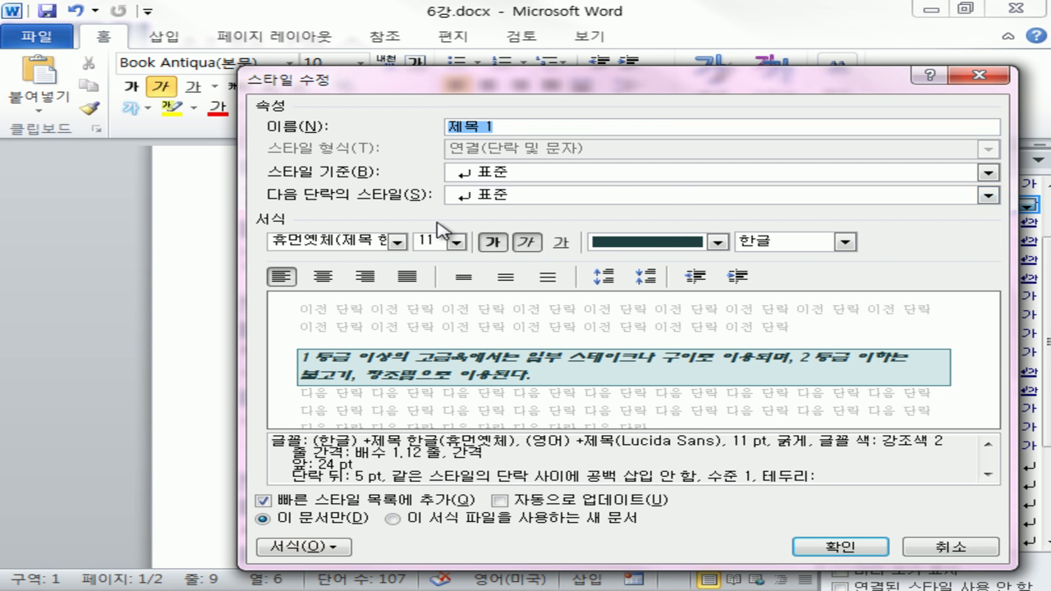
Set the 제목 1 style's font to 휴먼옛체(제목 한글), size 16, in brown Accent 5, 25% darker.
{"action": "left_click", "coordinate": [397, 242]}
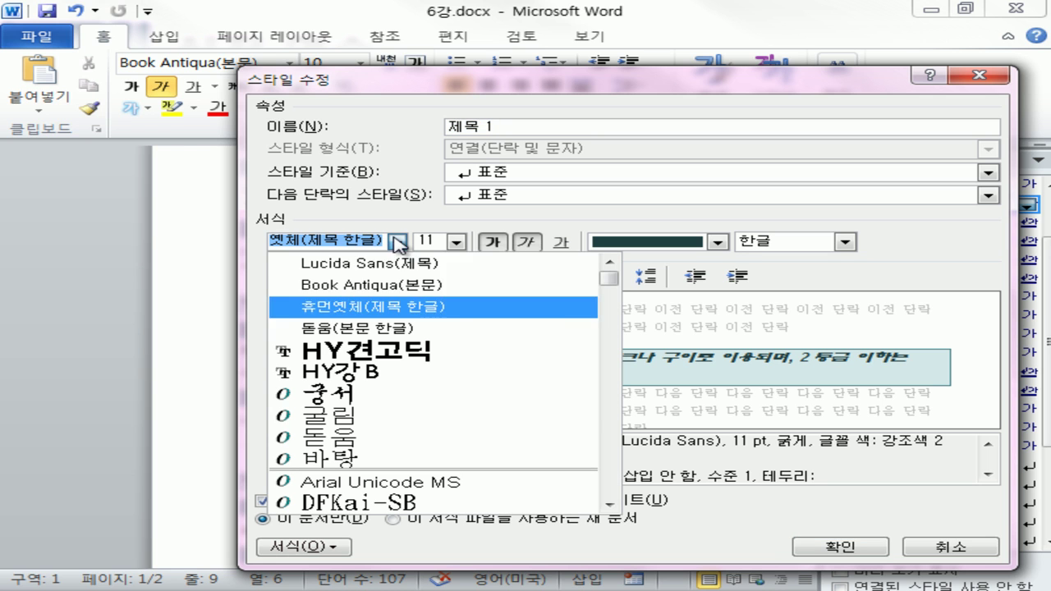
{"action": "left_click", "coordinate": [386, 309]}
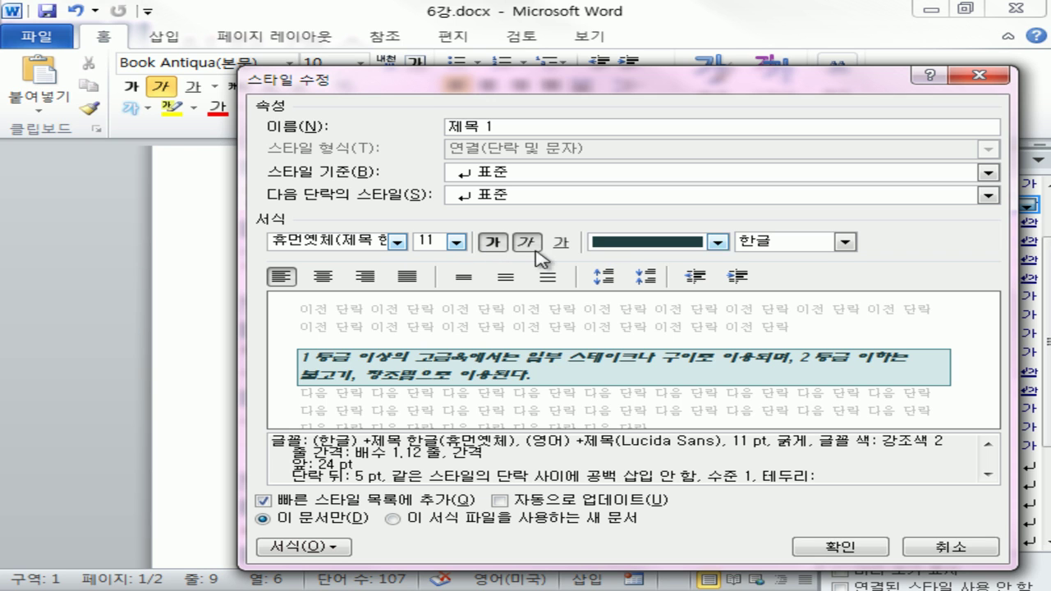
{"action": "left_click", "coordinate": [456, 242]}
{"action": "left_click", "coordinate": [429, 339]}
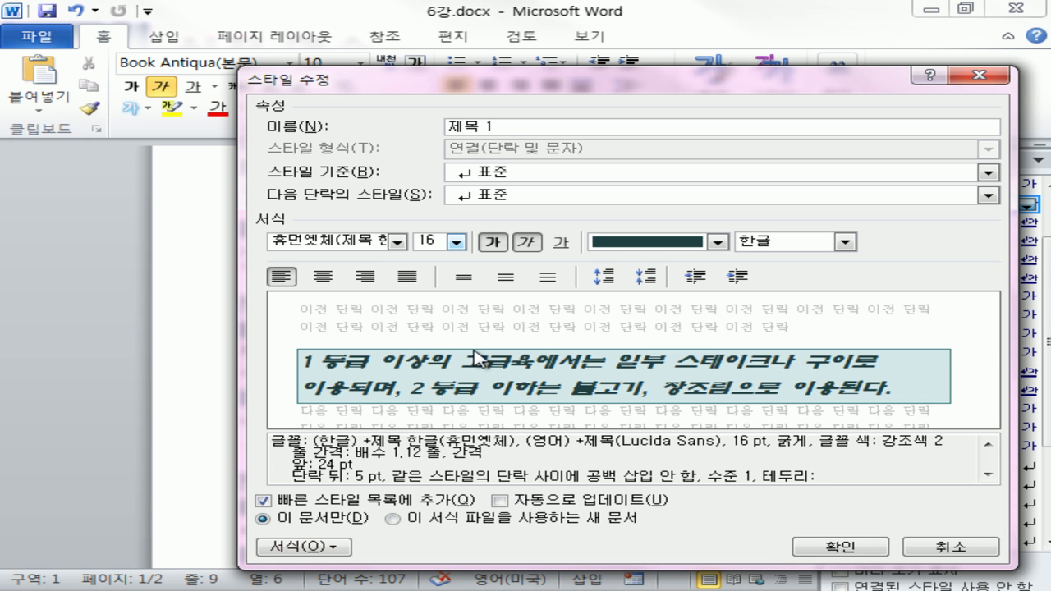
{"action": "left_click", "coordinate": [652, 249]}
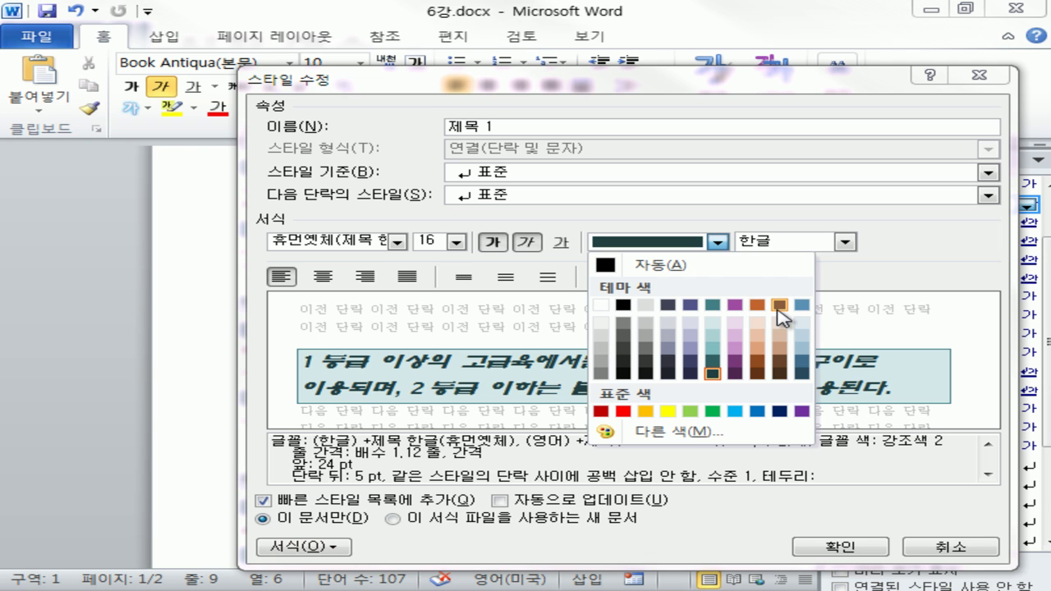
{"action": "left_click", "coordinate": [778, 363]}
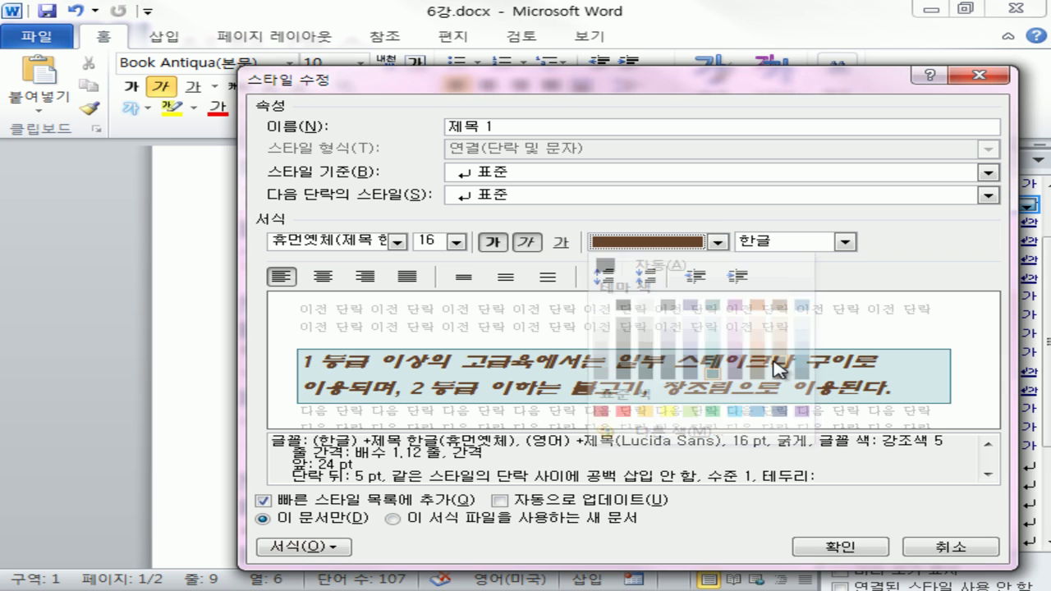
Set the 제목 1 style's paragraph border to a box in dark brown Accent 5, matching its font colour.
{"action": "left_click", "coordinate": [345, 546]}
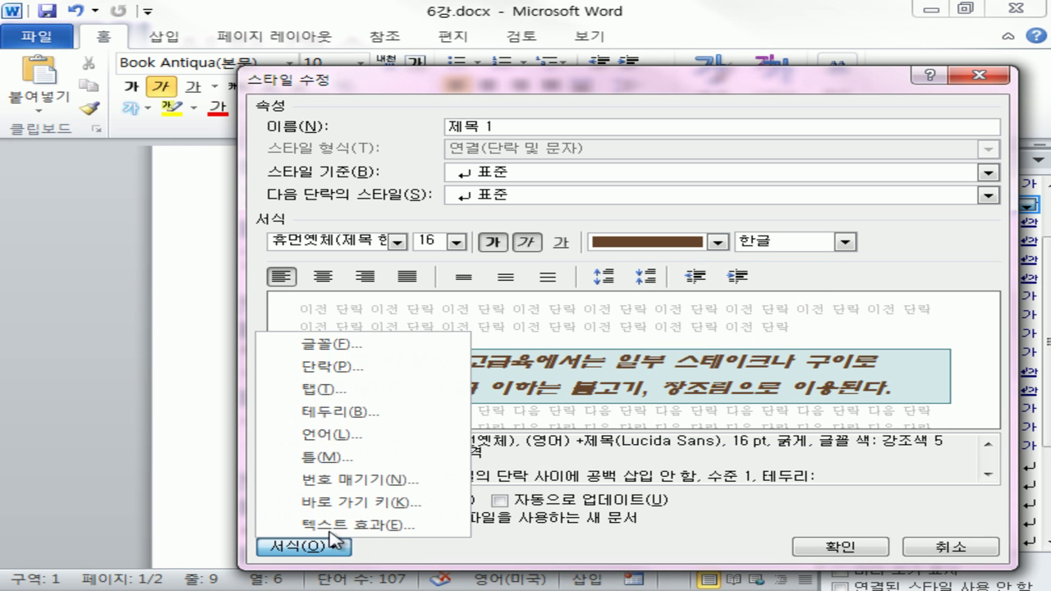
{"action": "left_click", "coordinate": [362, 413]}
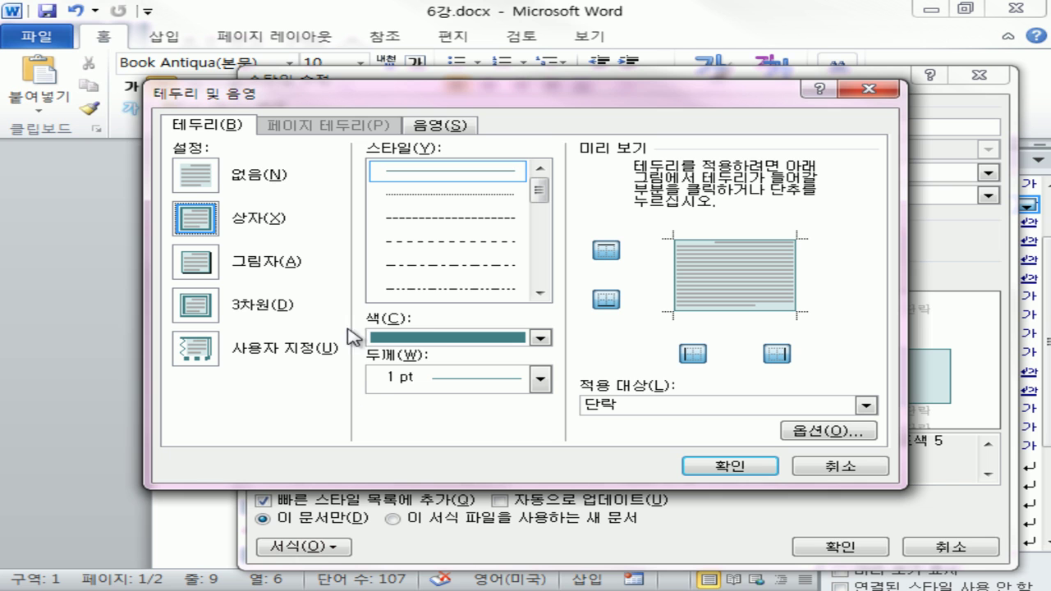
{"action": "left_click", "coordinate": [435, 338]}
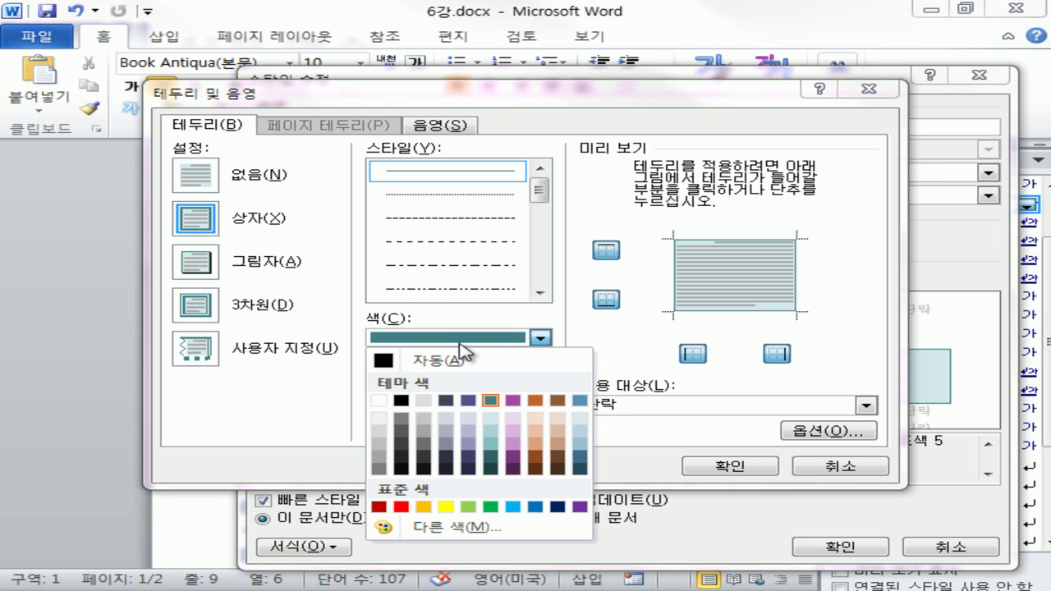
{"action": "left_click", "coordinate": [563, 462]}
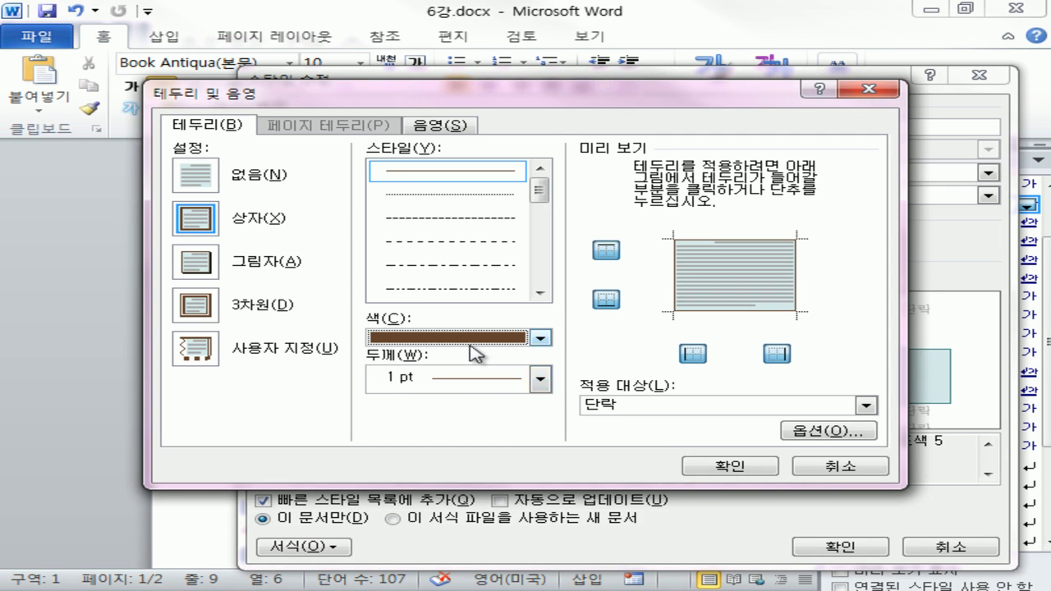
{"action": "left_click", "coordinate": [203, 227]}
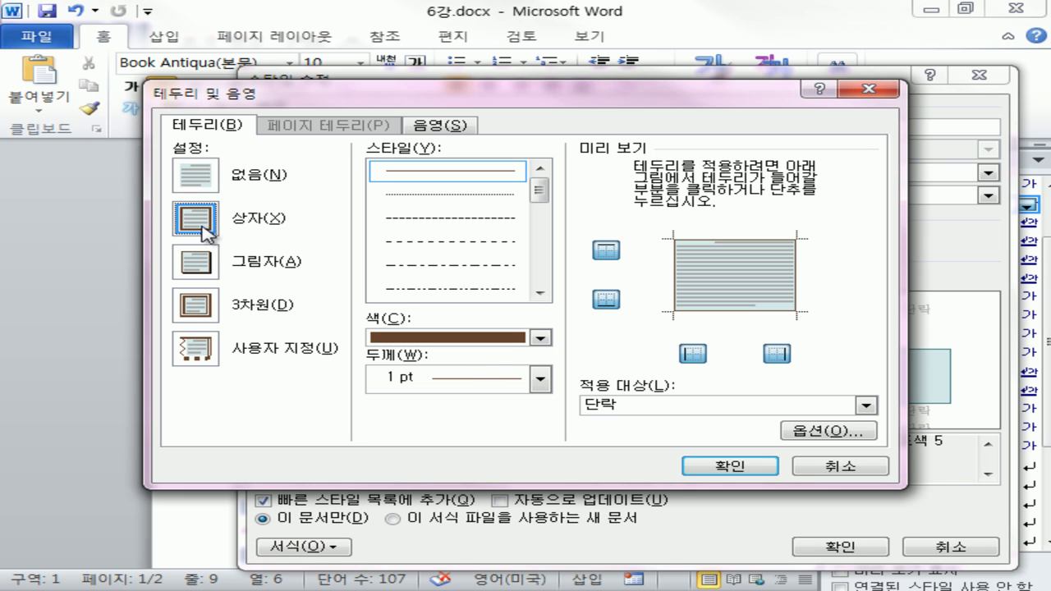
{"action": "left_click", "coordinate": [708, 246]}
{"action": "left_click", "coordinate": [709, 248]}
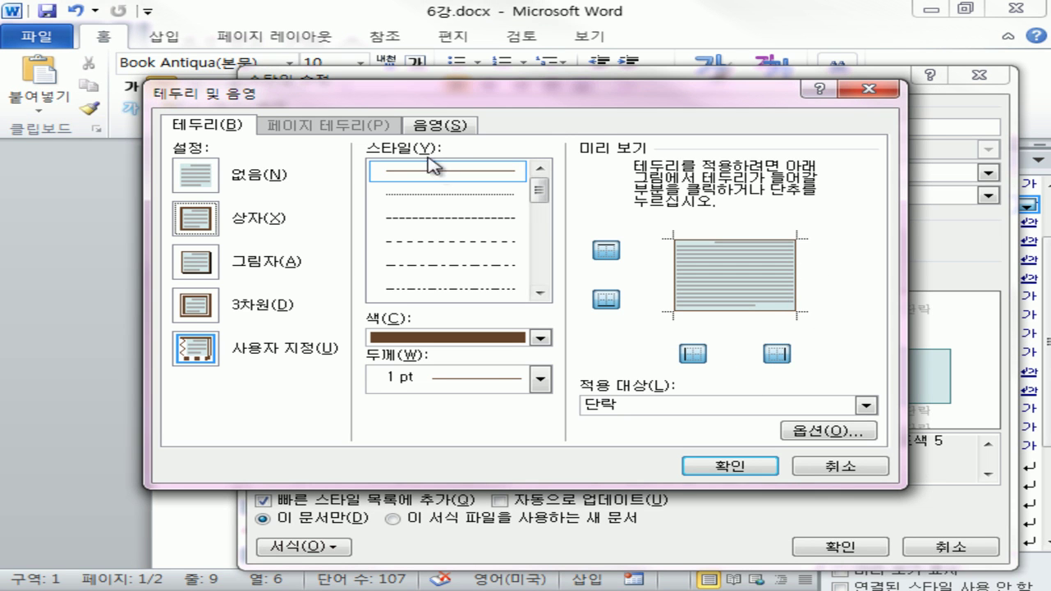
Fill the 제목 1 style's shading with light brown Accent 5, 80% lighter, and save the style modification.
{"action": "left_click", "coordinate": [444, 125]}
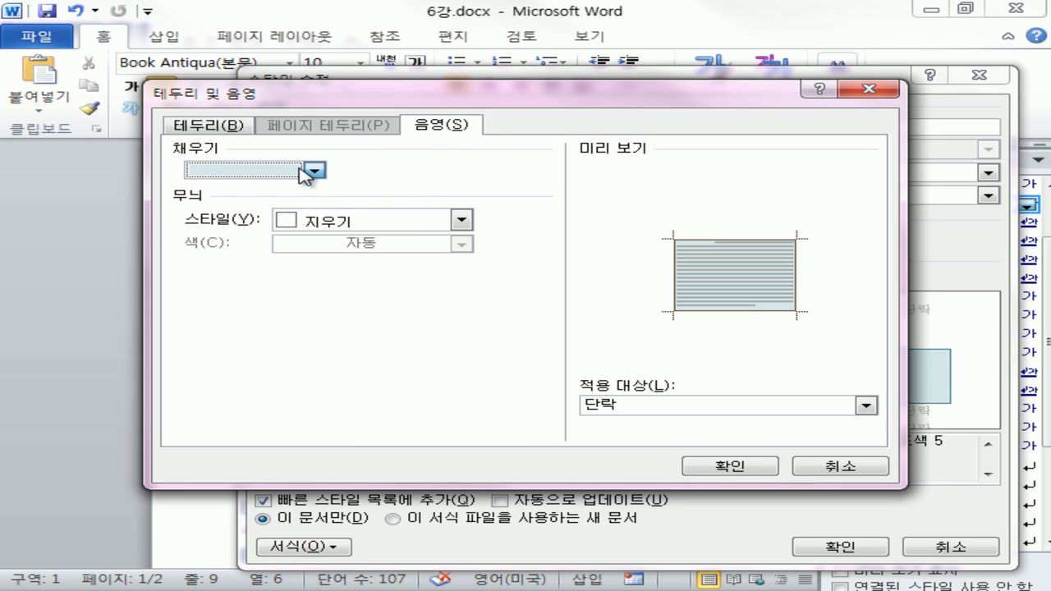
{"action": "left_click", "coordinate": [312, 170]}
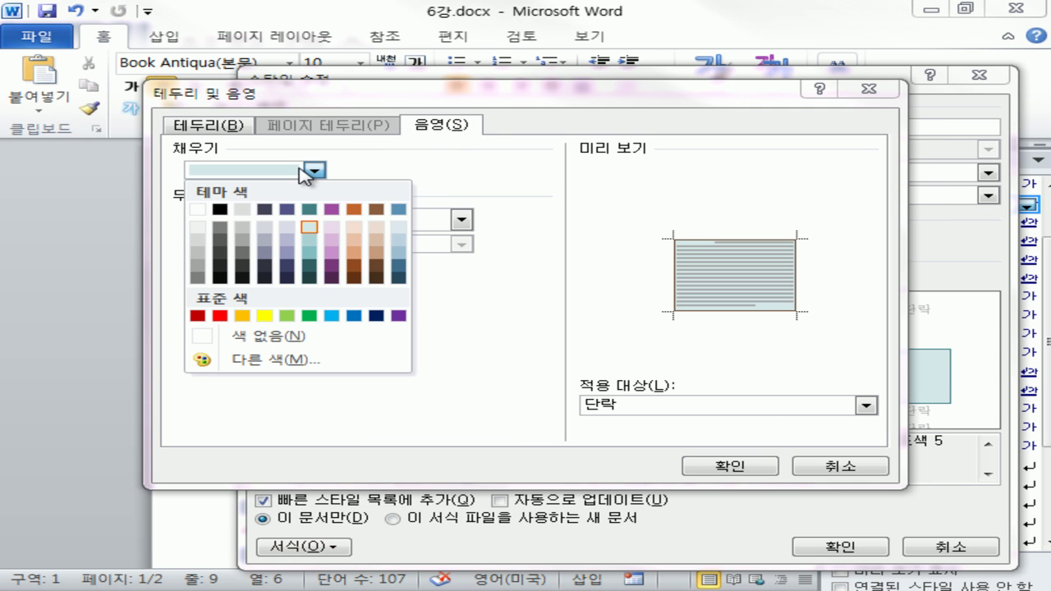
{"action": "left_click", "coordinate": [377, 232]}
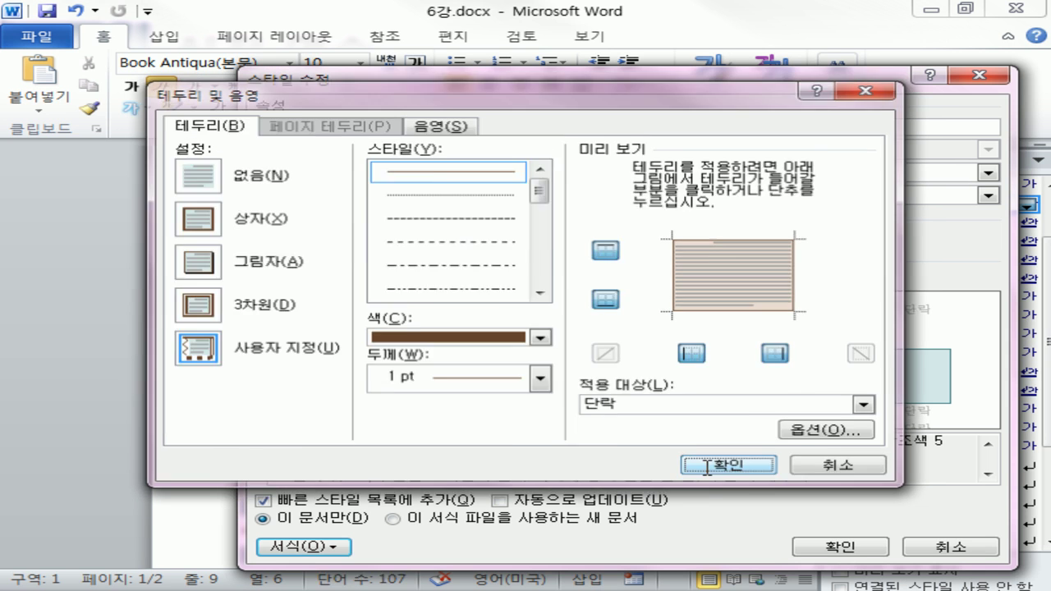
{"action": "left_click", "coordinate": [707, 465]}
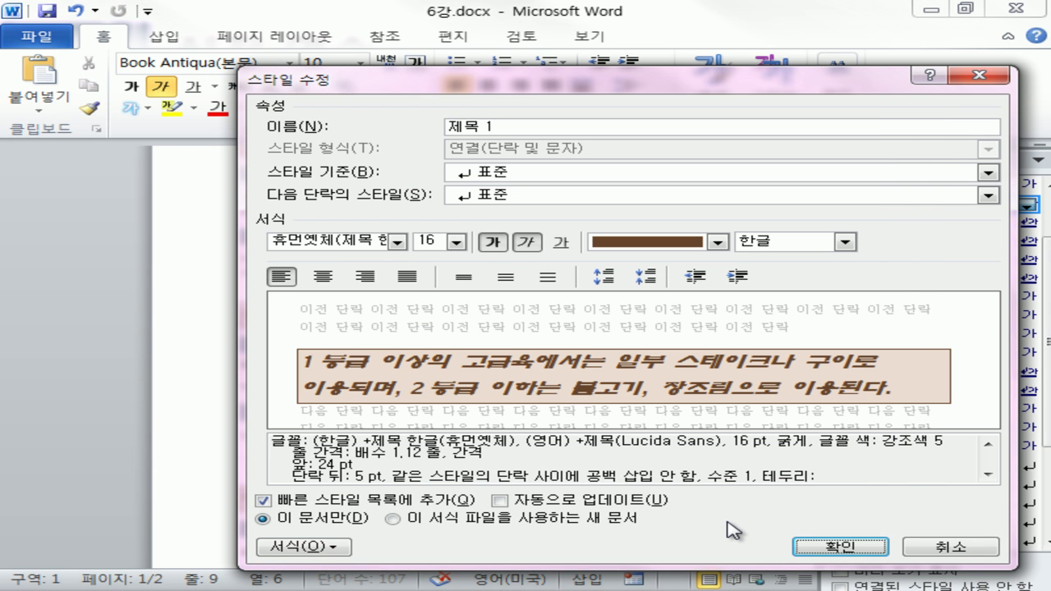
{"action": "left_click", "coordinate": [807, 553]}
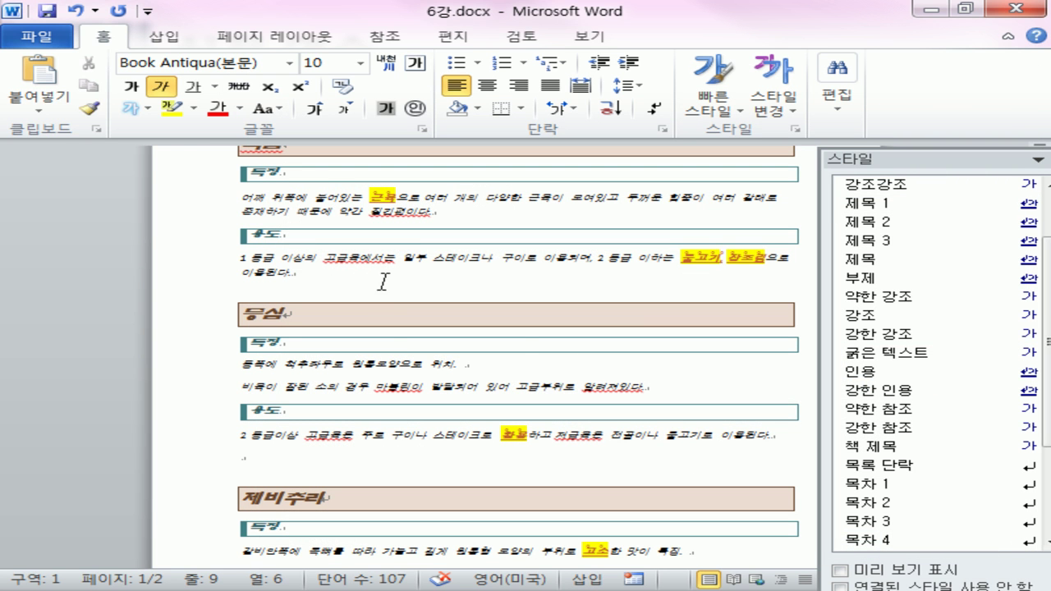
{"action": "scroll", "coordinate": [429, 397], "scroll_direction": "down", "scroll_amount": 6}
{"action": "scroll", "coordinate": [442, 398], "scroll_direction": "up", "scroll_amount": 5}
{"action": "scroll", "coordinate": [442, 395], "scroll_direction": "up", "scroll_amount": 7}
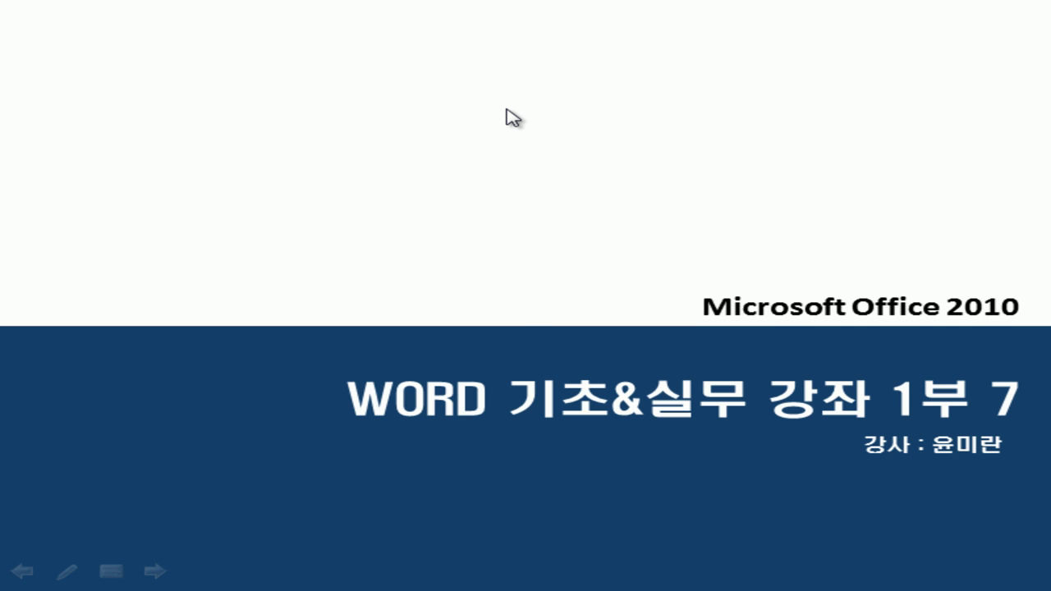
{"action": "left_click", "coordinate": [508, 118]}
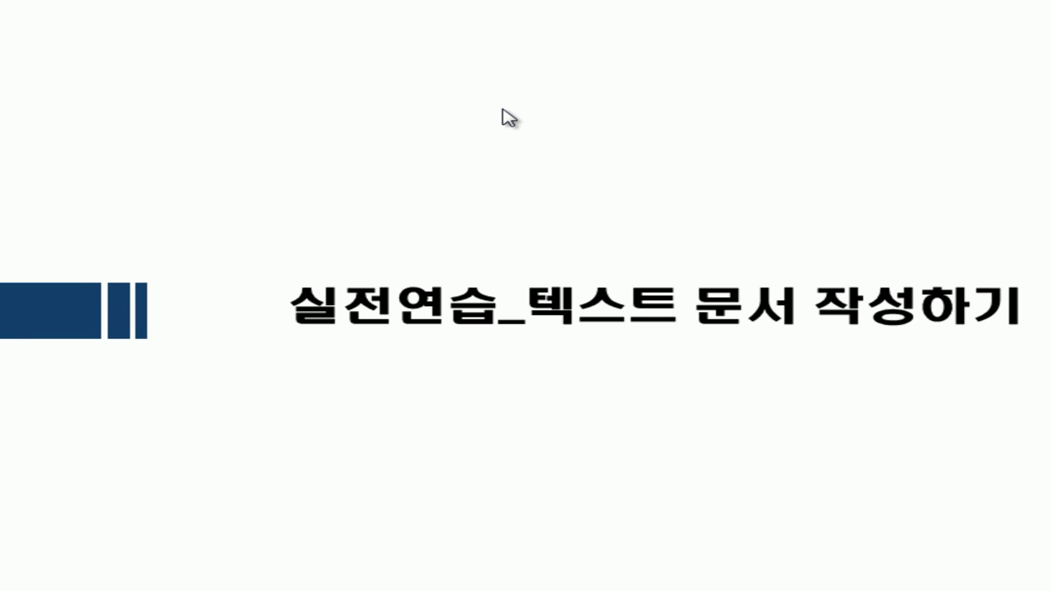
{"action": "left_click", "coordinate": [510, 117]}
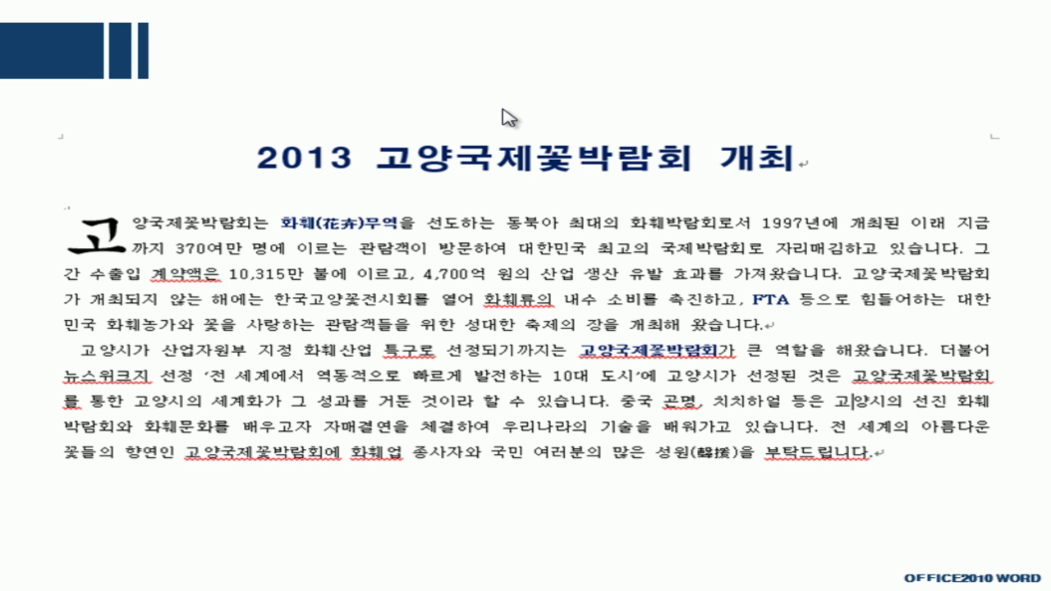
{"action": "key", "text": "ctrl+p"}
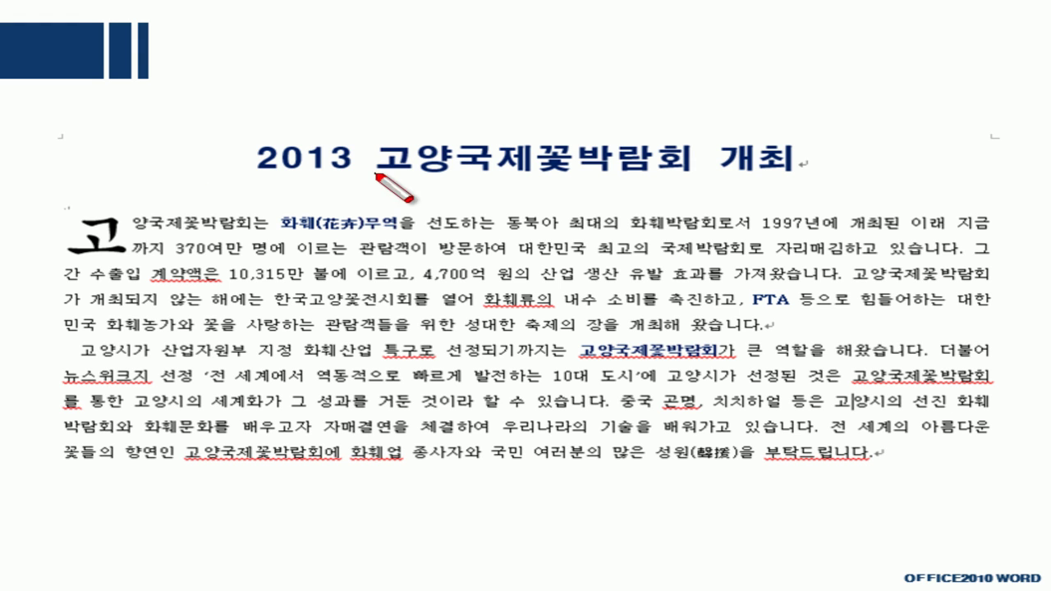
{"action": "left_click_drag", "start_coordinate": [271, 173], "coordinate": [897, 186]}
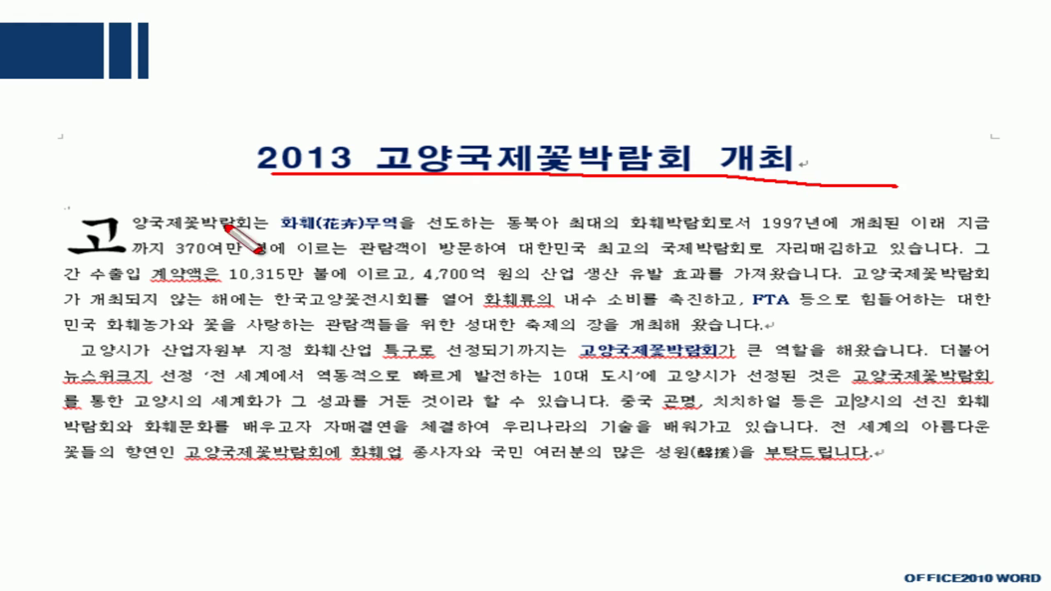
{"action": "mouse_move", "coordinate": [176, 215]}
{"action": "left_mouse_down"}
{"action": "mouse_move", "coordinate": [232, 246]}
{"action": "mouse_move", "coordinate": [173, 294]}
{"action": "mouse_move", "coordinate": [90, 275]}
{"action": "mouse_move", "coordinate": [56, 230]}
{"action": "mouse_move", "coordinate": [119, 211]}
{"action": "mouse_move", "coordinate": [126, 253]}
{"action": "left_mouse_up"}
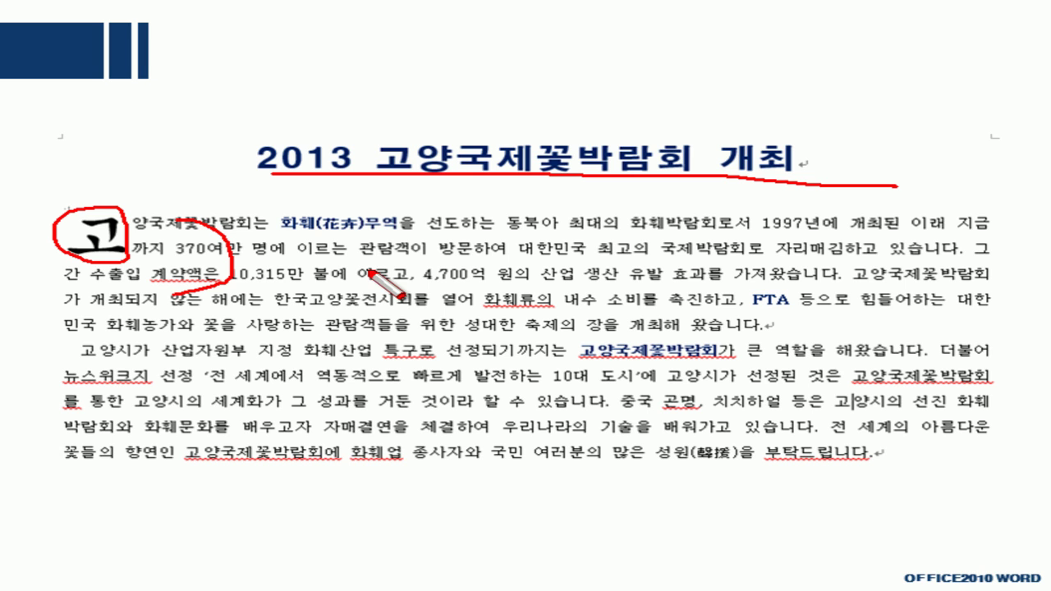
{"action": "left_click_drag", "start_coordinate": [310, 232], "coordinate": [363, 231]}
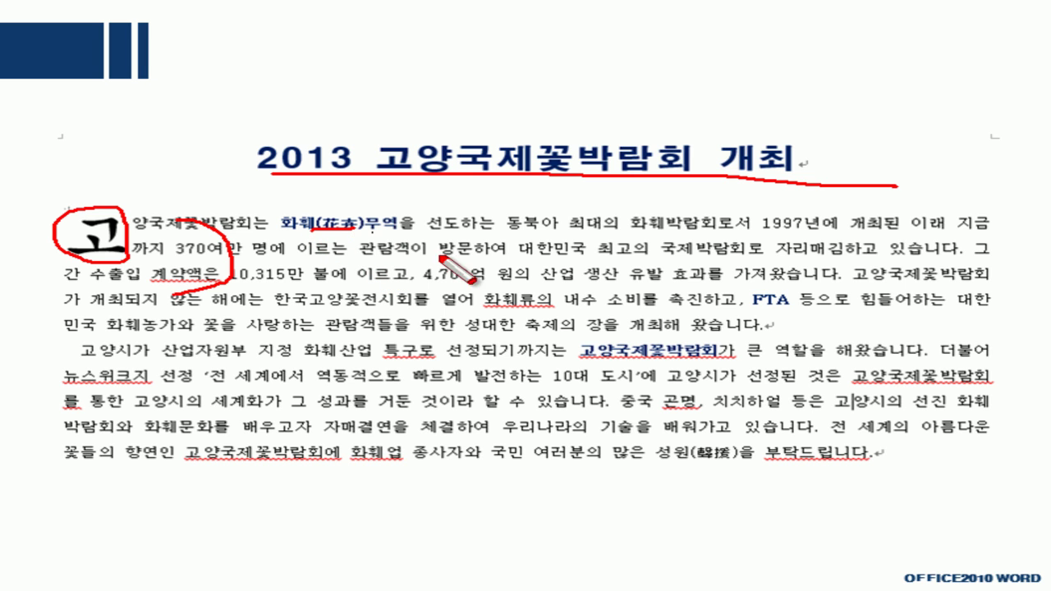
{"action": "left_click_drag", "start_coordinate": [700, 464], "coordinate": [735, 464]}
{"action": "mouse_move", "coordinate": [322, 198]}
{"action": "left_mouse_down"}
{"action": "mouse_move", "coordinate": [353, 215]}
{"action": "mouse_move", "coordinate": [383, 194]}
{"action": "left_mouse_up"}
{"action": "left_click_drag", "start_coordinate": [765, 284], "coordinate": [790, 280]}
{"action": "mouse_move", "coordinate": [679, 337]}
{"action": "left_mouse_down"}
{"action": "mouse_move", "coordinate": [681, 347]}
{"action": "mouse_move", "coordinate": [697, 335]}
{"action": "left_mouse_up"}
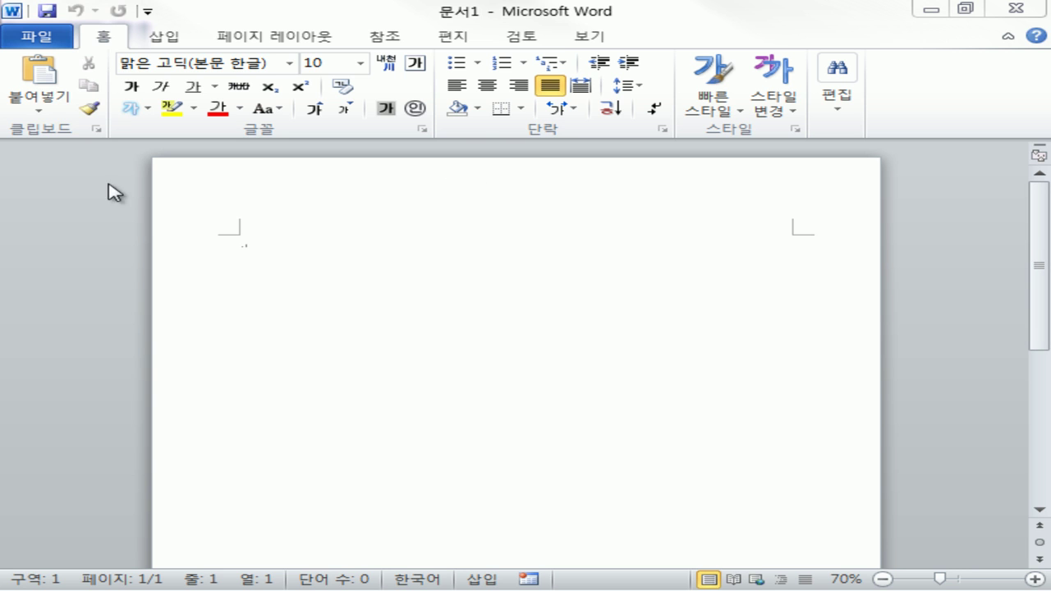
Start saving the blank document and browse via the desktop's 1부 shortcut to the 1W예제파일 folder.
{"action": "left_click", "coordinate": [48, 10]}
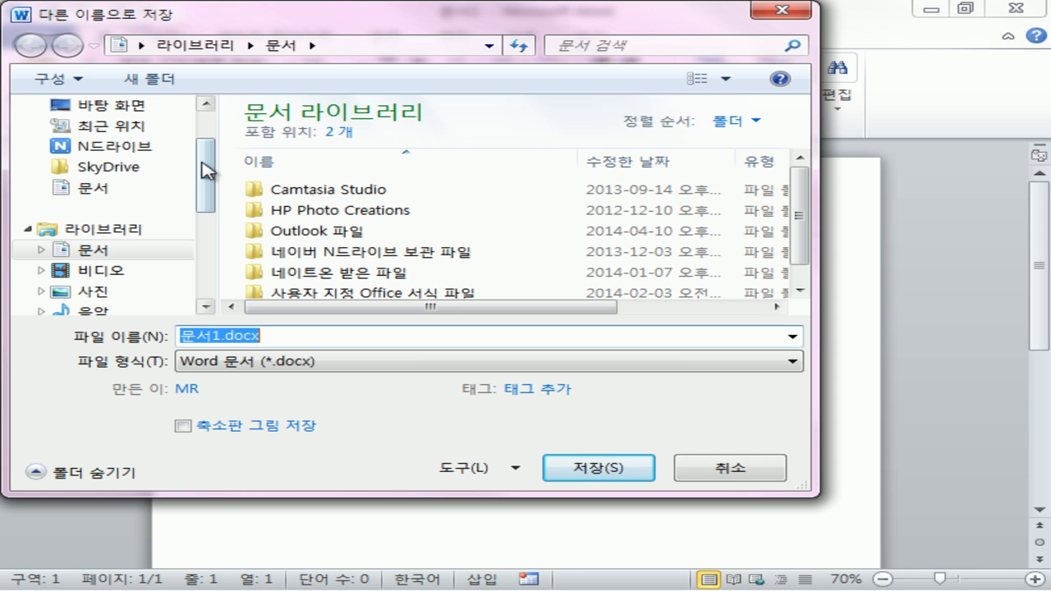
{"action": "scroll", "coordinate": [194, 156], "scroll_direction": "up", "scroll_amount": 2}
{"action": "left_click", "coordinate": [141, 175]}
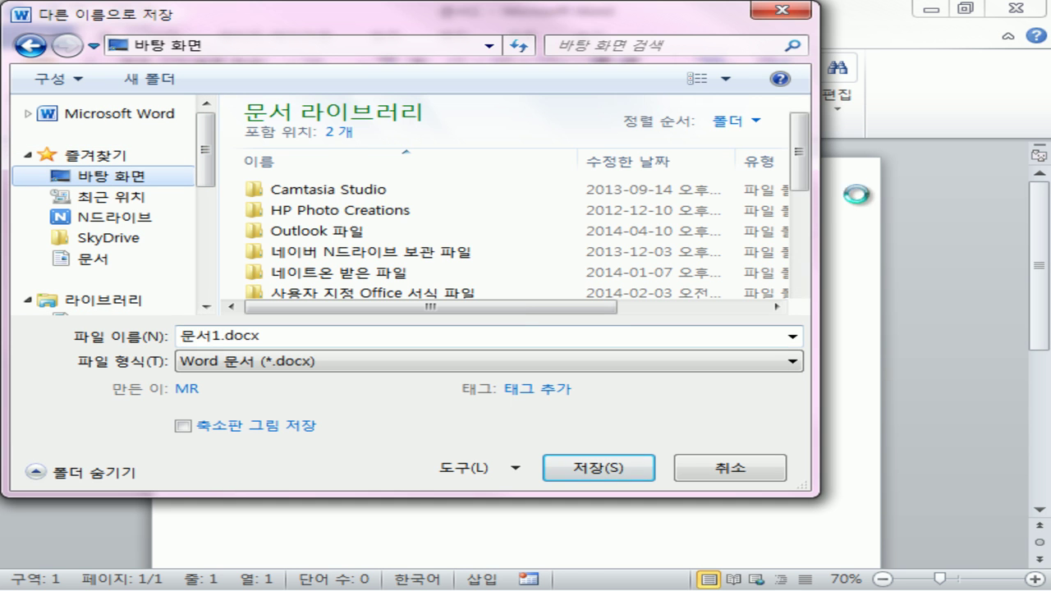
{"action": "left_click_drag", "start_coordinate": [800, 138], "coordinate": [823, 305]}
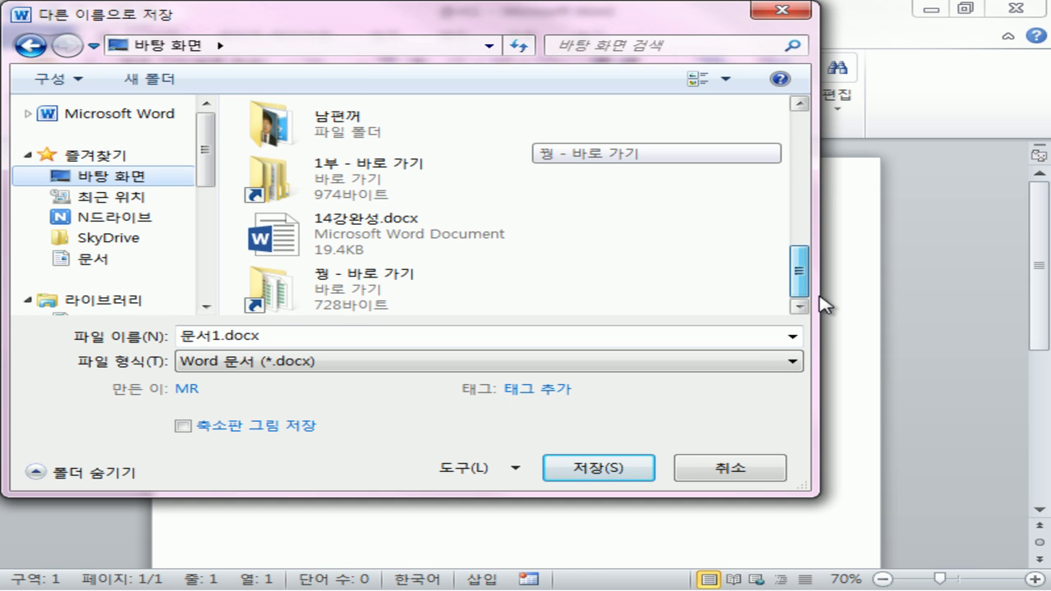
{"action": "left_click", "coordinate": [353, 189]}
{"action": "key", "text": "Return"}
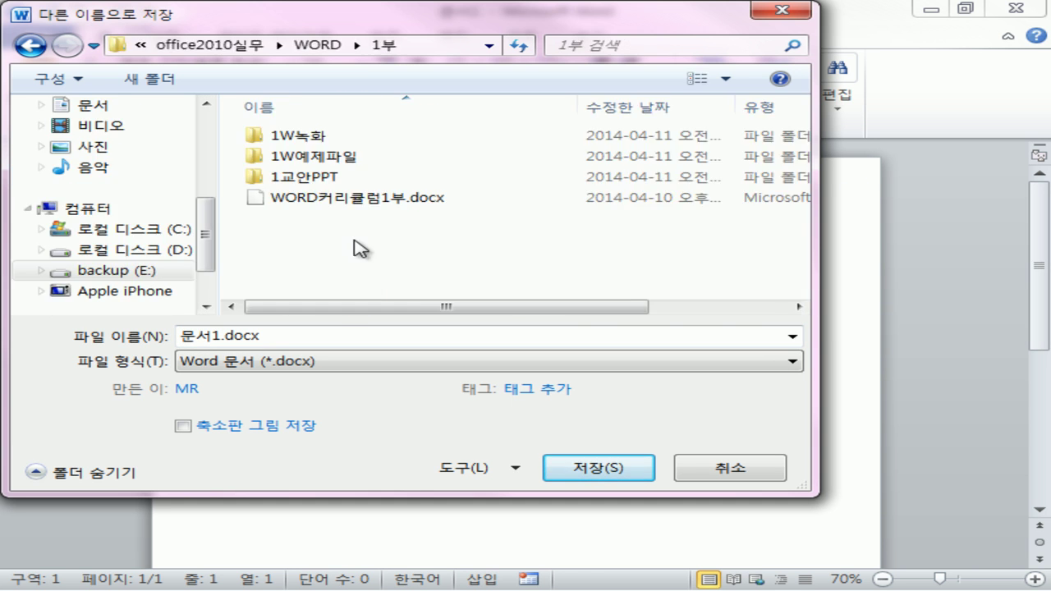
{"action": "left_click", "coordinate": [329, 334]}
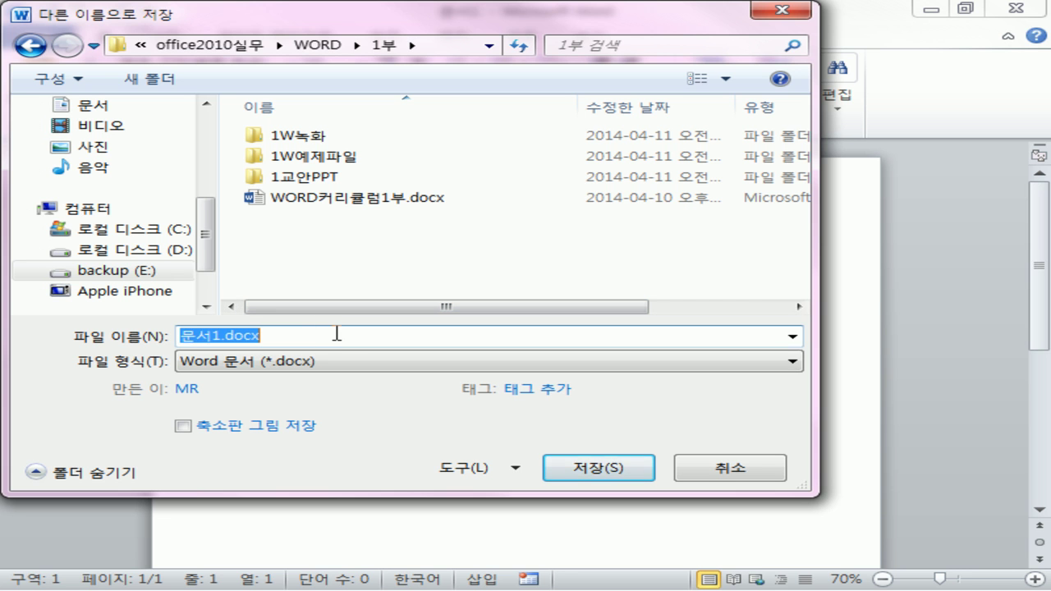
{"action": "left_click", "coordinate": [279, 160]}
{"action": "key", "text": "Return"}
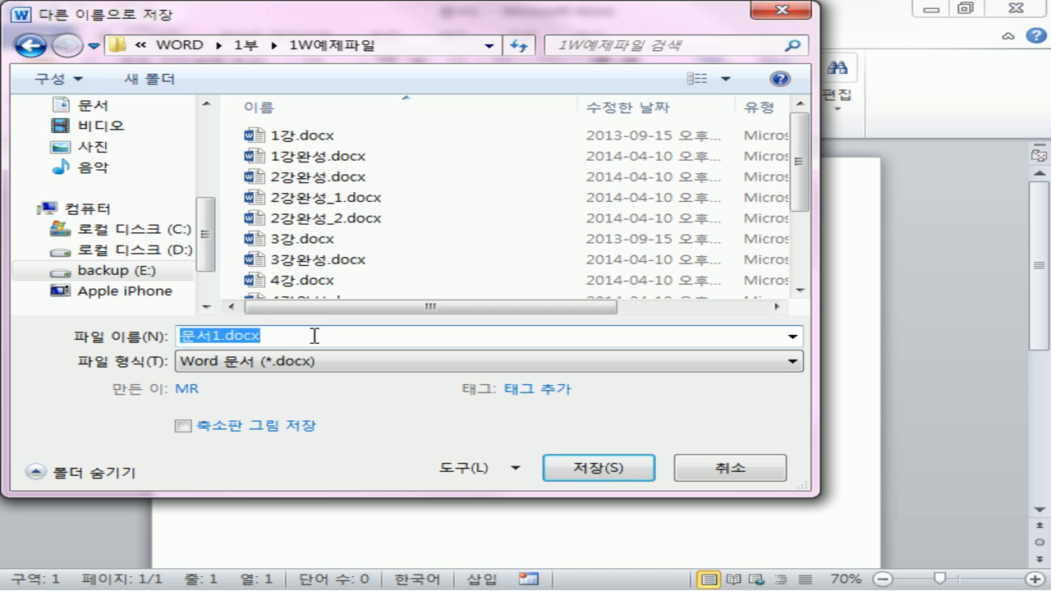
Save the blank document as 7강완성 in Word document format.
{"action": "type", "text": "7"}
{"action": "type", "text": "강ㅇ"}
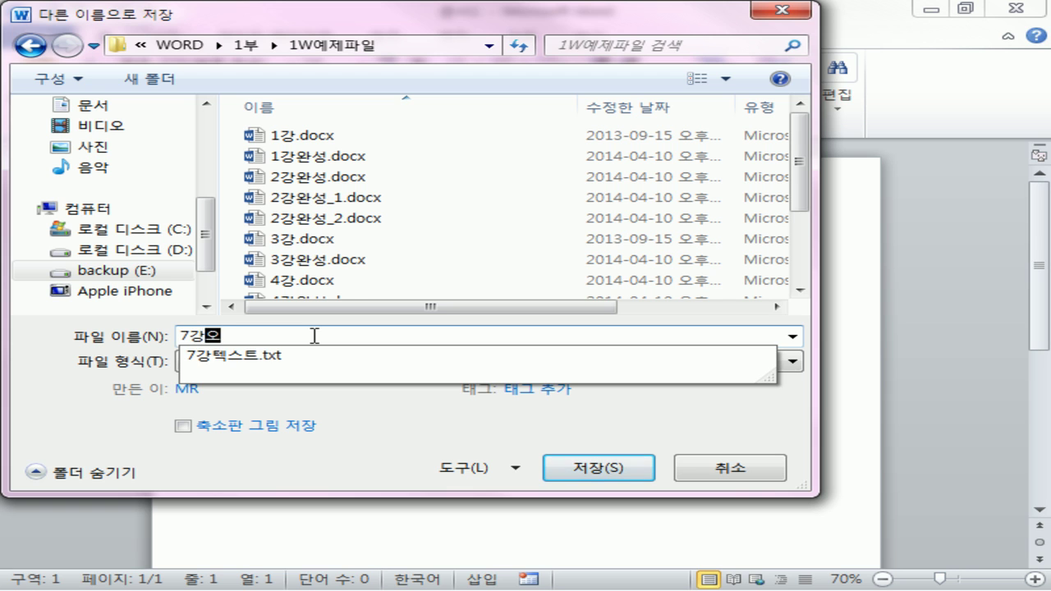
{"action": "type", "text": "성"}
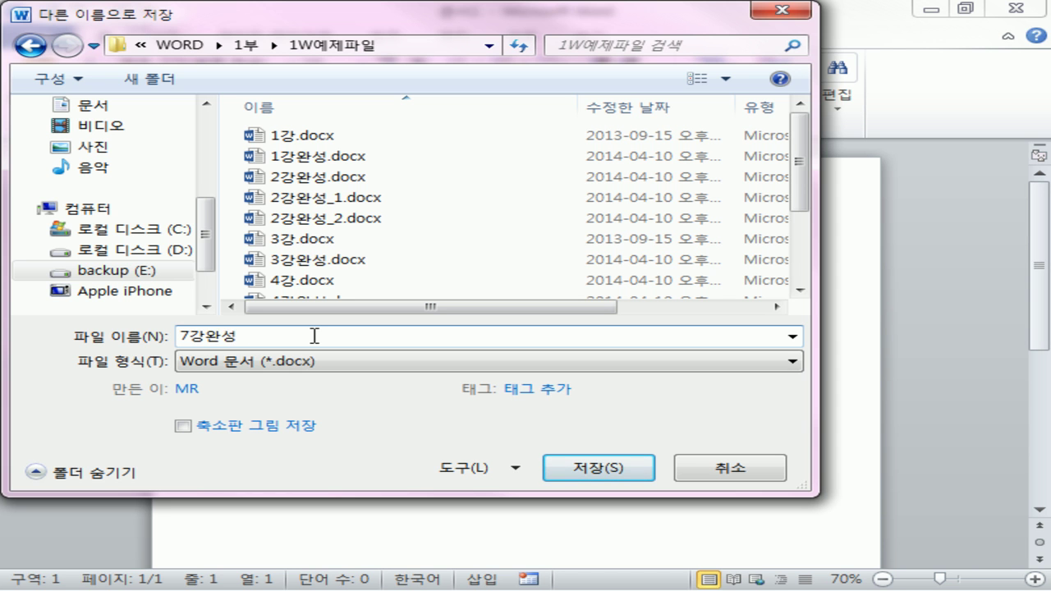
{"action": "key", "text": "Return"}
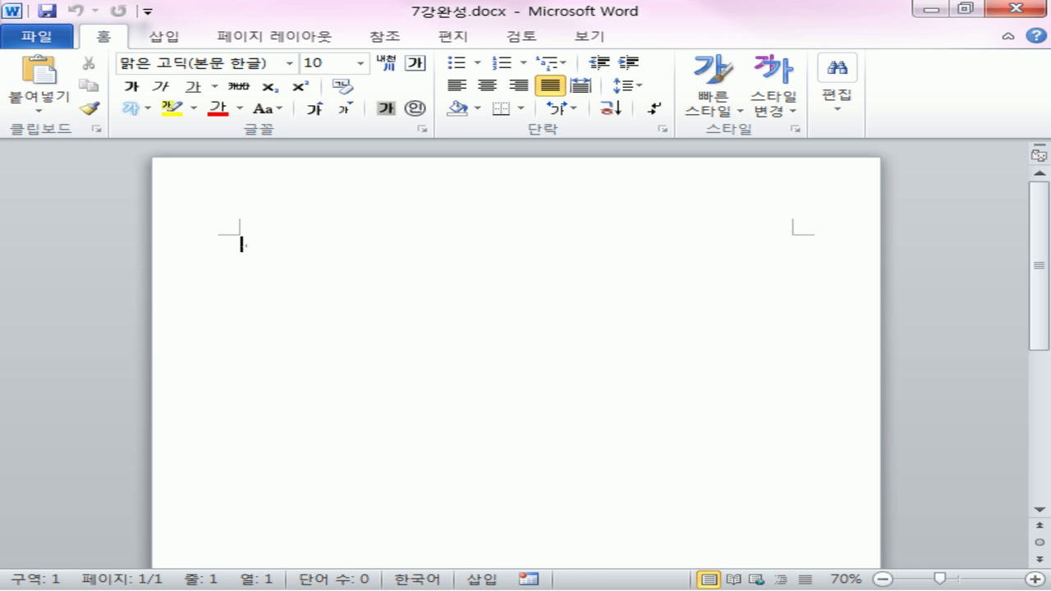
Copy all the text of 7강텍스트.txt from Notepad and paste it into the blank 7강완성.docx in Word.
{"action": "left_click_drag", "start_coordinate": [1050, 292], "coordinate": [882, 204]}
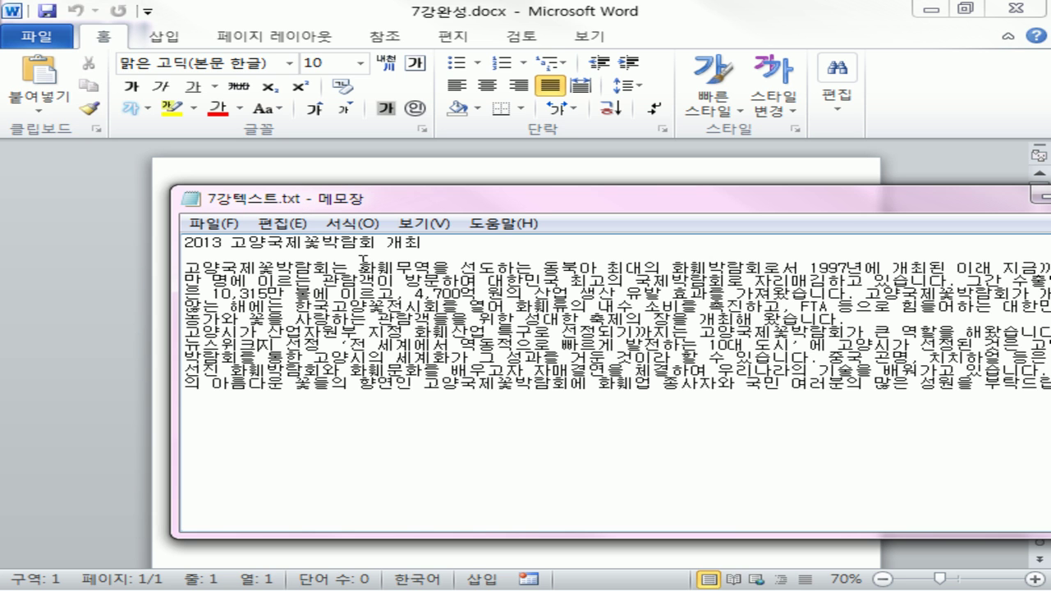
{"action": "key", "text": "ctrl+a"}
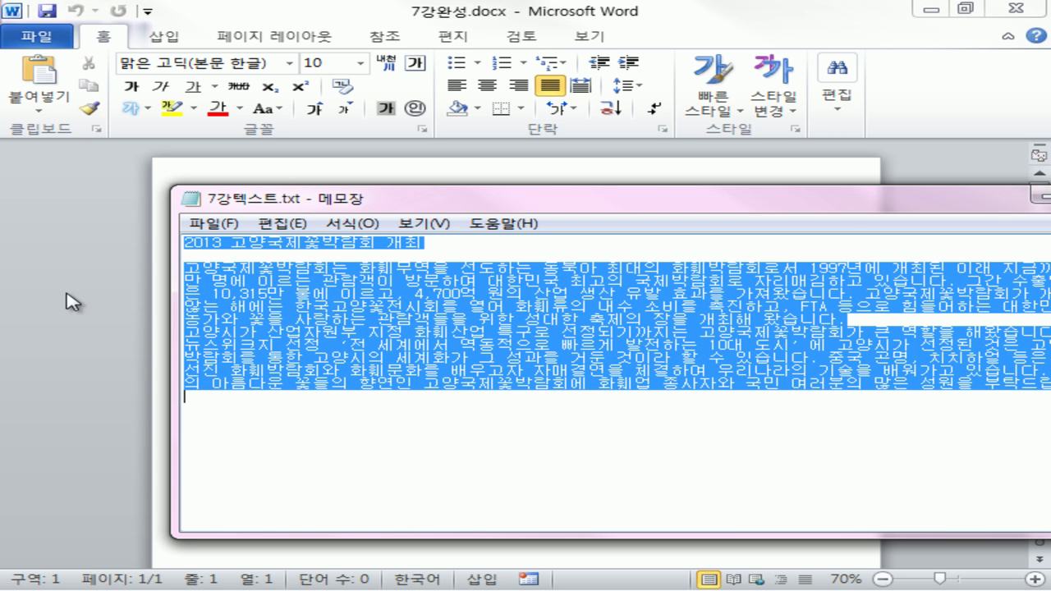
{"action": "left_click", "coordinate": [24, 301]}
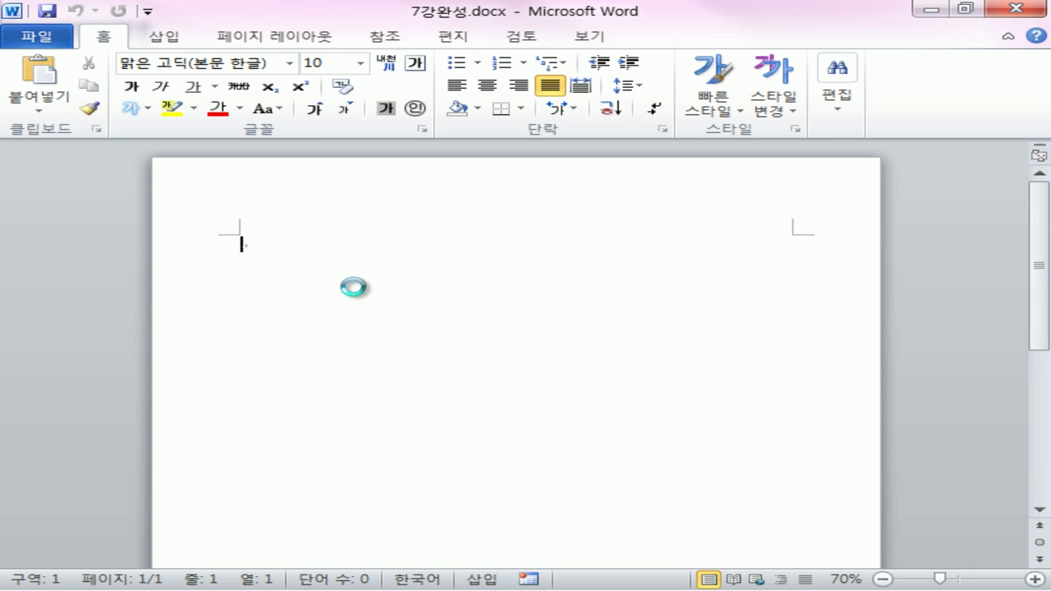
{"action": "key", "text": "ctrl+v"}
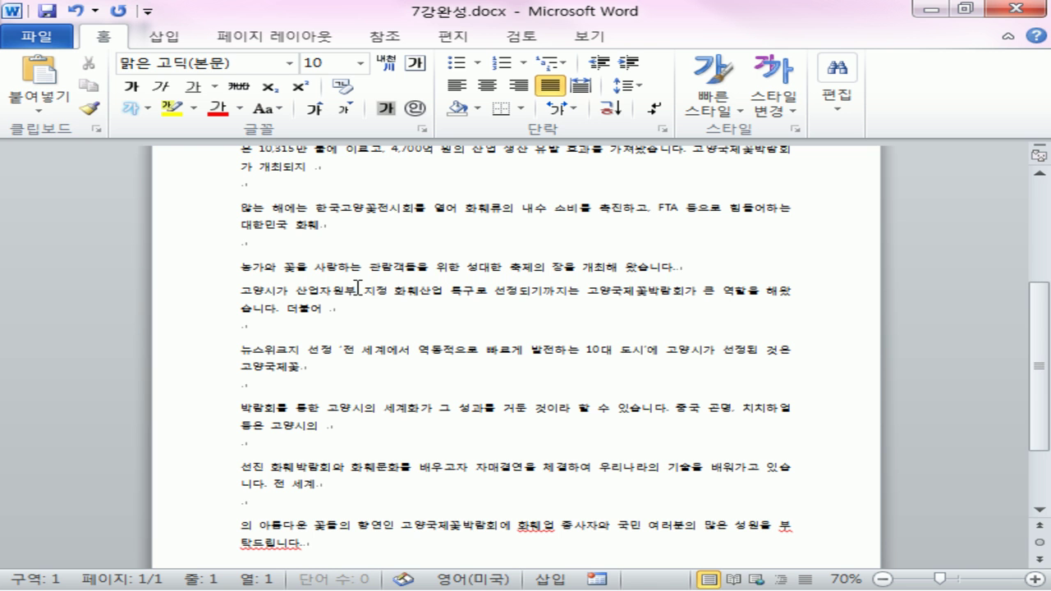
{"action": "scroll", "coordinate": [358, 287], "scroll_direction": "up", "scroll_amount": 5}
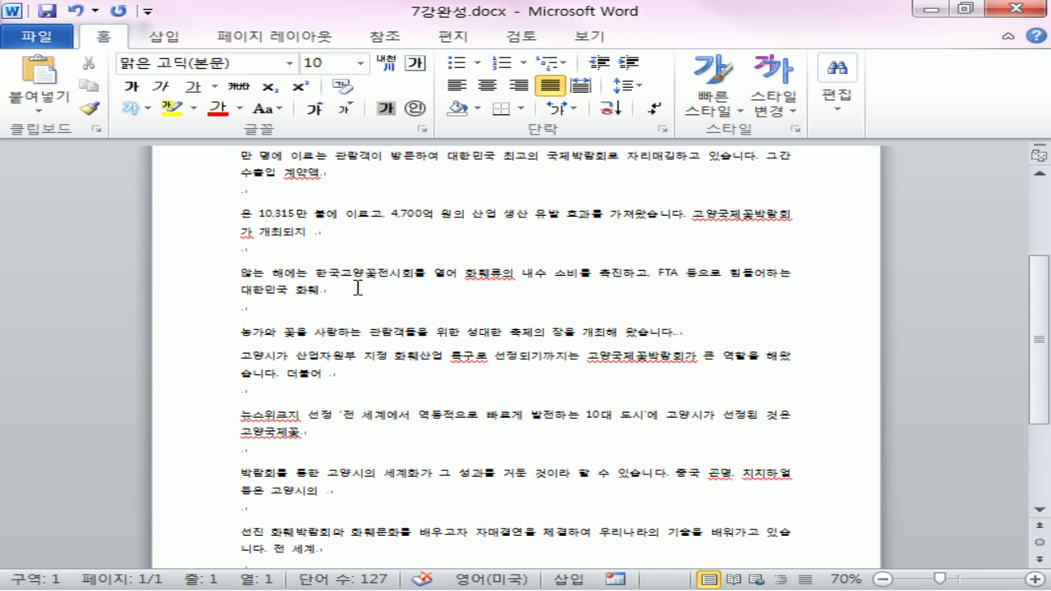
{"action": "scroll", "coordinate": [358, 287], "scroll_direction": "up", "scroll_amount": 2}
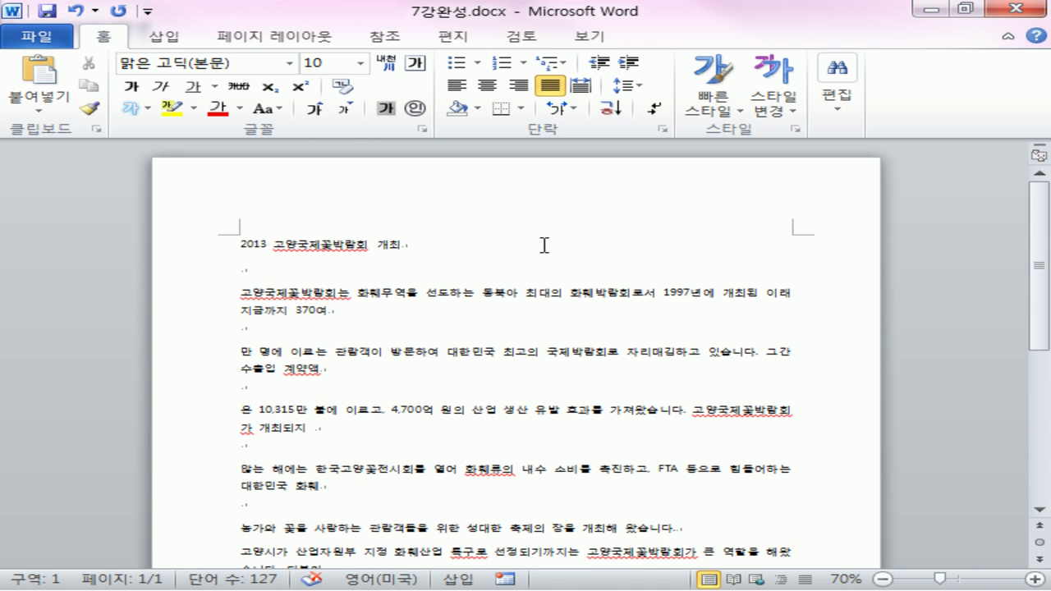
Set up the page with narrow margins (좁게), portrait orientation (세로) and A4 paper size.
{"action": "left_click", "coordinate": [265, 37]}
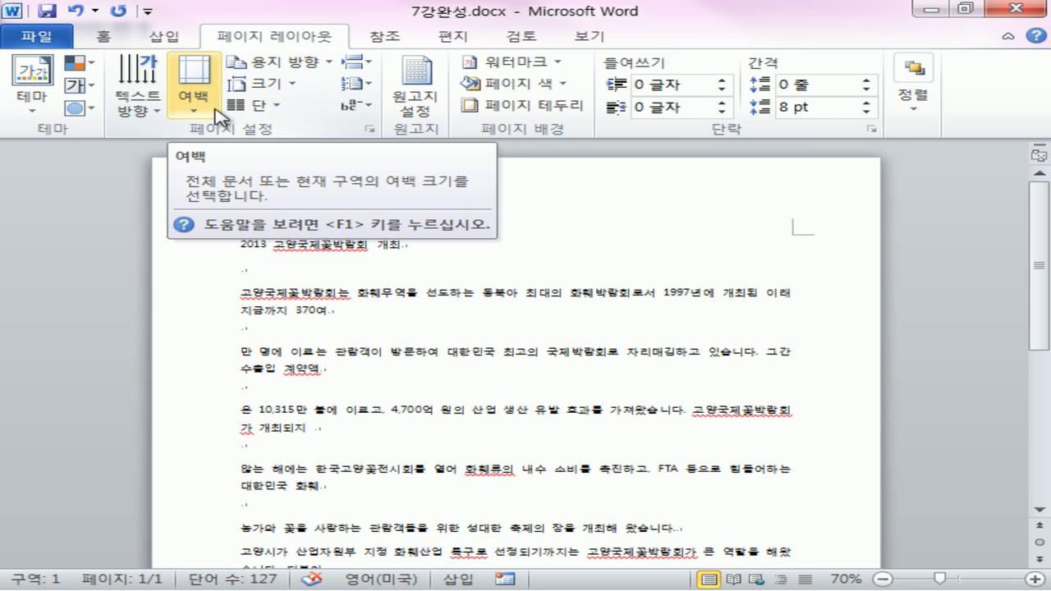
{"action": "left_click", "coordinate": [193, 104]}
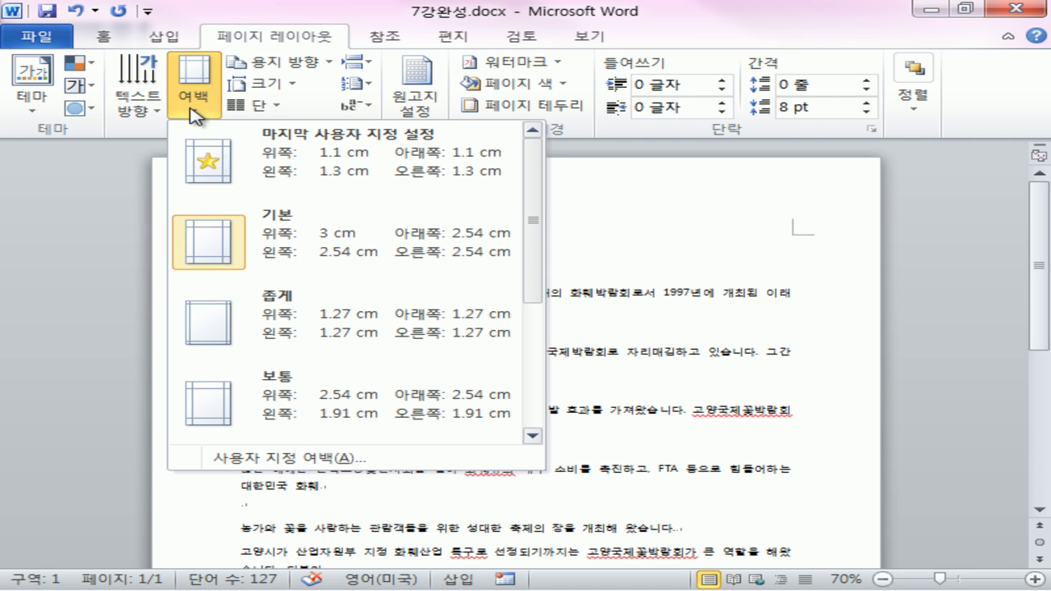
{"action": "left_click", "coordinate": [234, 318]}
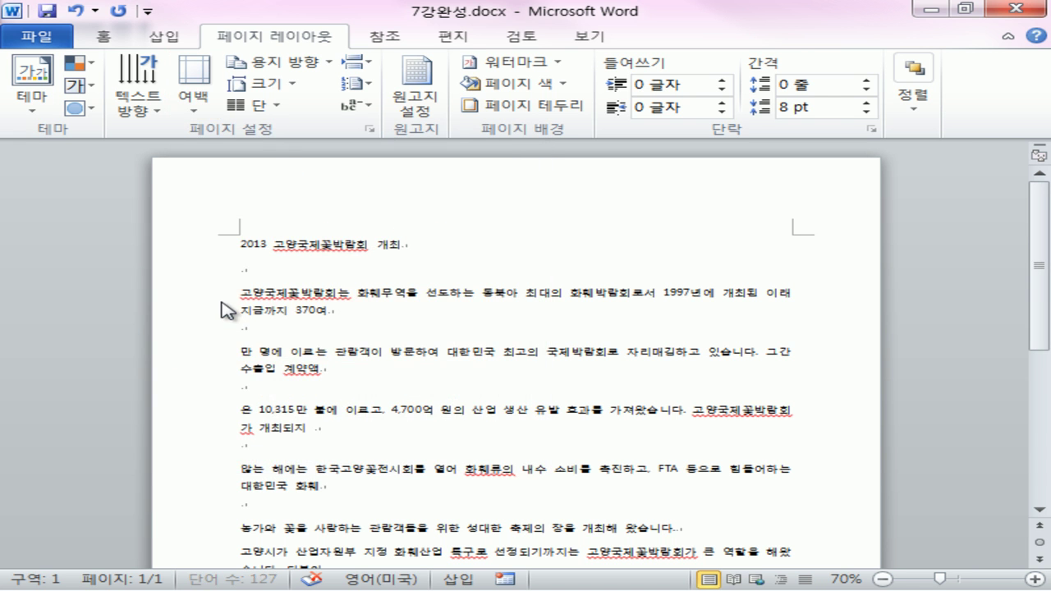
{"action": "left_click", "coordinate": [289, 66]}
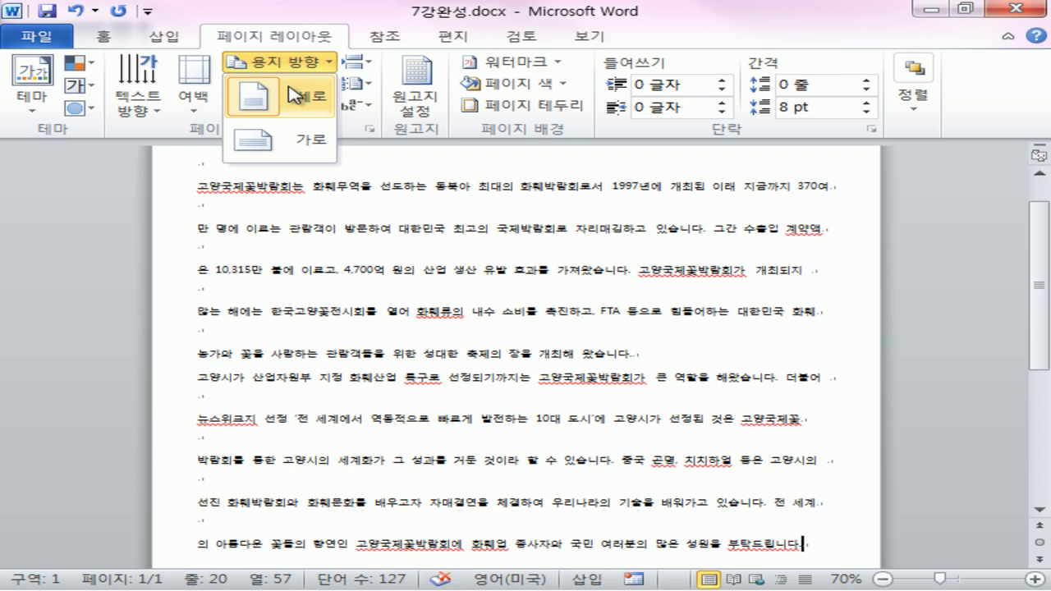
{"action": "left_click", "coordinate": [283, 95]}
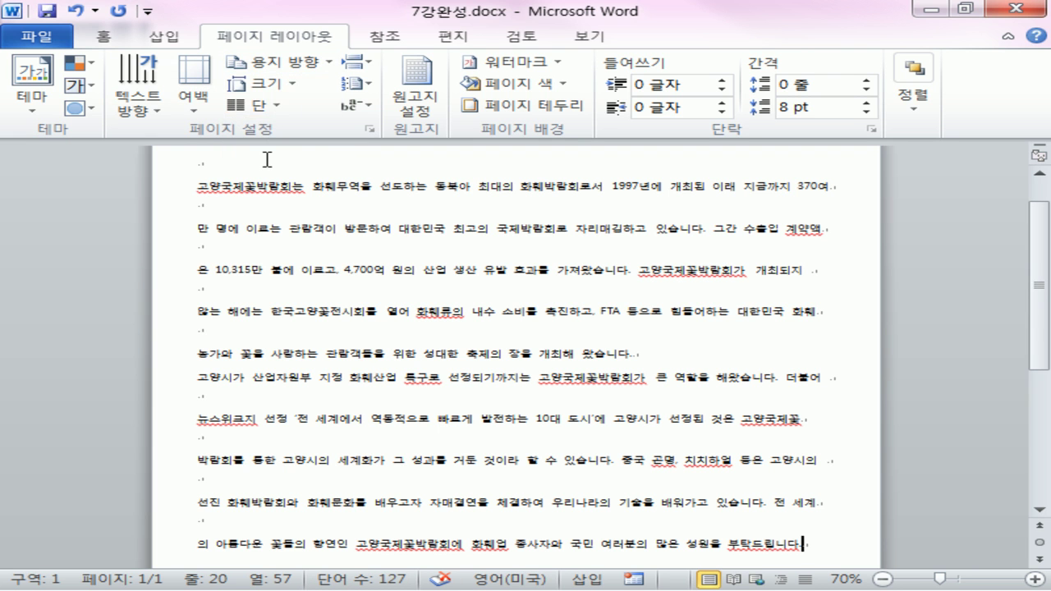
{"action": "left_click", "coordinate": [265, 85]}
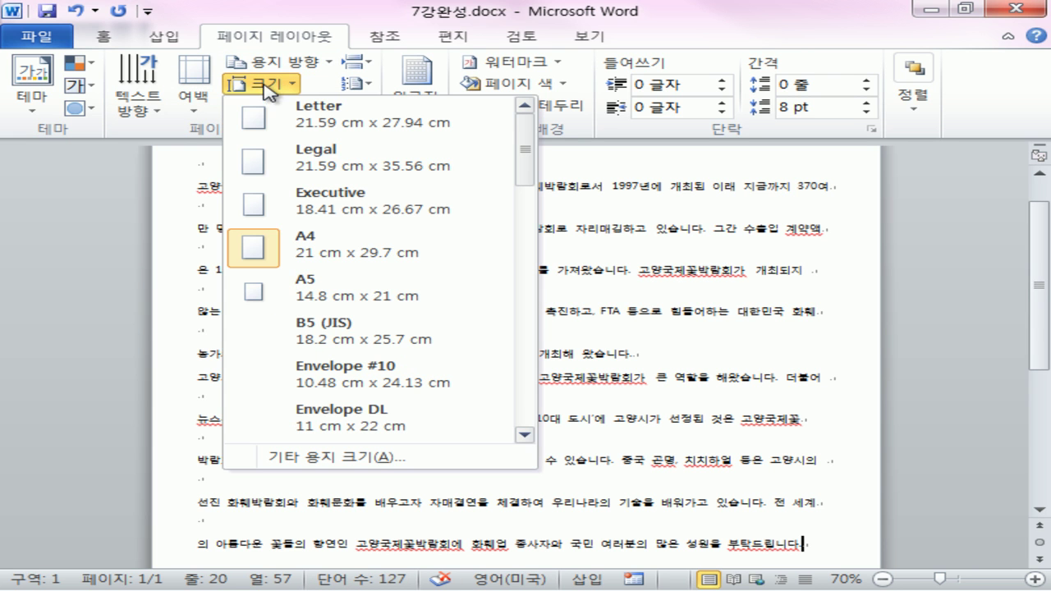
{"action": "left_click", "coordinate": [279, 267]}
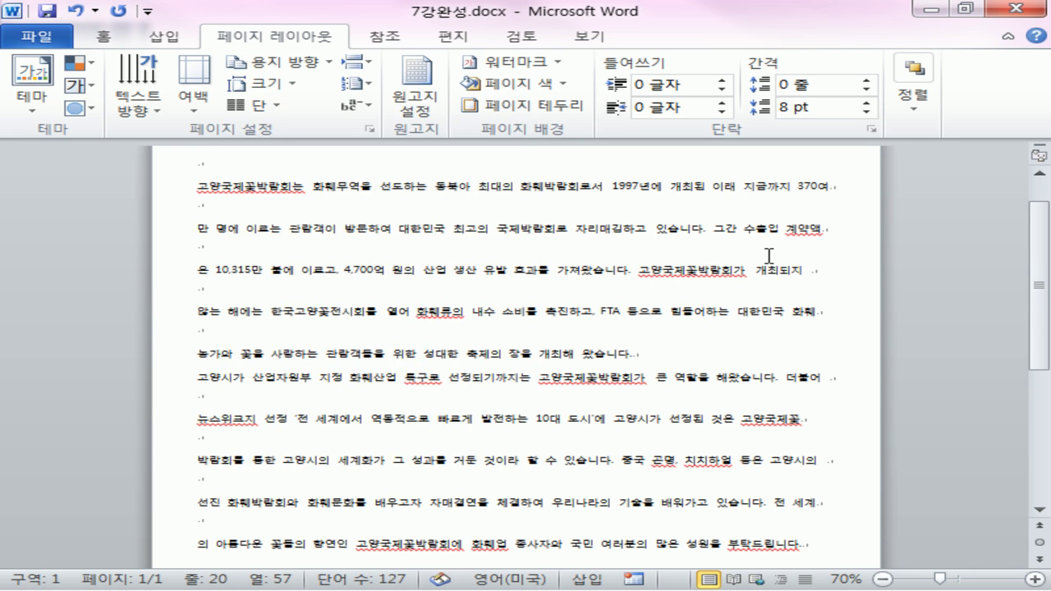
Set the font size of the entire document text to 12.
{"action": "triple_click", "coordinate": [166, 219]}
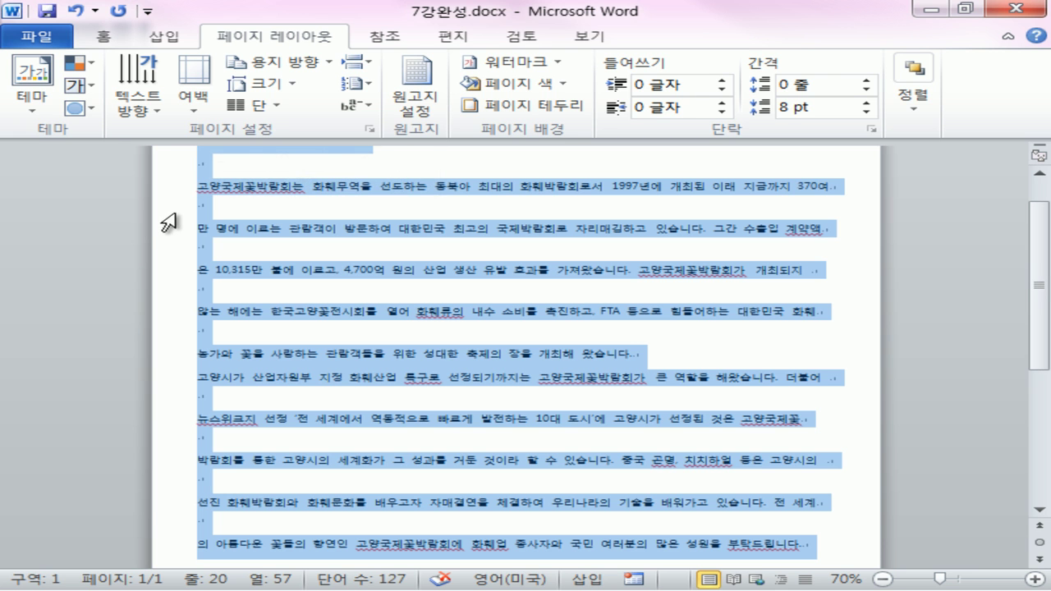
{"action": "left_click", "coordinate": [97, 36]}
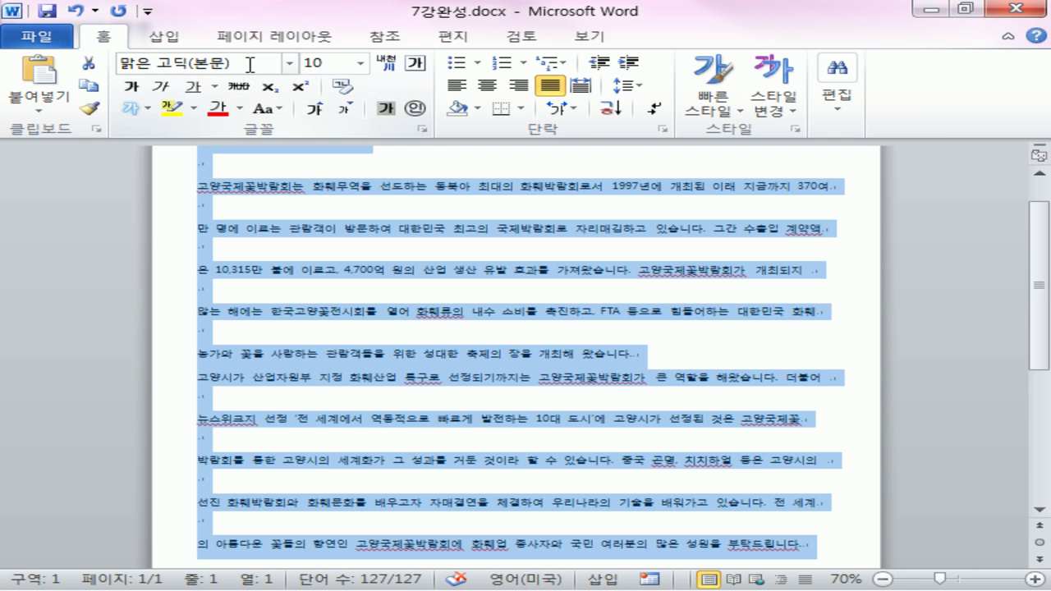
{"action": "left_click", "coordinate": [360, 64]}
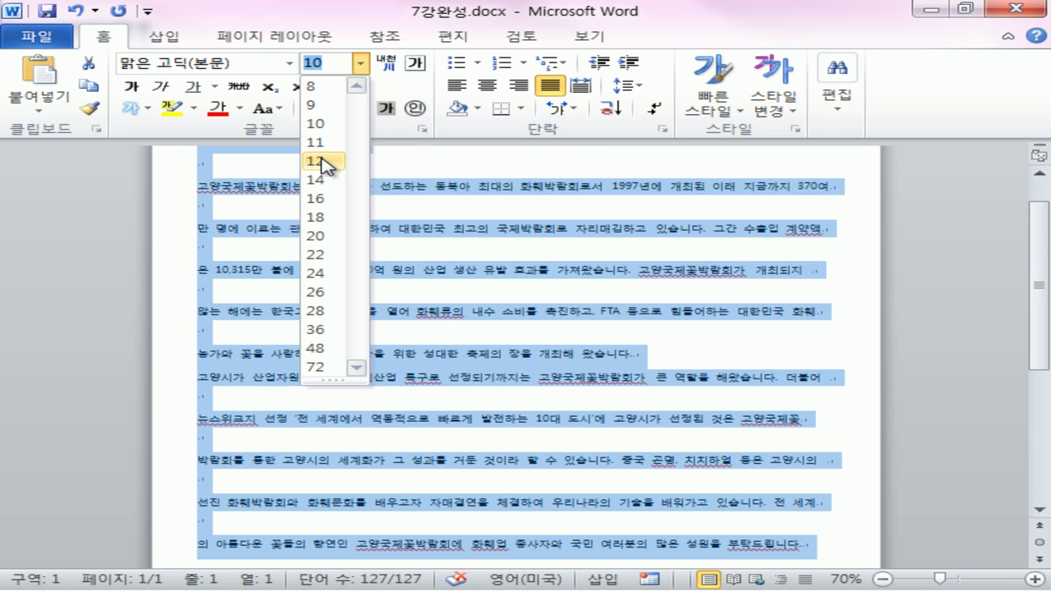
{"action": "left_click", "coordinate": [320, 161]}
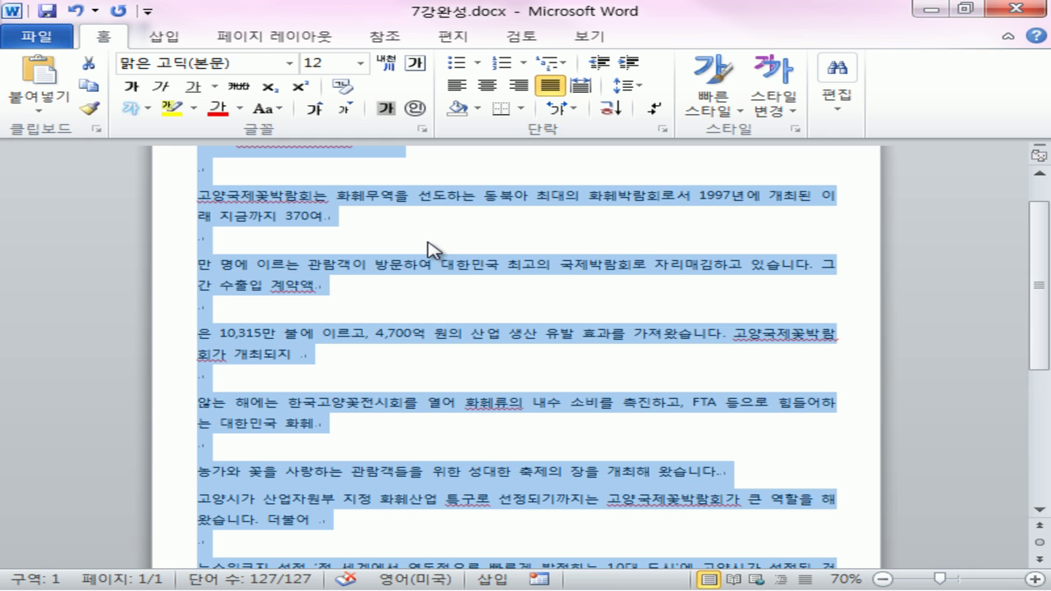
{"action": "left_click", "coordinate": [431, 248]}
{"action": "scroll", "coordinate": [439, 245], "scroll_direction": "up", "scroll_amount": 2}
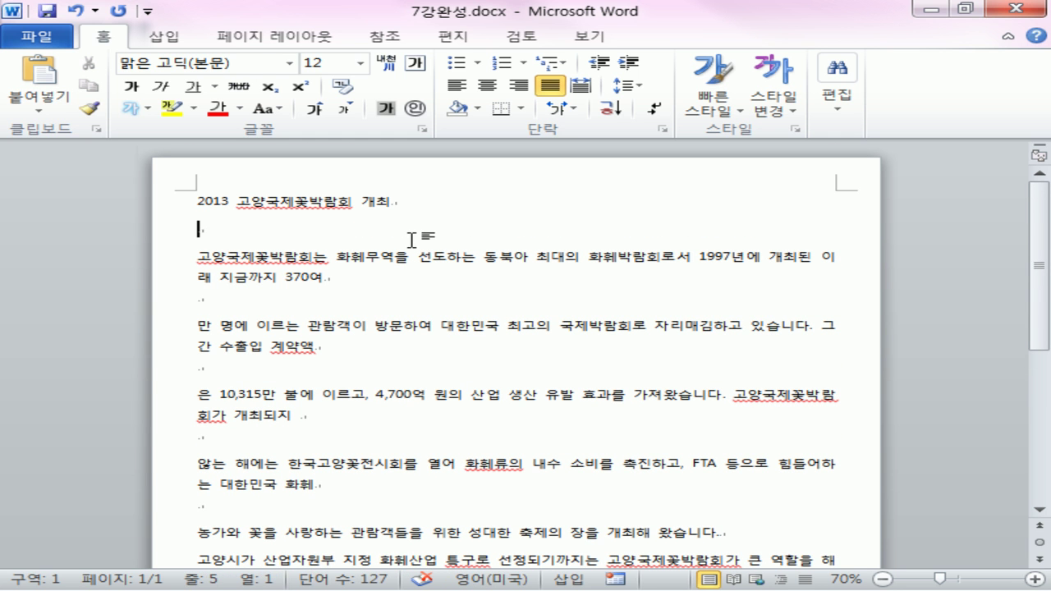
Remove the paragraph breaks after "370여" in the first body paragraph so it joins "만 명에 이르는".
{"action": "left_click", "coordinate": [411, 240]}
{"action": "left_click", "coordinate": [413, 294]}
{"action": "left_click", "coordinate": [405, 280]}
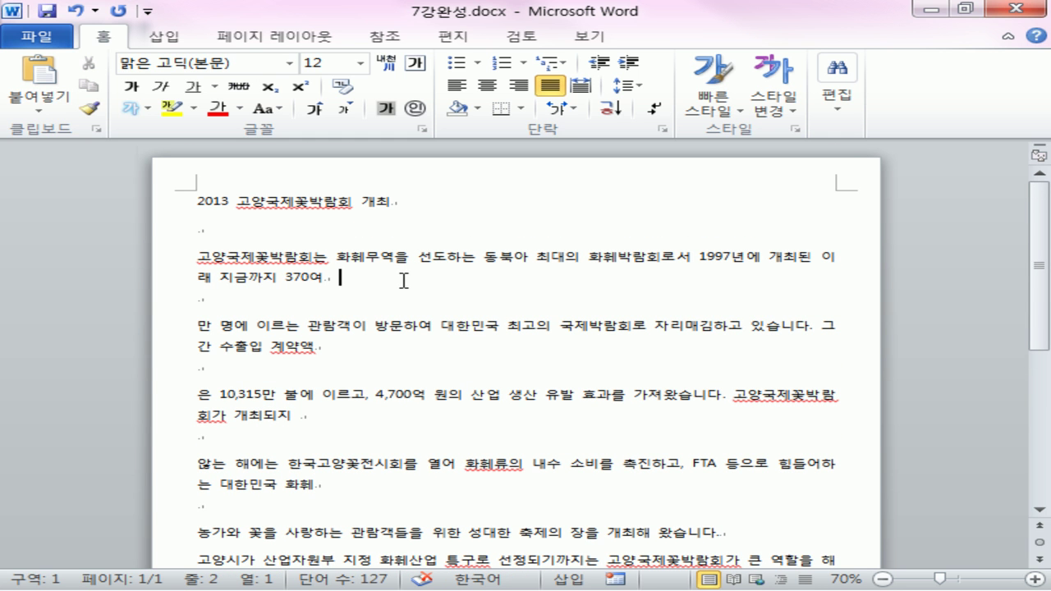
{"action": "left_click", "coordinate": [333, 277]}
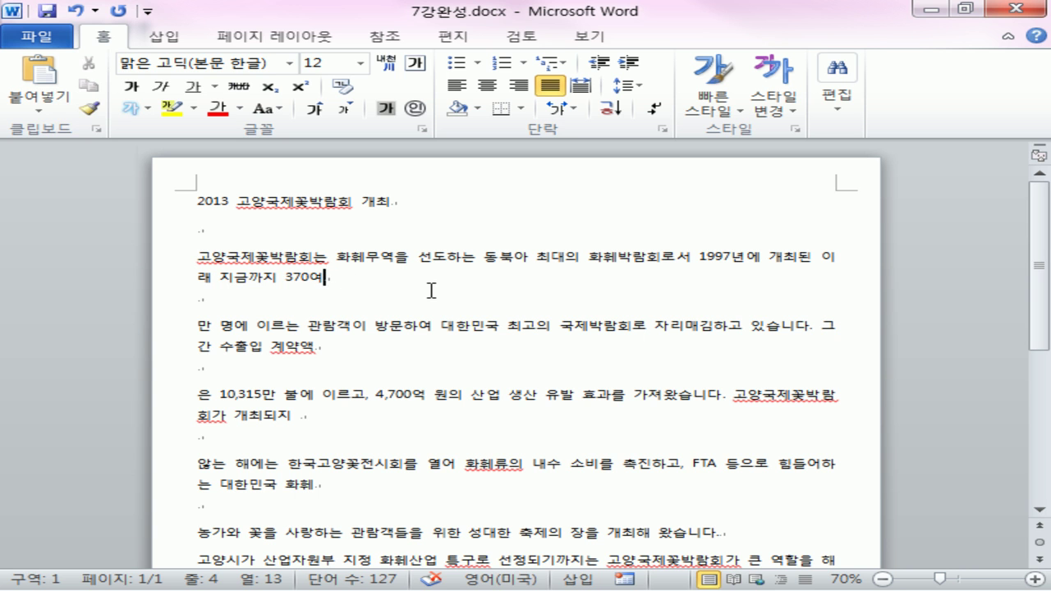
{"action": "key", "text": "Delete"}
{"action": "key", "text": "Delete"}
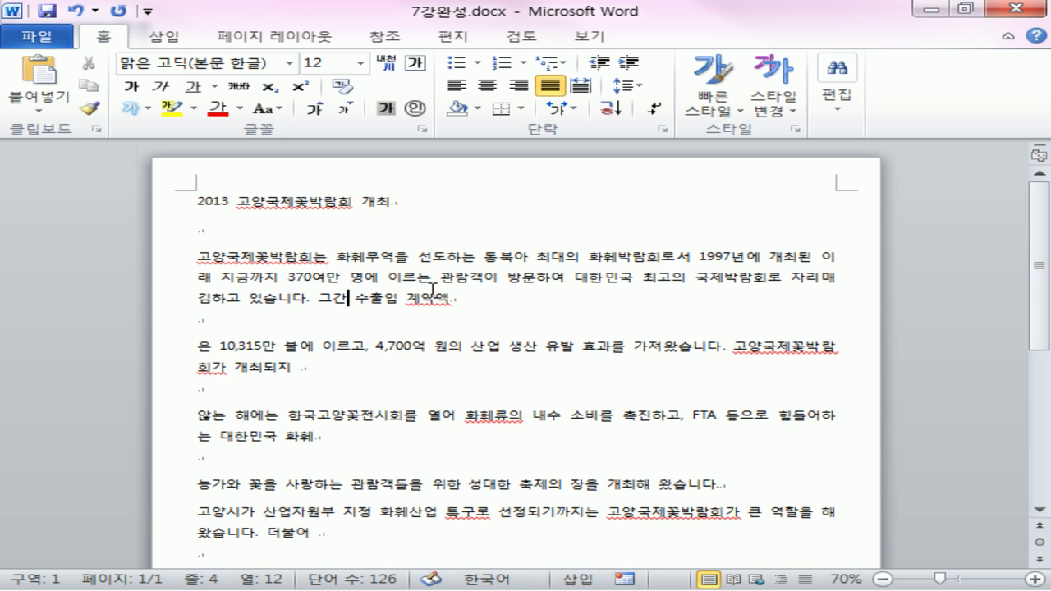
Remove the paragraph breaks after "계약액" and "개최되지" to join the following text to the first body paragraph.
{"action": "key", "text": "Delete"}
{"action": "key", "text": "Delete"}
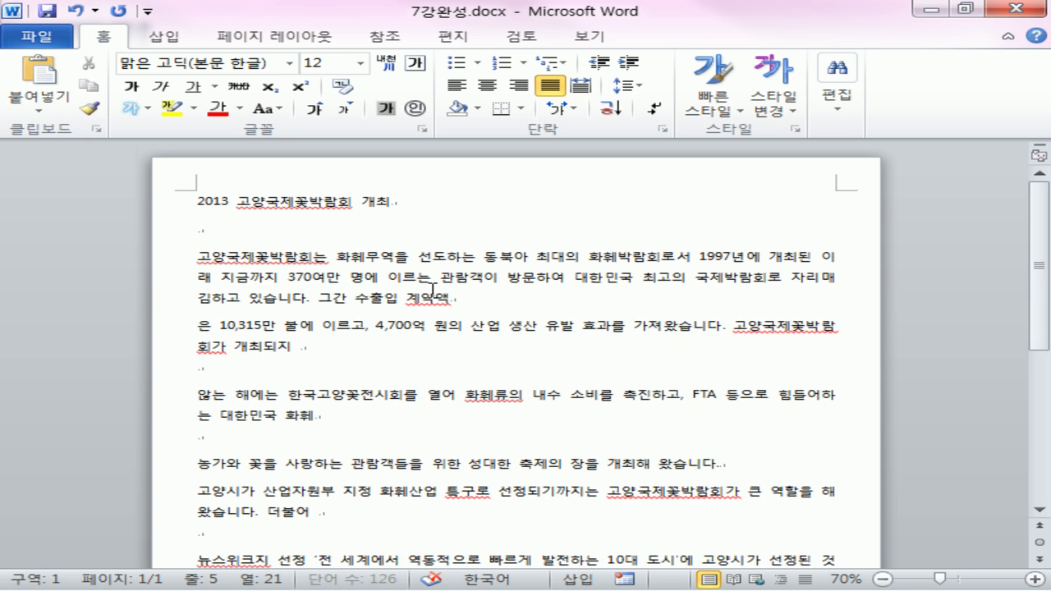
{"action": "key", "text": "Right"}
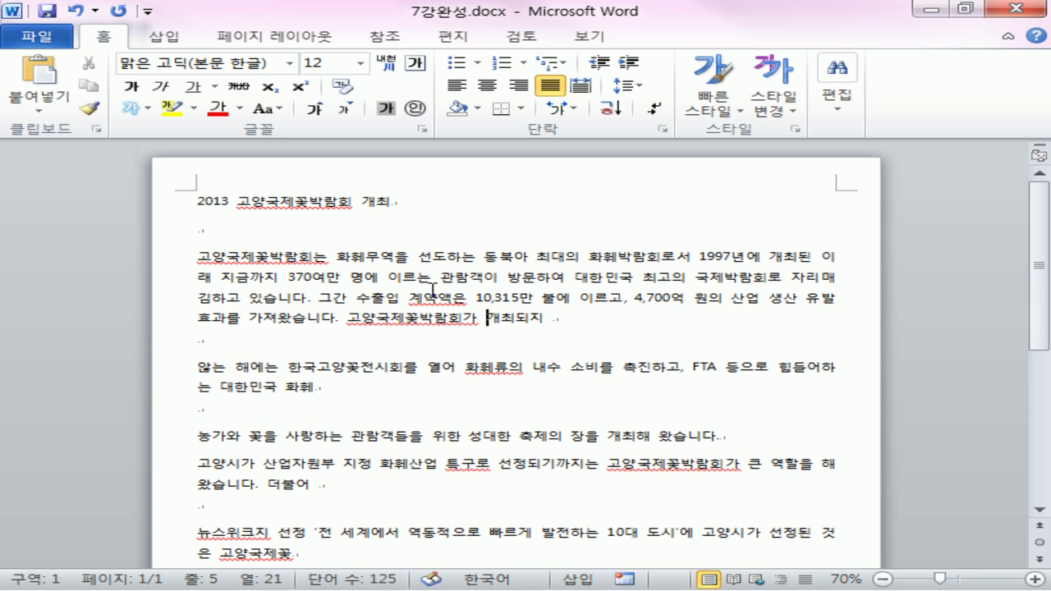
{"action": "key", "text": "Delete"}
{"action": "key", "text": "Delete"}
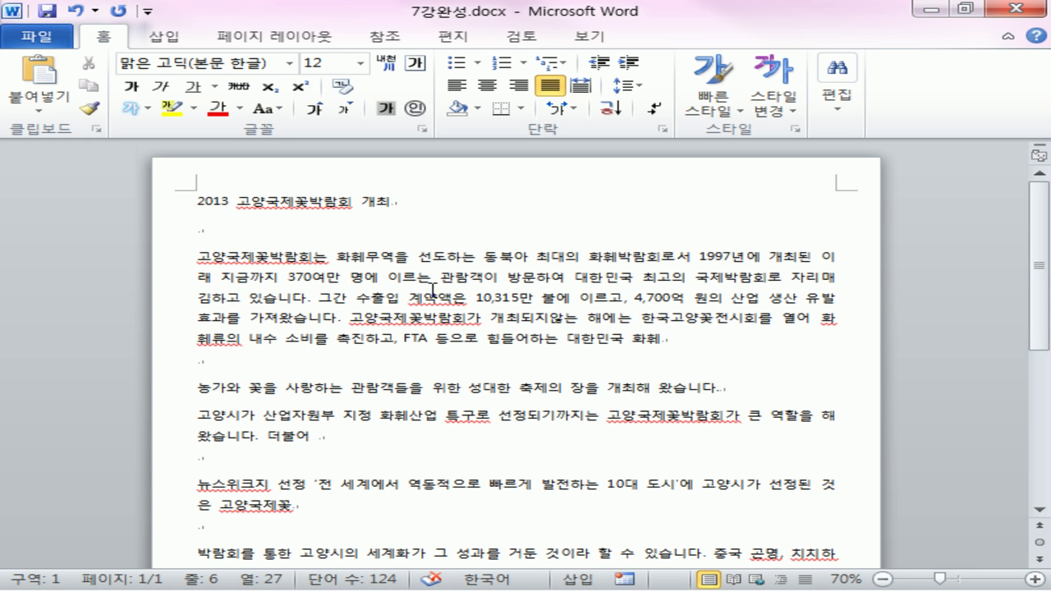
Join "농가와 꽃을" to "대한민국 화훼" by removing the paragraph breaks, with spaces before "않는" and "농가와".
{"action": "key", "text": "Down"}
{"action": "key", "text": "Right"}
{"action": "key", "text": "Right"}
{"action": "key", "text": "Right"}
{"action": "key", "text": "Right"}
{"action": "key", "text": "Right"}
{"action": "key", "text": "Right"}
{"action": "key", "text": "Right"}
{"action": "key", "text": "Right"}
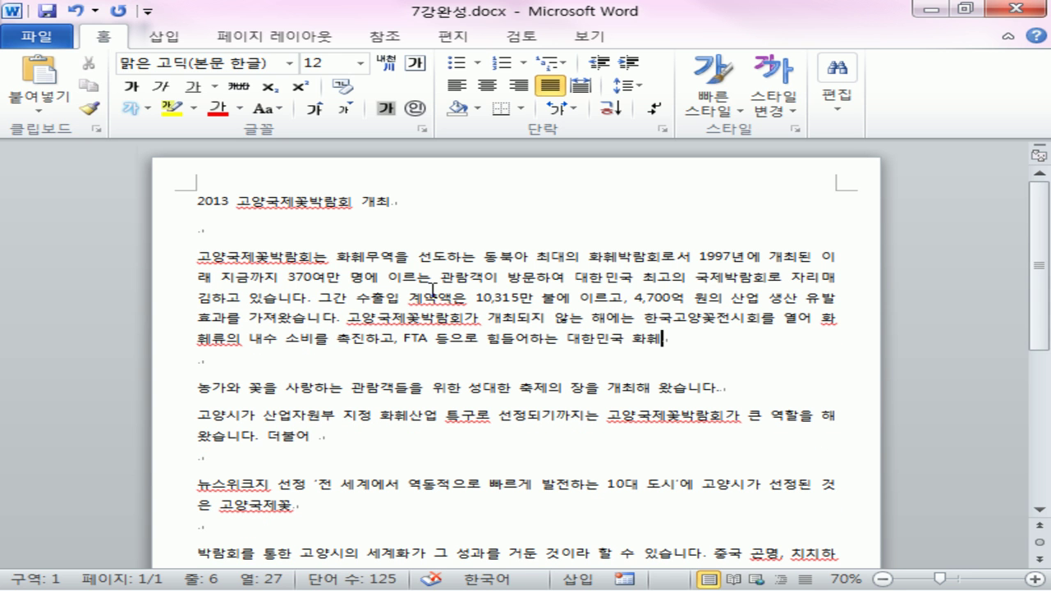
{"action": "key", "text": "Delete"}
{"action": "key", "text": "Delete"}
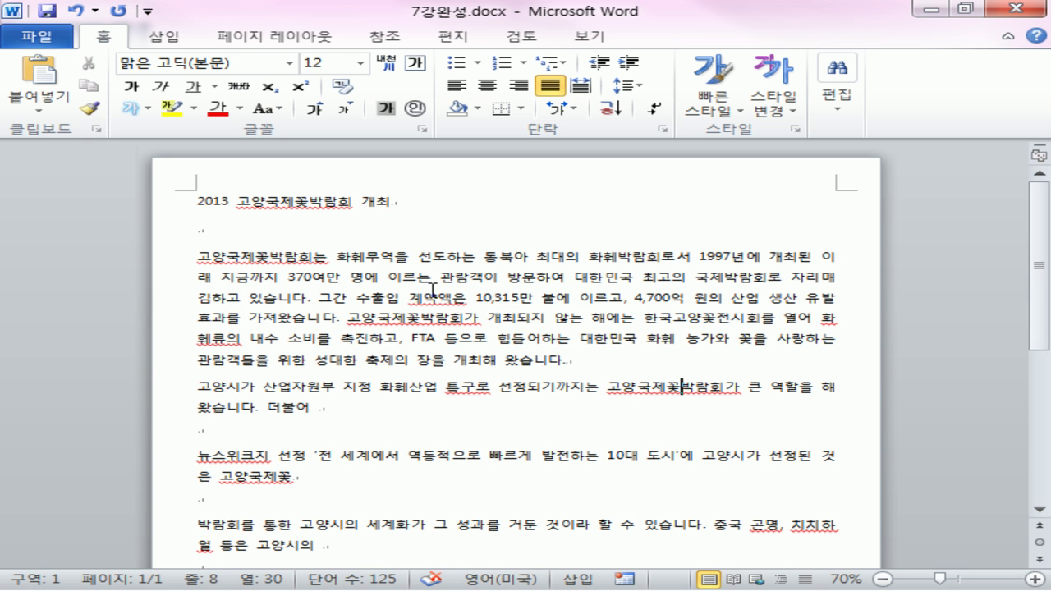
In the second body paragraph, join "더불어" with "뉴스위크지" and "고양국제꽃" with "박람회를" by removing the breaks between them.
{"action": "key", "text": "Down"}
{"action": "key", "text": "Down"}
{"action": "key", "text": "Left"}
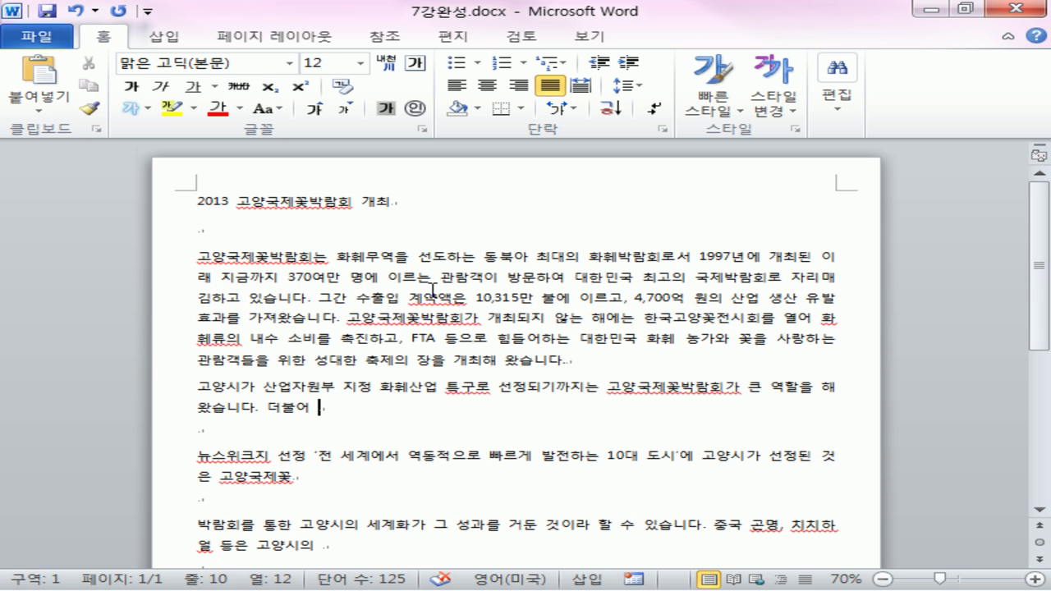
{"action": "key", "text": "Delete"}
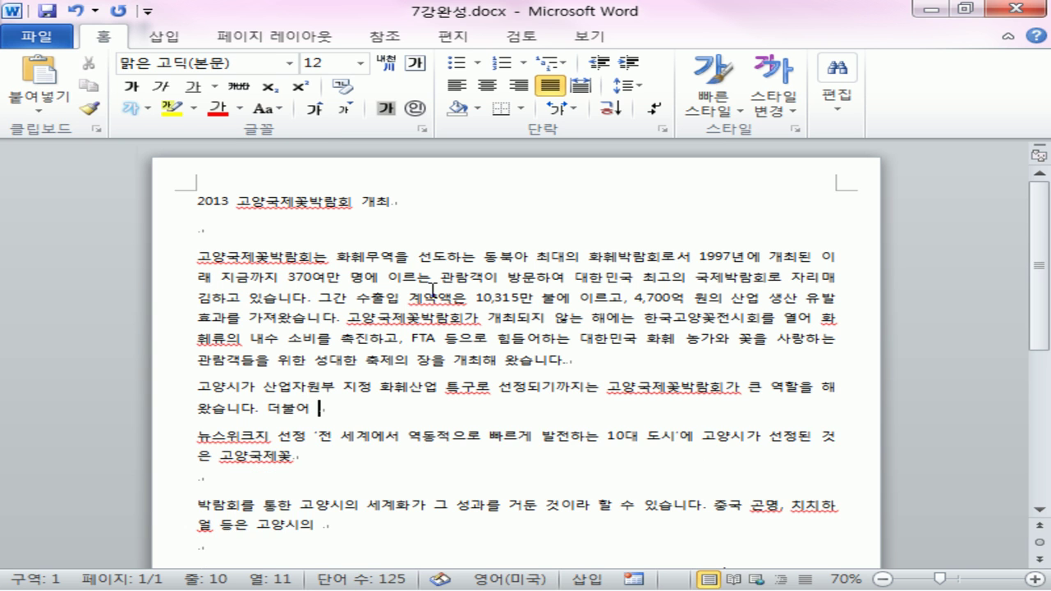
{"action": "key", "text": "Delete"}
{"action": "key", "text": "Right"}
{"action": "key", "text": "Down"}
{"action": "key", "text": "Right"}
{"action": "key", "text": "Right"}
{"action": "key", "text": "Down"}
{"action": "key", "text": "Left"}
{"action": "key", "text": "Delete"}
{"action": "key", "text": "Delete"}
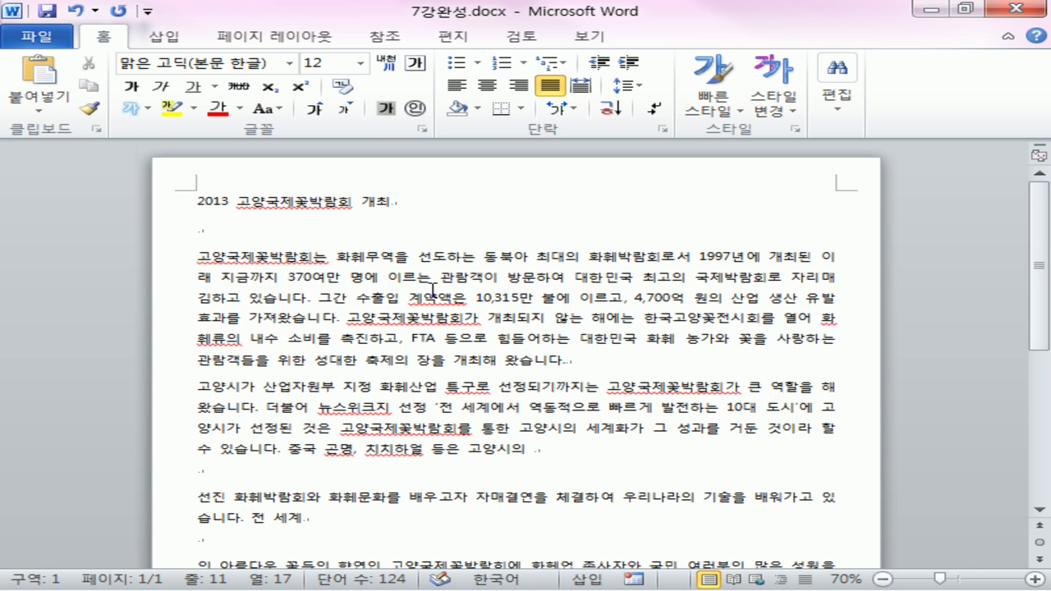
Remove the breaks after "고양시의" and "전 세계" to complete the second body paragraph, keeping a space before "선진".
{"action": "key", "text": "Down"}
{"action": "key", "text": "Right"}
{"action": "key", "text": "Delete"}
{"action": "key", "text": "Delete"}
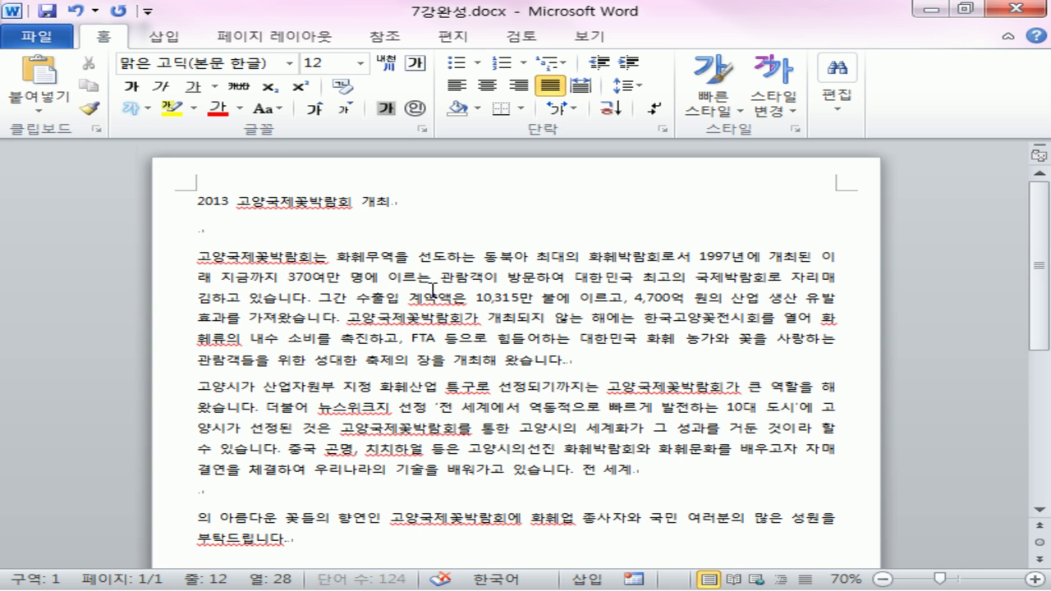
{"action": "key", "text": "Down"}
{"action": "key", "text": "Right"}
{"action": "key", "text": "Right"}
{"action": "key", "text": "Right"}
{"action": "key", "text": "Right"}
{"action": "key", "text": "Right"}
{"action": "key", "text": "Right"}
{"action": "key", "text": "Right"}
{"action": "key", "text": "Right"}
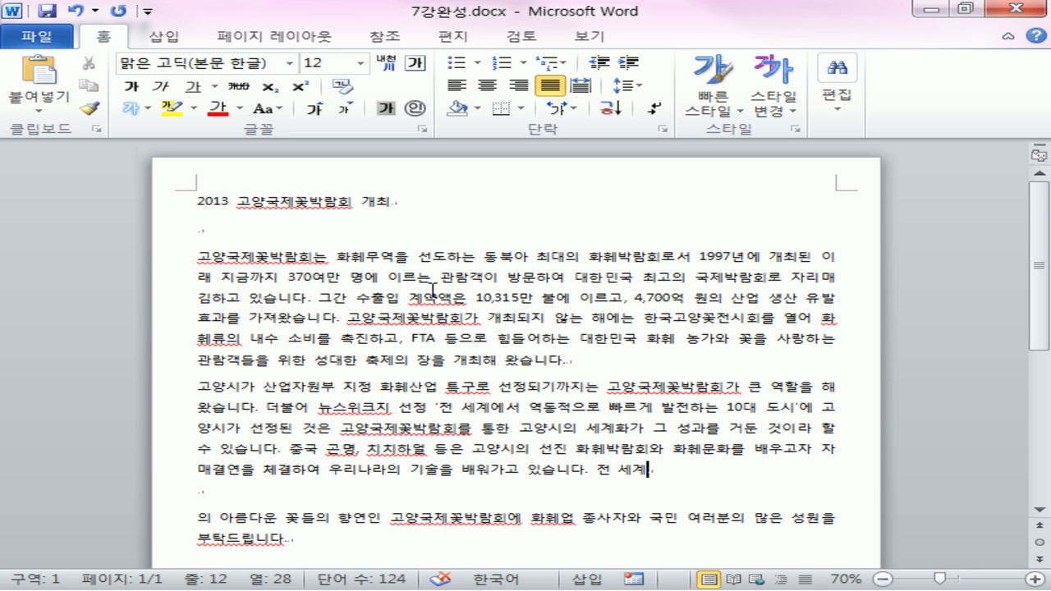
{"action": "key", "text": "Delete"}
{"action": "key", "text": "Delete"}
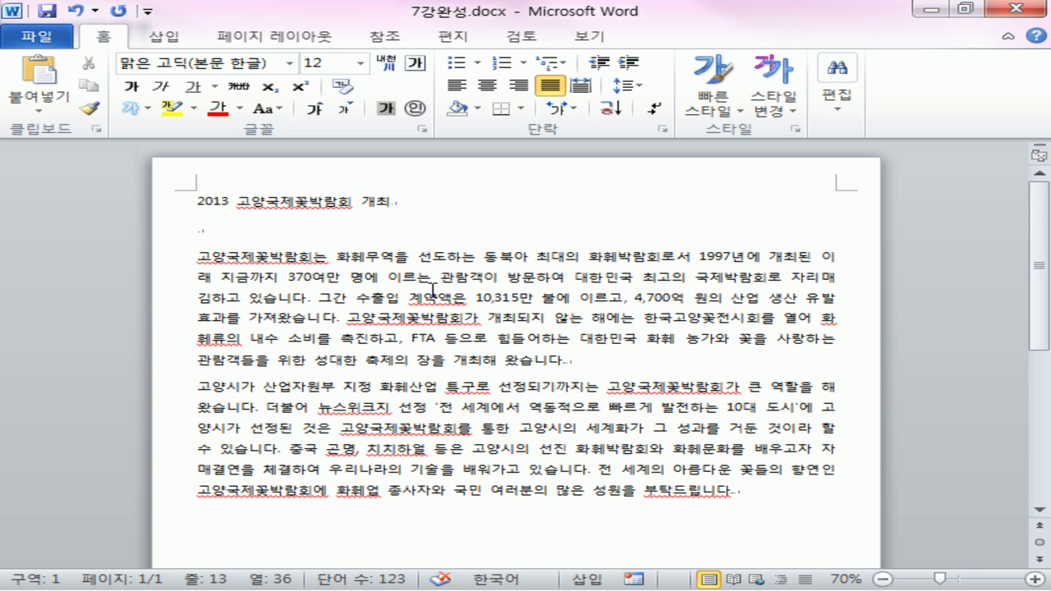
Convert the first "화훼" in the first body paragraph to Hanja 花卉 using the 한글(漢字) input format.
{"action": "key", "text": "Down"}
{"action": "scroll", "coordinate": [433, 290], "scroll_direction": "down", "scroll_amount": 2}
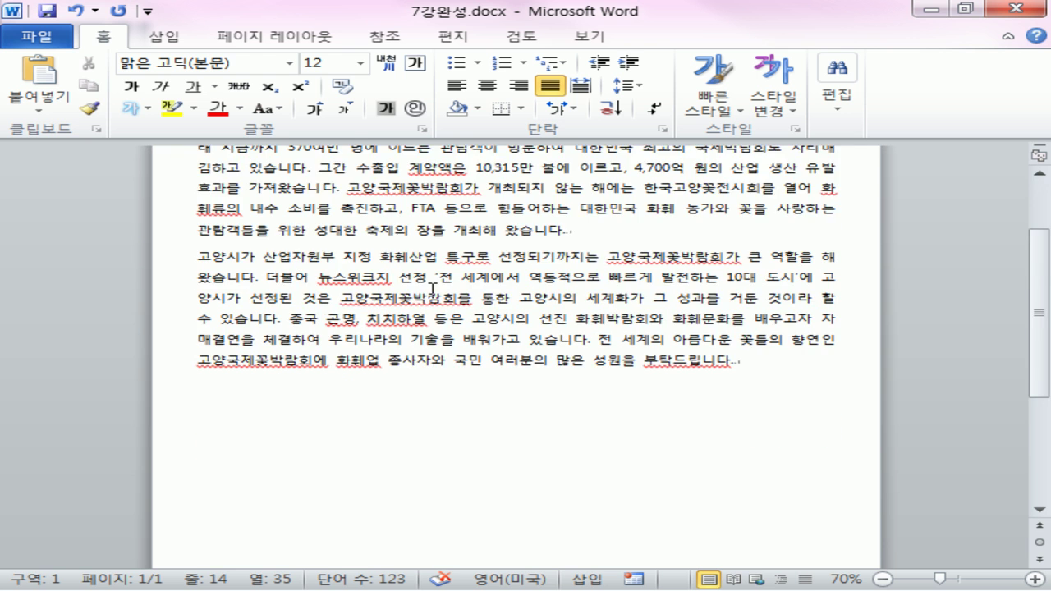
{"action": "scroll", "coordinate": [433, 288], "scroll_direction": "up", "scroll_amount": 1}
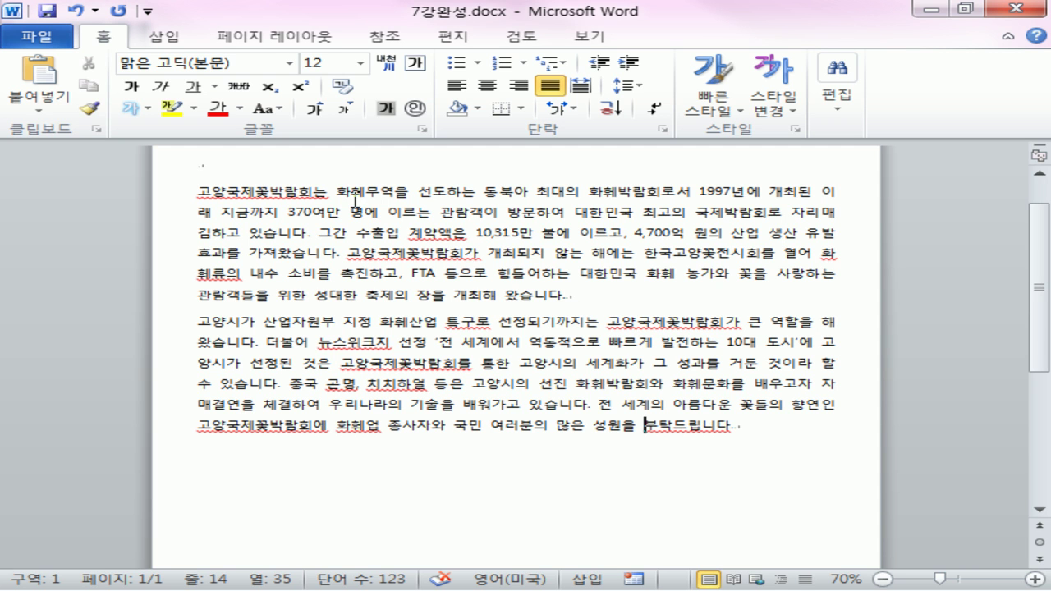
{"action": "left_click_drag", "start_coordinate": [359, 197], "coordinate": [367, 196]}
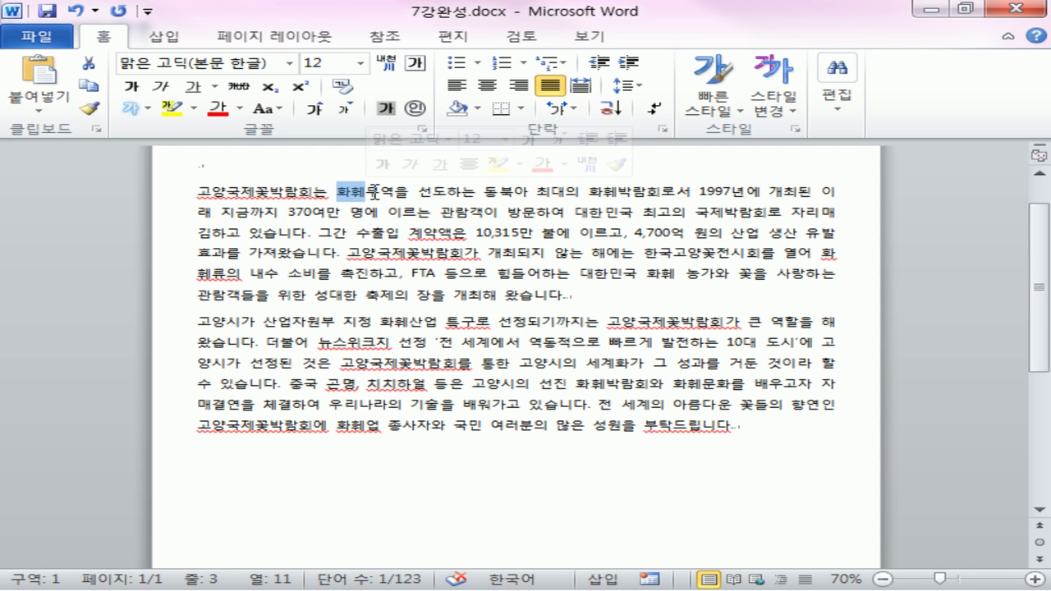
{"action": "left_click", "coordinate": [1036, 580]}
{"action": "left_click", "coordinate": [1036, 580]}
{"action": "left_click", "coordinate": [1036, 580]}
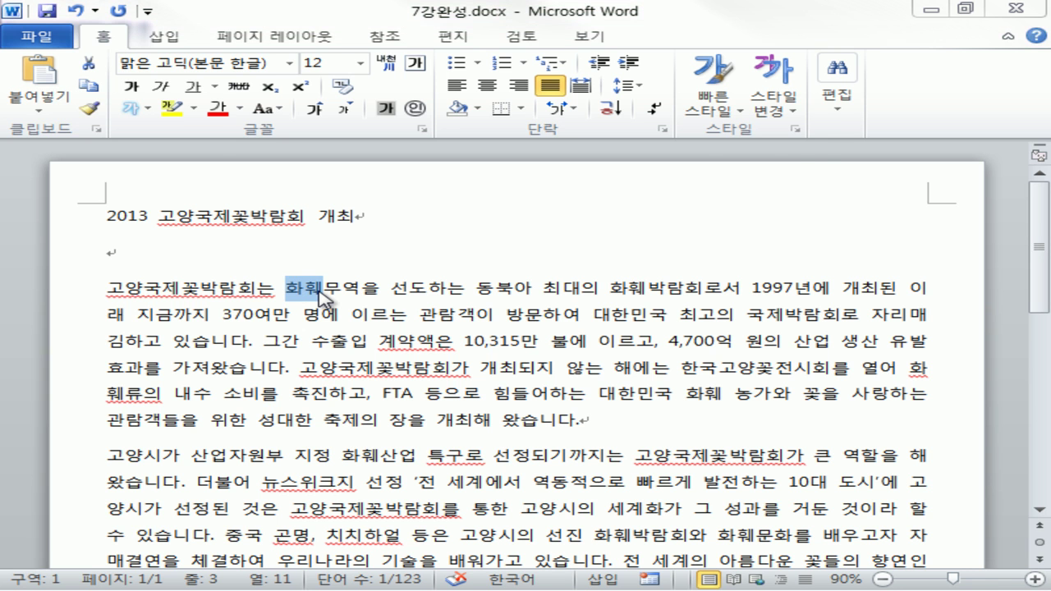
{"action": "key", "text": "Hangul_Hanja"}
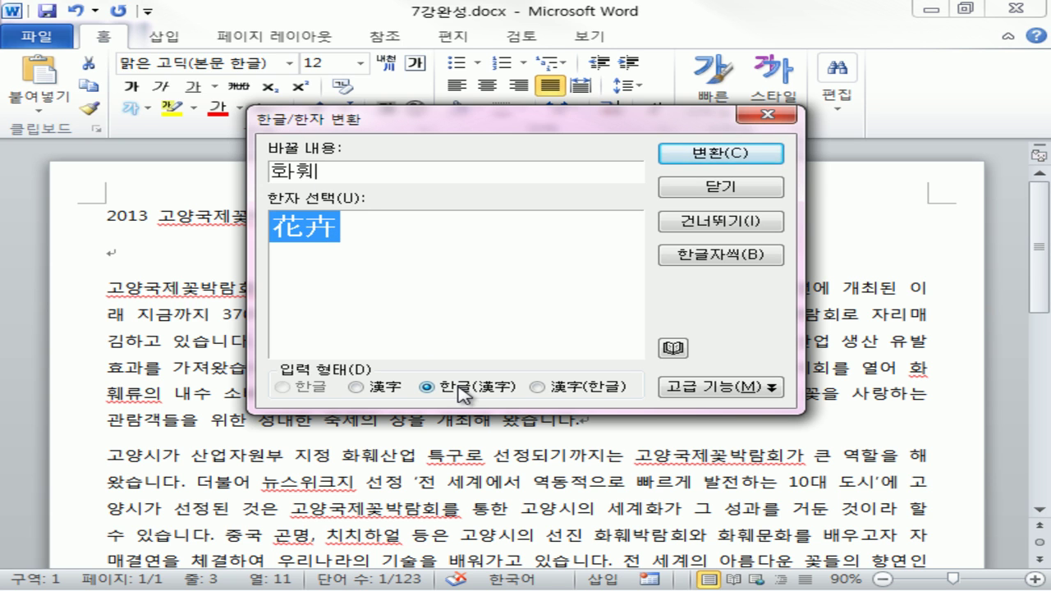
{"action": "left_click", "coordinate": [684, 163]}
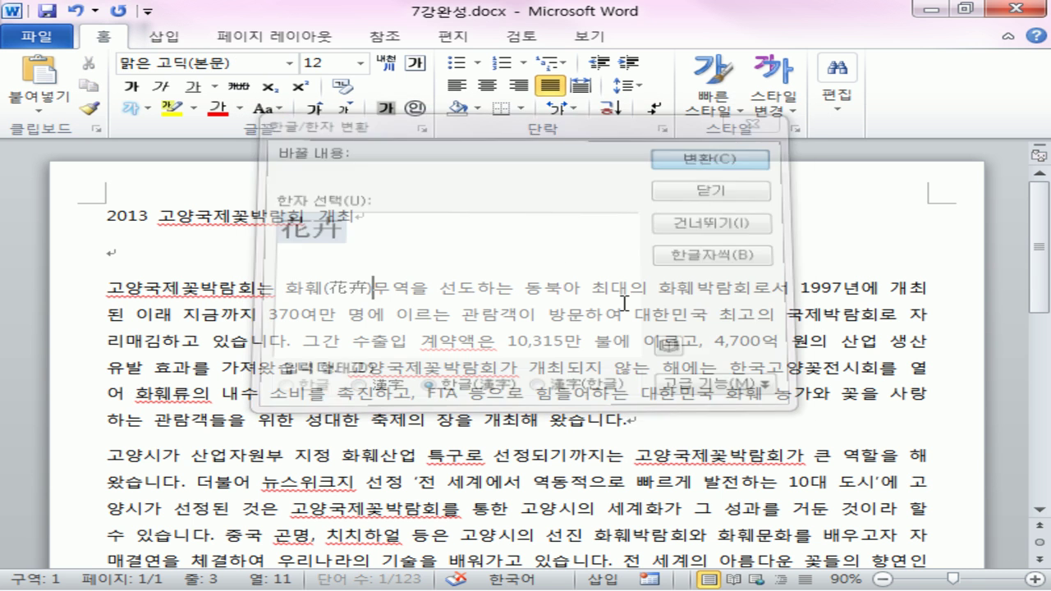
Convert "성원" in the last line of the second body paragraph to Hanja 聲援 using the 한글(漢字) input format.
{"action": "left_click_drag", "start_coordinate": [716, 492], "coordinate": [713, 508]}
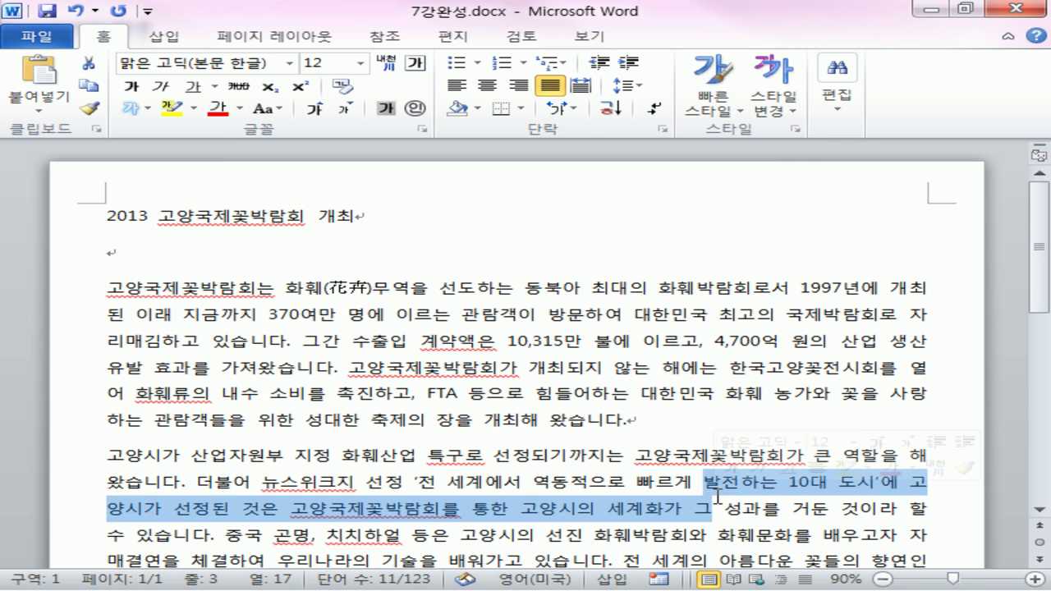
{"action": "scroll", "coordinate": [693, 534], "scroll_direction": "down", "scroll_amount": 1}
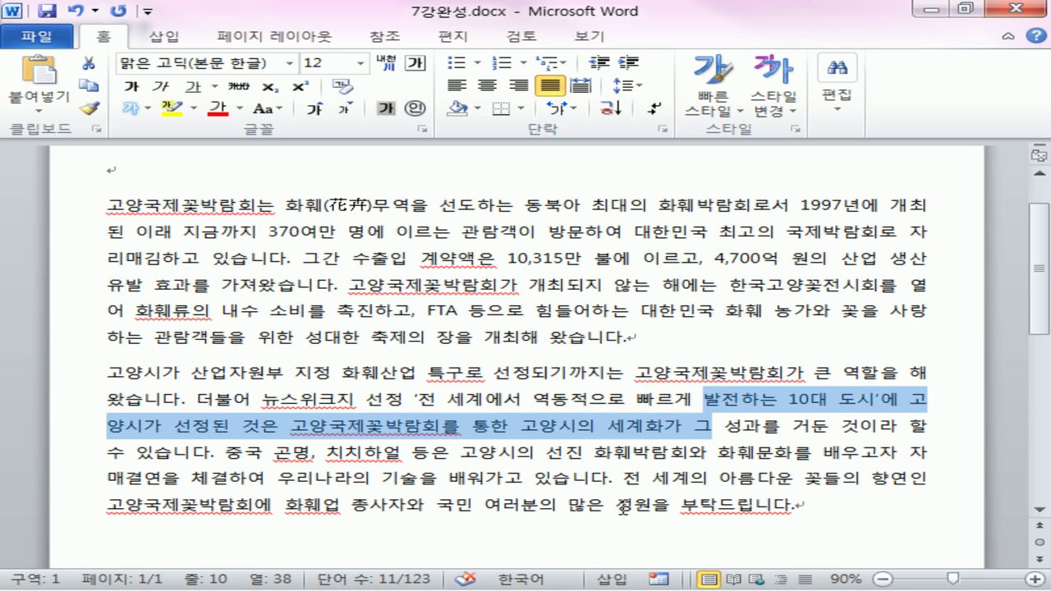
{"action": "left_click_drag", "start_coordinate": [616, 506], "coordinate": [654, 513]}
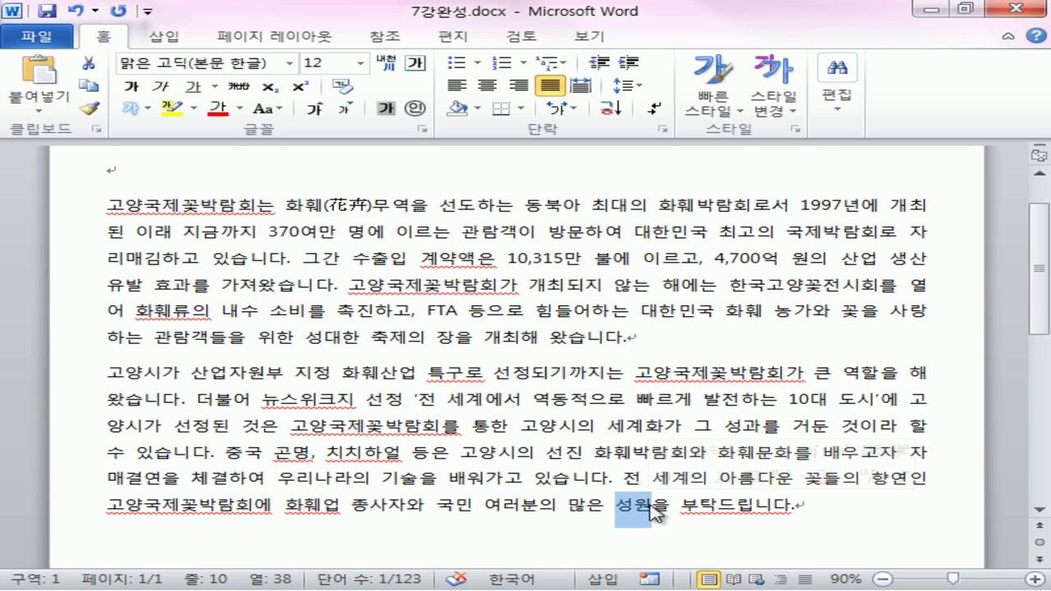
{"action": "key", "text": "Hangul_Hanja"}
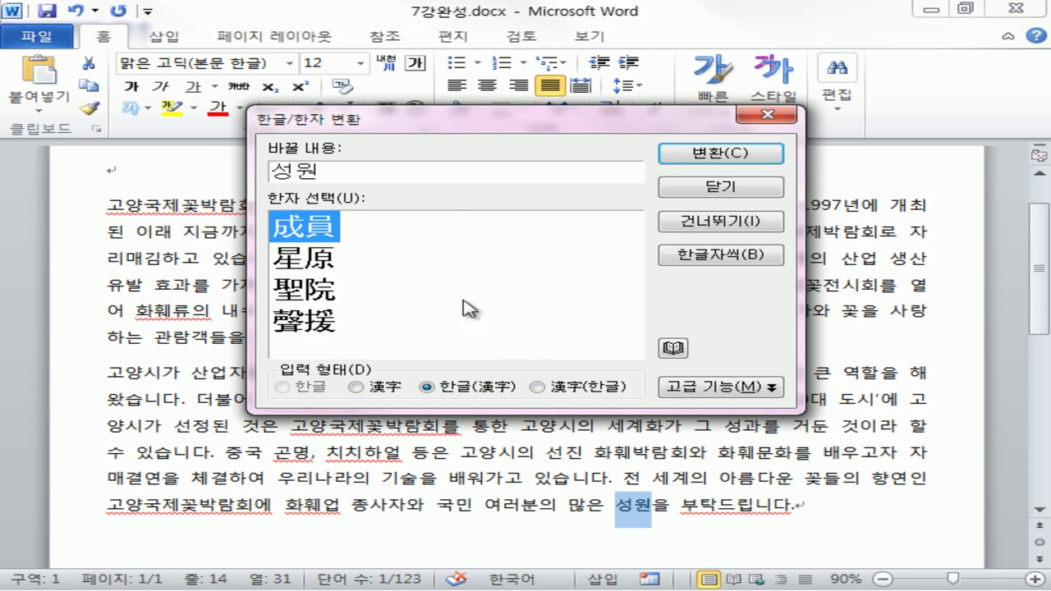
{"action": "left_click", "coordinate": [439, 280]}
{"action": "left_click", "coordinate": [282, 330]}
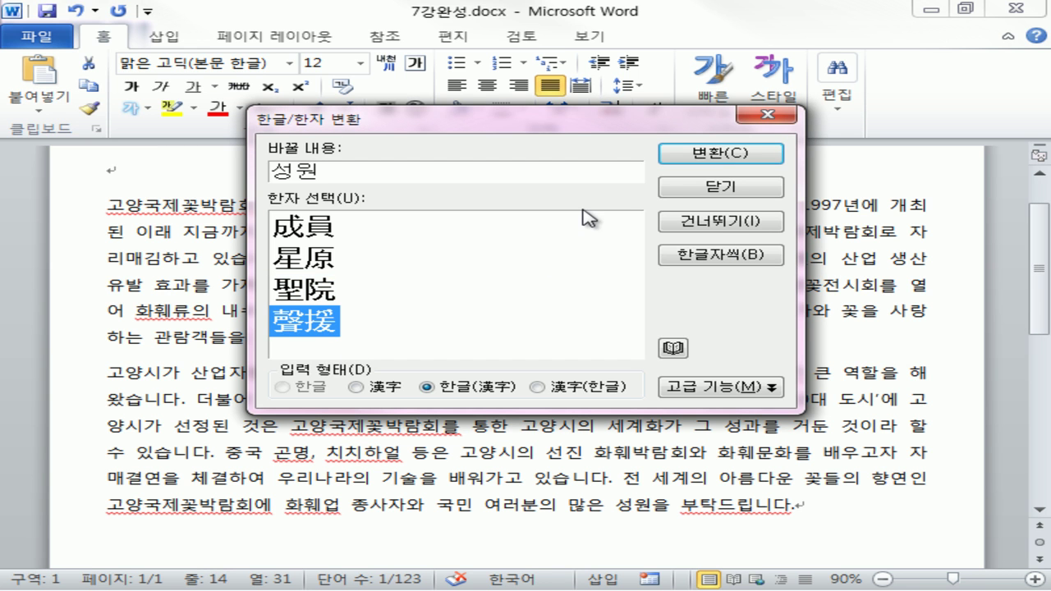
{"action": "left_click", "coordinate": [687, 156]}
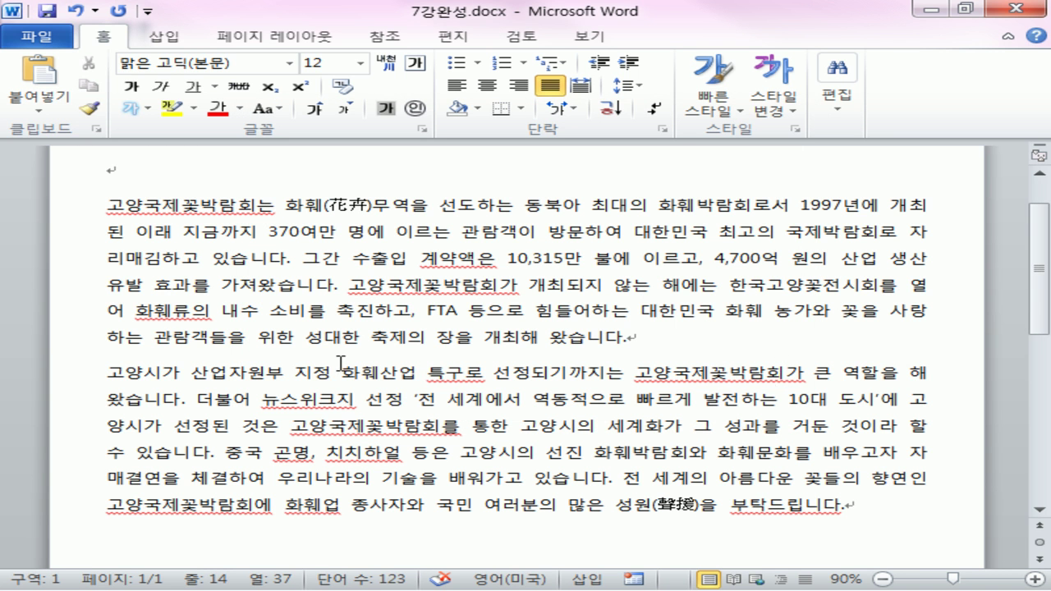
Set the font of the entire document to 바탕 at 11 pt.
{"action": "scroll", "coordinate": [74, 324], "scroll_direction": "up", "scroll_amount": 1}
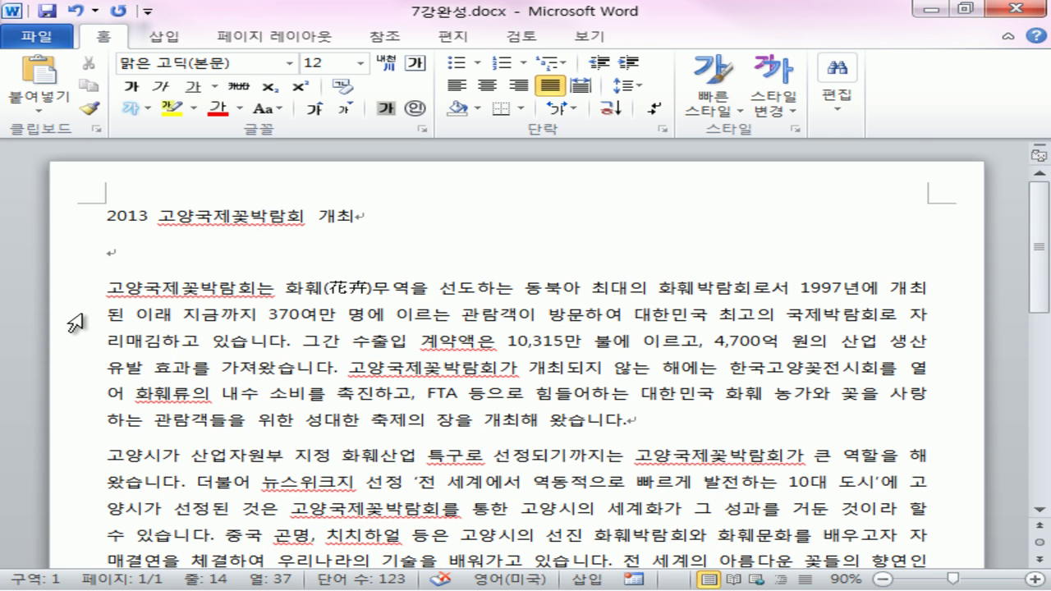
{"action": "triple_click", "coordinate": [74, 324]}
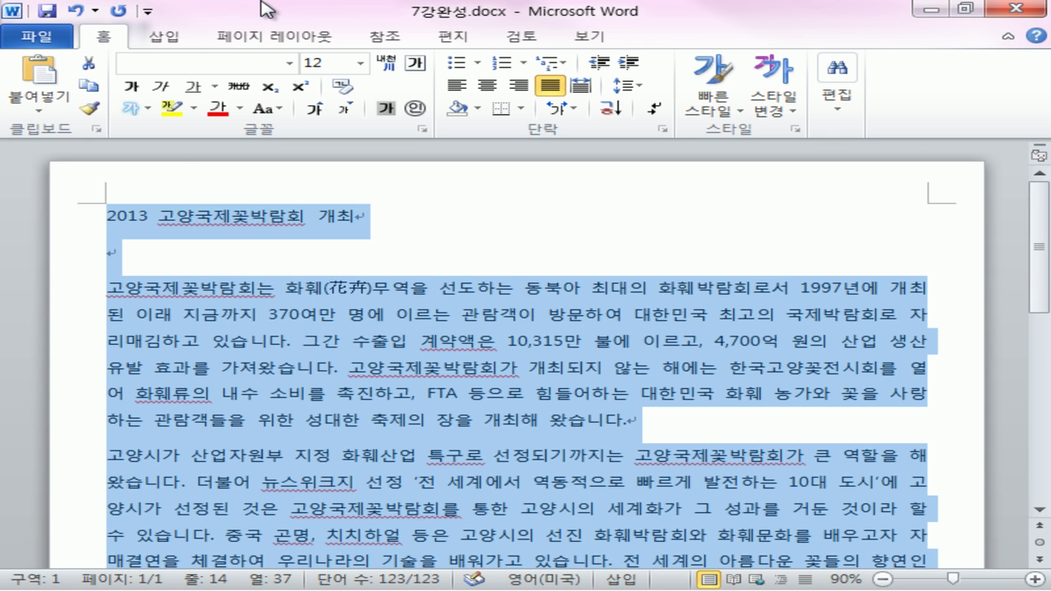
{"action": "left_click", "coordinate": [290, 63]}
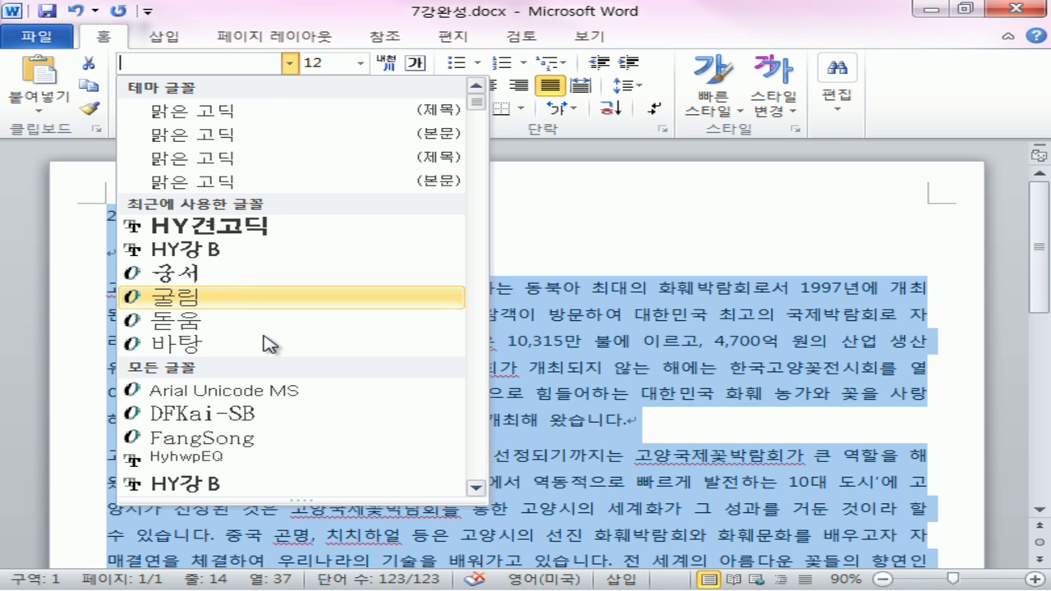
{"action": "left_click", "coordinate": [266, 346]}
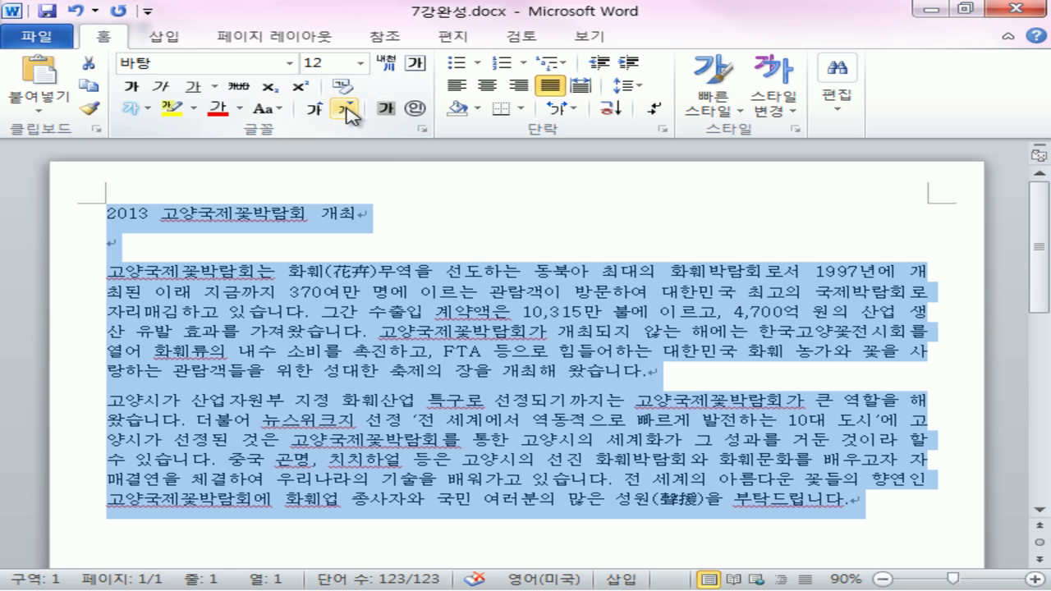
{"action": "key", "text": "ctrl+bracketleft"}
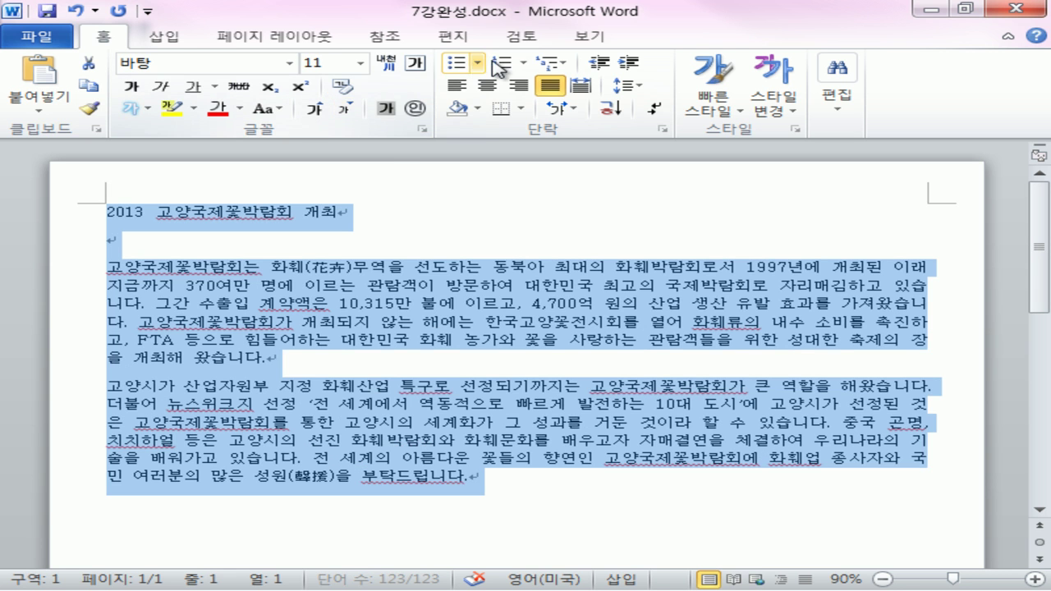
Set the line spacing of the entire document to 1.5.
{"action": "left_click", "coordinate": [622, 93]}
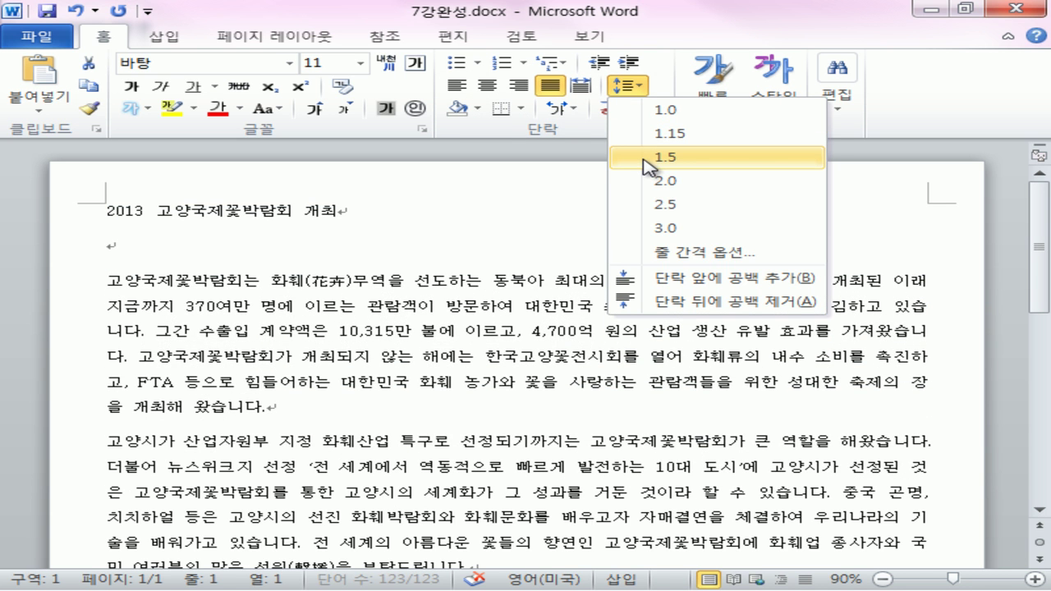
{"action": "left_click", "coordinate": [649, 164]}
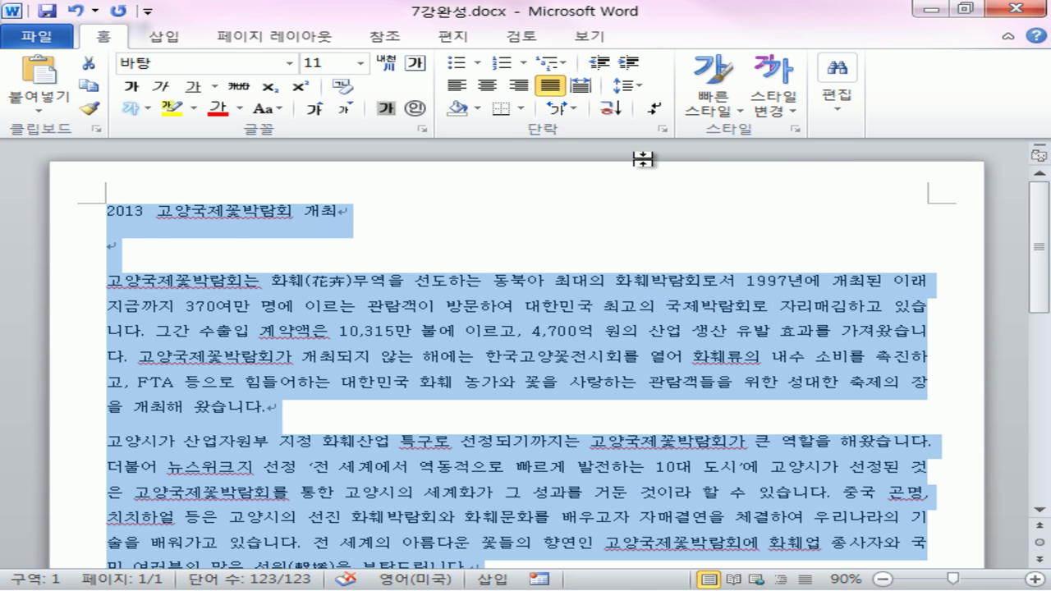
{"action": "left_click", "coordinate": [644, 160]}
Start a new paragraph style from the title line "2013 고양국제꽃박람회 개최" and name it 제목강조.
{"action": "left_click", "coordinate": [75, 219]}
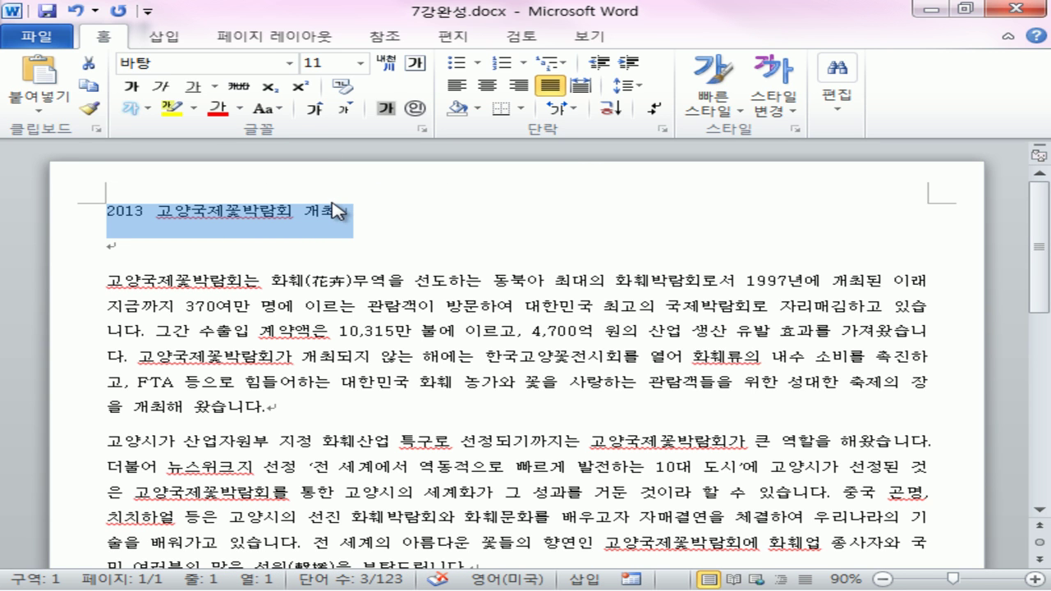
{"action": "left_click", "coordinate": [795, 129]}
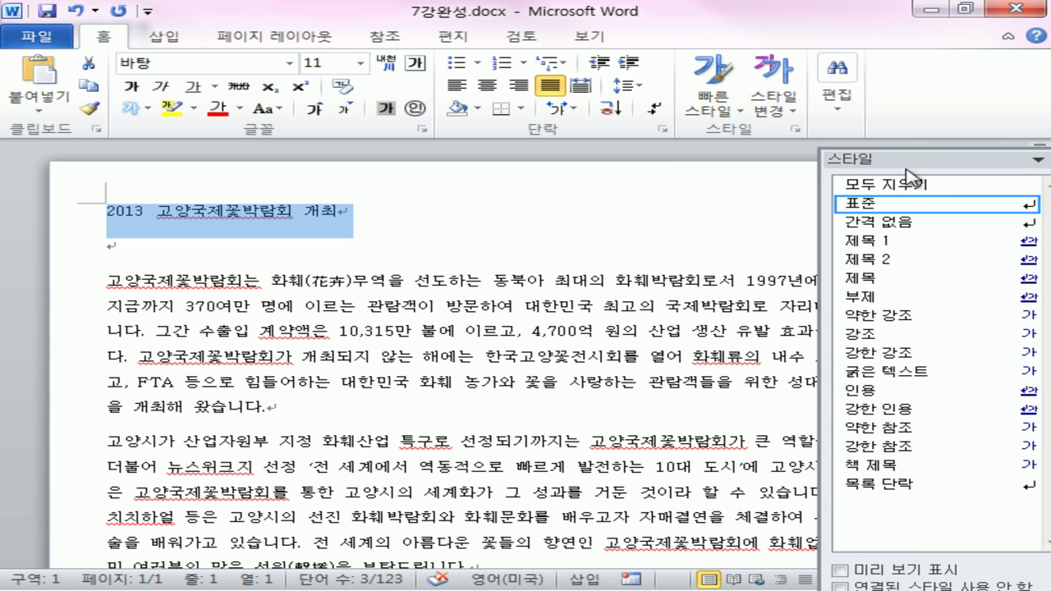
{"action": "left_click_drag", "start_coordinate": [913, 159], "coordinate": [873, 74]}
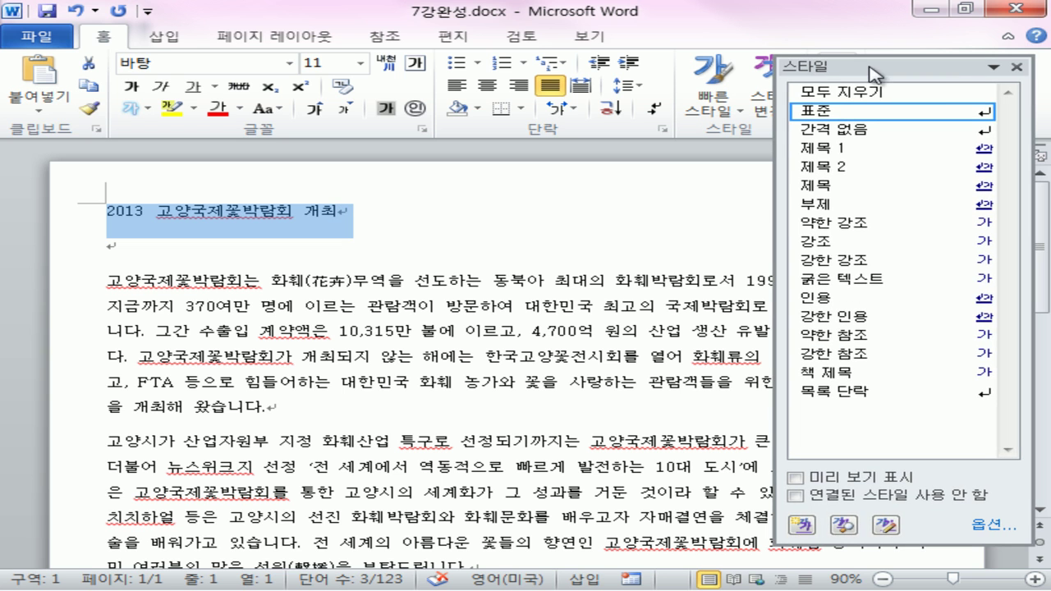
{"action": "left_click", "coordinate": [802, 526]}
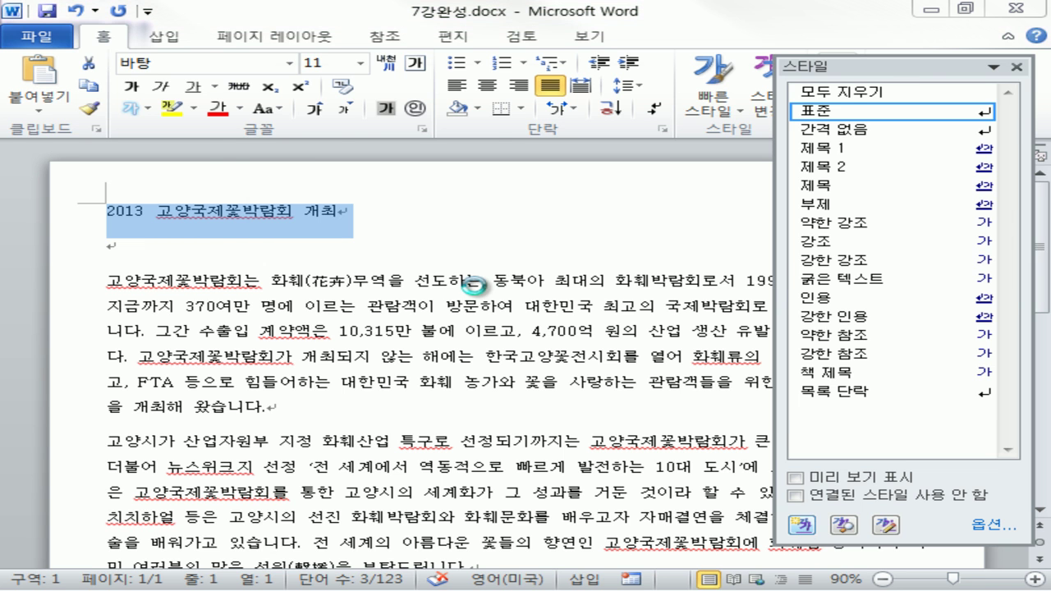
{"action": "type", "text": "ㅈ"}
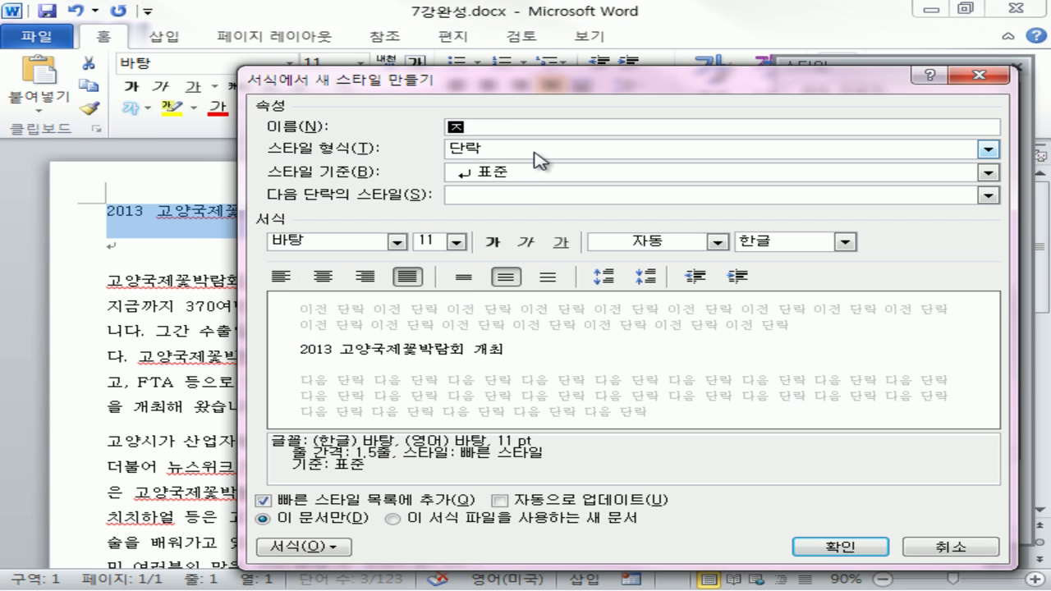
{"action": "type", "text": "목강조"}
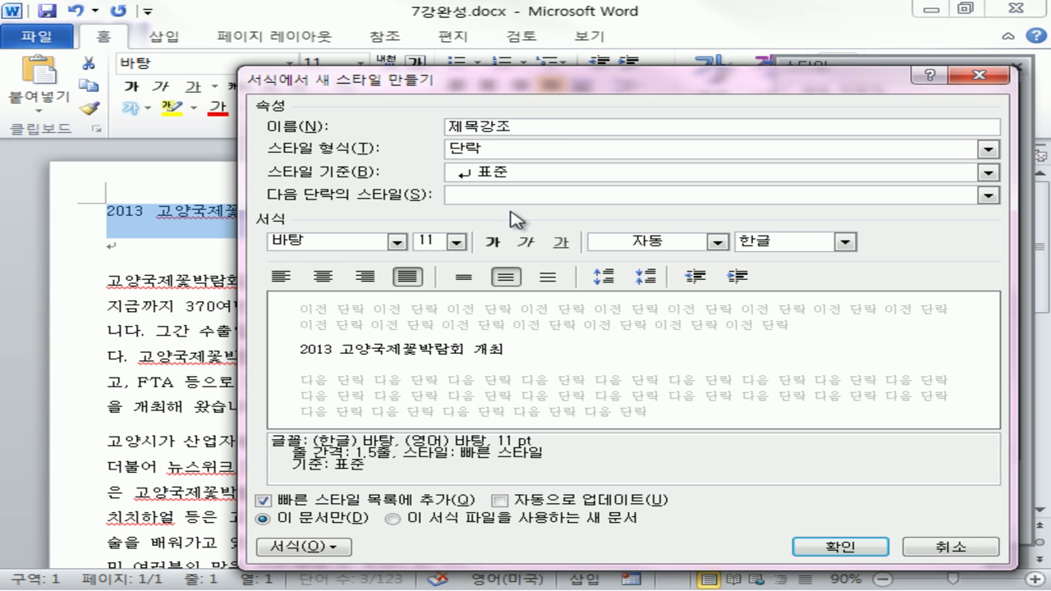
Format the new 제목강조 style as HY견고딕, 24 pt, dark blue (진한 파랑) and centred, and create it.
{"action": "left_click", "coordinate": [398, 242]}
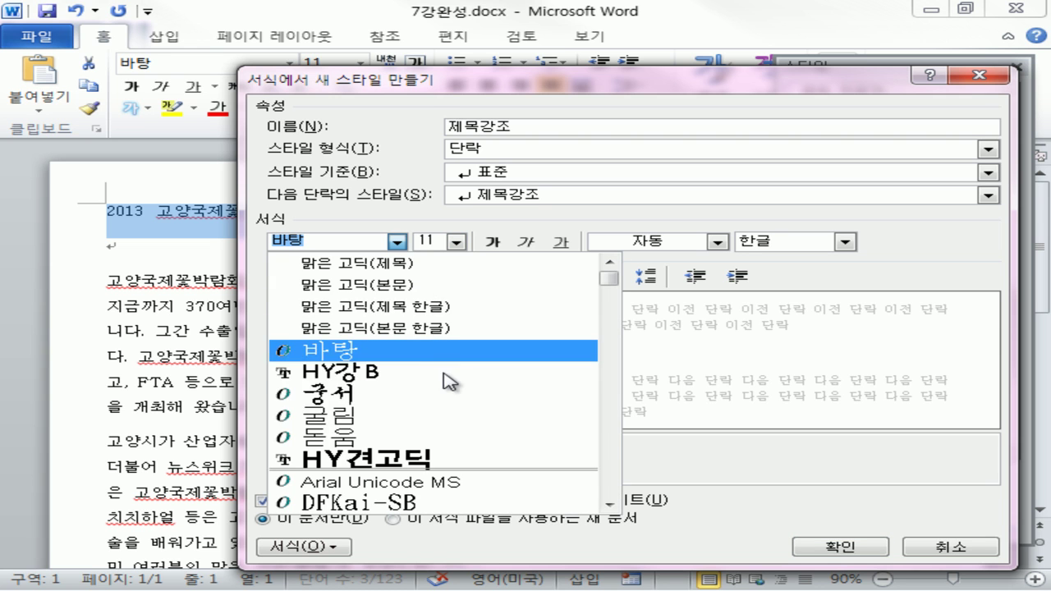
{"action": "left_click", "coordinate": [451, 457]}
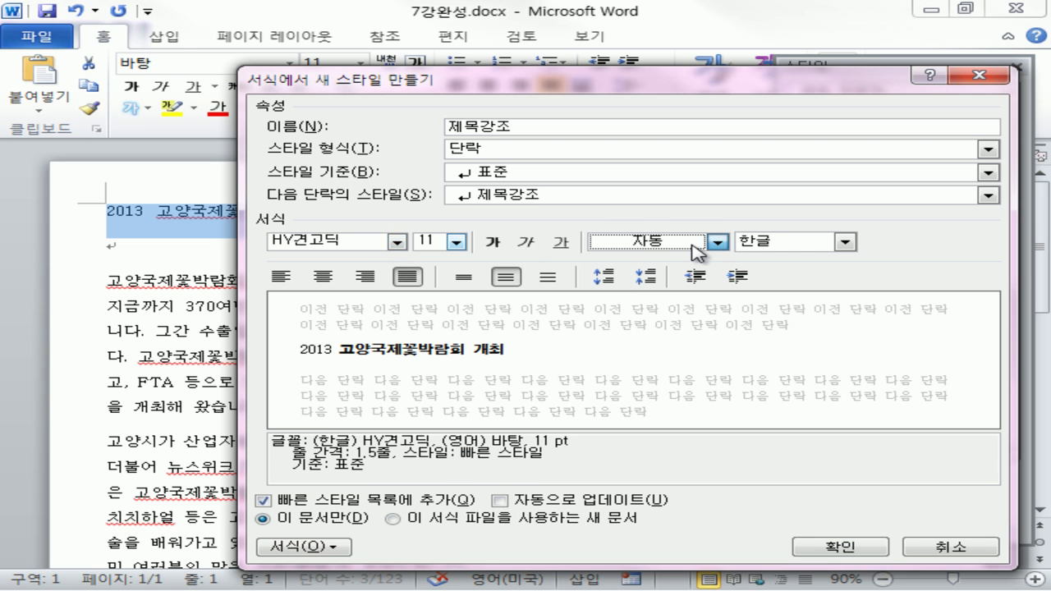
{"action": "left_click", "coordinate": [718, 243]}
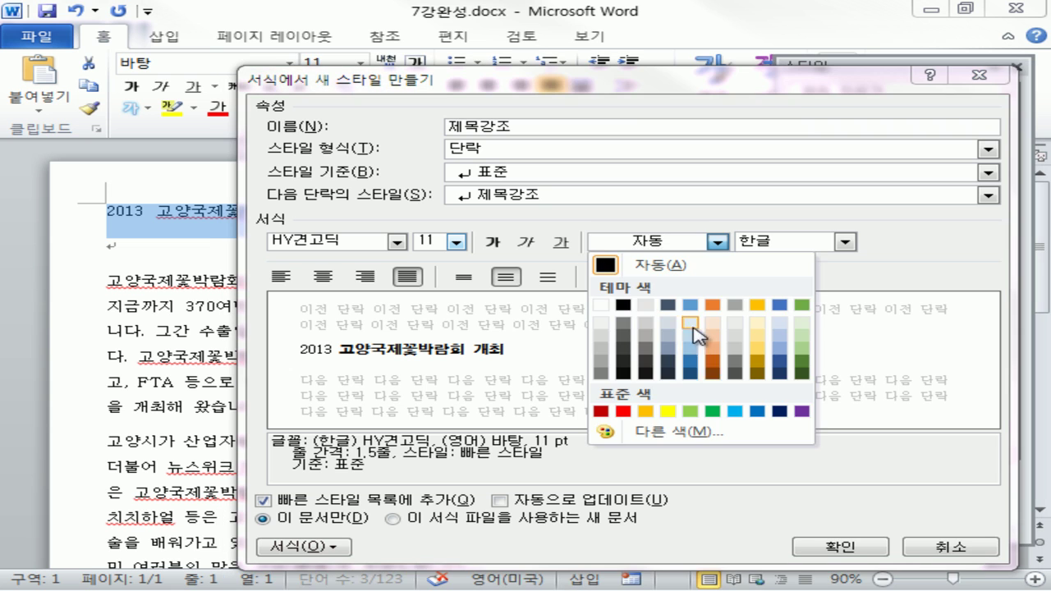
{"action": "left_click", "coordinate": [778, 412]}
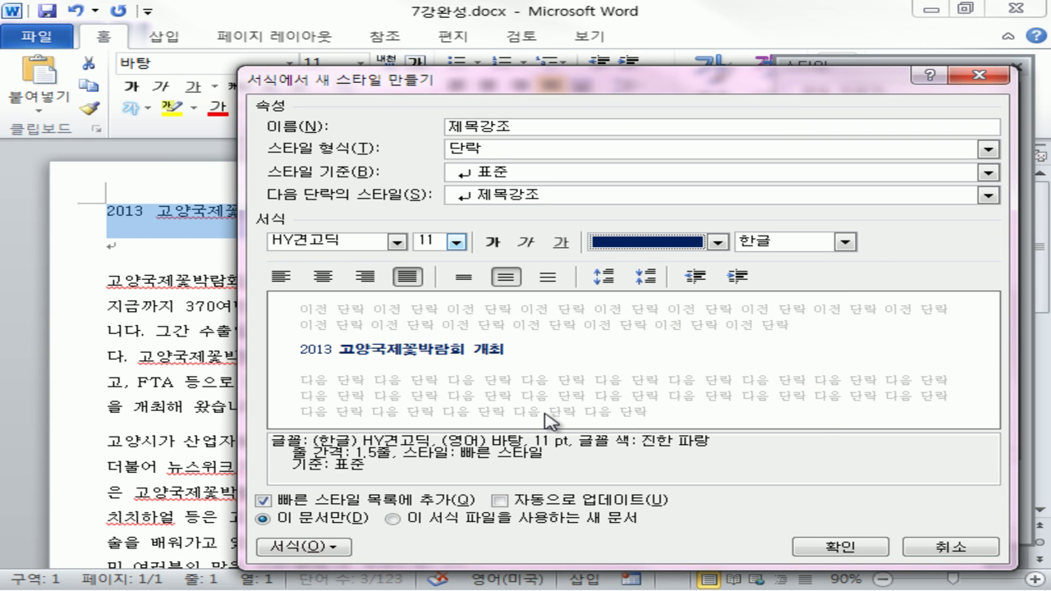
{"action": "left_click", "coordinate": [323, 276]}
{"action": "left_click", "coordinate": [457, 241]}
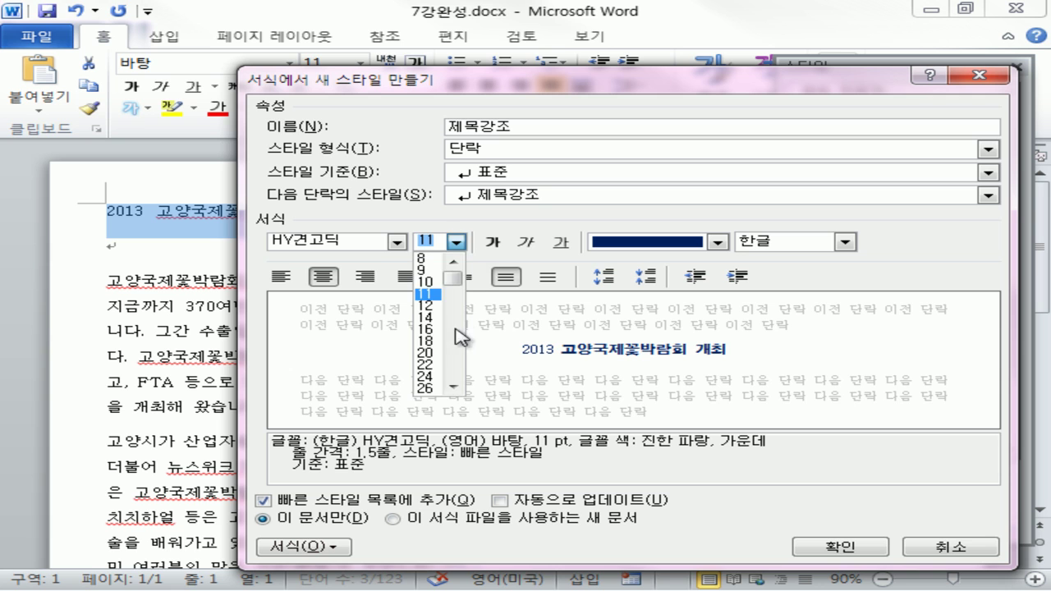
{"action": "left_click", "coordinate": [426, 376]}
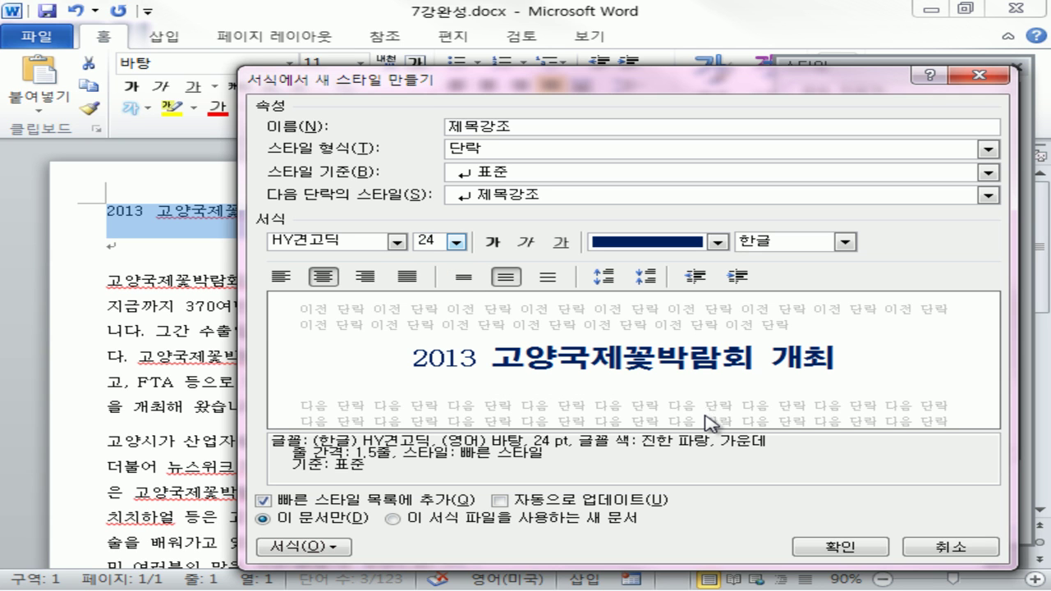
{"action": "left_click", "coordinate": [836, 547]}
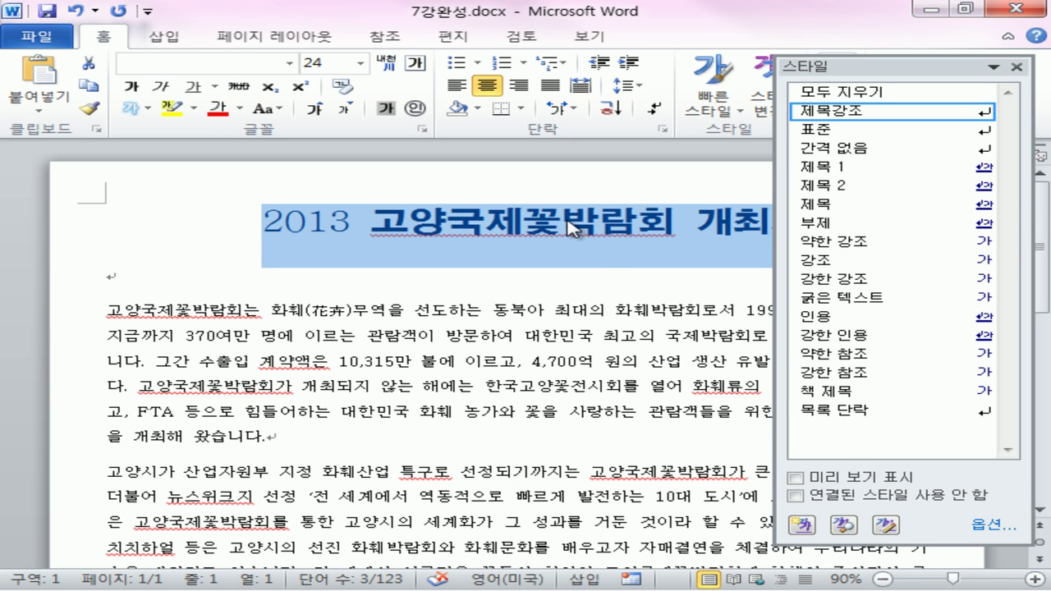
Change the font of "2013" in the title to HY강B.
{"action": "left_click", "coordinate": [568, 221]}
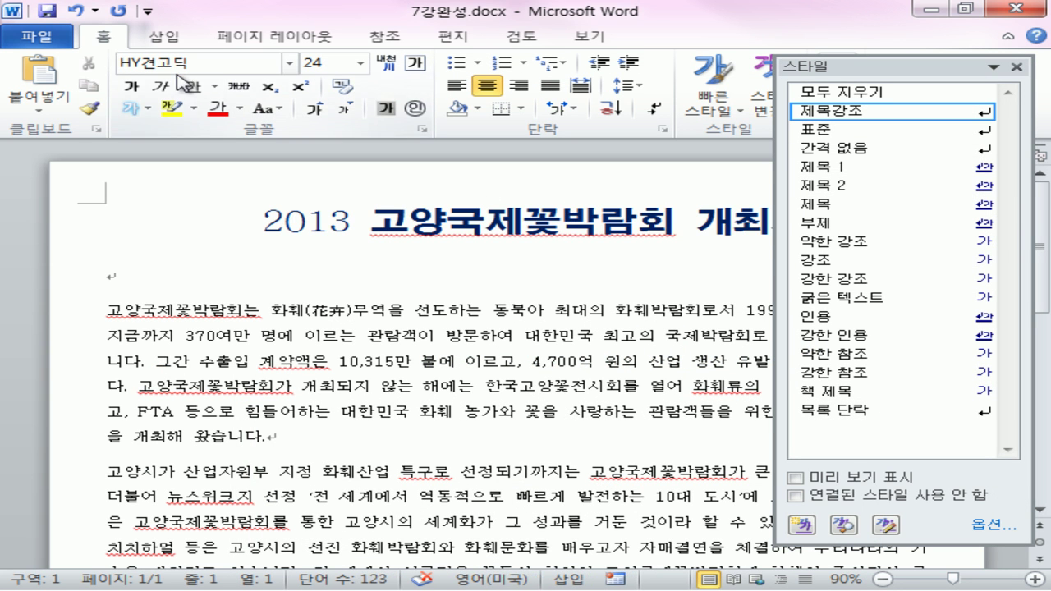
{"action": "left_click", "coordinate": [136, 230]}
{"action": "left_click", "coordinate": [86, 230]}
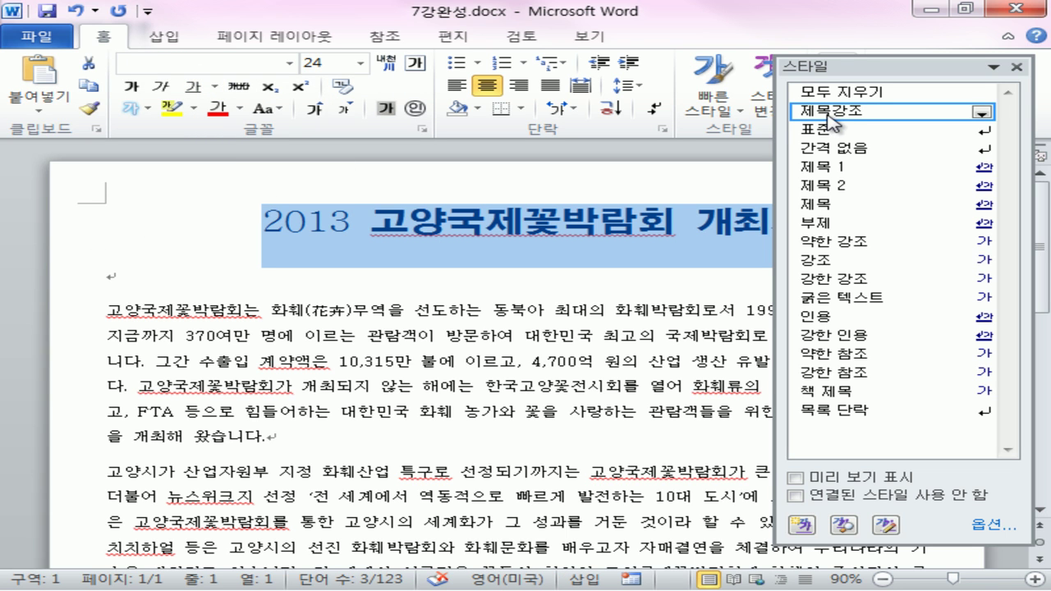
{"action": "left_click", "coordinate": [354, 230]}
{"action": "left_click_drag", "start_coordinate": [355, 230], "coordinate": [246, 224]}
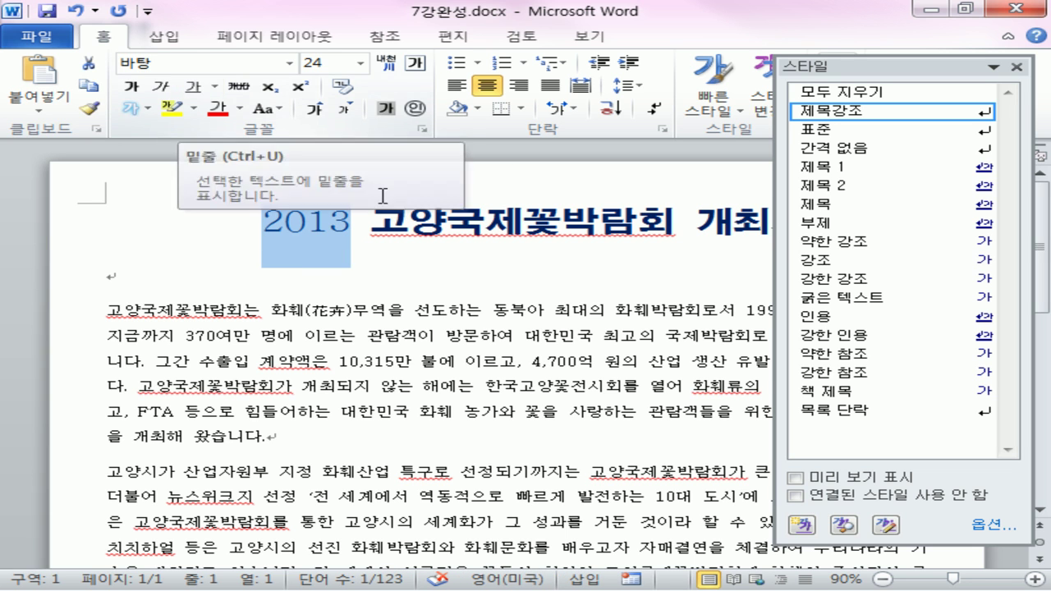
{"action": "left_click", "coordinate": [412, 223]}
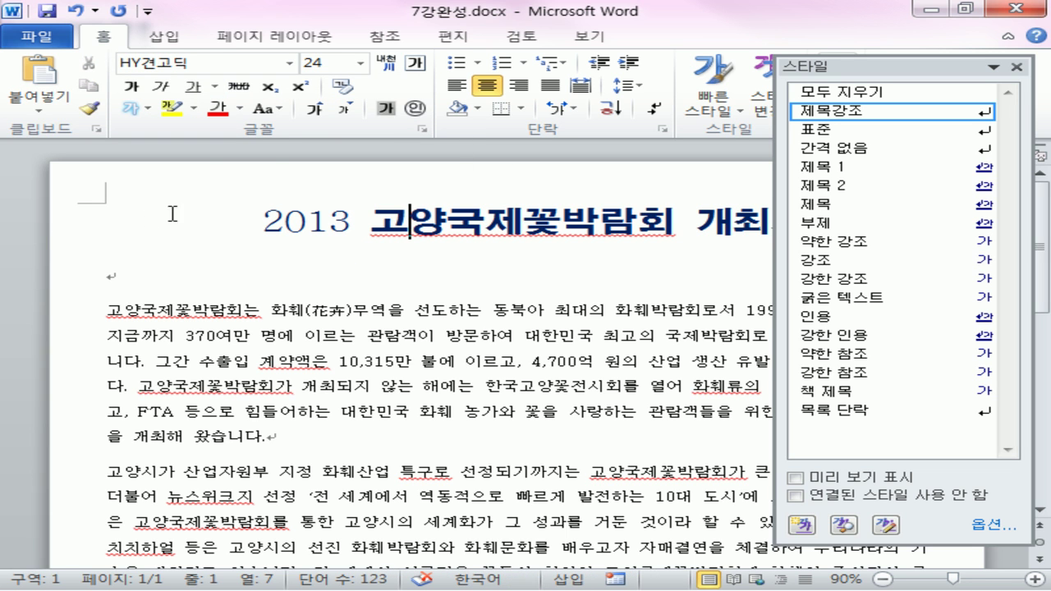
{"action": "double_click", "coordinate": [268, 215]}
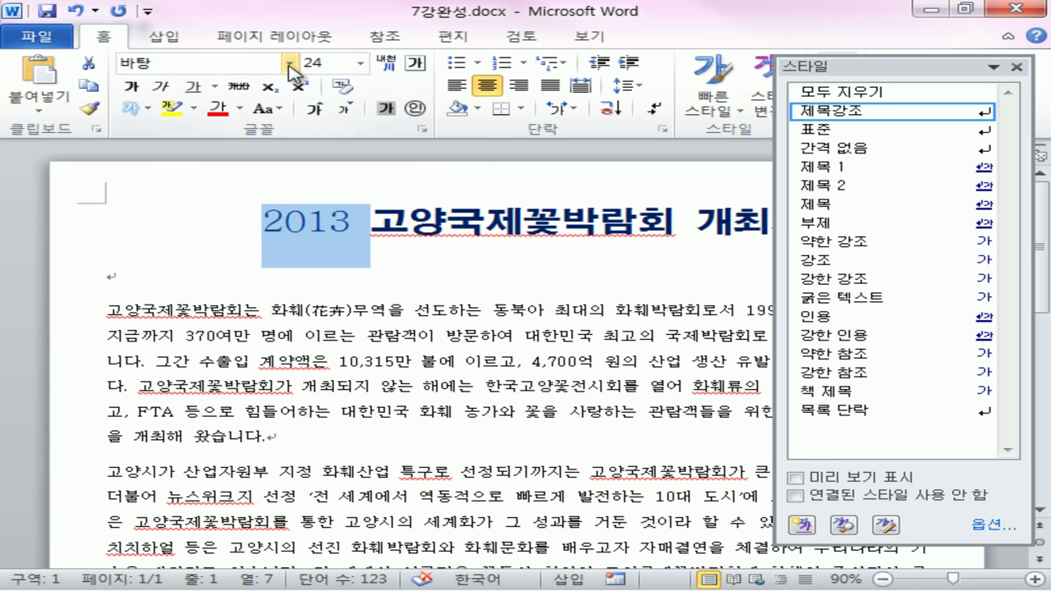
{"action": "left_click", "coordinate": [291, 62]}
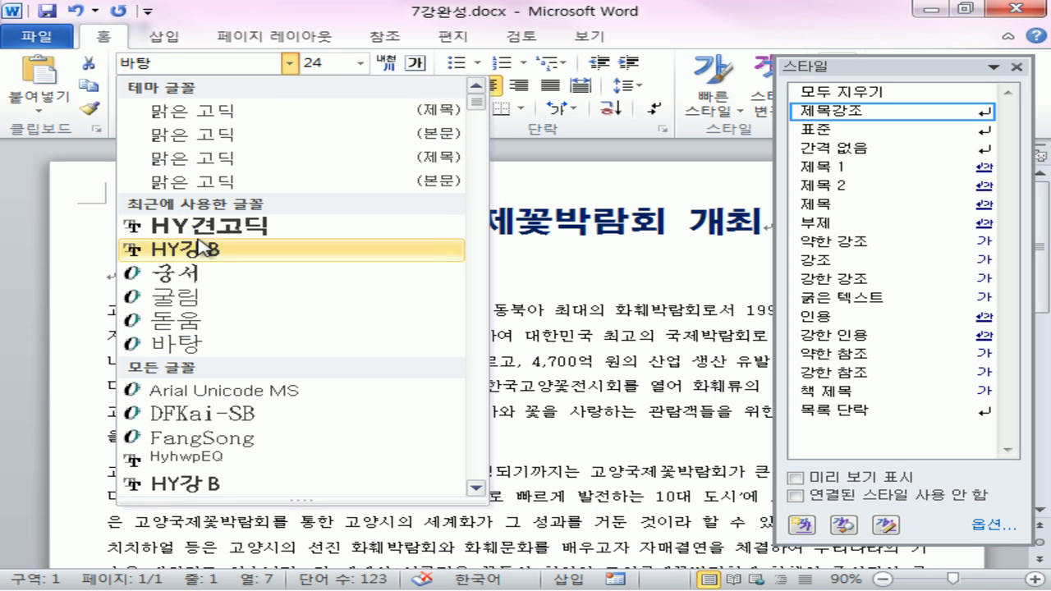
{"action": "left_click", "coordinate": [165, 248]}
{"action": "left_click", "coordinate": [692, 268]}
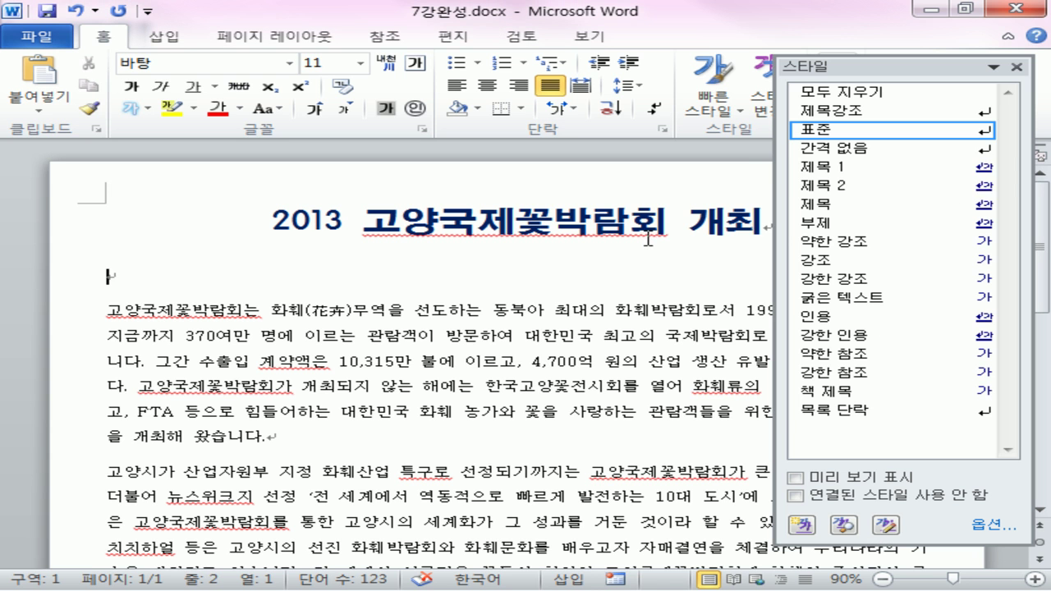
Modify the 제목강조 style so that its character spacing is expanded (넓게).
{"action": "left_click", "coordinate": [981, 120]}
{"action": "left_click", "coordinate": [743, 192]}
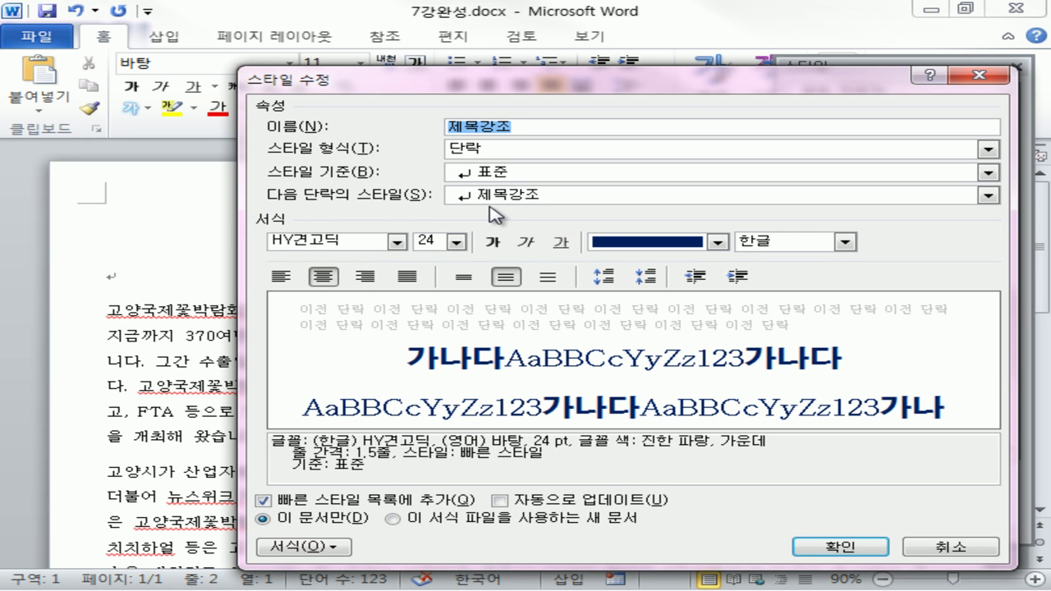
{"action": "left_click", "coordinate": [304, 546]}
{"action": "left_click", "coordinate": [361, 345]}
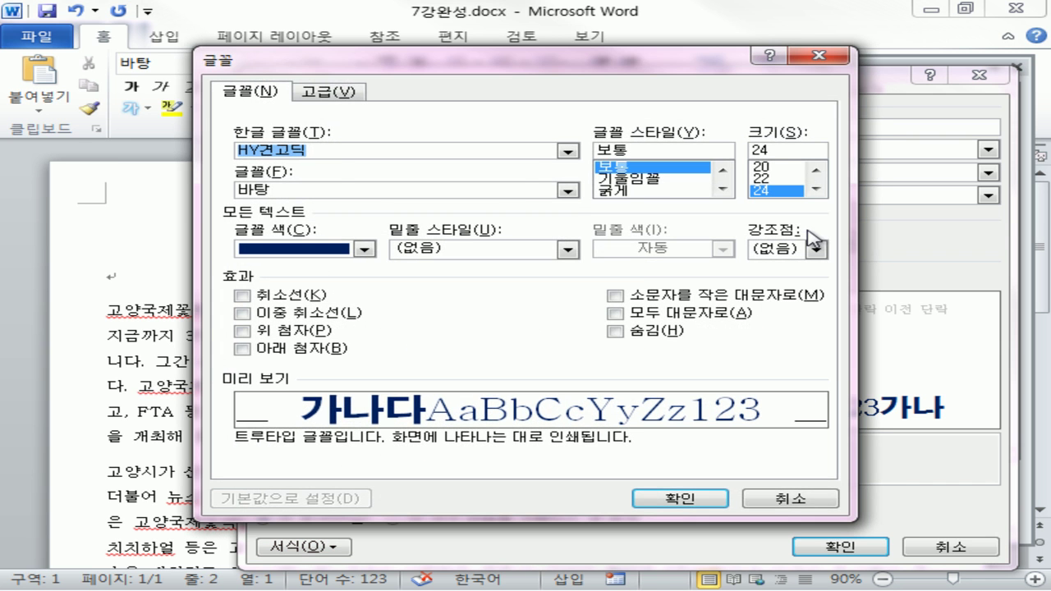
{"action": "left_click", "coordinate": [329, 91]}
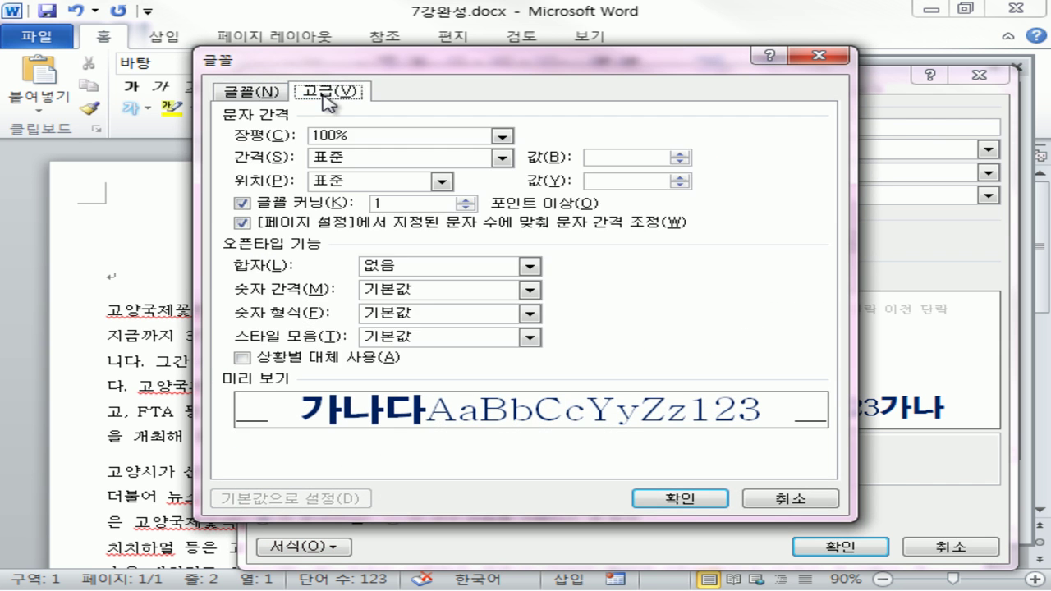
{"action": "left_click", "coordinate": [464, 157]}
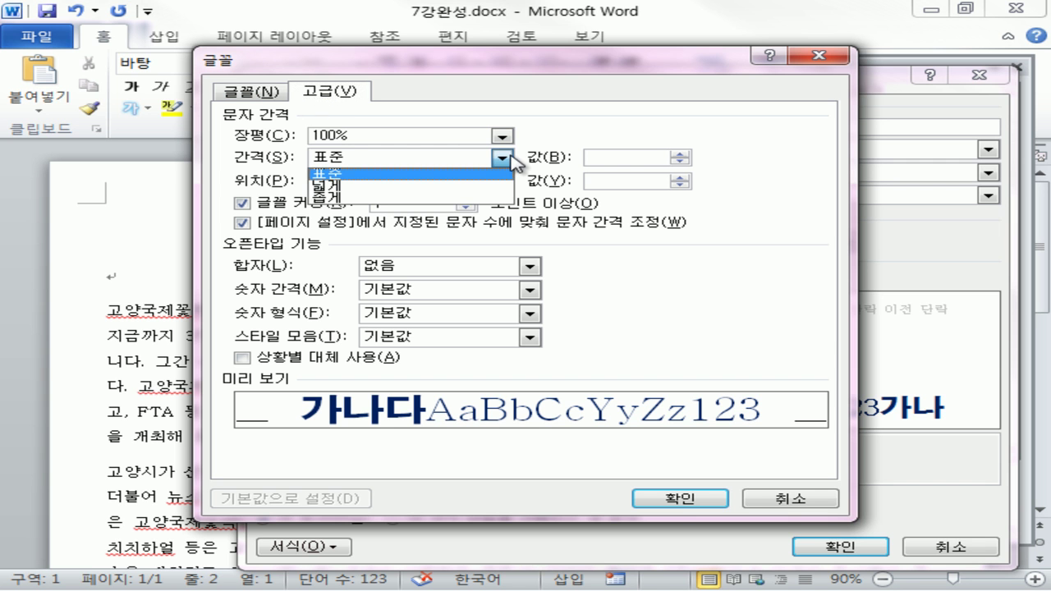
{"action": "left_click", "coordinate": [469, 193]}
{"action": "left_click", "coordinate": [697, 498]}
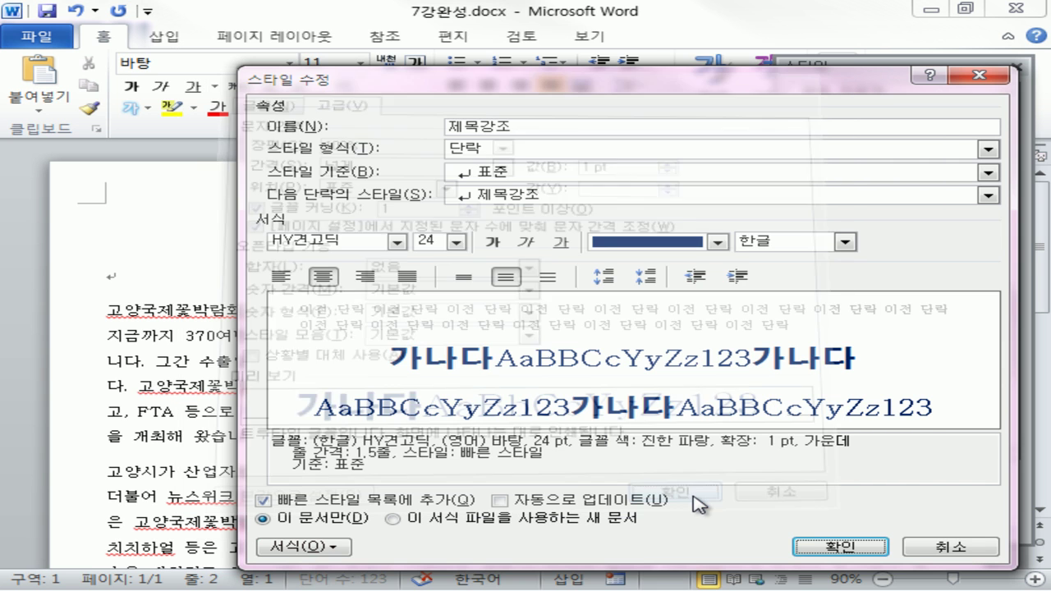
{"action": "left_click", "coordinate": [839, 547]}
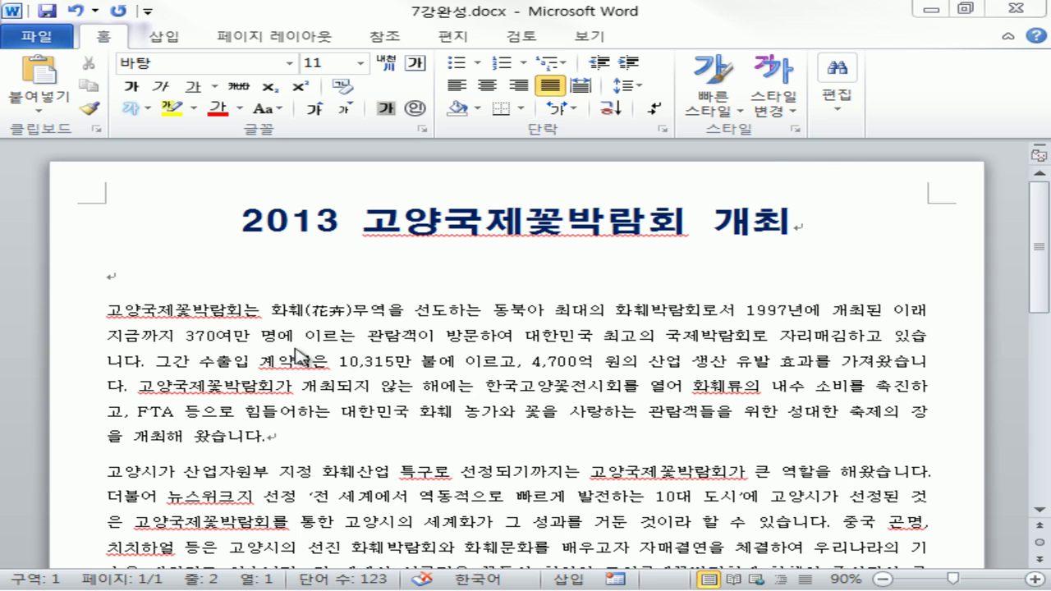
Add an in-text (본문) drop cap two lines high to the first body paragraph, starting 고양국제꽃박람회는.
{"action": "left_click", "coordinate": [142, 317]}
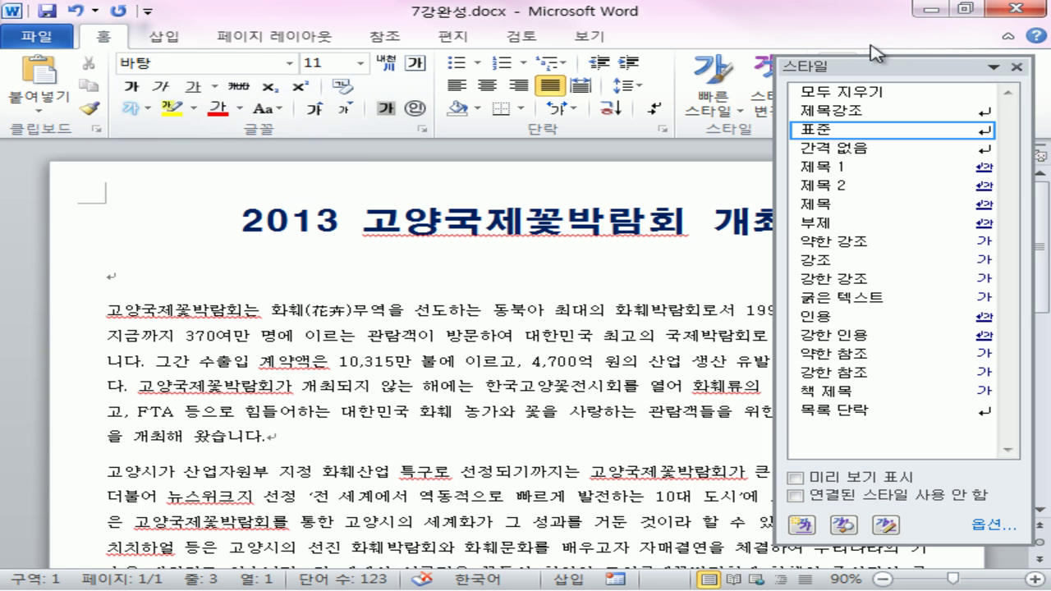
{"action": "left_click", "coordinate": [1017, 68]}
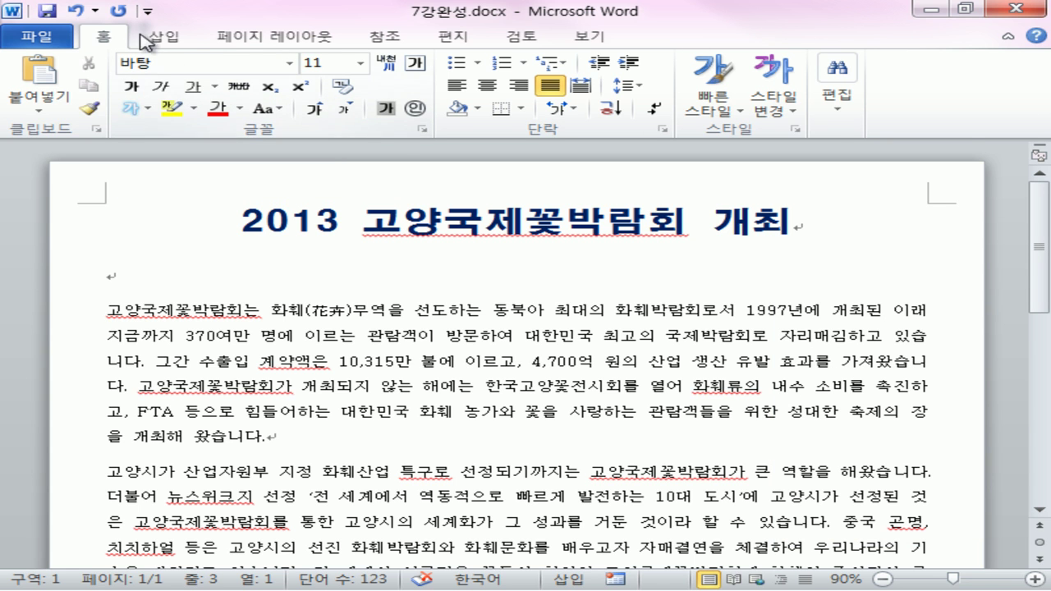
{"action": "left_click", "coordinate": [179, 38]}
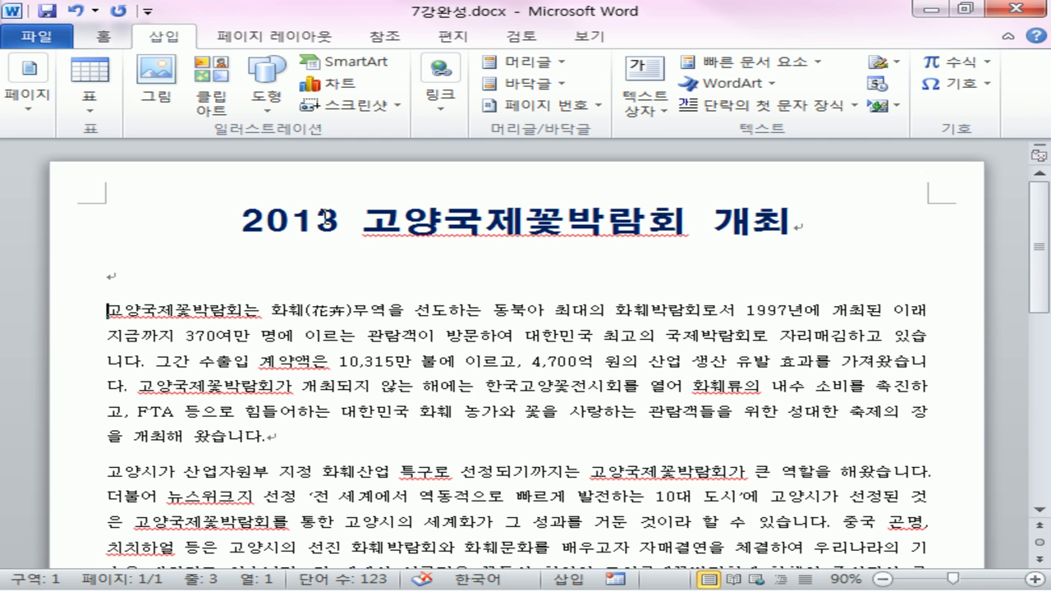
{"action": "left_click", "coordinate": [793, 115]}
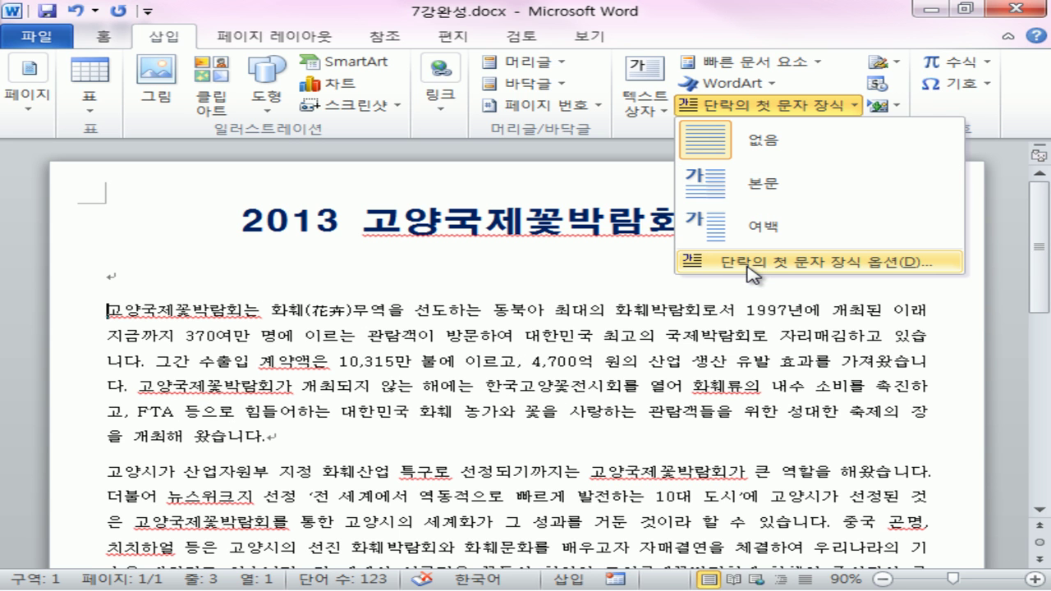
{"action": "left_click", "coordinate": [751, 263]}
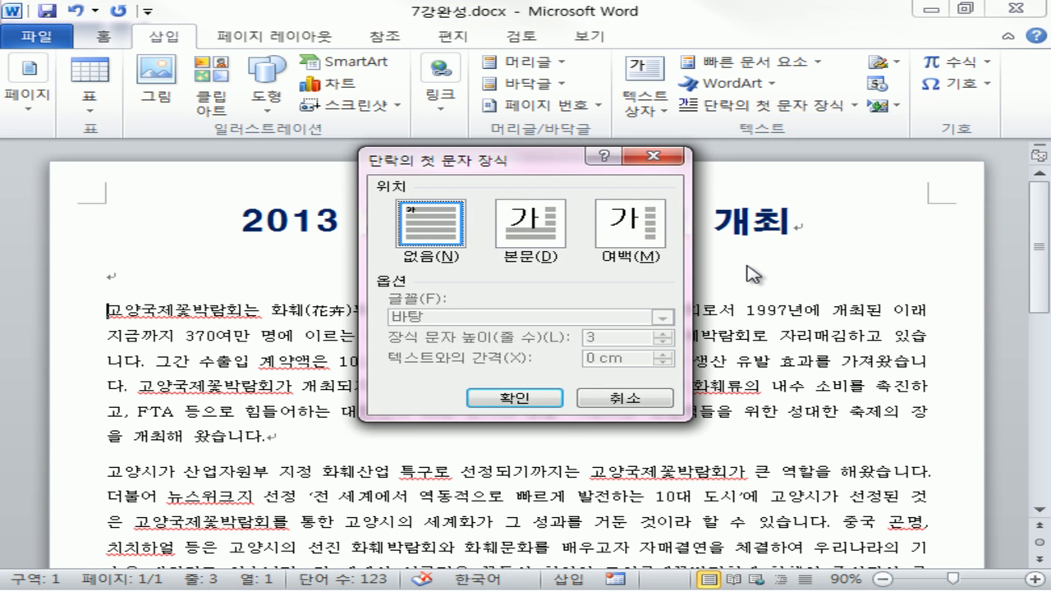
{"action": "left_click", "coordinate": [529, 230]}
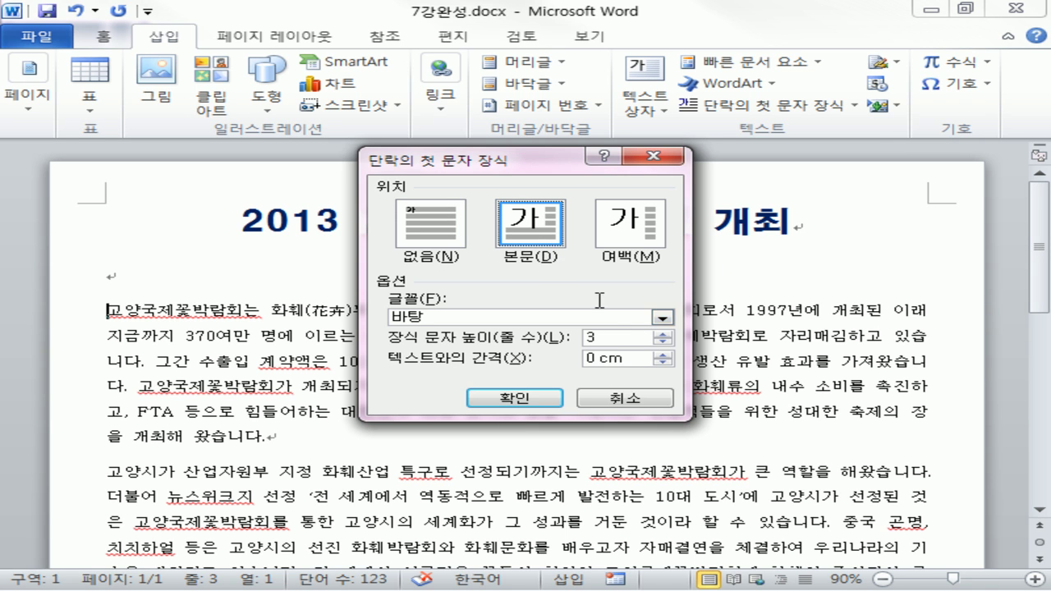
{"action": "left_click", "coordinate": [662, 342]}
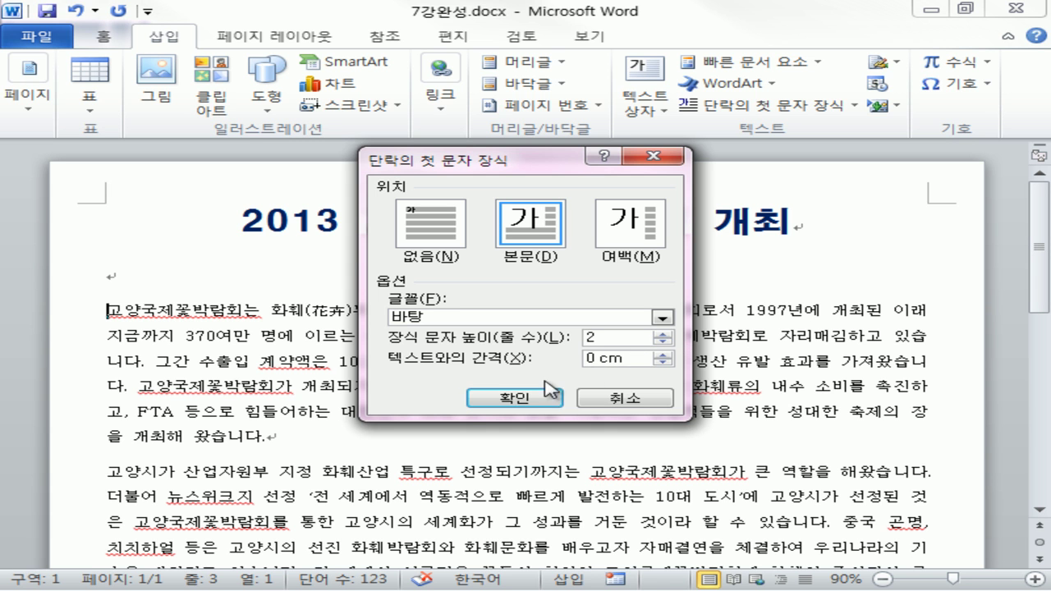
{"action": "left_click", "coordinate": [519, 398]}
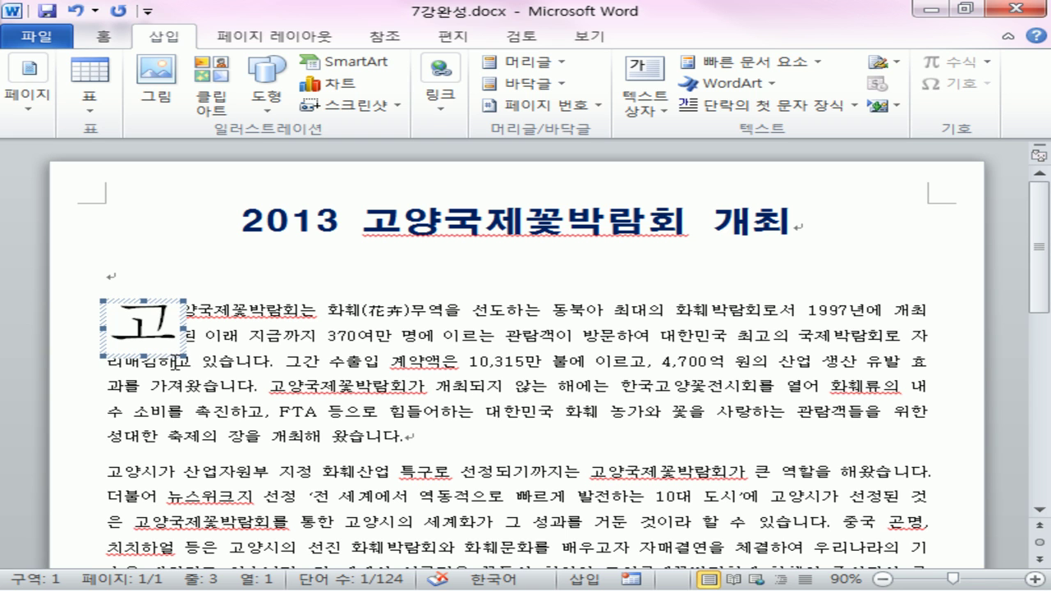
Set the drop cap letter "고" in the 궁서 font and make it bold.
{"action": "left_click", "coordinate": [103, 36]}
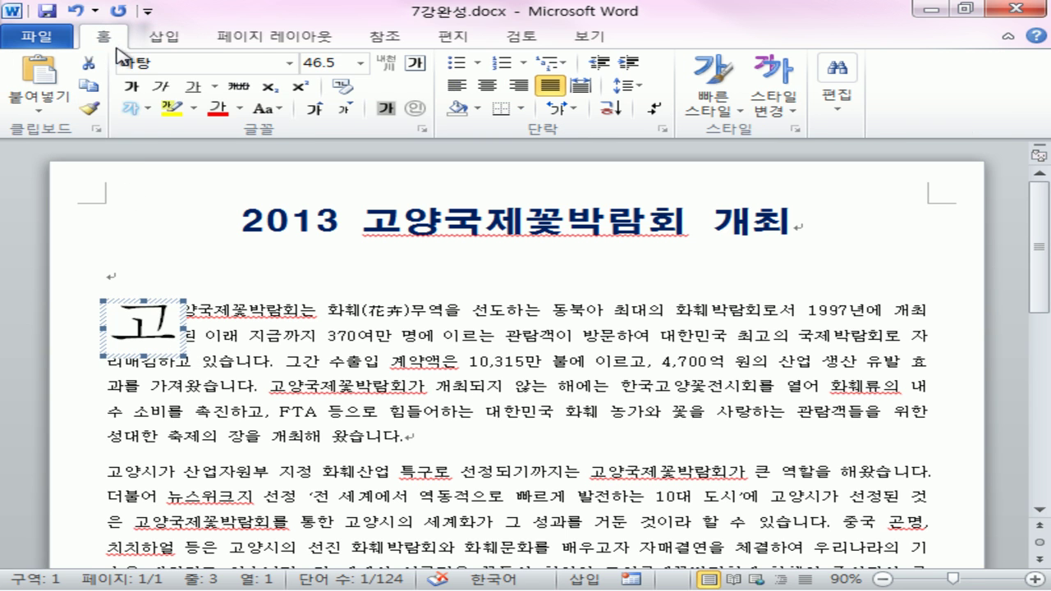
{"action": "left_click", "coordinate": [290, 63]}
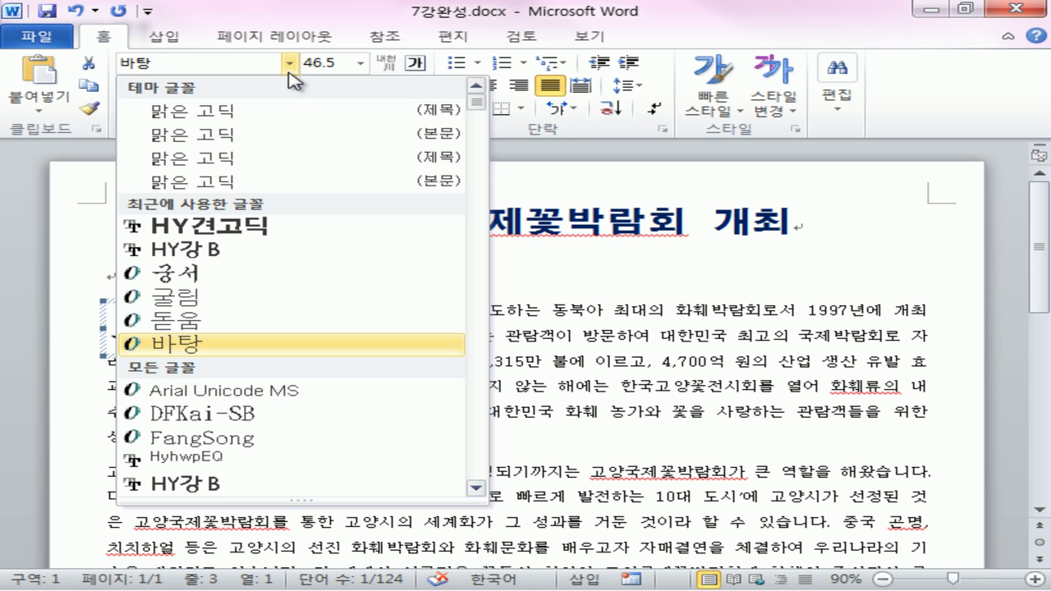
{"action": "left_click", "coordinate": [234, 274]}
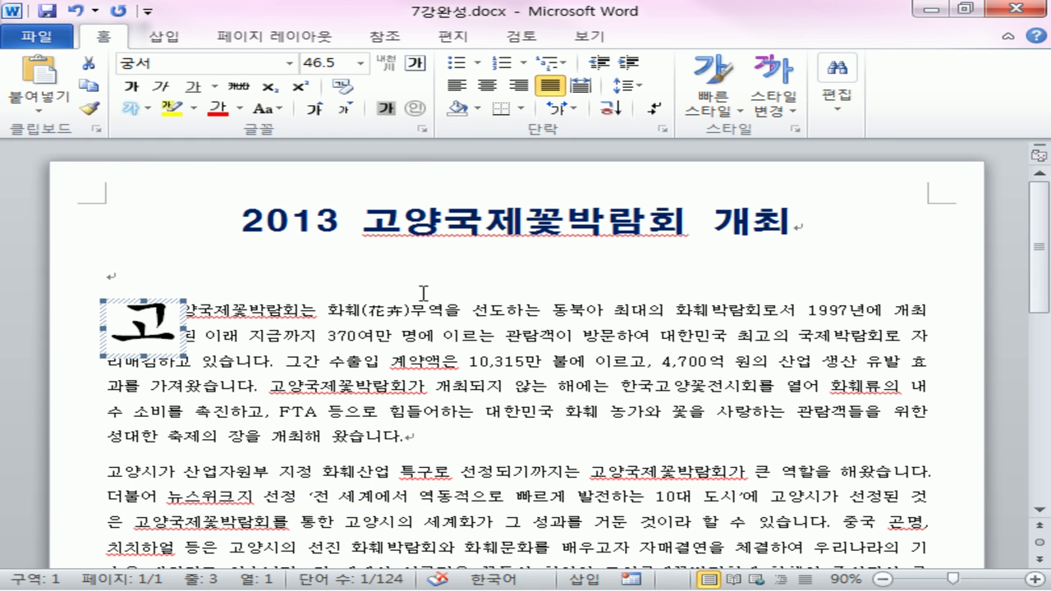
{"action": "left_click", "coordinate": [129, 87]}
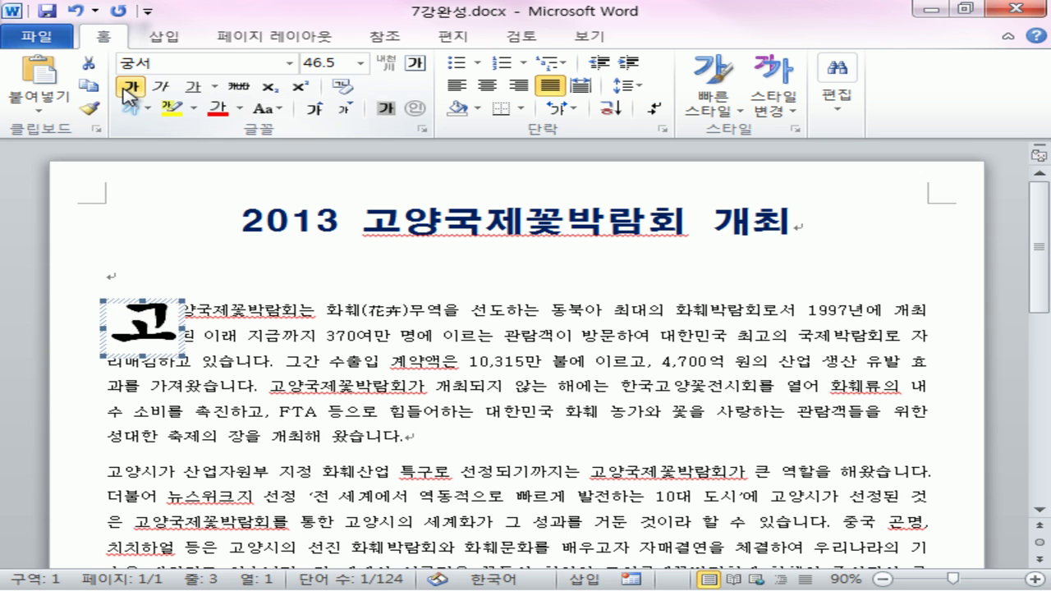
{"action": "left_click", "coordinate": [519, 445]}
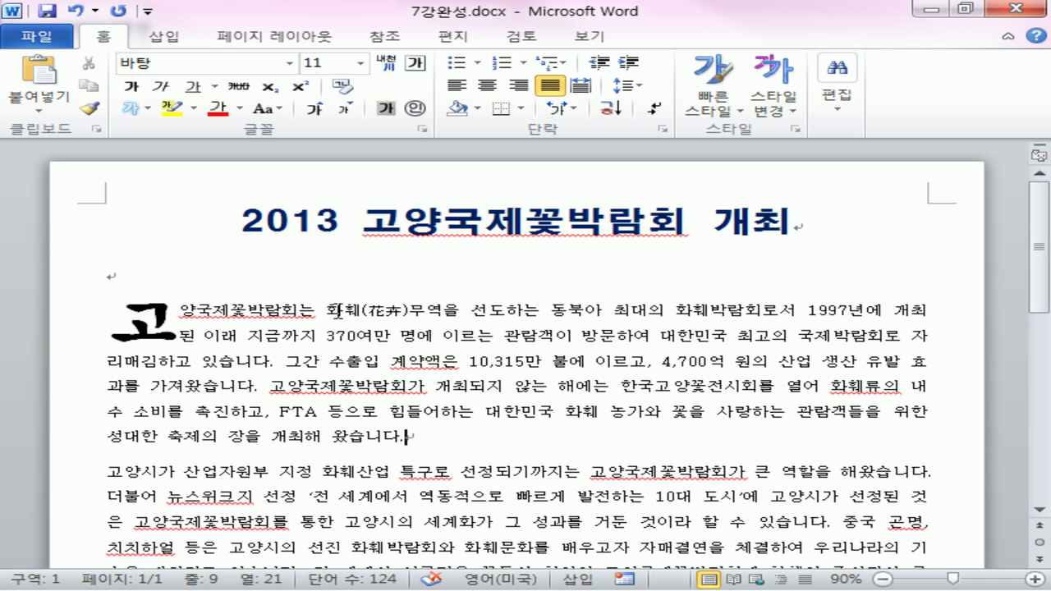
Format "화훼(花卉)무역" in the first body paragraph as bold, dark blue (진한 파랑) and underlined.
{"action": "left_click_drag", "start_coordinate": [328, 310], "coordinate": [439, 304]}
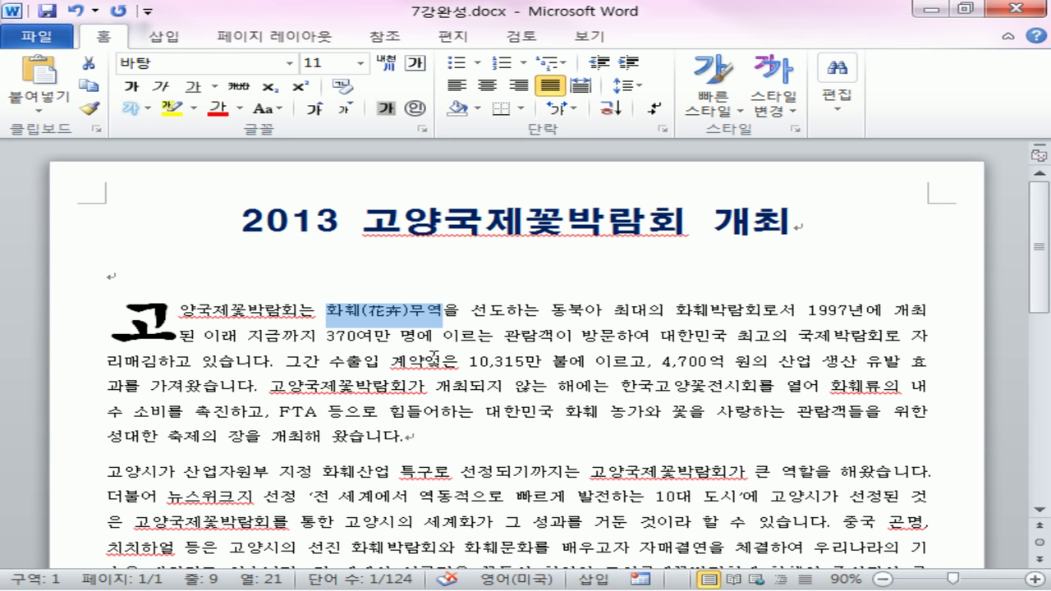
{"action": "left_click", "coordinate": [132, 87]}
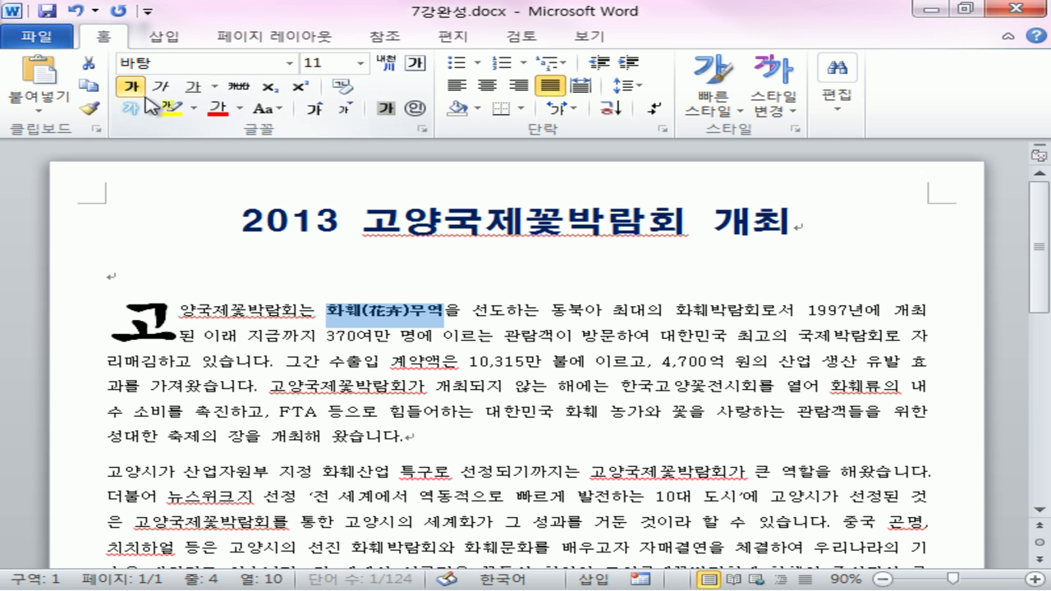
{"action": "left_click", "coordinate": [240, 109]}
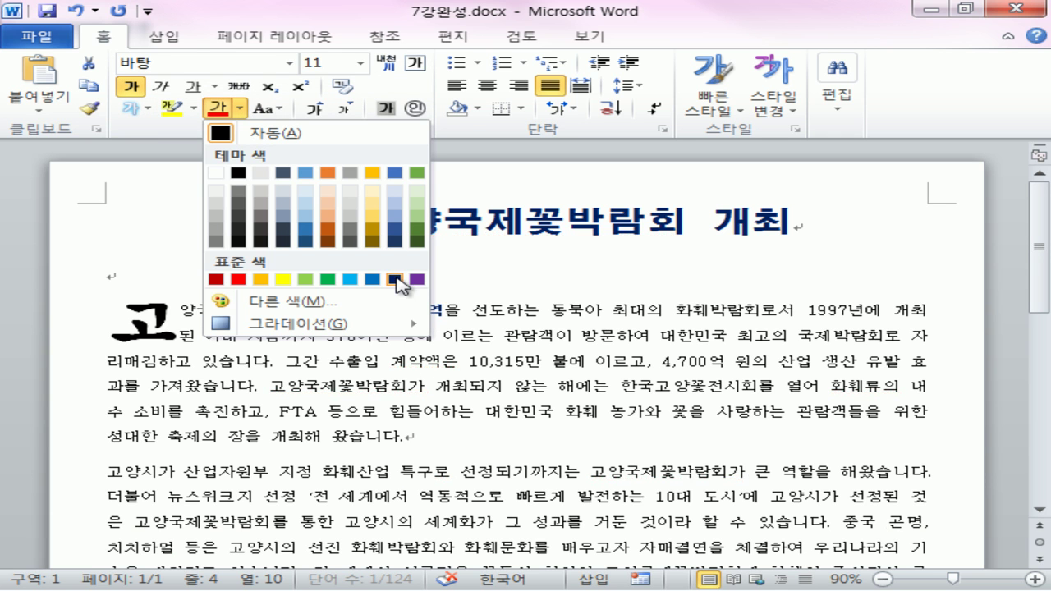
{"action": "left_click", "coordinate": [398, 281]}
{"action": "left_click", "coordinate": [193, 87]}
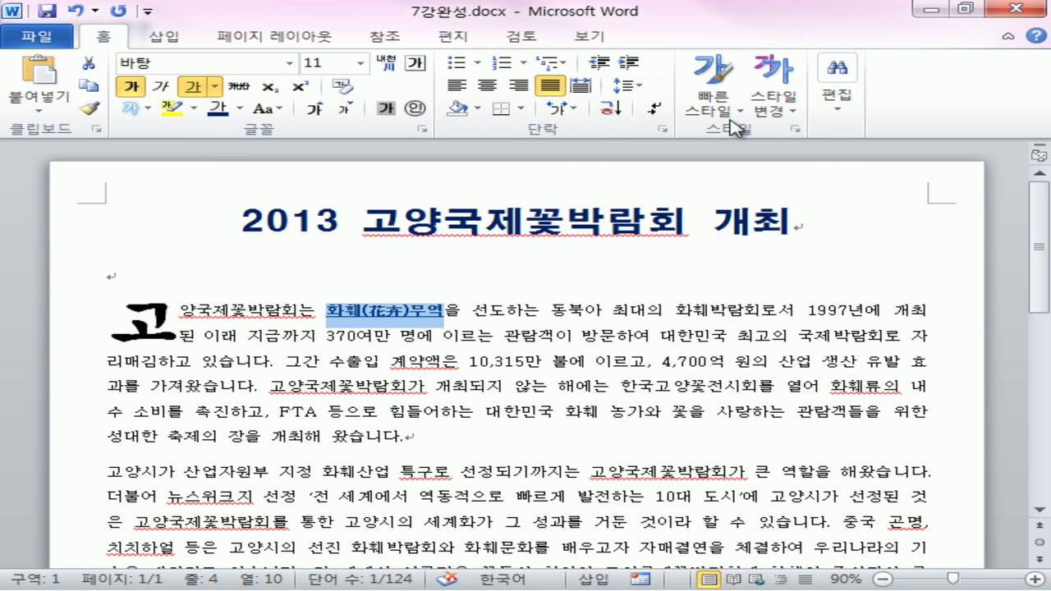
Try creating a paragraph (단락) style named 강조문자 from the formatted text "화훼(花卉)무역".
{"action": "left_click", "coordinate": [798, 128]}
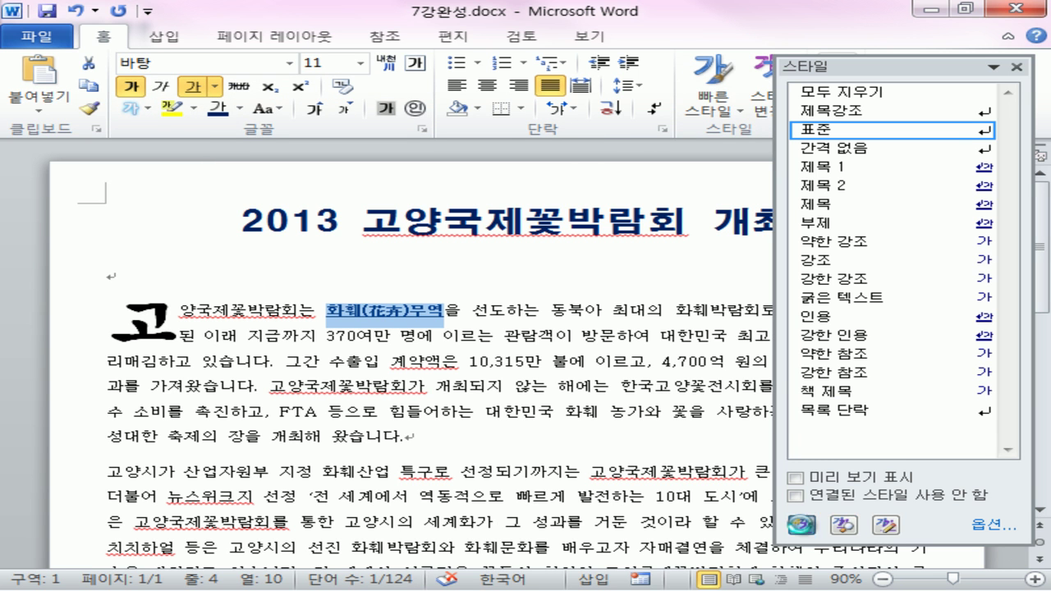
{"action": "left_click", "coordinate": [802, 524]}
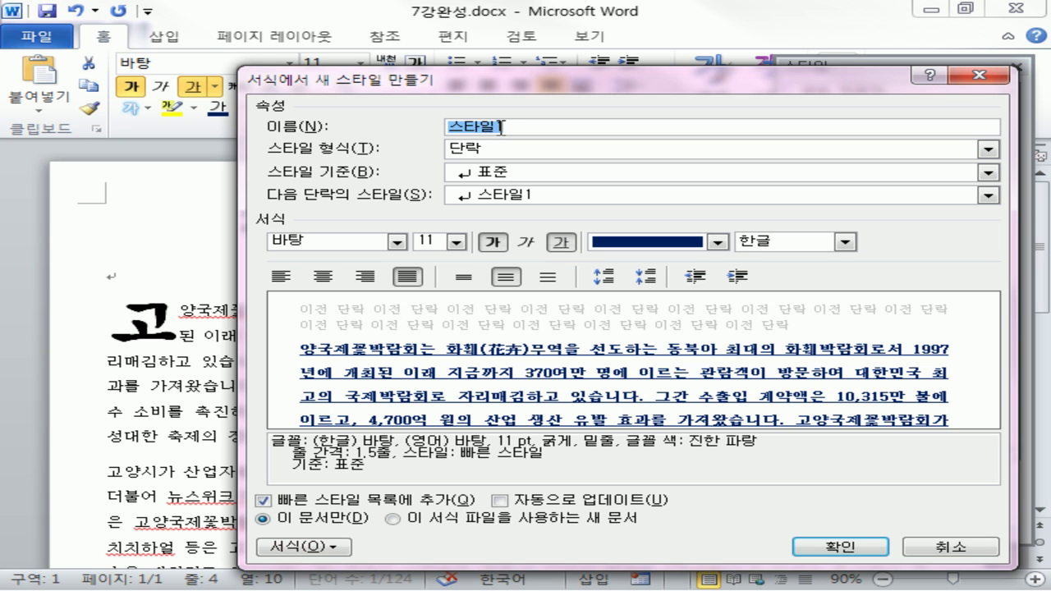
{"action": "type", "text": "ㄱ"}
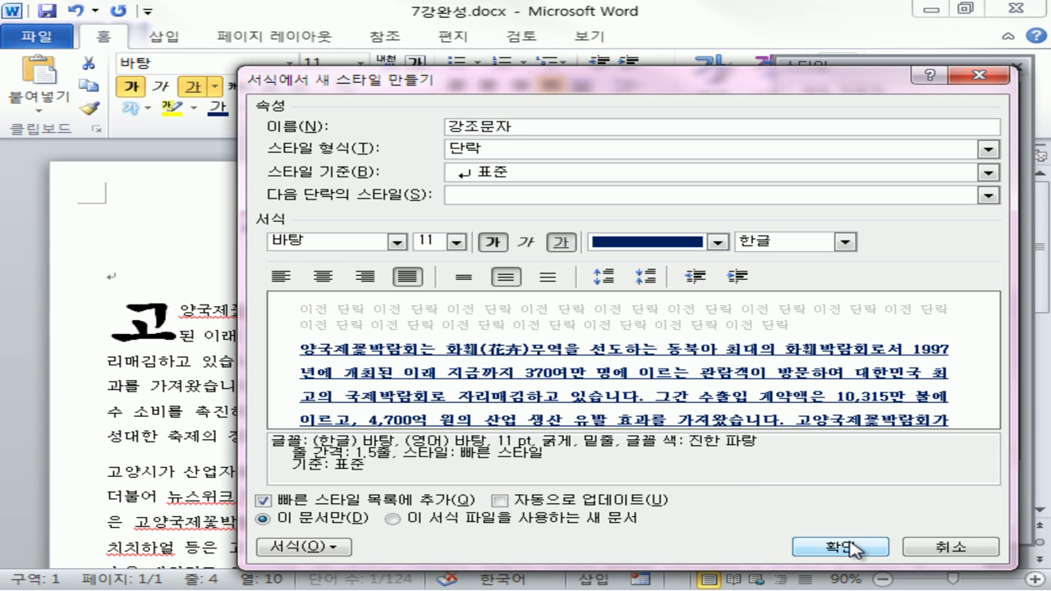
{"action": "left_click_drag", "start_coordinate": [448, 156], "coordinate": [491, 158]}
{"action": "key", "text": "Escape"}
{"action": "left_click", "coordinate": [480, 155]}
{"action": "left_click", "coordinate": [481, 152]}
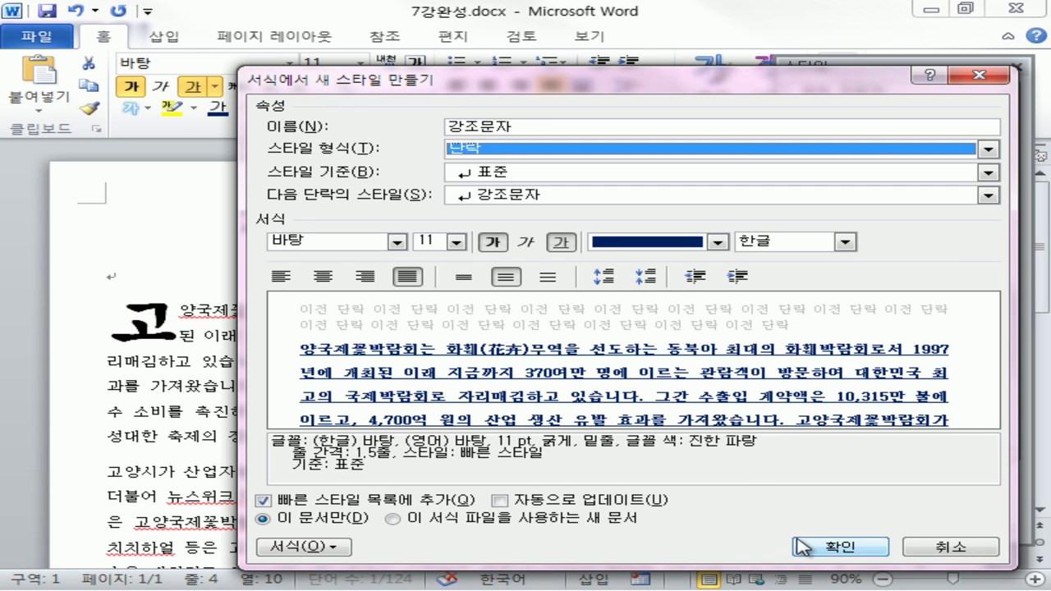
{"action": "left_click", "coordinate": [834, 546]}
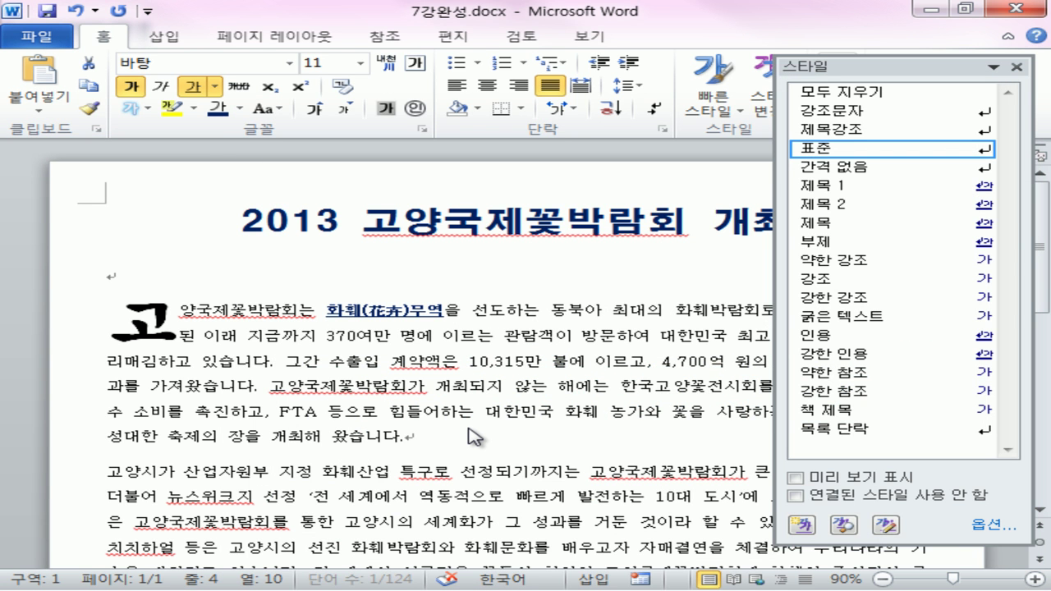
Undo the 강조문자 style and its application to the first body paragraph.
{"action": "left_click", "coordinate": [469, 427]}
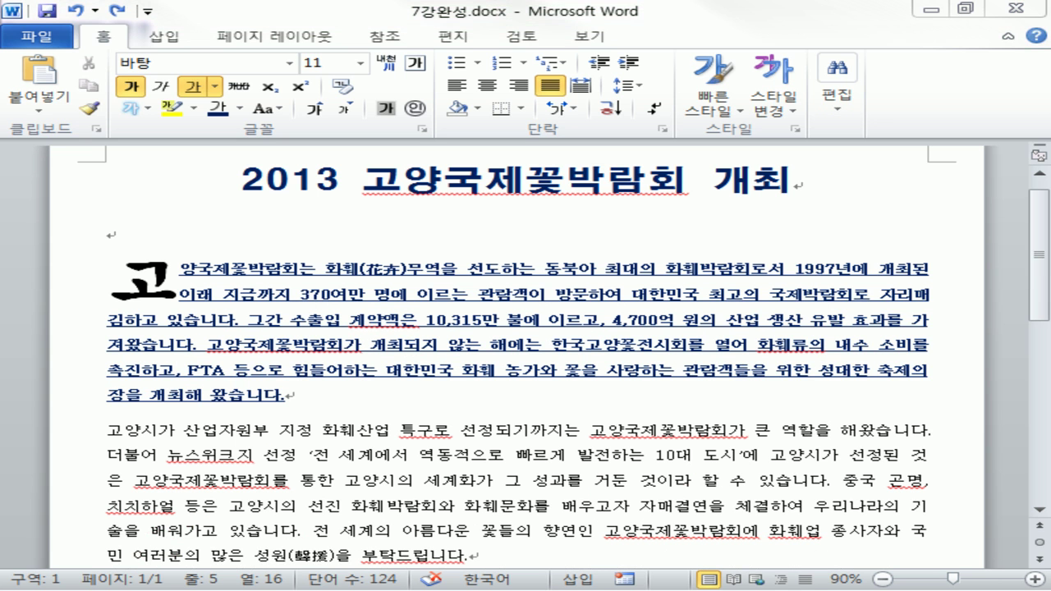
{"action": "key", "text": "ctrl+alt+shift+s"}
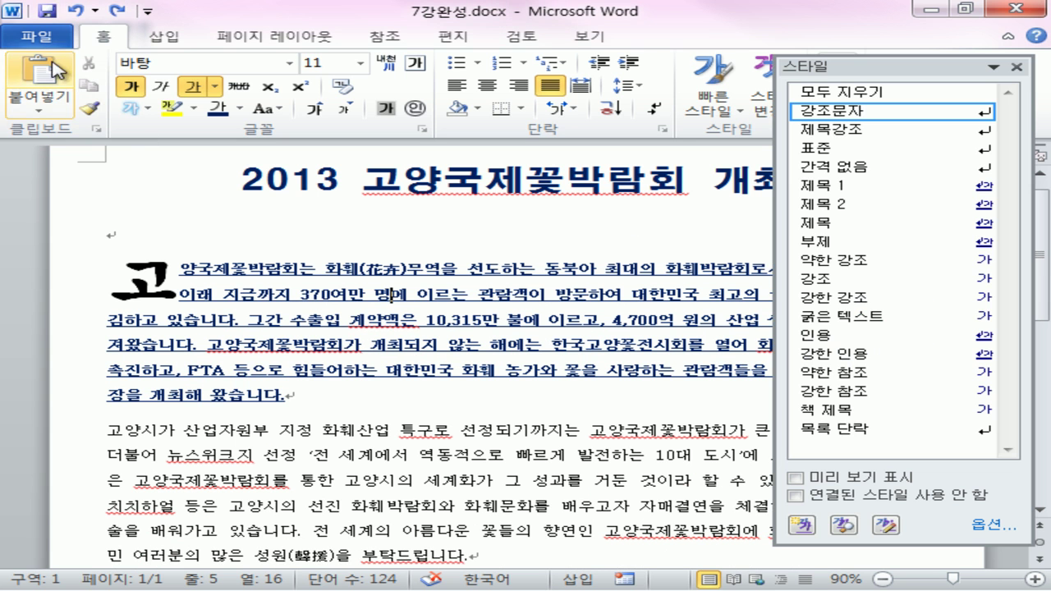
{"action": "left_click", "coordinate": [74, 12]}
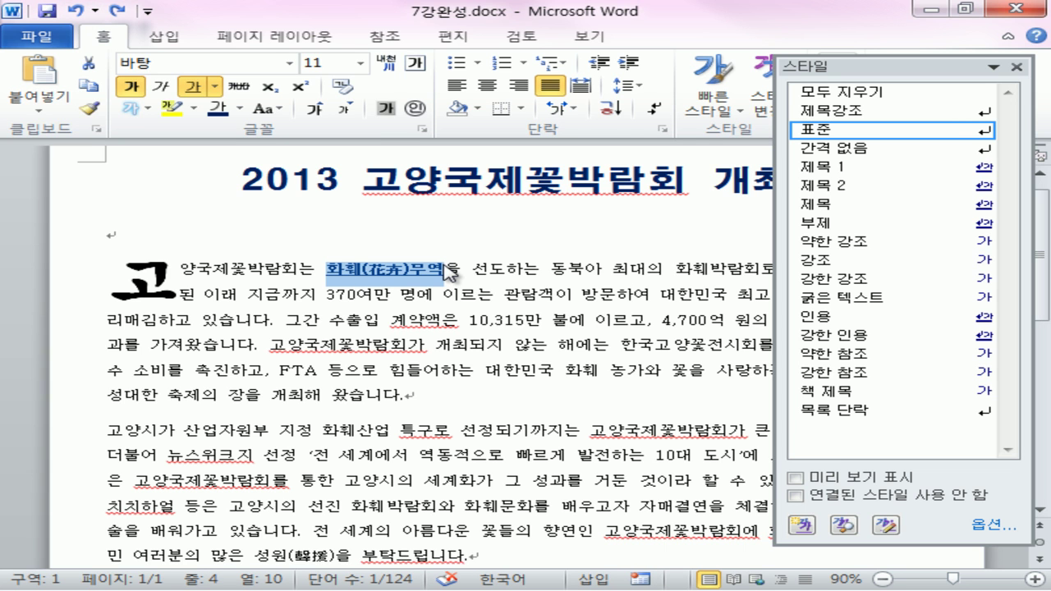
Create a character (문자) style named 문자강조 from the formatted text "화훼(花卉)무역".
{"action": "left_click", "coordinate": [801, 522]}
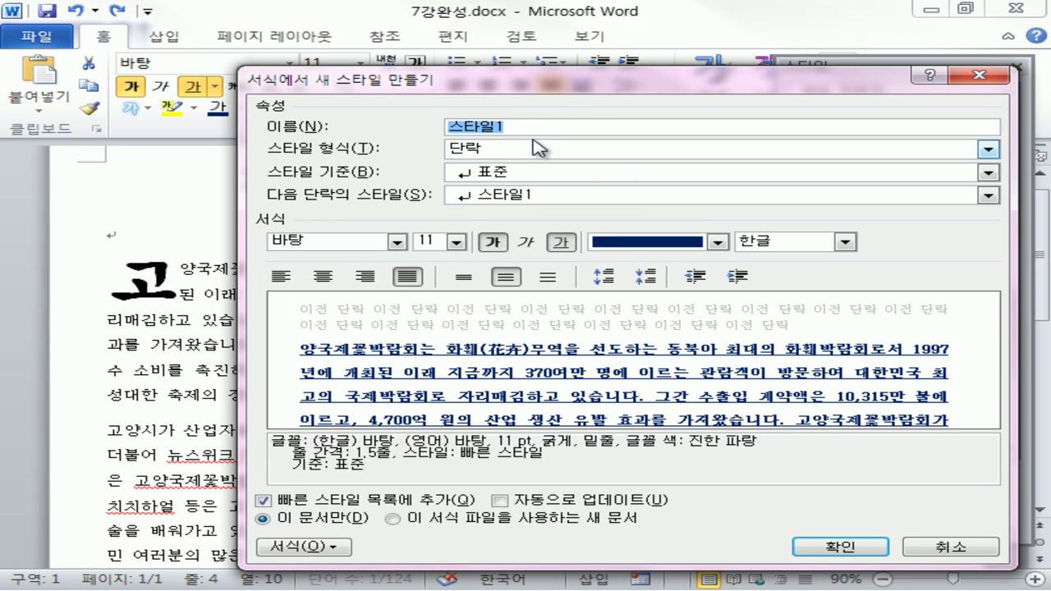
{"action": "type", "text": "ㅈ"}
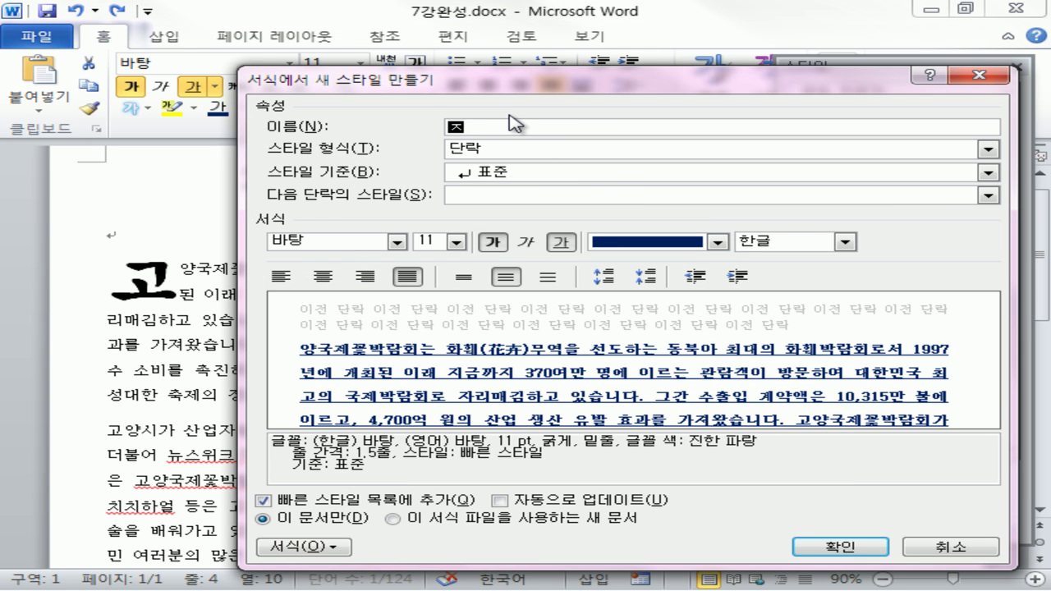
{"action": "key", "text": "BackSpace"}
{"action": "key", "text": "BackSpace"}
{"action": "type", "text": "문자강조"}
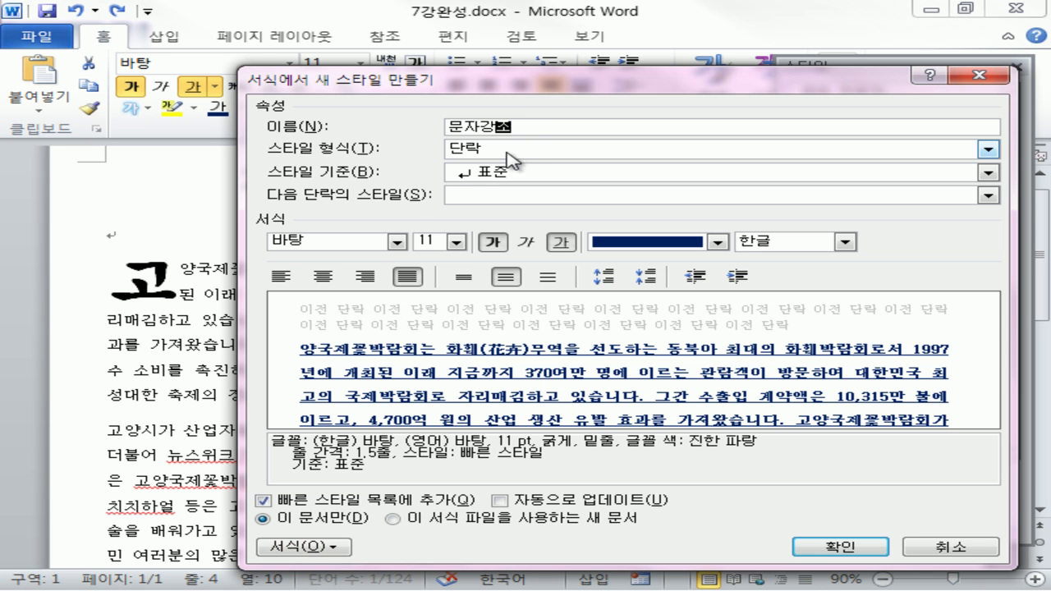
{"action": "left_click", "coordinate": [493, 150]}
{"action": "left_click", "coordinate": [429, 194]}
{"action": "left_click", "coordinate": [502, 150]}
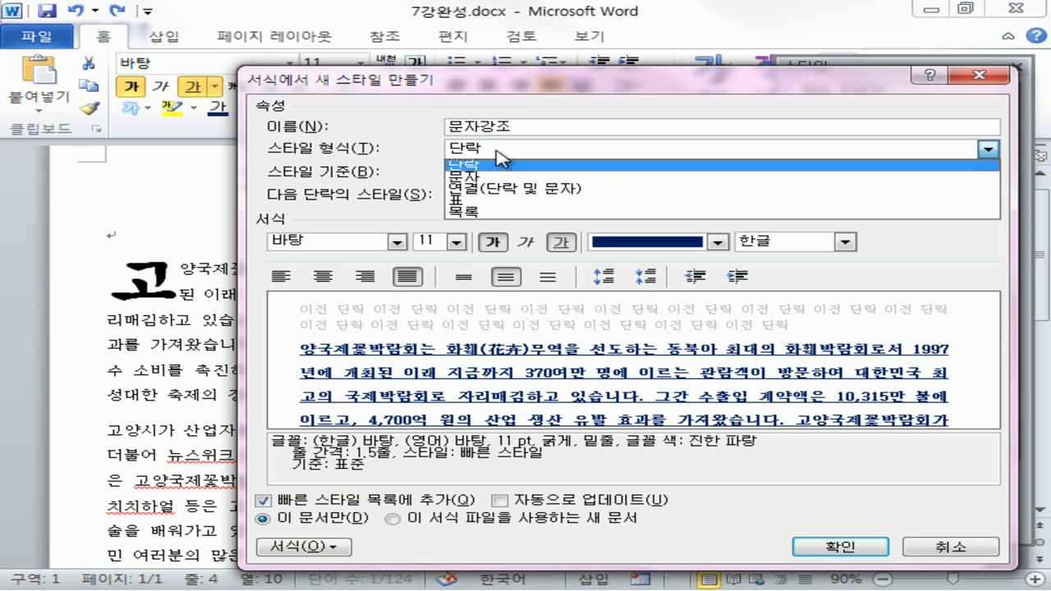
{"action": "left_click", "coordinate": [493, 176]}
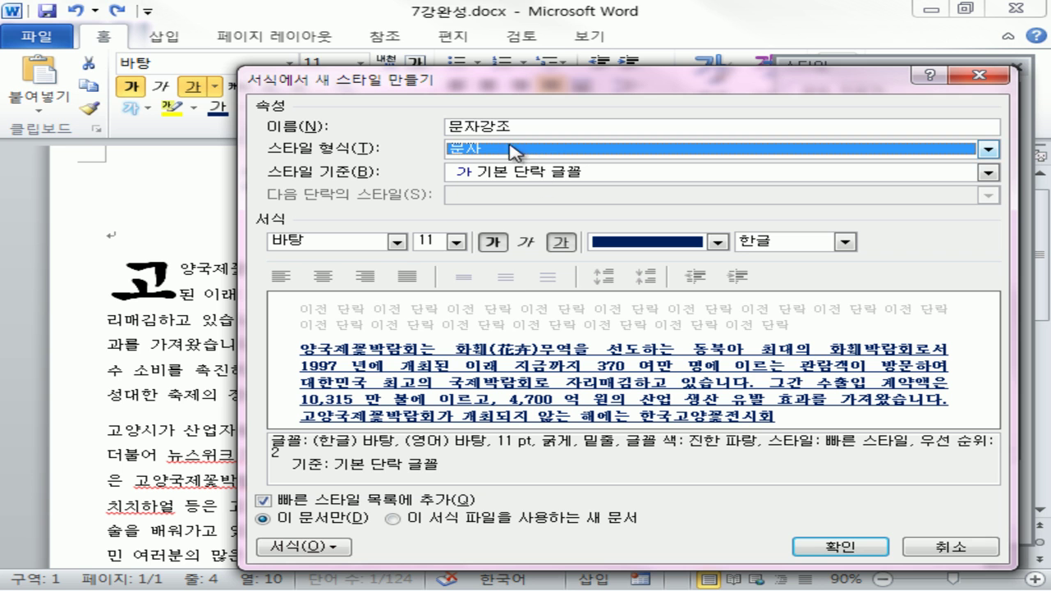
{"action": "left_click", "coordinate": [823, 538]}
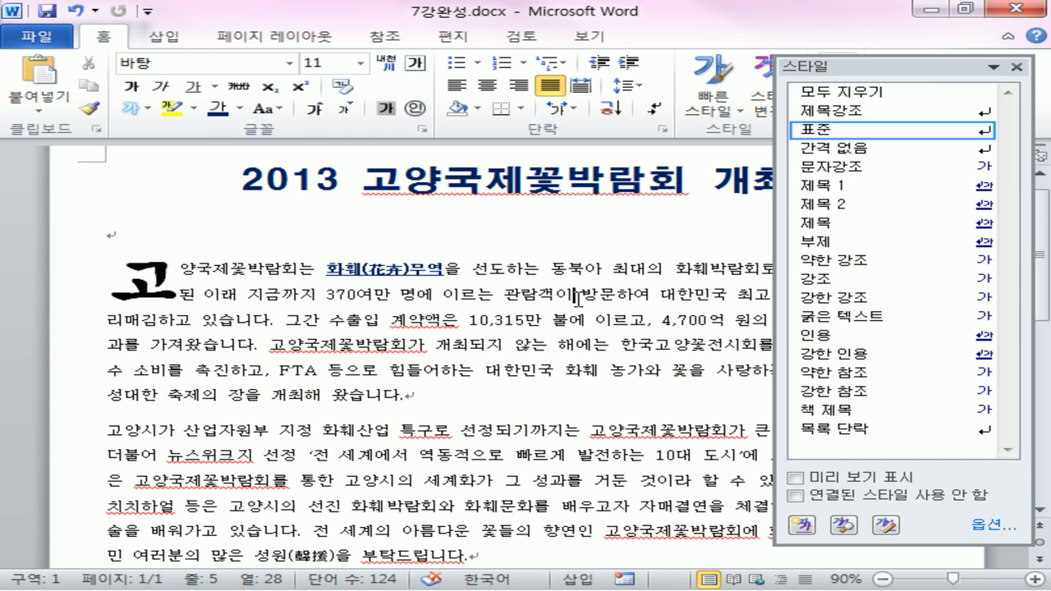
Apply the 문자강조 style to "고양국제꽃박람회" in the second paragraph's first line and "FTA" in the first body paragraph.
{"action": "left_click_drag", "start_coordinate": [591, 428], "coordinate": [731, 428]}
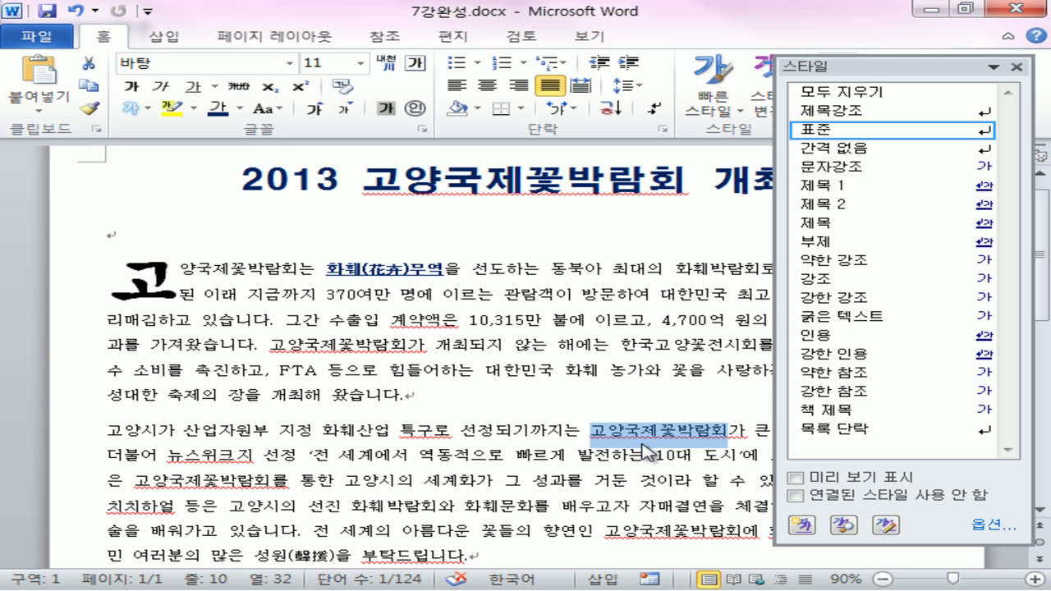
{"action": "left_click_drag", "start_coordinate": [872, 67], "coordinate": [764, 72]}
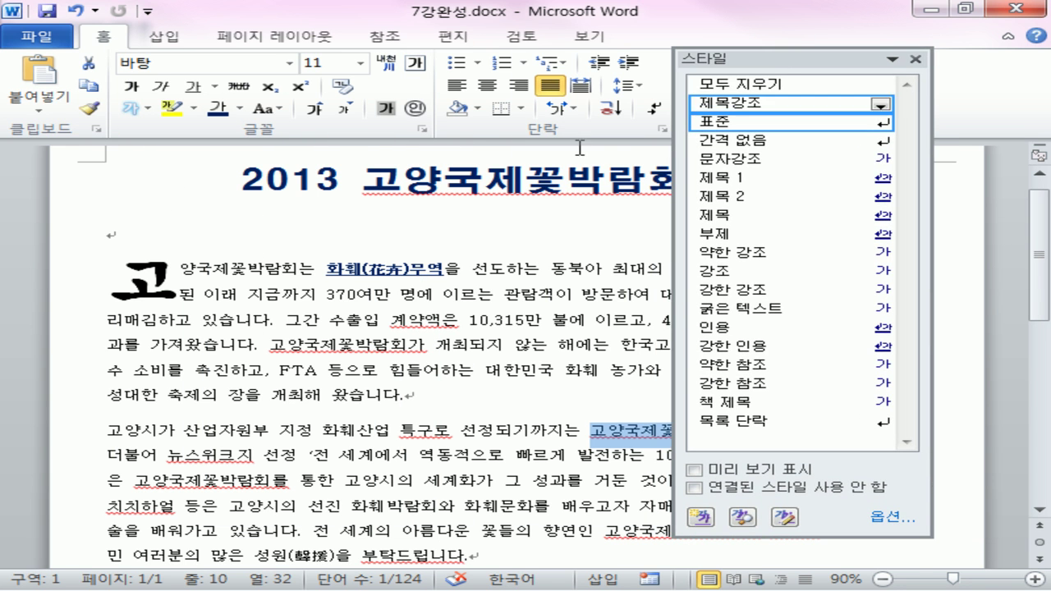
{"action": "double_click", "coordinate": [300, 370]}
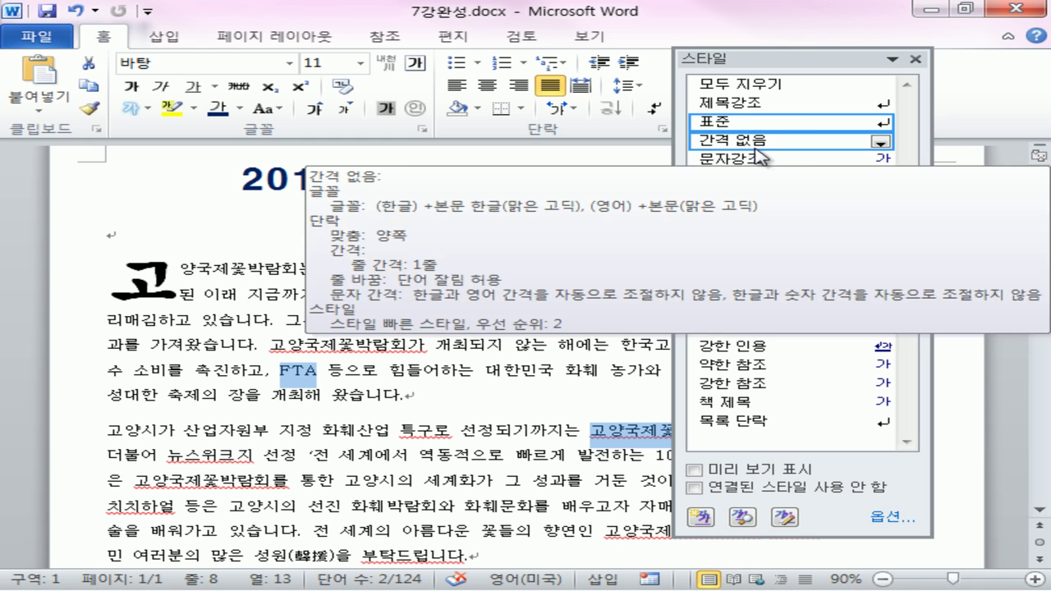
{"action": "left_click", "coordinate": [763, 160]}
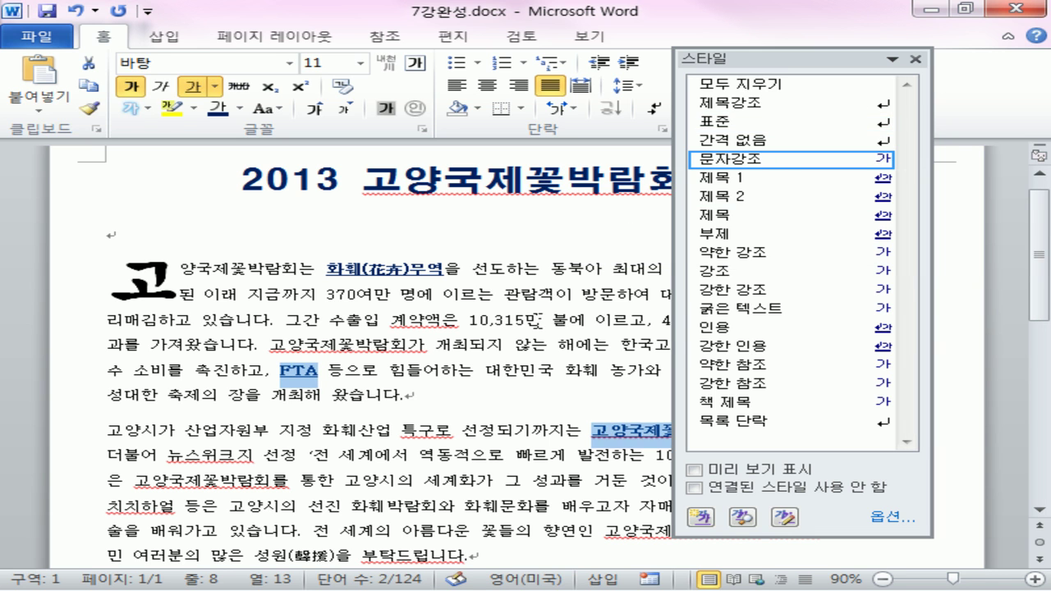
{"action": "left_click", "coordinate": [914, 59]}
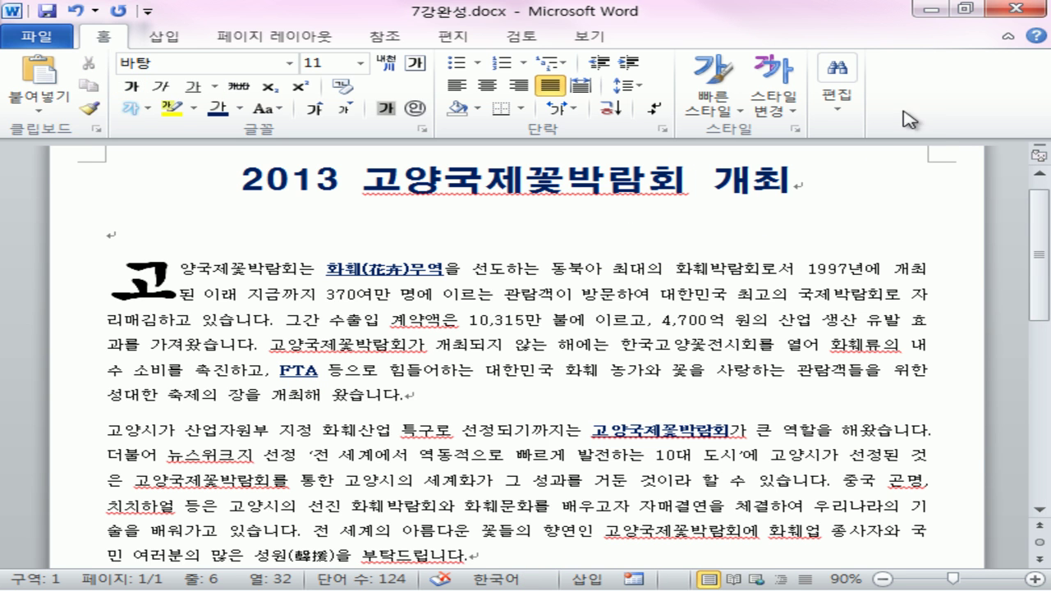
{"action": "left_click", "coordinate": [552, 407]}
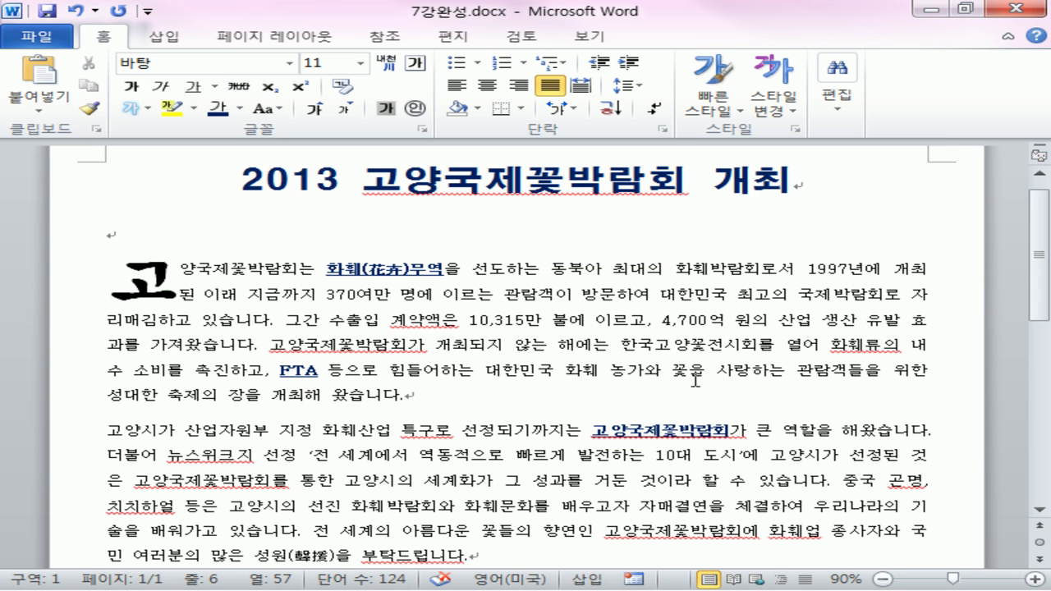
Modify the 문자강조 style so its font color is blue (파랑).
{"action": "left_click", "coordinate": [795, 130]}
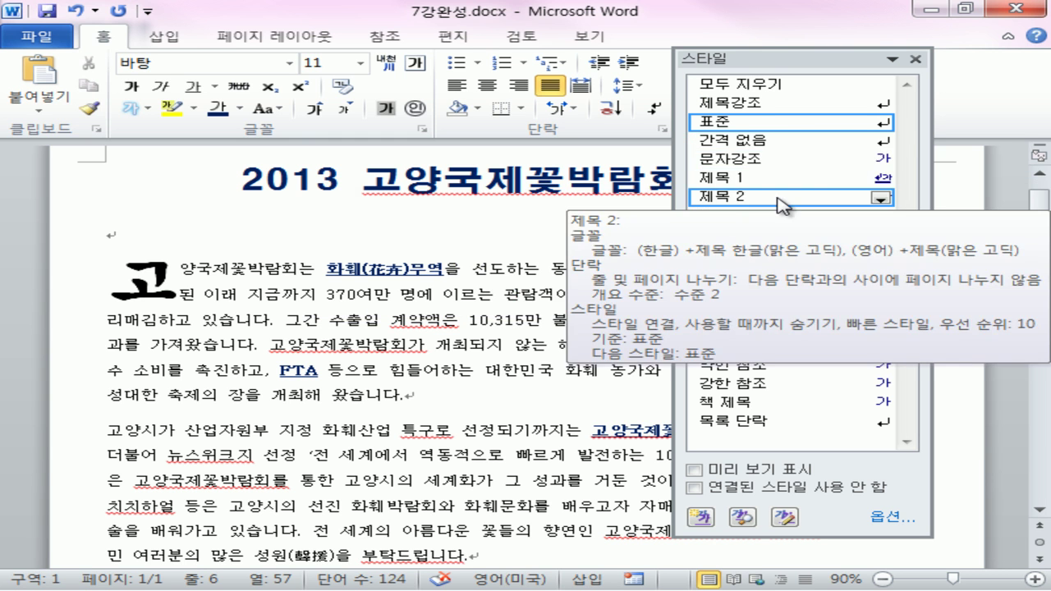
{"action": "left_click", "coordinate": [880, 161]}
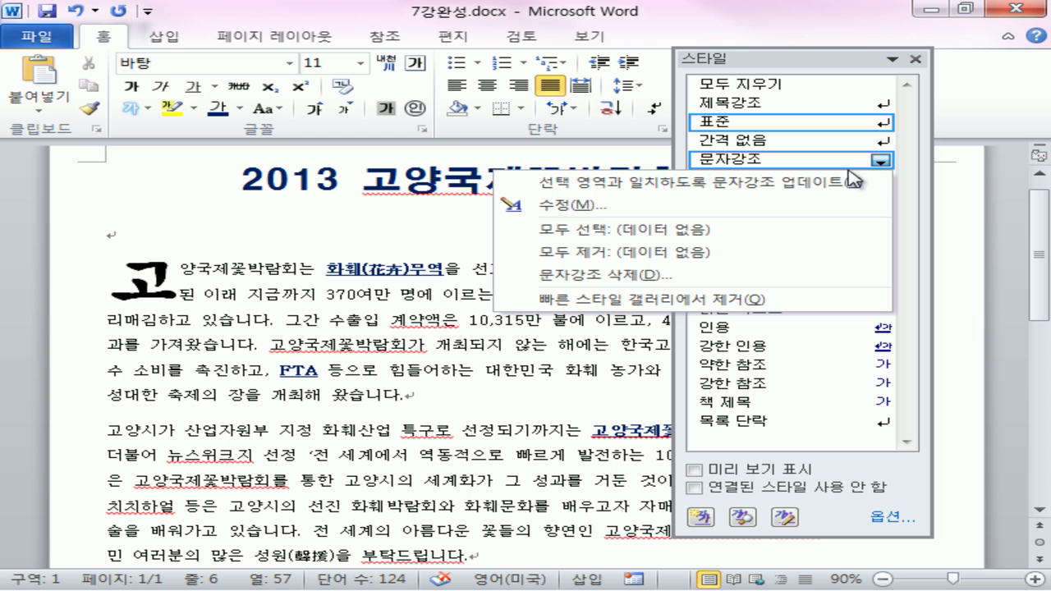
{"action": "left_click", "coordinate": [756, 207]}
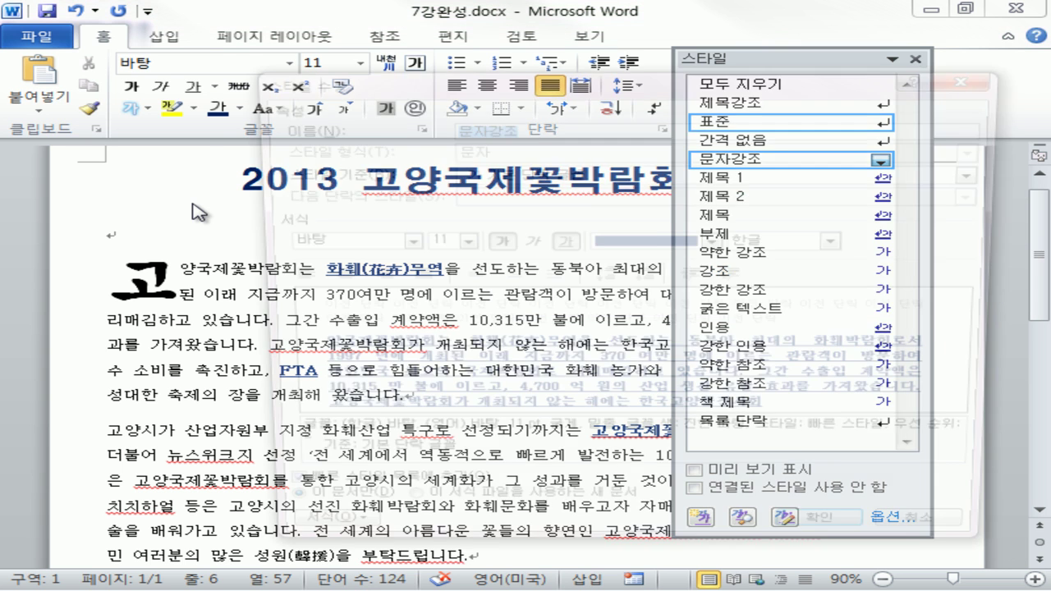
{"action": "left_click", "coordinate": [624, 246]}
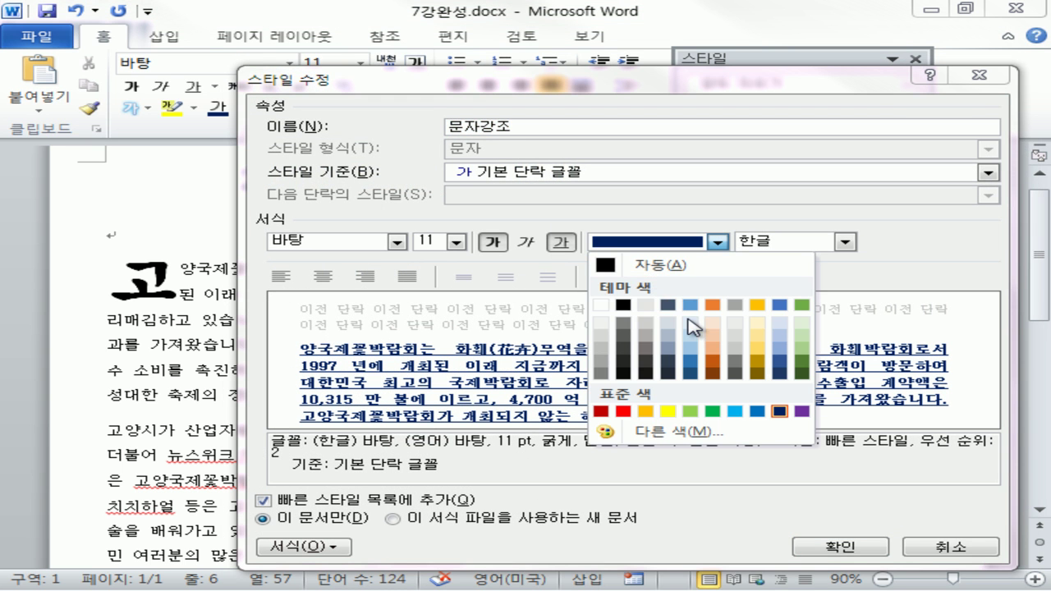
{"action": "left_click", "coordinate": [760, 411]}
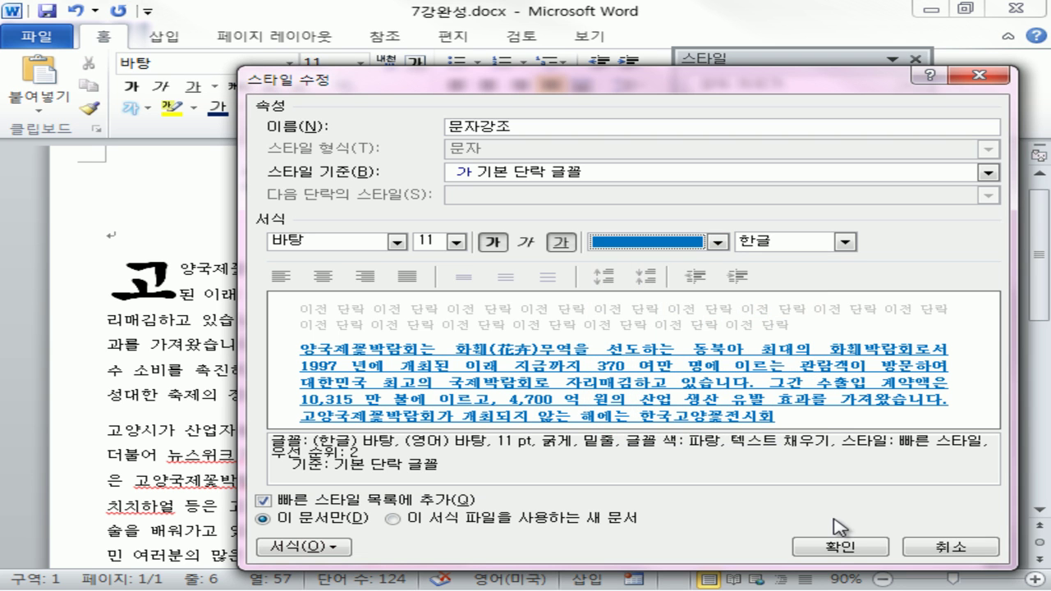
{"action": "left_click", "coordinate": [821, 549]}
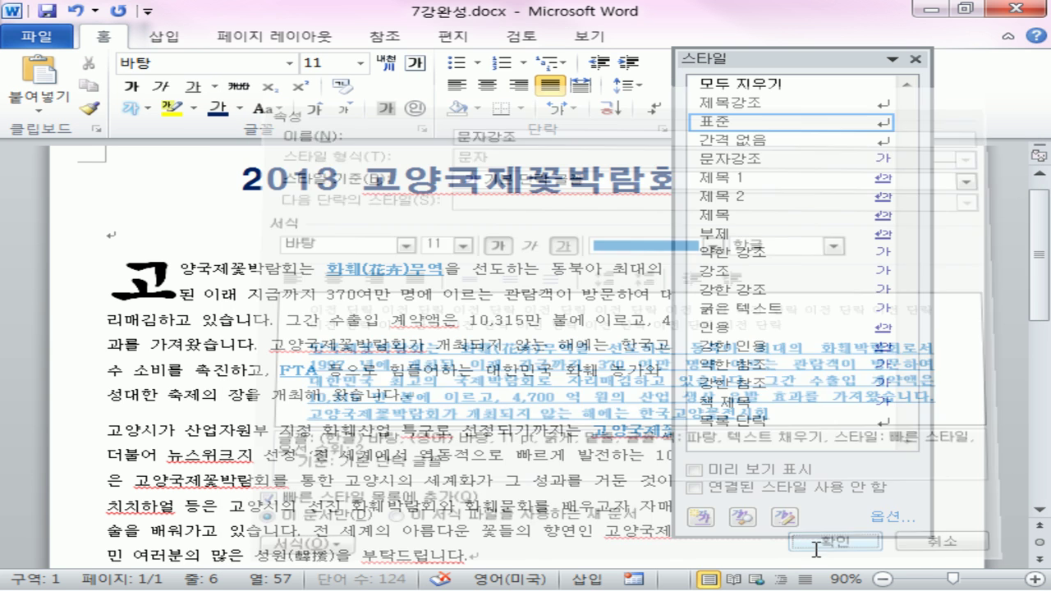
{"action": "left_click", "coordinate": [539, 476]}
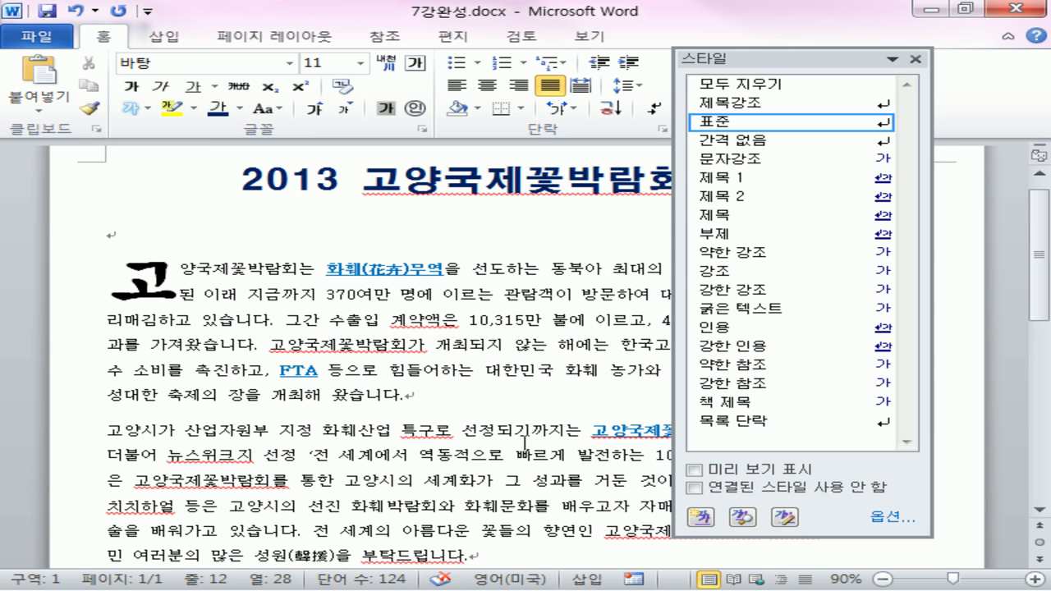
{"action": "scroll", "coordinate": [353, 408], "scroll_direction": "down", "scroll_amount": 1}
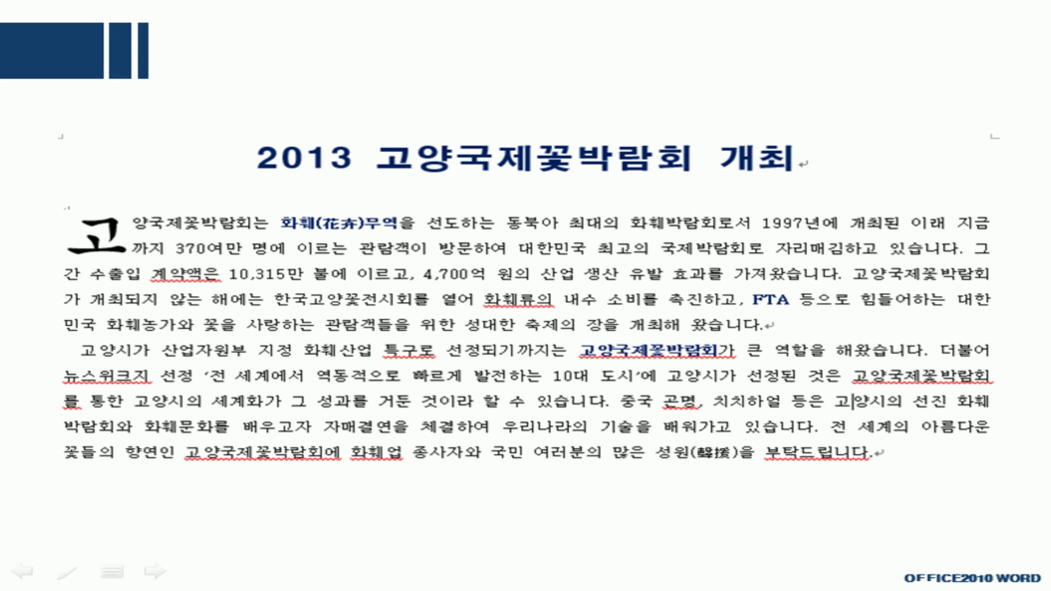
Switch to the slide show and examine the 꽃박람회 행사 개요 sample, marking its club symbol, numbering levels and closing line in red pen.
{"action": "left_click", "coordinate": [697, 305]}
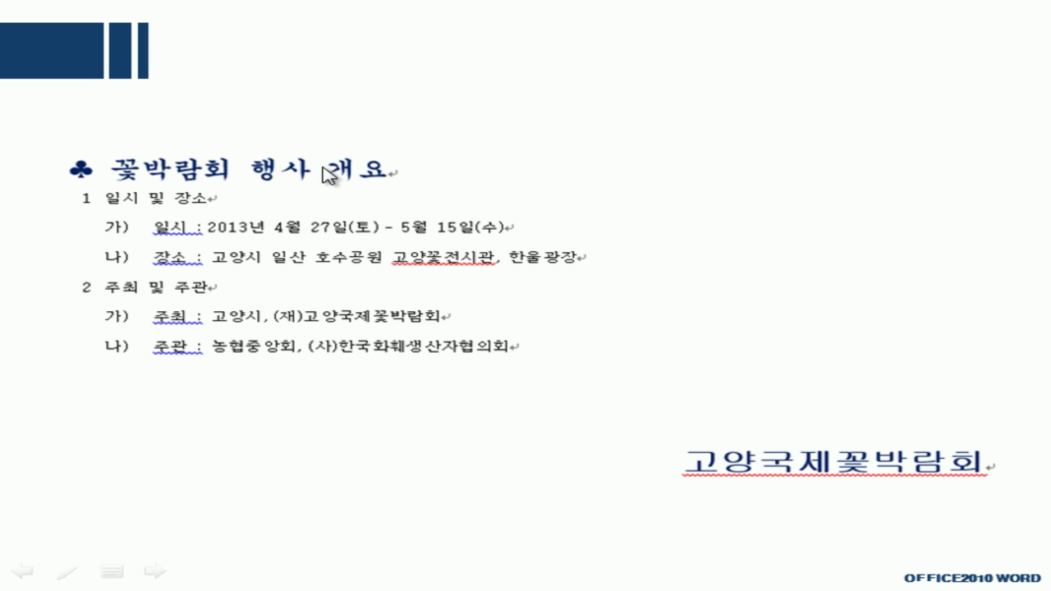
{"action": "key", "text": "ctrl+p"}
{"action": "mouse_move", "coordinate": [99, 170]}
{"action": "left_mouse_down"}
{"action": "mouse_move", "coordinate": [50, 187]}
{"action": "mouse_move", "coordinate": [90, 143]}
{"action": "mouse_move", "coordinate": [99, 184]}
{"action": "mouse_move", "coordinate": [190, 212]}
{"action": "left_mouse_up"}
{"action": "mouse_move", "coordinate": [100, 190]}
{"action": "left_mouse_down"}
{"action": "mouse_move", "coordinate": [79, 212]}
{"action": "mouse_move", "coordinate": [100, 194]}
{"action": "left_mouse_up"}
{"action": "mouse_move", "coordinate": [119, 231]}
{"action": "left_mouse_down"}
{"action": "mouse_move", "coordinate": [103, 225]}
{"action": "mouse_move", "coordinate": [138, 271]}
{"action": "left_mouse_up"}
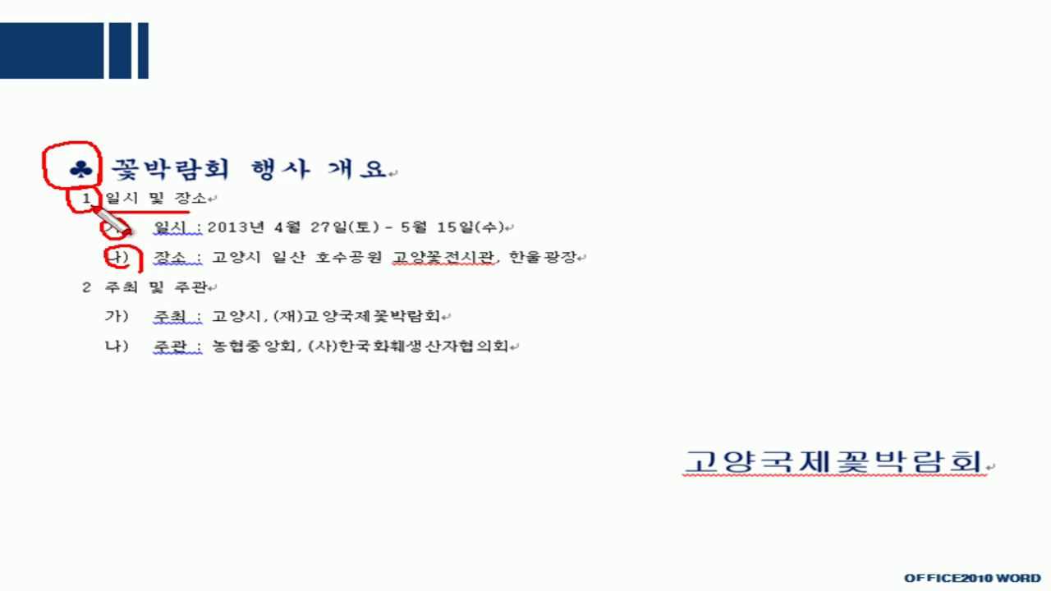
{"action": "left_click_drag", "start_coordinate": [105, 208], "coordinate": [213, 205]}
{"action": "left_click_drag", "start_coordinate": [156, 223], "coordinate": [138, 271]}
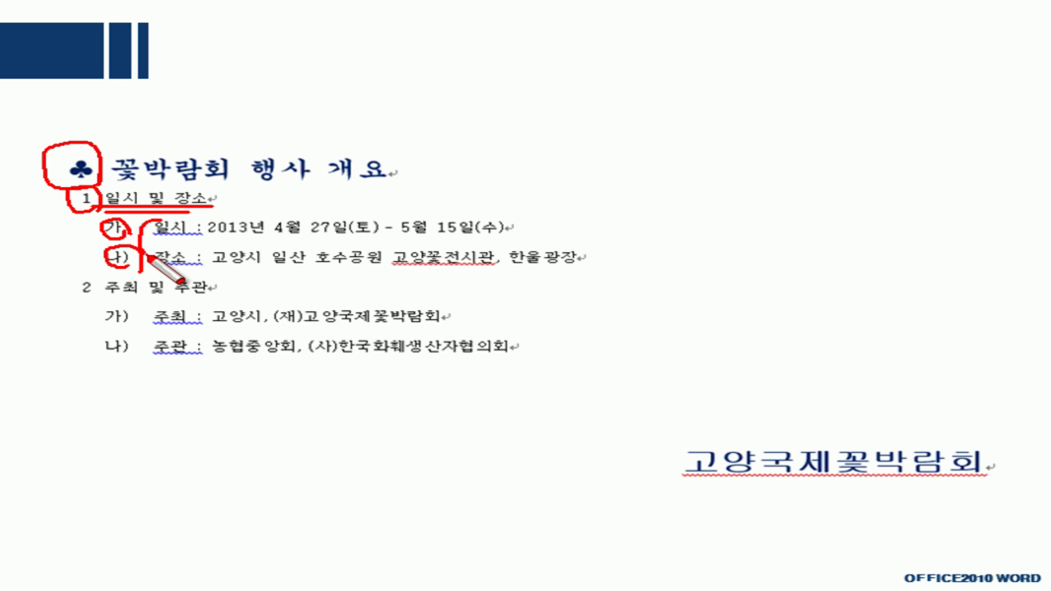
{"action": "mouse_move", "coordinate": [157, 220]}
{"action": "left_mouse_down"}
{"action": "mouse_move", "coordinate": [134, 254]}
{"action": "mouse_move", "coordinate": [143, 259]}
{"action": "left_mouse_up"}
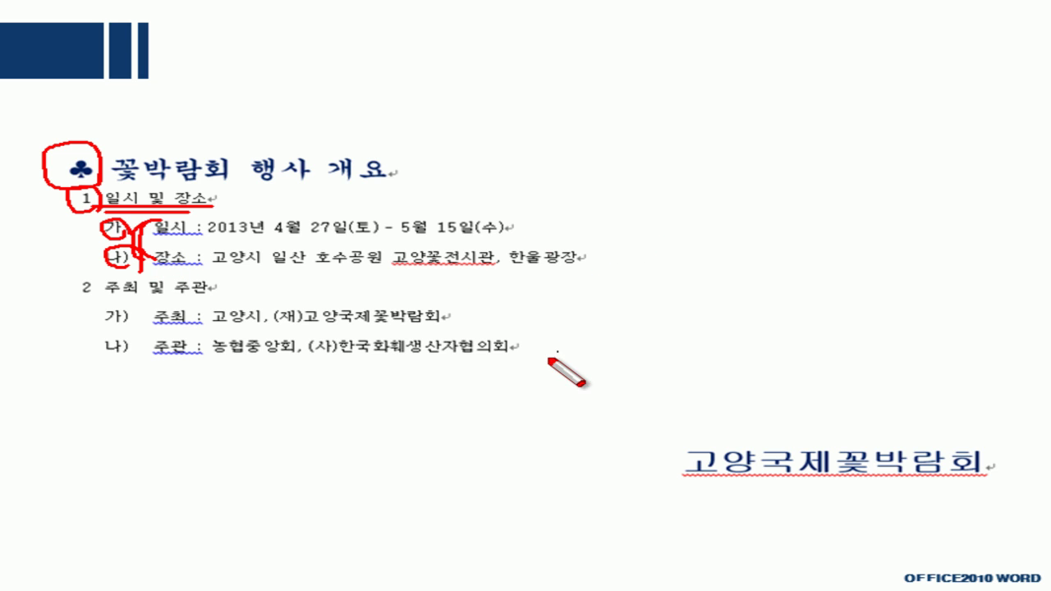
{"action": "left_click_drag", "start_coordinate": [653, 500], "coordinate": [1016, 502]}
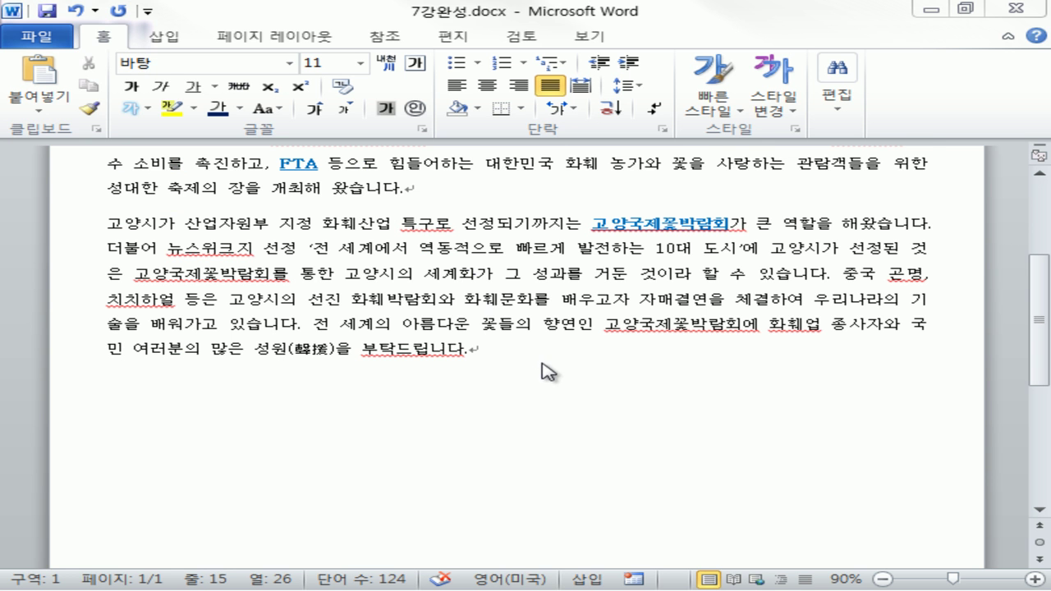
Return to the Word document and add two empty paragraphs after the last body paragraph.
{"action": "key", "text": "ctrl+alt+shift+s"}
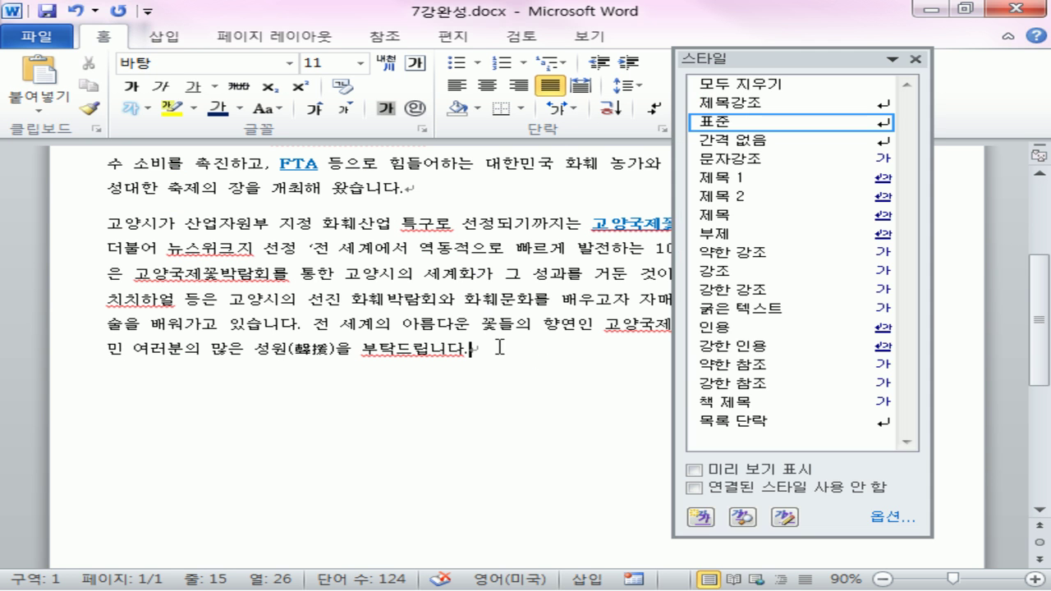
{"action": "key", "text": "Return"}
{"action": "key", "text": "Return"}
{"action": "key", "text": "Return"}
{"action": "key", "text": "BackSpace"}
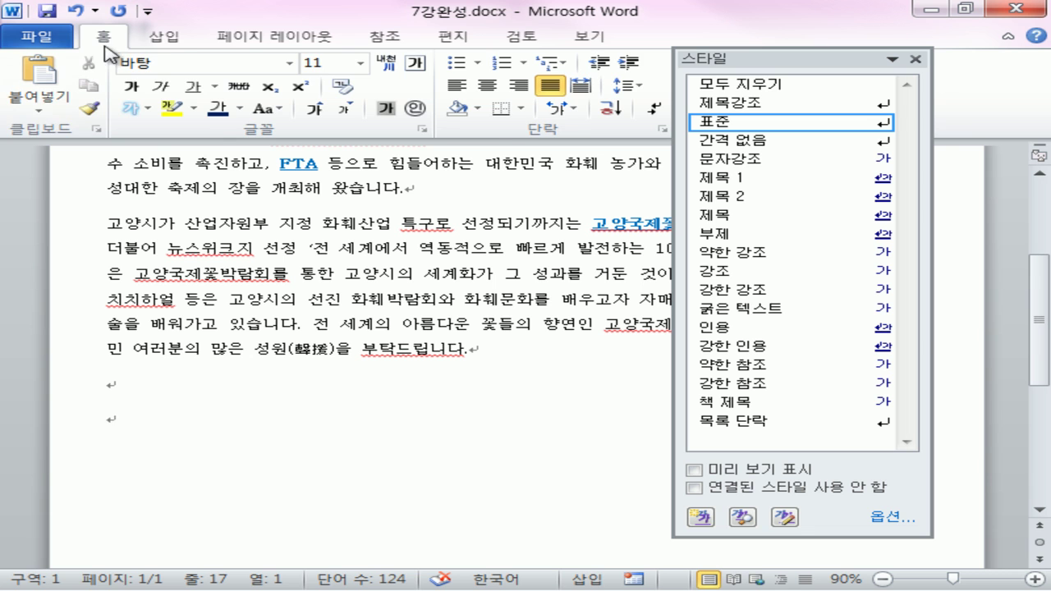
Insert the black club suit symbol (♣) on the new last line from the recently used symbols.
{"action": "left_click", "coordinate": [164, 37]}
{"action": "left_click_drag", "start_coordinate": [723, 62], "coordinate": [781, 166]}
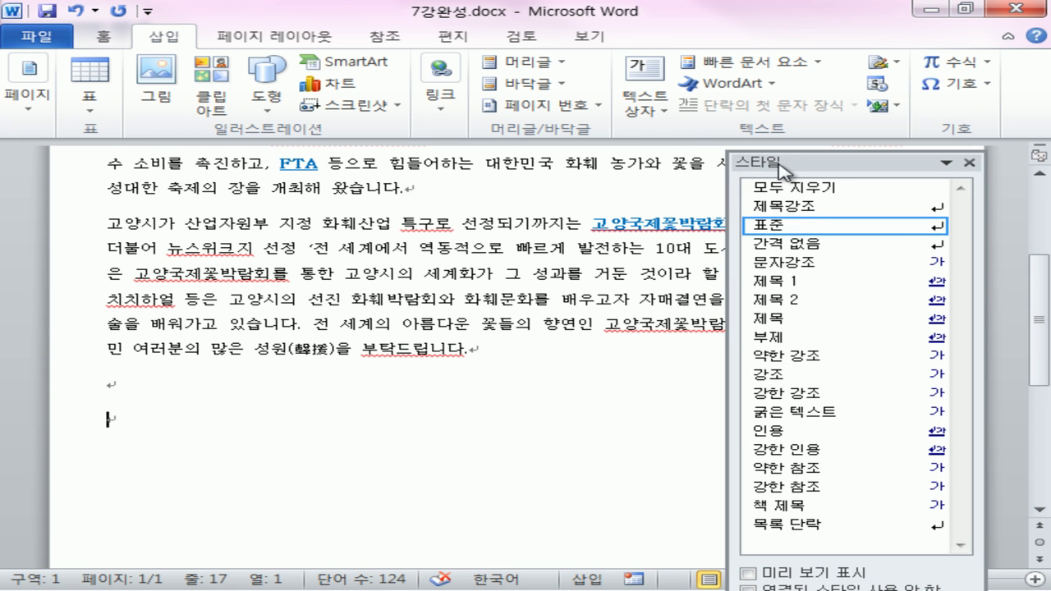
{"action": "left_click", "coordinate": [966, 91]}
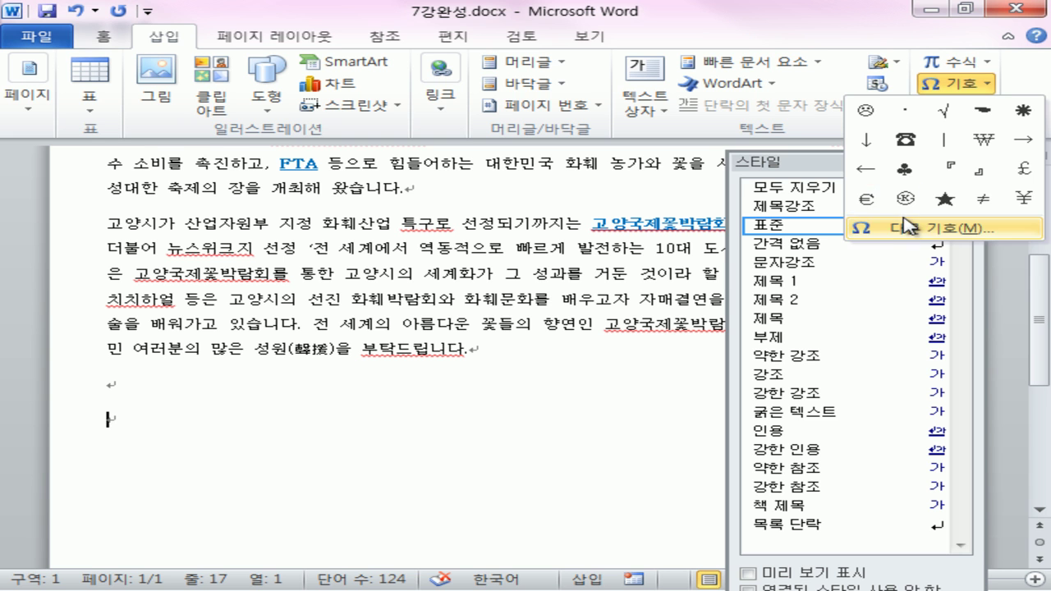
{"action": "left_click", "coordinate": [969, 229]}
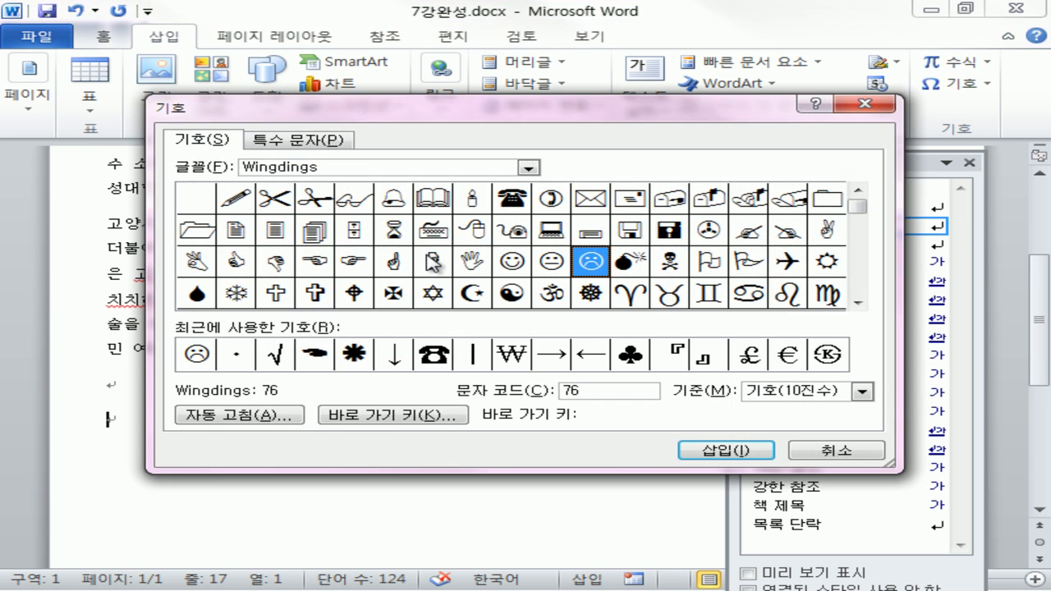
{"action": "left_click", "coordinate": [605, 358]}
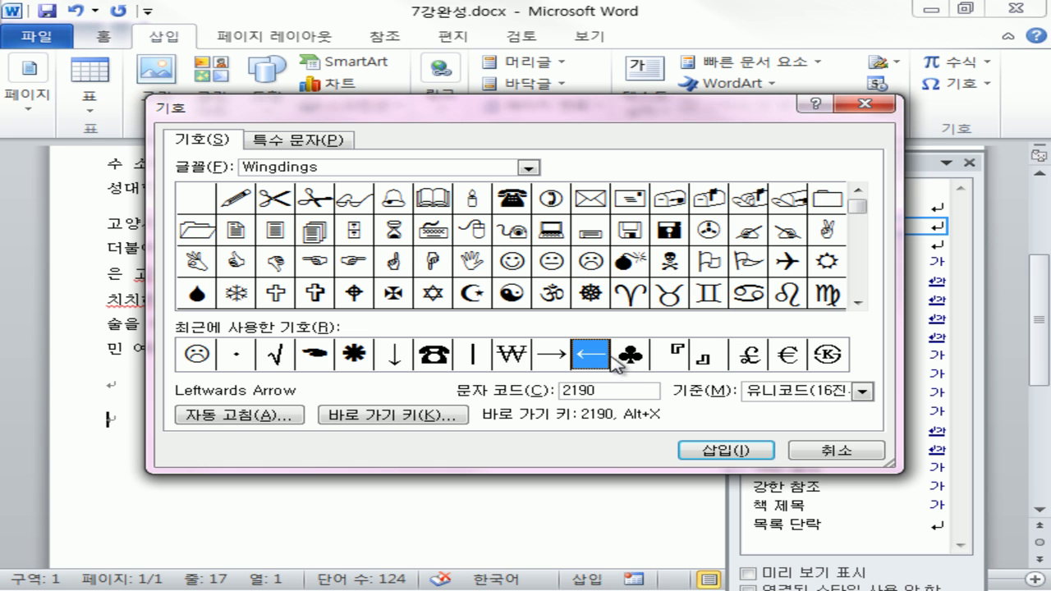
{"action": "left_click", "coordinate": [636, 358]}
{"action": "left_click", "coordinate": [719, 452]}
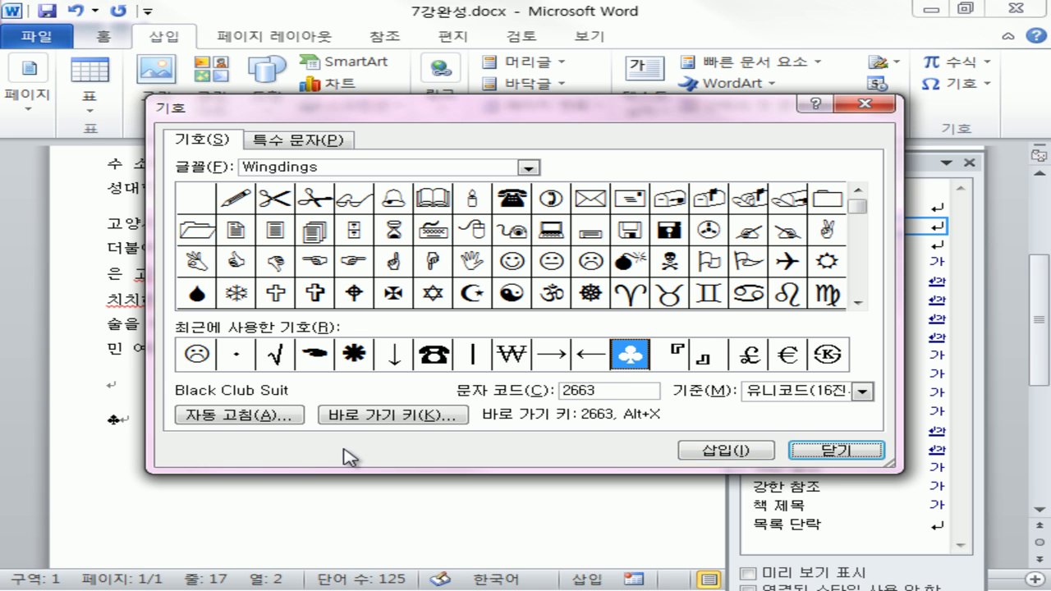
{"action": "left_click", "coordinate": [834, 451]}
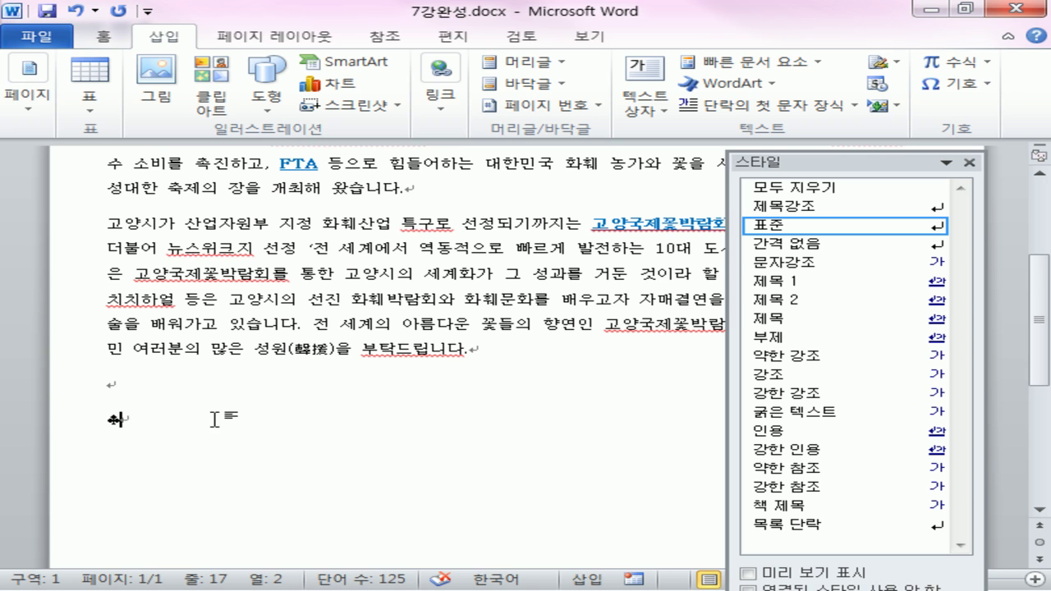
Enter the heading text "꽃 박람회 행사 개요" after the ♣ symbol.
{"action": "type", "text": "ㄱ"}
{"action": "key", "text": "BackSpace"}
{"action": "type", "text": "꽃"}
{"action": "type", "text": " 박람"}
{"action": "type", "text": "회 행ㅅ"}
{"action": "type", "text": "ㅏ 개요"}
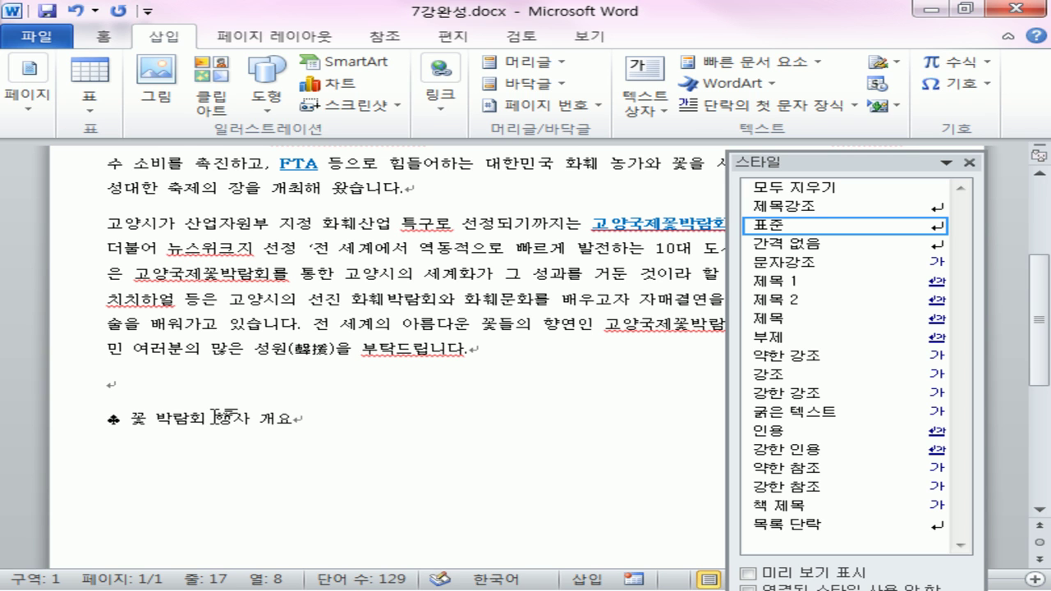
Add the line "일시 및 장소" below the ♣ 꽃 박람회 행사 개요 heading.
{"action": "key", "text": "Return"}
{"action": "type", "text": "이ㄹ시 미ㅊ ㅈㅏ"}
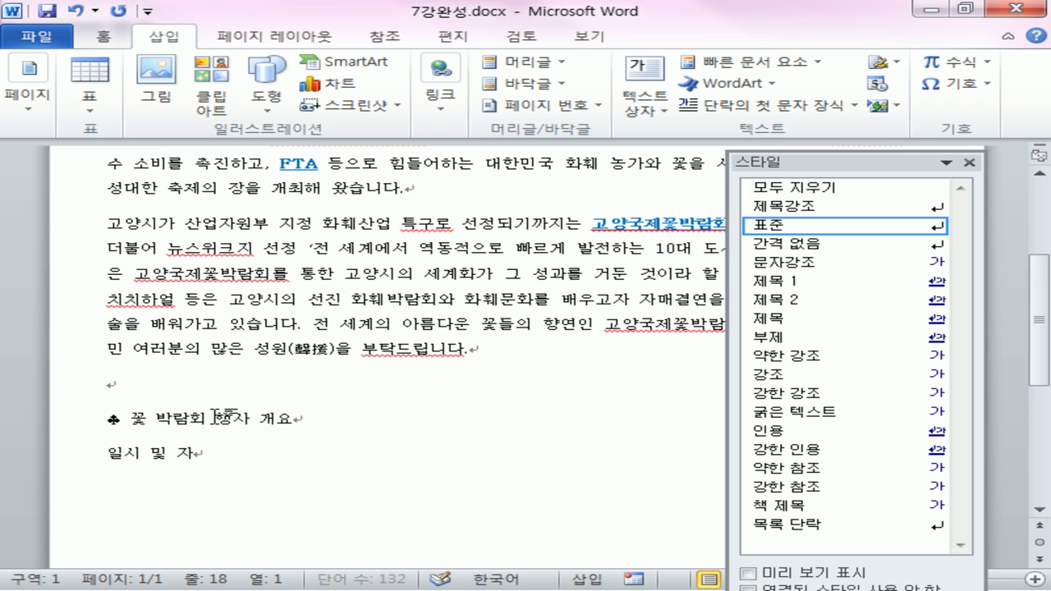
{"action": "type", "text": "ㅇ소"}
Enter the line "일시 : 2013년 4월 27일(토) - 5월 15일(수)" below 일시 및 장소.
{"action": "key", "text": "Return"}
{"action": "type", "text": "인"}
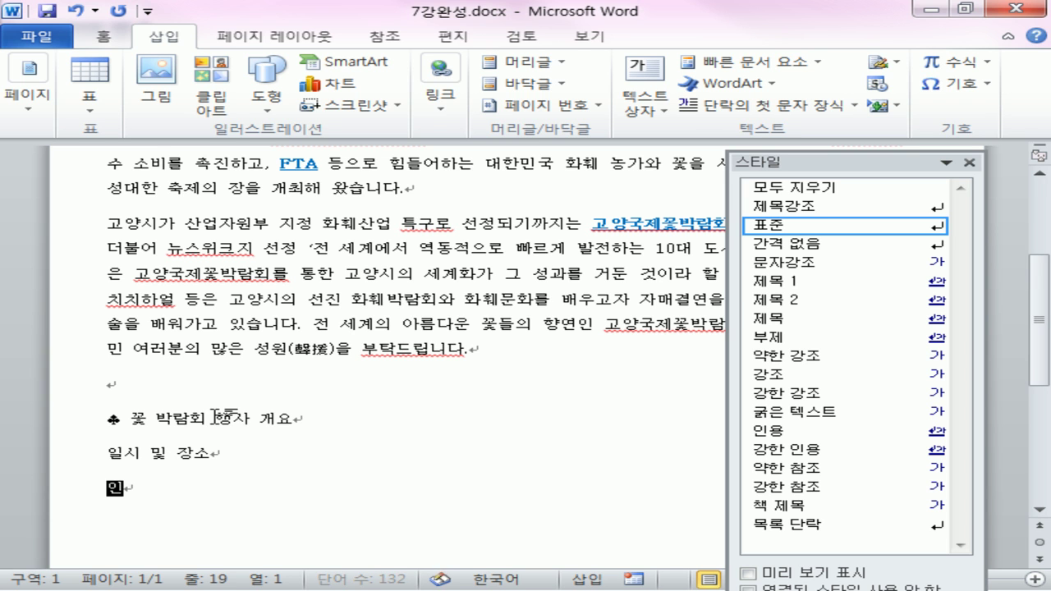
{"action": "key", "text": "BackSpace"}
{"action": "type", "text": "ㄹ시 : 2"}
{"action": "type", "text": "013"}
{"action": "type", "text": "년 4우"}
{"action": "type", "text": " 27"}
{"action": "type", "text": "일(토) -"}
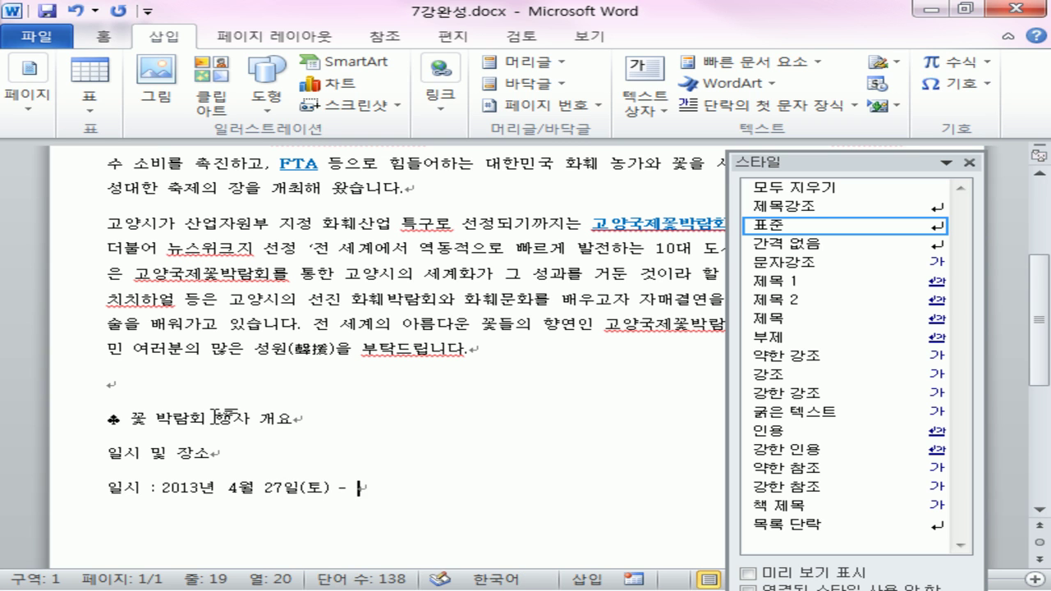
{"action": "key", "text": "Hangul"}
{"action": "type", "text": "5"}
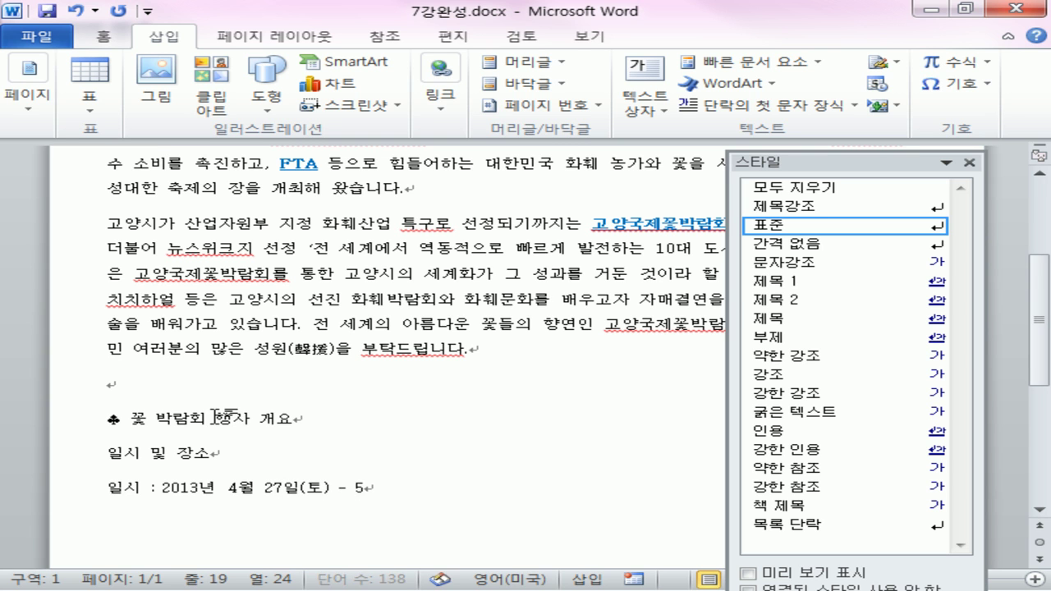
{"action": "type", "text": "월 15일(수)"}
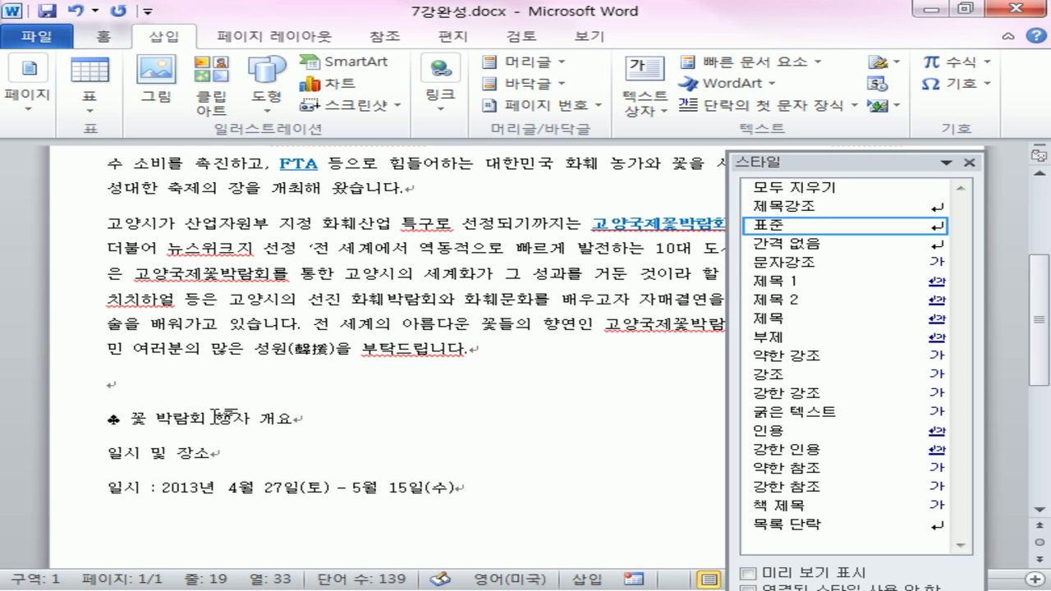
Enter the line "장소 : 고양시 일산 호수공원 고양꽃전시관, 한울광장" below the date line.
{"action": "key", "text": "Return"}
{"action": "type", "text": "장소 : "}
{"action": "type", "text": "고양시"}
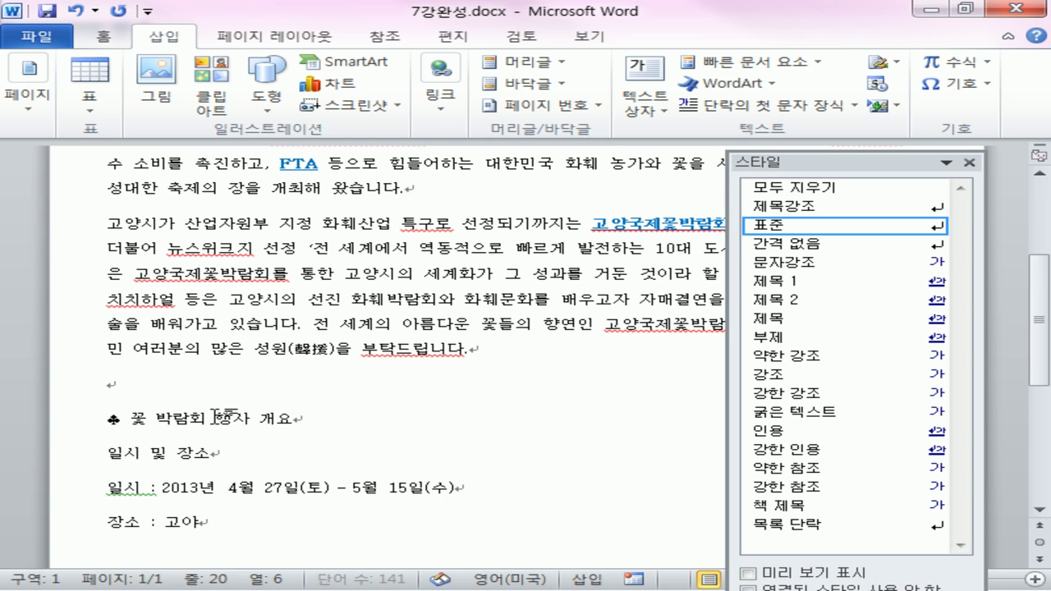
{"action": "type", "text": " 일산 호수공우"}
{"action": "type", "text": " 고양꼬"}
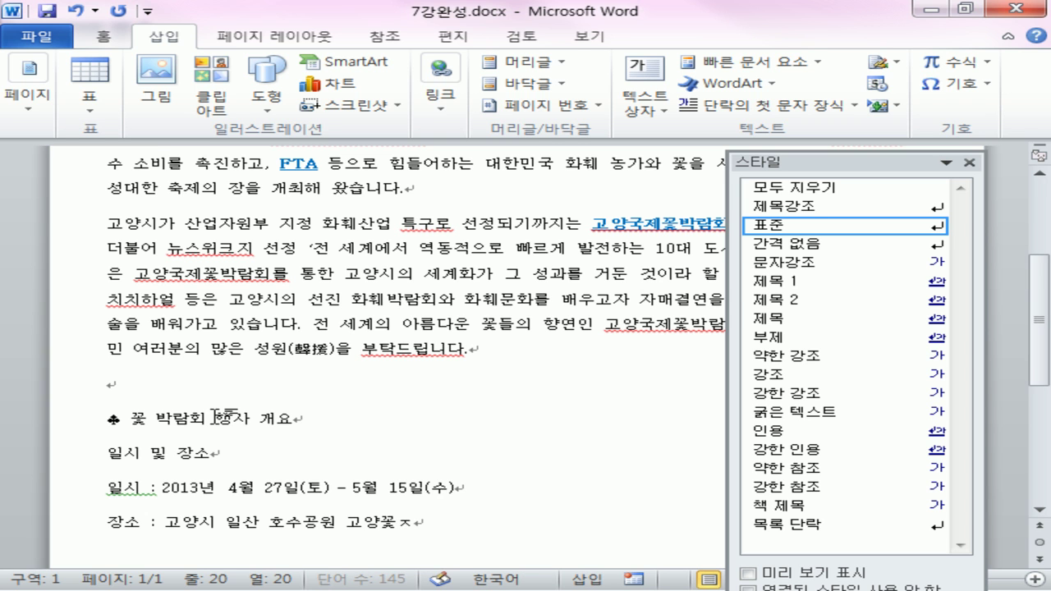
{"action": "type", "text": "전시관, 한울광"}
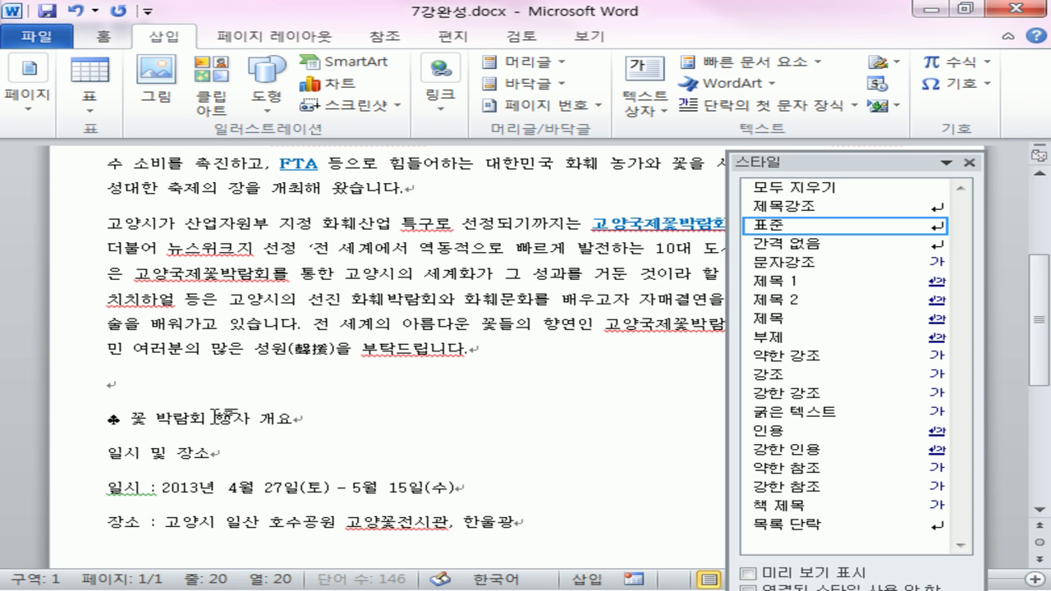
{"action": "type", "text": "장"}
Add the line "주최 및 주관" below the venue line.
{"action": "key", "text": "Return"}
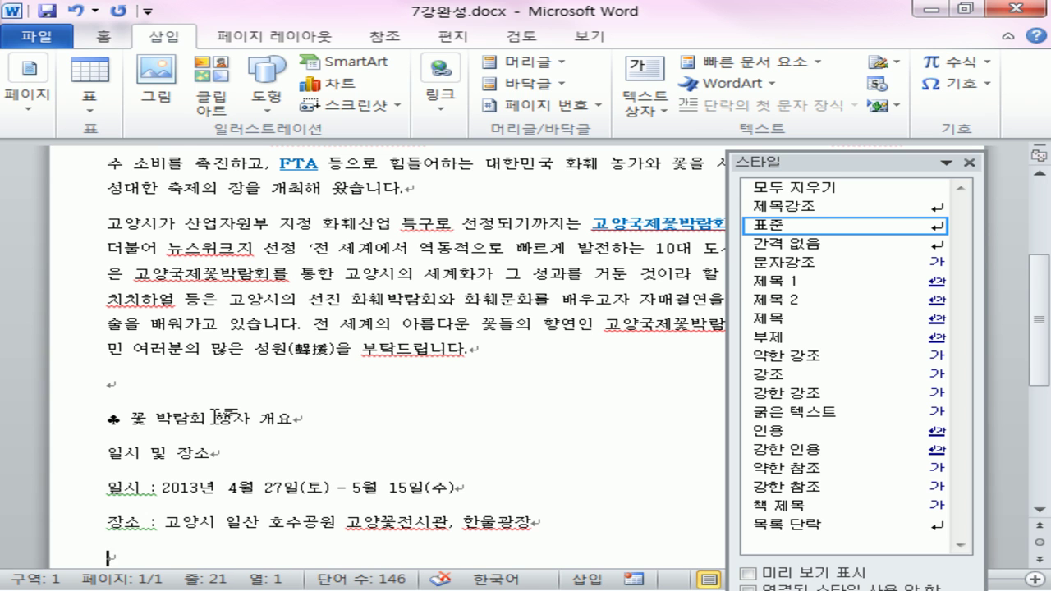
{"action": "type", "text": "주최 "}
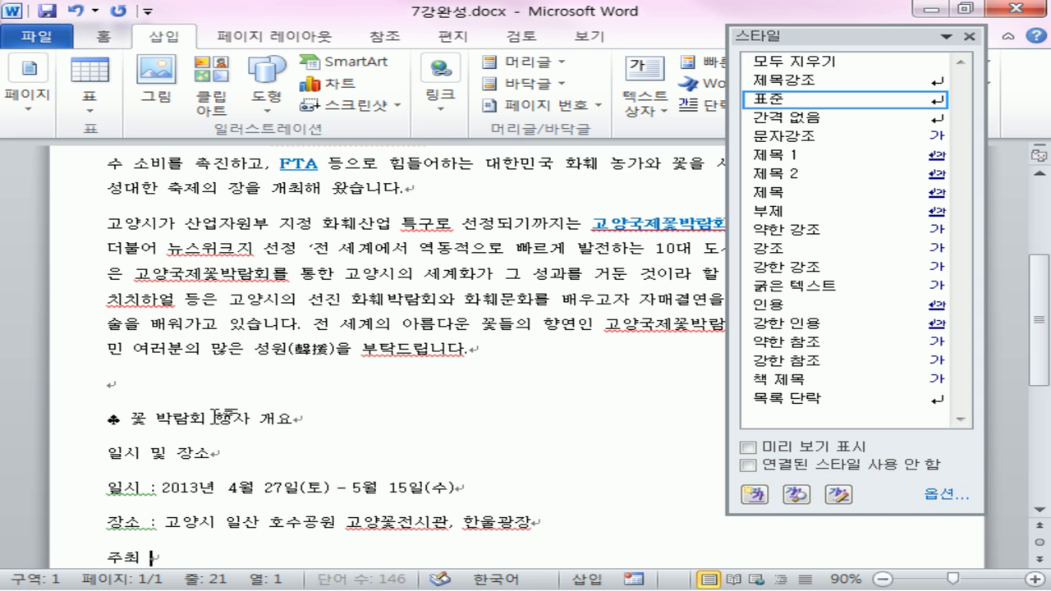
{"action": "type", "text": "ㅁ및 주관"}
Enter the line "주최 : 고양시, (재)고양국제꽃박람회" below 주최 및 주관, with no space inside 고양국제꽃박람회.
{"action": "key", "text": "Return"}
{"action": "type", "text": "축"}
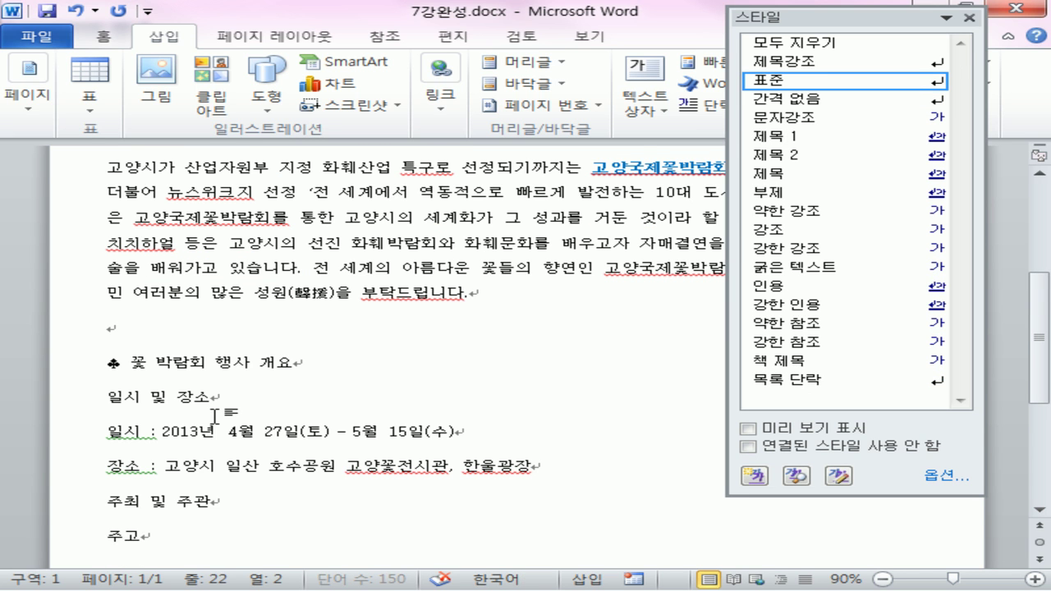
{"action": "key", "text": "BackSpace"}
{"action": "key", "text": "BackSpace"}
{"action": "key", "text": "BackSpace"}
{"action": "key", "text": "BackSpace"}
{"action": "type", "text": "최 :"}
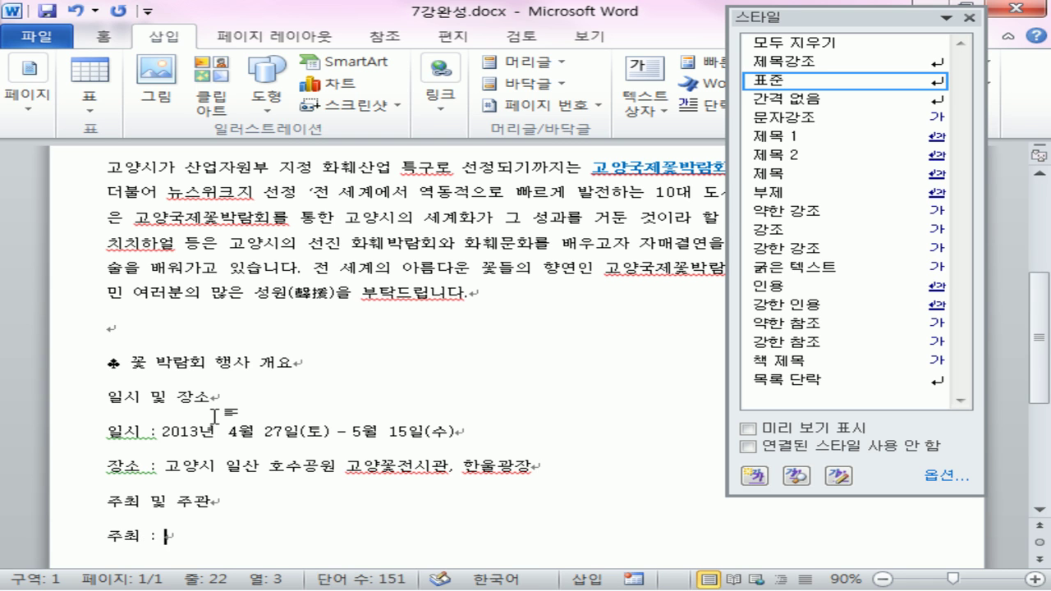
{"action": "type", "text": " 공양시"}
{"action": "type", "text": ",(ㅈ"}
{"action": "type", "text": "ㅐ"}
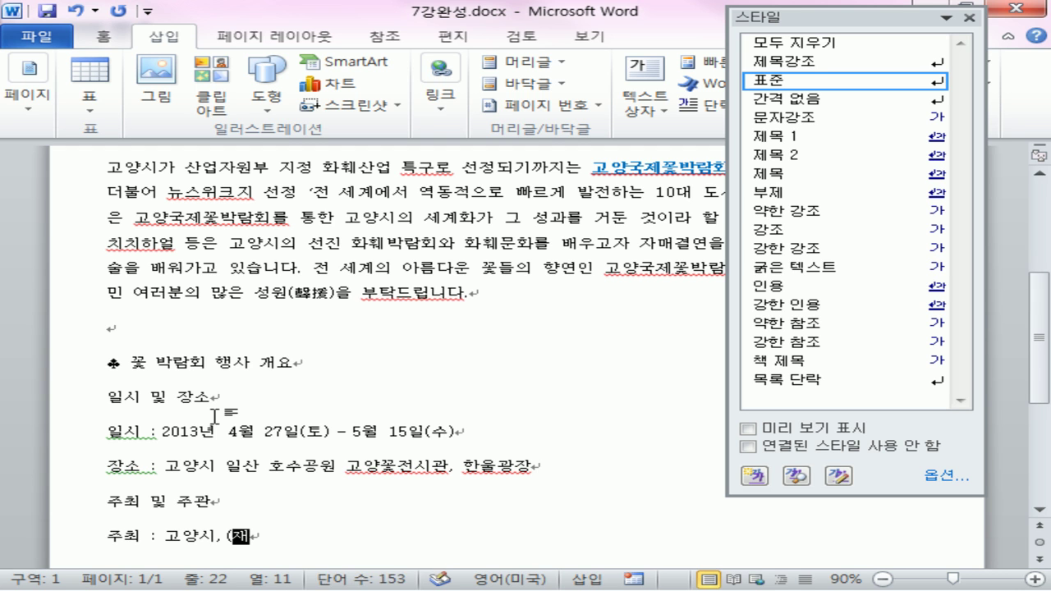
{"action": "type", "text": ")ㄱㅗ양국제꽃 바ㄱㄹㅏㅁ호ㅣ"}
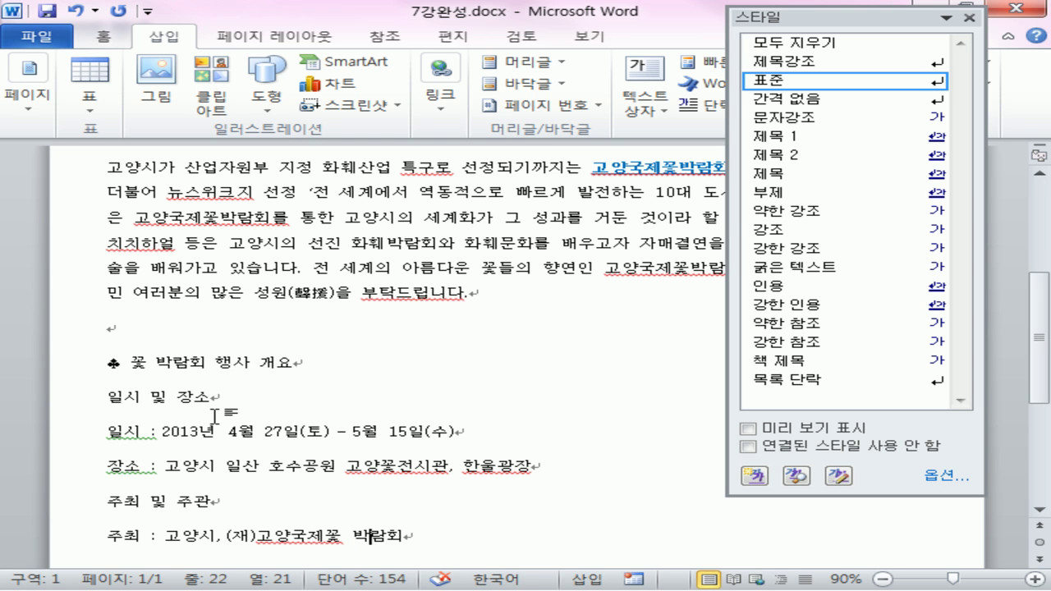
{"action": "key", "text": "Delete"}
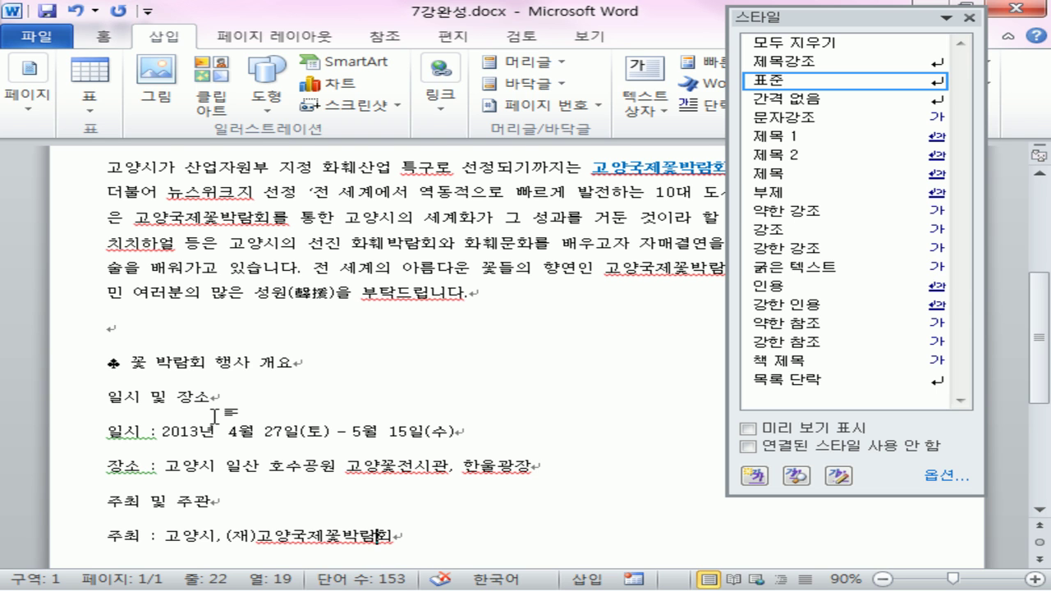
Enter the line "주관 : 농협 중앙회, (사)한국화훼생산자협의회" below the 주최 line.
{"action": "key", "text": "Return"}
{"action": "type", "text": "주"}
{"action": "type", "text": "관 : 농ㅎ"}
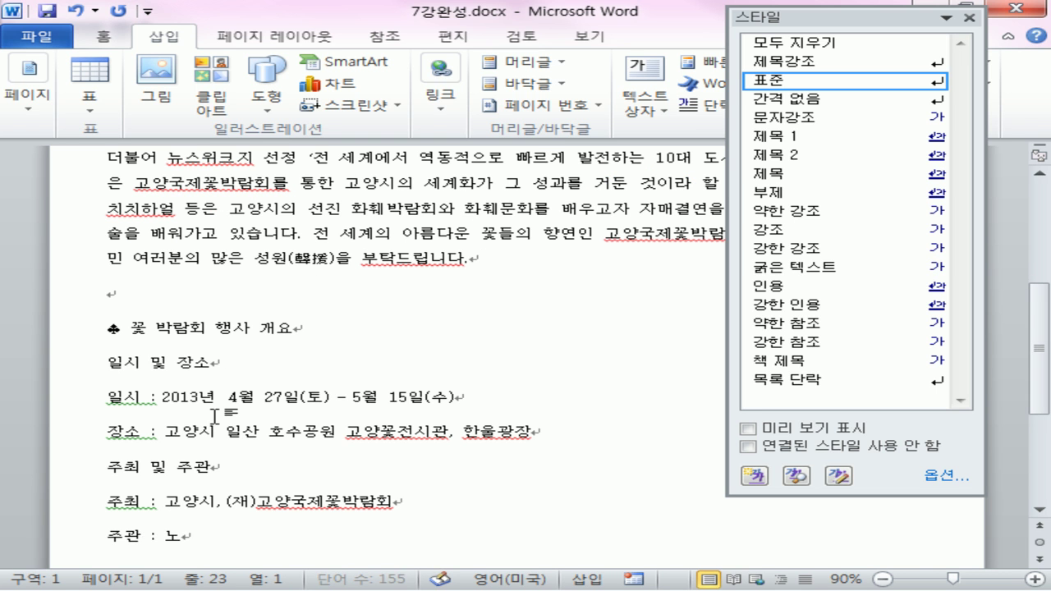
{"action": "type", "text": " 중앙회, ("}
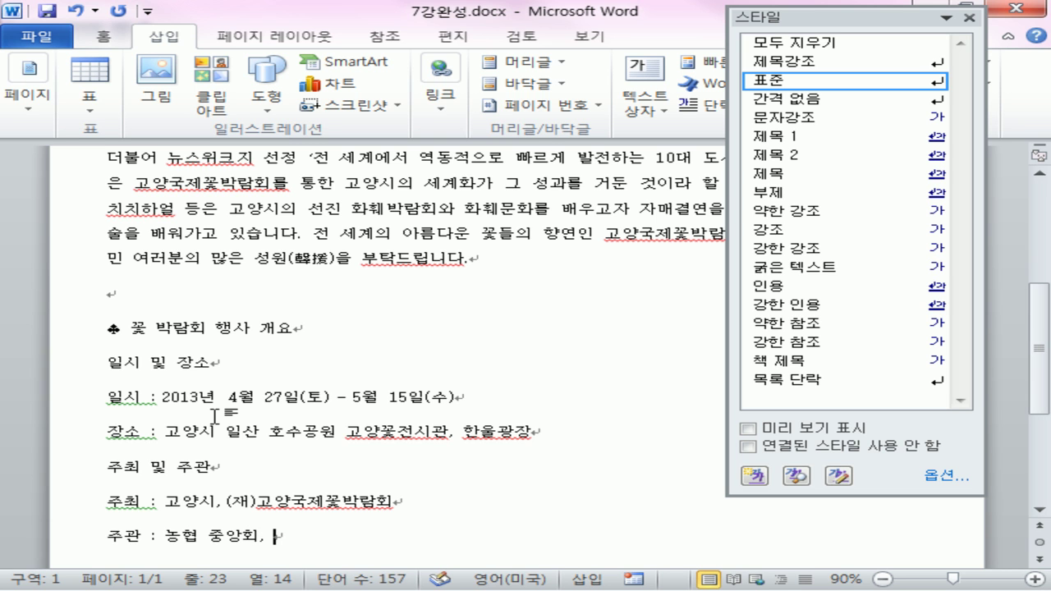
{"action": "type", "text": "사)"}
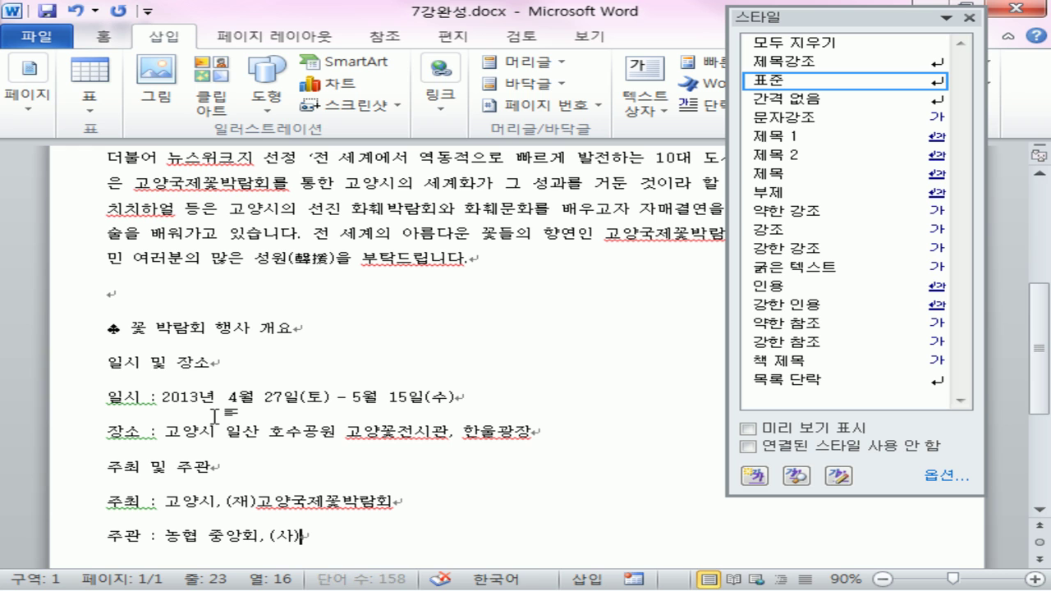
{"action": "type", "text": "한국"}
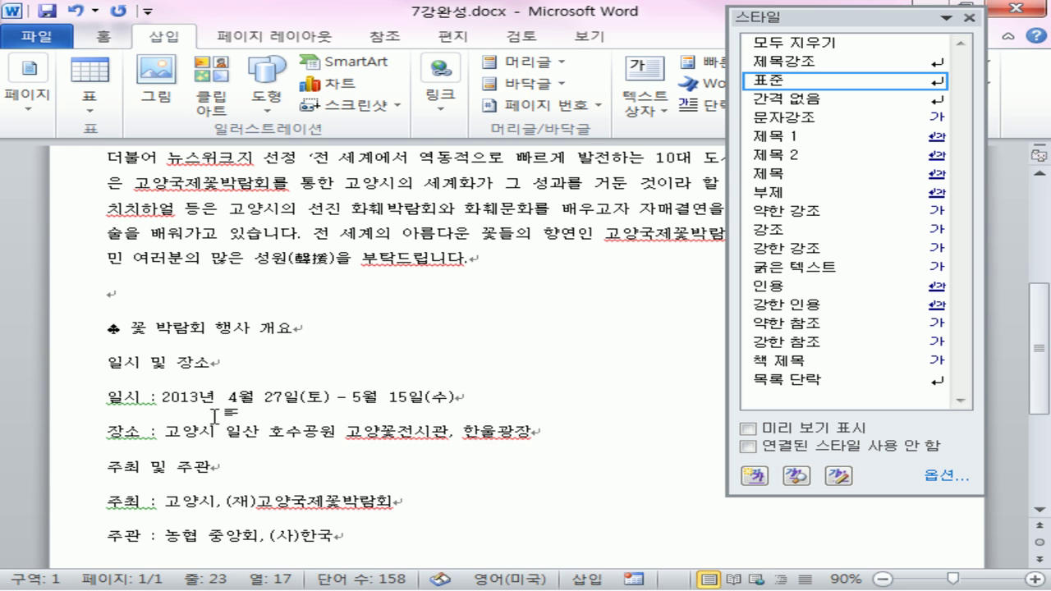
{"action": "type", "text": "ㅎㅗㅏ훼생산자혀ㅂ으ㅣ호"}
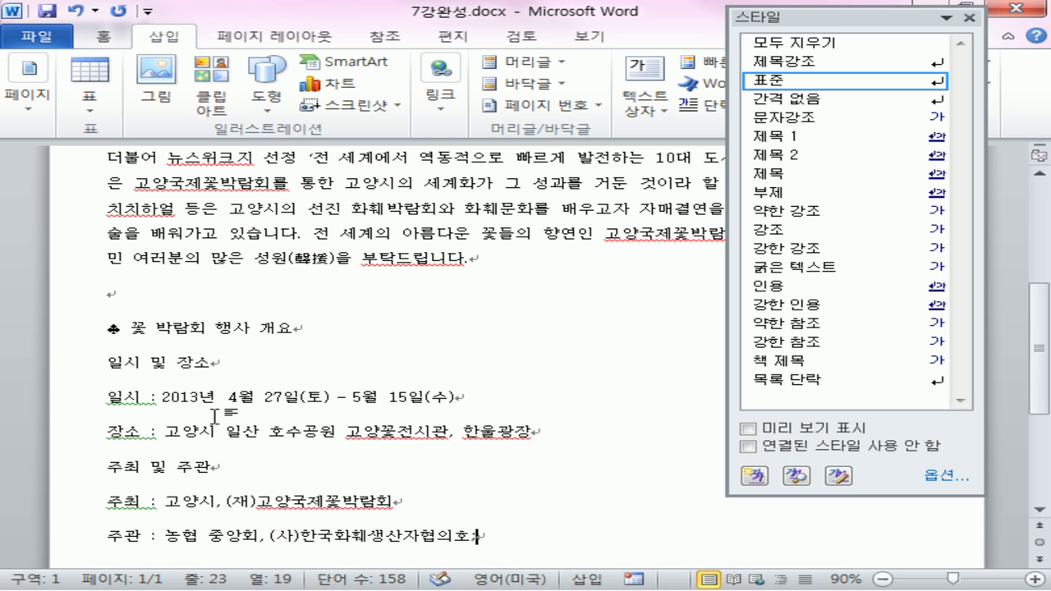
{"action": "key", "text": "BackSpace"}
{"action": "type", "text": "회"}
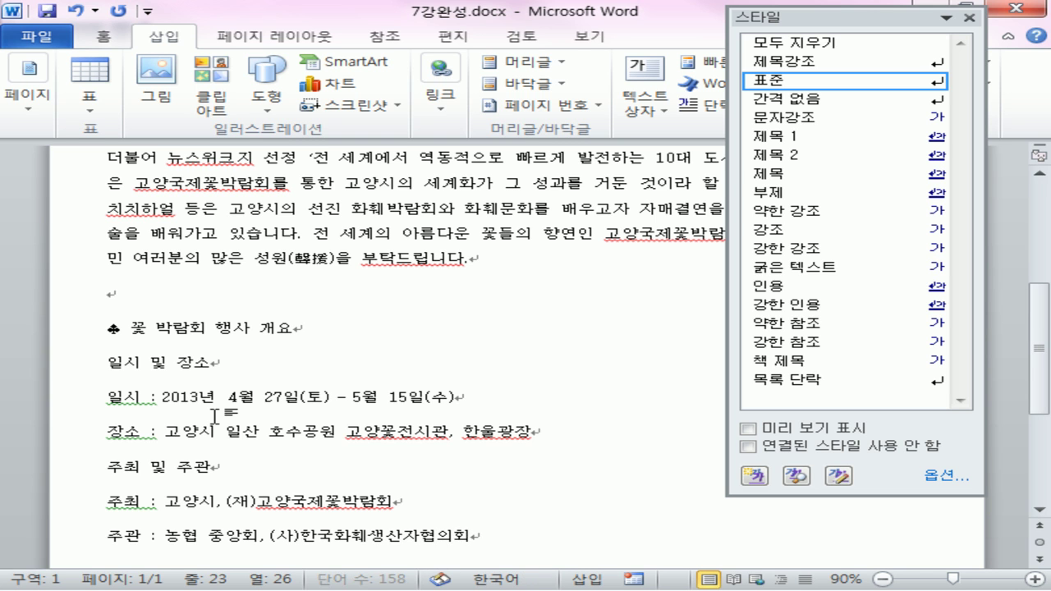
Add the closing line "고양국제꽃박람회" after the 주관 line, leaving two empty paragraphs between them.
{"action": "key", "text": "Return"}
{"action": "key", "text": "Return"}
{"action": "key", "text": "Return"}
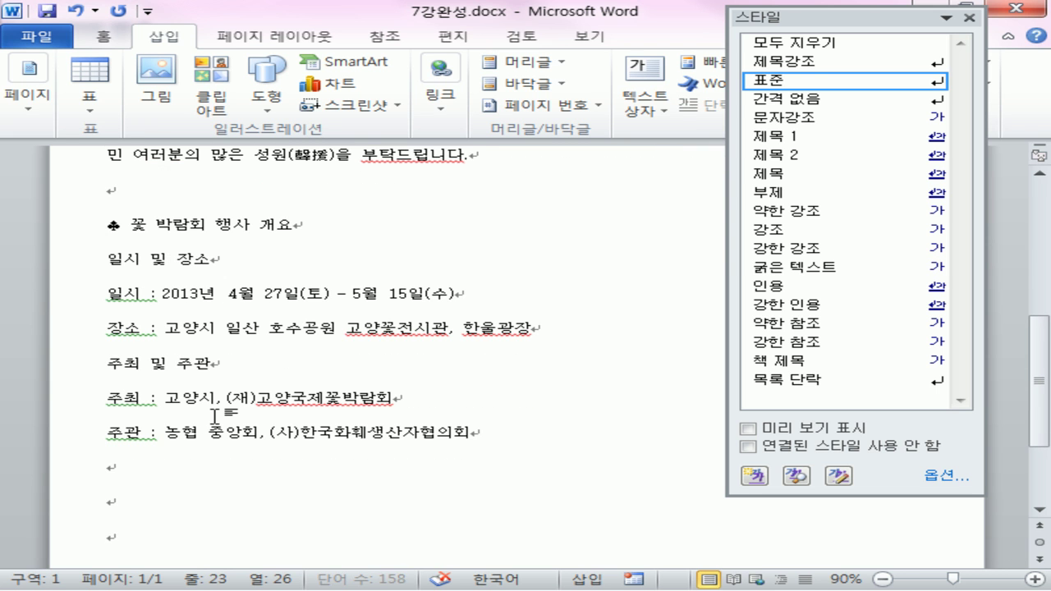
{"action": "type", "text": "고"}
{"action": "type", "text": "양국제꽃박람"}
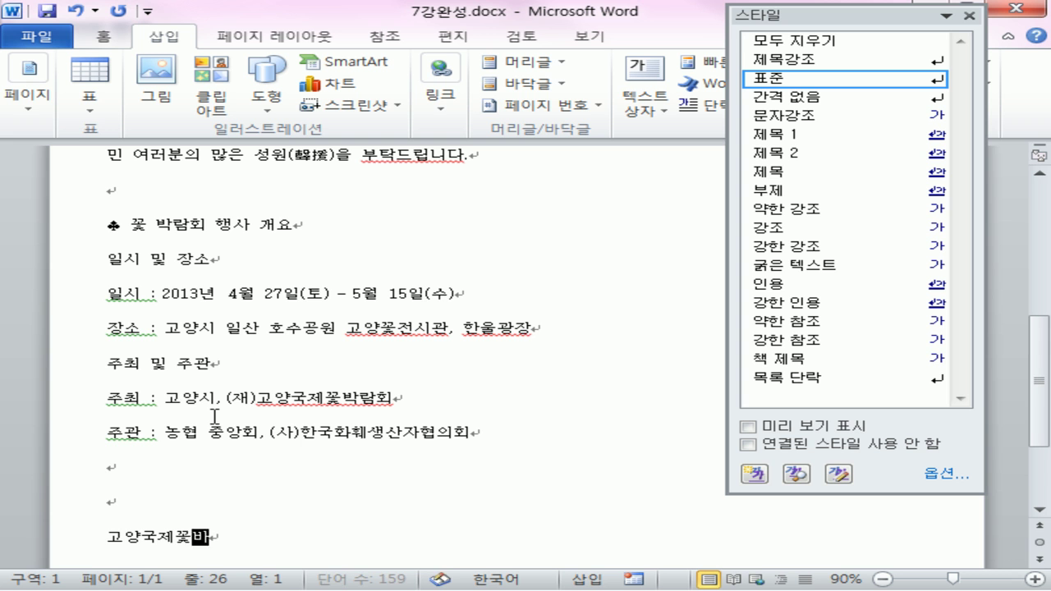
{"action": "type", "text": "회"}
{"action": "key", "text": "Hangul"}
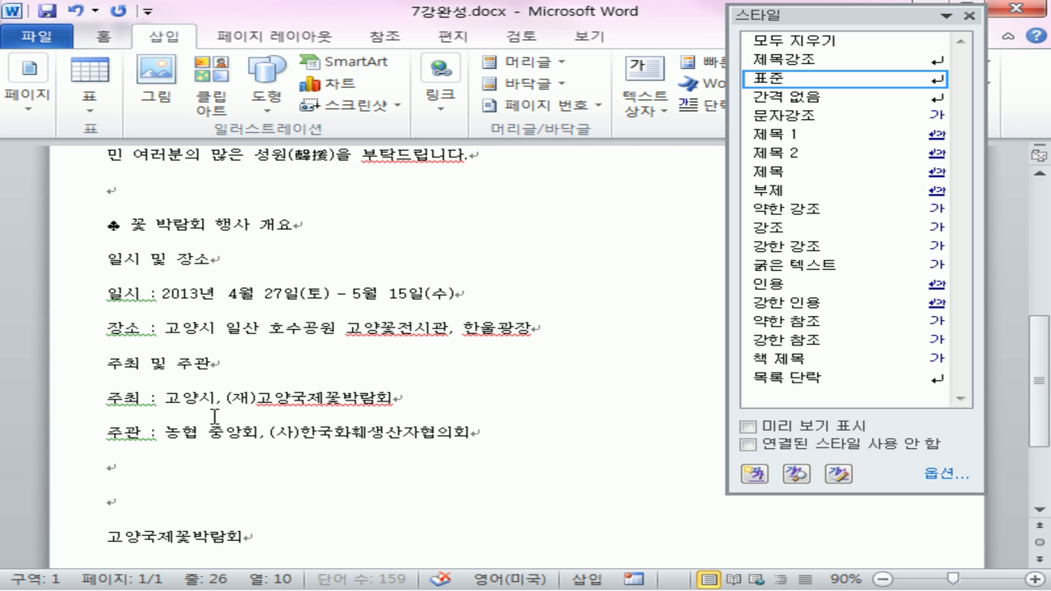
Format the ♣ 꽃 박람회 행사 개요 heading in 궁서, 18 pt, with a dark blue font color.
{"action": "scroll", "coordinate": [520, 338], "scroll_direction": "up", "scroll_amount": 5}
{"action": "scroll", "coordinate": [520, 317], "scroll_direction": "down", "scroll_amount": 5}
{"action": "left_click", "coordinate": [82, 224]}
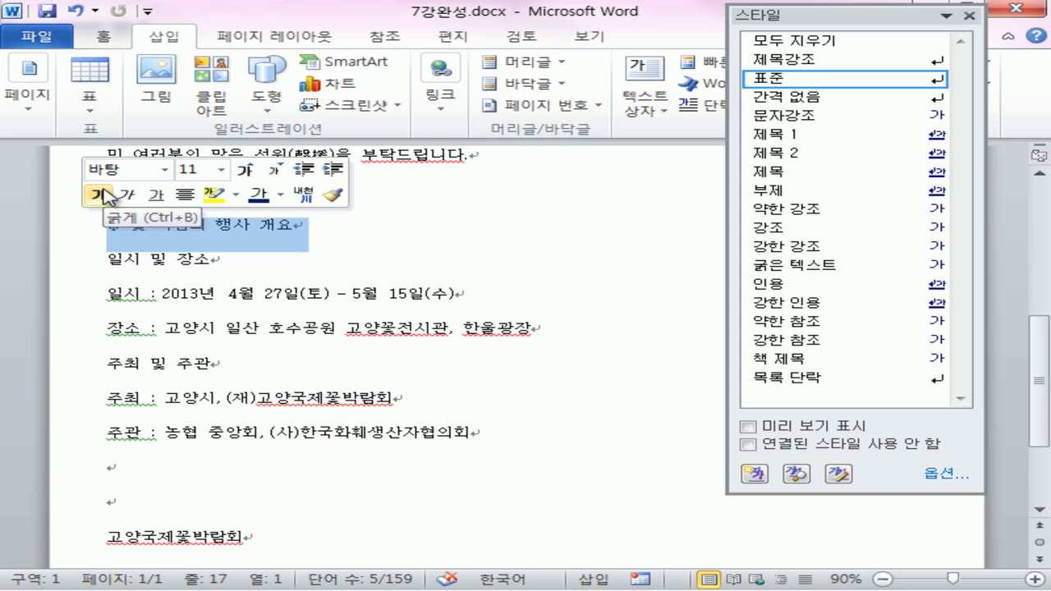
{"action": "left_click", "coordinate": [102, 36]}
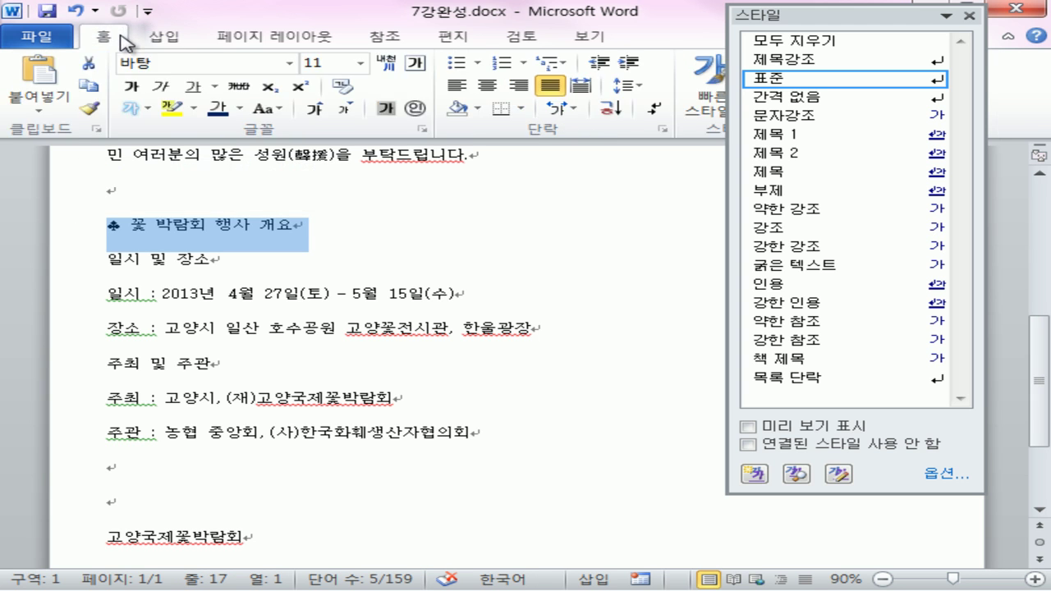
{"action": "left_click_drag", "start_coordinate": [859, 20], "coordinate": [878, 26]}
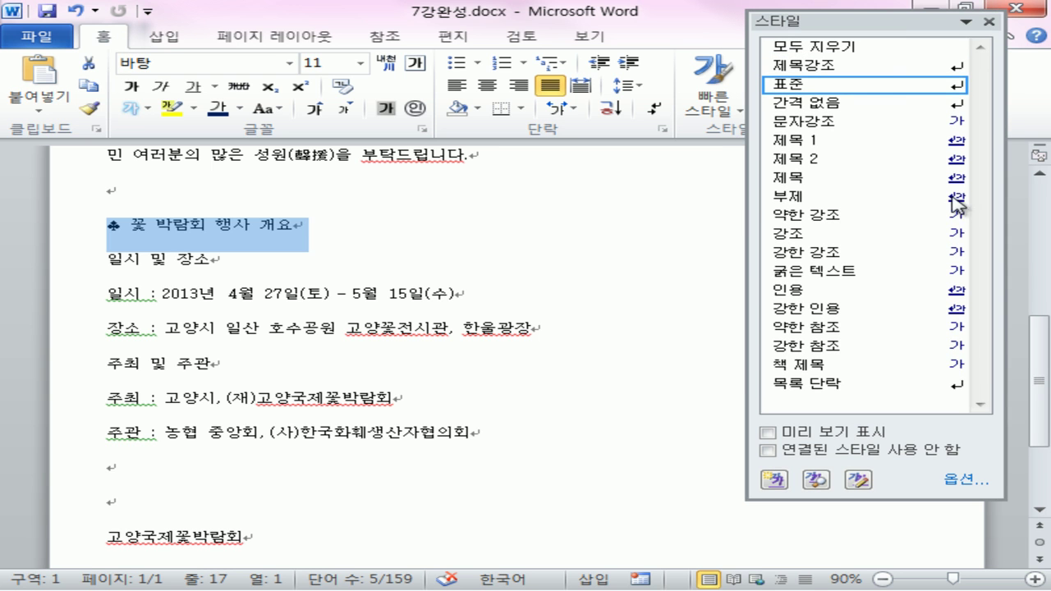
{"action": "left_click", "coordinate": [288, 64]}
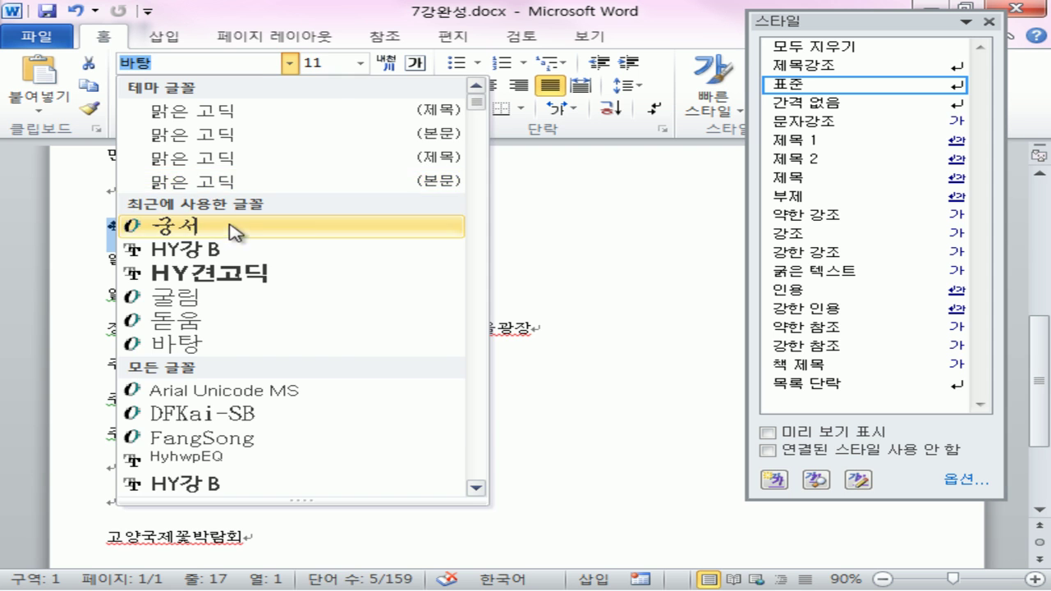
{"action": "left_click", "coordinate": [236, 228]}
{"action": "left_click", "coordinate": [317, 112]}
{"action": "left_click", "coordinate": [317, 112]}
{"action": "left_click", "coordinate": [317, 112]}
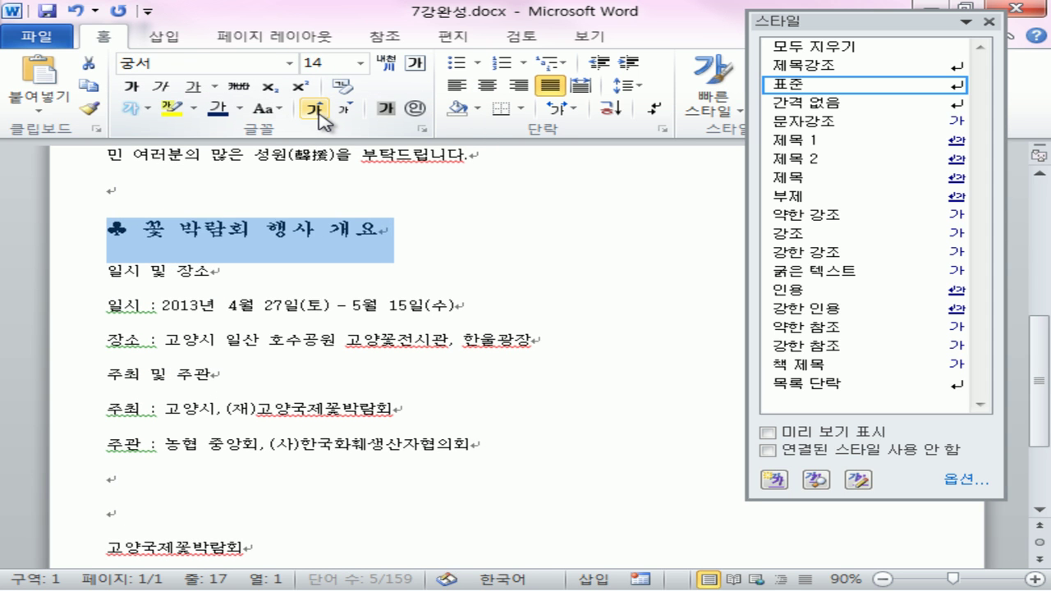
{"action": "left_click", "coordinate": [319, 114]}
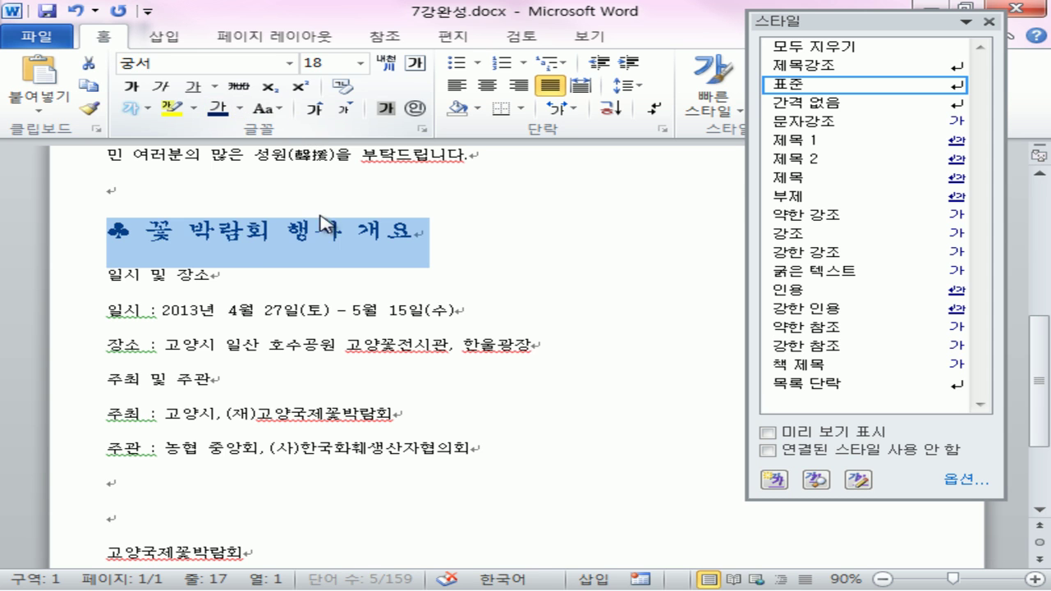
{"action": "left_click", "coordinate": [394, 299]}
Copy the ♣ heading's formatting onto the closing line 고양국제꽃박람회 with Format Painter.
{"action": "scroll", "coordinate": [394, 299], "scroll_direction": "up", "scroll_amount": 12}
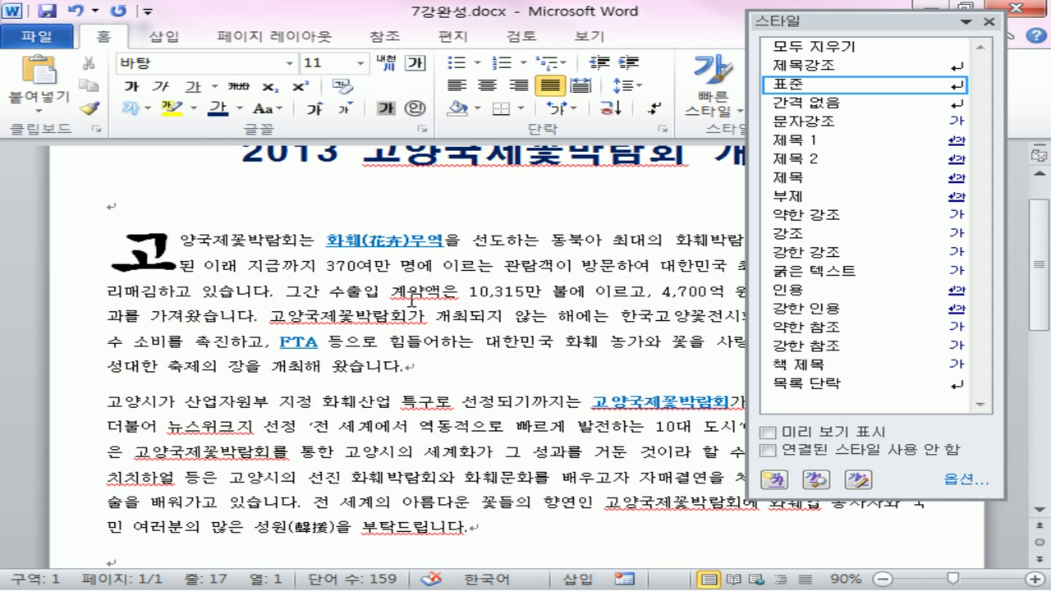
{"action": "scroll", "coordinate": [412, 299], "scroll_direction": "down", "scroll_amount": 3}
{"action": "scroll", "coordinate": [412, 299], "scroll_direction": "down", "scroll_amount": 1}
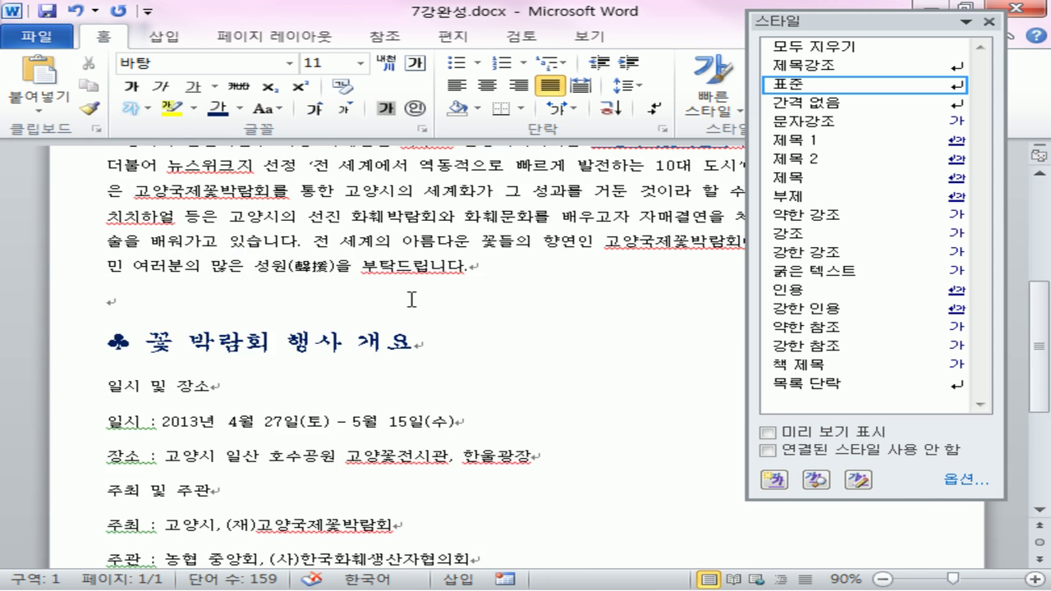
{"action": "left_click", "coordinate": [284, 338]}
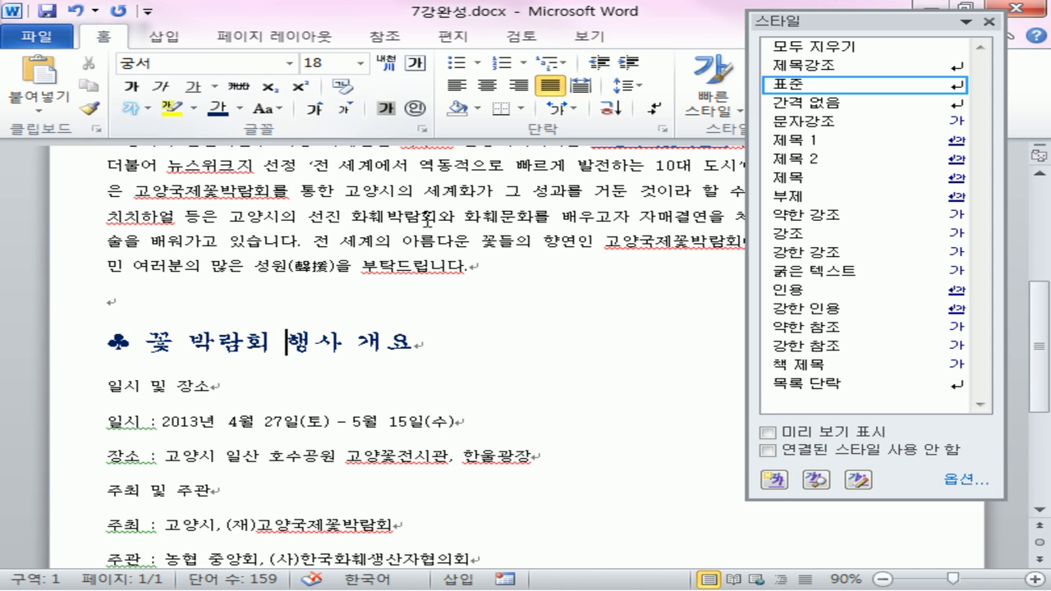
{"action": "scroll", "coordinate": [523, 376], "scroll_direction": "down", "scroll_amount": 2}
{"action": "left_click", "coordinate": [103, 226]}
{"action": "left_click", "coordinate": [55, 177]}
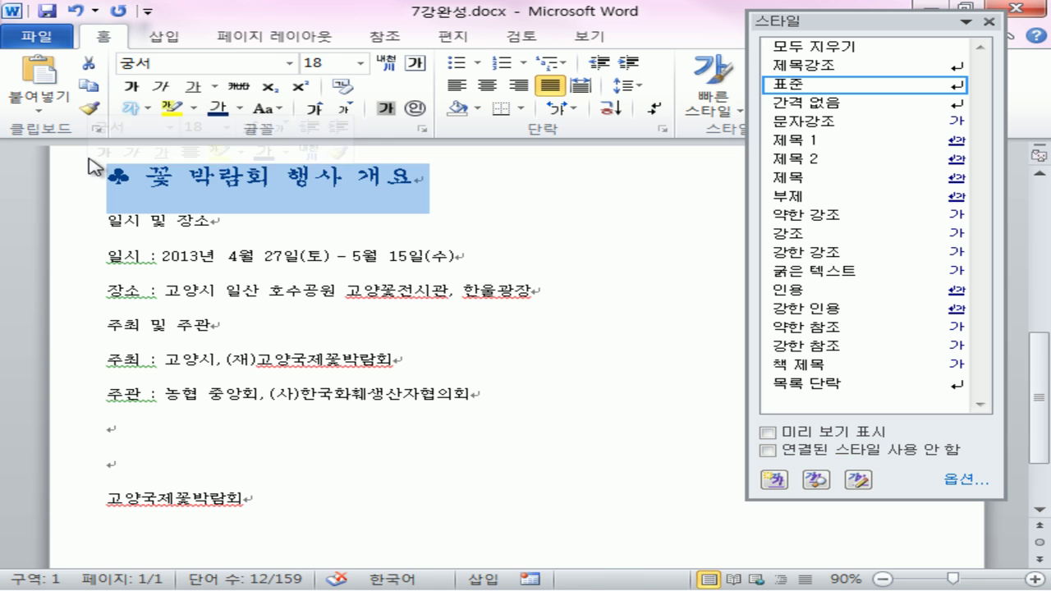
{"action": "left_click", "coordinate": [90, 108]}
{"action": "scroll", "coordinate": [565, 480], "scroll_direction": "down", "scroll_amount": 2}
{"action": "left_click", "coordinate": [85, 401]}
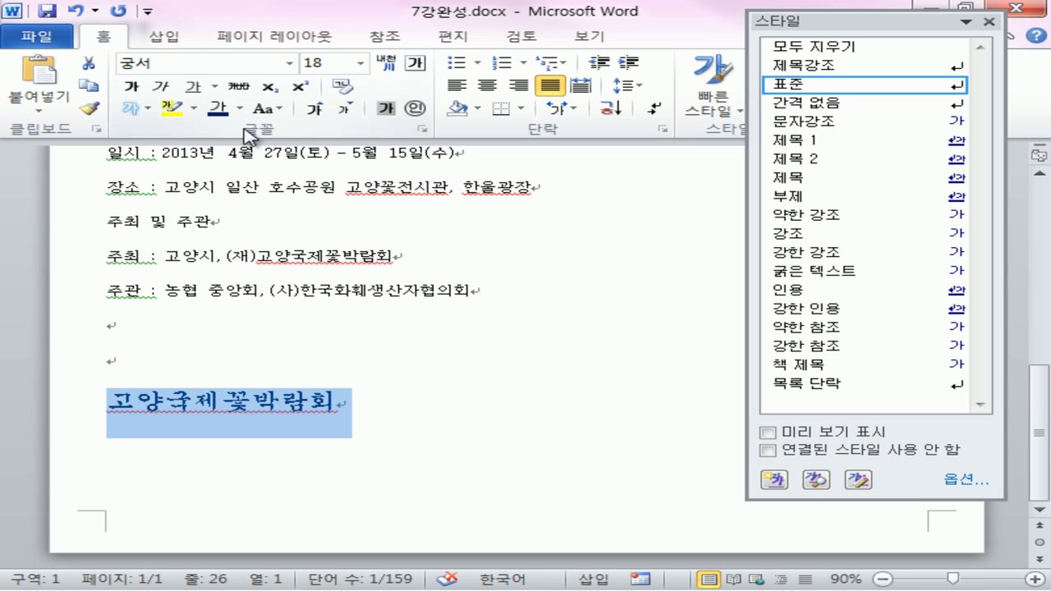
Right-align the closing line 고양국제꽃박람회 and format it in bold 맑은 고딕(제목).
{"action": "left_click", "coordinate": [519, 85]}
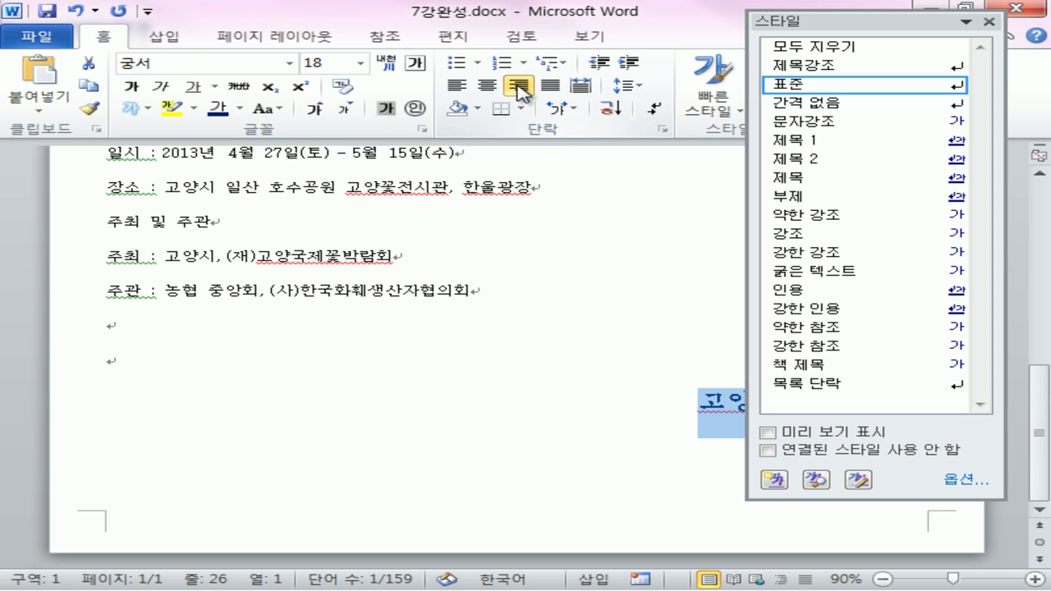
{"action": "left_click", "coordinate": [290, 63]}
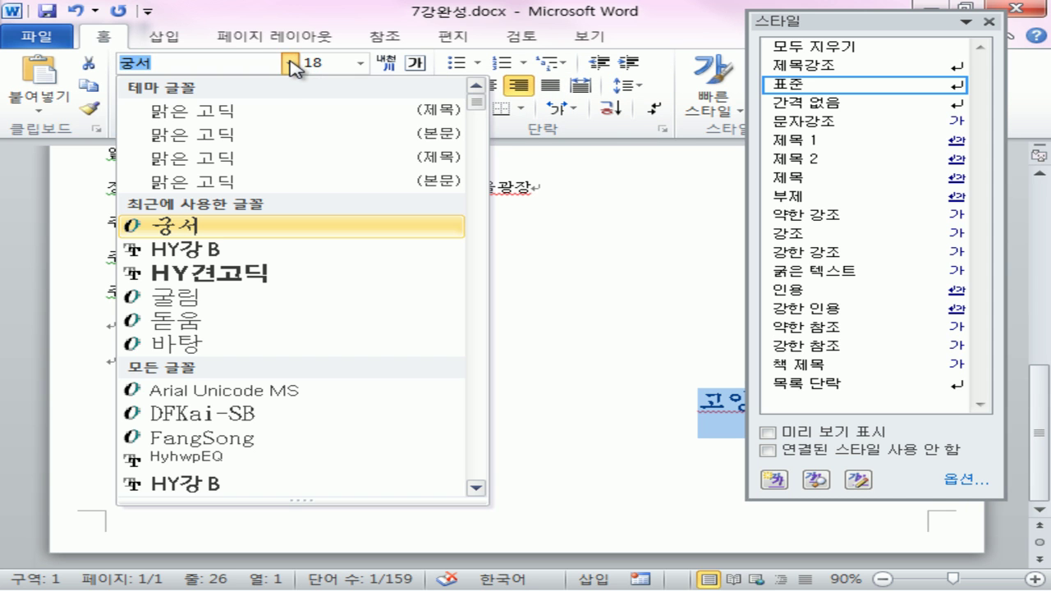
{"action": "left_click", "coordinate": [264, 110]}
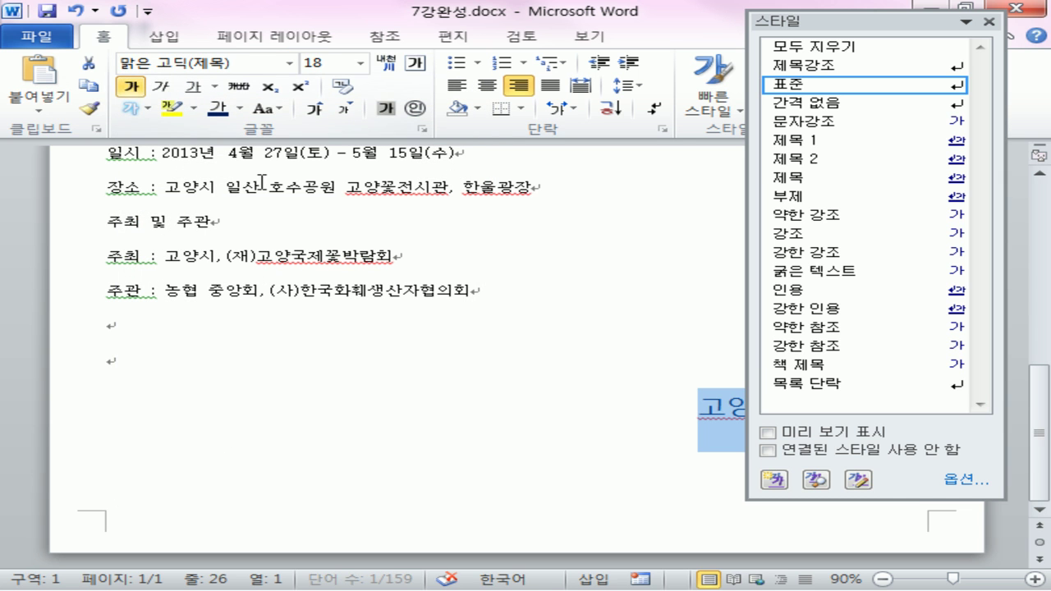
{"action": "left_click", "coordinate": [401, 296]}
Make the ♣ 꽃 박람회 행사 개요 heading bold.
{"action": "scroll", "coordinate": [401, 296], "scroll_direction": "up", "scroll_amount": 3}
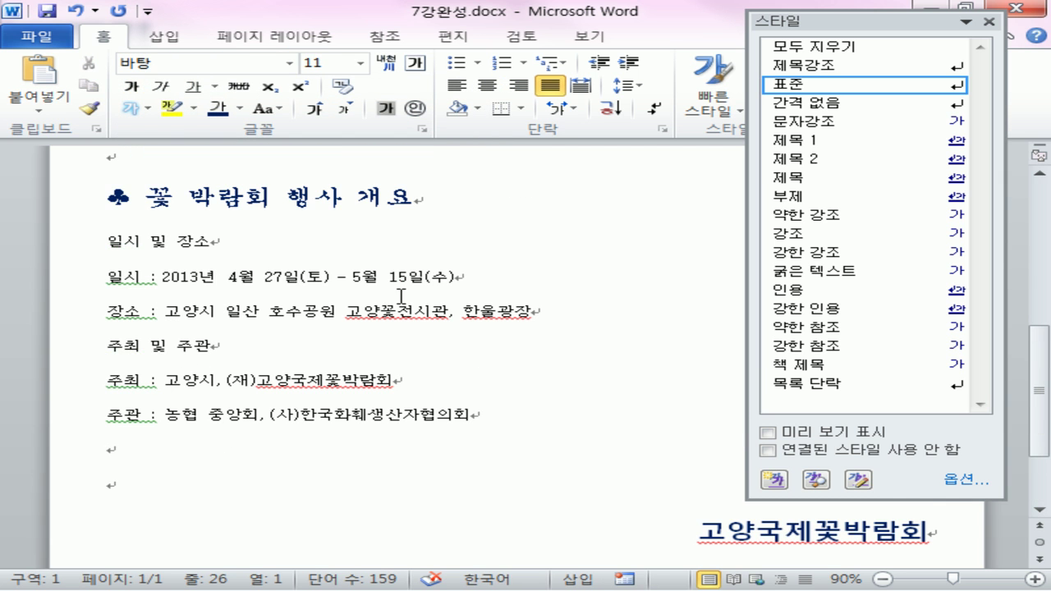
{"action": "left_click", "coordinate": [68, 207]}
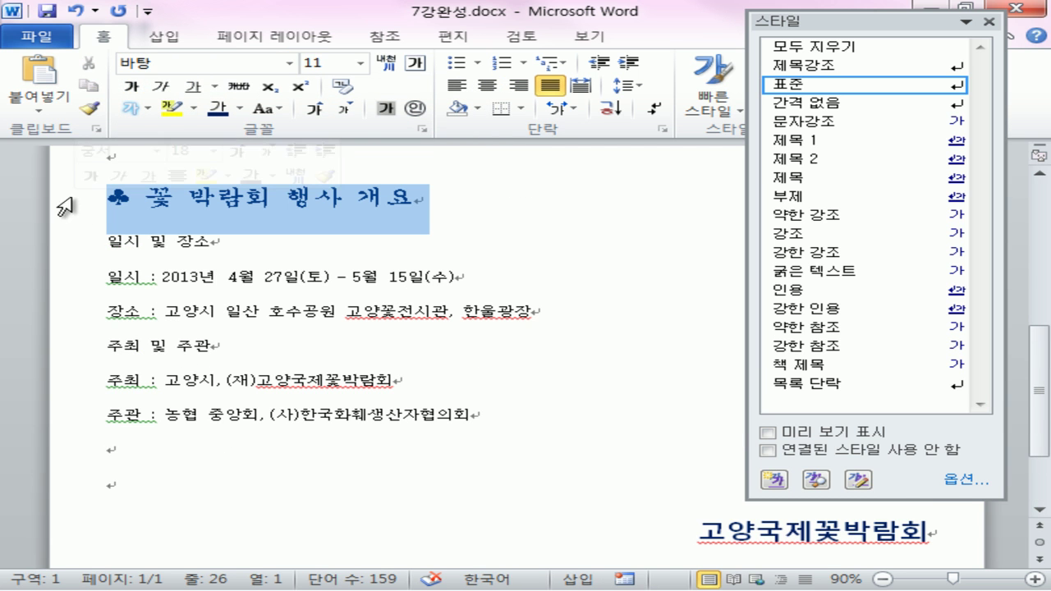
{"action": "left_click", "coordinate": [569, 355]}
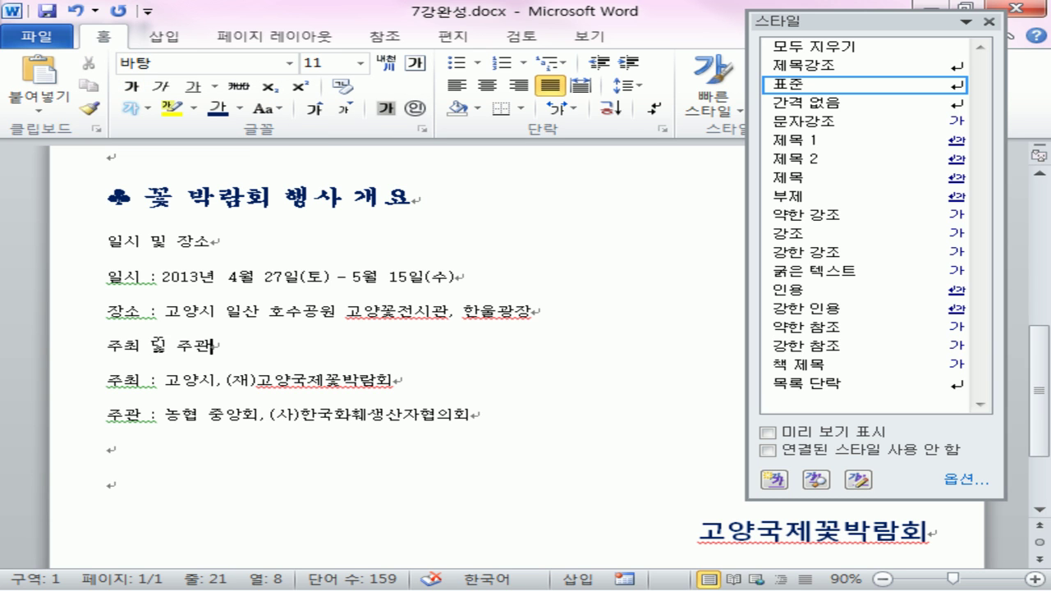
Apply the 1, 가), ① multilevel list format to the six lines from 일시 및 장소 through 주관.
{"action": "left_click_drag", "start_coordinate": [68, 247], "coordinate": [120, 415]}
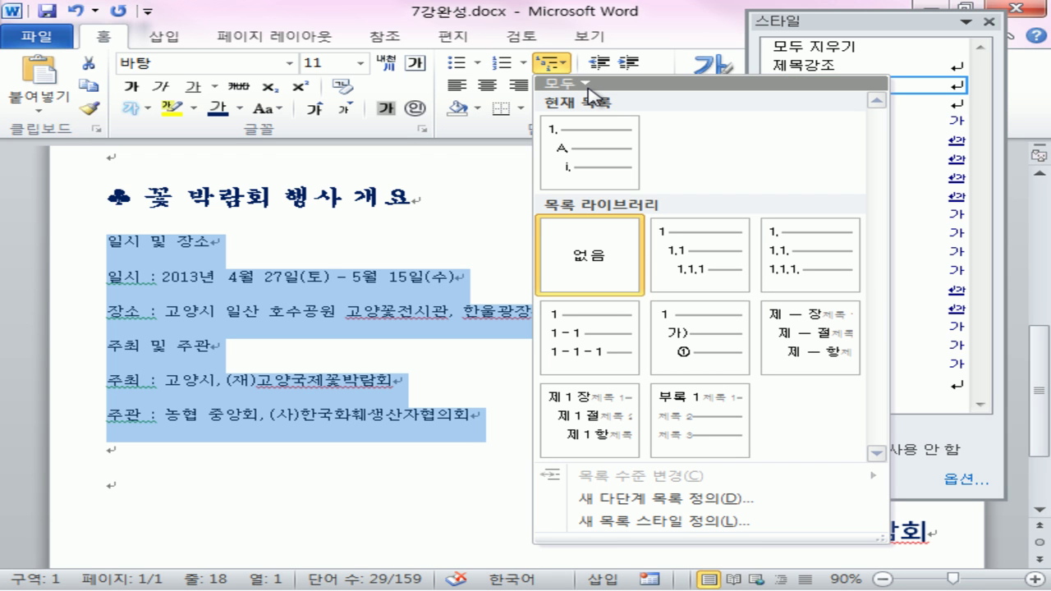
{"action": "mouse_move", "coordinate": [696, 341]}
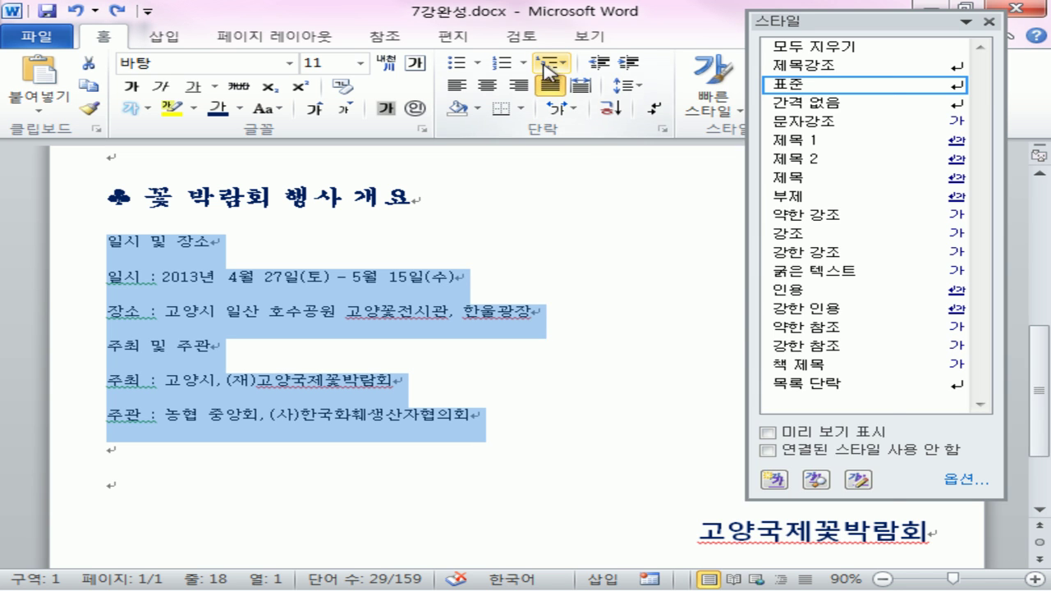
{"action": "left_click", "coordinate": [547, 62]}
{"action": "left_click", "coordinate": [698, 353]}
{"action": "left_click", "coordinate": [270, 364]}
Demote the 일시, 장소, 주최 and 주관 lines to the second level of the list.
{"action": "left_click", "coordinate": [53, 289]}
{"action": "left_click_drag", "start_coordinate": [54, 289], "coordinate": [52, 312]}
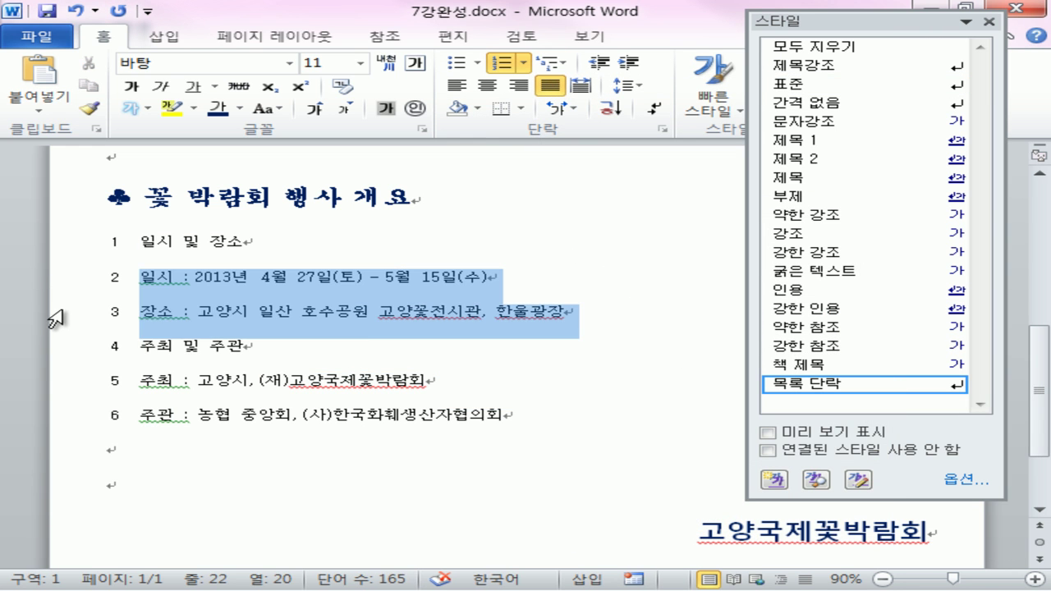
{"action": "key", "text": "Tab"}
{"action": "left_click_drag", "start_coordinate": [78, 389], "coordinate": [78, 417]}
{"action": "key", "text": "Tab"}
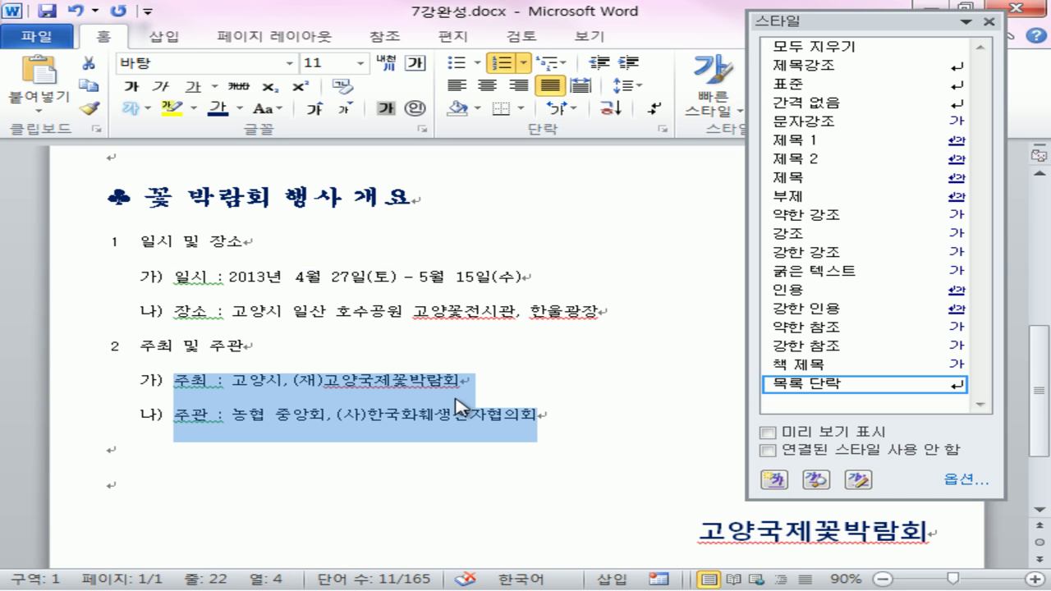
{"action": "left_click", "coordinate": [589, 370]}
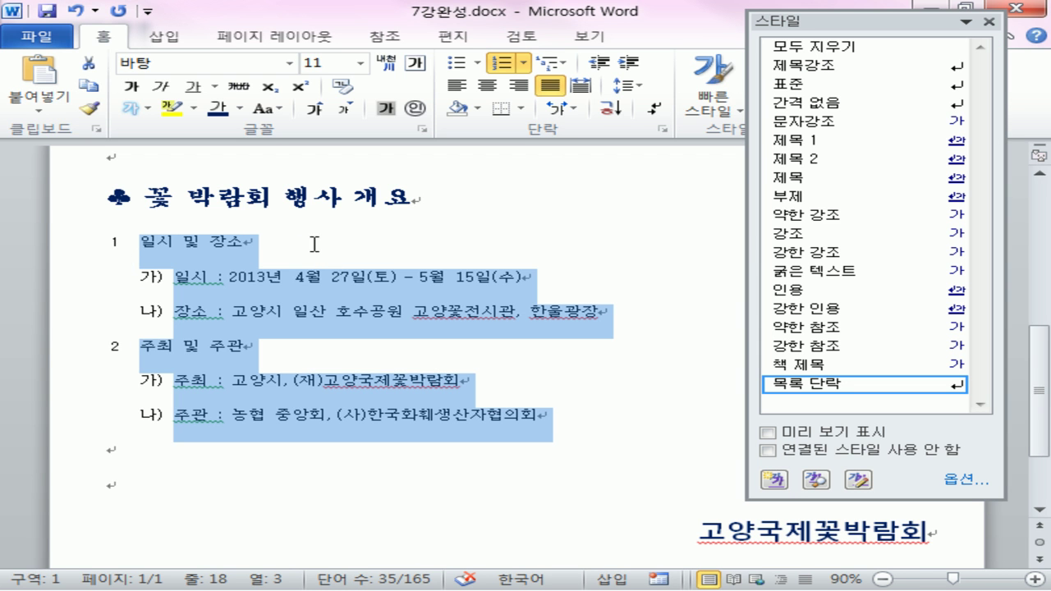
Define a new multilevel list for all the list lines, with level 1 numbers in bold and the standard dark blue color.
{"action": "left_click", "coordinate": [555, 64]}
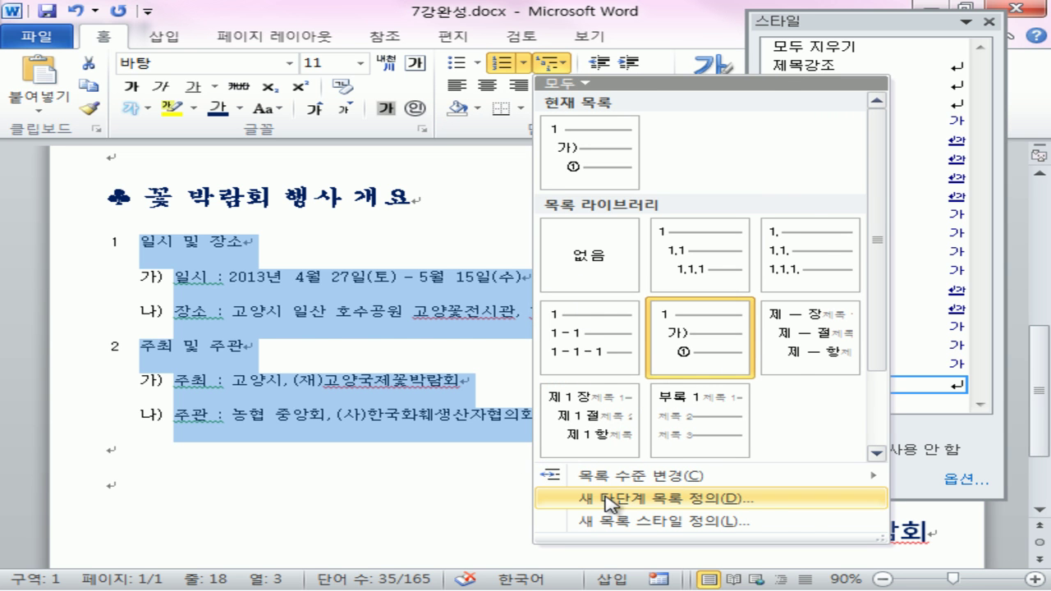
{"action": "left_click", "coordinate": [609, 501]}
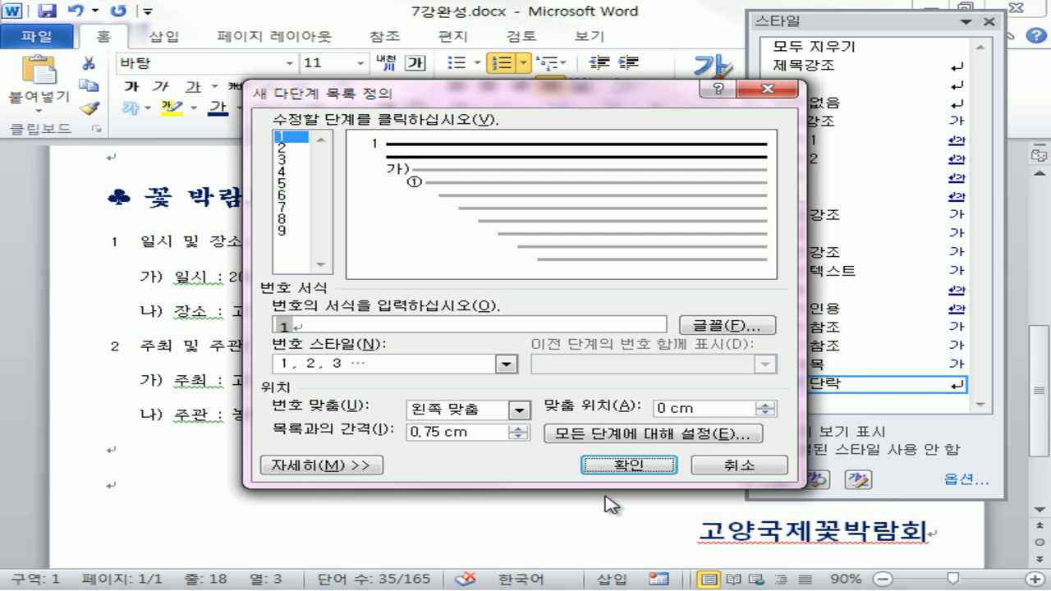
{"action": "left_click", "coordinate": [351, 329]}
{"action": "left_click_drag", "start_coordinate": [193, 326], "coordinate": [118, 335]}
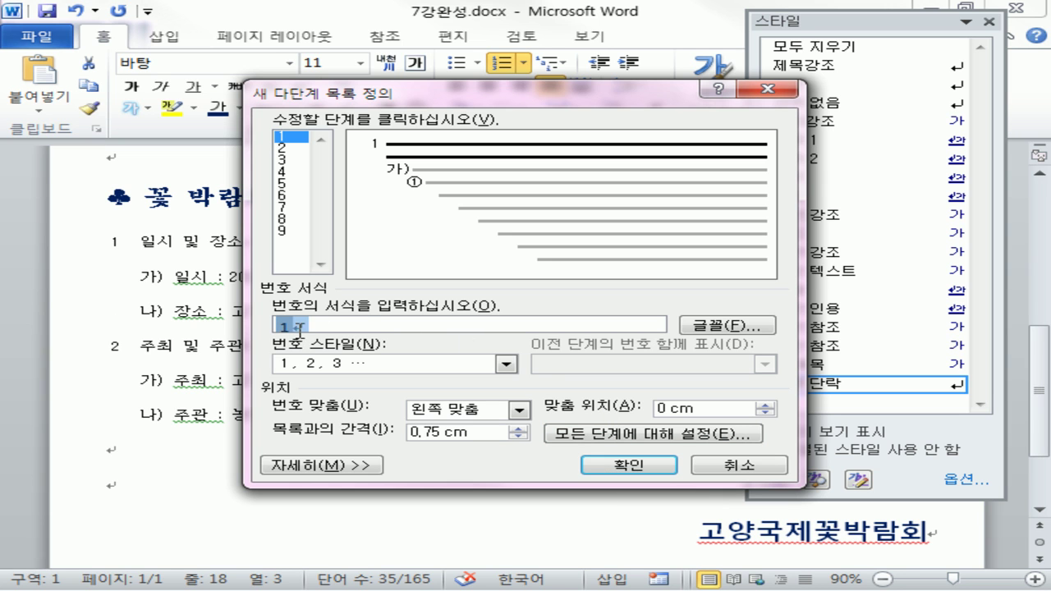
{"action": "left_click", "coordinate": [725, 326]}
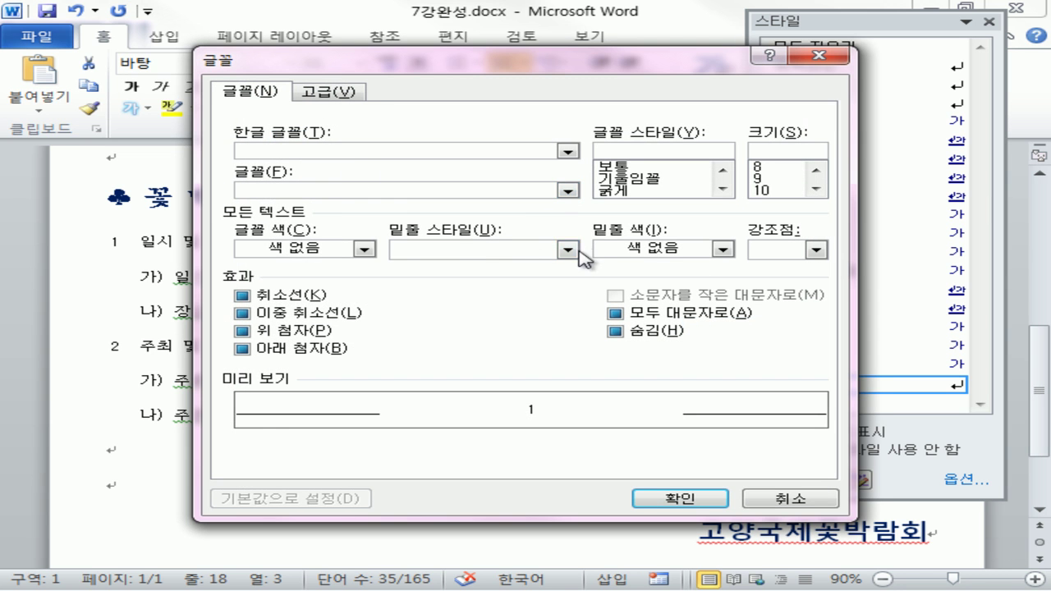
{"action": "left_click", "coordinate": [345, 248]}
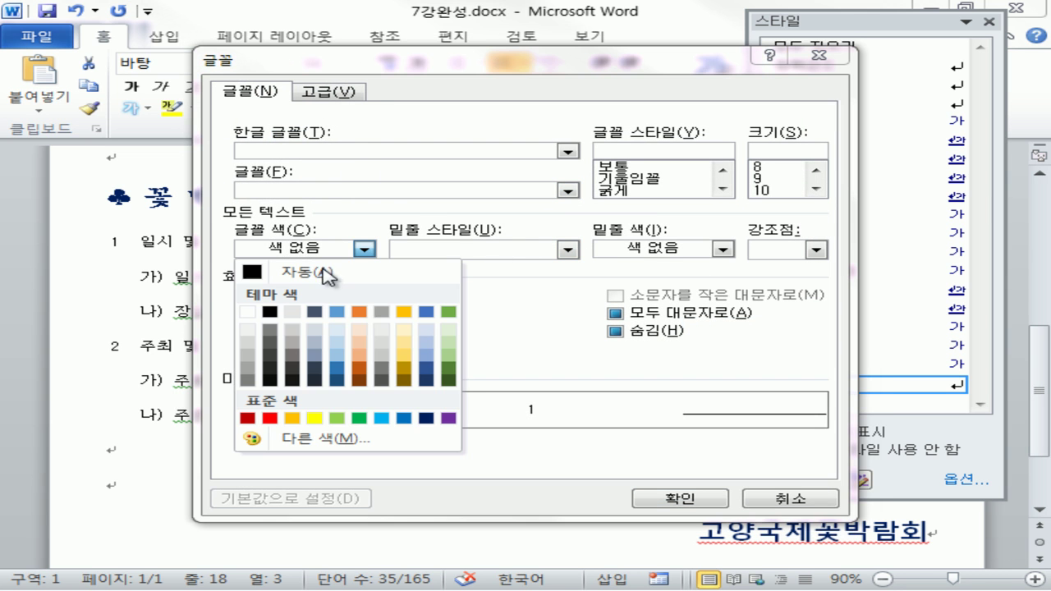
{"action": "left_click", "coordinate": [426, 418]}
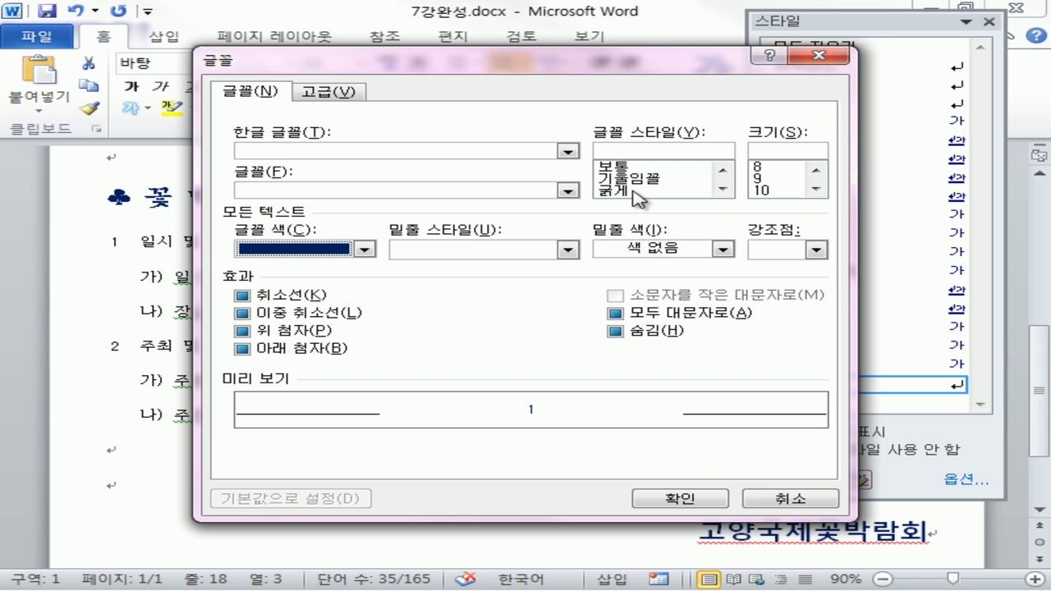
{"action": "left_click", "coordinate": [649, 191]}
{"action": "left_click", "coordinate": [712, 501]}
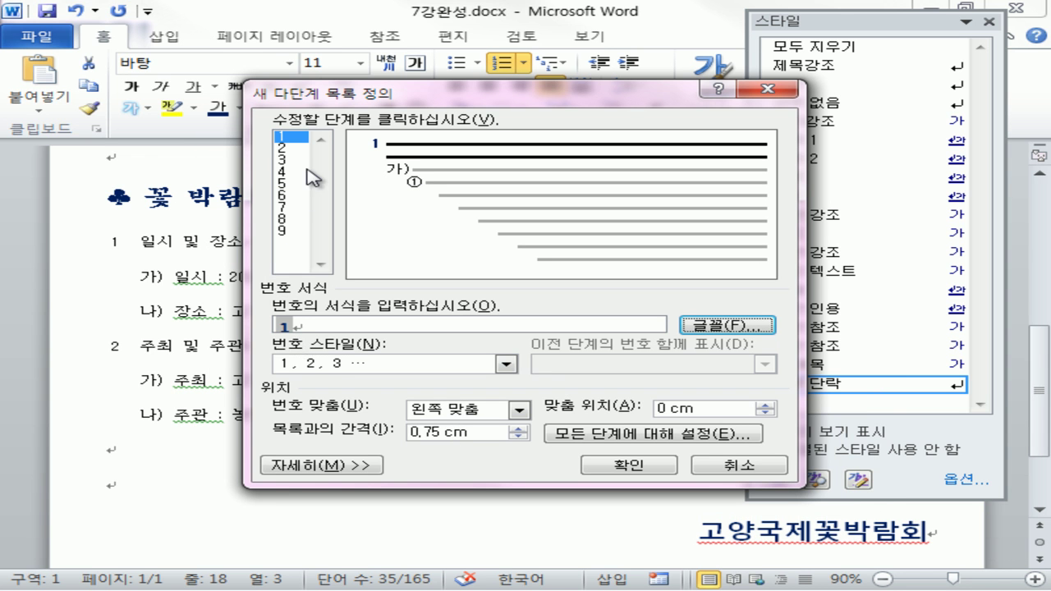
Set the level 2 number format to 가] in bold with the darkest blue theme color, and apply the new list definition.
{"action": "left_click", "coordinate": [293, 149]}
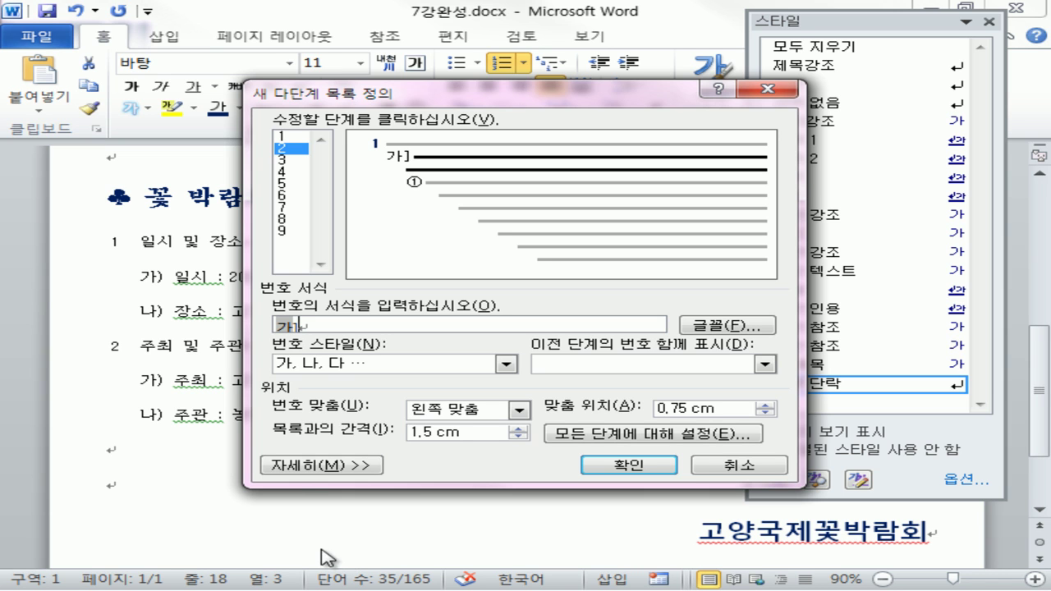
{"action": "left_click_drag", "start_coordinate": [305, 322], "coordinate": [246, 331]}
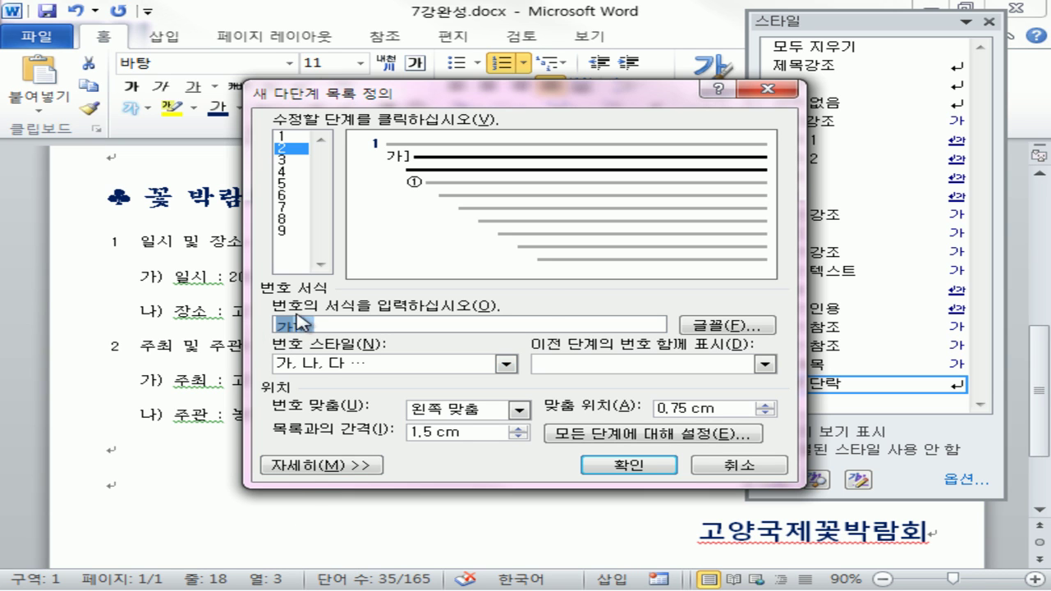
{"action": "left_click", "coordinate": [704, 326]}
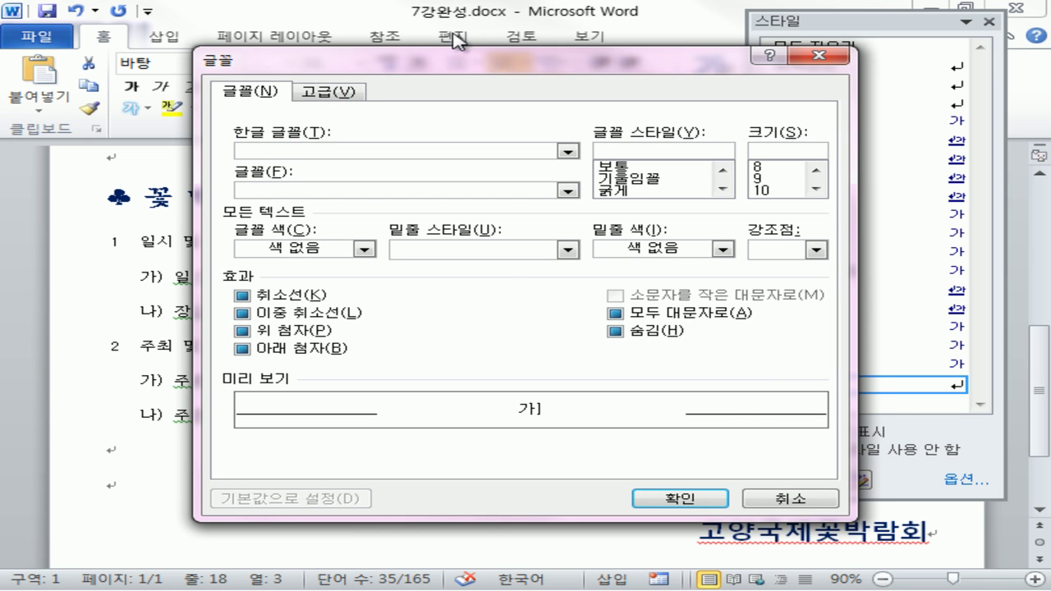
{"action": "left_click", "coordinate": [624, 190]}
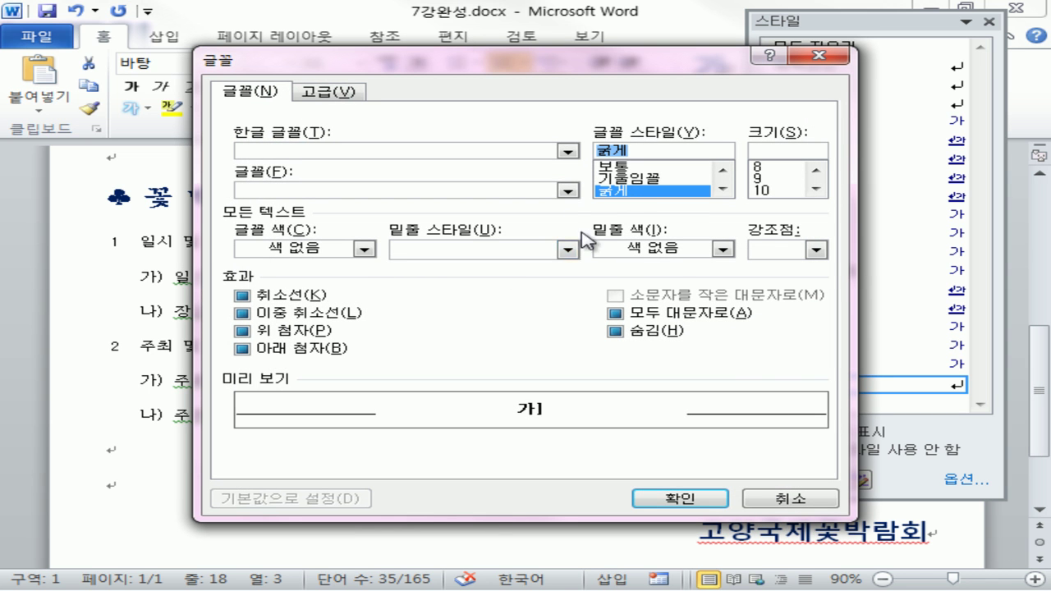
{"action": "left_click", "coordinate": [364, 248]}
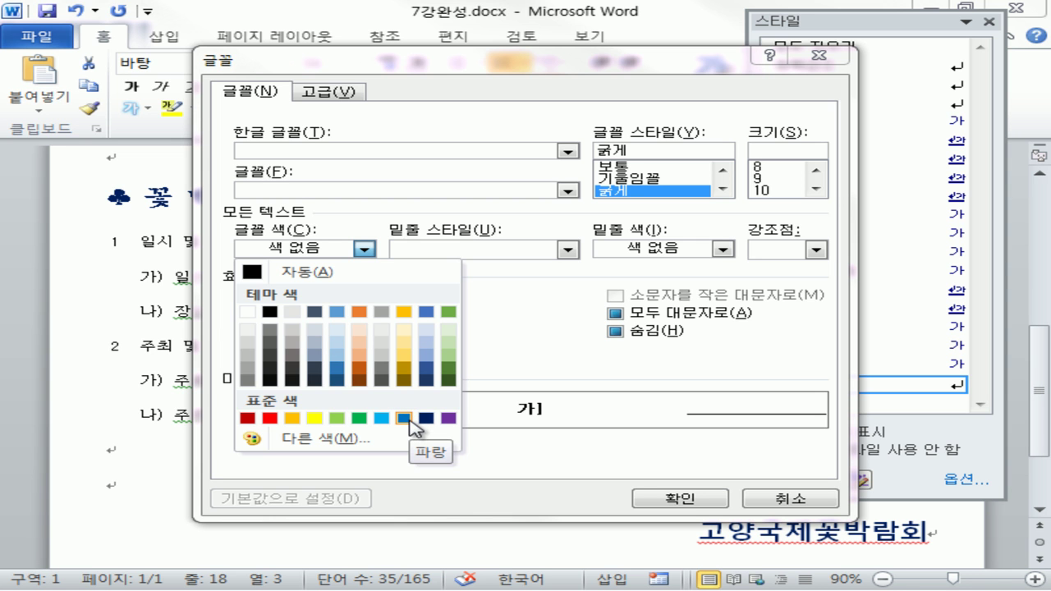
{"action": "left_click", "coordinate": [426, 381]}
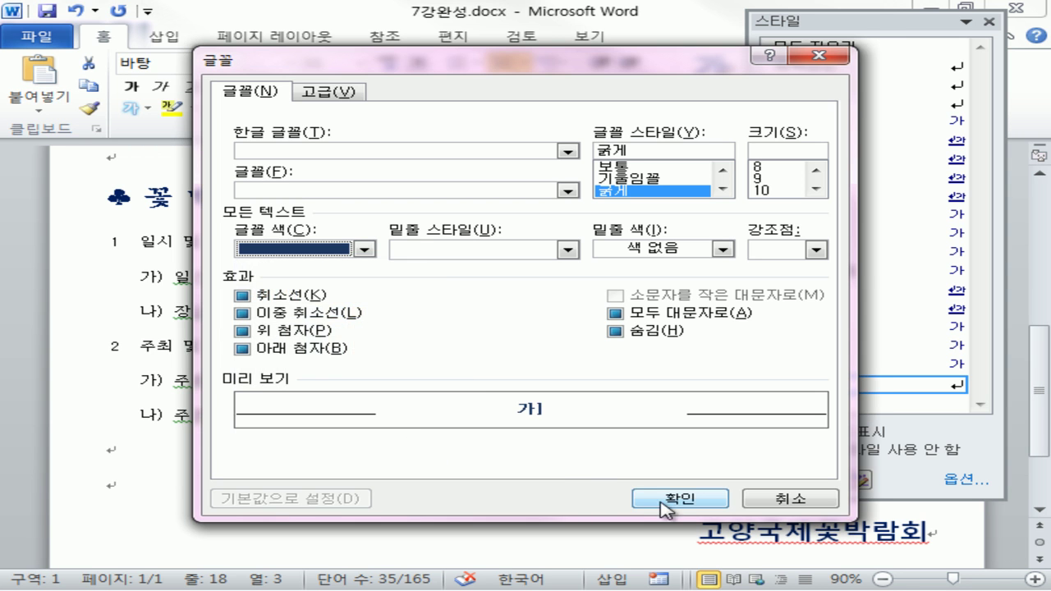
{"action": "left_click", "coordinate": [649, 499]}
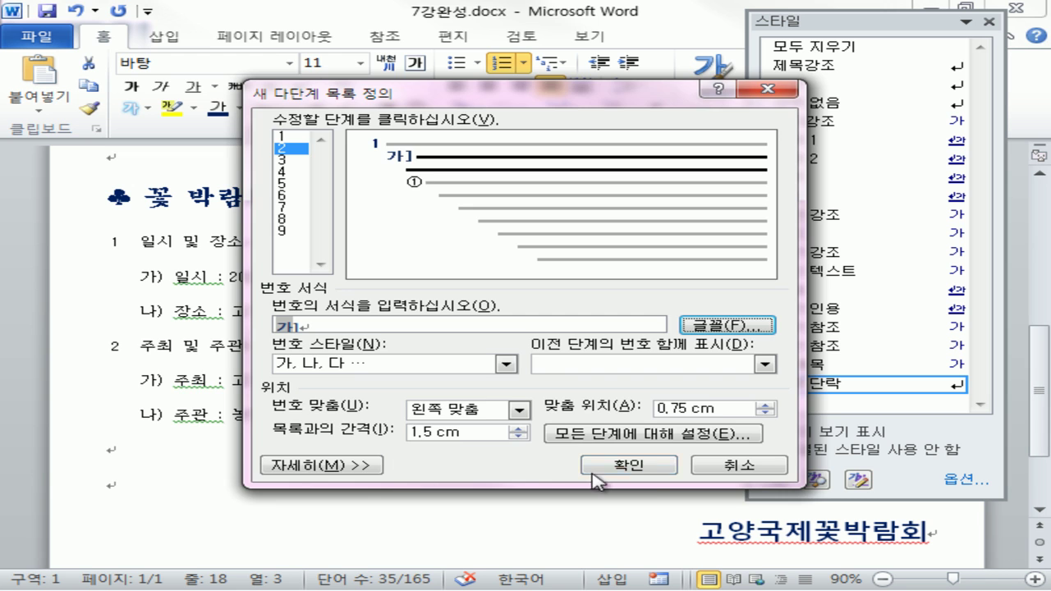
{"action": "left_click", "coordinate": [633, 467]}
{"action": "left_click", "coordinate": [461, 393]}
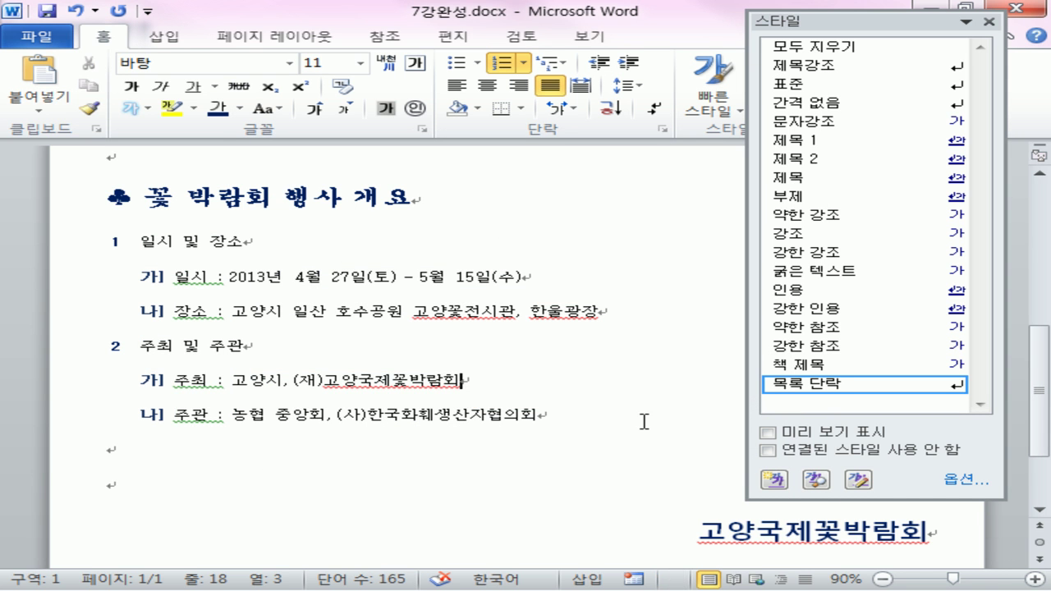
Review the list numbering, body text, hyperlinks, drop cap and ♣ heading throughout the finished document.
{"action": "key", "text": "ctrl+shift+d"}
{"action": "left_click_drag", "start_coordinate": [123, 248], "coordinate": [129, 246]}
{"action": "mouse_move", "coordinate": [155, 288]}
{"action": "left_mouse_down"}
{"action": "mouse_move", "coordinate": [153, 307]}
{"action": "mouse_move", "coordinate": [156, 275]}
{"action": "left_mouse_up"}
{"action": "key", "text": "Escape"}
{"action": "scroll", "coordinate": [713, 481], "scroll_direction": "down", "scroll_amount": 2}
{"action": "scroll", "coordinate": [711, 481], "scroll_direction": "up", "scroll_amount": 5}
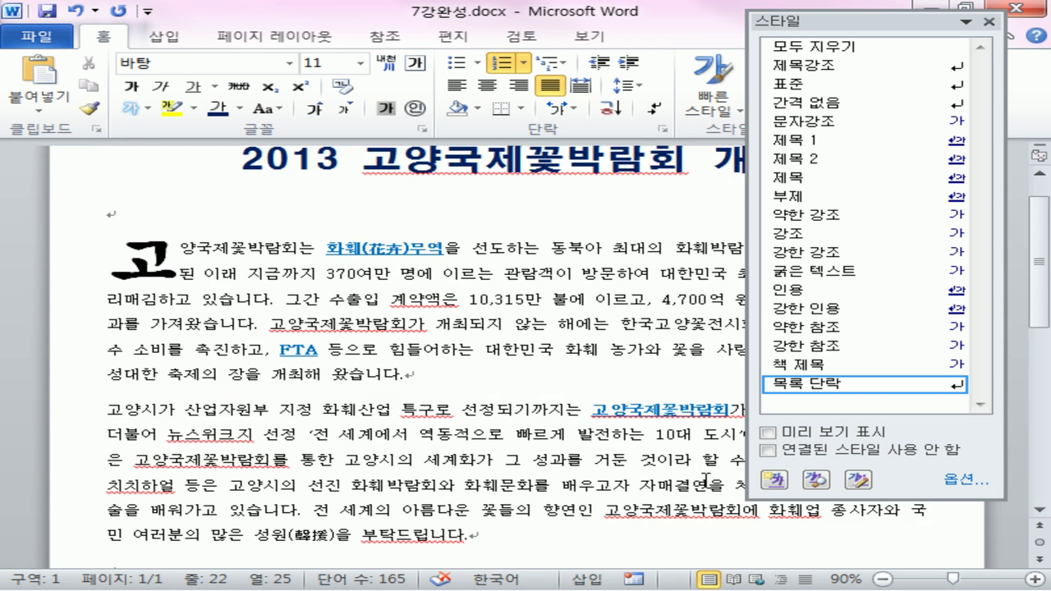
{"action": "scroll", "coordinate": [705, 481], "scroll_direction": "up", "scroll_amount": 2}
{"action": "scroll", "coordinate": [501, 386], "scroll_direction": "down", "scroll_amount": 12}
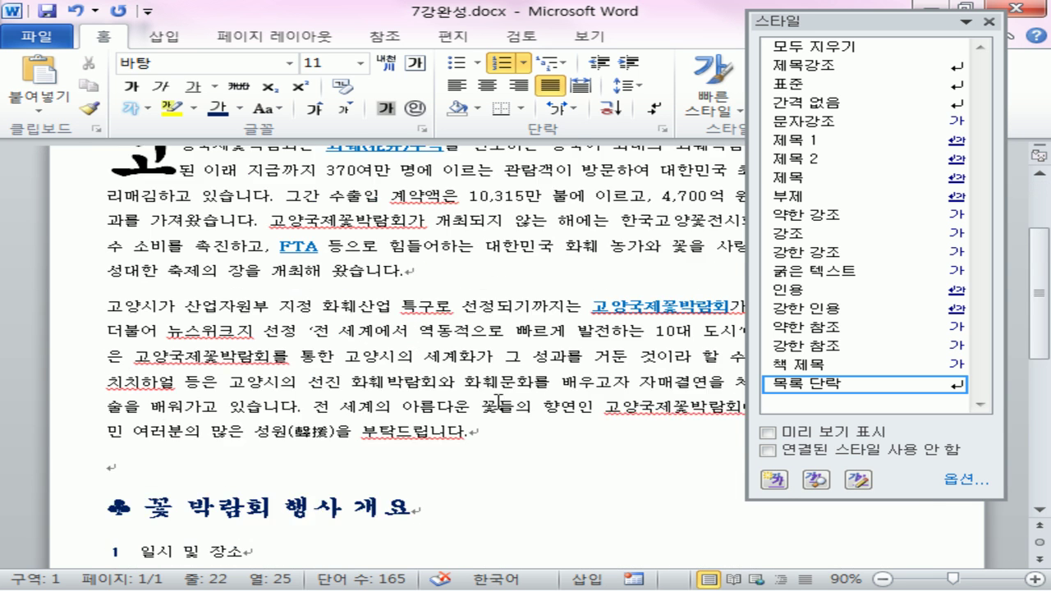
{"action": "left_click", "coordinate": [500, 305]}
{"action": "key", "text": "ctrl+shift+Left"}
{"action": "key", "text": "ctrl+shift+Left"}
{"action": "key", "text": "ctrl+shift+Left"}
Examine the 제목강조 style settings used by the 2013 고양국제꽃박람회 title.
{"action": "scroll", "coordinate": [455, 303], "scroll_direction": "up", "scroll_amount": 10}
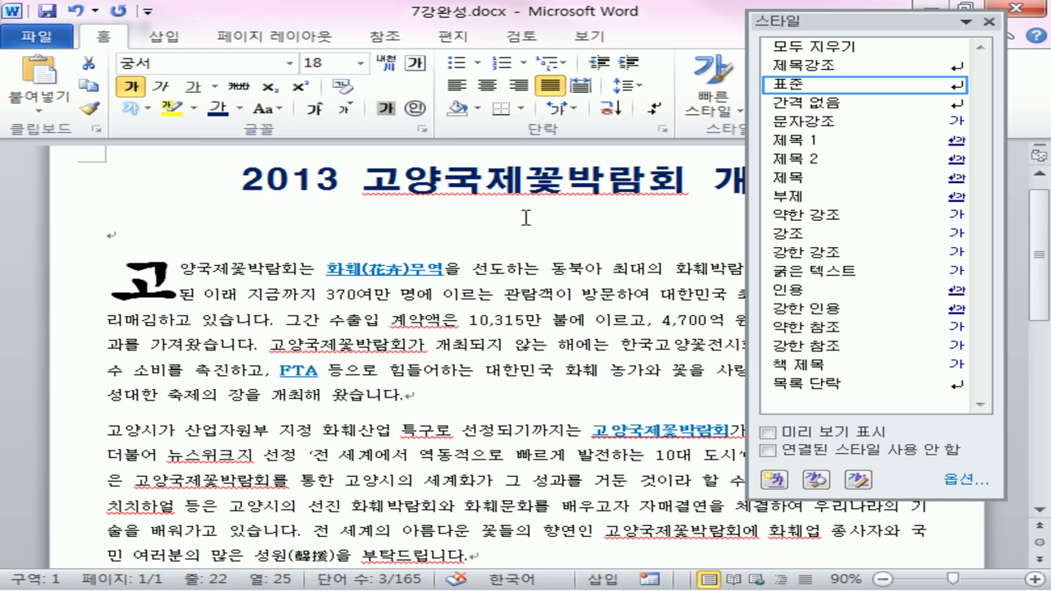
{"action": "left_click_drag", "start_coordinate": [567, 183], "coordinate": [380, 185]}
{"action": "left_click", "coordinate": [862, 65]}
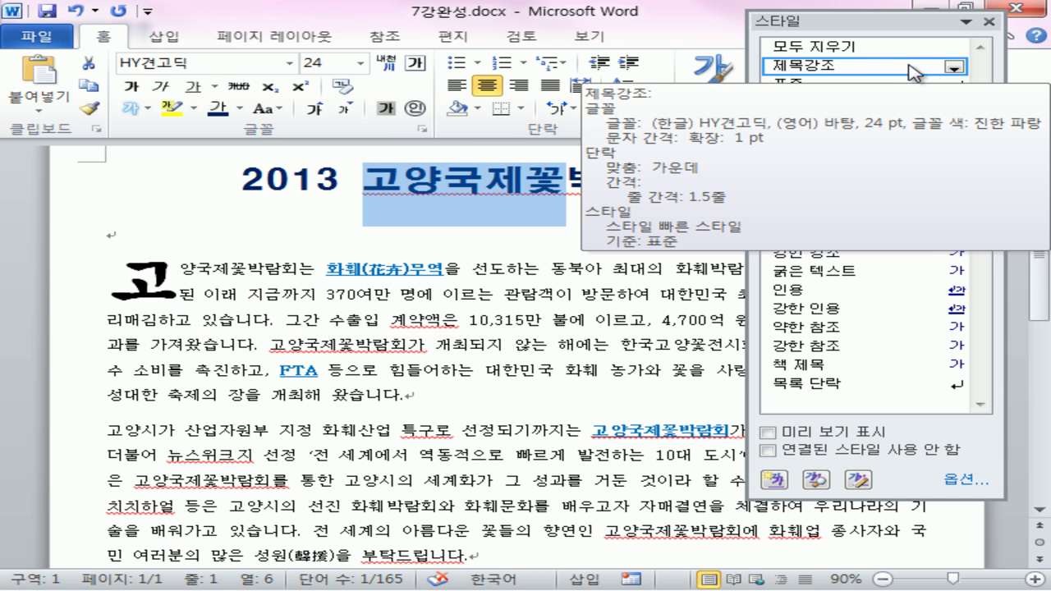
{"action": "left_click", "coordinate": [591, 374]}
{"action": "scroll", "coordinate": [590, 374], "scroll_direction": "down", "scroll_amount": 8}
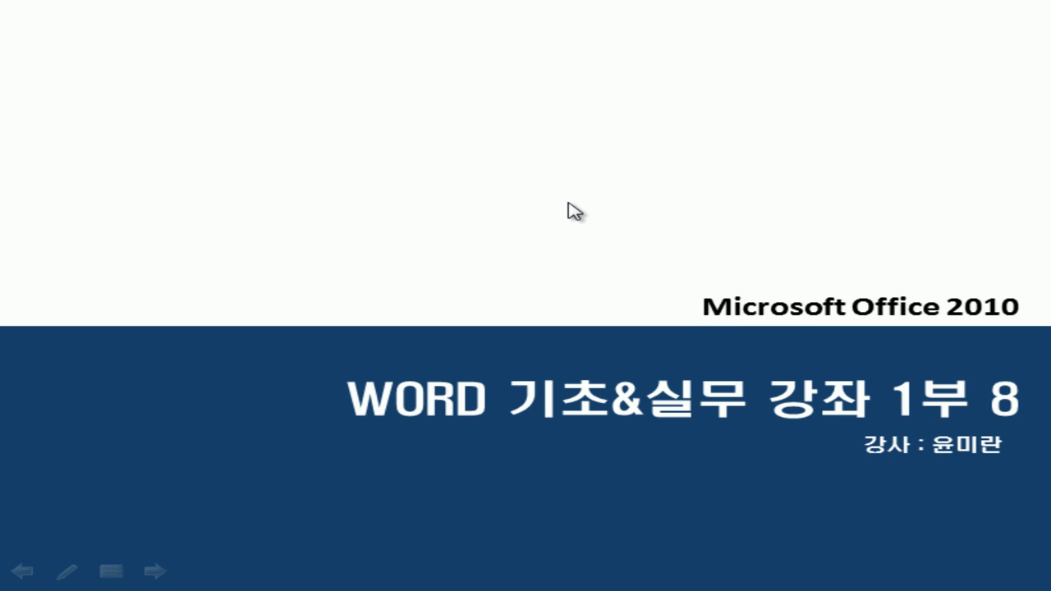
{"action": "left_click", "coordinate": [569, 203]}
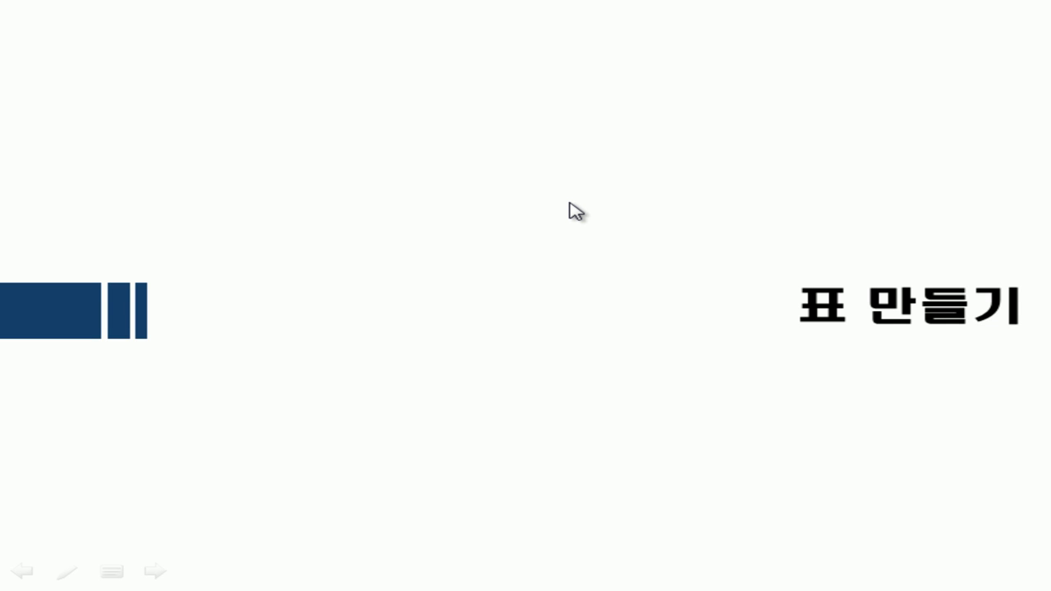
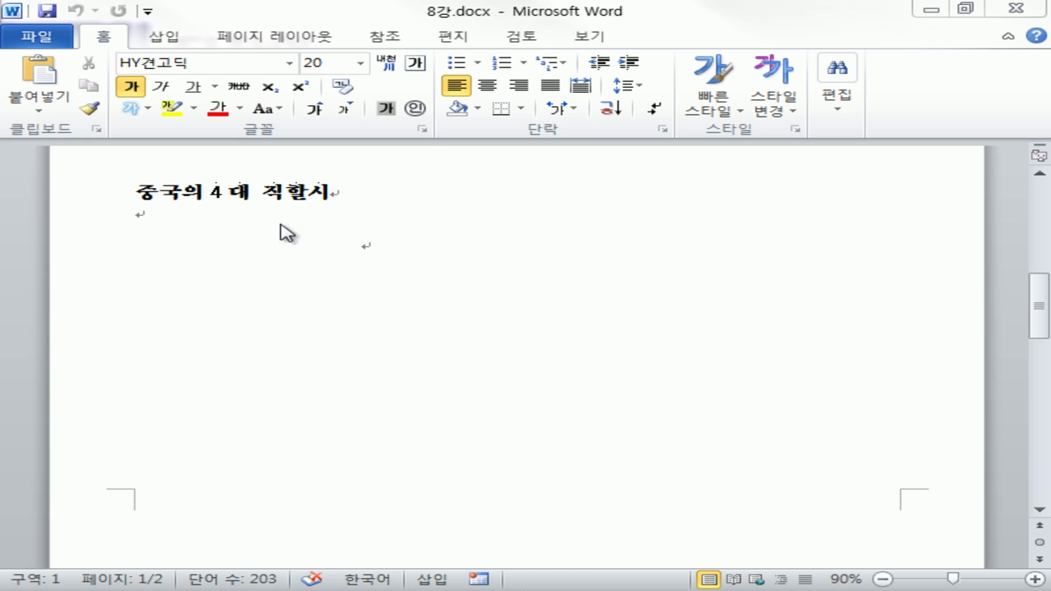
Insert a 4x3 table on the empty line below the 중국의 4 대 직할시 heading, and undo the insertion.
{"action": "left_click", "coordinate": [191, 224]}
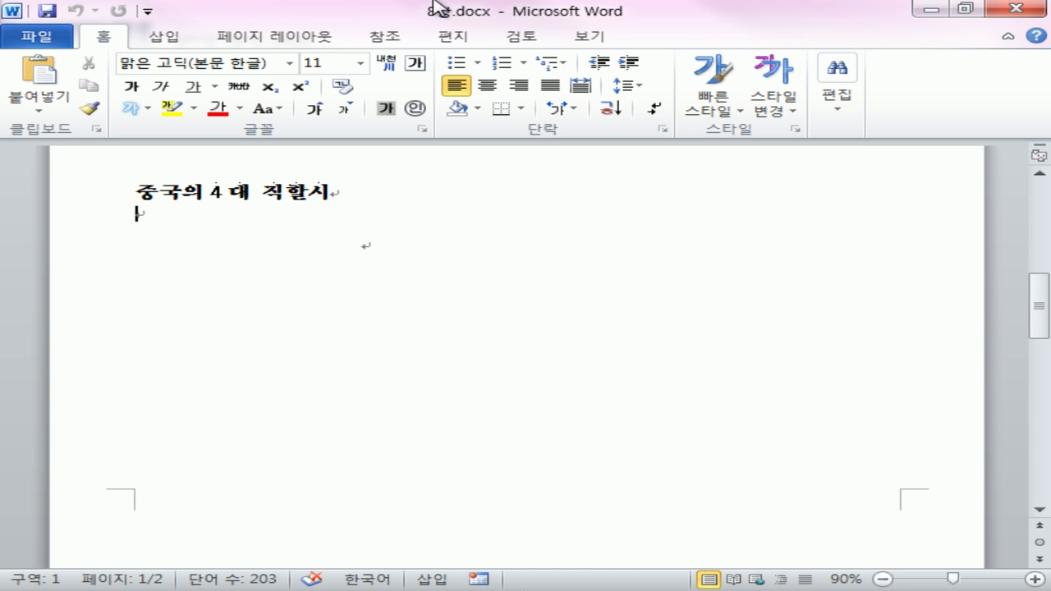
{"action": "left_click", "coordinate": [154, 43]}
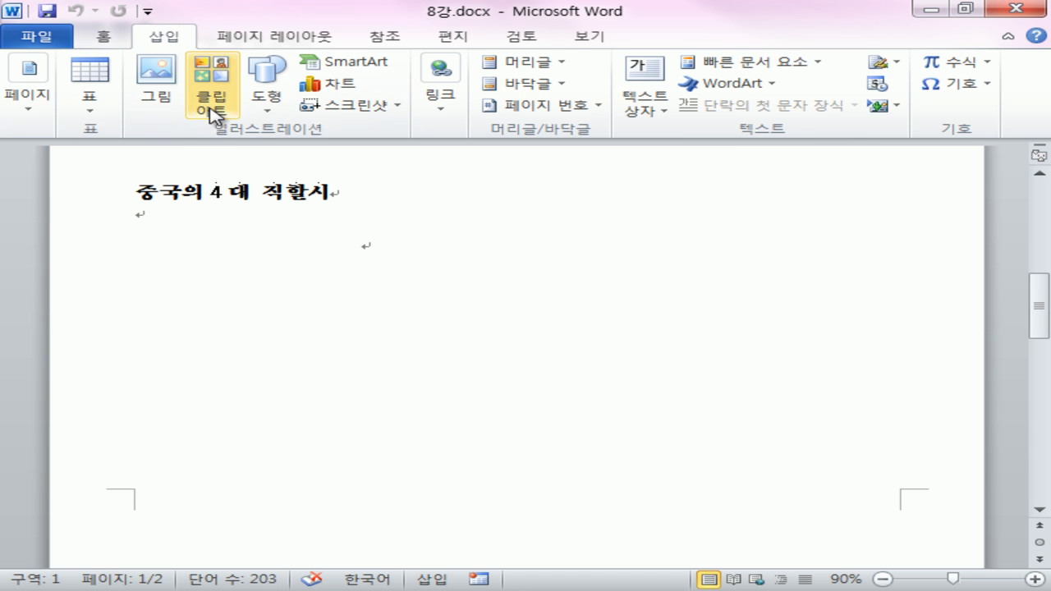
{"action": "left_click", "coordinate": [103, 105]}
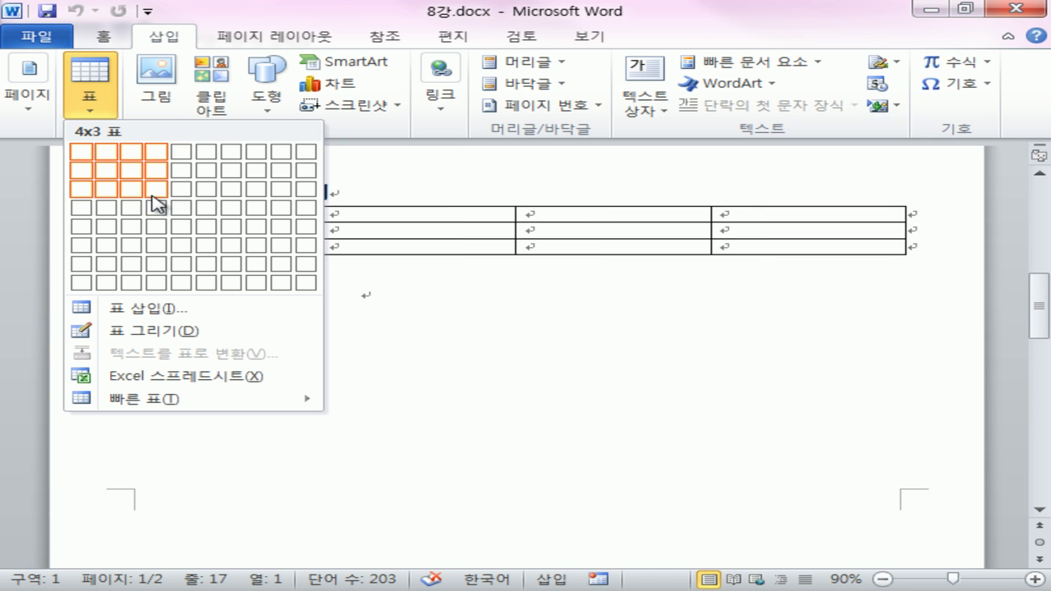
{"action": "left_click", "coordinate": [156, 204]}
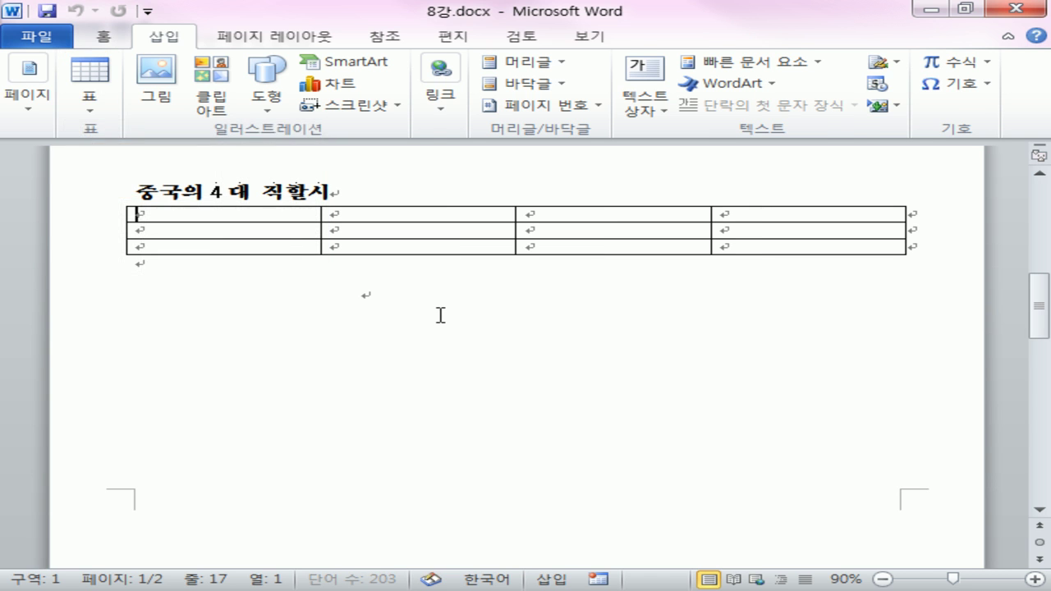
{"action": "key", "text": "ctrl+z"}
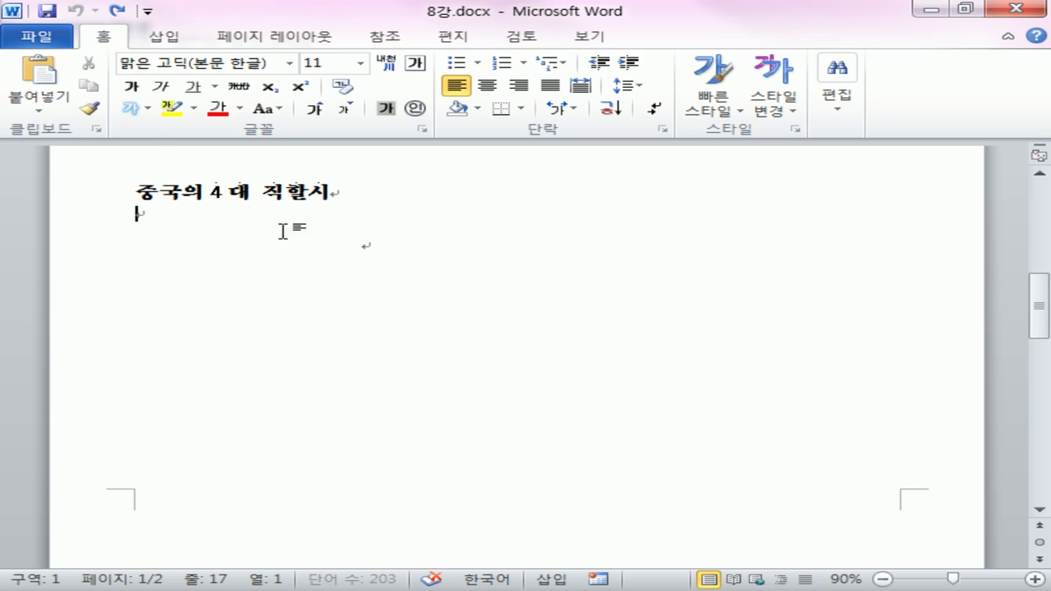
Insert a table with 4 columns and 10 rows below the 중국의 4 대 직할시 heading, keeping the automatic fixed column width.
{"action": "left_click", "coordinate": [164, 36]}
{"action": "left_click", "coordinate": [88, 100]}
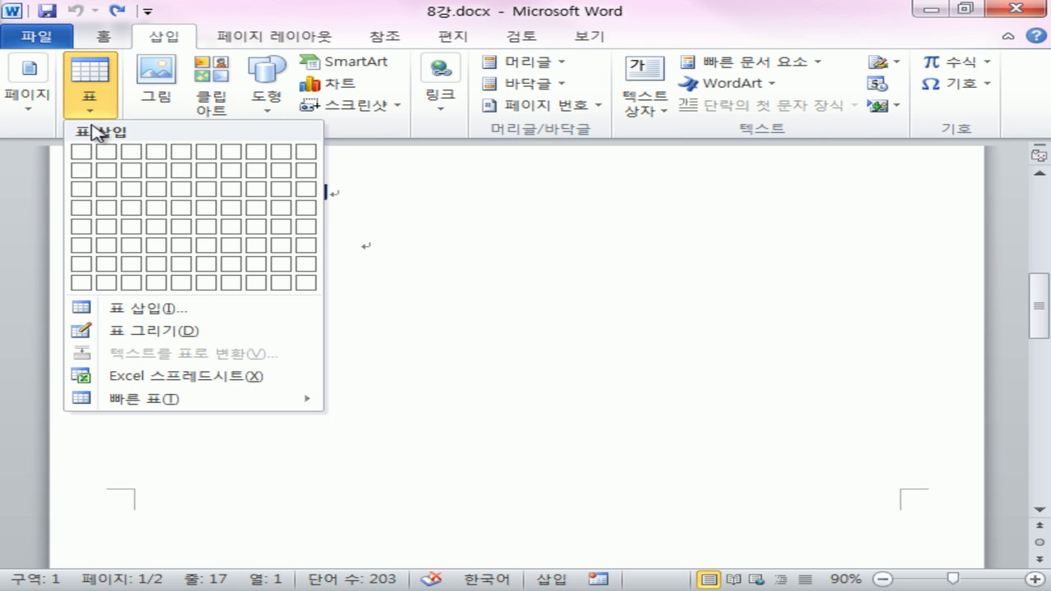
{"action": "left_click", "coordinate": [160, 311]}
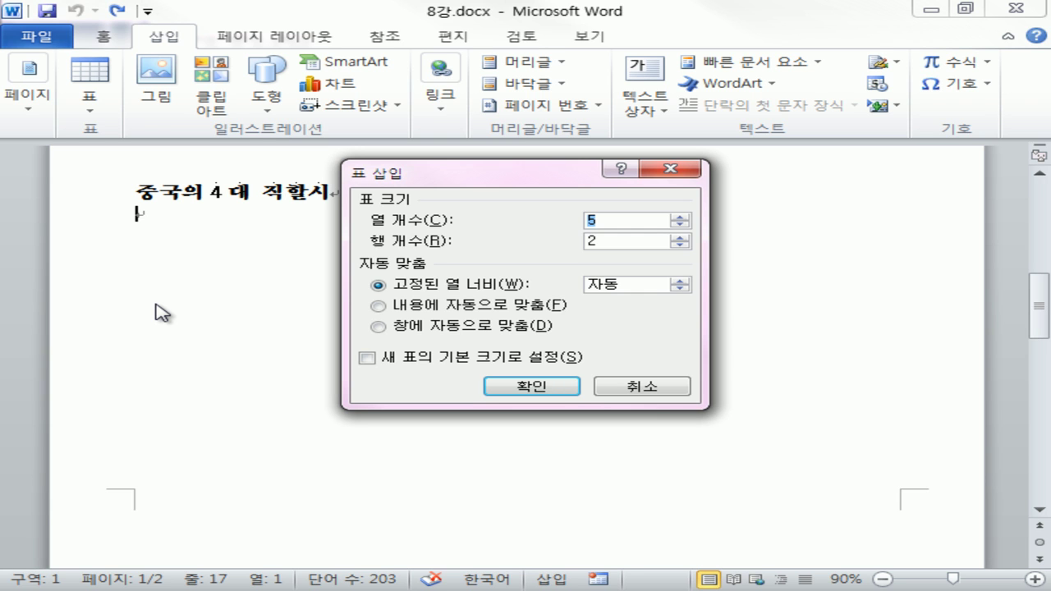
{"action": "key", "text": "ctrl+shift+d"}
{"action": "left_click_drag", "start_coordinate": [374, 231], "coordinate": [415, 244]}
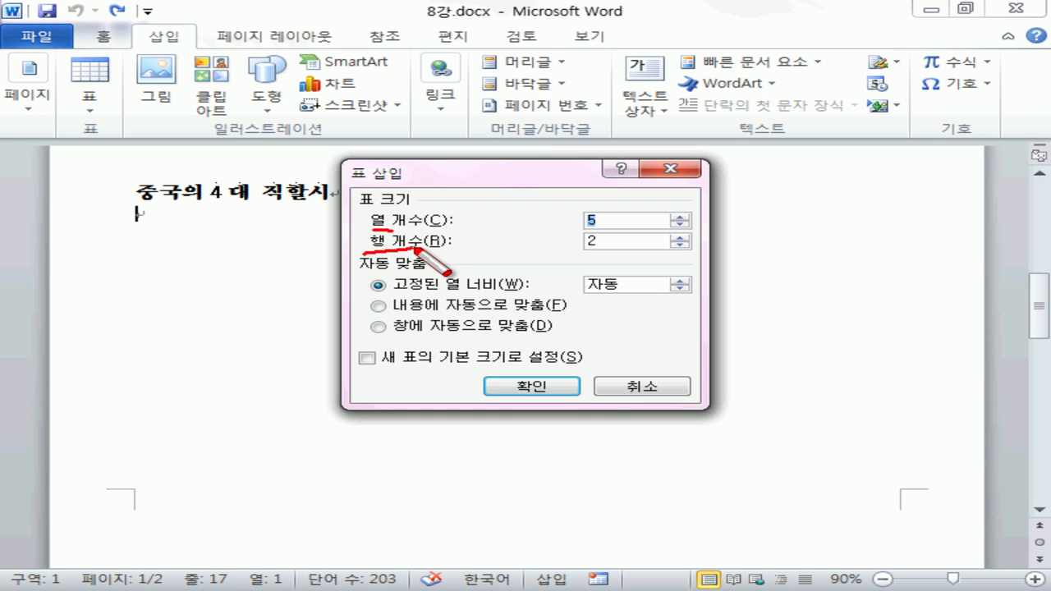
{"action": "key", "text": "Escape"}
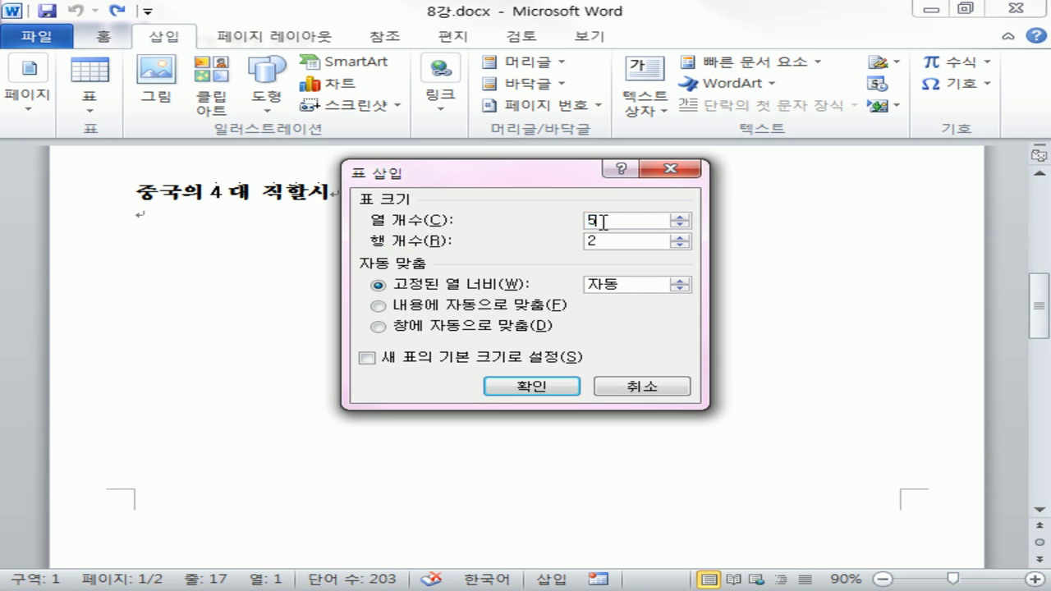
{"action": "type", "text": "4"}
{"action": "type", "text": "10"}
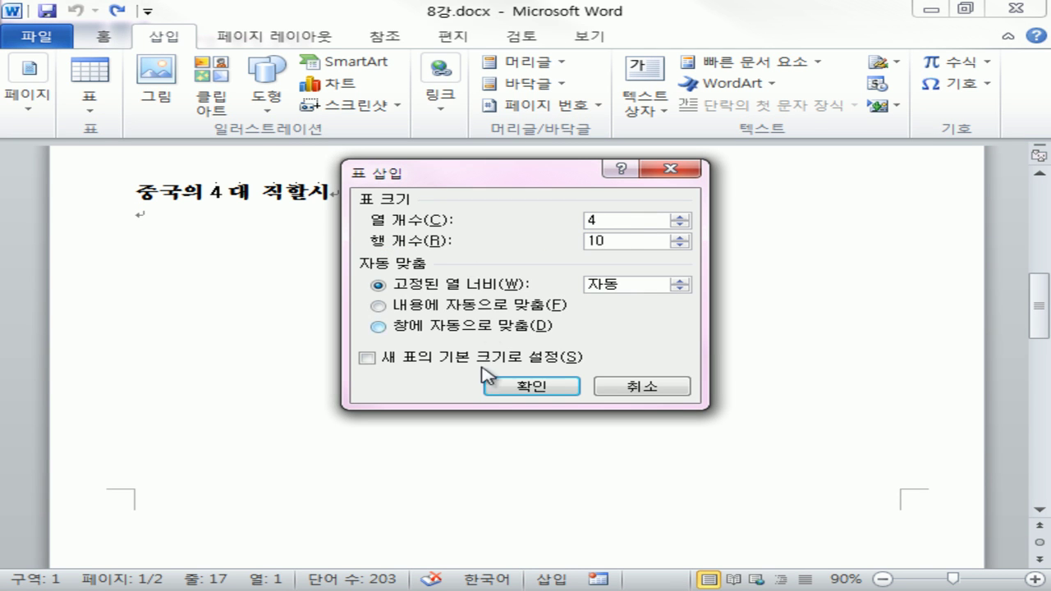
{"action": "left_click", "coordinate": [501, 386]}
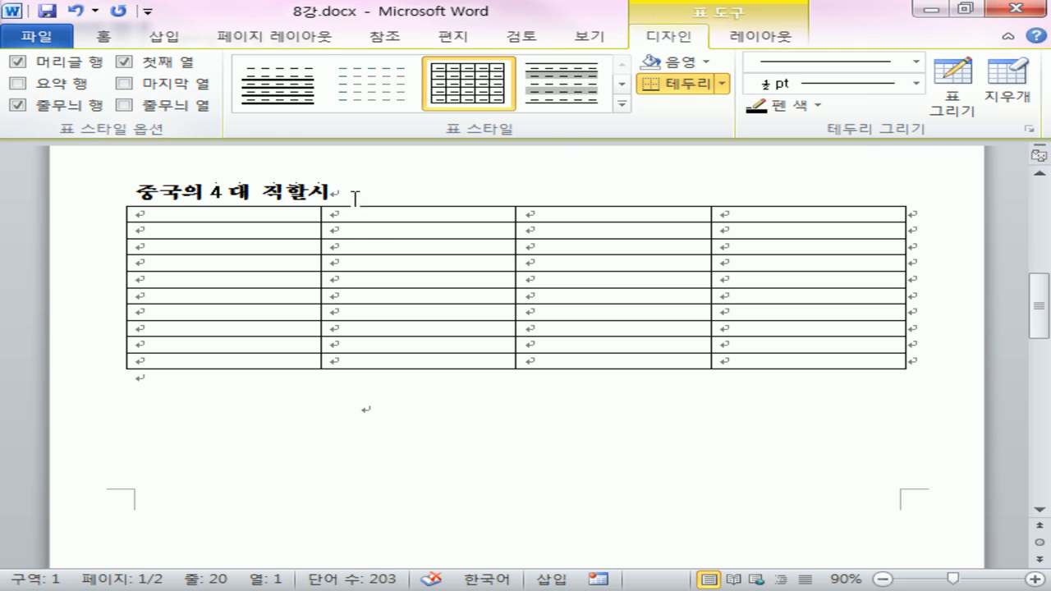
Apply the built-in table style with a sky-blue header row, and switch it to the green variant.
{"action": "left_click", "coordinate": [621, 107]}
{"action": "left_click", "coordinate": [556, 316]}
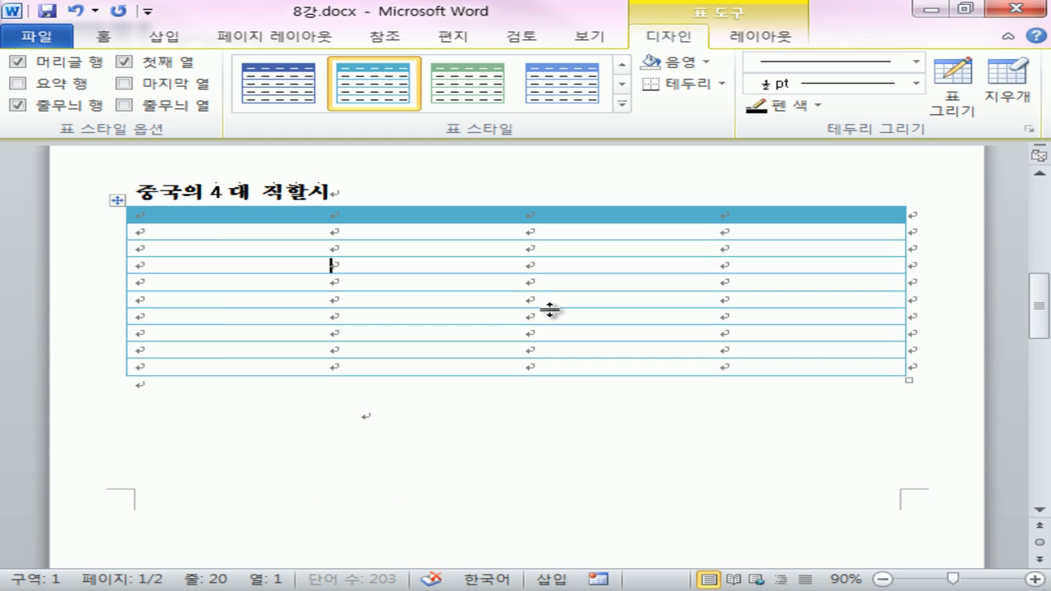
{"action": "left_click", "coordinate": [485, 106]}
Shade the table's entire second column with the sky-blue theme color.
{"action": "left_click", "coordinate": [452, 209]}
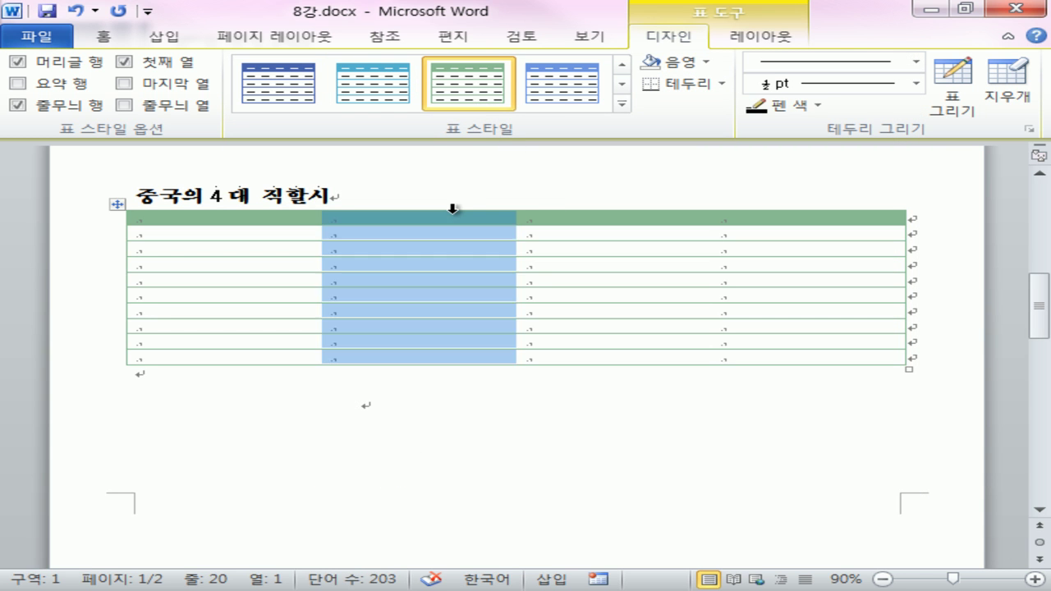
{"action": "left_click", "coordinate": [704, 61]}
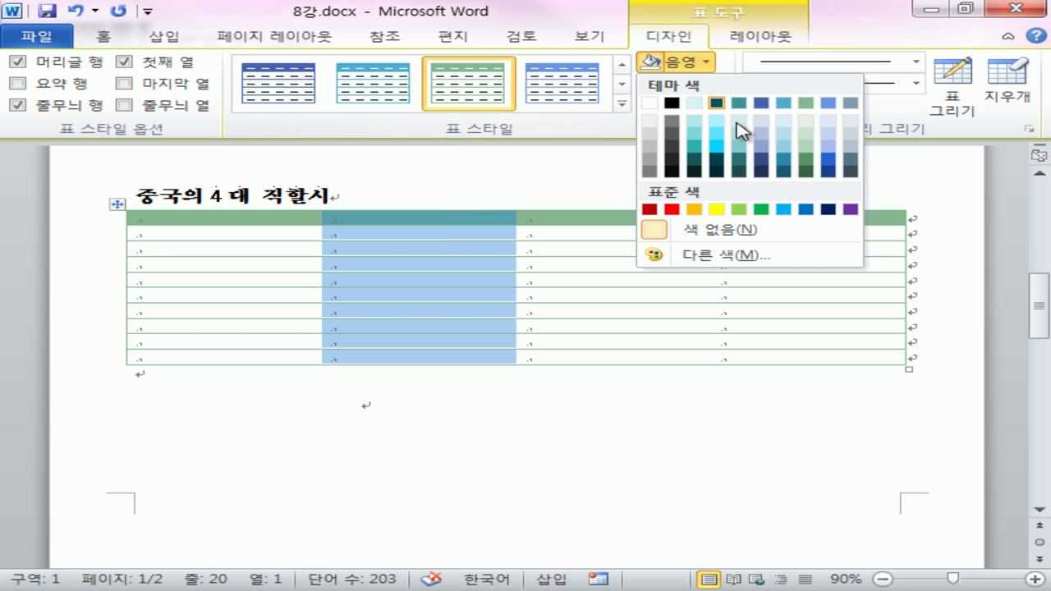
{"action": "left_click", "coordinate": [787, 103]}
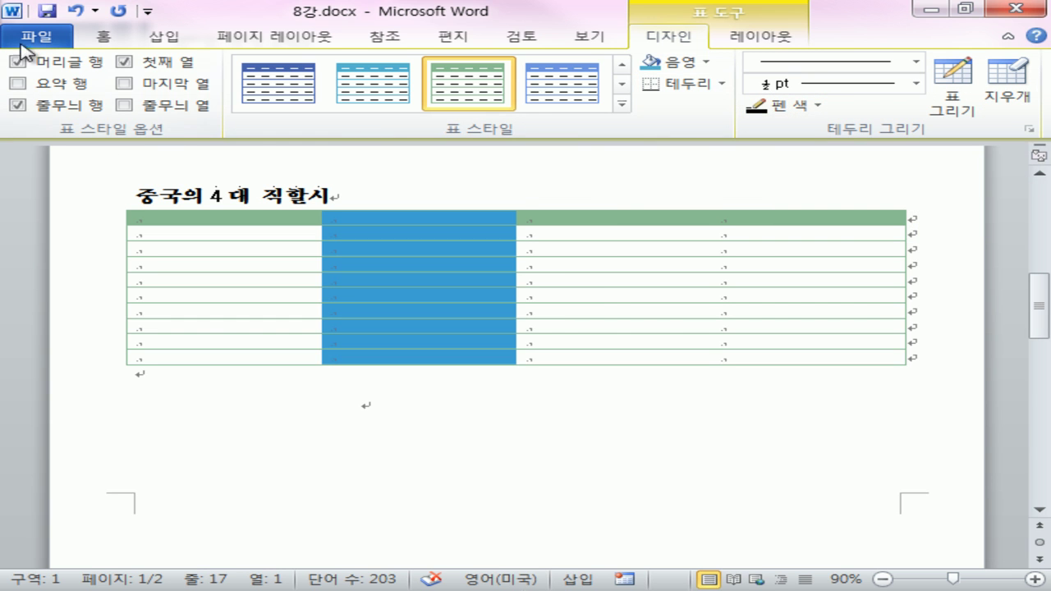
Turn off the table's banded rows (줄무늬 행), and toggle the header row and first column options off and back on.
{"action": "left_click", "coordinate": [61, 100]}
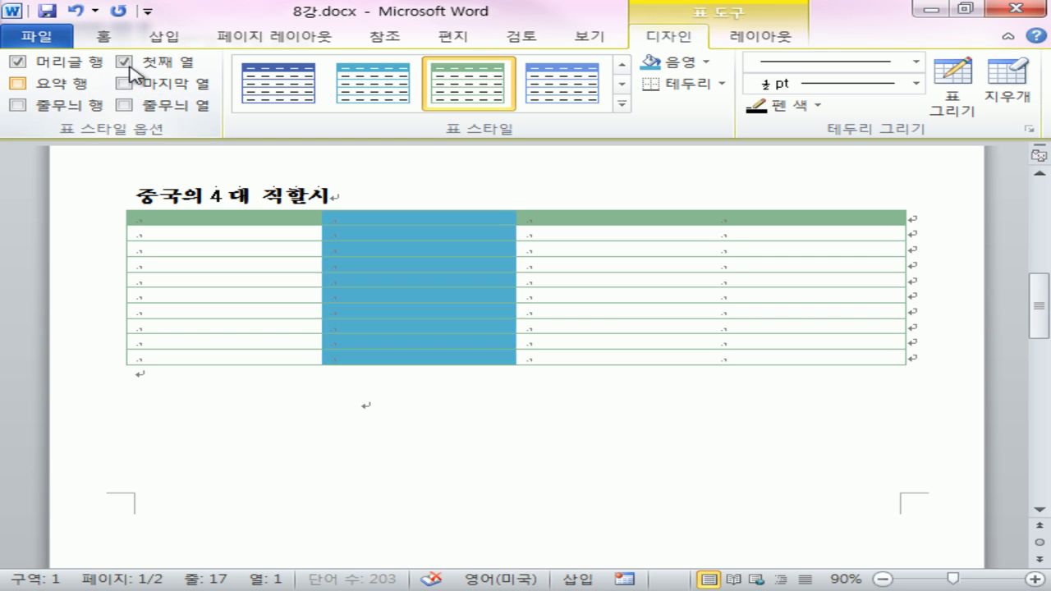
{"action": "left_click", "coordinate": [123, 62]}
{"action": "left_click", "coordinate": [81, 64]}
{"action": "left_click", "coordinate": [81, 64]}
{"action": "left_click", "coordinate": [80, 64]}
{"action": "left_click", "coordinate": [80, 64]}
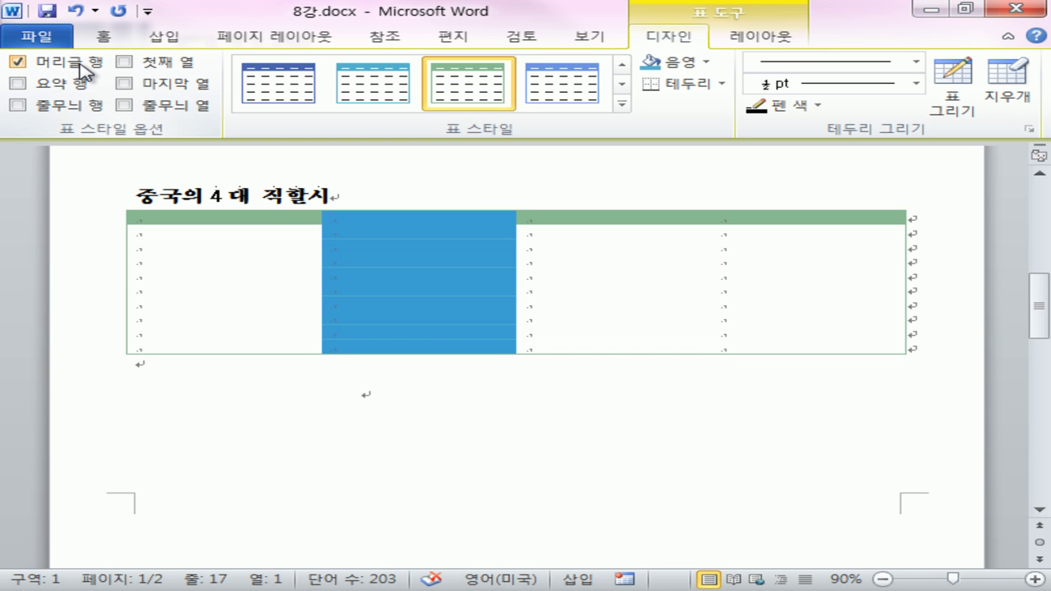
{"action": "left_click", "coordinate": [154, 65]}
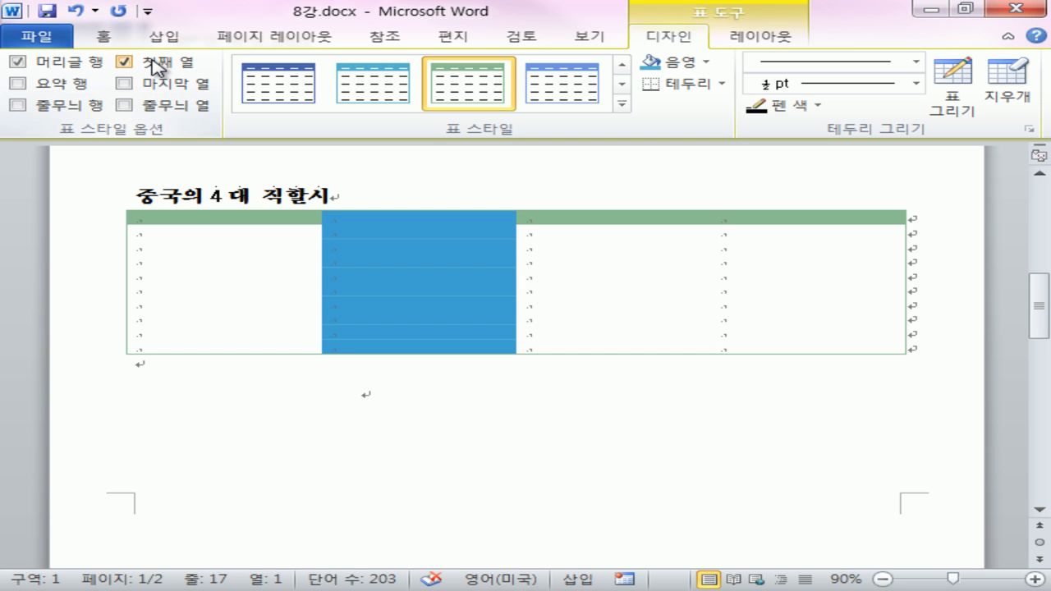
Fill sample text into the table: ㅇㅇㅇ in the first header cell, ㄹㄹㄹㄹ and ㄹㄹ in row 2, and ㄹㄹㄹㄹ in row 3, column 3.
{"action": "left_click", "coordinate": [198, 220]}
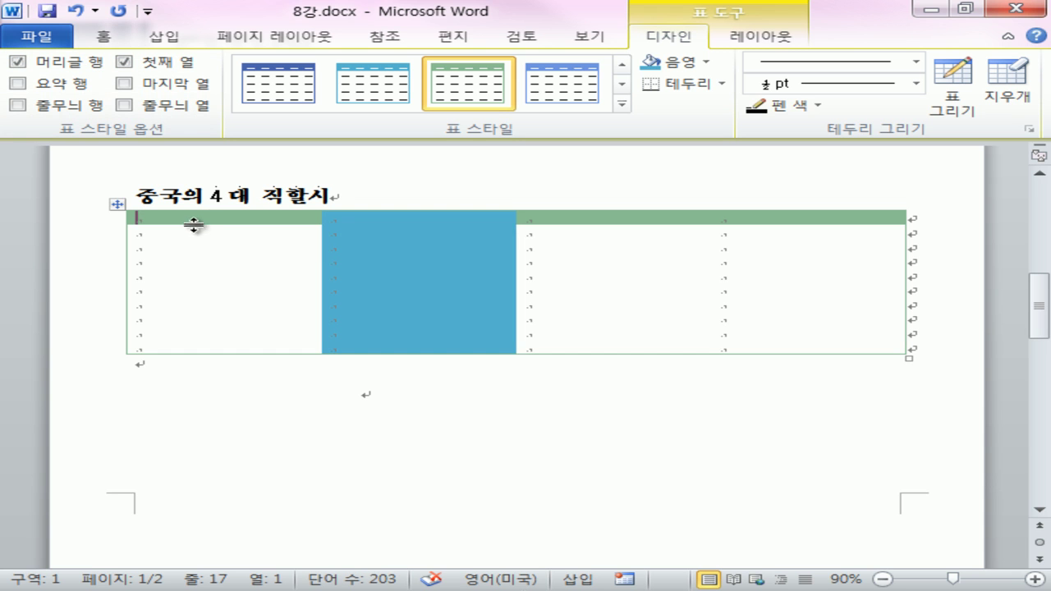
{"action": "type", "text": "ㅇㅇㅇ"}
{"action": "left_click", "coordinate": [181, 243]}
{"action": "type", "text": "ㄹㄹㄹㄹㄹ"}
{"action": "left_click", "coordinate": [558, 259]}
{"action": "type", "text": "ㄹㄹㄹㄹ"}
{"action": "left_click", "coordinate": [435, 248]}
{"action": "type", "text": "ㄹㄹ"}
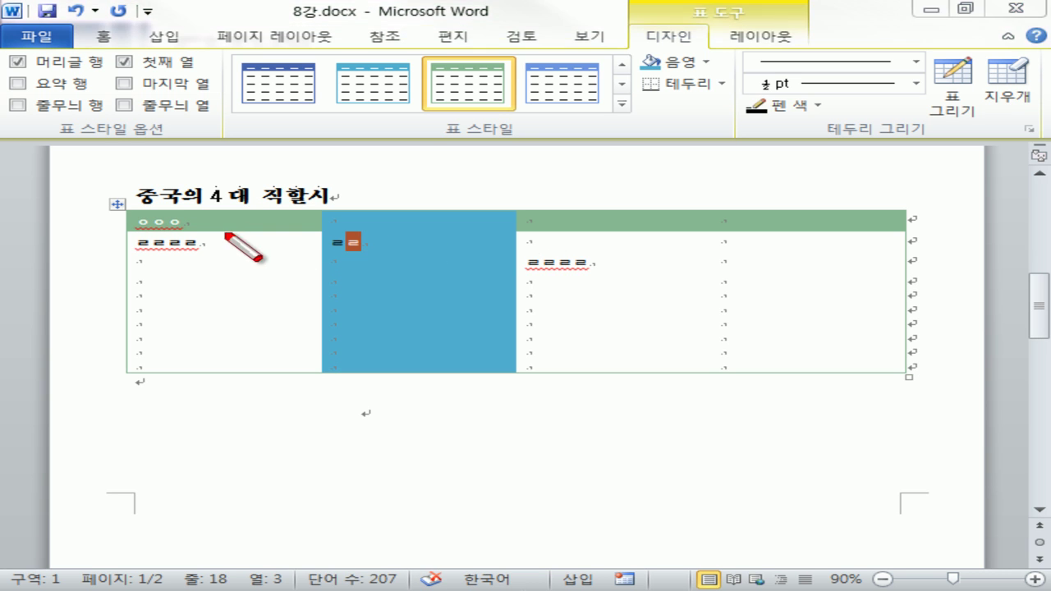
{"action": "mouse_move", "coordinate": [222, 230]}
{"action": "left_mouse_down"}
{"action": "mouse_move", "coordinate": [196, 374]}
{"action": "mouse_move", "coordinate": [189, 207]}
{"action": "mouse_move", "coordinate": [246, 279]}
{"action": "left_mouse_up"}
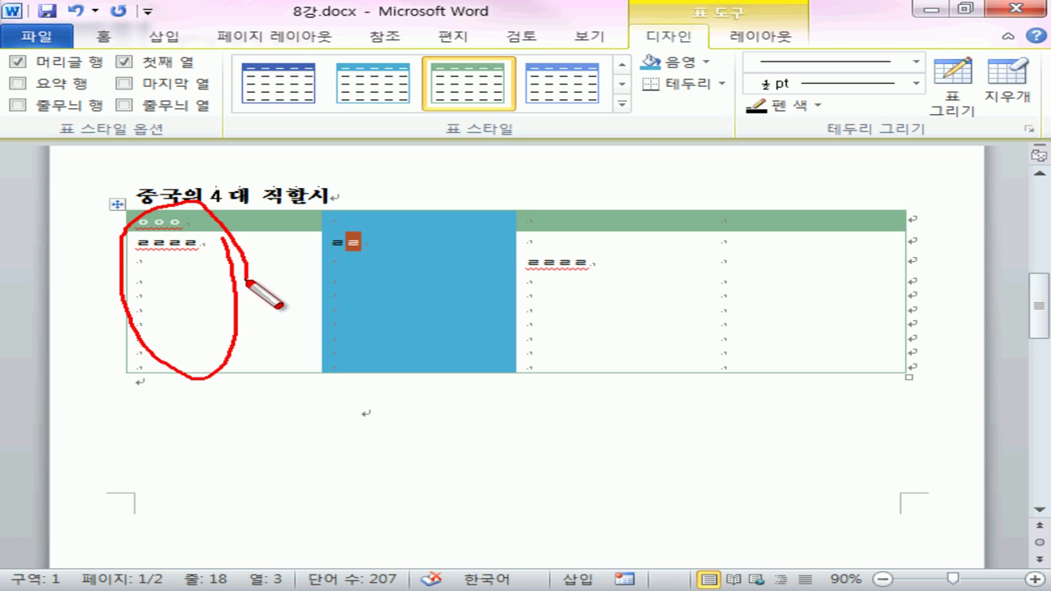
{"action": "key", "text": "Escape"}
Apply the built-in table style with a blue header row, blue first column and thick black horizontal lines.
{"action": "left_click", "coordinate": [624, 103]}
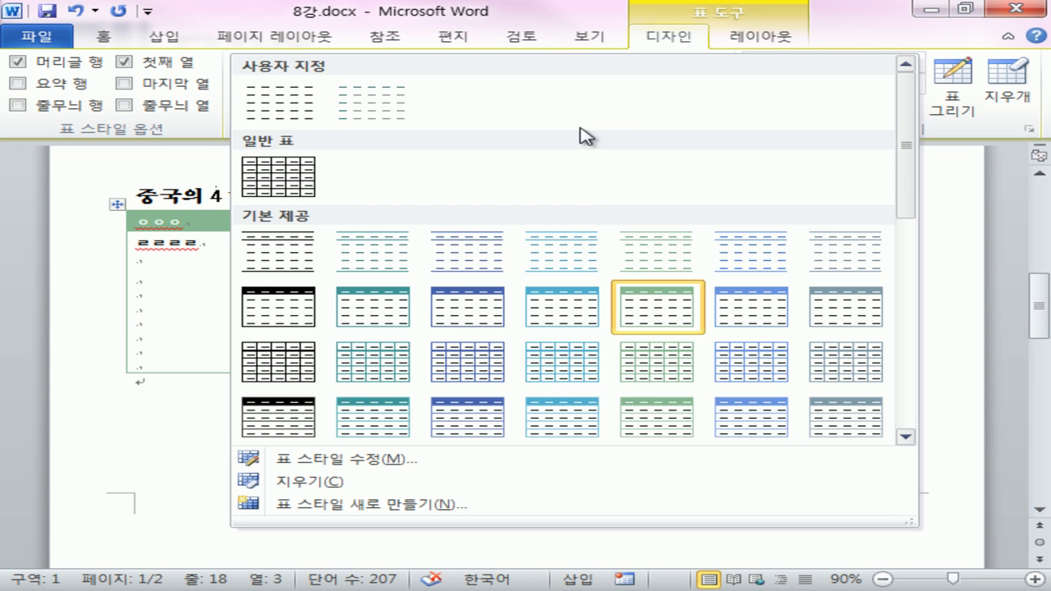
{"action": "left_click", "coordinate": [907, 436]}
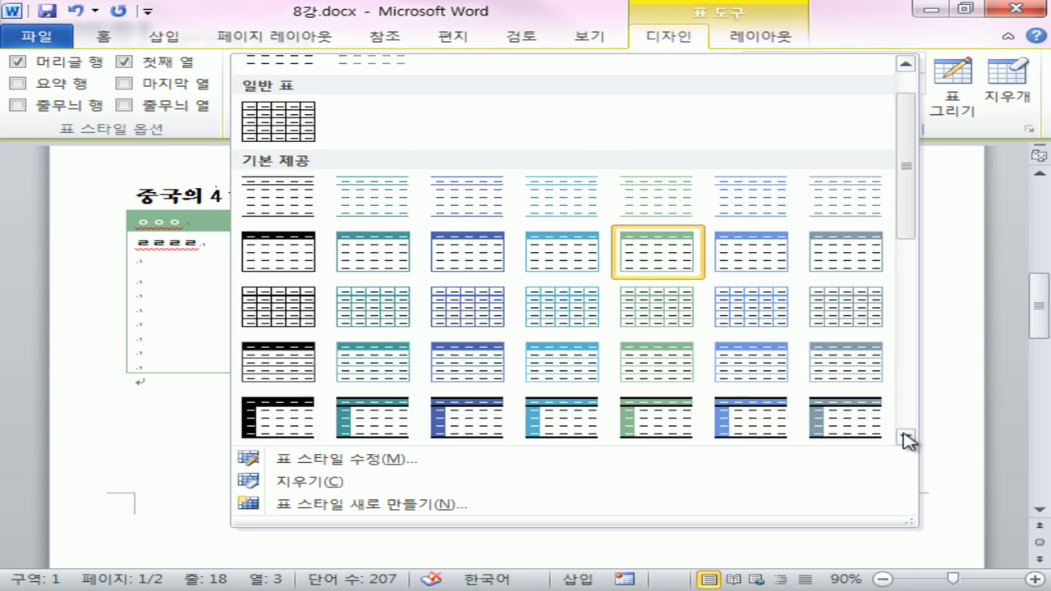
{"action": "left_click", "coordinate": [728, 429]}
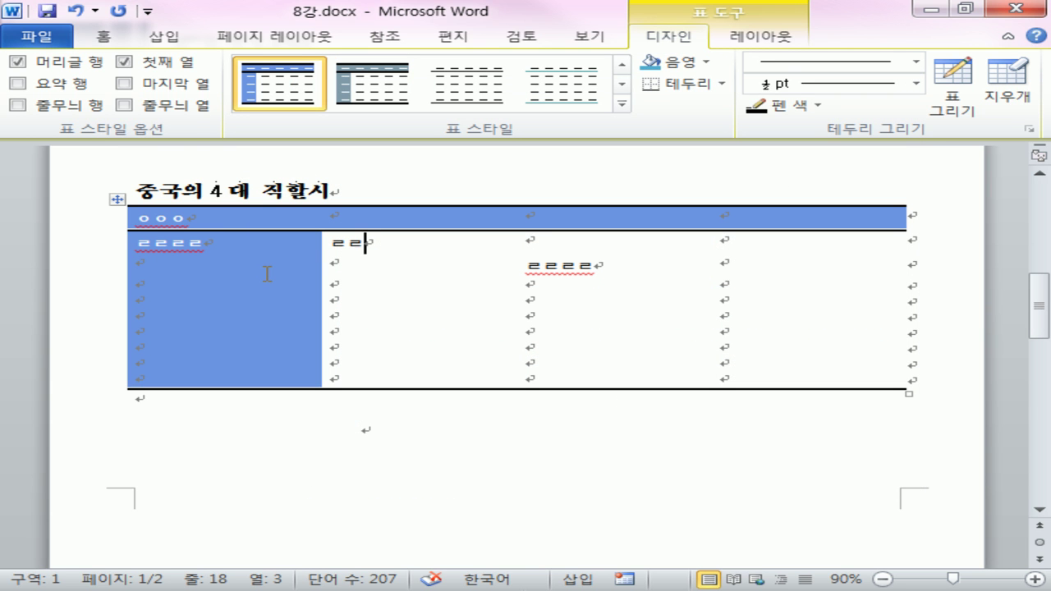
Toggle the table's first column (첫째 열) formatting off and on to compare its effect.
{"action": "left_click", "coordinate": [160, 64]}
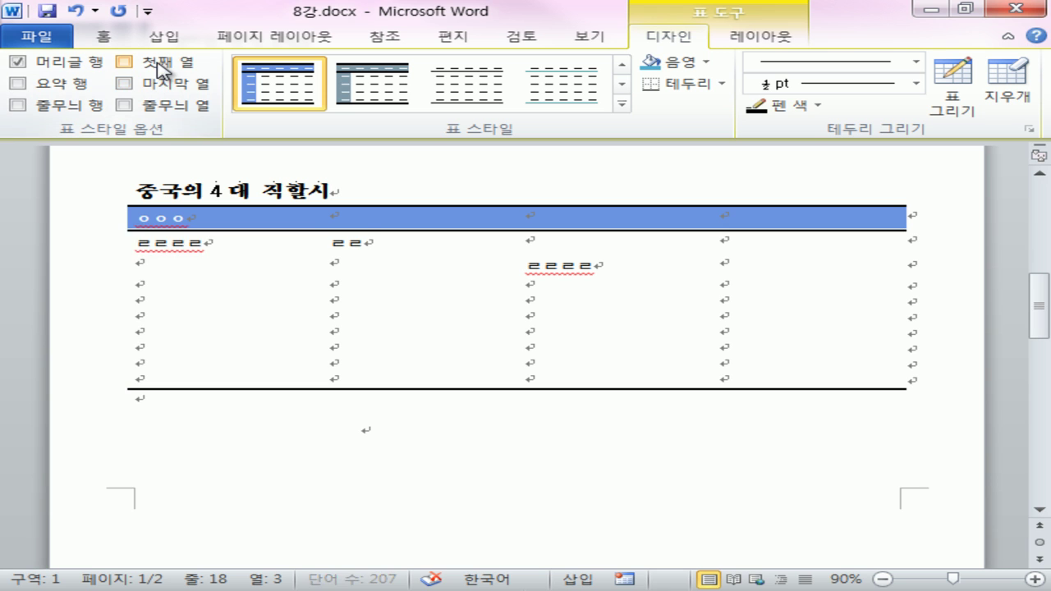
{"action": "left_click", "coordinate": [160, 64]}
{"action": "left_click", "coordinate": [161, 64]}
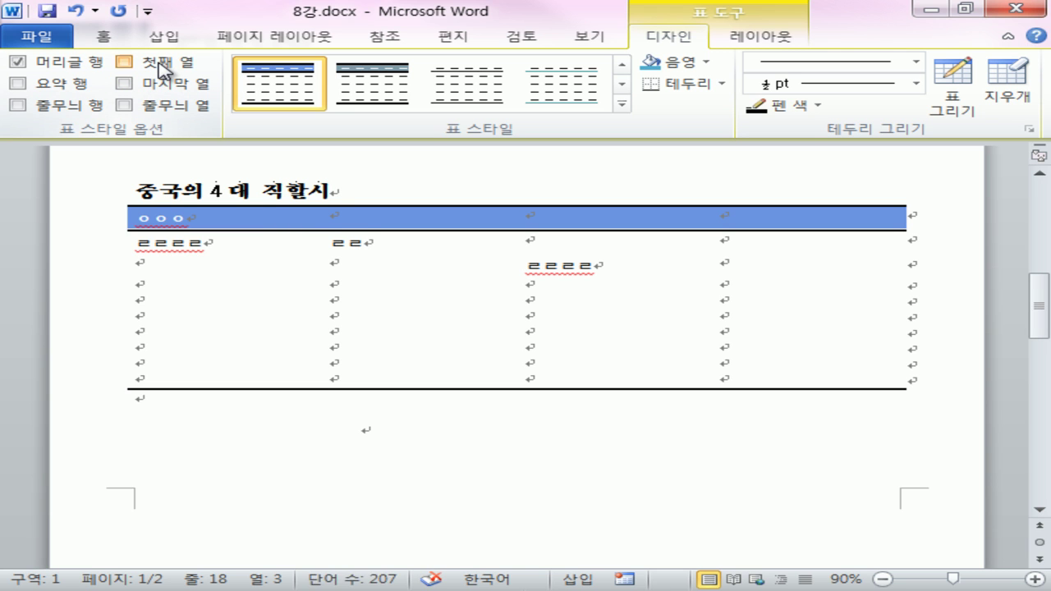
{"action": "left_click", "coordinate": [160, 64]}
Enable the last column (마지막 열), total row (요약 행), banded rows (줄무늬 행) and banded columns (줄무늬 열) options for the table.
{"action": "left_click", "coordinate": [124, 83]}
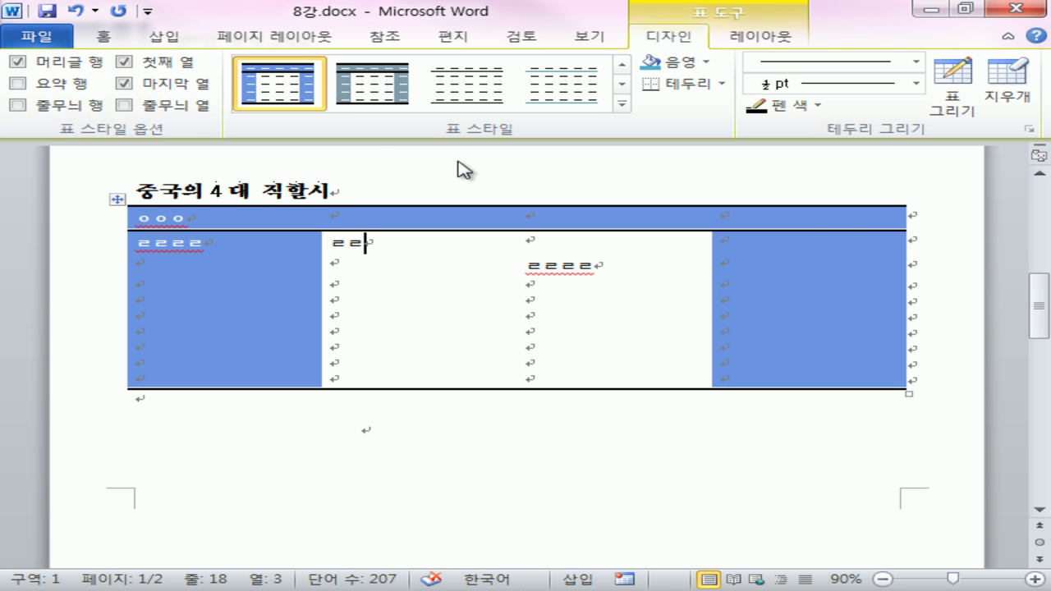
{"action": "left_click", "coordinate": [59, 83]}
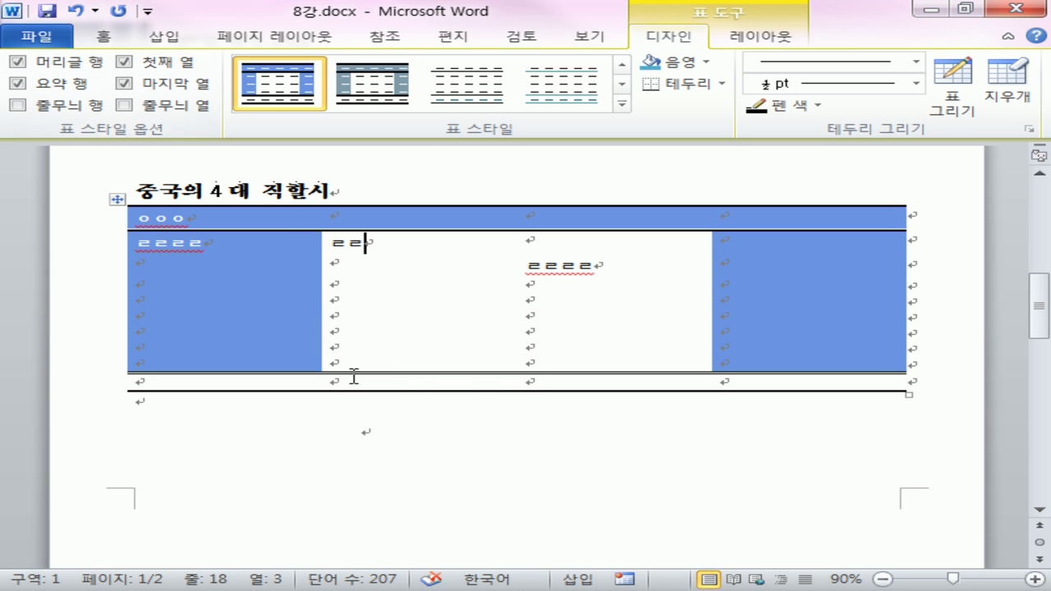
{"action": "left_click", "coordinate": [82, 107]}
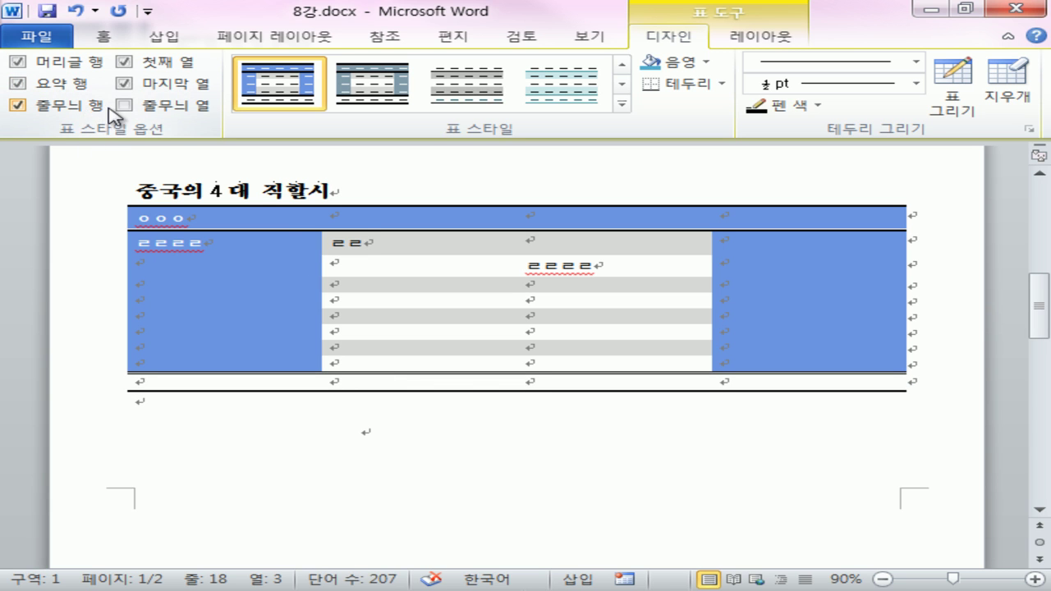
{"action": "left_click", "coordinate": [122, 106]}
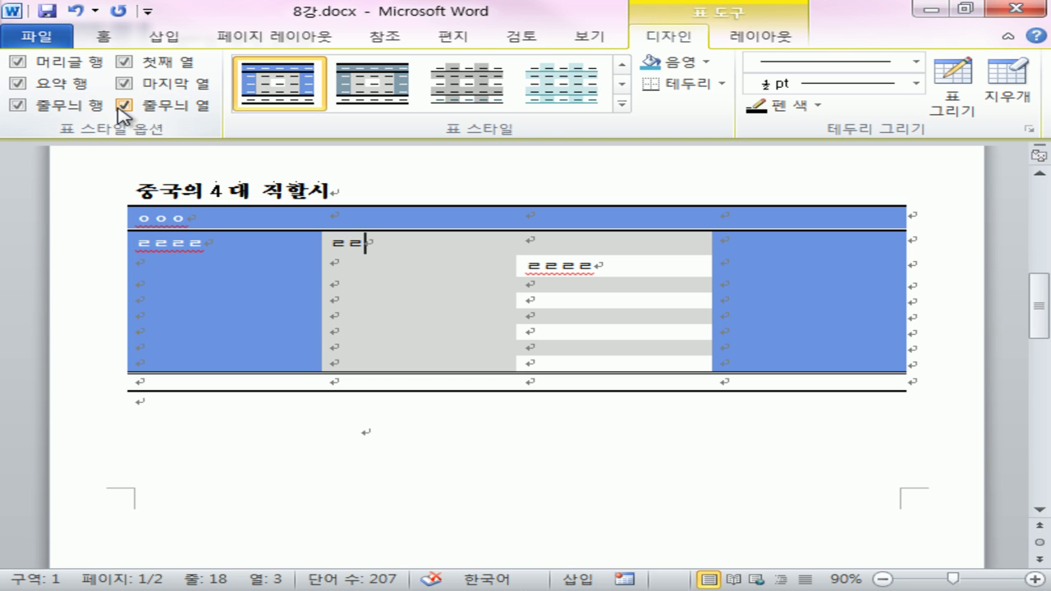
Turn off all six table style options, leaving no header, total, first or last column, or banded formatting.
{"action": "left_click", "coordinate": [123, 105]}
{"action": "left_click", "coordinate": [123, 84]}
{"action": "left_click", "coordinate": [123, 61]}
{"action": "left_click", "coordinate": [18, 61]}
{"action": "left_click", "coordinate": [57, 86]}
{"action": "left_click", "coordinate": [62, 105]}
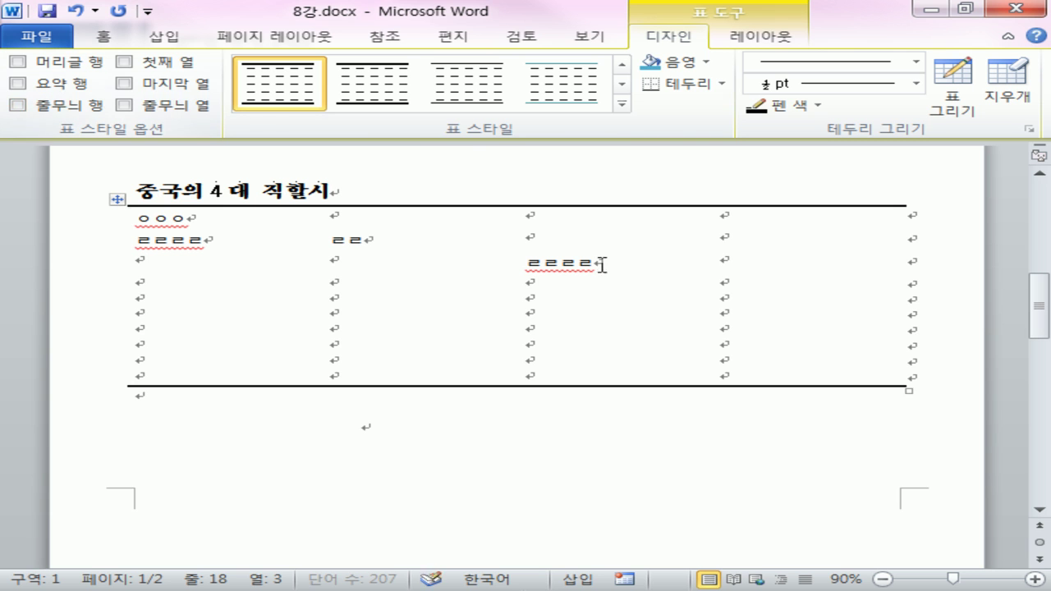
Set the table border pen to a double line, and open the choices for its line weight.
{"action": "left_click", "coordinate": [875, 68]}
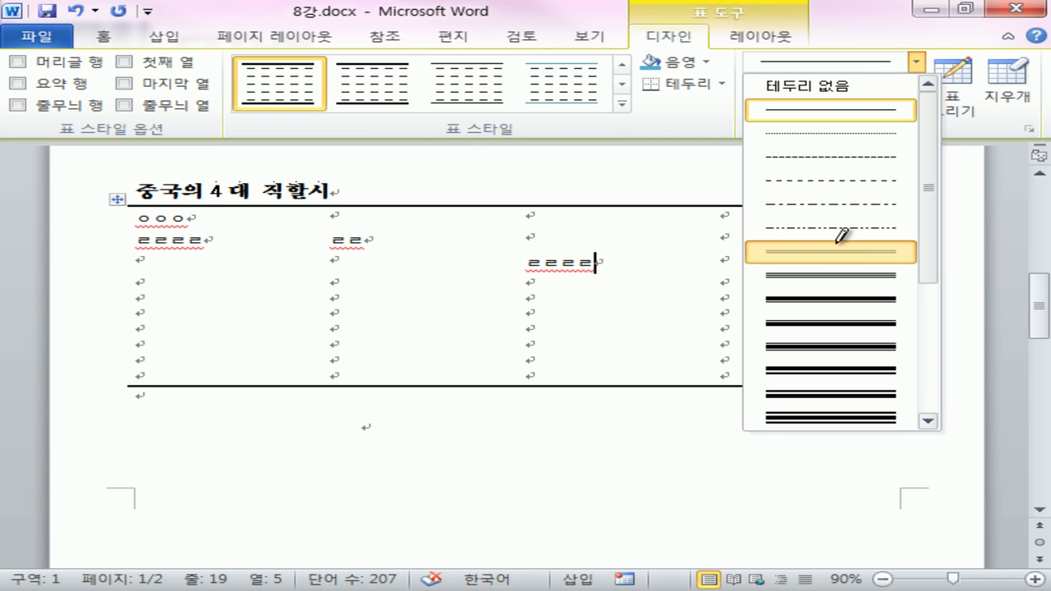
{"action": "left_click", "coordinate": [837, 255]}
{"action": "left_click", "coordinate": [857, 86]}
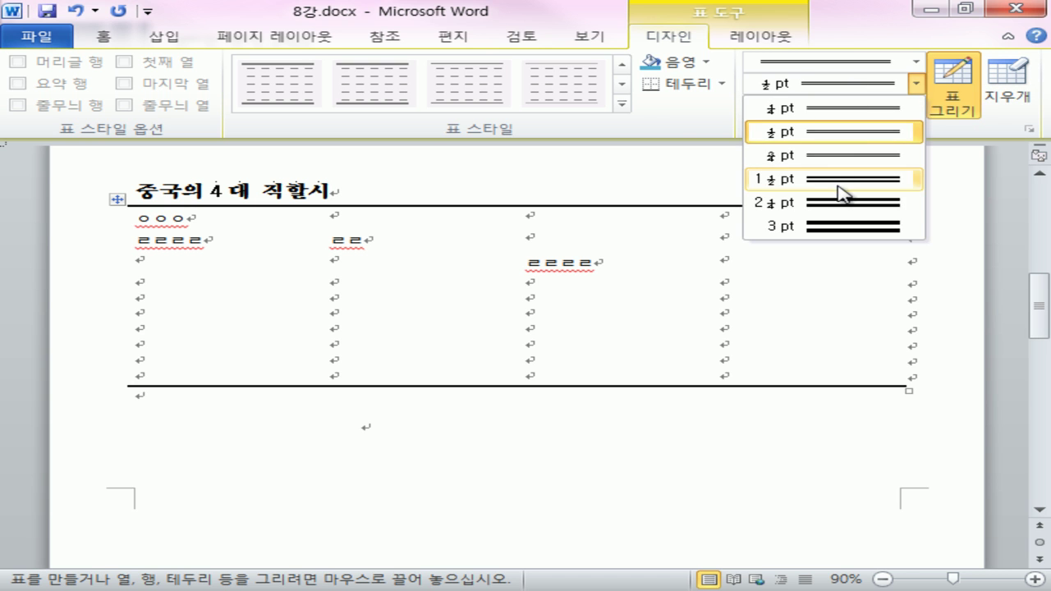
Draw two vertical blue double lines, 2¼ pt thick, through the third and fourth columns of the '중국의 4대 직할시' table.
{"action": "left_click", "coordinate": [837, 203]}
{"action": "left_click", "coordinate": [815, 105]}
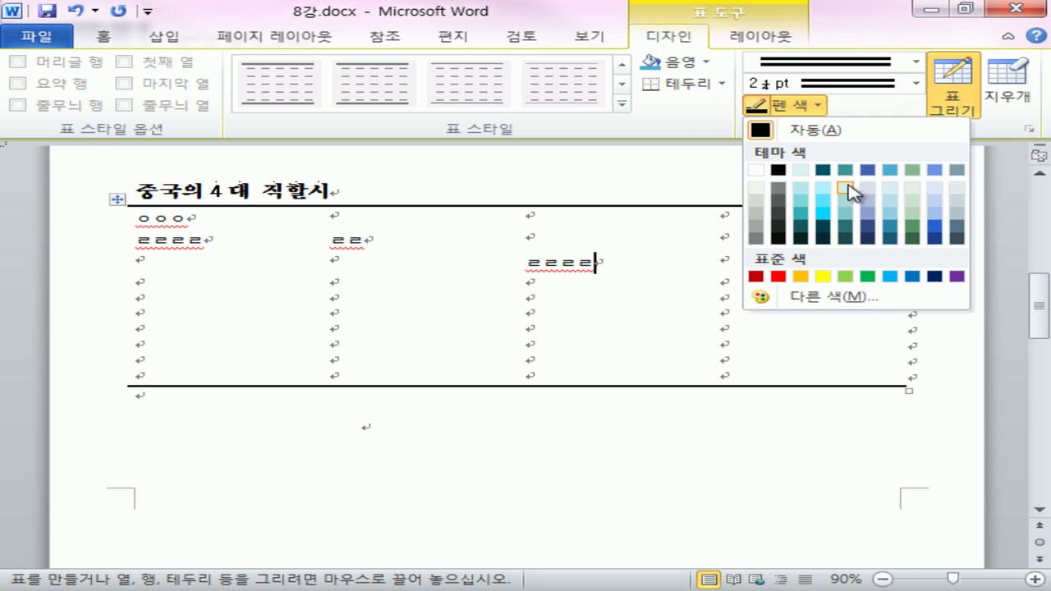
{"action": "left_click", "coordinate": [867, 170]}
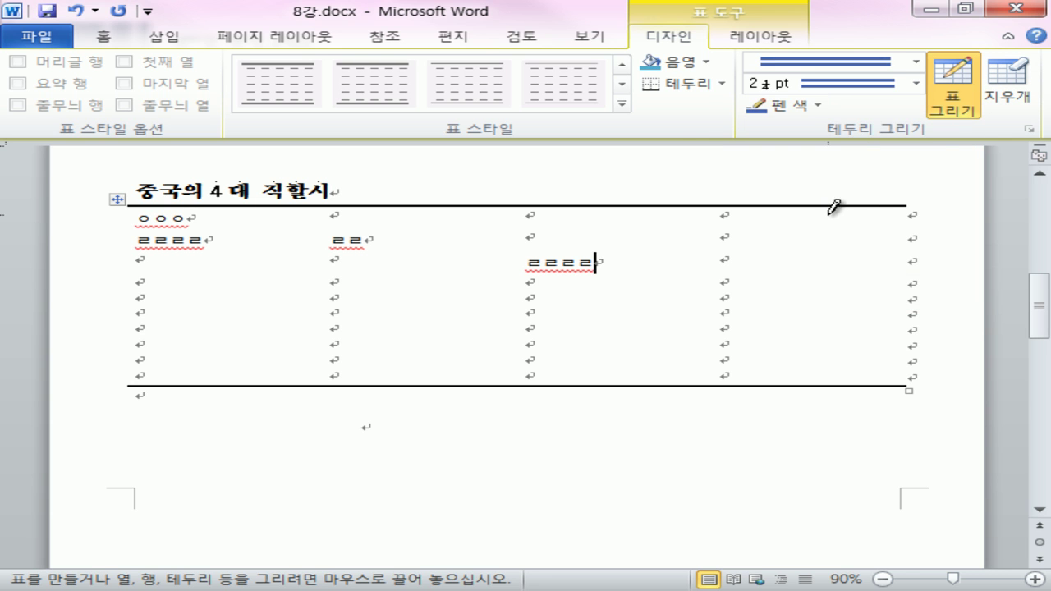
{"action": "left_click", "coordinate": [767, 210]}
{"action": "left_click_drag", "start_coordinate": [766, 209], "coordinate": [772, 381]}
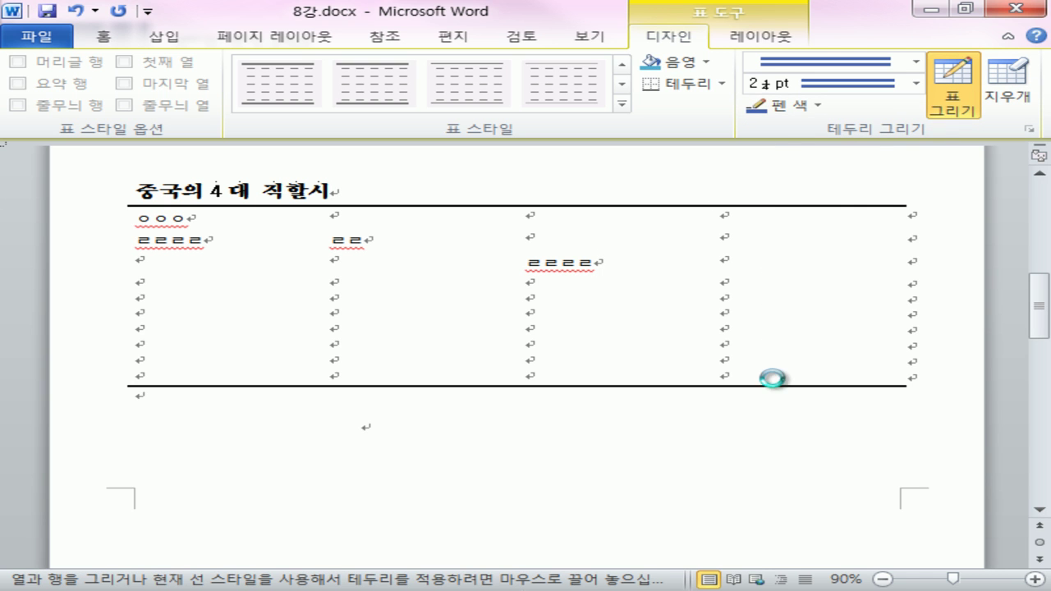
{"action": "left_click_drag", "start_coordinate": [630, 207], "coordinate": [630, 384]}
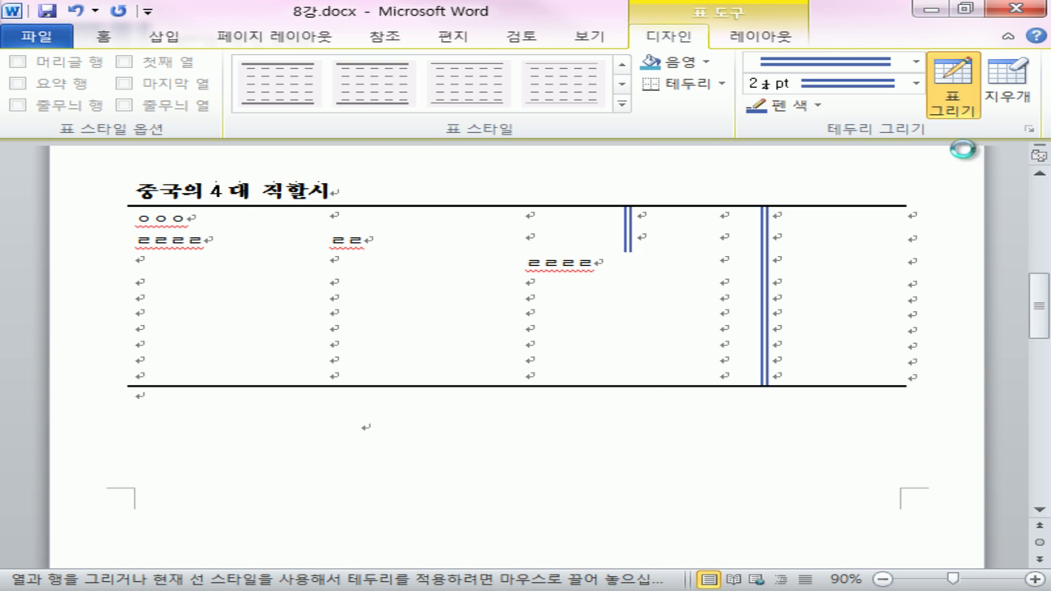
Erase the part of the blue double line in the fourth column that spans the table's first four rows.
{"action": "left_click", "coordinate": [1015, 111]}
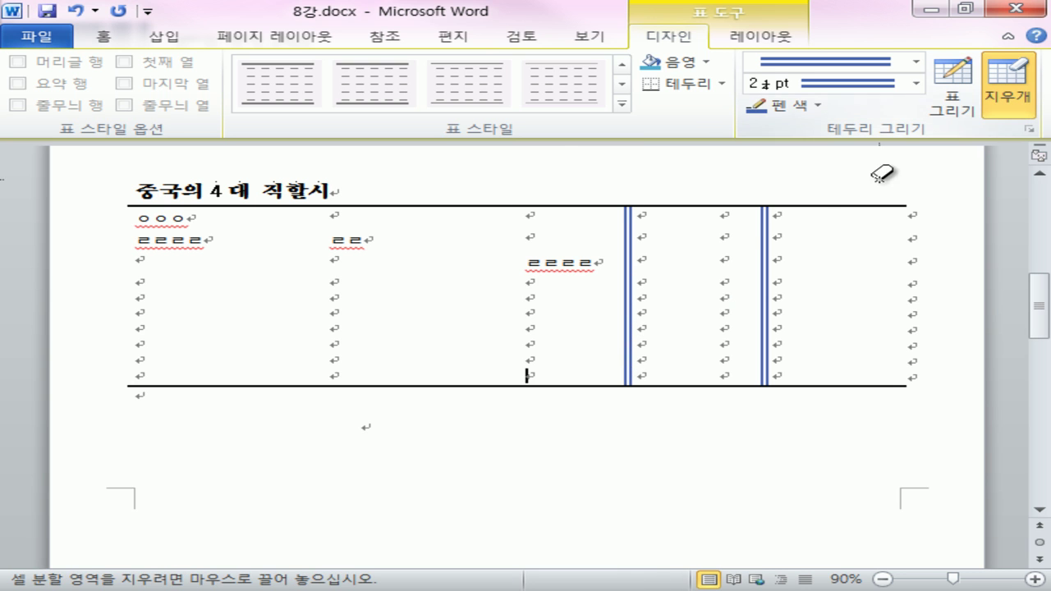
{"action": "left_click_drag", "start_coordinate": [774, 207], "coordinate": [768, 289]}
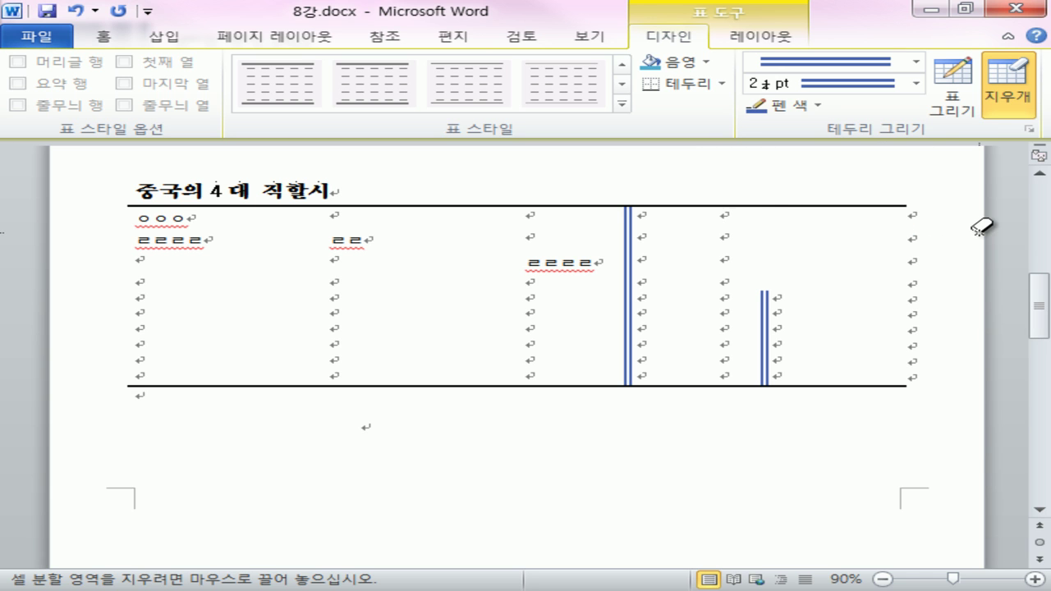
{"action": "key", "text": "Escape"}
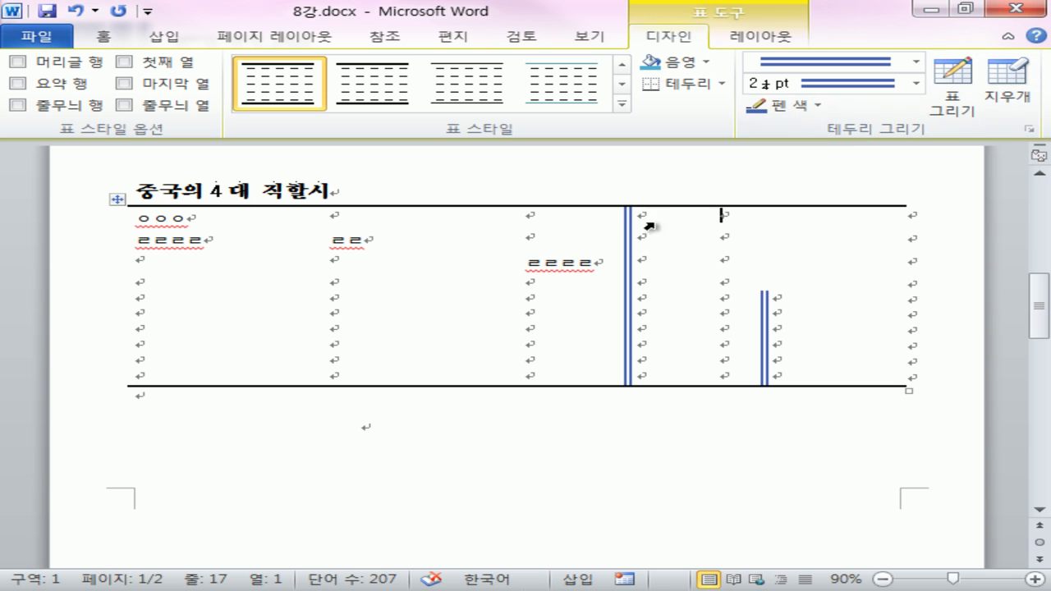
Apply all borders in the blue double-line style to the table cells from the third column to the last one.
{"action": "left_click_drag", "start_coordinate": [575, 219], "coordinate": [854, 377]}
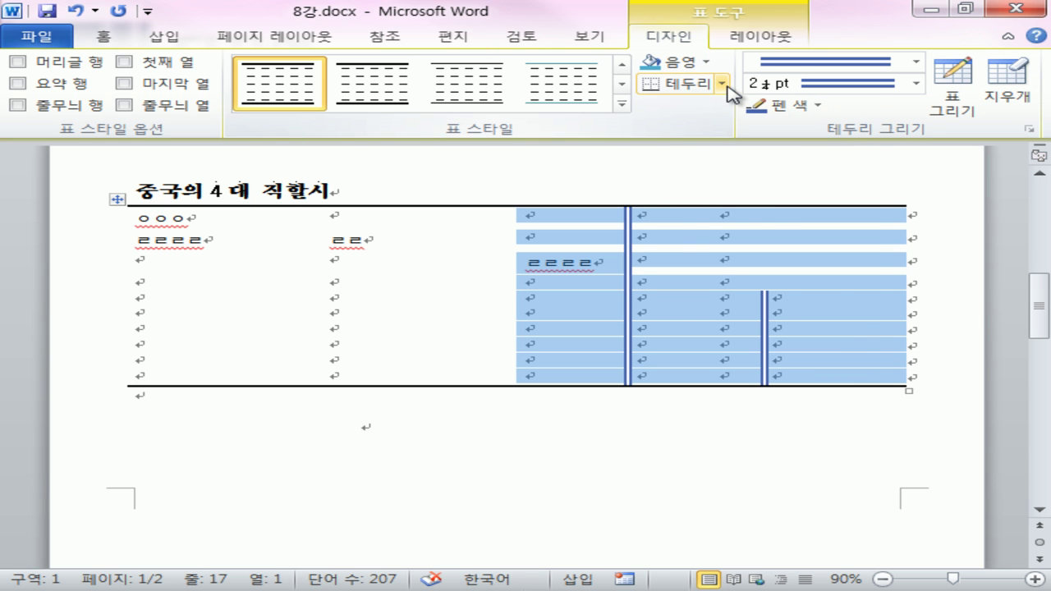
{"action": "left_click", "coordinate": [722, 84]}
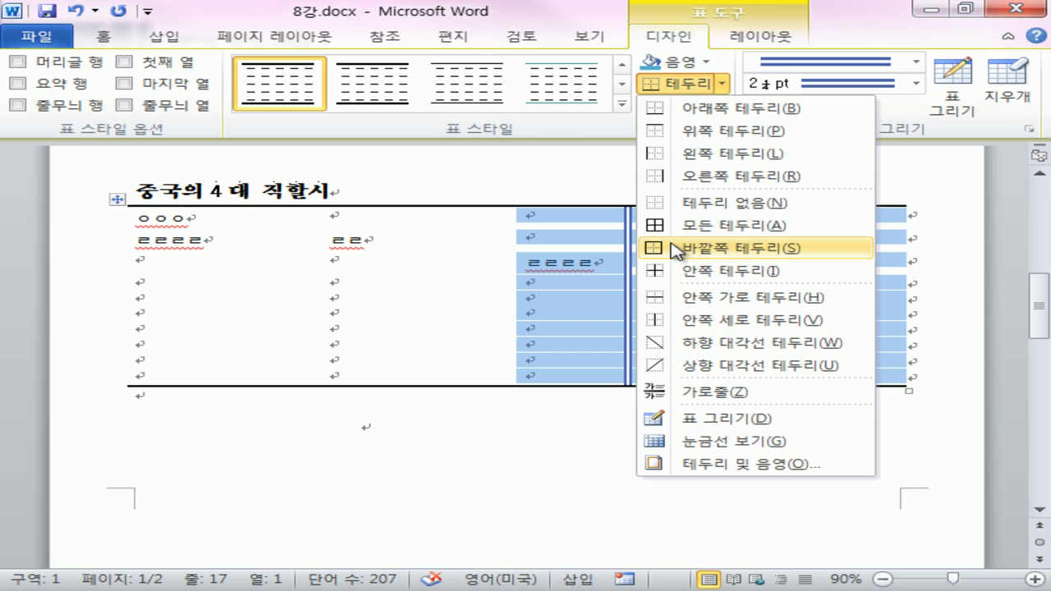
{"action": "left_click", "coordinate": [724, 226]}
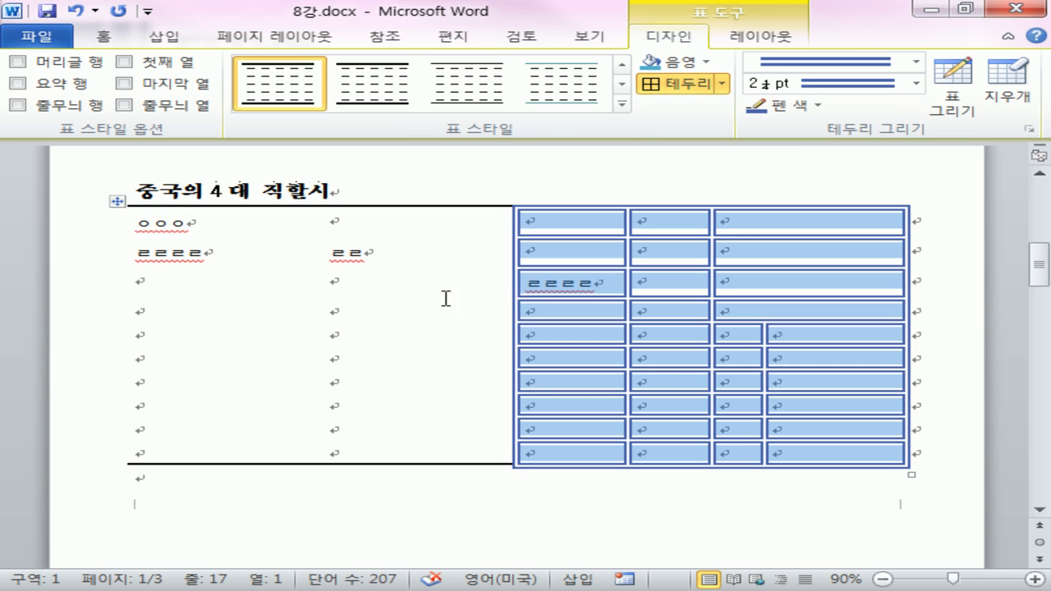
{"action": "left_click", "coordinate": [605, 493]}
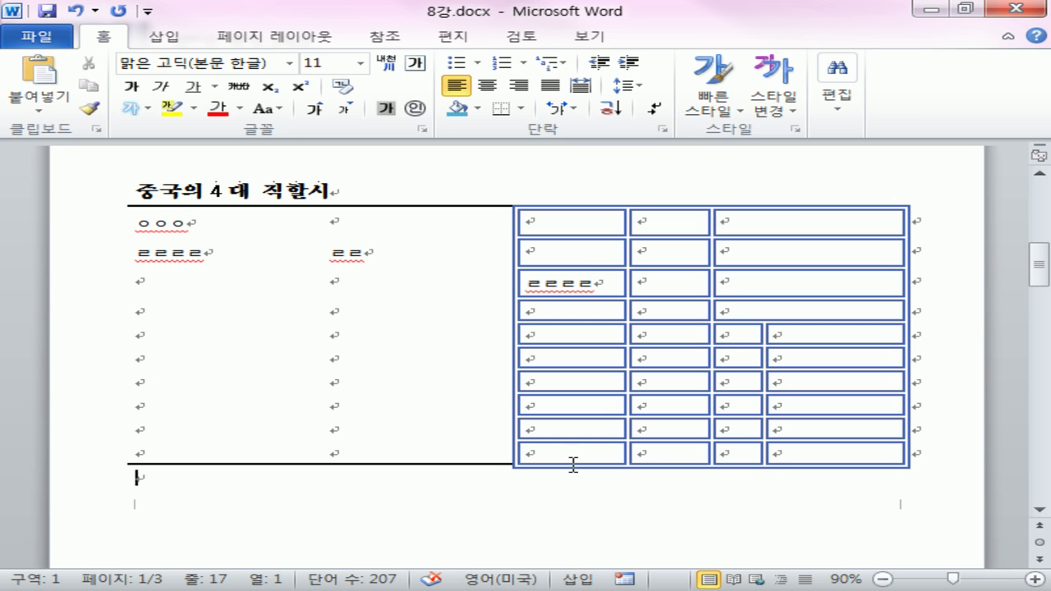
{"action": "left_click", "coordinate": [279, 245]}
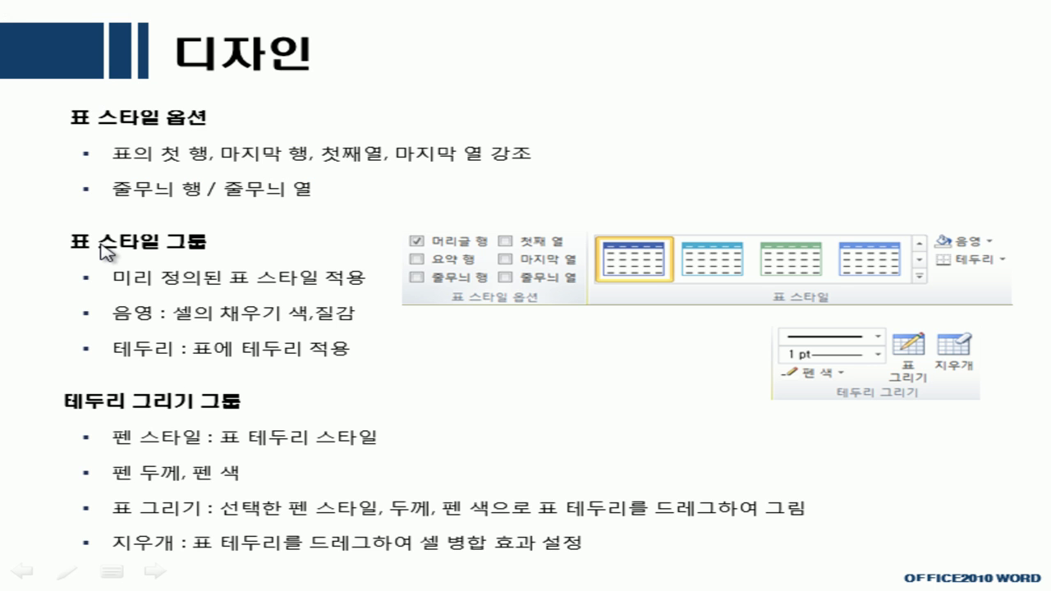
{"action": "left_click", "coordinate": [113, 168]}
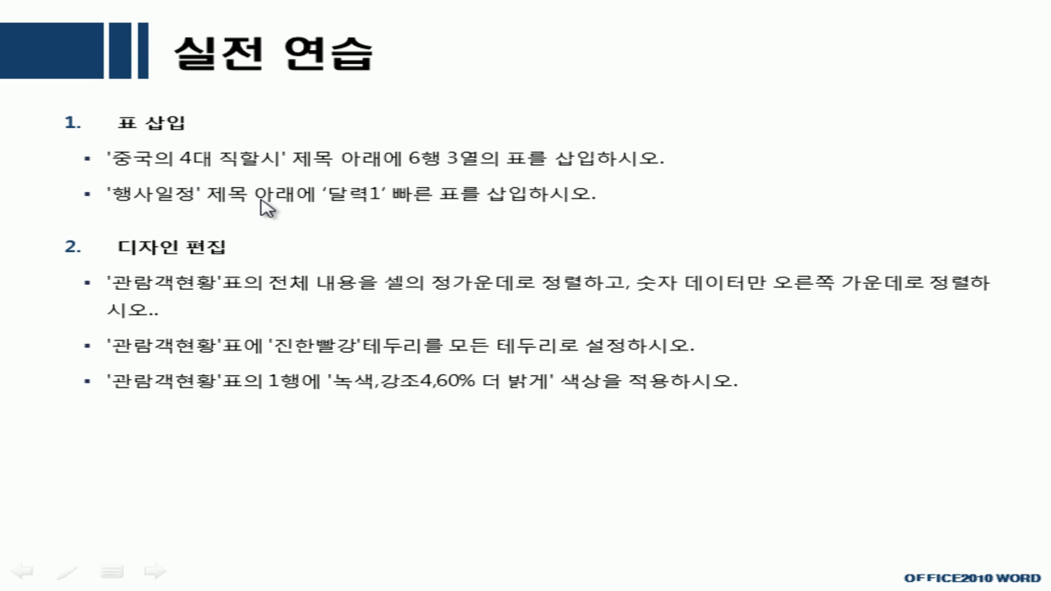
{"action": "key", "text": "ctrl+p"}
{"action": "left_click_drag", "start_coordinate": [95, 162], "coordinate": [257, 164]}
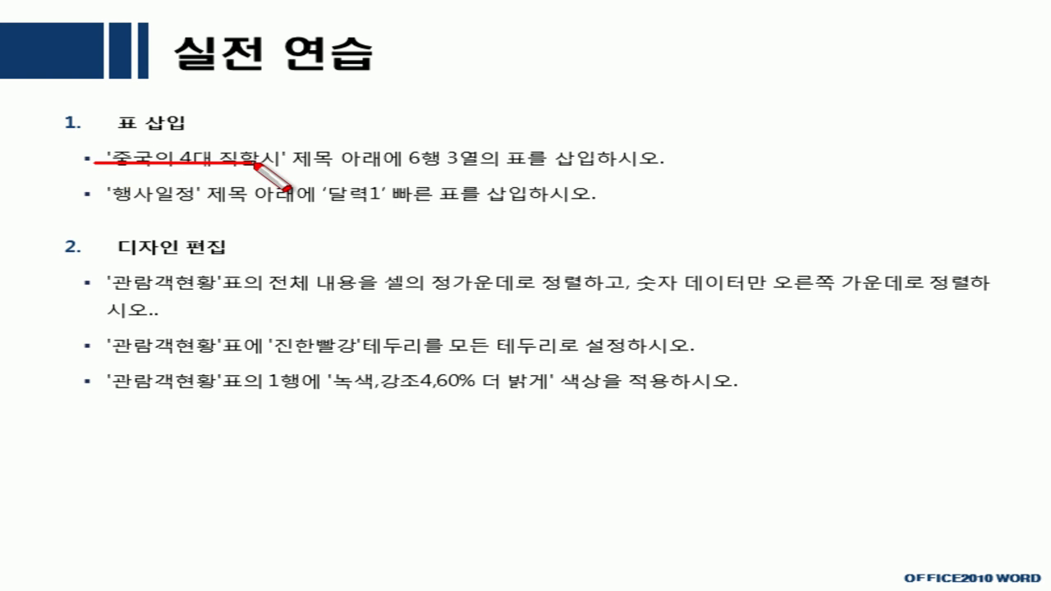
{"action": "left_click_drag", "start_coordinate": [386, 167], "coordinate": [542, 170]}
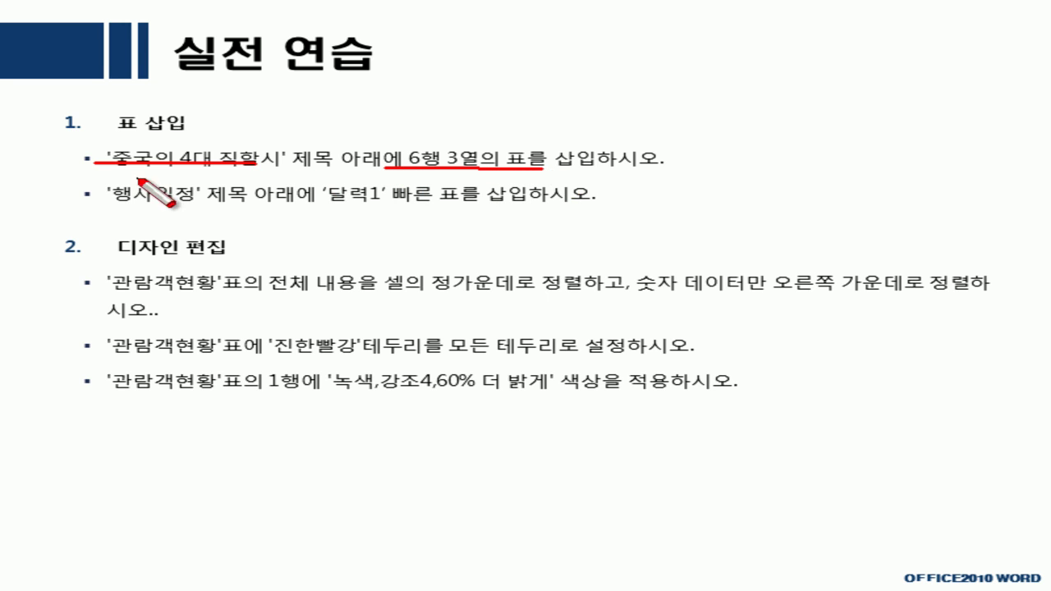
{"action": "left_click_drag", "start_coordinate": [74, 198], "coordinate": [238, 210]}
{"action": "mouse_move", "coordinate": [329, 209]}
{"action": "left_mouse_down"}
{"action": "mouse_move", "coordinate": [392, 211]}
{"action": "mouse_move", "coordinate": [398, 182]}
{"action": "mouse_move", "coordinate": [483, 203]}
{"action": "mouse_move", "coordinate": [476, 220]}
{"action": "mouse_move", "coordinate": [393, 220]}
{"action": "mouse_move", "coordinate": [484, 220]}
{"action": "left_mouse_up"}
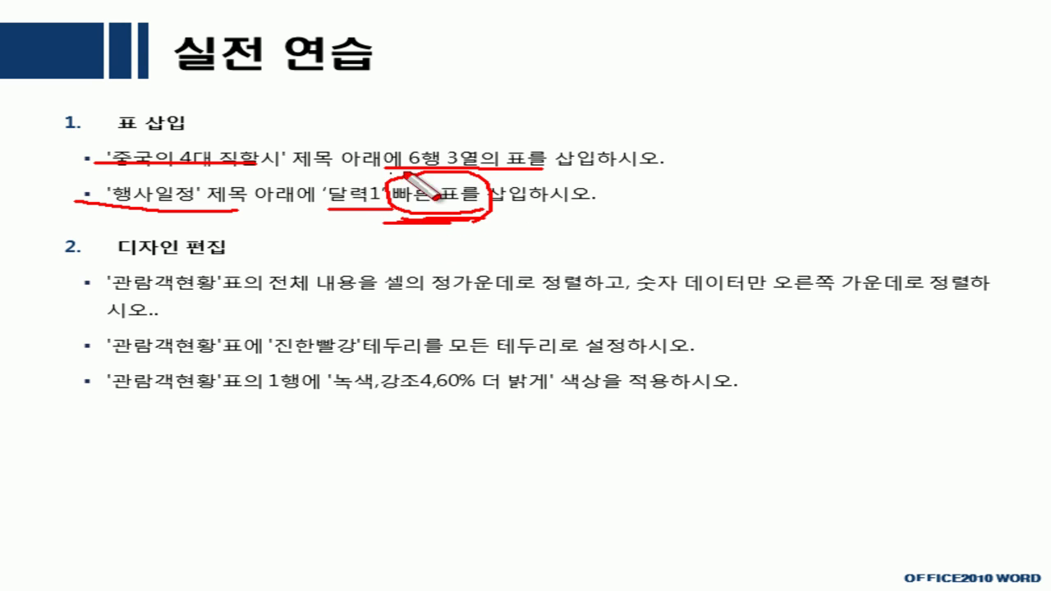
{"action": "mouse_move", "coordinate": [380, 206]}
{"action": "left_mouse_down"}
{"action": "mouse_move", "coordinate": [403, 216]}
{"action": "mouse_move", "coordinate": [362, 212]}
{"action": "left_mouse_up"}
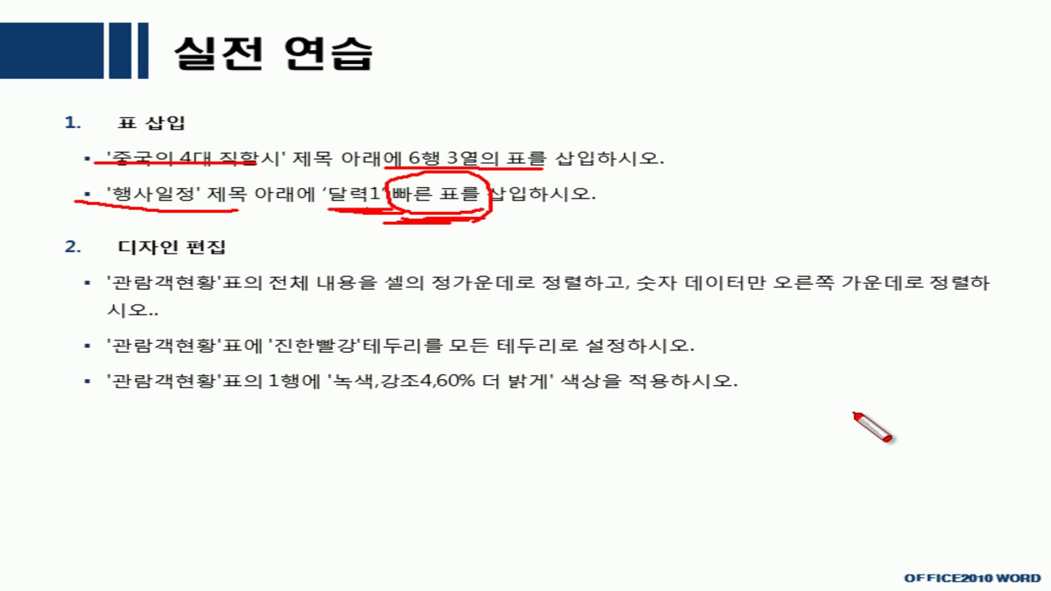
{"action": "key", "text": "e"}
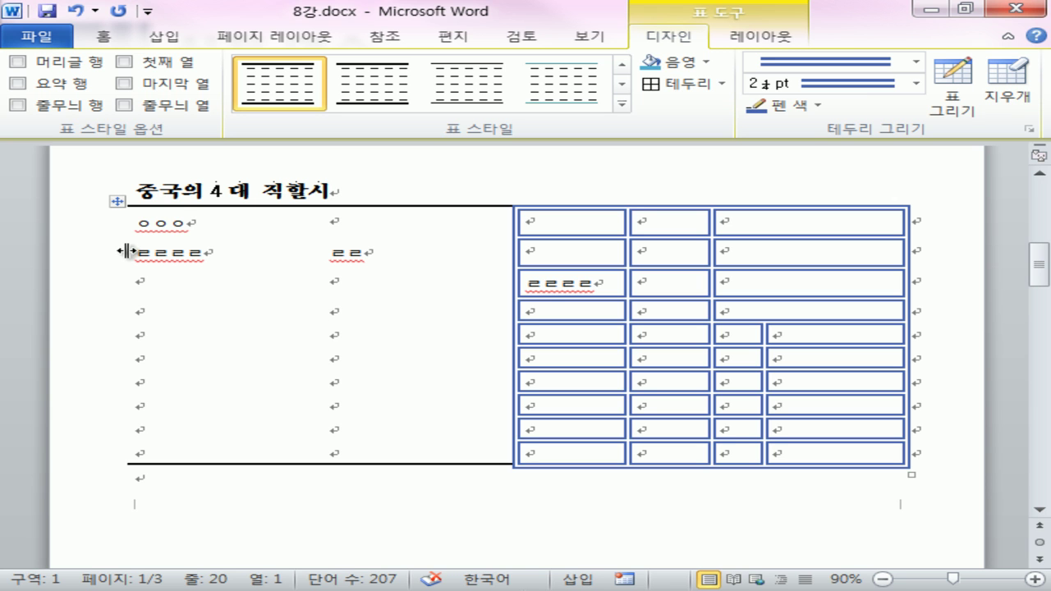
Delete the whole table under the '중국의 4대 직할시' heading.
{"action": "left_click", "coordinate": [118, 204]}
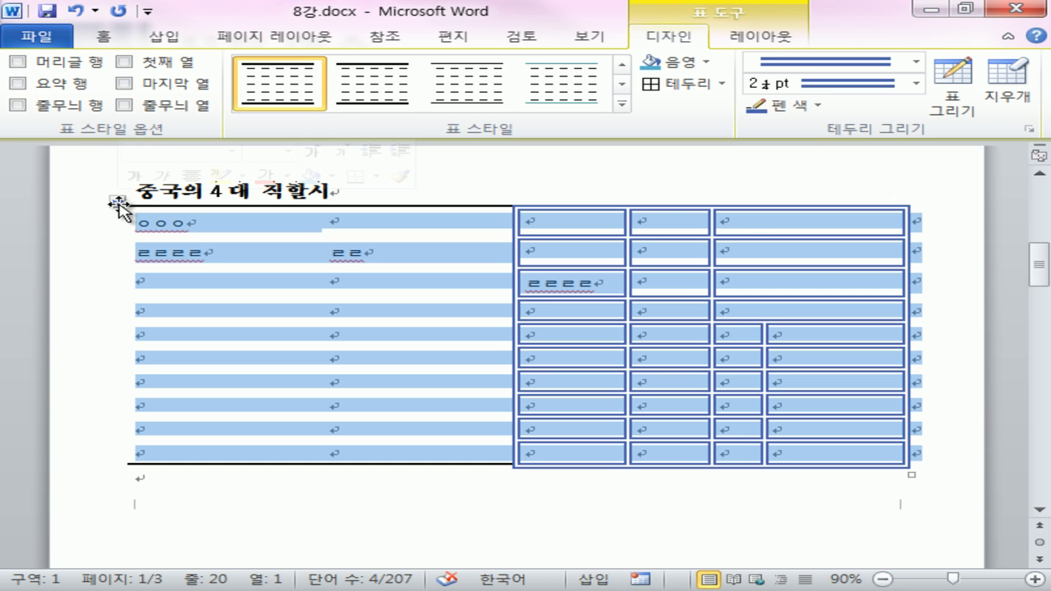
{"action": "mouse_move", "coordinate": [136, 212]}
{"action": "left_mouse_down"}
{"action": "mouse_move", "coordinate": [100, 194]}
{"action": "mouse_move", "coordinate": [135, 214]}
{"action": "left_mouse_up"}
{"action": "key", "text": "Escape"}
{"action": "left_click", "coordinate": [120, 204]}
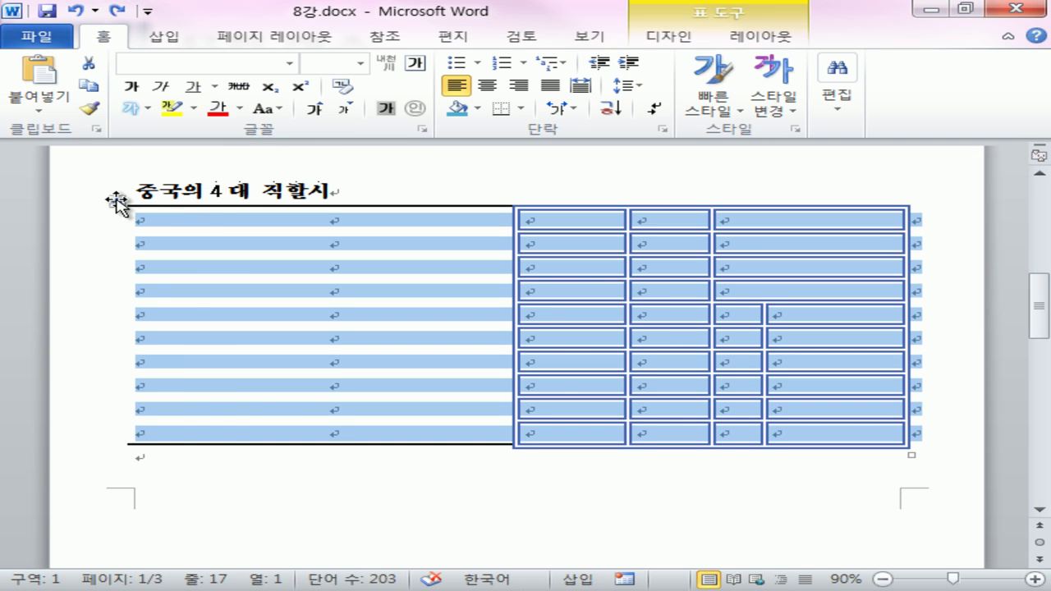
{"action": "right_click", "coordinate": [118, 200]}
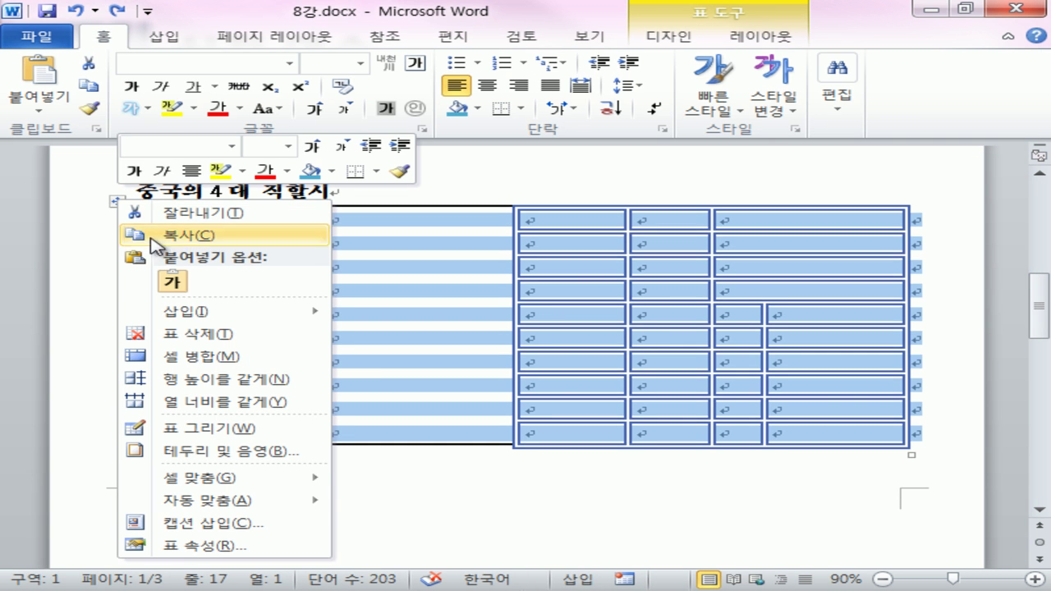
{"action": "left_click", "coordinate": [191, 343]}
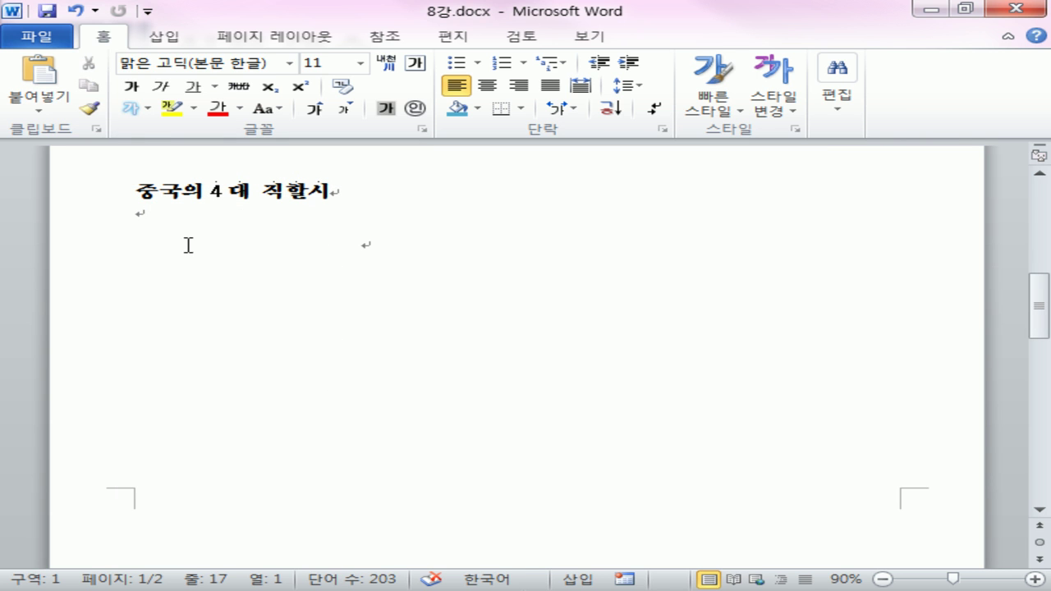
Insert a table with 3 columns and 6 rows under the '중국의 4대 직할시' heading.
{"action": "left_click", "coordinate": [164, 37]}
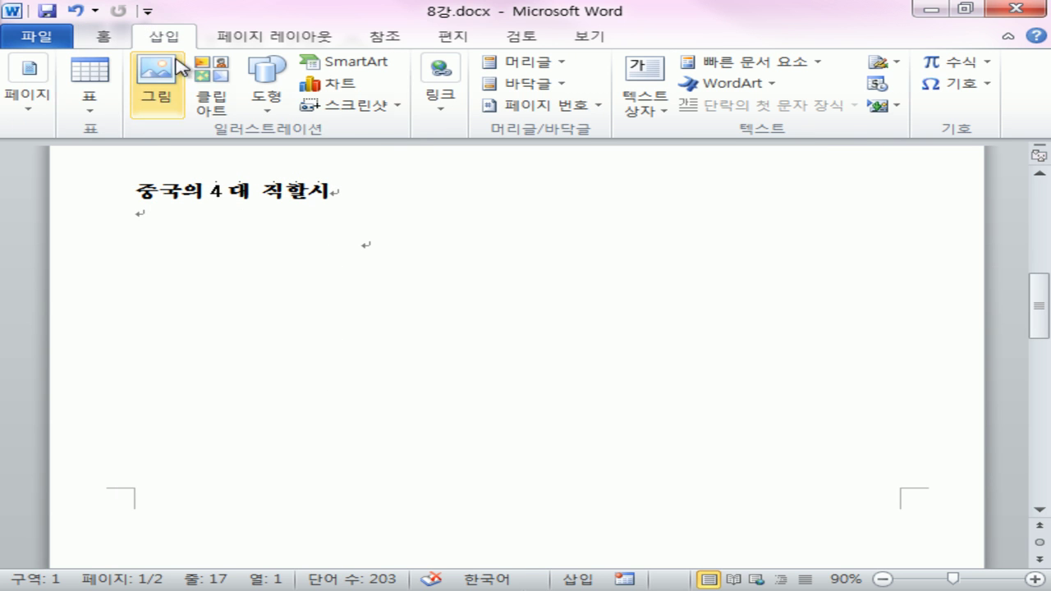
{"action": "left_click", "coordinate": [105, 100]}
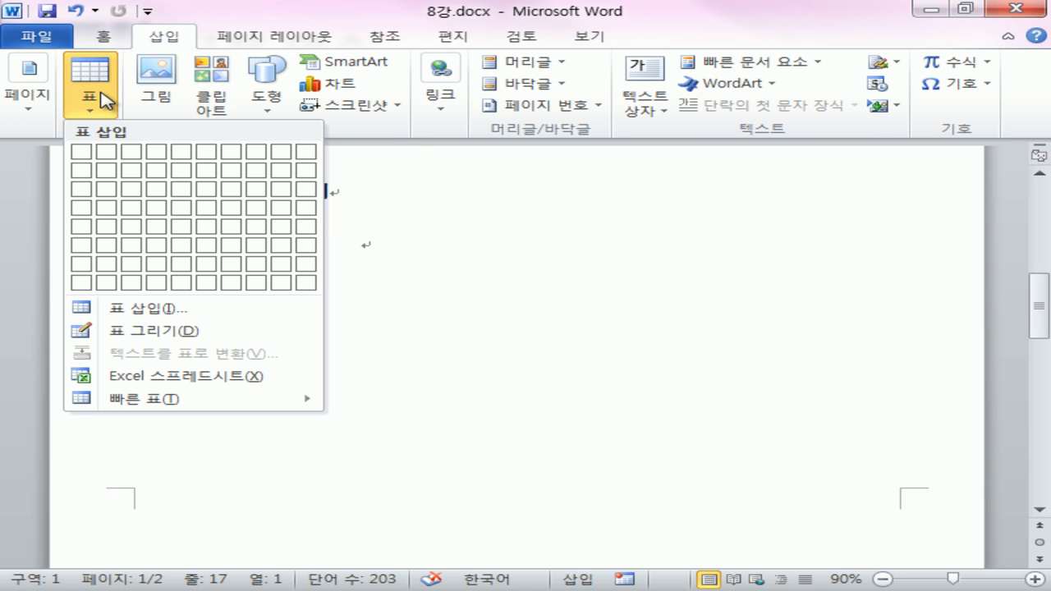
{"action": "left_click", "coordinate": [131, 308]}
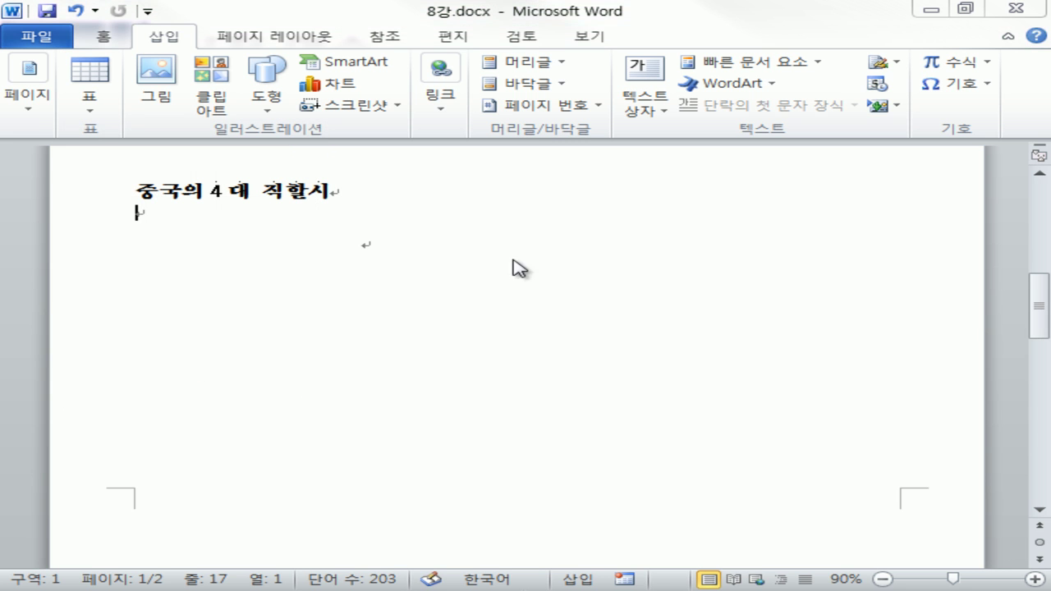
{"action": "left_click_drag", "start_coordinate": [630, 237], "coordinate": [555, 239]}
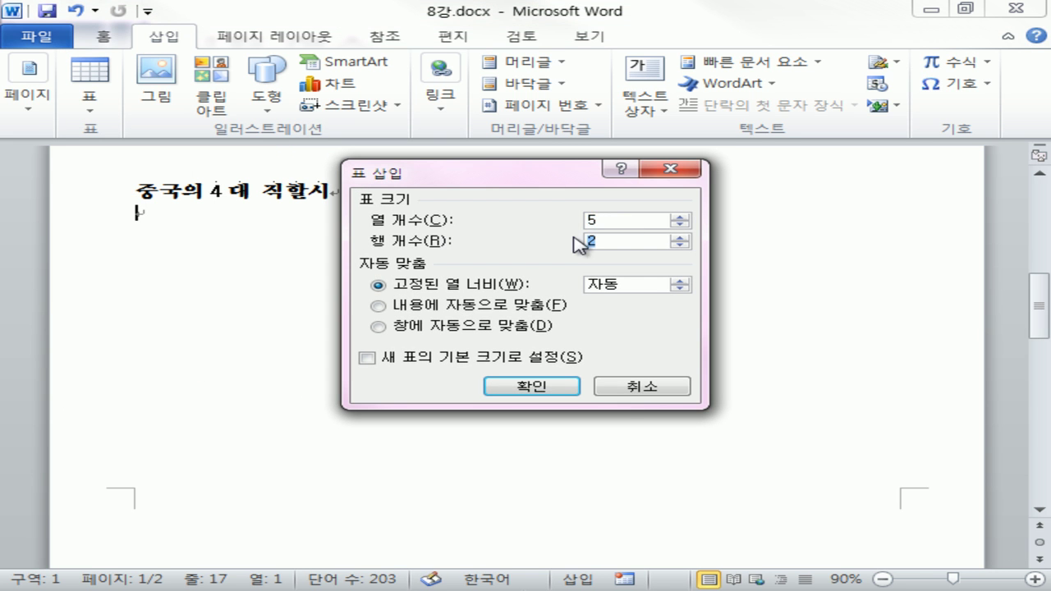
{"action": "double_click", "coordinate": [608, 218]}
{"action": "type", "text": "3"}
{"action": "left_click", "coordinate": [513, 386]}
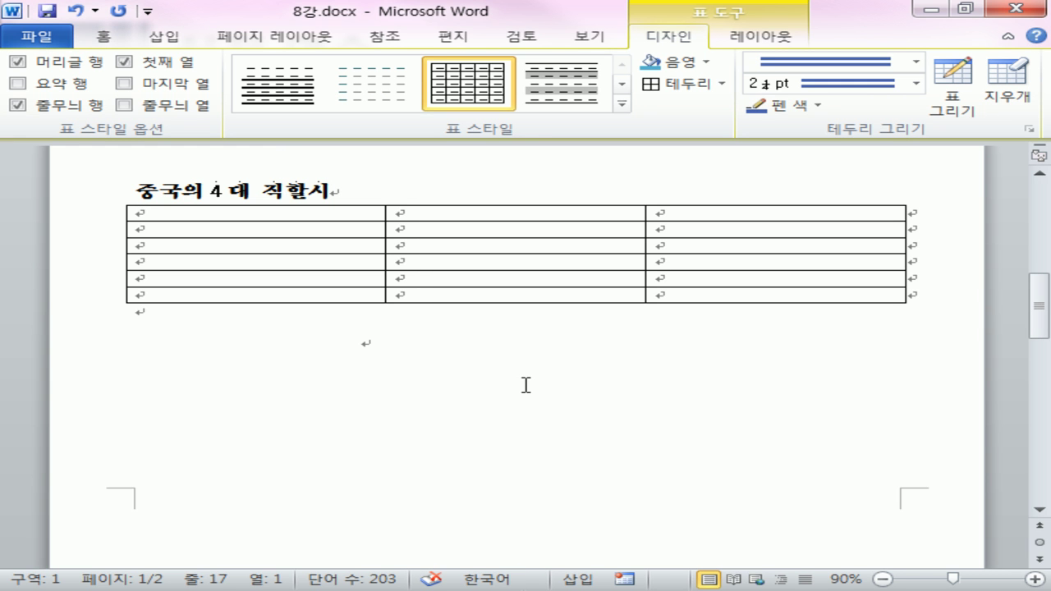
Insert the built-in '달력 1' quick table under the '행사일정' heading.
{"action": "scroll", "coordinate": [526, 386], "scroll_direction": "down", "scroll_amount": 10}
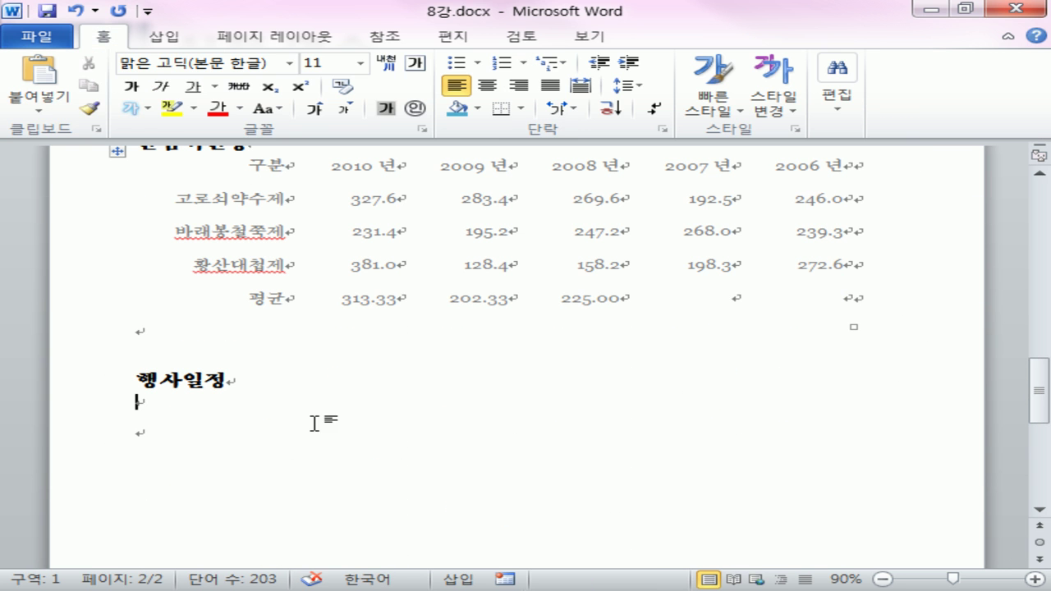
{"action": "left_click", "coordinate": [165, 37]}
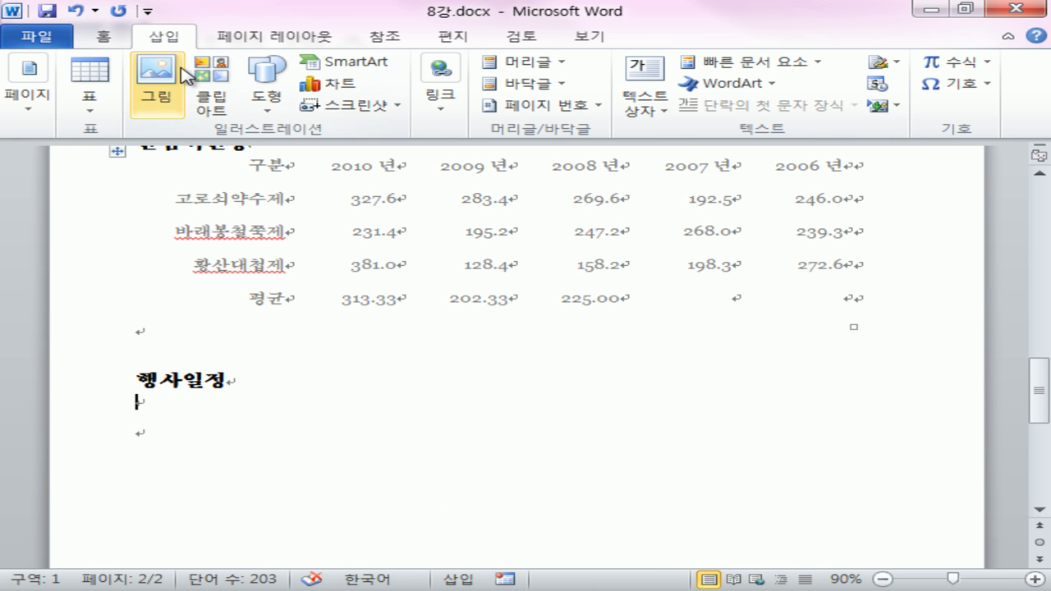
{"action": "left_click", "coordinate": [100, 105]}
{"action": "left_click", "coordinate": [102, 106]}
{"action": "left_click", "coordinate": [104, 107]}
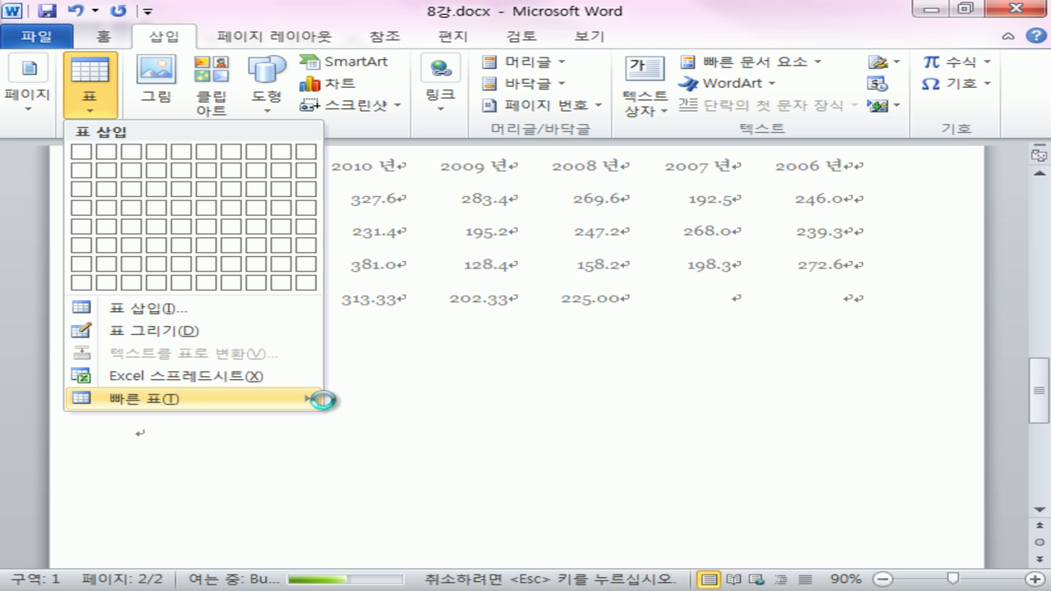
{"action": "mouse_move", "coordinate": [332, 402]}
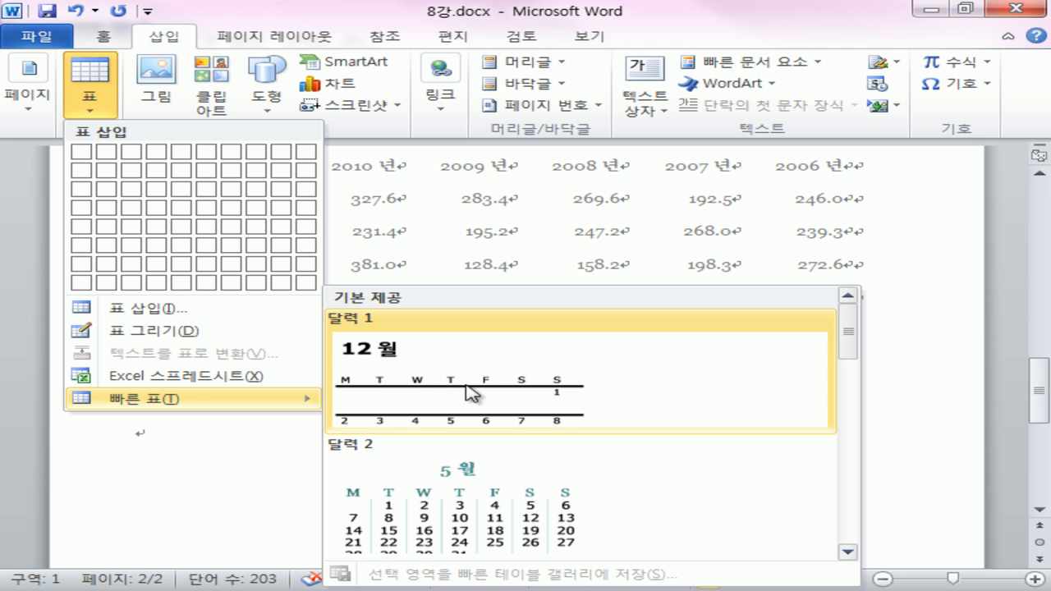
{"action": "left_click", "coordinate": [500, 383]}
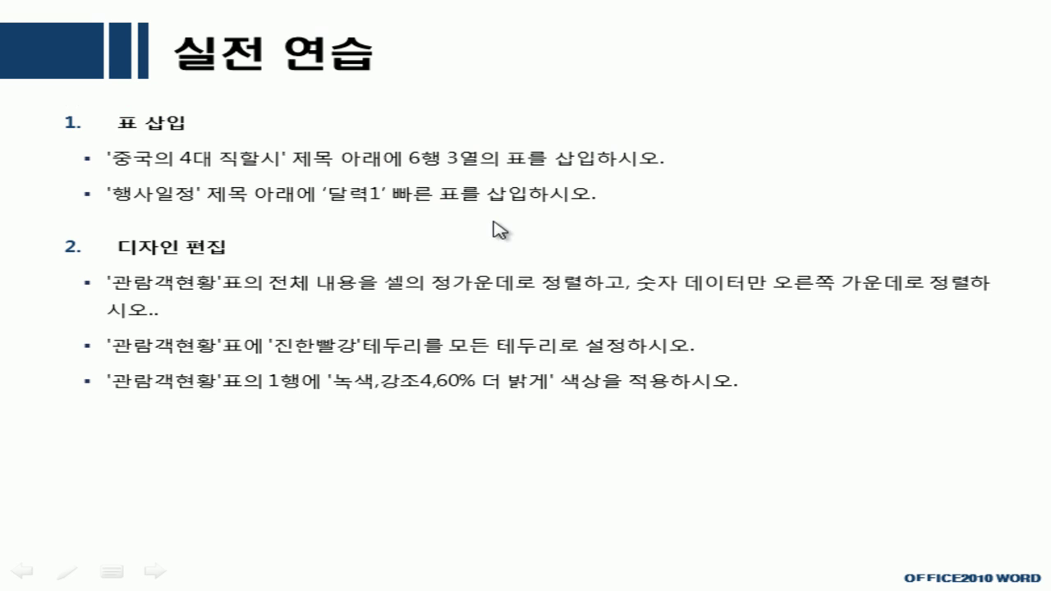
{"action": "key", "text": "ctrl+p"}
{"action": "left_click_drag", "start_coordinate": [89, 288], "coordinate": [397, 305]}
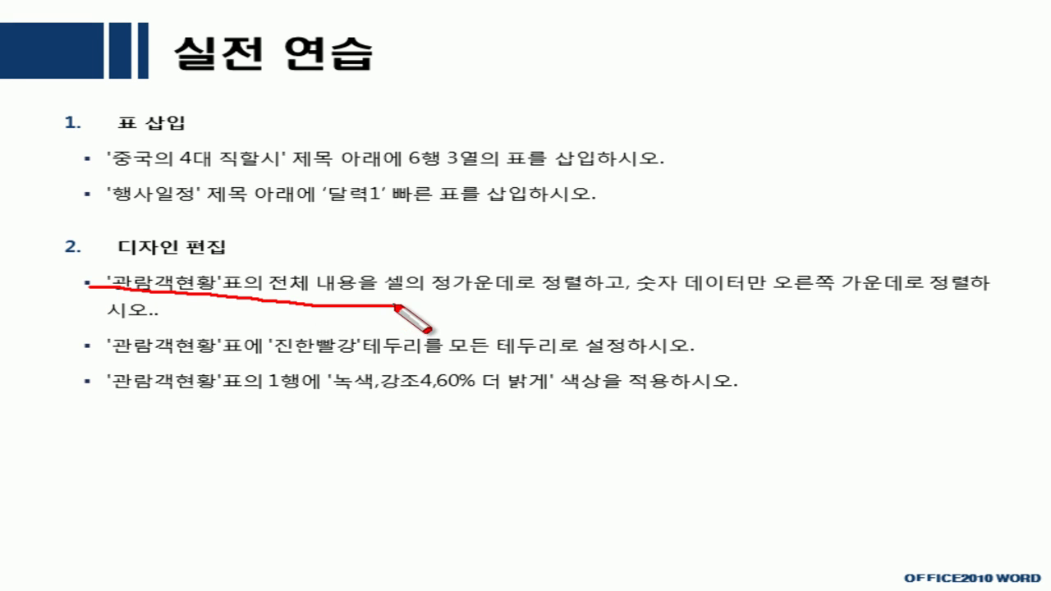
{"action": "mouse_move", "coordinate": [510, 303]}
{"action": "left_mouse_down"}
{"action": "mouse_move", "coordinate": [399, 302]}
{"action": "mouse_move", "coordinate": [418, 267]}
{"action": "mouse_move", "coordinate": [534, 269]}
{"action": "mouse_move", "coordinate": [506, 290]}
{"action": "left_mouse_up"}
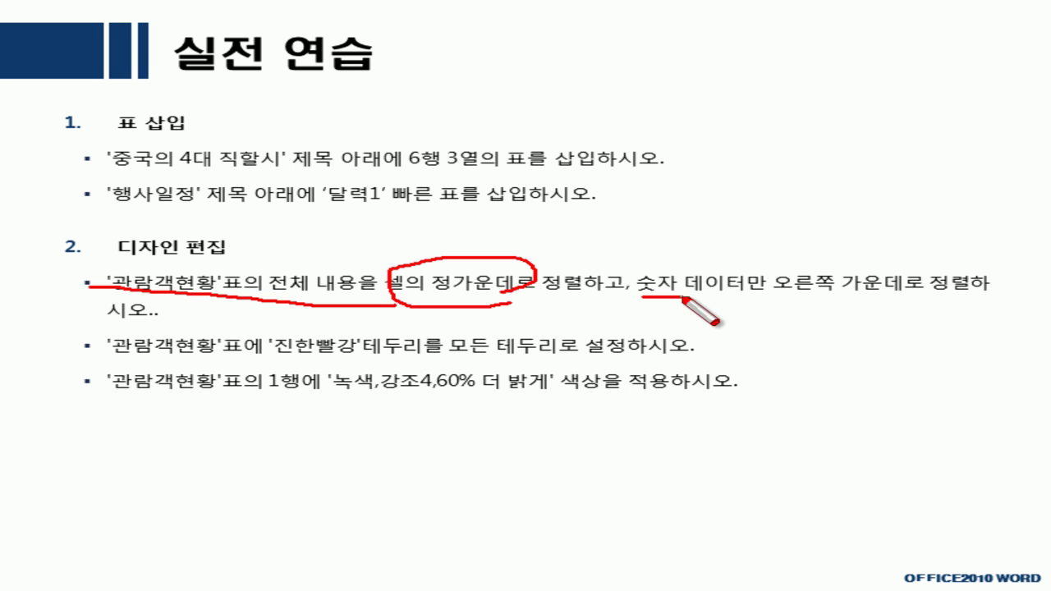
{"action": "left_click_drag", "start_coordinate": [643, 297], "coordinate": [904, 295]}
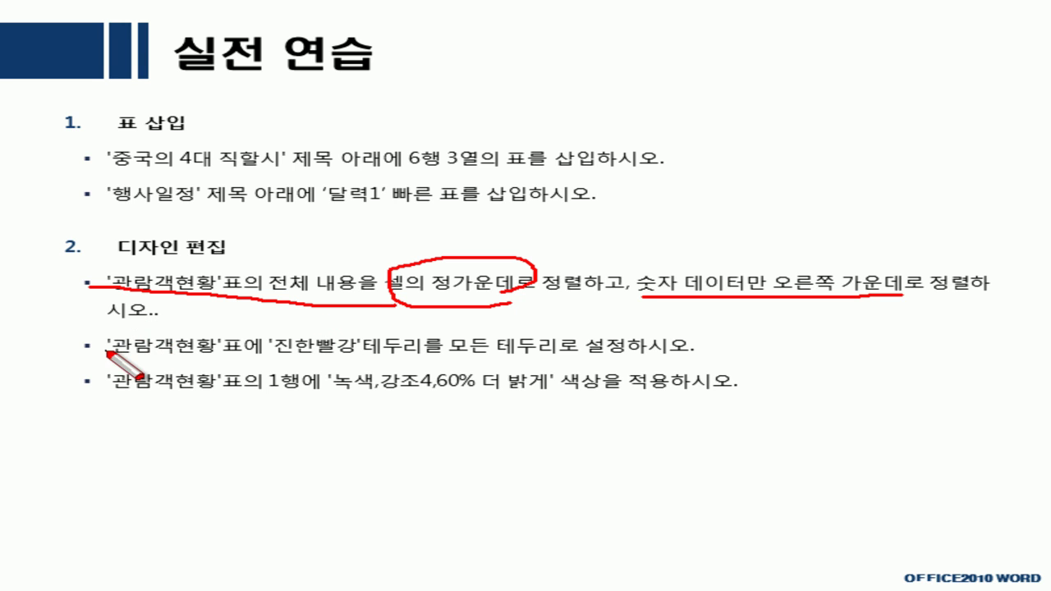
{"action": "left_click_drag", "start_coordinate": [128, 355], "coordinate": [370, 356]}
{"action": "left_click_drag", "start_coordinate": [447, 354], "coordinate": [590, 350]}
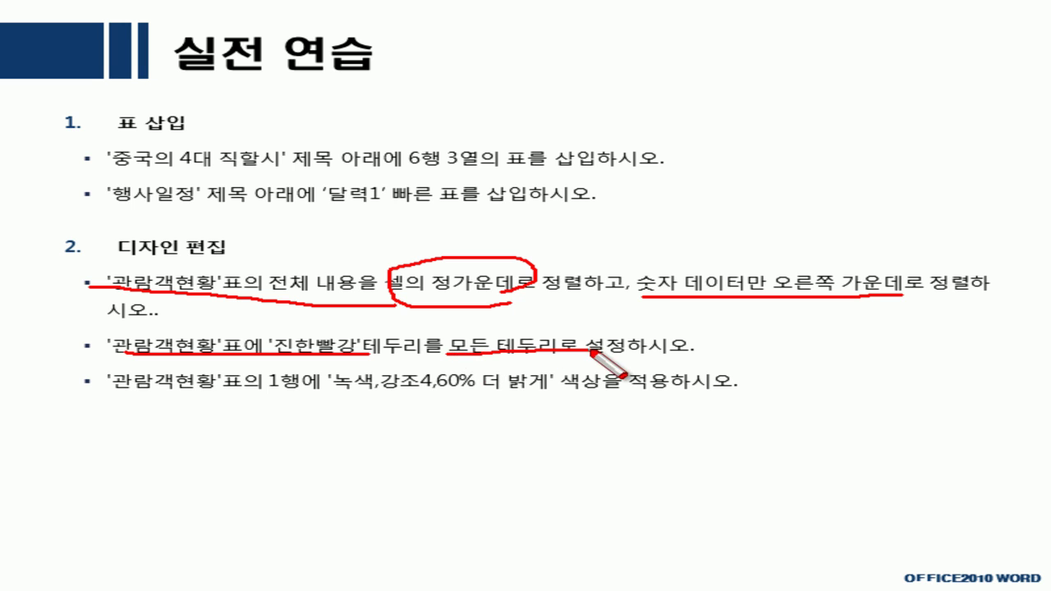
{"action": "left_click_drag", "start_coordinate": [278, 392], "coordinate": [585, 391]}
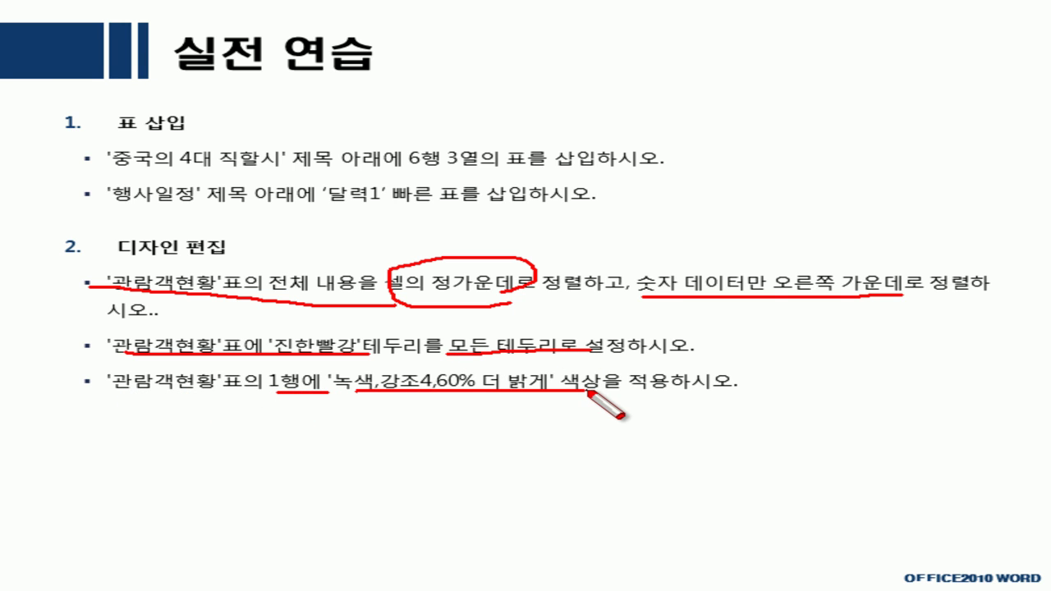
{"action": "key", "text": "Escape"}
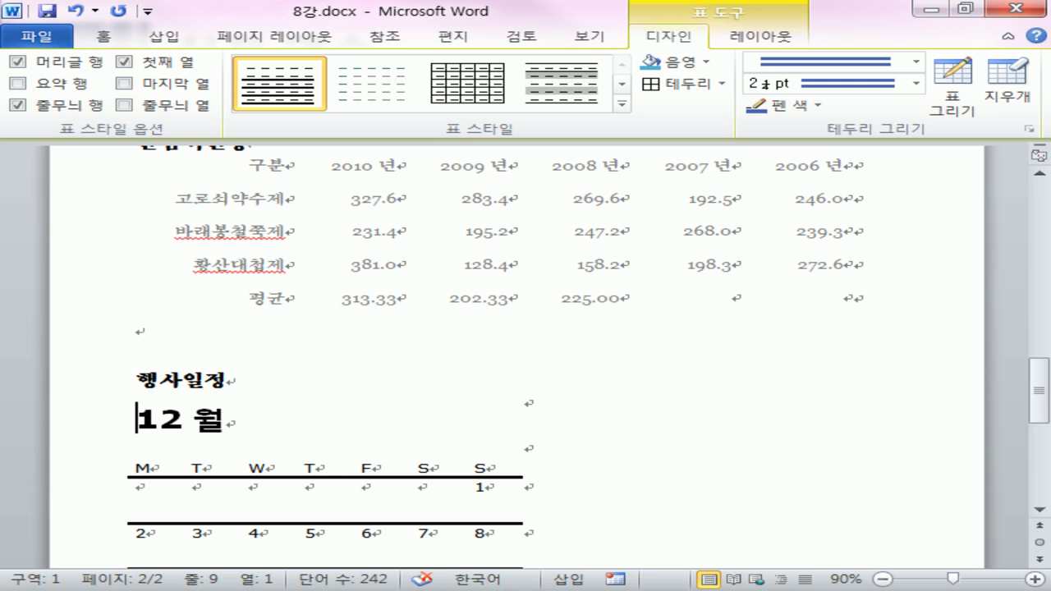
Align the entire contents of the '관람객현황' table to the exact centre of the cells.
{"action": "left_click", "coordinate": [547, 369]}
{"action": "left_click", "coordinate": [550, 316]}
{"action": "scroll", "coordinate": [550, 316], "scroll_direction": "up", "scroll_amount": 2}
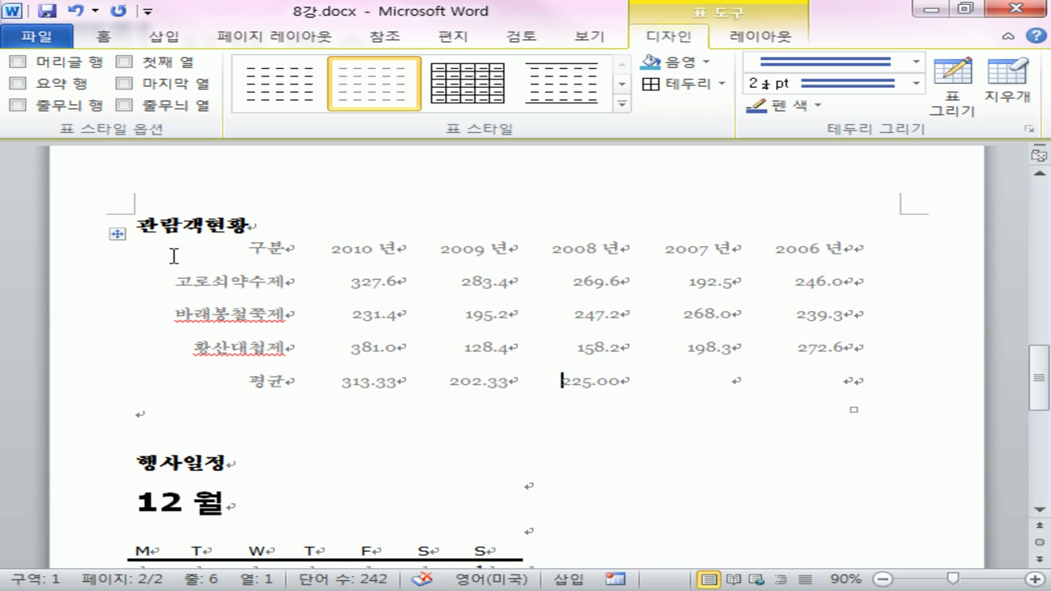
{"action": "left_click", "coordinate": [119, 241]}
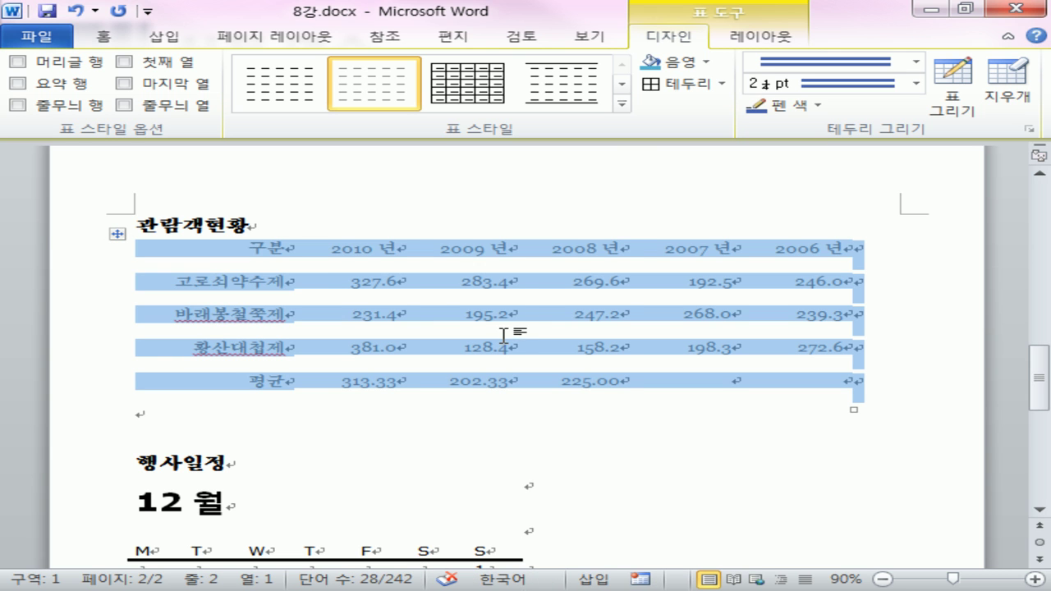
{"action": "left_click", "coordinate": [744, 37]}
{"action": "mouse_move", "coordinate": [776, 122]}
{"action": "left_mouse_down"}
{"action": "mouse_move", "coordinate": [741, 129]}
{"action": "mouse_move", "coordinate": [721, 49]}
{"action": "mouse_move", "coordinate": [760, 105]}
{"action": "mouse_move", "coordinate": [700, 52]}
{"action": "mouse_move", "coordinate": [730, 129]}
{"action": "mouse_move", "coordinate": [748, 62]}
{"action": "mouse_move", "coordinate": [730, 130]}
{"action": "left_mouse_up"}
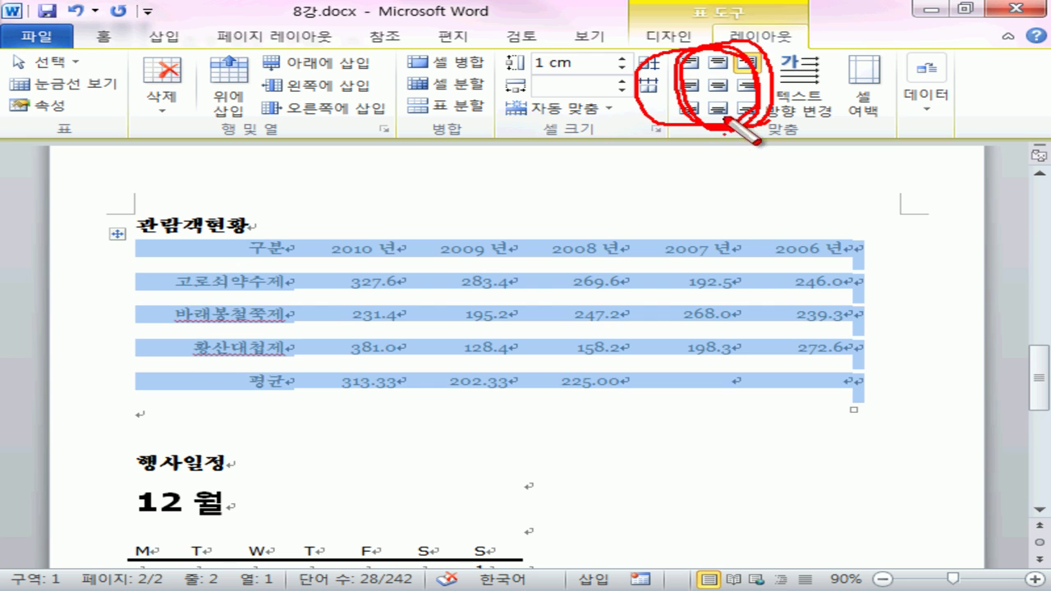
{"action": "key", "text": "Escape"}
{"action": "left_click", "coordinate": [721, 89]}
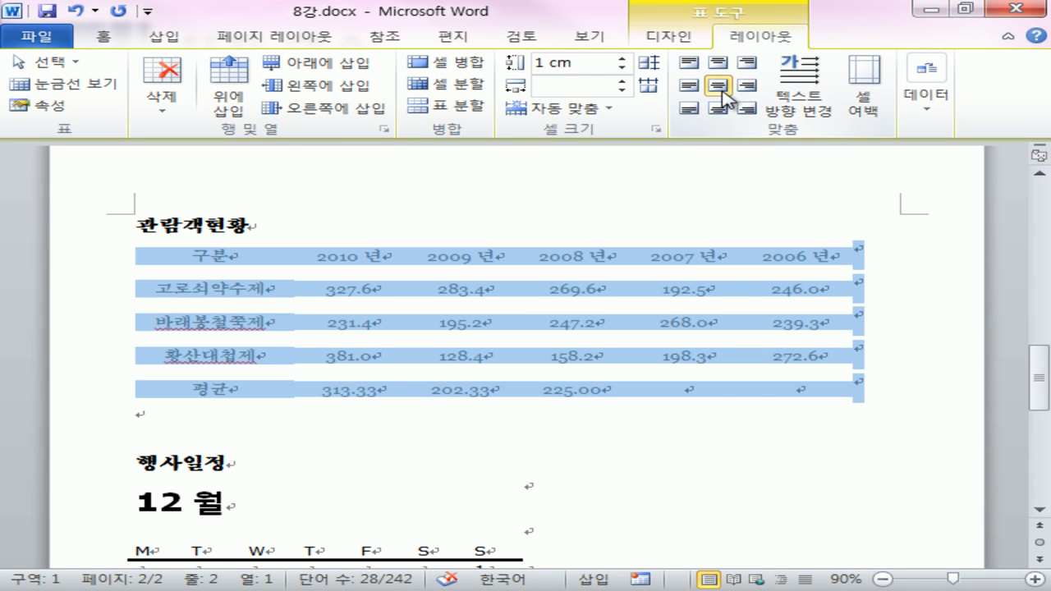
Align the numeric data cells of the '관람객현황' table centre right, from the '고로쇠약수제' row to the '평균' row.
{"action": "left_click", "coordinate": [637, 326]}
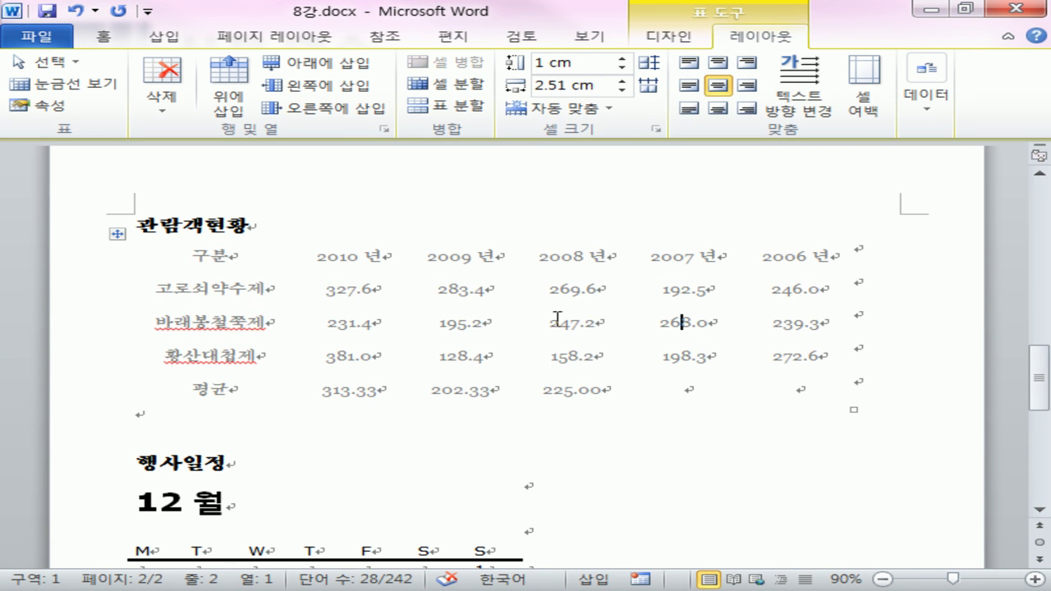
{"action": "left_click_drag", "start_coordinate": [305, 291], "coordinate": [814, 387]}
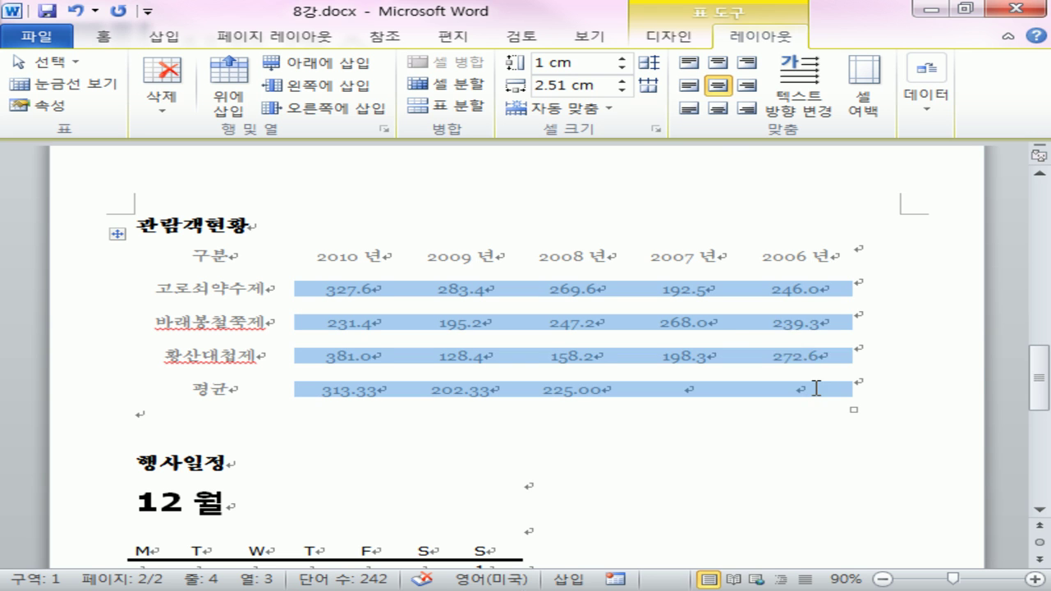
{"action": "left_click", "coordinate": [749, 87]}
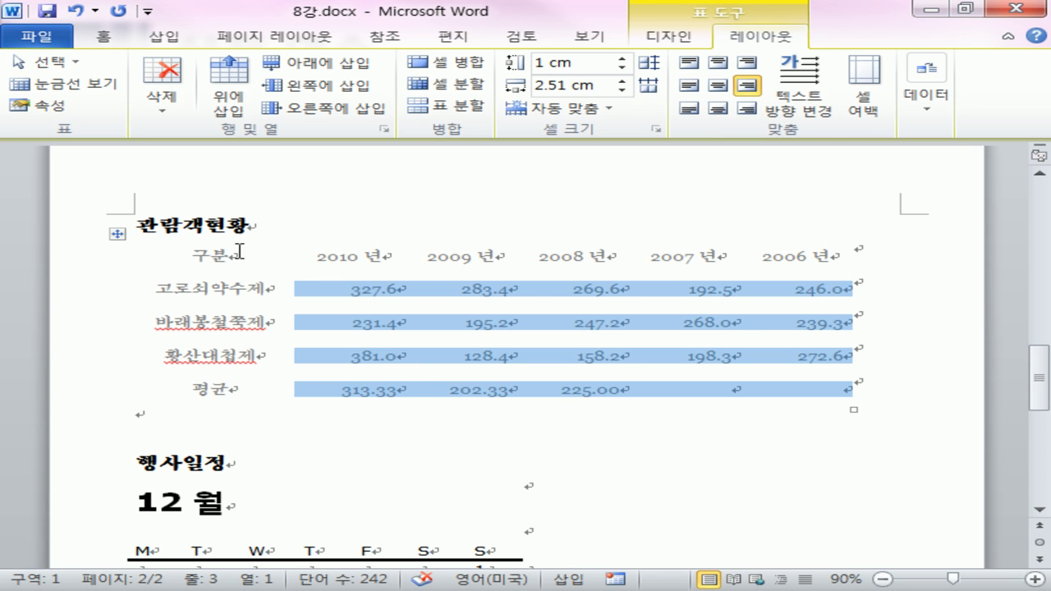
Apply all borders to the whole '관람객현황' table using a single ½ pt line in standard dark red (진한 빨강).
{"action": "left_click", "coordinate": [118, 234]}
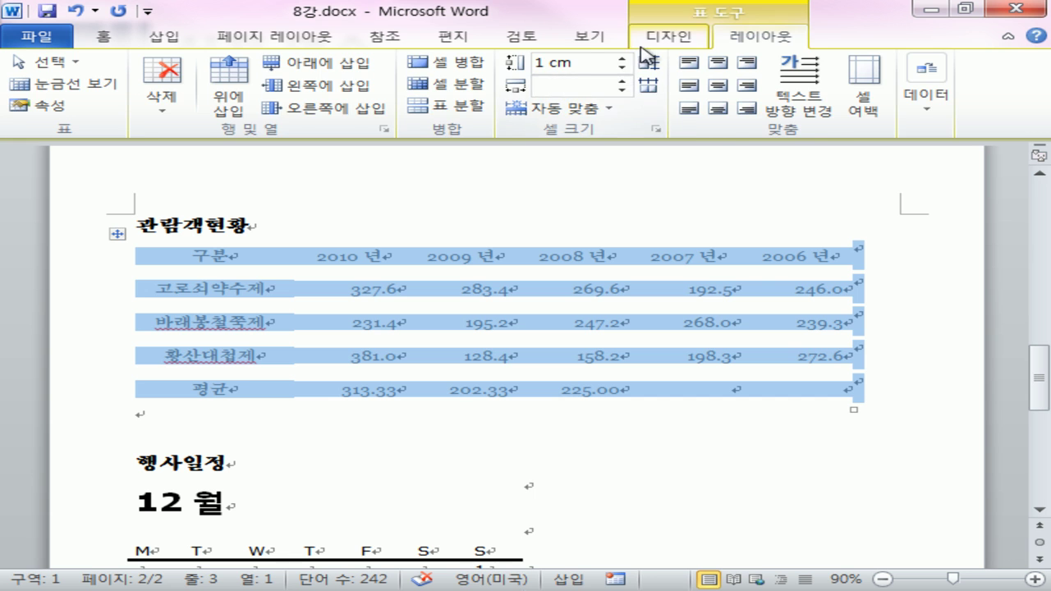
{"action": "left_click", "coordinate": [667, 36]}
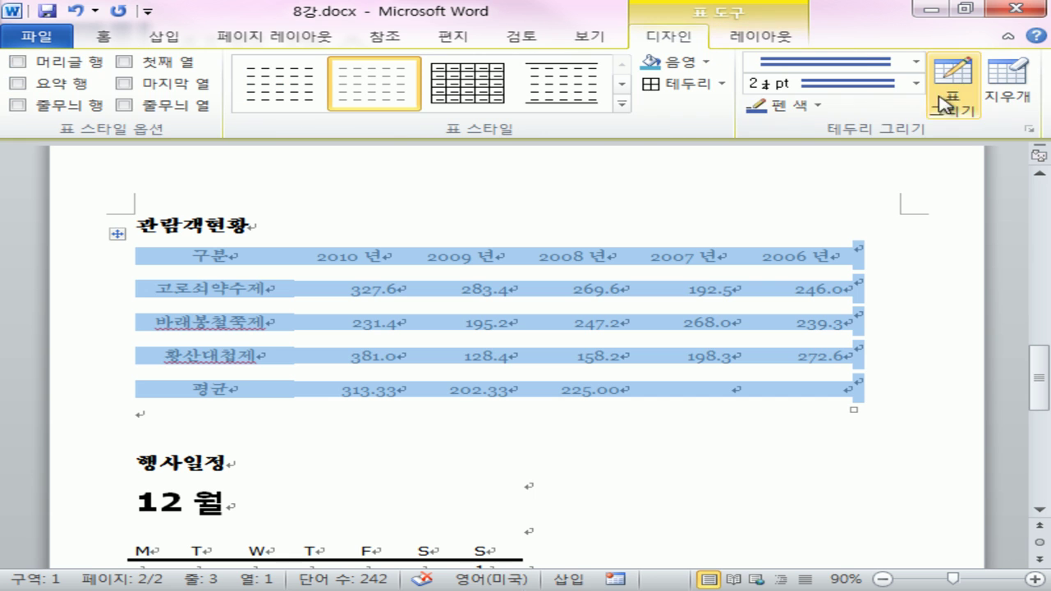
{"action": "left_click", "coordinate": [806, 66]}
{"action": "left_click", "coordinate": [809, 109]}
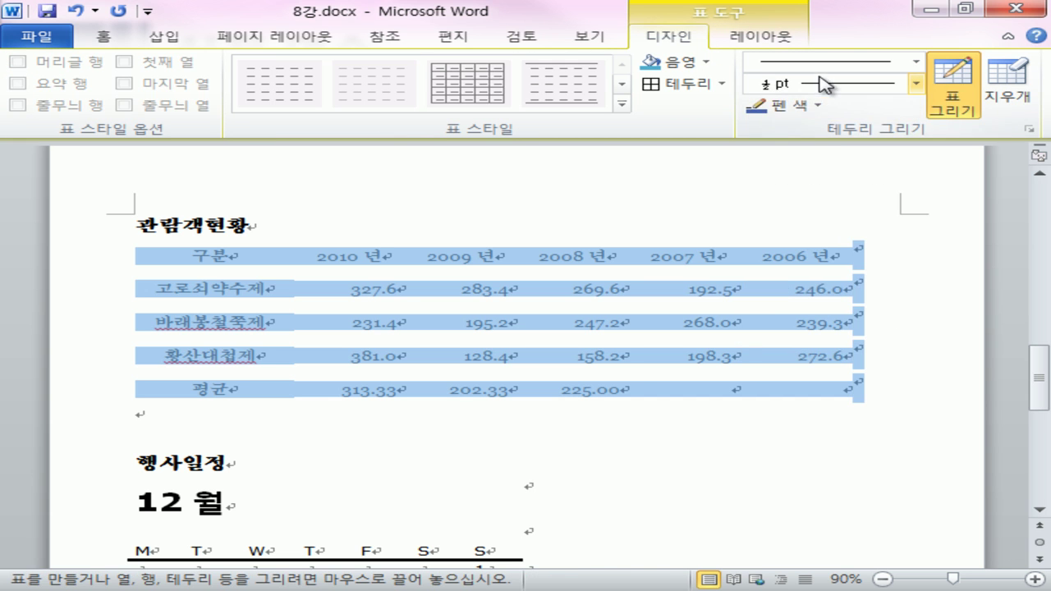
{"action": "left_click", "coordinate": [816, 109]}
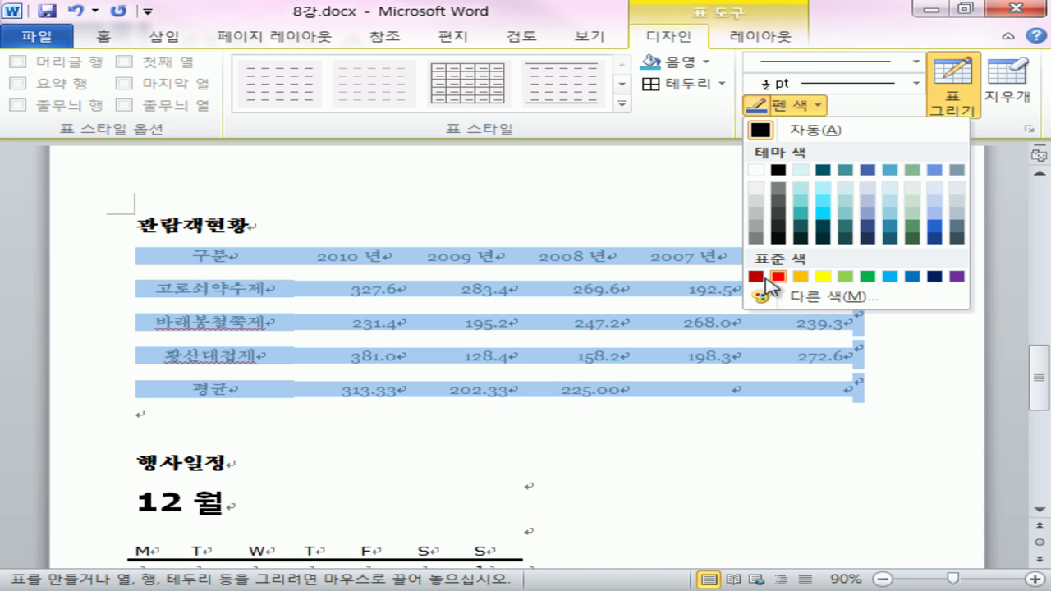
{"action": "left_click", "coordinate": [764, 280]}
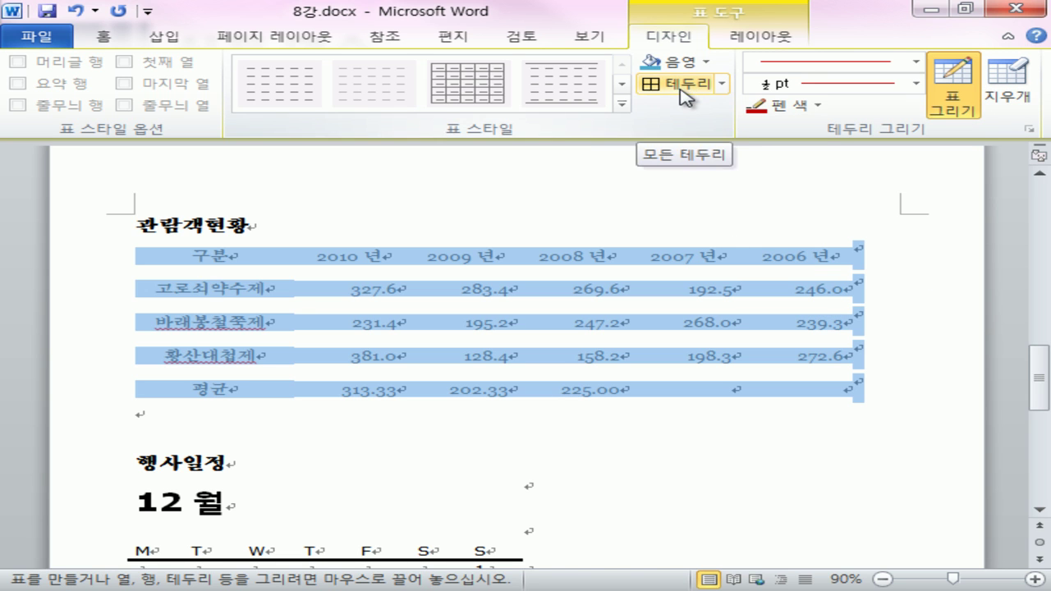
{"action": "left_click", "coordinate": [722, 83]}
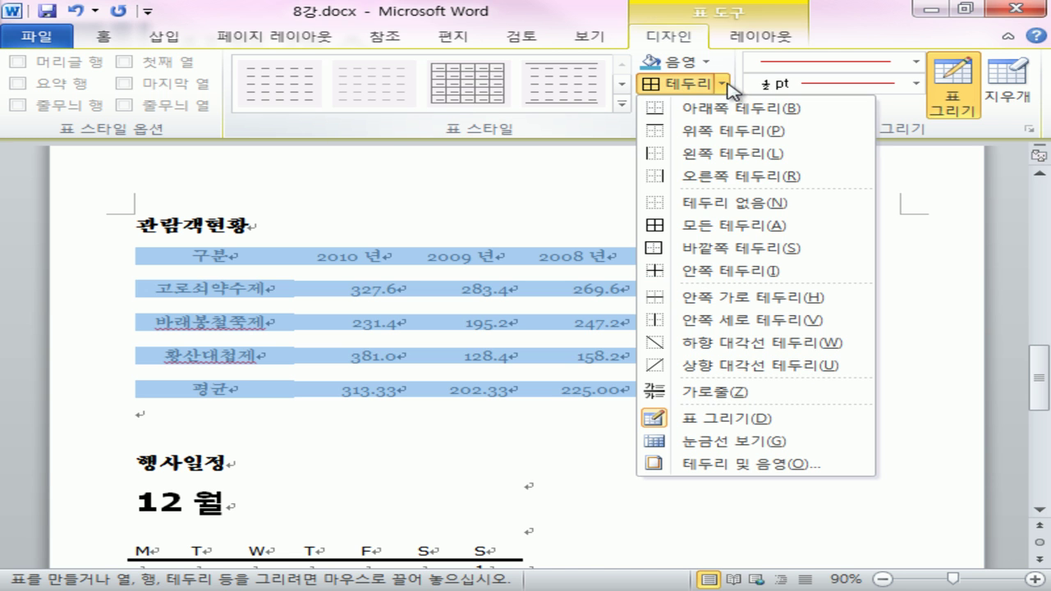
{"action": "left_click", "coordinate": [687, 233]}
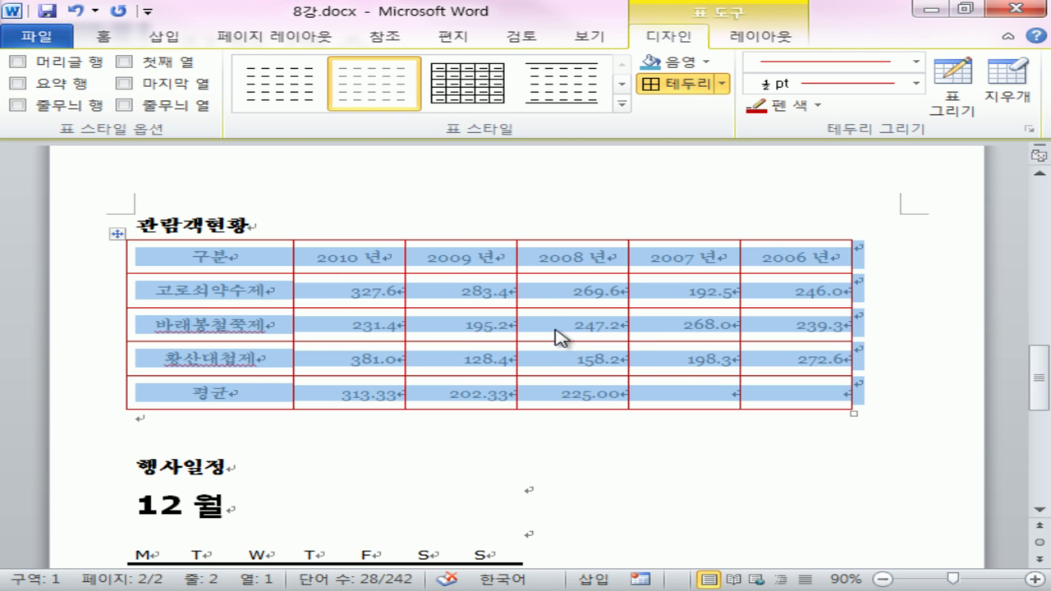
Shade the first row of the '관람객현황' table with the theme colour '녹색, 강조 4, 60% 더 밝게'.
{"action": "left_click", "coordinate": [374, 284]}
{"action": "left_click_drag", "start_coordinate": [196, 258], "coordinate": [787, 262]}
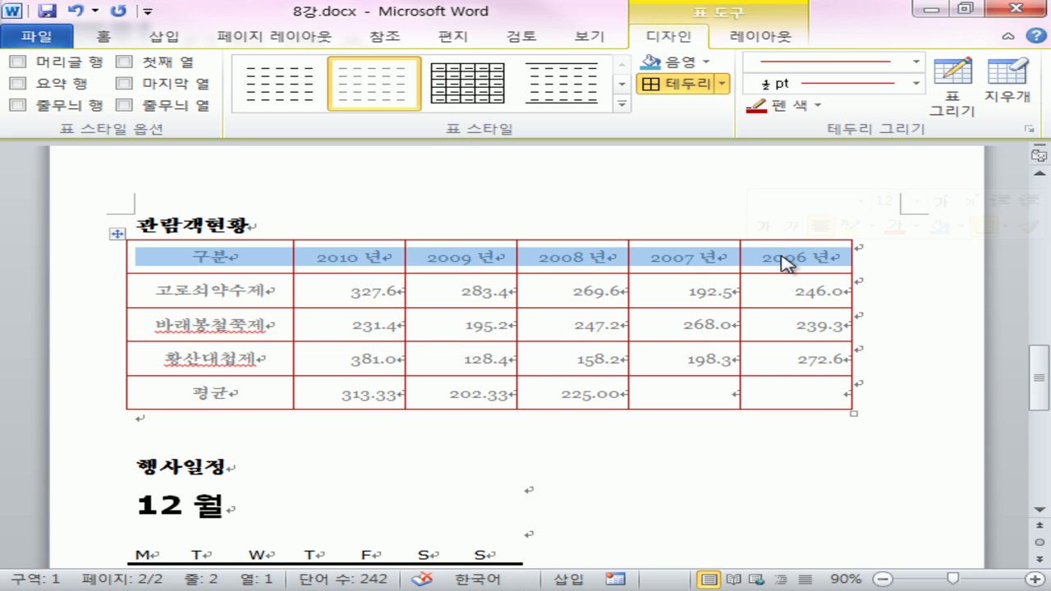
{"action": "left_click", "coordinate": [704, 62]}
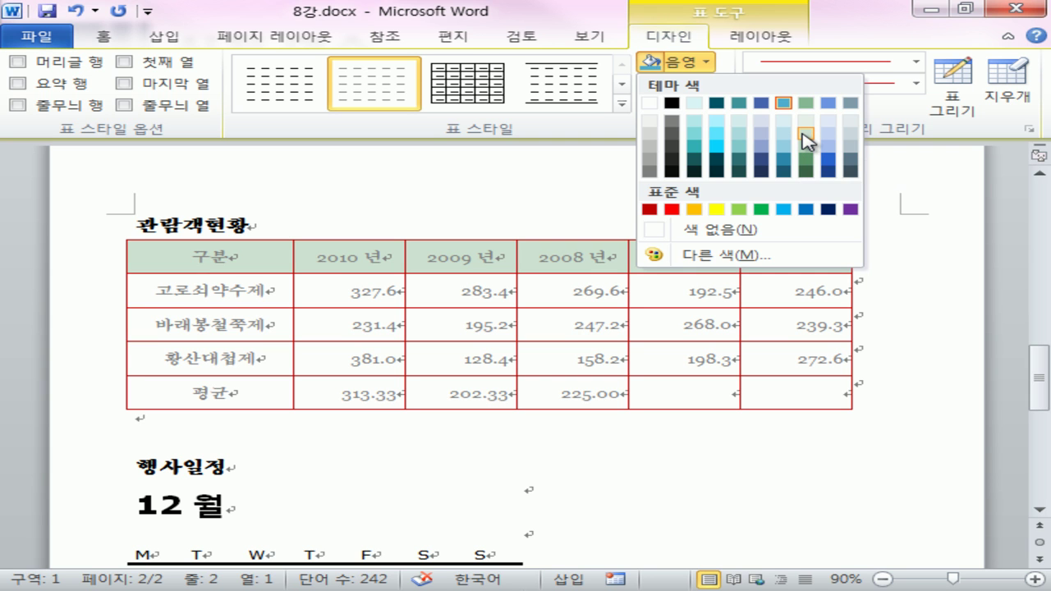
{"action": "left_click", "coordinate": [804, 140]}
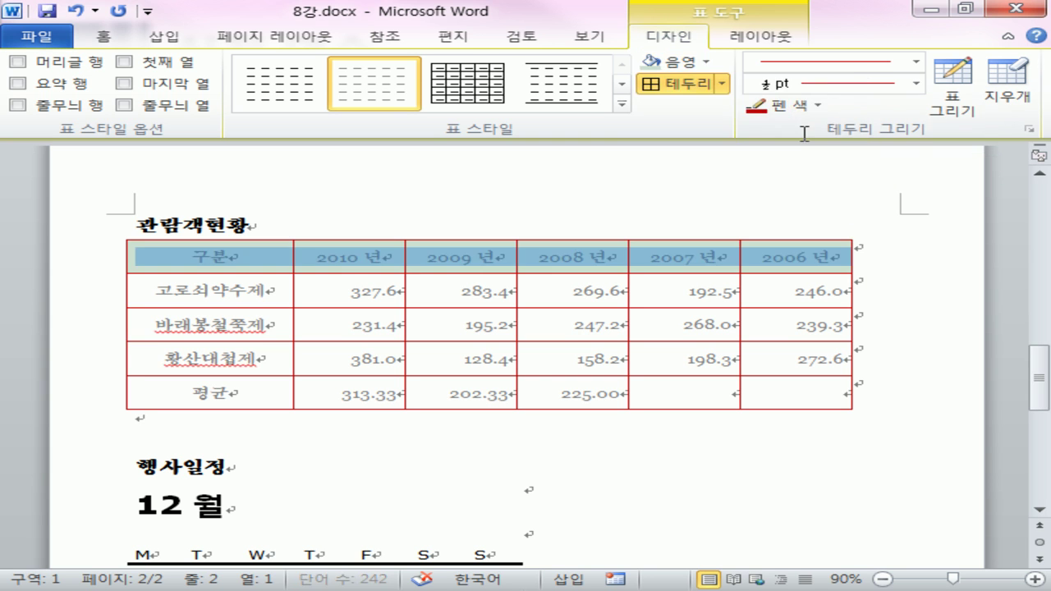
{"action": "left_click", "coordinate": [801, 359]}
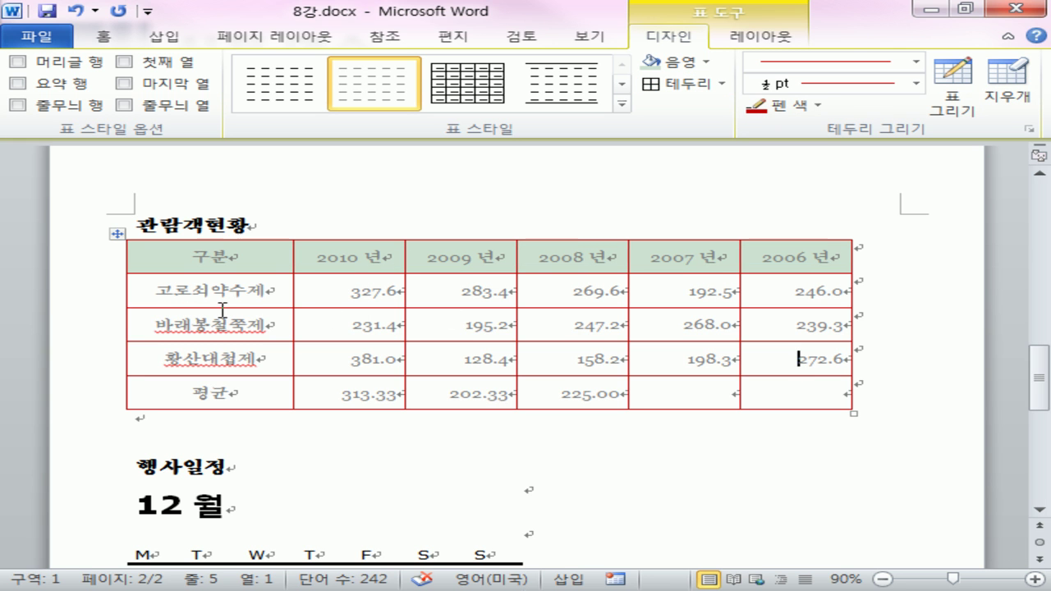
{"action": "scroll", "coordinate": [591, 312], "scroll_direction": "down", "scroll_amount": 7}
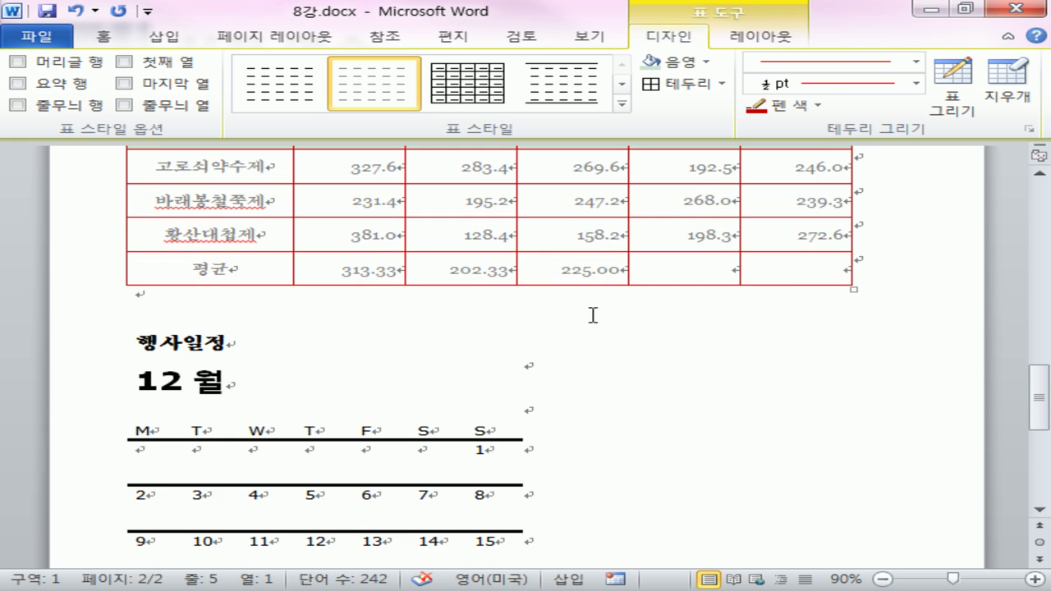
{"action": "scroll", "coordinate": [591, 316], "scroll_direction": "up", "scroll_amount": 7}
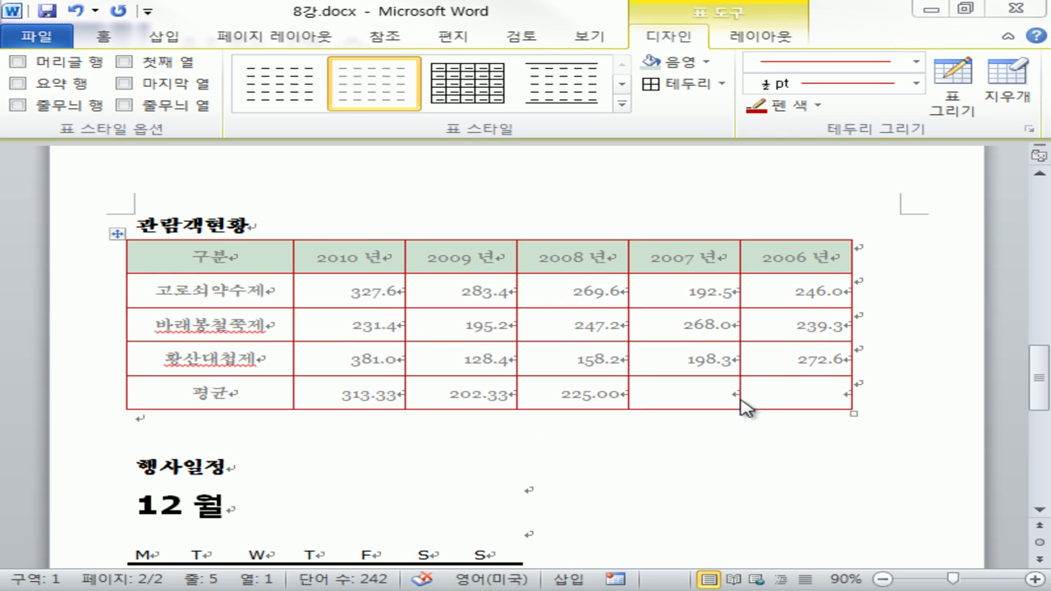
{"action": "scroll", "coordinate": [690, 337], "scroll_direction": "up", "scroll_amount": 3}
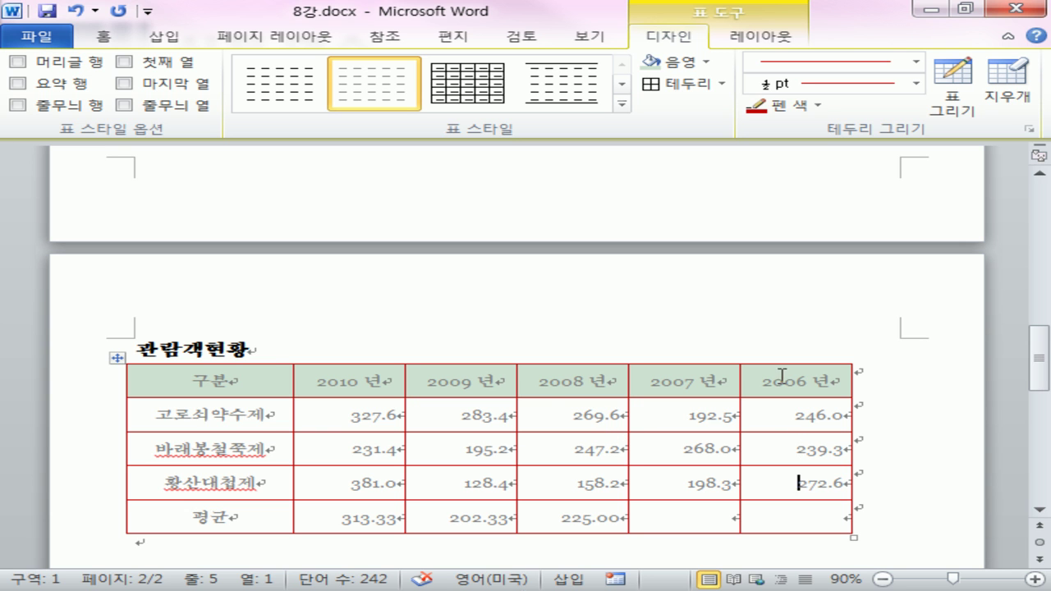
{"action": "key", "text": "ctrl+2"}
{"action": "left_click_drag", "start_coordinate": [50, 110], "coordinate": [951, 102]}
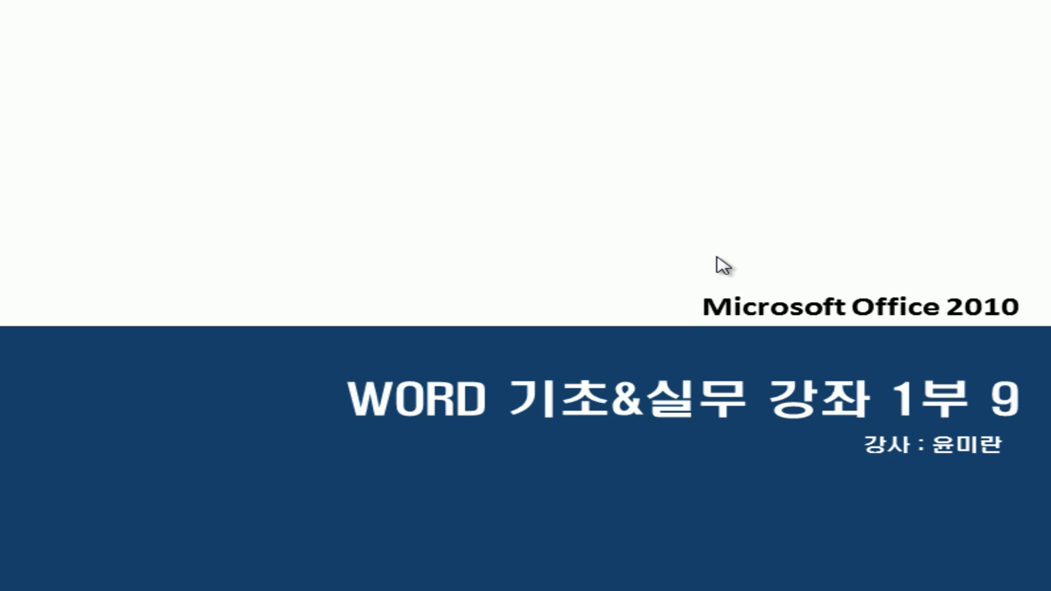
{"action": "left_click", "coordinate": [716, 257]}
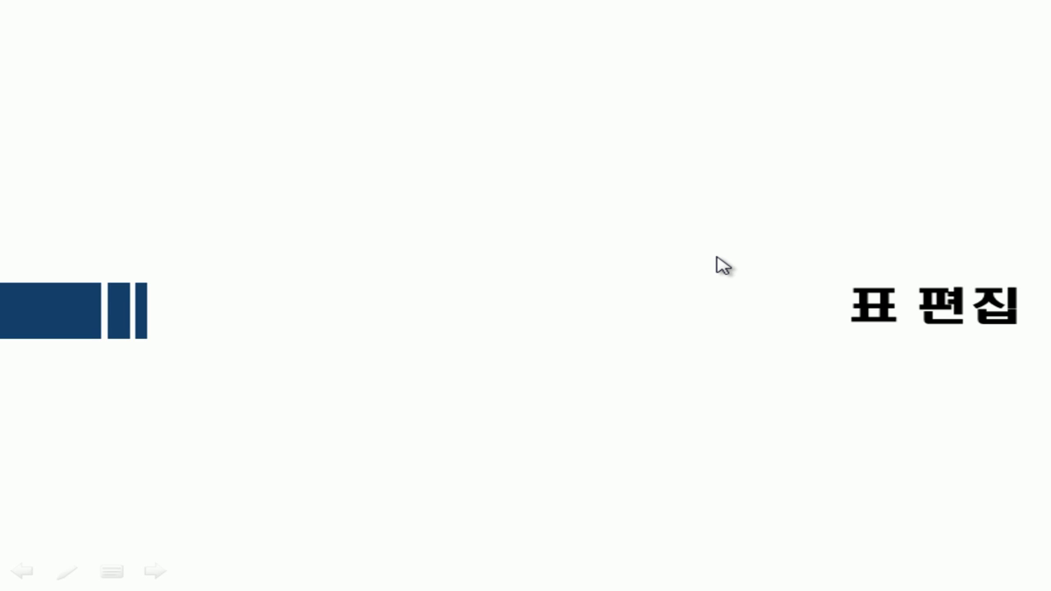
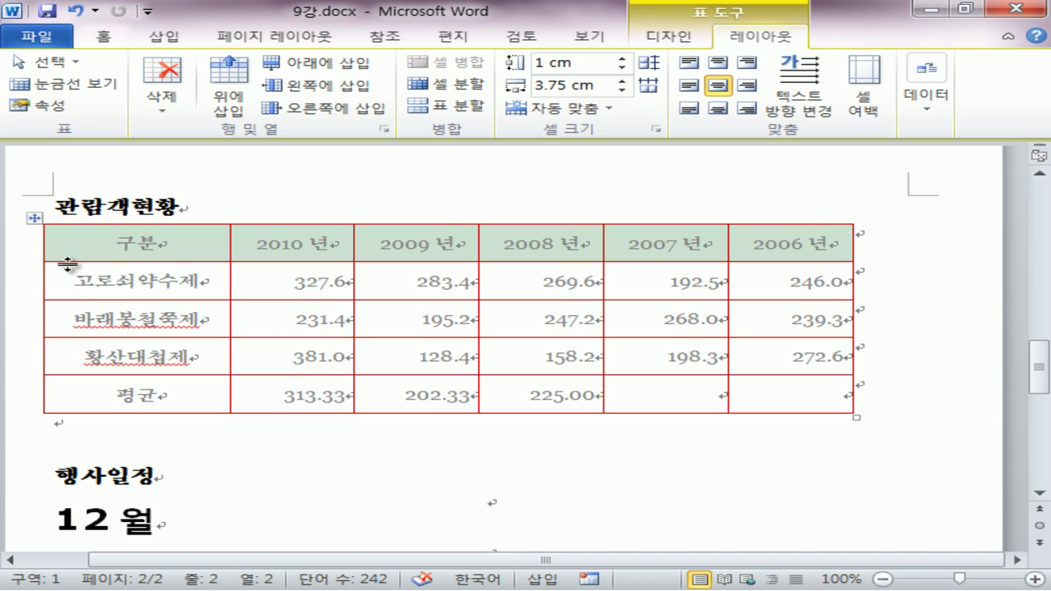
Delete the first three columns of the '관람객현황' table in 9강.docx, from '구분' to '2009 년', and undo the deletion.
{"action": "left_click_drag", "start_coordinate": [140, 244], "coordinate": [399, 394]}
{"action": "left_click", "coordinate": [164, 105]}
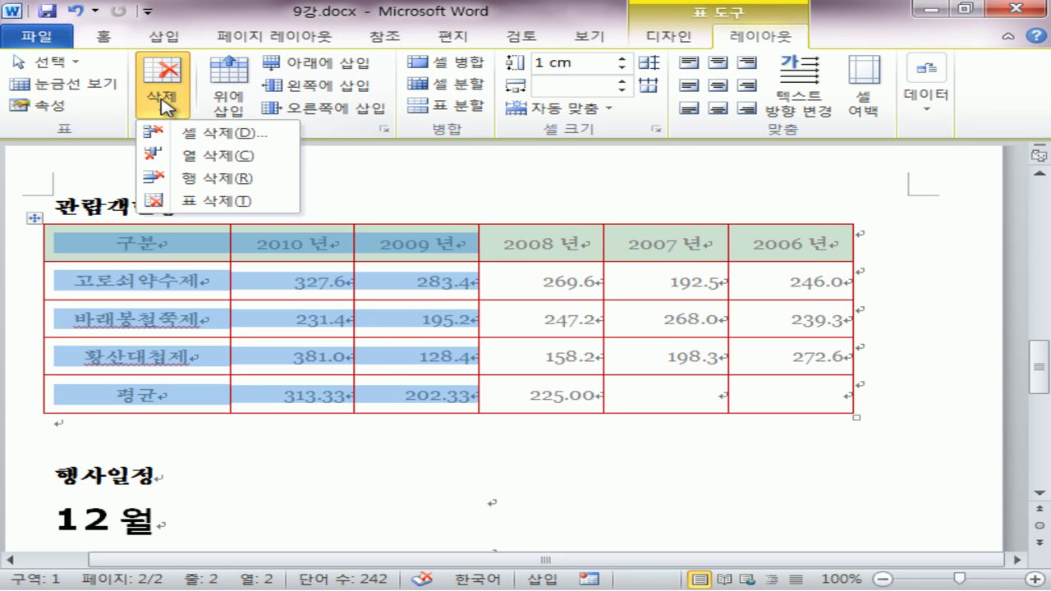
{"action": "left_click", "coordinate": [226, 157]}
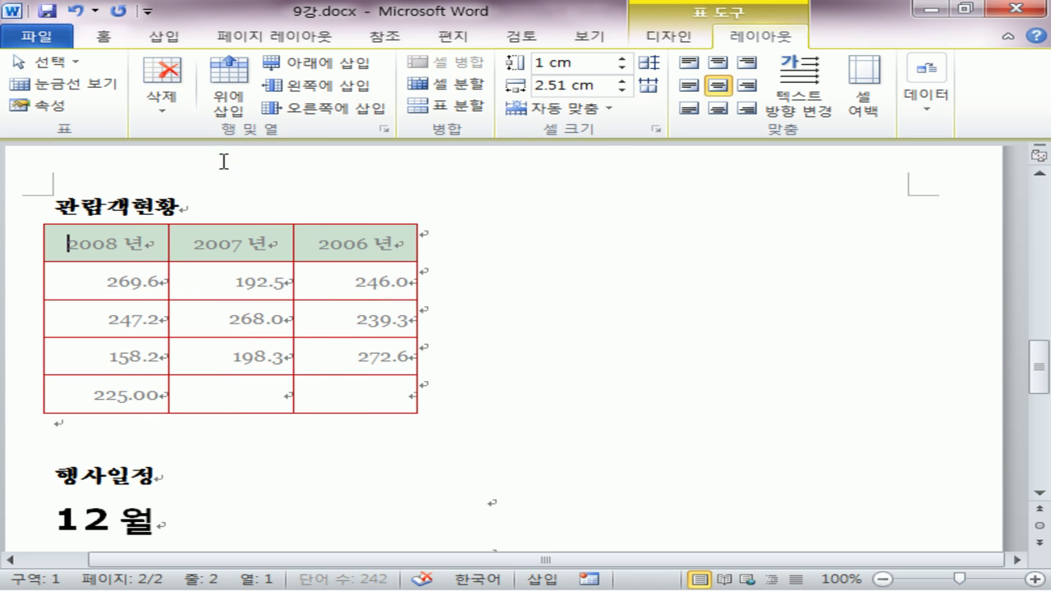
{"action": "key", "text": "ctrl+z"}
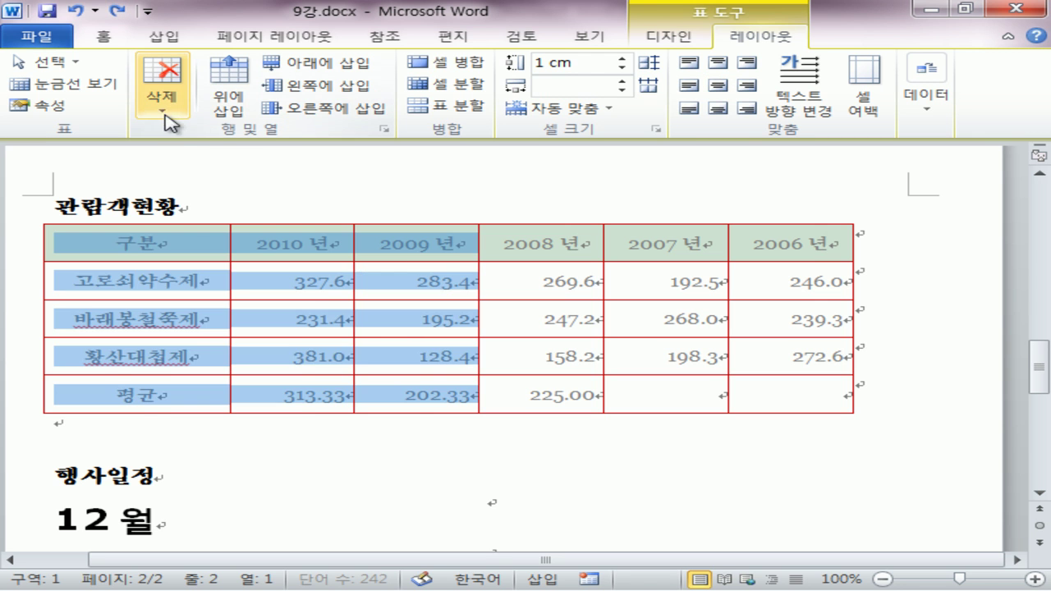
Delete the first two rows of the '관람객현황' table, the header row and '고로쇠약수제', and undo the deletion.
{"action": "left_click", "coordinate": [222, 241]}
{"action": "left_click_drag", "start_coordinate": [218, 239], "coordinate": [770, 277]}
{"action": "left_click", "coordinate": [183, 107]}
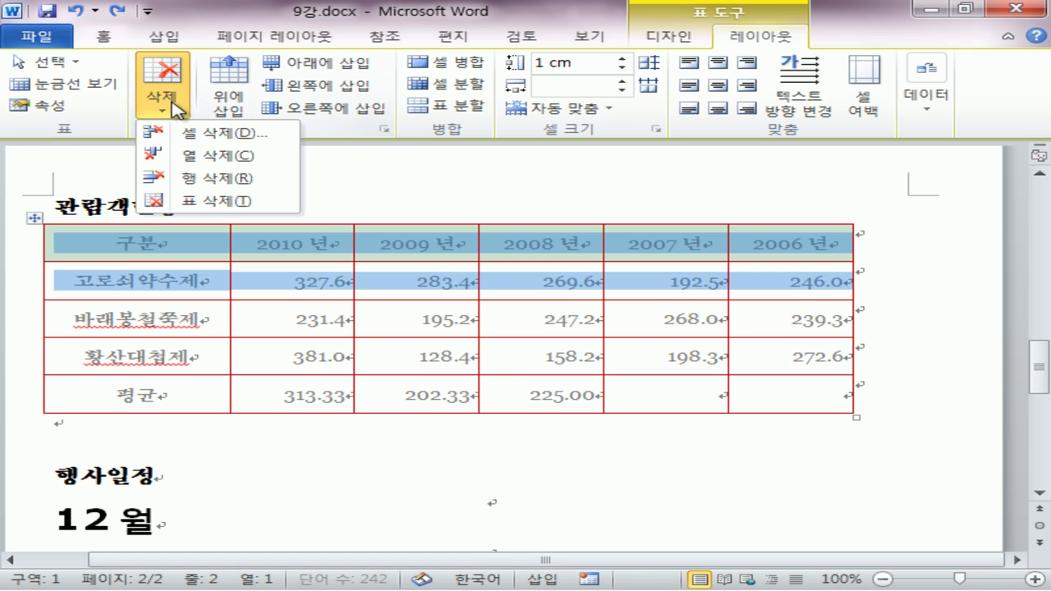
{"action": "left_click", "coordinate": [212, 181]}
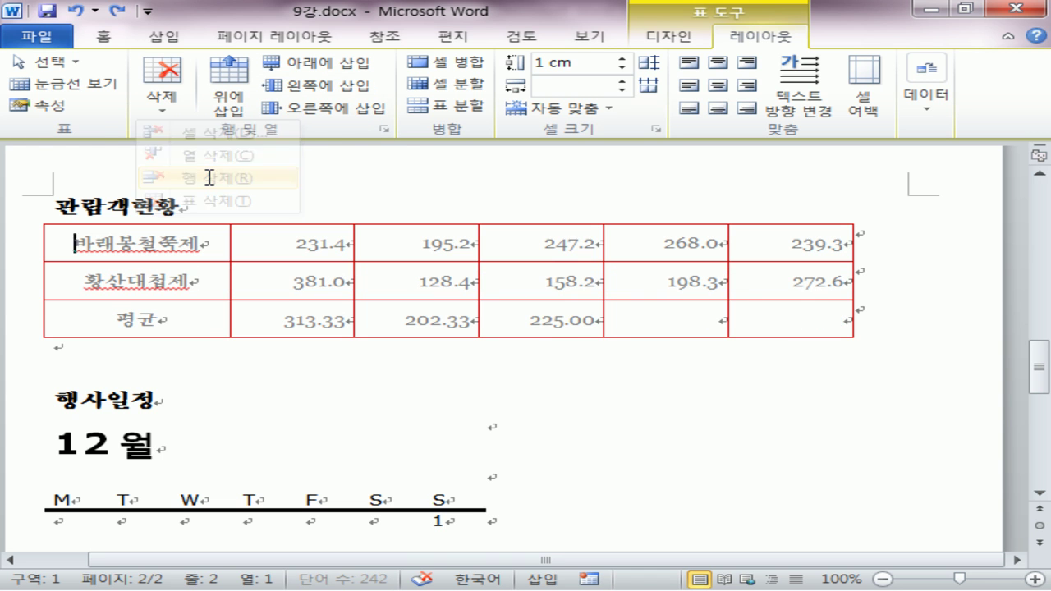
{"action": "key", "text": "ctrl+z"}
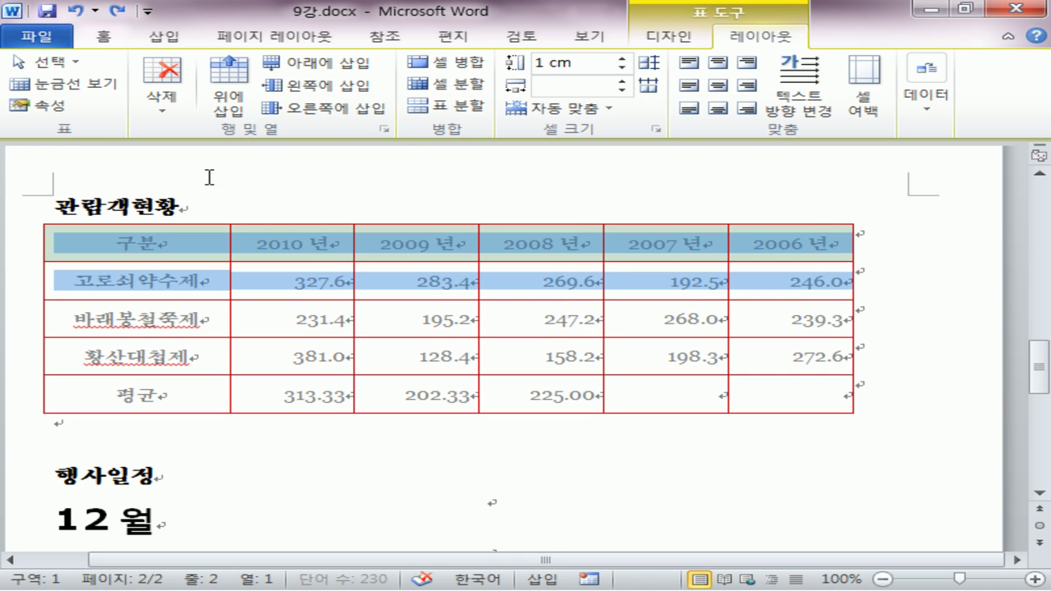
Insert a blank row above the '고로쇠약수제' row in the '관람객현황' table.
{"action": "left_click", "coordinate": [138, 287]}
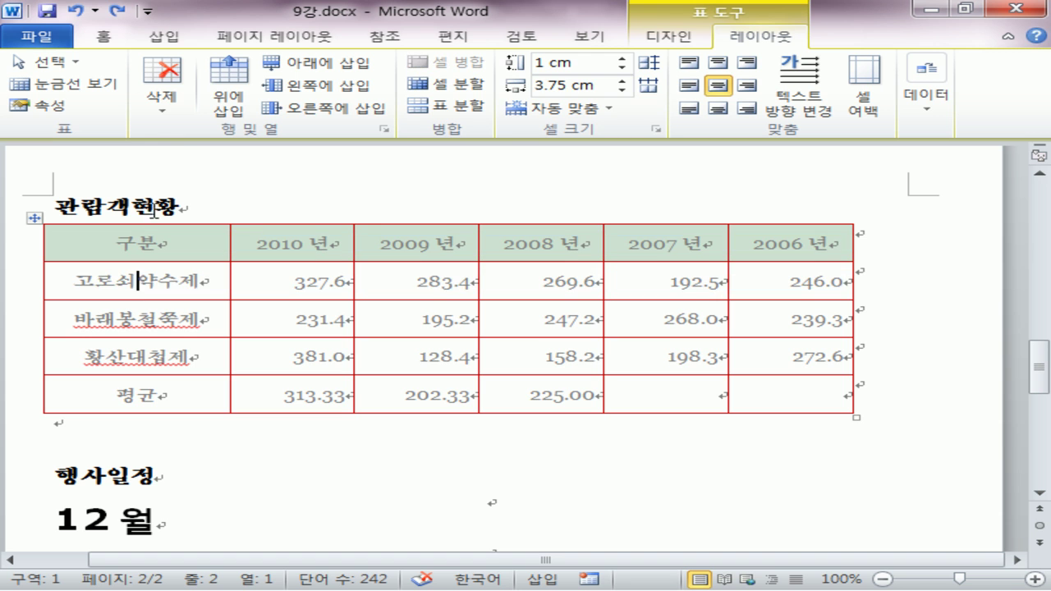
{"action": "left_click", "coordinate": [227, 105]}
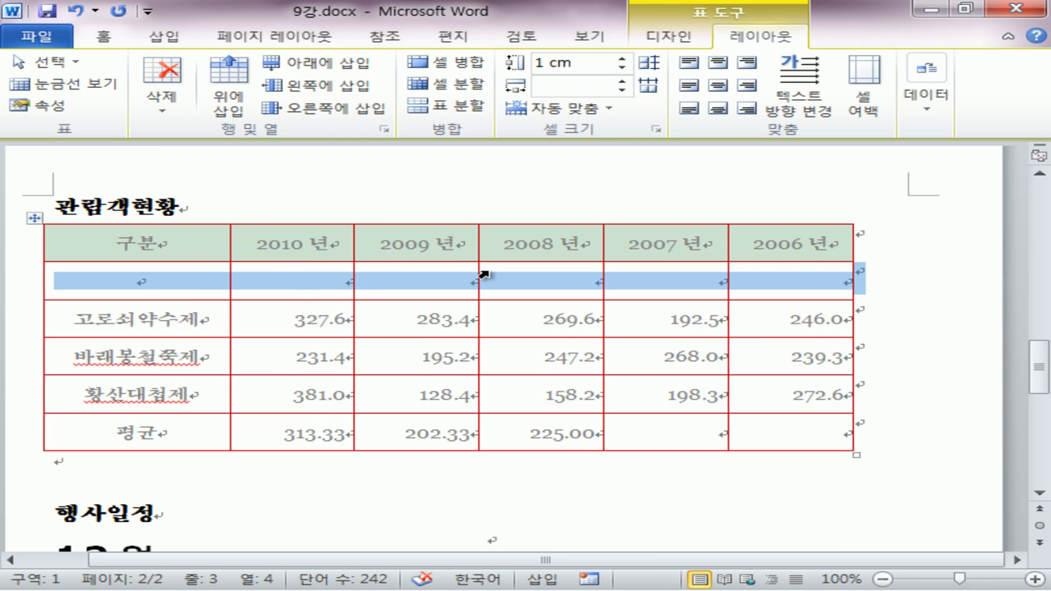
Insert a blank column to the right of '2006 년' and merge the top two rows' cells across the '2006 년' and new columns.
{"action": "left_click", "coordinate": [783, 325]}
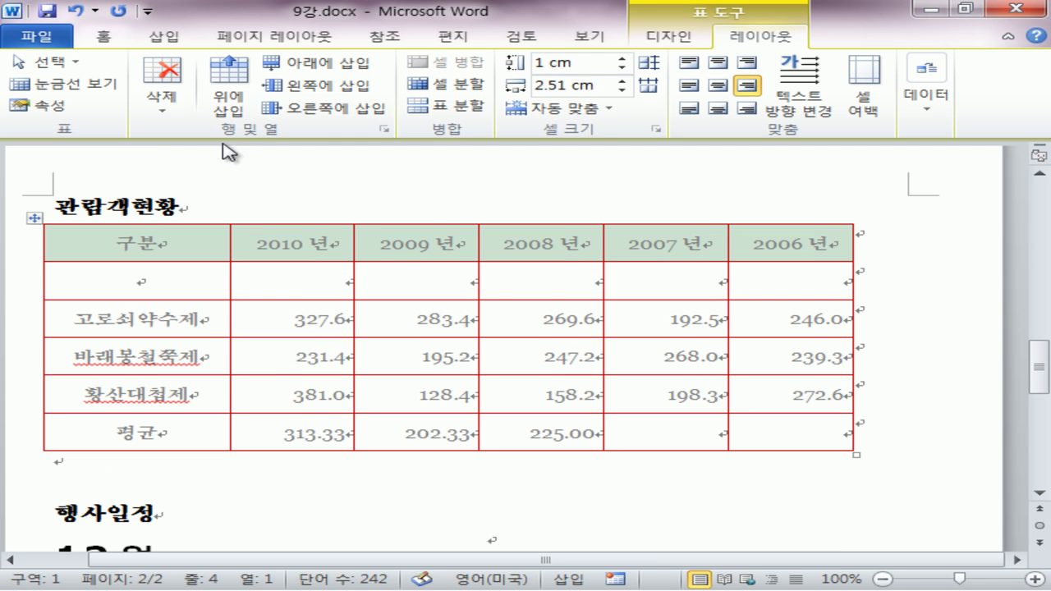
{"action": "left_click", "coordinate": [313, 110]}
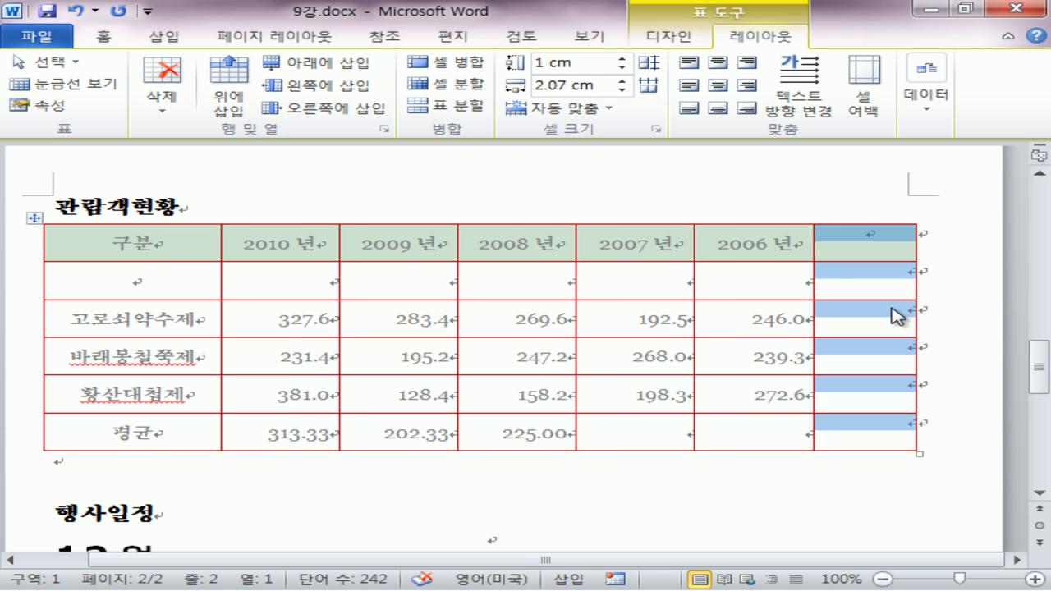
{"action": "left_click_drag", "start_coordinate": [749, 244], "coordinate": [875, 271]}
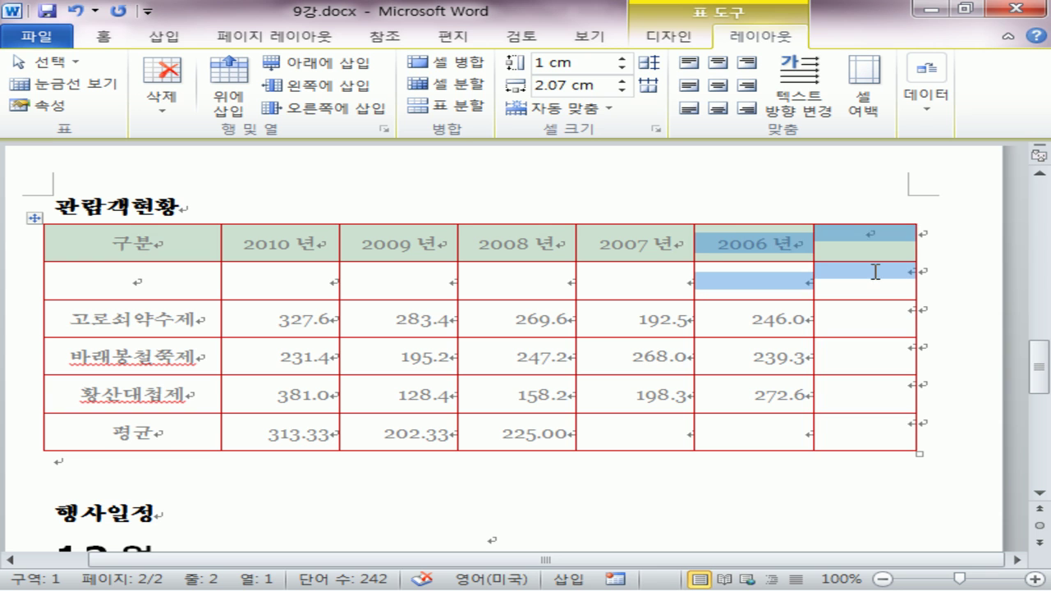
{"action": "left_click", "coordinate": [450, 72]}
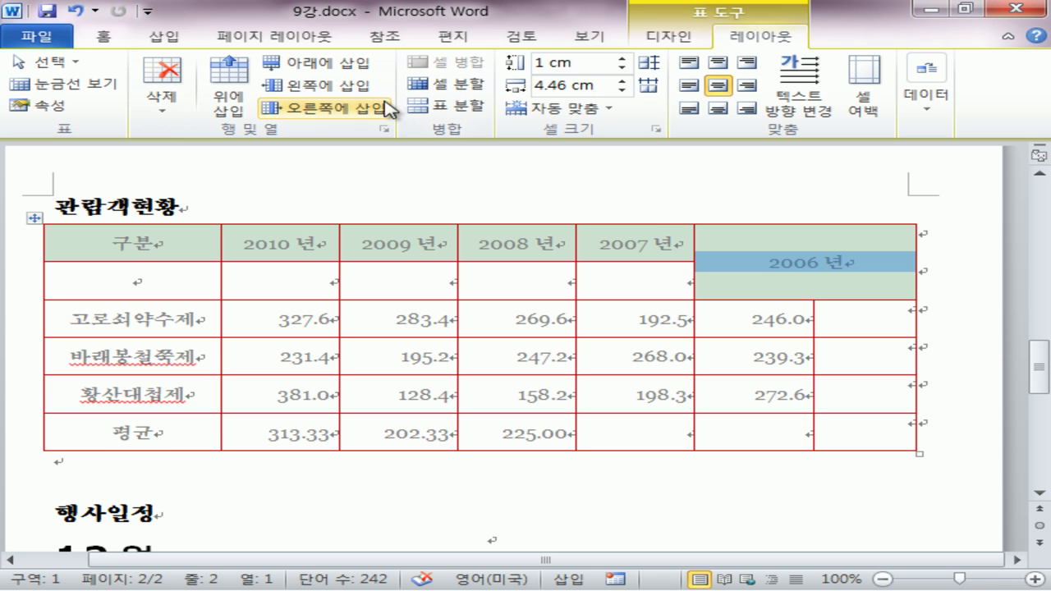
Split the merged '2006 년' cell into 1 column and 2 rows.
{"action": "left_click", "coordinate": [457, 83]}
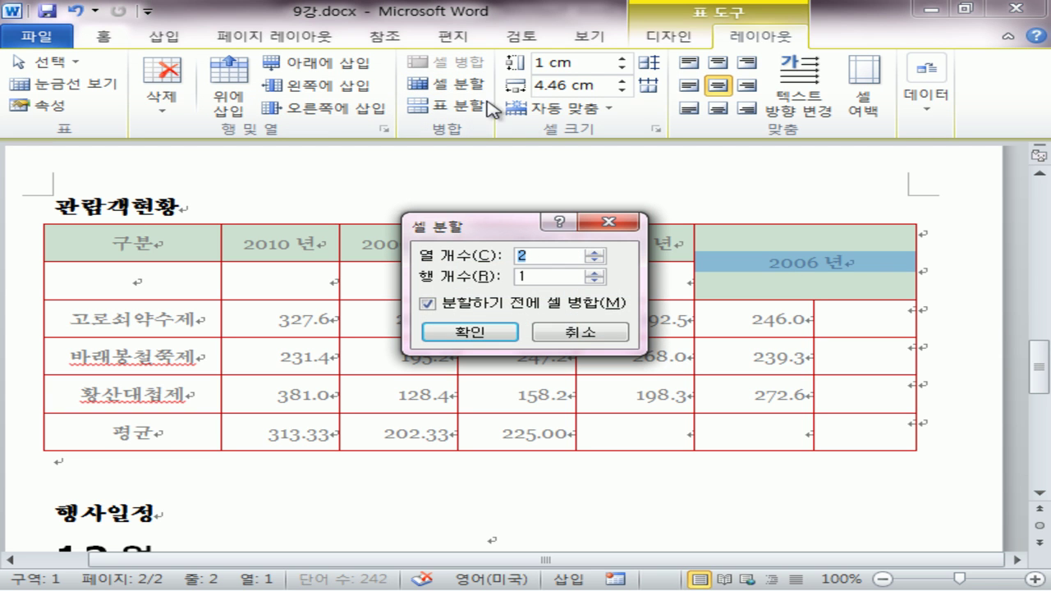
{"action": "left_click", "coordinate": [594, 262]}
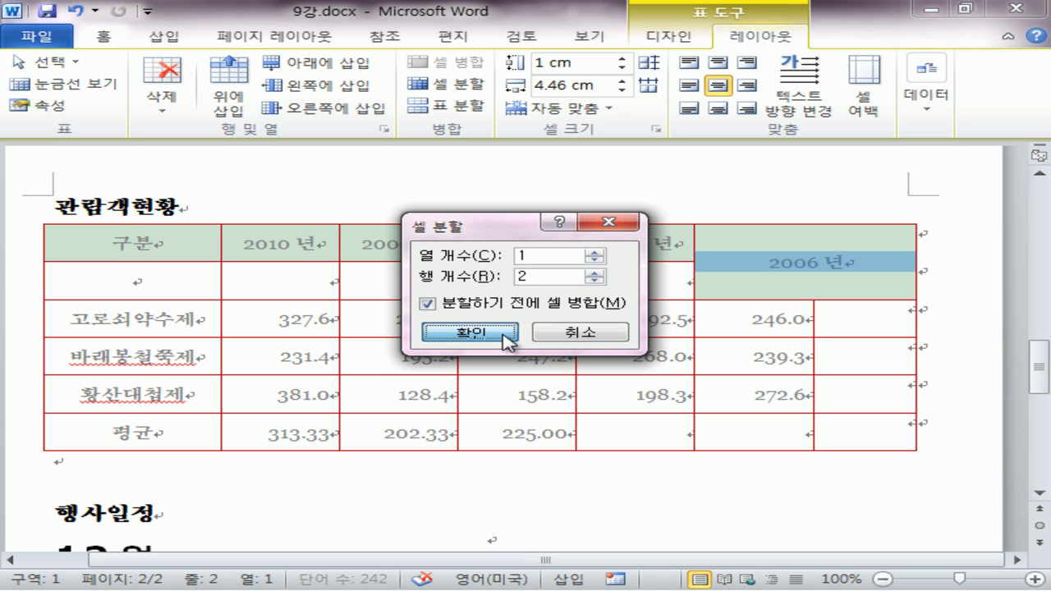
{"action": "left_click", "coordinate": [510, 337]}
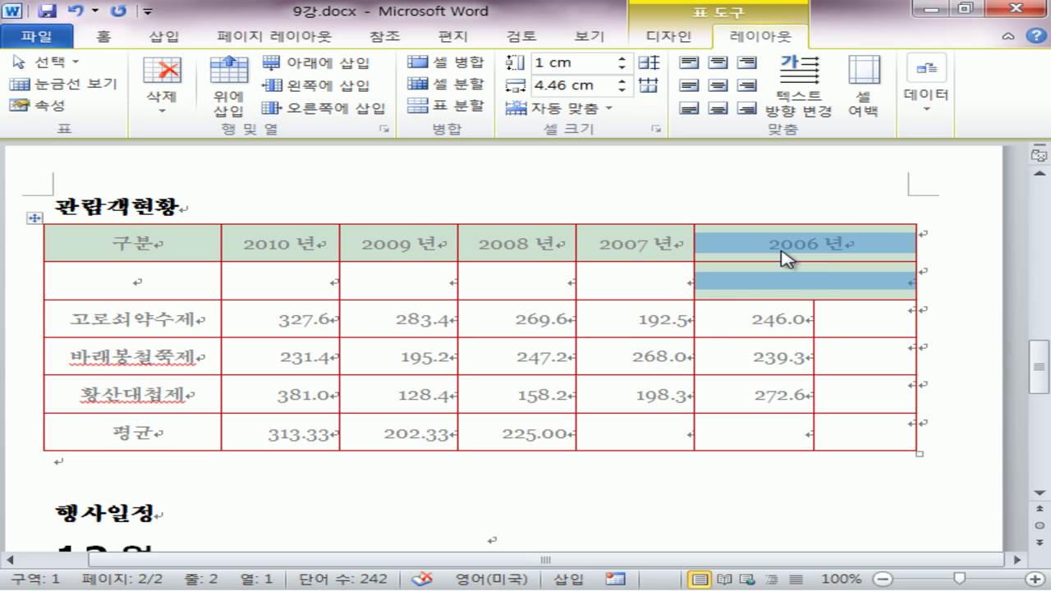
{"action": "left_click_drag", "start_coordinate": [763, 235], "coordinate": [784, 228]}
{"action": "left_click_drag", "start_coordinate": [783, 272], "coordinate": [798, 272]}
{"action": "key", "text": "Escape"}
Split the '관람객현황' table above the '고로쇠약수제' row.
{"action": "left_click", "coordinate": [213, 322]}
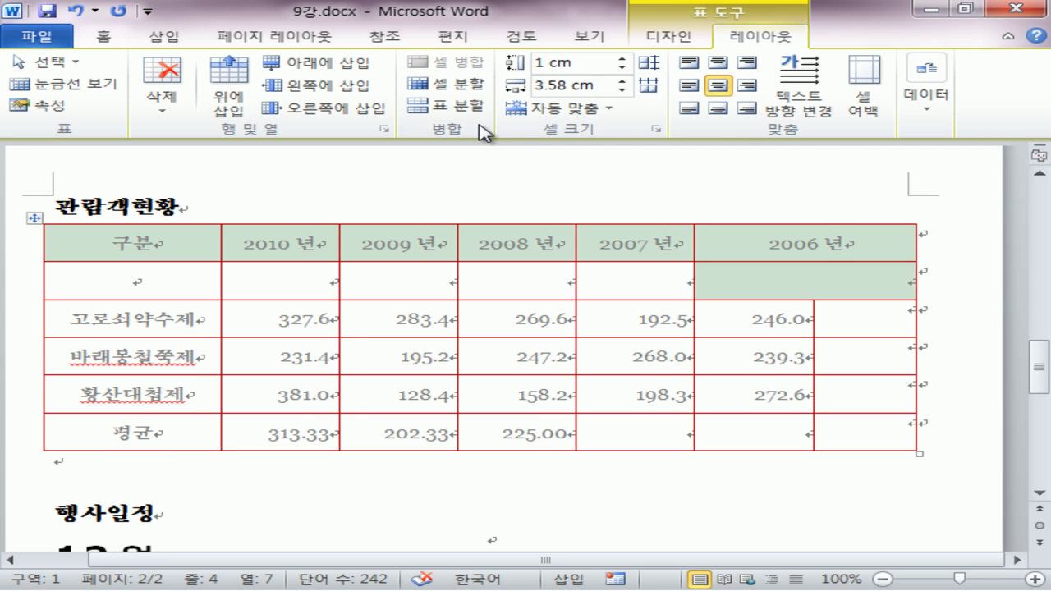
{"action": "left_click", "coordinate": [460, 107]}
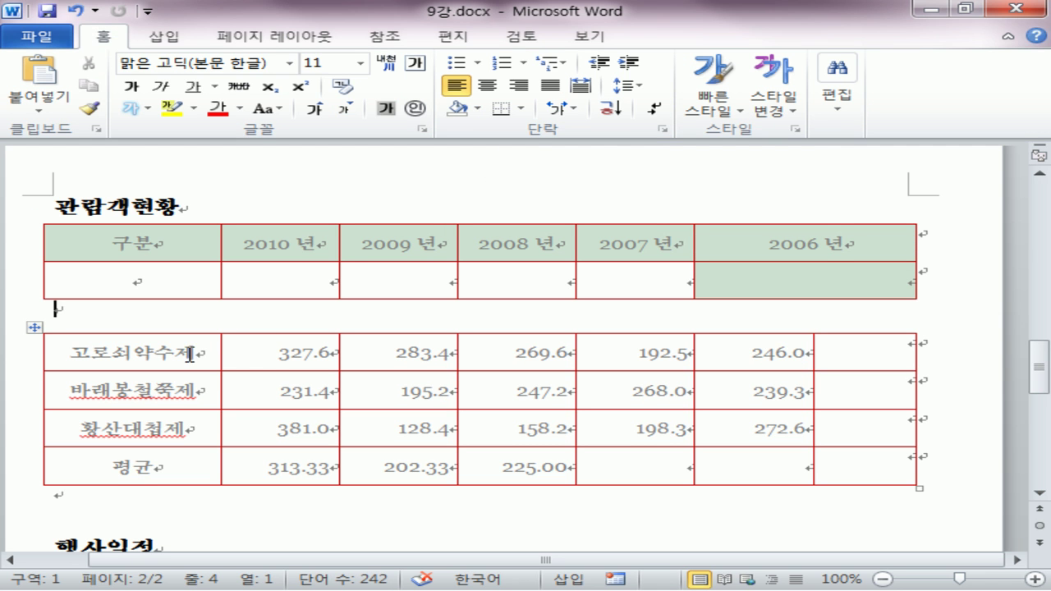
{"action": "mouse_move", "coordinate": [237, 340]}
{"action": "left_mouse_down"}
{"action": "mouse_move", "coordinate": [83, 341]}
{"action": "mouse_move", "coordinate": [49, 385]}
{"action": "mouse_move", "coordinate": [59, 414]}
{"action": "left_mouse_up"}
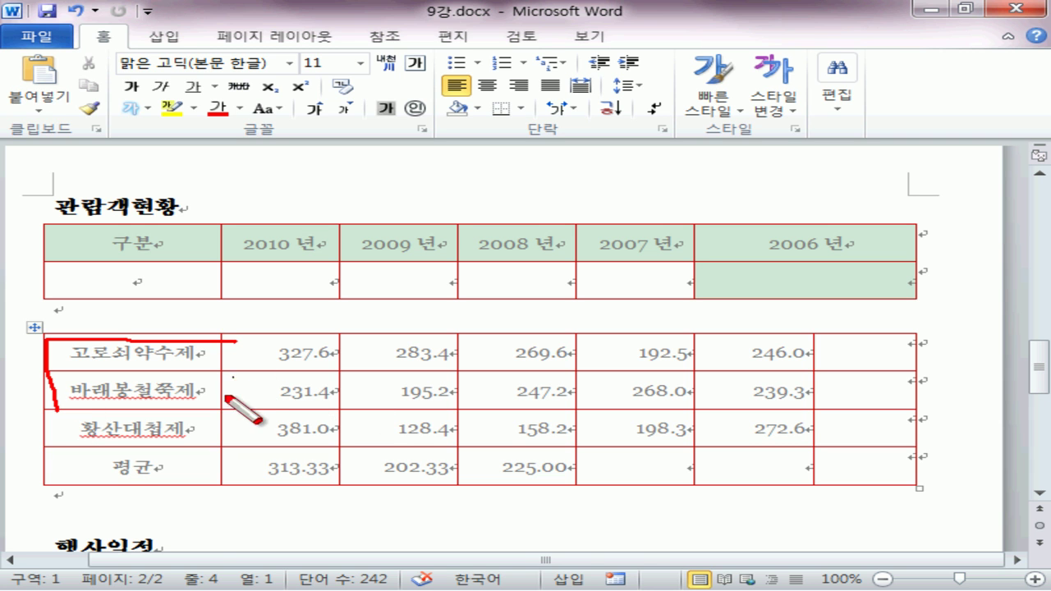
{"action": "key", "text": "Escape"}
Split the lower table above the '황산대첩제' row.
{"action": "left_click", "coordinate": [102, 429]}
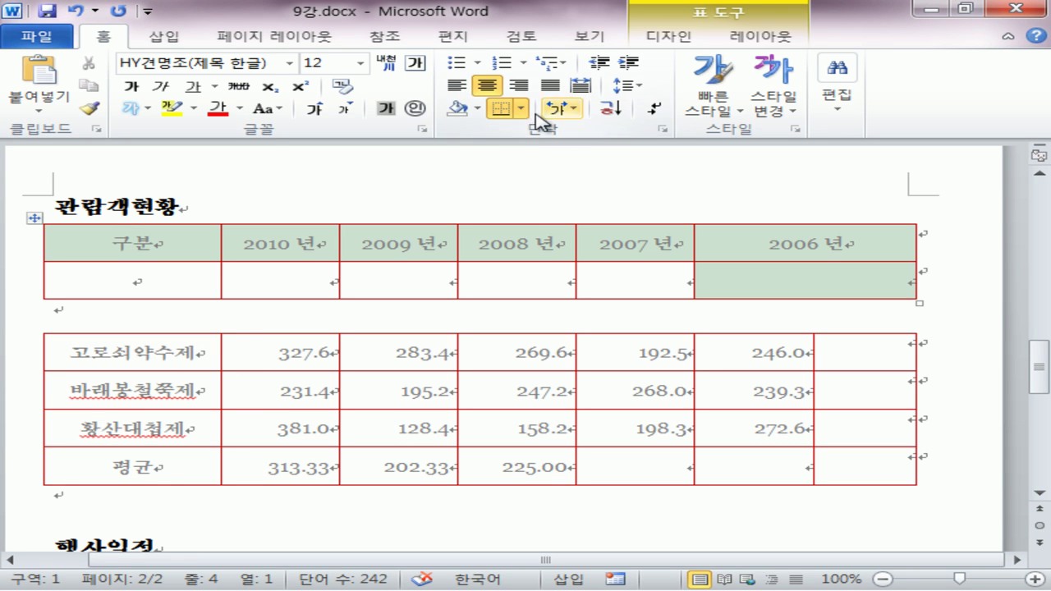
{"action": "left_click", "coordinate": [768, 39]}
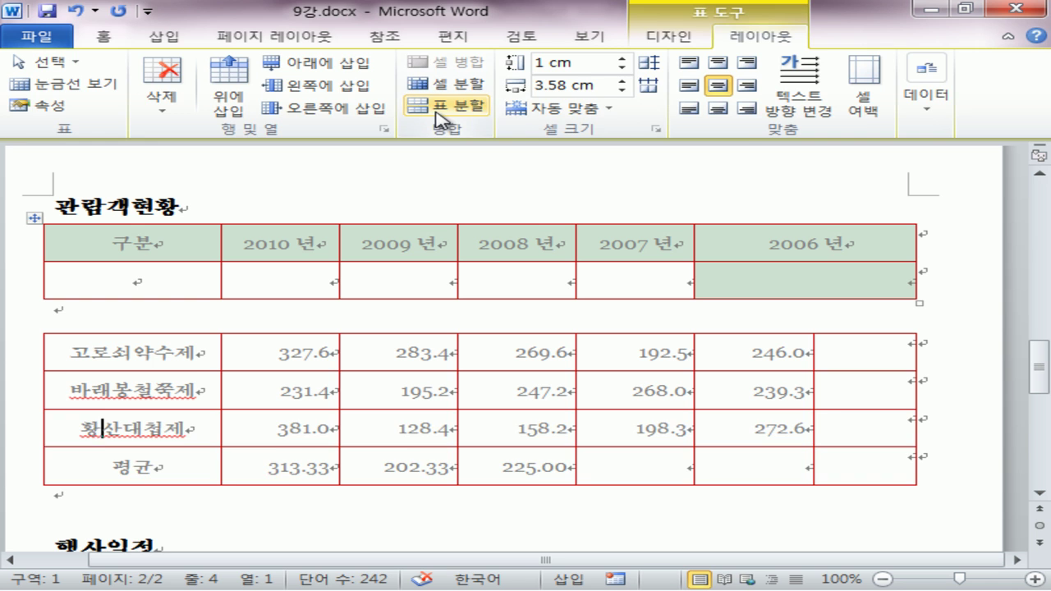
{"action": "left_click", "coordinate": [446, 105]}
Set the '고로쇠약수제' row's height to 2 cm and the first column's width to 3 cm in the middle table.
{"action": "left_click", "coordinate": [557, 353]}
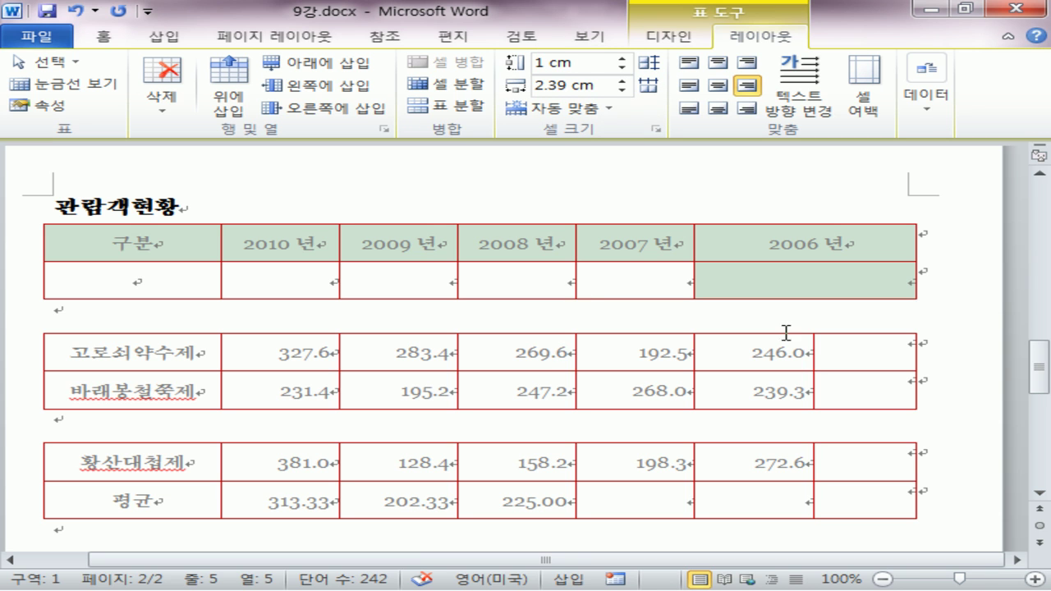
{"action": "left_click", "coordinate": [156, 353]}
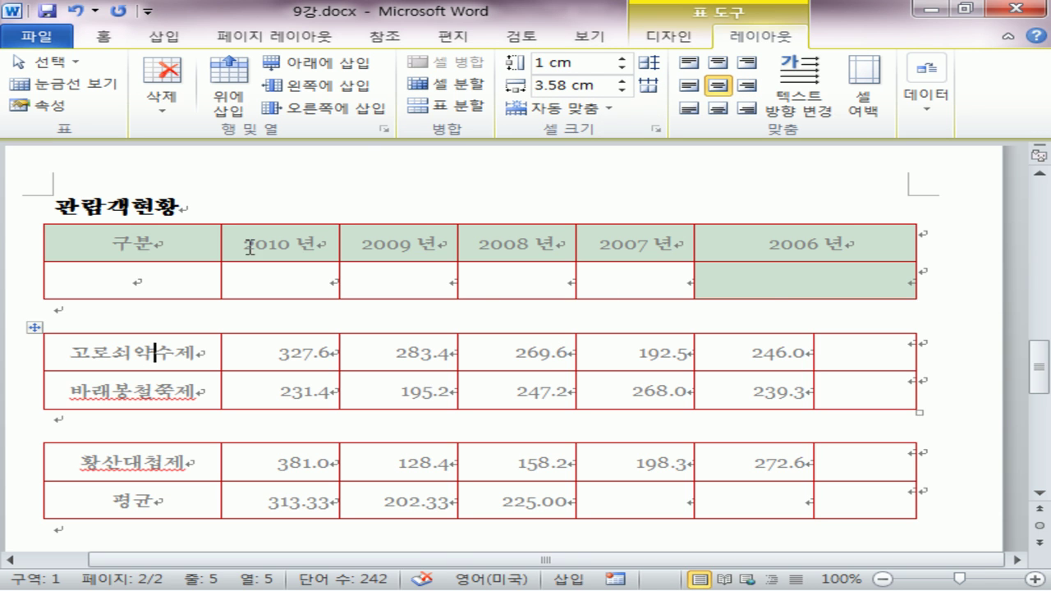
{"action": "left_click", "coordinate": [586, 64]}
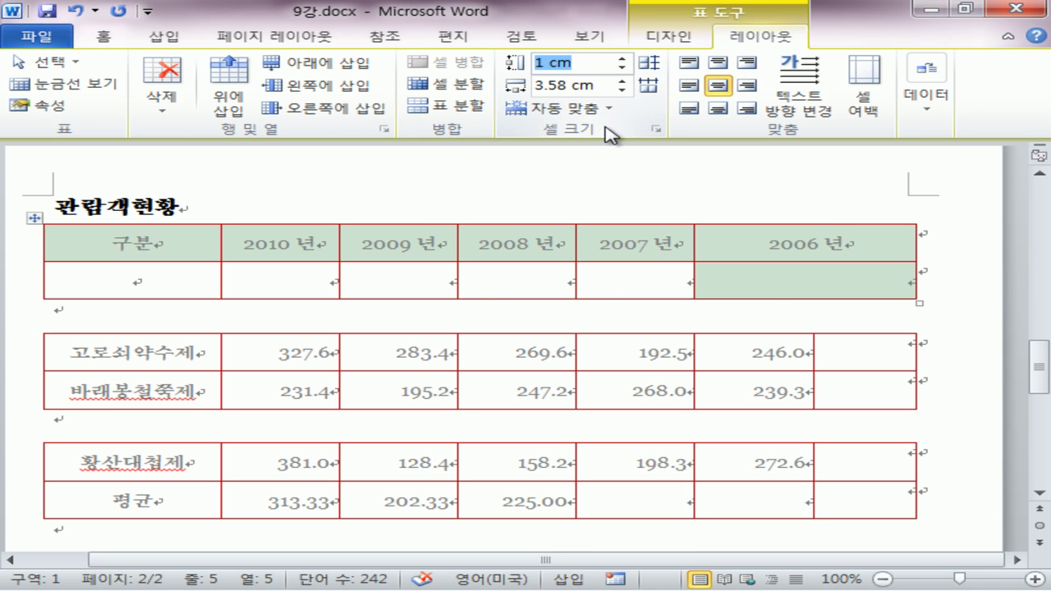
{"action": "type", "text": "2"}
{"action": "key", "text": "Return"}
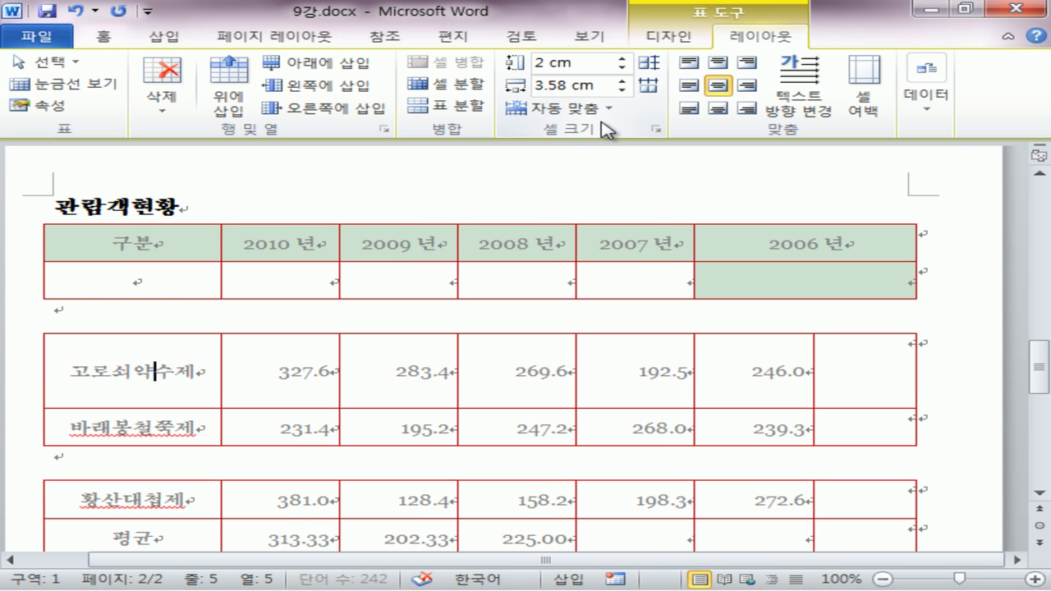
{"action": "left_click", "coordinate": [579, 86]}
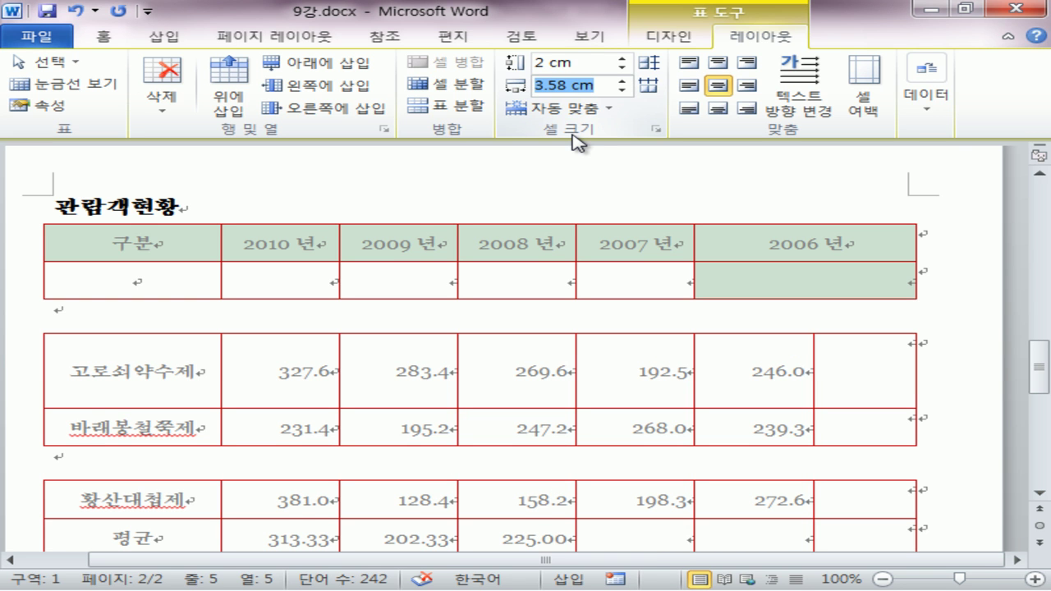
{"action": "type", "text": "3"}
{"action": "key", "text": "Return"}
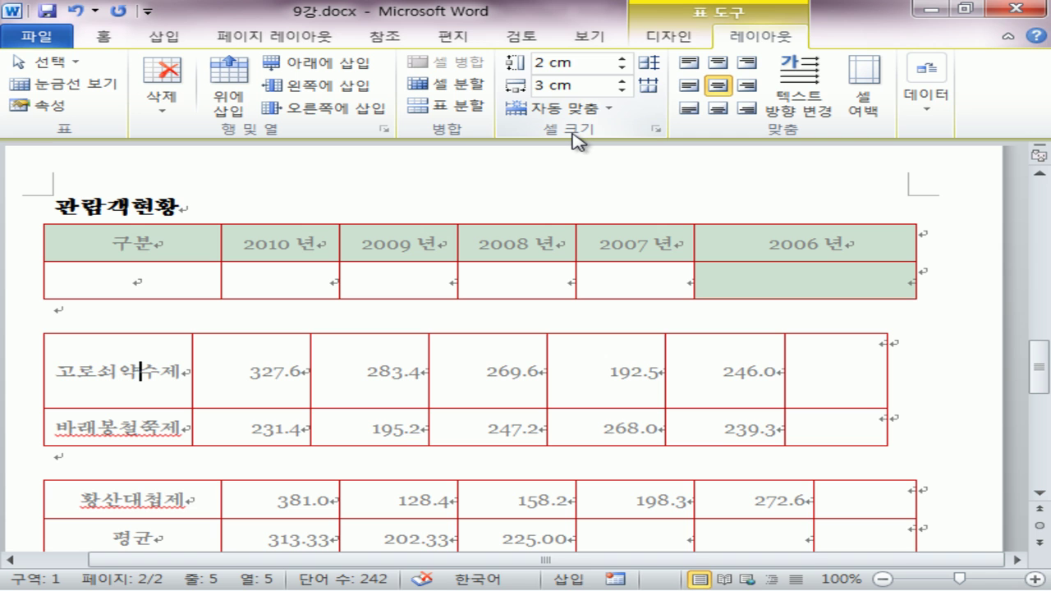
Distribute all rows and columns evenly in the middle table with '고로쇠약수제' and '바래봉철쭉제'.
{"action": "left_click_drag", "start_coordinate": [154, 377], "coordinate": [851, 429]}
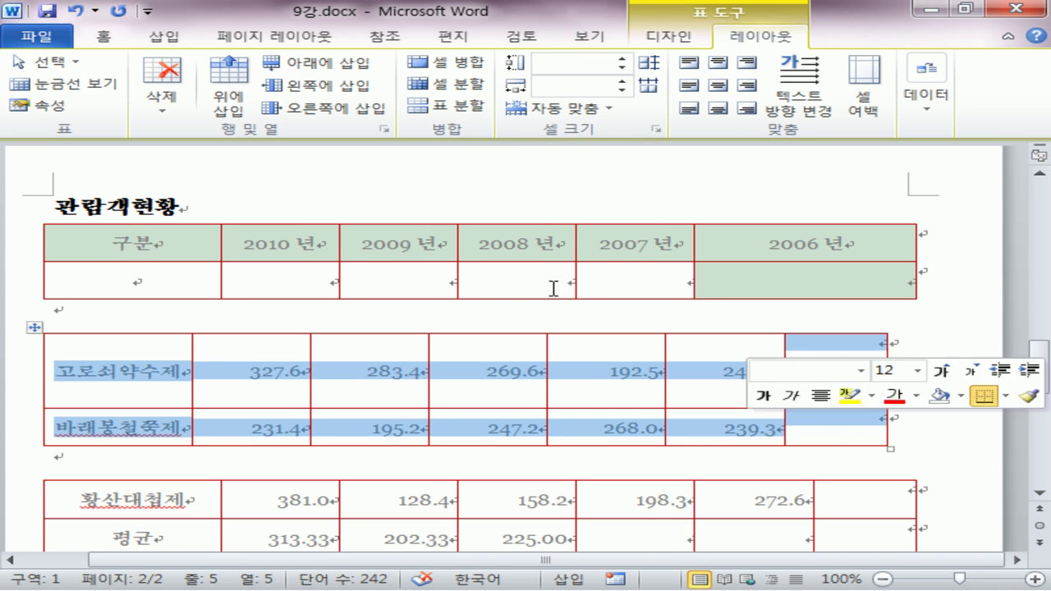
{"action": "left_click", "coordinate": [650, 63]}
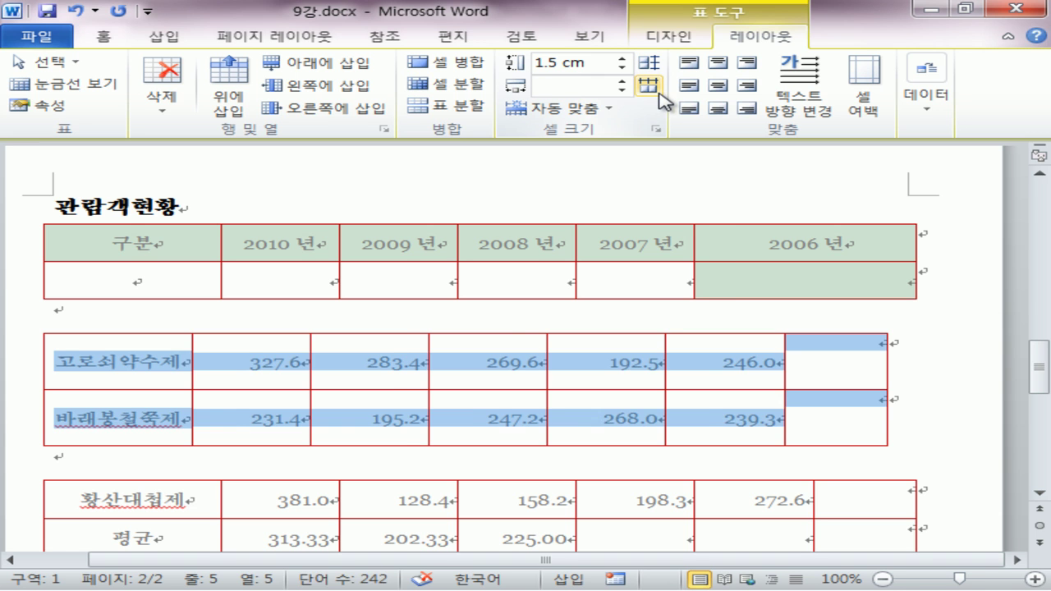
{"action": "left_click", "coordinate": [651, 85]}
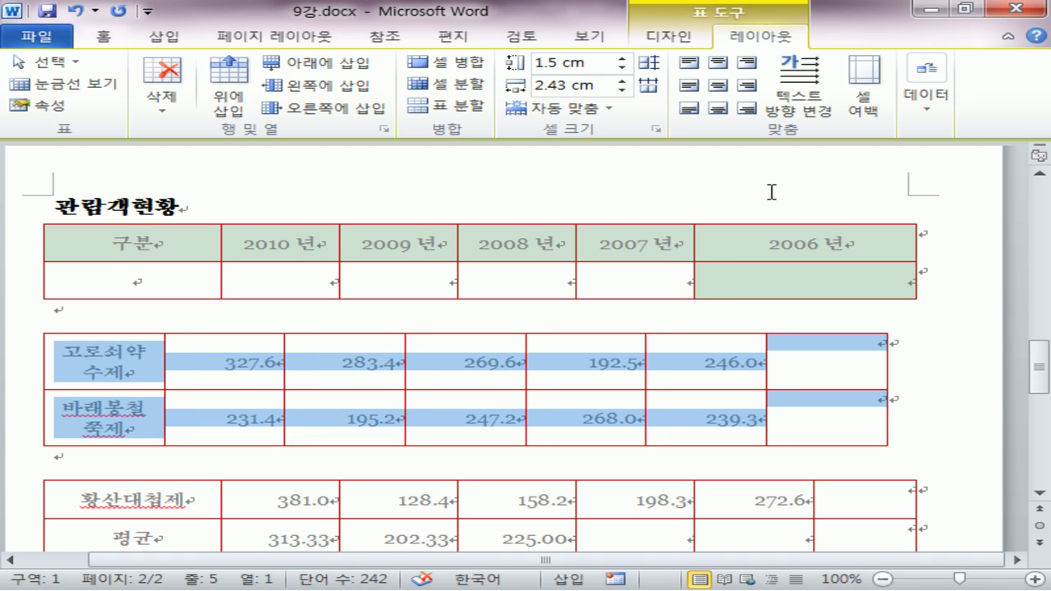
Centre the middle table's cell text horizontally and vertically, and change its text direction to vertical.
{"action": "left_click", "coordinate": [689, 62]}
{"action": "left_click", "coordinate": [718, 86]}
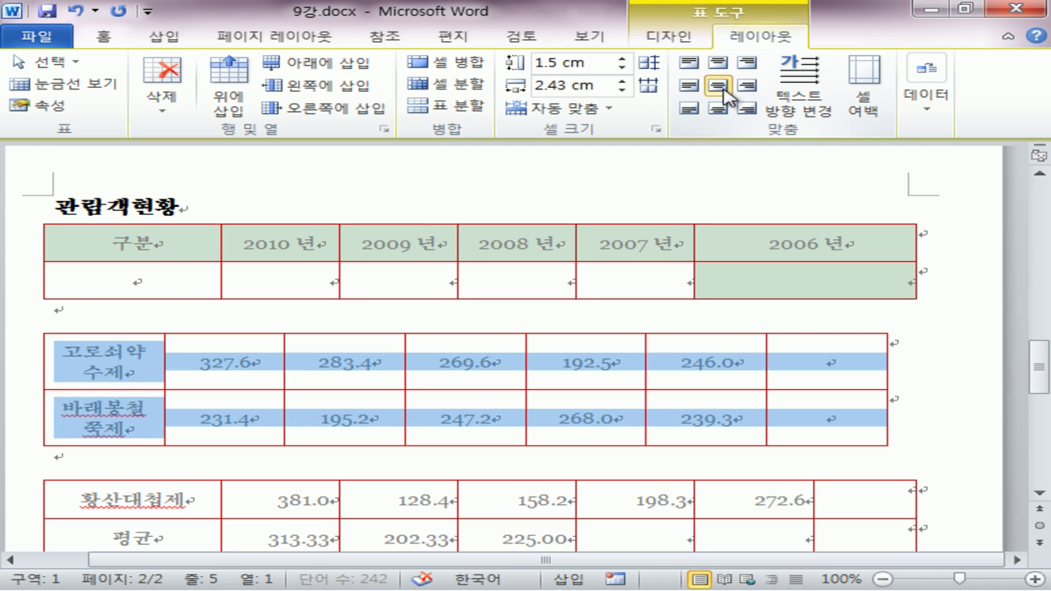
{"action": "left_click", "coordinate": [798, 89]}
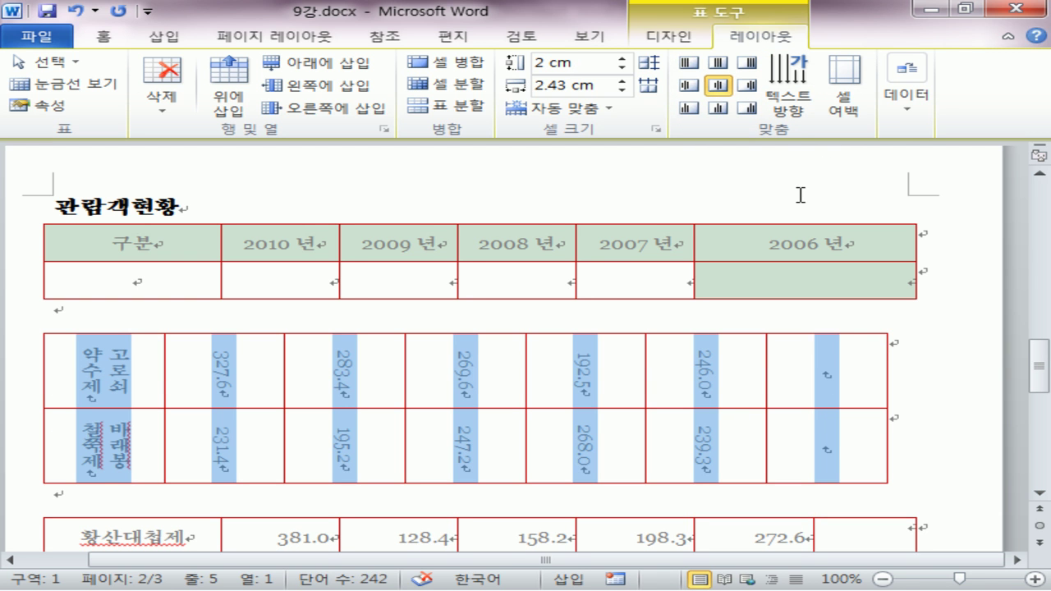
{"action": "left_click", "coordinate": [836, 190]}
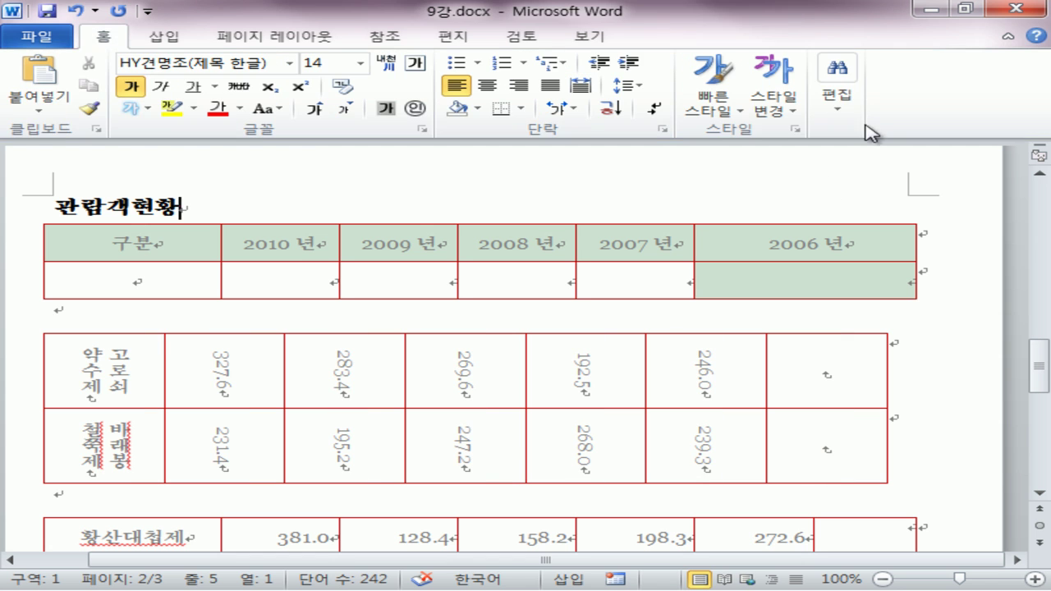
{"action": "left_click", "coordinate": [750, 388]}
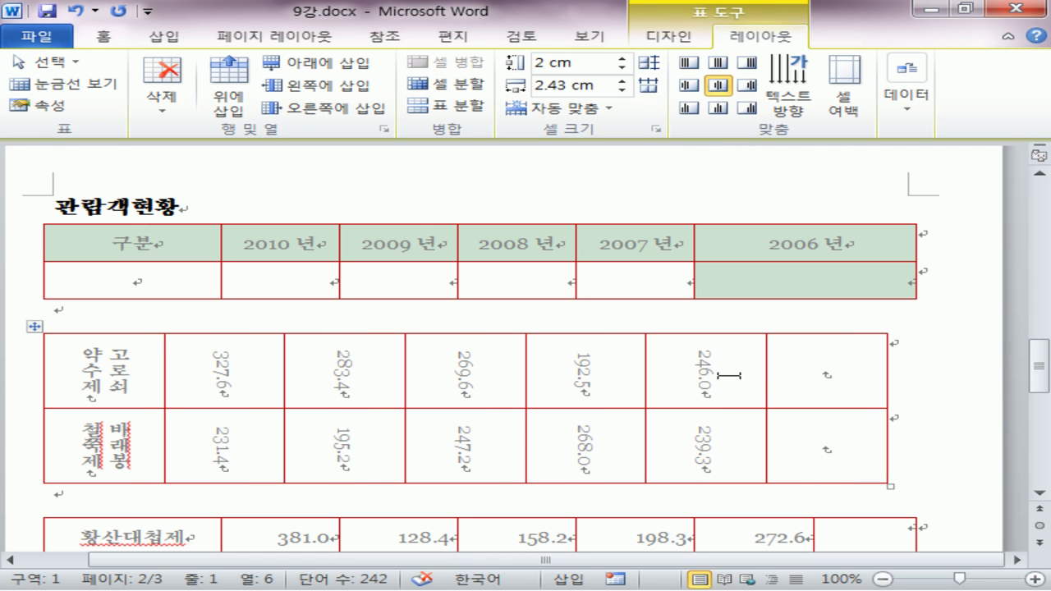
{"action": "left_click_drag", "start_coordinate": [729, 375], "coordinate": [374, 446]}
{"action": "left_click", "coordinate": [910, 108]}
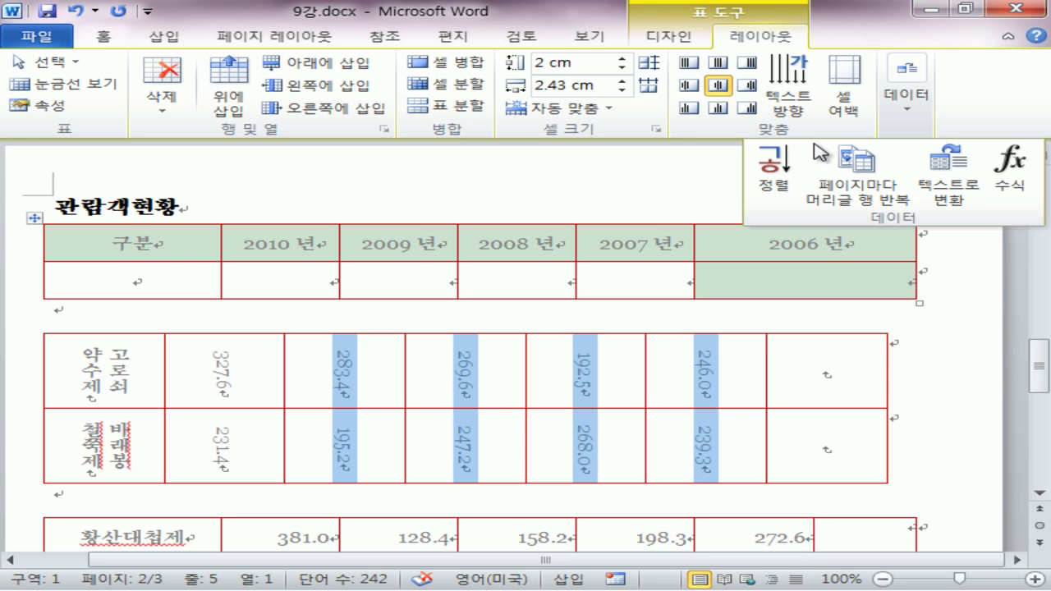
{"action": "left_click", "coordinate": [771, 177]}
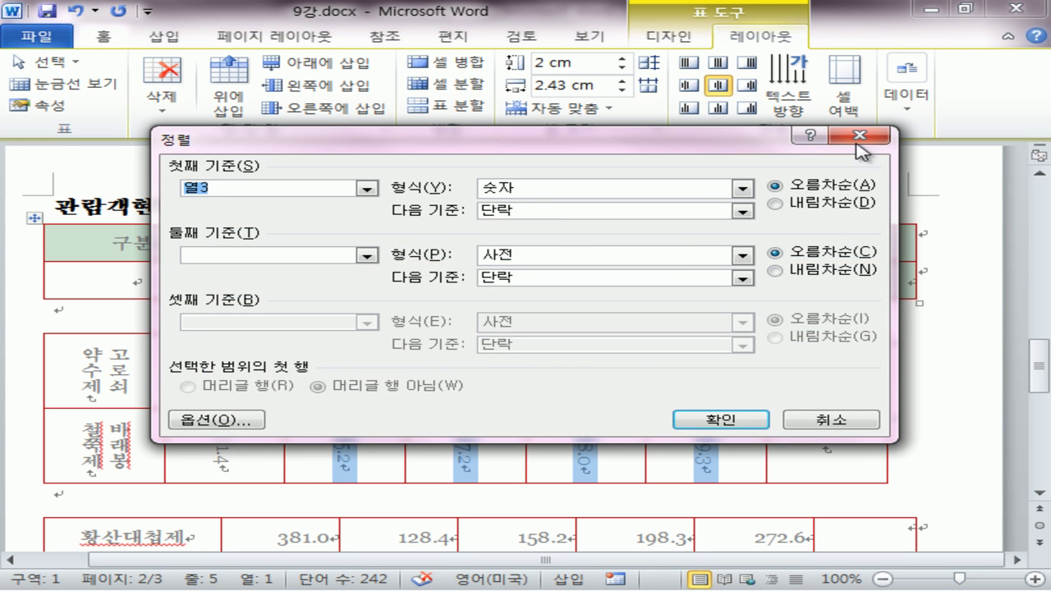
{"action": "left_click", "coordinate": [891, 125]}
Sort the '황산대첩제' and '평균' rows by '열1' in ascending dictionary order (사전, 오름차순).
{"action": "left_click", "coordinate": [712, 251]}
{"action": "scroll", "coordinate": [711, 251], "scroll_direction": "down", "scroll_amount": 4}
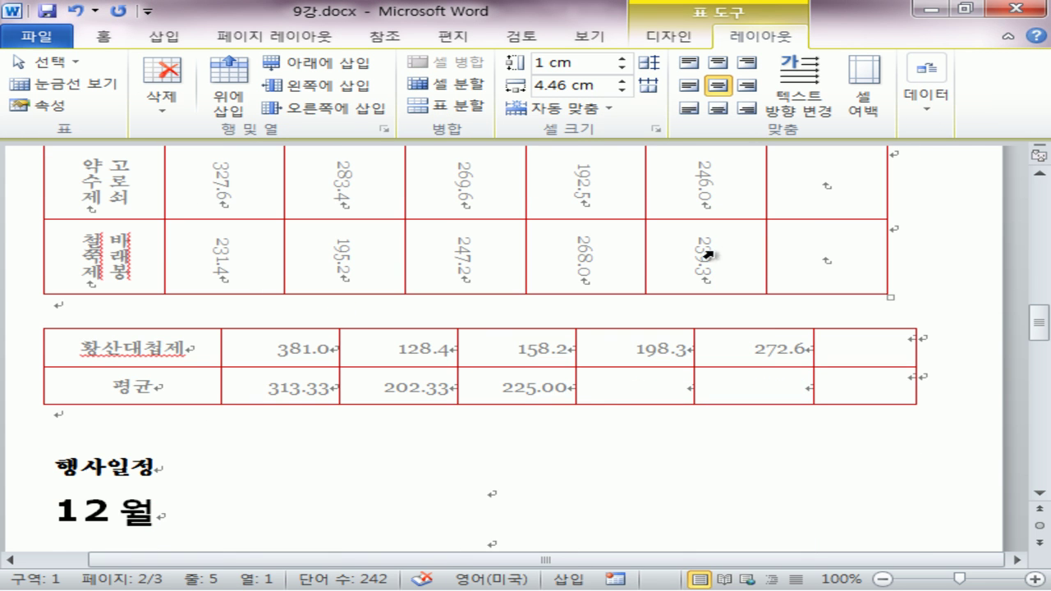
{"action": "left_click_drag", "start_coordinate": [190, 358], "coordinate": [205, 375]}
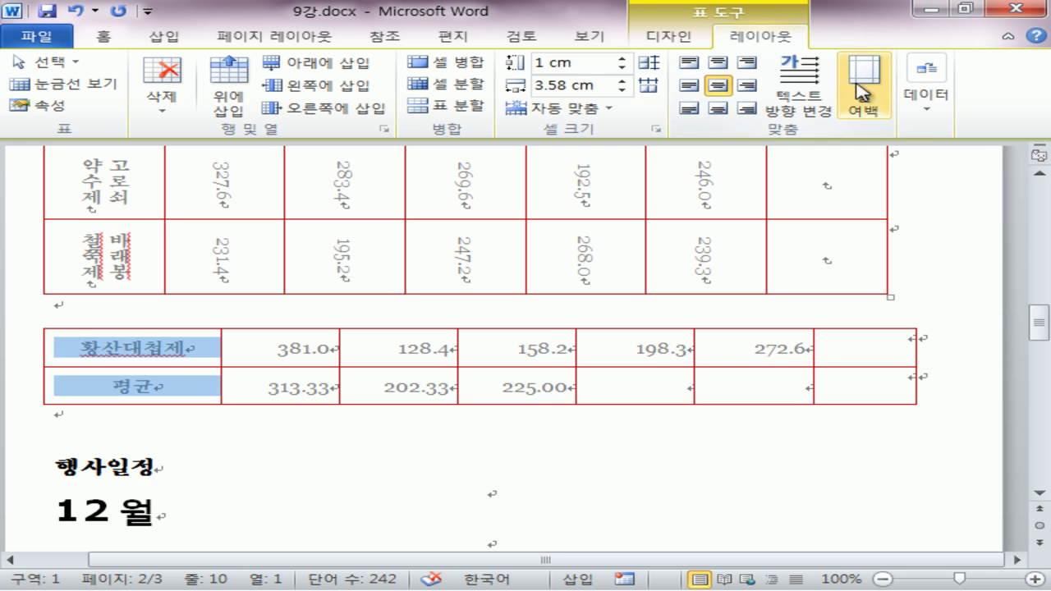
{"action": "left_click", "coordinate": [925, 92]}
{"action": "left_click", "coordinate": [780, 181]}
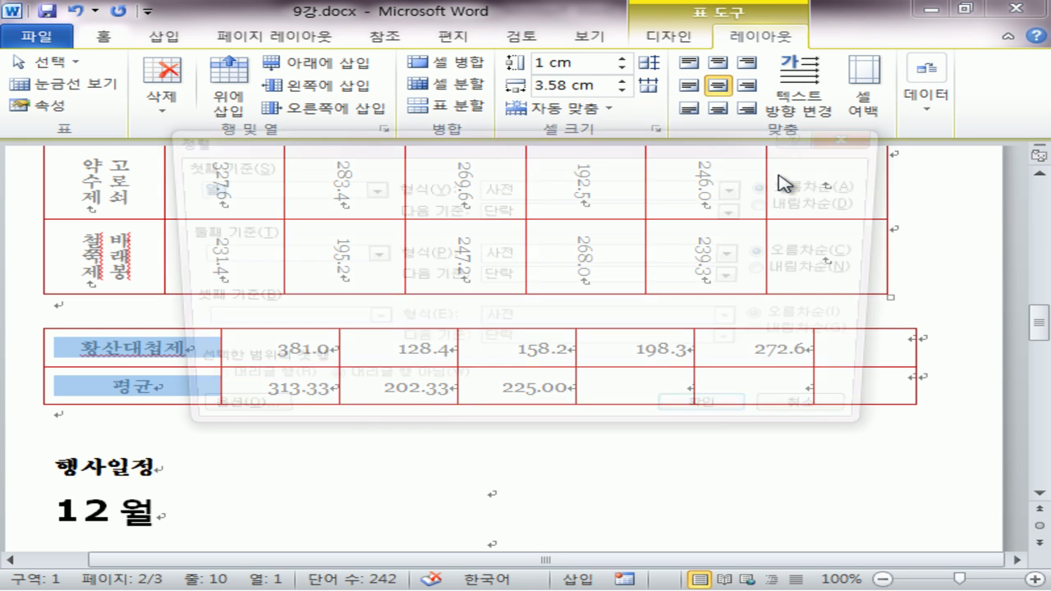
{"action": "left_click_drag", "start_coordinate": [400, 141], "coordinate": [531, 141]}
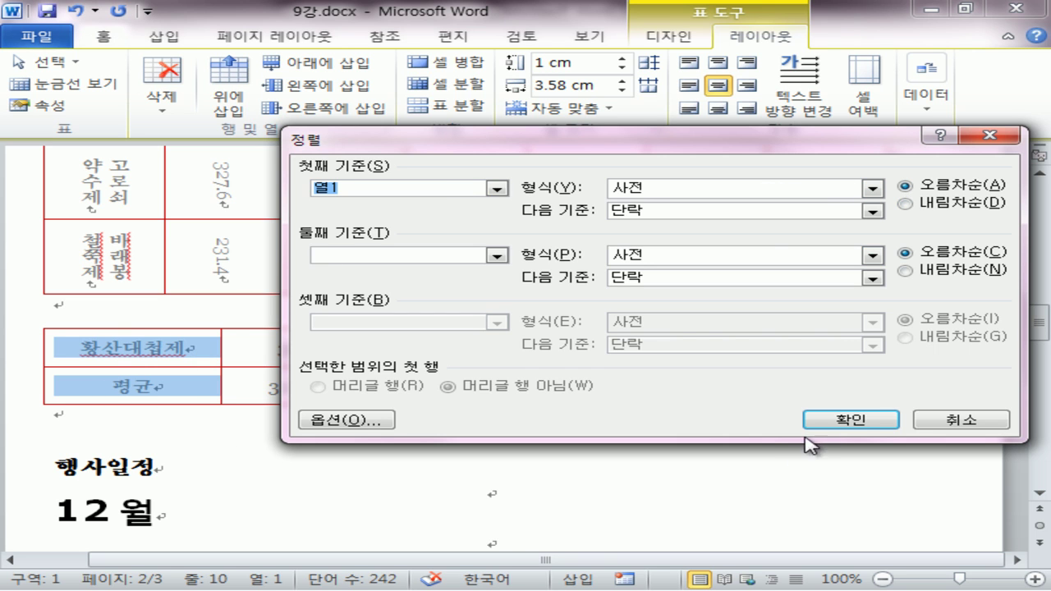
{"action": "left_click", "coordinate": [825, 422]}
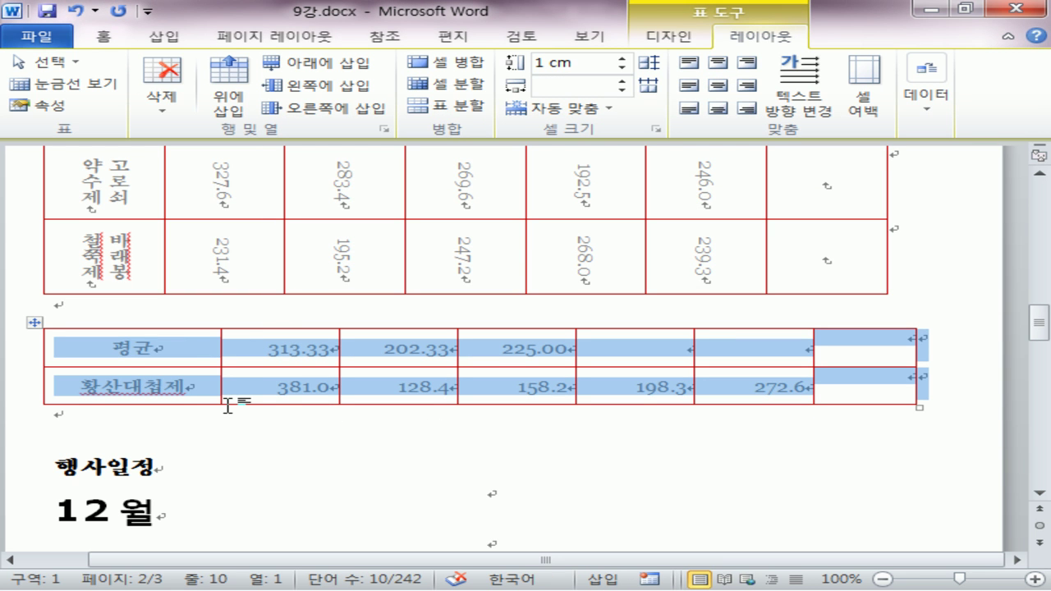
{"action": "left_click_drag", "start_coordinate": [92, 356], "coordinate": [841, 353]}
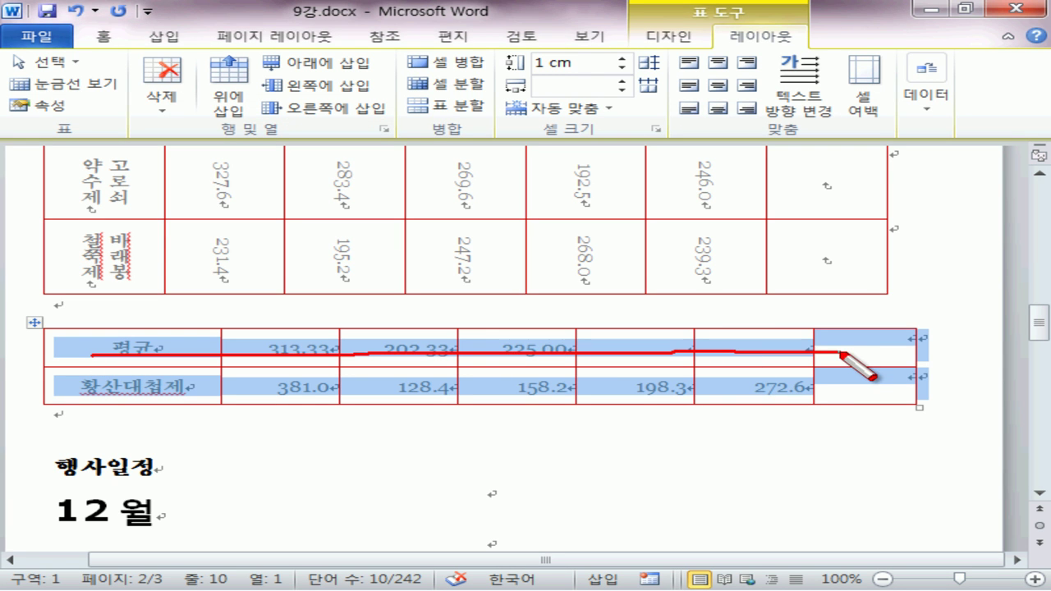
{"action": "left_click_drag", "start_coordinate": [786, 386], "coordinate": [88, 382]}
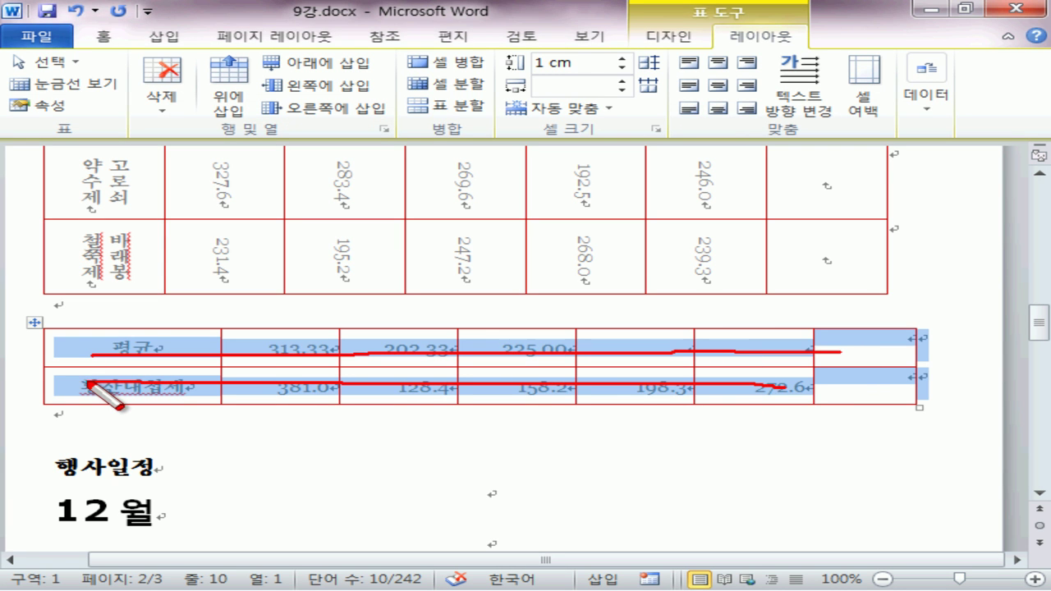
{"action": "key", "text": "Escape"}
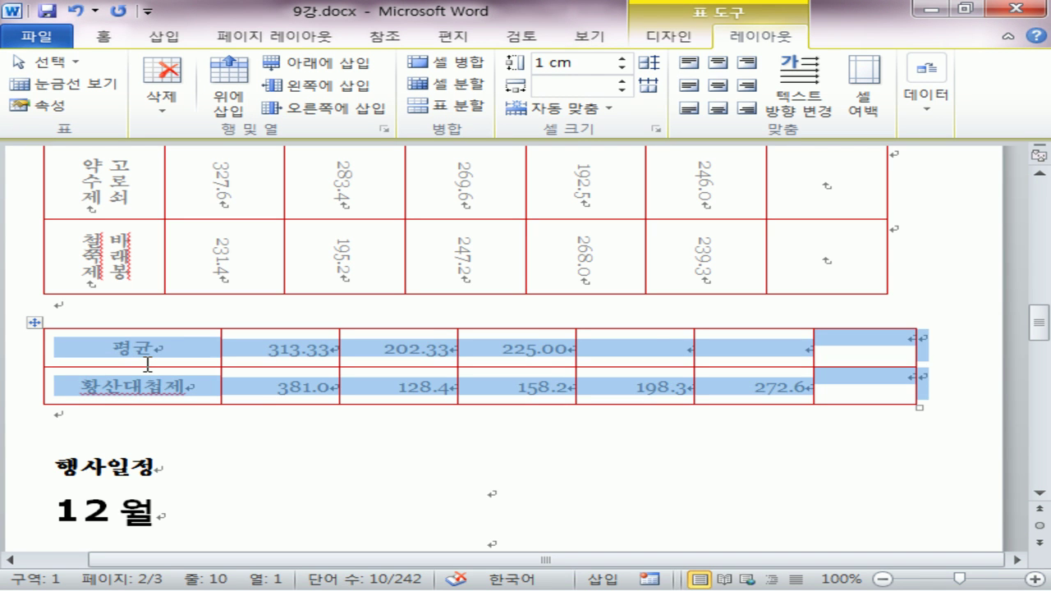
Undo the last sort, then sort the '황산대첩제' and '평균' rows again by '열1' in ascending dictionary order.
{"action": "key", "text": "ctrl+z"}
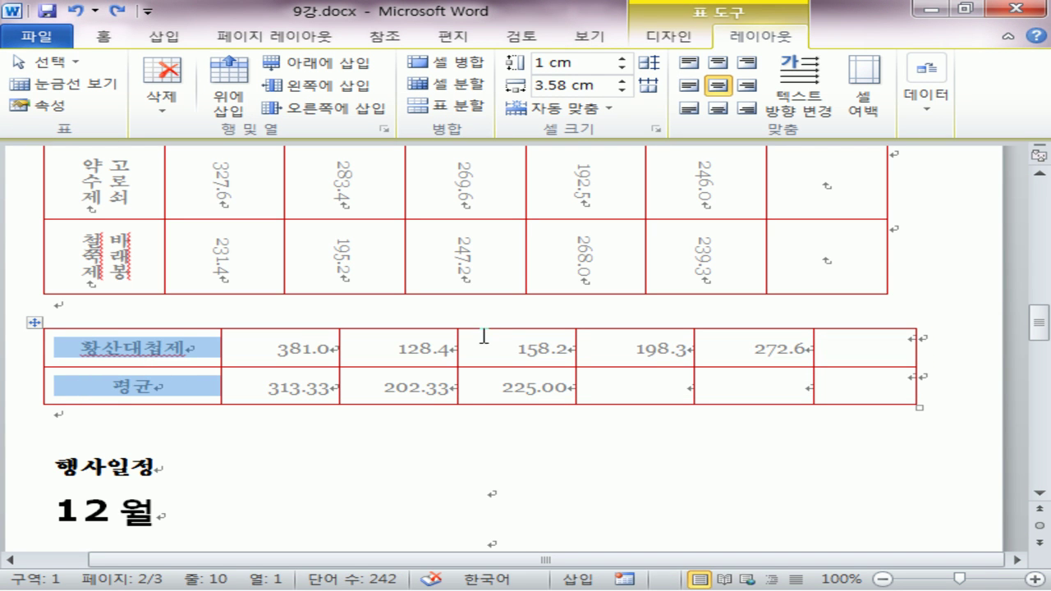
{"action": "left_click", "coordinate": [926, 90]}
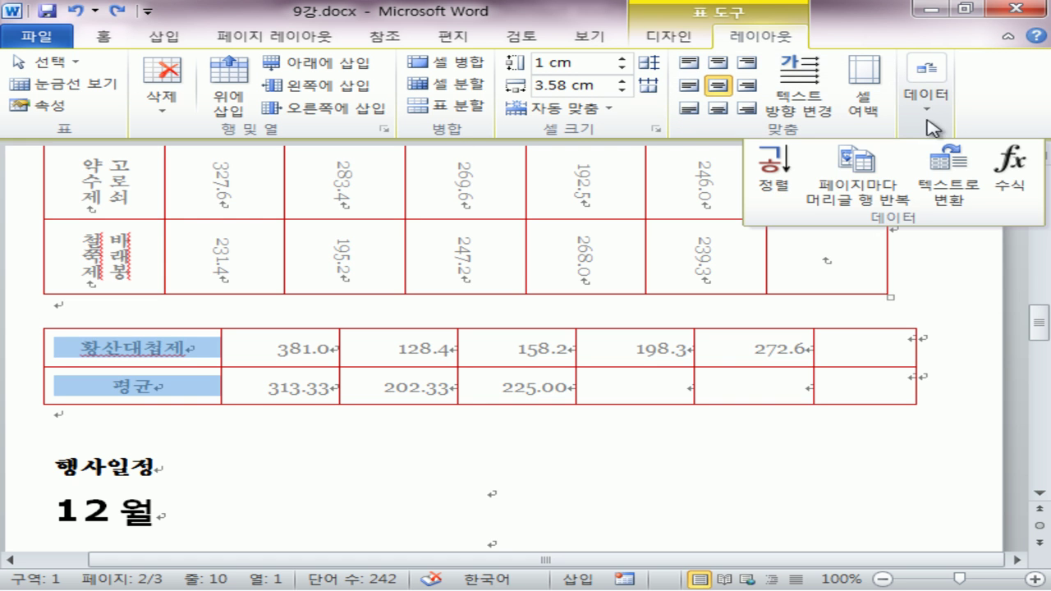
{"action": "left_click", "coordinate": [776, 177]}
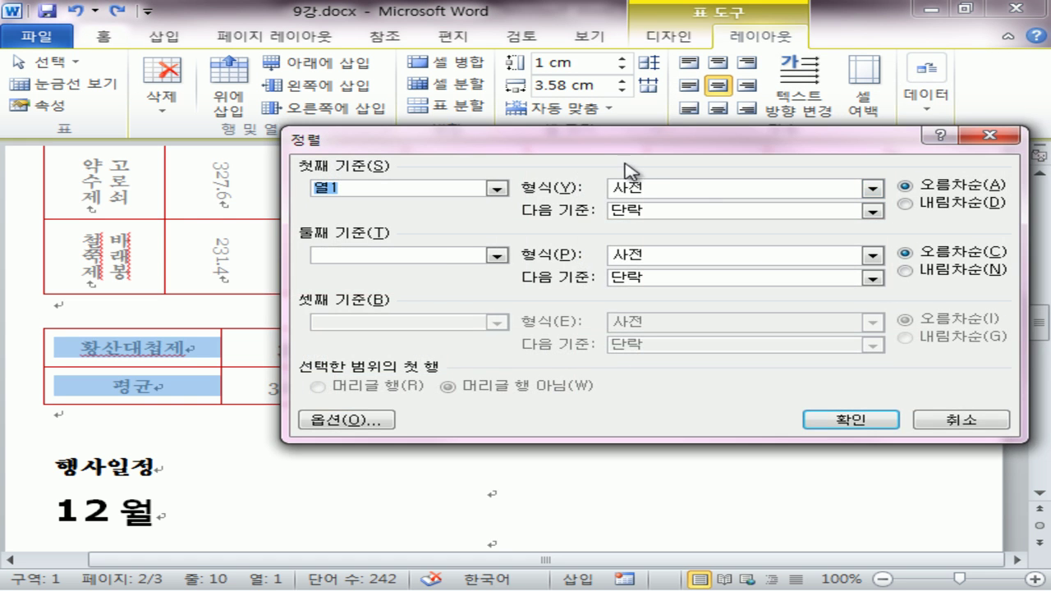
{"action": "left_click_drag", "start_coordinate": [604, 156], "coordinate": [663, 26]}
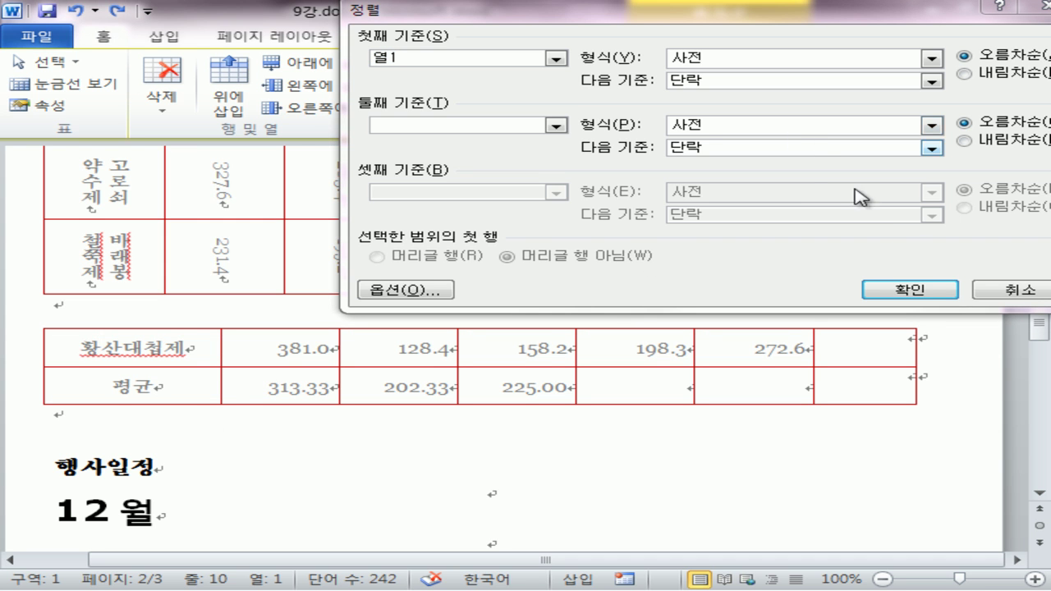
{"action": "left_click", "coordinate": [914, 288]}
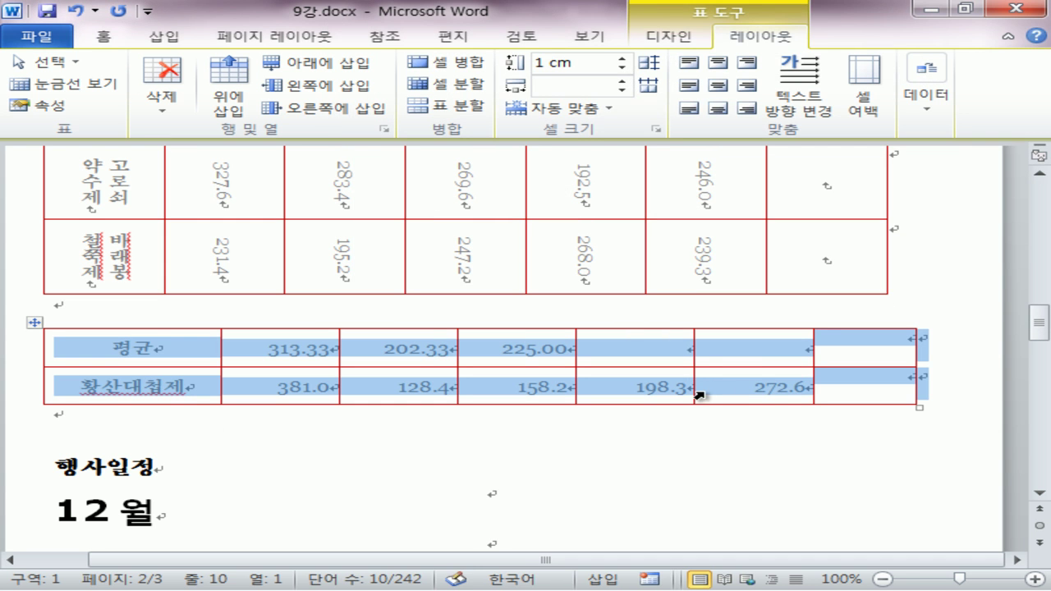
{"action": "left_click", "coordinate": [589, 445]}
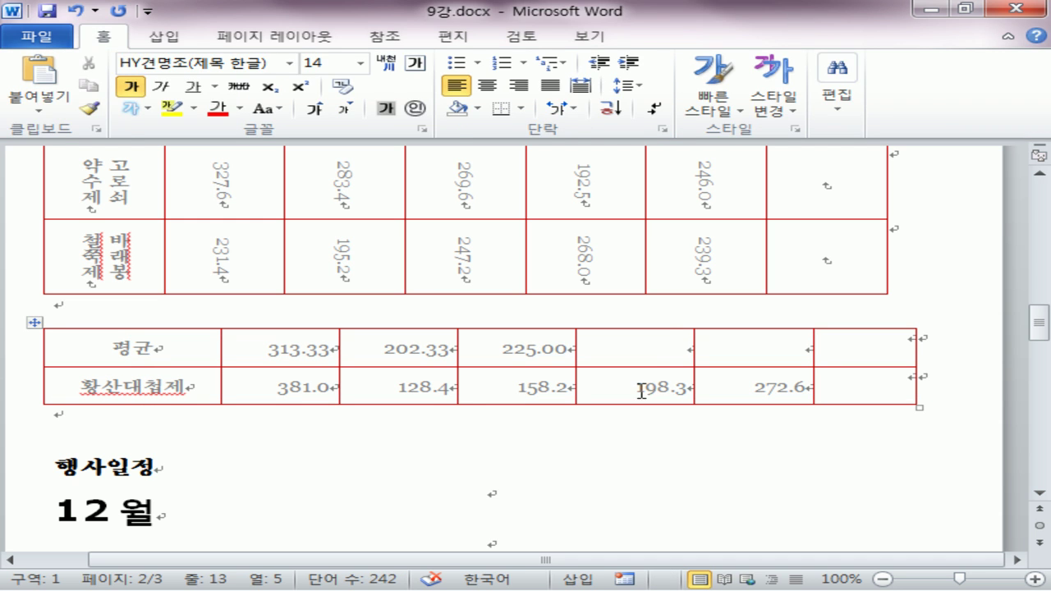
Convert the '평균' and '황산대첩제' table to text, using tabs as the separator.
{"action": "left_click", "coordinate": [670, 336]}
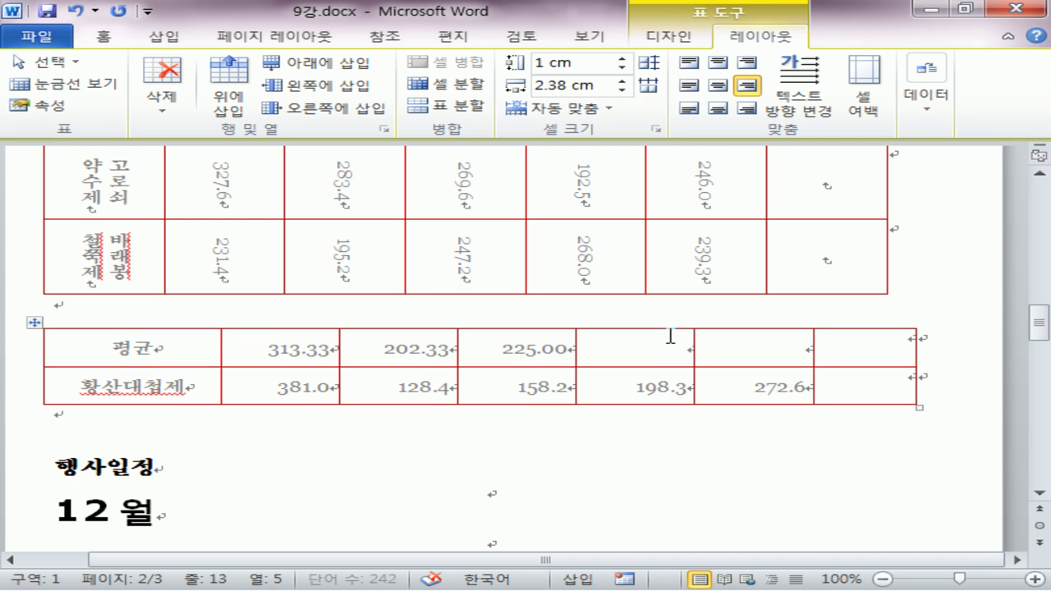
{"action": "left_click", "coordinate": [926, 94]}
{"action": "left_click", "coordinate": [946, 156]}
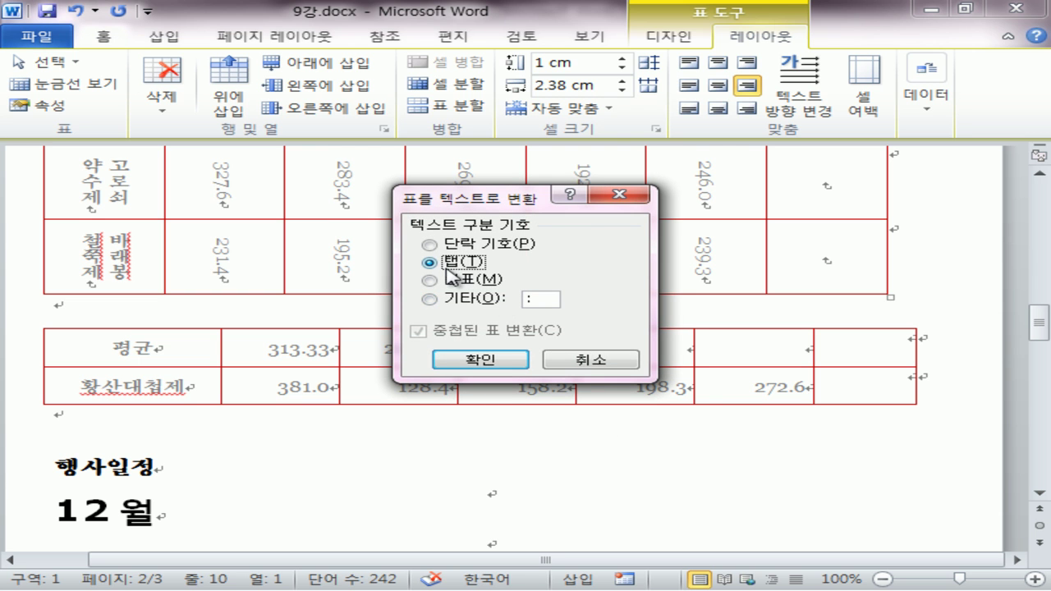
{"action": "left_click", "coordinate": [482, 360]}
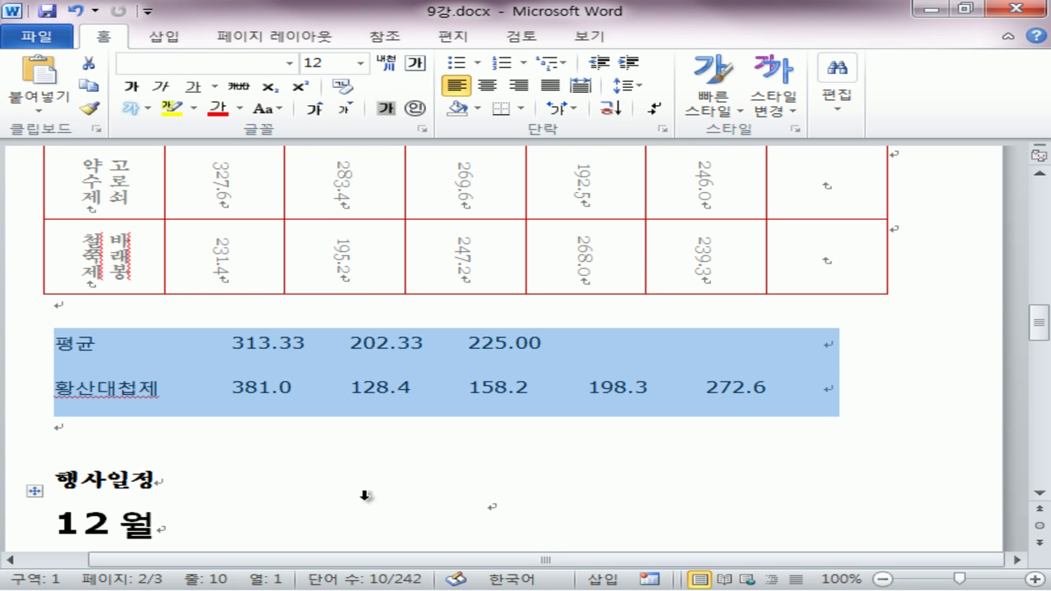
{"action": "left_click", "coordinate": [364, 496]}
{"action": "left_click", "coordinate": [351, 387]}
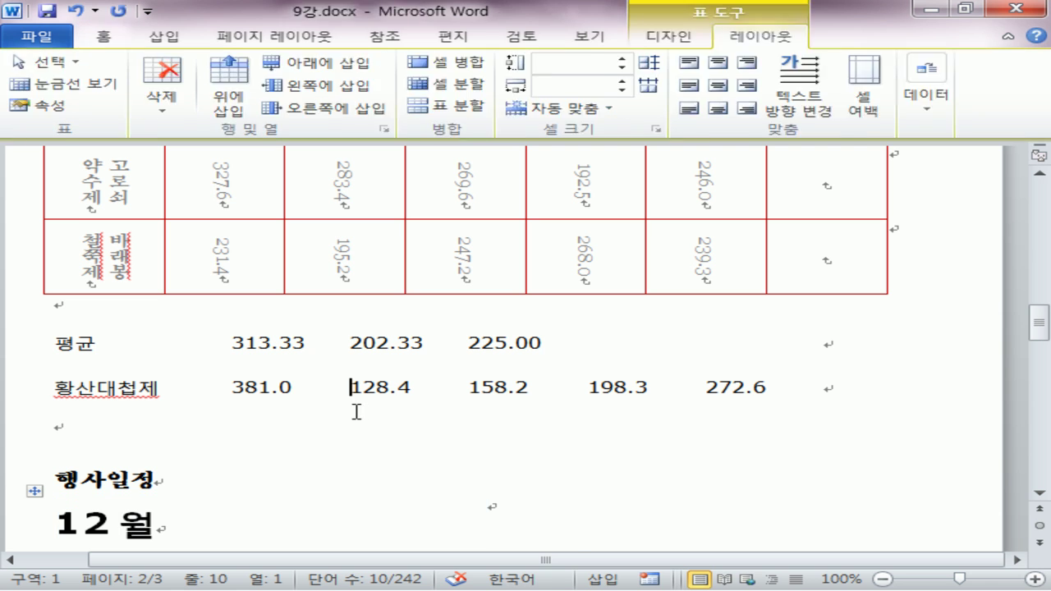
Turn the two tab-separated lines starting with '평균' and '황산대첩제' back into a table.
{"action": "left_click_drag", "start_coordinate": [803, 389], "coordinate": [47, 347]}
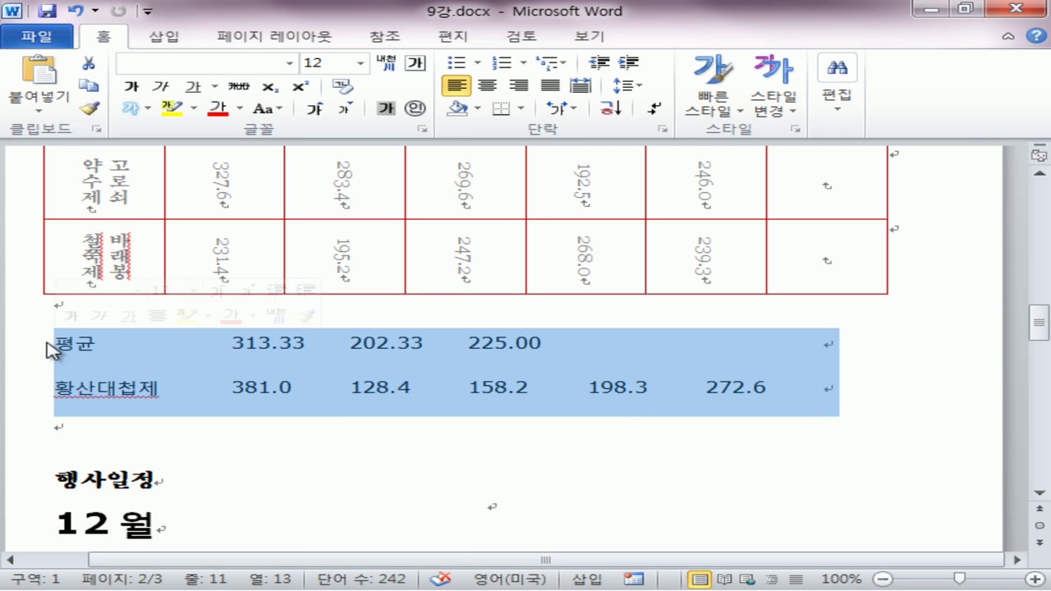
{"action": "left_click", "coordinate": [162, 36]}
{"action": "left_click", "coordinate": [101, 106]}
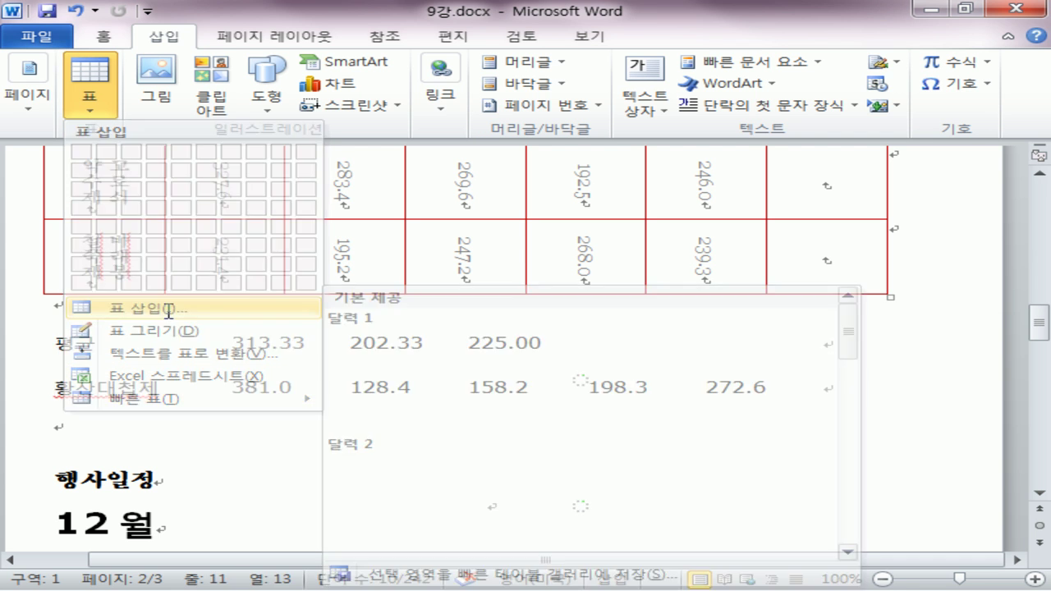
{"action": "left_click", "coordinate": [136, 309]}
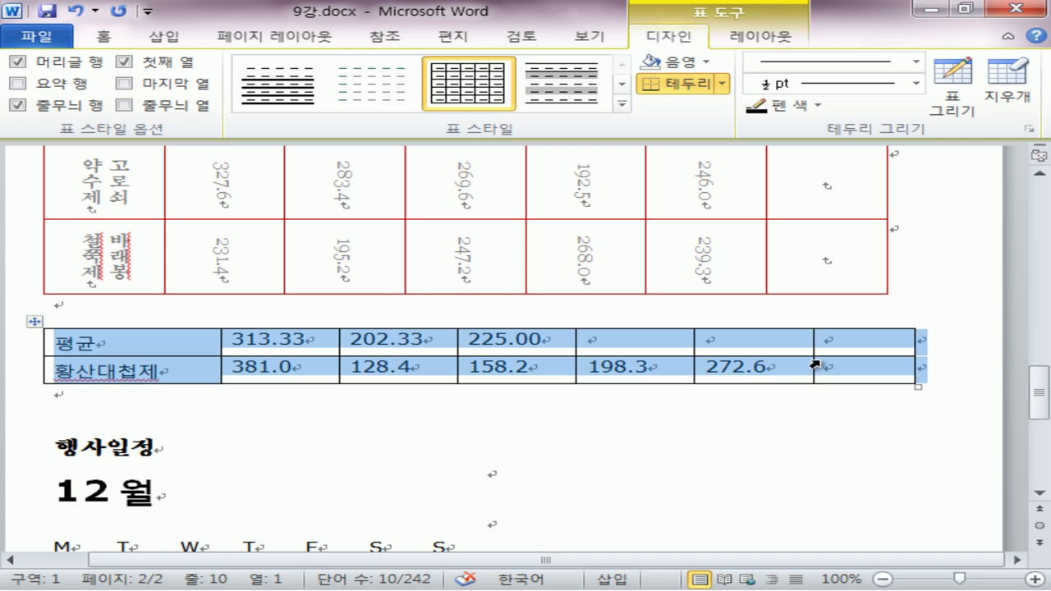
{"action": "left_click", "coordinate": [328, 393]}
{"action": "scroll", "coordinate": [664, 385], "scroll_direction": "down", "scroll_amount": 5}
{"action": "scroll", "coordinate": [666, 386], "scroll_direction": "up", "scroll_amount": 4}
{"action": "left_click", "coordinate": [705, 320]}
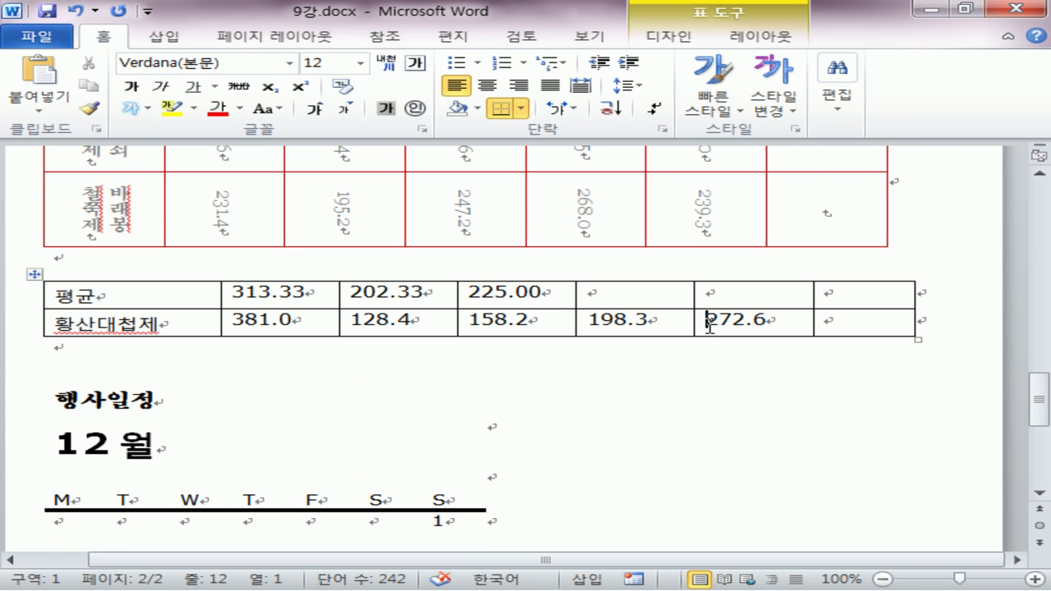
Insert a caption above the '평균' and '황산대첩제' table with the label '표' and the text '통계'.
{"action": "left_click", "coordinate": [170, 45]}
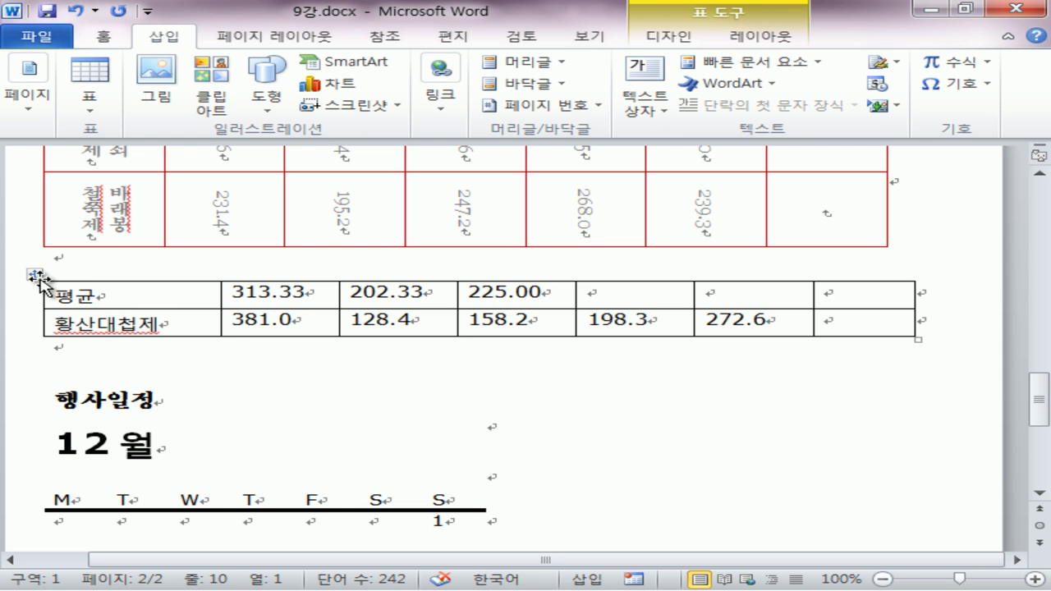
{"action": "left_click", "coordinate": [36, 277]}
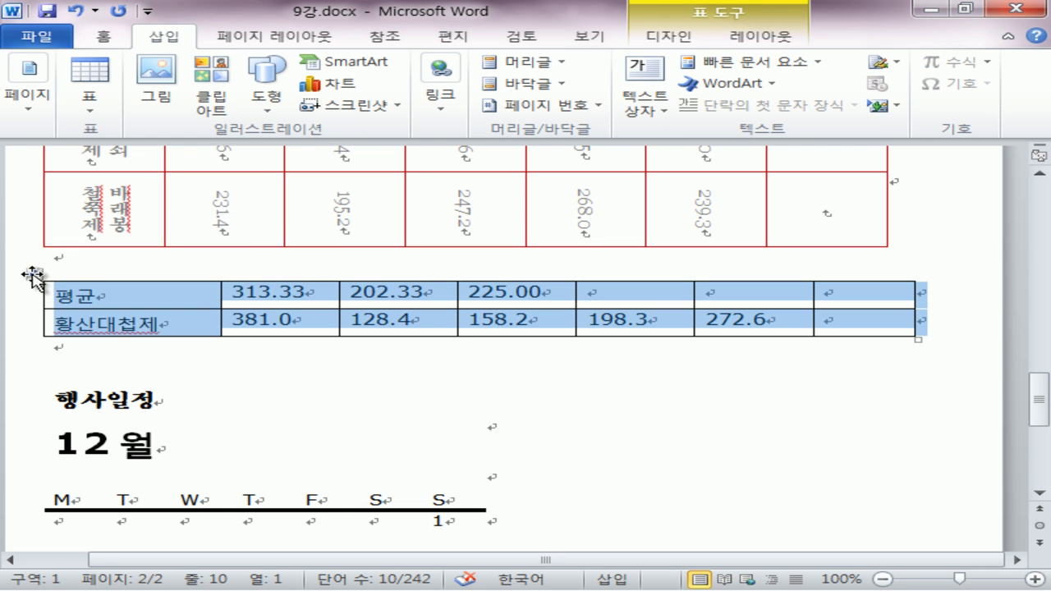
{"action": "right_click", "coordinate": [35, 278]}
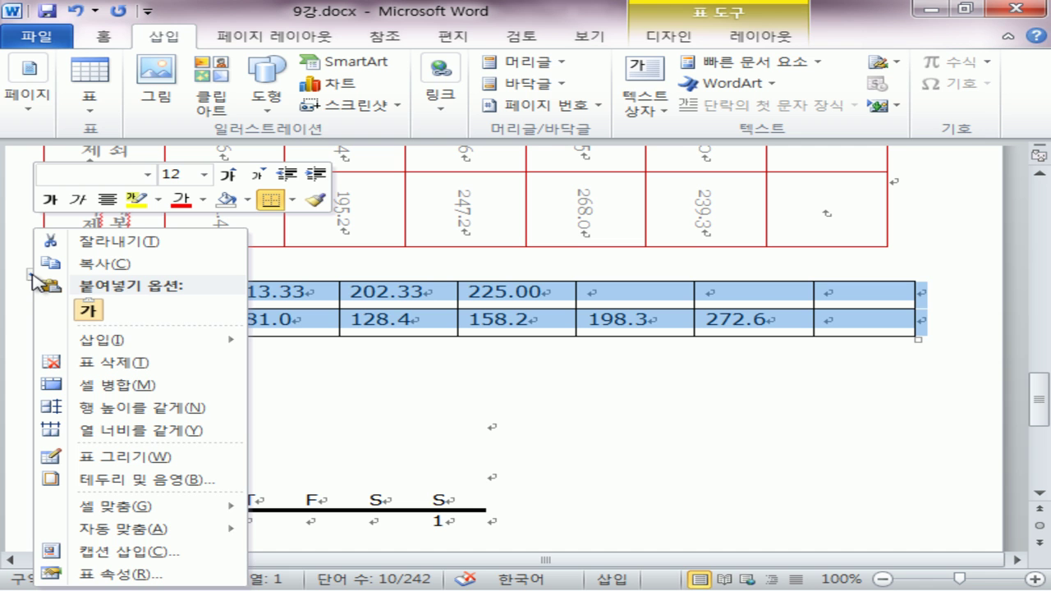
{"action": "left_click", "coordinate": [133, 552]}
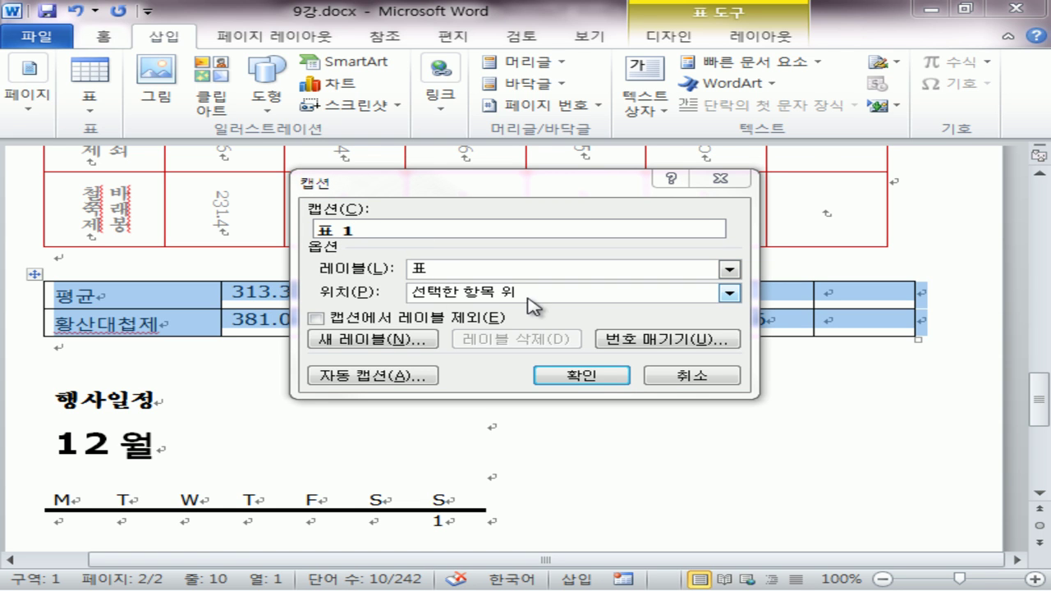
{"action": "left_click", "coordinate": [588, 374]}
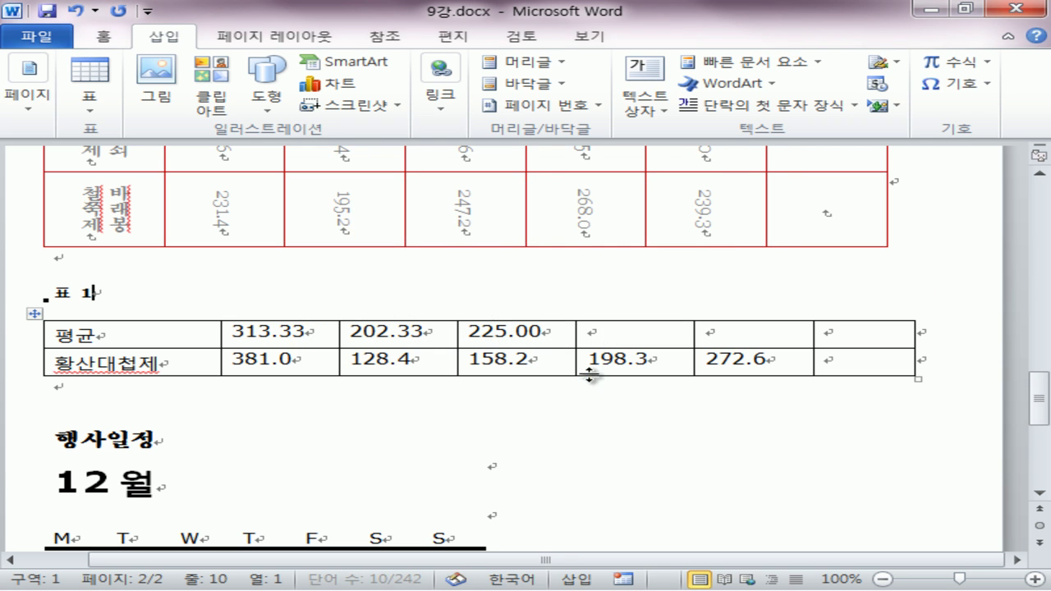
{"action": "type", "text": "ㅇ"}
{"action": "key", "text": "BackSpace"}
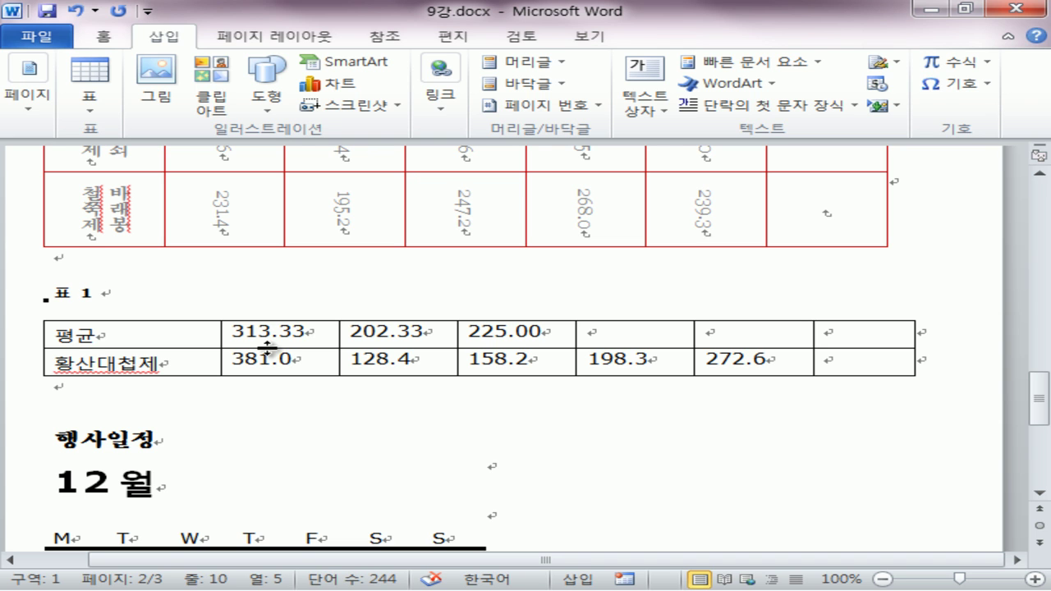
{"action": "type", "text": "통계"}
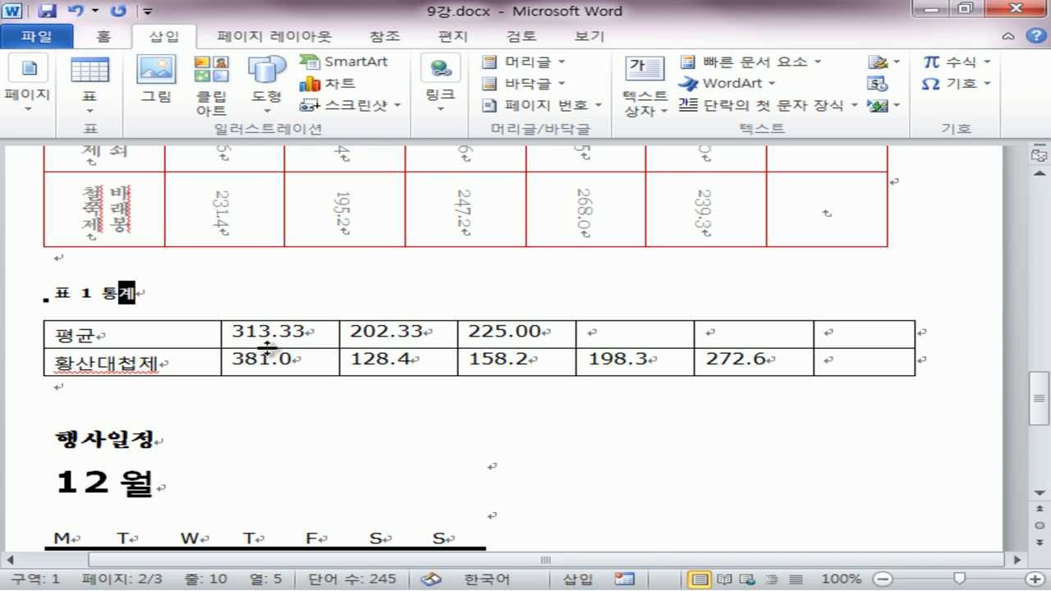
Right-align the '표 1 통계' caption above the table.
{"action": "left_click", "coordinate": [18, 300]}
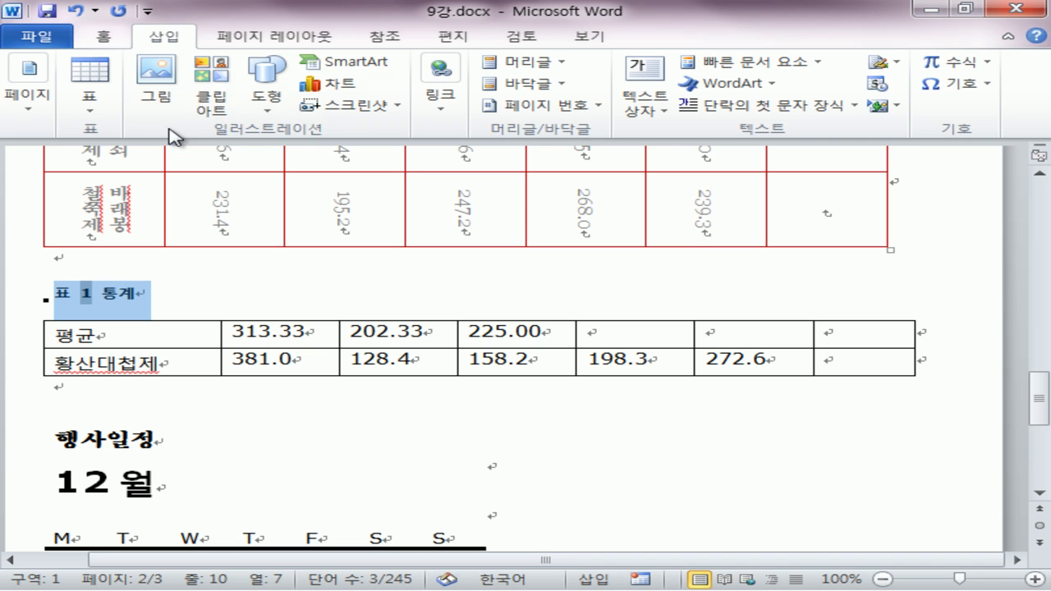
{"action": "left_click", "coordinate": [102, 37]}
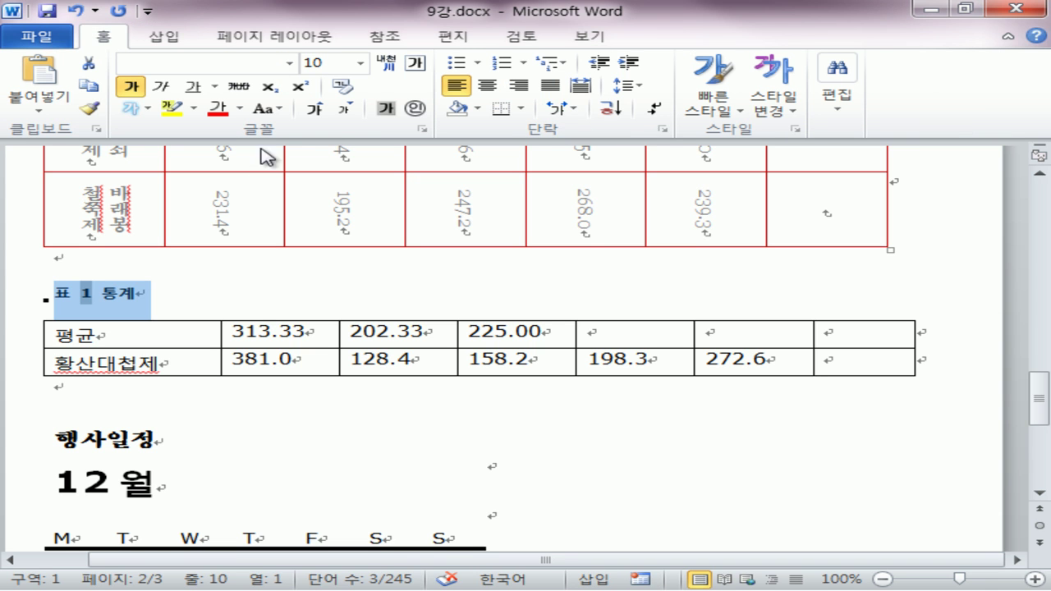
{"action": "left_click", "coordinate": [519, 87]}
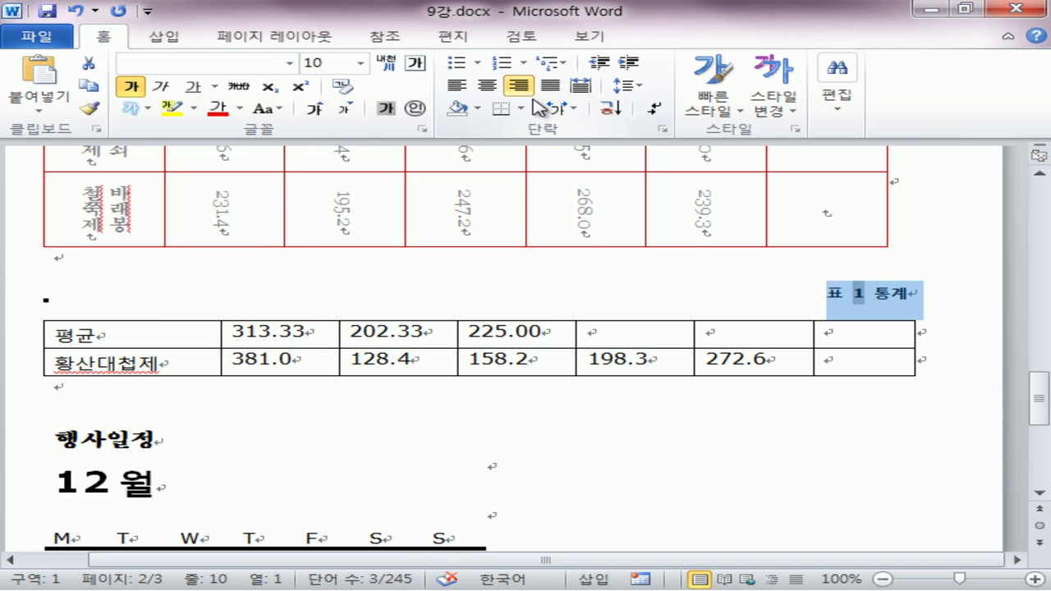
Set the caption paragraph's spacing after (단락 뒤) to 0 pt.
{"action": "left_click", "coordinate": [662, 129]}
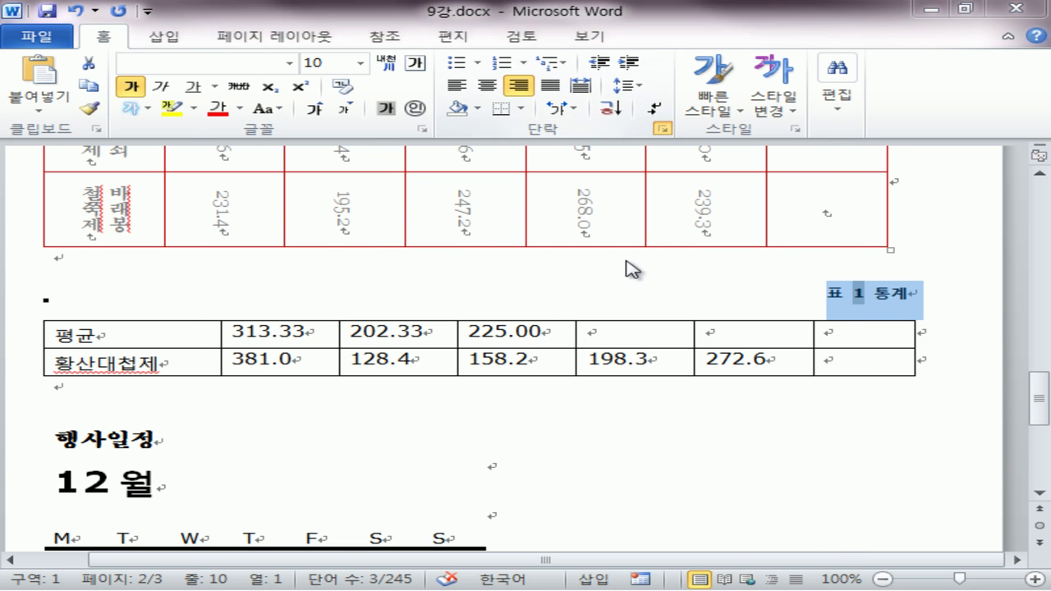
{"action": "left_click", "coordinate": [442, 317]}
{"action": "left_click", "coordinate": [442, 317]}
{"action": "left_click", "coordinate": [643, 536]}
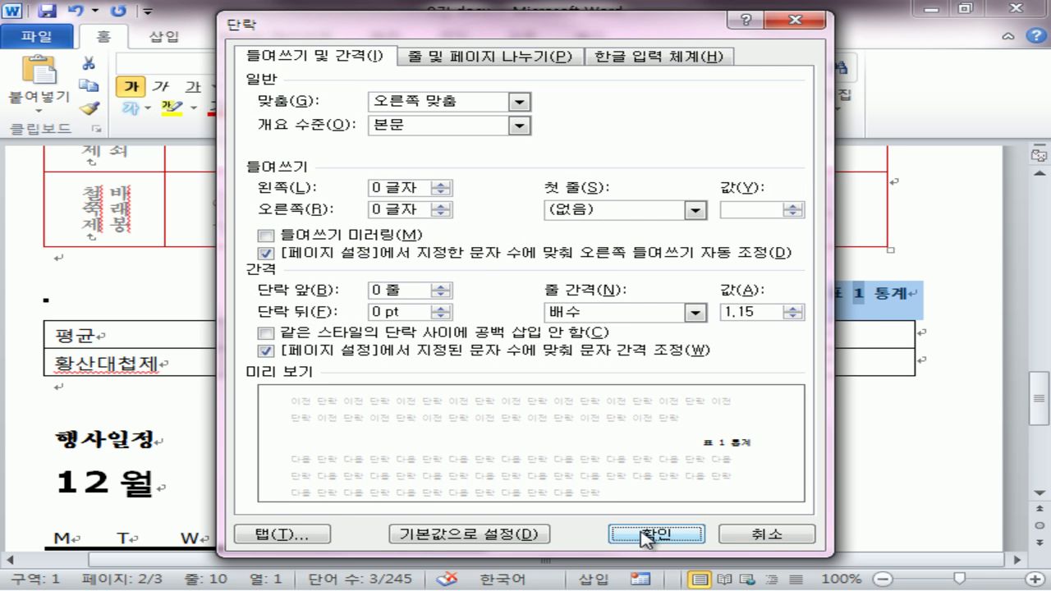
{"action": "left_click", "coordinate": [936, 465]}
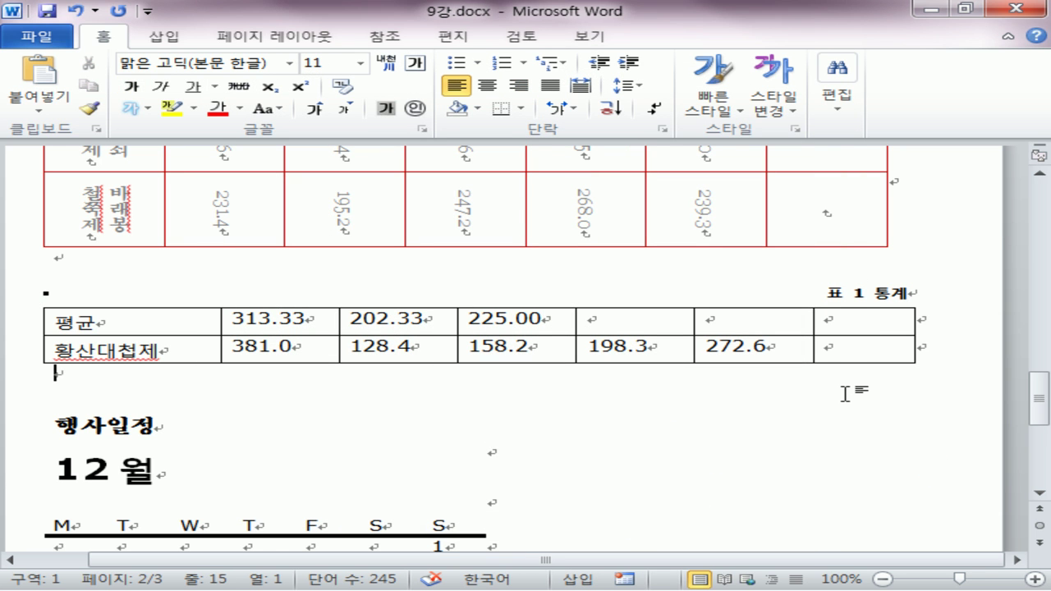
{"action": "mouse_move", "coordinate": [911, 310]}
{"action": "left_mouse_down"}
{"action": "mouse_move", "coordinate": [825, 312]}
{"action": "mouse_move", "coordinate": [959, 279]}
{"action": "mouse_move", "coordinate": [832, 335]}
{"action": "left_mouse_up"}
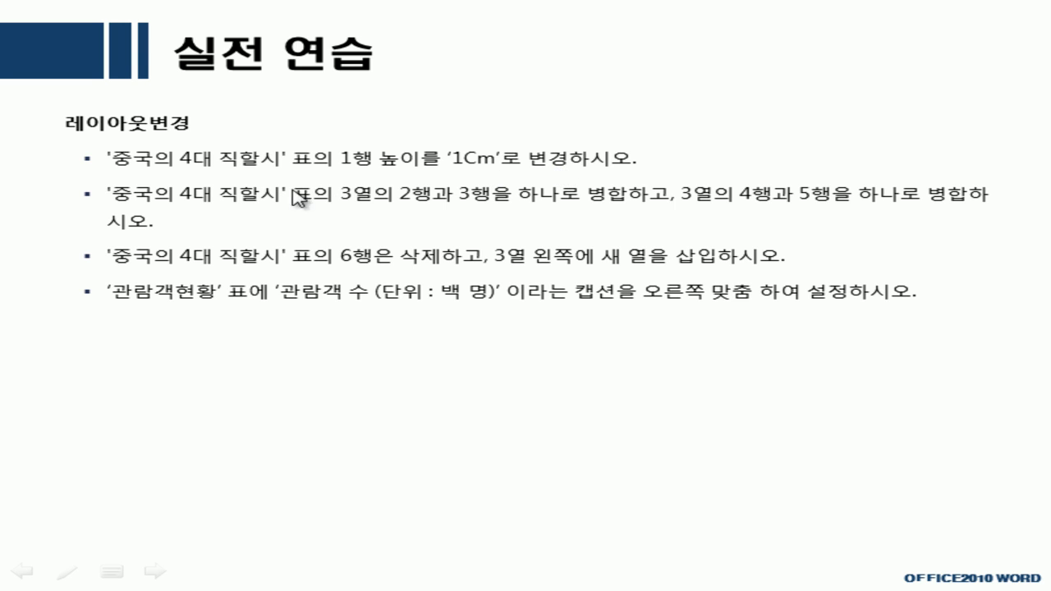
{"action": "key", "text": "ctrl+p"}
{"action": "left_click_drag", "start_coordinate": [329, 207], "coordinate": [523, 206]}
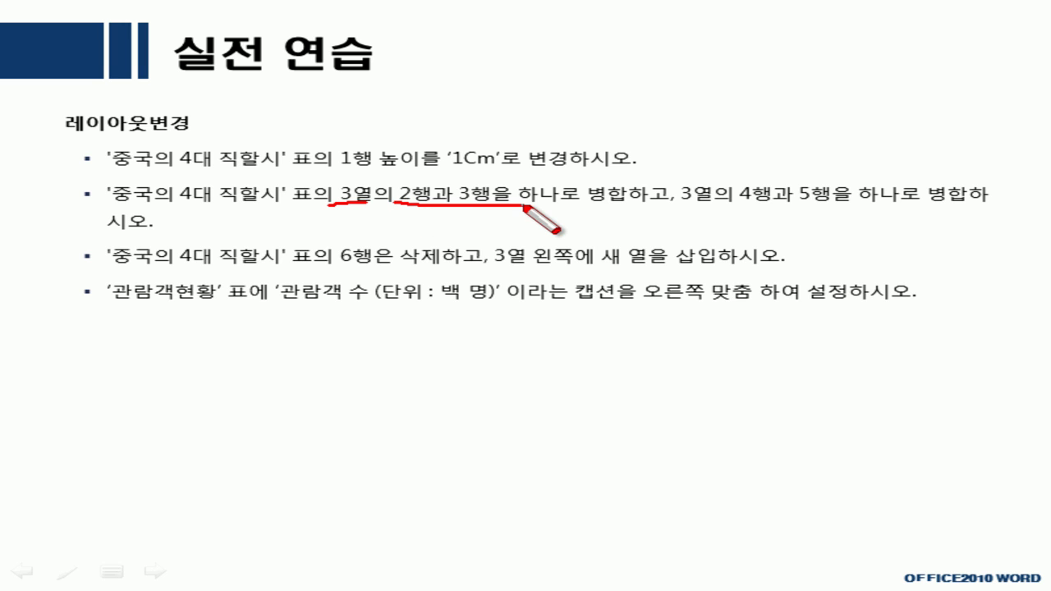
{"action": "left_click_drag", "start_coordinate": [689, 208], "coordinate": [826, 207]}
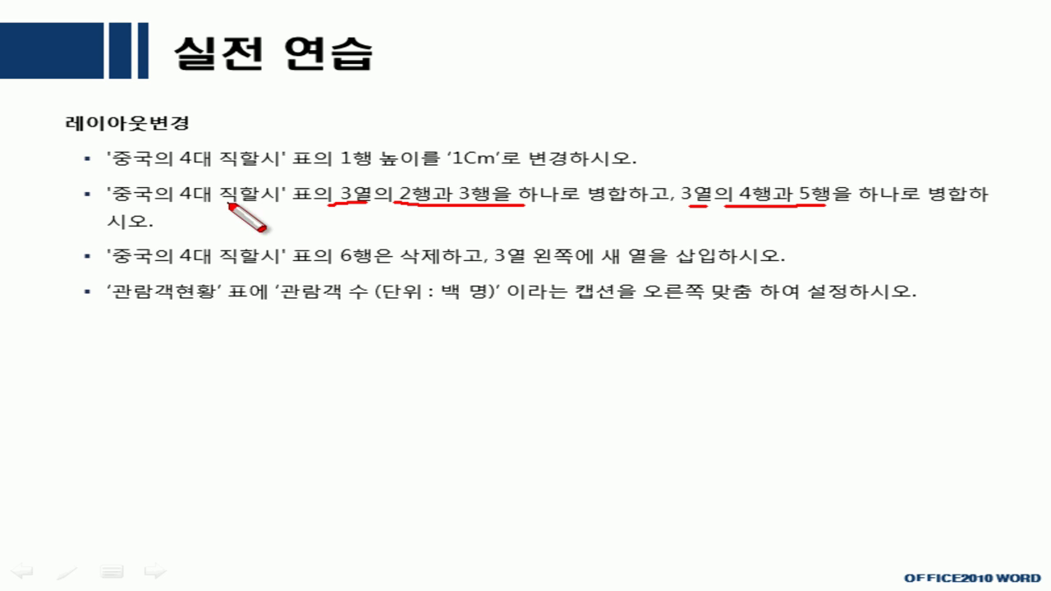
{"action": "key", "text": "e"}
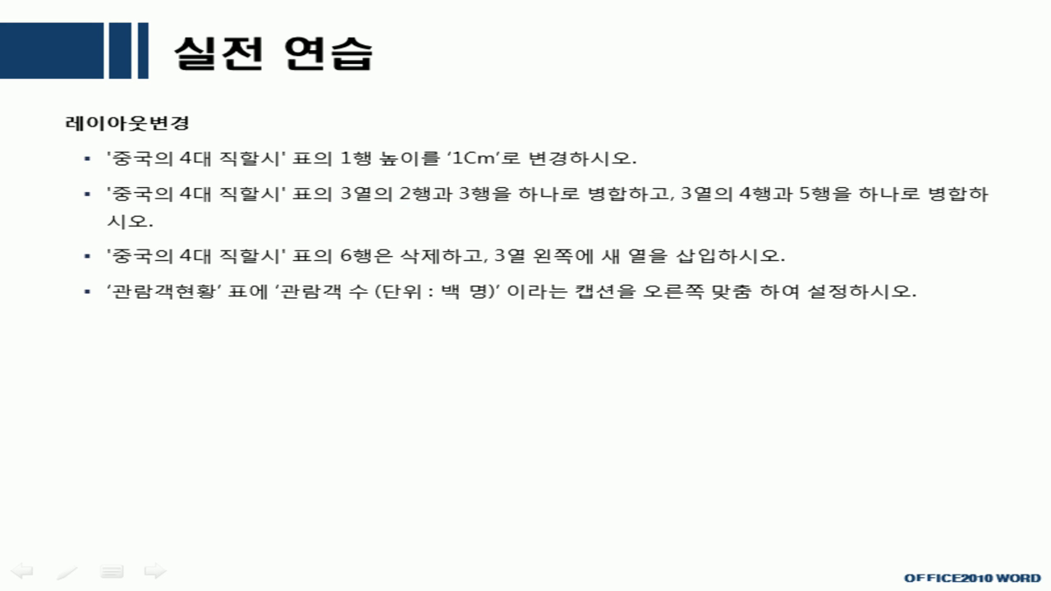
Switch to 9강.docx in Word and set the first row's height in the '중국의 4대 직할시' table to 1 cm.
{"action": "key", "text": "alt+Tab"}
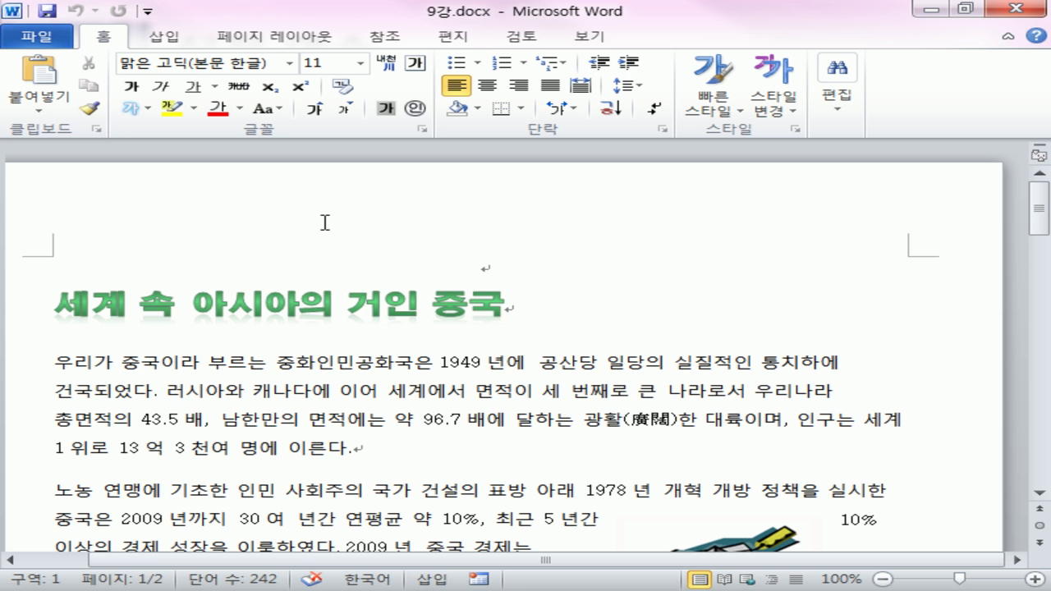
{"action": "scroll", "coordinate": [693, 359], "scroll_direction": "down", "scroll_amount": 6}
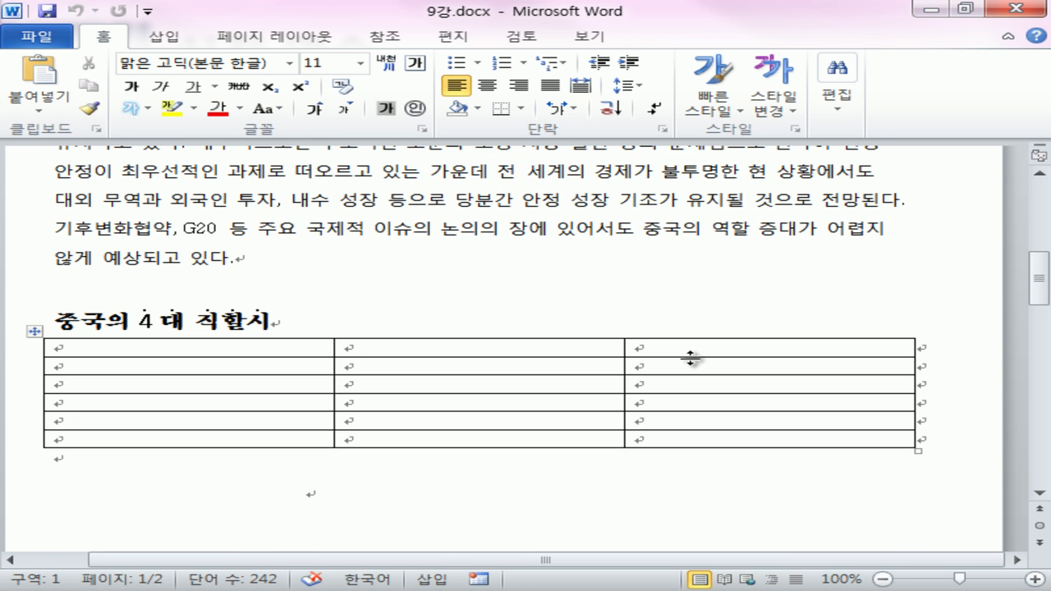
{"action": "left_click_drag", "start_coordinate": [238, 347], "coordinate": [816, 343]}
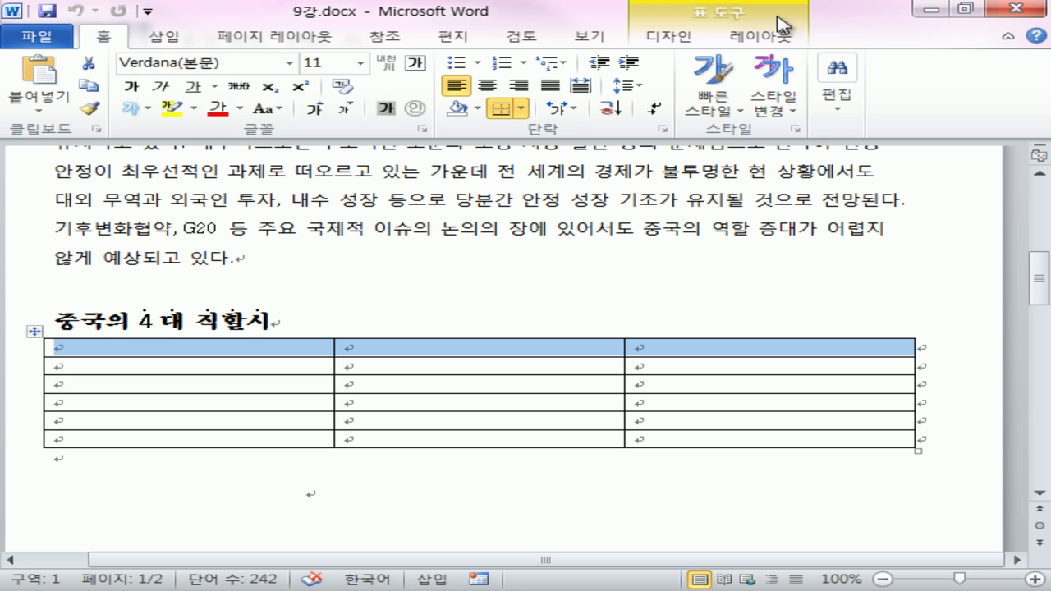
{"action": "left_click", "coordinate": [776, 37]}
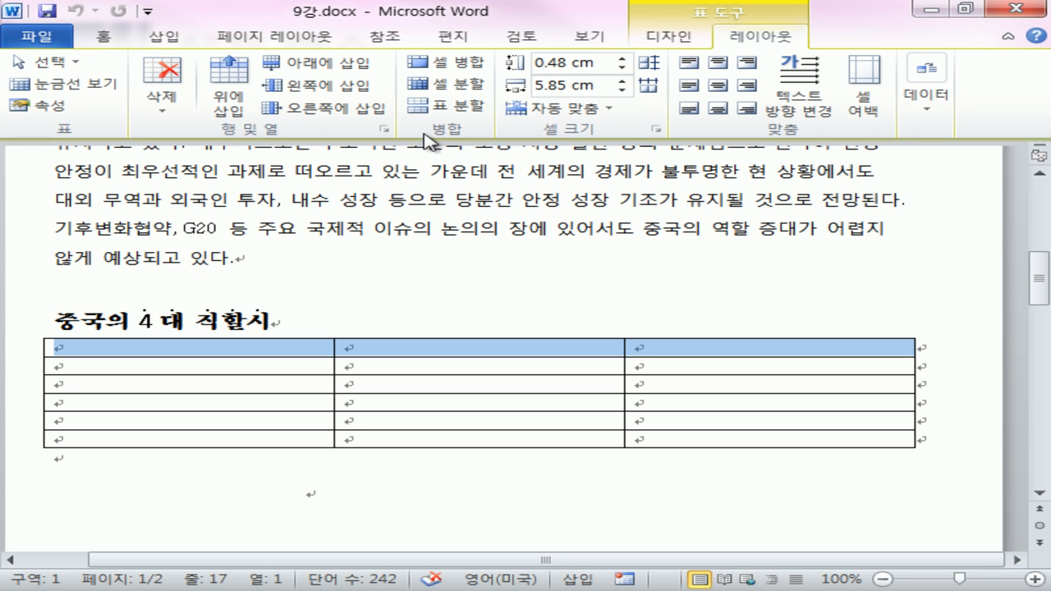
{"action": "left_click", "coordinate": [585, 65]}
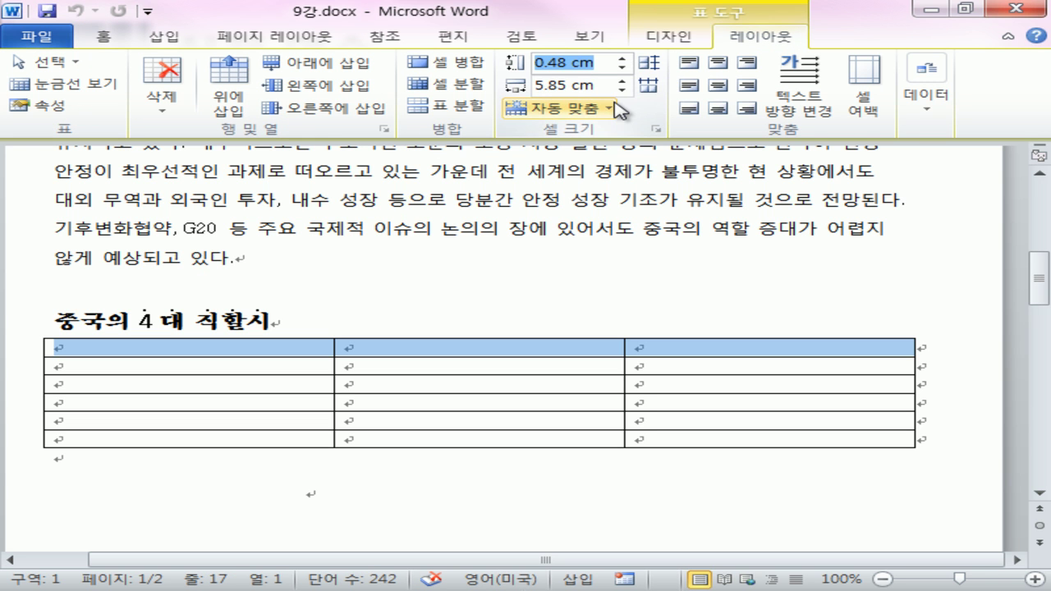
{"action": "type", "text": "1"}
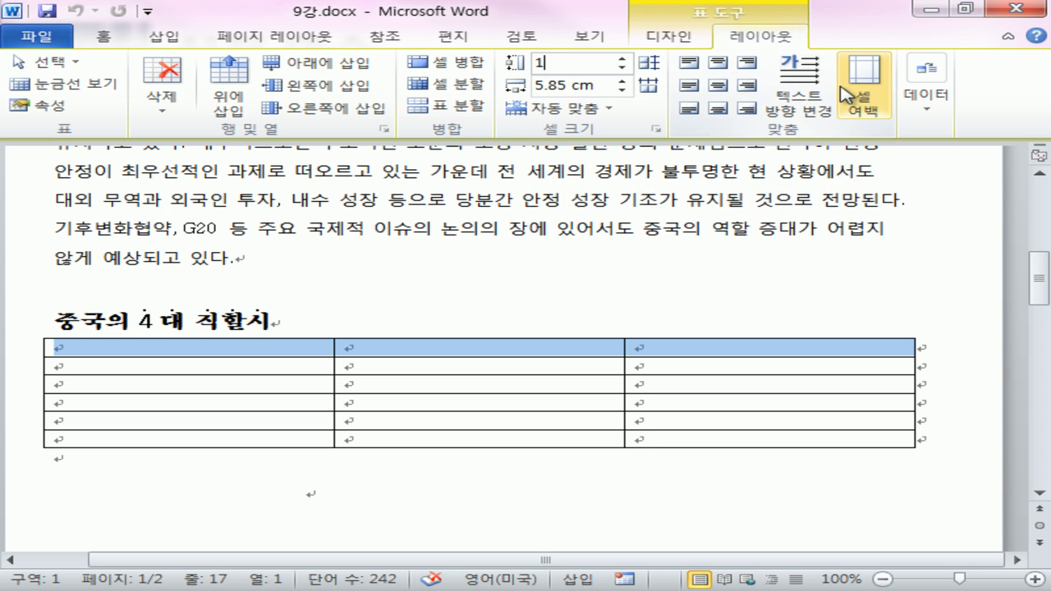
{"action": "key", "text": "Return"}
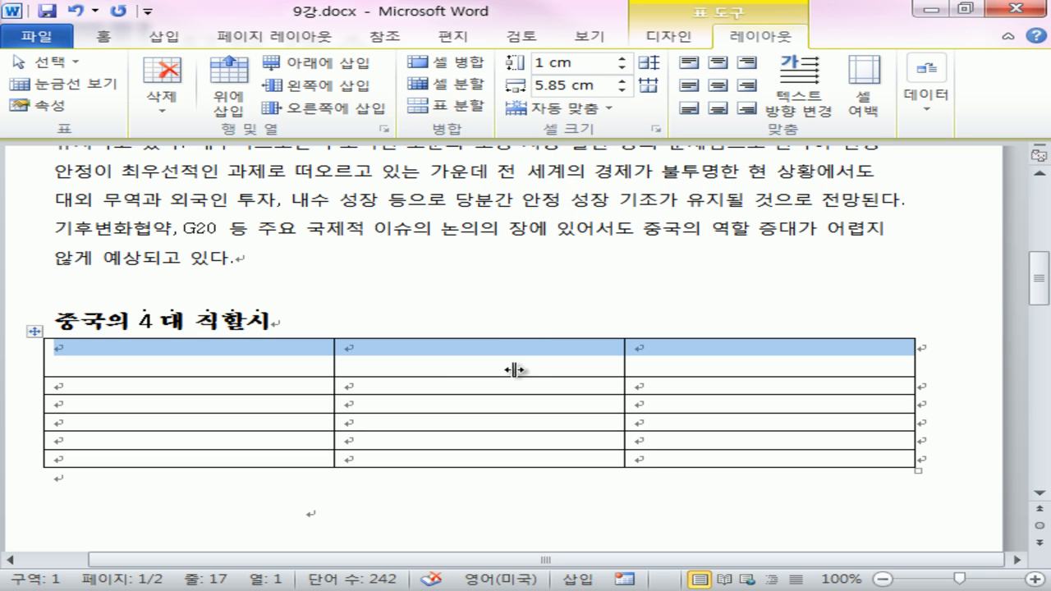
In the third column of the '중국의 4대 직할시' table, merge rows 2 and 3 into one cell and rows 4 and 5 into another.
{"action": "left_click_drag", "start_coordinate": [736, 363], "coordinate": [802, 465]}
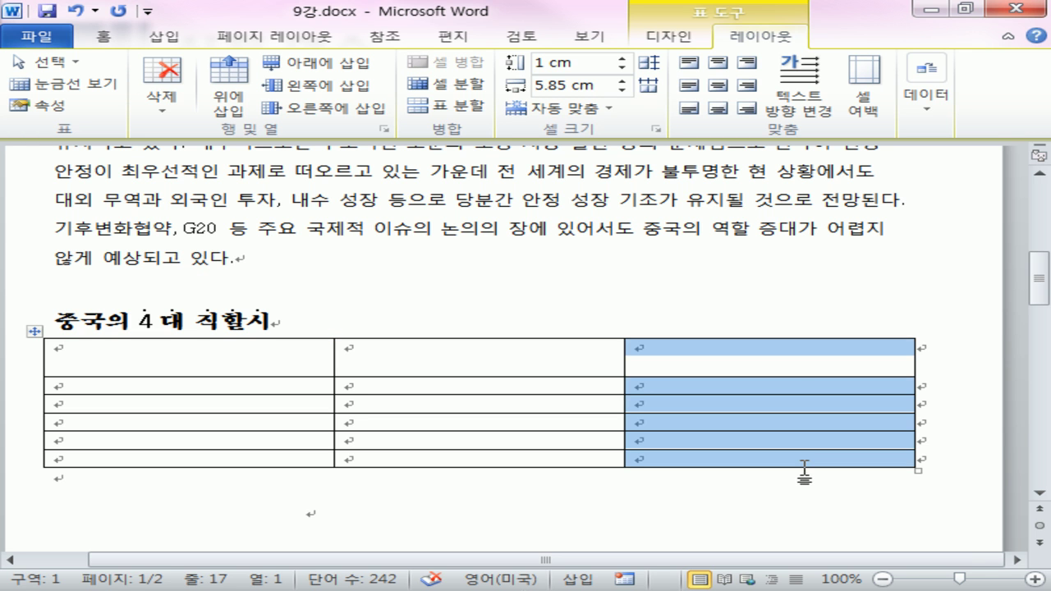
{"action": "left_click", "coordinate": [713, 392]}
{"action": "left_click_drag", "start_coordinate": [740, 386], "coordinate": [769, 403]}
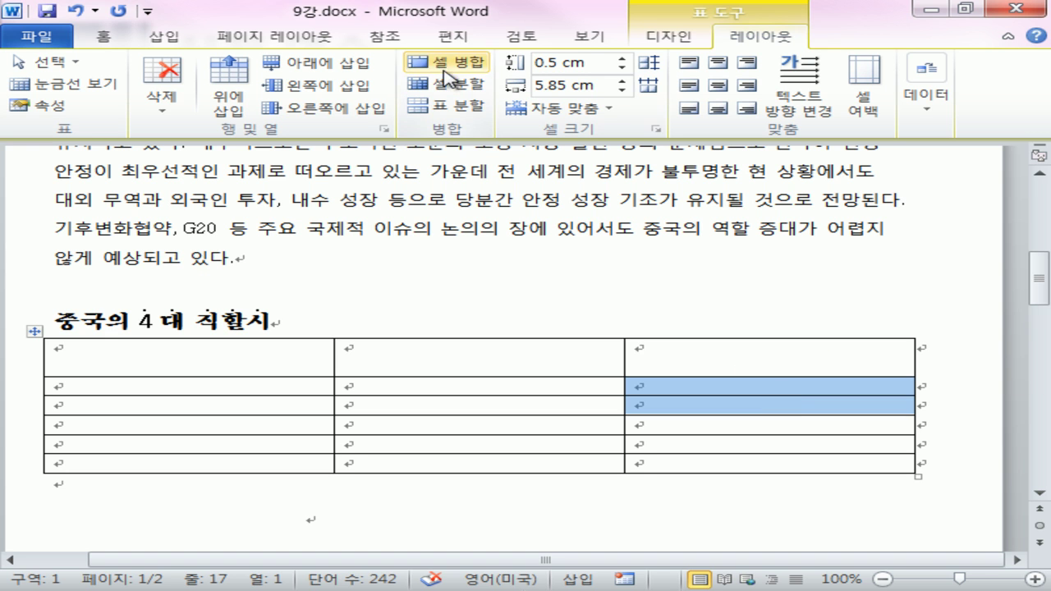
{"action": "left_click", "coordinate": [445, 62]}
{"action": "left_click", "coordinate": [725, 430]}
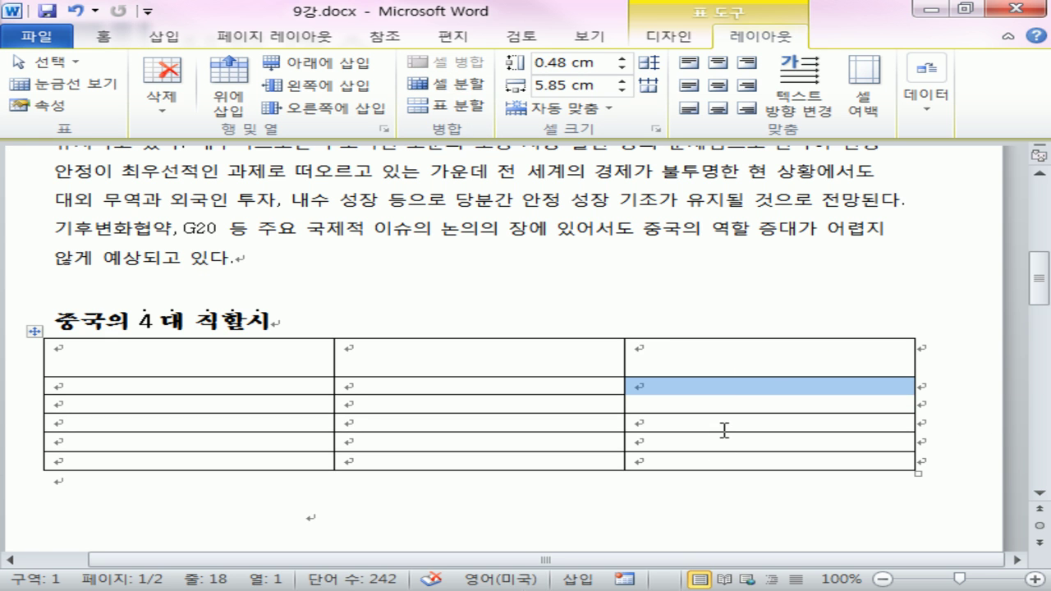
{"action": "left_click_drag", "start_coordinate": [726, 431], "coordinate": [728, 438]}
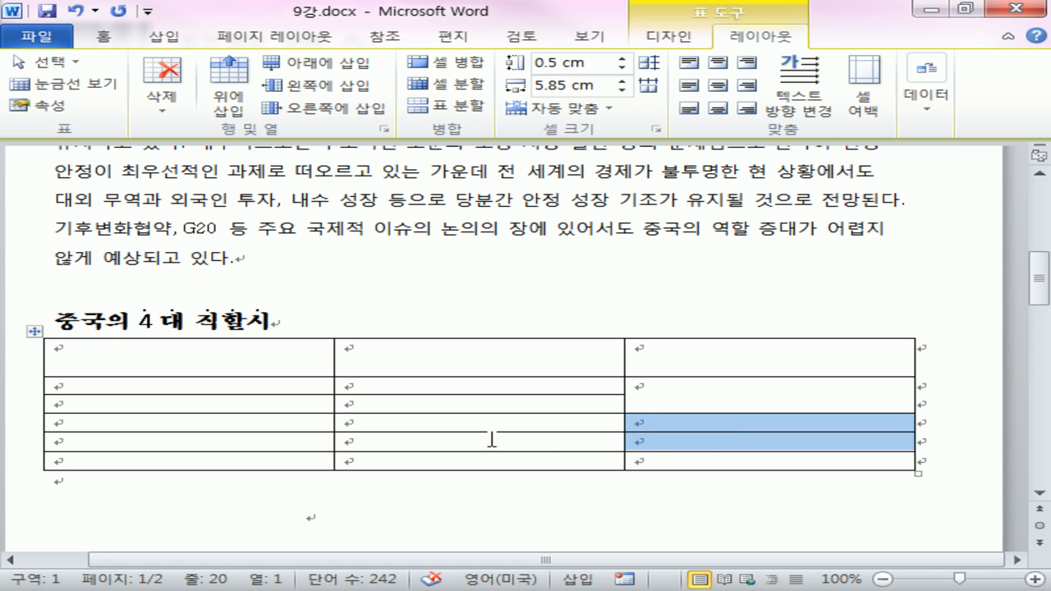
{"action": "left_click", "coordinate": [447, 64]}
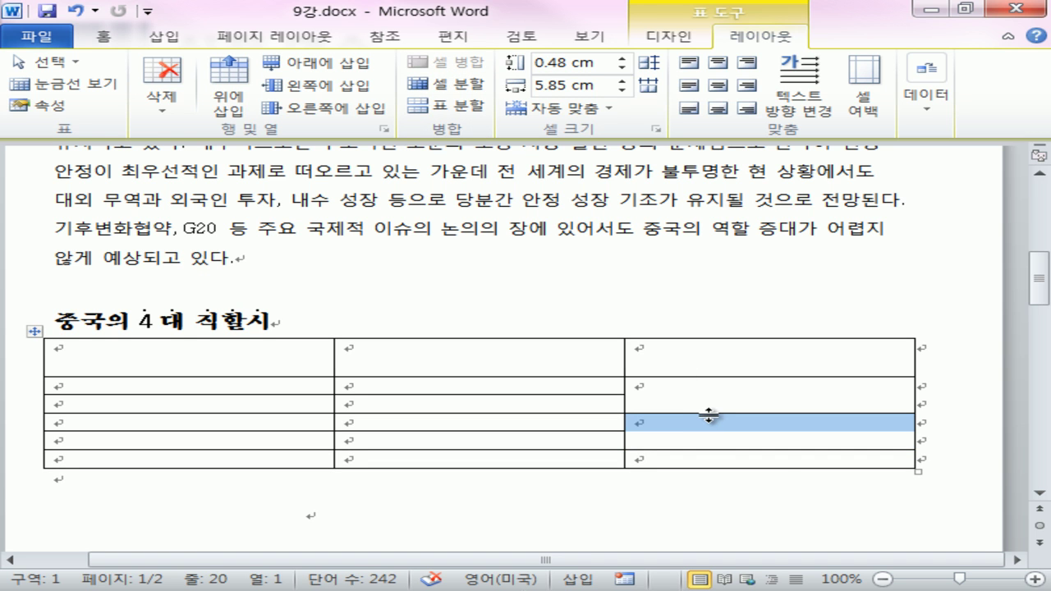
Delete the sixth row of the '중국의 4대 직할시' table and insert a new column to the right of the third column.
{"action": "left_click_drag", "start_coordinate": [775, 458], "coordinate": [234, 461]}
{"action": "left_click", "coordinate": [161, 92]}
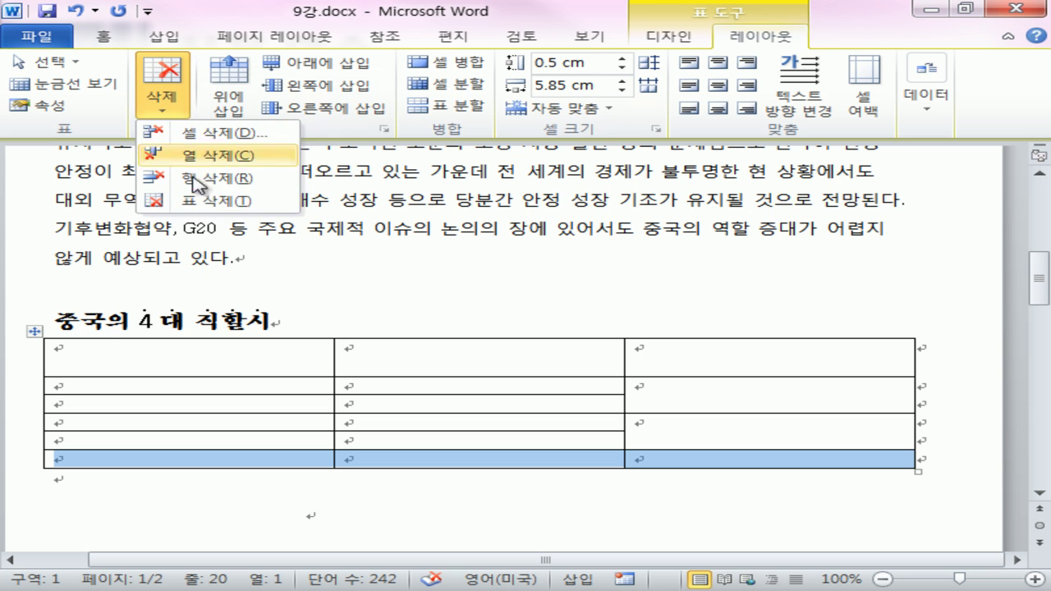
{"action": "left_click", "coordinate": [202, 181]}
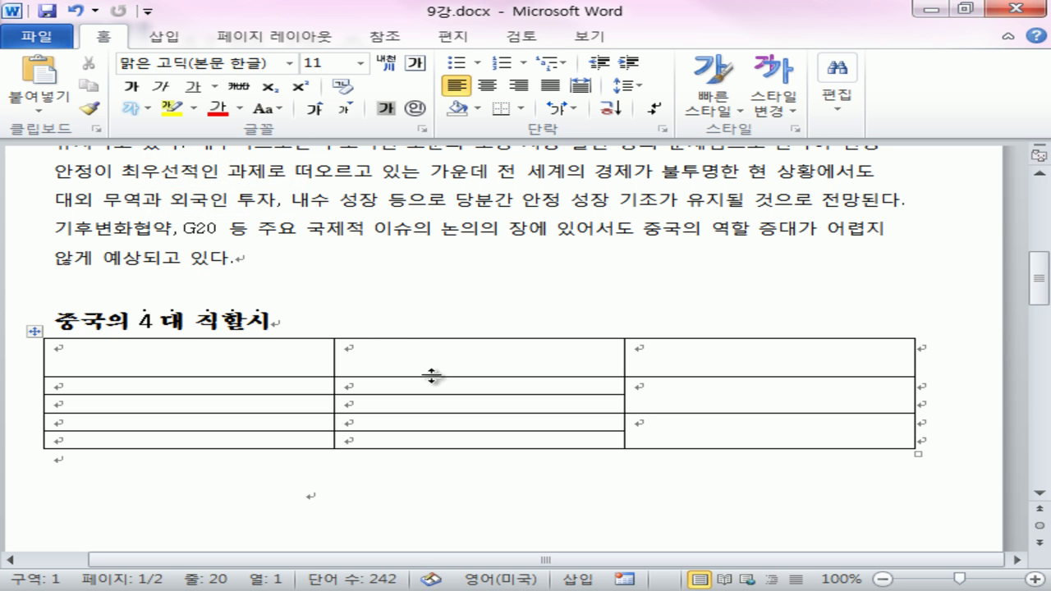
{"action": "left_click", "coordinate": [789, 348]}
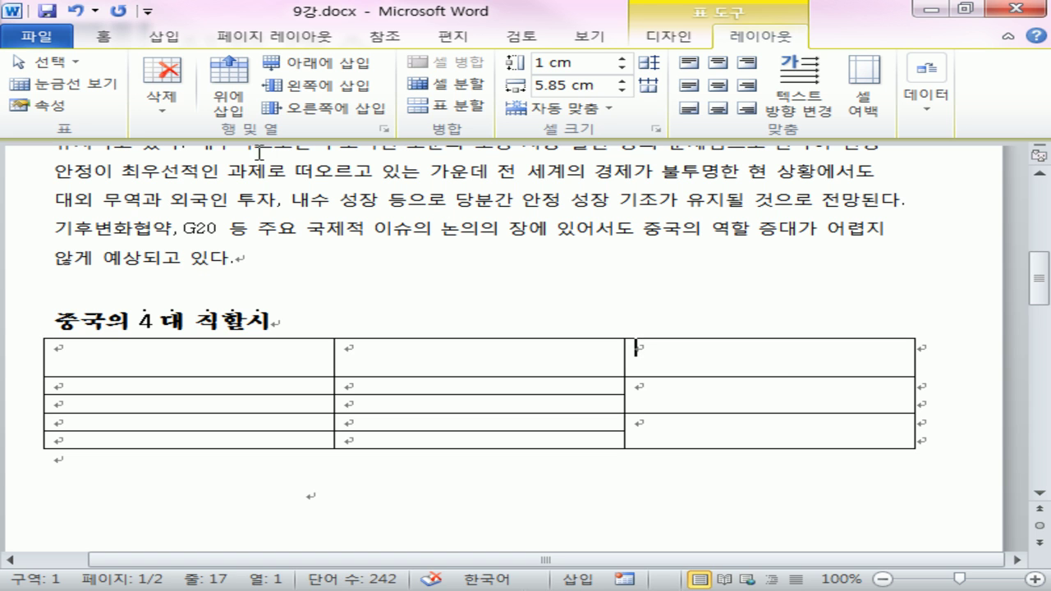
{"action": "left_click", "coordinate": [289, 113]}
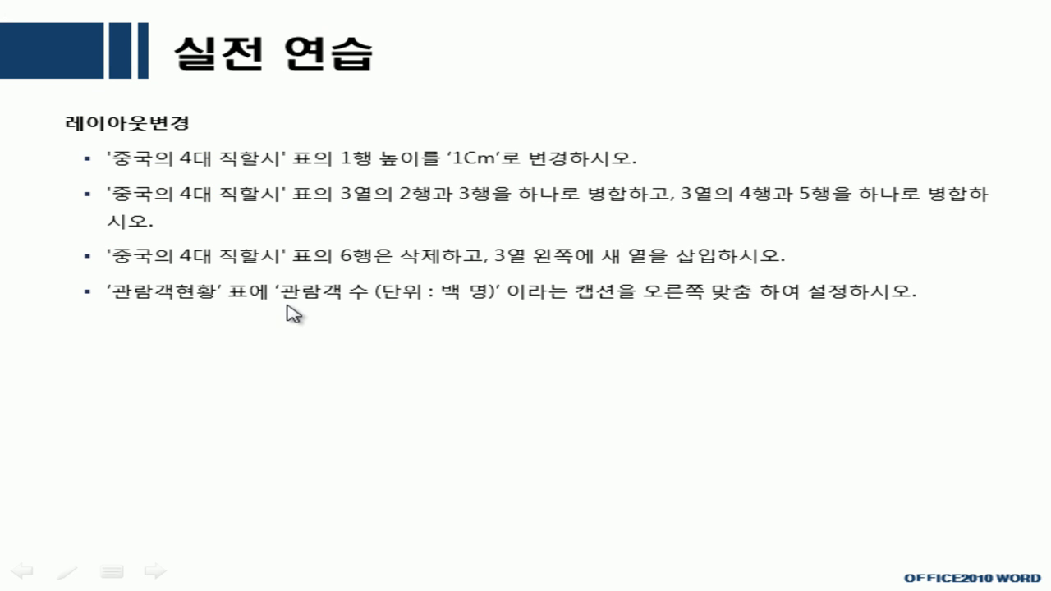
{"action": "key", "text": "ctrl+p"}
{"action": "mouse_move", "coordinate": [526, 310]}
{"action": "left_mouse_down"}
{"action": "mouse_move", "coordinate": [383, 318]}
{"action": "mouse_move", "coordinate": [448, 261]}
{"action": "mouse_move", "coordinate": [496, 289]}
{"action": "left_mouse_up"}
{"action": "left_click_drag", "start_coordinate": [599, 298], "coordinate": [786, 298]}
{"action": "left_click_drag", "start_coordinate": [902, 301], "coordinate": [938, 300]}
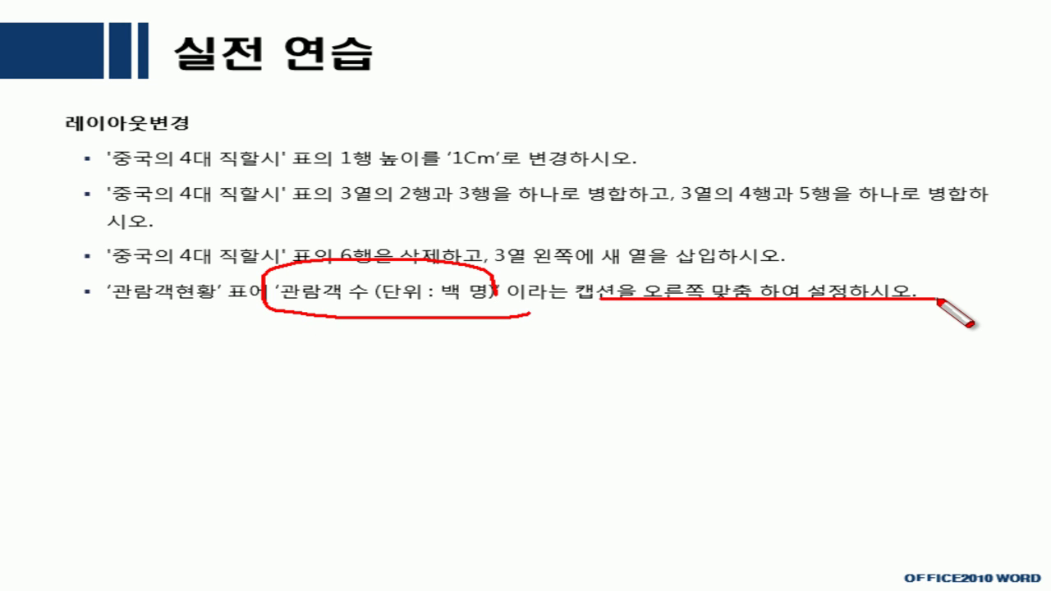
{"action": "key", "text": "Escape"}
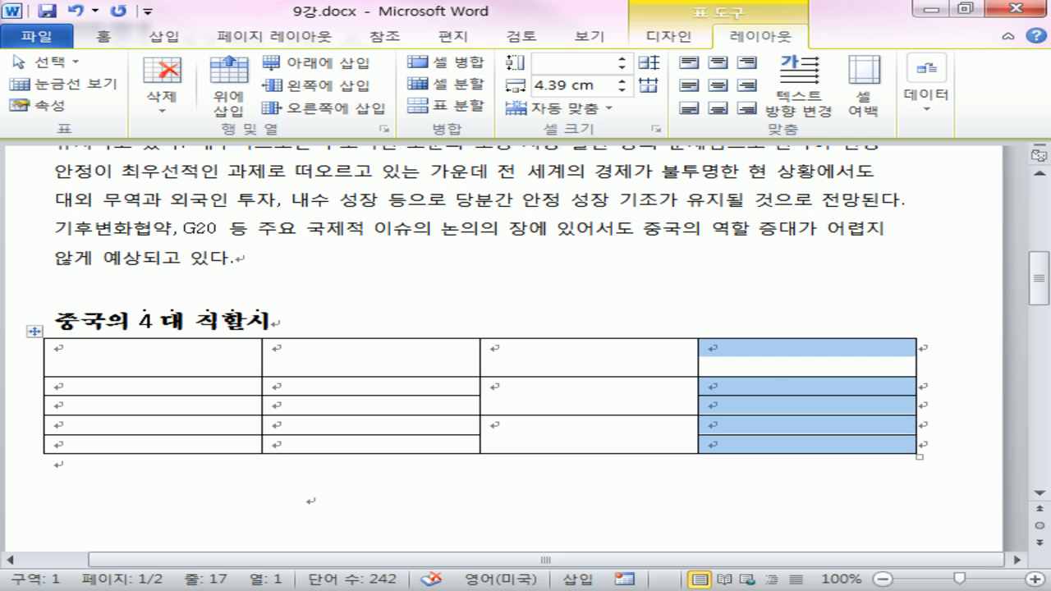
Insert a caption with the label '표' above the '관람객현황' table.
{"action": "left_click", "coordinate": [445, 437]}
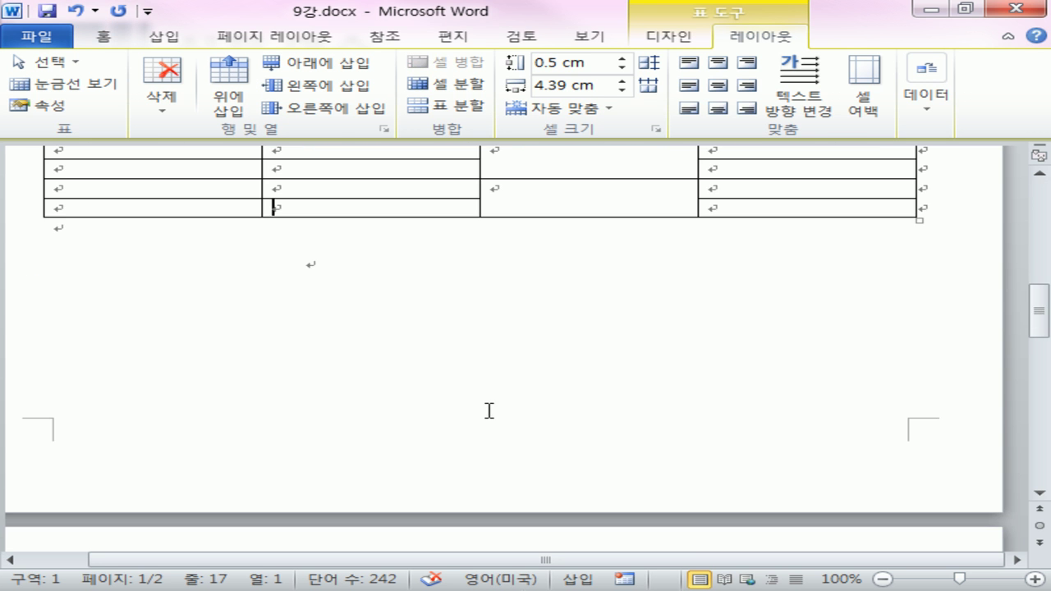
{"action": "scroll", "coordinate": [489, 410], "scroll_direction": "down", "scroll_amount": 7}
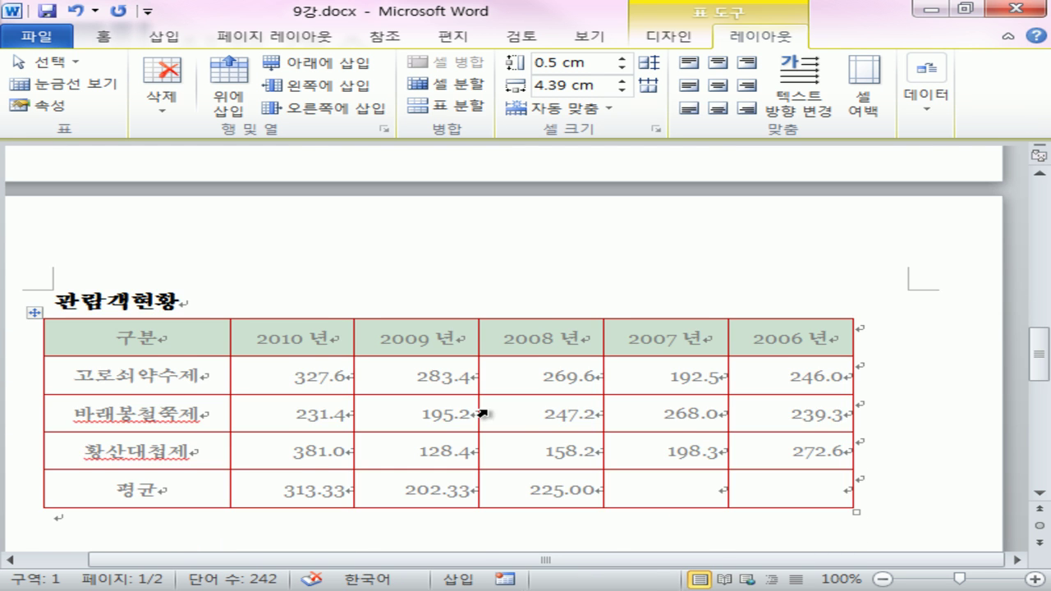
{"action": "scroll", "coordinate": [485, 413], "scroll_direction": "down", "scroll_amount": 3}
{"action": "left_click", "coordinate": [31, 172]}
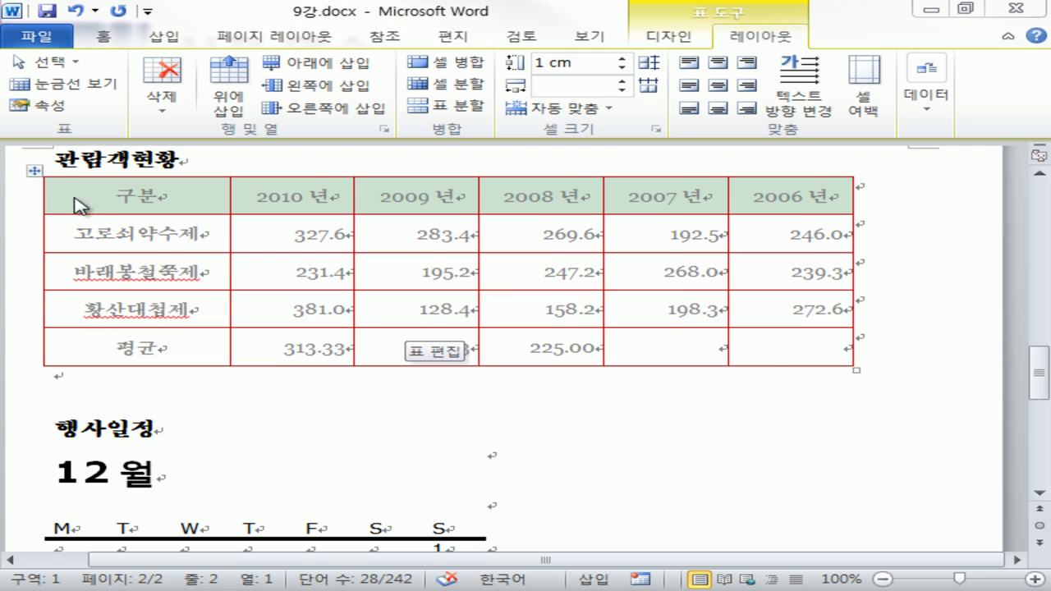
{"action": "left_click", "coordinate": [37, 173]}
{"action": "right_click", "coordinate": [37, 173]}
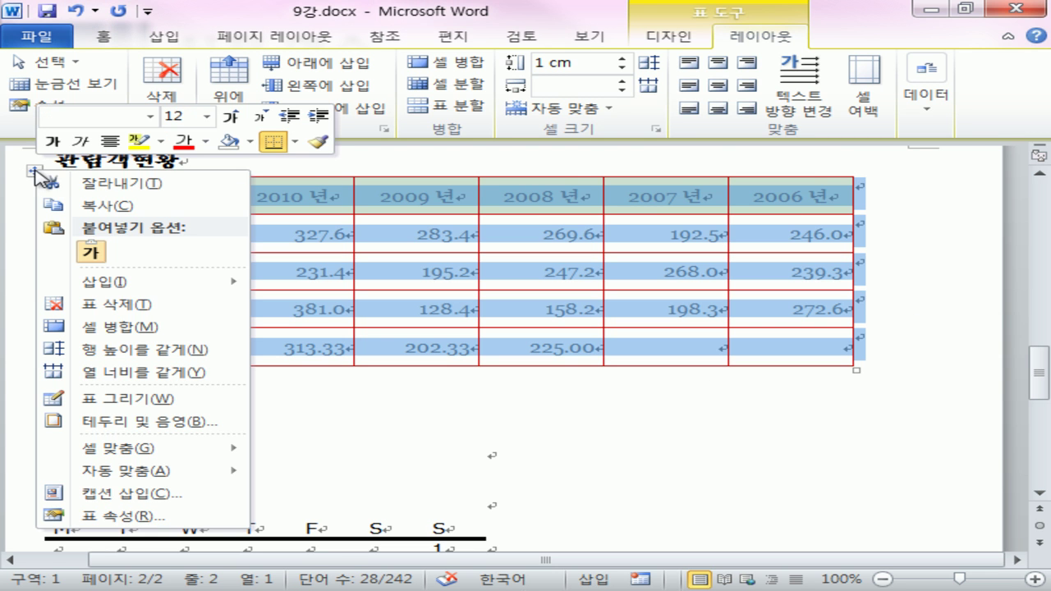
{"action": "left_click", "coordinate": [146, 493]}
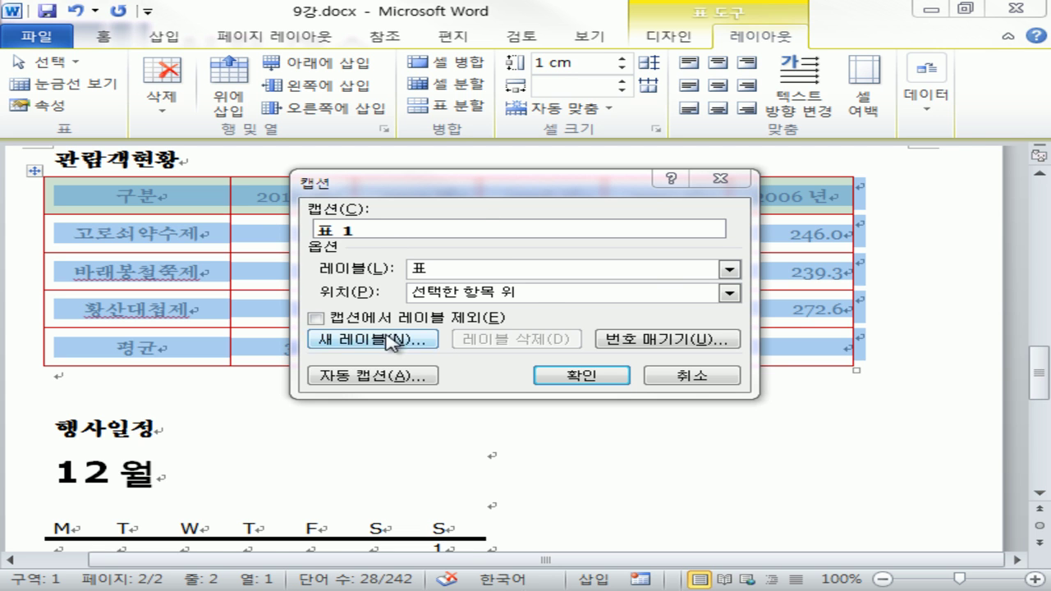
{"action": "mouse_move", "coordinate": [317, 209]}
{"action": "left_mouse_down"}
{"action": "mouse_move", "coordinate": [344, 240]}
{"action": "mouse_move", "coordinate": [227, 245]}
{"action": "left_mouse_up"}
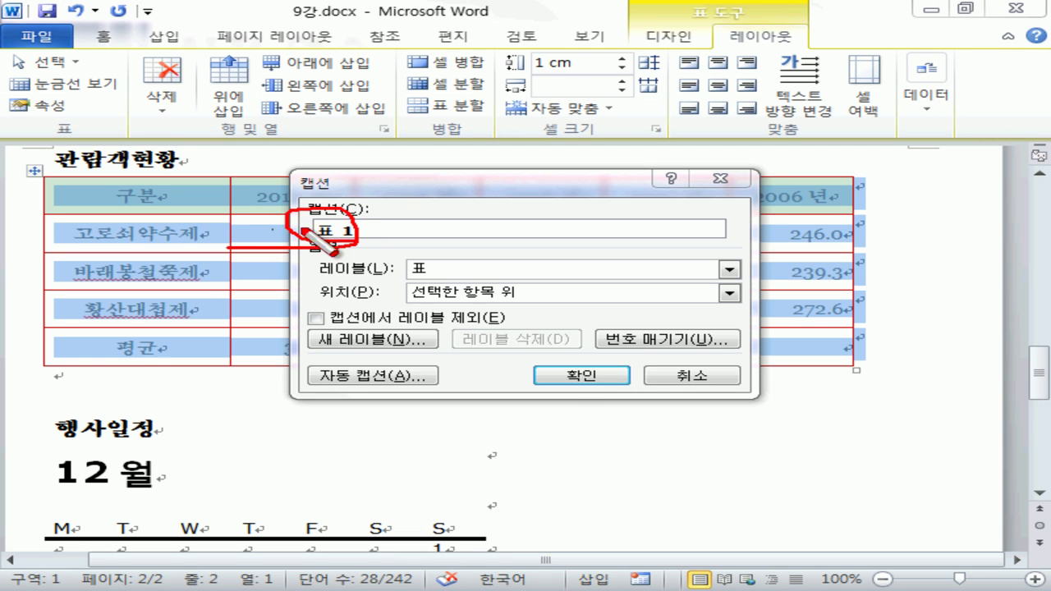
{"action": "left_click", "coordinate": [564, 378]}
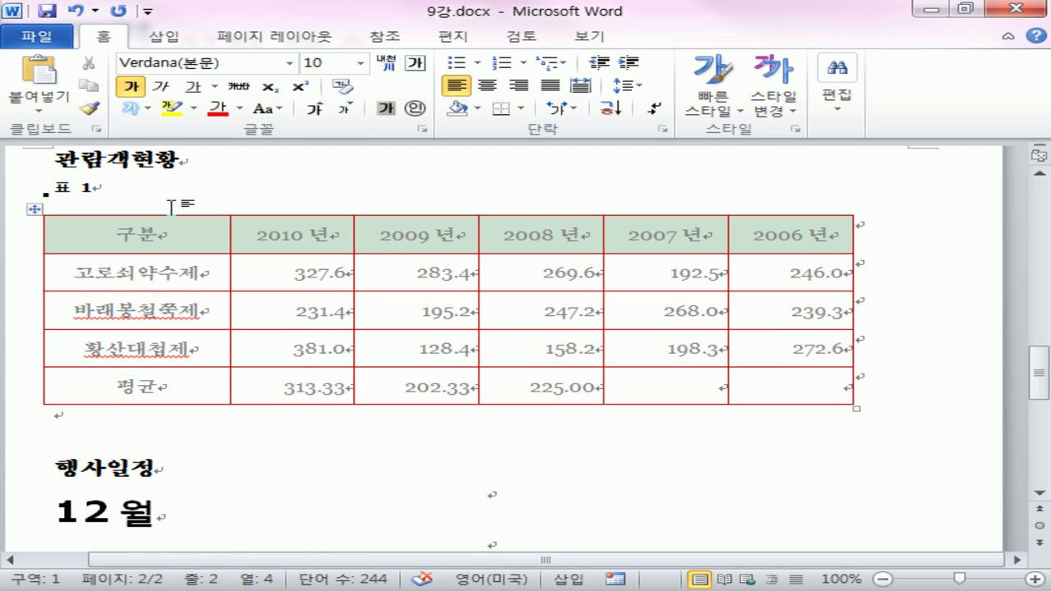
Replace the '표 1' caption text above the '관람객현황' table with '관람객 수(단위 : 백명)'.
{"action": "key", "text": "BackSpace"}
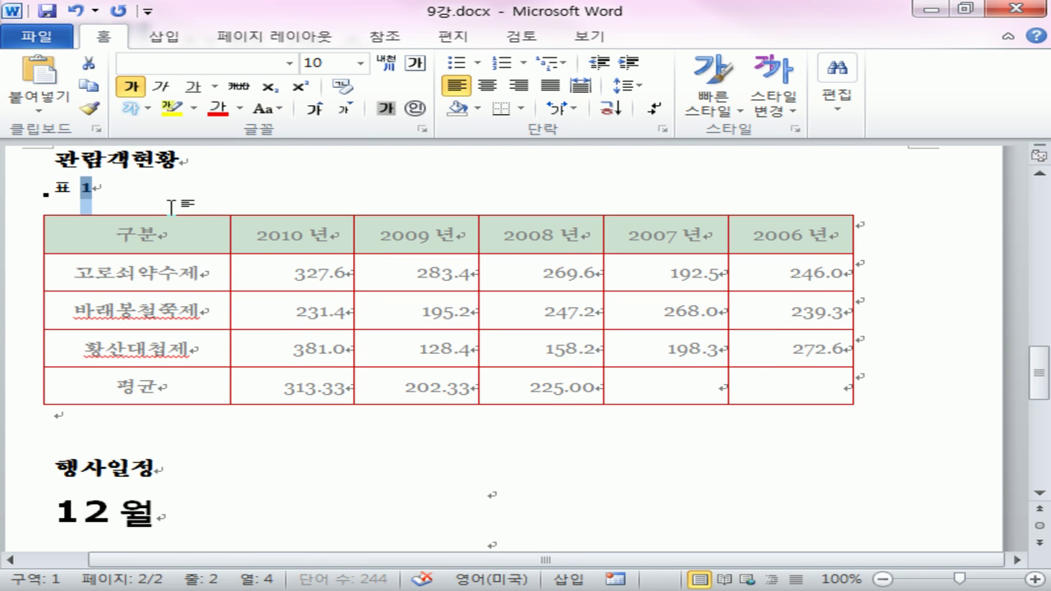
{"action": "key", "text": "BackSpace"}
{"action": "key", "text": "BackSpace"}
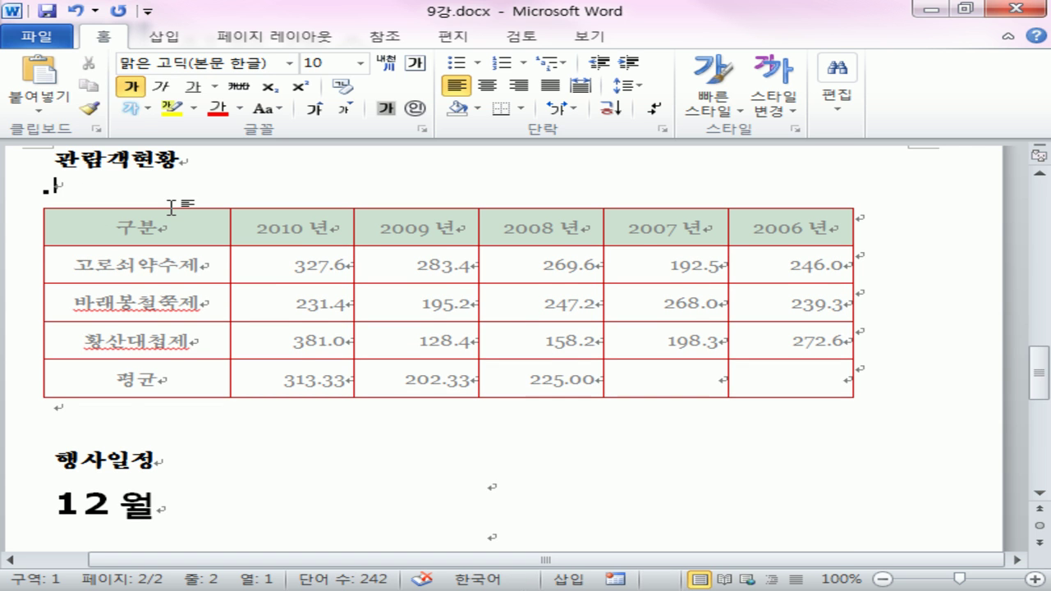
{"action": "type", "text": "관"}
{"action": "type", "text": "람객 ㅅ"}
{"action": "type", "text": "ㅜ(ㄷ"}
{"action": "type", "text": "ㅏㄴ위 : 백ㅁ"}
{"action": "type", "text": "ㅕㅇ)"}
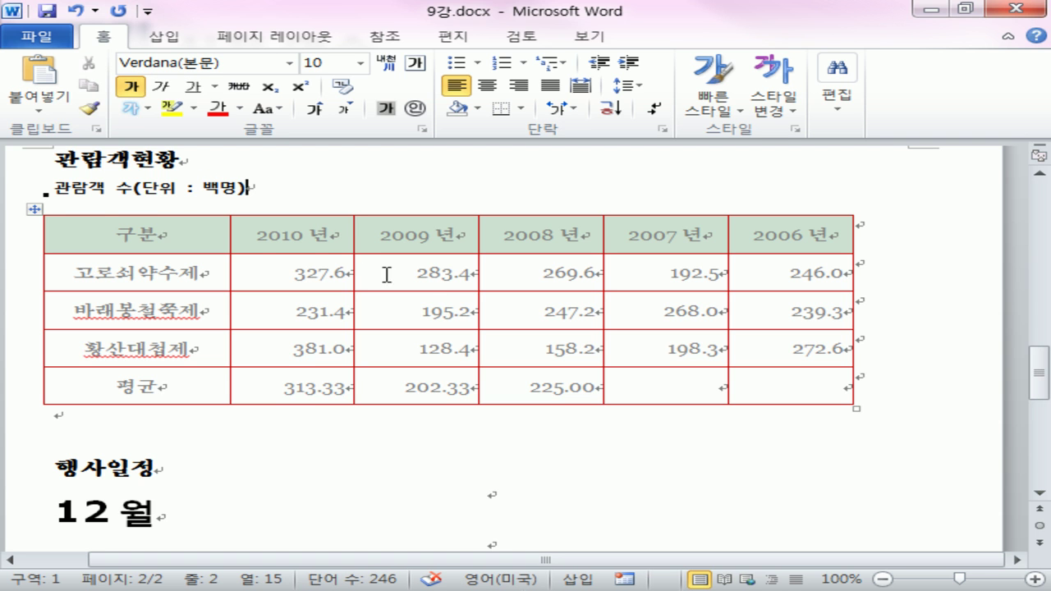
{"action": "left_click", "coordinate": [35, 211]}
{"action": "right_click", "coordinate": [35, 211]}
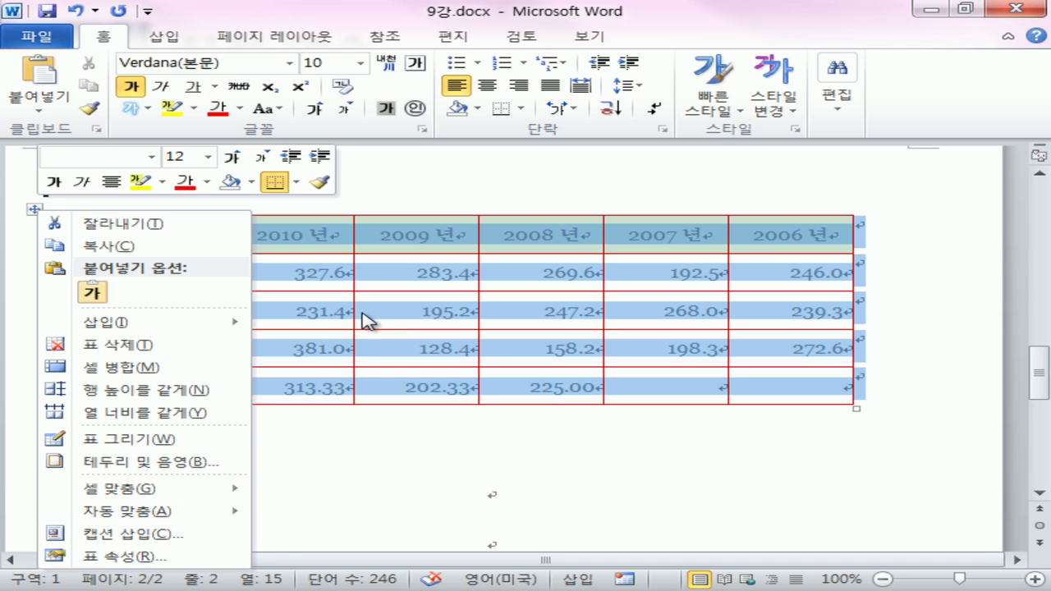
{"action": "left_click", "coordinate": [239, 548]}
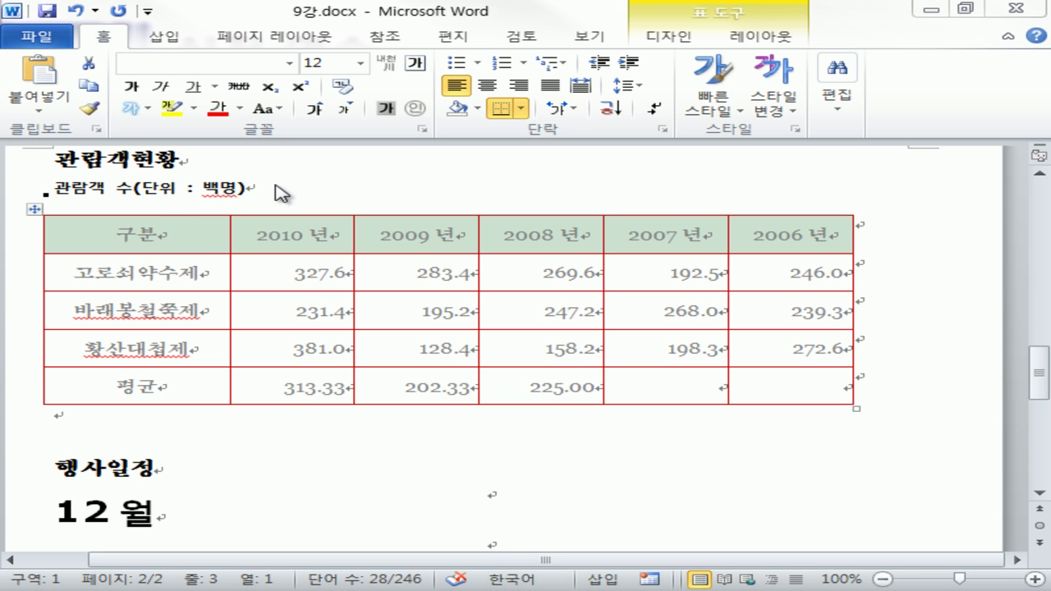
{"action": "left_click", "coordinate": [34, 207]}
Right-align the '관람객 수(단위 : 백명)' caption and reduce its spacing after the paragraph (단락 뒤).
{"action": "left_click", "coordinate": [23, 195]}
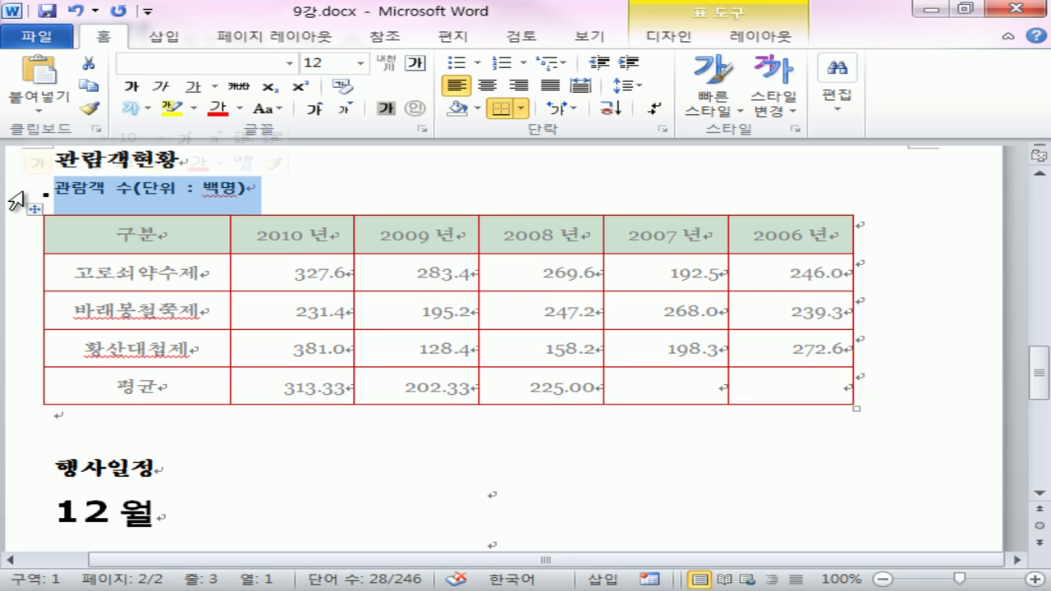
{"action": "left_click", "coordinate": [518, 85]}
{"action": "left_click", "coordinate": [663, 129]}
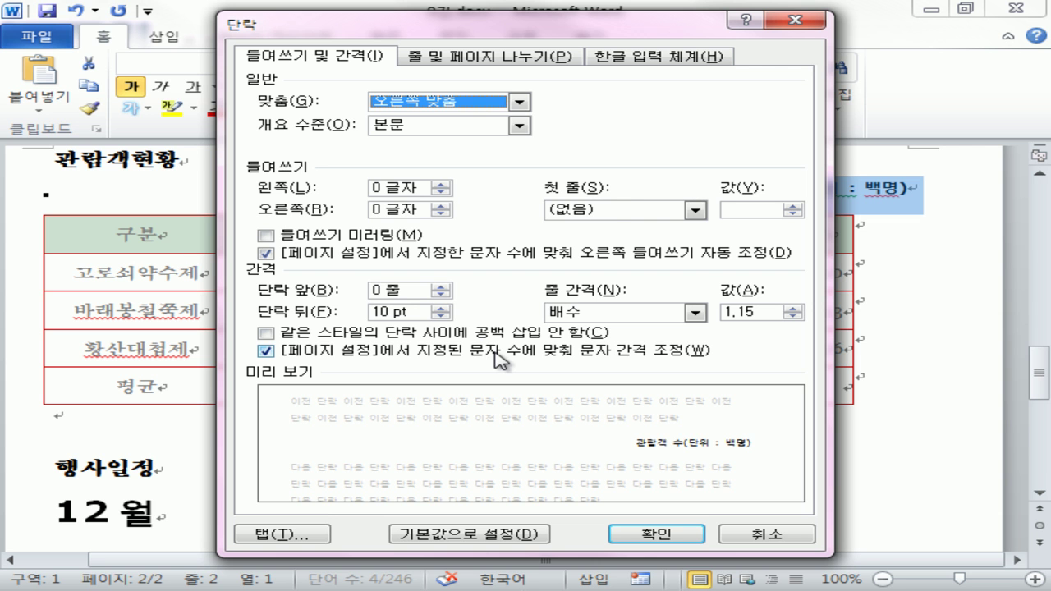
{"action": "left_click", "coordinate": [444, 317]}
{"action": "left_click", "coordinate": [669, 539]}
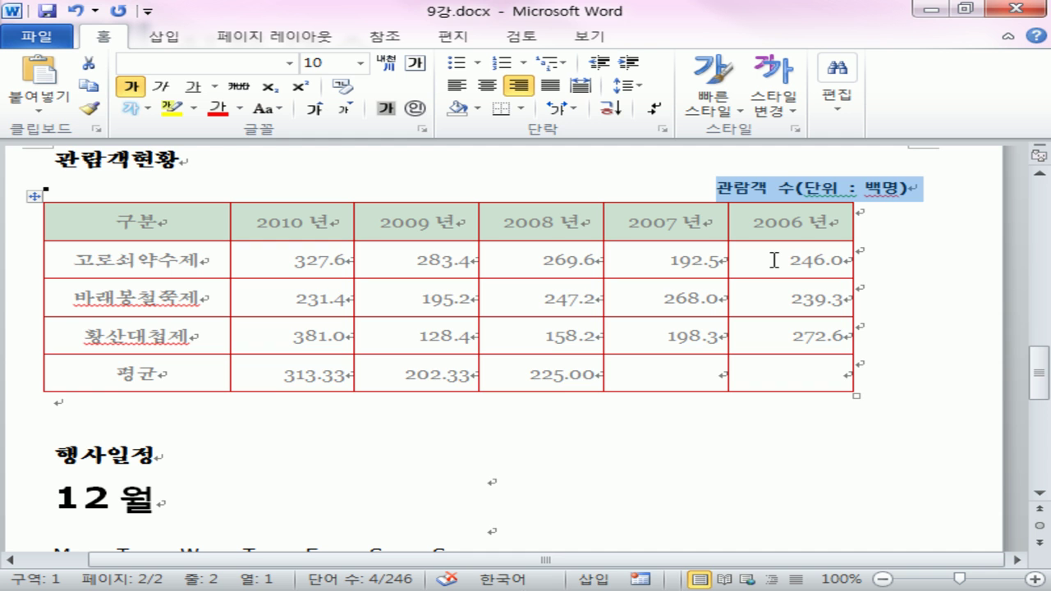
Set the right indent (오른쪽) of the '관람객 수(단위 : 백명)' caption to 4 글자 to line it up with the table edge.
{"action": "left_click", "coordinate": [35, 196]}
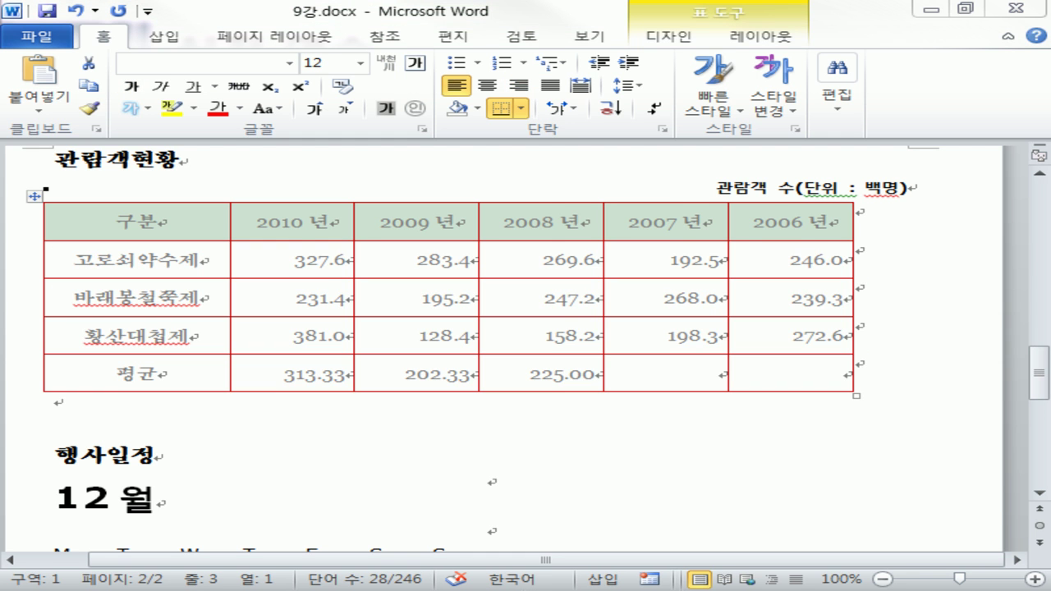
{"action": "left_click_drag", "start_coordinate": [713, 189], "coordinate": [924, 189]}
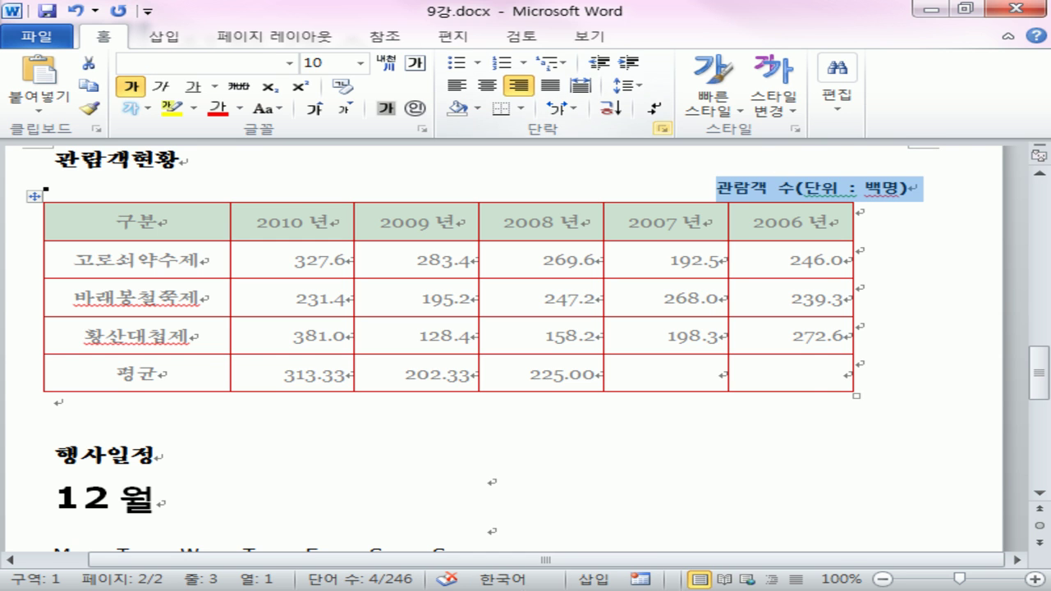
{"action": "left_click", "coordinate": [662, 129]}
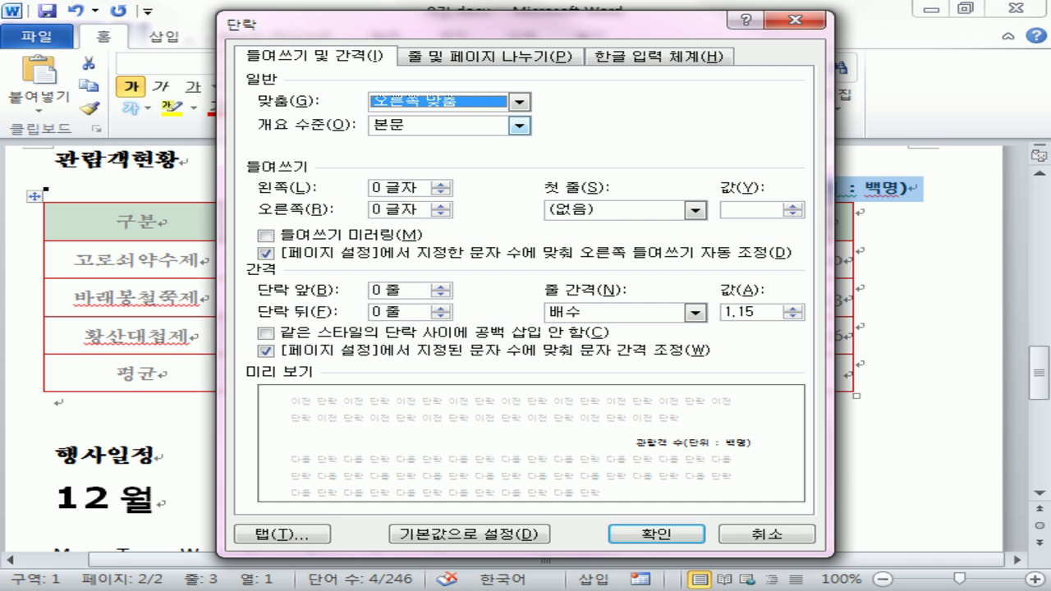
{"action": "left_click", "coordinate": [441, 205]}
{"action": "left_click", "coordinate": [441, 205]}
{"action": "left_click", "coordinate": [441, 205]}
{"action": "left_click", "coordinate": [441, 205]}
{"action": "left_click", "coordinate": [442, 205]}
{"action": "left_click", "coordinate": [441, 205]}
{"action": "left_click", "coordinate": [441, 205]}
{"action": "left_click", "coordinate": [441, 205]}
{"action": "left_click", "coordinate": [656, 534]}
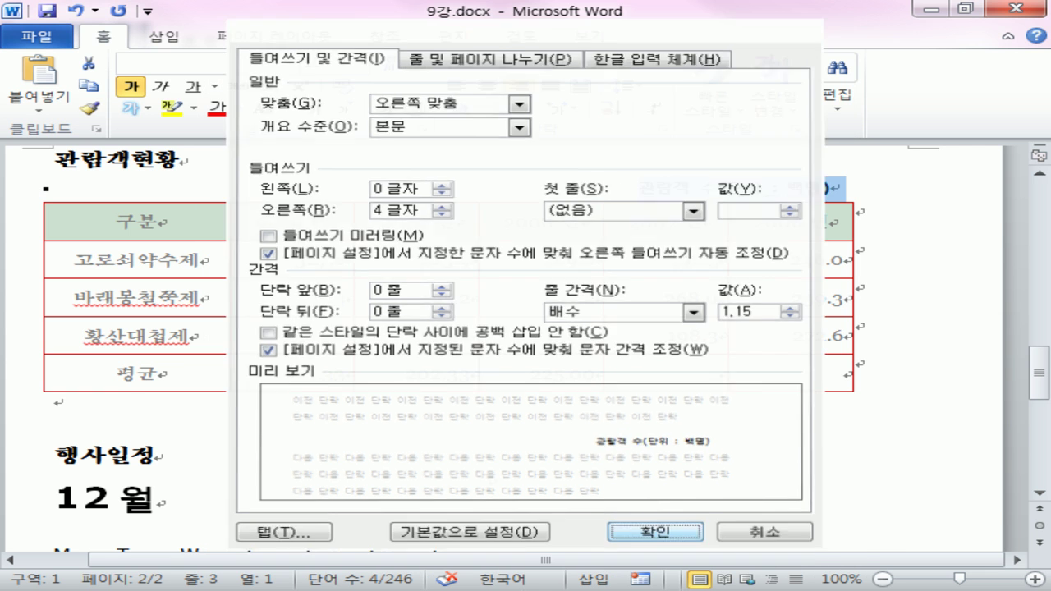
{"action": "left_click", "coordinate": [157, 456]}
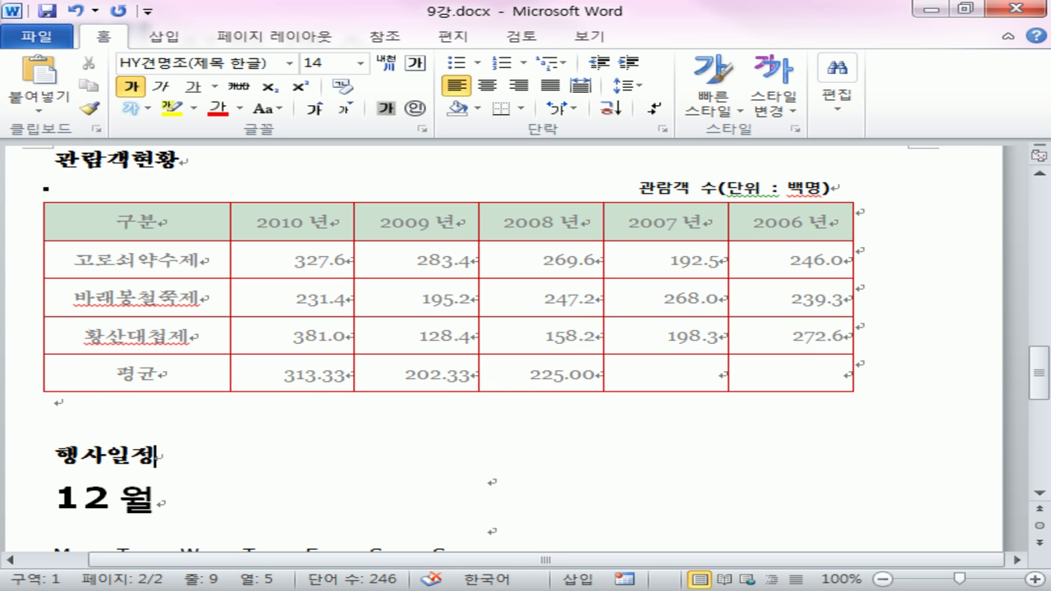
{"action": "scroll", "coordinate": [889, 196], "scroll_direction": "up", "scroll_amount": 4}
{"action": "scroll", "coordinate": [911, 197], "scroll_direction": "down", "scroll_amount": 3}
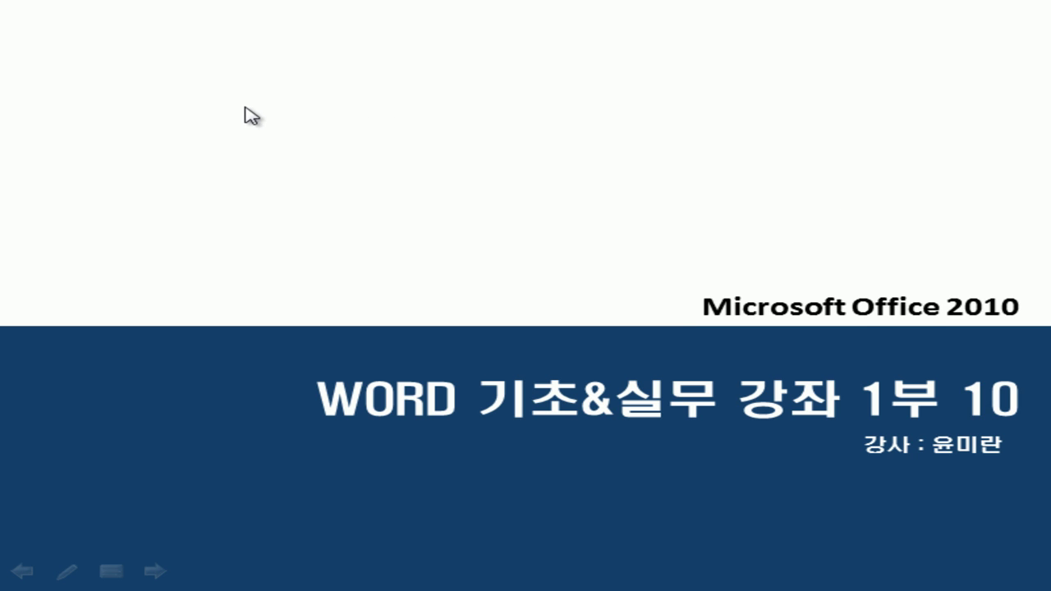
{"action": "left_click", "coordinate": [356, 118]}
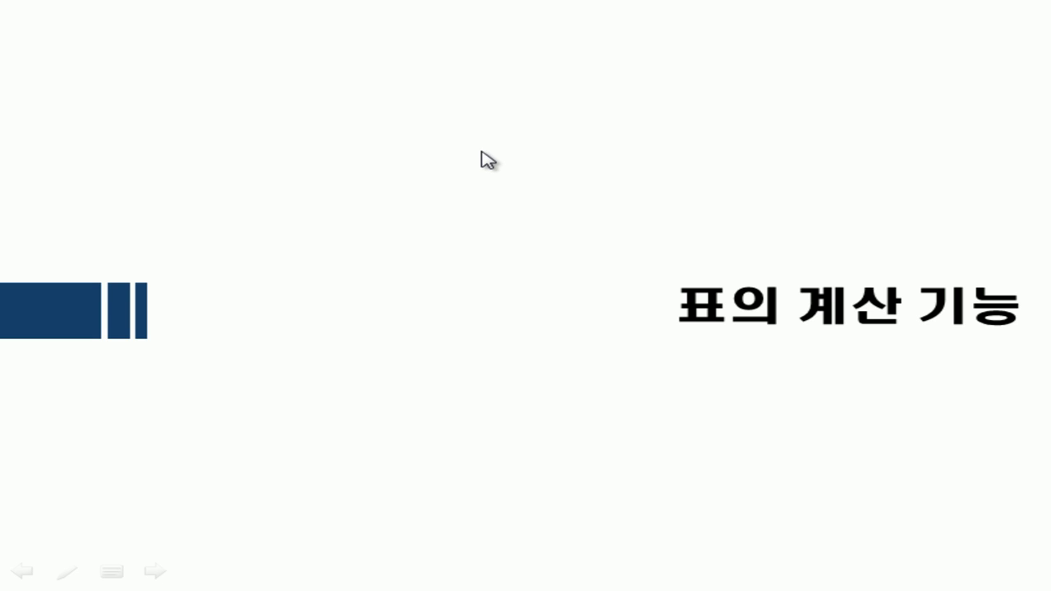
{"action": "left_click", "coordinate": [402, 173]}
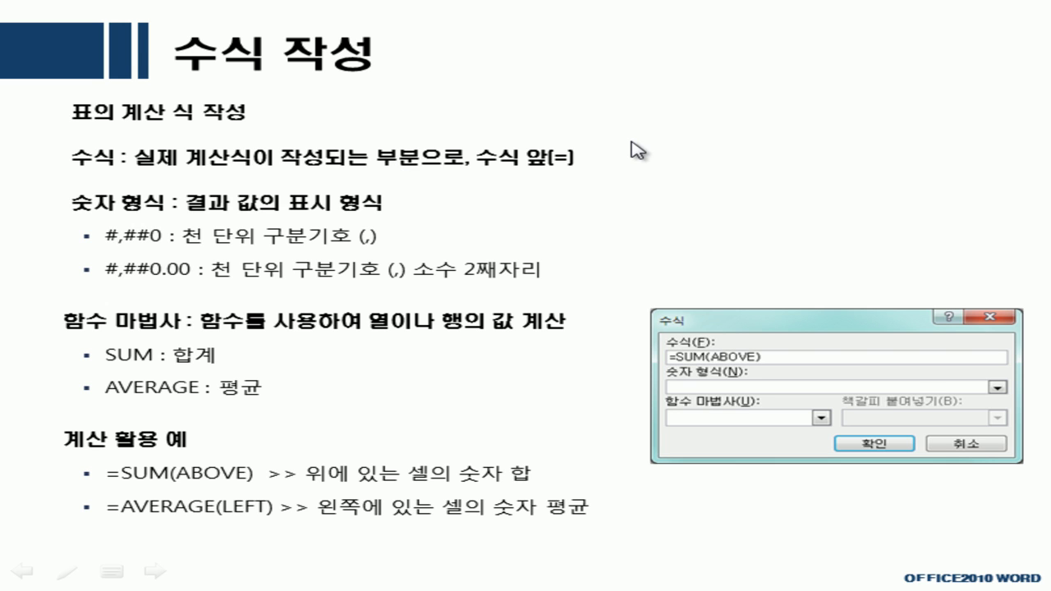
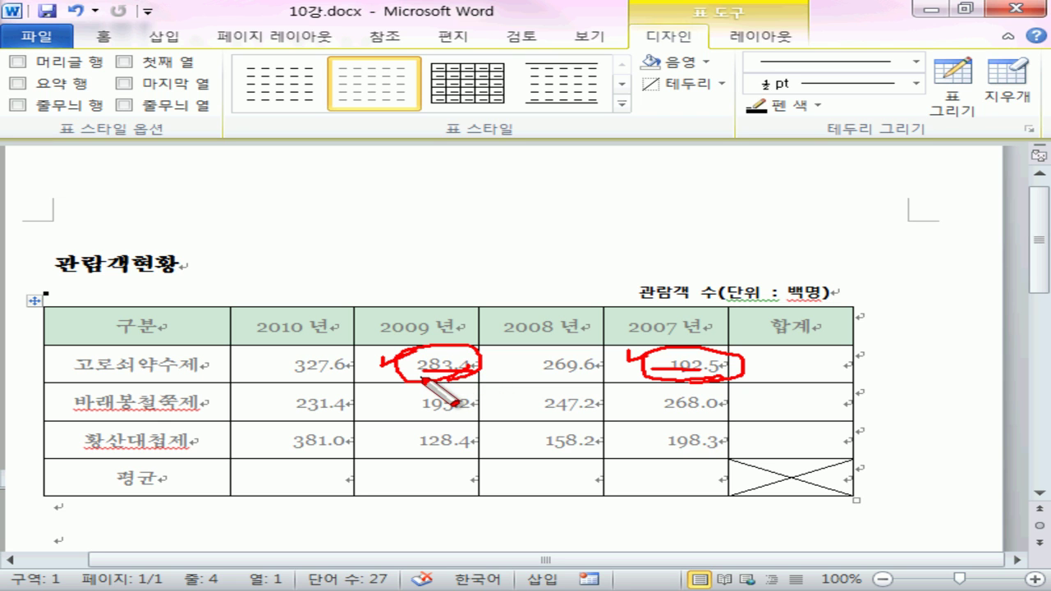
{"action": "left_click_drag", "start_coordinate": [423, 374], "coordinate": [469, 379]}
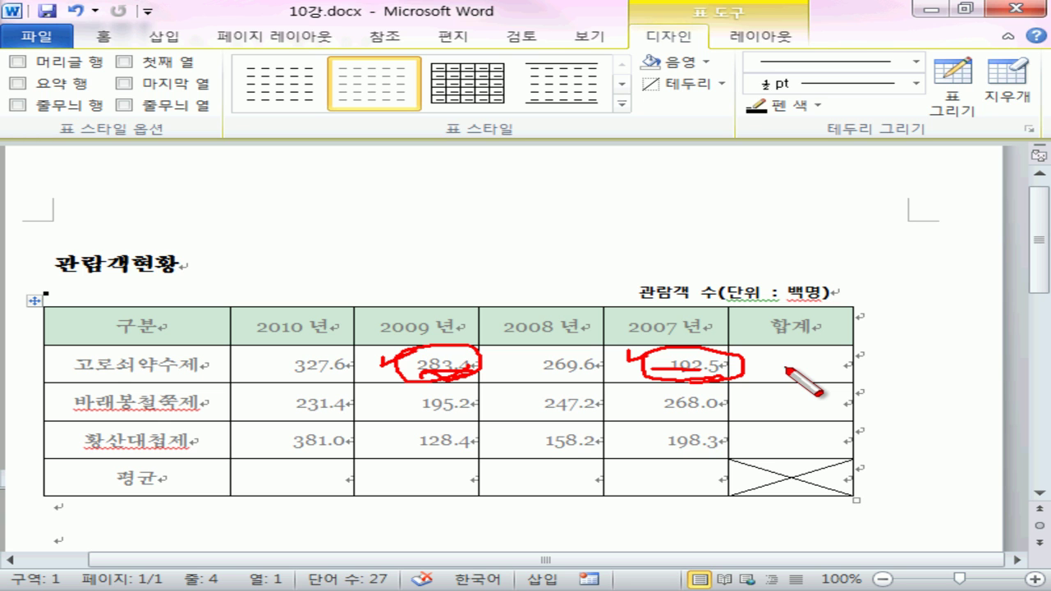
{"action": "key", "text": "Escape"}
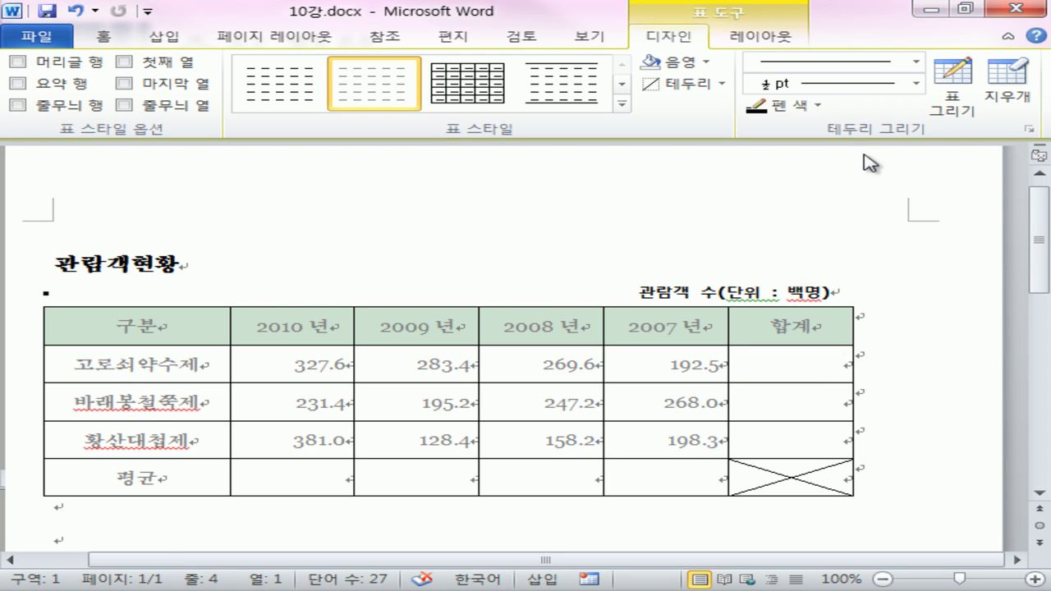
Insert the formula =283.4+192.5 in the 합계 cell of the 고로쇠약수제 row.
{"action": "left_click", "coordinate": [775, 38]}
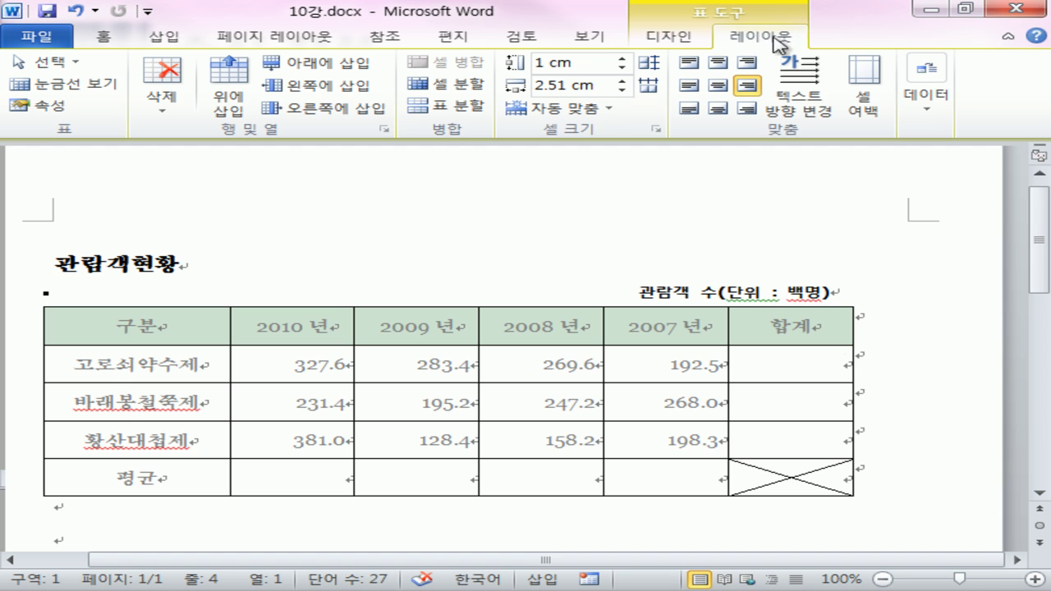
{"action": "left_click", "coordinate": [928, 82]}
{"action": "left_click", "coordinate": [1004, 176]}
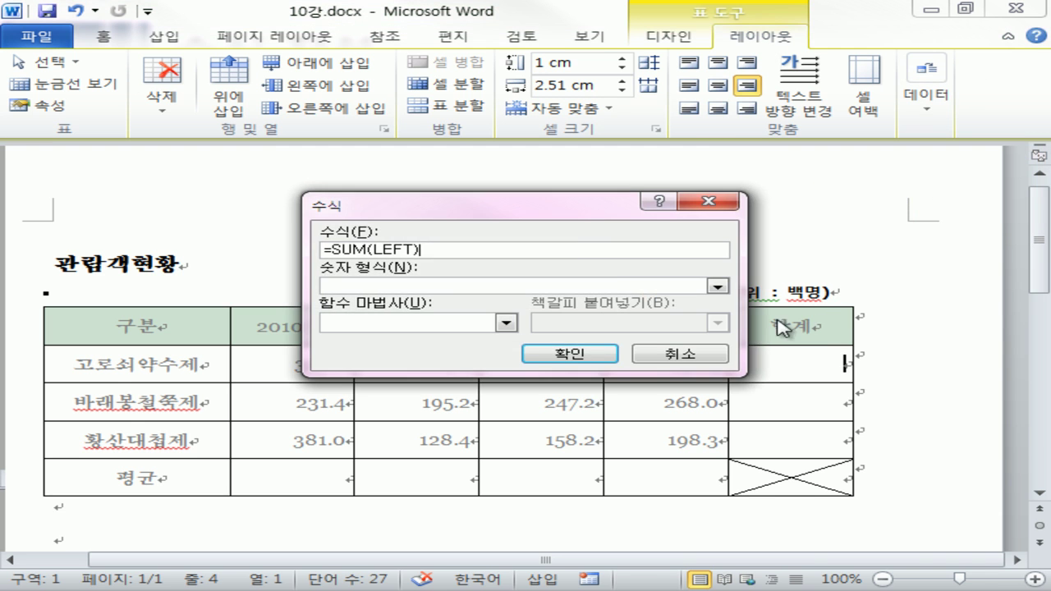
{"action": "left_click_drag", "start_coordinate": [498, 209], "coordinate": [537, 129]}
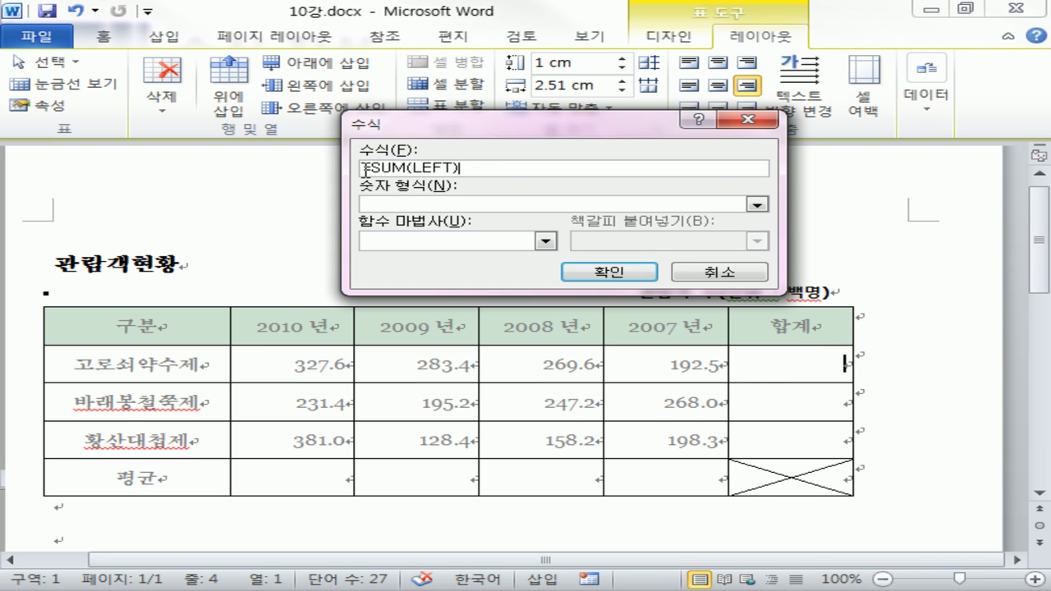
{"action": "left_click_drag", "start_coordinate": [370, 168], "coordinate": [611, 168]}
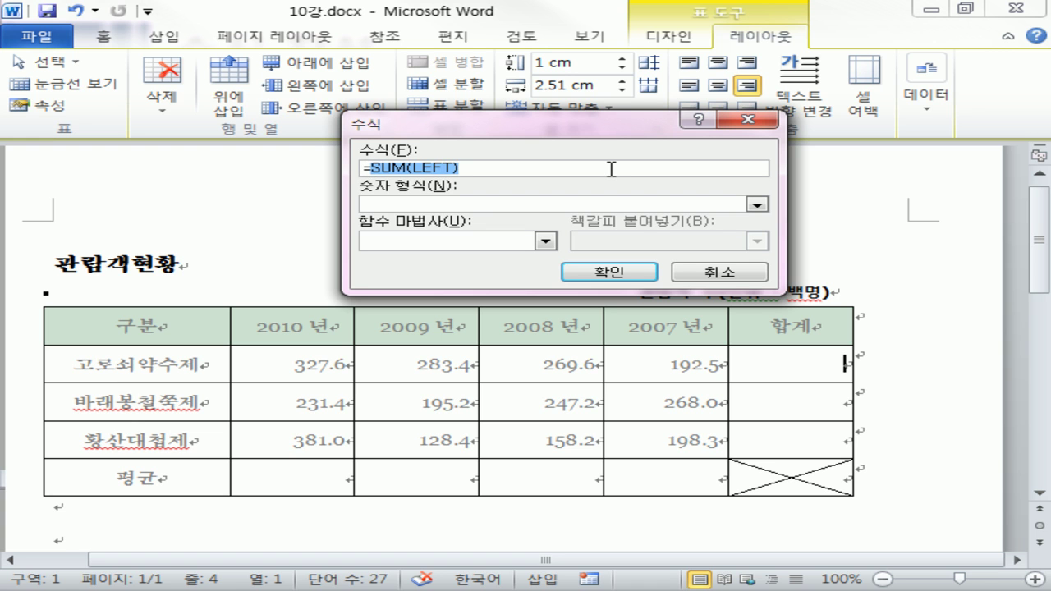
{"action": "key", "text": "BackSpace"}
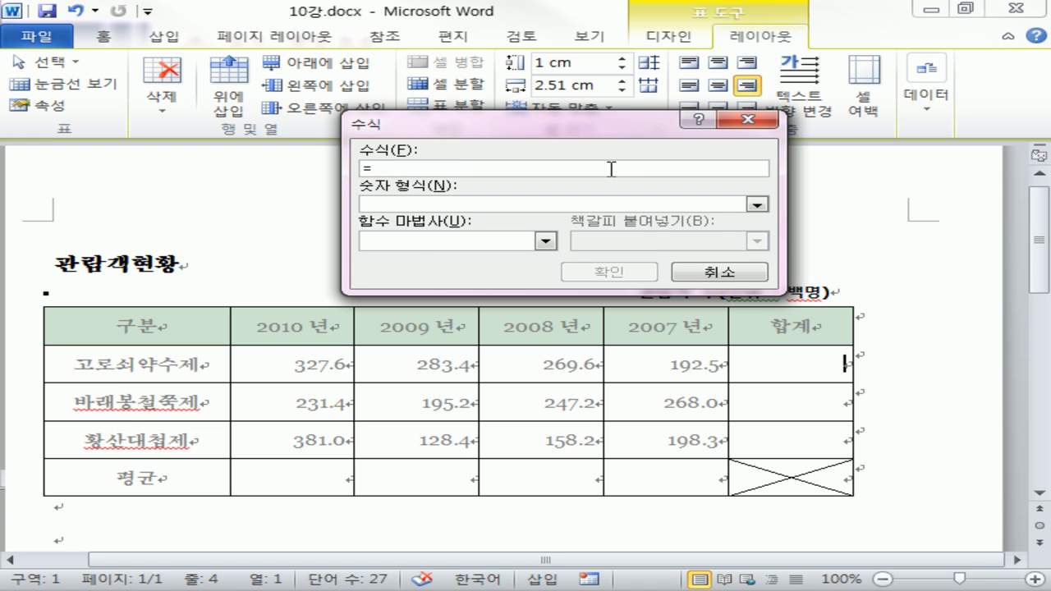
{"action": "left_click_drag", "start_coordinate": [454, 375], "coordinate": [416, 372]}
{"action": "key", "text": "Escape"}
{"action": "type", "text": "283.4+192.5"}
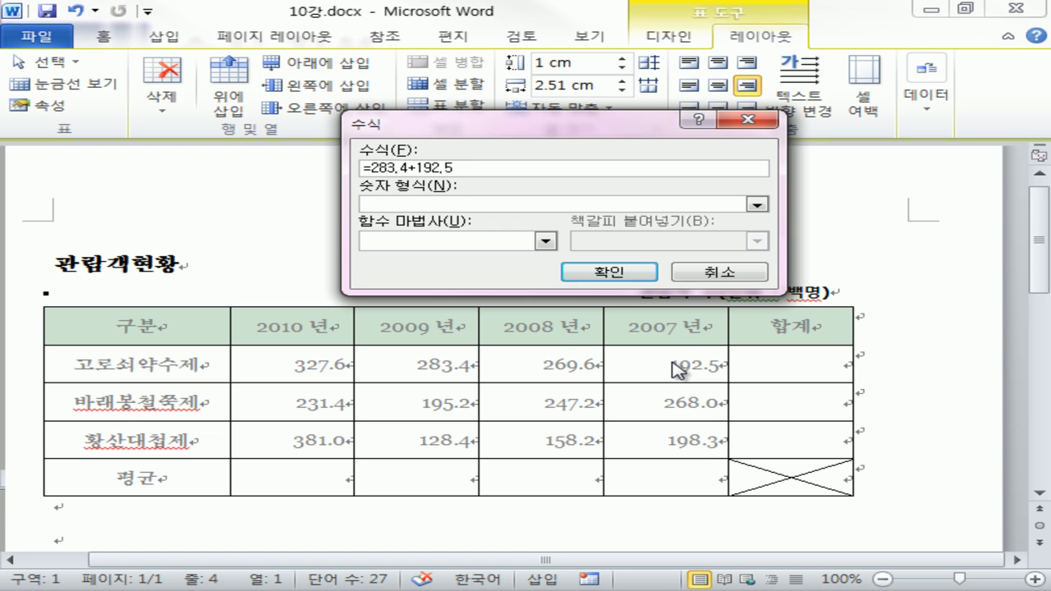
{"action": "left_click", "coordinate": [611, 271]}
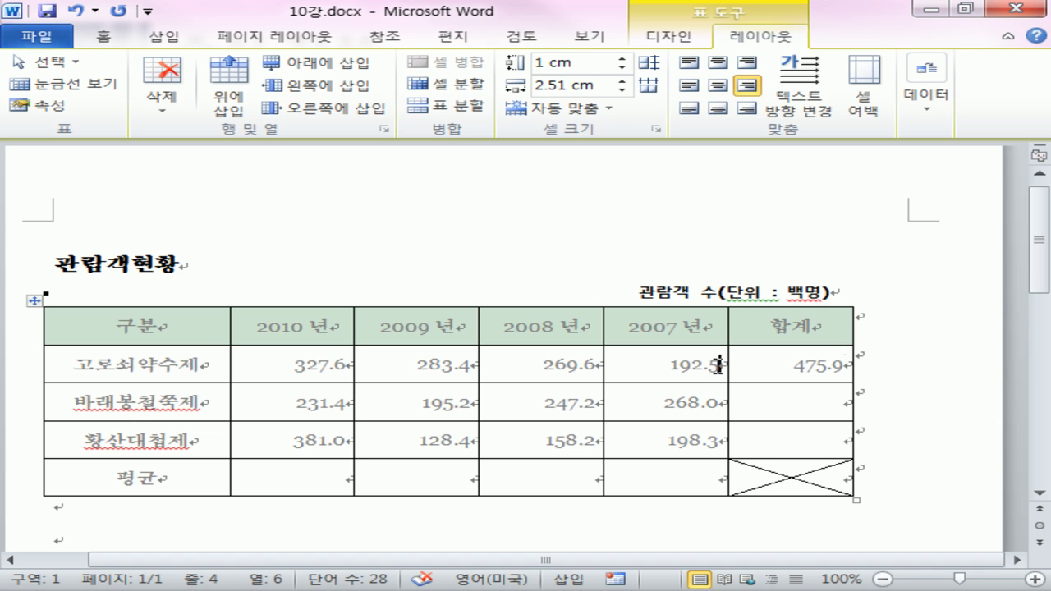
Change the 2007년 value of 고로쇠약수제 to 192.3 and update the 합계 formula field in that row.
{"action": "type", "text": "3"}
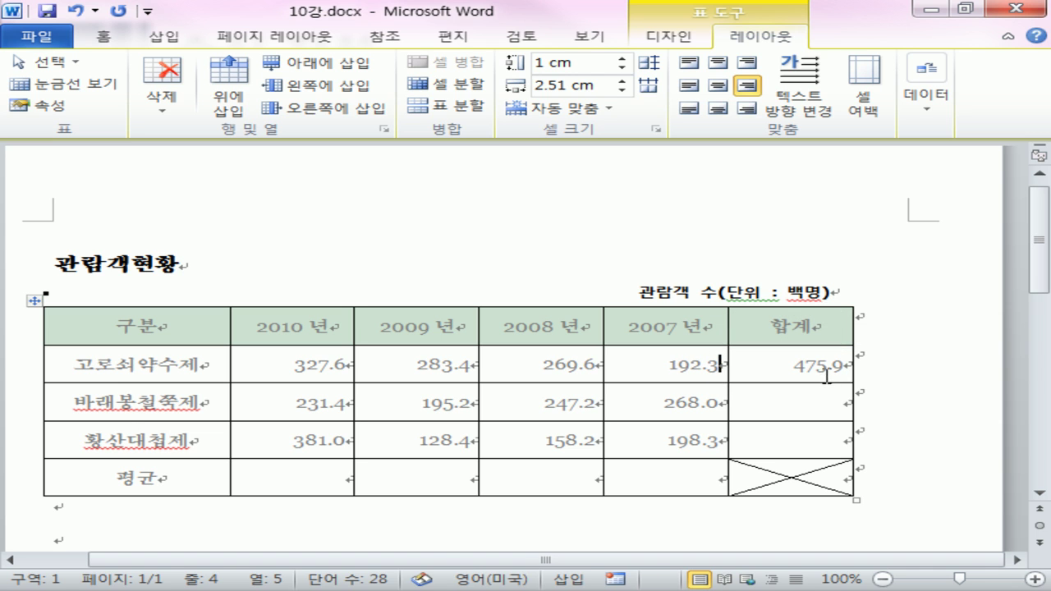
{"action": "left_click", "coordinate": [826, 368]}
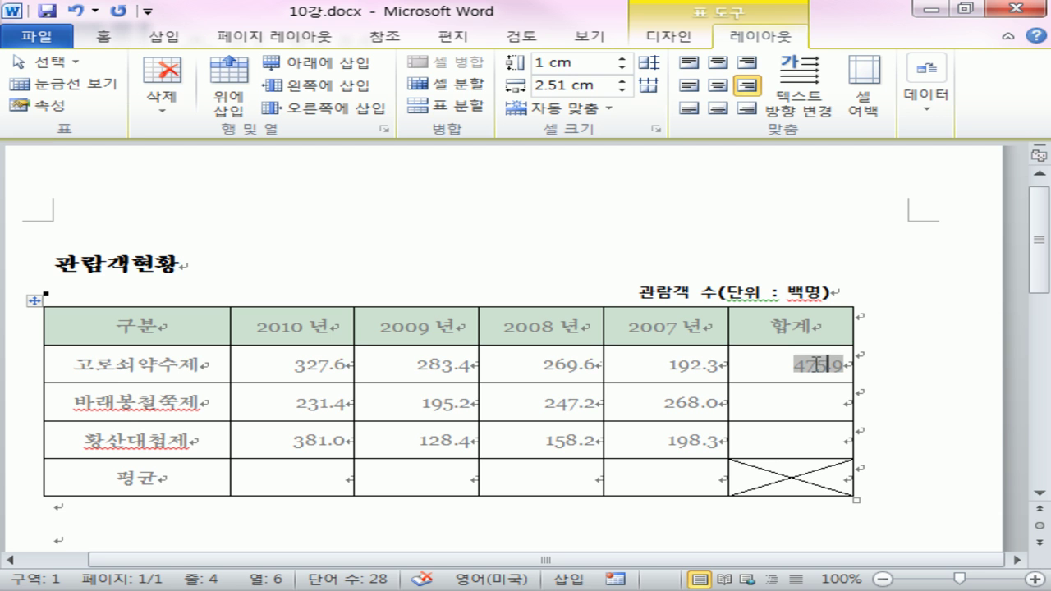
{"action": "right_click", "coordinate": [829, 364]}
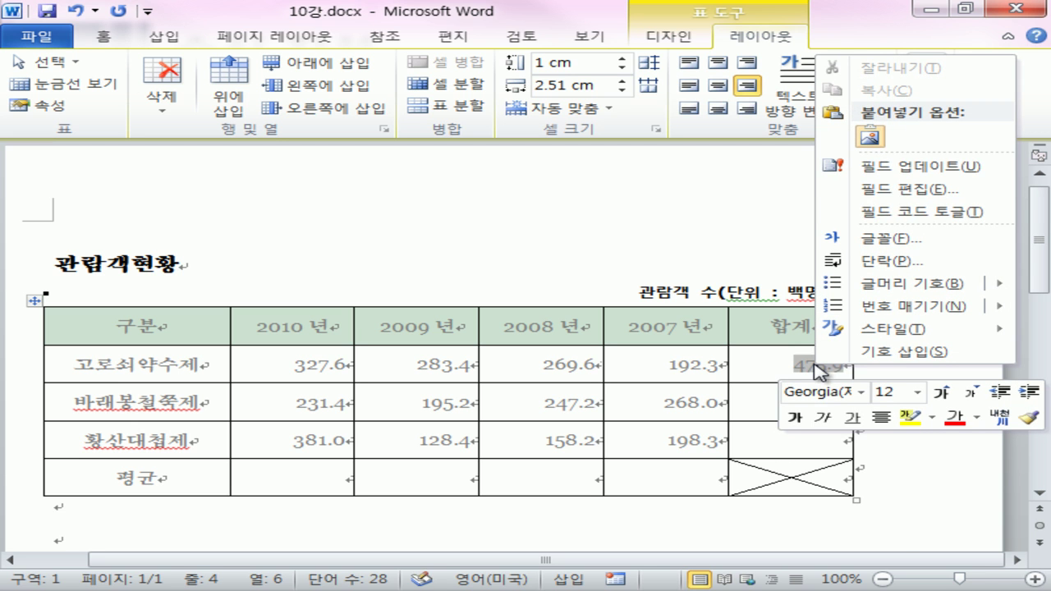
{"action": "left_click", "coordinate": [899, 173]}
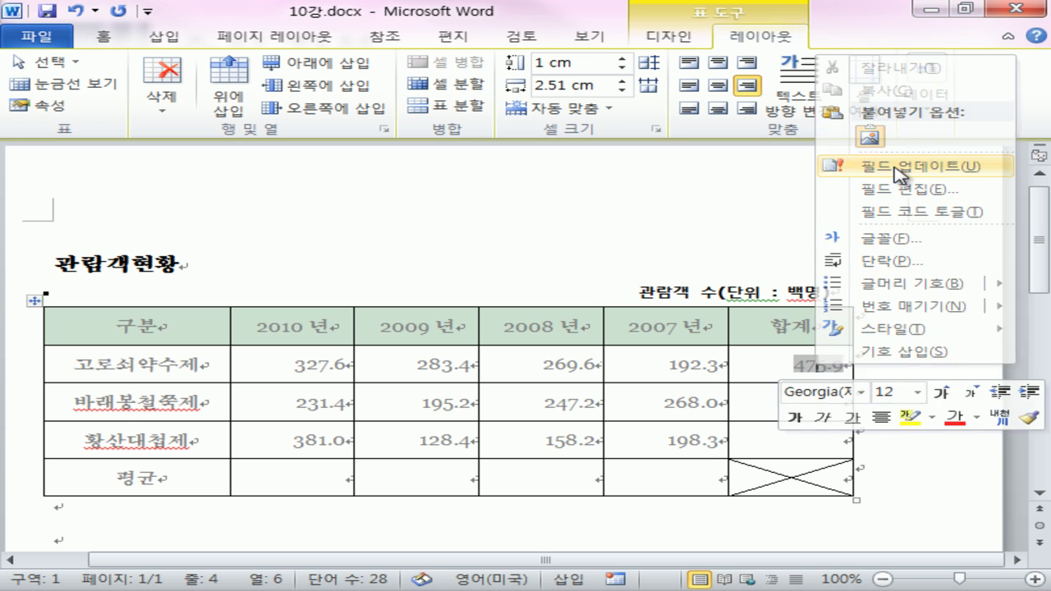
Open the 고로쇠약수제 합계 field's formula for editing and clear the expression after the equals sign.
{"action": "right_click", "coordinate": [828, 364]}
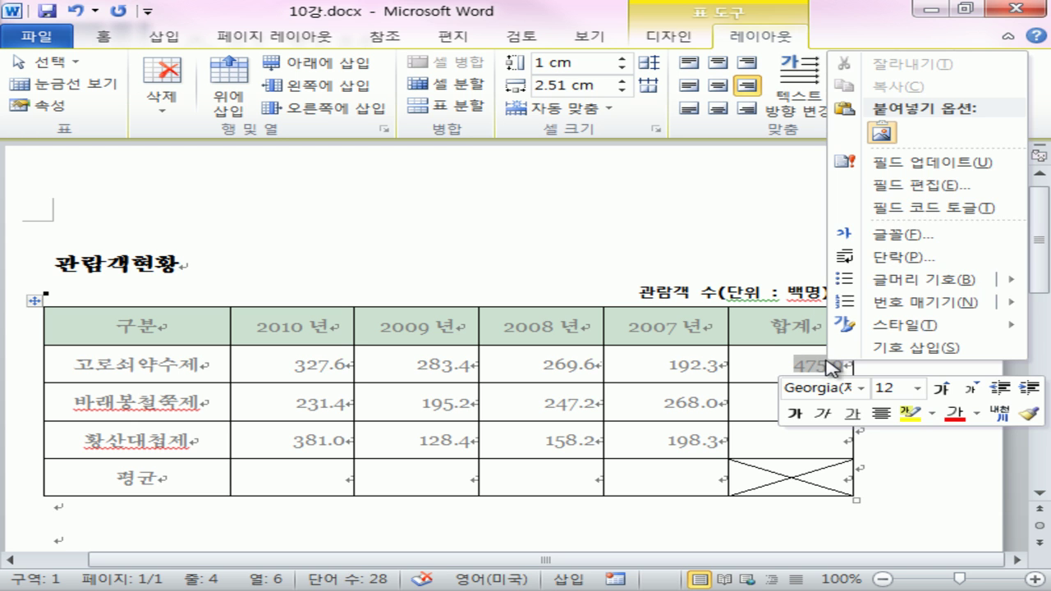
{"action": "left_click", "coordinate": [899, 186]}
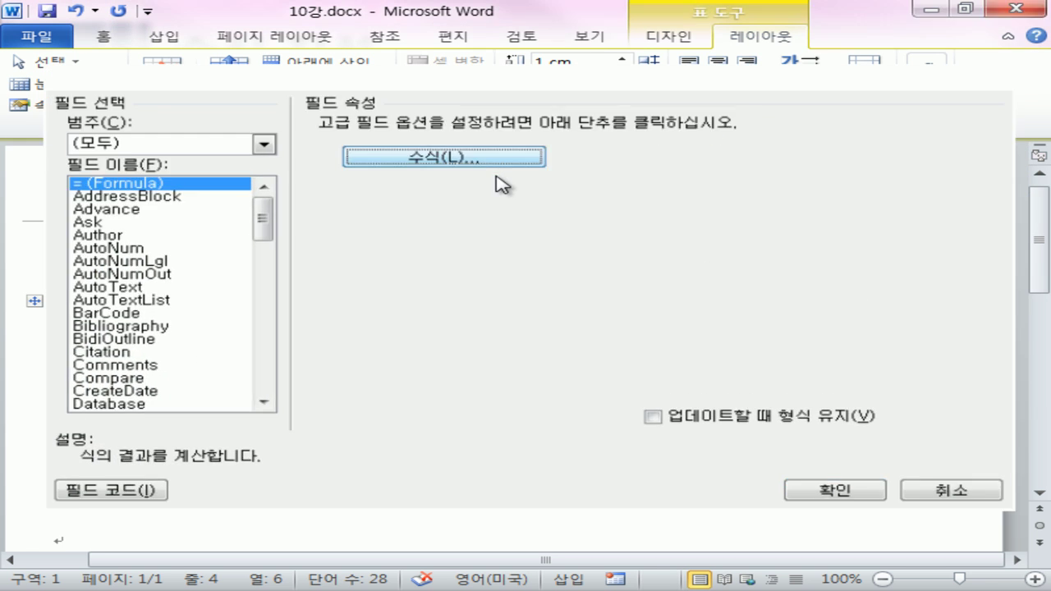
{"action": "left_click", "coordinate": [493, 161]}
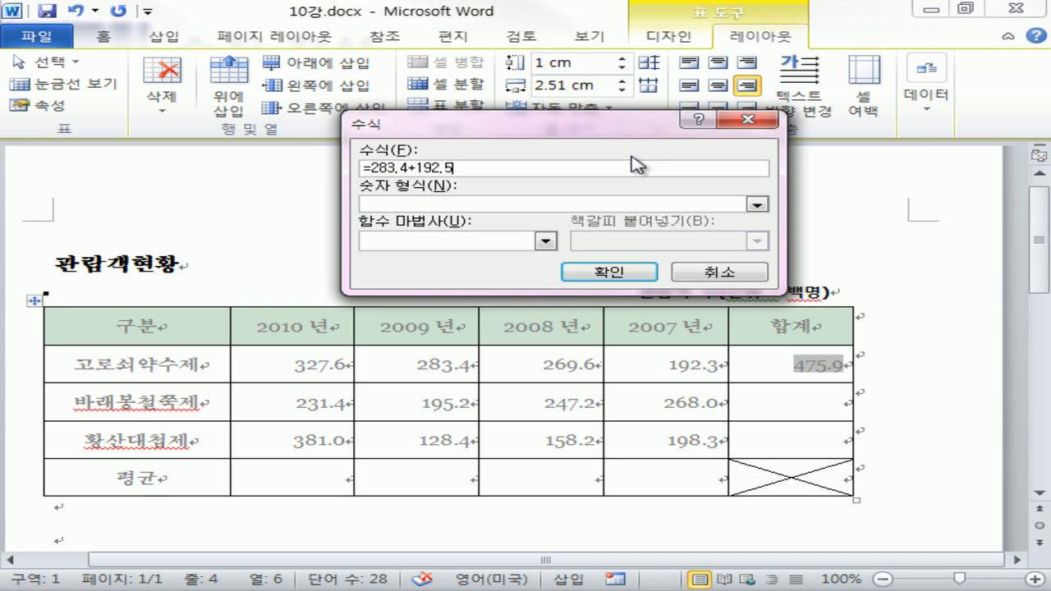
{"action": "mouse_move", "coordinate": [464, 171]}
{"action": "left_mouse_down"}
{"action": "mouse_move", "coordinate": [370, 174]}
{"action": "mouse_move", "coordinate": [460, 172]}
{"action": "left_mouse_up"}
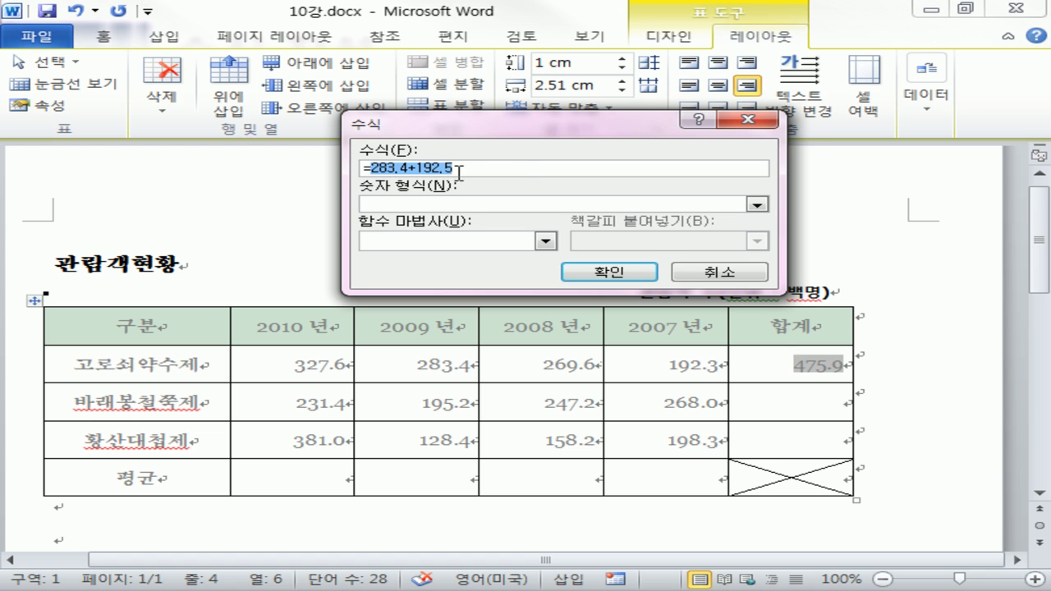
{"action": "key", "text": "Delete"}
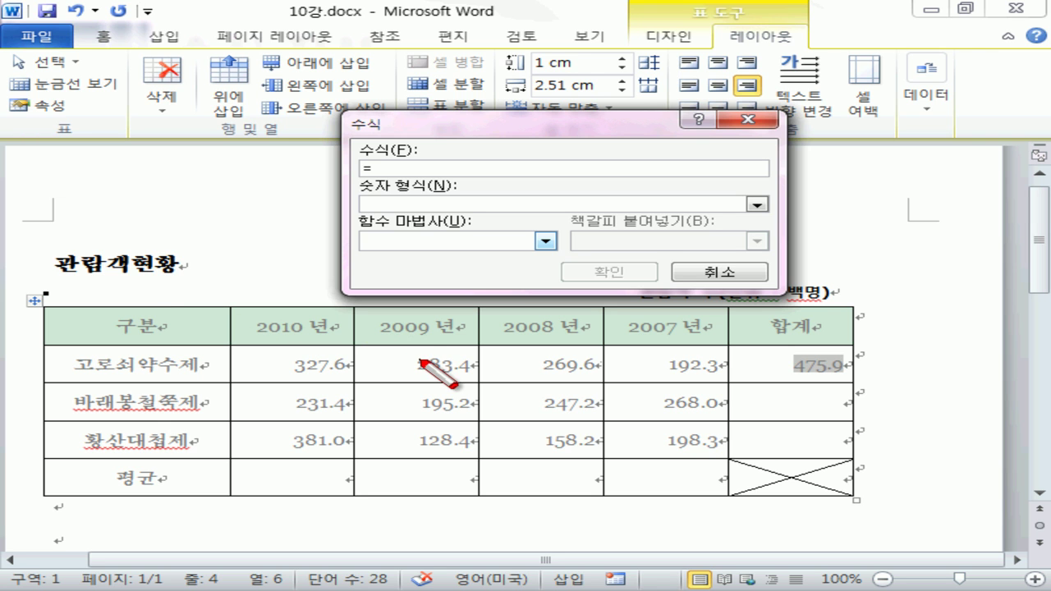
{"action": "mouse_move", "coordinate": [167, 311]}
{"action": "left_mouse_down"}
{"action": "mouse_move", "coordinate": [174, 287]}
{"action": "mouse_move", "coordinate": [187, 313]}
{"action": "mouse_move", "coordinate": [196, 300]}
{"action": "left_mouse_up"}
{"action": "mouse_move", "coordinate": [315, 284]}
{"action": "left_mouse_down"}
{"action": "mouse_move", "coordinate": [315, 322]}
{"action": "mouse_move", "coordinate": [328, 303]}
{"action": "mouse_move", "coordinate": [318, 320]}
{"action": "left_mouse_up"}
{"action": "left_click_drag", "start_coordinate": [464, 305], "coordinate": [465, 316]}
{"action": "left_click_drag", "start_coordinate": [534, 300], "coordinate": [538, 320]}
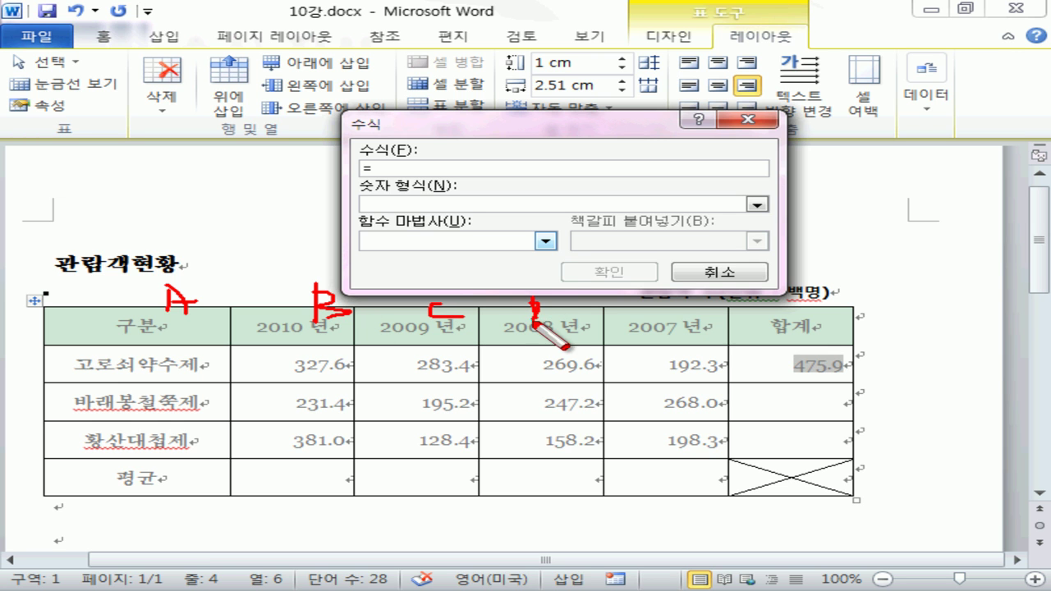
{"action": "mouse_move", "coordinate": [638, 302]}
{"action": "left_mouse_down"}
{"action": "mouse_move", "coordinate": [674, 300]}
{"action": "mouse_move", "coordinate": [680, 321]}
{"action": "mouse_move", "coordinate": [690, 317]}
{"action": "left_mouse_up"}
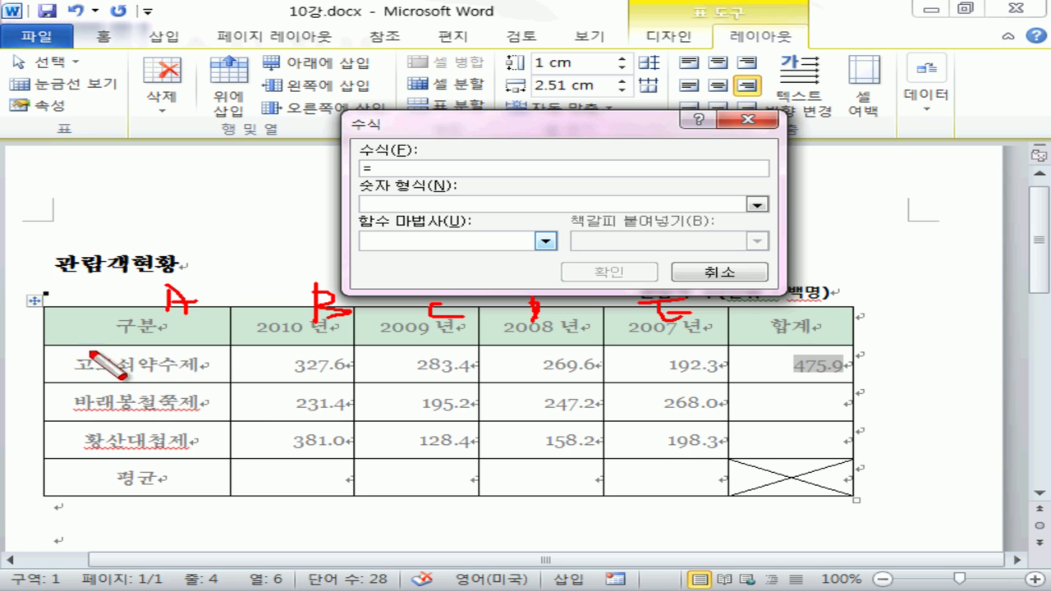
{"action": "mouse_move", "coordinate": [83, 326]}
{"action": "left_mouse_down"}
{"action": "mouse_move", "coordinate": [79, 372]}
{"action": "mouse_move", "coordinate": [58, 409]}
{"action": "mouse_move", "coordinate": [68, 450]}
{"action": "mouse_move", "coordinate": [86, 447]}
{"action": "mouse_move", "coordinate": [92, 492]}
{"action": "mouse_move", "coordinate": [99, 469]}
{"action": "left_mouse_up"}
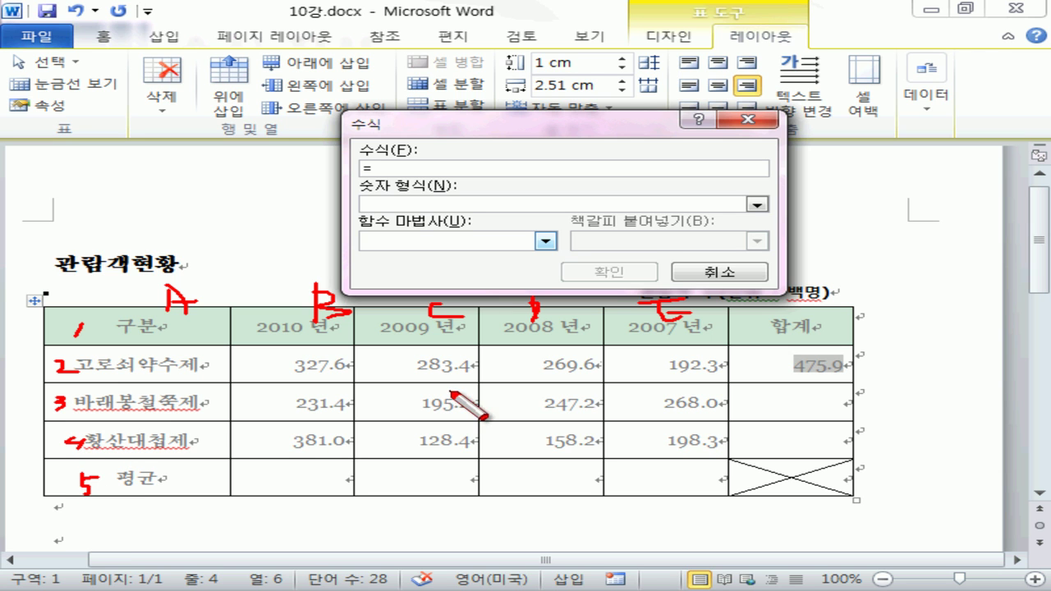
{"action": "left_click_drag", "start_coordinate": [395, 377], "coordinate": [453, 377]}
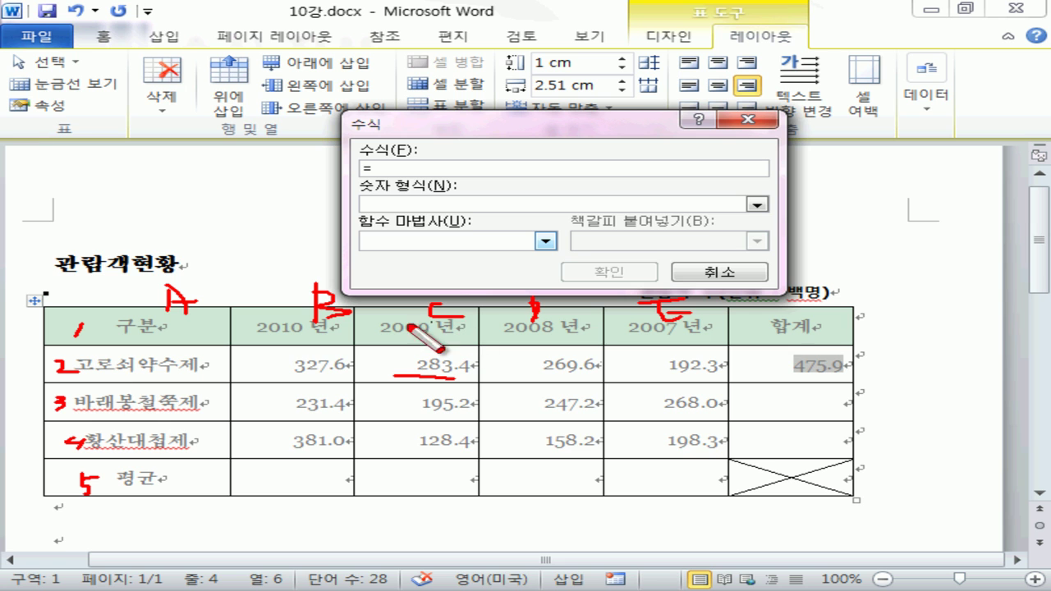
{"action": "mouse_move", "coordinate": [467, 162]}
{"action": "left_mouse_down"}
{"action": "mouse_move", "coordinate": [452, 193]}
{"action": "mouse_move", "coordinate": [559, 201]}
{"action": "mouse_move", "coordinate": [653, 179]}
{"action": "mouse_move", "coordinate": [627, 161]}
{"action": "mouse_move", "coordinate": [630, 218]}
{"action": "left_mouse_up"}
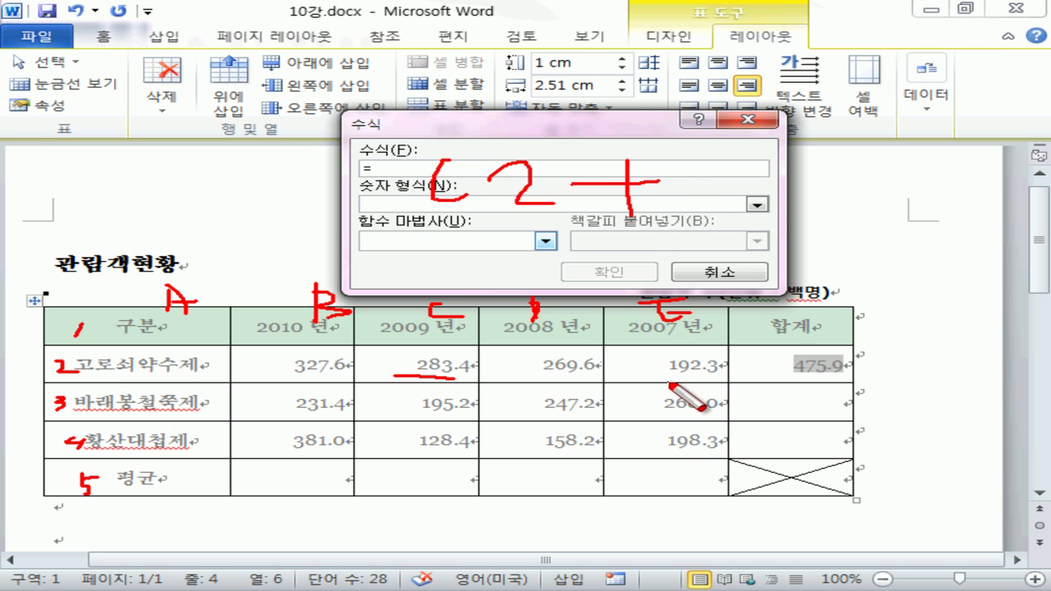
{"action": "mouse_move", "coordinate": [687, 169]}
{"action": "left_mouse_down"}
{"action": "mouse_move", "coordinate": [713, 165]}
{"action": "mouse_move", "coordinate": [699, 201]}
{"action": "mouse_move", "coordinate": [743, 197]}
{"action": "mouse_move", "coordinate": [739, 179]}
{"action": "mouse_move", "coordinate": [770, 201]}
{"action": "mouse_move", "coordinate": [821, 192]}
{"action": "left_mouse_up"}
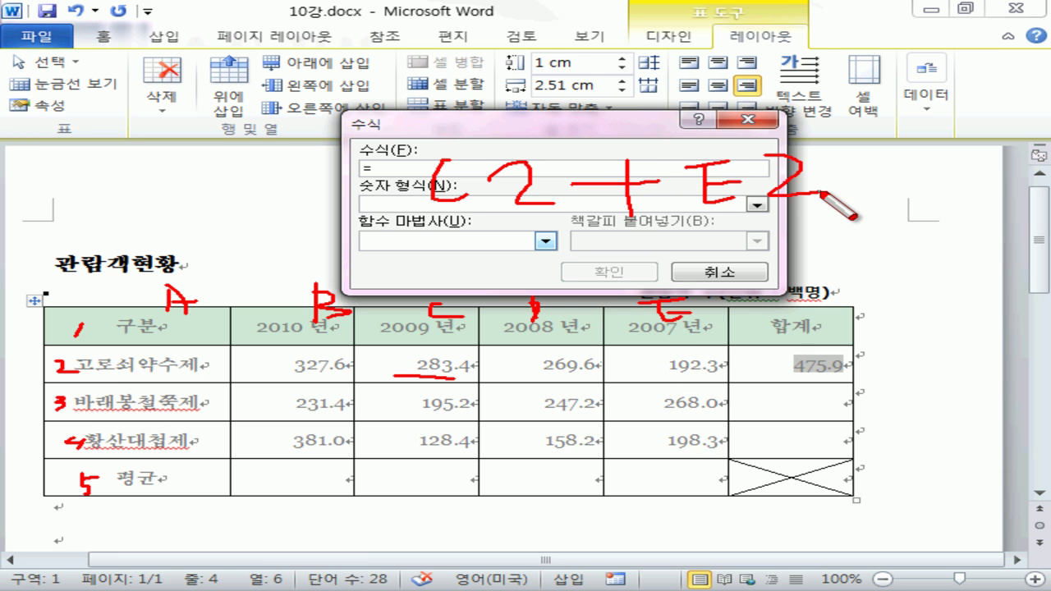
{"action": "left_click_drag", "start_coordinate": [402, 230], "coordinate": [823, 229]}
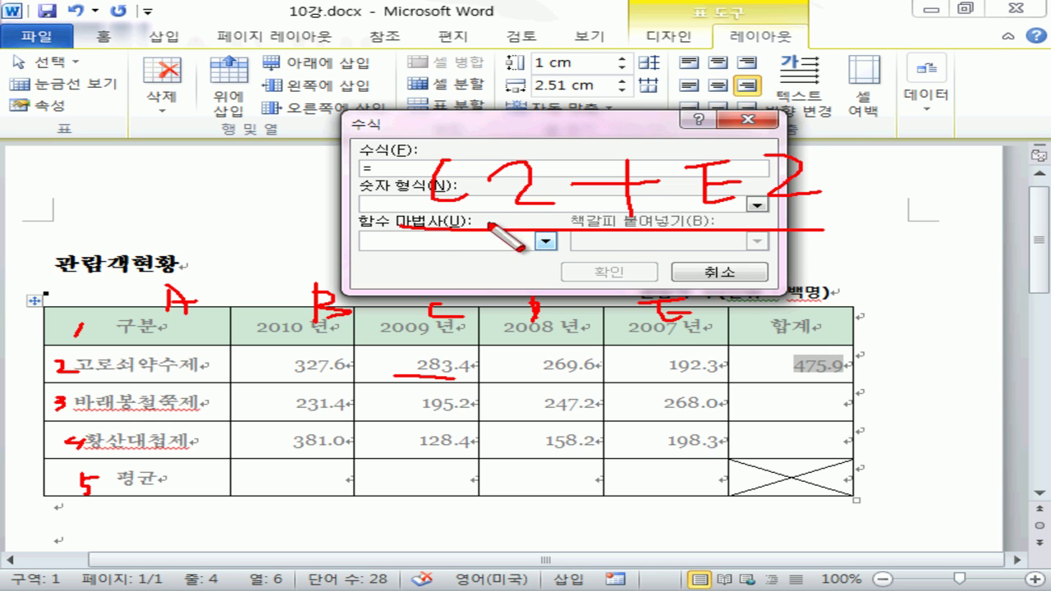
{"action": "left_click_drag", "start_coordinate": [400, 222], "coordinate": [725, 223]}
{"action": "key", "text": "Escape"}
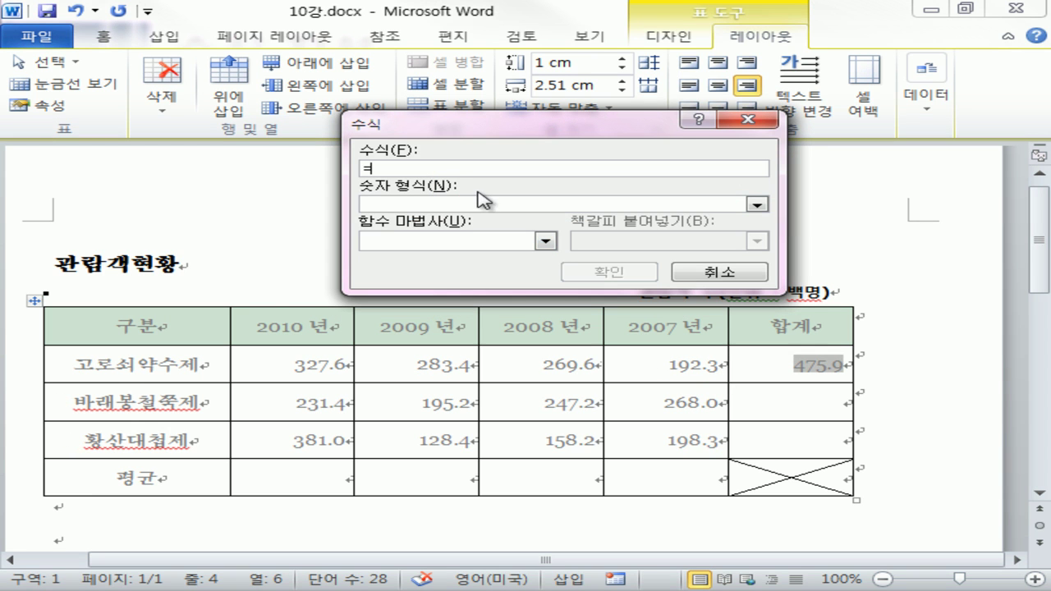
Set the 고로쇠약수제 합계 field's formula to =c2+E2 and apply it.
{"action": "type", "text": "초"}
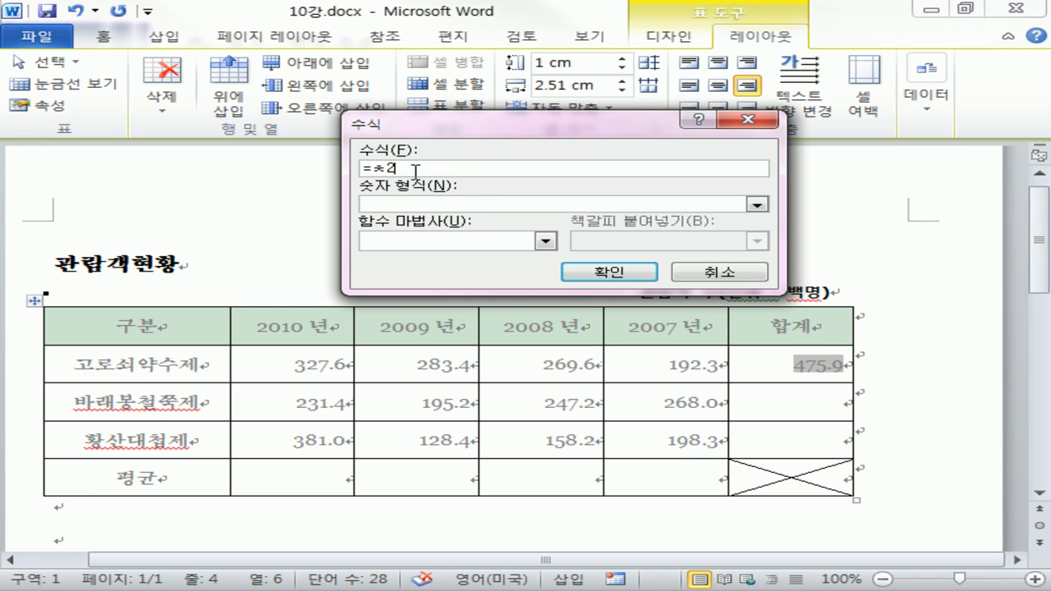
{"action": "key", "text": "BackSpace"}
{"action": "key", "text": "Hangul"}
{"action": "type", "text": "c2+E2"}
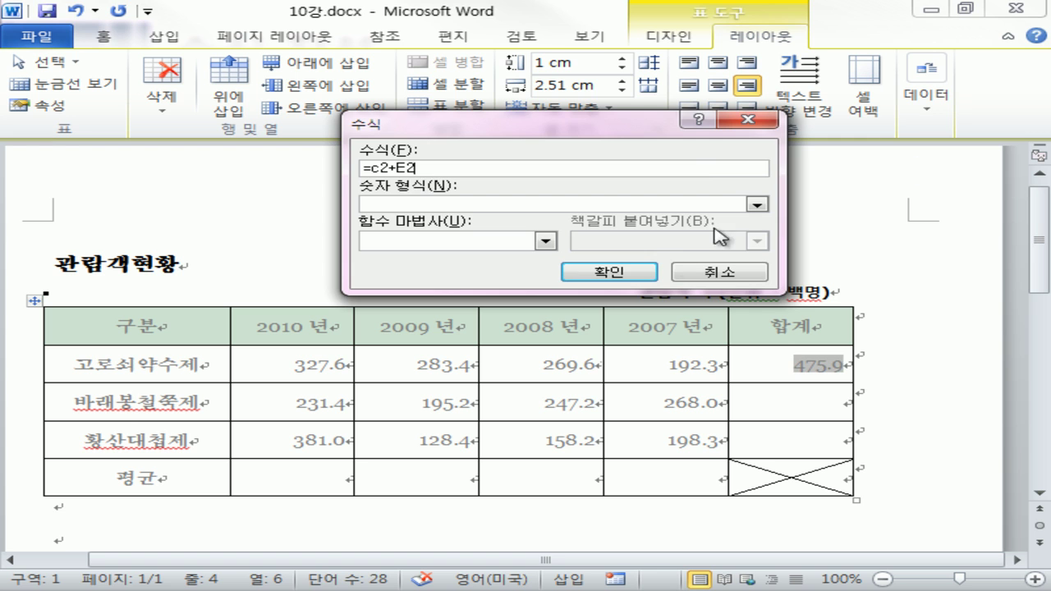
{"action": "left_click", "coordinate": [612, 272]}
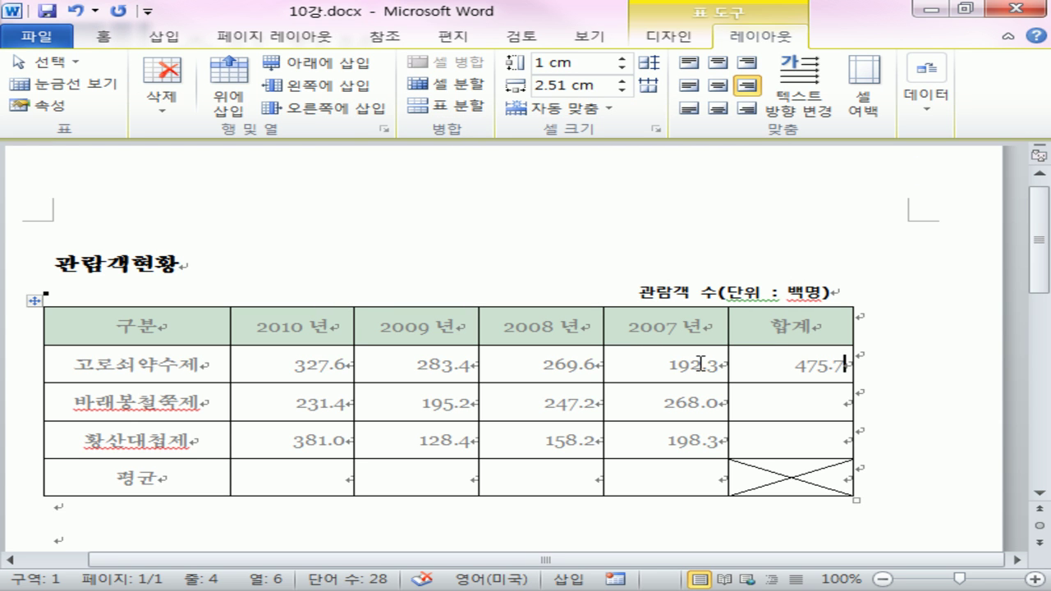
Change the 2007년 value of 고로쇠약수제 to 195.3 and update the 합계 field in that row.
{"action": "type", "text": "5"}
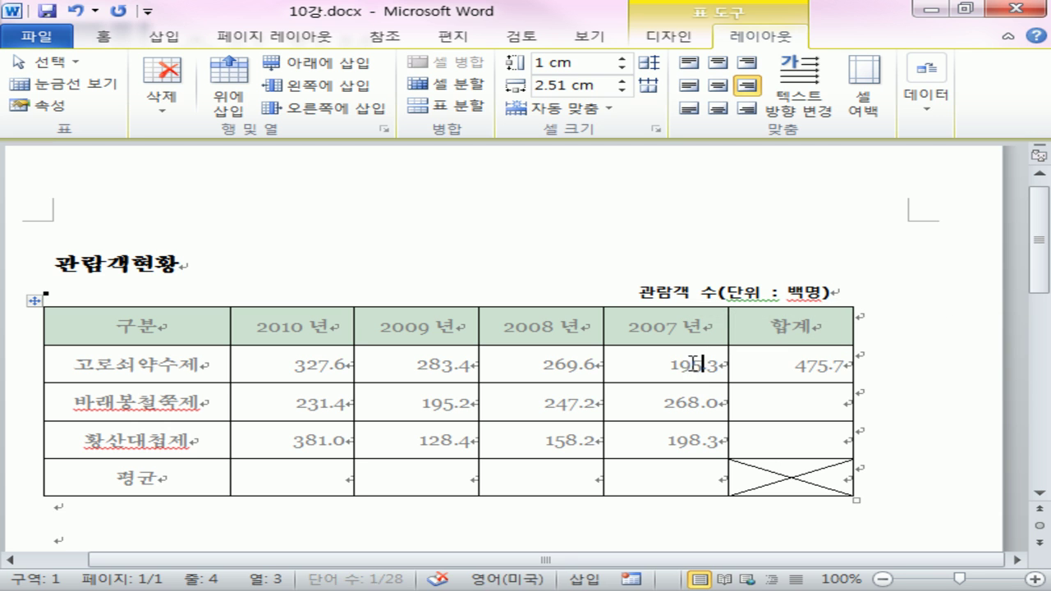
{"action": "left_click", "coordinate": [817, 365]}
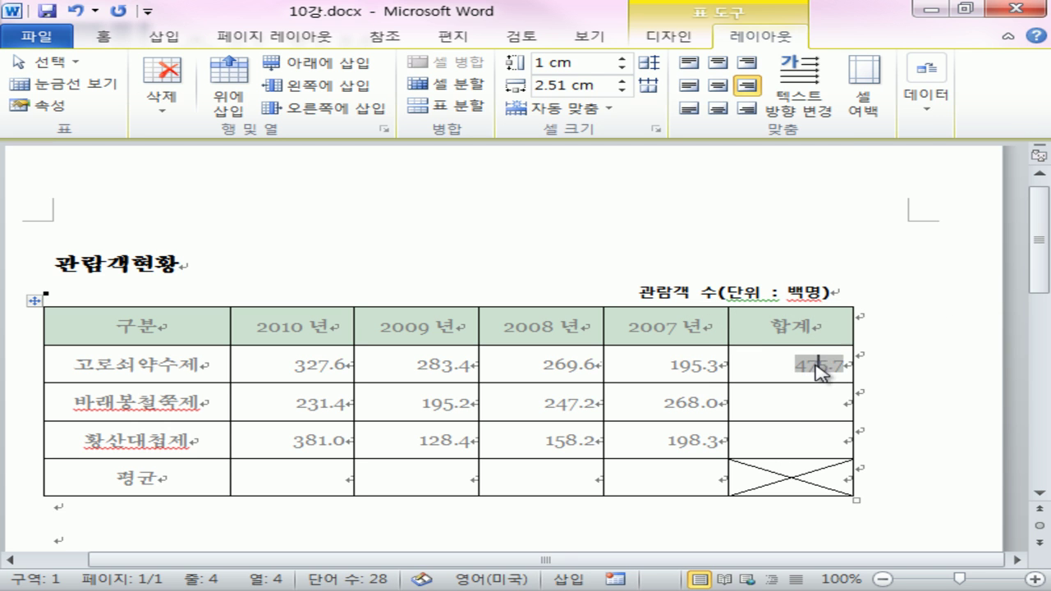
{"action": "right_click", "coordinate": [821, 370]}
{"action": "left_click", "coordinate": [928, 169]}
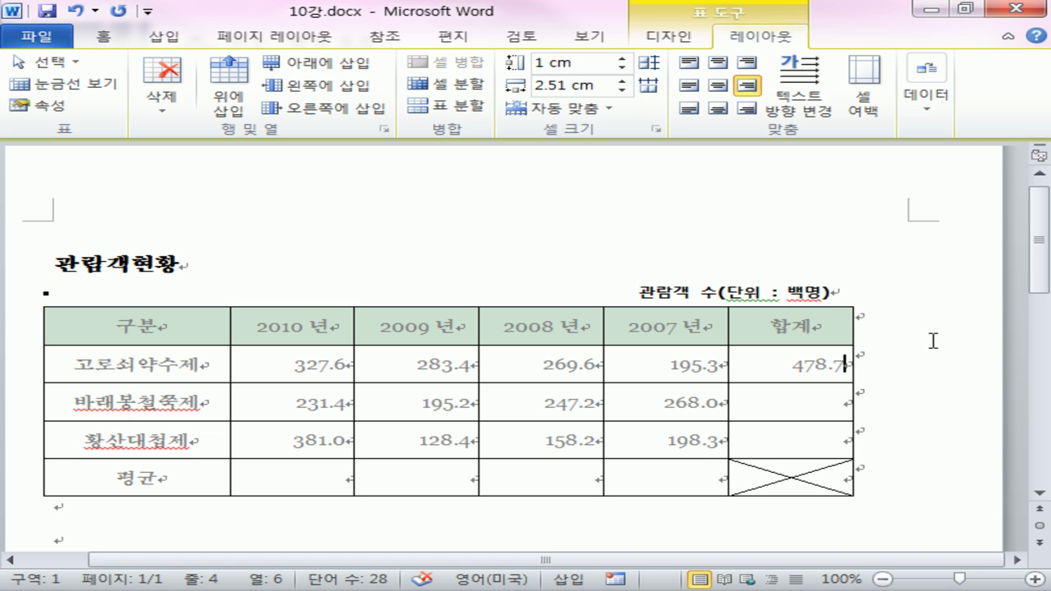
{"action": "mouse_move", "coordinate": [468, 373]}
{"action": "left_mouse_down"}
{"action": "mouse_move", "coordinate": [431, 376]}
{"action": "mouse_move", "coordinate": [452, 351]}
{"action": "left_mouse_up"}
{"action": "mouse_move", "coordinate": [713, 351]}
{"action": "left_mouse_down"}
{"action": "mouse_move", "coordinate": [682, 396]}
{"action": "mouse_move", "coordinate": [723, 361]}
{"action": "mouse_move", "coordinate": [731, 373]}
{"action": "left_mouse_up"}
{"action": "mouse_move", "coordinate": [831, 380]}
{"action": "left_mouse_down"}
{"action": "mouse_move", "coordinate": [767, 376]}
{"action": "mouse_move", "coordinate": [780, 353]}
{"action": "mouse_move", "coordinate": [850, 368]}
{"action": "left_mouse_up"}
{"action": "left_click", "coordinate": [422, 355]}
{"action": "left_click", "coordinate": [659, 364]}
{"action": "left_click_drag", "start_coordinate": [236, 364], "coordinate": [721, 388]}
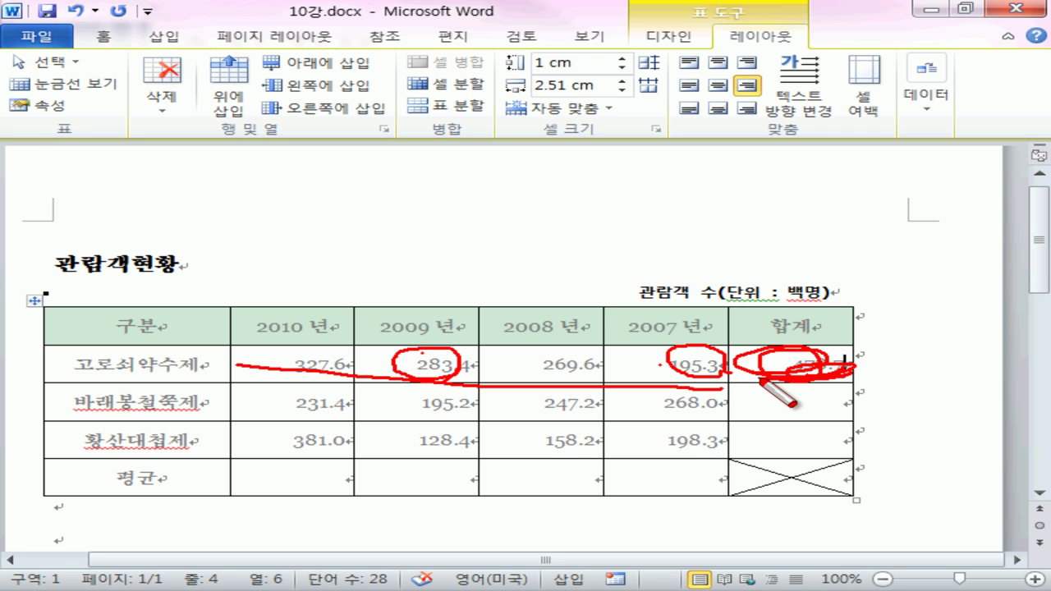
{"action": "left_click_drag", "start_coordinate": [312, 473], "coordinate": [335, 483]}
{"action": "mouse_move", "coordinate": [360, 439]}
{"action": "left_mouse_down"}
{"action": "mouse_move", "coordinate": [355, 447]}
{"action": "mouse_move", "coordinate": [332, 349]}
{"action": "mouse_move", "coordinate": [358, 442]}
{"action": "left_mouse_up"}
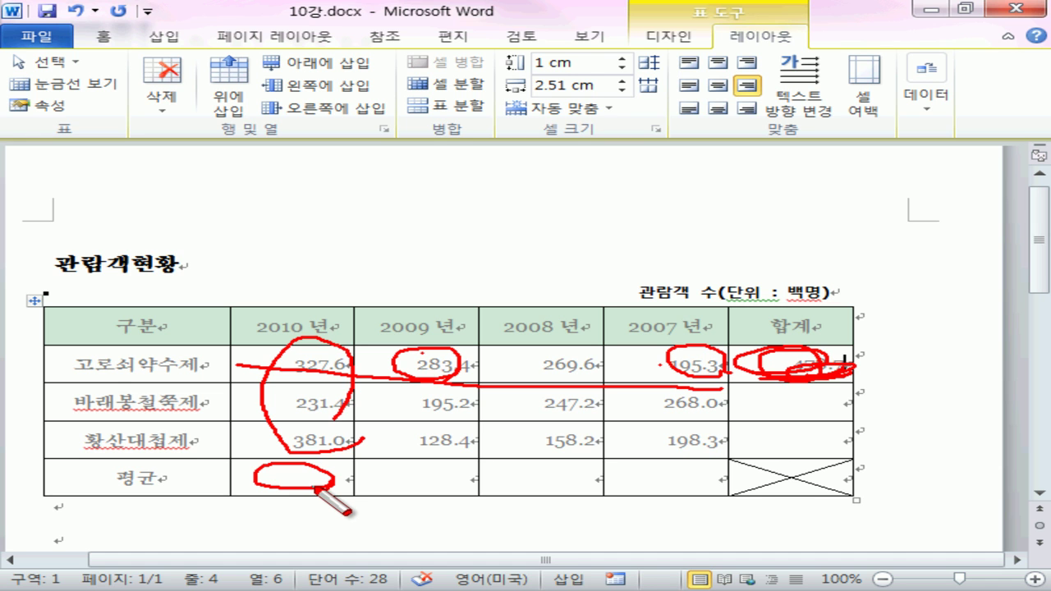
{"action": "key", "text": "Escape"}
Open the 고로쇠약수제 합계 field for editing and clear its formula down to the equals sign.
{"action": "double_click", "coordinate": [761, 351]}
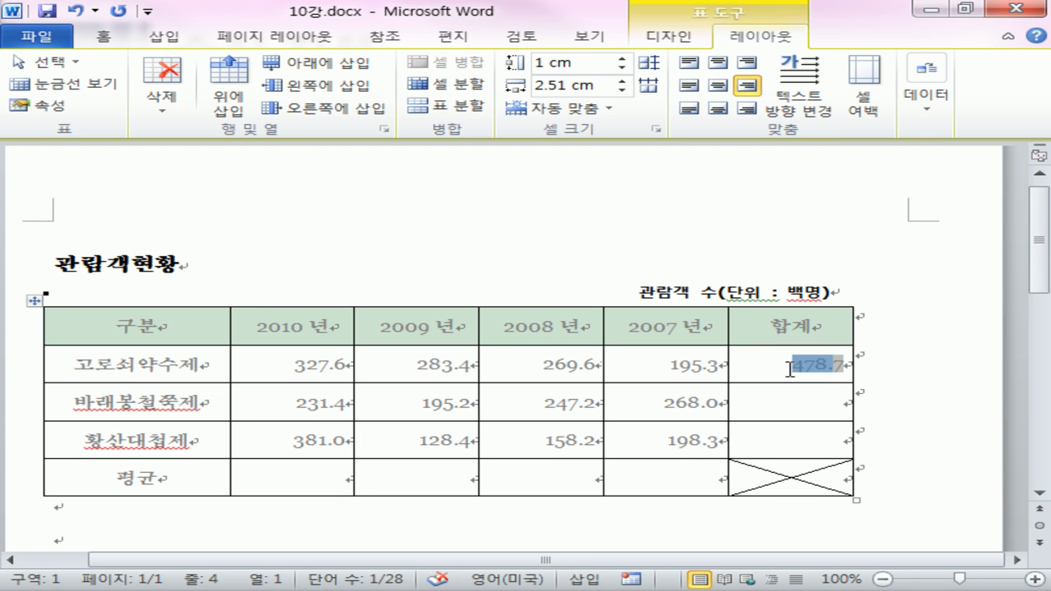
{"action": "left_click", "coordinate": [791, 369]}
{"action": "left_click_drag", "start_coordinate": [792, 367], "coordinate": [847, 365]}
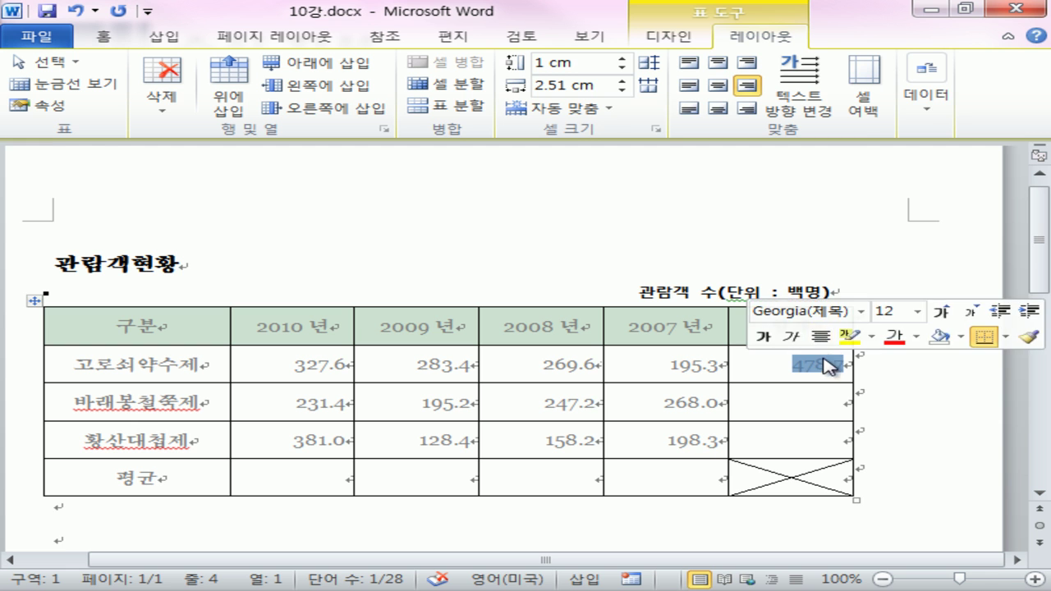
{"action": "right_click", "coordinate": [829, 366]}
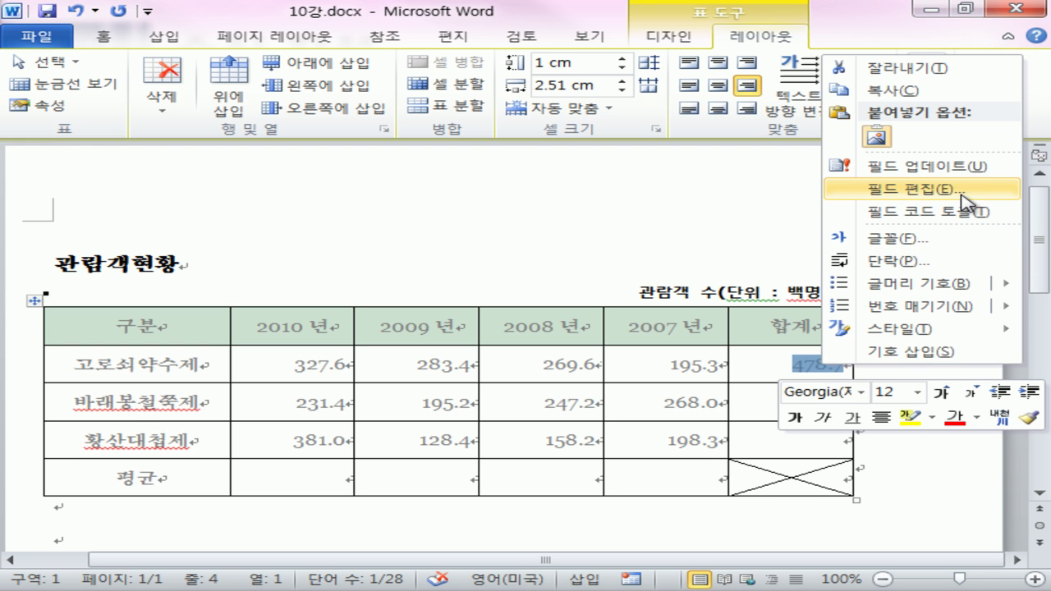
{"action": "left_click", "coordinate": [962, 197]}
{"action": "left_click", "coordinate": [464, 156]}
{"action": "left_click_drag", "start_coordinate": [432, 168], "coordinate": [380, 167]}
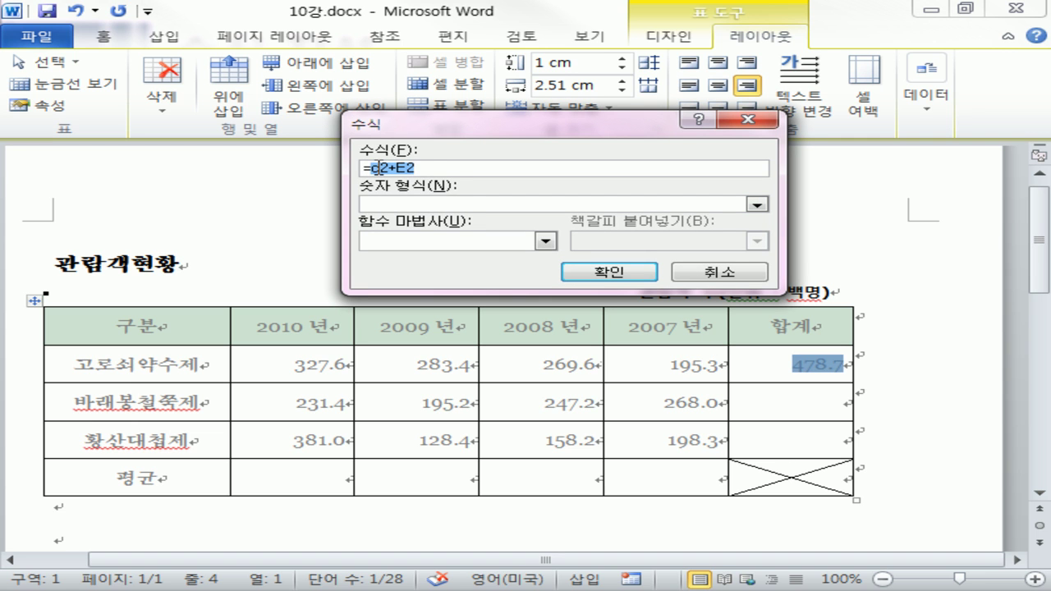
{"action": "key", "text": "BackSpace"}
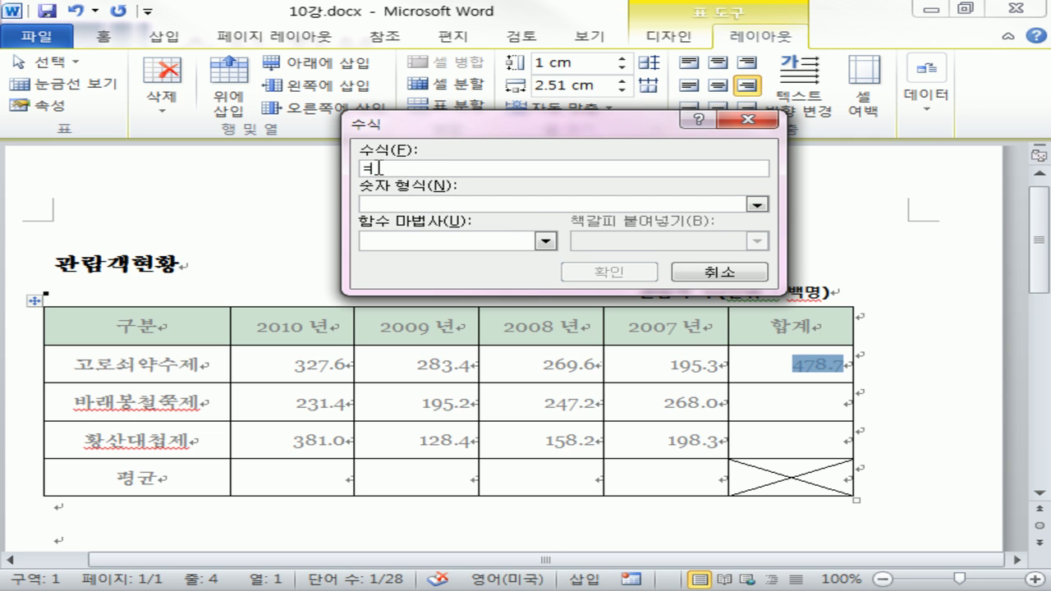
{"action": "type", "text": "s"}
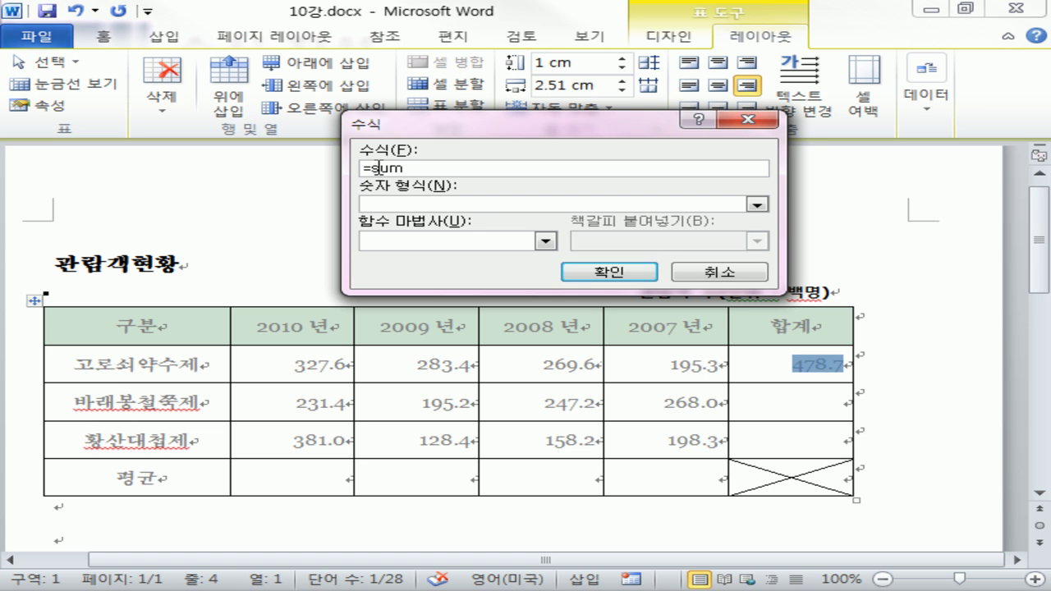
{"action": "key", "text": "BackSpace"}
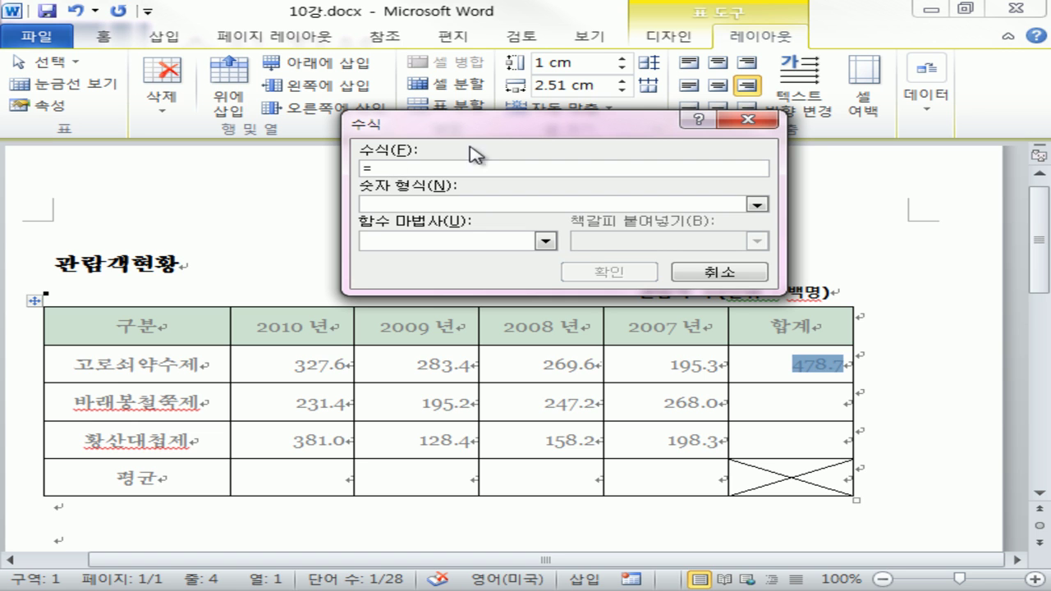
Build the formula =SUM(left) with the number format #,##0.0 and apply it to the 고로쇠약수제 합계 field.
{"action": "left_click", "coordinate": [545, 241]}
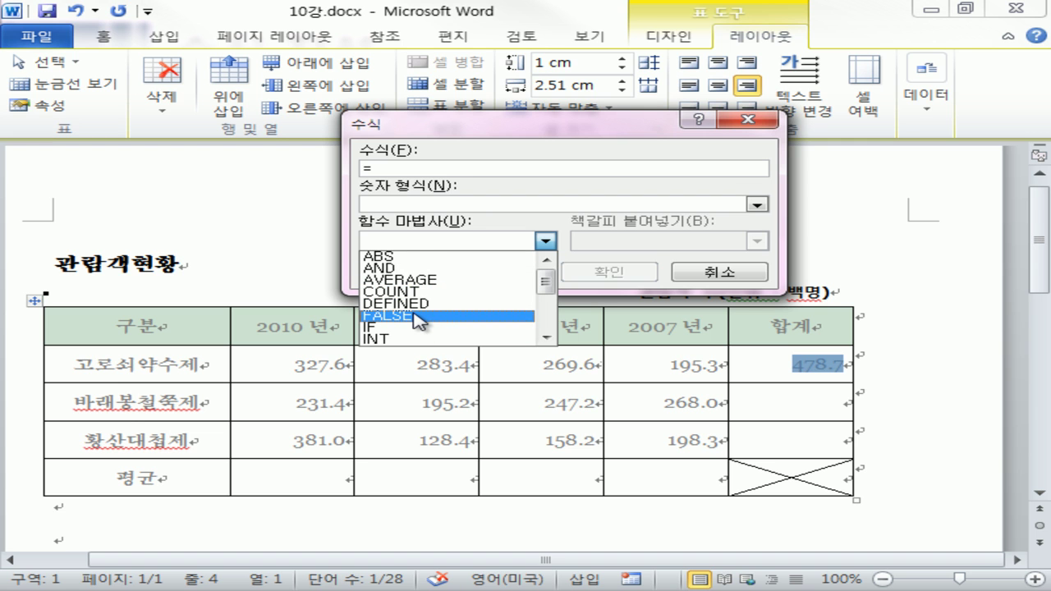
{"action": "scroll", "coordinate": [417, 320], "scroll_direction": "down", "scroll_amount": 4}
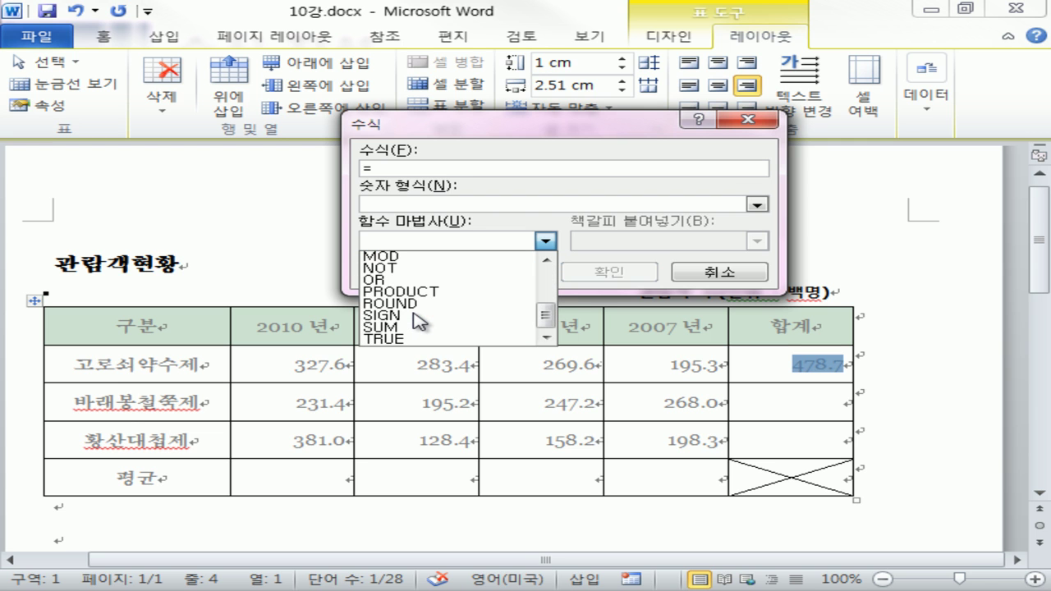
{"action": "left_click", "coordinate": [401, 329]}
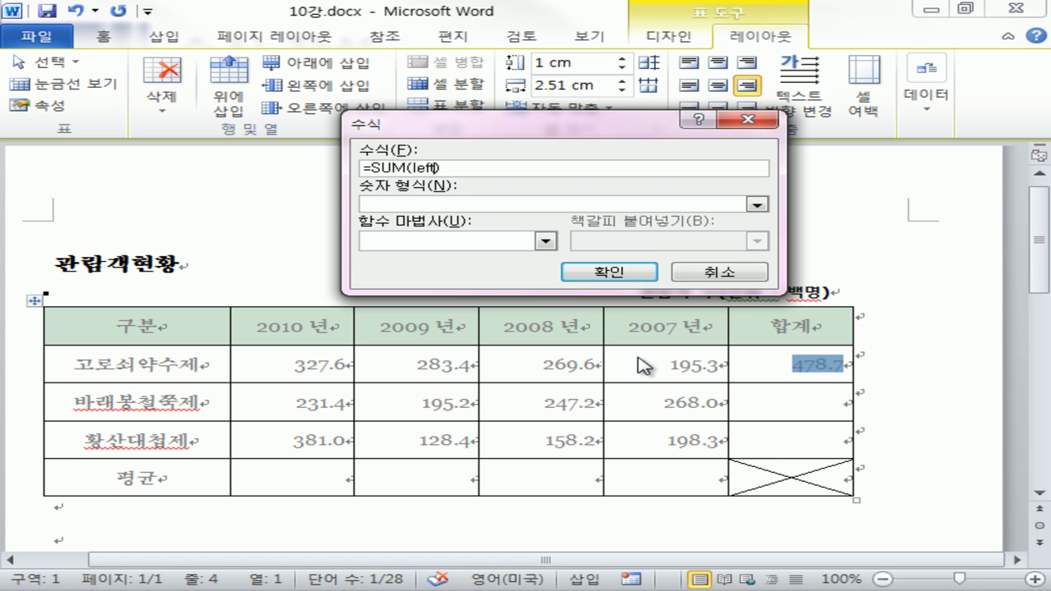
{"action": "left_click", "coordinate": [756, 204]}
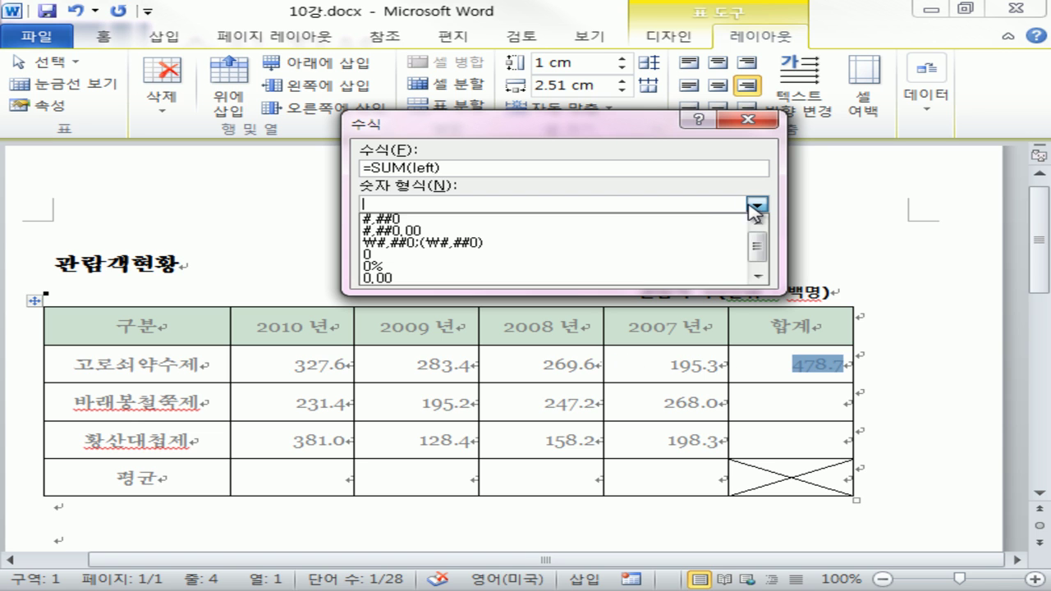
{"action": "left_click", "coordinate": [425, 221]}
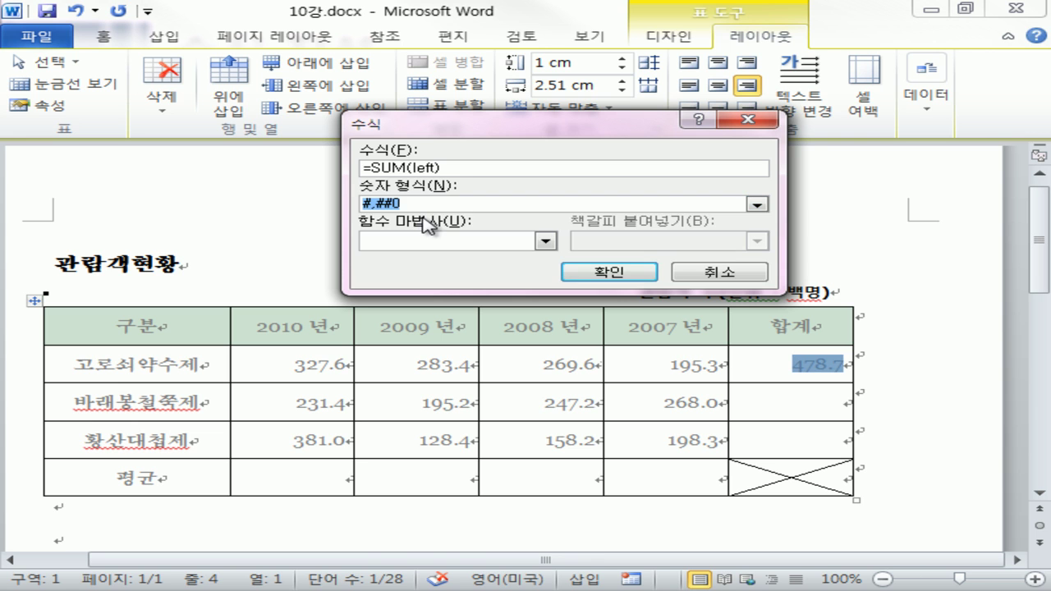
{"action": "left_click", "coordinate": [439, 202]}
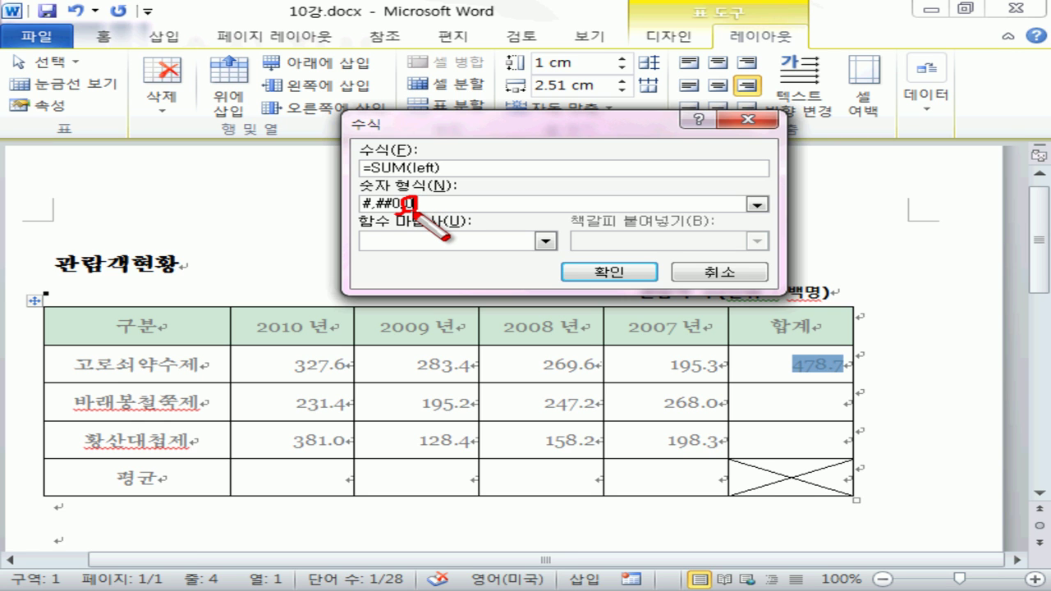
{"action": "left_click", "coordinate": [626, 274]}
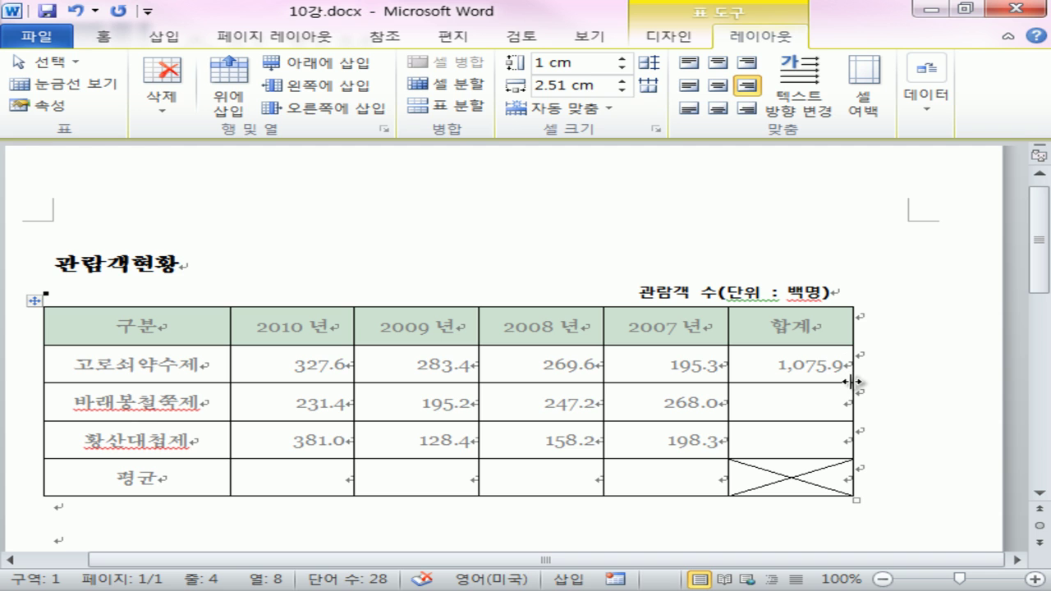
Copy the 고로쇠약수제 합계 field into the 합계 cells of the 바래봉철쭉제 and 황산대첩제 rows.
{"action": "left_click", "coordinate": [808, 399]}
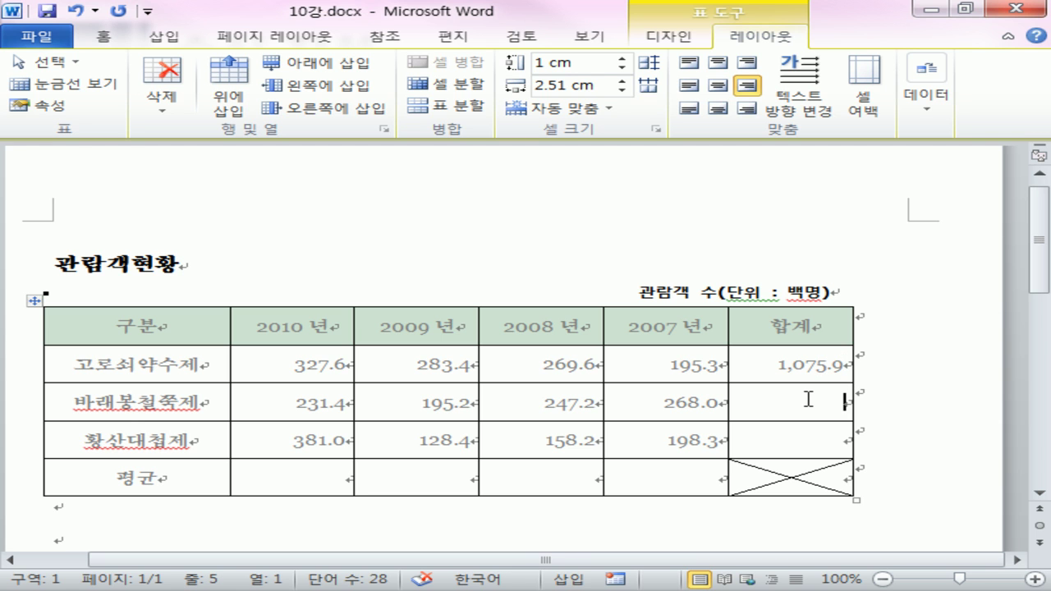
{"action": "left_click_drag", "start_coordinate": [778, 361], "coordinate": [849, 365]}
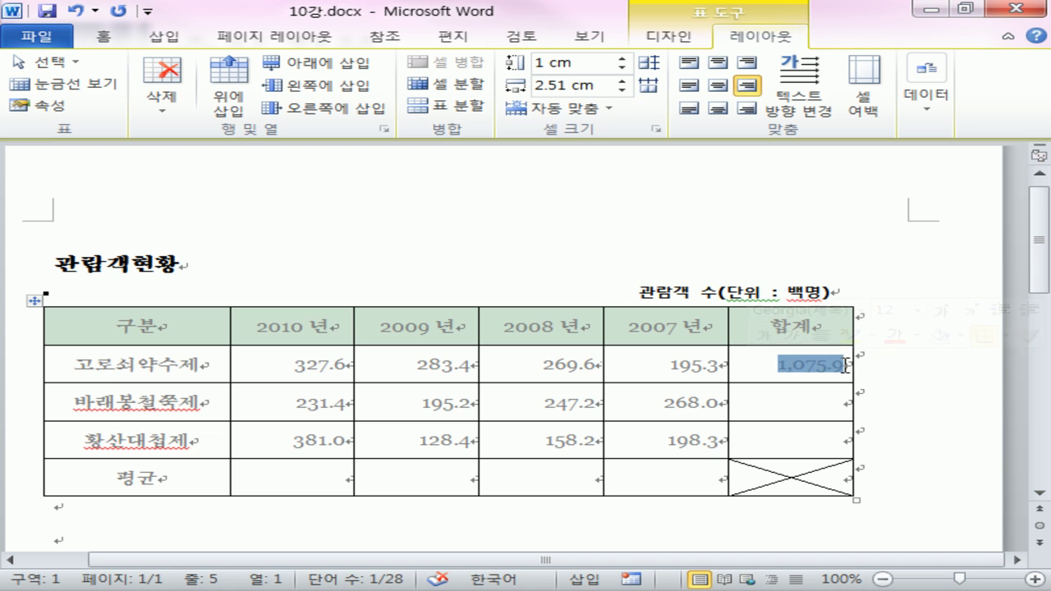
{"action": "left_click", "coordinate": [831, 406]}
{"action": "key", "text": "ctrl+v"}
{"action": "key", "text": "ctrl+v"}
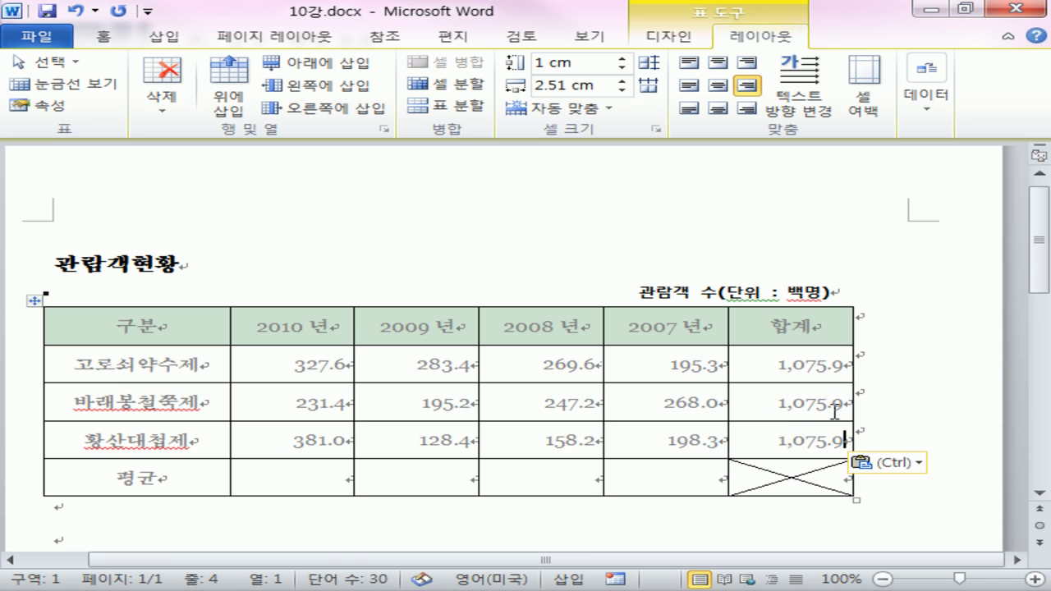
Update the copied 합계 fields in the 바래봉철쭉제 and 황산대첩제 rows.
{"action": "right_click", "coordinate": [836, 402]}
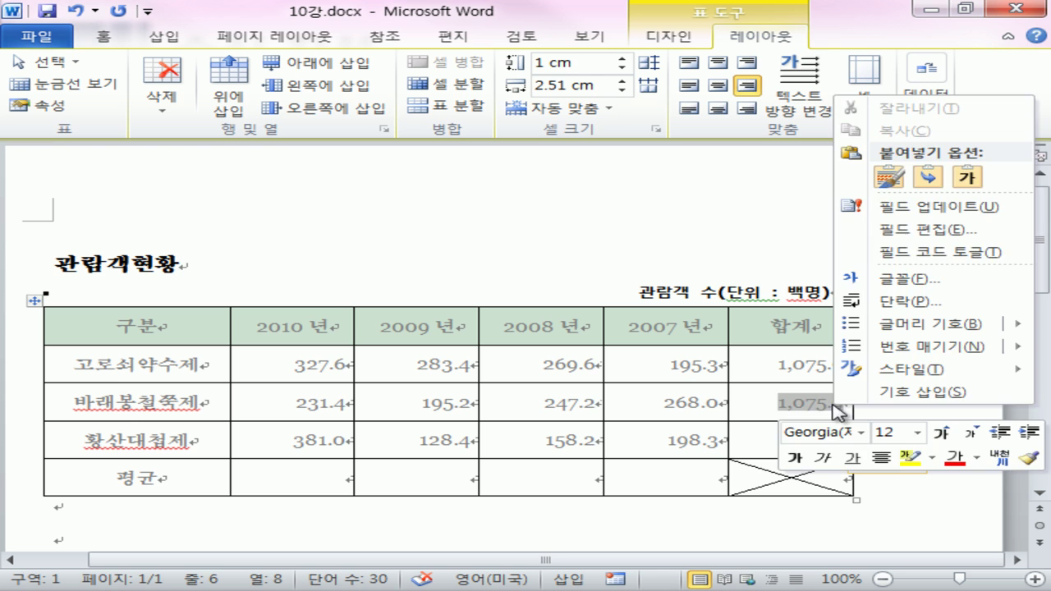
{"action": "left_click", "coordinate": [893, 207]}
{"action": "right_click", "coordinate": [824, 439]}
{"action": "left_click", "coordinate": [893, 241]}
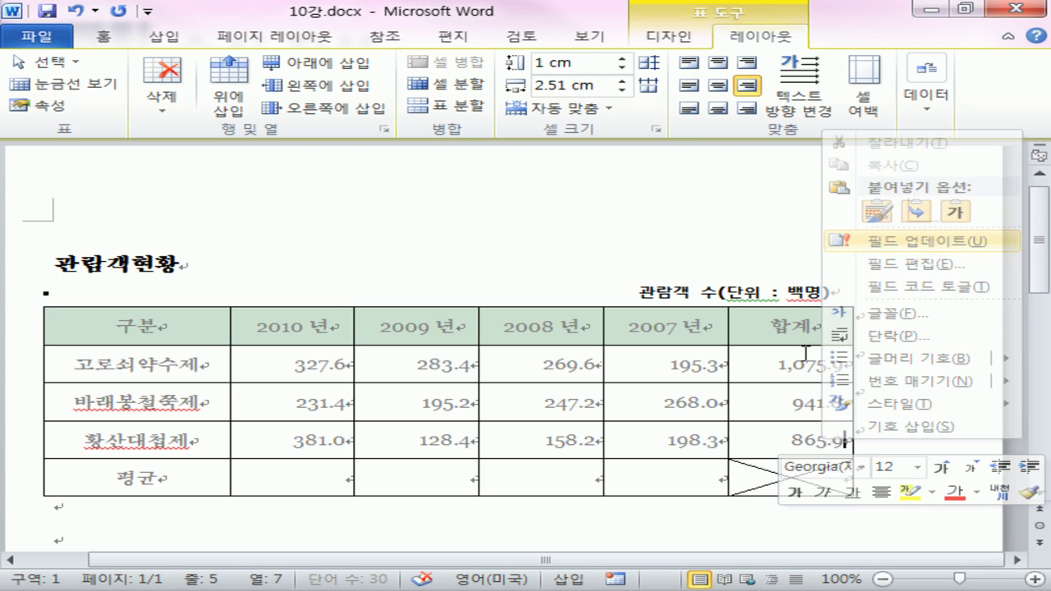
{"action": "left_click_drag", "start_coordinate": [708, 443], "coordinate": [316, 442]}
{"action": "mouse_move", "coordinate": [809, 440]}
{"action": "left_mouse_down"}
{"action": "mouse_move", "coordinate": [758, 462]}
{"action": "mouse_move", "coordinate": [875, 476]}
{"action": "left_mouse_up"}
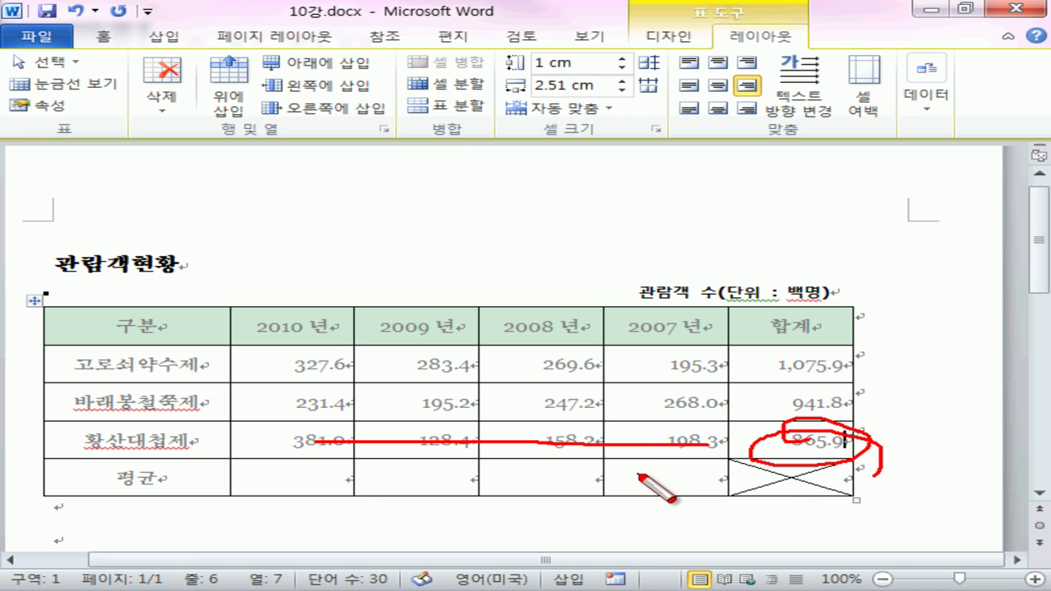
{"action": "key", "text": "Escape"}
Start a table formula in the 평균 cell of the 2010년 column and insert the AVERAGE function into it.
{"action": "left_click", "coordinate": [289, 479]}
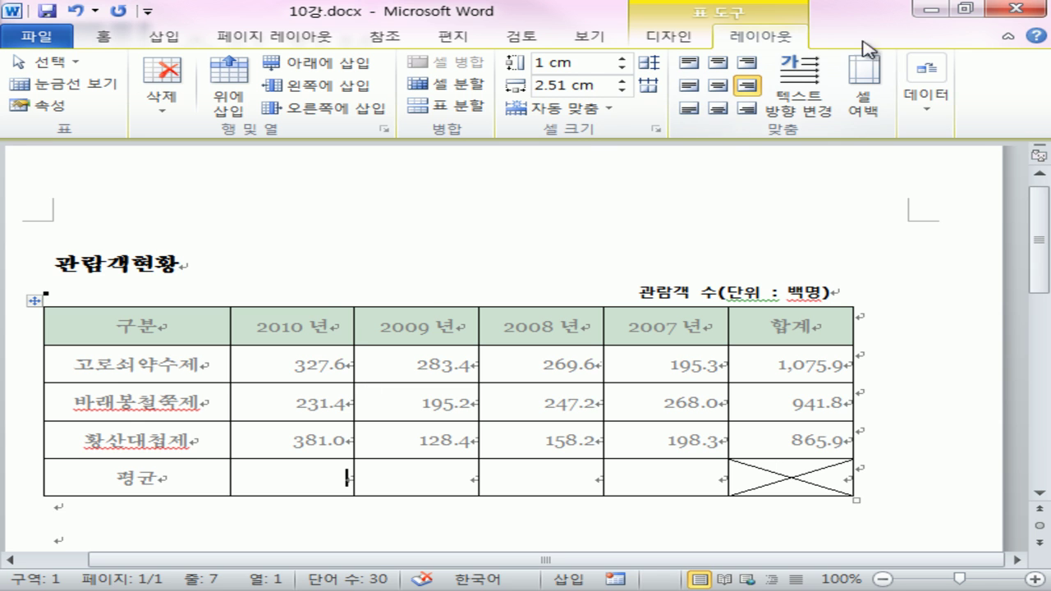
{"action": "left_click", "coordinate": [927, 92]}
{"action": "left_click", "coordinate": [1010, 163]}
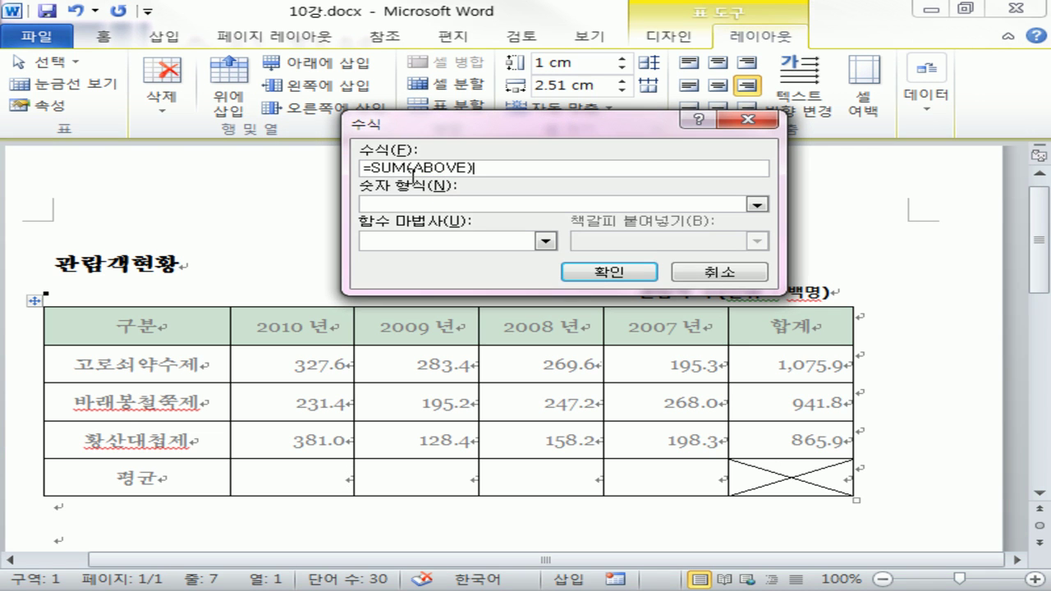
{"action": "left_click_drag", "start_coordinate": [410, 173], "coordinate": [377, 172]}
{"action": "left_click", "coordinate": [476, 241]}
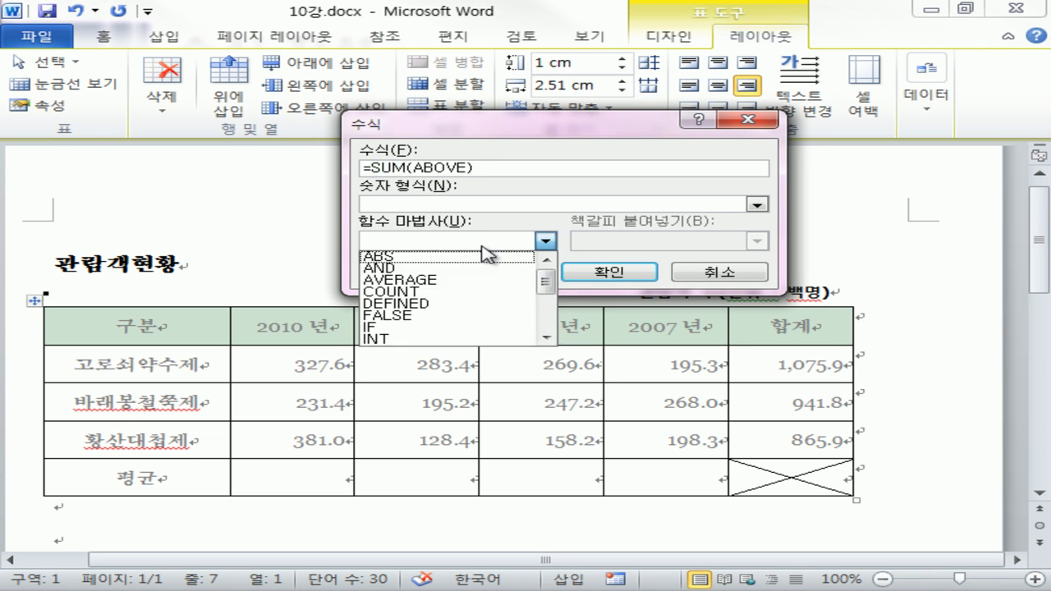
{"action": "left_click", "coordinate": [452, 280]}
{"action": "left_click_drag", "start_coordinate": [407, 171], "coordinate": [379, 169]}
{"action": "key", "text": "Delete"}
{"action": "key", "text": "Delete"}
{"action": "key", "text": "Delete"}
{"action": "key", "text": "Delete"}
{"action": "key", "text": "Delete"}
{"action": "key", "text": "Delete"}
{"action": "key", "text": "Delete"}
{"action": "key", "text": "Delete"}
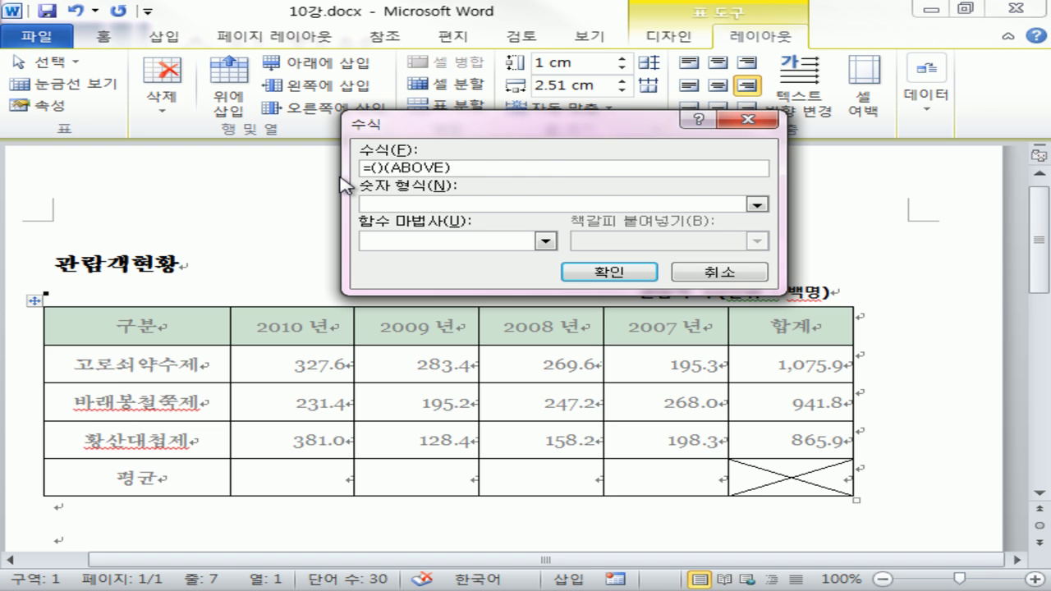
{"action": "key", "text": "ctrl+z"}
Remove SUM and the extra parentheses so the 2010년 평균 formula reads =AVERAGE(ABOVE).
{"action": "left_click_drag", "start_coordinate": [408, 171], "coordinate": [380, 170]}
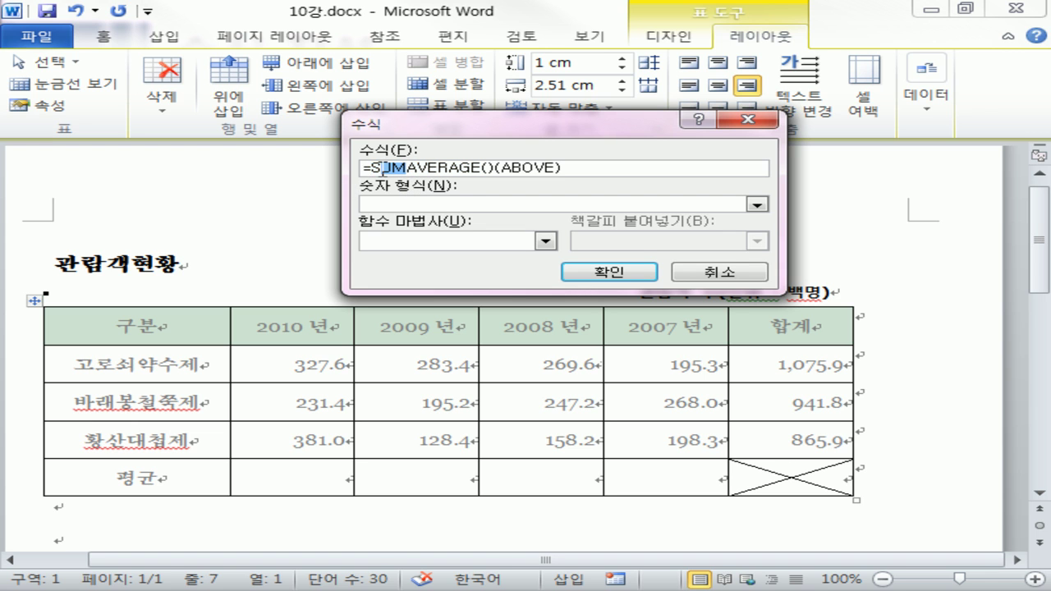
{"action": "key", "text": "Delete"}
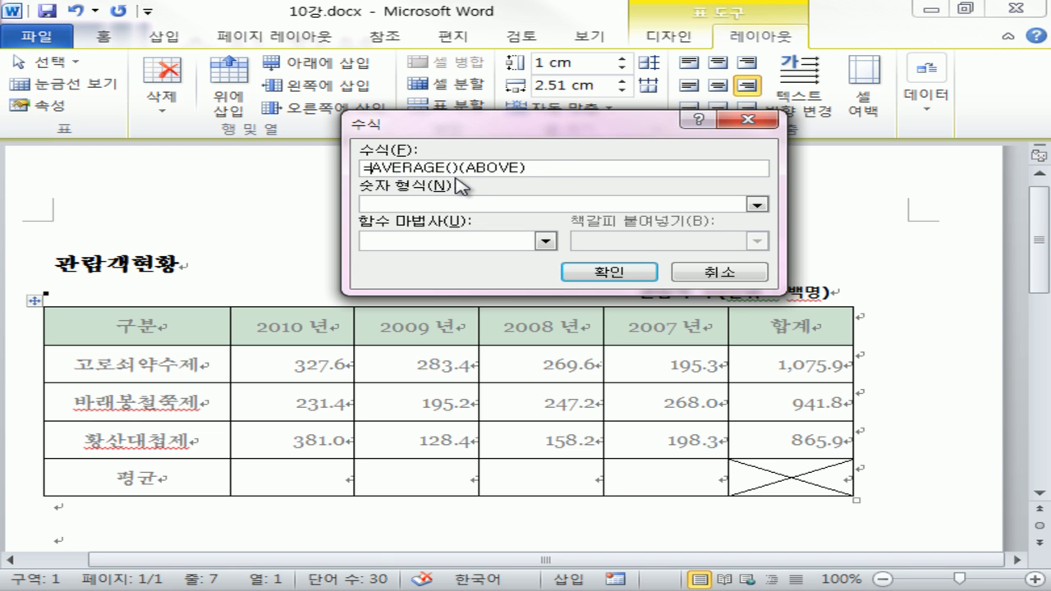
{"action": "key", "text": "Delete"}
{"action": "key", "text": "Delete"}
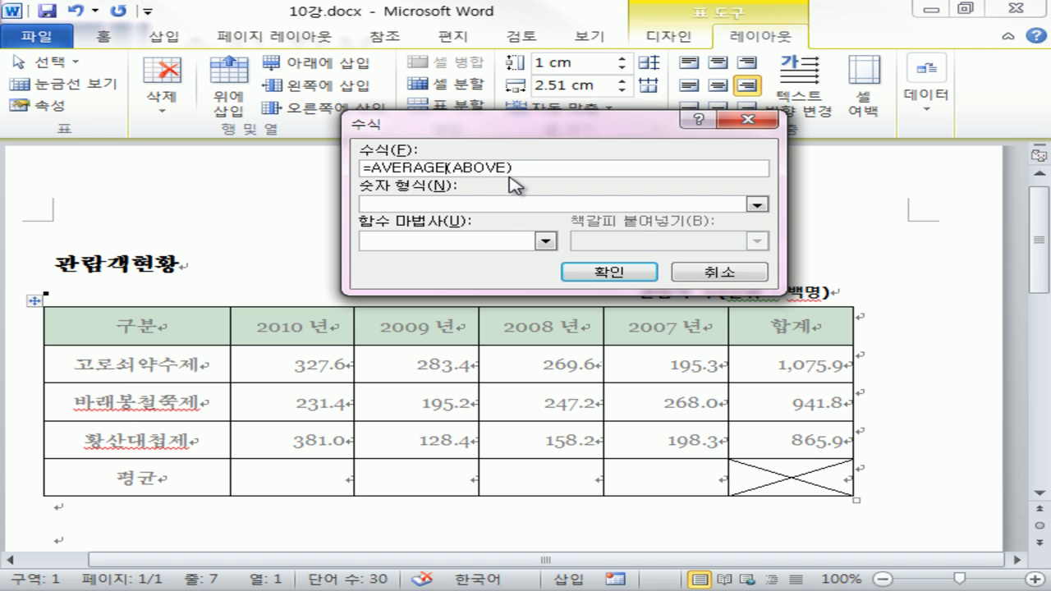
Apply the #,##0.00 number format to the 2010년 average formula and insert it into the cell.
{"action": "left_click", "coordinate": [486, 202]}
{"action": "left_click", "coordinate": [756, 203]}
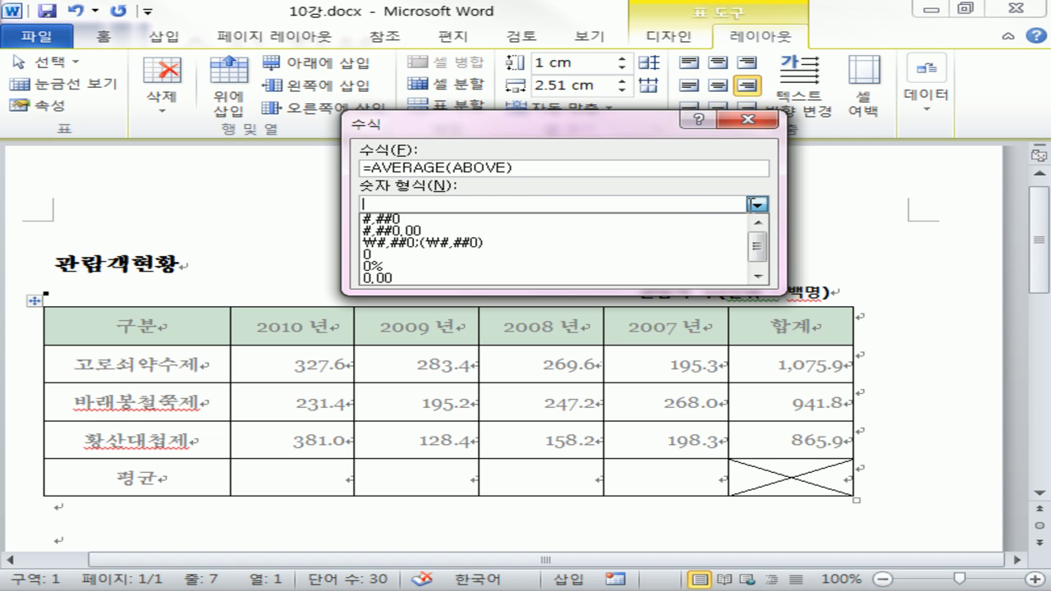
{"action": "left_click", "coordinate": [673, 234]}
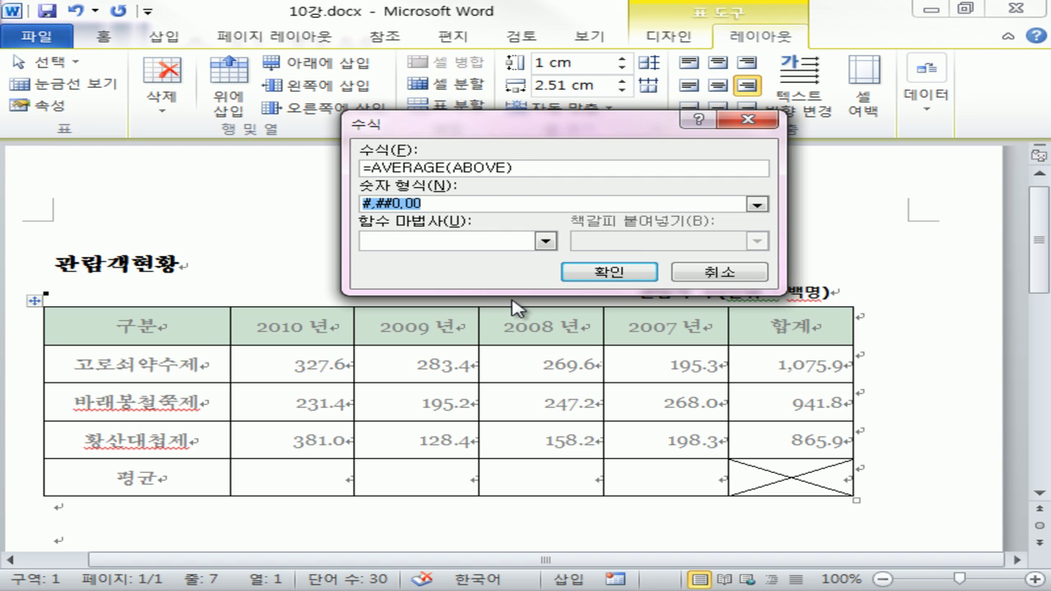
{"action": "left_click", "coordinate": [427, 202]}
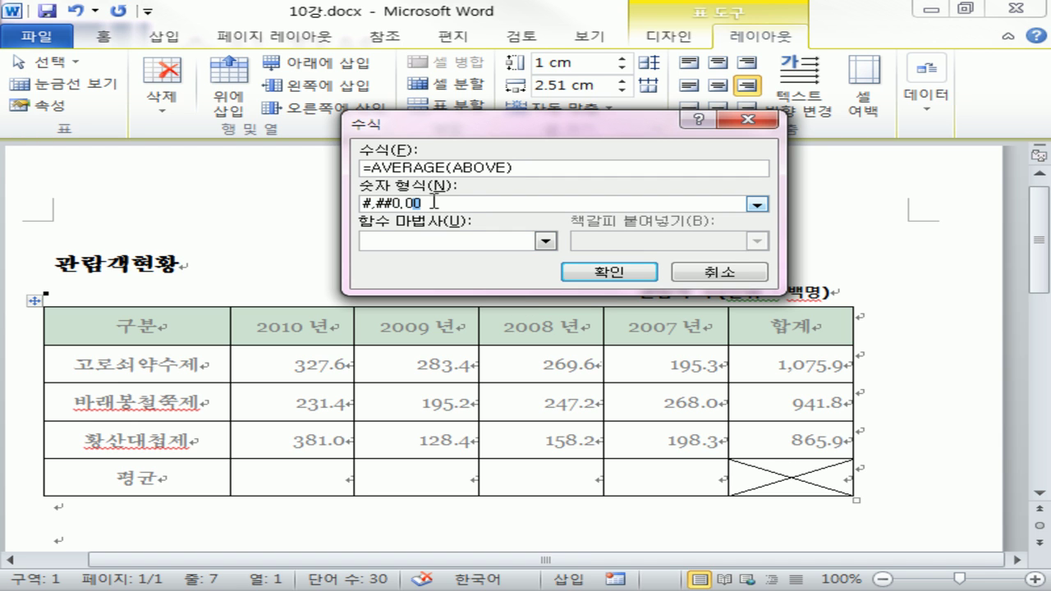
{"action": "left_click", "coordinate": [608, 271]}
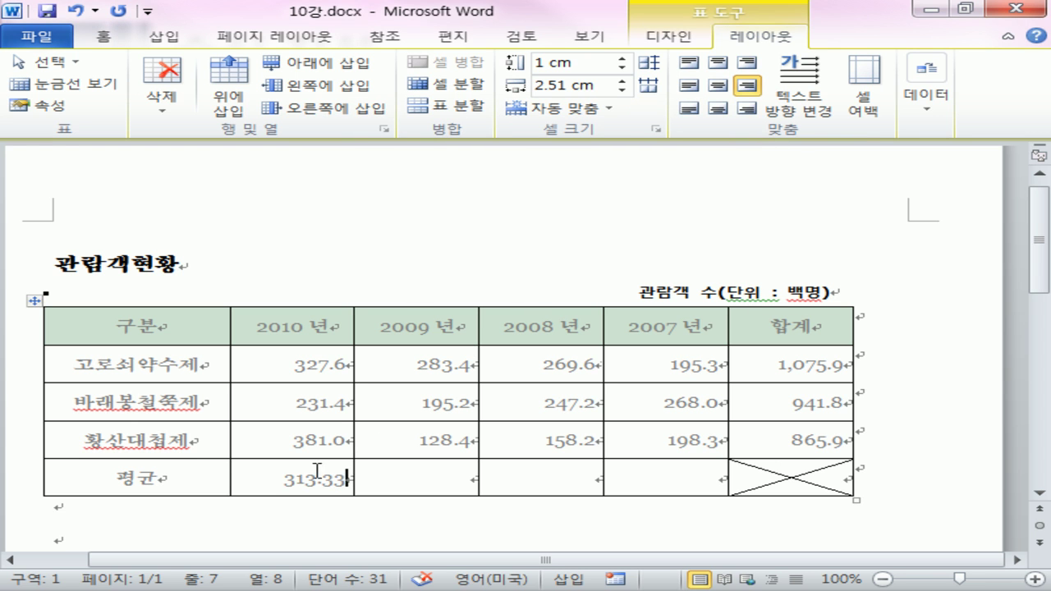
Copy the 2010년 average field into the 평균 cells of the 2009년, 2008년 and 2007년 columns.
{"action": "double_click", "coordinate": [285, 480]}
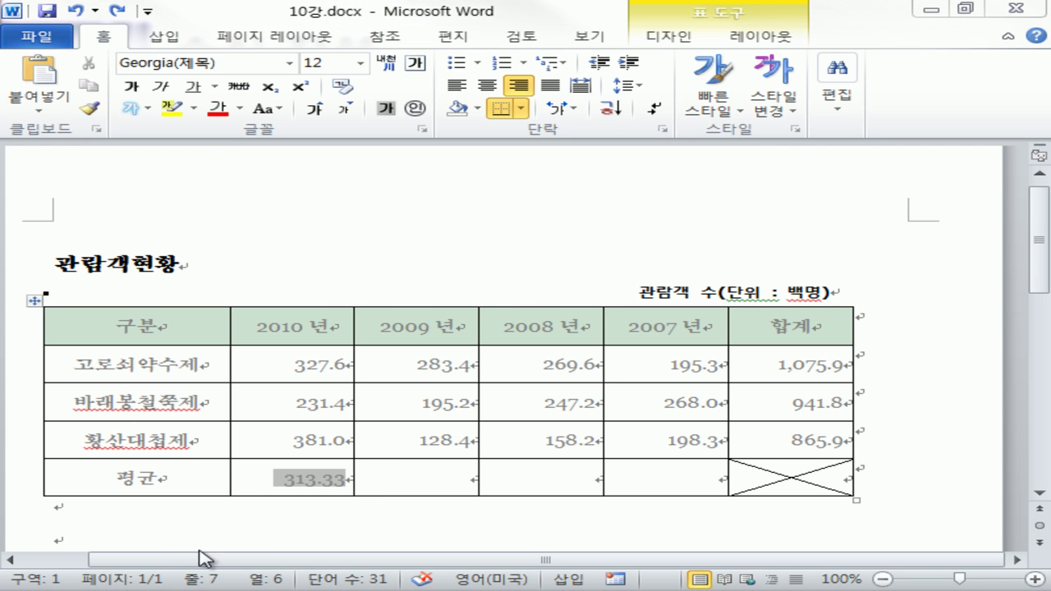
{"action": "left_click", "coordinate": [232, 485]}
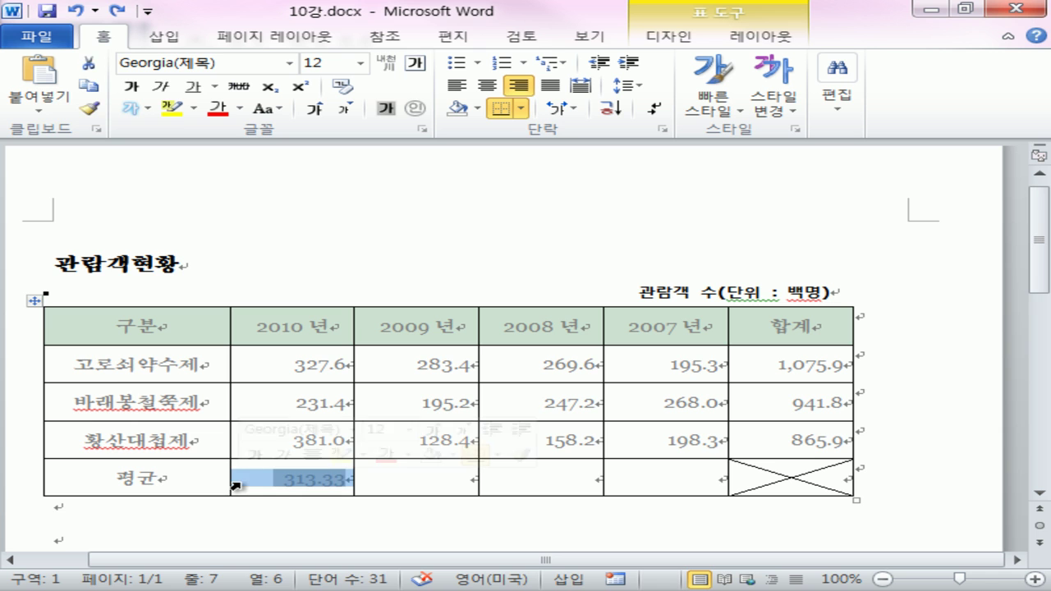
{"action": "left_click_drag", "start_coordinate": [455, 480], "coordinate": [678, 474]}
{"action": "type", "text": "313.33\t313.33\t313.33"}
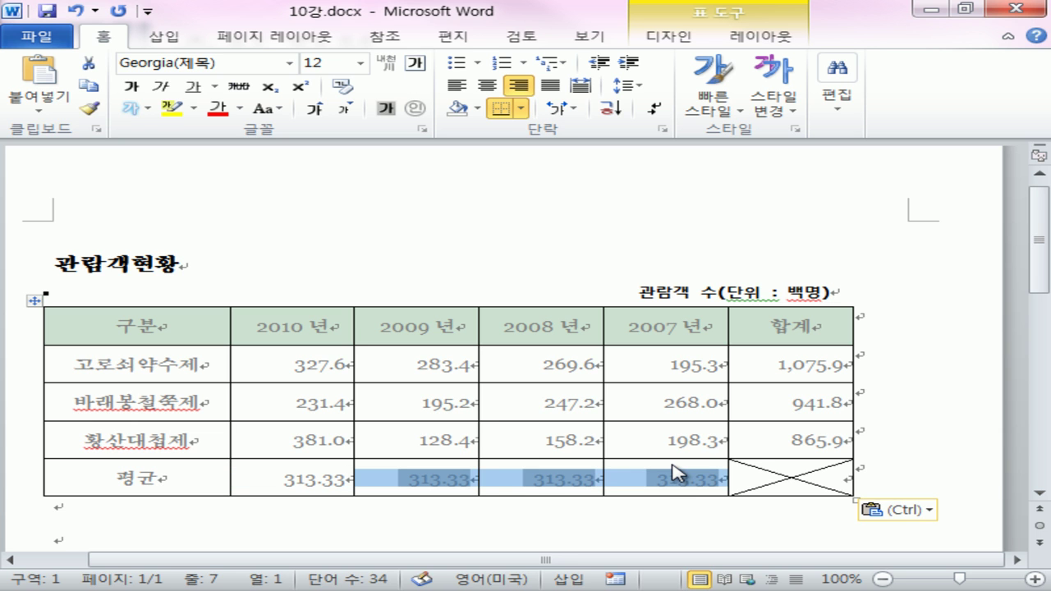
Update the copied average fields in the 2009년, 2008년 and 2007년 columns.
{"action": "left_click", "coordinate": [456, 485]}
{"action": "right_click", "coordinate": [444, 481]}
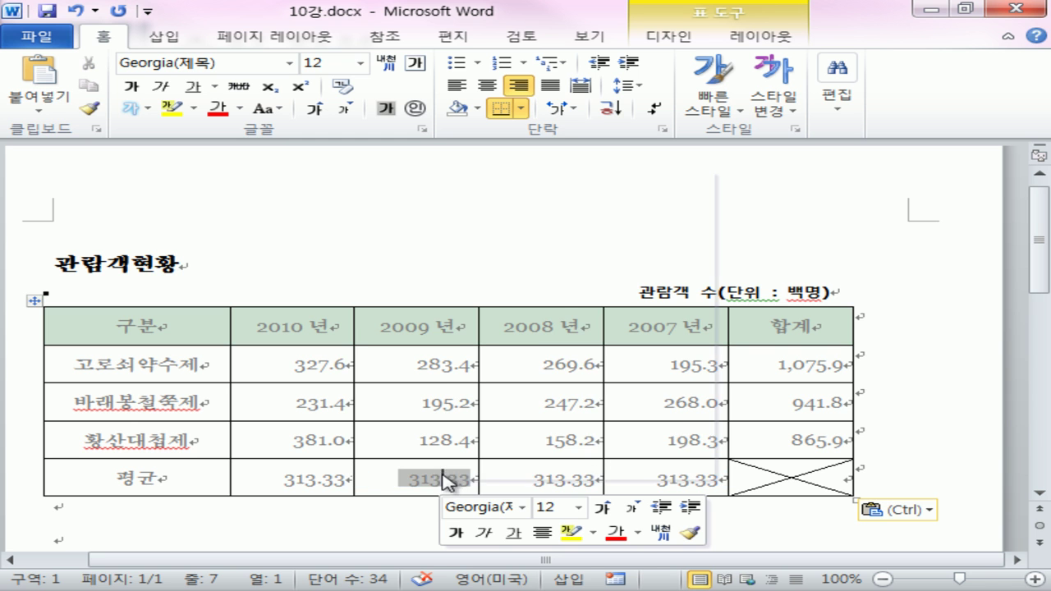
{"action": "left_click", "coordinate": [570, 282]}
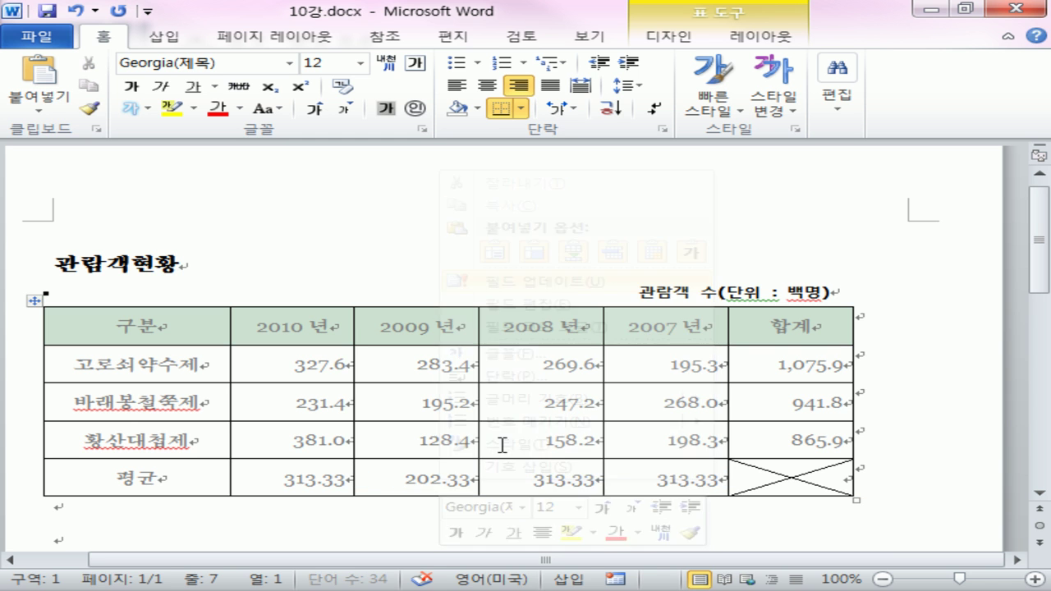
{"action": "left_click", "coordinate": [564, 479]}
{"action": "right_click", "coordinate": [564, 479]}
{"action": "left_click", "coordinate": [579, 280]}
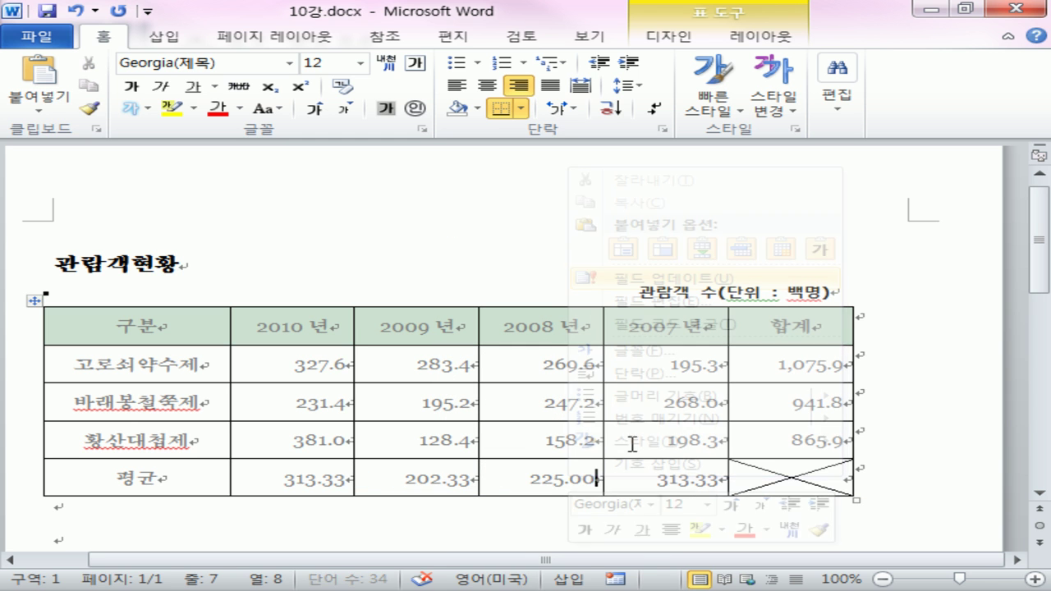
{"action": "left_click", "coordinate": [681, 479]}
{"action": "right_click", "coordinate": [682, 479]}
{"action": "left_click", "coordinate": [711, 281]}
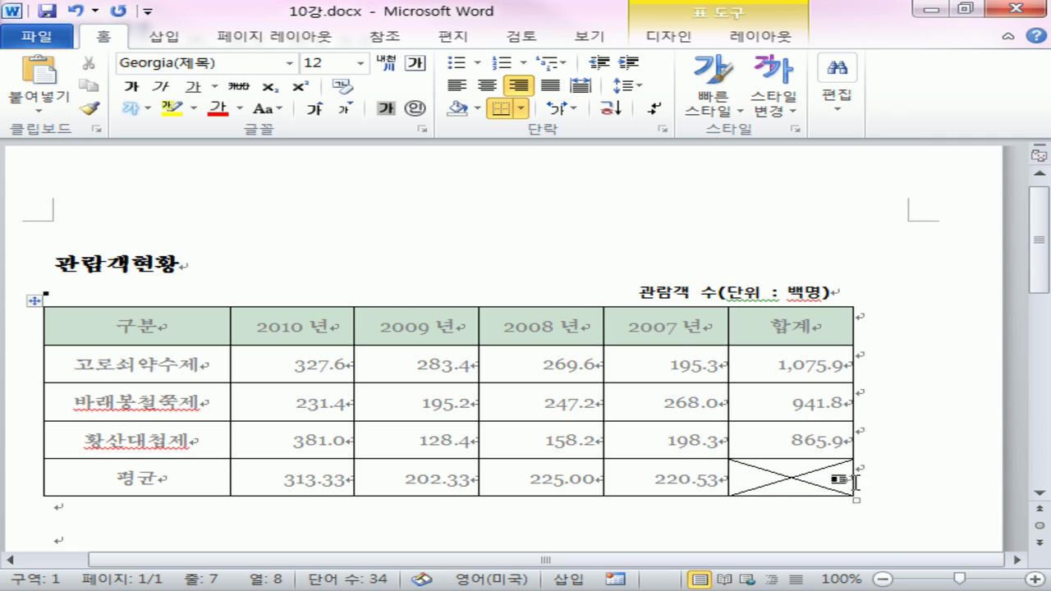
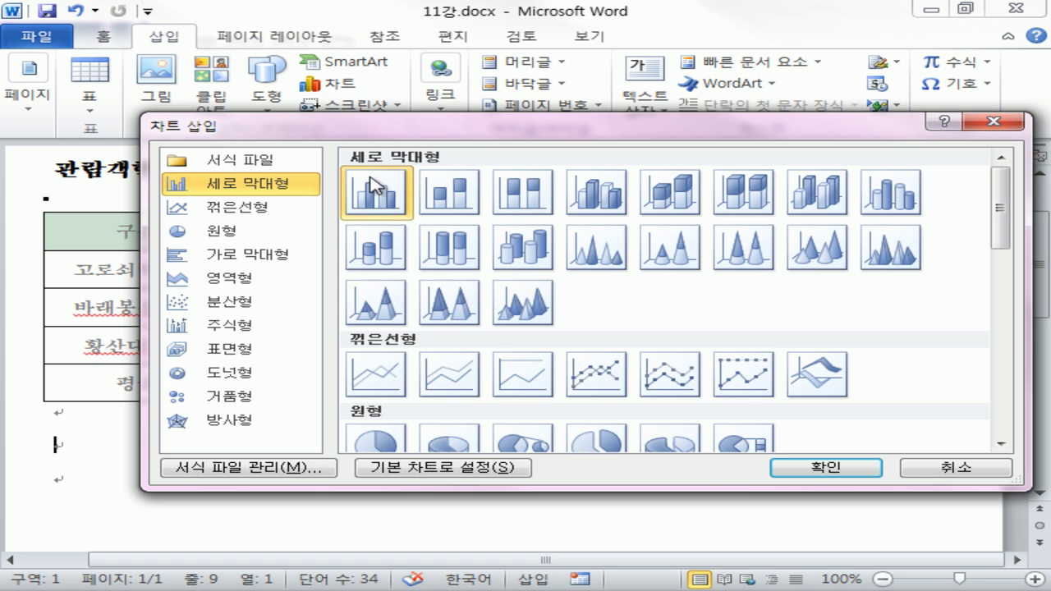
Browse the chart types and insert the first 세로 막대형 (clustered column) chart below the table in 11강.docx.
{"action": "left_click", "coordinate": [467, 201]}
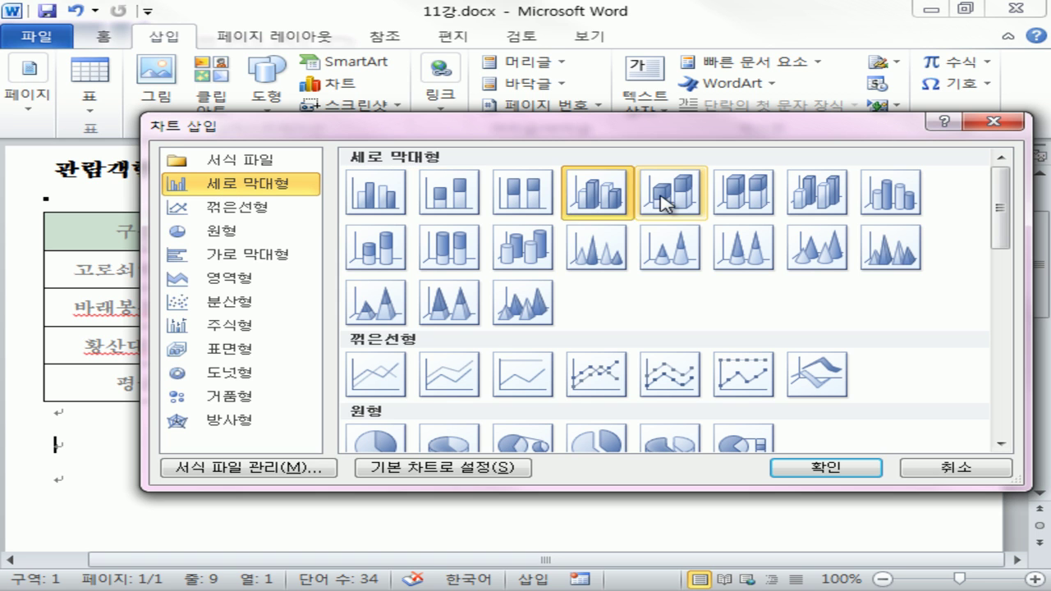
{"action": "left_click", "coordinate": [250, 207]}
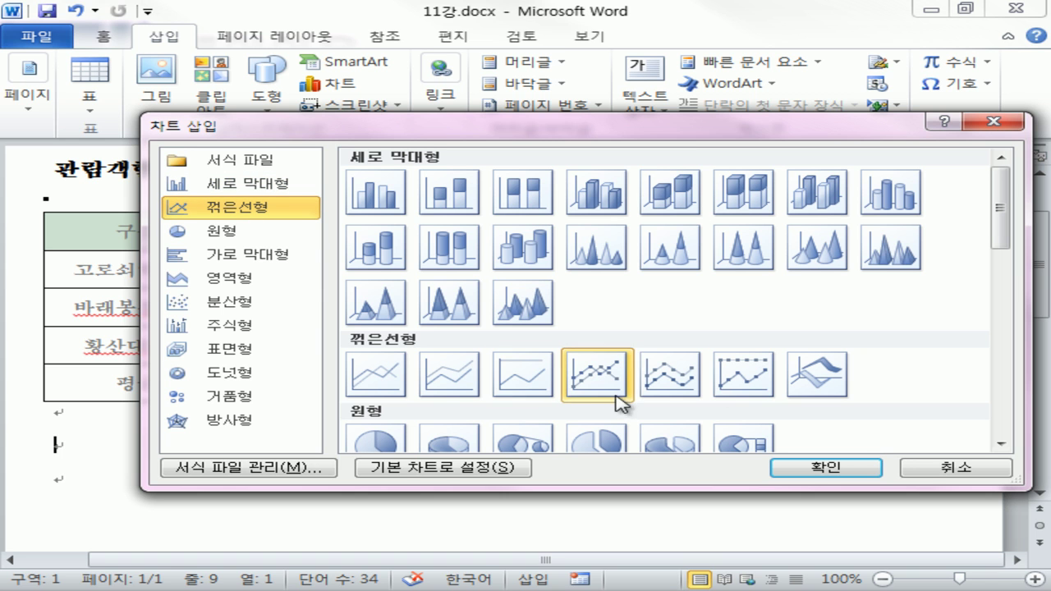
{"action": "left_click", "coordinate": [250, 233]}
{"action": "left_click", "coordinate": [258, 256]}
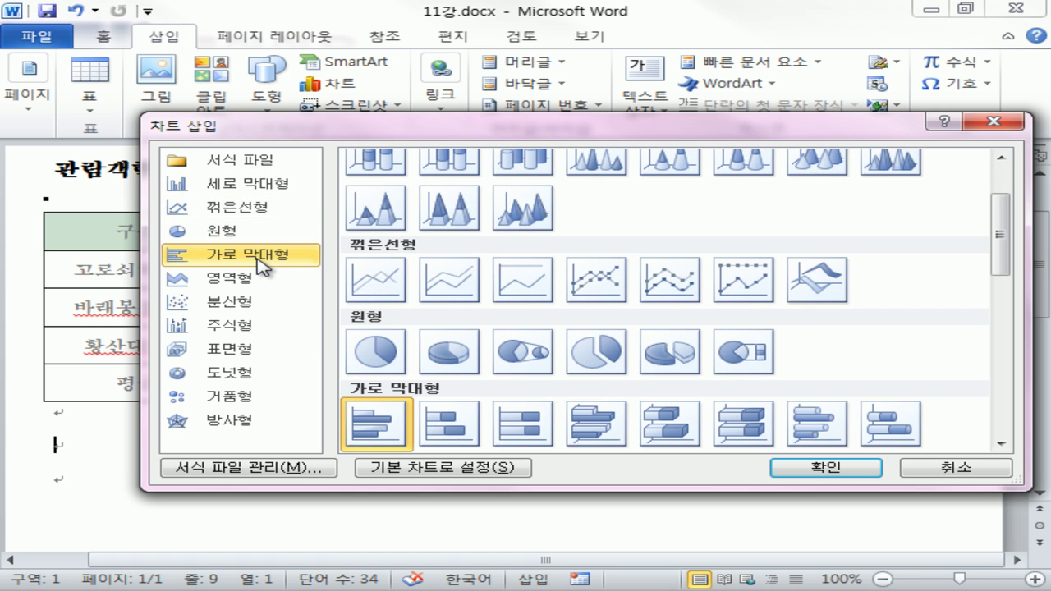
{"action": "left_click", "coordinate": [246, 184]}
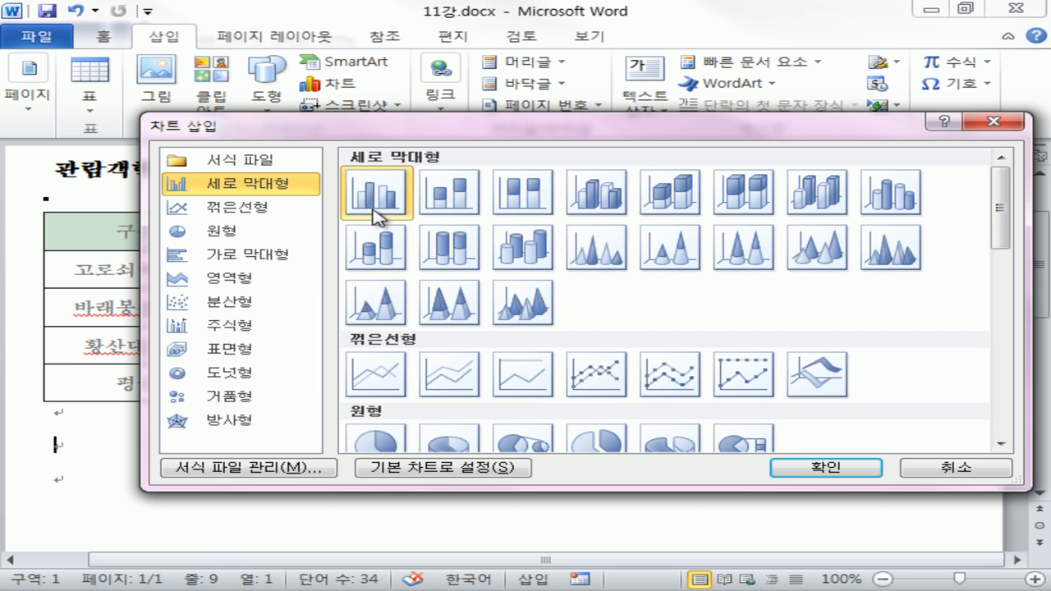
{"action": "left_click", "coordinate": [839, 480]}
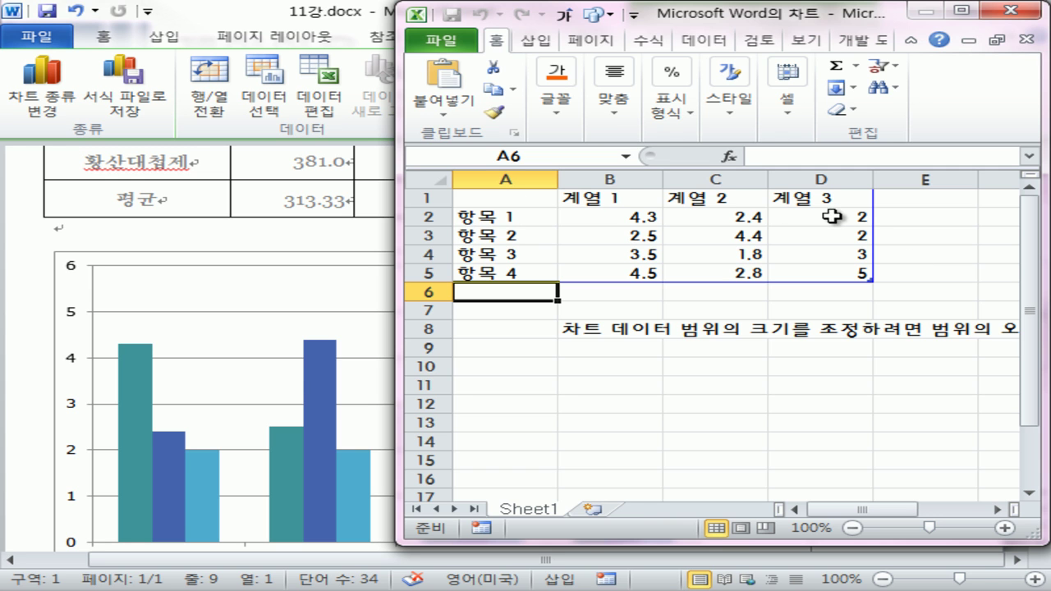
Copy the table cells from the 구분 header through the 2007년 value of the 황산대첩제 row, leaving out 합계 and 평균.
{"action": "left_click", "coordinate": [277, 171]}
{"action": "scroll", "coordinate": [380, 207], "scroll_direction": "up", "scroll_amount": 1}
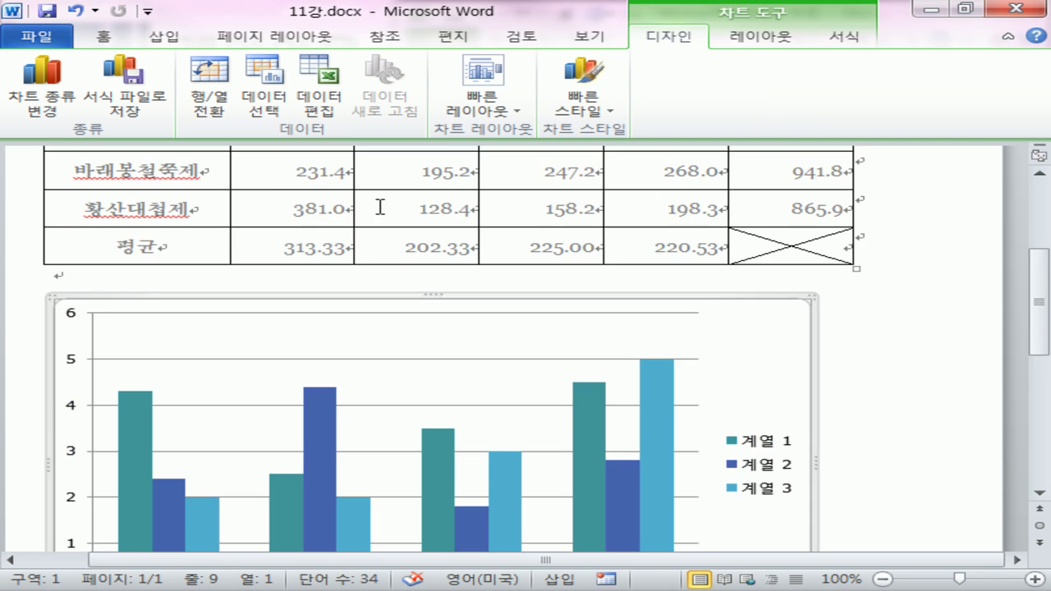
{"action": "scroll", "coordinate": [380, 207], "scroll_direction": "up", "scroll_amount": 2}
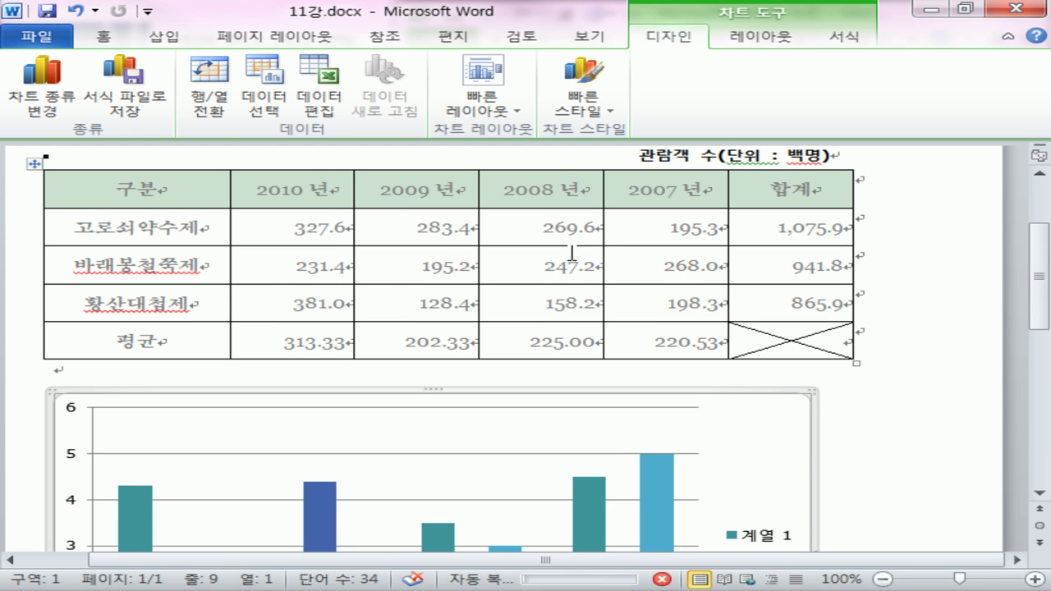
{"action": "left_click_drag", "start_coordinate": [140, 189], "coordinate": [630, 300]}
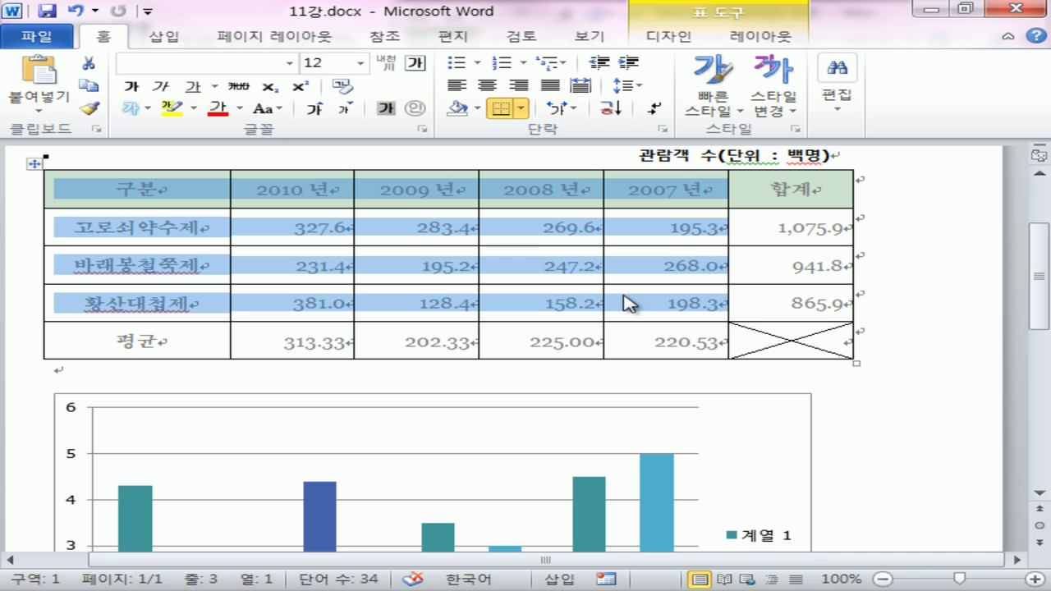
Reopen the chart's data sheet in Excel and paste the copied table cells starting at cell A1.
{"action": "left_click", "coordinate": [747, 459]}
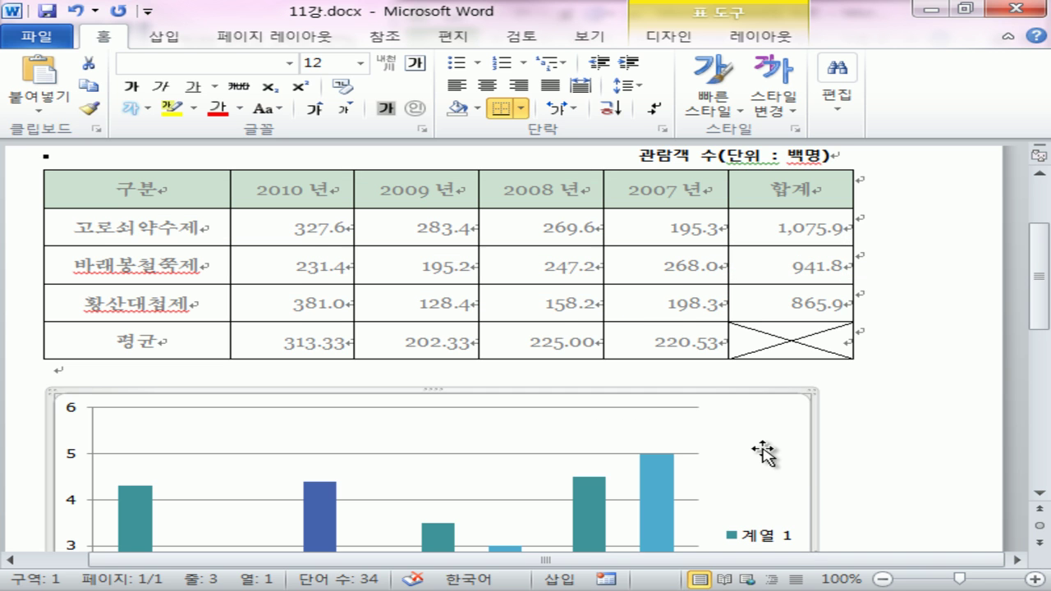
{"action": "left_click", "coordinate": [657, 51]}
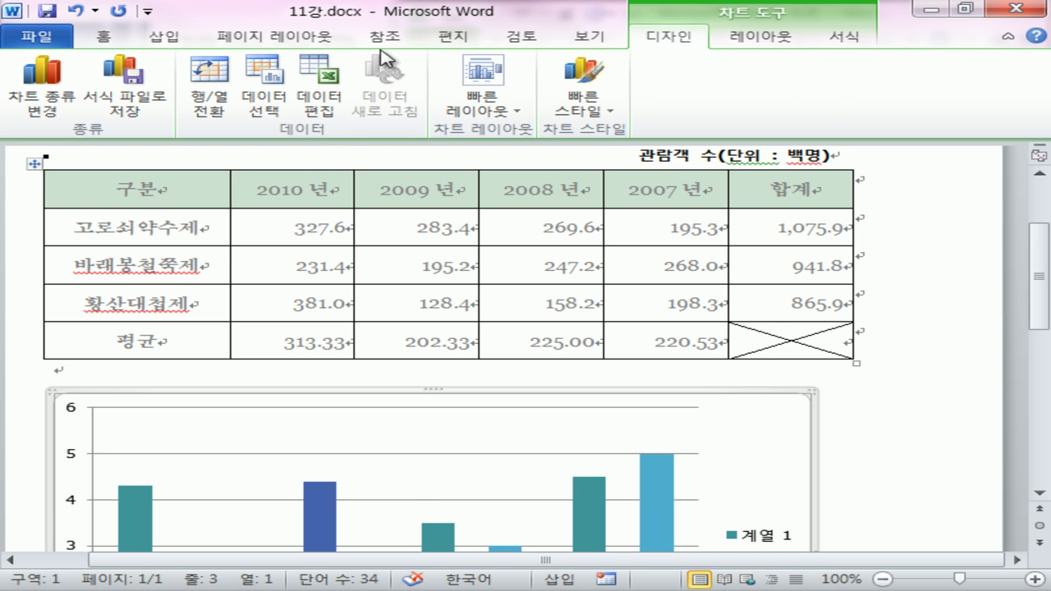
{"action": "left_click", "coordinate": [328, 96]}
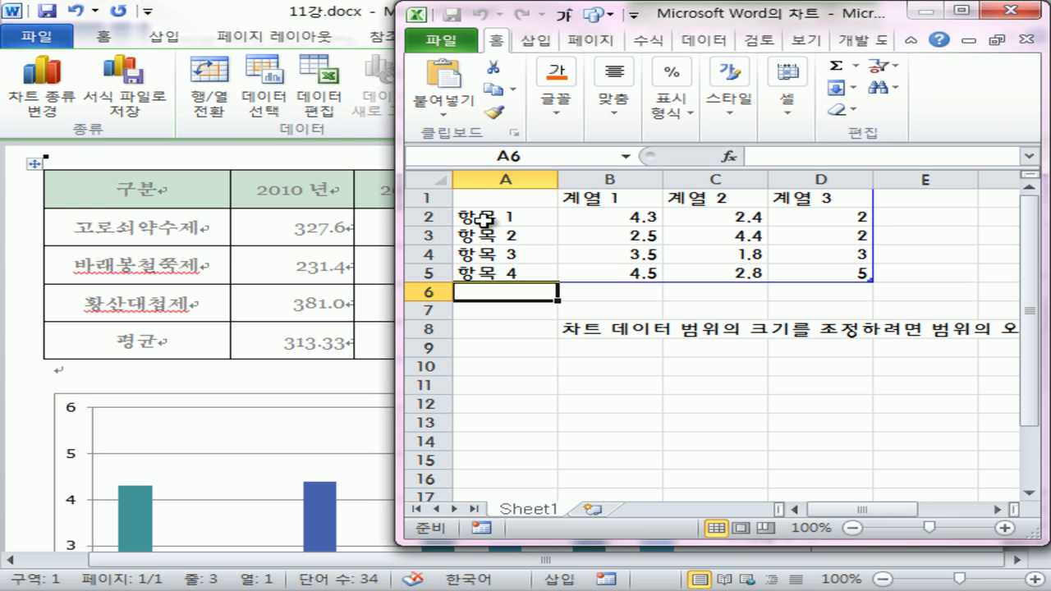
{"action": "left_click", "coordinate": [493, 220]}
{"action": "left_click", "coordinate": [549, 203]}
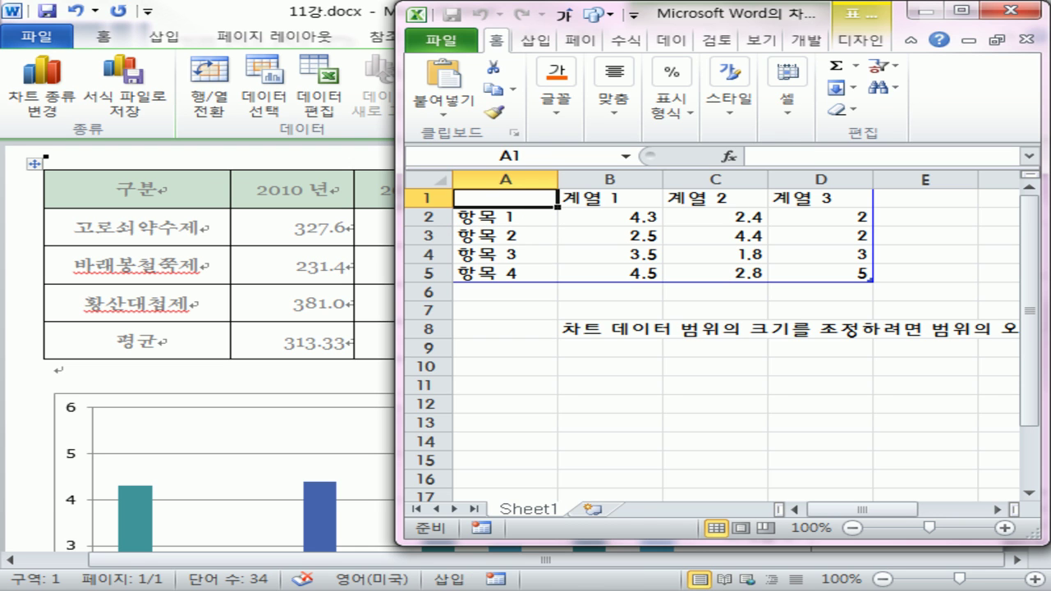
{"action": "type", "text": "구분\t2010년\t2009년\t2008년\t2007년 고로쇠약수제\t327.6\t283.4\t269.6\t195.3 바래봉철쭉제\t231.4\t195.2\t247.2\t268 황산대첩제\t381\t128.4\t158.2\t198.3"}
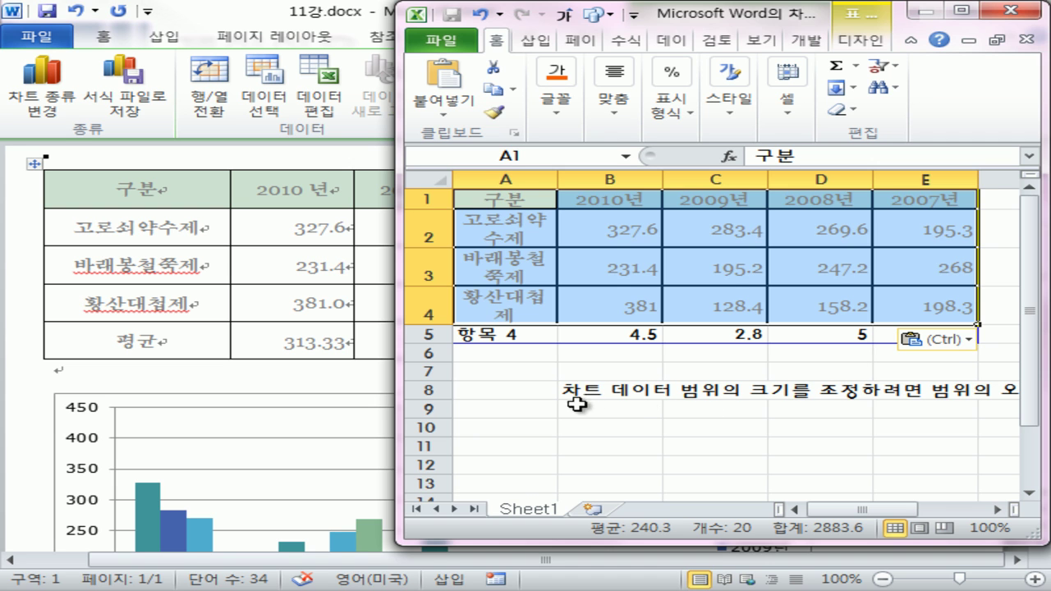
{"action": "left_click_drag", "start_coordinate": [565, 406], "coordinate": [907, 404]}
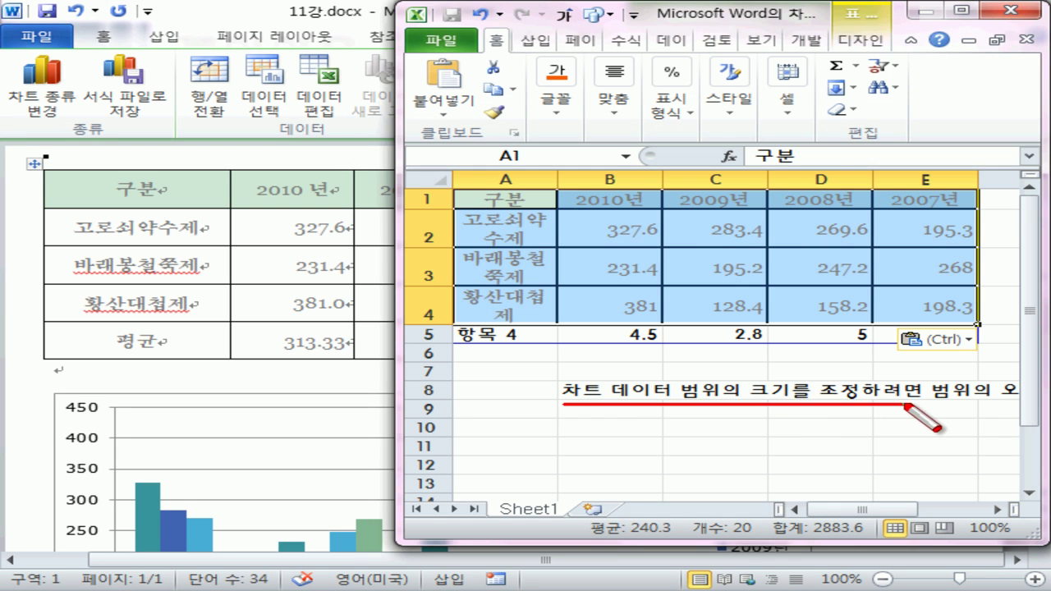
{"action": "key", "text": "Escape"}
Widen the data sheet window and shrink the chart data range to A1:E4, excluding the leftover 항목 4 row.
{"action": "left_click_drag", "start_coordinate": [762, 20], "coordinate": [499, 23]}
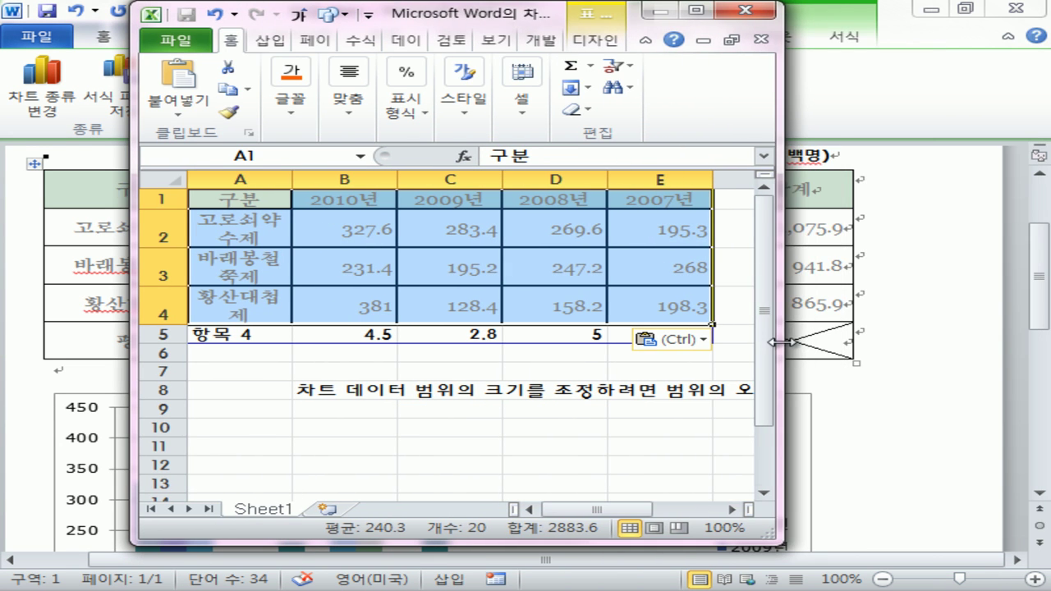
{"action": "left_click_drag", "start_coordinate": [761, 317], "coordinate": [1047, 320]}
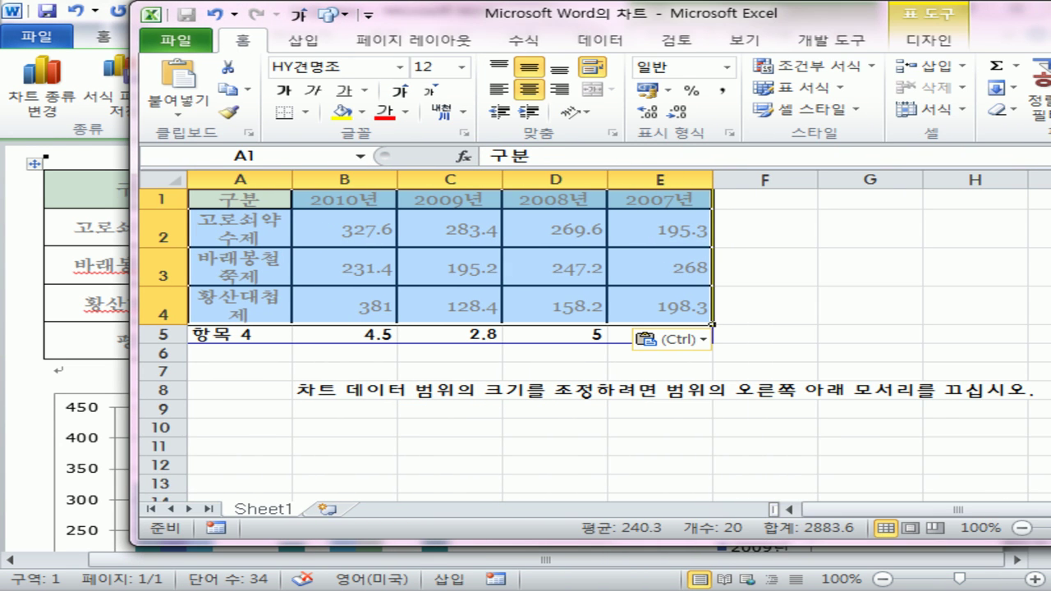
{"action": "left_click", "coordinate": [747, 337]}
{"action": "left_click", "coordinate": [722, 370]}
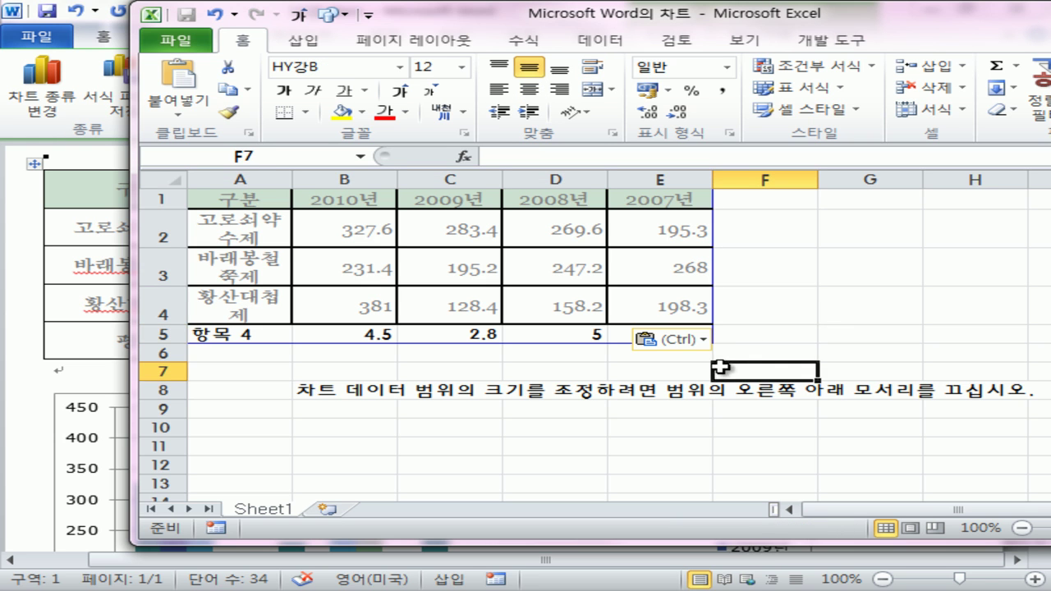
{"action": "left_click", "coordinate": [808, 412]}
{"action": "left_click", "coordinate": [747, 342]}
{"action": "left_click", "coordinate": [764, 393]}
{"action": "left_click_drag", "start_coordinate": [706, 337], "coordinate": [706, 324]}
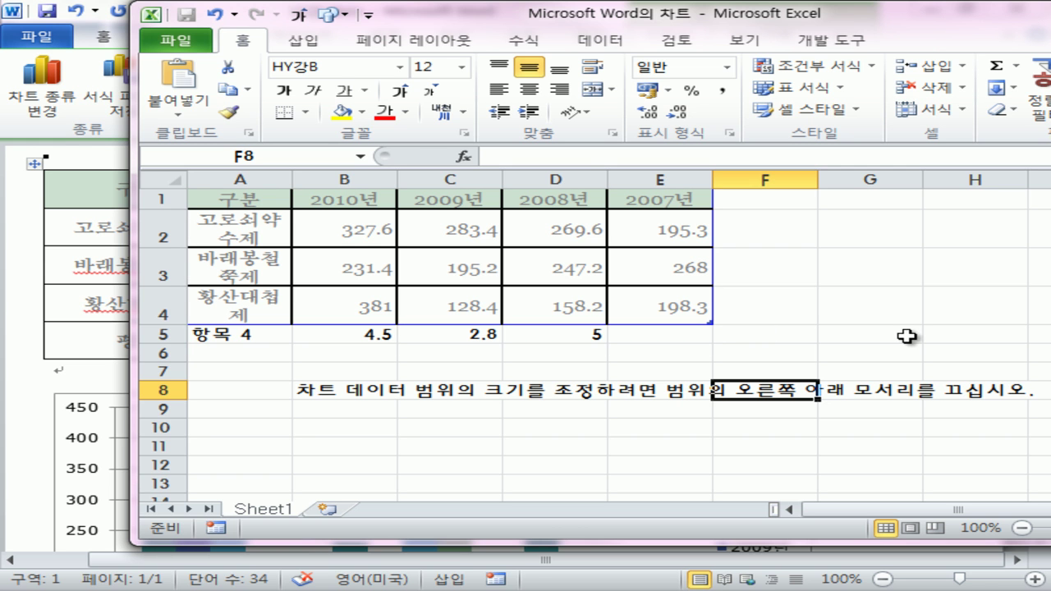
Close the Excel data sheet and select the column chart in the Word document.
{"action": "left_click_drag", "start_coordinate": [923, 24], "coordinate": [675, 74]}
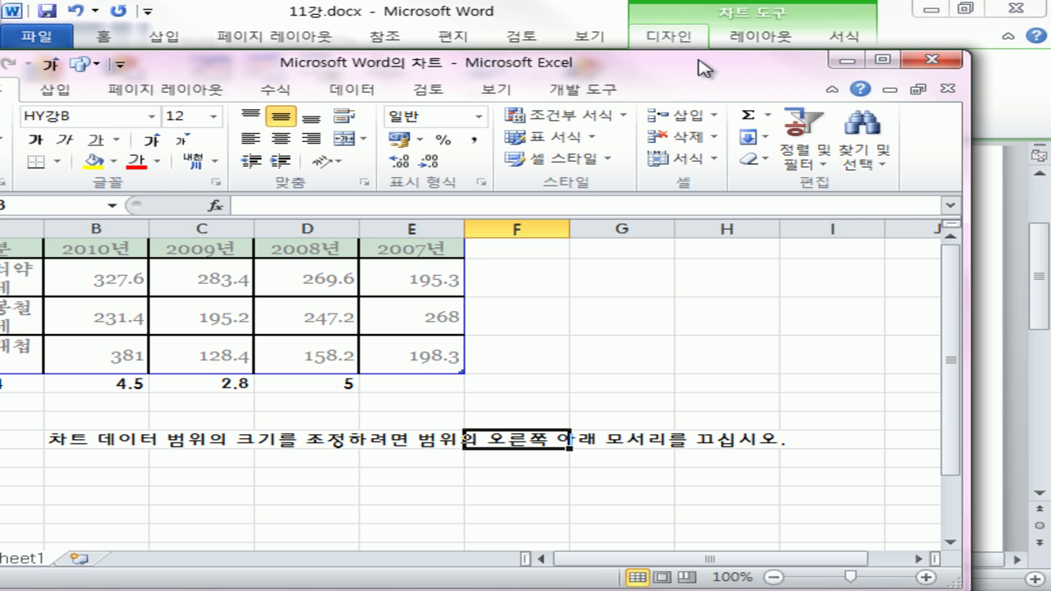
{"action": "left_click", "coordinate": [932, 61]}
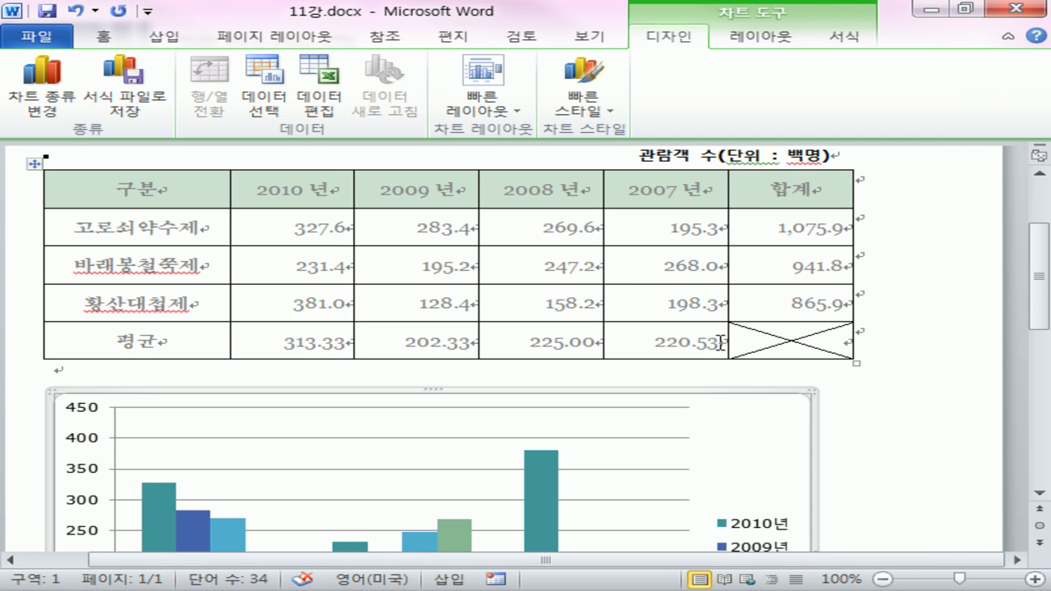
{"action": "scroll", "coordinate": [887, 460], "scroll_direction": "down", "scroll_amount": 3}
{"action": "left_click", "coordinate": [887, 460]}
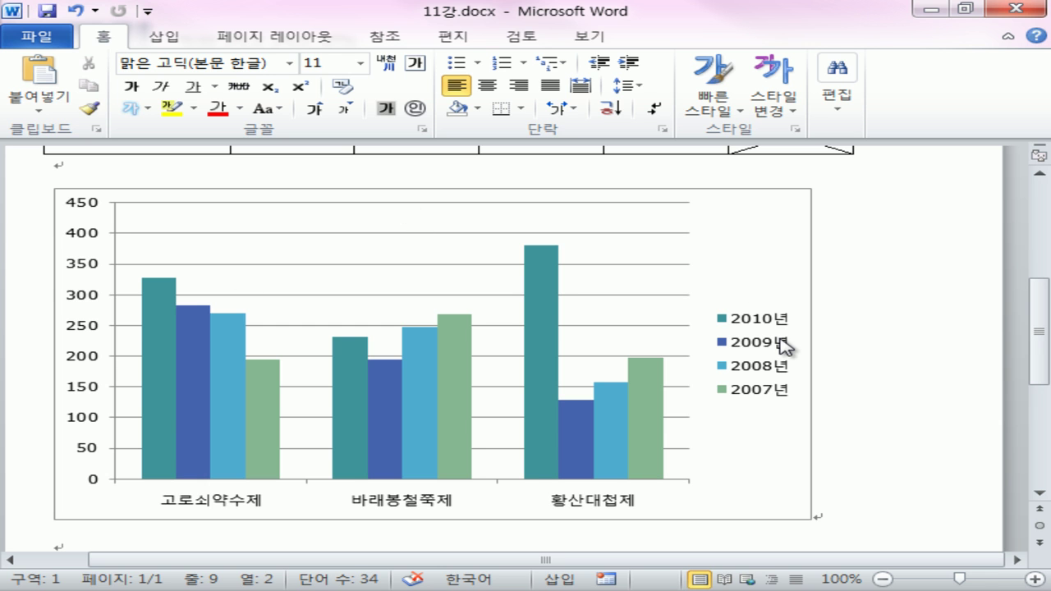
{"action": "left_click", "coordinate": [814, 287]}
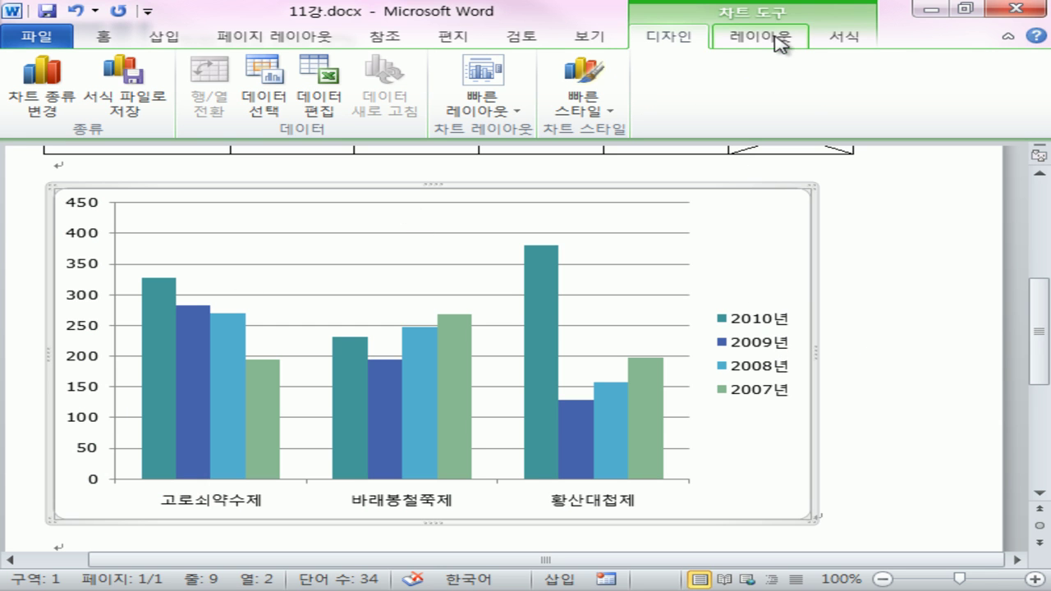
{"action": "mouse_move", "coordinate": [787, 18]}
{"action": "left_mouse_down"}
{"action": "mouse_move", "coordinate": [684, 16]}
{"action": "mouse_move", "coordinate": [800, 25]}
{"action": "left_mouse_up"}
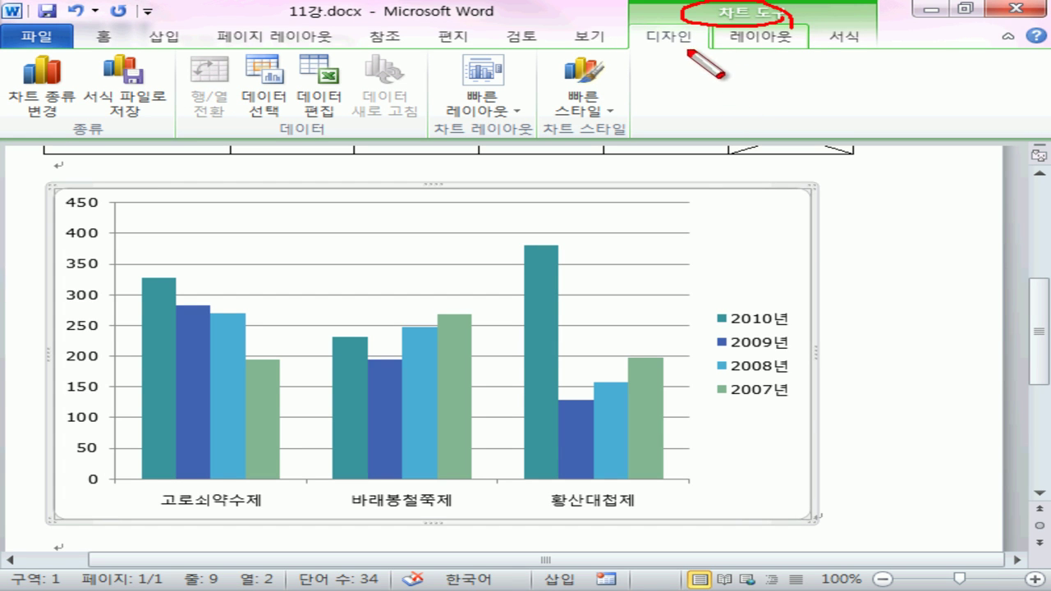
Switch the chart's rows and columns in its data source settings, switch them back, and close the Excel data sheet.
{"action": "key", "text": "Escape"}
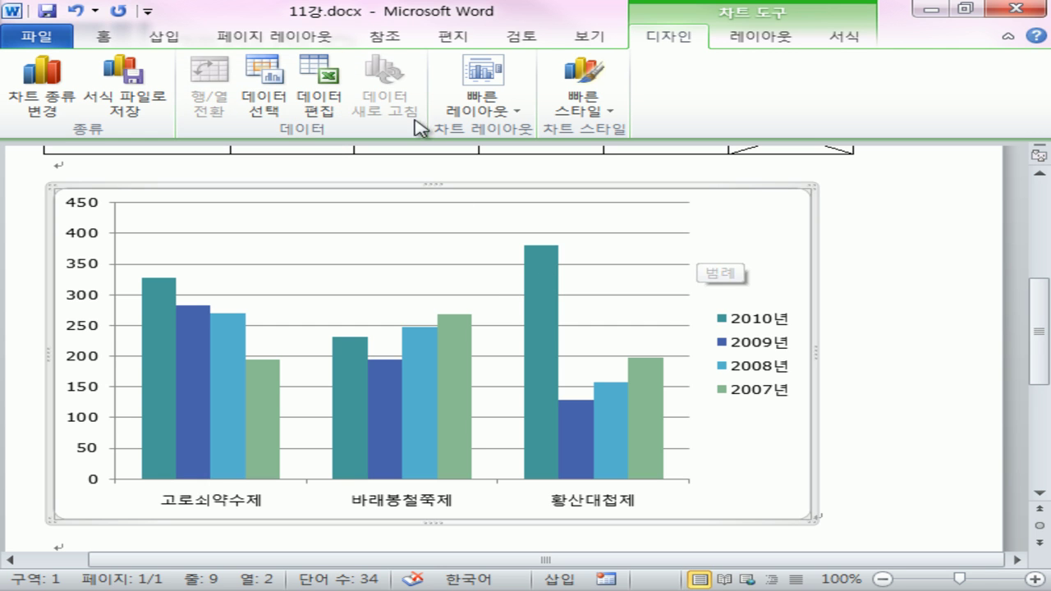
{"action": "left_click", "coordinate": [263, 98]}
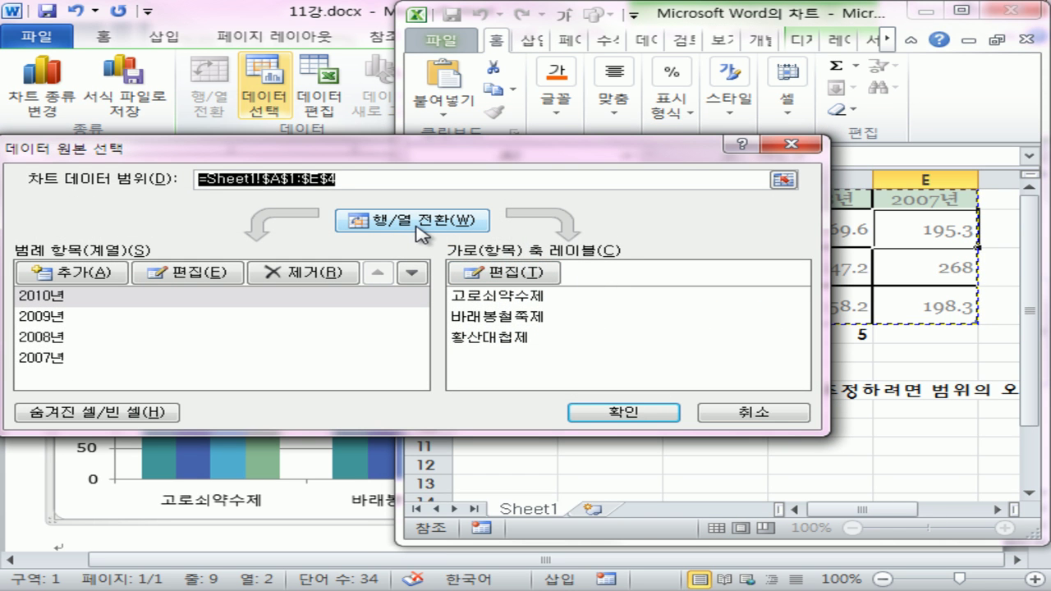
{"action": "left_click_drag", "start_coordinate": [330, 151], "coordinate": [708, 161]}
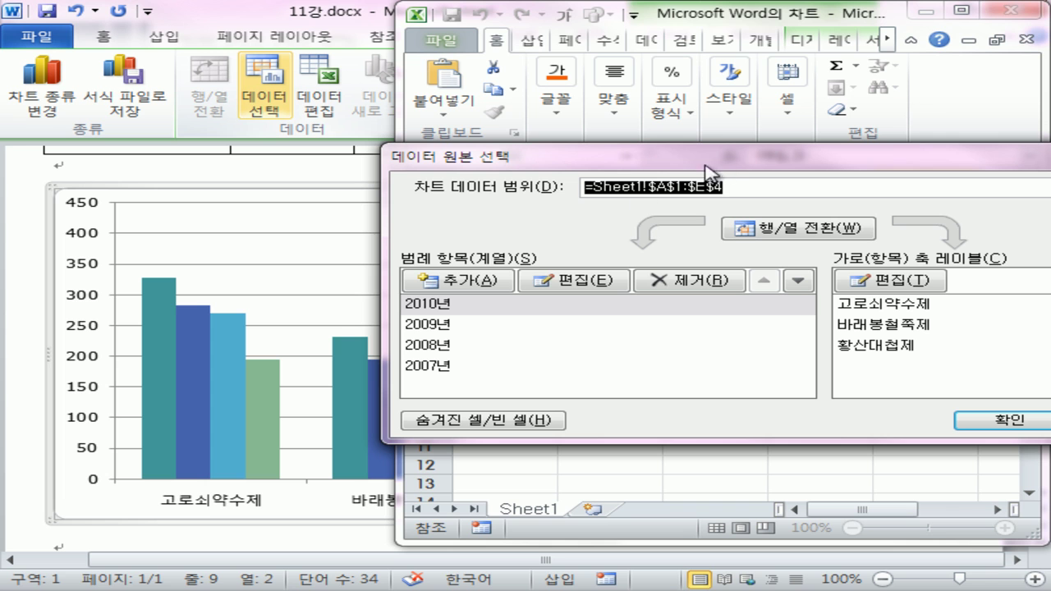
{"action": "left_click", "coordinate": [189, 477]}
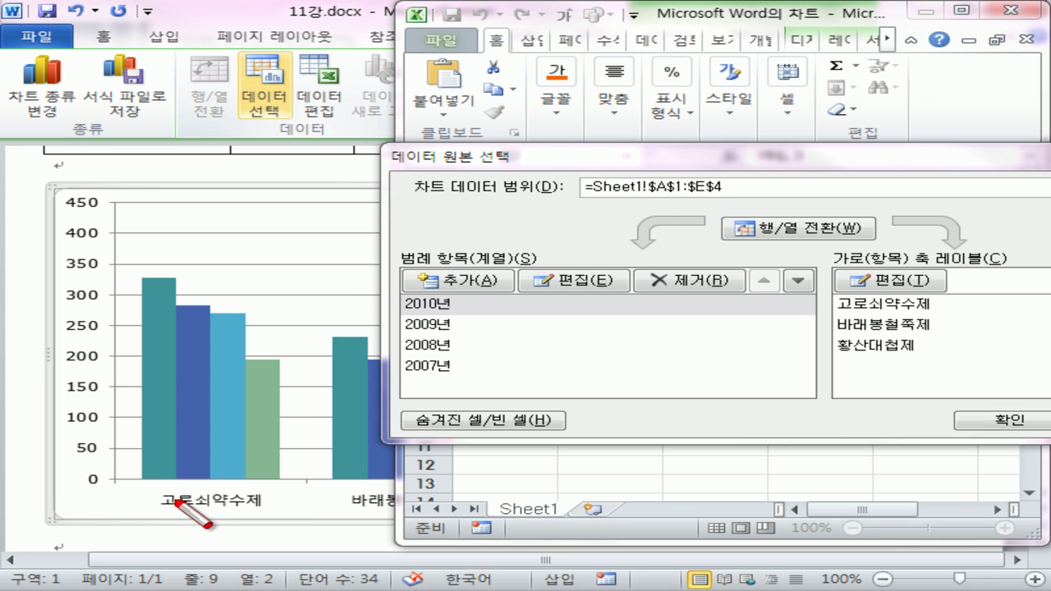
{"action": "left_click_drag", "start_coordinate": [150, 502], "coordinate": [374, 495]}
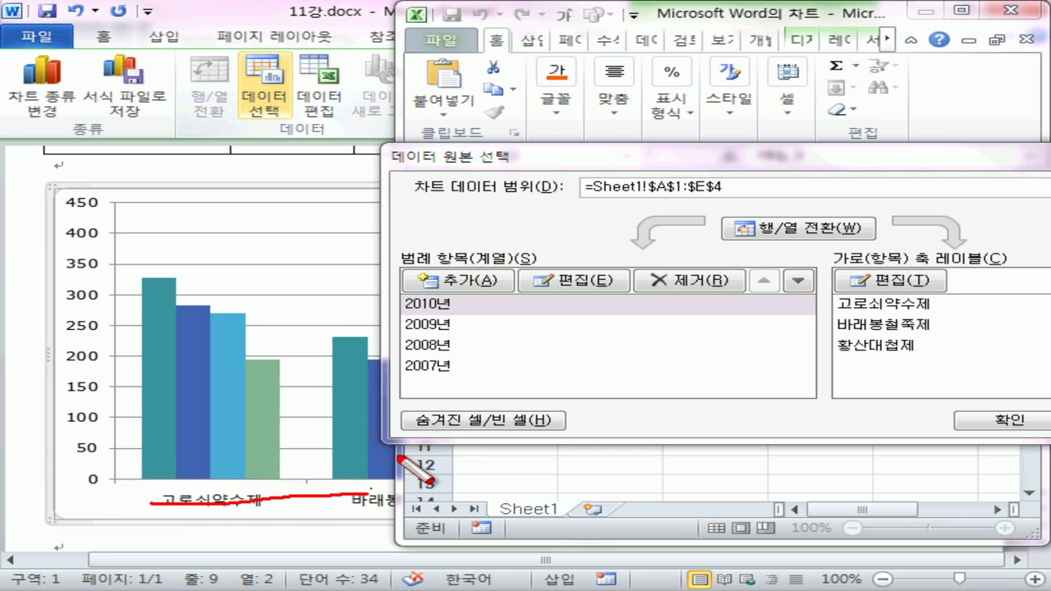
{"action": "mouse_move", "coordinate": [434, 299]}
{"action": "left_mouse_down"}
{"action": "mouse_move", "coordinate": [452, 345]}
{"action": "mouse_move", "coordinate": [444, 367]}
{"action": "left_mouse_up"}
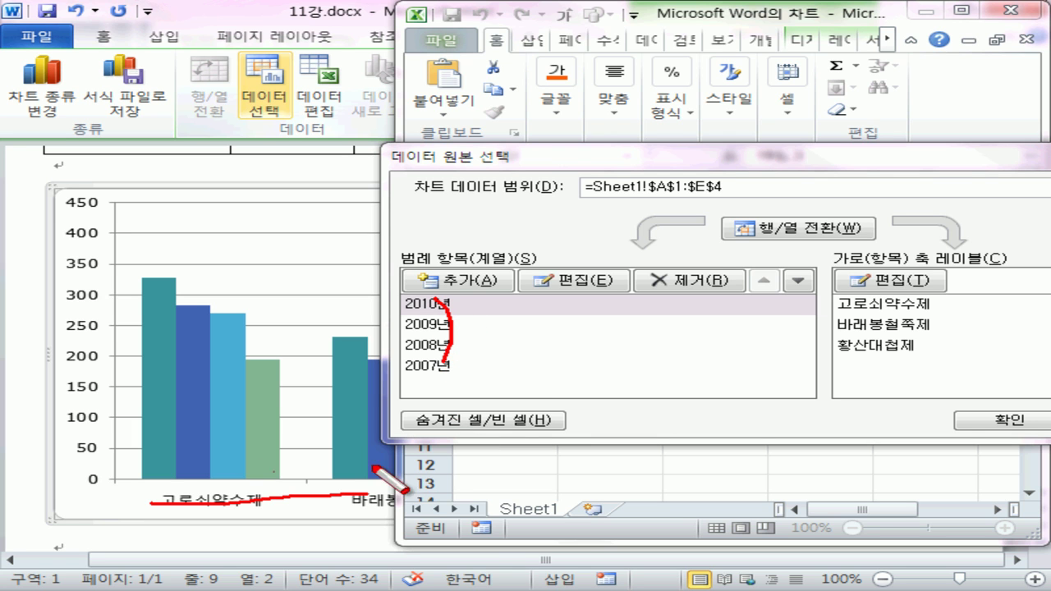
{"action": "left_click", "coordinate": [708, 328]}
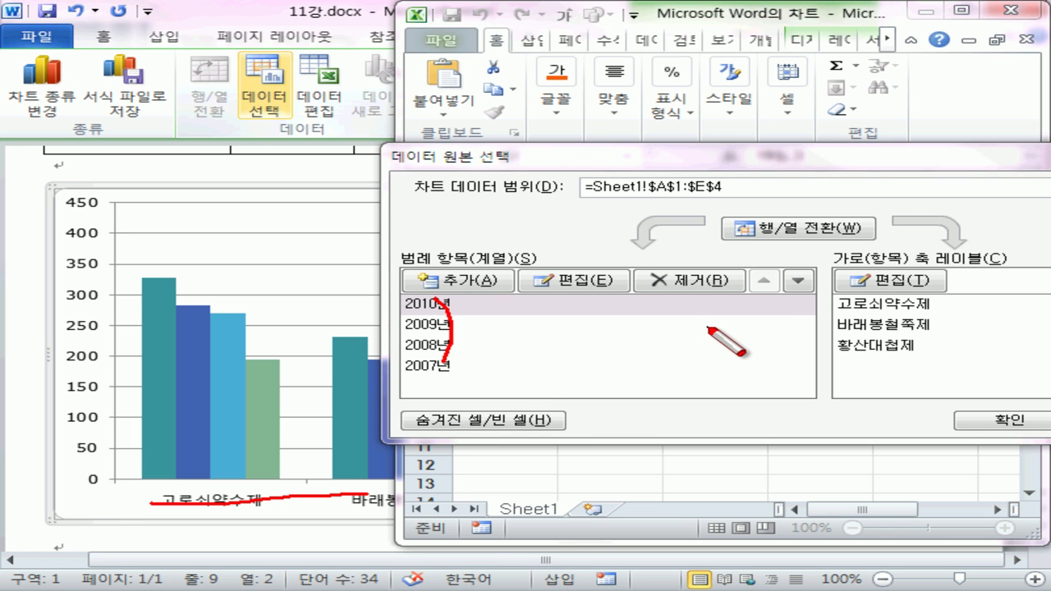
{"action": "left_click", "coordinate": [803, 234]}
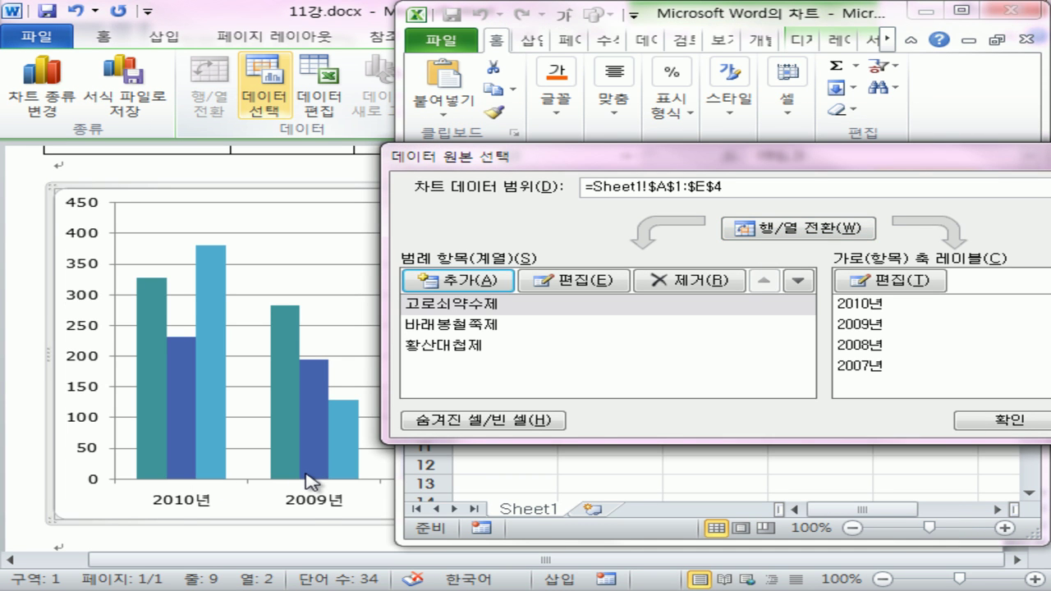
{"action": "left_click", "coordinate": [803, 233]}
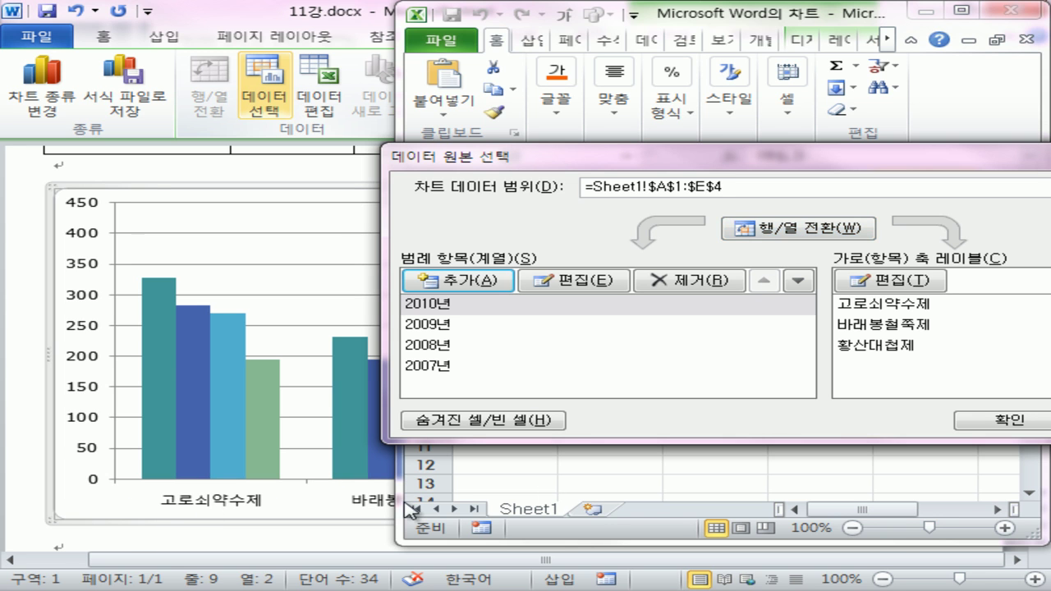
{"action": "left_click", "coordinate": [980, 420]}
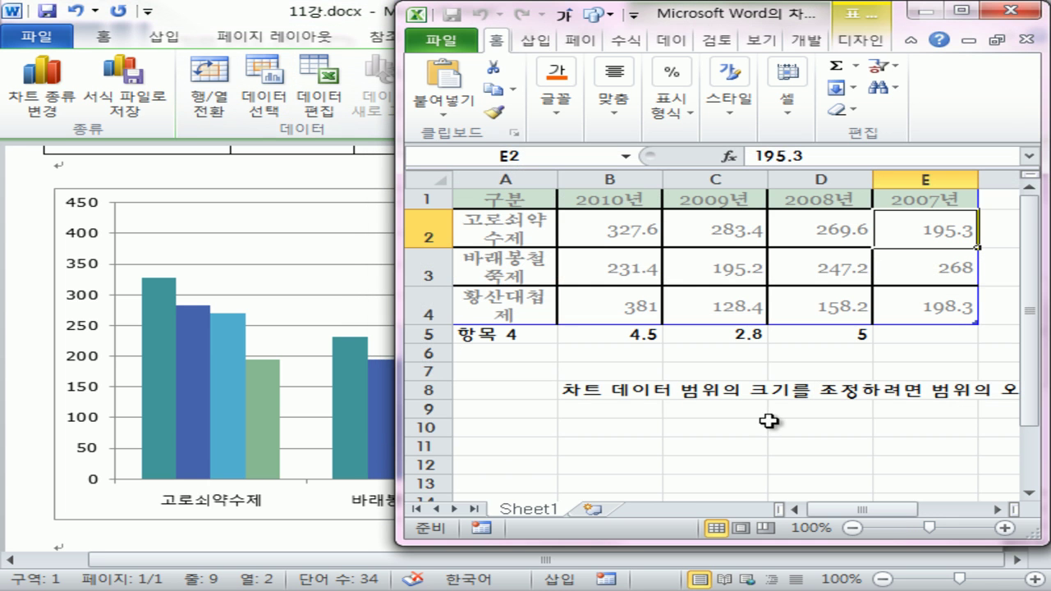
{"action": "left_click", "coordinate": [1025, 9]}
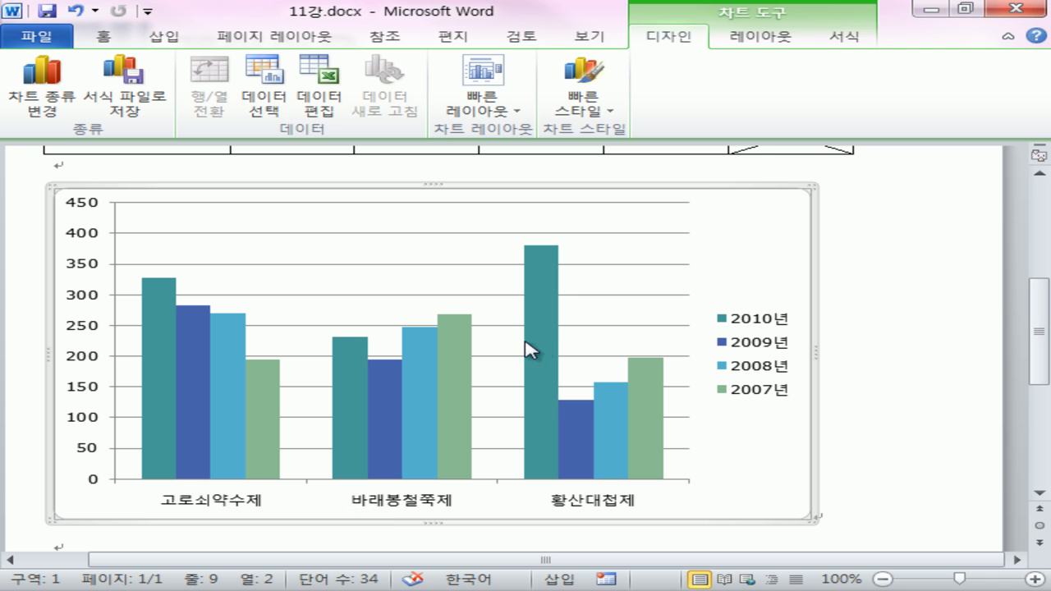
Change the chart type of only the 2010년 series to a line with markers (꺾은선형).
{"action": "left_click", "coordinate": [549, 354]}
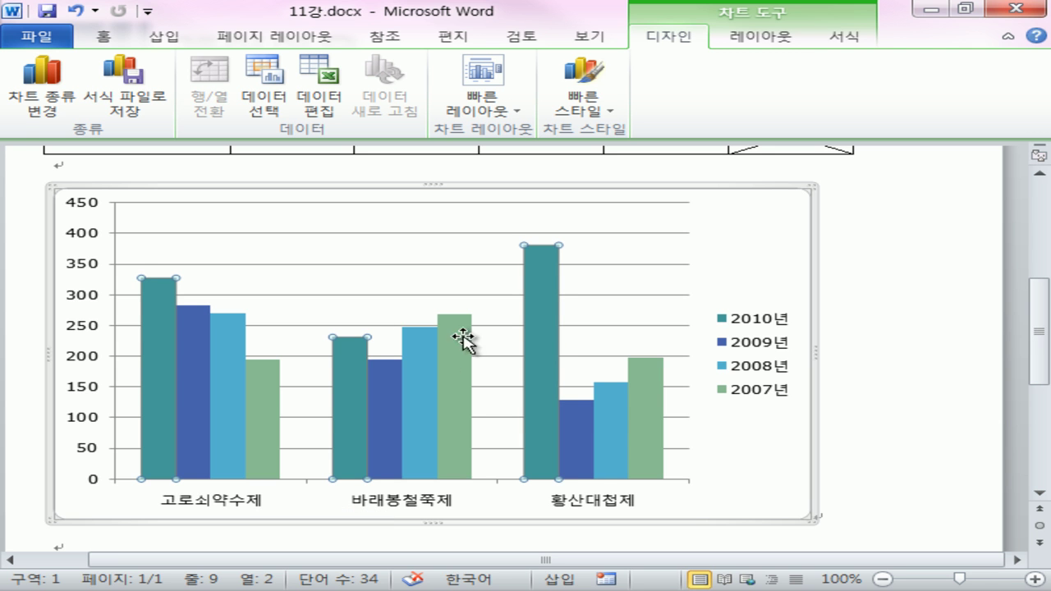
{"action": "left_click", "coordinate": [66, 98]}
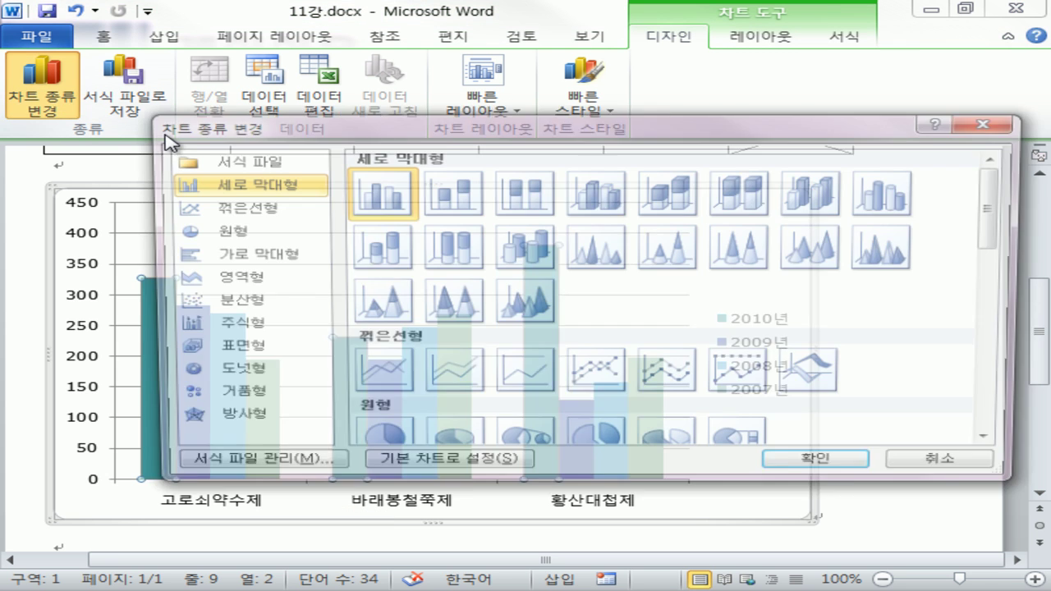
{"action": "left_click", "coordinate": [602, 375]}
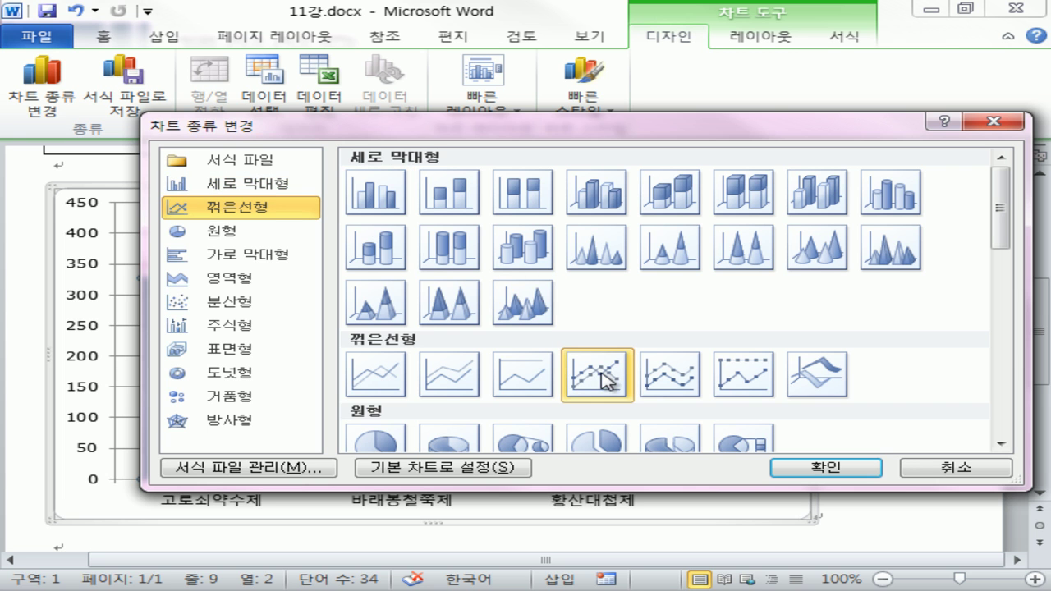
{"action": "left_click", "coordinate": [826, 467]}
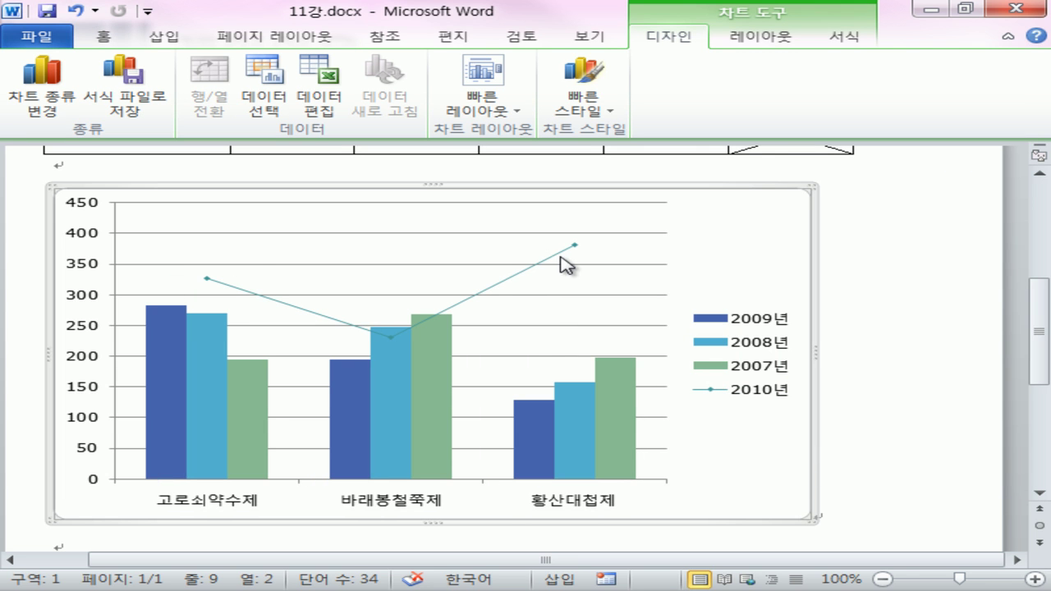
{"action": "mouse_move", "coordinate": [565, 264]}
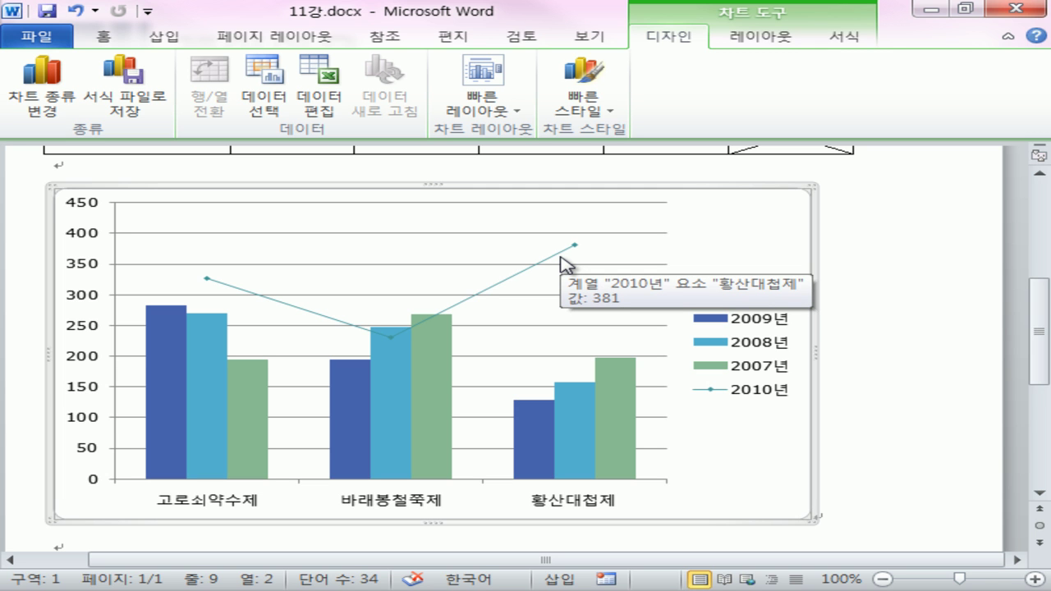
Try quick chart layouts with the legend above the plot, below it, and beside it with a vertical axis title.
{"action": "left_click", "coordinate": [496, 110]}
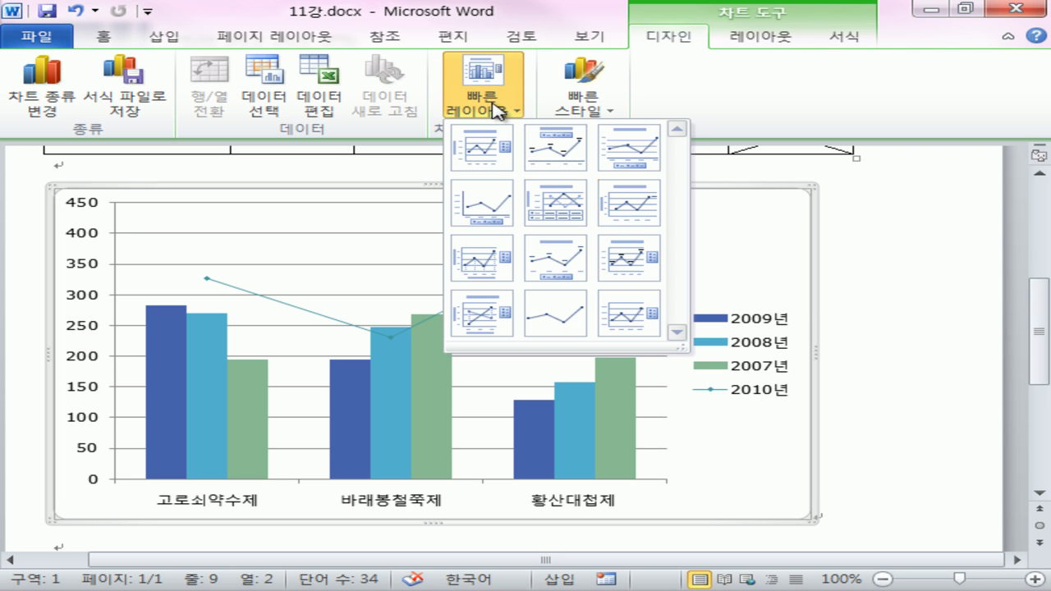
{"action": "left_click", "coordinate": [556, 148]}
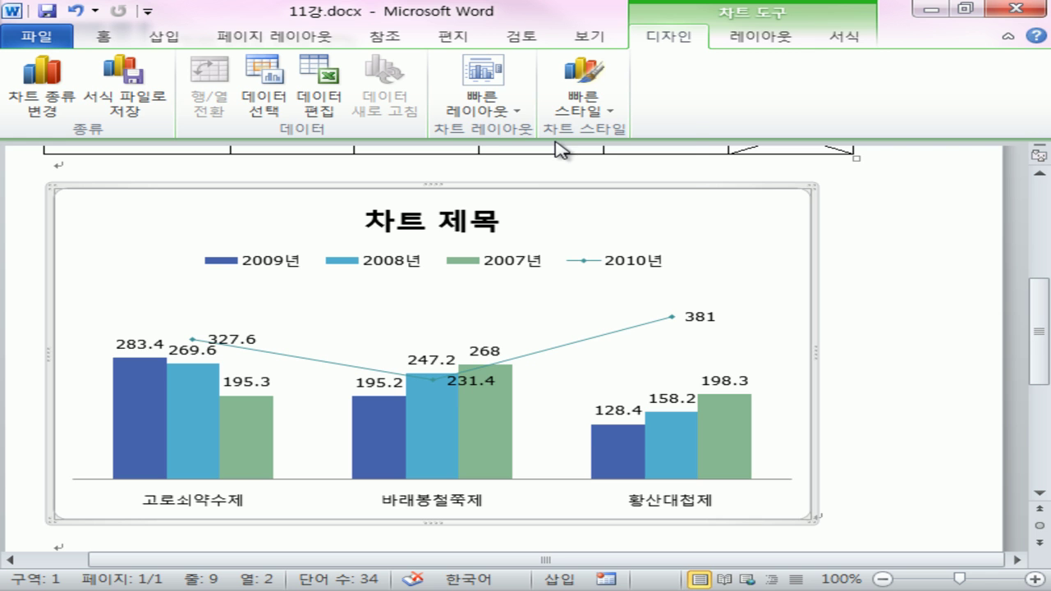
{"action": "left_click", "coordinate": [498, 110]}
{"action": "left_click", "coordinate": [618, 146]}
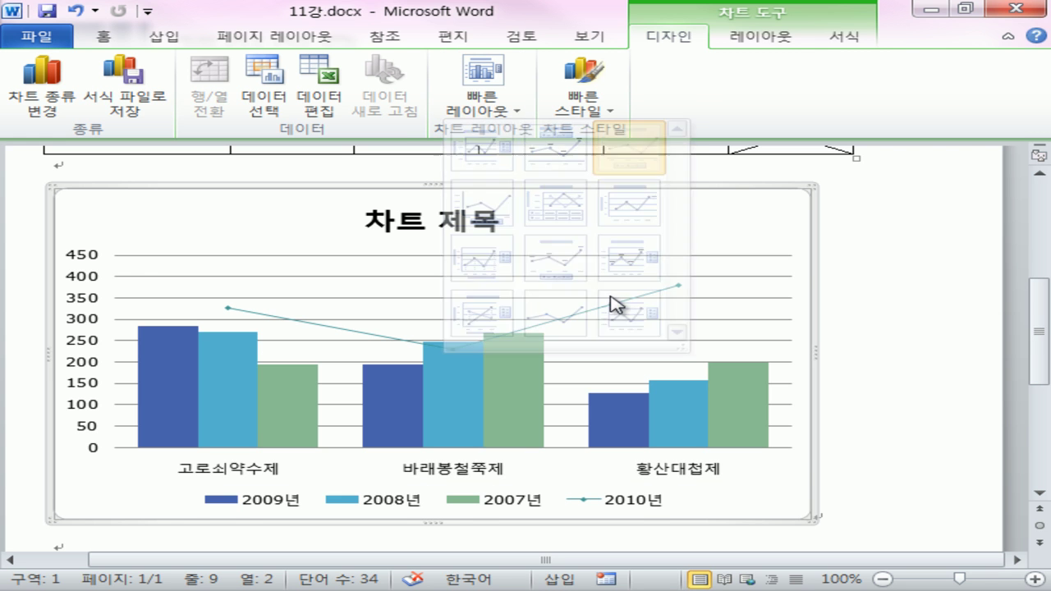
{"action": "left_click", "coordinate": [494, 110]}
{"action": "left_click", "coordinate": [564, 157]}
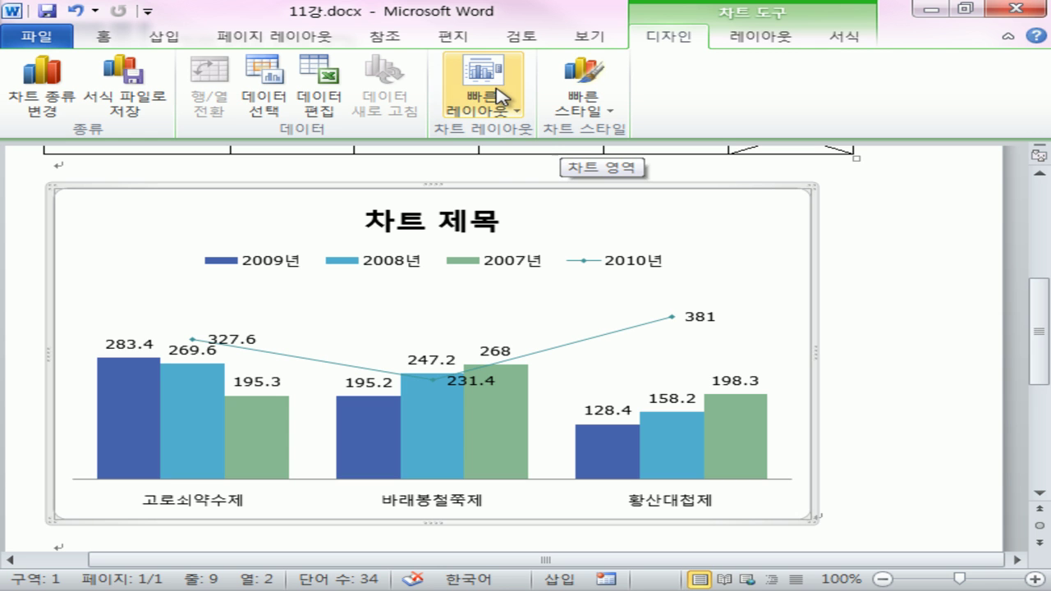
{"action": "left_click_drag", "start_coordinate": [191, 266], "coordinate": [694, 268]}
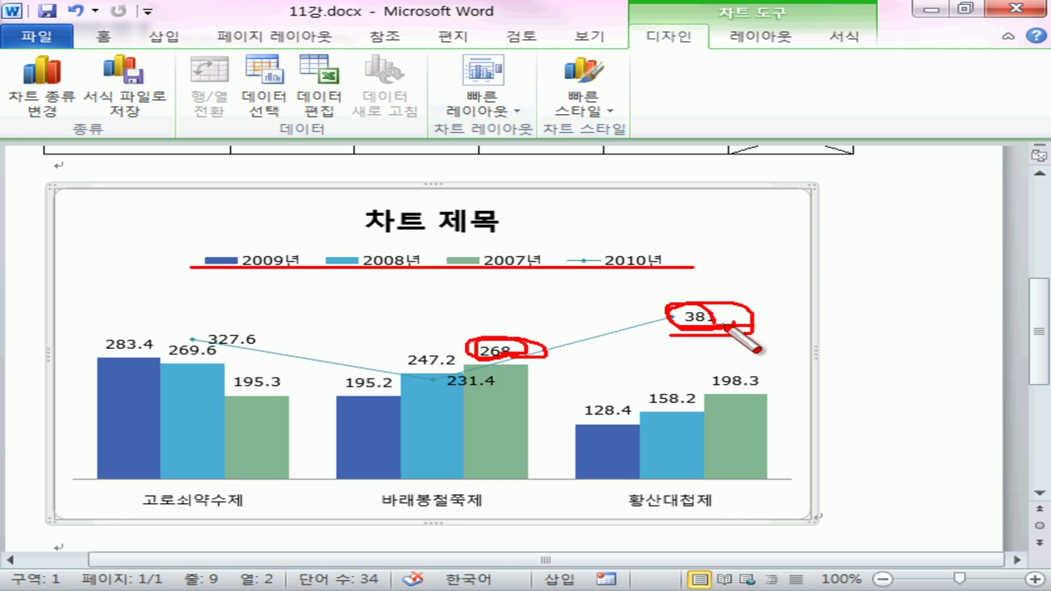
{"action": "key", "text": "Escape"}
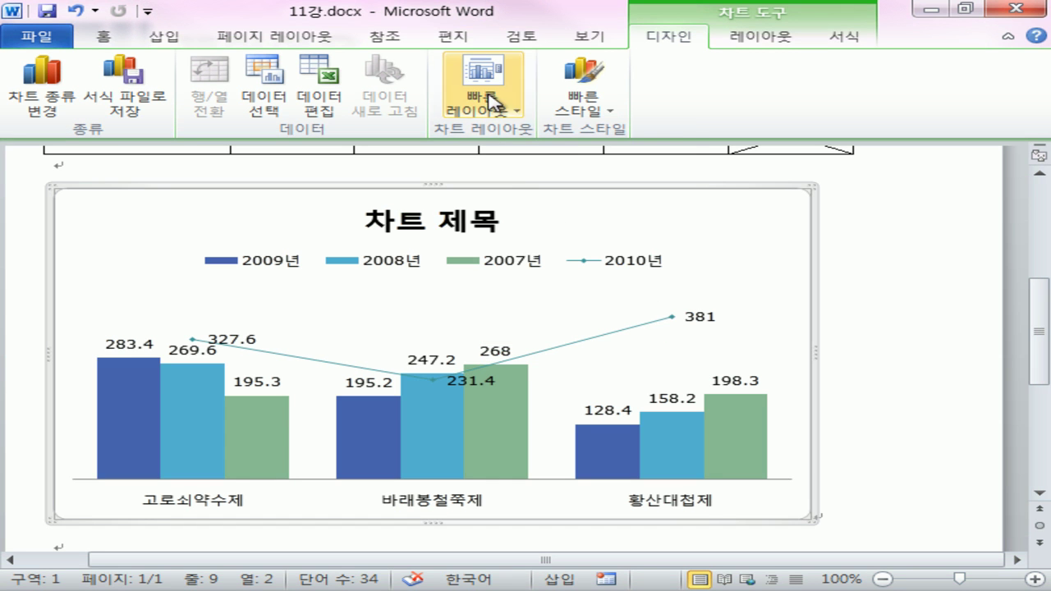
{"action": "left_click", "coordinate": [490, 100]}
{"action": "left_click", "coordinate": [496, 167]}
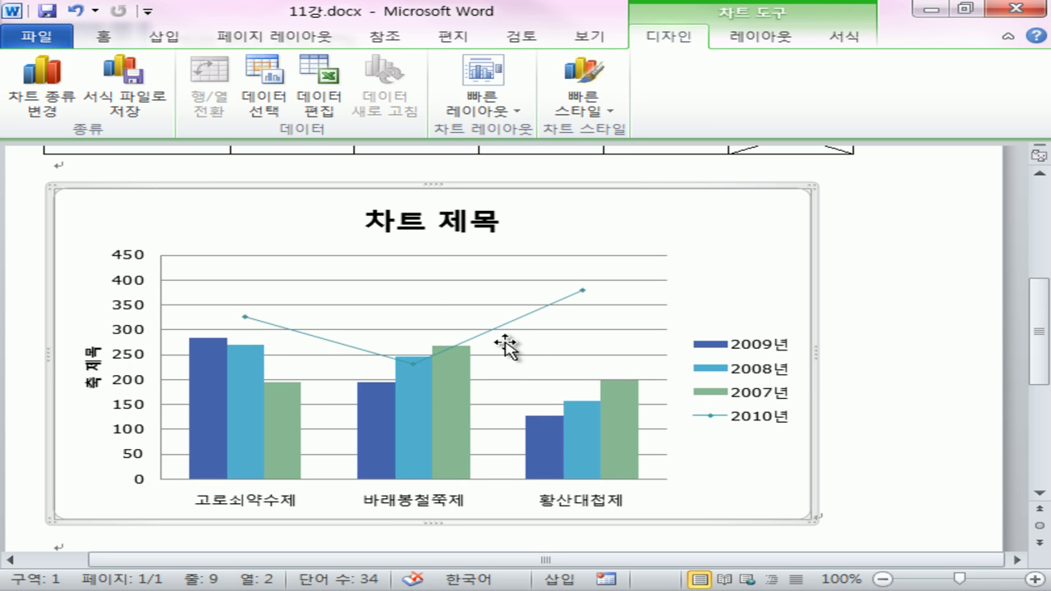
Apply the quick layout with title, legend above the plot and data labels, plus the green chart style in the fourth row.
{"action": "left_click", "coordinate": [498, 103]}
{"action": "left_click", "coordinate": [561, 148]}
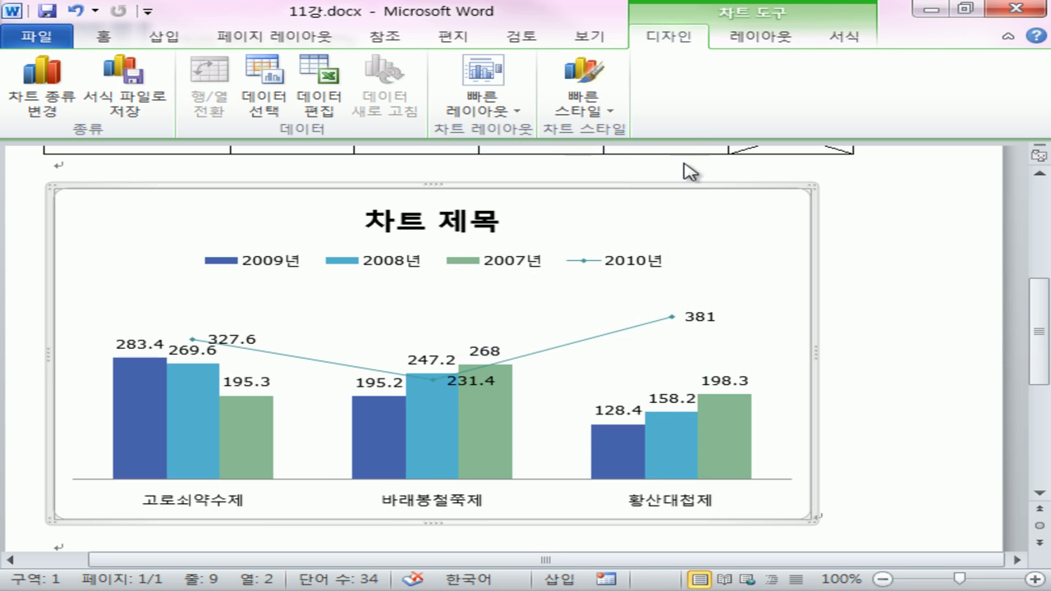
{"action": "left_click", "coordinate": [604, 104]}
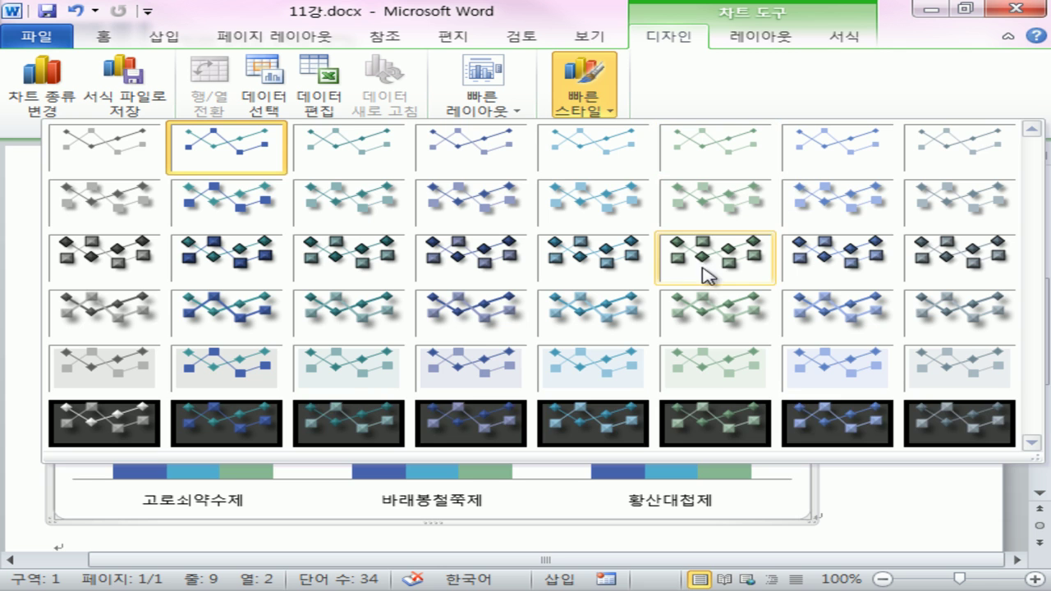
{"action": "left_click", "coordinate": [678, 320]}
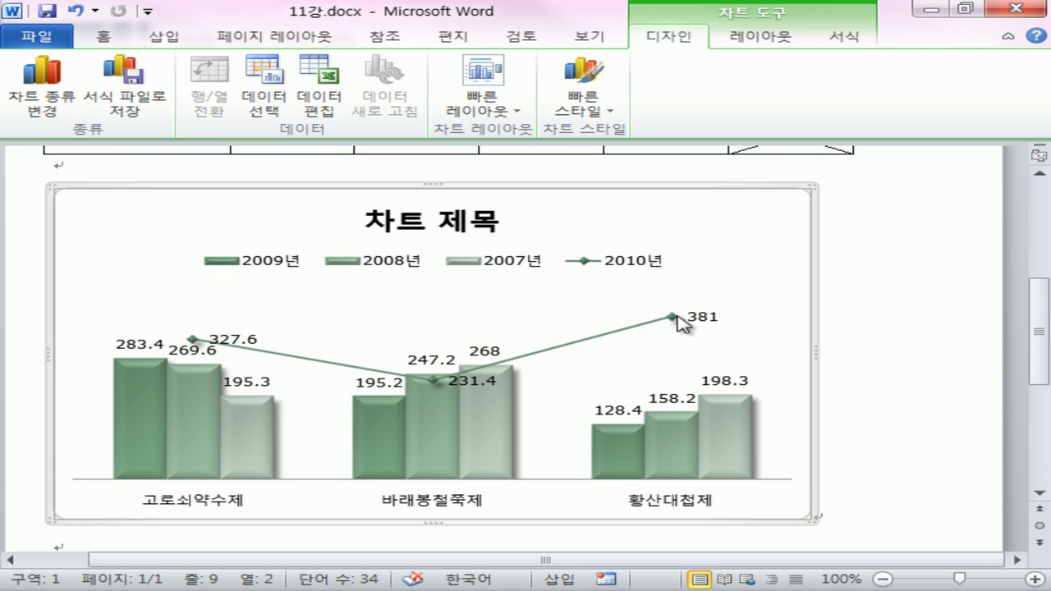
Set the position of the chart's legend (범례) to 오른쪽 in its format settings.
{"action": "left_click", "coordinate": [772, 39]}
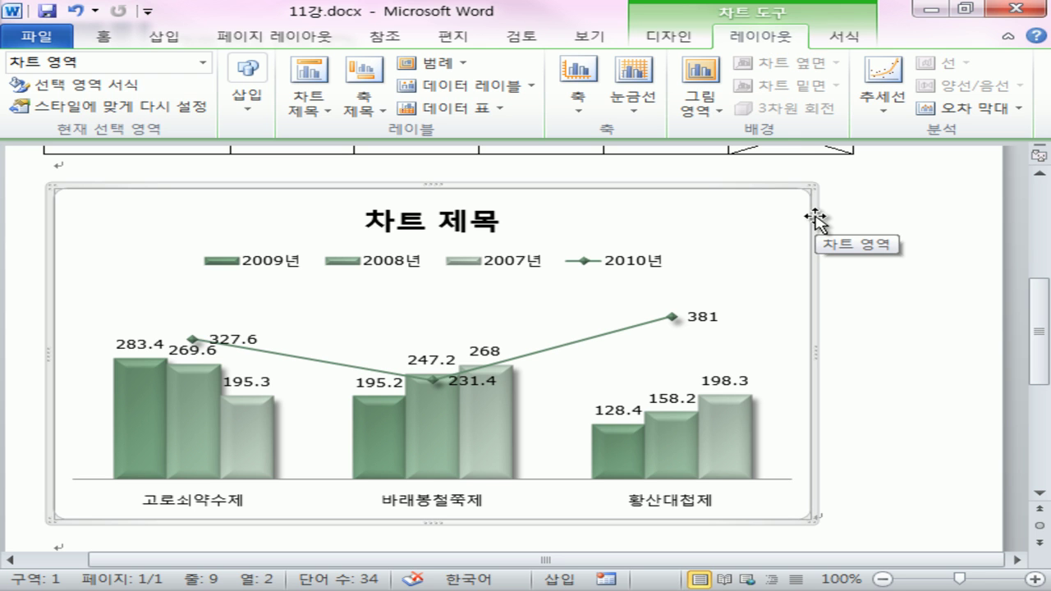
{"action": "left_click", "coordinate": [201, 65]}
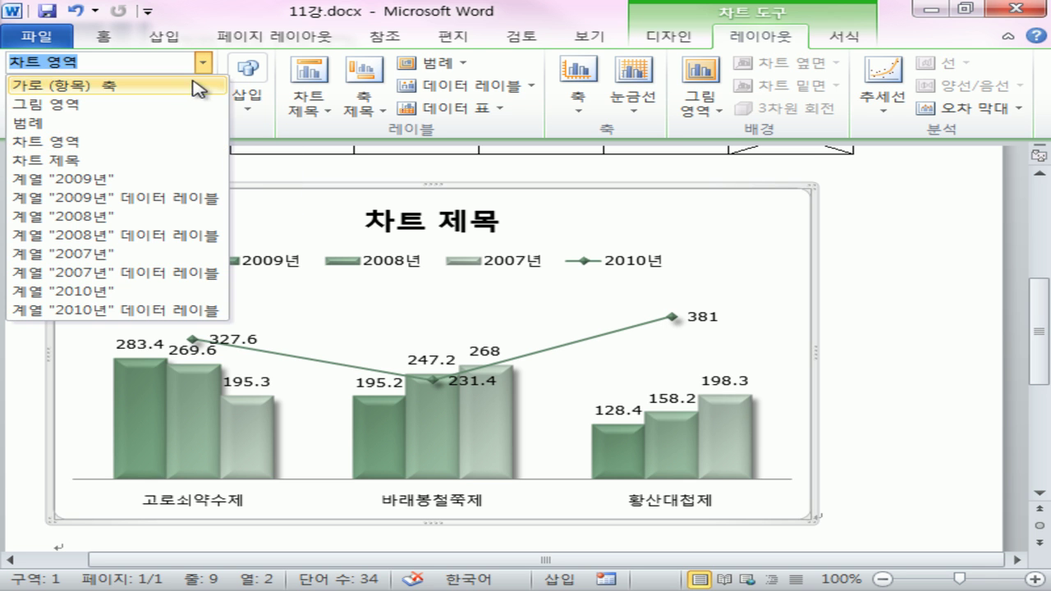
{"action": "left_click", "coordinate": [166, 122]}
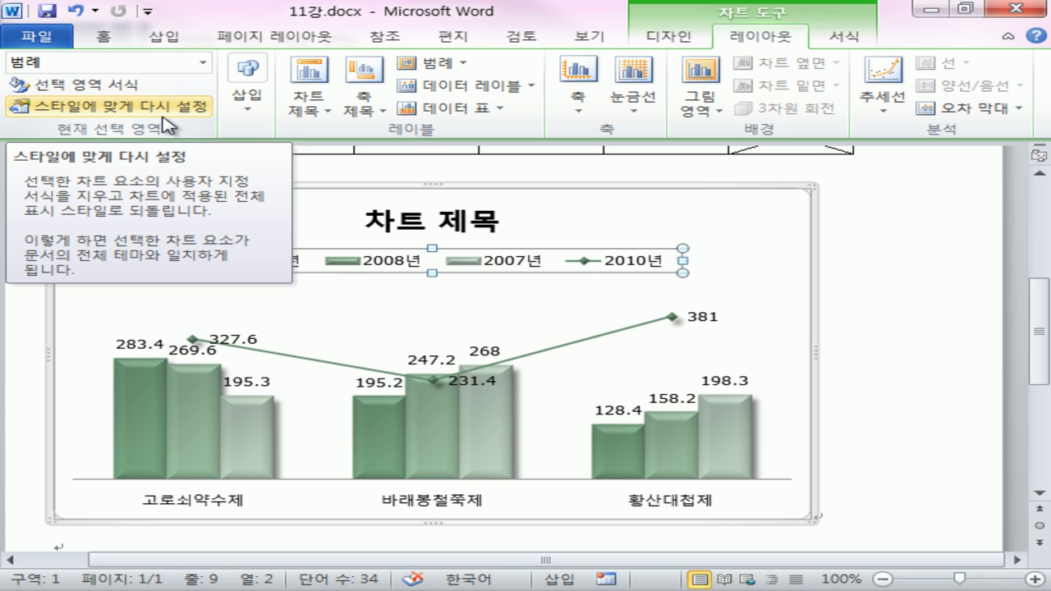
{"action": "left_click", "coordinate": [105, 85]}
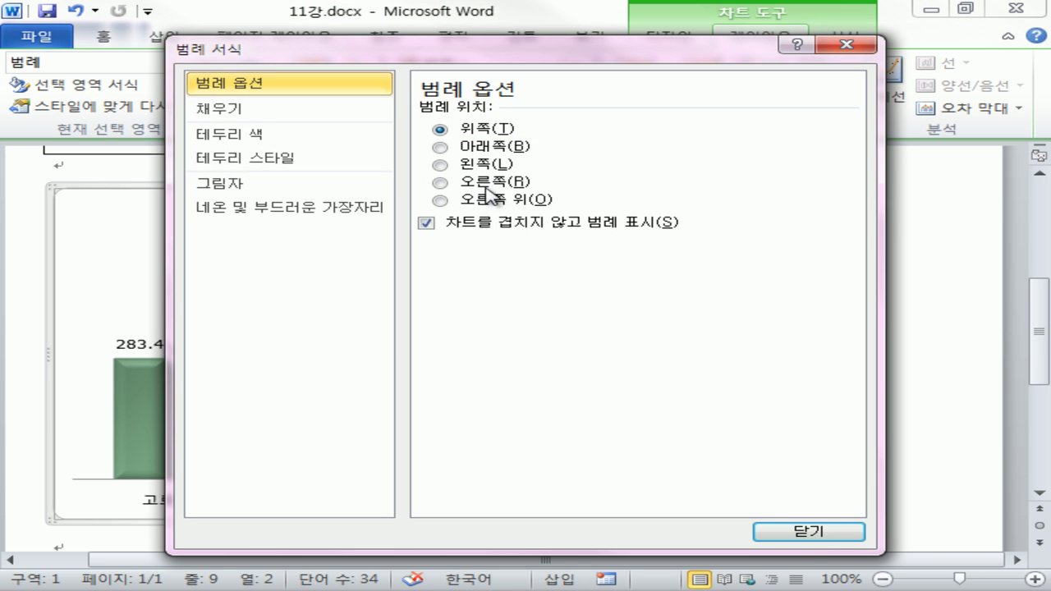
{"action": "left_click", "coordinate": [503, 182]}
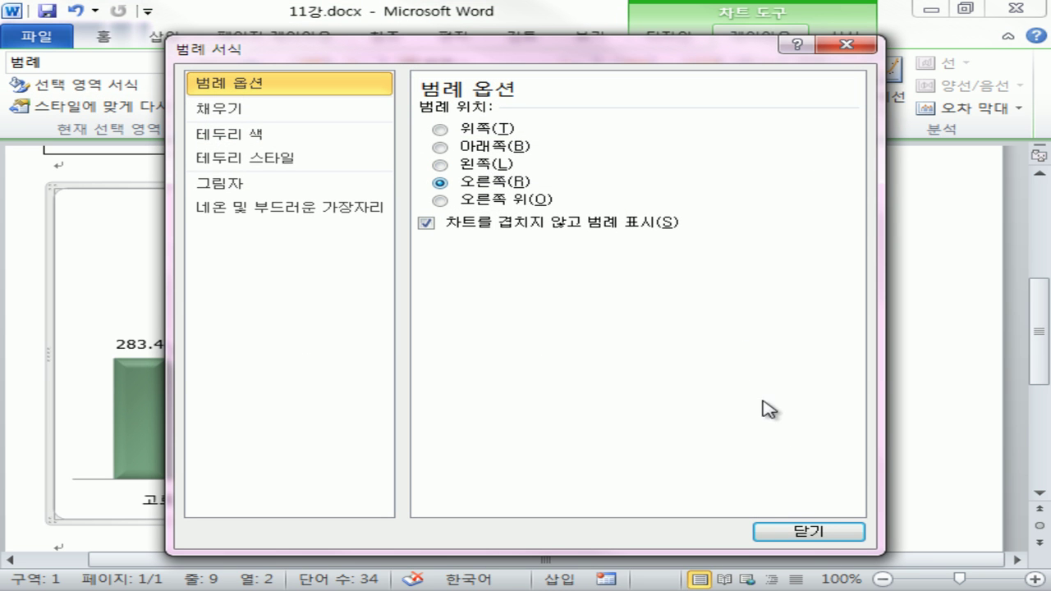
{"action": "left_click", "coordinate": [797, 534]}
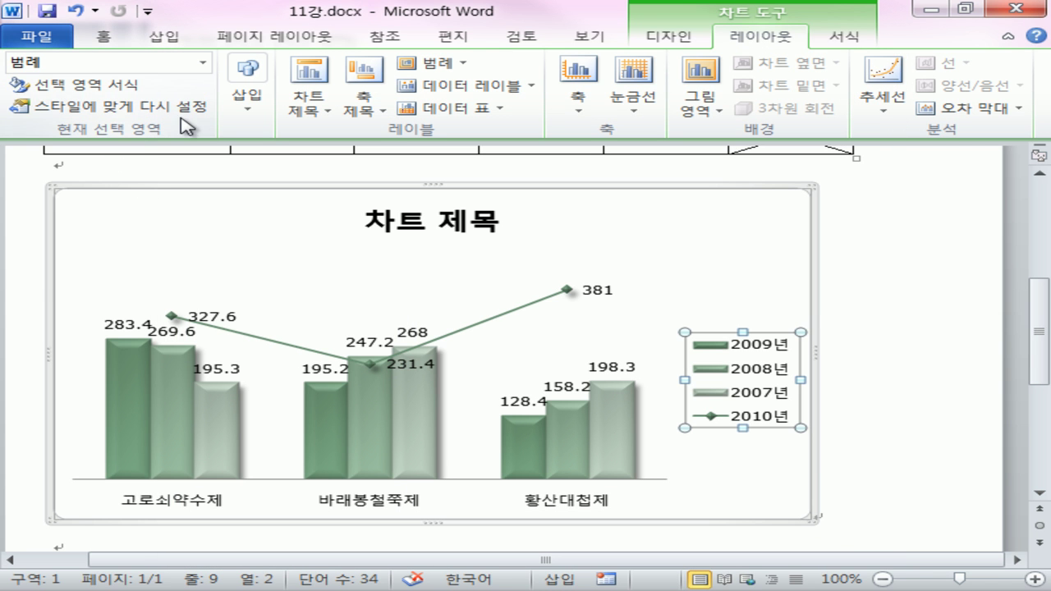
Fill the chart's plot area (그림 영역) with a gradient (그라데이션 채우기) in its format settings.
{"action": "left_click", "coordinate": [204, 62]}
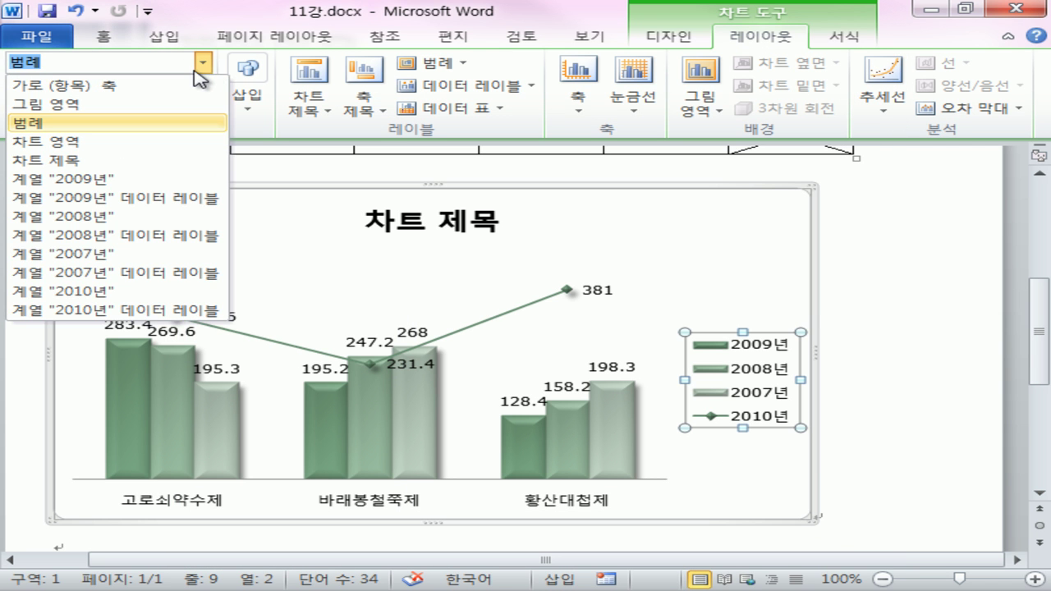
{"action": "left_click", "coordinate": [171, 103]}
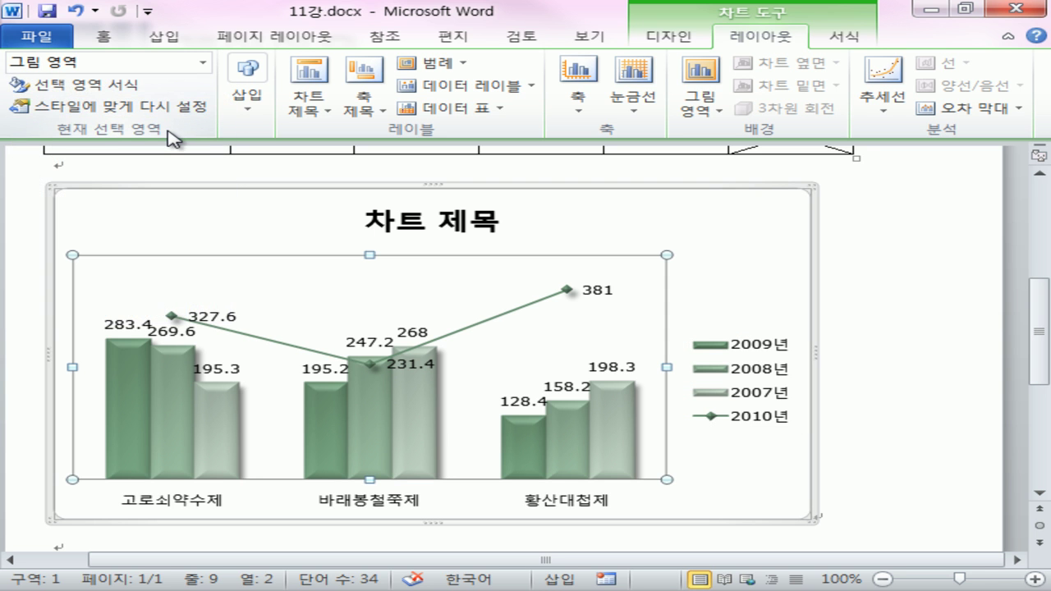
{"action": "left_click", "coordinate": [114, 85]}
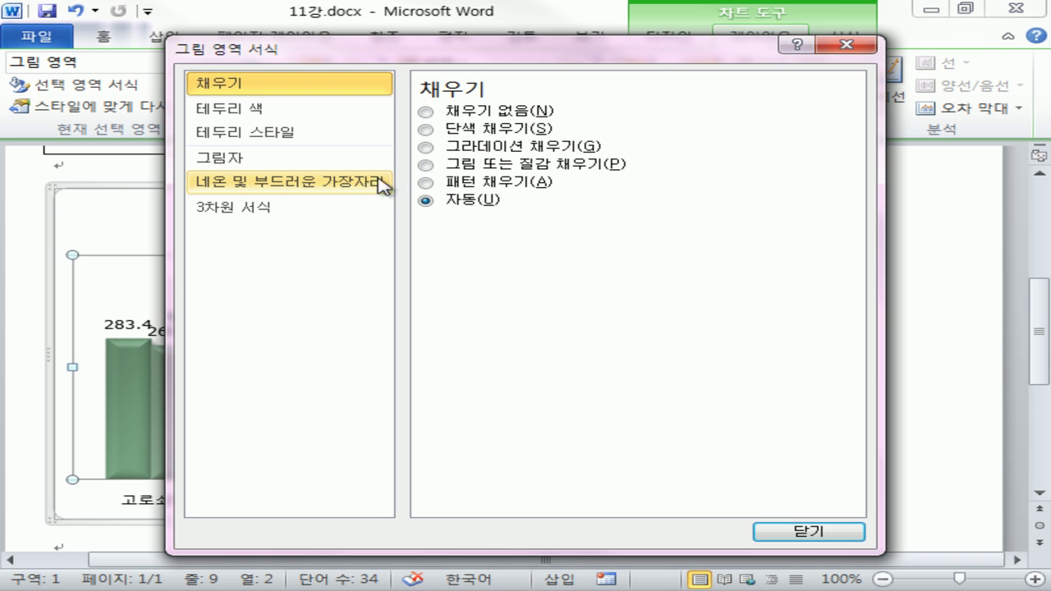
{"action": "left_click", "coordinate": [523, 148]}
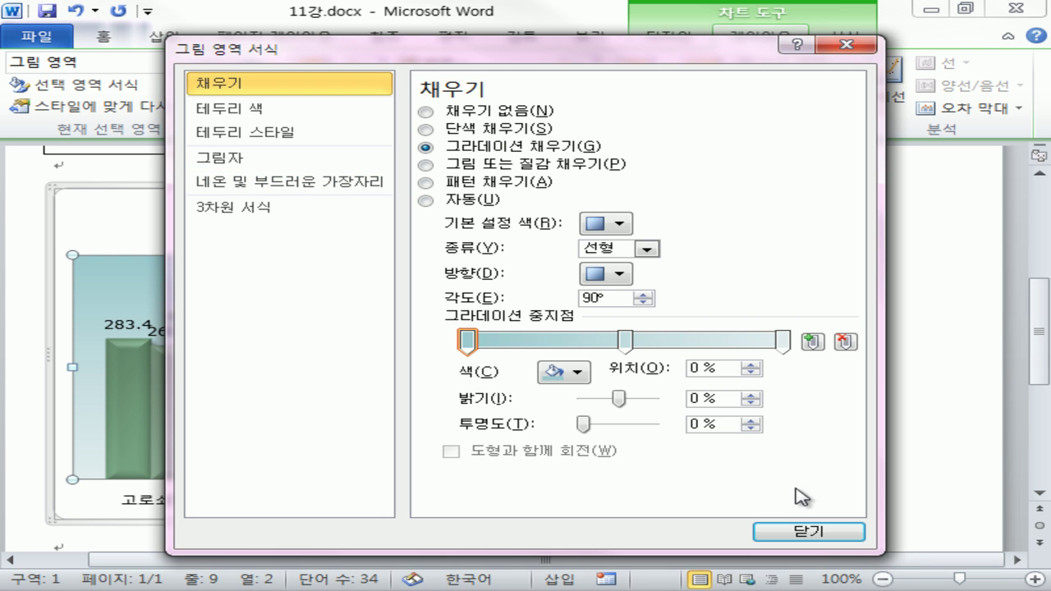
{"action": "left_click", "coordinate": [846, 530]}
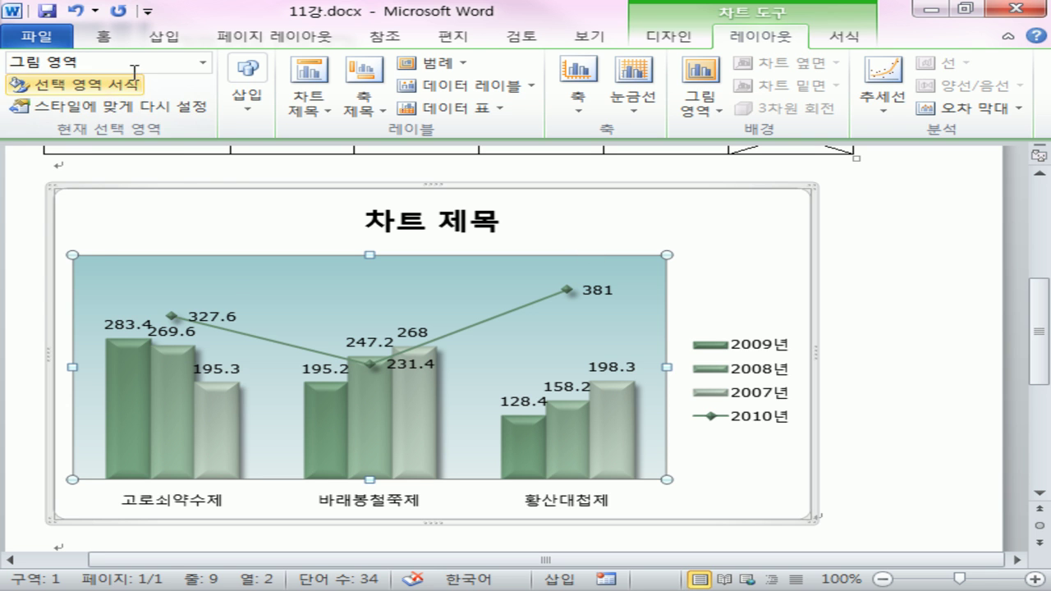
Apply a preset shadow (그림자) to the chart title (차트 제목) in its format settings and deselect the chart.
{"action": "left_click", "coordinate": [203, 63]}
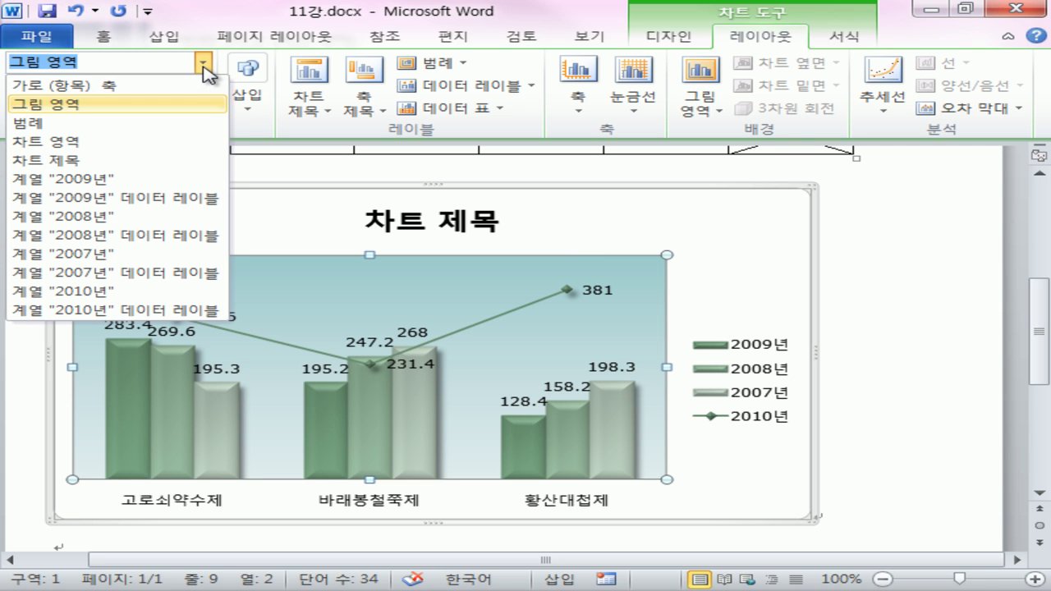
{"action": "left_click", "coordinate": [165, 160]}
{"action": "left_click", "coordinate": [86, 86]}
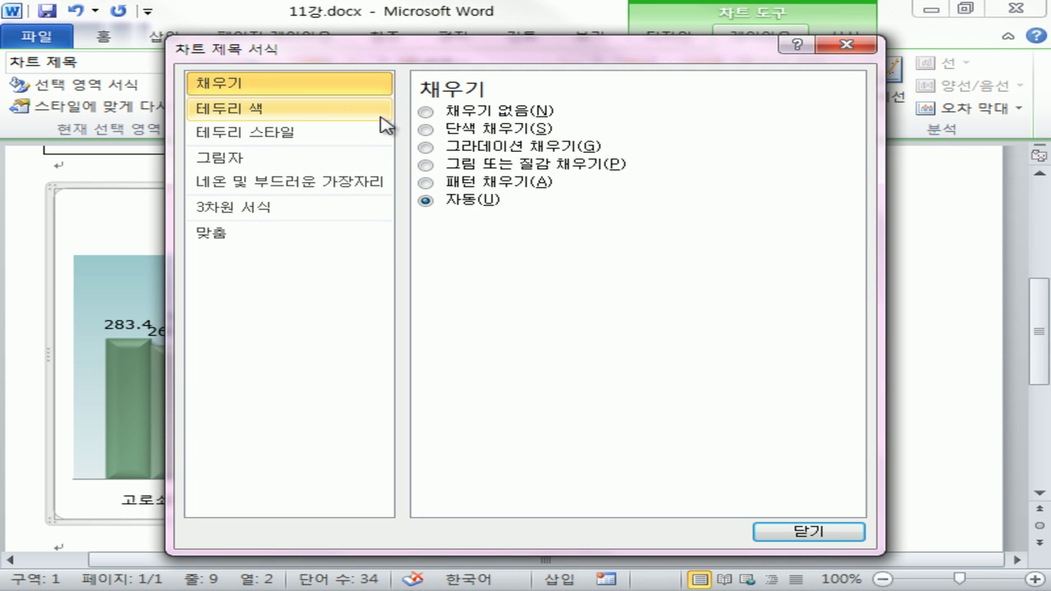
{"action": "left_click", "coordinate": [238, 158]}
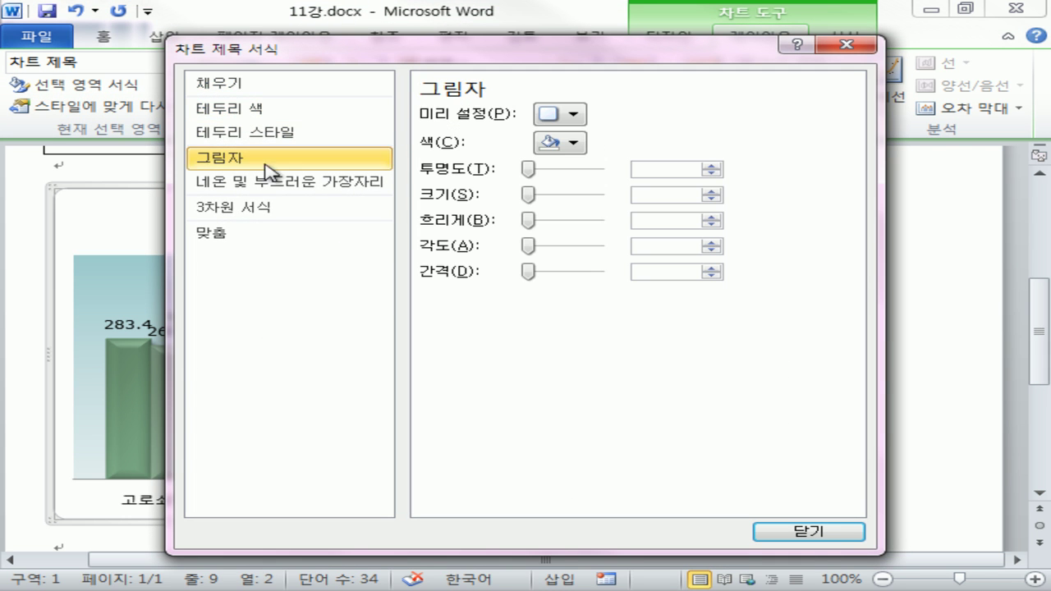
{"action": "left_click", "coordinate": [573, 119]}
{"action": "key", "text": "Escape"}
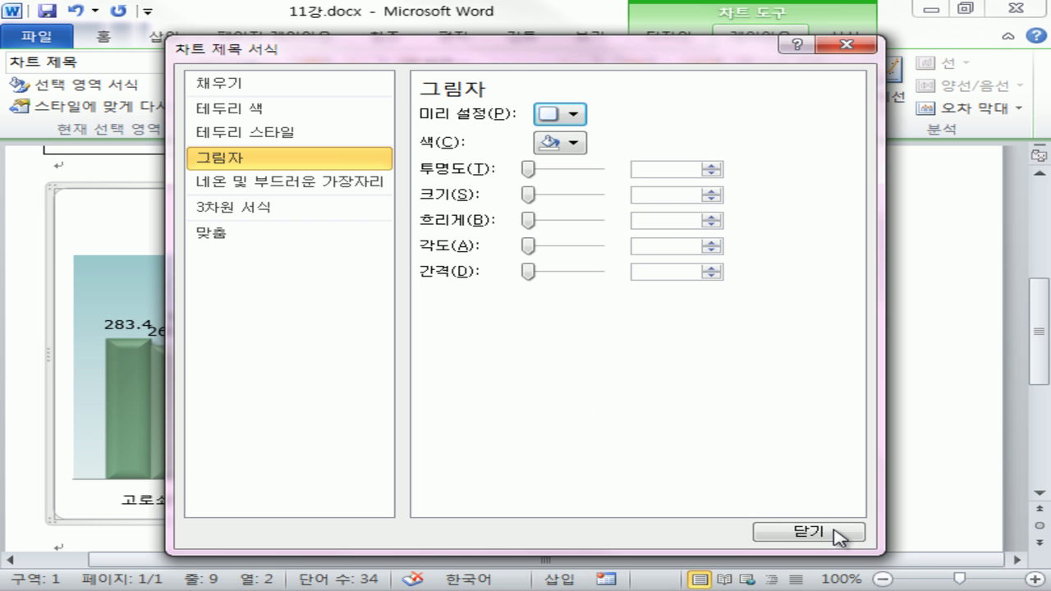
{"action": "left_click", "coordinate": [809, 531]}
{"action": "left_click", "coordinate": [898, 436]}
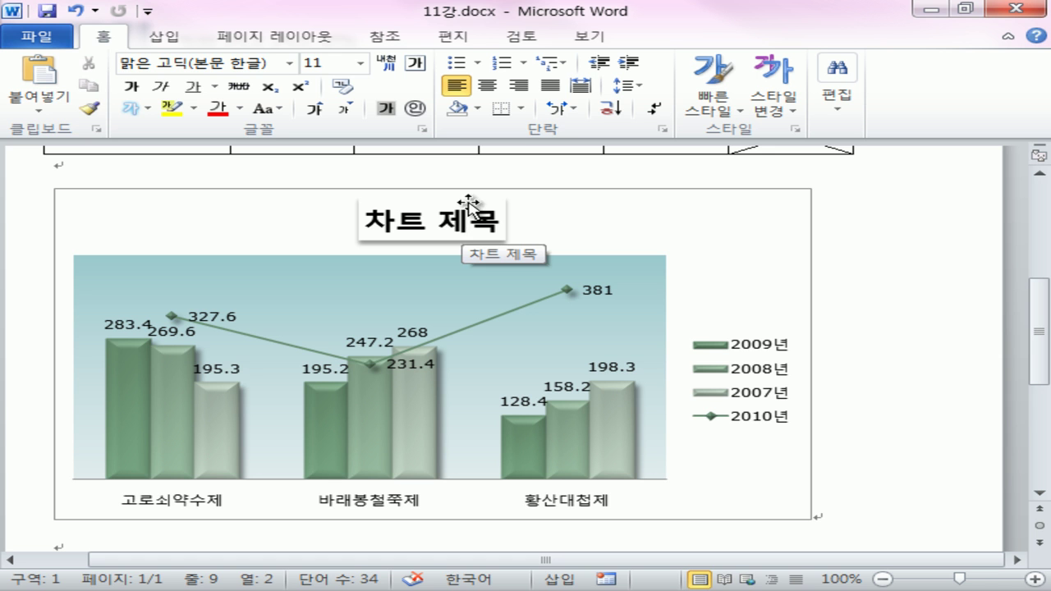
{"action": "left_click", "coordinate": [491, 221]}
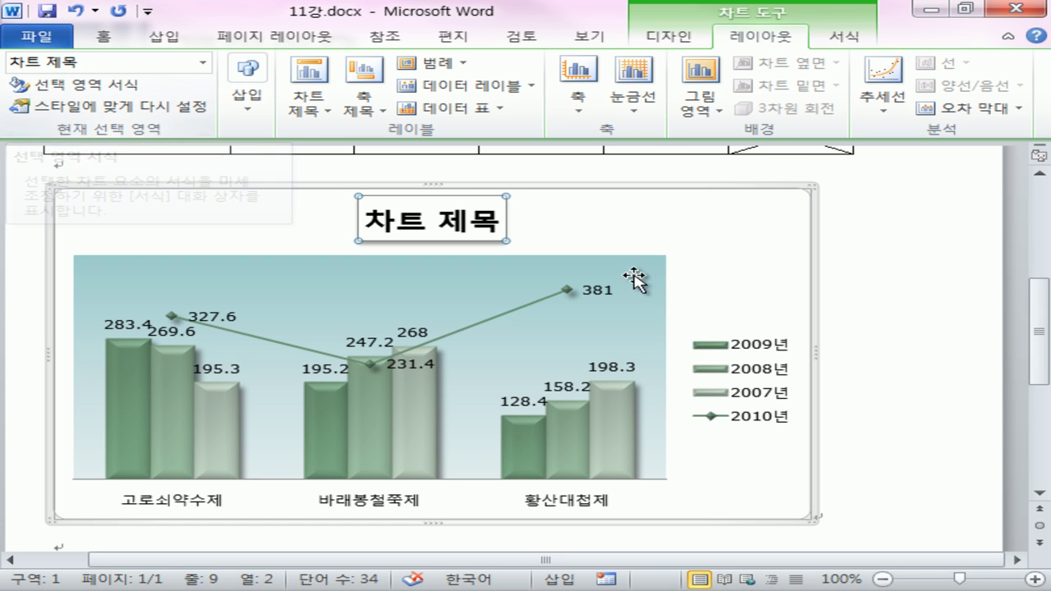
{"action": "left_click", "coordinate": [764, 363]}
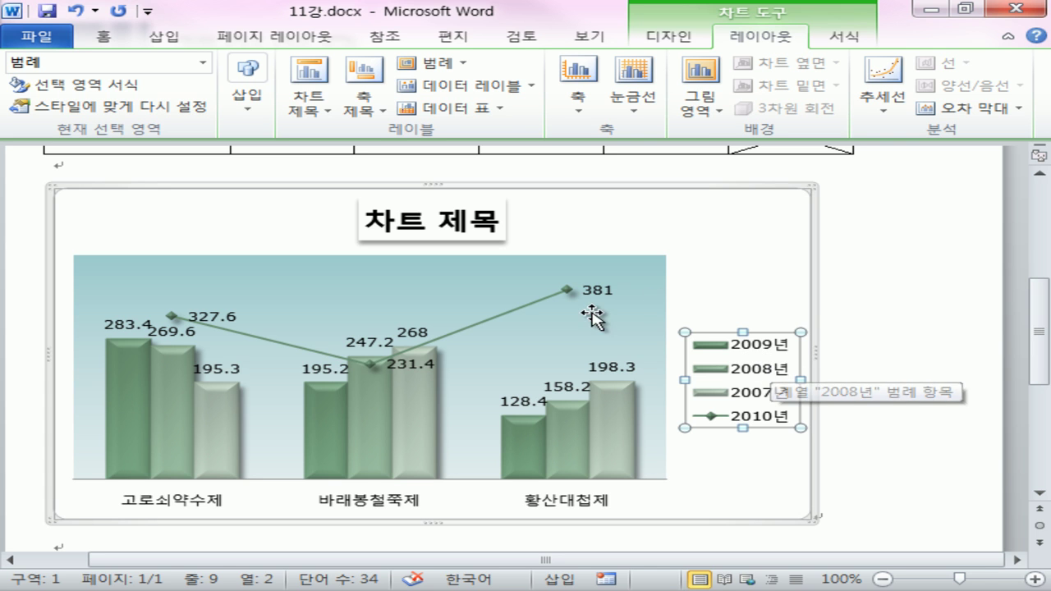
{"action": "left_click", "coordinate": [639, 311]}
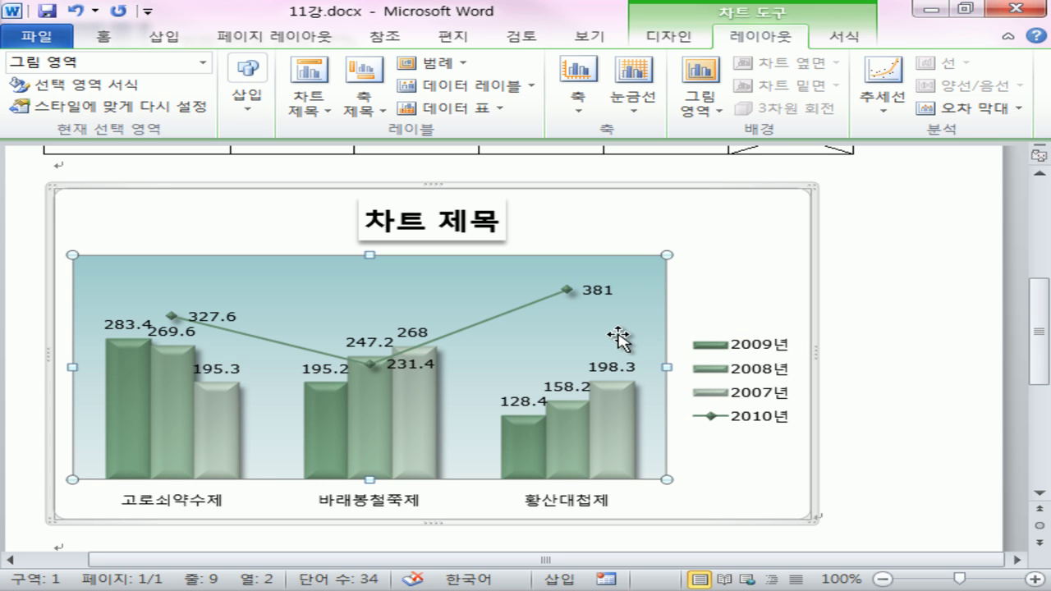
{"action": "right_click", "coordinate": [645, 284]}
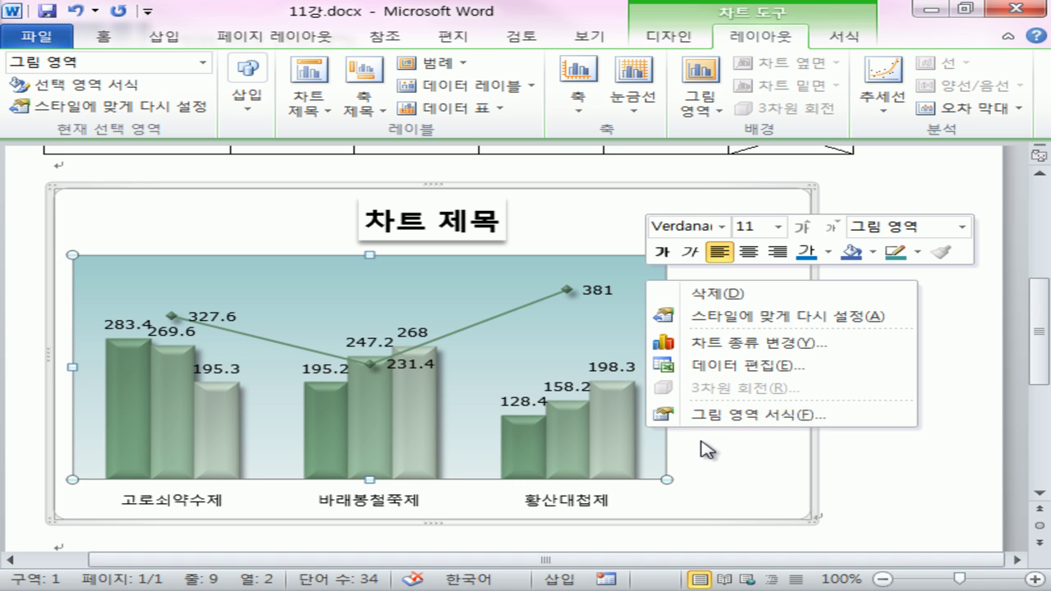
{"action": "key", "text": "Escape"}
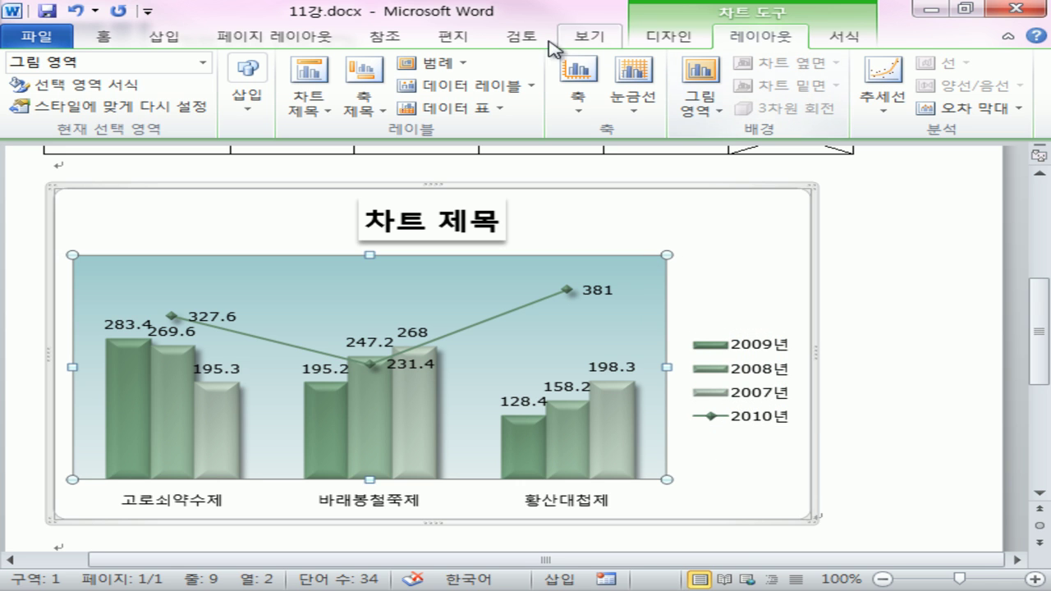
Remove the chart title and add a horizontal axis title below the axis (축 아래 제목).
{"action": "left_click", "coordinate": [327, 110]}
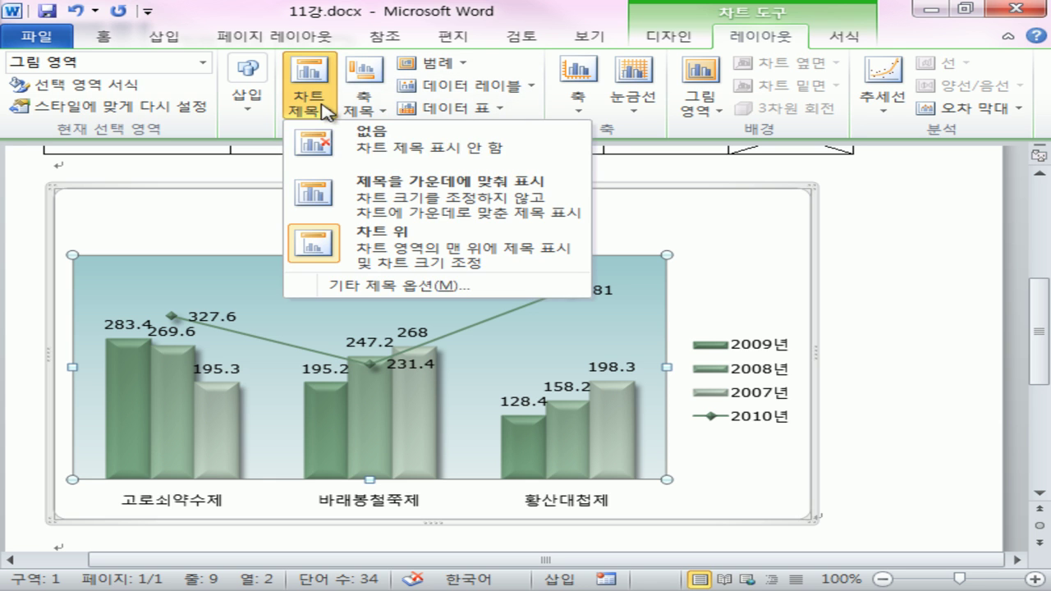
{"action": "left_click", "coordinate": [324, 140]}
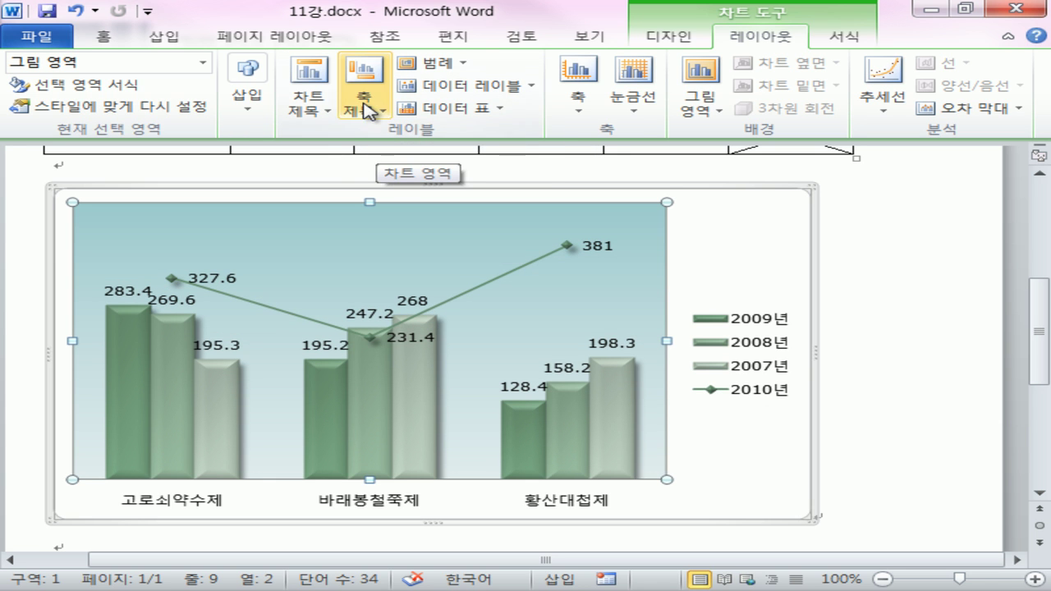
{"action": "left_click", "coordinate": [367, 112]}
{"action": "mouse_move", "coordinate": [404, 135]}
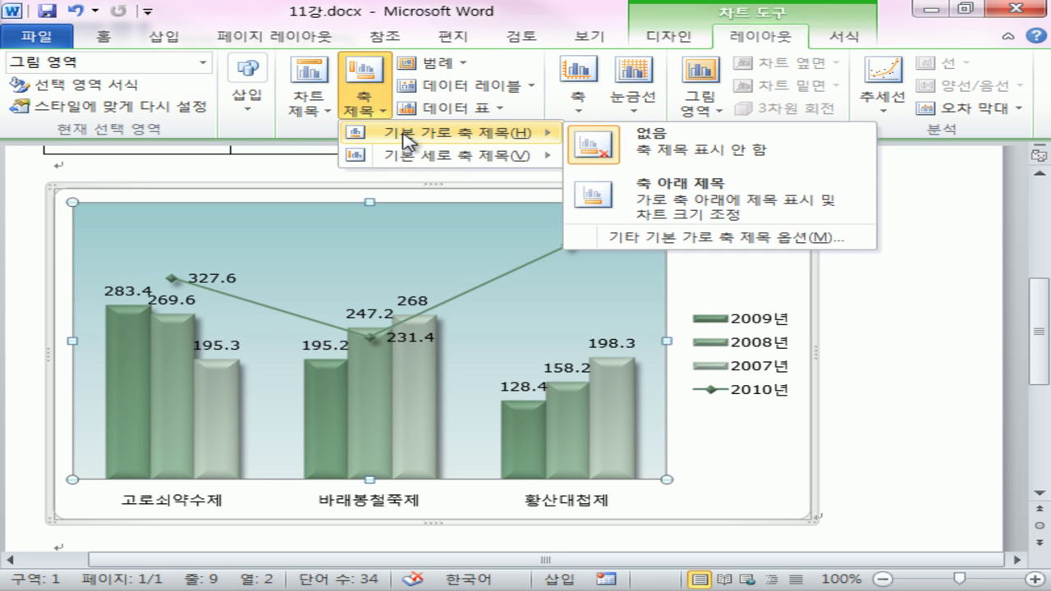
{"action": "left_click", "coordinate": [637, 203]}
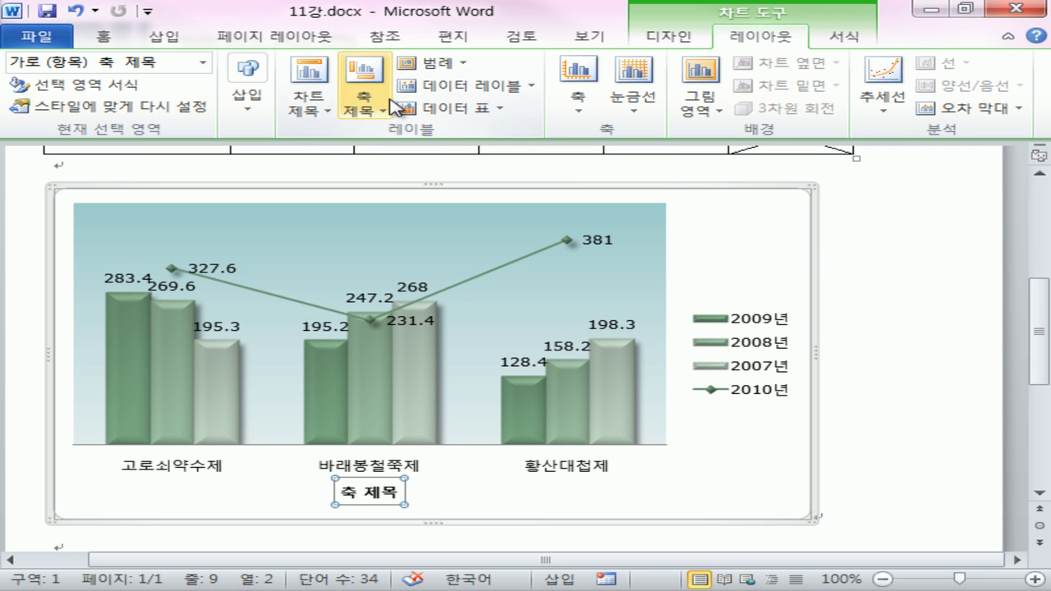
Turn the chart legend off, and display it again above the plot (위쪽에 범례 표시).
{"action": "left_click", "coordinate": [441, 69]}
{"action": "left_click", "coordinate": [456, 90]}
{"action": "left_click", "coordinate": [446, 67]}
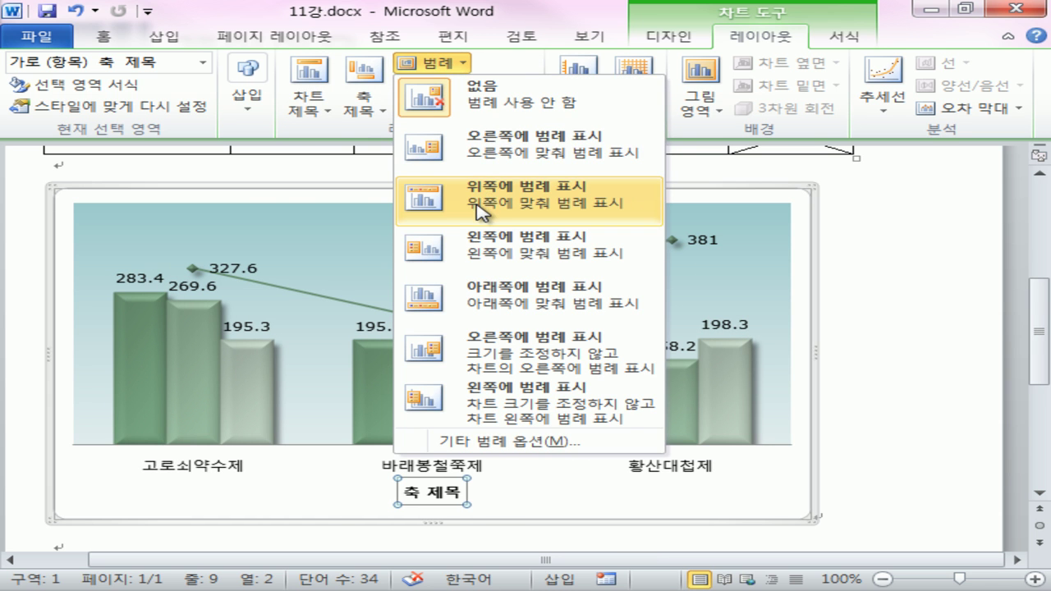
{"action": "left_click", "coordinate": [481, 210]}
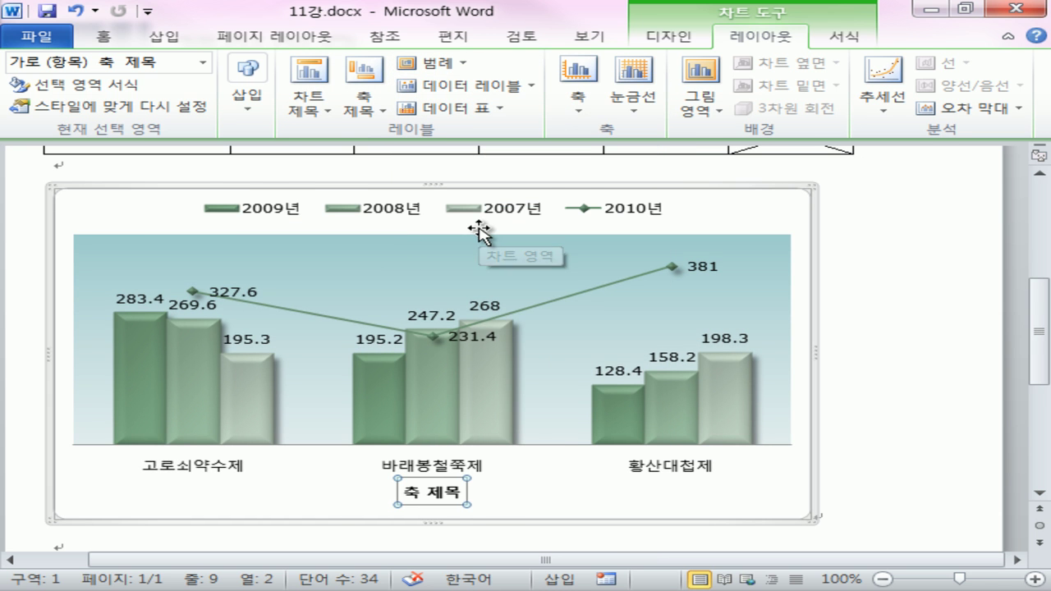
Try centring the data labels (가운데), and adding the category name and series name to the 2009년 labels.
{"action": "left_click", "coordinate": [488, 87]}
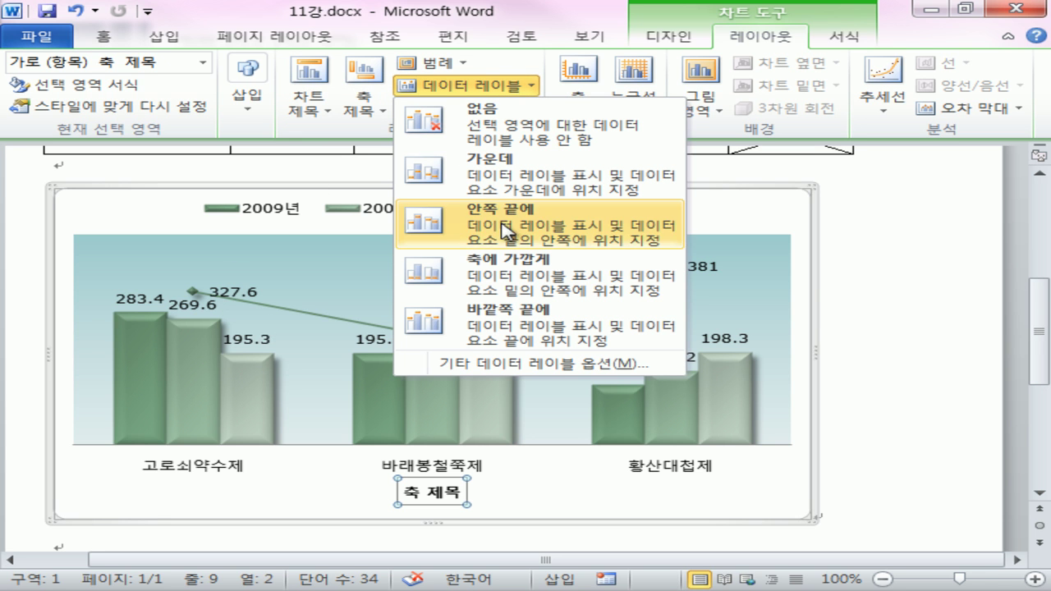
{"action": "left_click", "coordinate": [505, 175]}
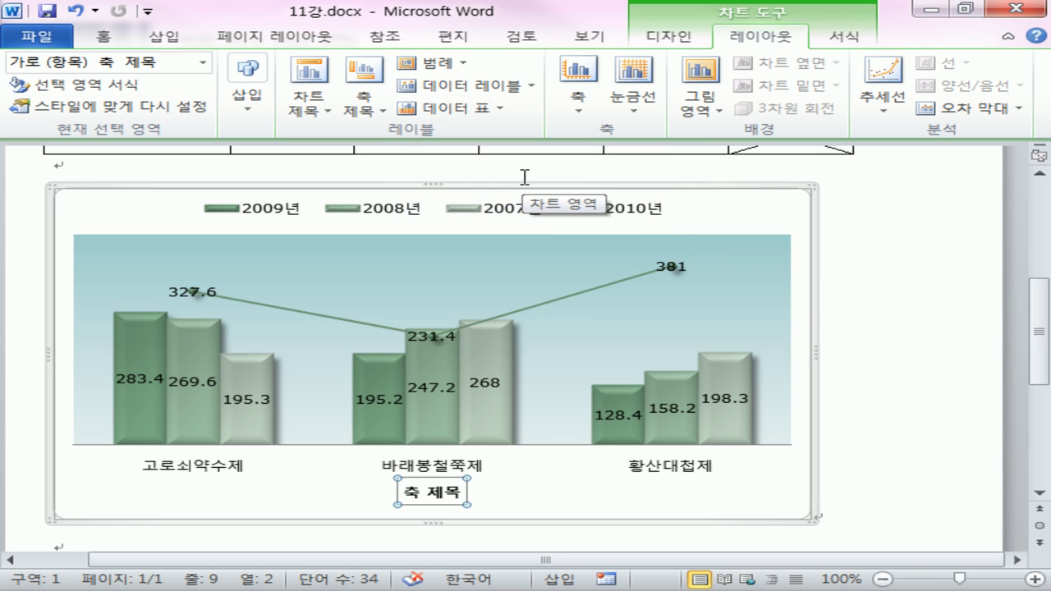
{"action": "left_click", "coordinate": [520, 87]}
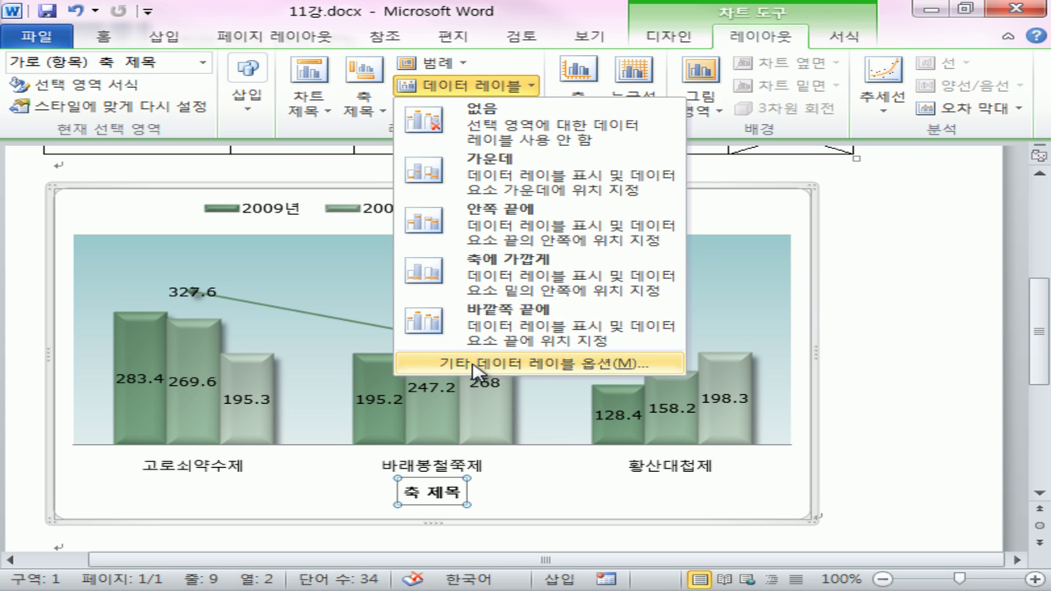
{"action": "left_click", "coordinate": [474, 364]}
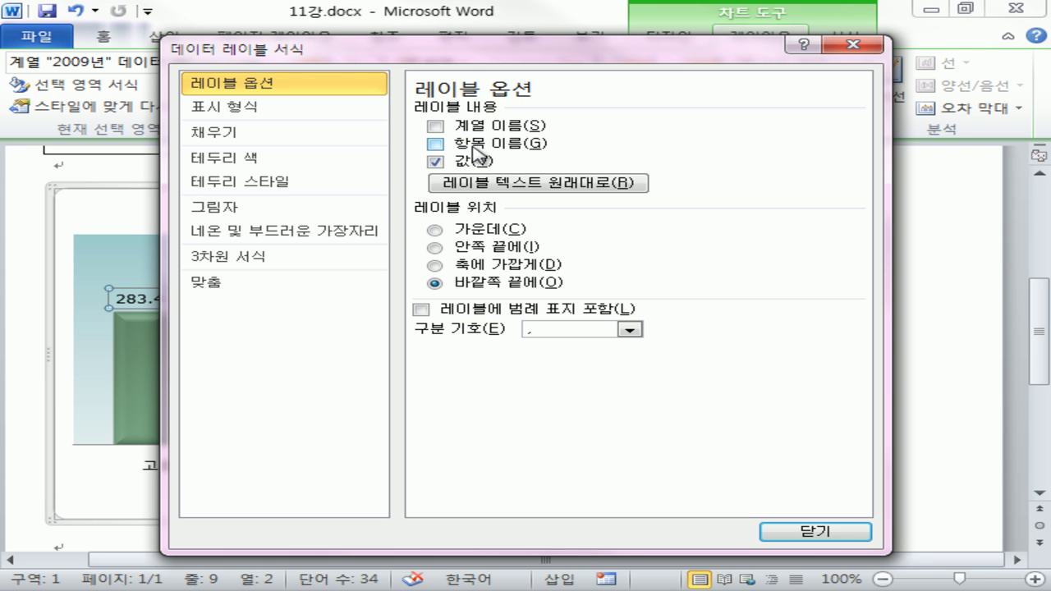
{"action": "left_click", "coordinate": [474, 147]}
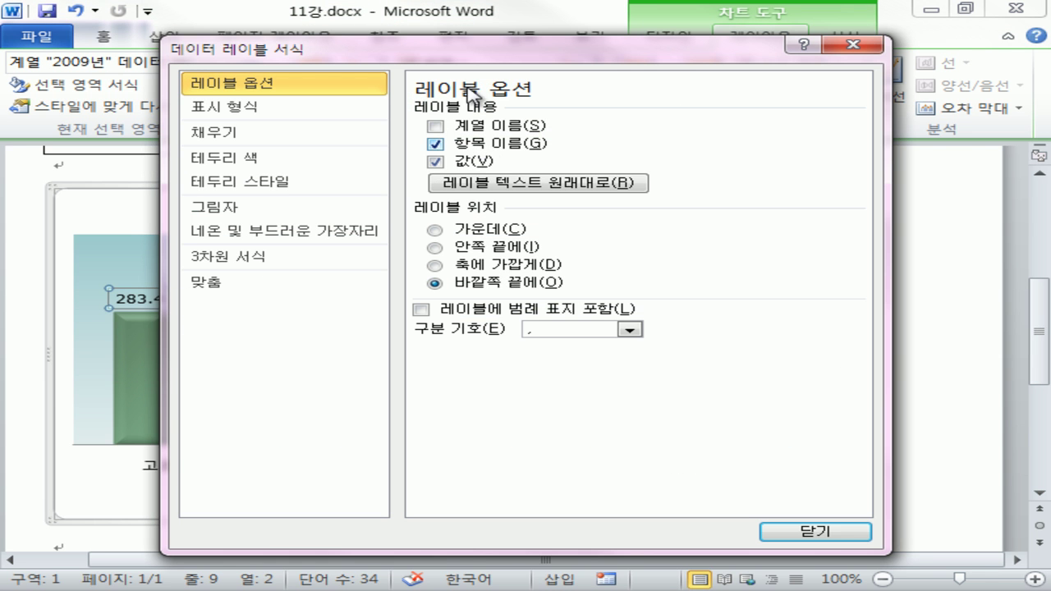
{"action": "left_click_drag", "start_coordinate": [465, 51], "coordinate": [660, 41]}
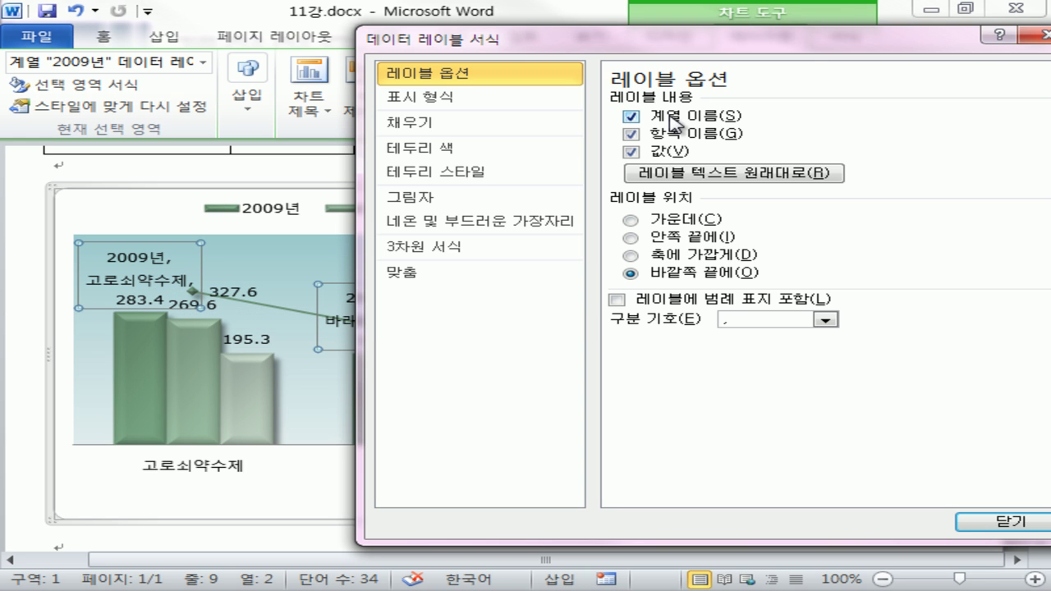
{"action": "left_click_drag", "start_coordinate": [679, 52], "coordinate": [570, 79]}
{"action": "left_click", "coordinate": [566, 161]}
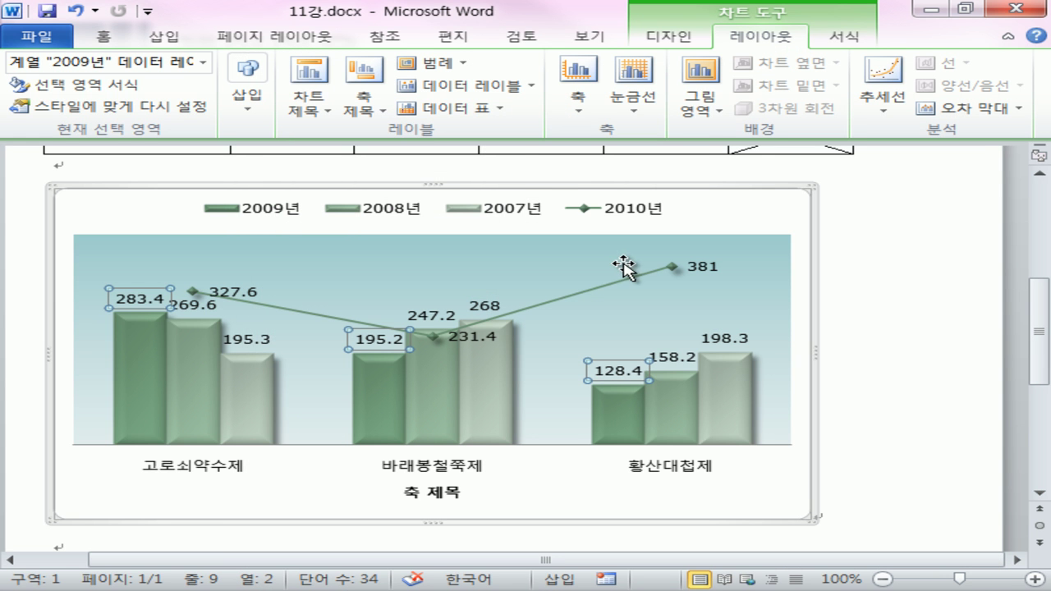
Try showing a data table without legend keys below the chart (데이터 표 표시), and remove it again (없음).
{"action": "left_click", "coordinate": [498, 115]}
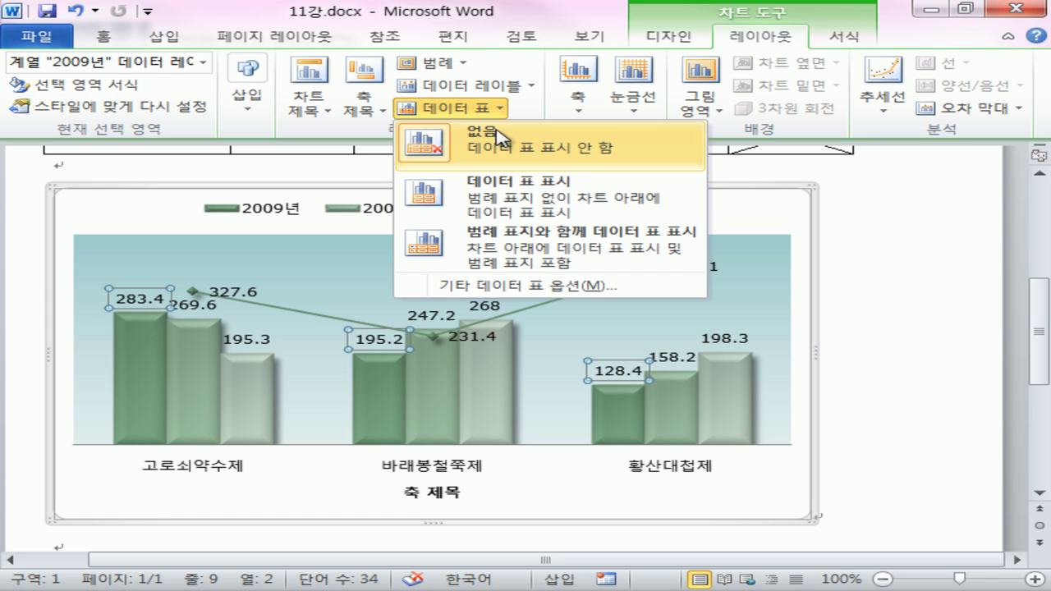
{"action": "left_click", "coordinate": [513, 196]}
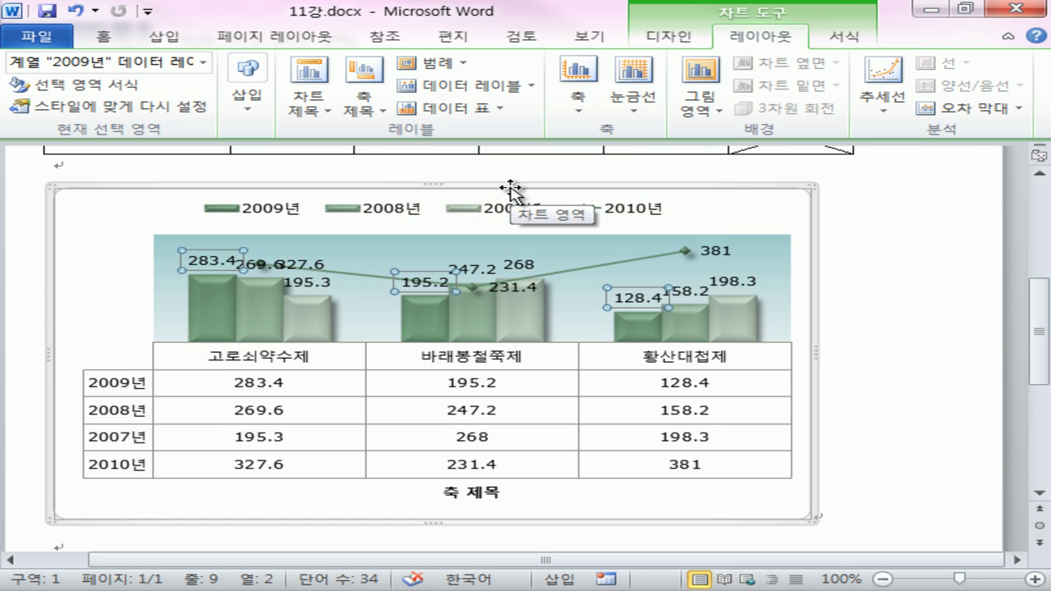
{"action": "left_click", "coordinate": [490, 123]}
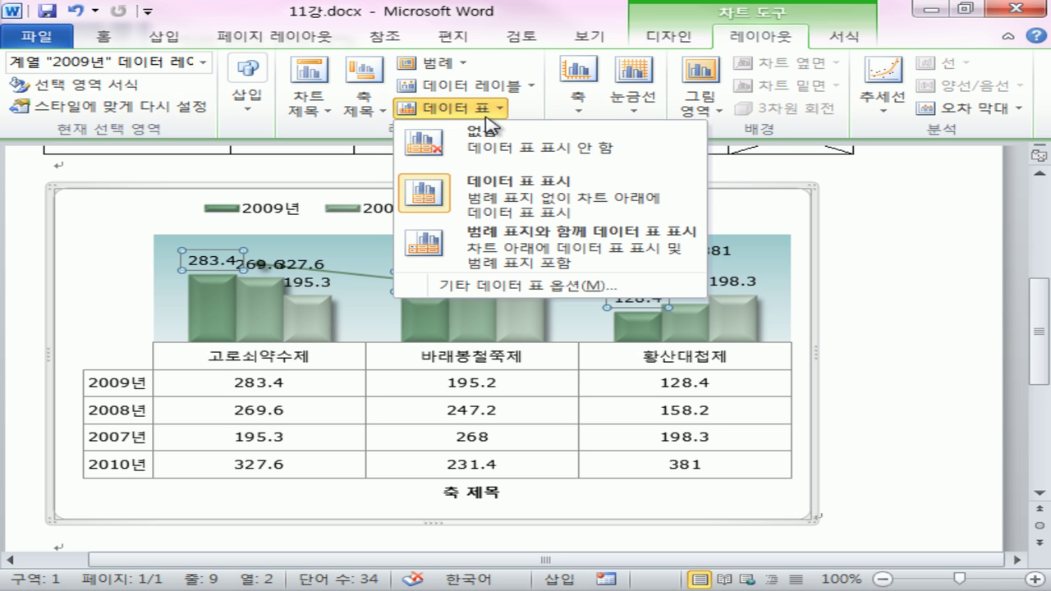
{"action": "left_click", "coordinate": [499, 155]}
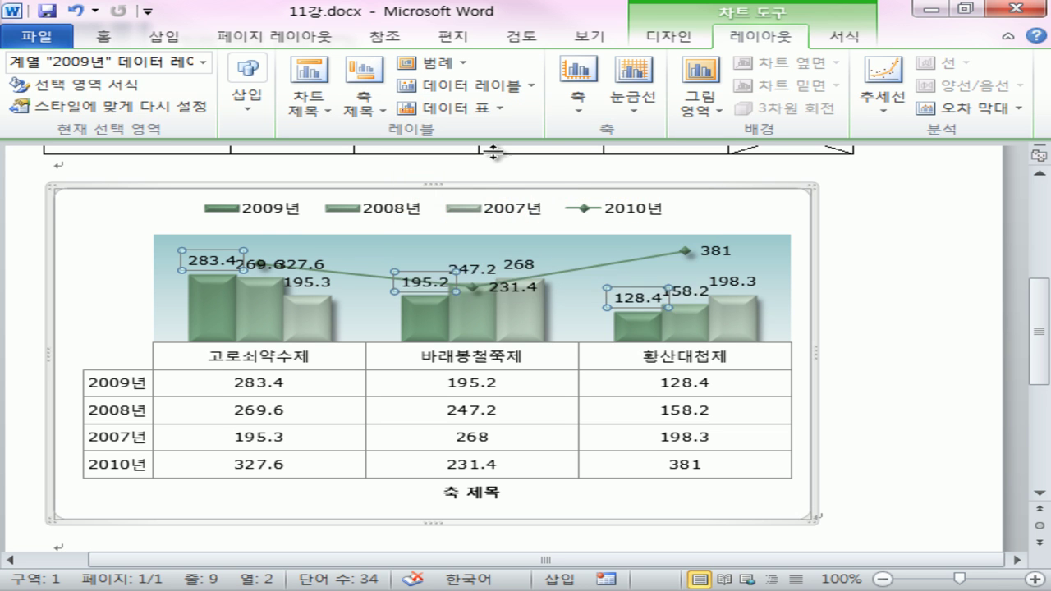
{"action": "left_click", "coordinate": [881, 317]}
Compare the chart with the visitor table above it and reselect the chart.
{"action": "scroll", "coordinate": [587, 216], "scroll_direction": "up", "scroll_amount": 3}
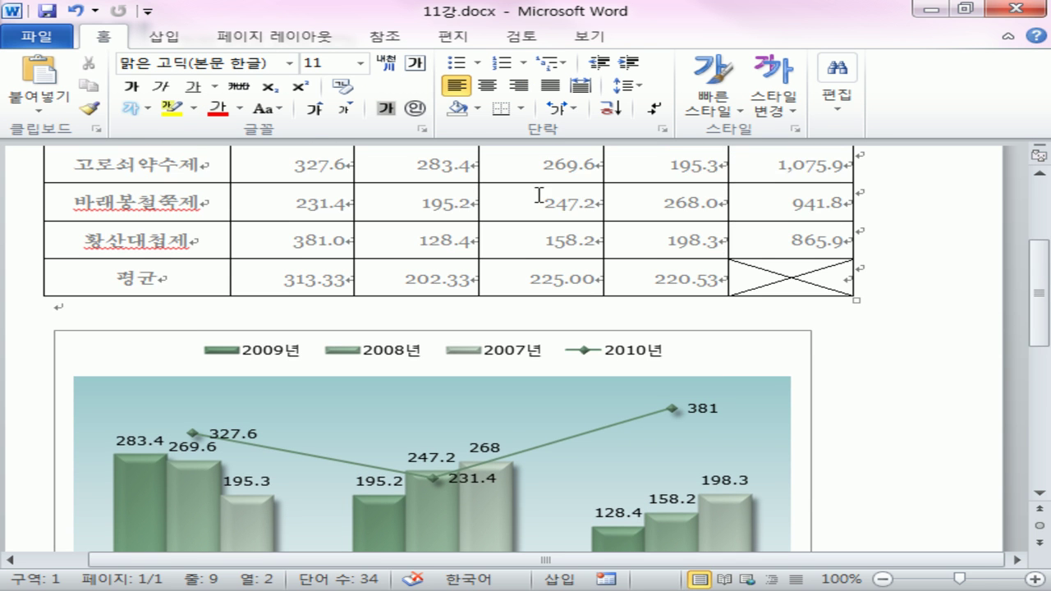
{"action": "scroll", "coordinate": [715, 399], "scroll_direction": "down", "scroll_amount": 2}
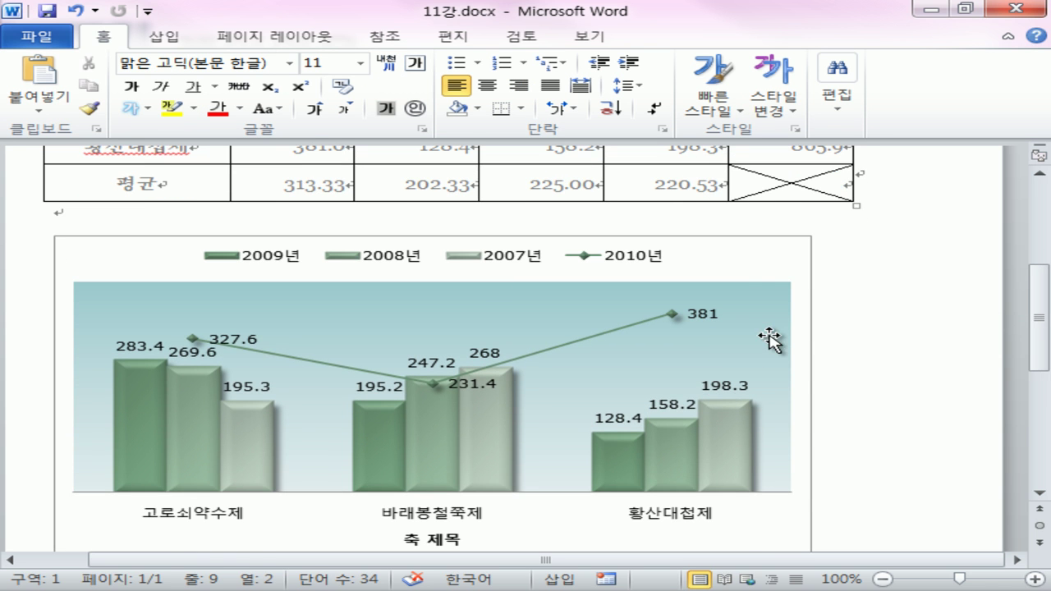
{"action": "left_click", "coordinate": [750, 265]}
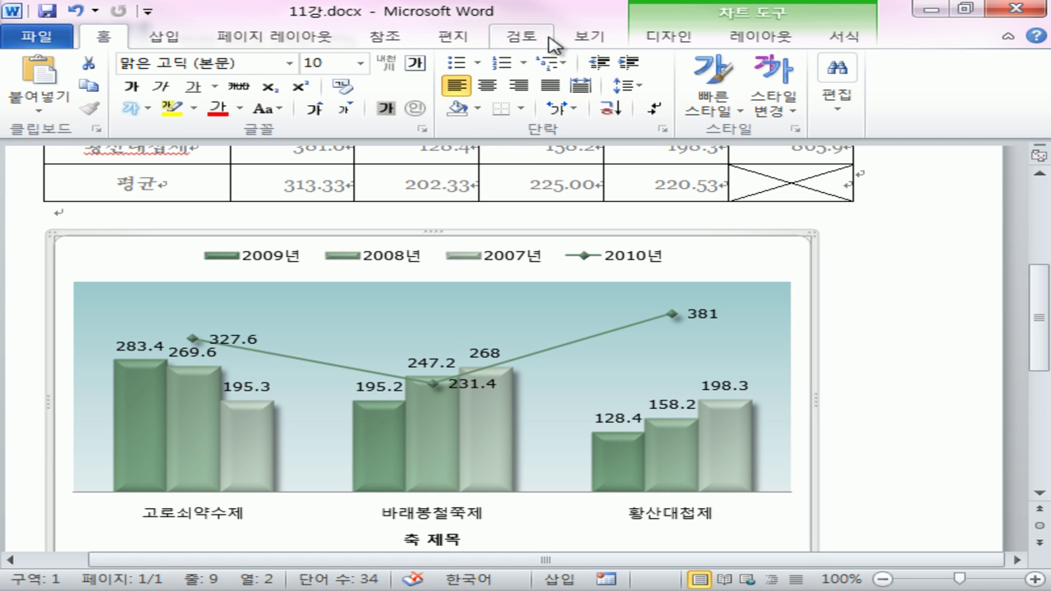
Add a chart title above the legend with the 차트 위 option.
{"action": "left_click", "coordinate": [752, 36]}
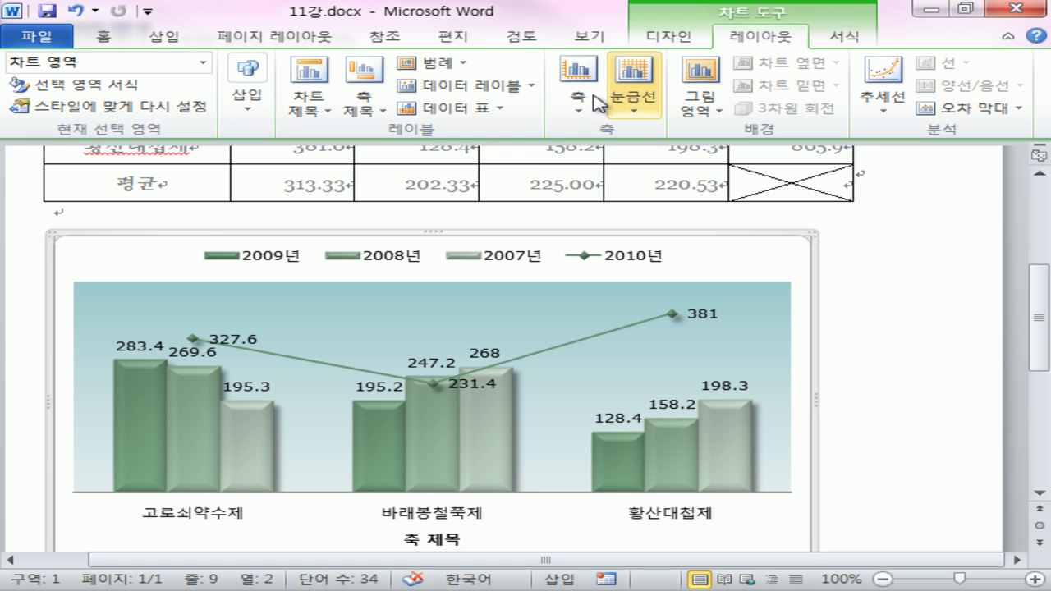
{"action": "left_click", "coordinate": [355, 112]}
{"action": "left_click", "coordinate": [308, 98]}
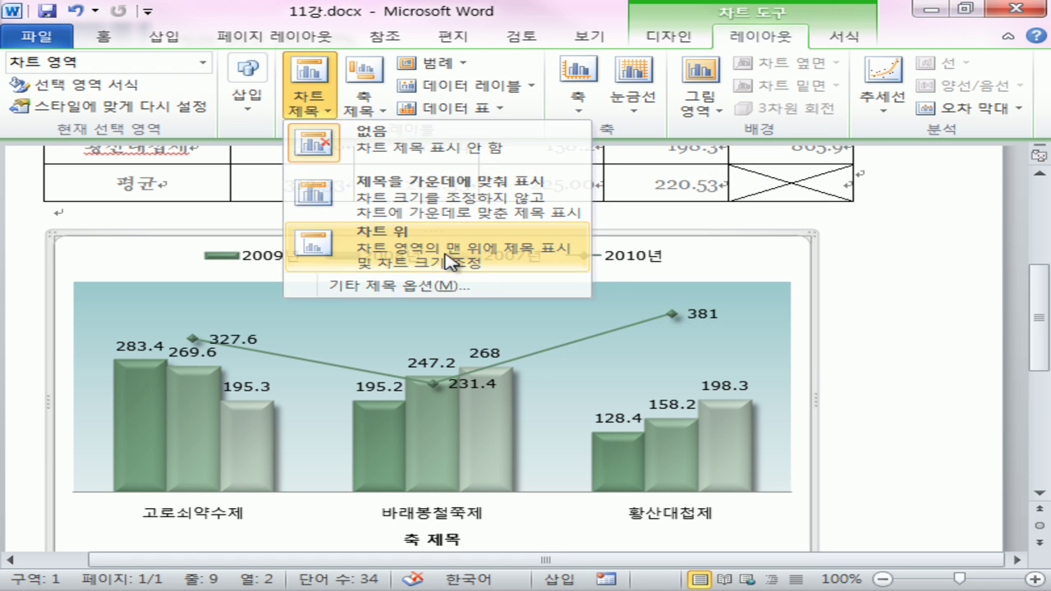
{"action": "left_click", "coordinate": [413, 257]}
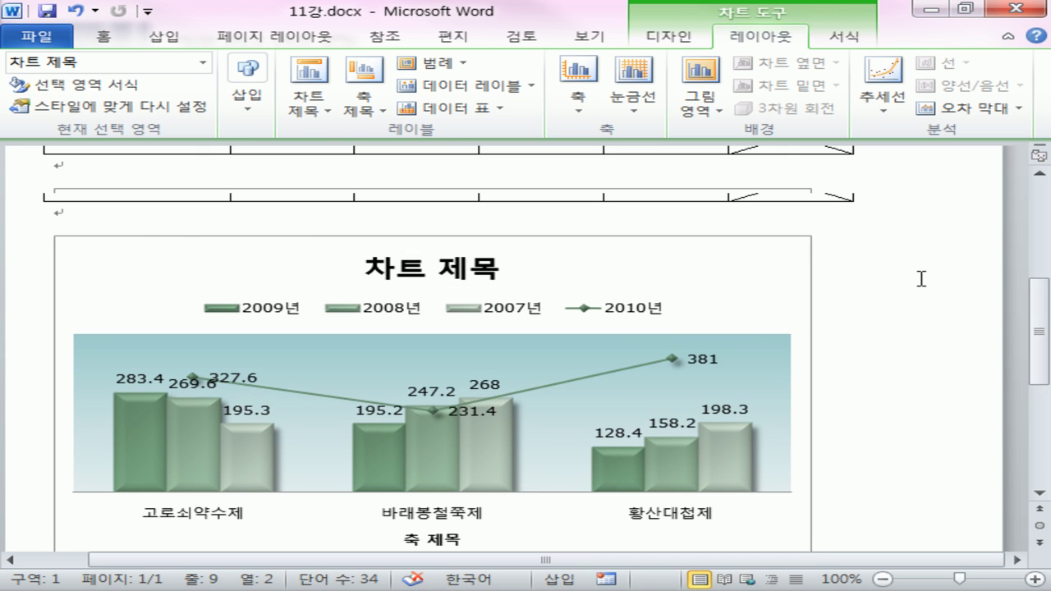
{"action": "left_click", "coordinate": [918, 278]}
{"action": "scroll", "coordinate": [919, 278], "scroll_direction": "up", "scroll_amount": 3}
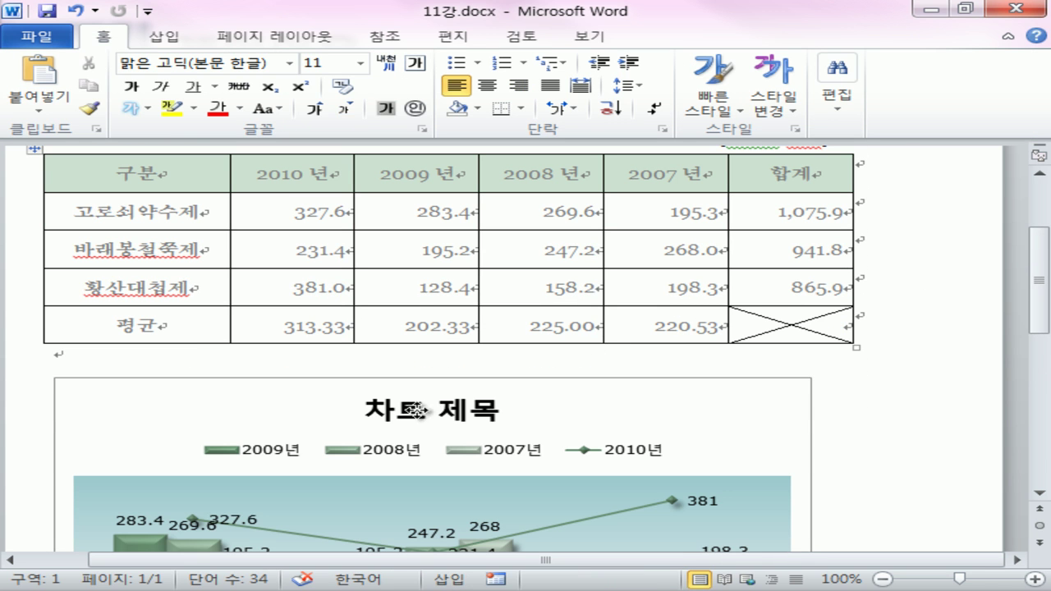
Replace the chart title text with 관람객 현황 and reduce its font size to 14.
{"action": "left_click", "coordinate": [388, 411]}
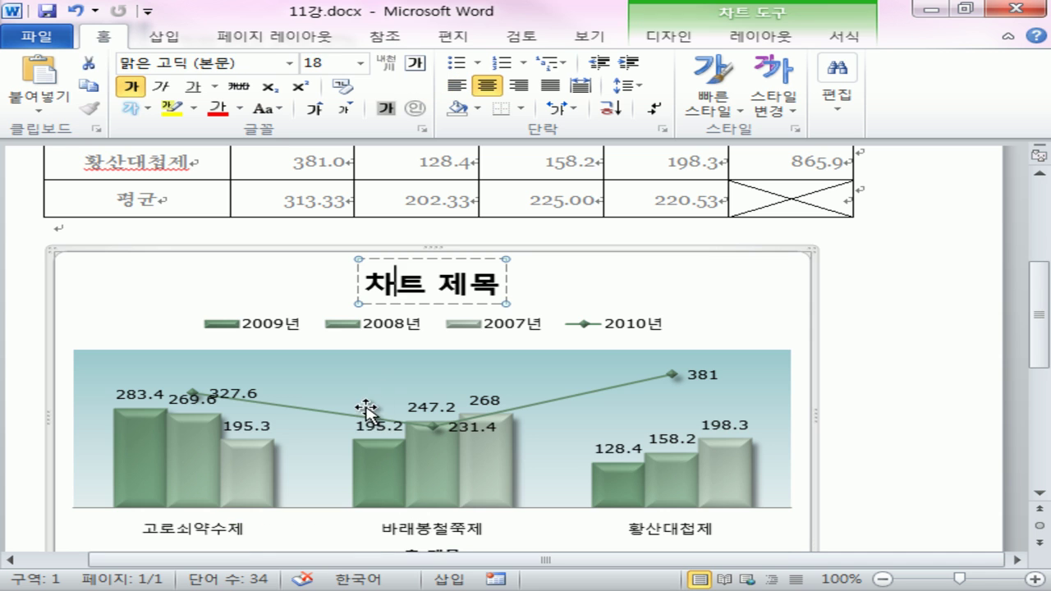
{"action": "left_click_drag", "start_coordinate": [370, 285], "coordinate": [534, 286]}
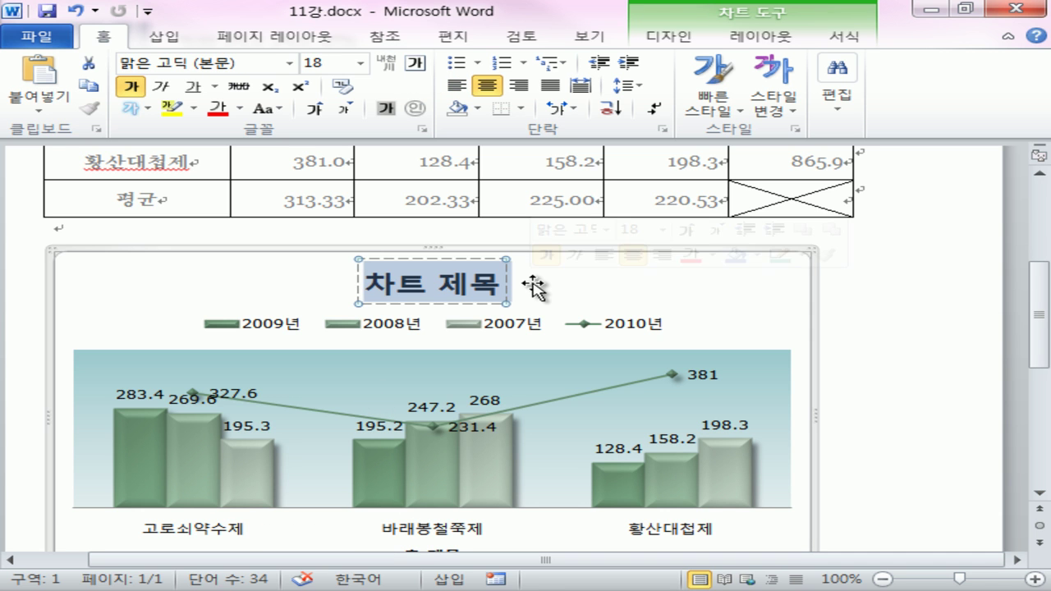
{"action": "type", "text": "ㄱ"}
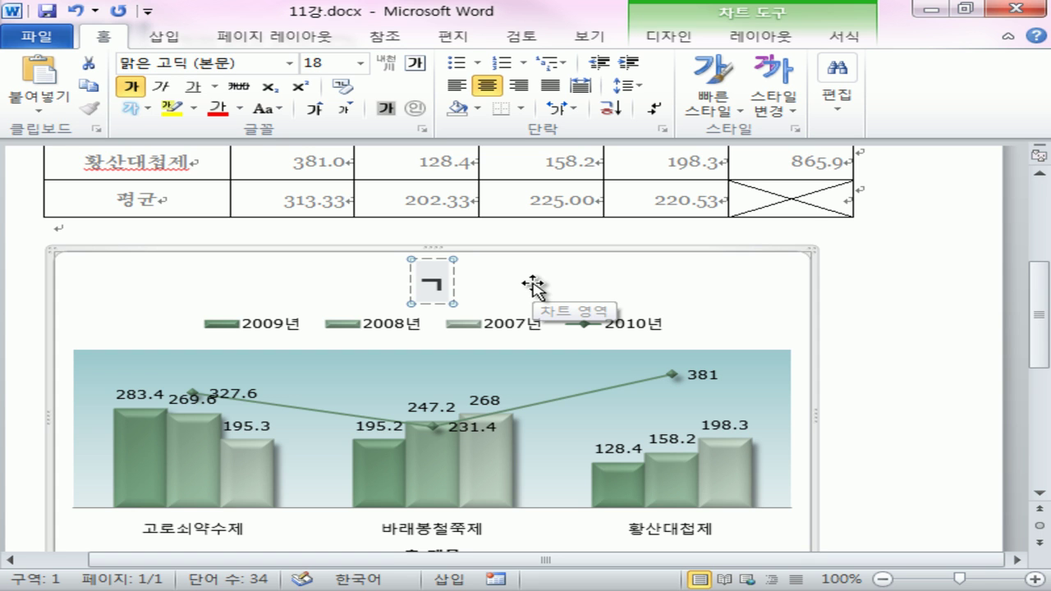
{"action": "type", "text": "관람객 현황"}
{"action": "left_click", "coordinate": [465, 264]}
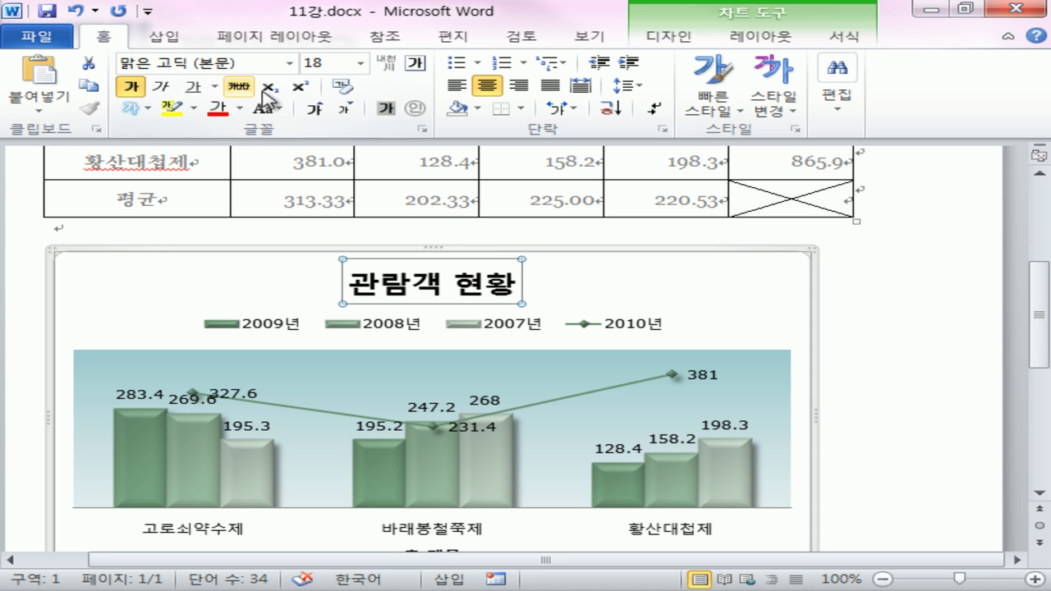
{"action": "left_click", "coordinate": [345, 110]}
{"action": "left_click", "coordinate": [346, 109]}
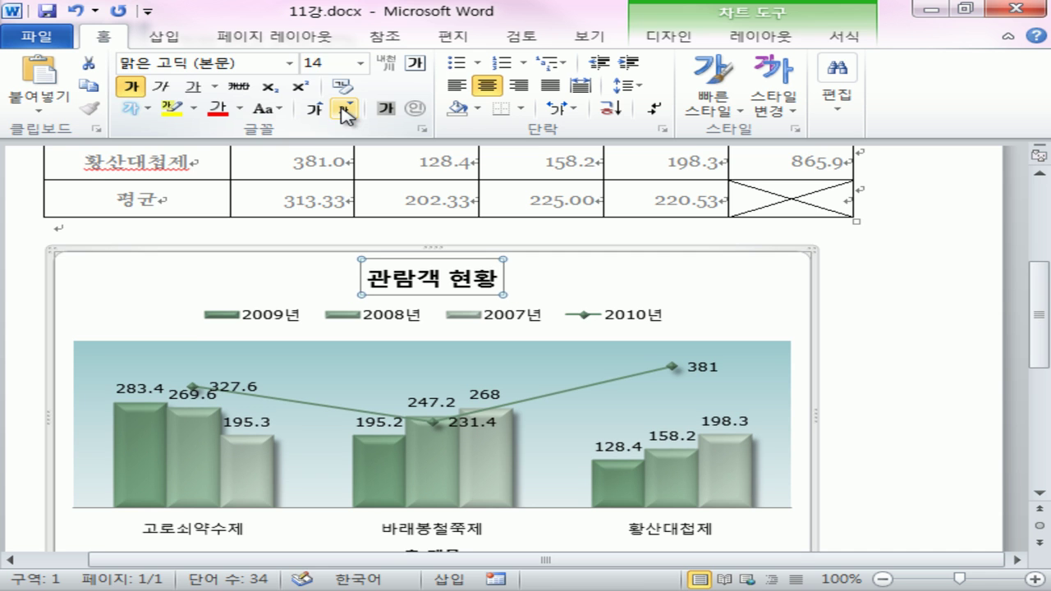
Delete the horizontal axis title 축 제목 below the category names.
{"action": "scroll", "coordinate": [929, 375], "scroll_direction": "down", "scroll_amount": 2}
{"action": "left_click", "coordinate": [919, 378]}
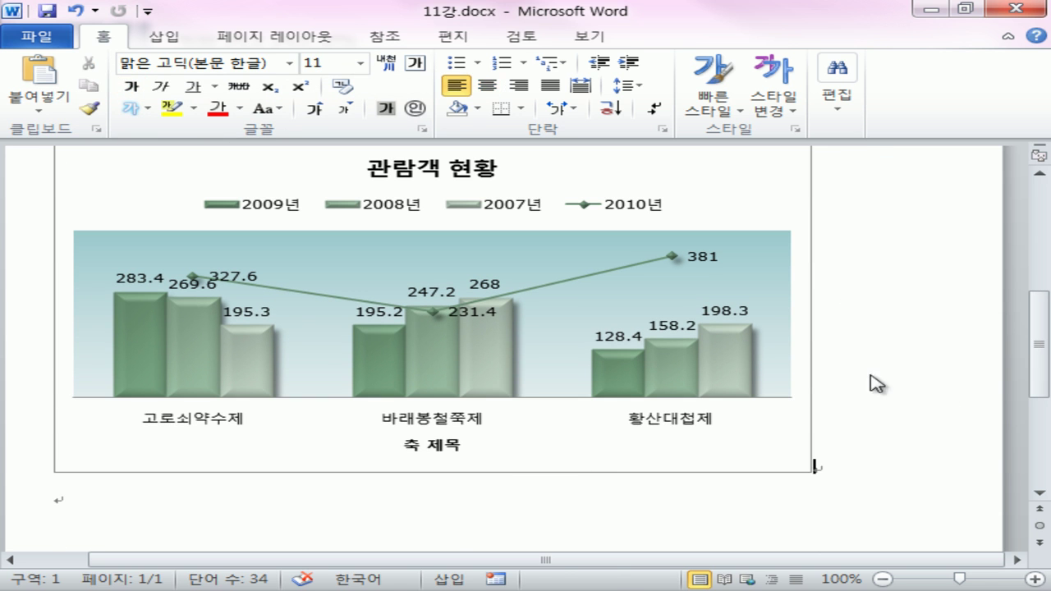
{"action": "left_click", "coordinate": [467, 447]}
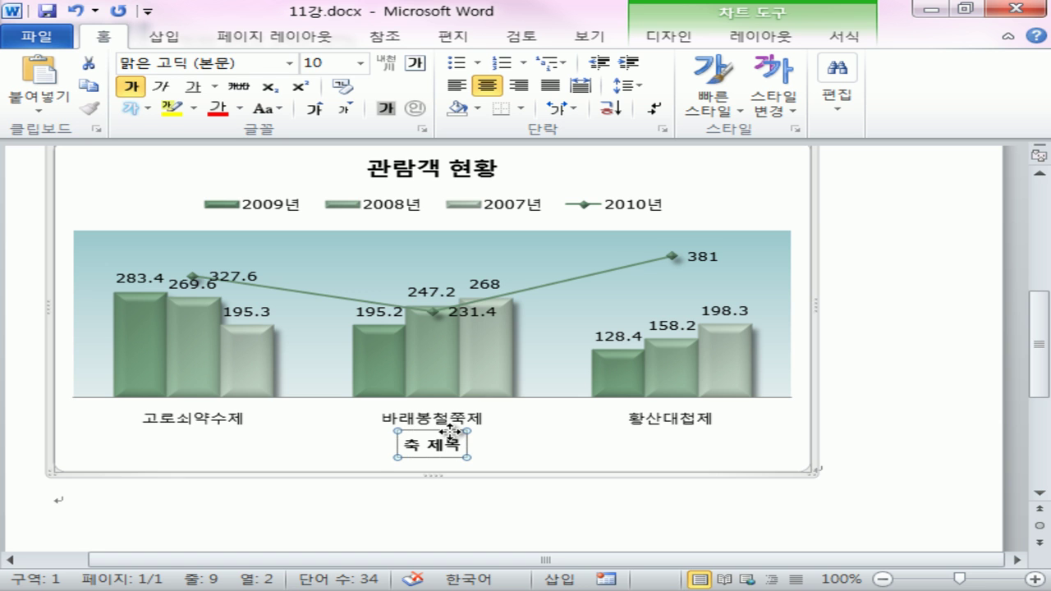
{"action": "key", "text": "Delete"}
{"action": "left_click", "coordinate": [871, 411]}
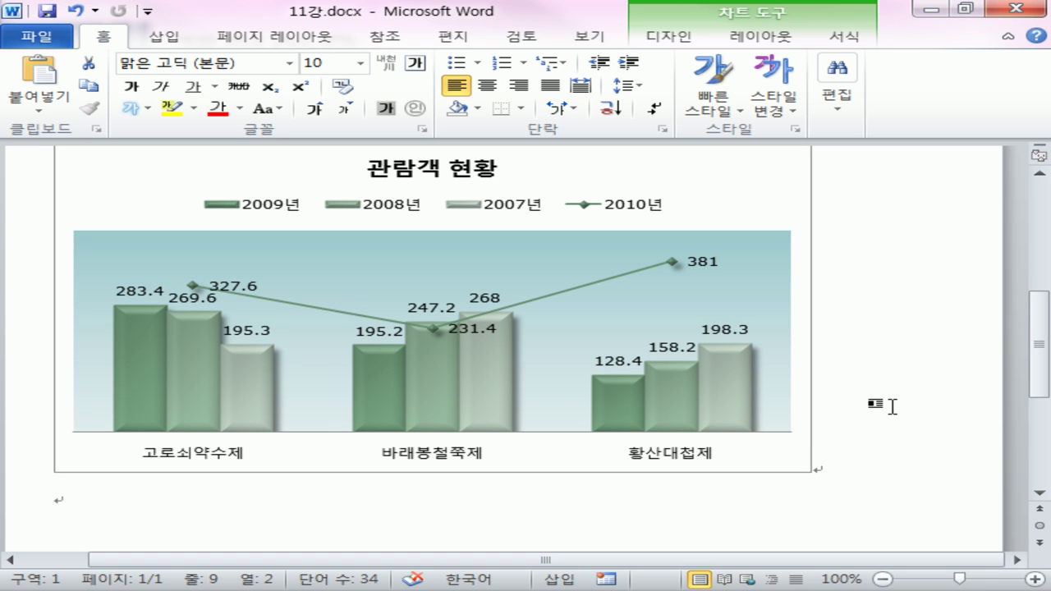
Select the whole 2009년 column series in the chart.
{"action": "mouse_move", "coordinate": [625, 386]}
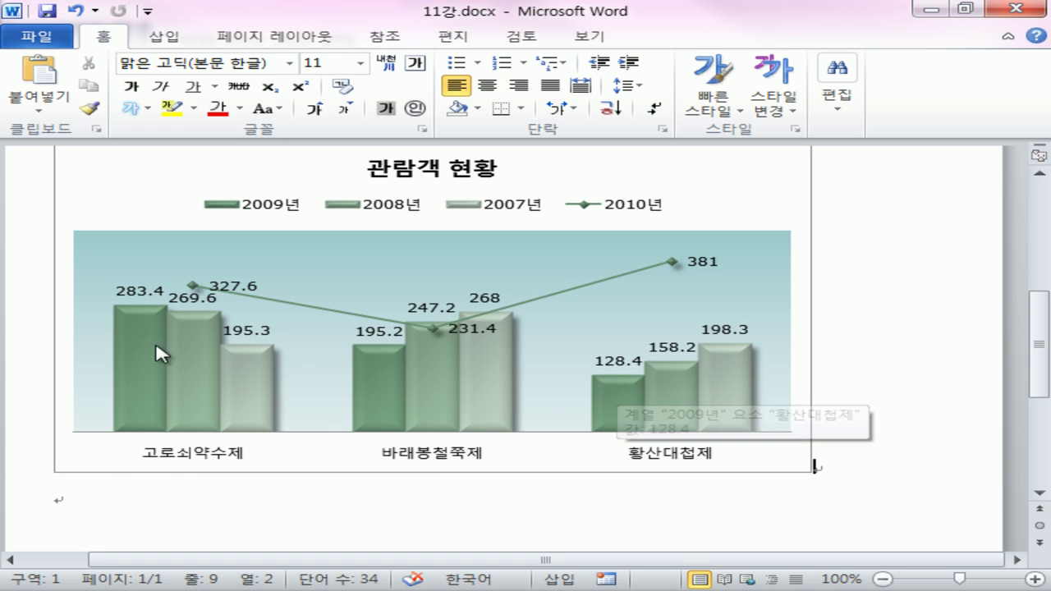
{"action": "left_click", "coordinate": [144, 369]}
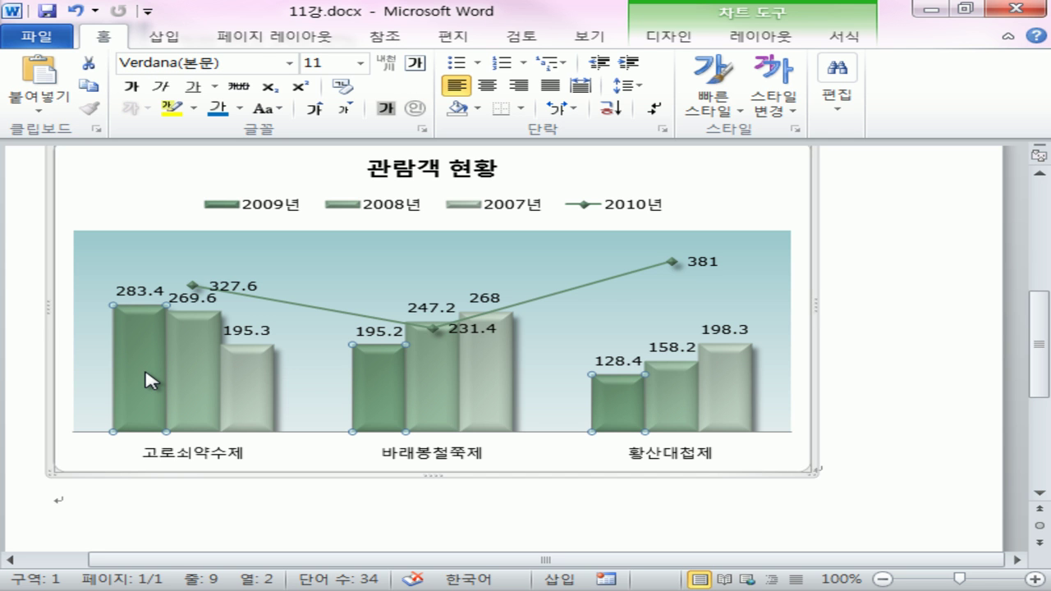
{"action": "mouse_move", "coordinate": [123, 352]}
{"action": "left_mouse_down"}
{"action": "mouse_move", "coordinate": [136, 387]}
{"action": "mouse_move", "coordinate": [153, 339]}
{"action": "left_mouse_up"}
{"action": "mouse_move", "coordinate": [399, 394]}
{"action": "left_mouse_down"}
{"action": "mouse_move", "coordinate": [363, 399]}
{"action": "mouse_move", "coordinate": [398, 399]}
{"action": "left_mouse_up"}
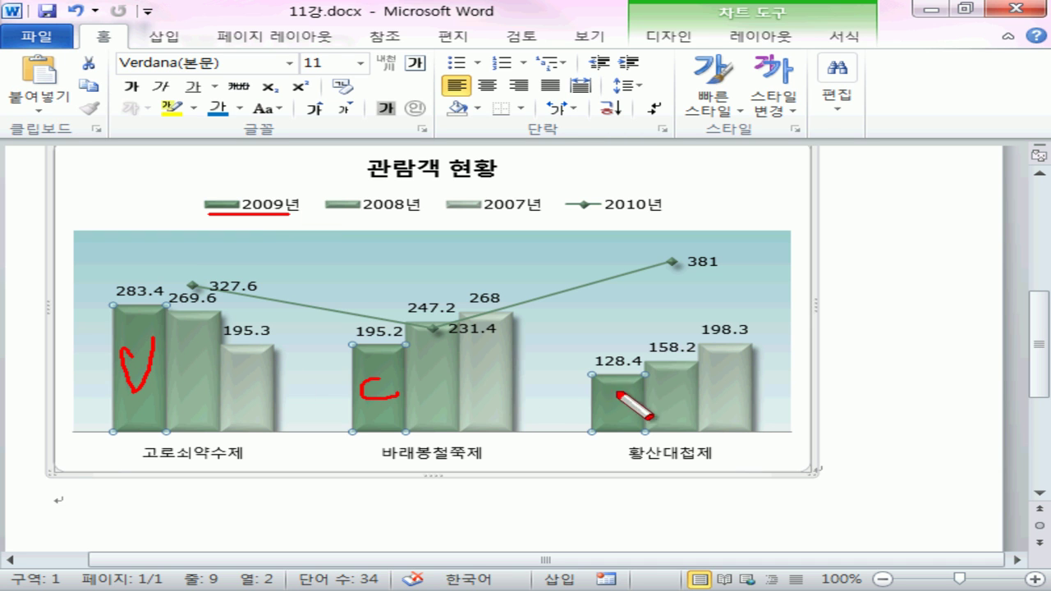
{"action": "left_click_drag", "start_coordinate": [632, 398], "coordinate": [637, 414]}
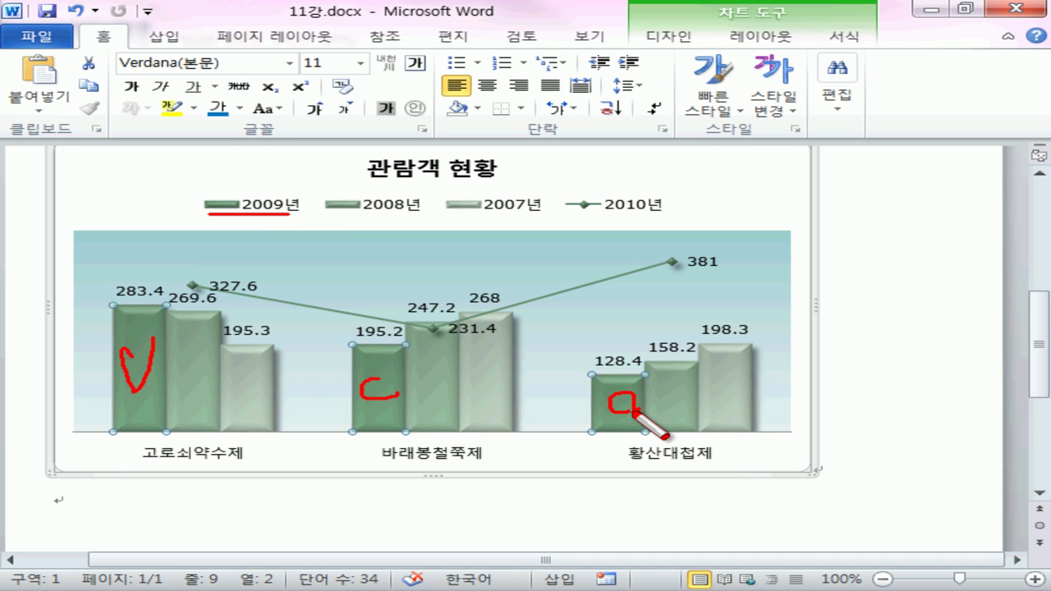
{"action": "key", "text": "Escape"}
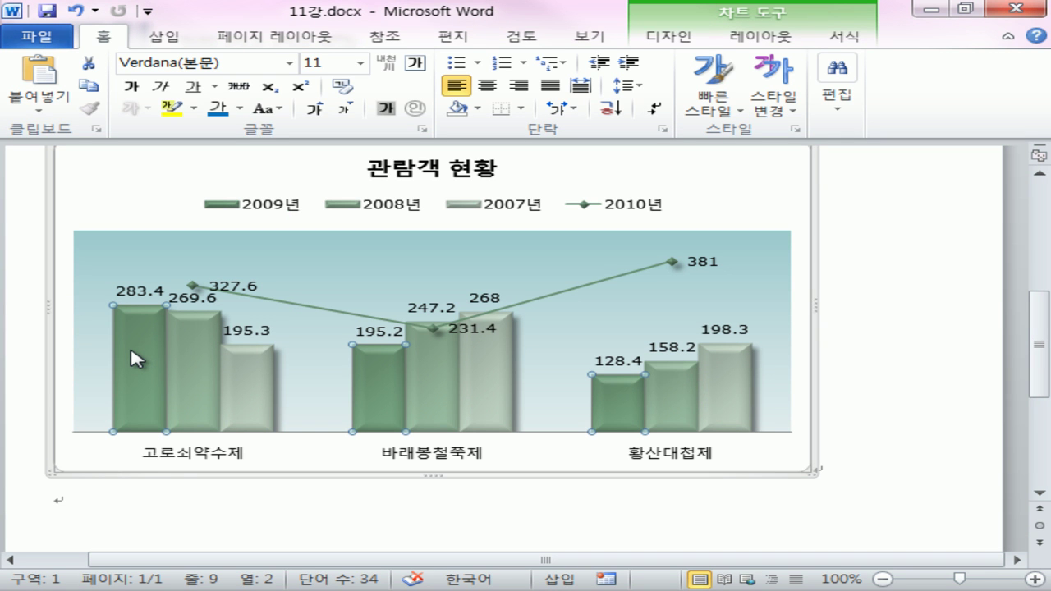
Apply the dark blue bevelled shape style with a shadow to only the 고로쇠약수제 column of the 2009년 series.
{"action": "left_click", "coordinate": [131, 347]}
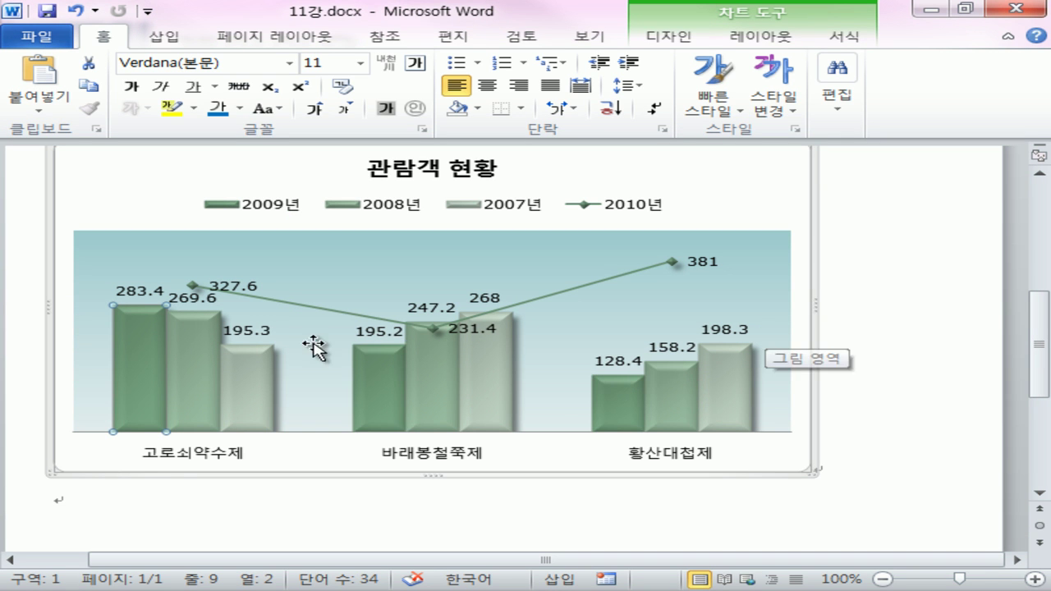
{"action": "left_click", "coordinate": [846, 37]}
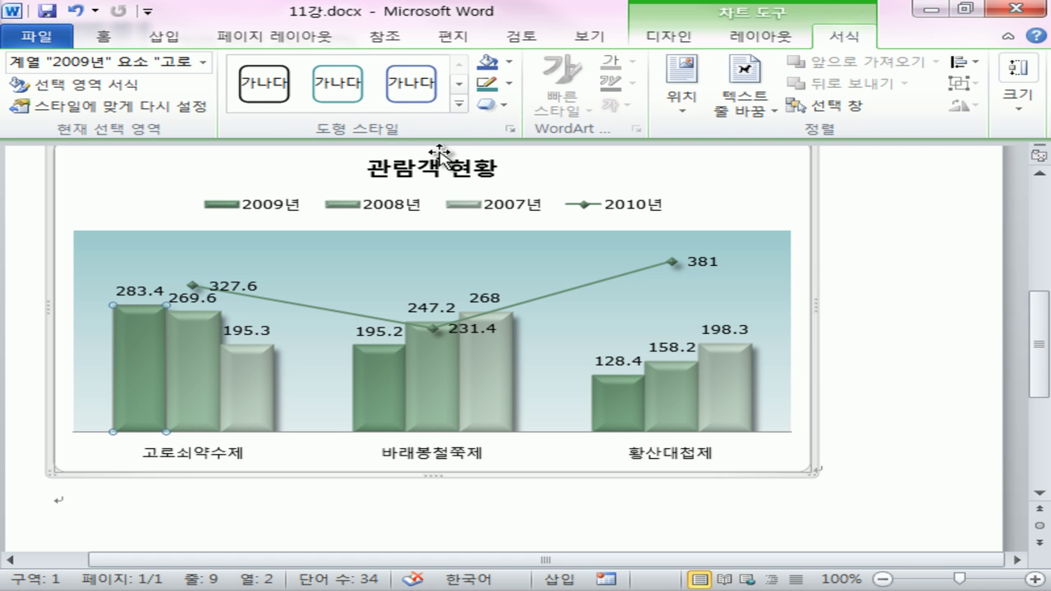
{"action": "left_click", "coordinate": [459, 104]}
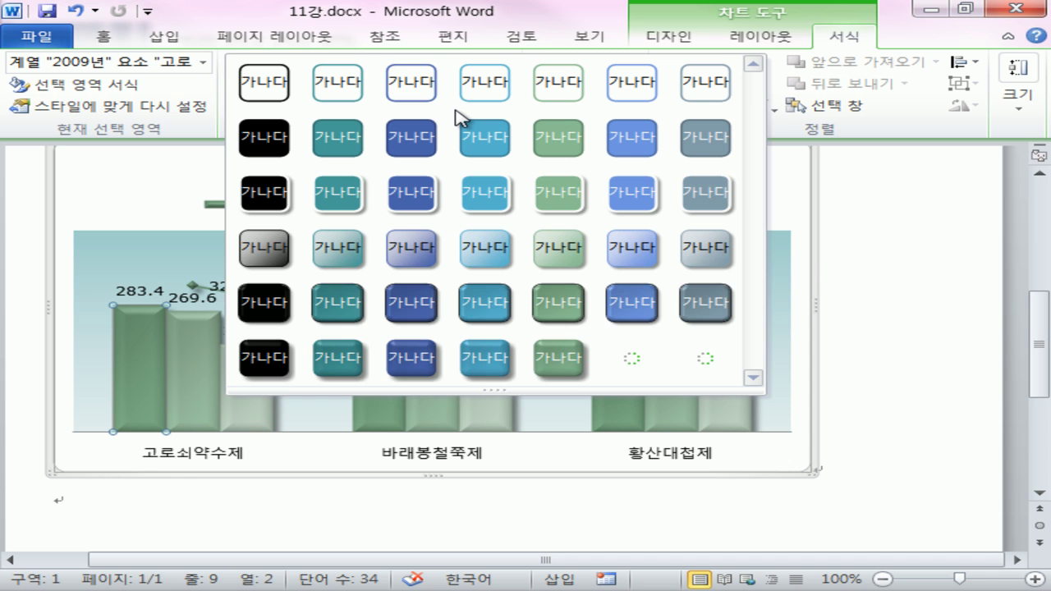
{"action": "left_click", "coordinate": [411, 363]}
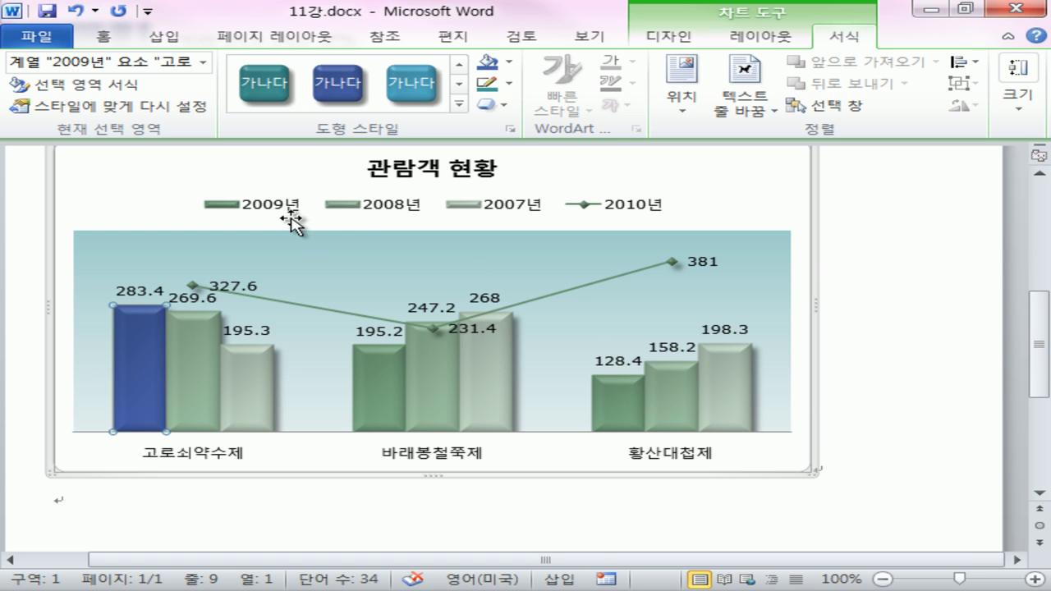
{"action": "mouse_move", "coordinate": [137, 391]}
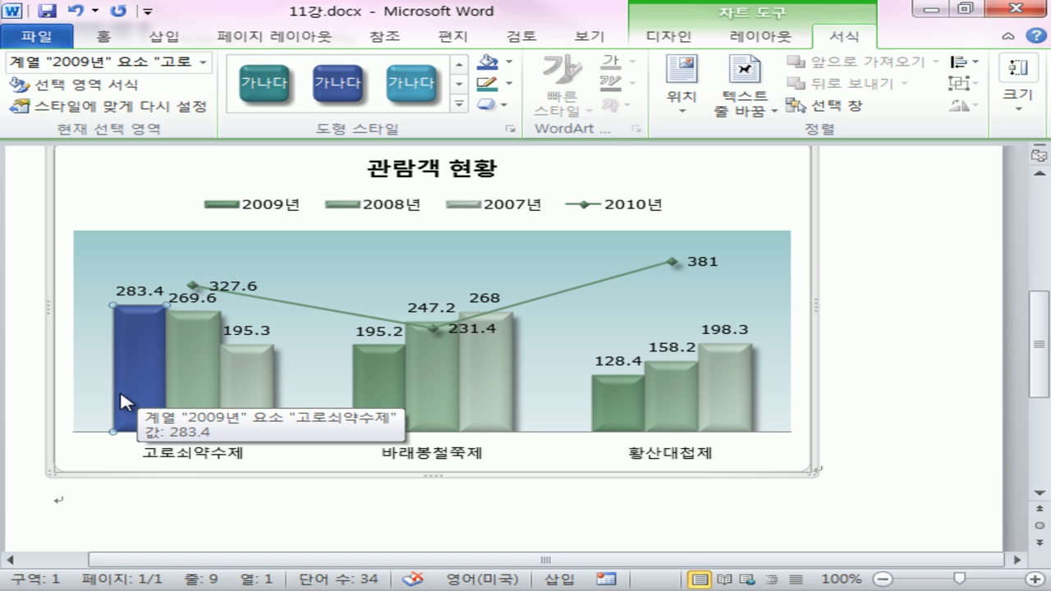
{"action": "left_click", "coordinate": [849, 338]}
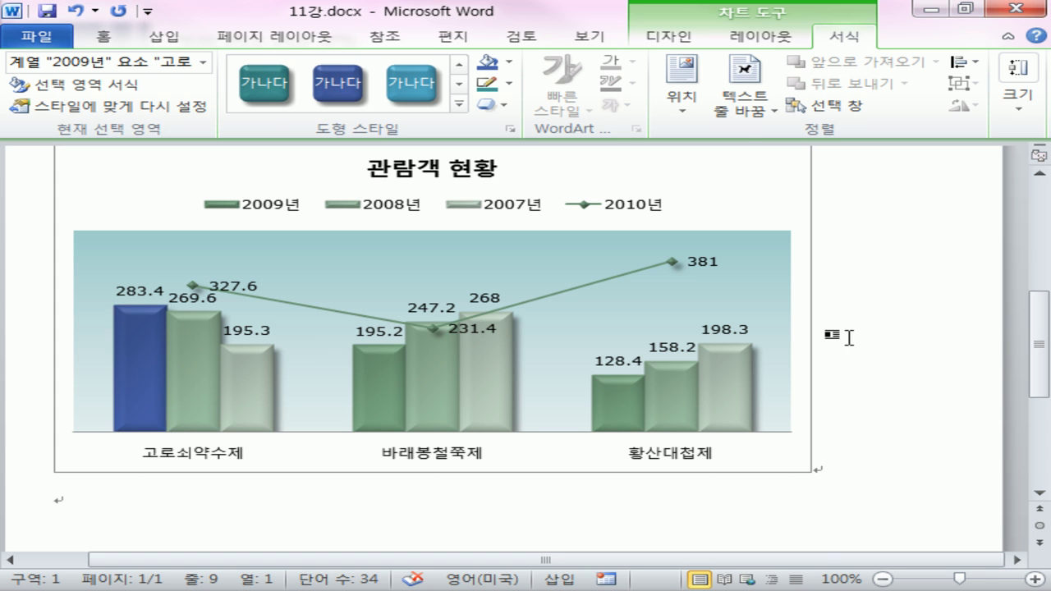
{"action": "scroll", "coordinate": [883, 367], "scroll_direction": "up", "scroll_amount": 2}
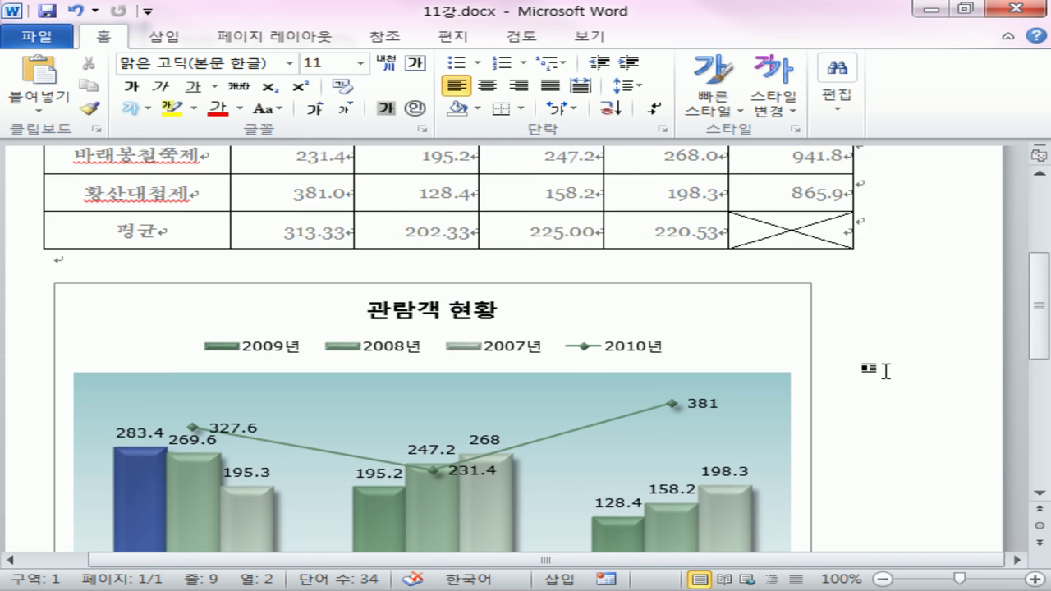
{"action": "scroll", "coordinate": [877, 365], "scroll_direction": "down", "scroll_amount": 1}
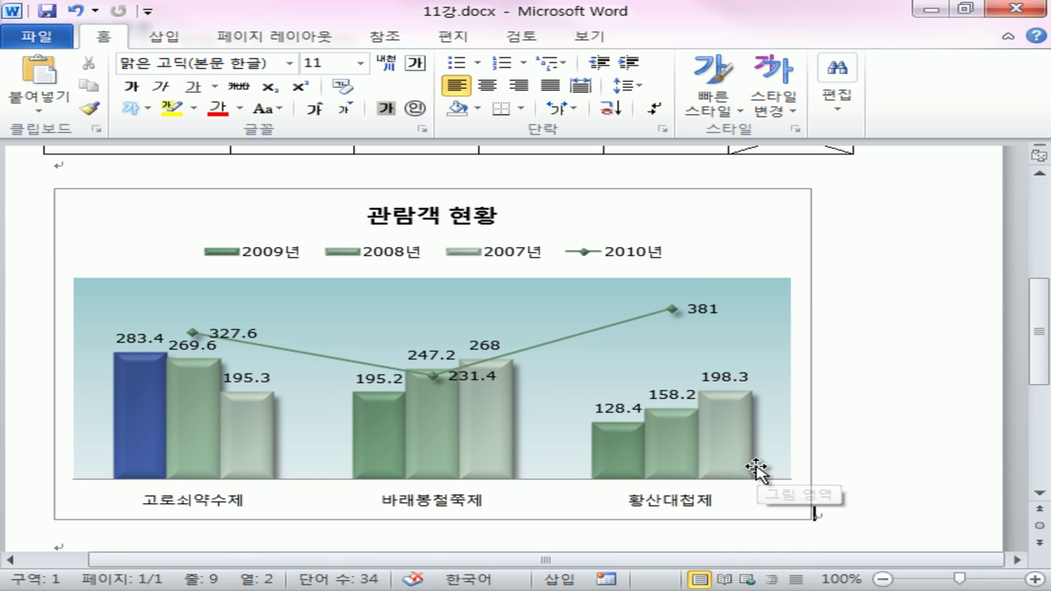
{"action": "left_click", "coordinate": [753, 241]}
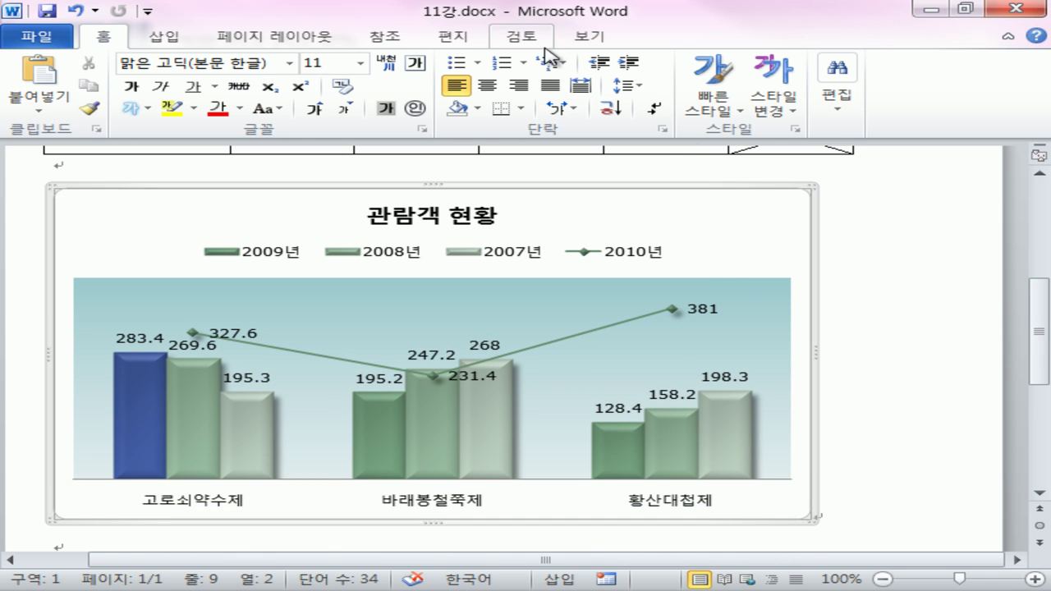
{"action": "left_click", "coordinate": [681, 39]}
{"action": "left_click", "coordinate": [753, 46]}
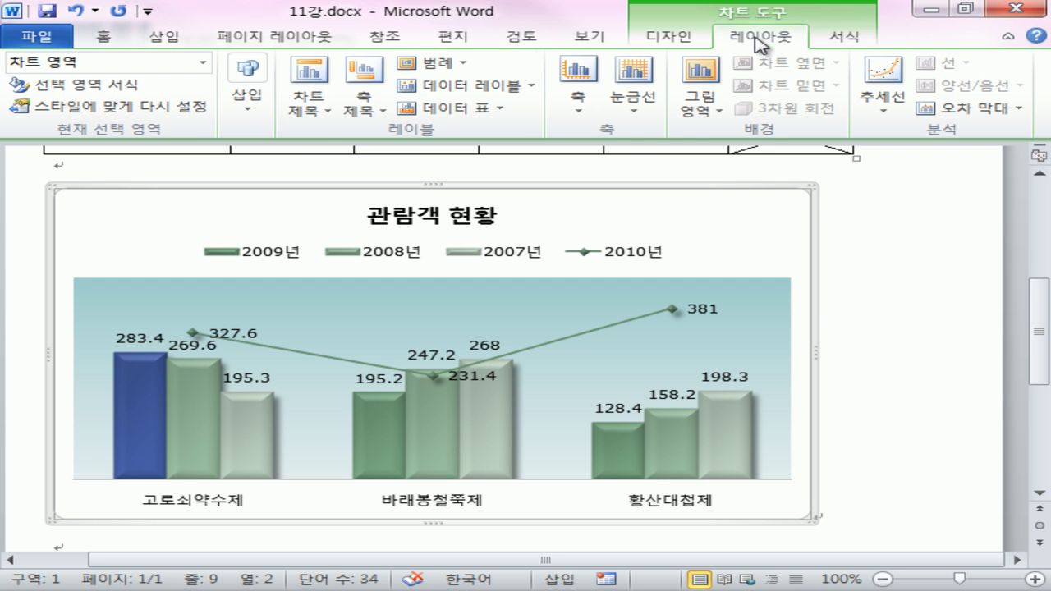
{"action": "left_click", "coordinate": [867, 228]}
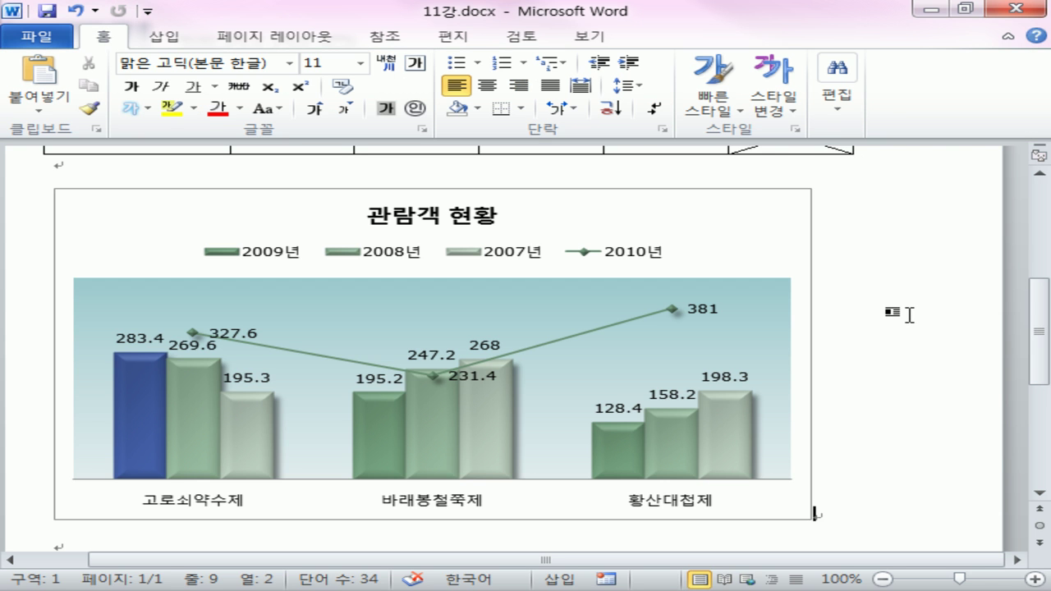